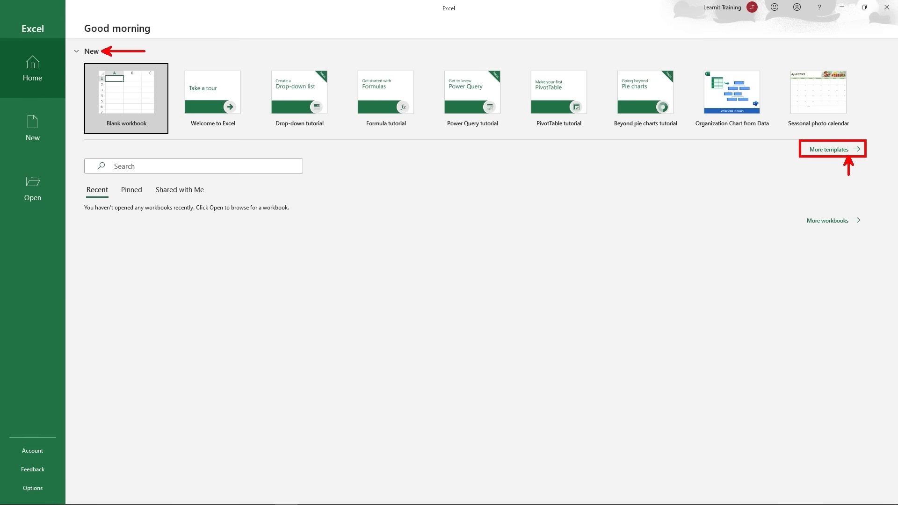
Step: Browse the template gallery and the New and Open pages, then return to Home
left_click(847, 150)
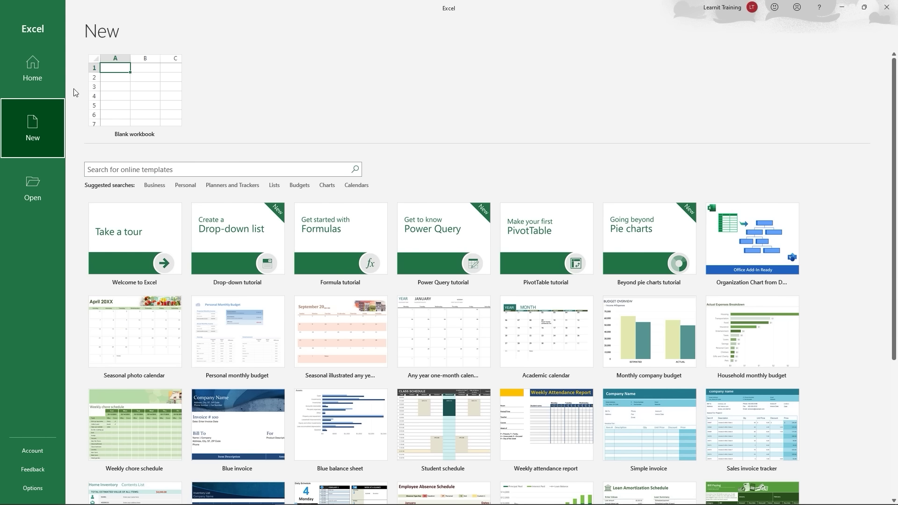
left_click(52, 72)
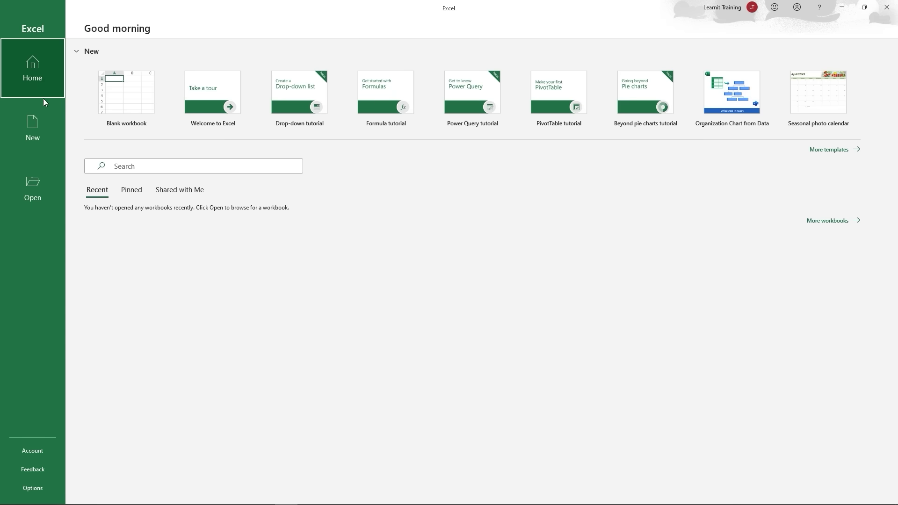
left_click(44, 123)
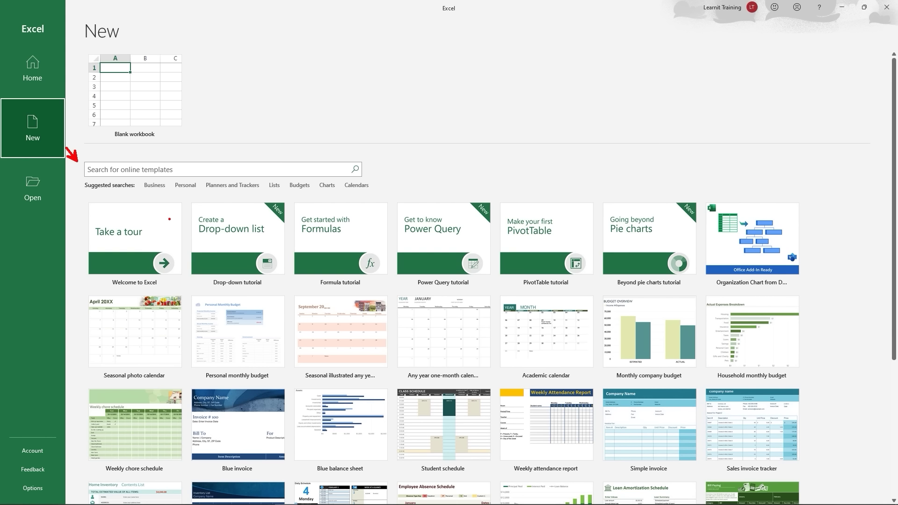
left_click(59, 187)
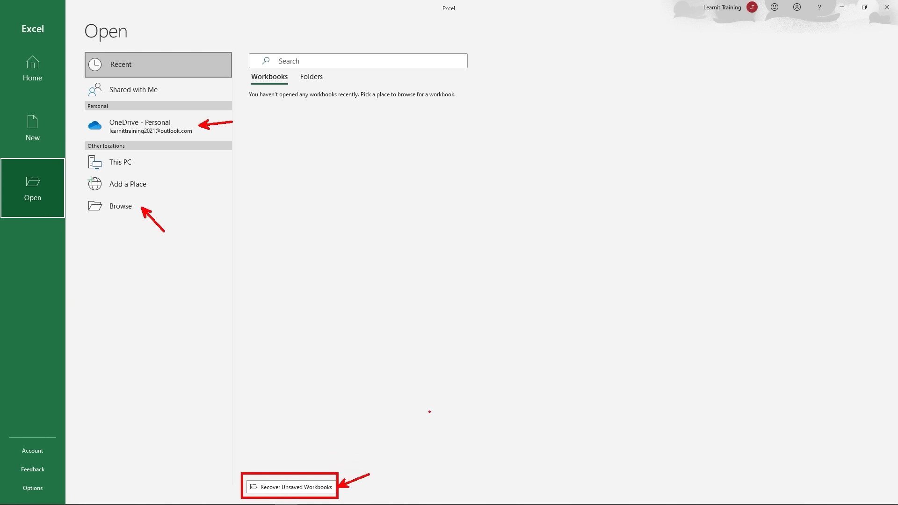
left_click(44, 136)
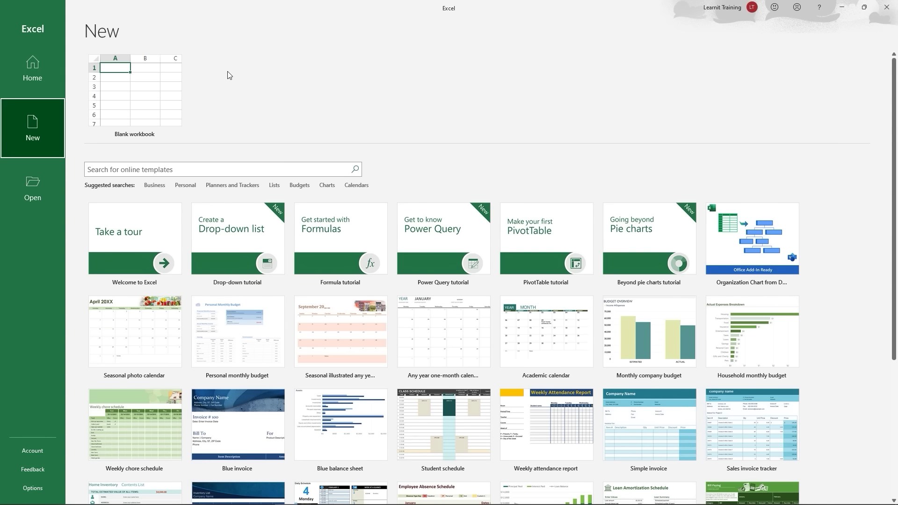
left_click(44, 84)
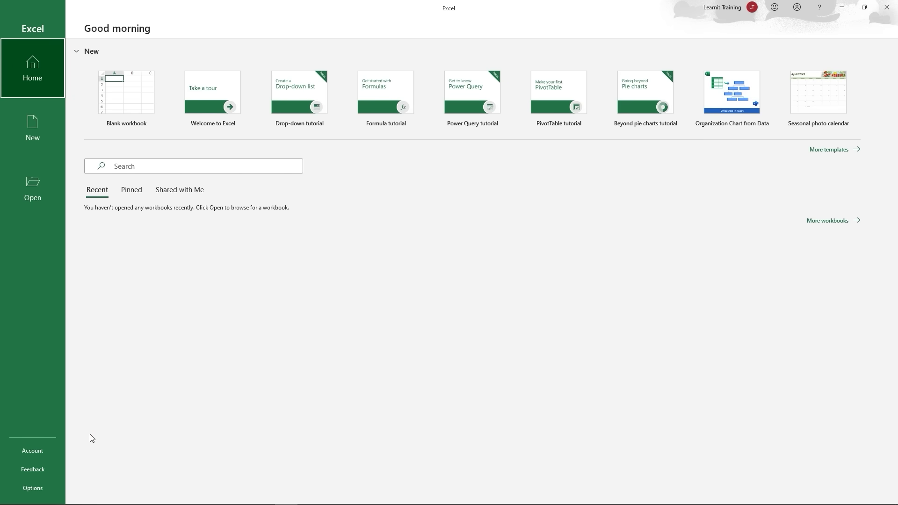
Step: Set the Office Background to No Background in Account settings and return to Home
left_click(44, 451)
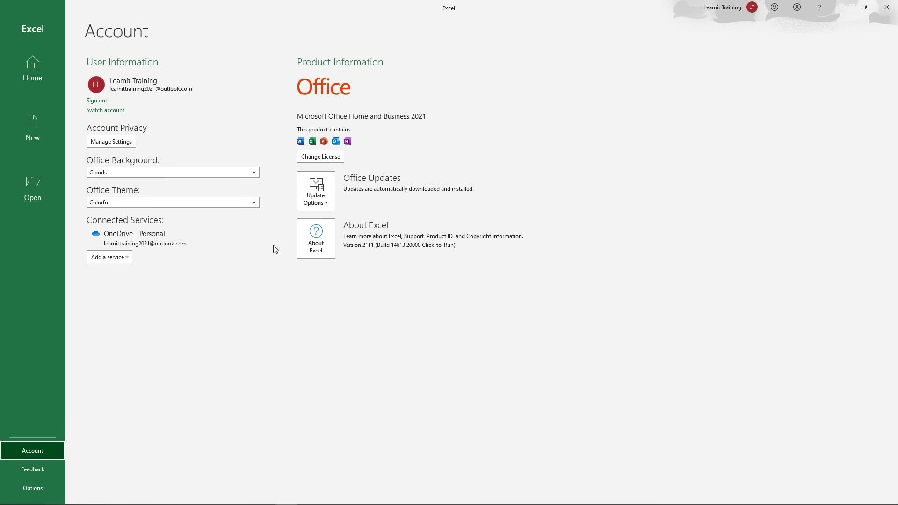
left_click(254, 202)
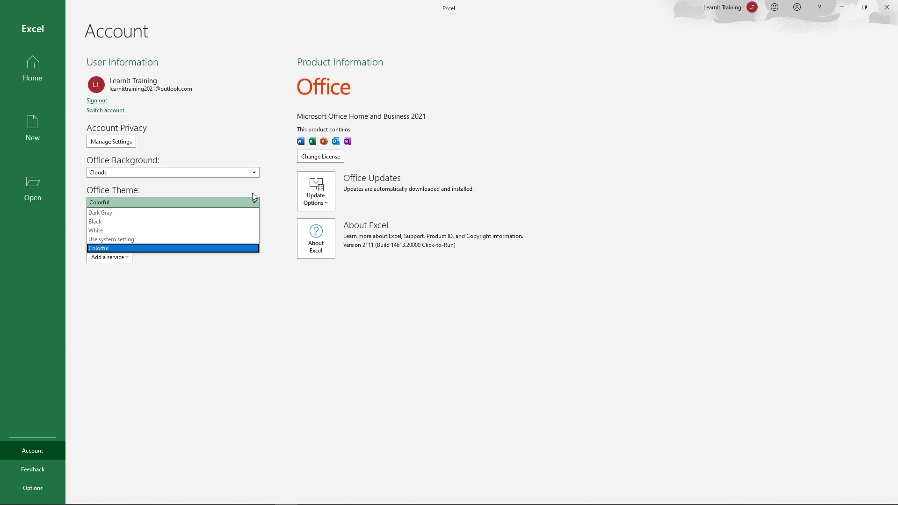
left_click(256, 173)
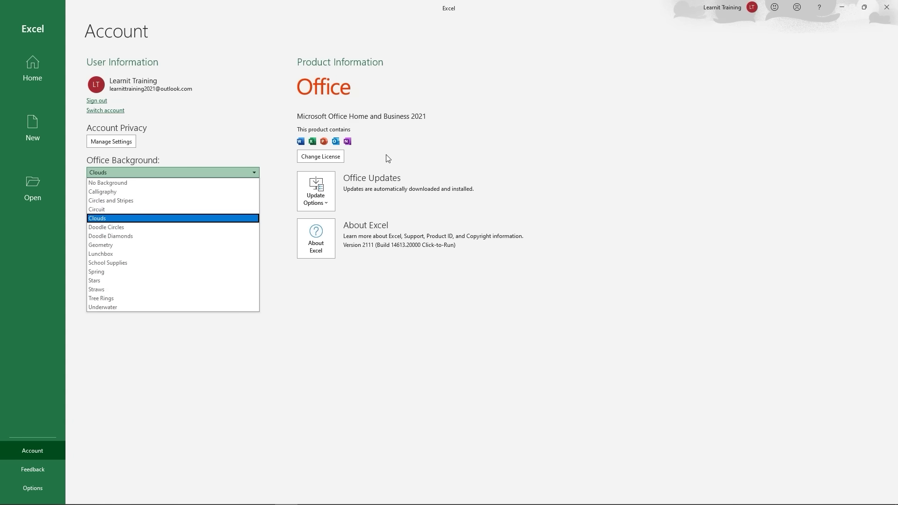
left_click(214, 186)
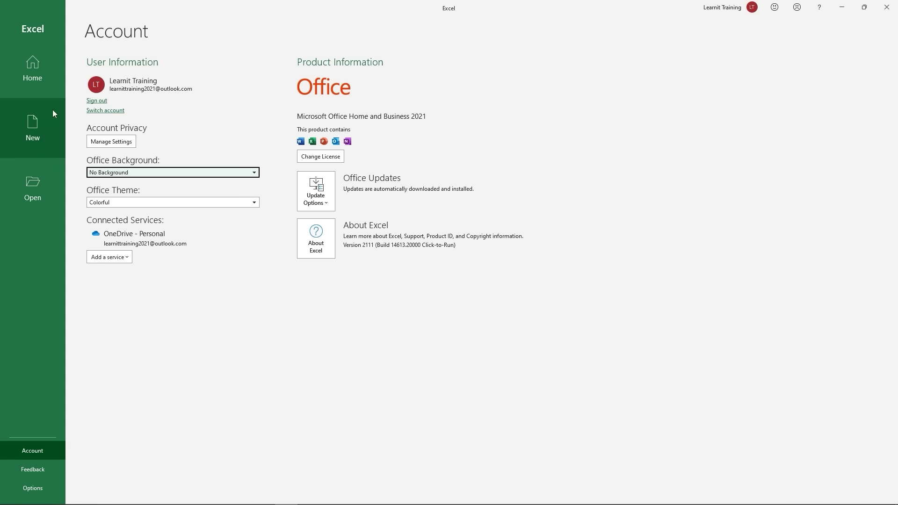
left_click(19, 68)
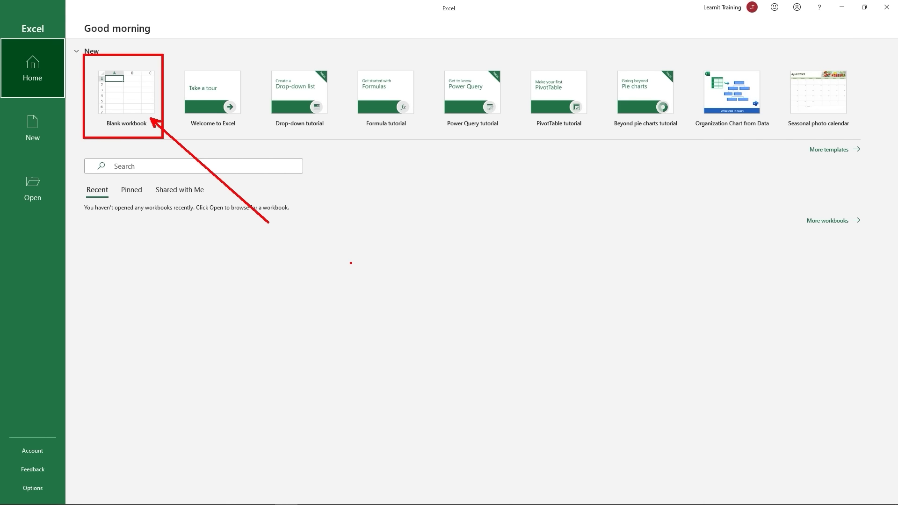
type("tFaz")
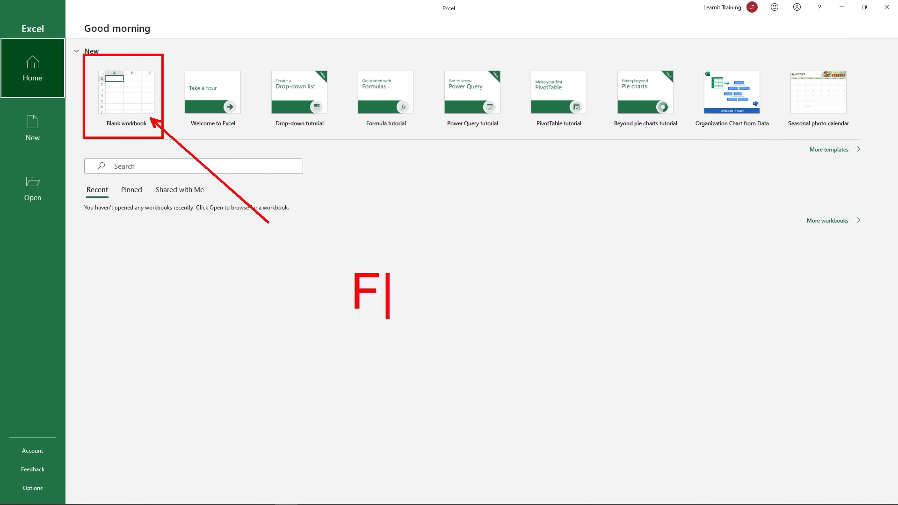
type(" Foo")
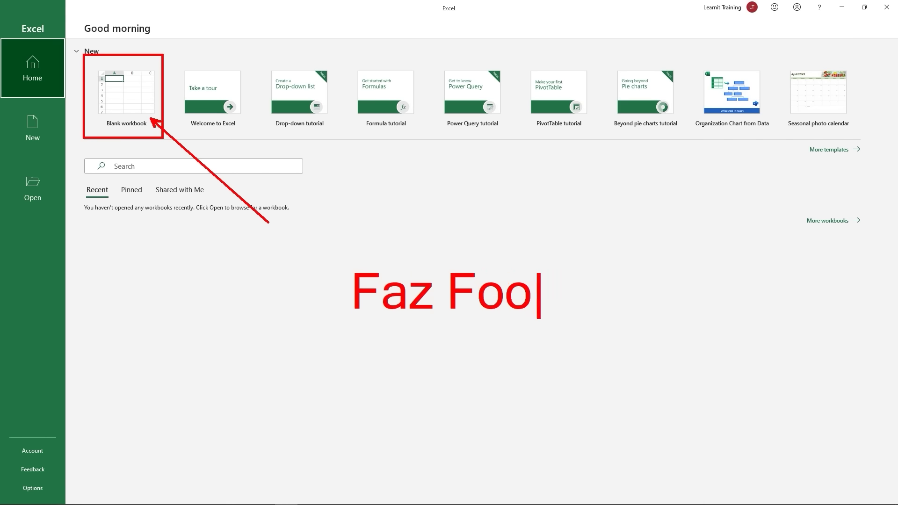
type("d")
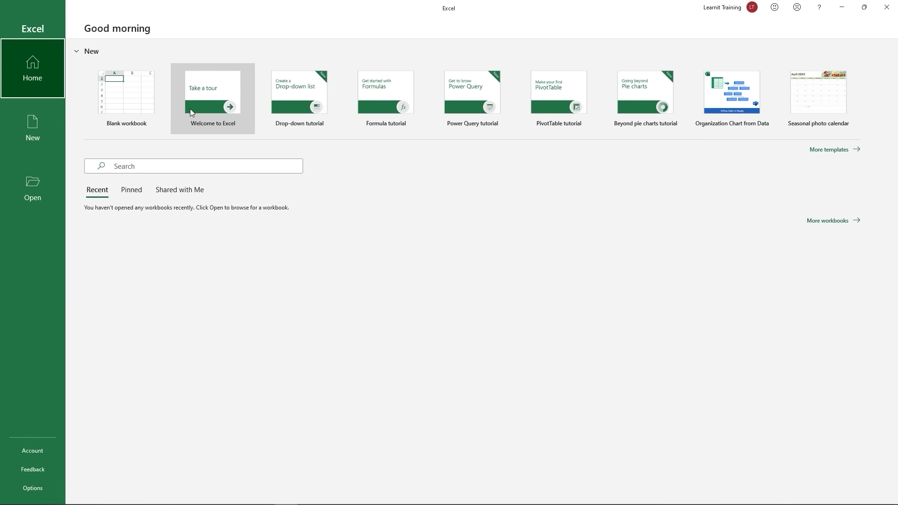
Step: Create a blank workbook from the Home page so Book1 opens with an empty Sheet1
left_click(130, 84)
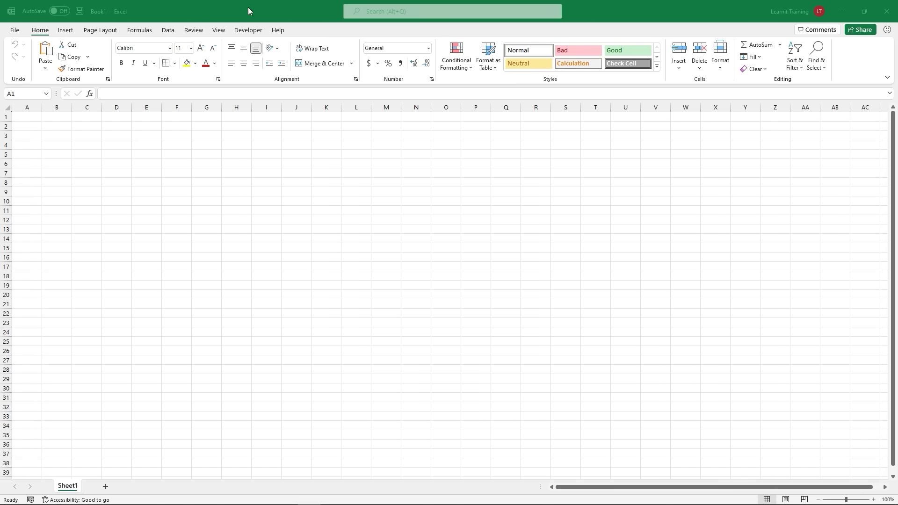
left_click(40, 35)
Step: In Excel Options, turn on Show Quick Access Toolbar with position Above Ribbon
right_click(40, 35)
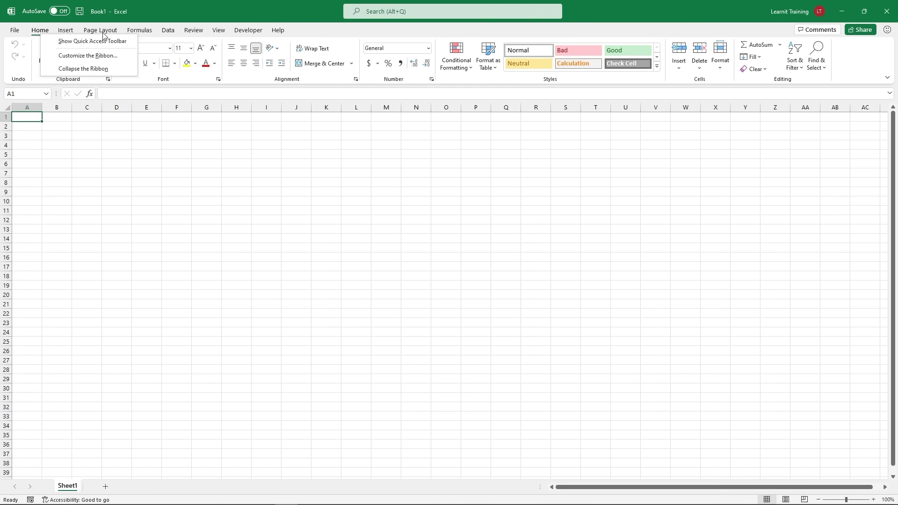
left_click(73, 55)
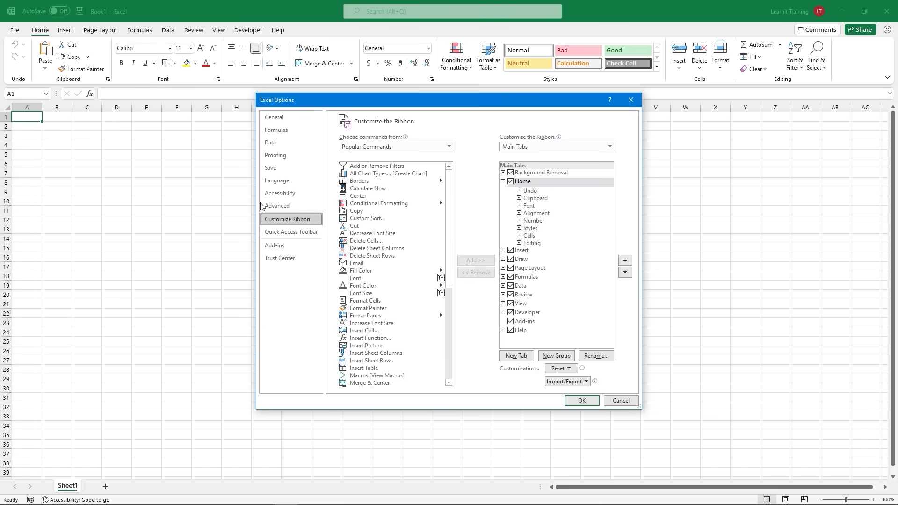
left_click(305, 235)
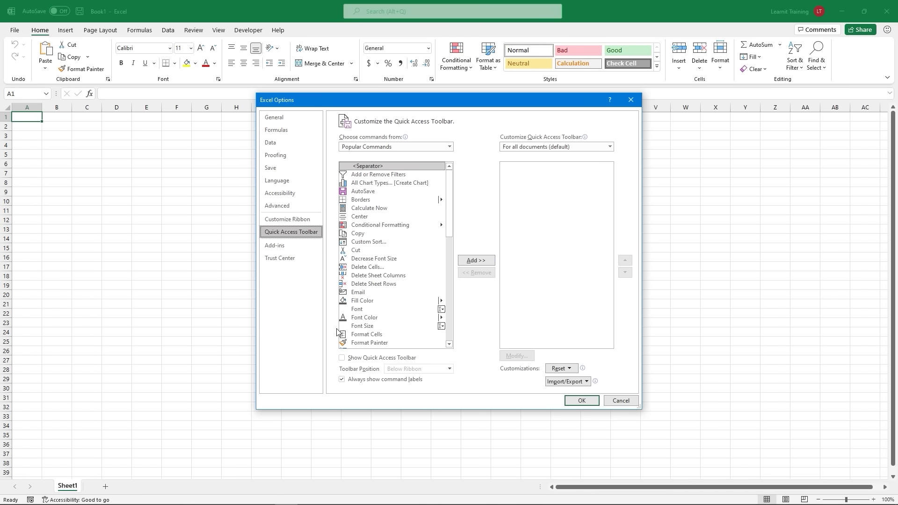
left_click(341, 358)
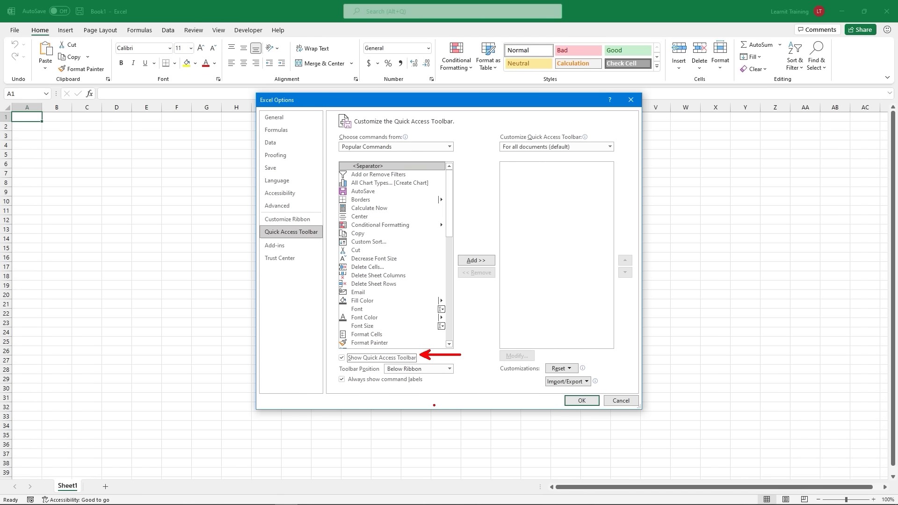
left_click(449, 369)
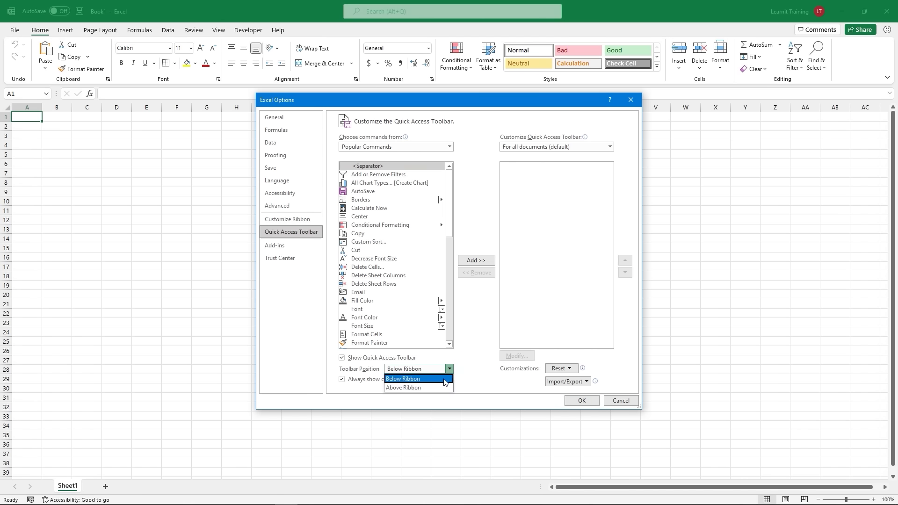
left_click(442, 389)
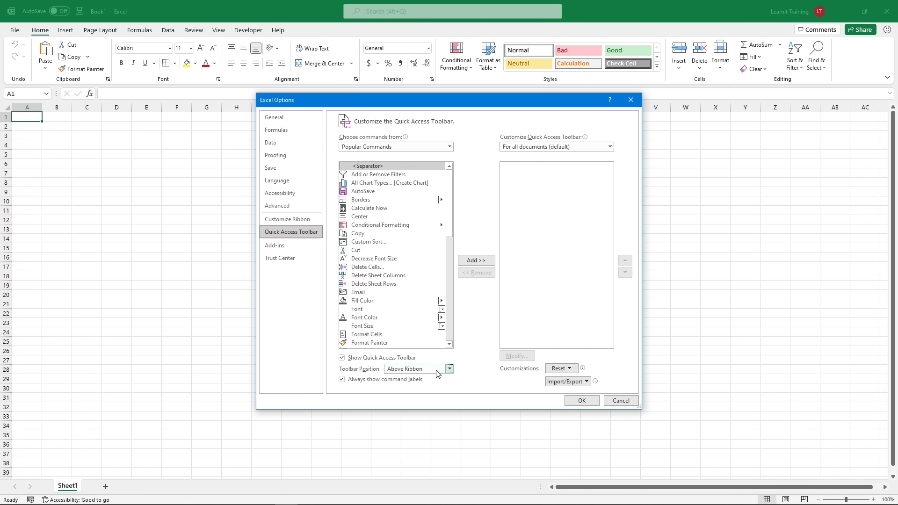
left_click(567, 401)
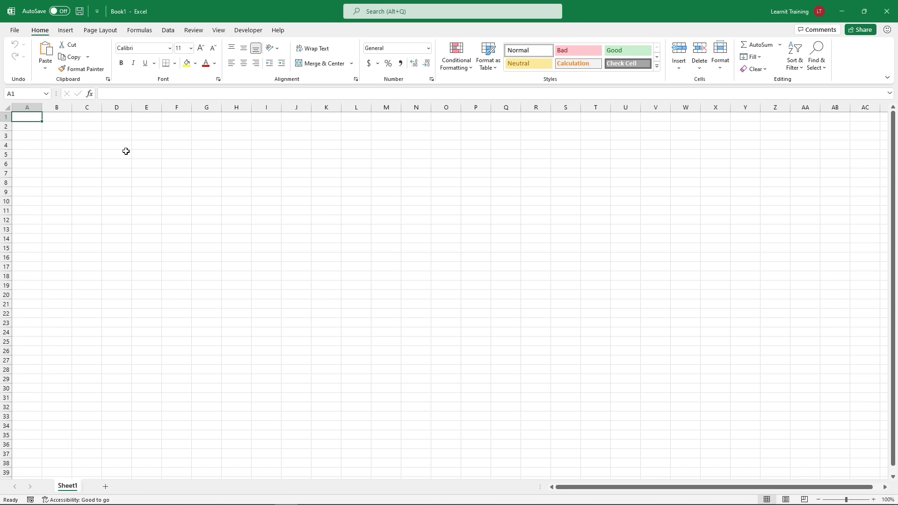
Step: Add the New, Open and Save commands to the Quick Access Toolbar
left_click(98, 11)
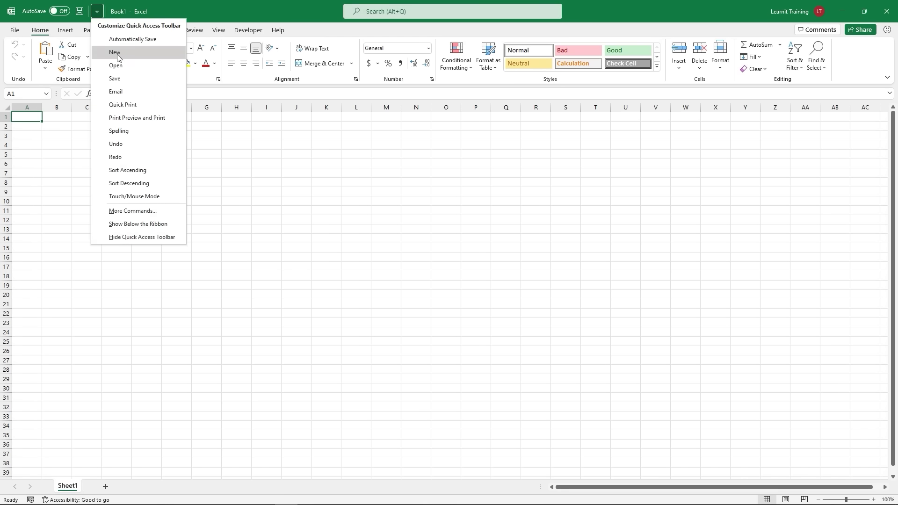
left_click(115, 52)
left_click(109, 12)
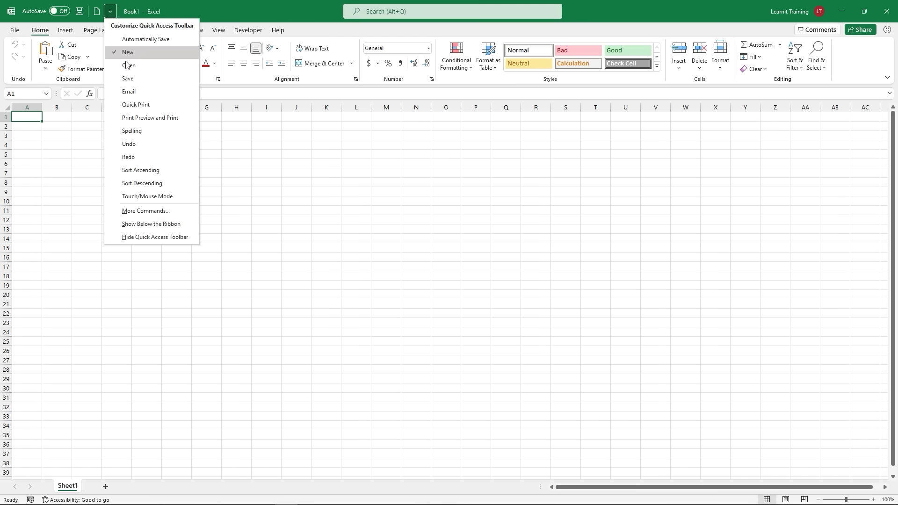
left_click(126, 65)
left_click(124, 11)
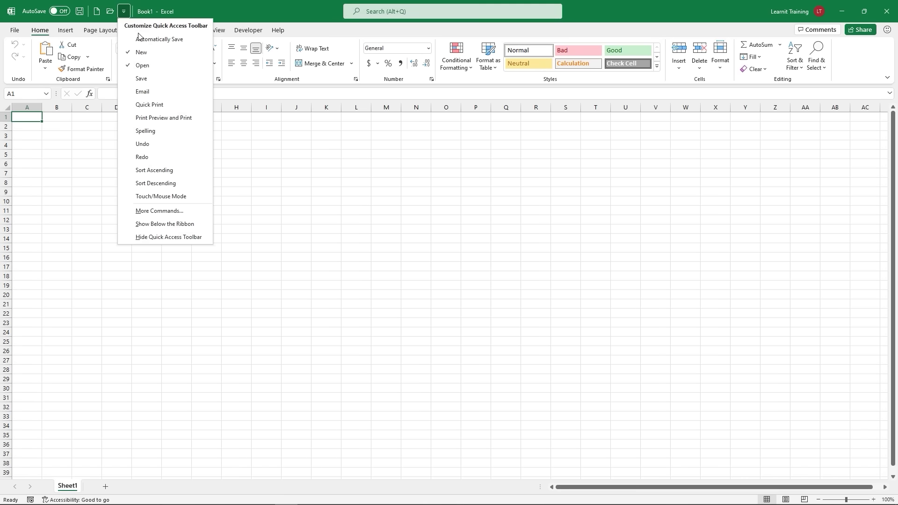
left_click(141, 76)
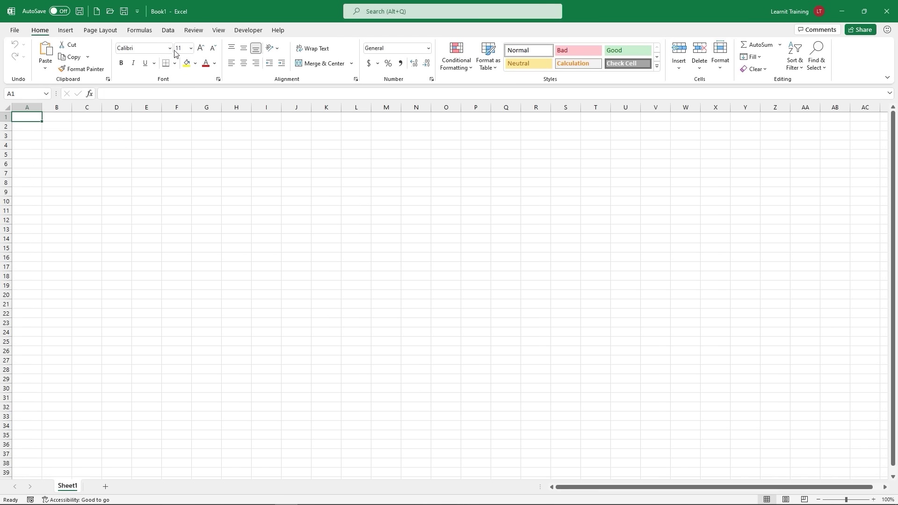
Step: Add Increase Font Size and Decrease Font Size to the Quick Access Toolbar
right_click(201, 51)
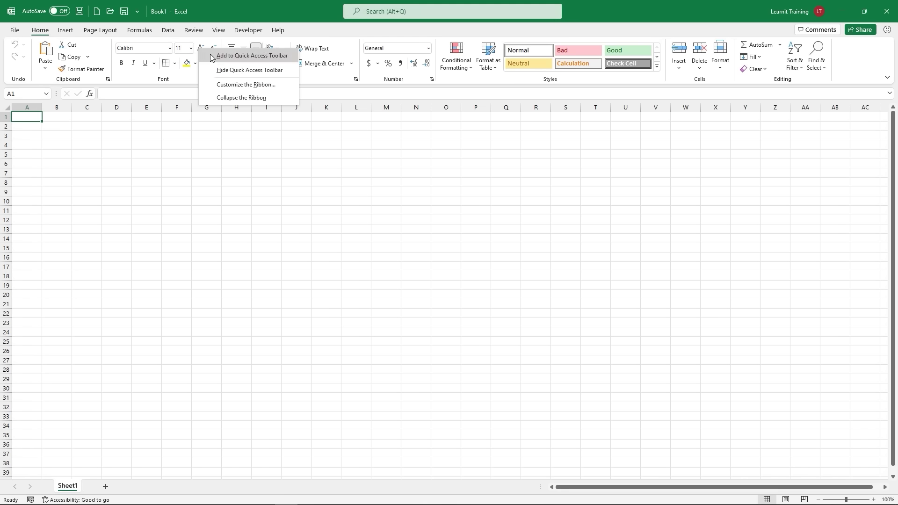
left_click(211, 56)
right_click(214, 51)
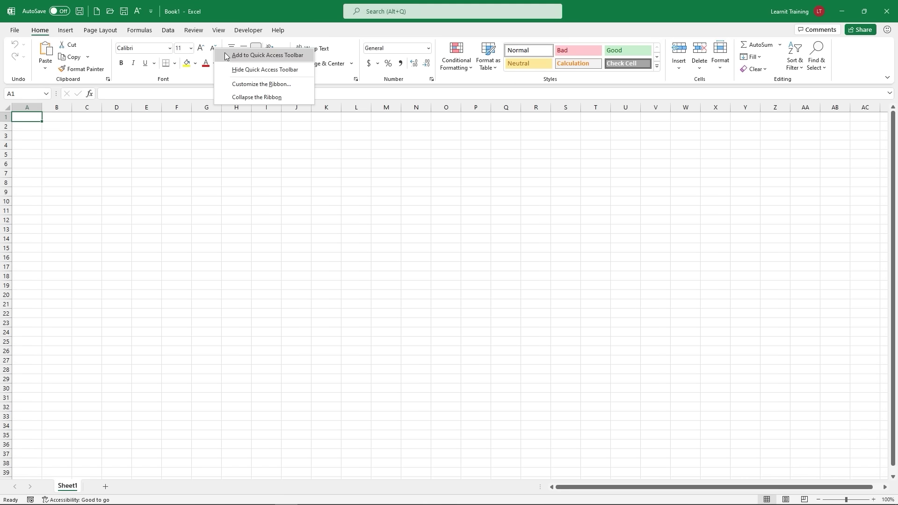
left_click(248, 56)
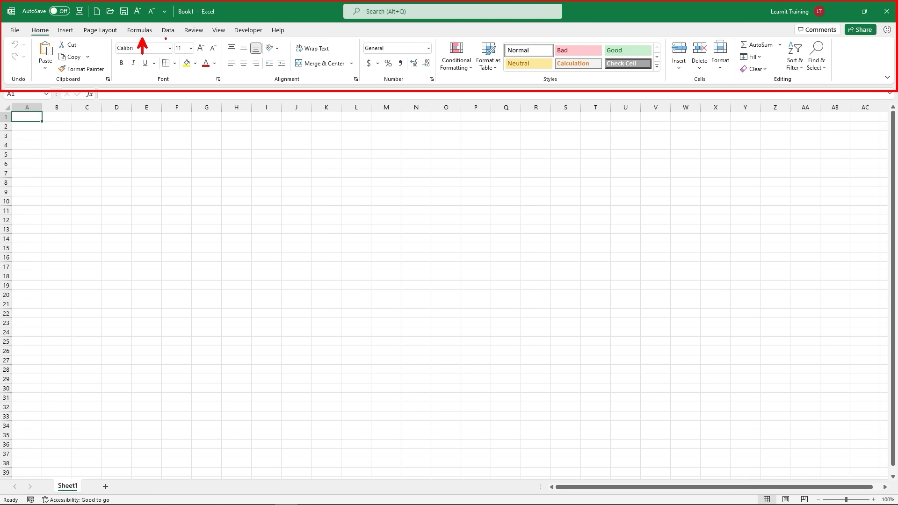
right_click(149, 32)
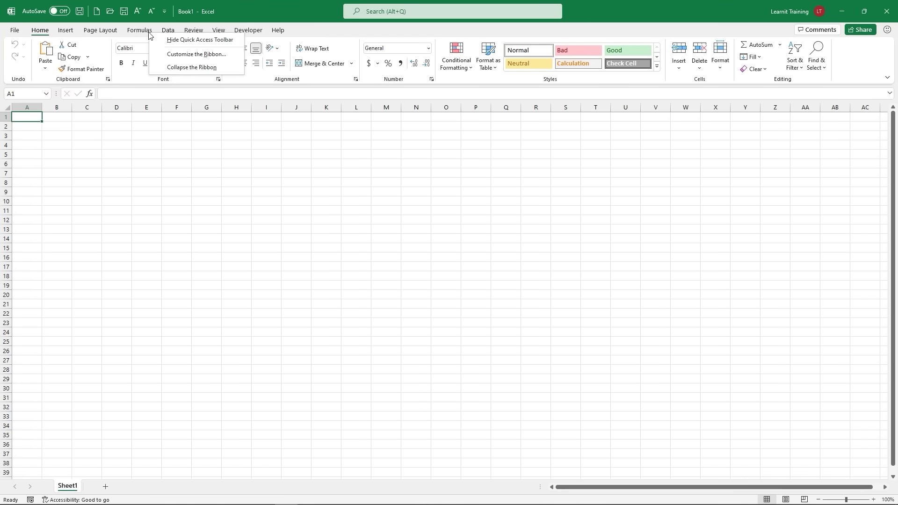
left_click(197, 58)
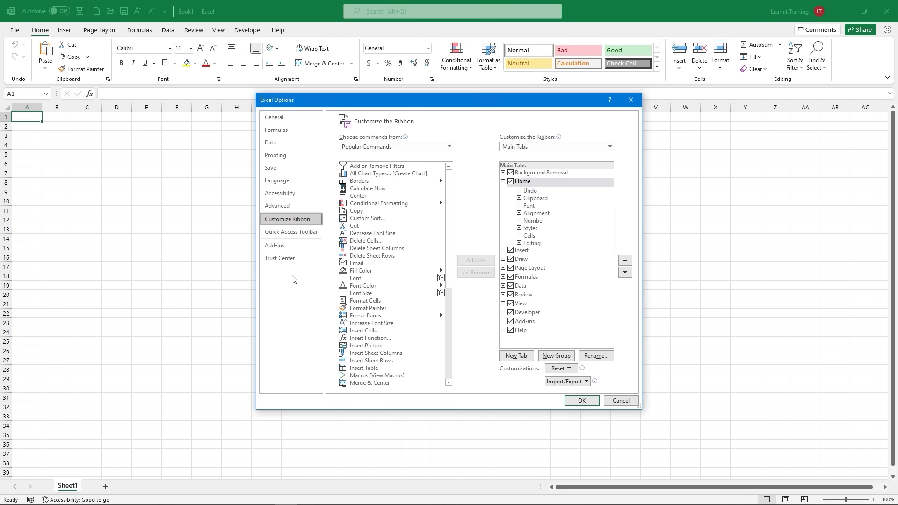
left_click(313, 235)
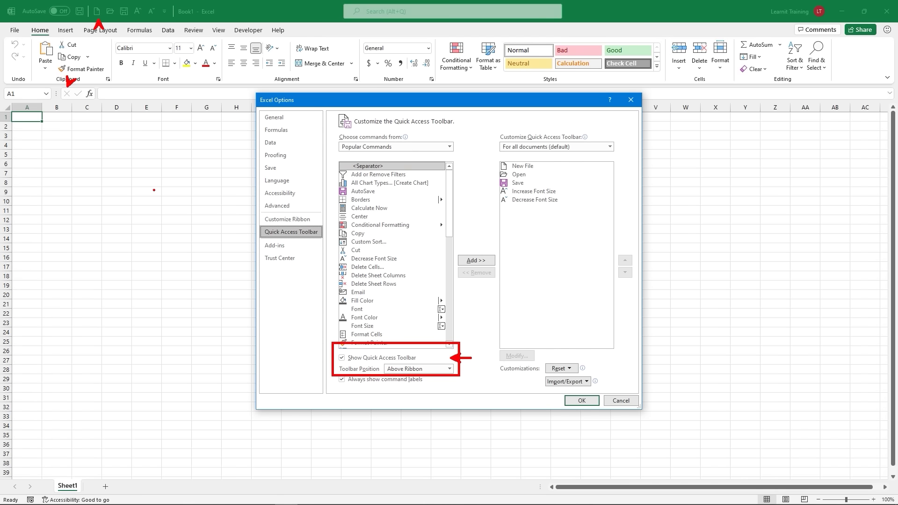
left_click(581, 400)
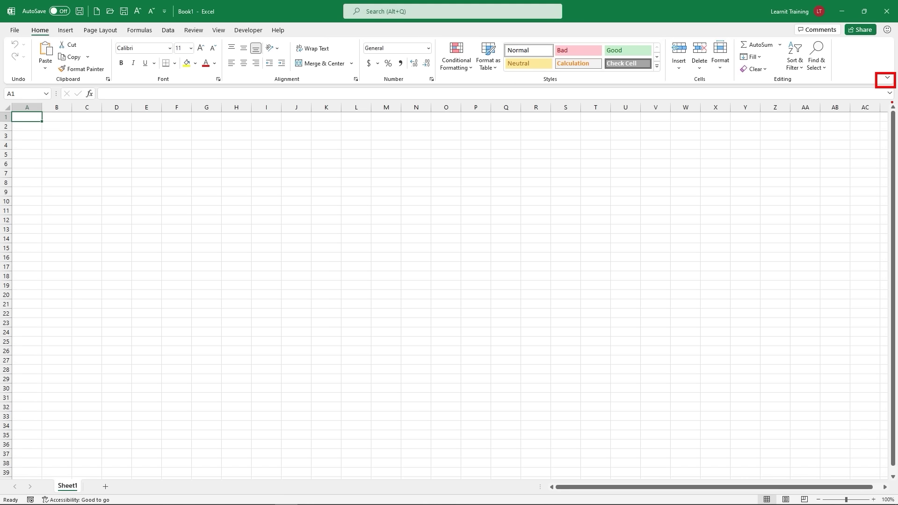
Step: Try Full-screen mode, then Show tabs only, peeking at the Home, Insert and Page Layout tabs
left_click(888, 78)
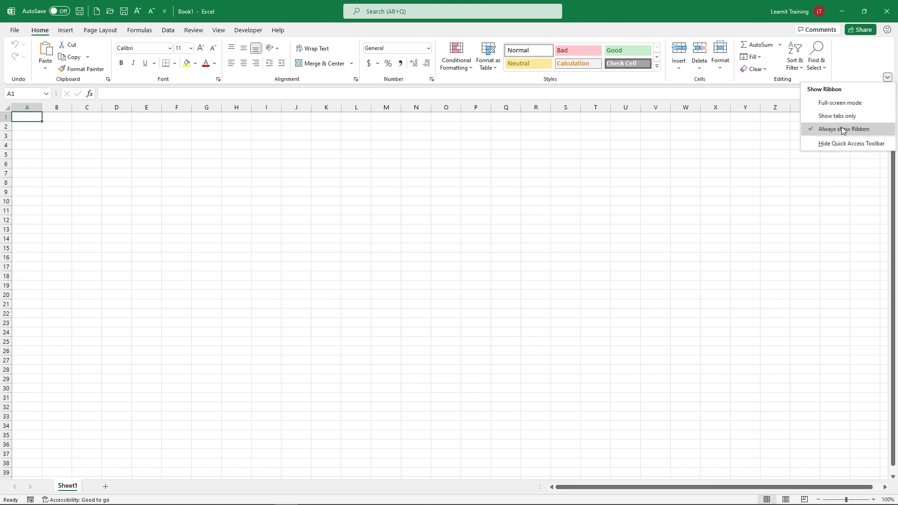
left_click(869, 104)
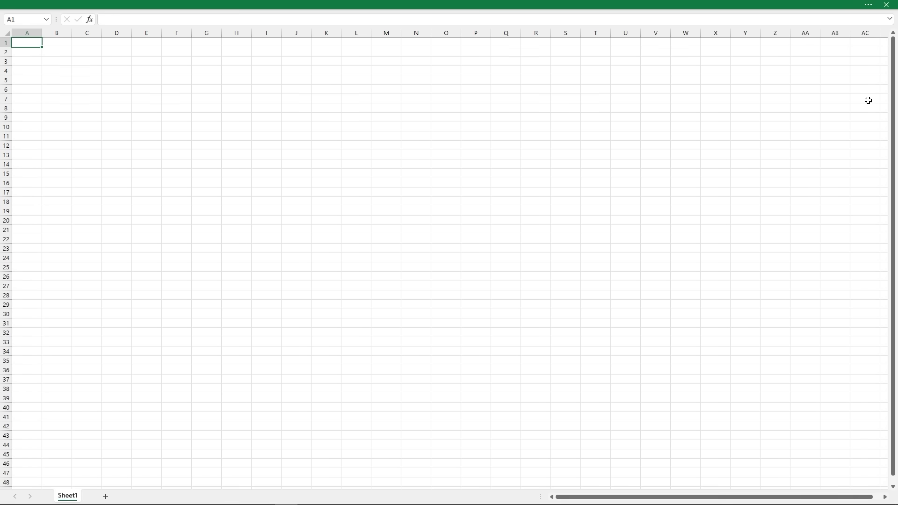
left_click(869, 8)
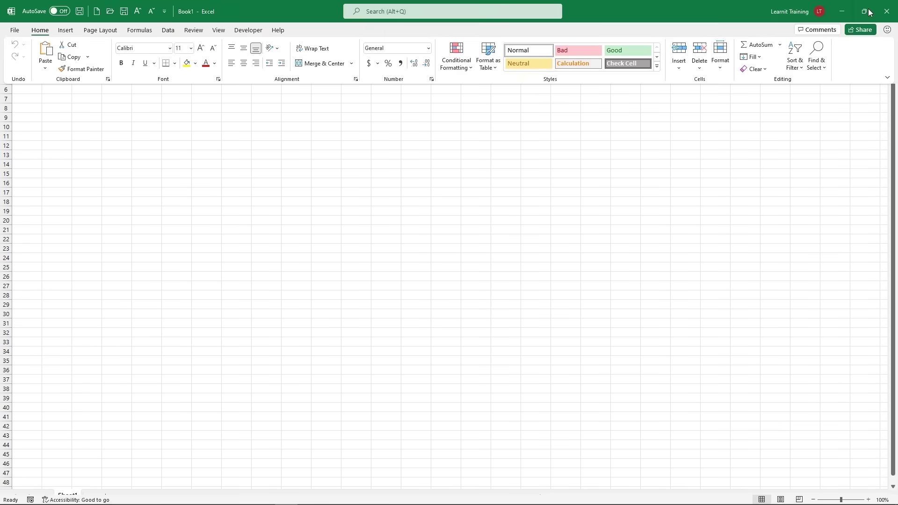
left_click(888, 77)
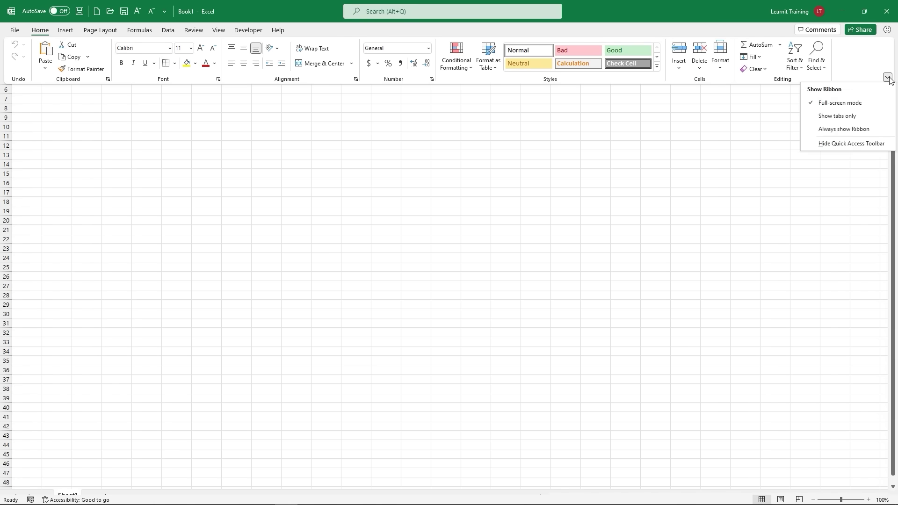
left_click(855, 116)
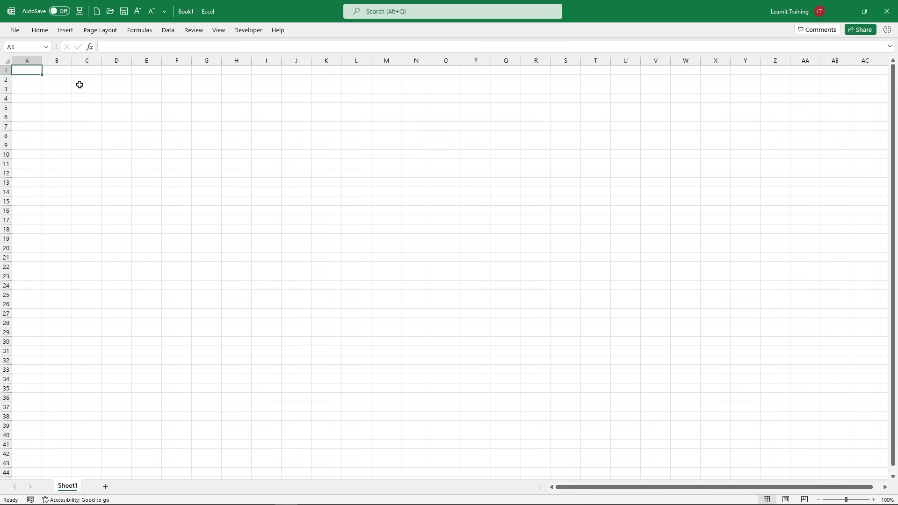
left_click(40, 31)
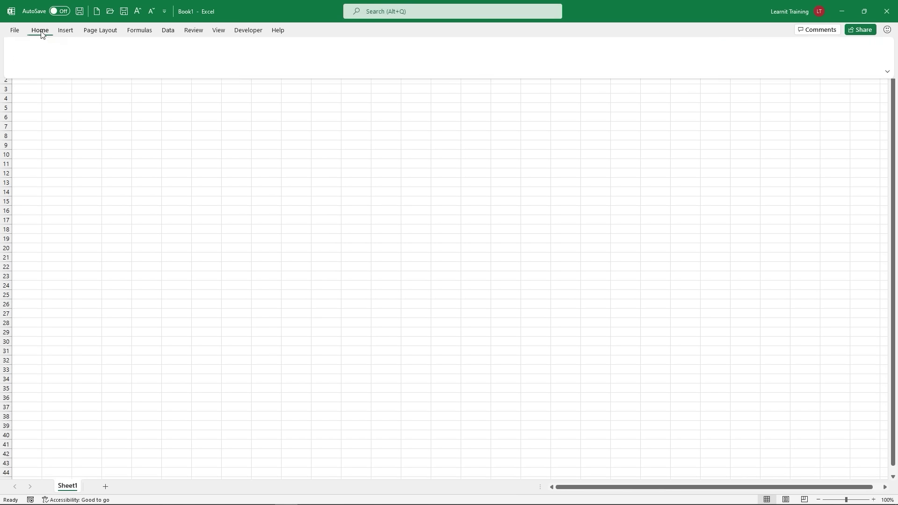
left_click(68, 30)
left_click(100, 31)
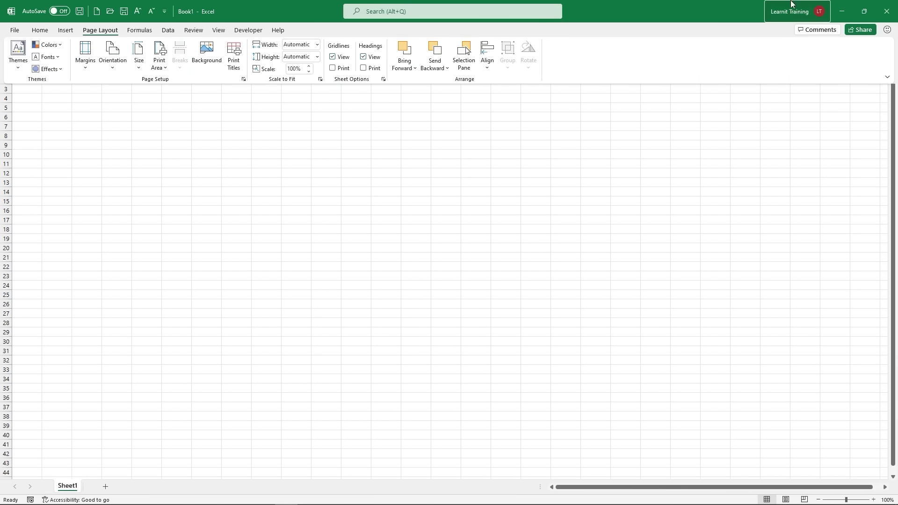
Step: Set the ribbon to Always show, then hide and restore the Quick Access Toolbar
left_click(887, 77)
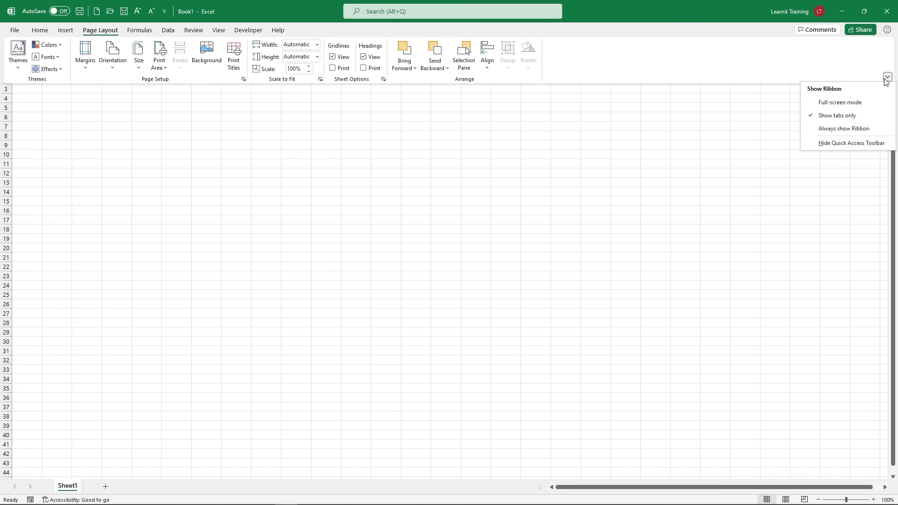
left_click(840, 133)
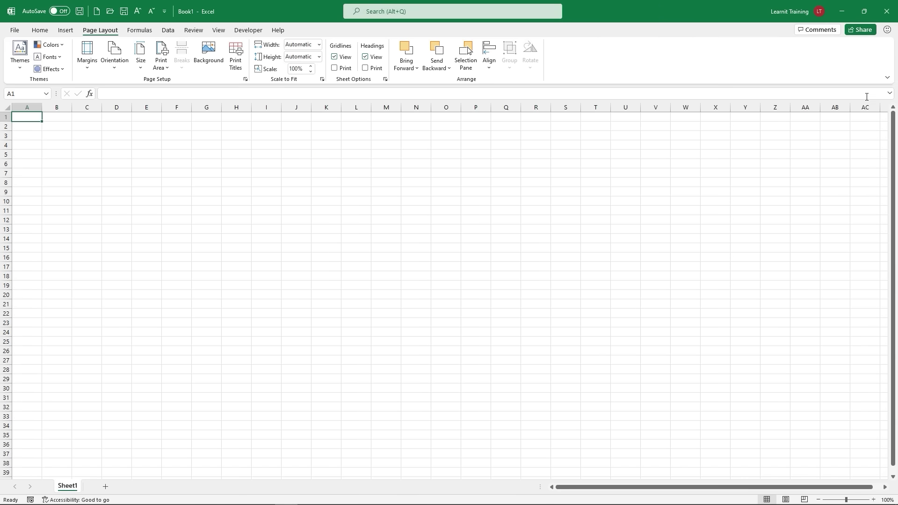
left_click(887, 76)
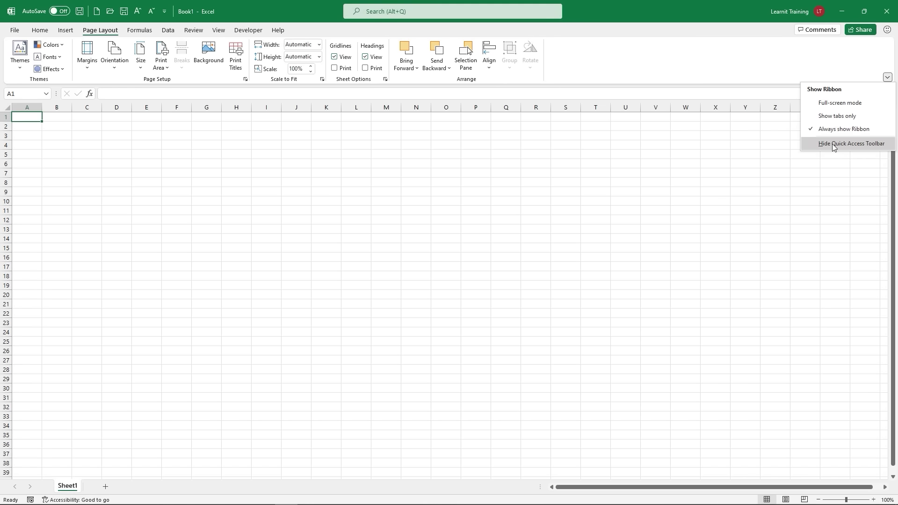
left_click(860, 143)
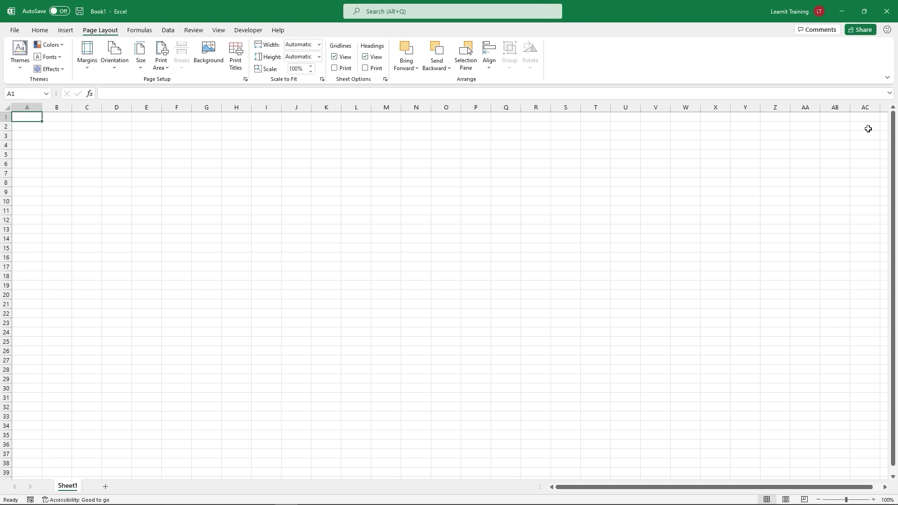
left_click(887, 78)
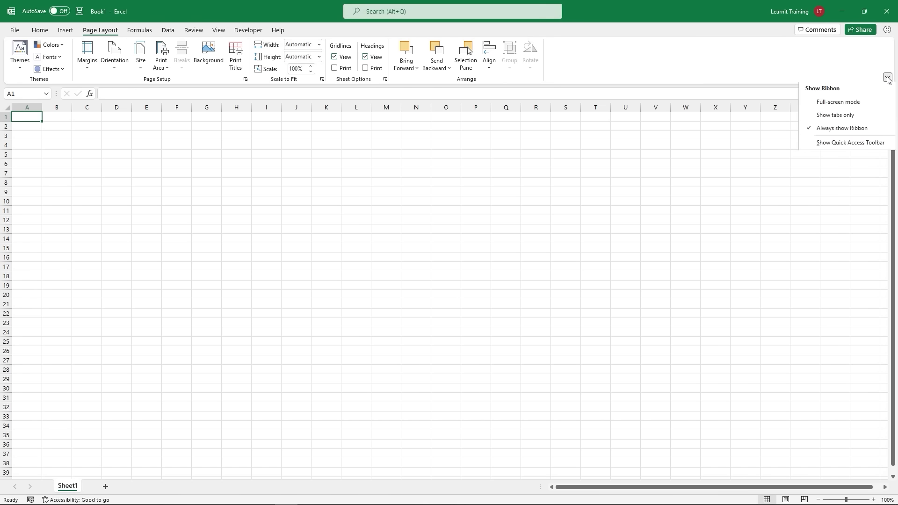
left_click(850, 143)
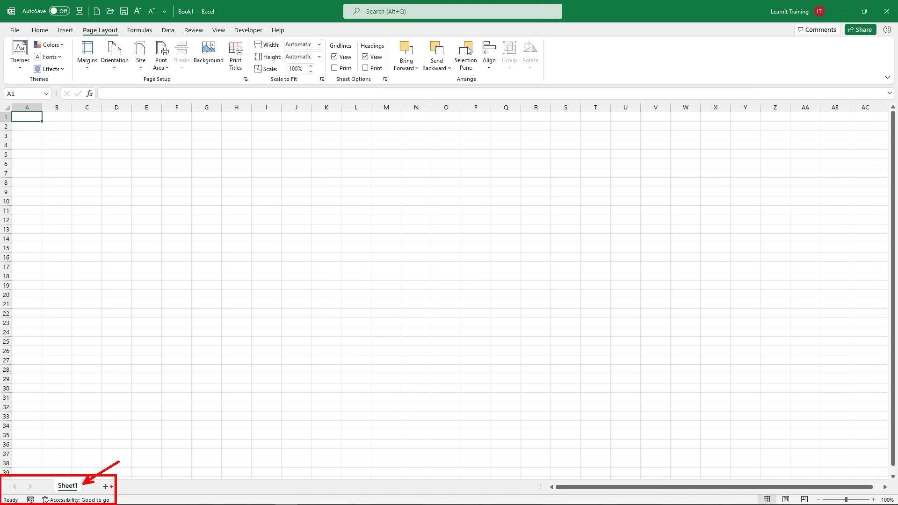
right_click(29, 488)
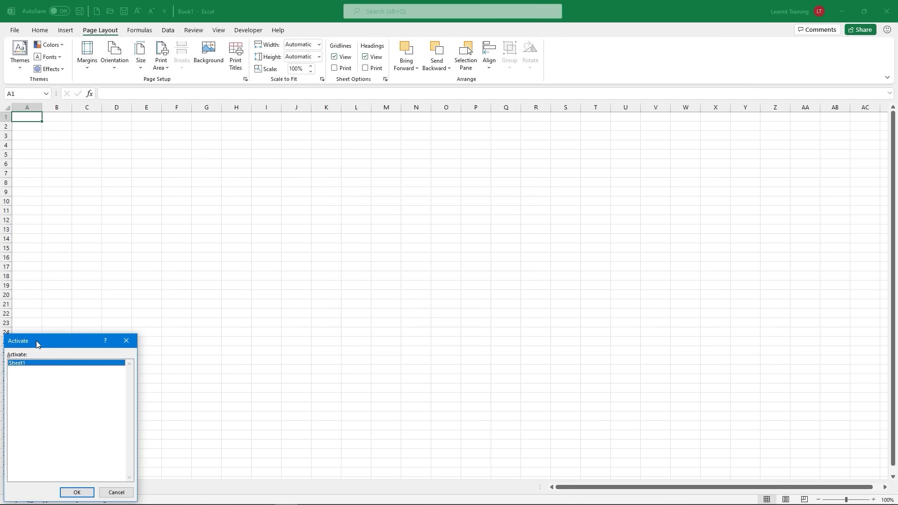
left_click_drag(36, 344, 279, 218)
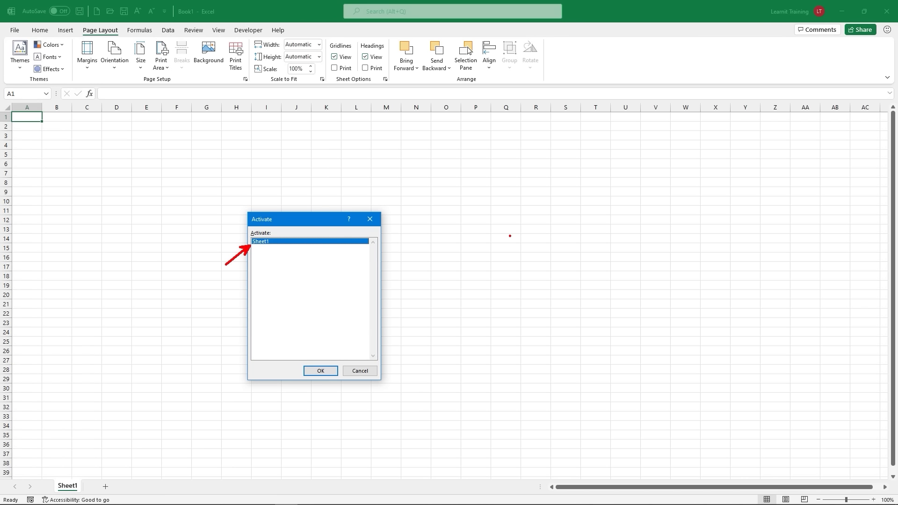
key("Return")
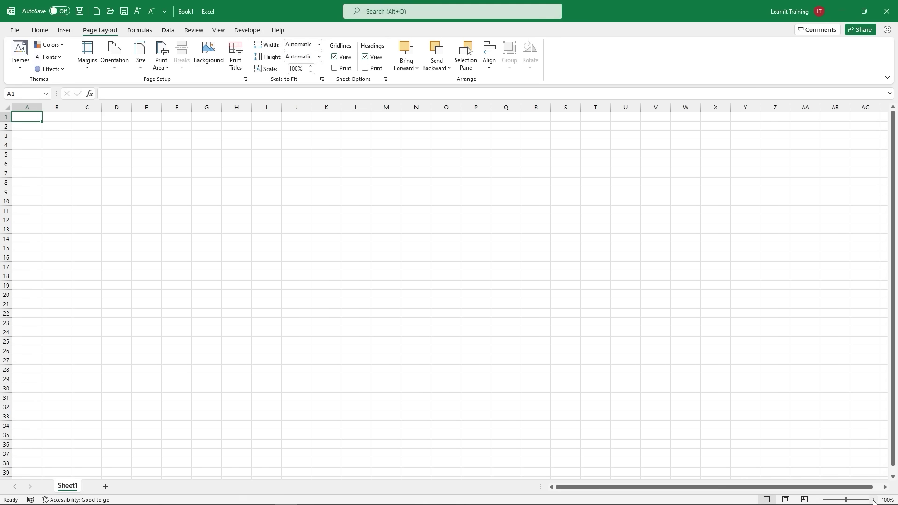
Step: Zoom Sheet1 in to 330% using the status bar's + button
left_click(873, 500)
left_click(873, 500)
left_click(874, 500)
left_click(873, 500)
left_click(873, 499)
left_click(873, 500)
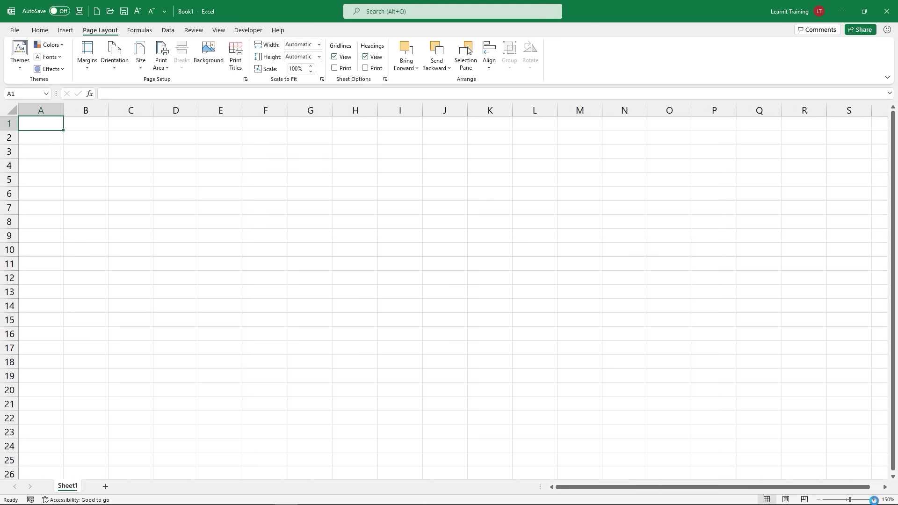
left_click(873, 500)
left_click(873, 499)
left_click(873, 500)
left_click(873, 500)
left_click(873, 499)
left_click(873, 499)
left_click(874, 499)
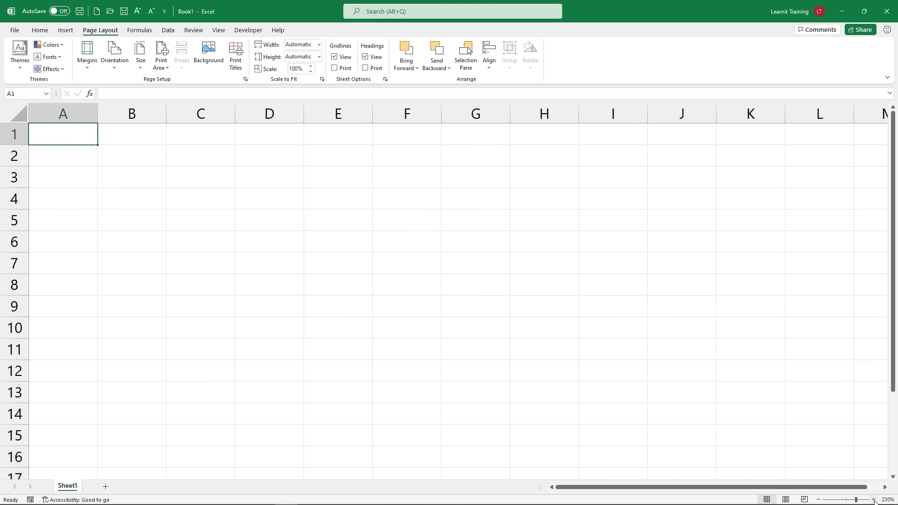
left_click(873, 499)
left_click(873, 500)
left_click(873, 499)
left_click(873, 499)
left_click(874, 500)
left_click(873, 499)
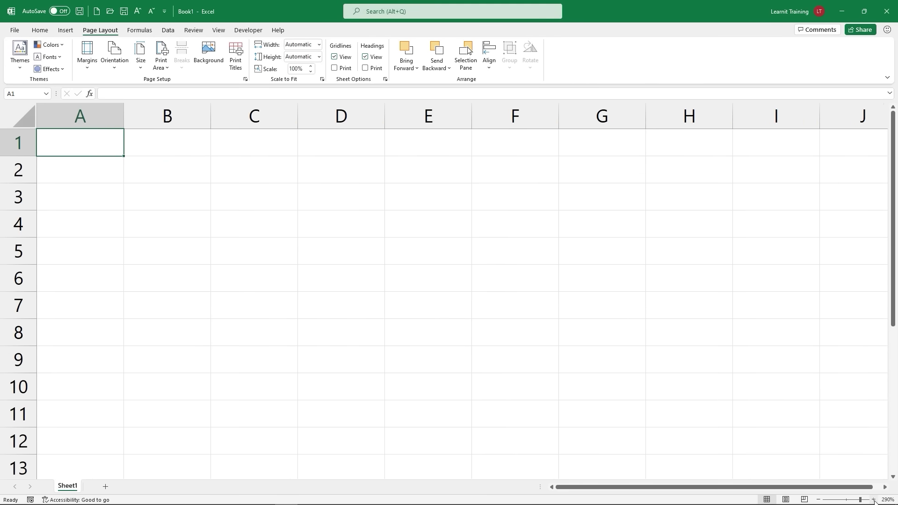
left_click(874, 499)
left_click(873, 500)
left_click(874, 499)
left_click(873, 499)
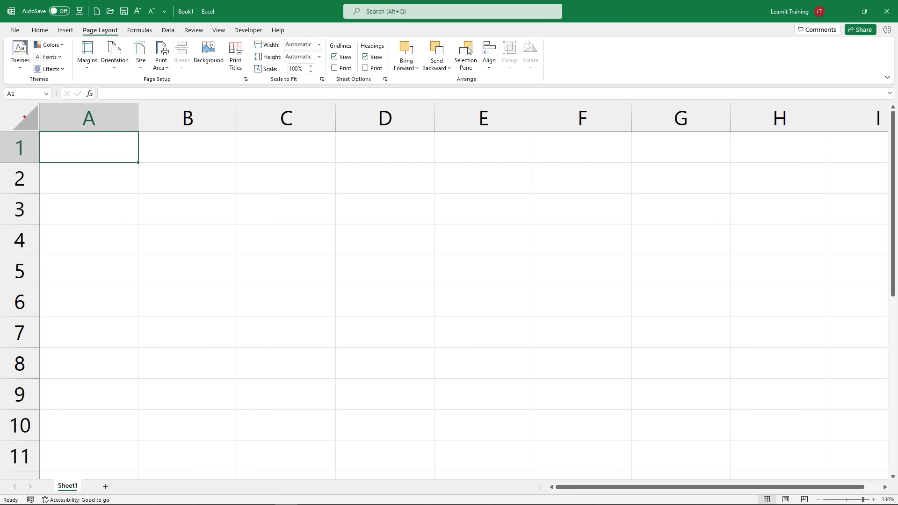
left_click_drag(4, 88, 62, 108)
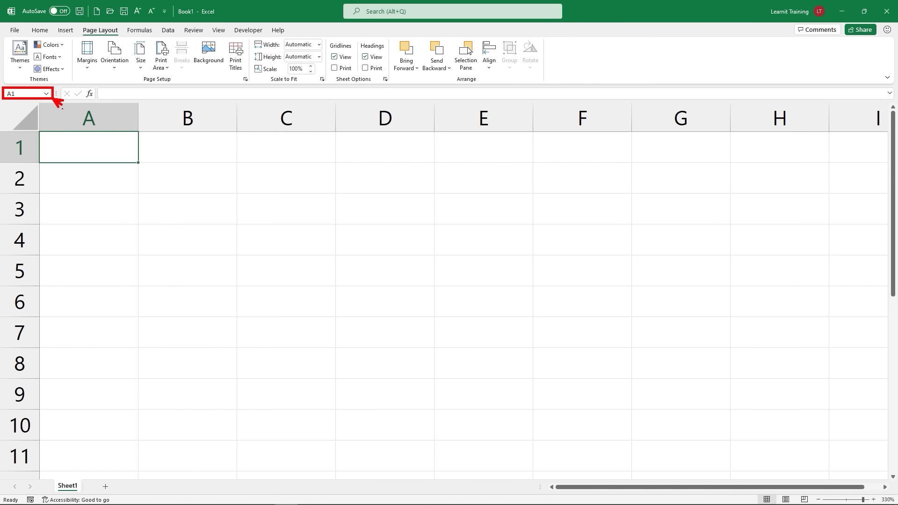
key("Escape")
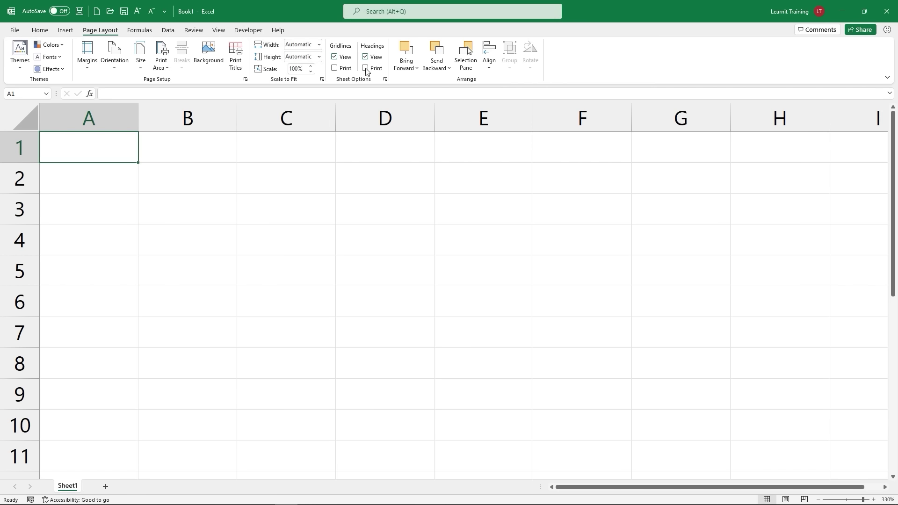
Step: Search for 'pivot' and open the Power Pivot overview help article
left_click(415, 14)
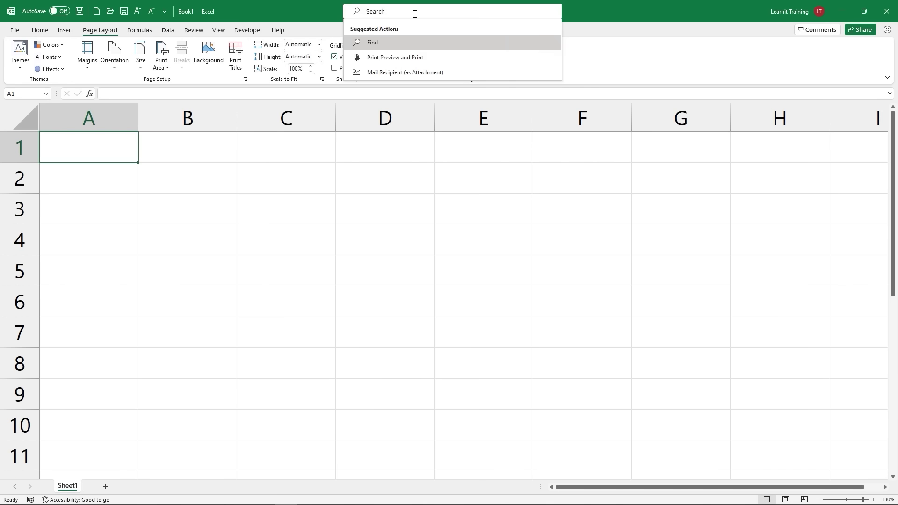
type("pivot")
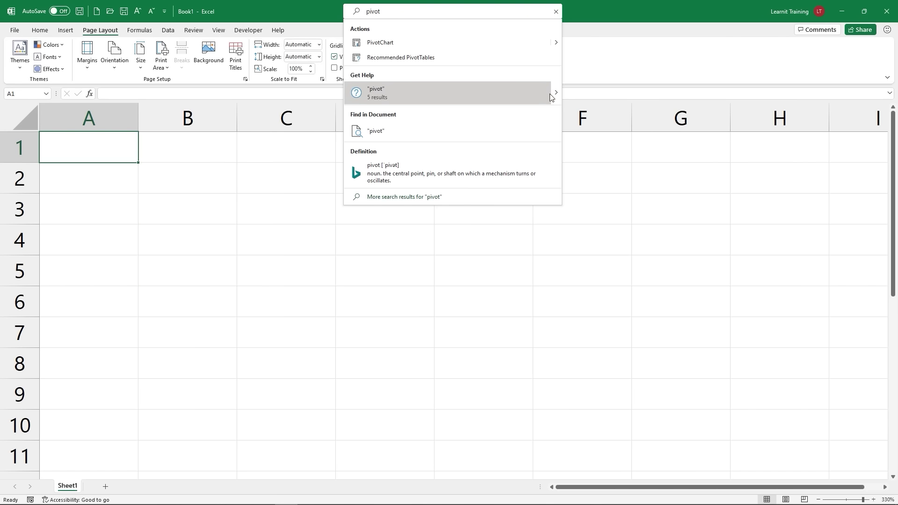
mouse_move(558, 94)
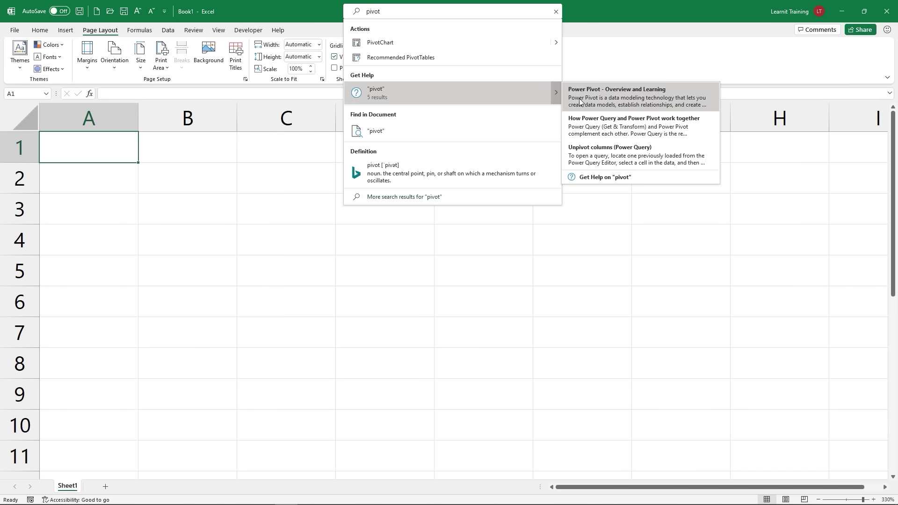
left_click(580, 102)
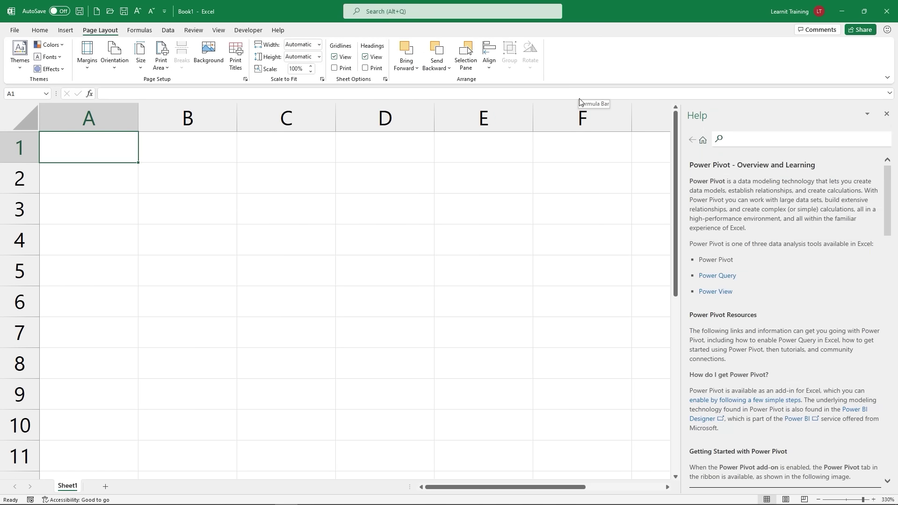
Step: Read through the Power Pivot article and close the Help pane
scroll(863, 229, "down", 3)
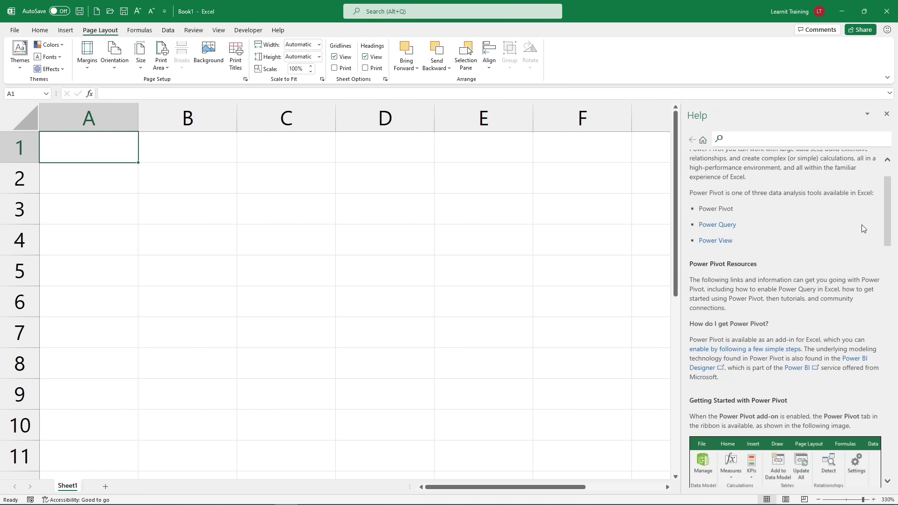
scroll(863, 229, "down", 9)
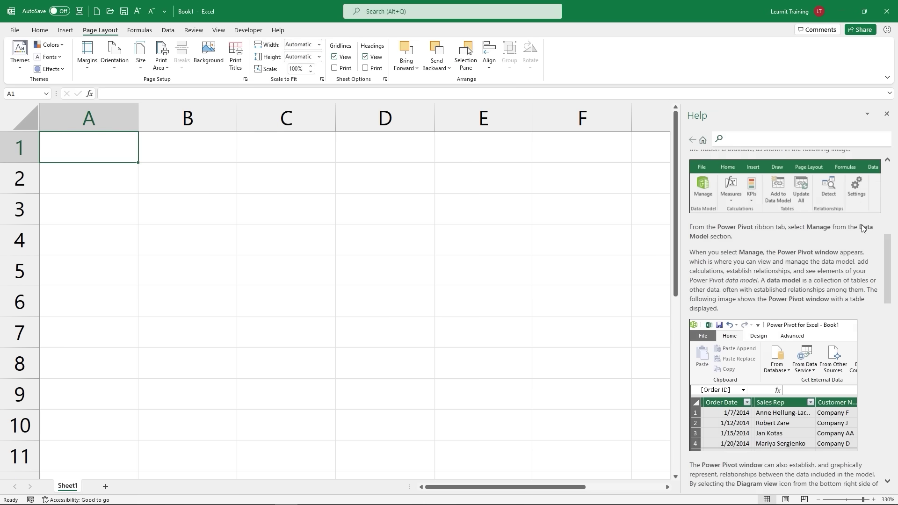
scroll(863, 227, "down", 15)
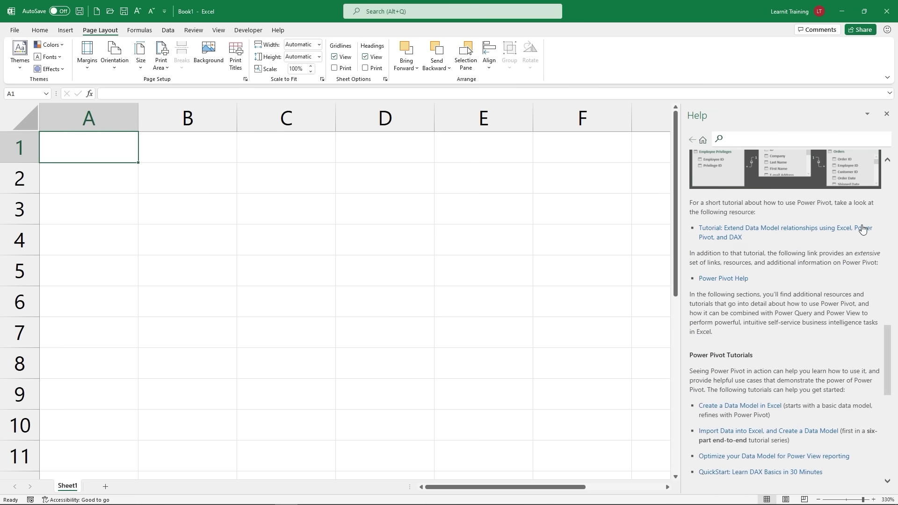
scroll(863, 226, "down", 2)
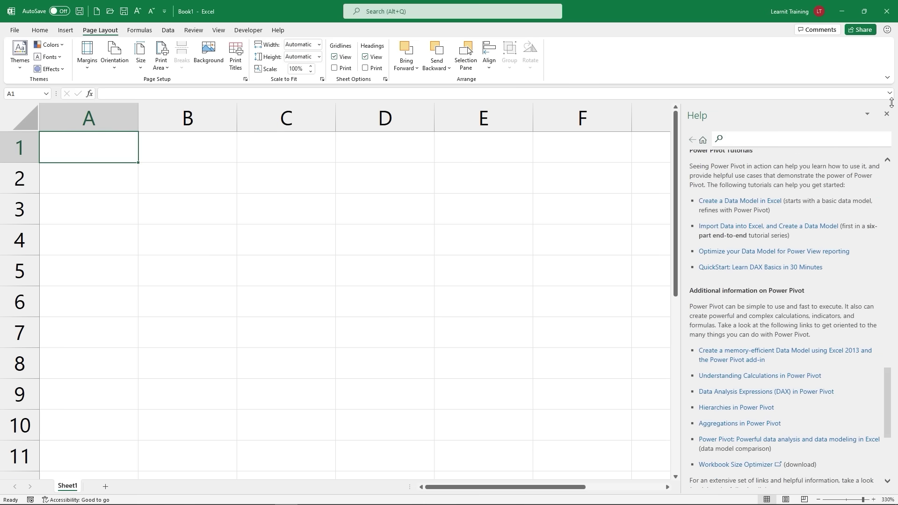
left_click(886, 114)
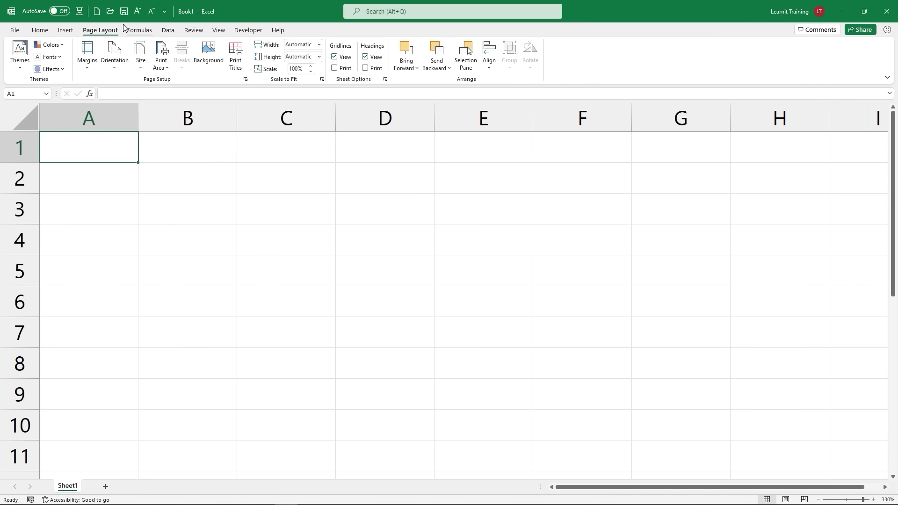
Step: Save the workbook as 'Faz Food Monthly Sales' in Documents – OneDrive
left_click(124, 11)
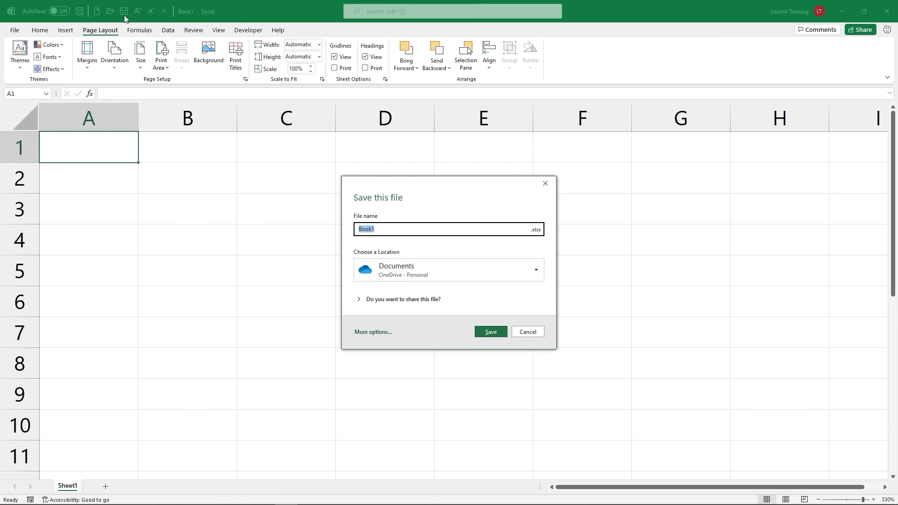
type("Faz Food Mothly Sal")
key("BackSpace")
key("BackSpace")
key("BackSpace")
key("BackSpace")
key("BackSpace")
key("BackSpace")
key("BackSpace")
key("BackSpace")
type("nthly Sales")
left_click(491, 332)
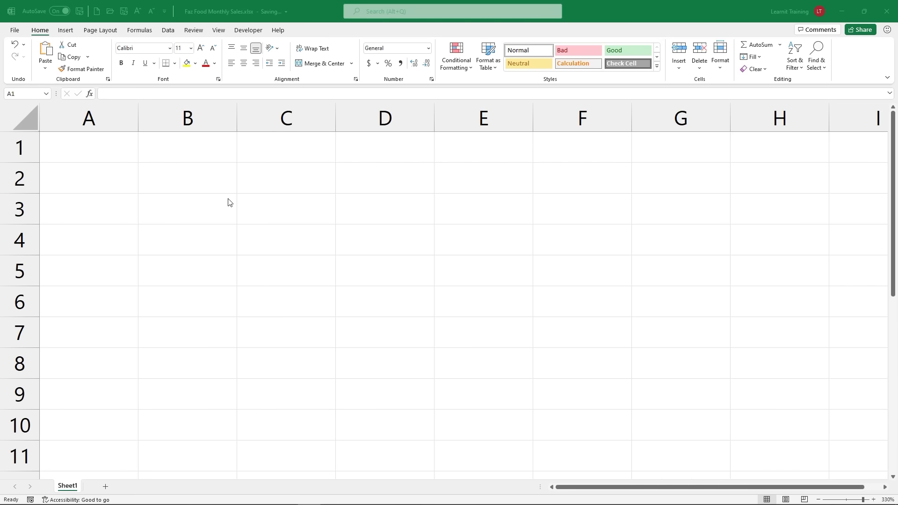
Step: Enter 'Faz Food' in A1 and 'Always Fresh, Always Faz' in A2
left_click(75, 149)
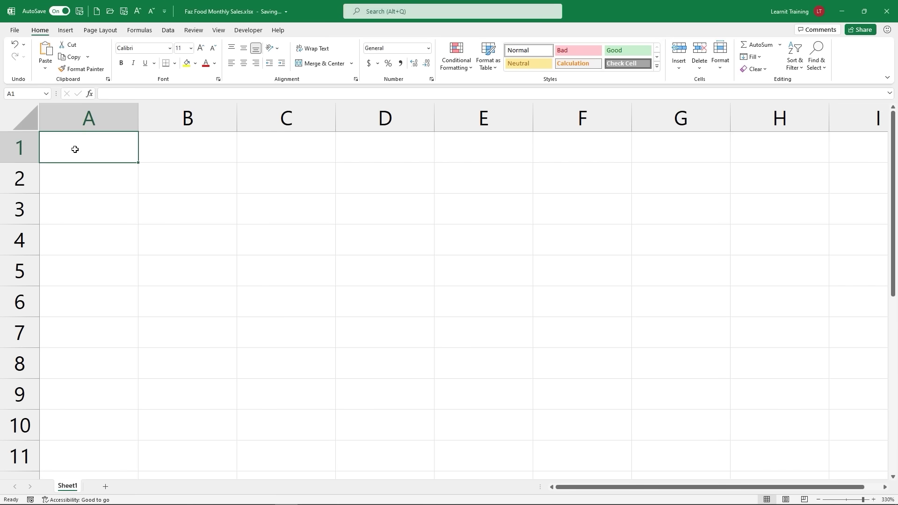
type("Faz F")
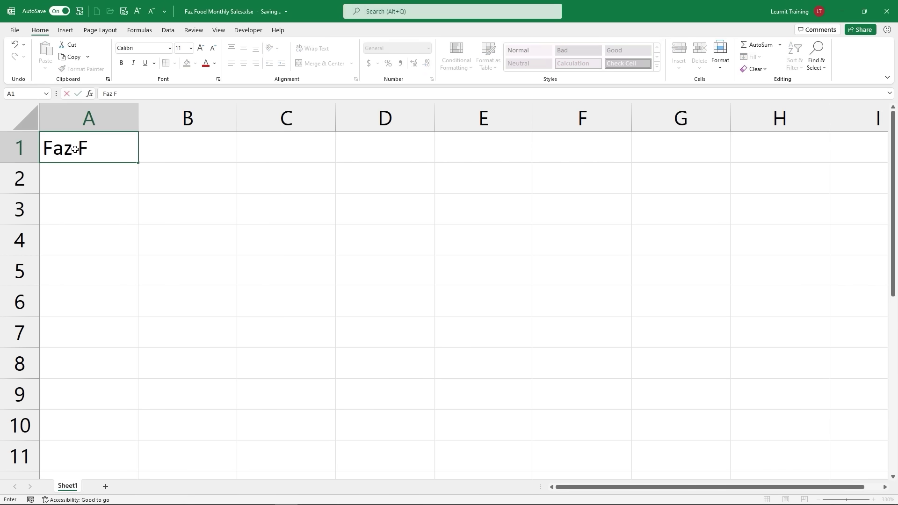
type("ood")
key("Return")
type("A")
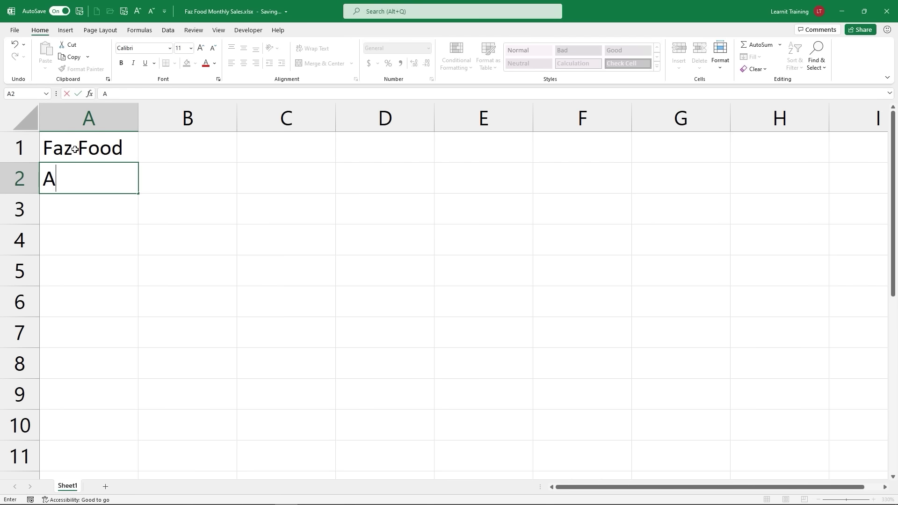
type("lways Fr")
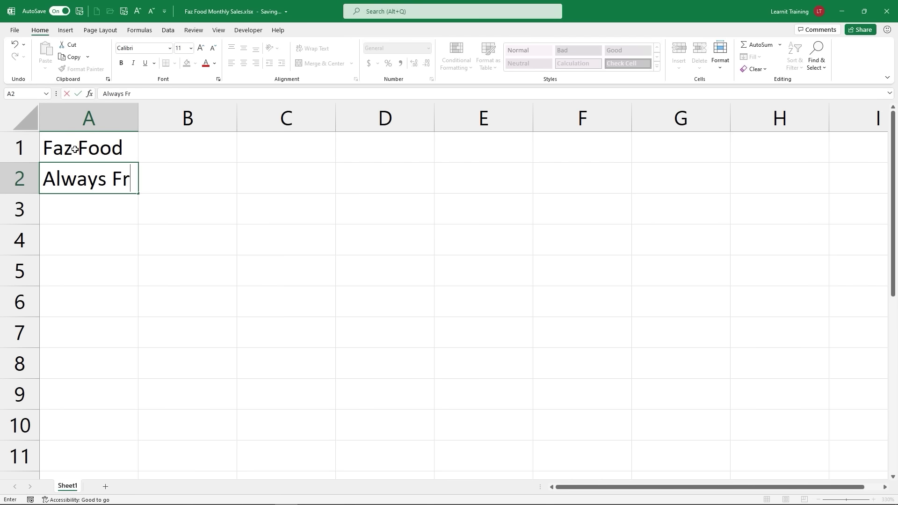
type("esh, Alway")
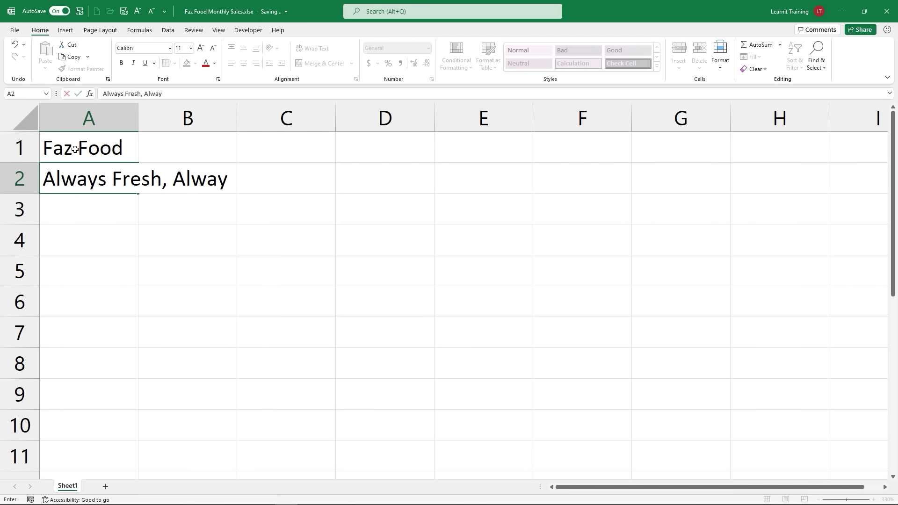
type("s Faz")
key("Return")
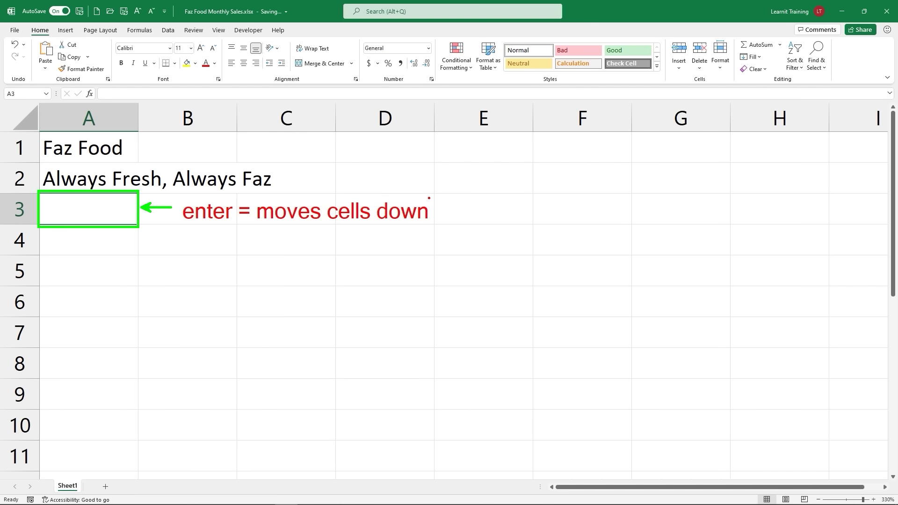
Step: Type the heading 'Salesperson' in A4 and move on to B4
key("Return")
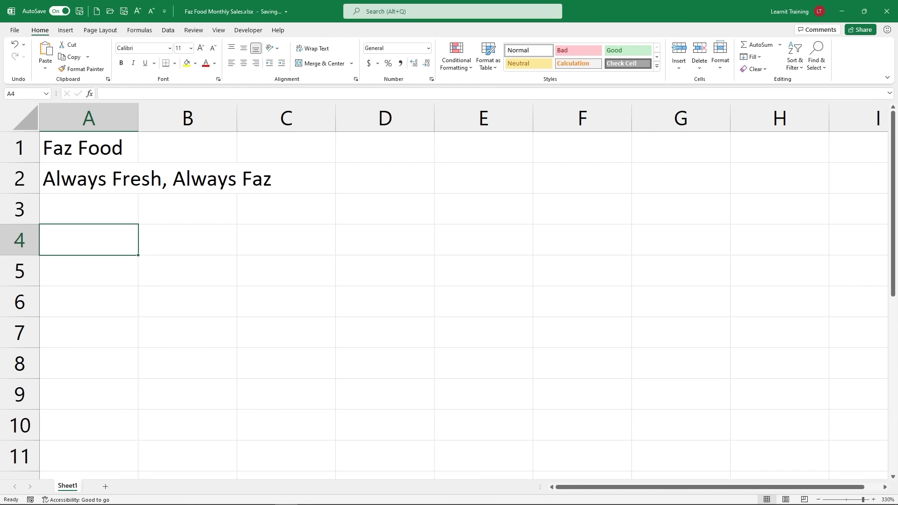
type("Sales")
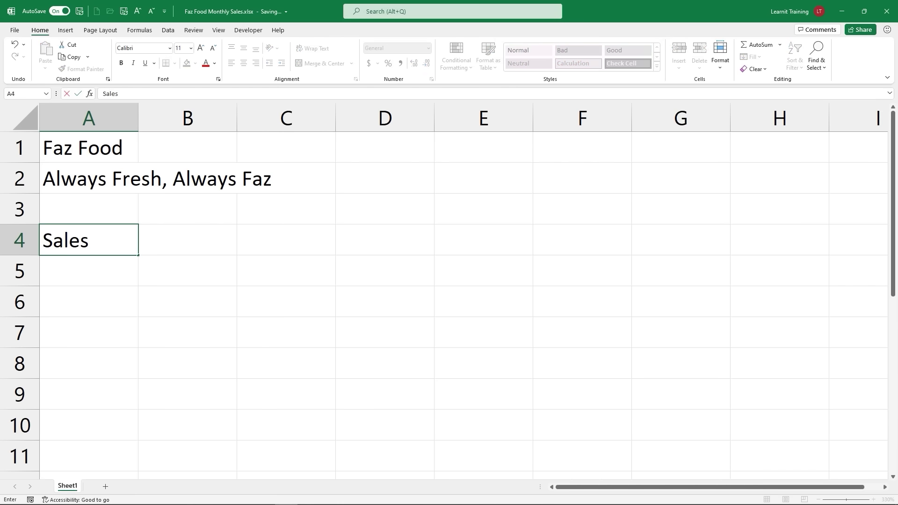
type("person")
key("Tab")
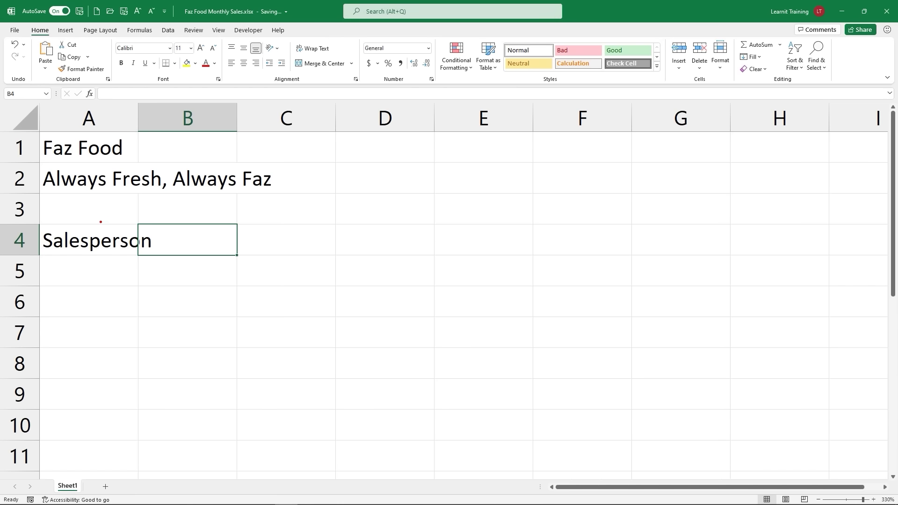
mouse_move(89, 223)
left_mouse_down()
mouse_move(156, 199)
mouse_move(179, 226)
mouse_move(189, 213)
left_mouse_up()
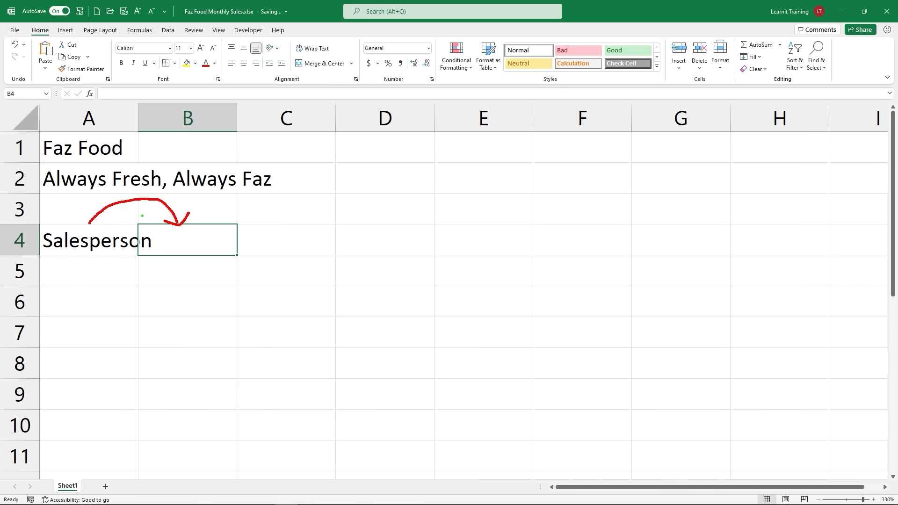
left_click_drag(137, 220, 237, 255)
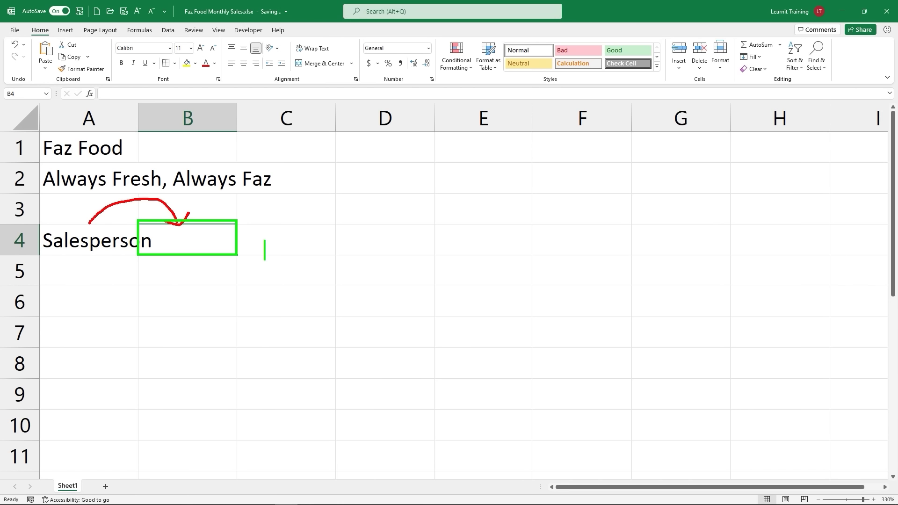
key("r")
key("t")
type("Tab ")
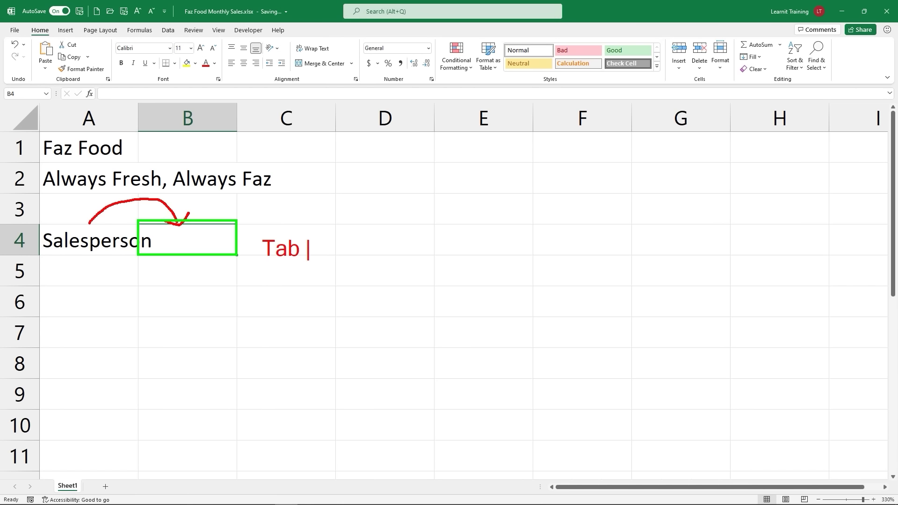
type("= mo")
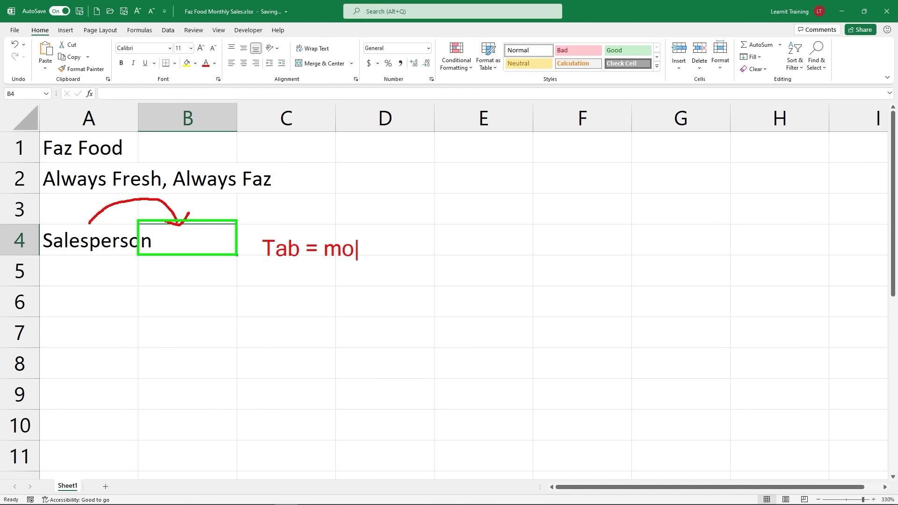
type("ves to right")
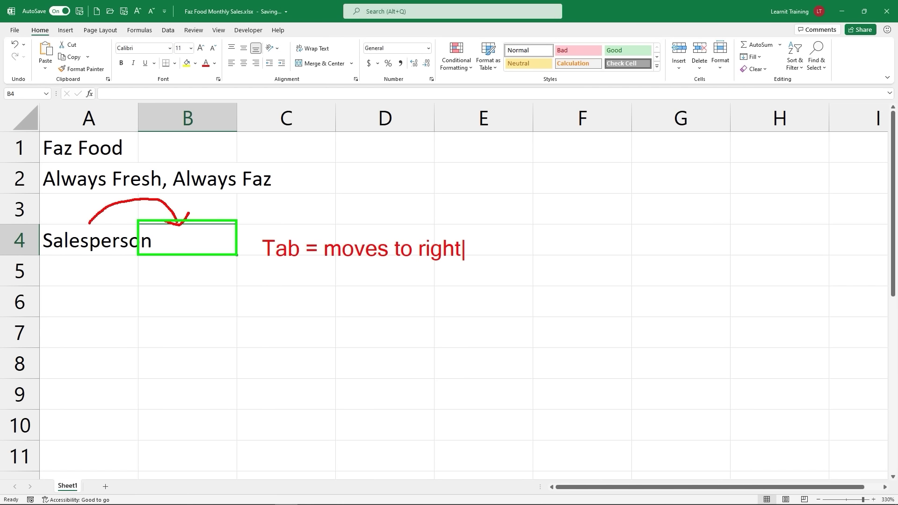
key("Return")
type("shift")
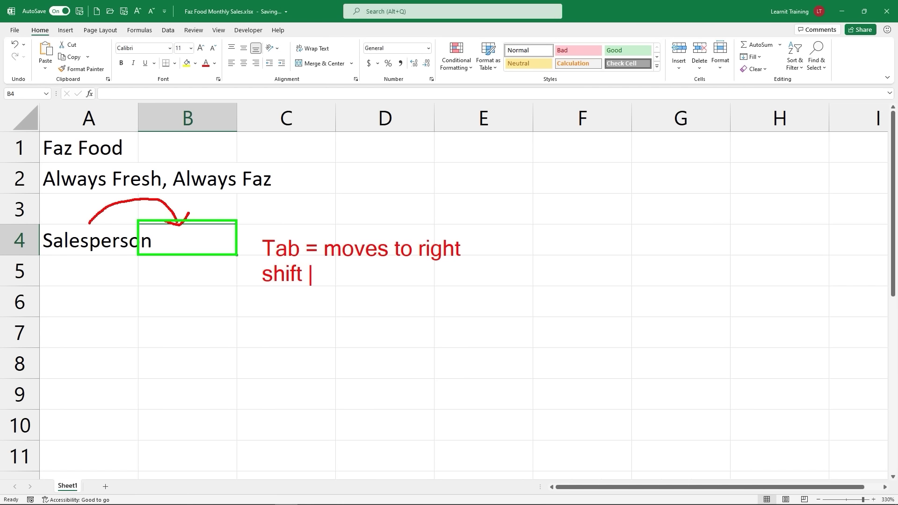
type(" + tab ")
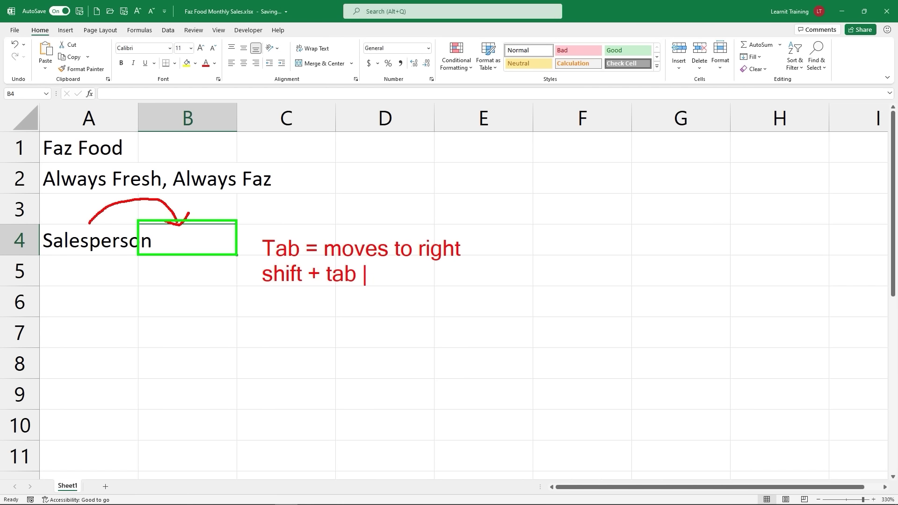
type("= left")
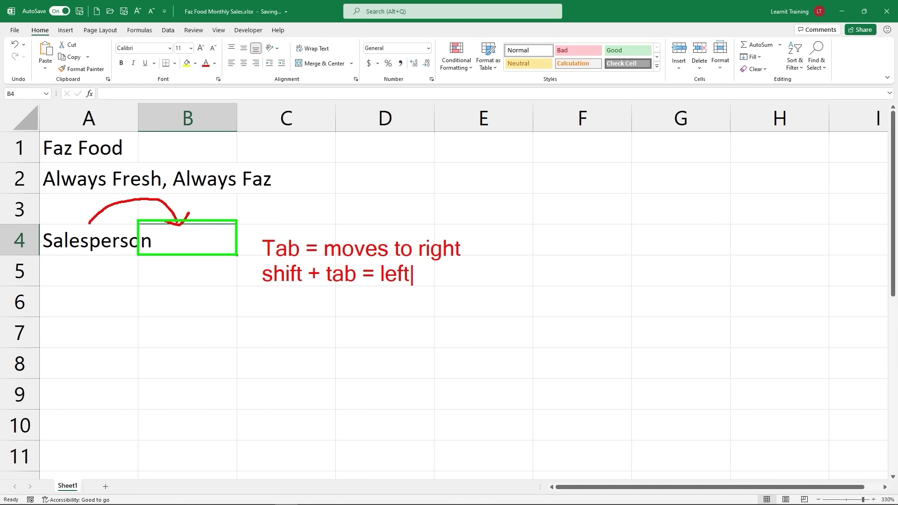
key("Return")
key("Return")
type("enter ")
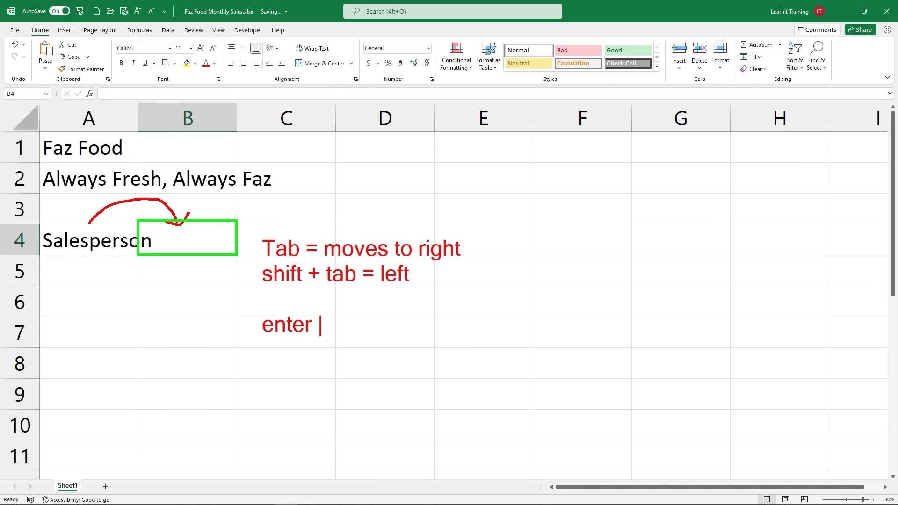
type("= down")
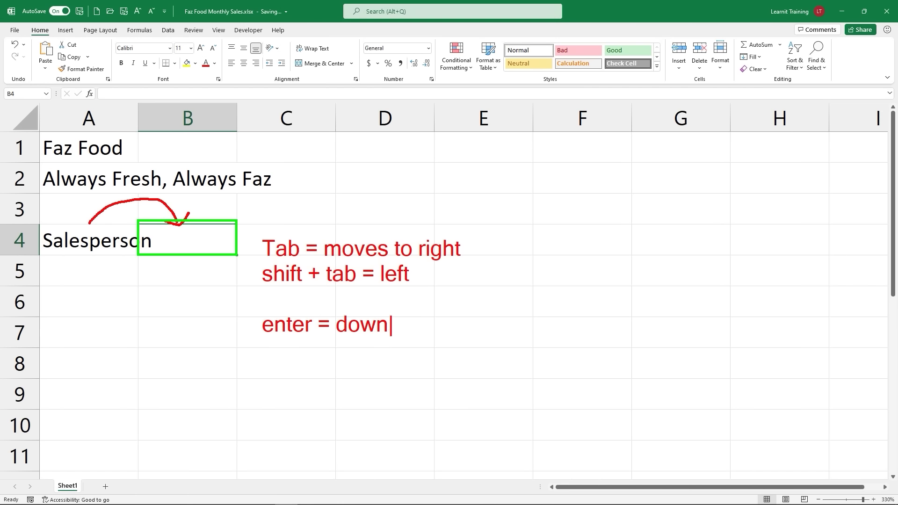
key("Return")
key("Return")
type("shift +")
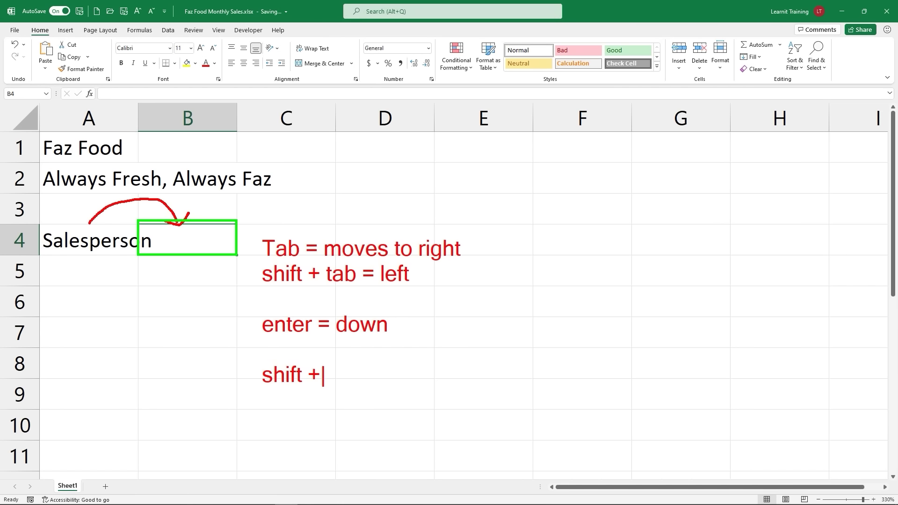
type(" enter ")
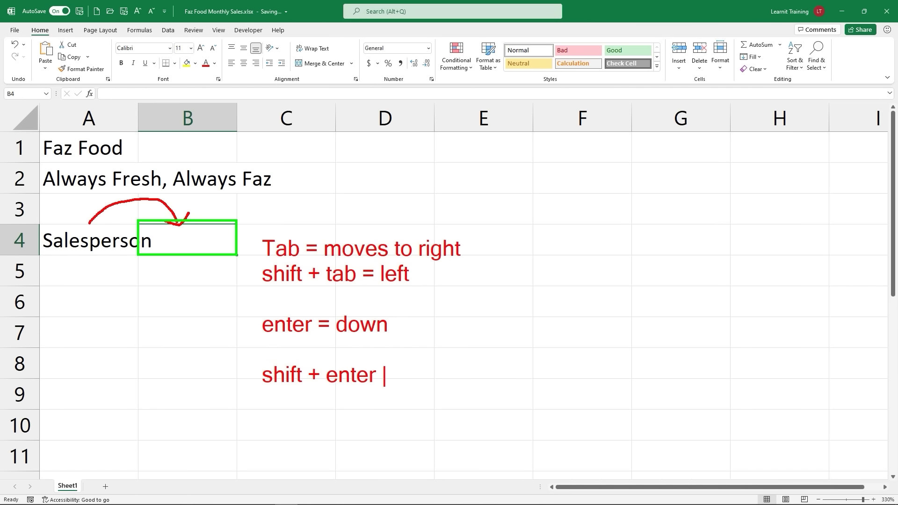
type("= up")
Step: Enter Week 1 in B4, widen column A to fit Salesperson, and narrow column B
key("Escape")
key("Escape")
type("Week 1")
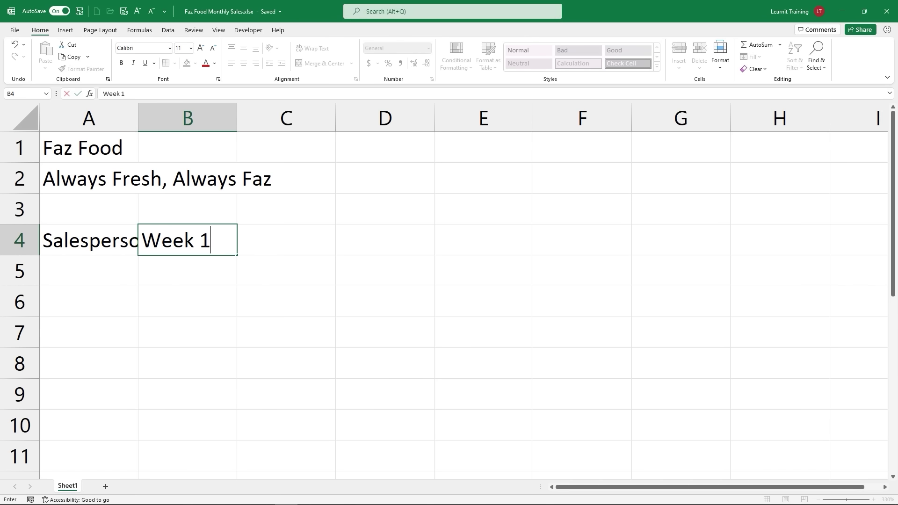
key("Return")
key("Return")
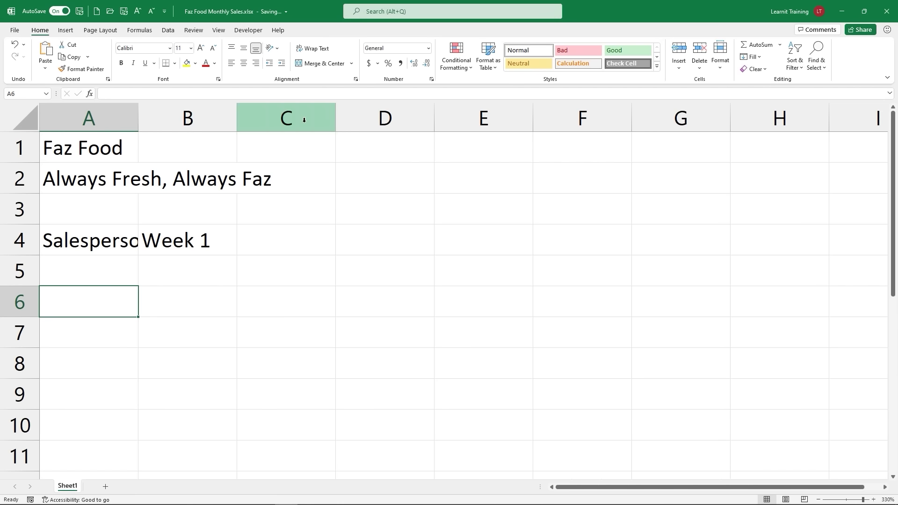
left_click_drag(137, 117, 105, 122)
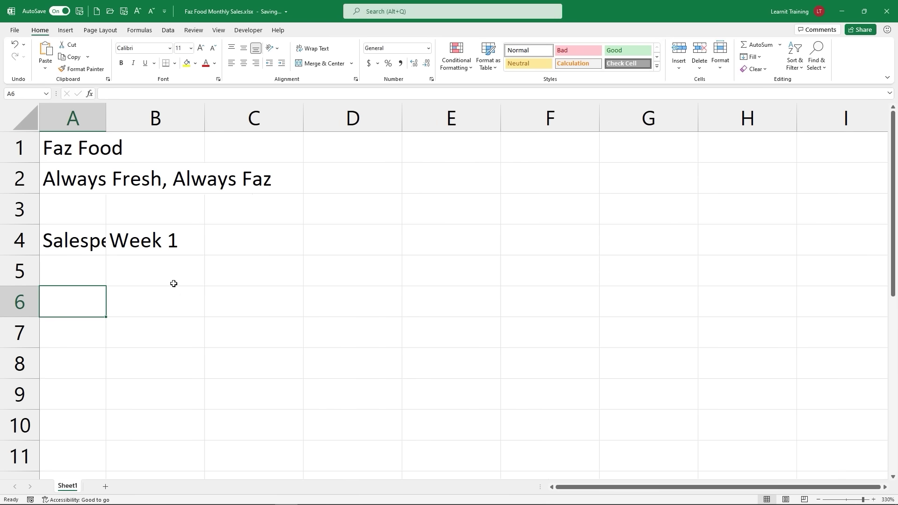
left_click_drag(206, 126, 156, 146)
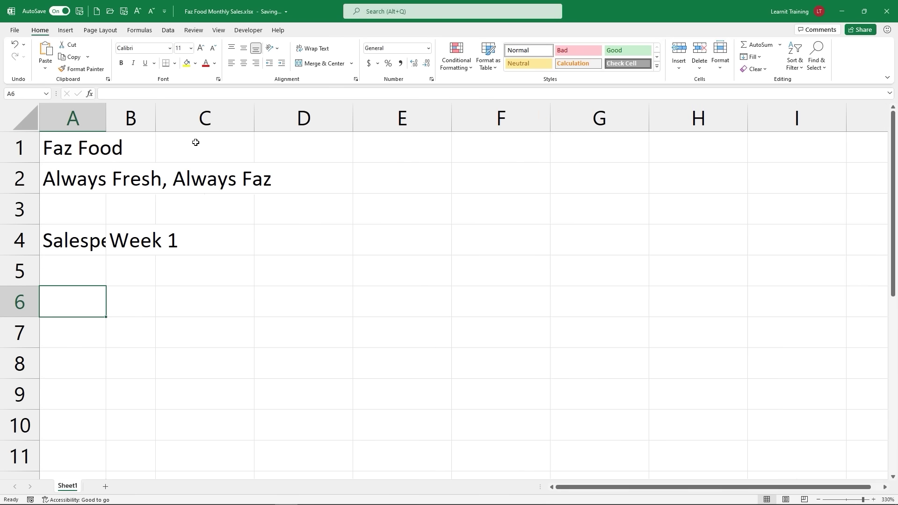
Step: Add the Week 2 heading in C4, then select the Salesperson and Week 1 heading cells
left_click(195, 235)
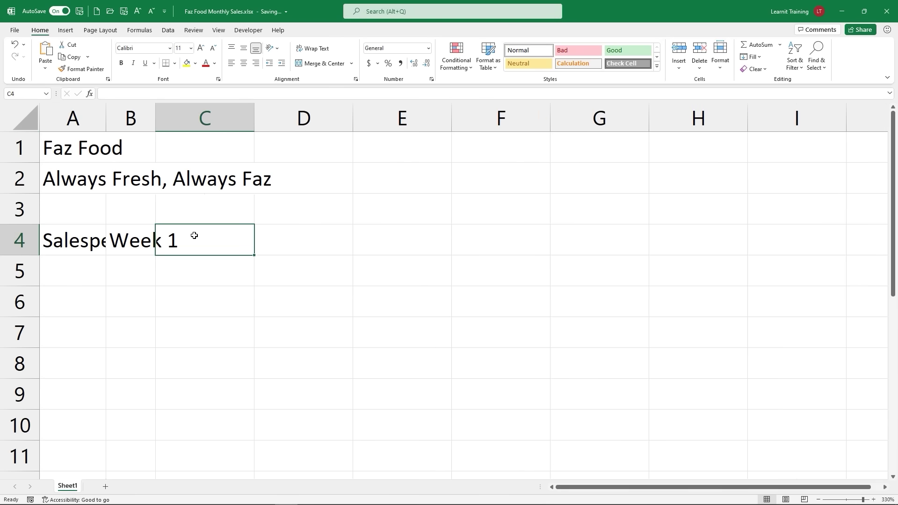
type("Week 2")
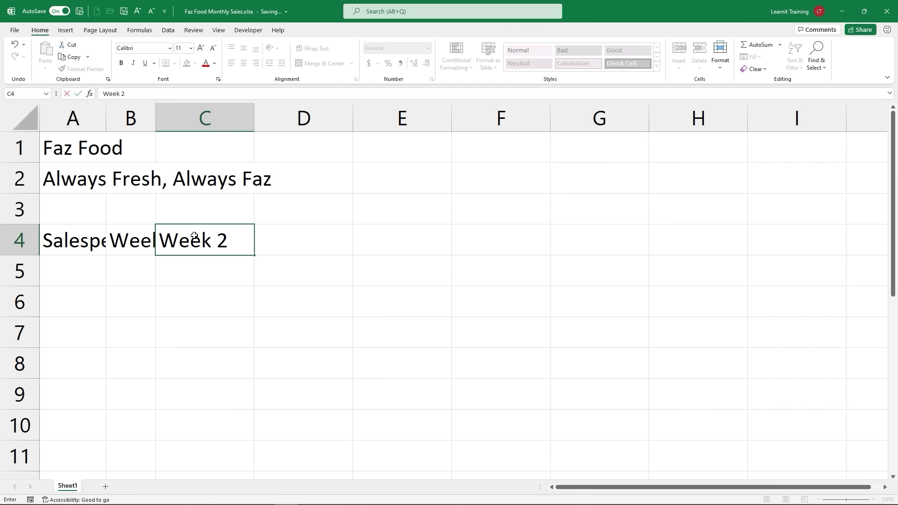
key("Return")
left_click(91, 248)
left_click(125, 247)
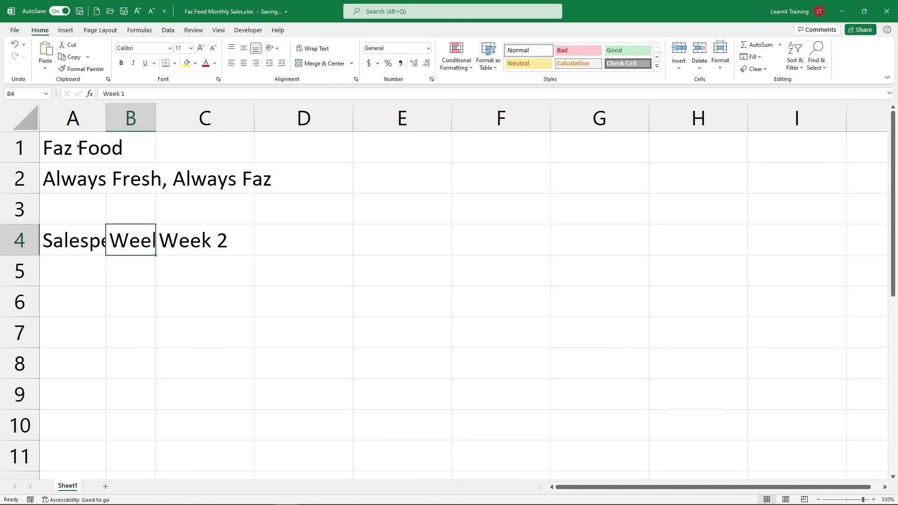
Step: Select the whole worksheet and AutoFit every column so Salesperson, Week 1 and Week 2 show fully
mouse_move(1, 100)
left_mouse_down()
mouse_move(39, 133)
mouse_move(105, 146)
left_mouse_up()
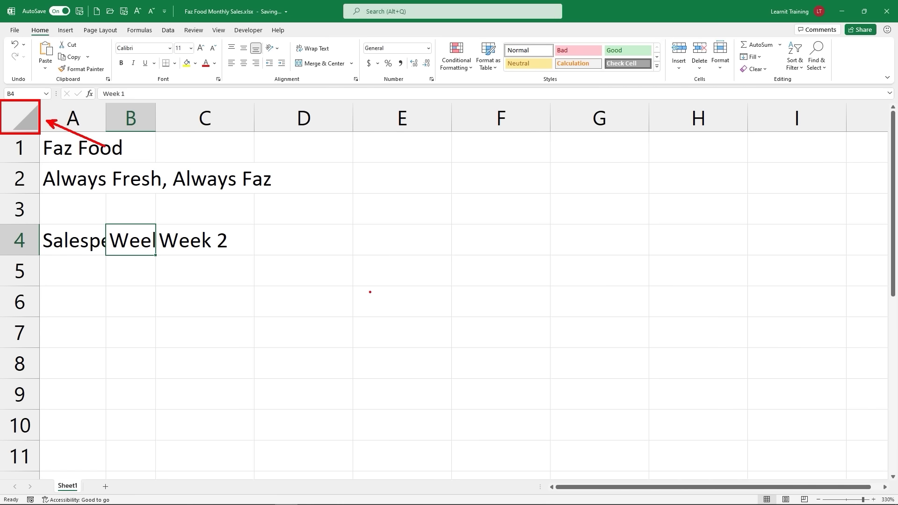
key("Escape")
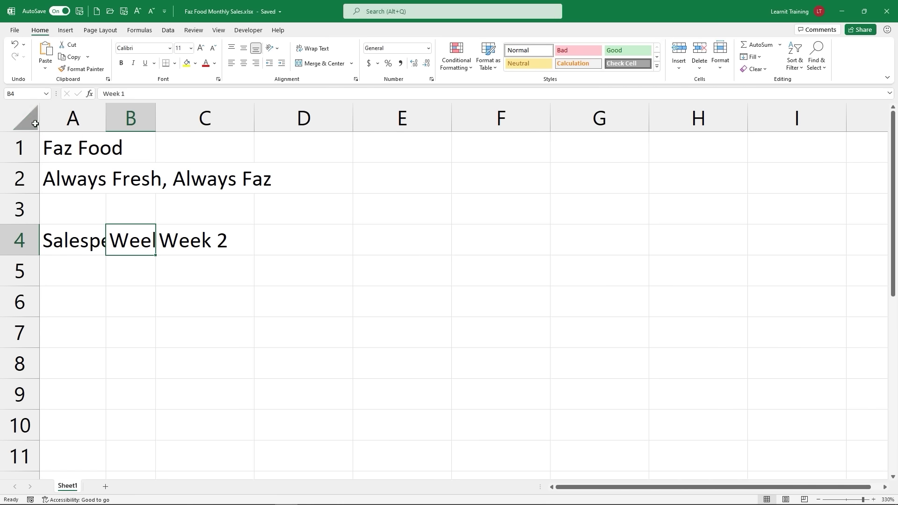
left_click(35, 122)
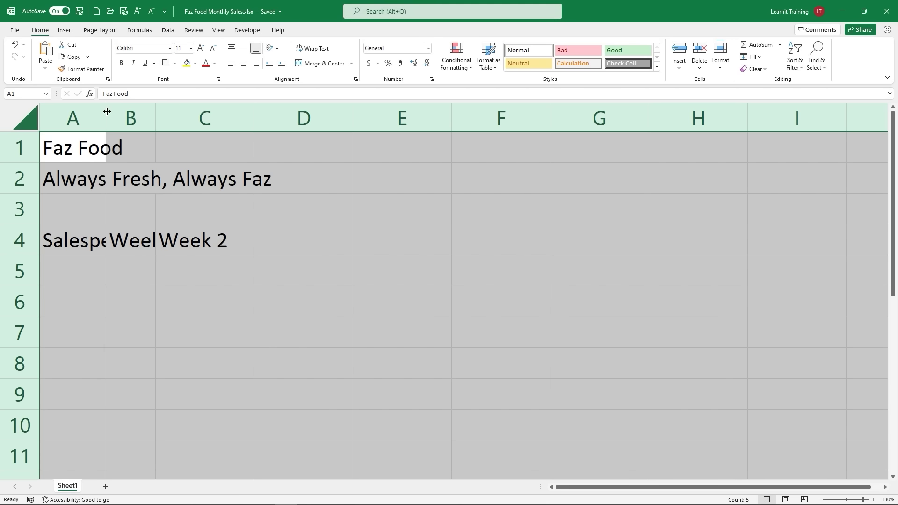
double_click(107, 112)
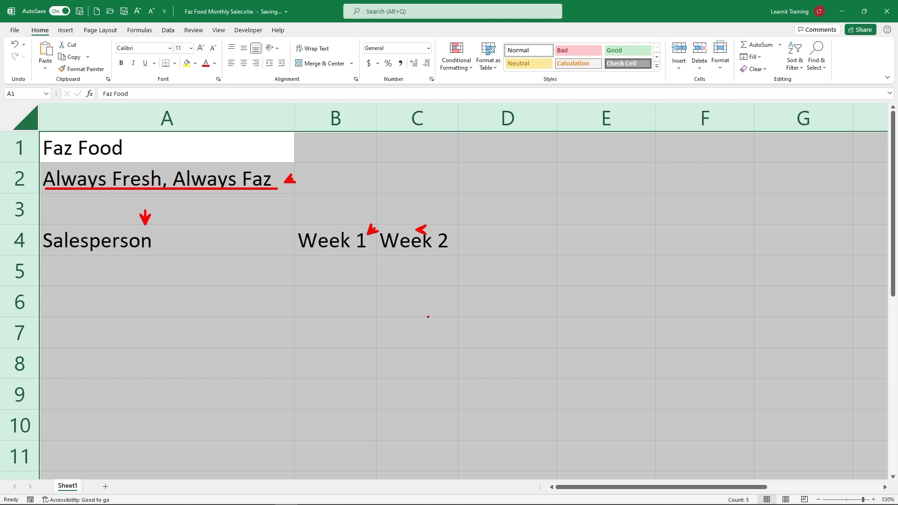
left_click(427, 317)
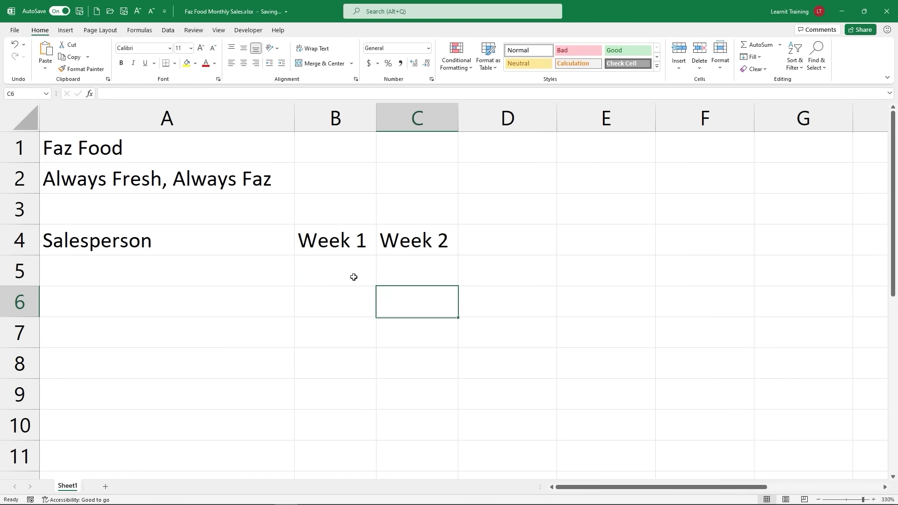
left_click(346, 249)
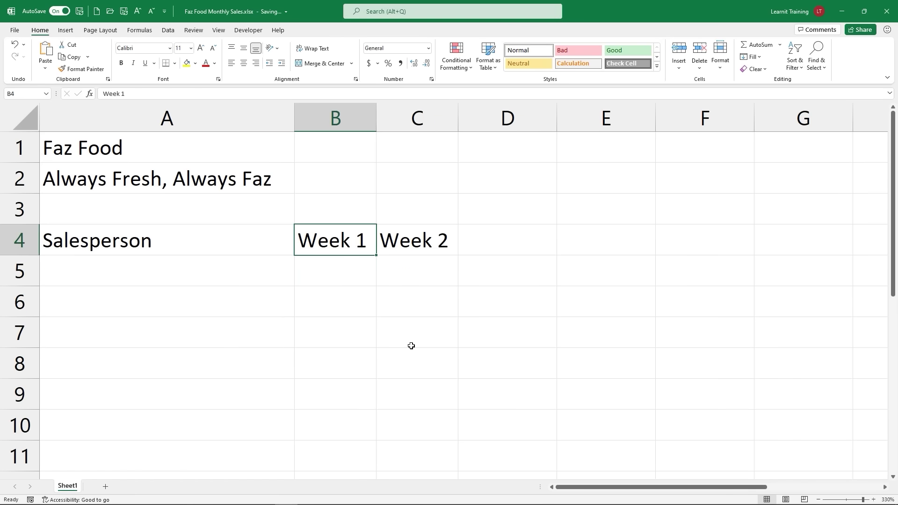
left_click_drag(333, 229, 335, 204)
left_click_drag(400, 228, 401, 202)
left_click(418, 239)
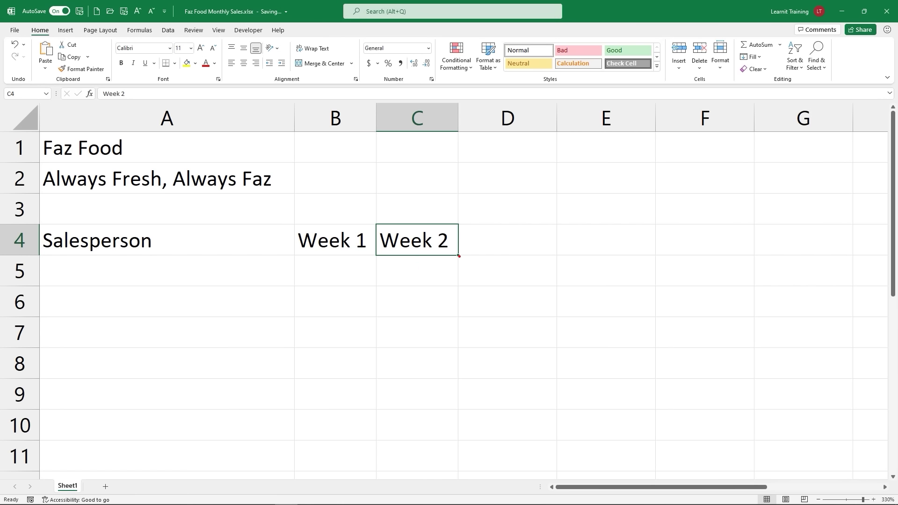
left_click_drag(459, 256, 472, 275)
left_click_drag(659, 254, 667, 263)
left_click_drag(552, 253, 561, 261)
type("t")
type("a")
type("utofill")
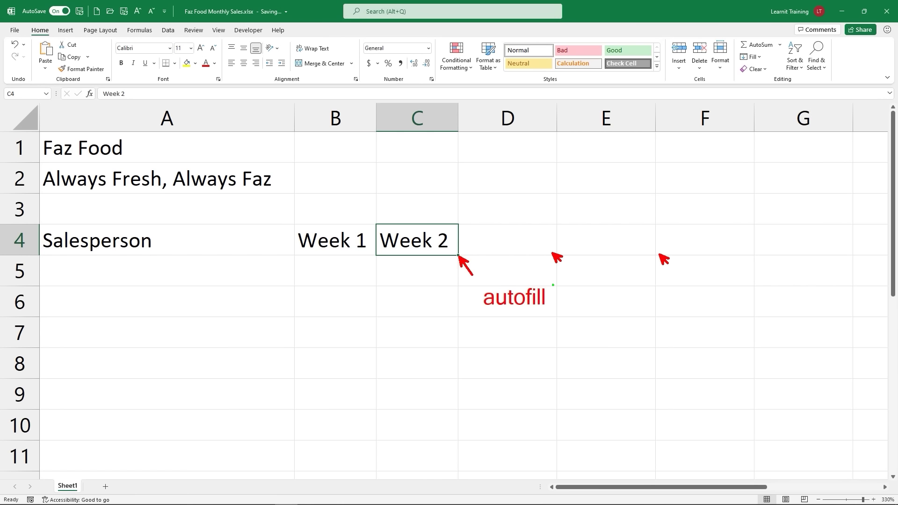
left_click_drag(558, 285, 655, 318)
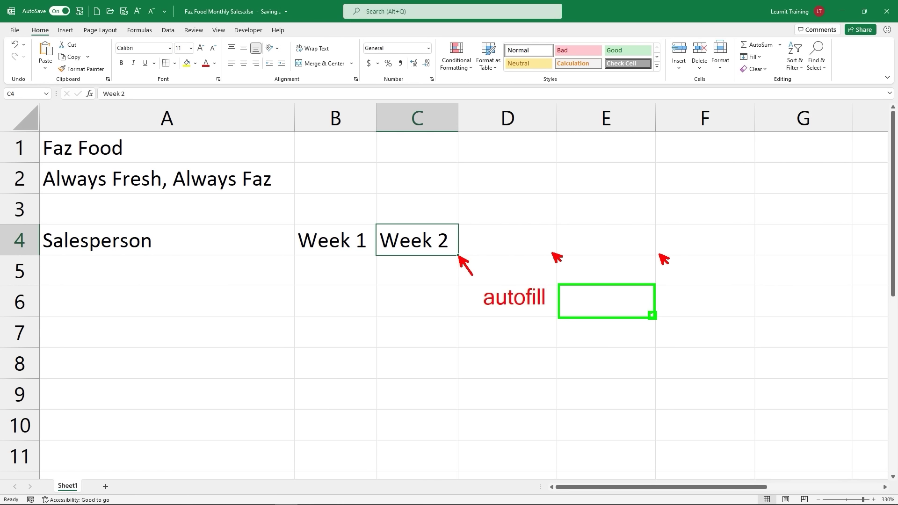
left_click_drag(652, 315, 674, 338)
mouse_move(495, 238)
left_mouse_down()
mouse_move(482, 251)
mouse_move(459, 253)
left_mouse_up()
Step: AutoFill the week headings from C4 across to E4, adding Week 3 and Week 4
key("Escape")
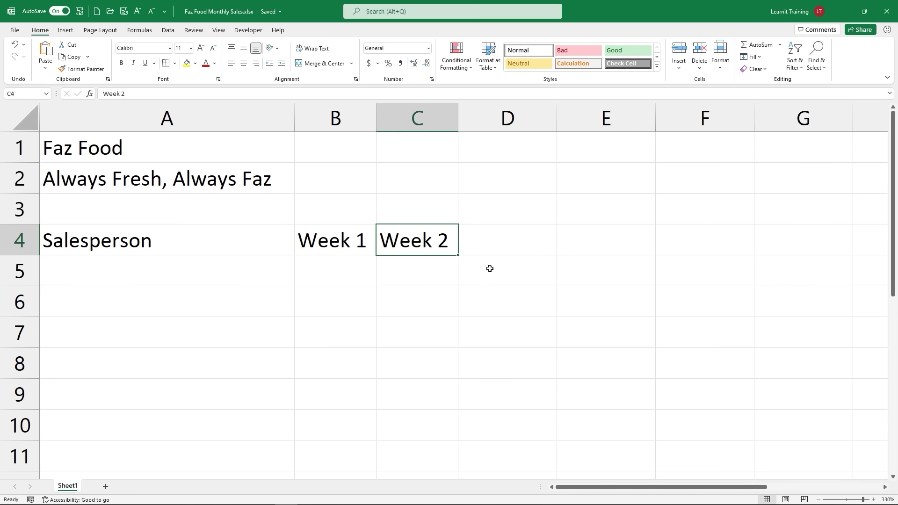
mouse_move(459, 257)
left_mouse_down()
mouse_move(661, 247)
mouse_move(528, 265)
mouse_move(463, 255)
left_mouse_up()
left_click_drag(459, 256, 608, 247)
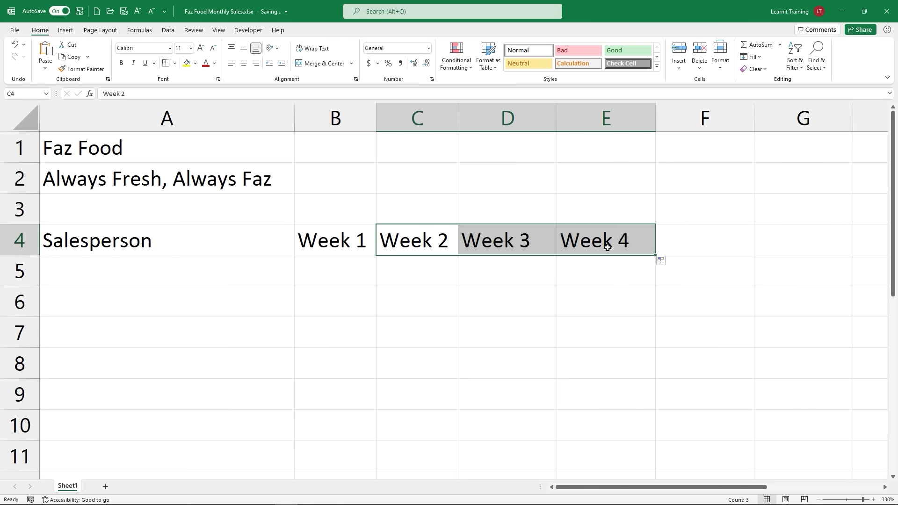
left_click(58, 248)
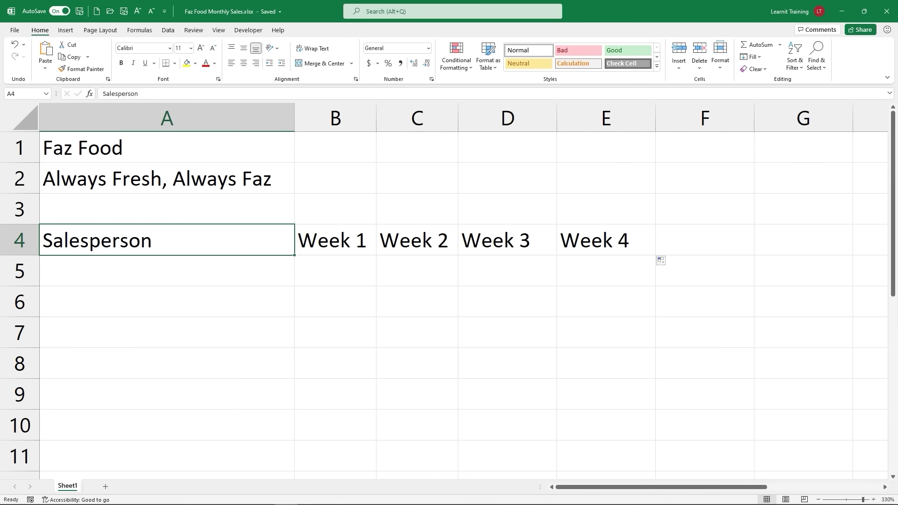
Step: Select the A4:E4 header row and center the Salesperson and Week 1–4 headings
key("ctrl+shift+Right")
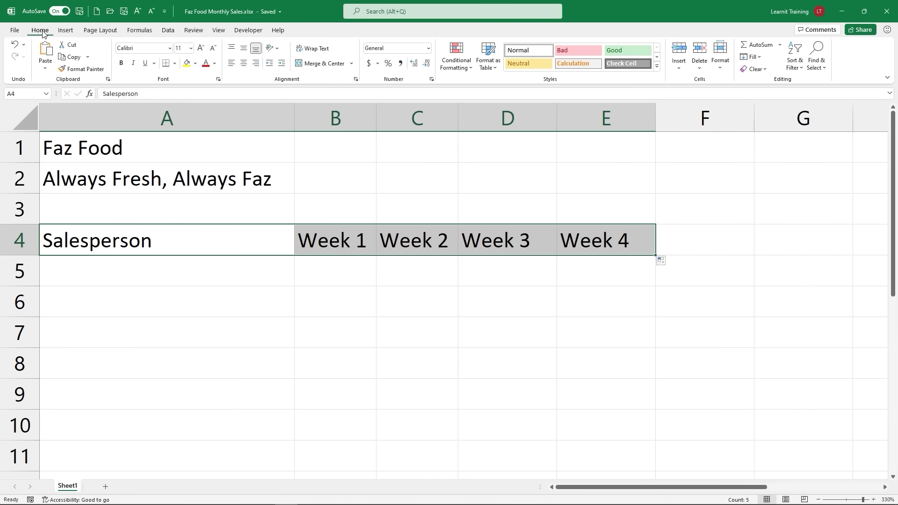
left_click(244, 64)
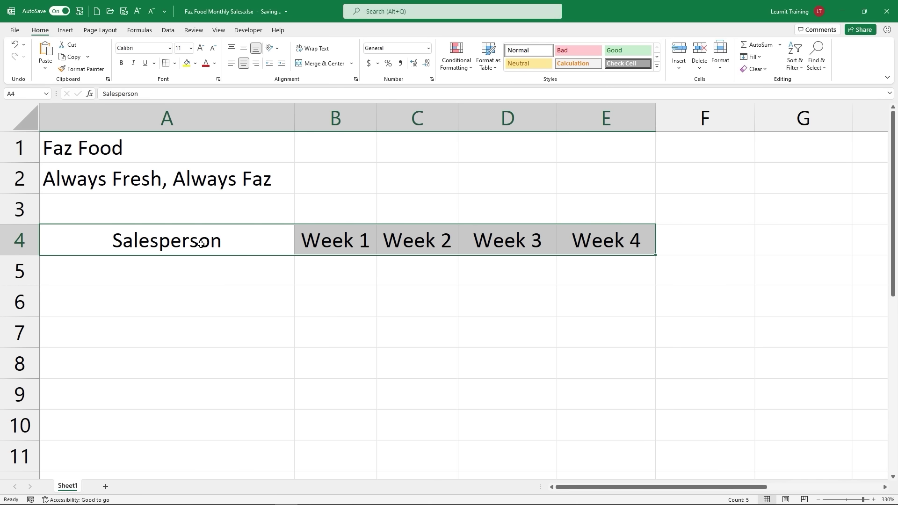
key("ctrl+z")
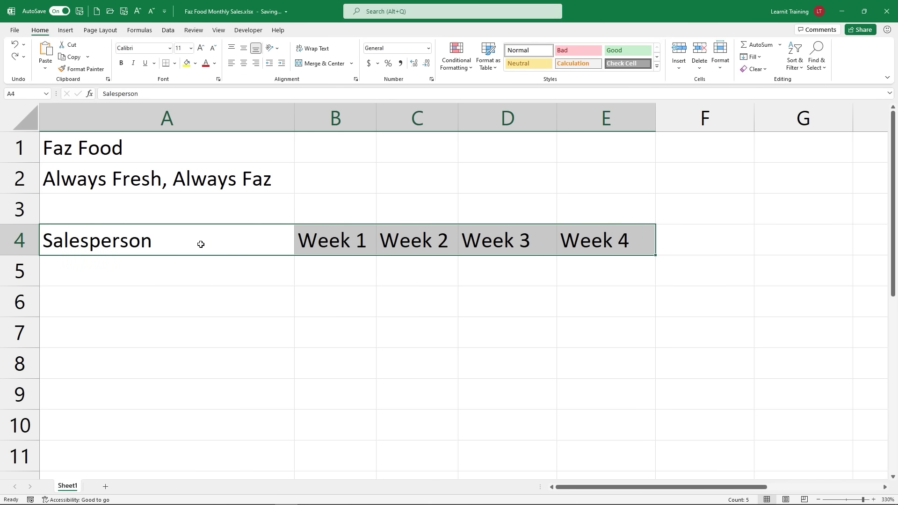
left_click(248, 67)
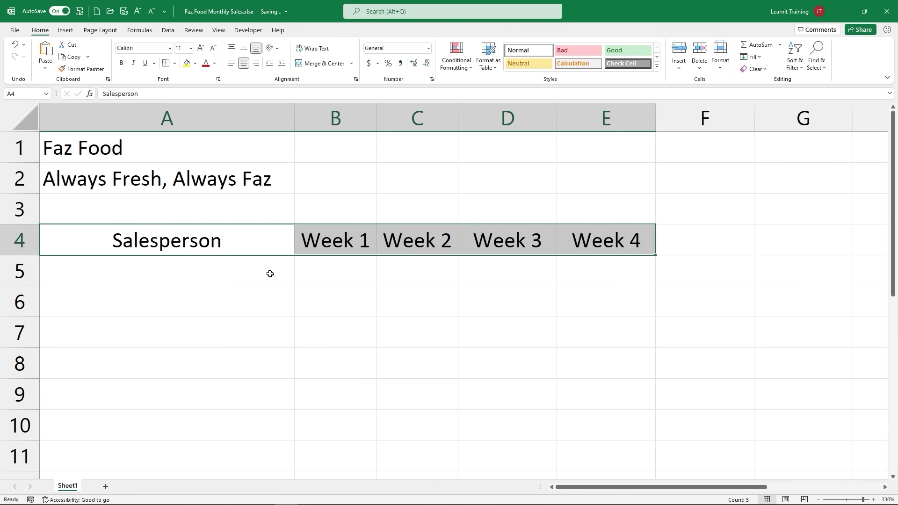
Step: Select the Salesperson cells A5 to A8 and the sales area, then pick A5
left_click(110, 270)
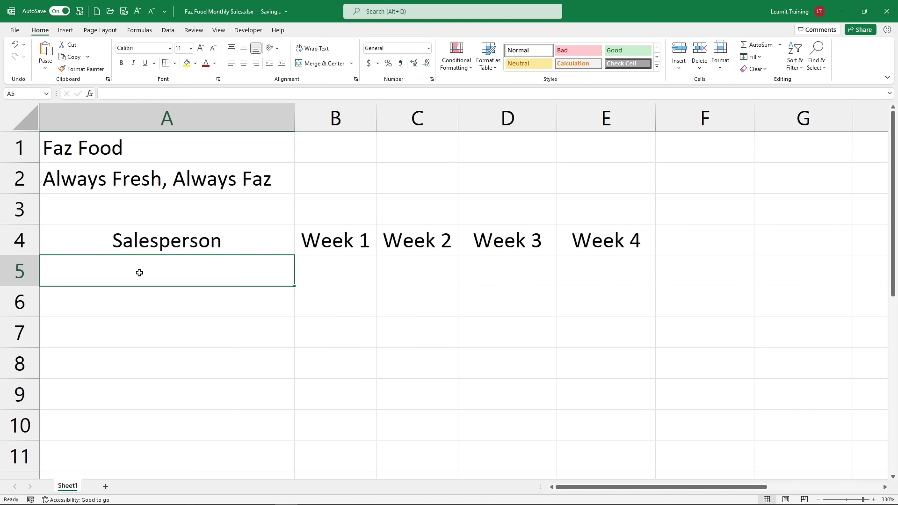
left_click(127, 302)
left_click(105, 333)
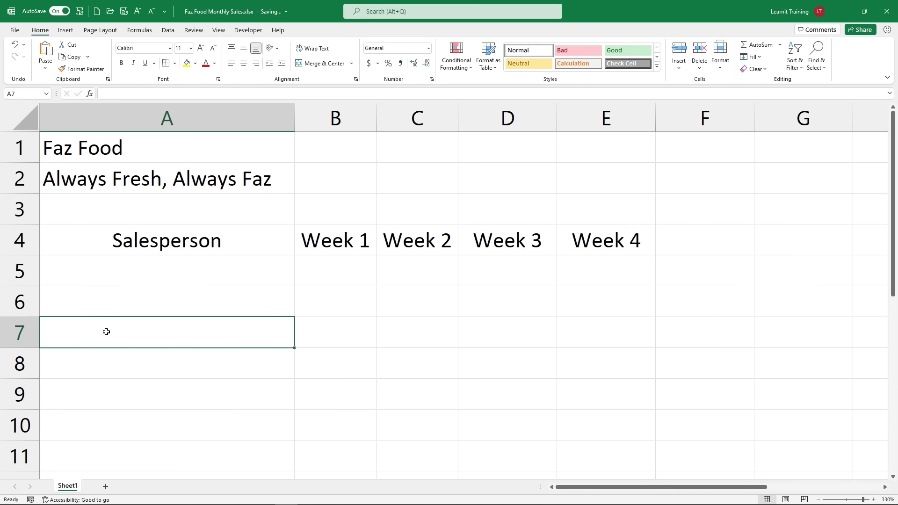
left_click(77, 359)
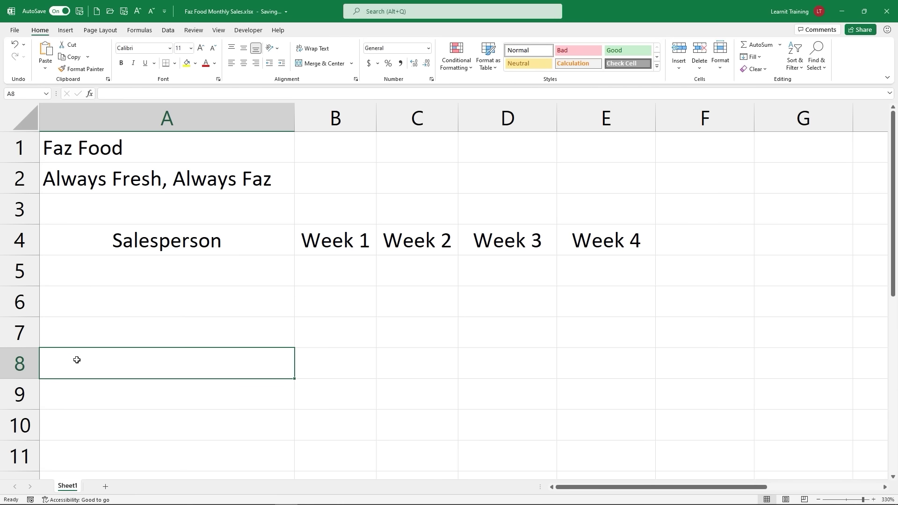
left_click_drag(309, 276, 596, 344)
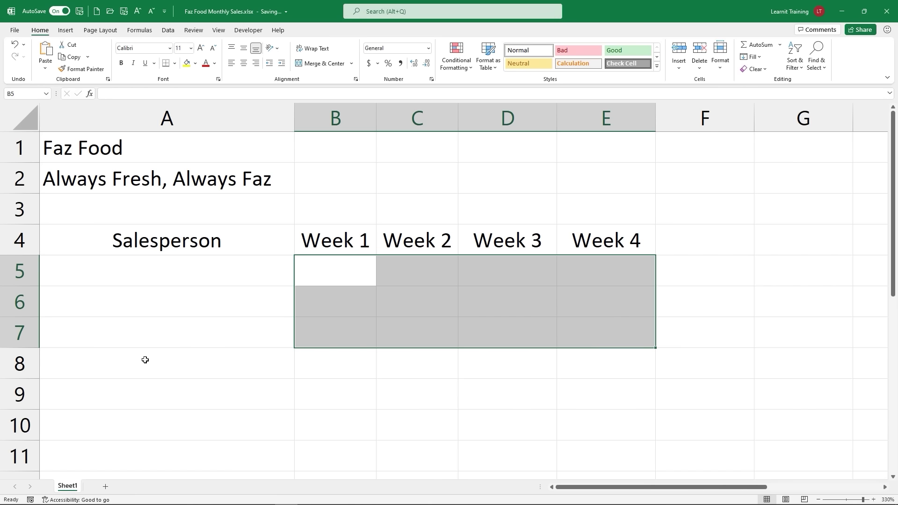
left_click(82, 265)
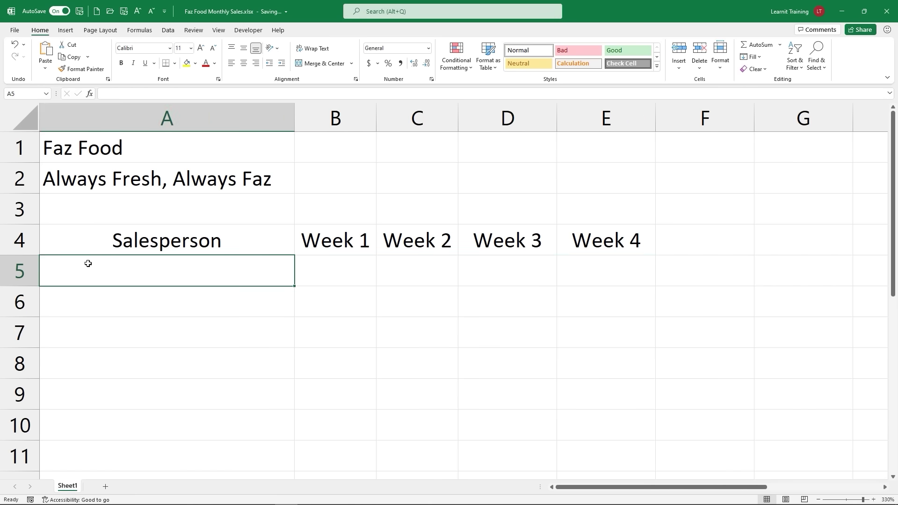
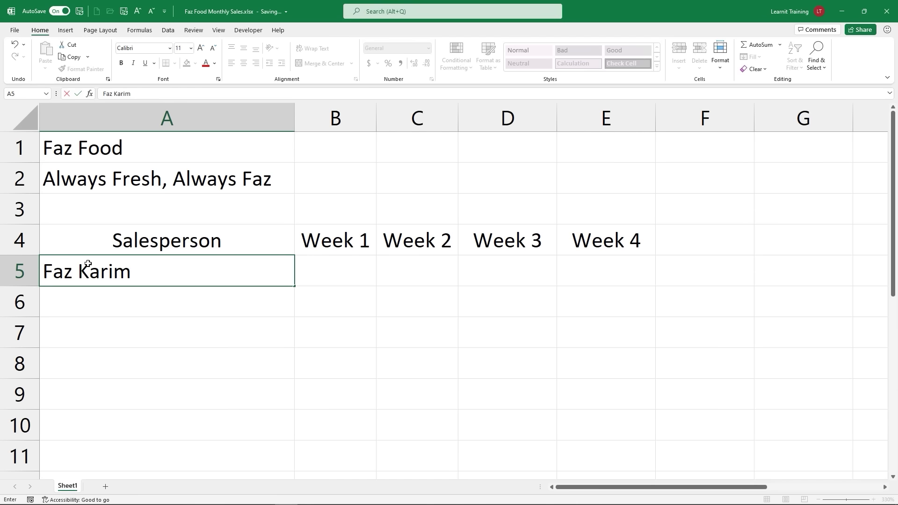
Step: Type the four salespeople's full names into A5 through A8
key("Return")
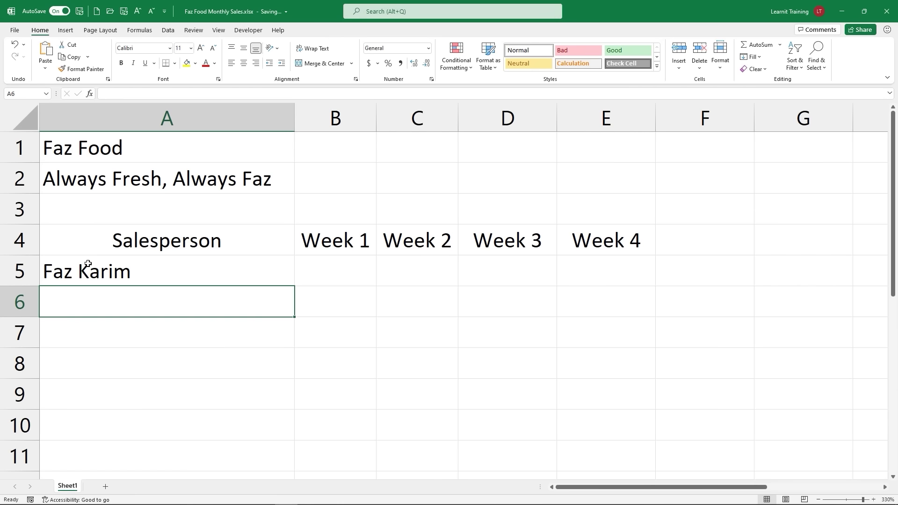
type("Bru")
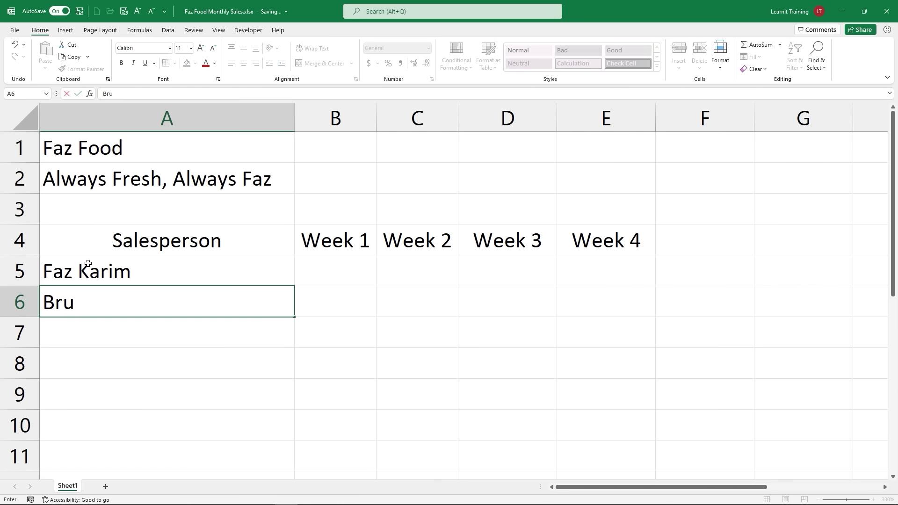
type("no Mars")
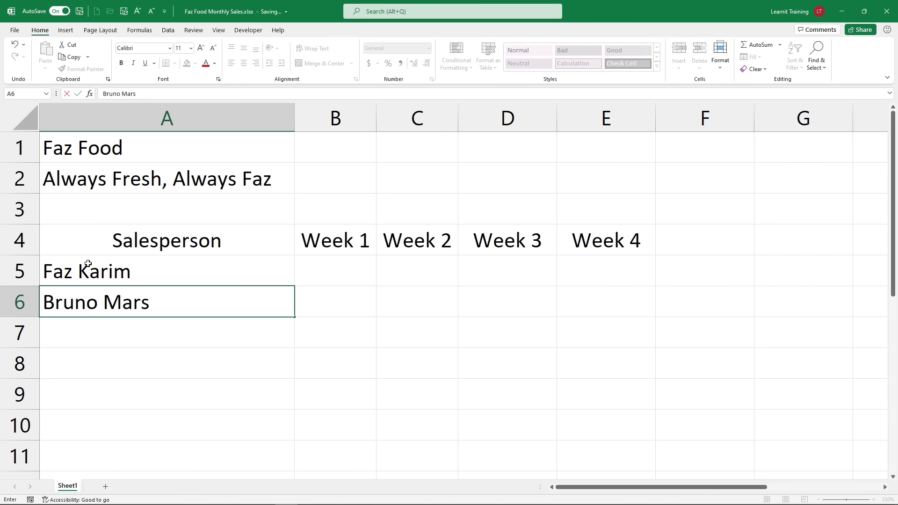
key("Return")
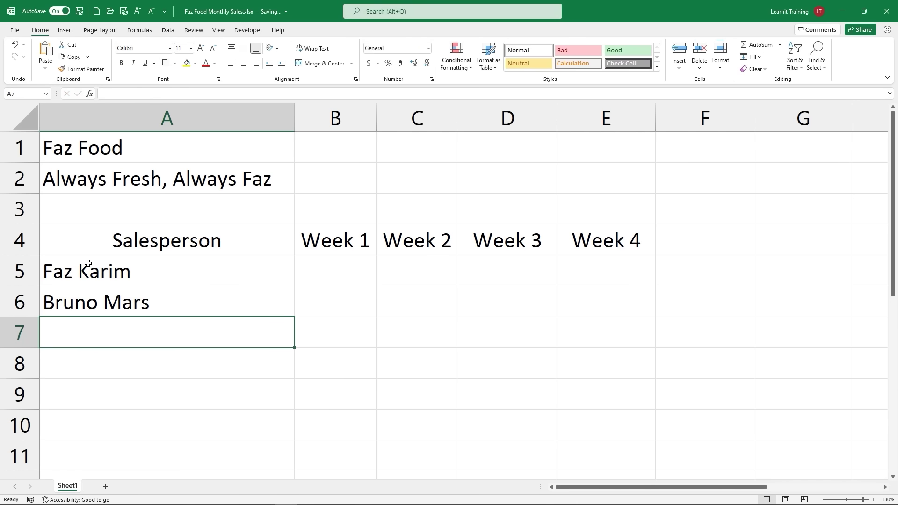
type("Micha")
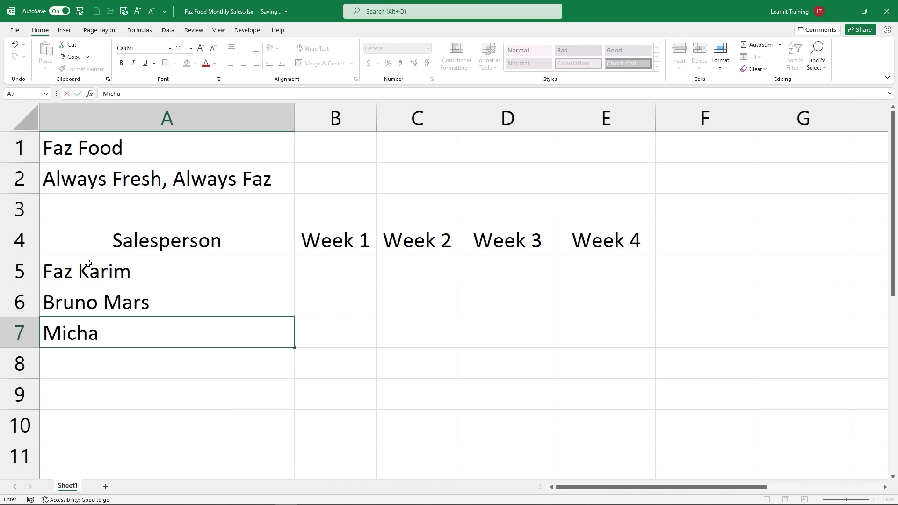
type("el Scott")
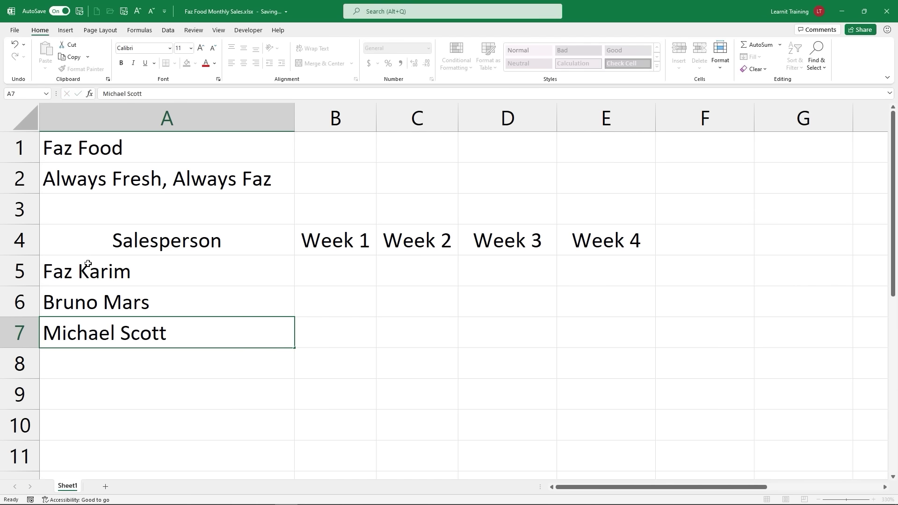
key("Return")
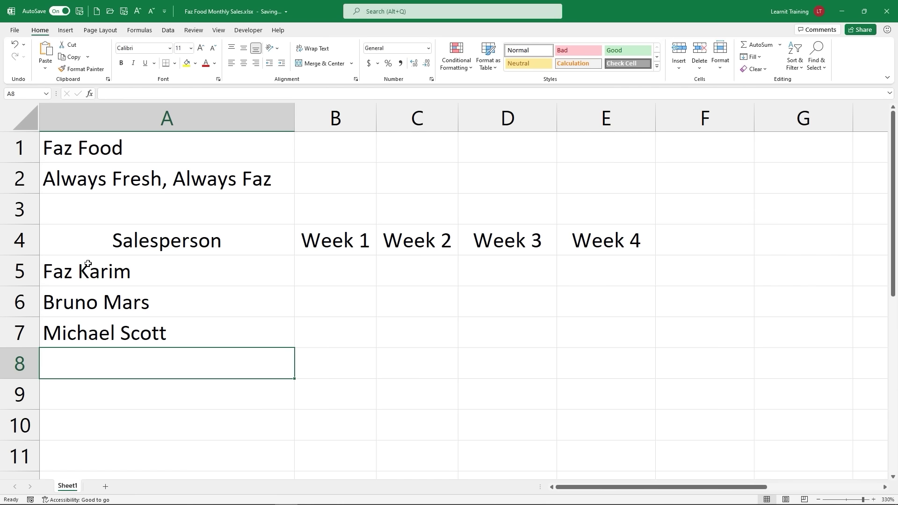
type("El")
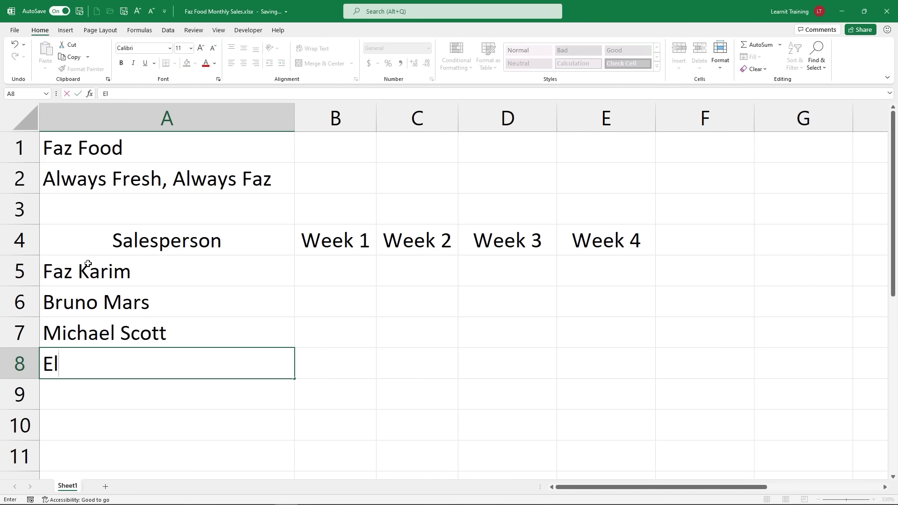
type("on Musk")
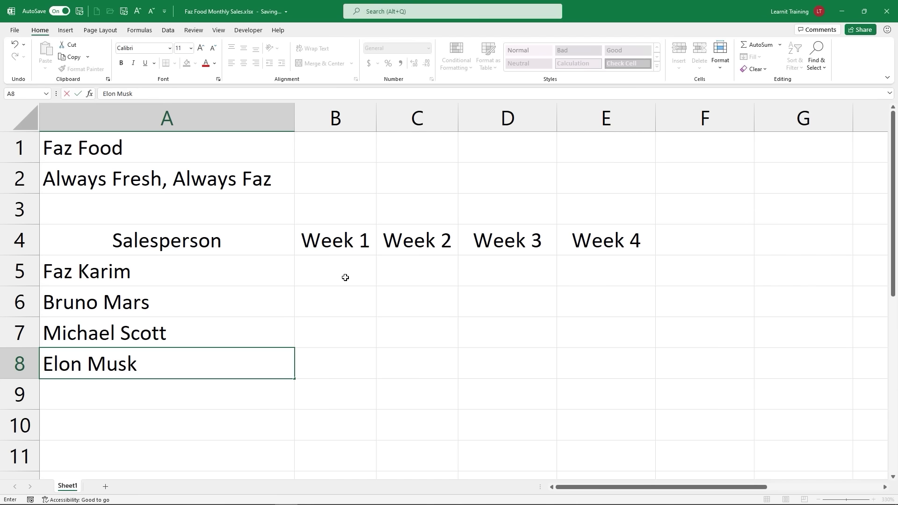
Step: Enter Week 1 sales of 50 in B5 and Week 2 sales of 100 in C5
left_click(321, 269)
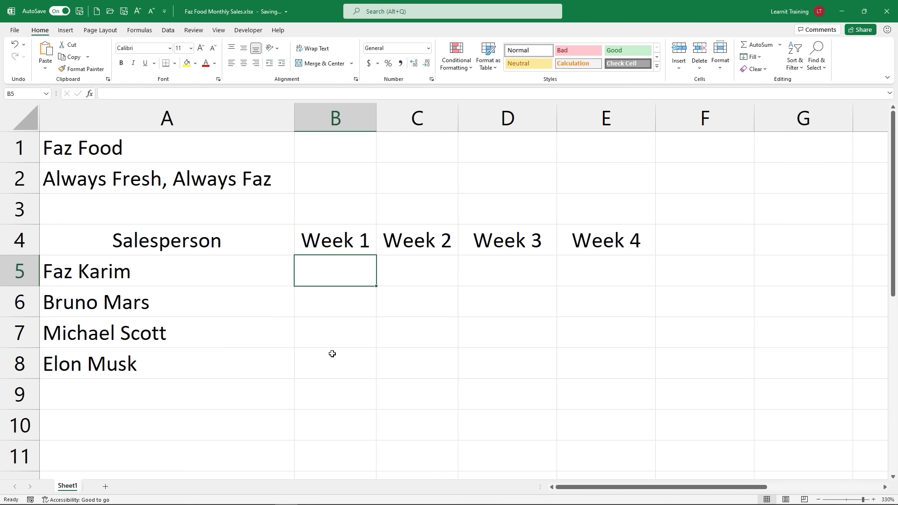
type("50")
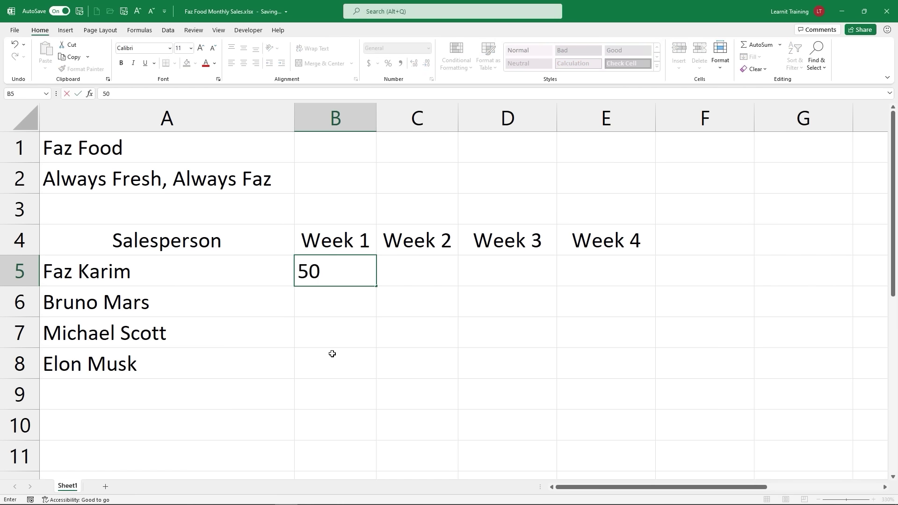
key("Tab")
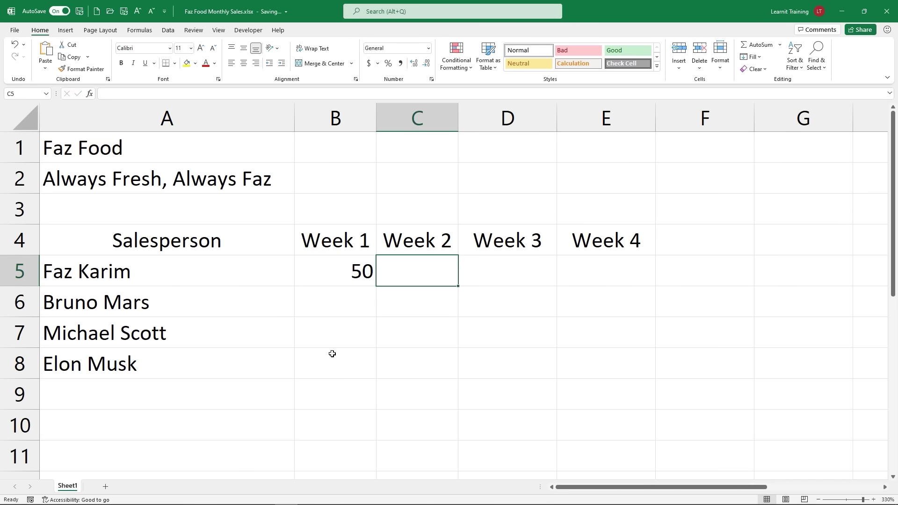
type("100")
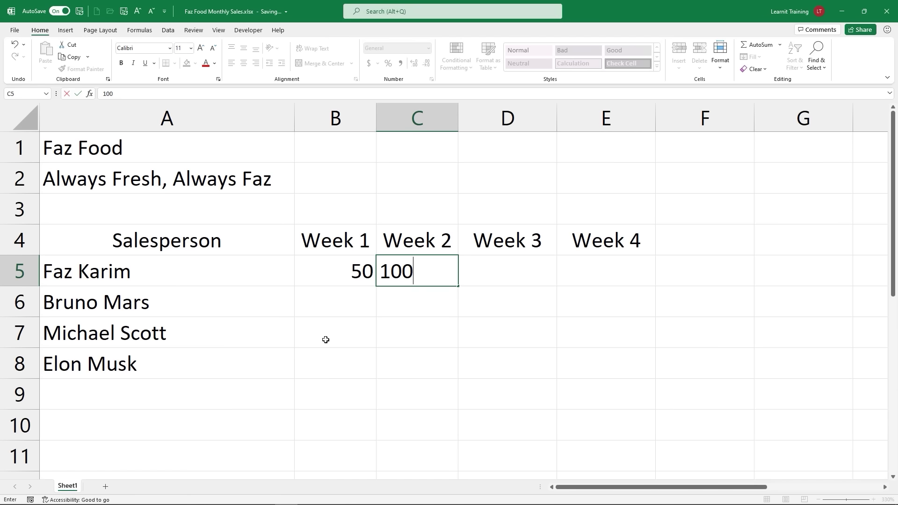
left_click(311, 326)
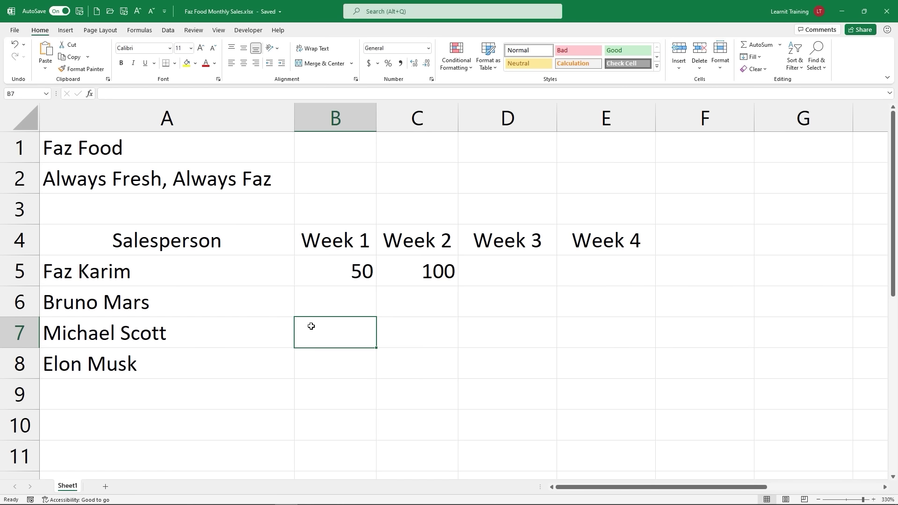
Step: Extend the 50, 100 series from B5:C5 to E5, giving 150 and 200
left_click_drag(316, 271, 393, 267)
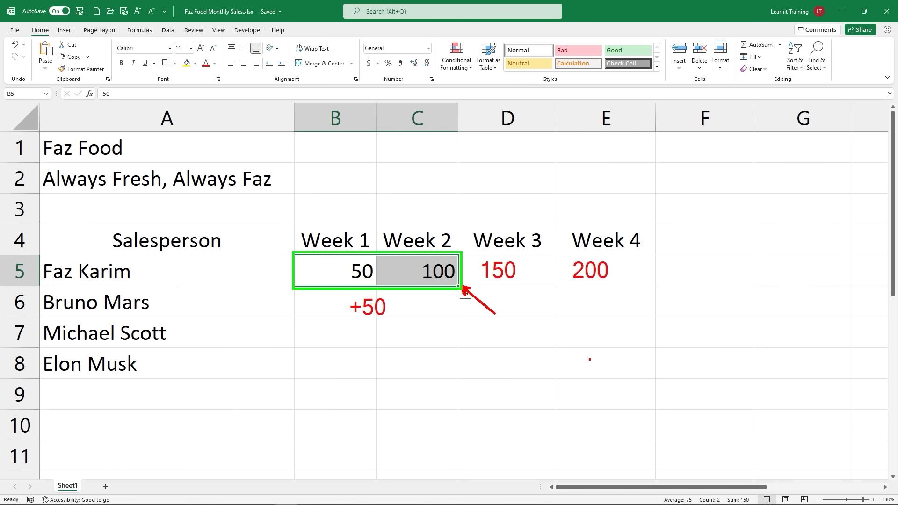
key("Escape")
left_click_drag(459, 288, 614, 280)
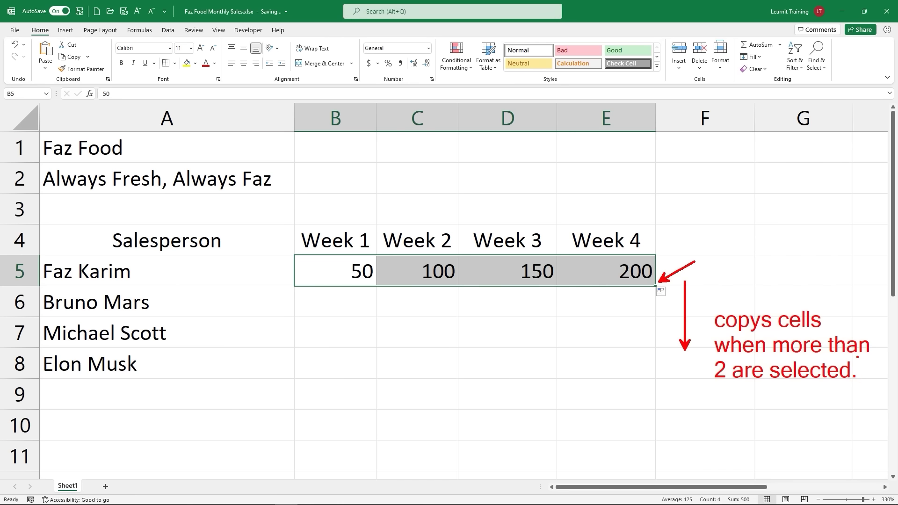
Step: Fill B5:E5 down to row 8 so every salesperson shows 50, 100, 150, 200
key("Escape")
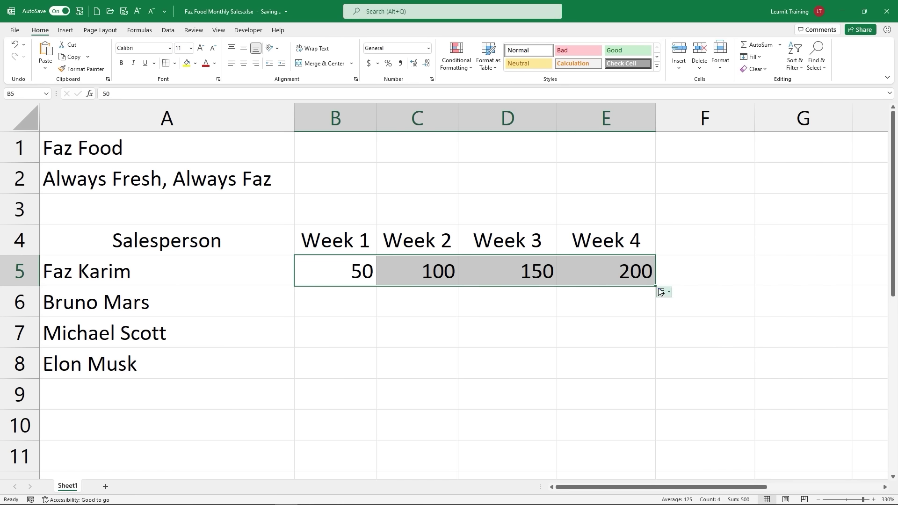
left_click_drag(656, 287, 664, 373)
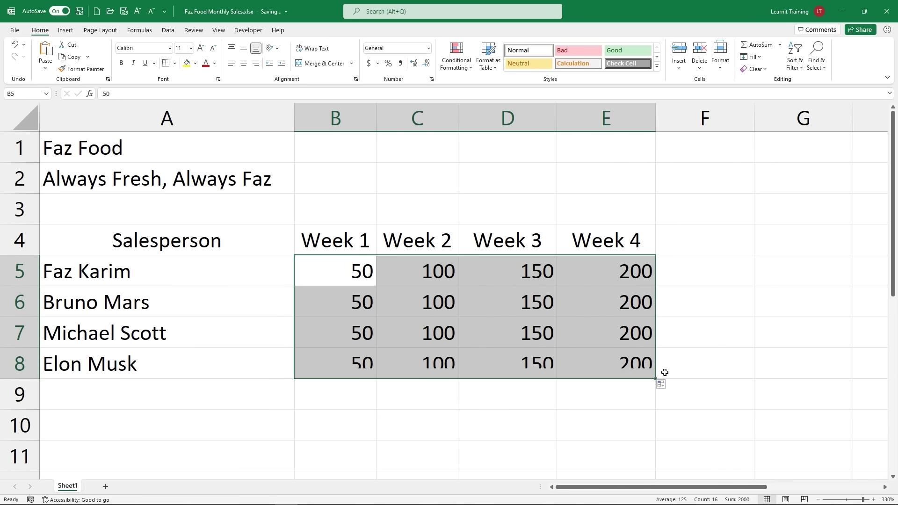
left_click(712, 363)
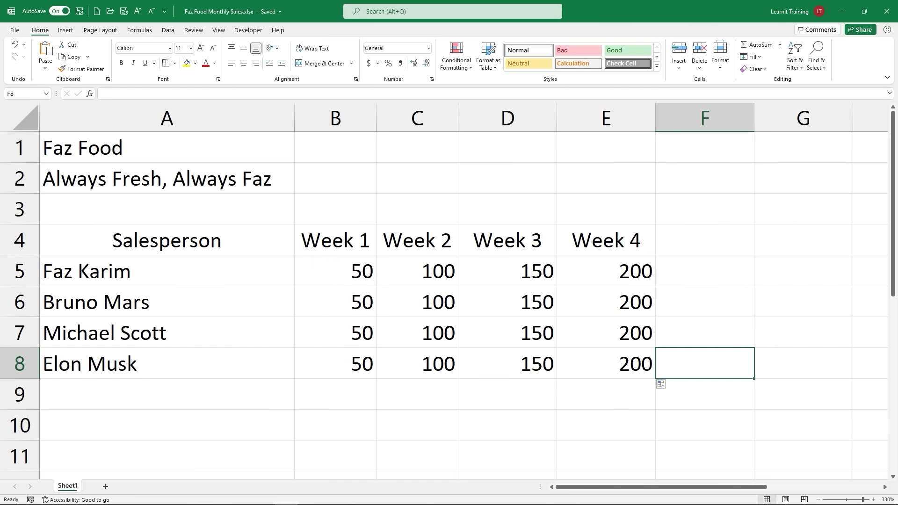
Step: Undo an accidental Ctrl+R fill in B5, then select the Week 1–4 sales B5:E5
left_click(342, 261)
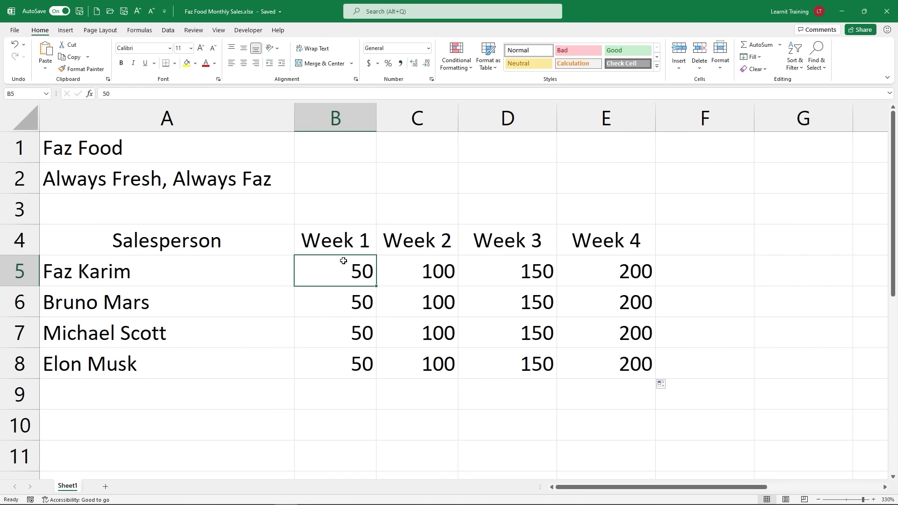
key("ctrl+2")
mouse_move(345, 262)
left_mouse_down()
mouse_move(337, 240)
mouse_move(343, 222)
left_mouse_up()
left_click_drag(320, 192, 321, 212)
type("CTRL ")
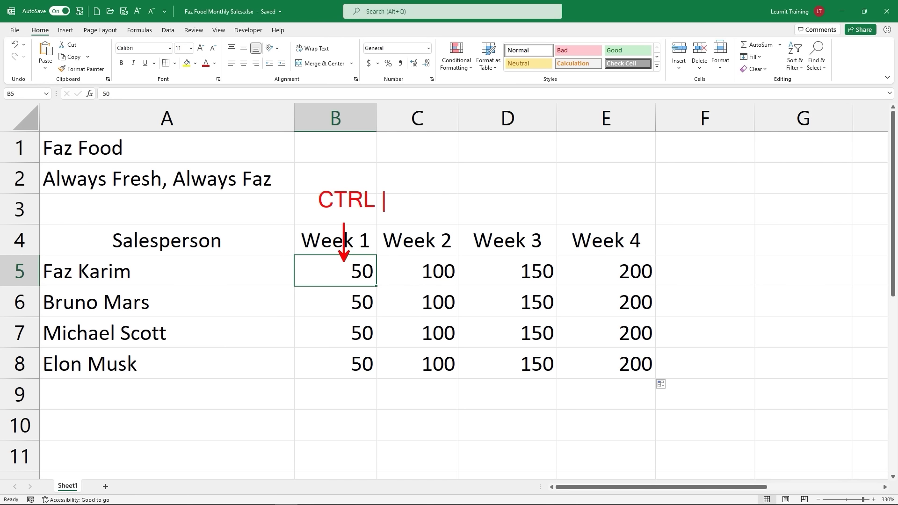
type("+ SHIF")
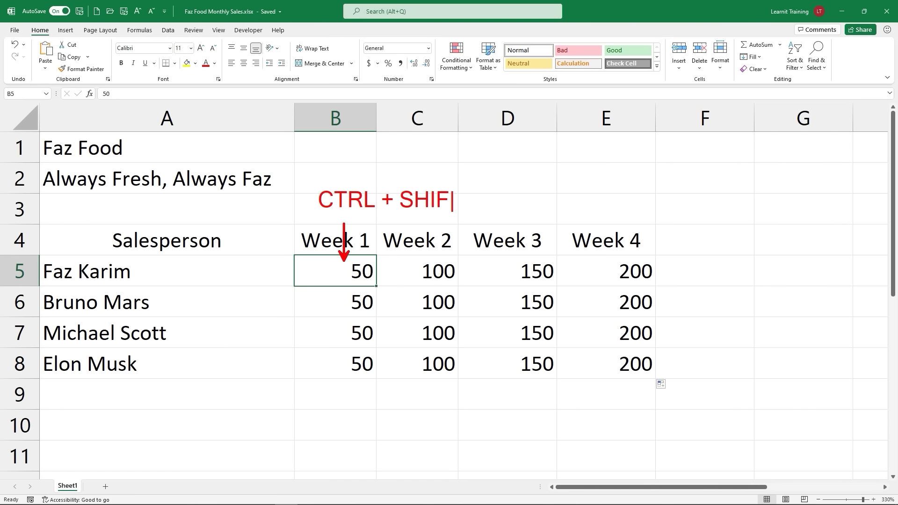
type("T + ->")
key("Escape")
key("Escape")
key("ctrl+r")
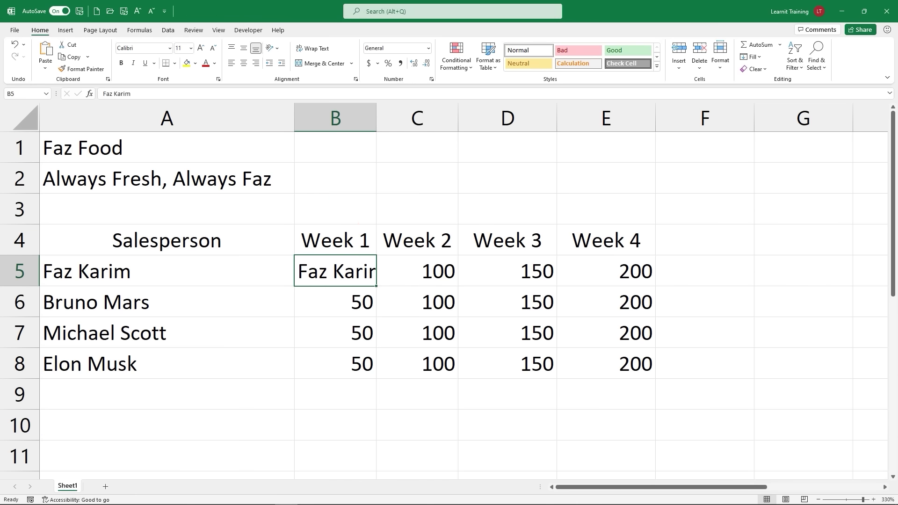
key("ctrl+z")
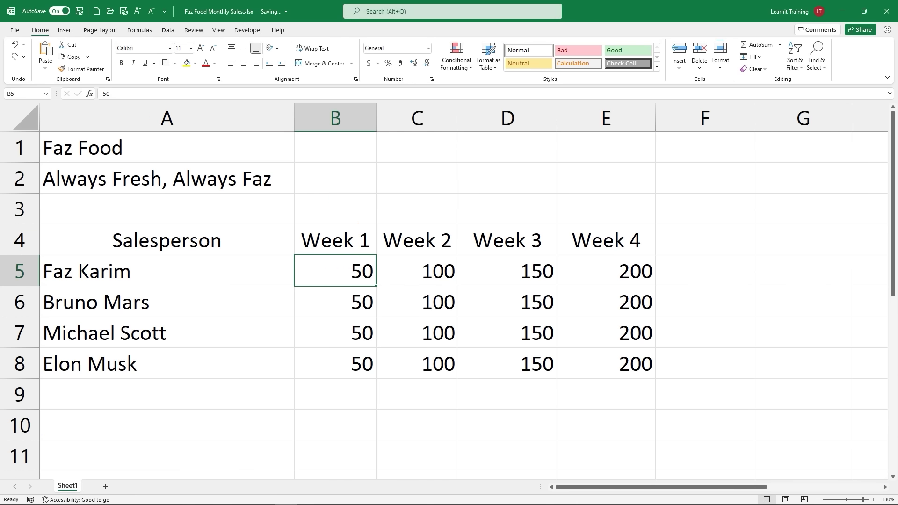
key("ctrl+shift+Right")
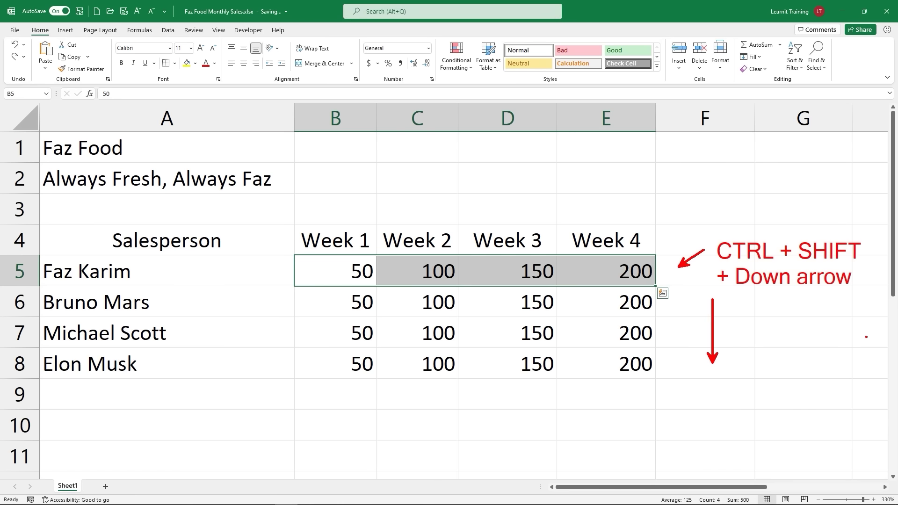
Step: Extend the selection to B5:E8 and apply Currency format to all sales figures
key("ctrl+shift+Down")
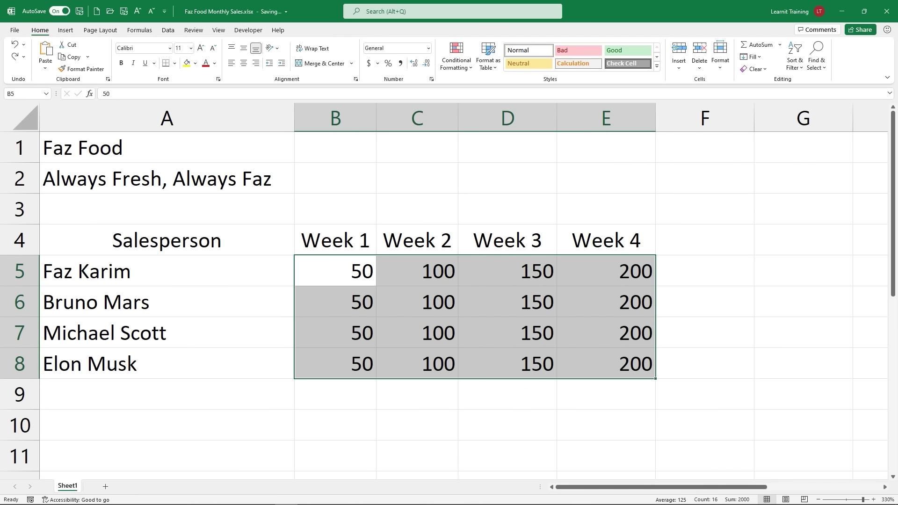
key("ctrl+shift+4")
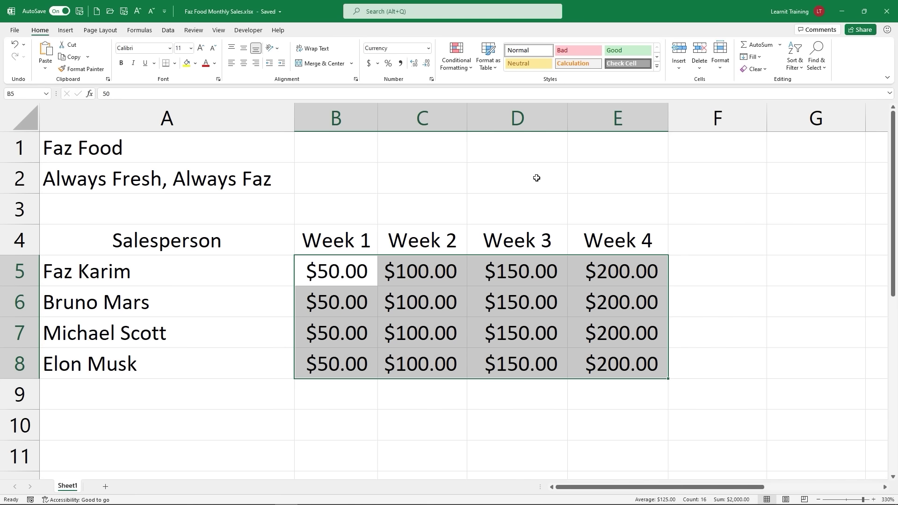
Step: Decrease decimals twice so the Week 1–4 sales read $50, $100, $150 and $200
key("alt")
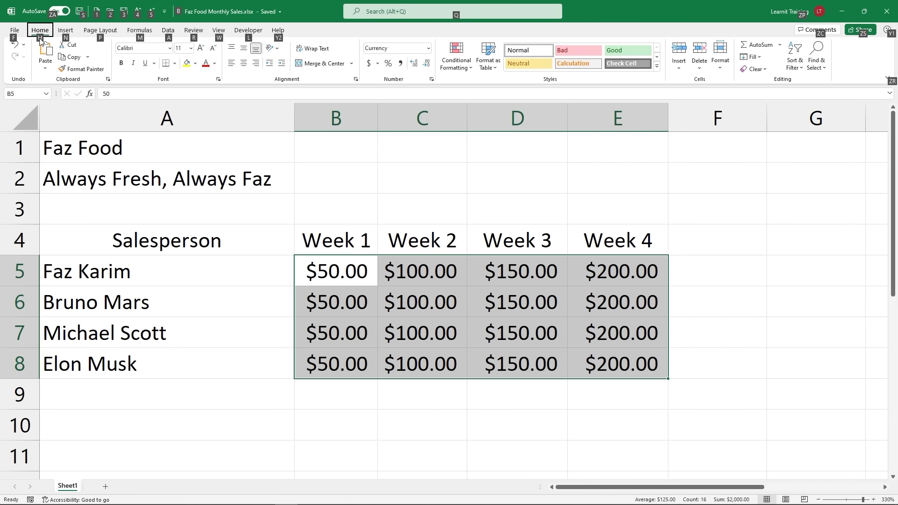
key("h")
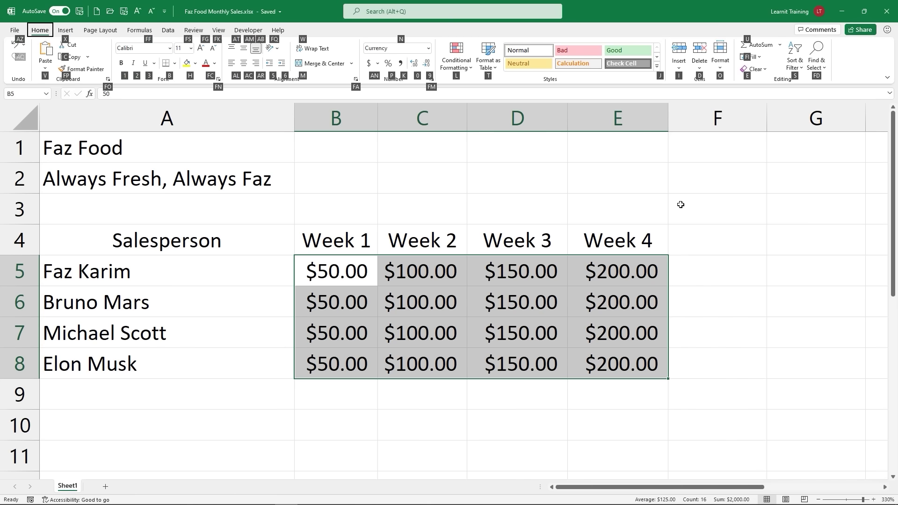
key("9")
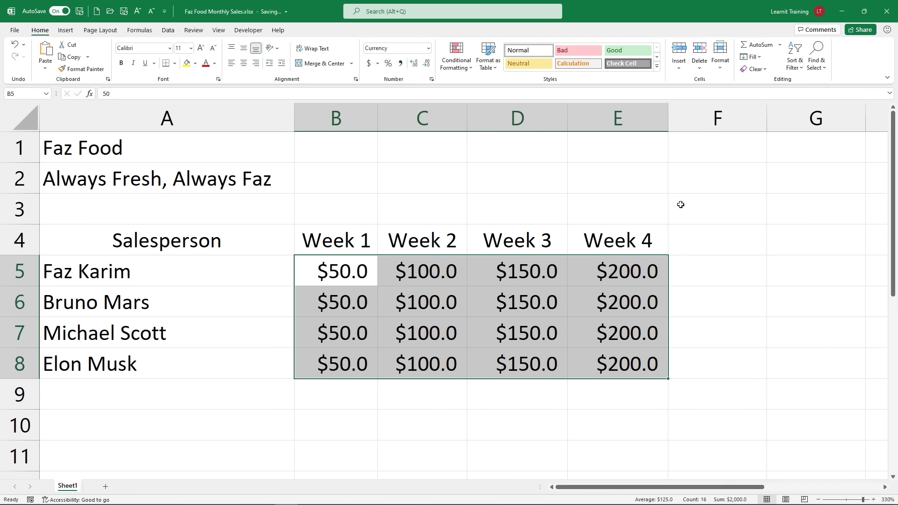
key("alt")
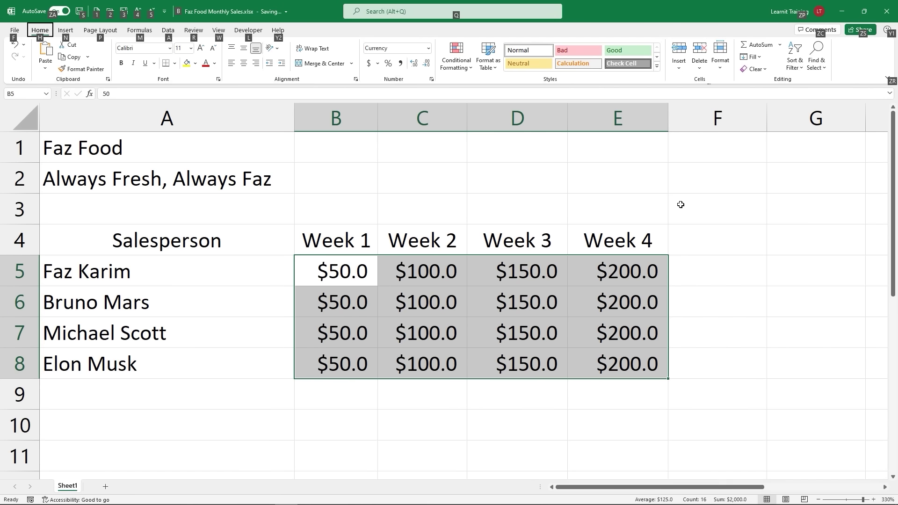
key("h")
key("9")
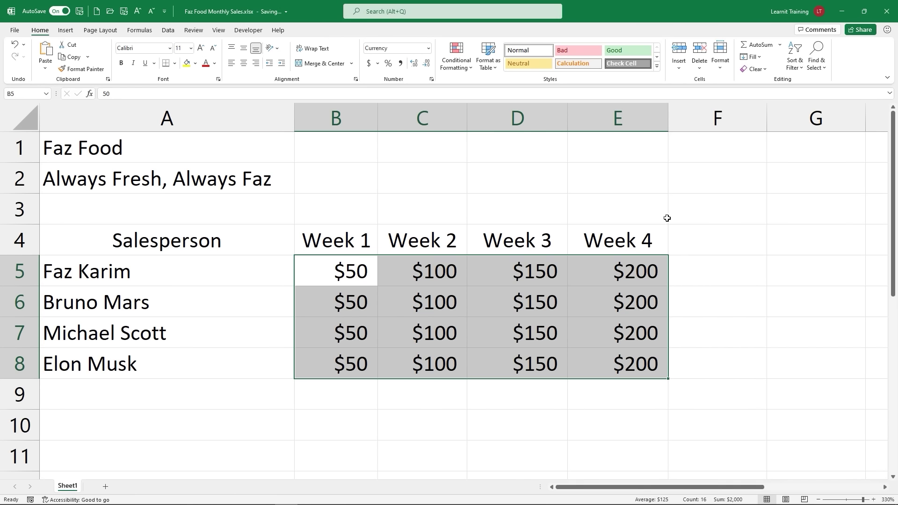
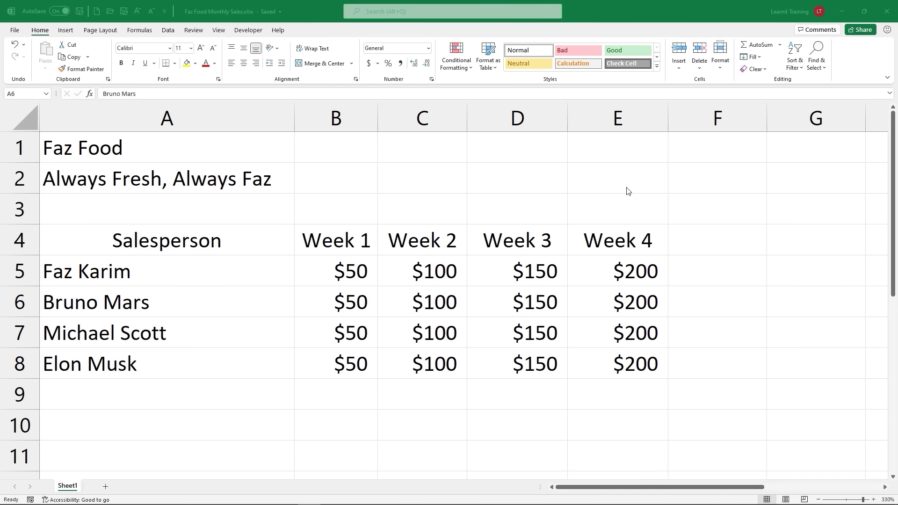
Step: Run Smart Lookup on the salesperson name in A6 from the right-click menu, then close the results
left_click(171, 276)
left_click(170, 276)
left_click(166, 306)
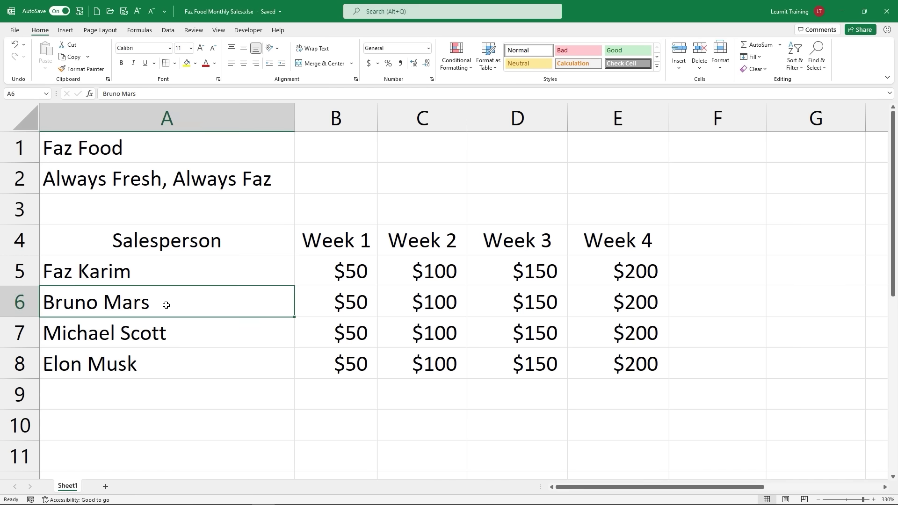
left_click(141, 333)
left_click(109, 369)
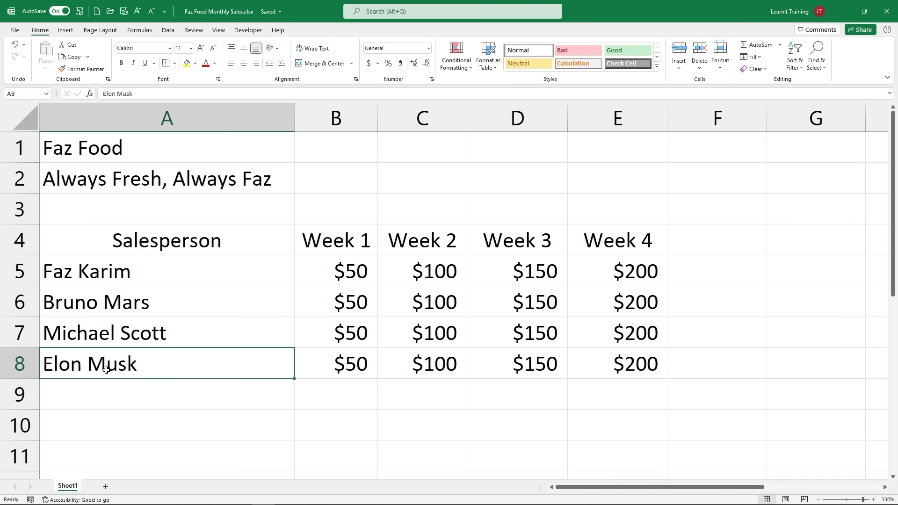
left_click(149, 309)
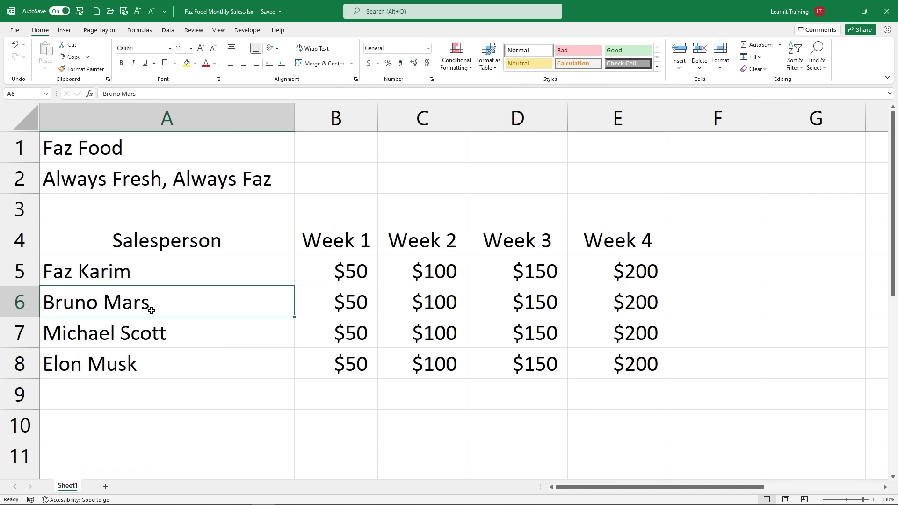
right_click(152, 311)
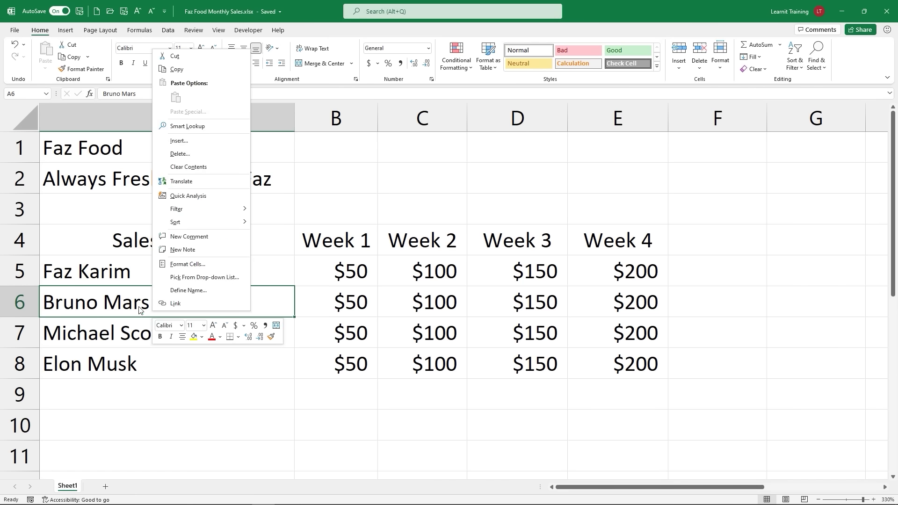
left_click(198, 127)
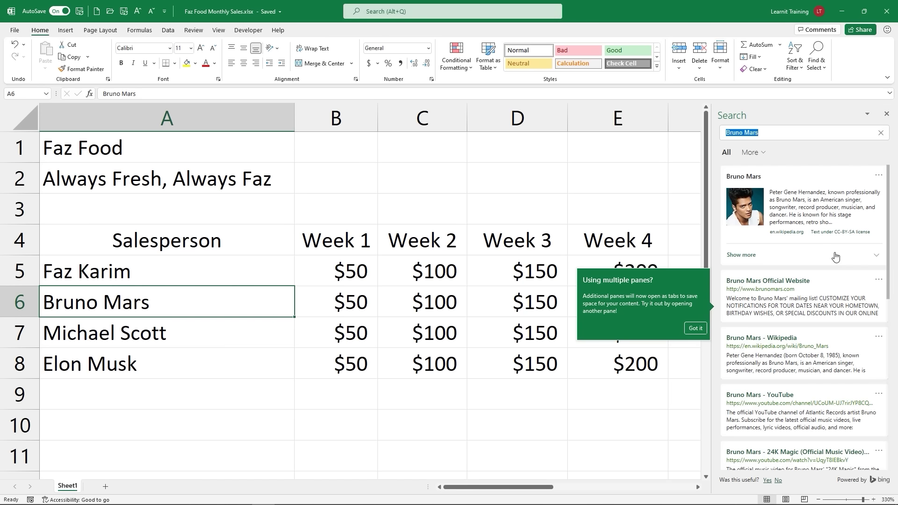
left_click(886, 114)
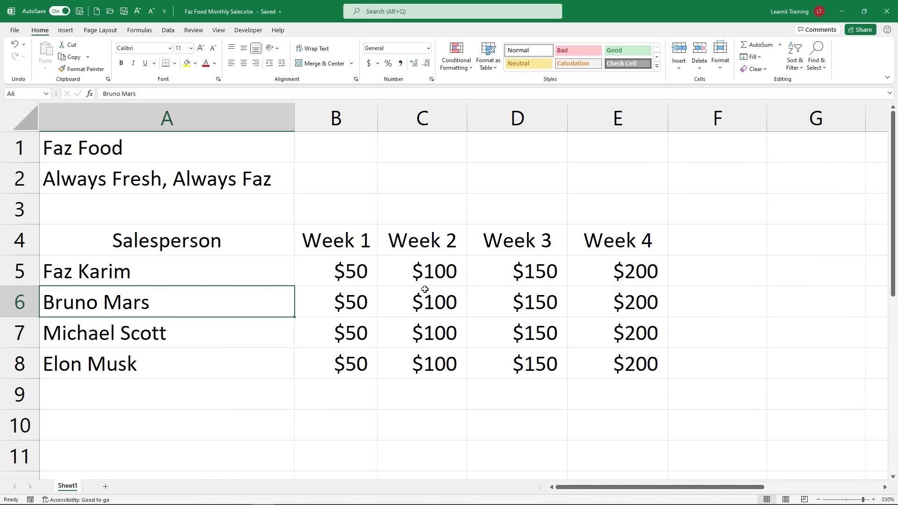
Step: Look up the A8 name with Smart Lookup on the Review tab and close the Search pane
right_click(143, 365)
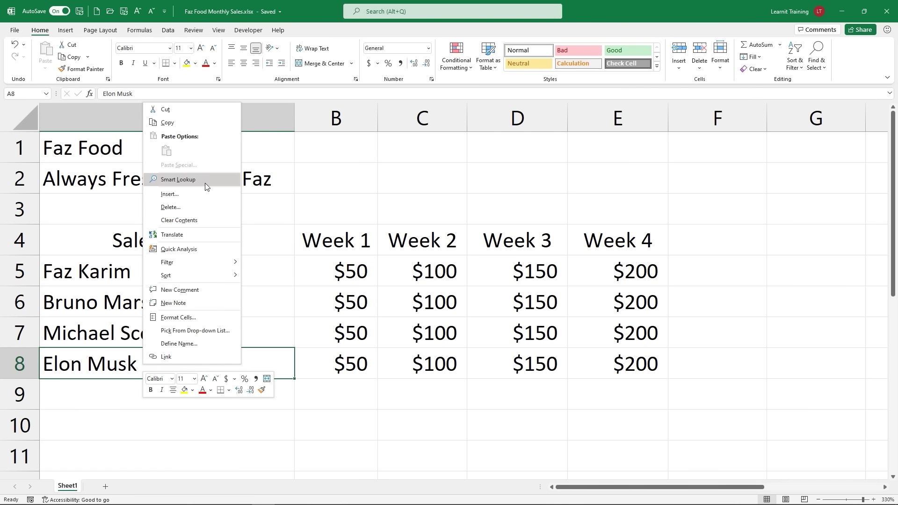
left_click(194, 31)
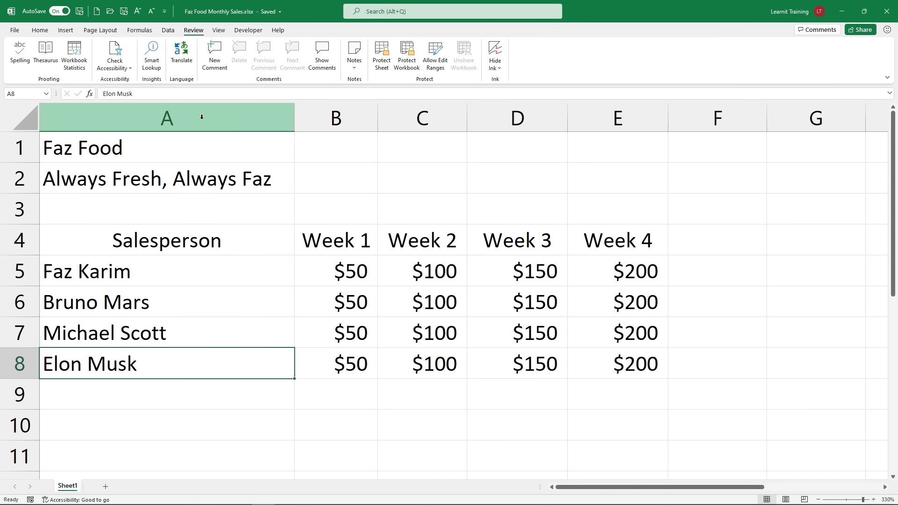
left_click(158, 70)
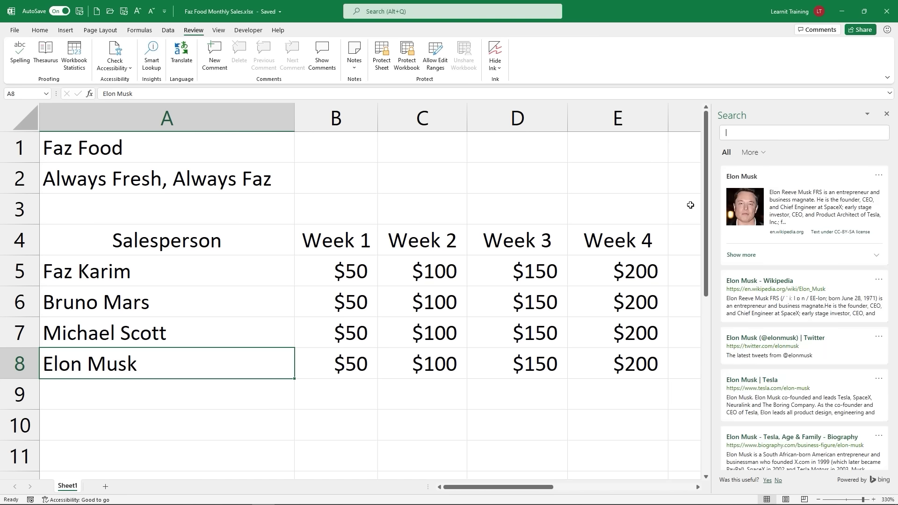
left_click(887, 115)
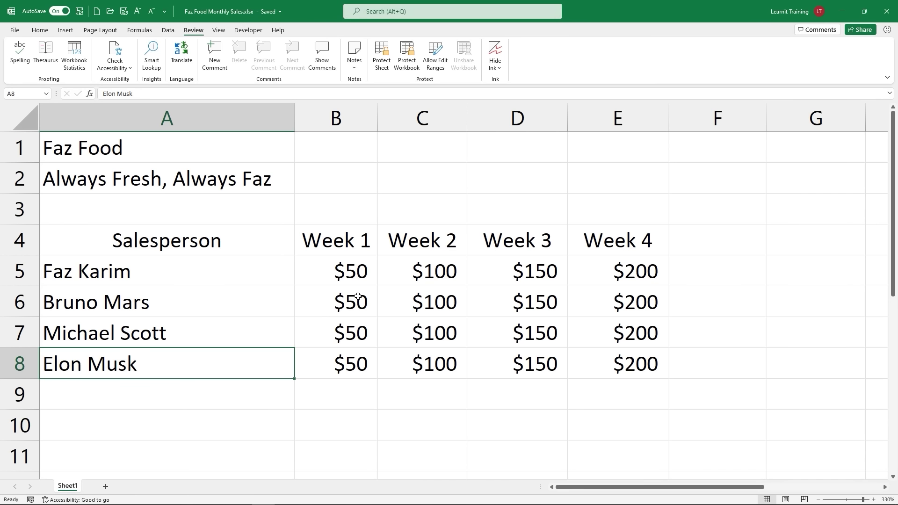
Step: Select A5:E8, enter the heading 'Total' in F4, and begin a formula with = in F5
left_click(73, 282)
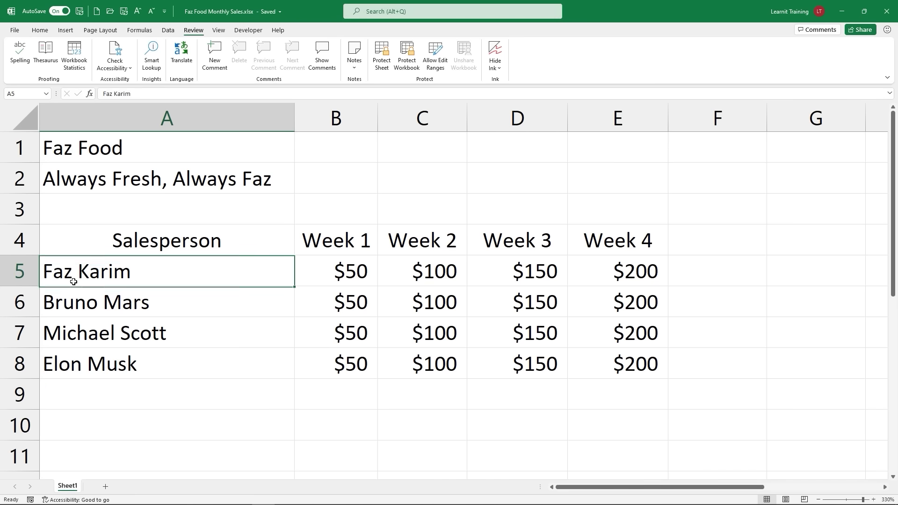
left_click_drag(74, 282, 617, 355)
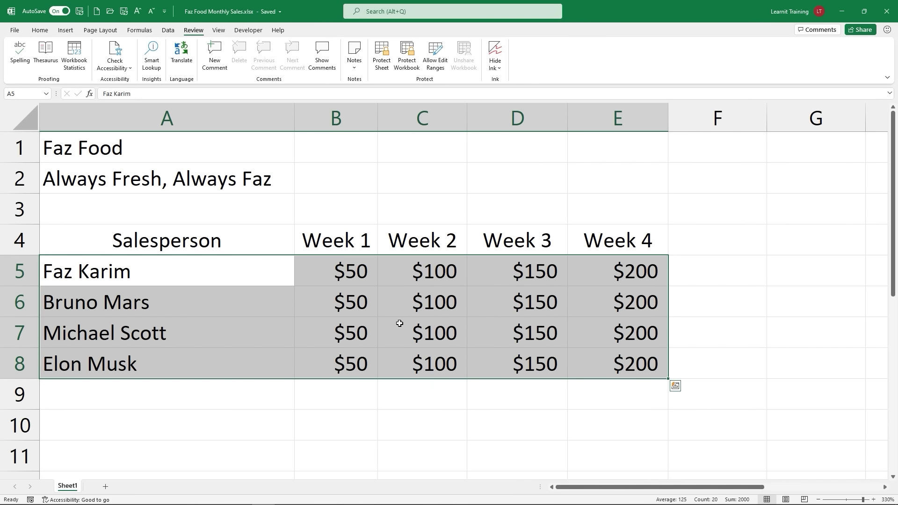
left_click(686, 247)
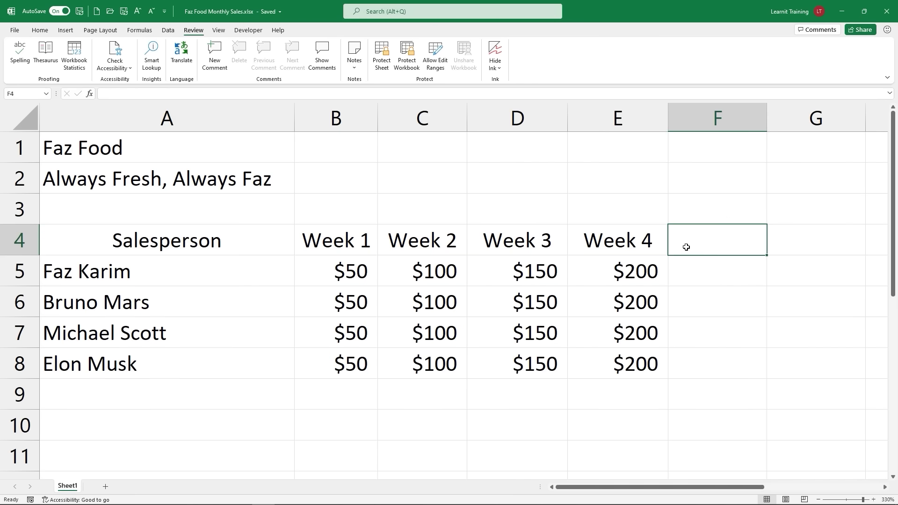
type("Total")
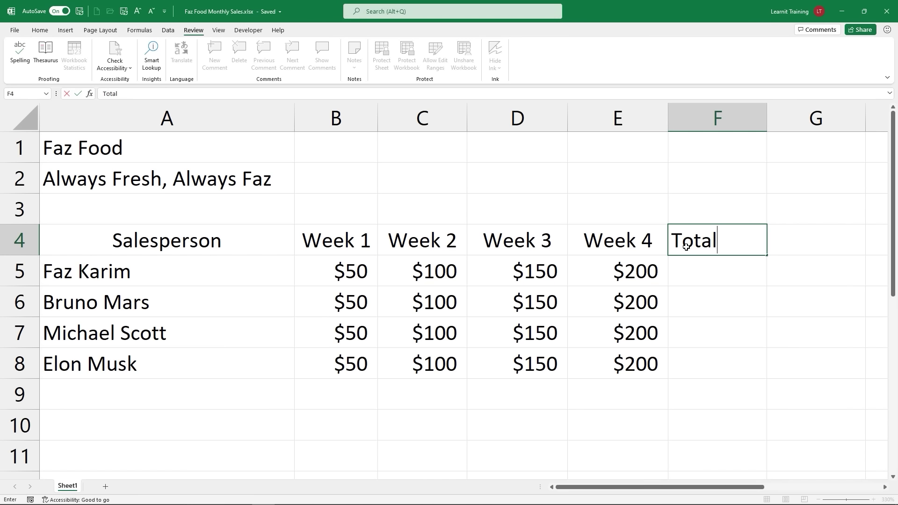
key("Return")
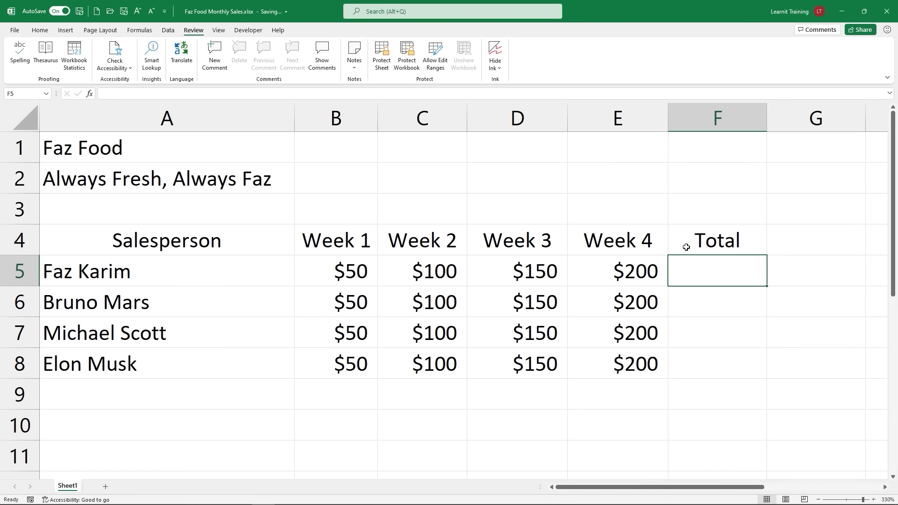
type("=")
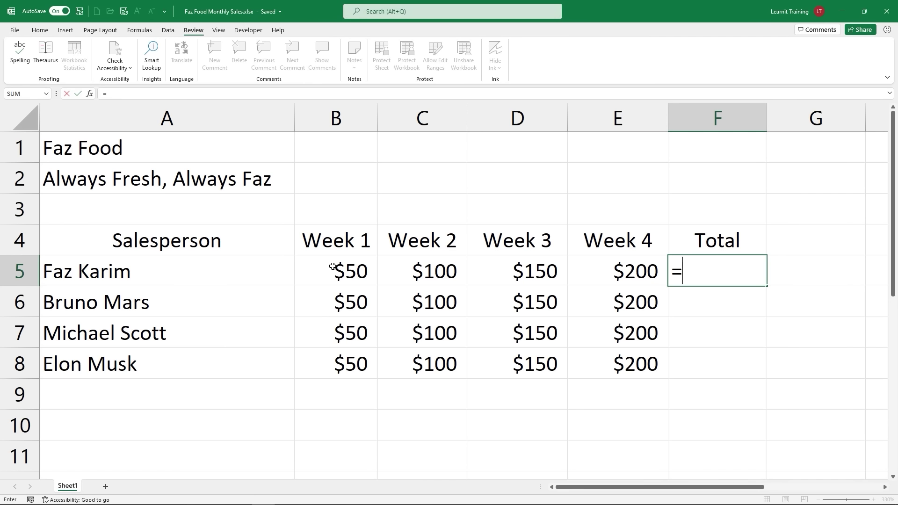
Step: Enter =B5+C5+D5+E5 in F5 by referencing each weekly cell, giving $500
left_click(368, 270)
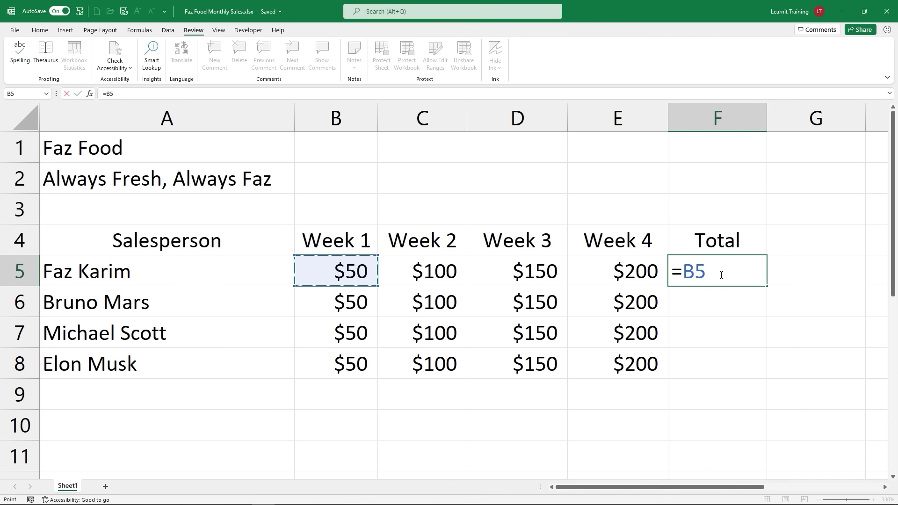
key("BackSpace")
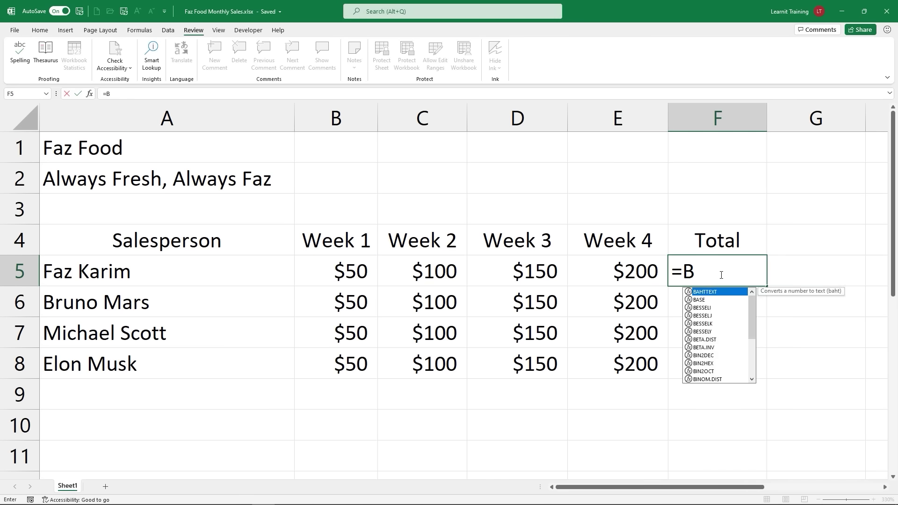
key("BackSpace")
type("50")
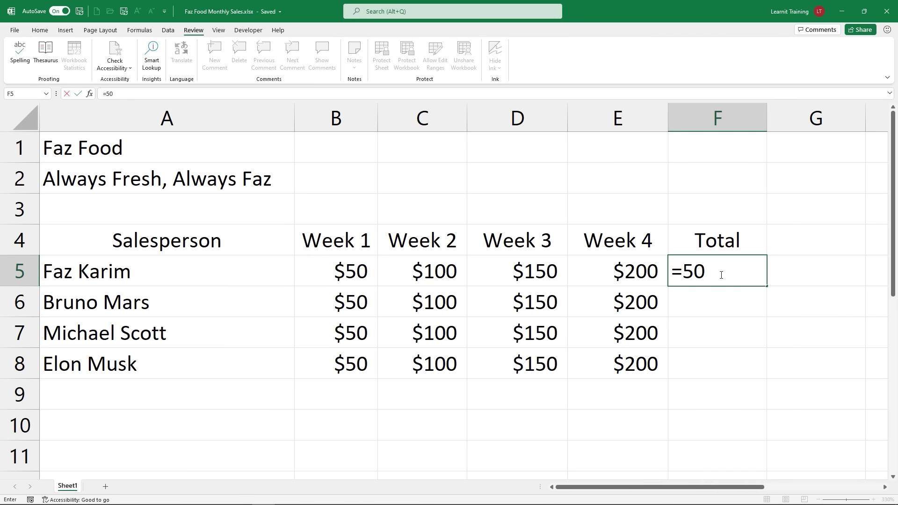
type("+")
key("BackSpace")
key("BackSpace")
key("BackSpace")
left_click(329, 273)
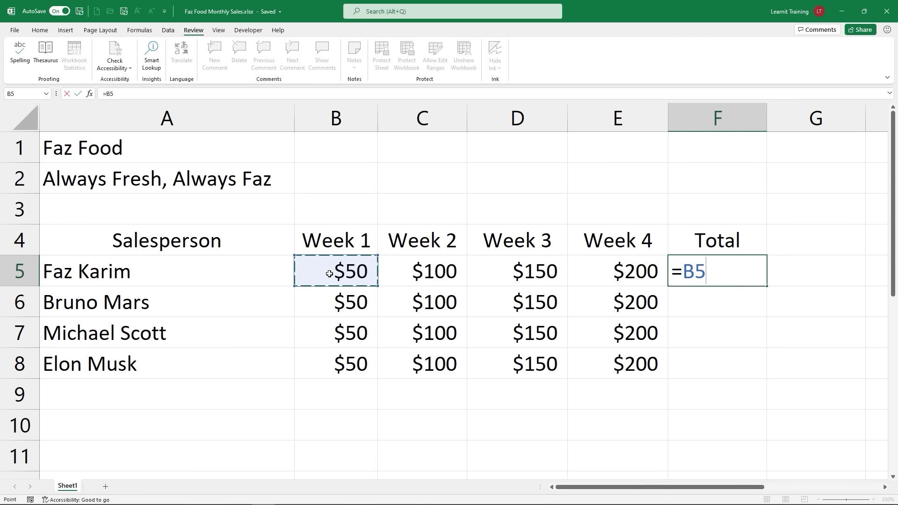
type("+")
left_click(456, 271)
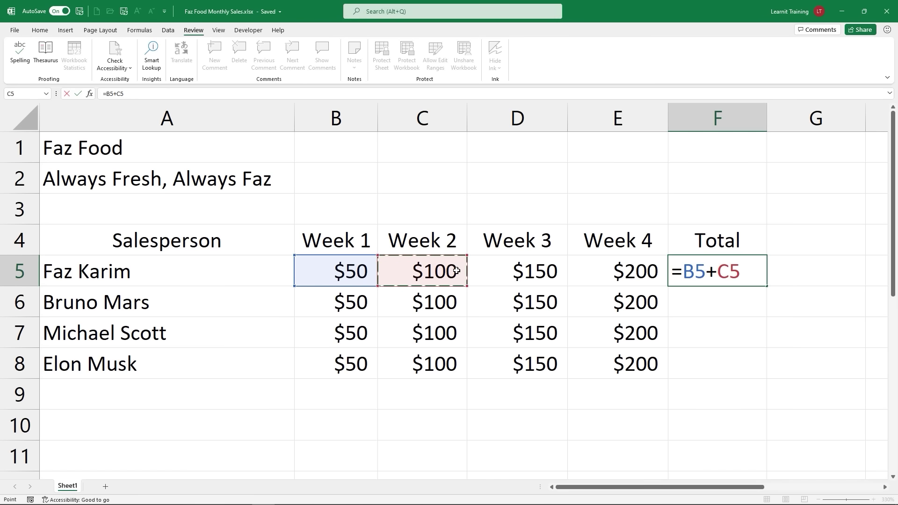
type("+")
left_click(501, 278)
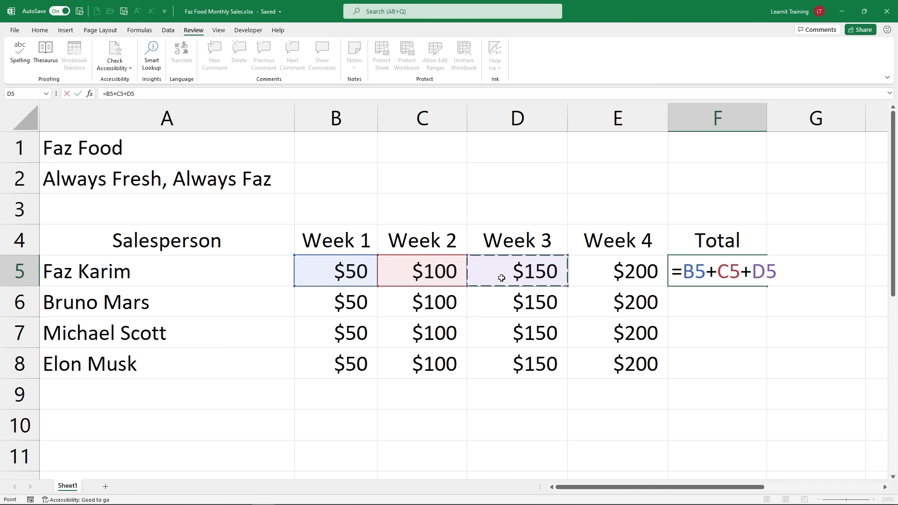
type("+")
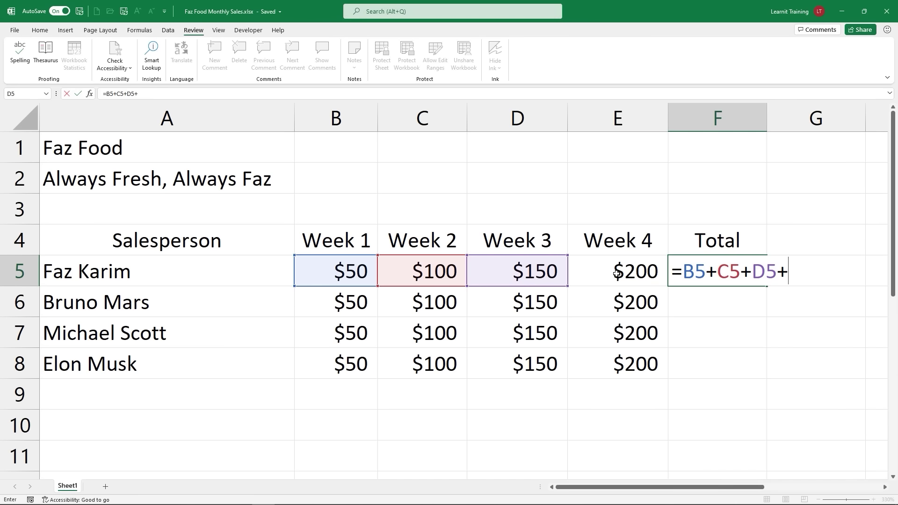
left_click(616, 273)
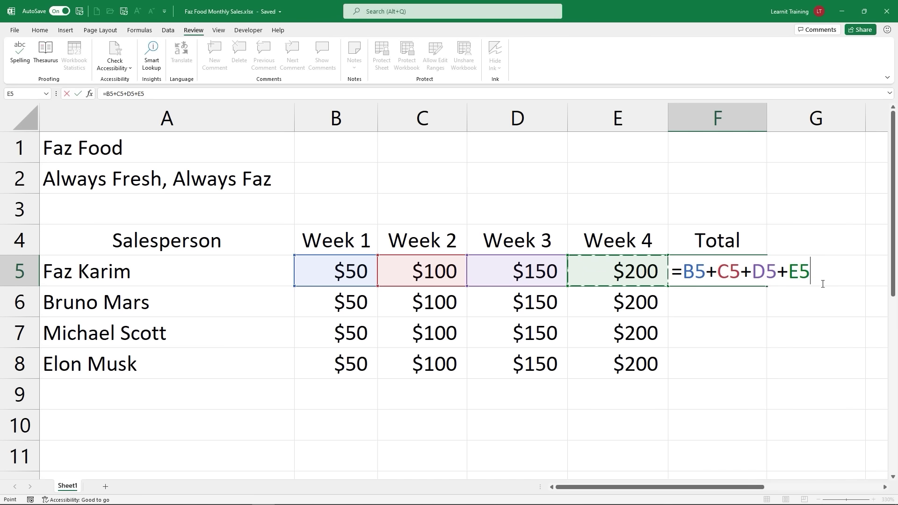
key("Return")
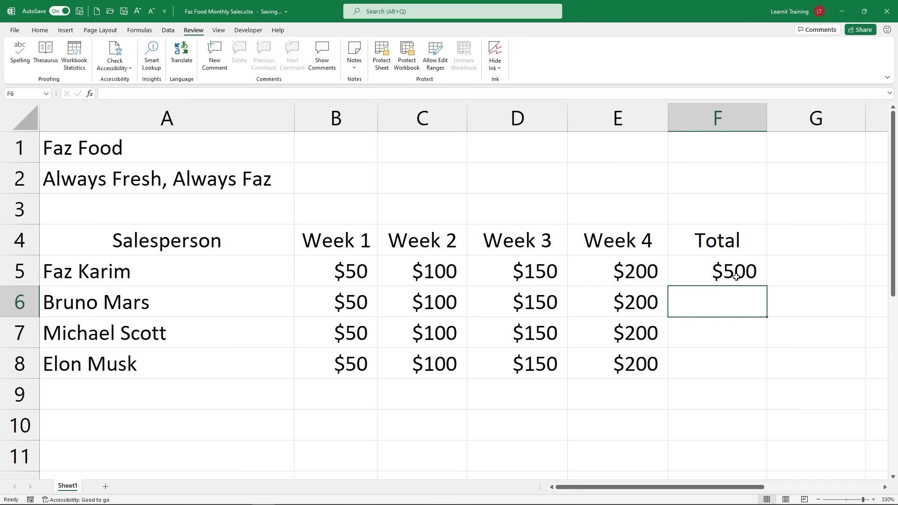
left_click_drag(360, 277, 594, 279)
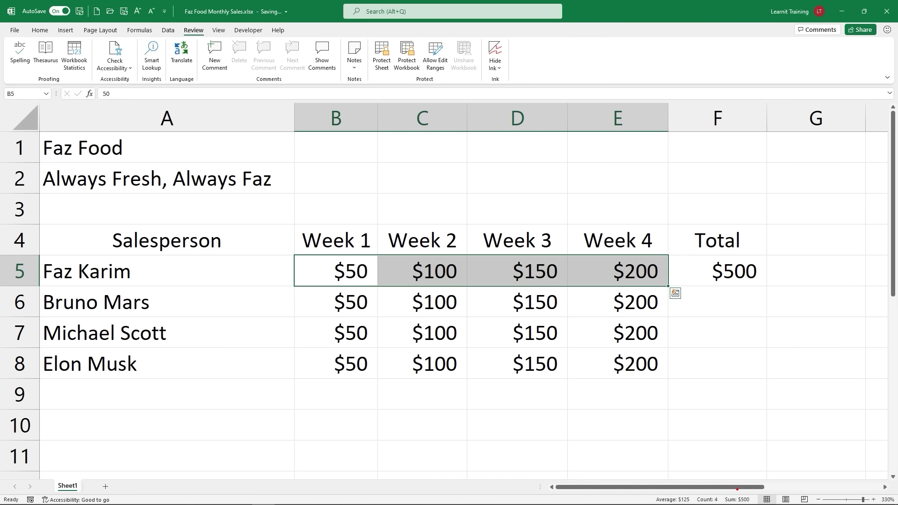
left_click_drag(737, 491, 739, 464)
mouse_move(3, 492)
left_mouse_down()
mouse_move(877, 495)
mouse_move(865, 491)
left_mouse_up()
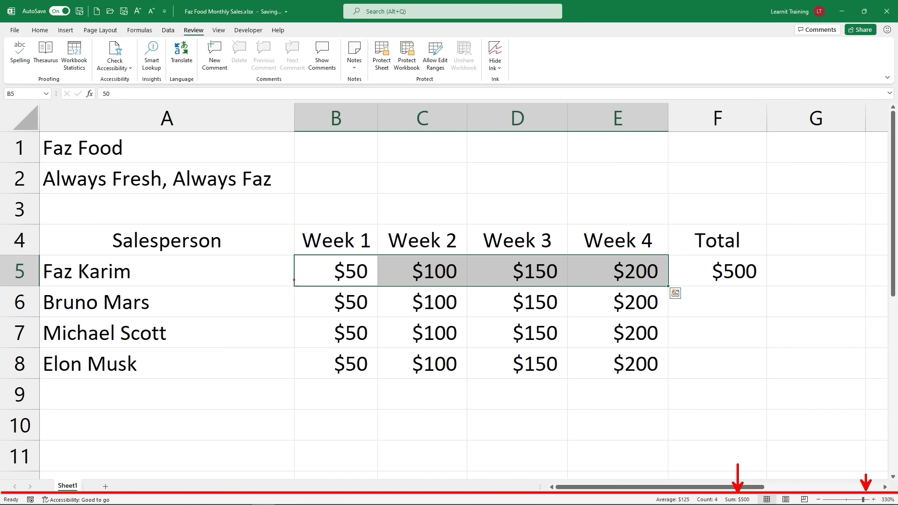
mouse_move(293, 254)
left_mouse_down()
mouse_move(327, 275)
mouse_move(662, 287)
left_mouse_up()
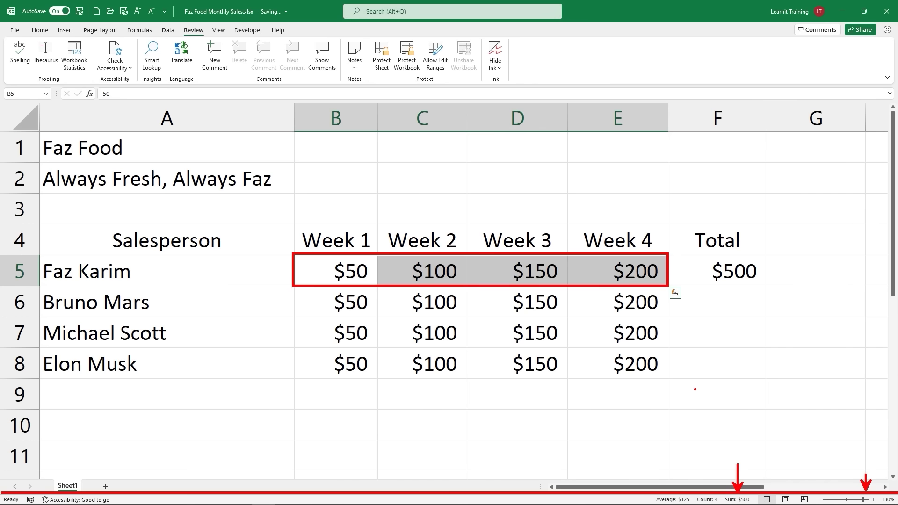
left_click(700, 316)
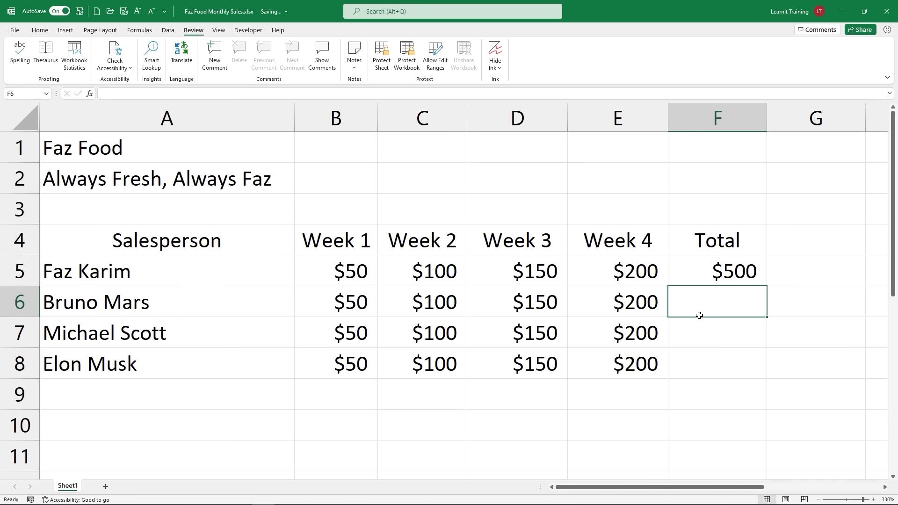
Step: Start a SUM formula in F6 by picking SUM from the function autocomplete list
type("=")
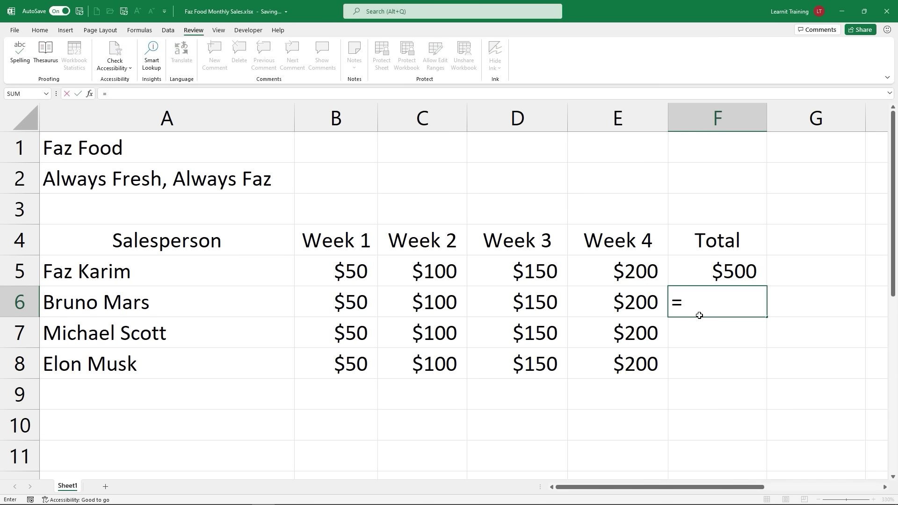
type("su")
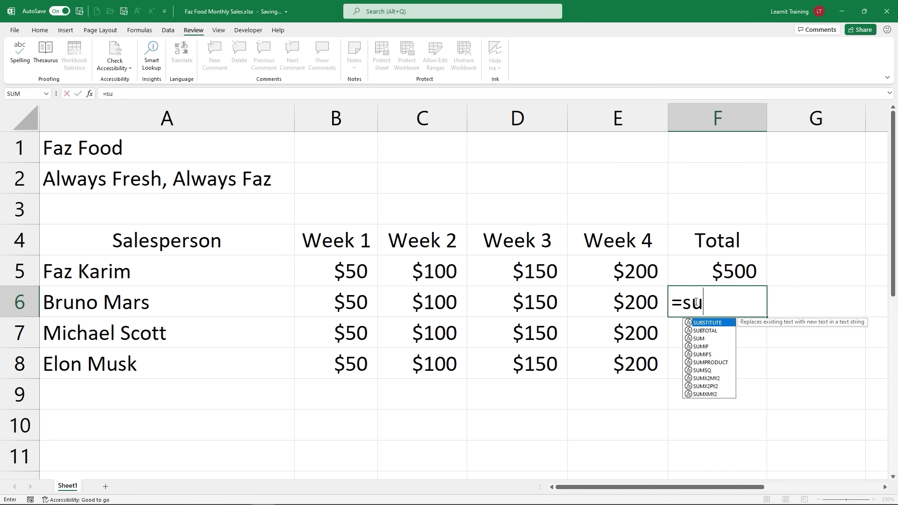
left_click(686, 307)
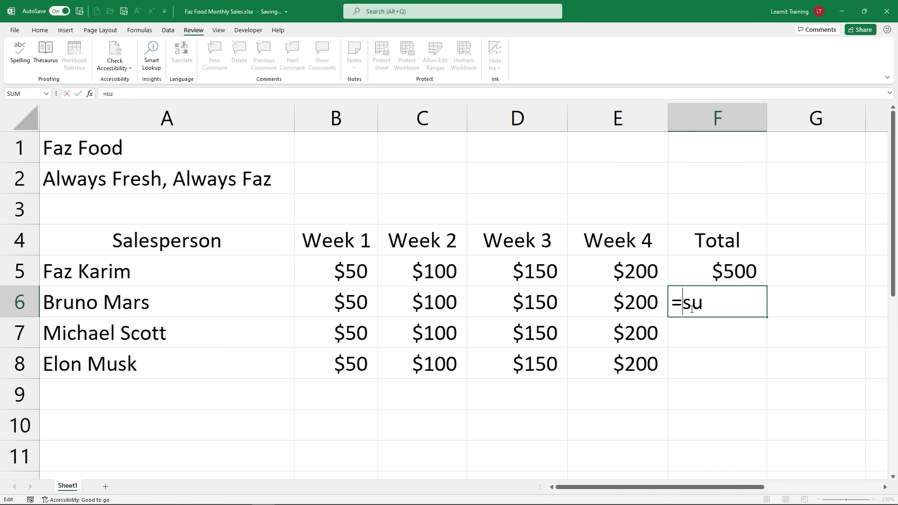
left_click(692, 309)
left_click(707, 303)
key("BackSpace")
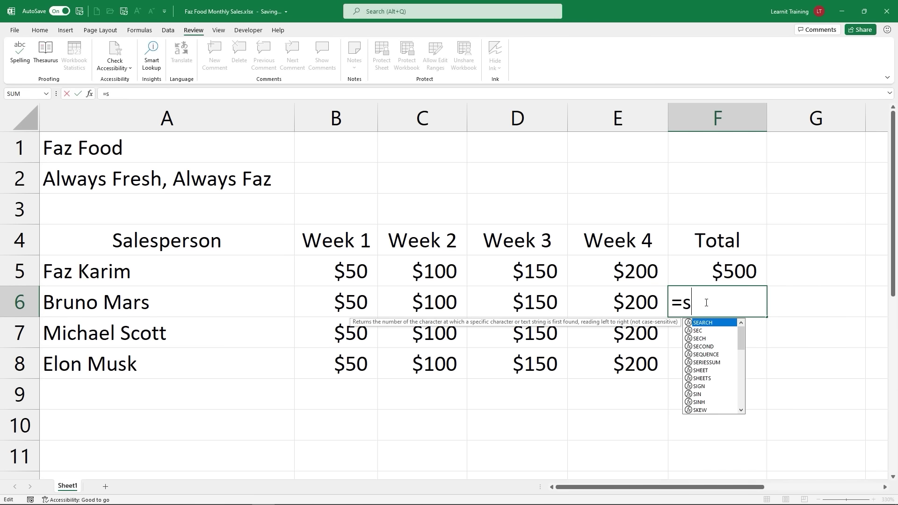
type("u")
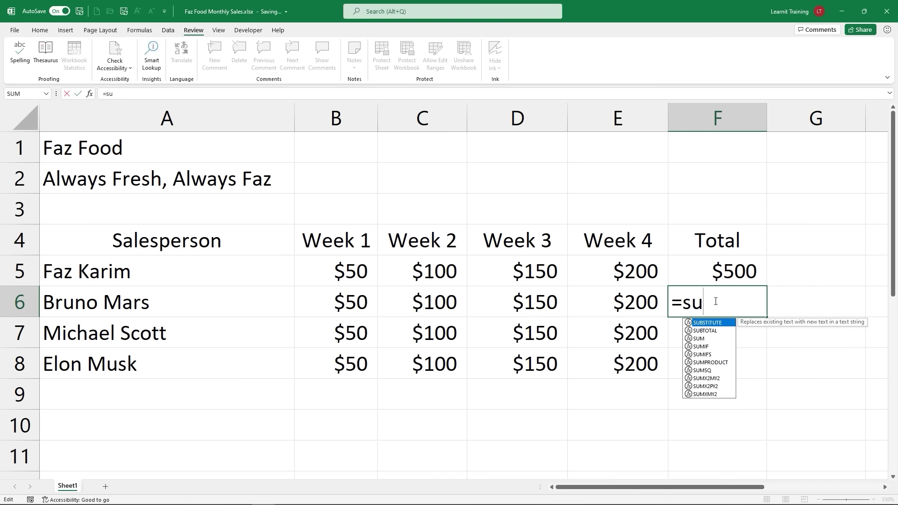
left_click(698, 339)
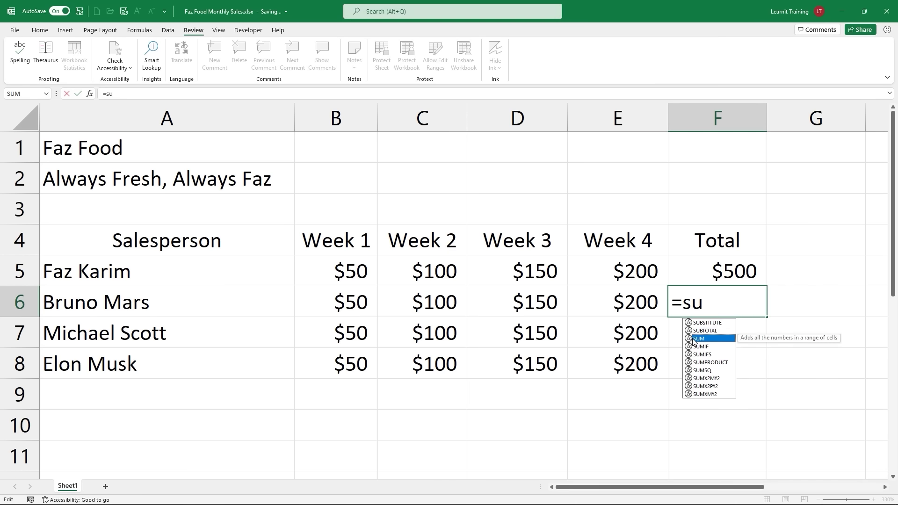
double_click(697, 339)
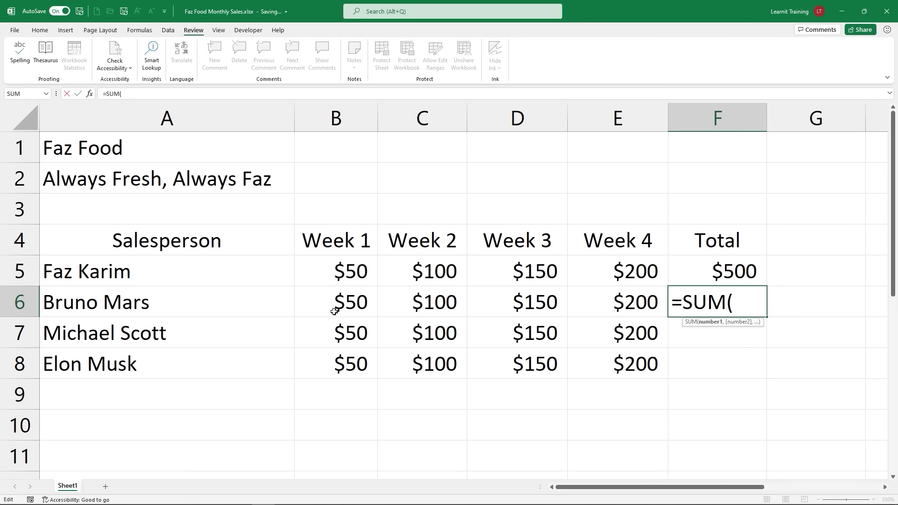
Step: Give SUM the range B6:E6, close the parenthesis and confirm, totalling $500
left_click_drag(337, 304, 587, 311)
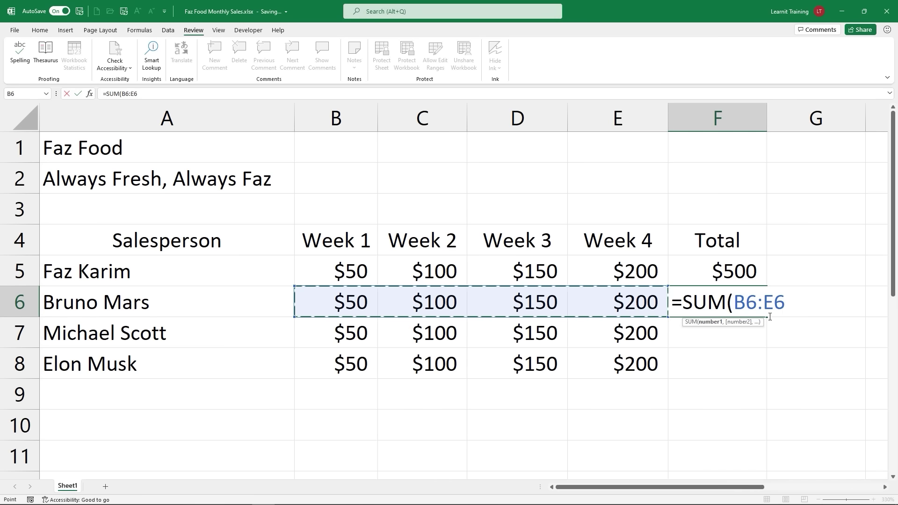
type(")")
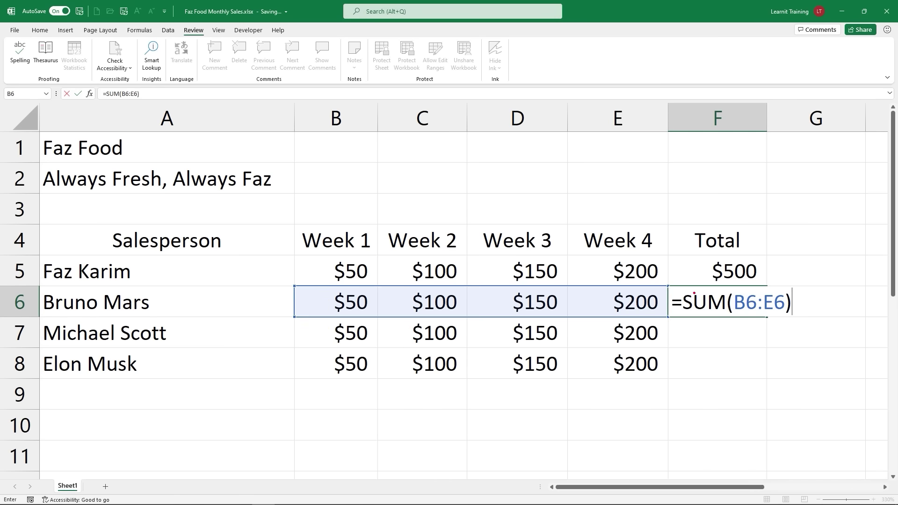
left_click_drag(595, 291, 607, 293)
left_click_drag(485, 301, 491, 296)
left_click_drag(392, 302, 414, 305)
key("Escape")
key("Return")
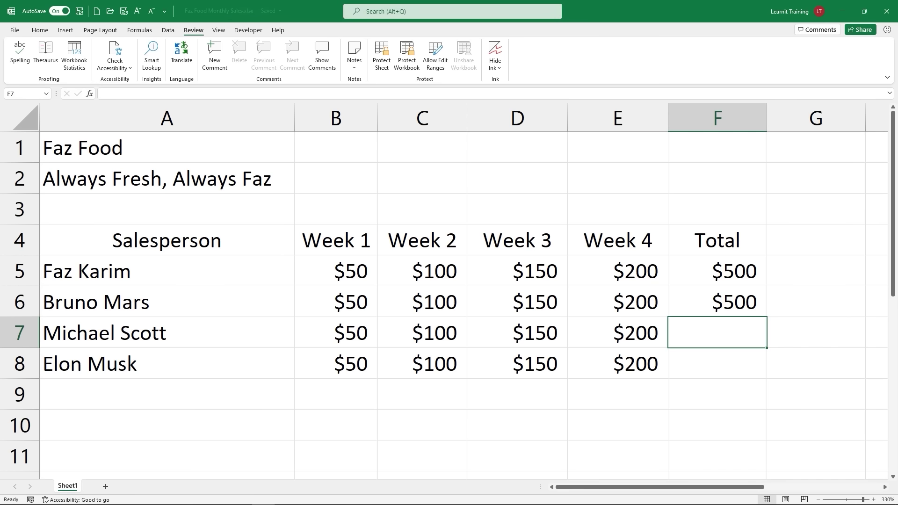
Step: Select Michael Scott's Week 1 amount in B7, clearing stray typing and undoing an accidental copy
left_click(293, 345)
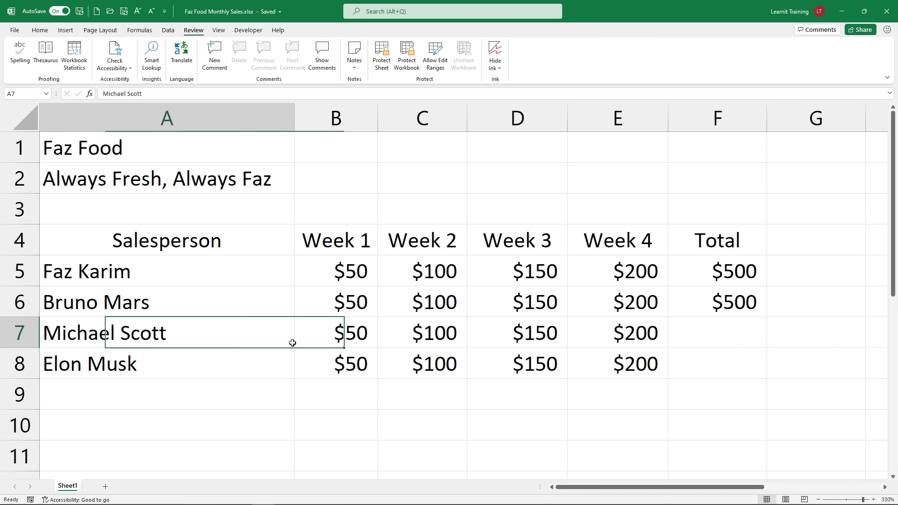
left_click(316, 337)
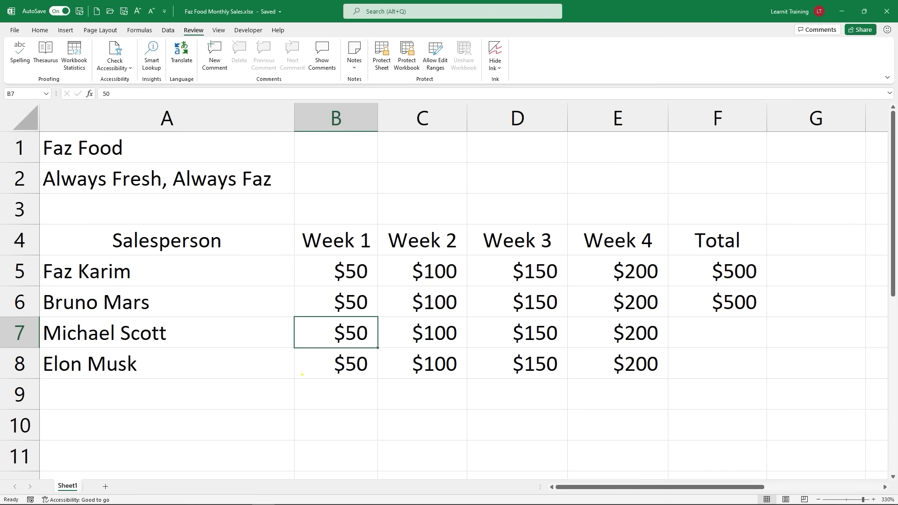
type("tCTLR")
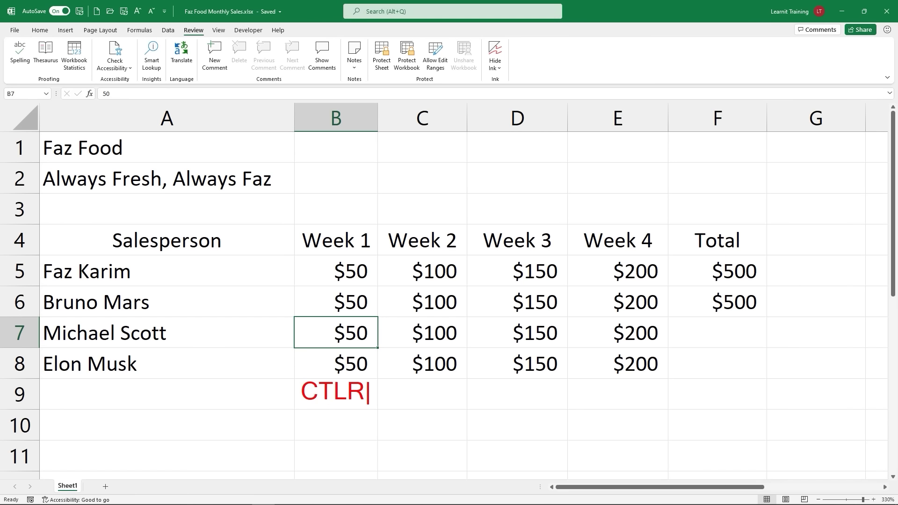
key("BackSpace")
key("BackSpace")
type("RL ")
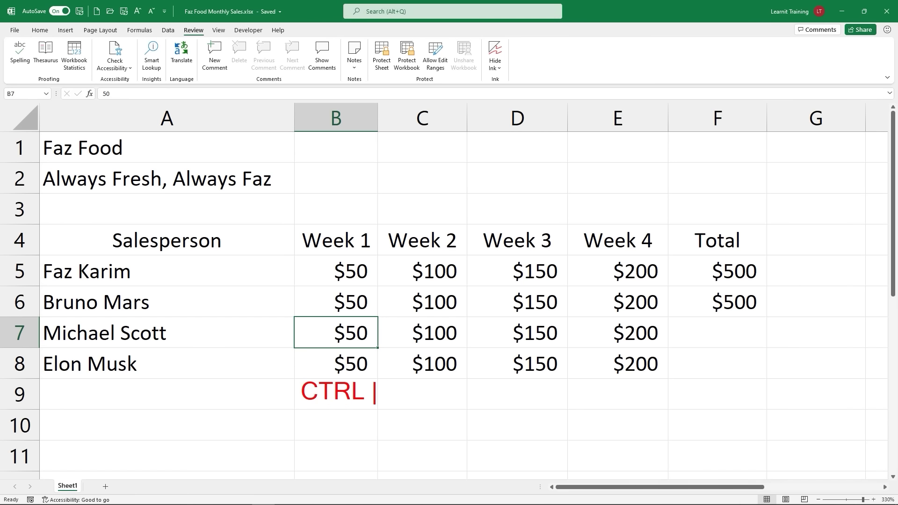
type("+++")
key("BackSpace")
key("BackSpace")
type("SHIFT ")
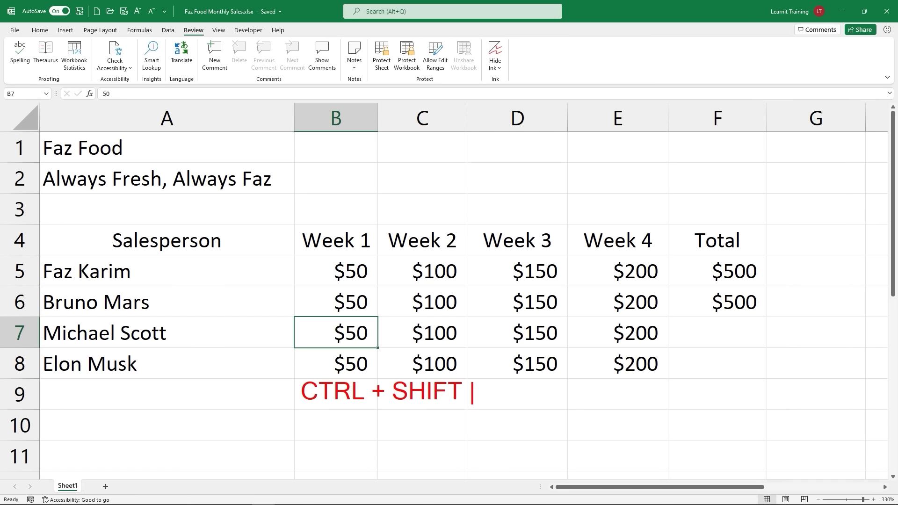
type("+->")
key("ctrl+shift+period")
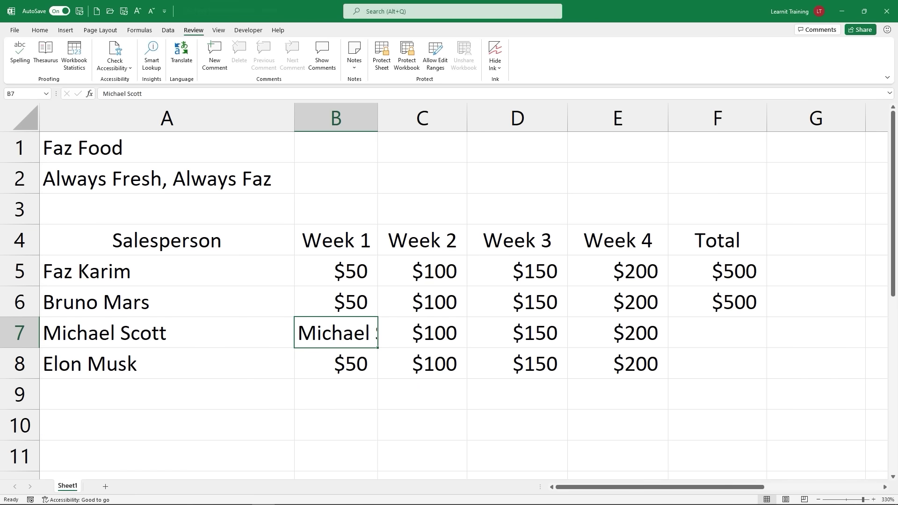
key("ctrl+z")
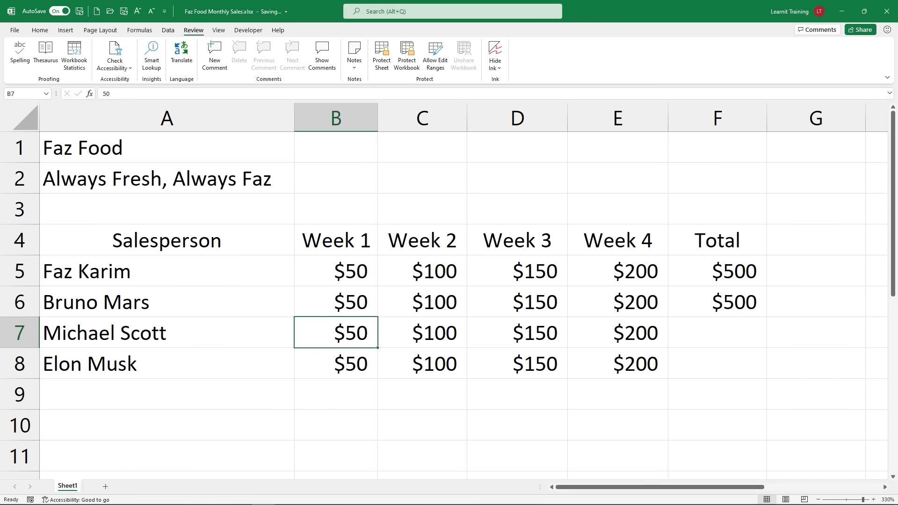
Step: Select B7:E7 and AutoSum with Alt+= to put =SUM(B7:E7), $500, in F7, then verify it
key("ctrl+shift+Right")
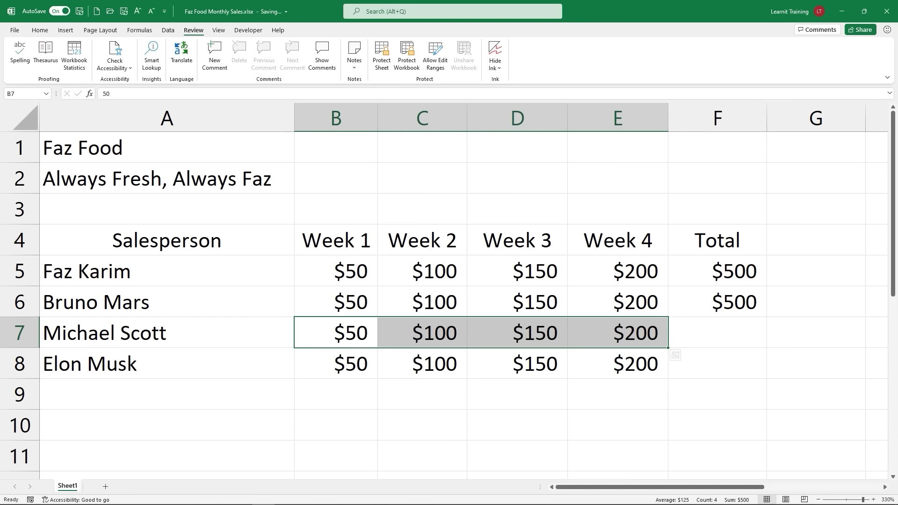
key("alt+equal")
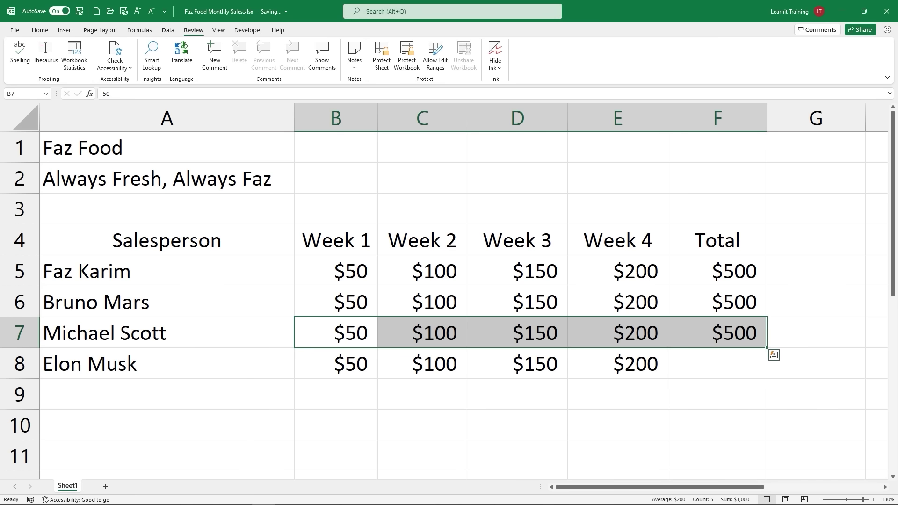
left_click(715, 334)
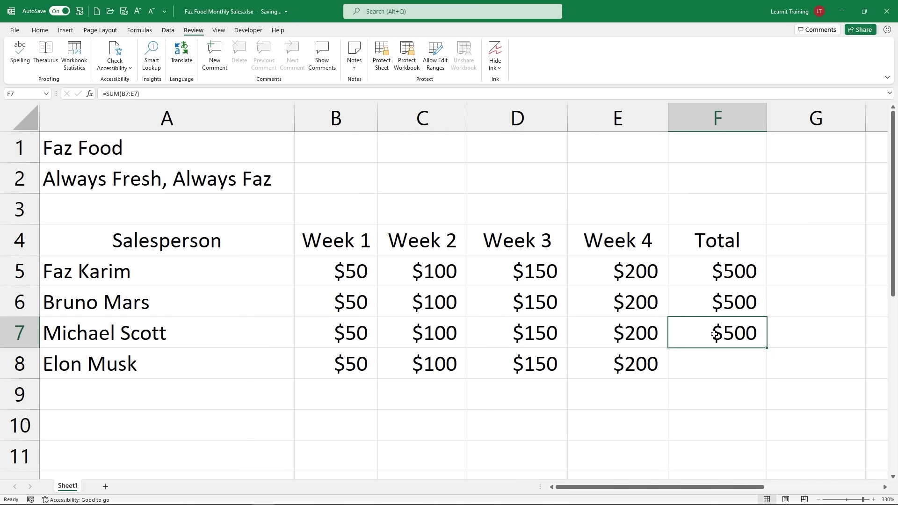
double_click(714, 334)
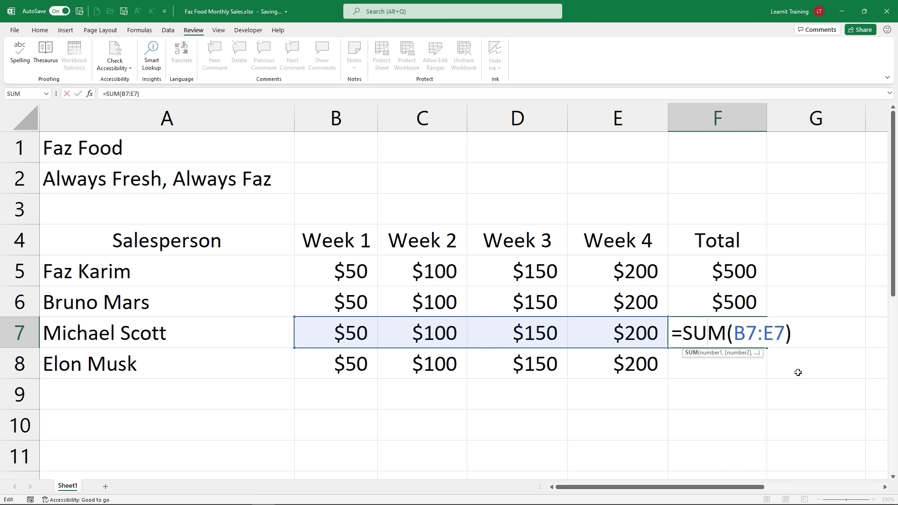
key("Return")
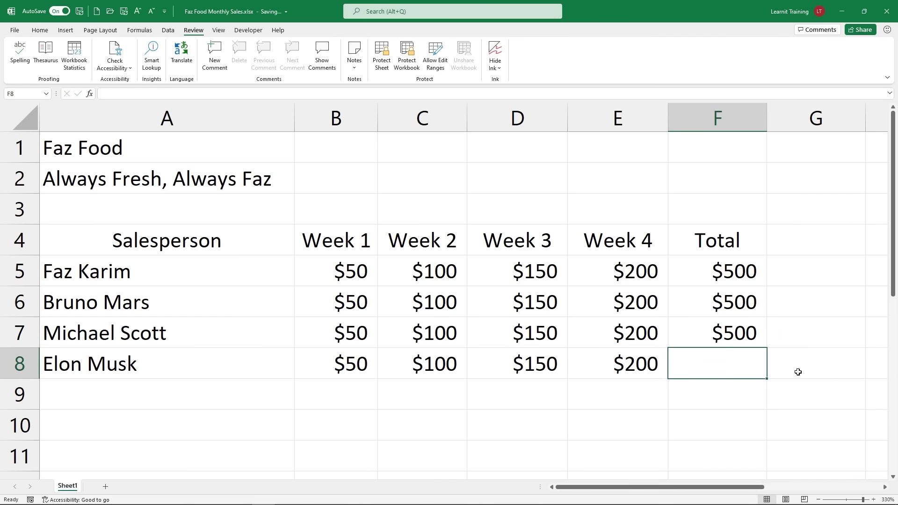
left_click_drag(778, 331, 822, 331)
Step: Select B8:E8 and add a row Sum via Quick Analysis Totals, giving $500 in F8
left_click(311, 360)
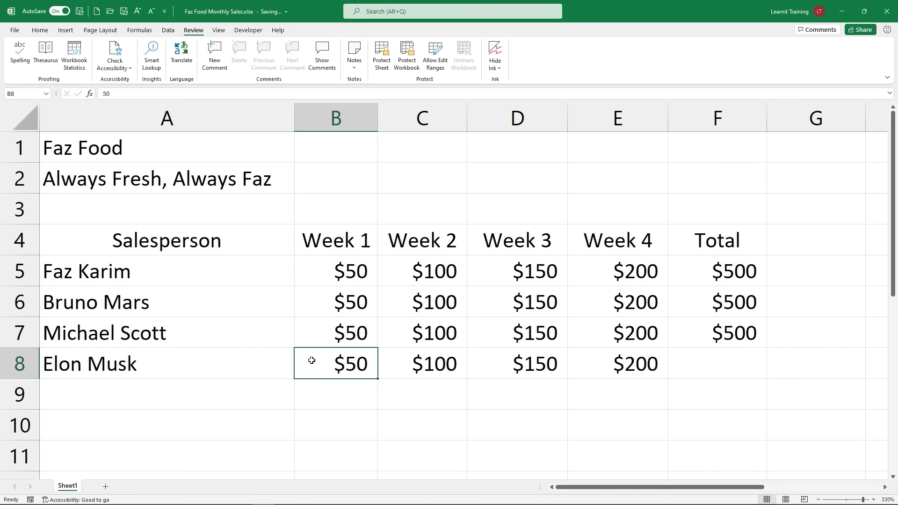
key("ctrl+r")
key("ctrl+z")
key("ctrl+shift+Right")
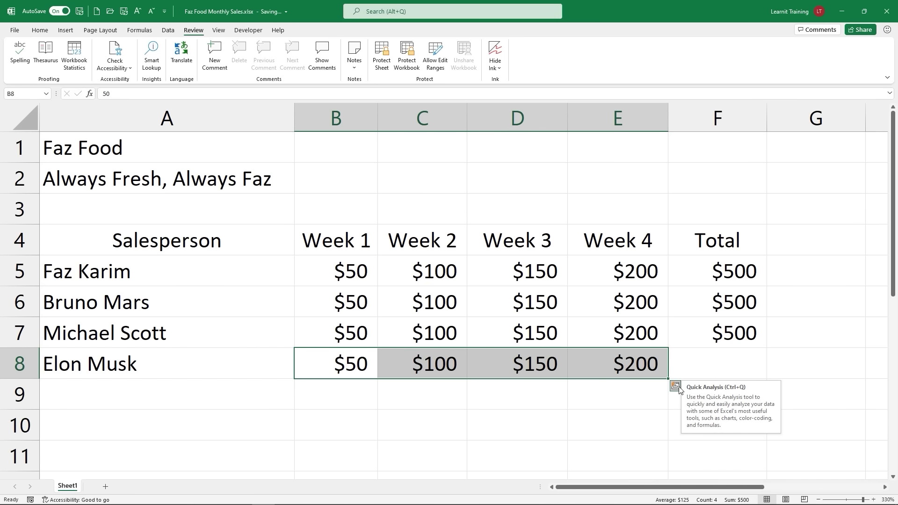
left_click(676, 386)
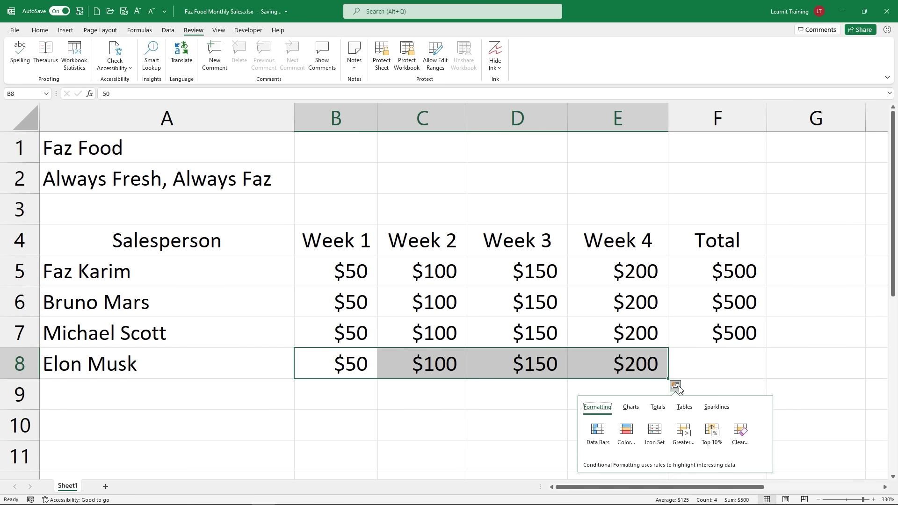
left_click(658, 407)
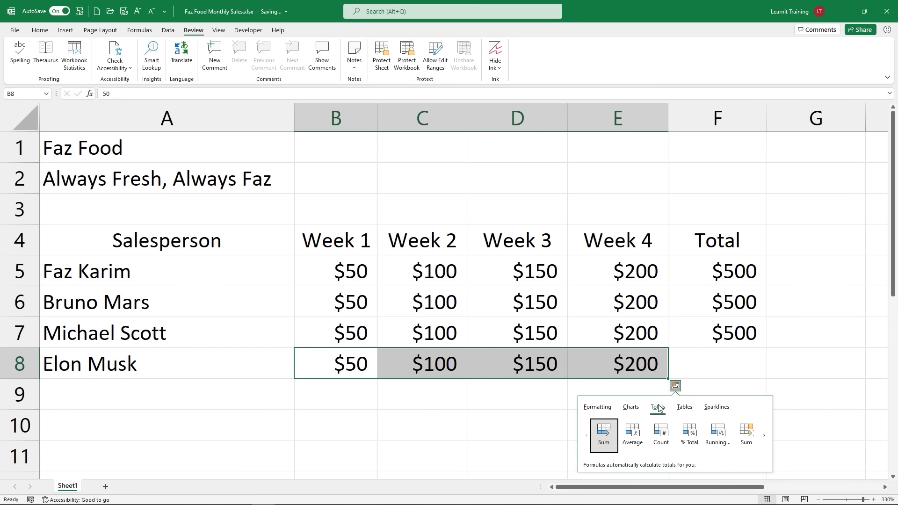
left_click(745, 430)
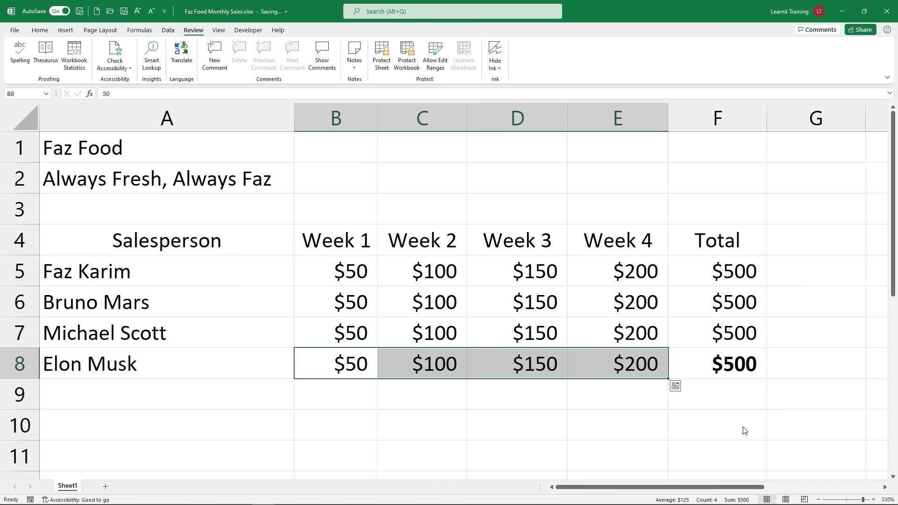
left_click(724, 372)
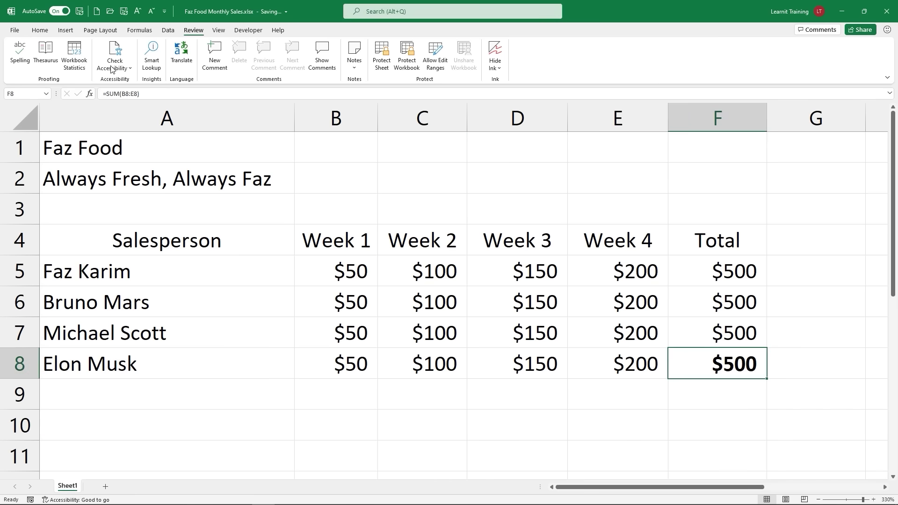
Step: Remove bold from the F8 total with Ctrl+B on the Home tab
left_click(38, 30)
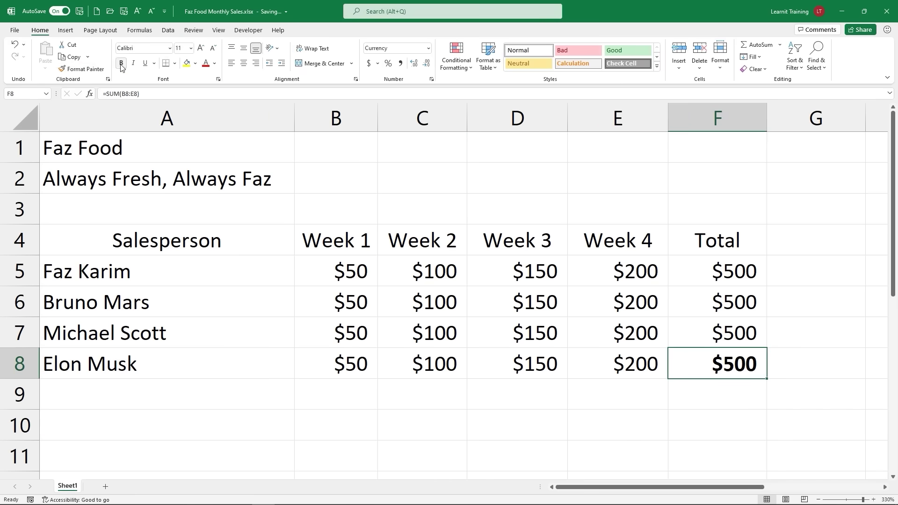
key("ctrl+b")
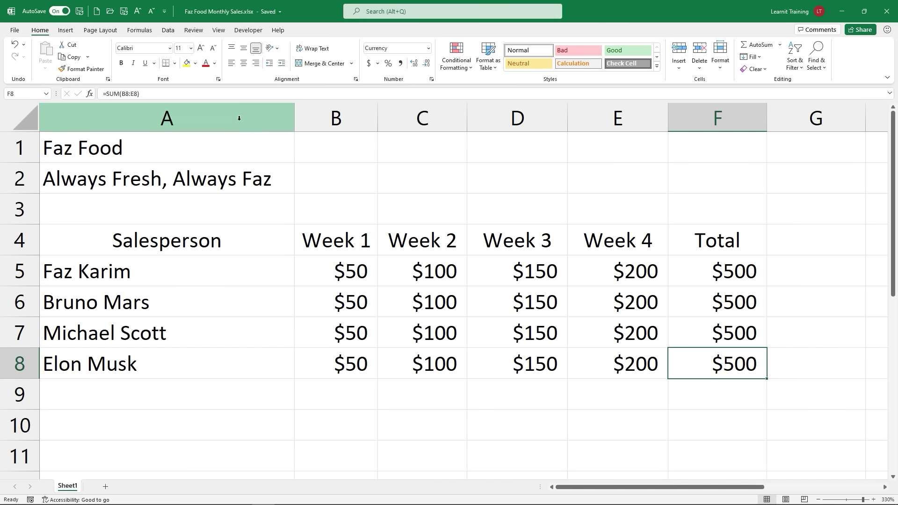
Step: Open the File backstage and go back to the Faz Food sales sheet
left_click(20, 31)
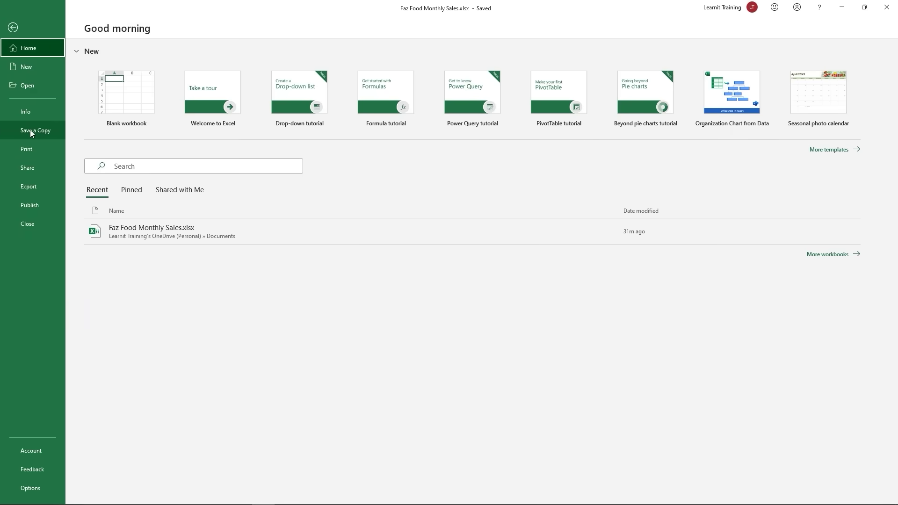
left_click(13, 27)
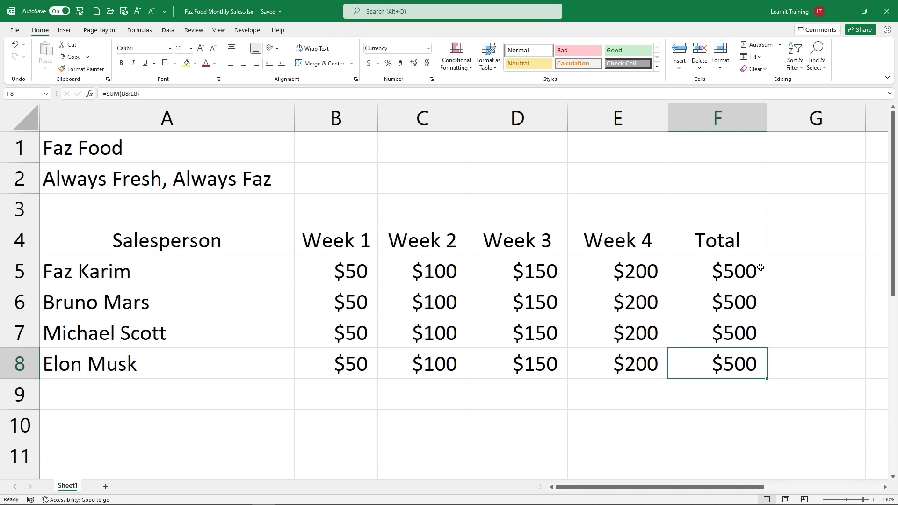
double_click(678, 276)
left_click_drag(679, 277, 808, 282)
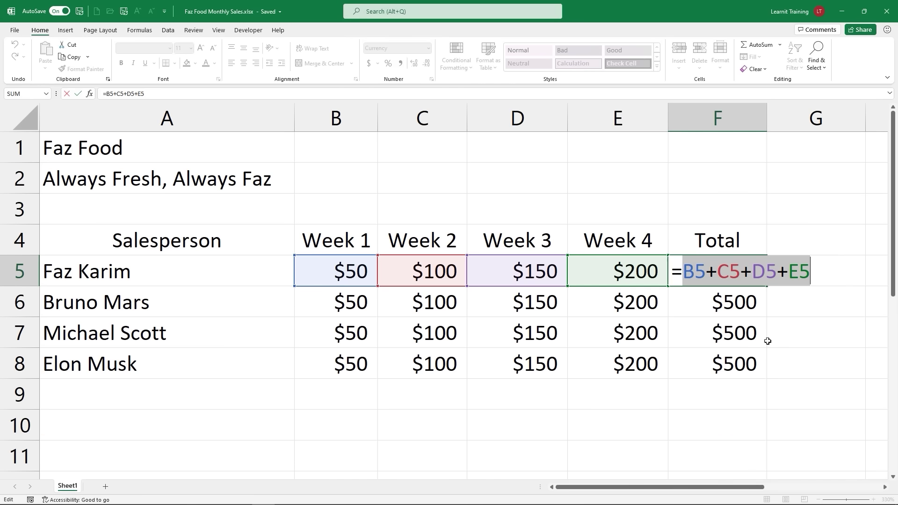
key("Return")
key("alt+equal")
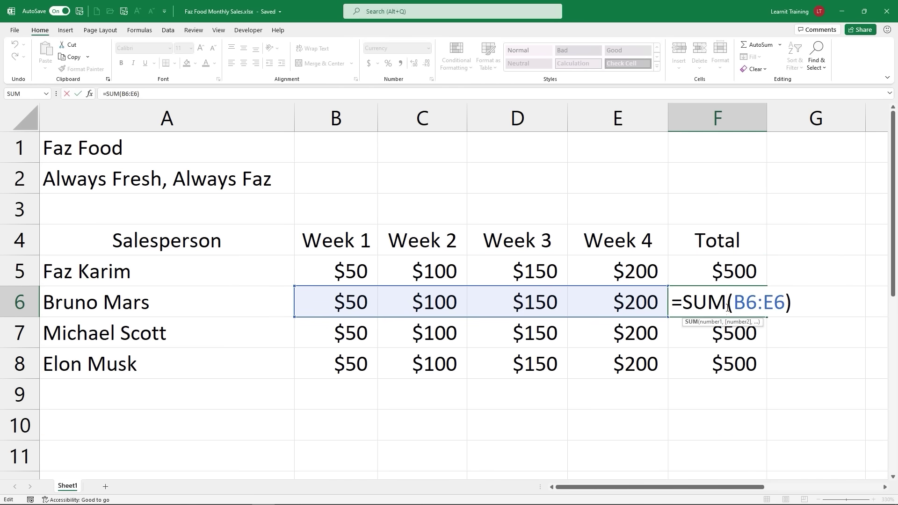
left_click_drag(727, 303, 801, 311)
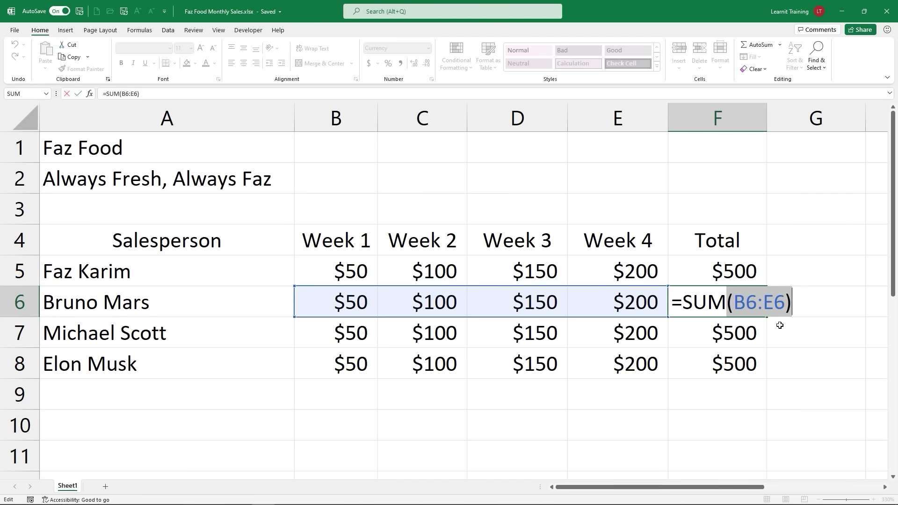
key("Return")
double_click(754, 342)
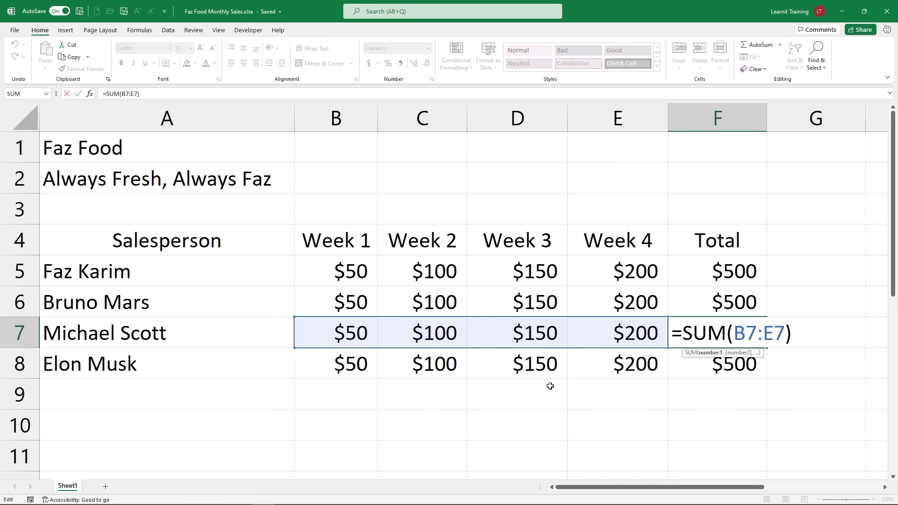
key("Escape")
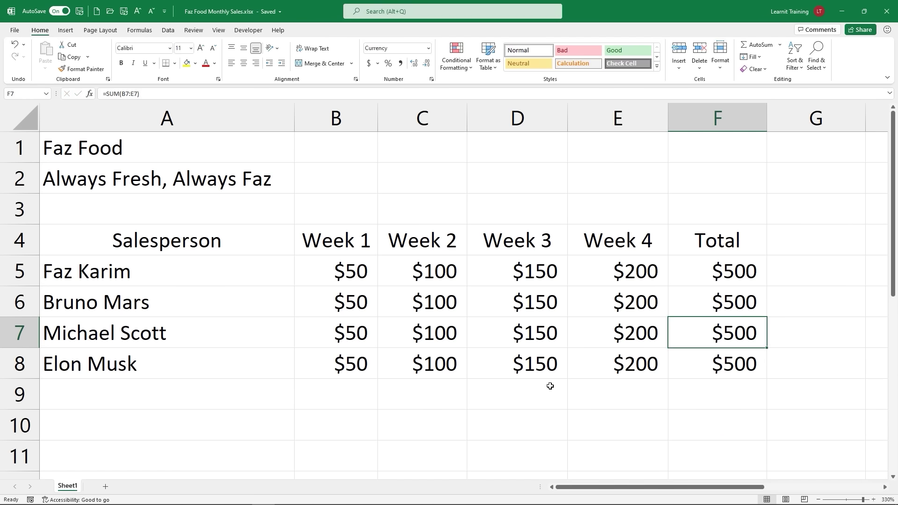
left_click(357, 369)
left_click_drag(500, 367, 665, 373)
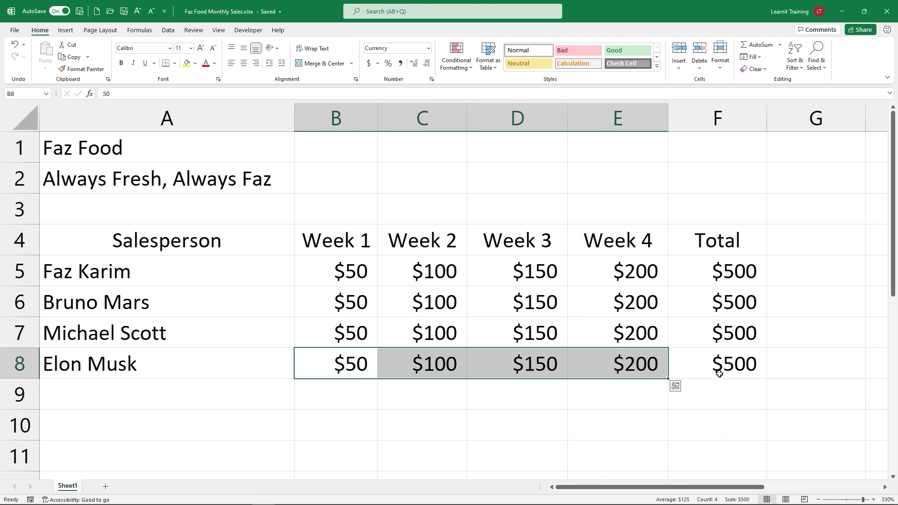
double_click(719, 373)
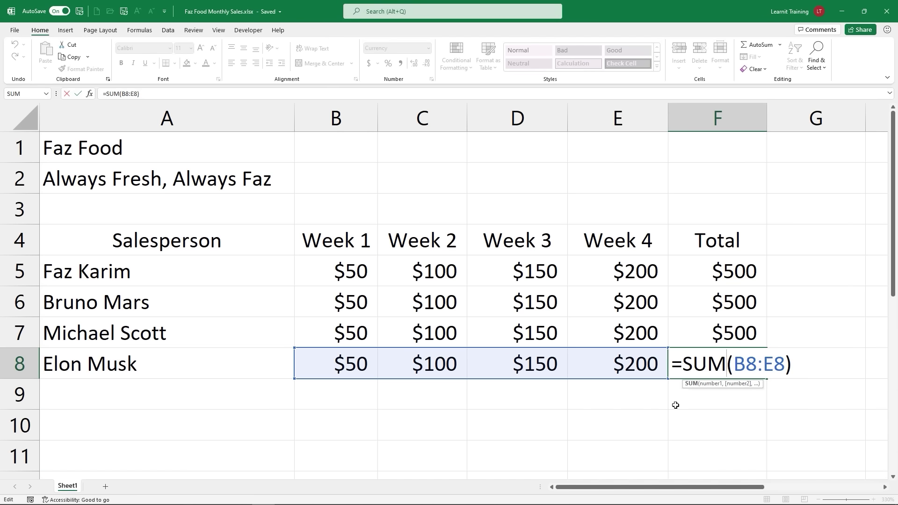
left_click_drag(347, 361, 622, 364)
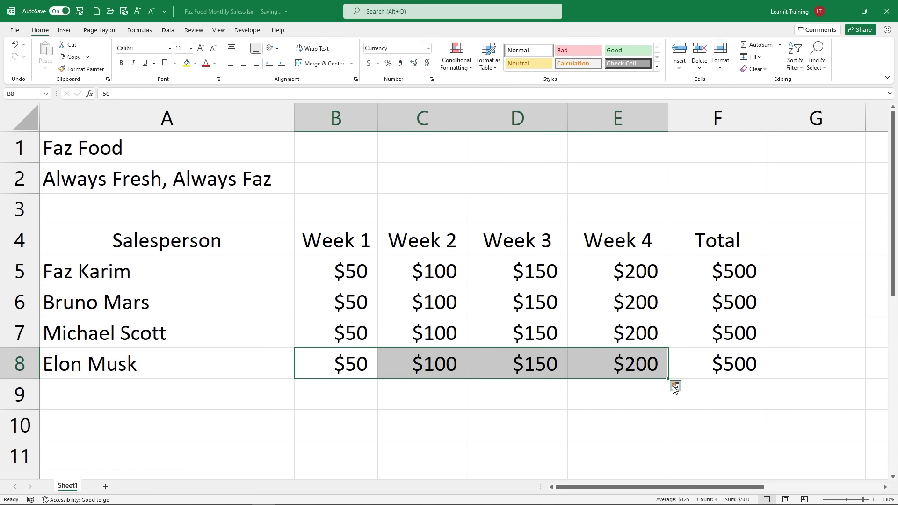
left_click(674, 386)
Step: Dismiss Quick Analysis and select the summary block B10:C14
left_click(675, 387)
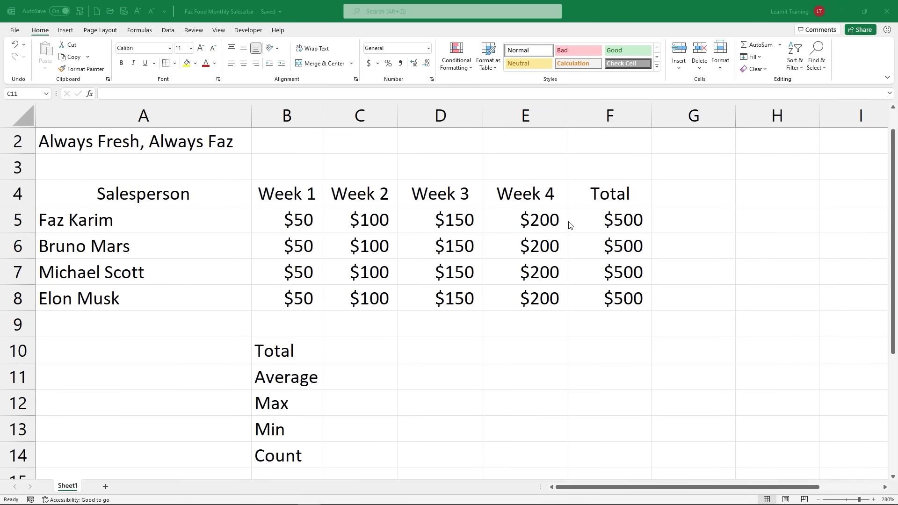
left_click(340, 364)
left_click_drag(289, 346, 345, 457)
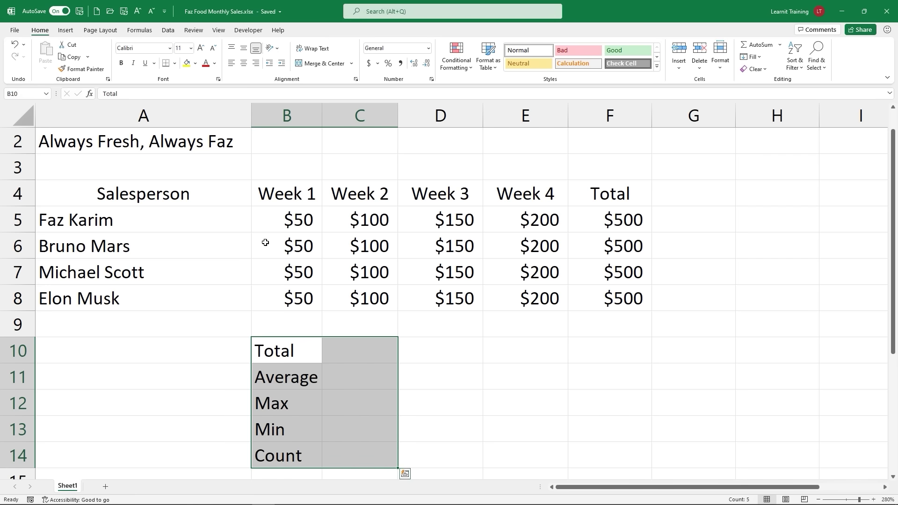
Step: Apply All Borders to the summary block B10:C14
left_click(174, 63)
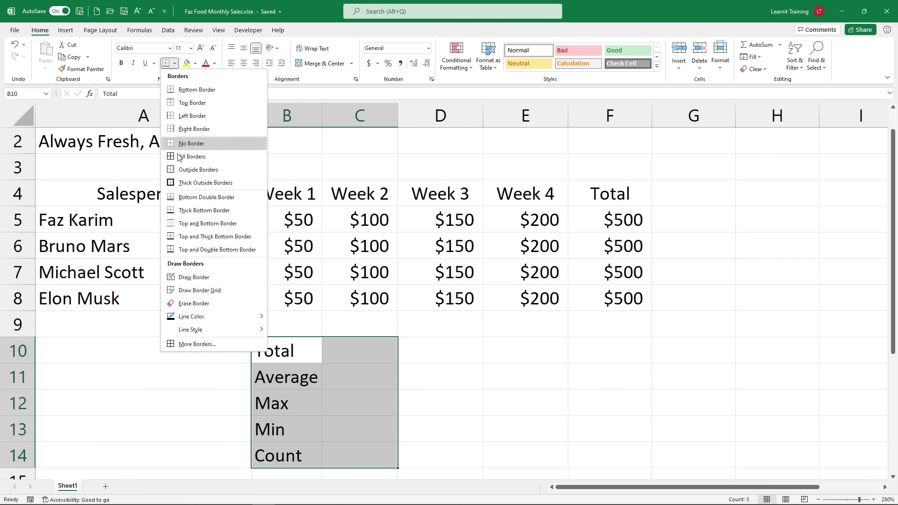
left_click(192, 156)
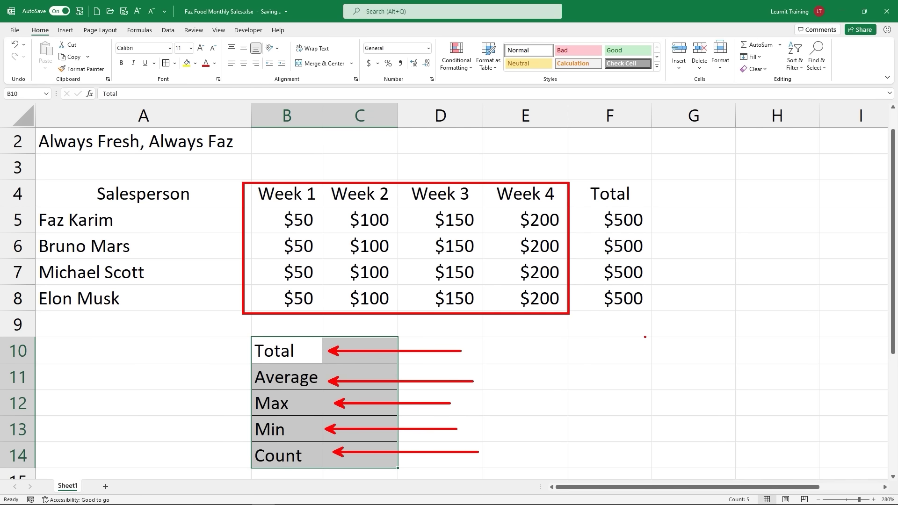
left_click(363, 353)
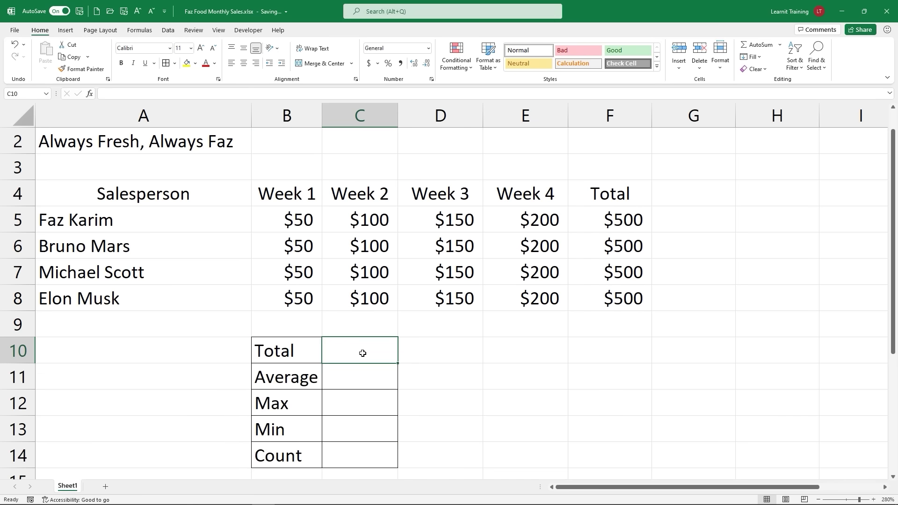
Step: Enter =SUM(B5:E8) in C10 so the Total shows $2,000
type("=")
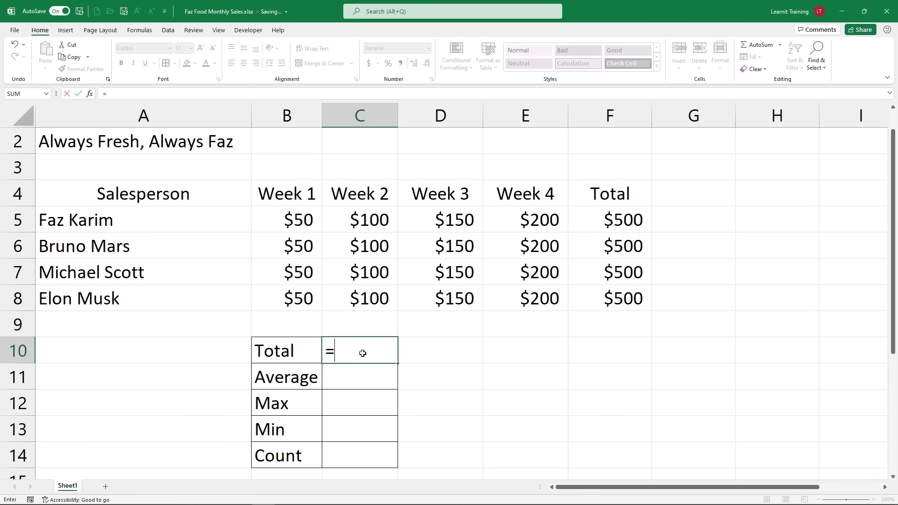
type("s")
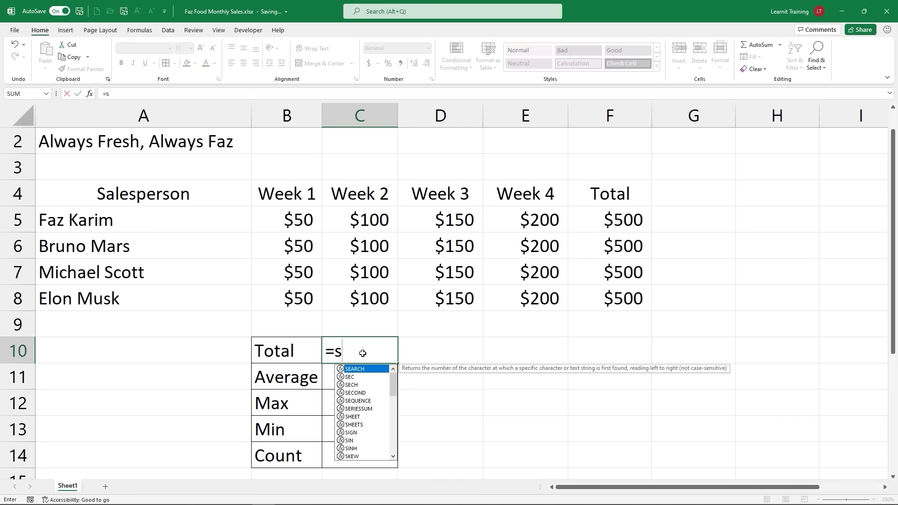
type("u")
key("Down")
key("Down")
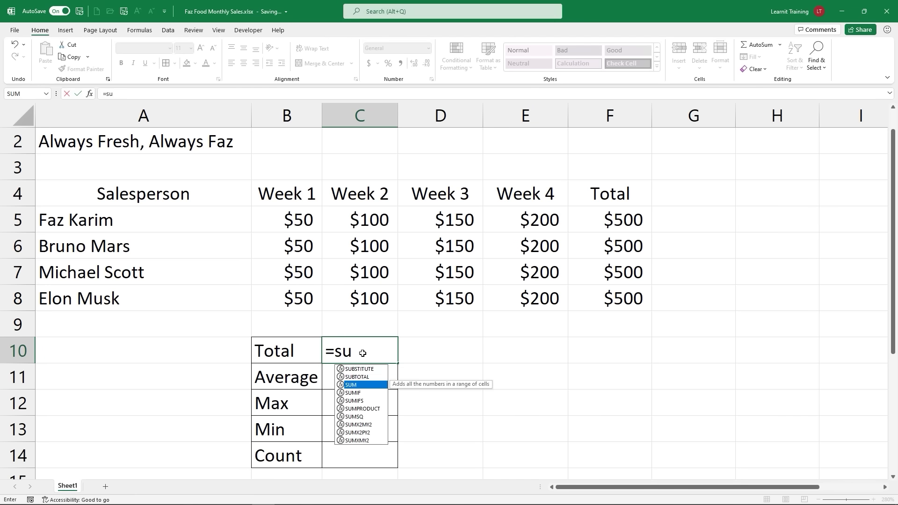
key("Tab")
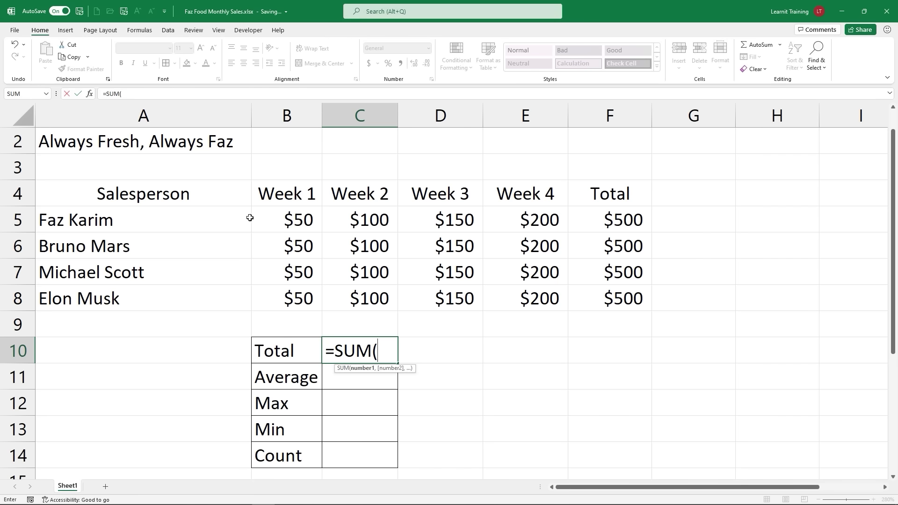
left_click_drag(255, 216, 505, 307)
left_click(294, 222)
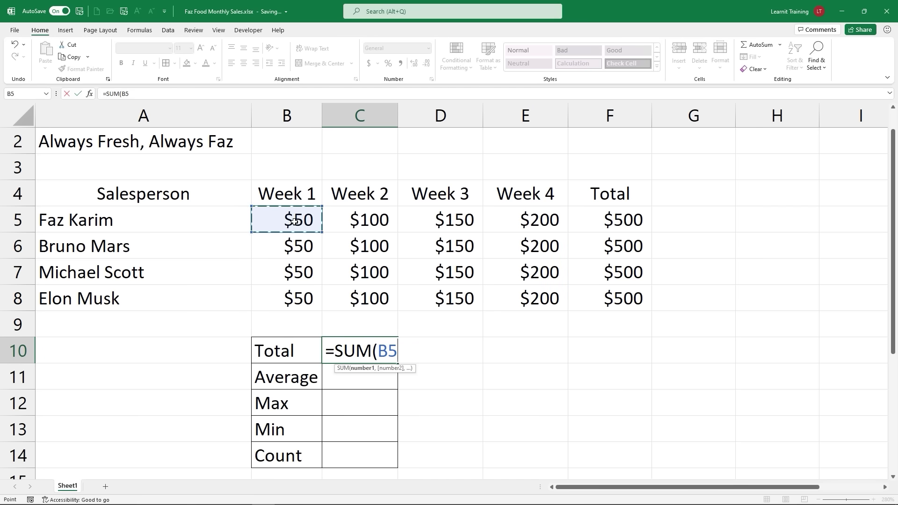
key("ctrl+shift+Right")
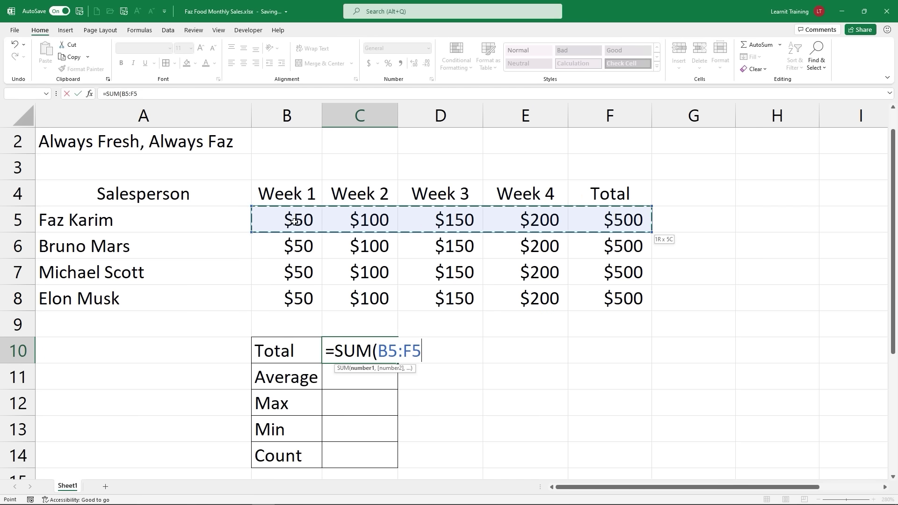
left_click_drag(294, 221, 534, 304)
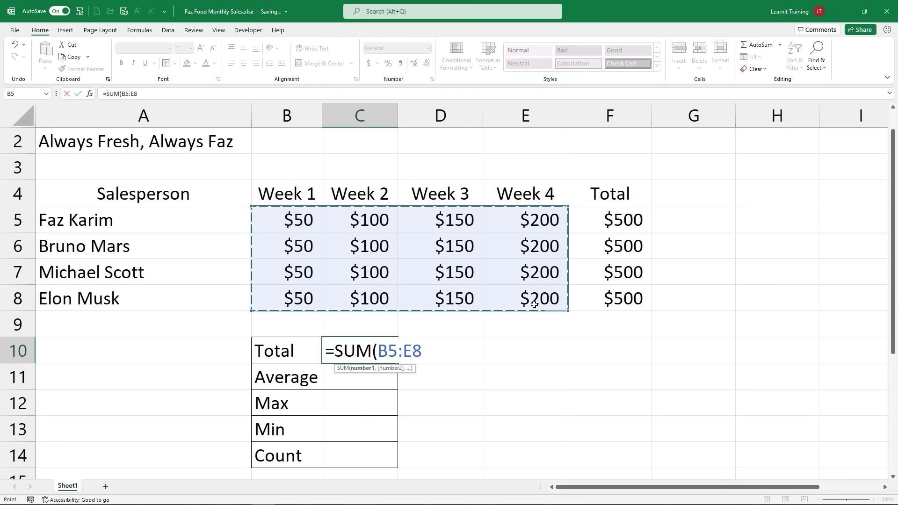
type(")")
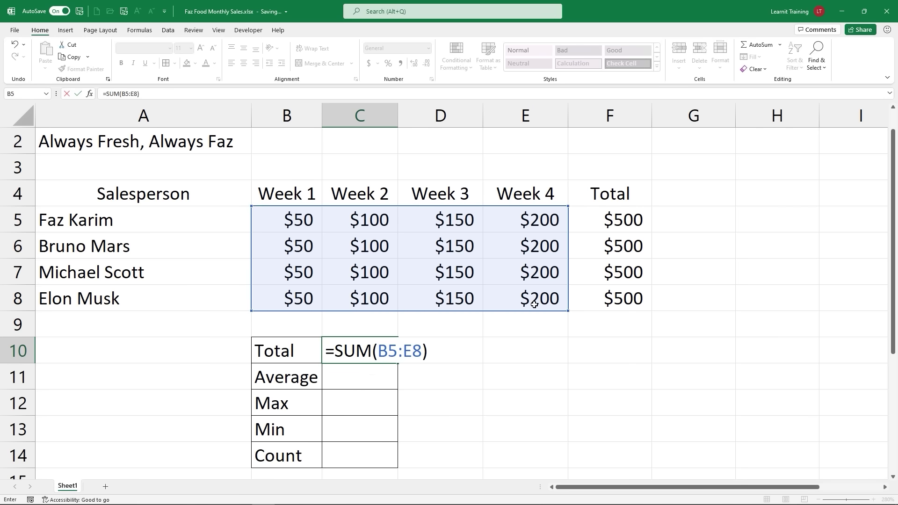
key("Return")
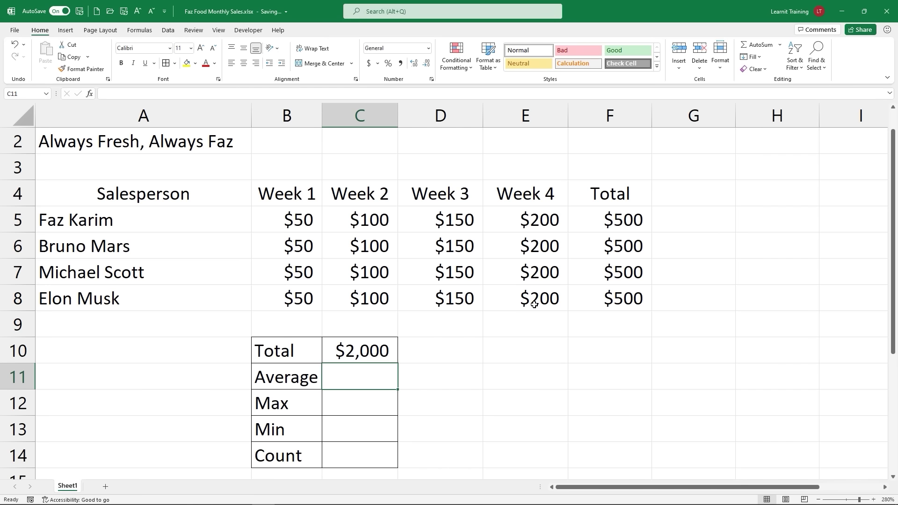
Step: Enter =AVERAGE(B5:E8) in C11, giving a $125 average
type("=av")
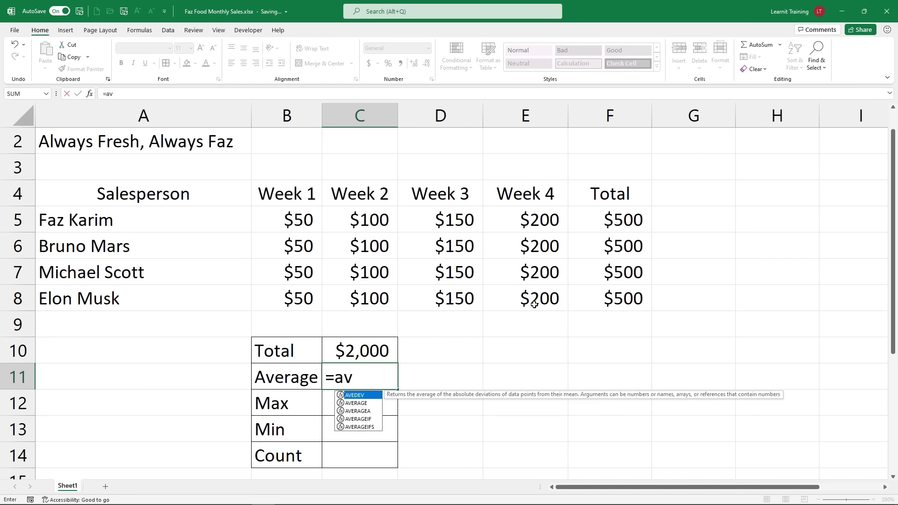
key("Down")
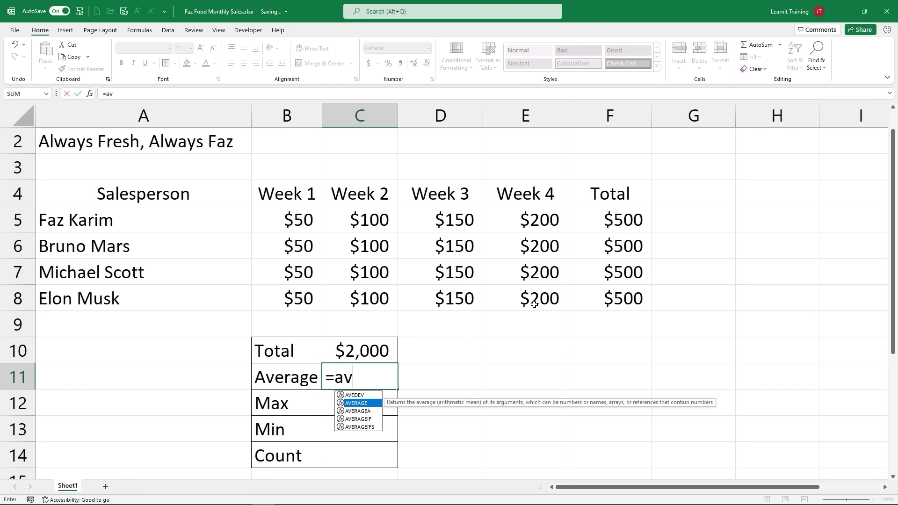
key("Tab")
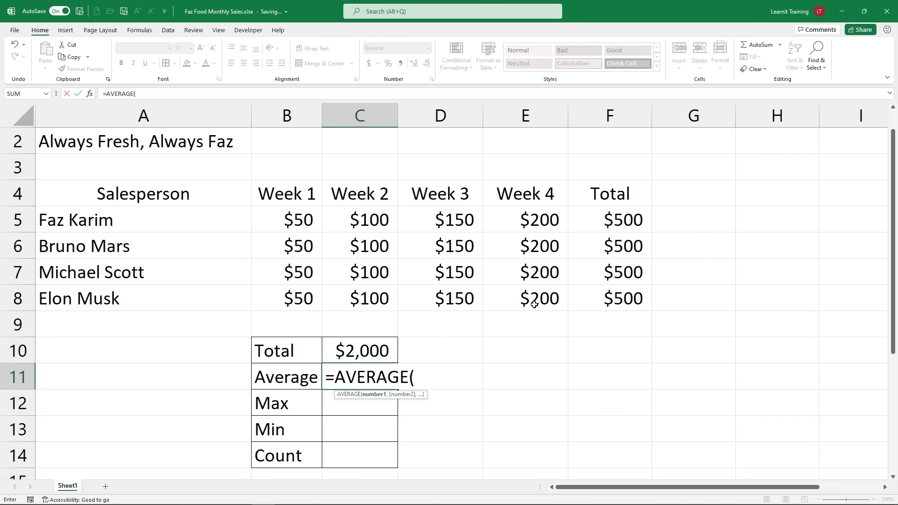
left_click_drag(290, 213, 508, 300)
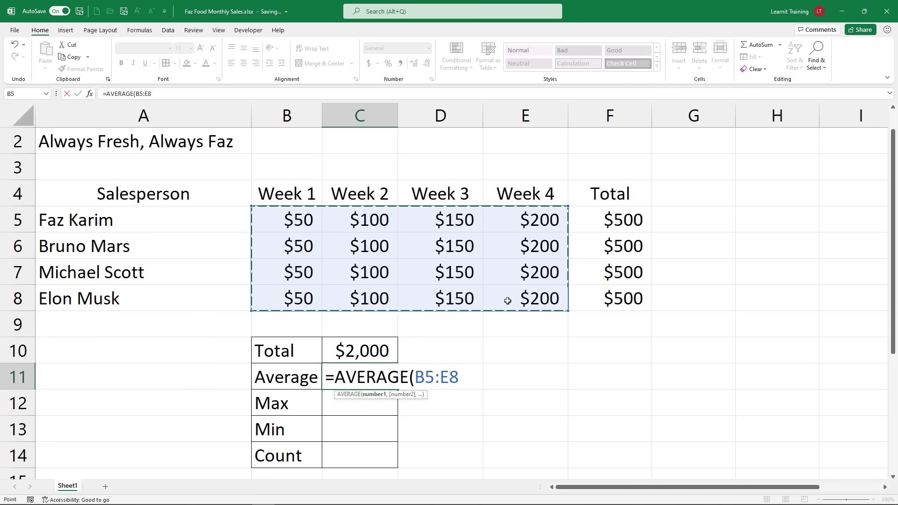
type(")")
key("Return")
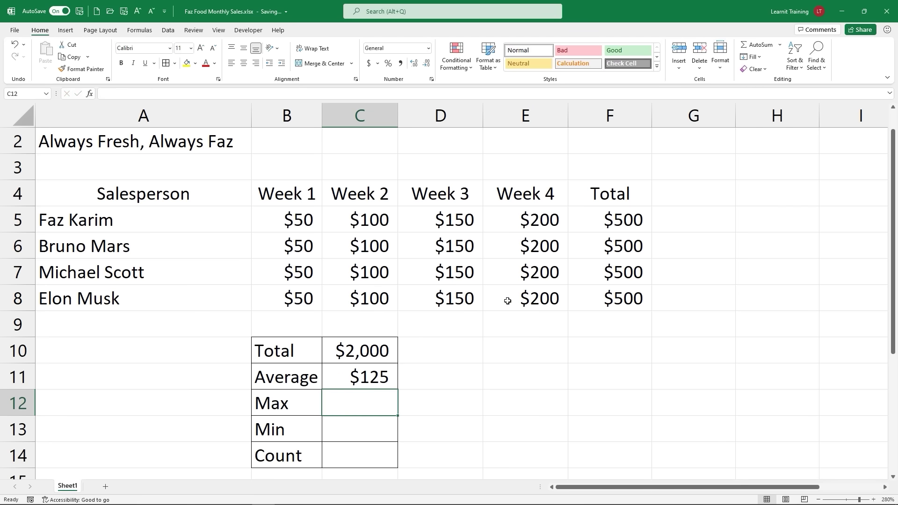
Step: Enter =MAX(B5:E8) in C12, showing $200
type("=")
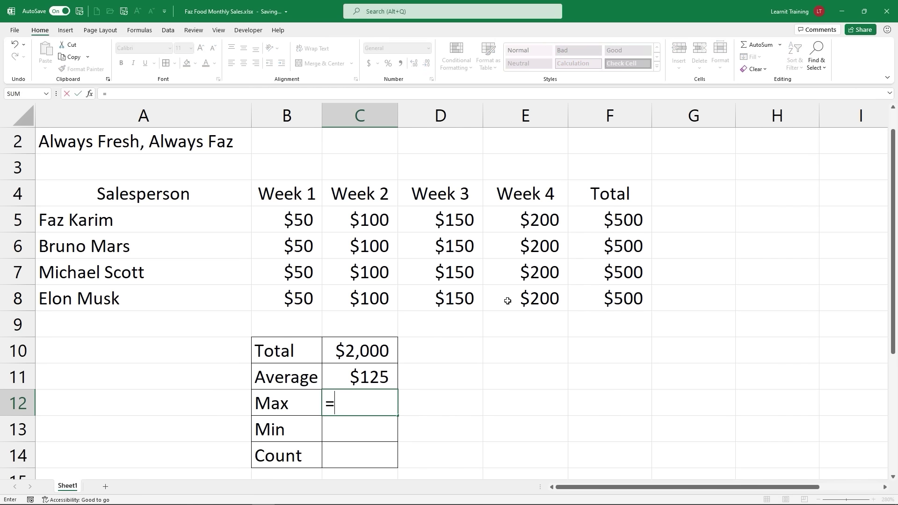
type("ma")
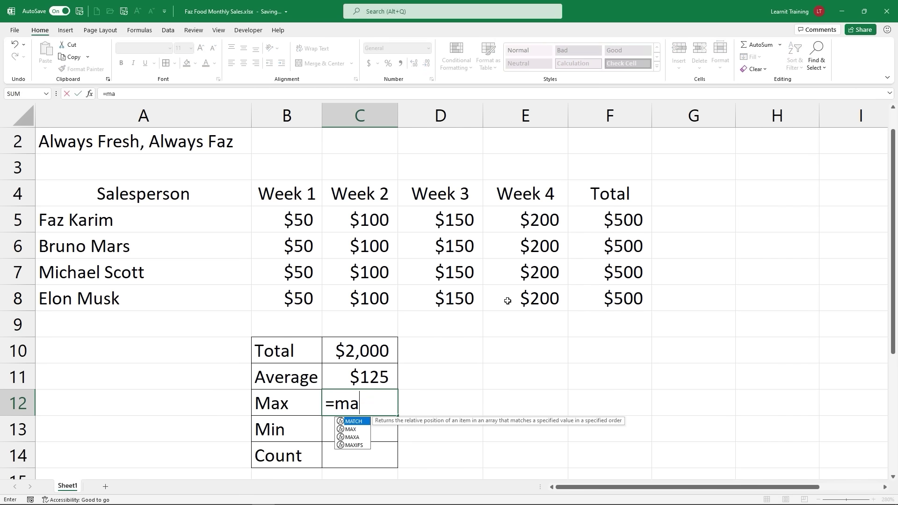
key("Down")
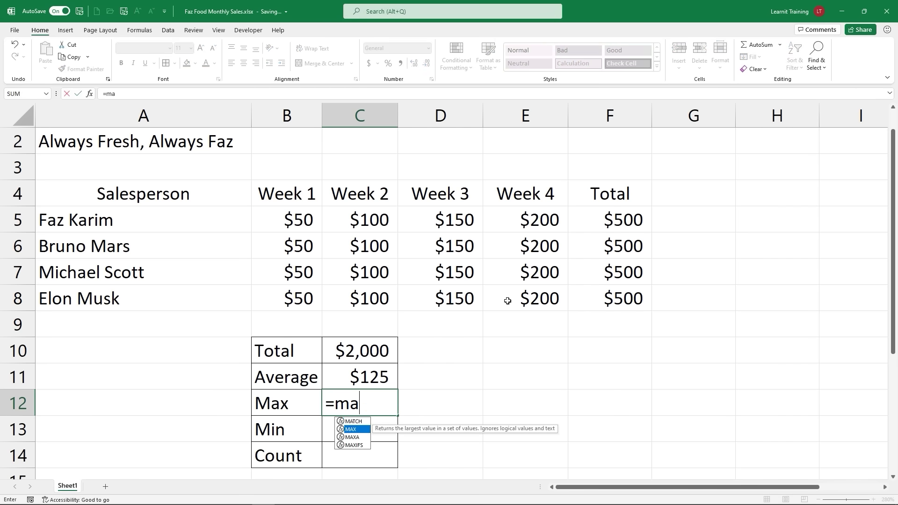
key("Tab")
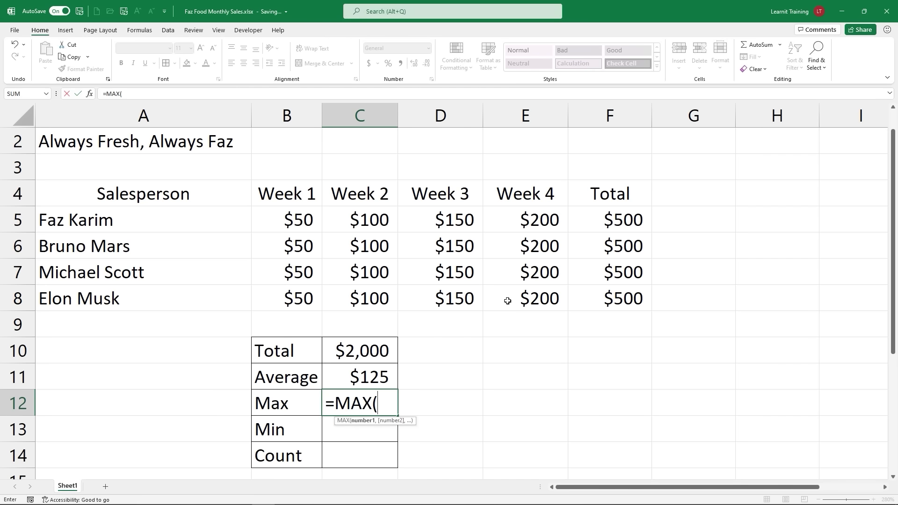
left_click_drag(318, 223, 547, 289)
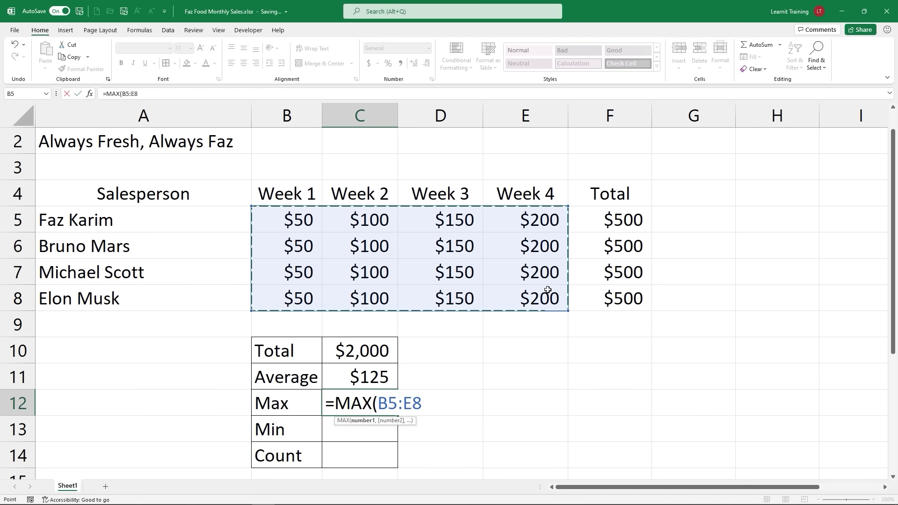
type(")")
key("Return")
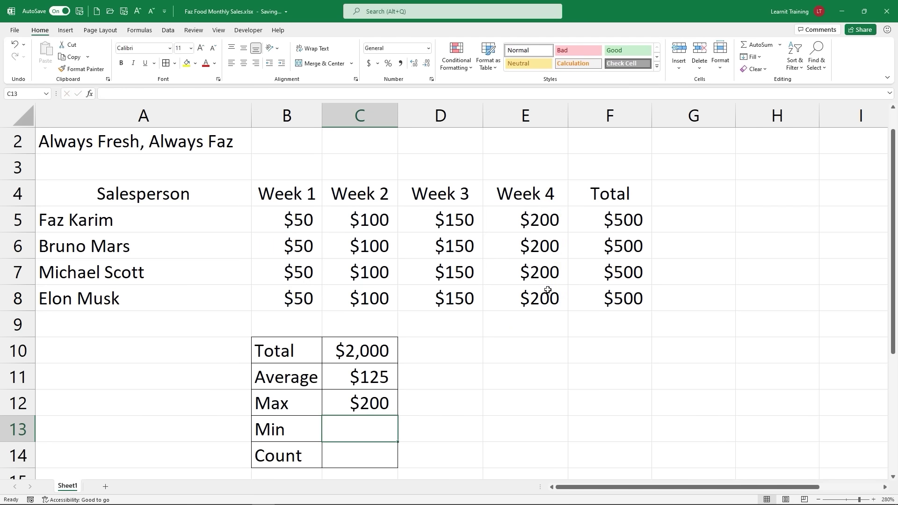
Step: Enter =MIN(B5:E8) in C13, showing $50
type("=min")
key("Tab")
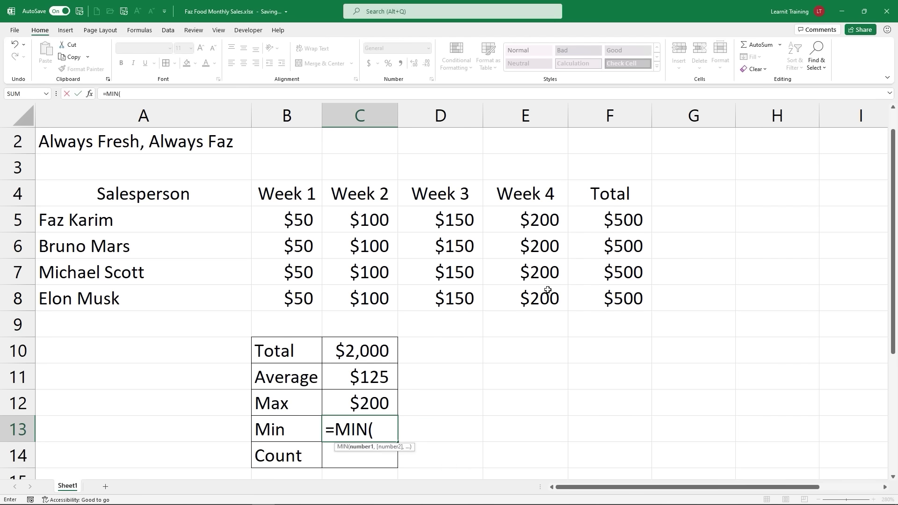
left_click_drag(287, 223, 508, 307)
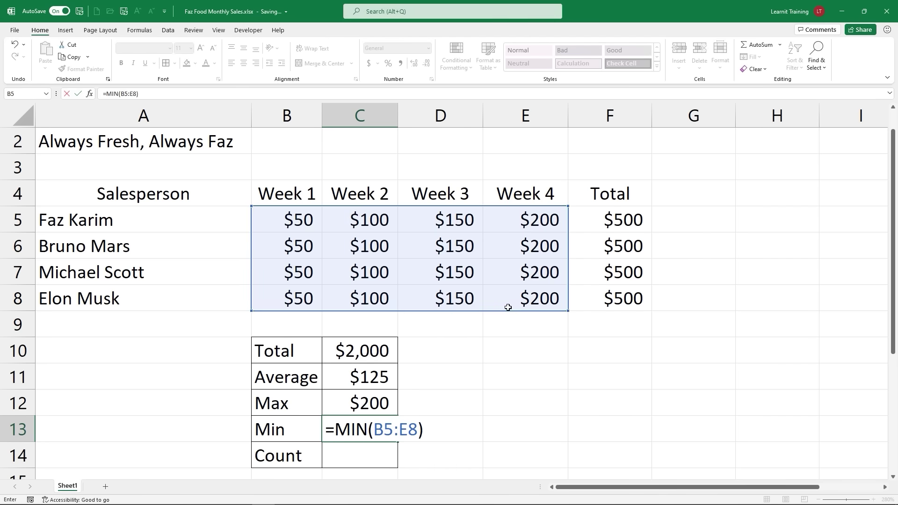
key("Return")
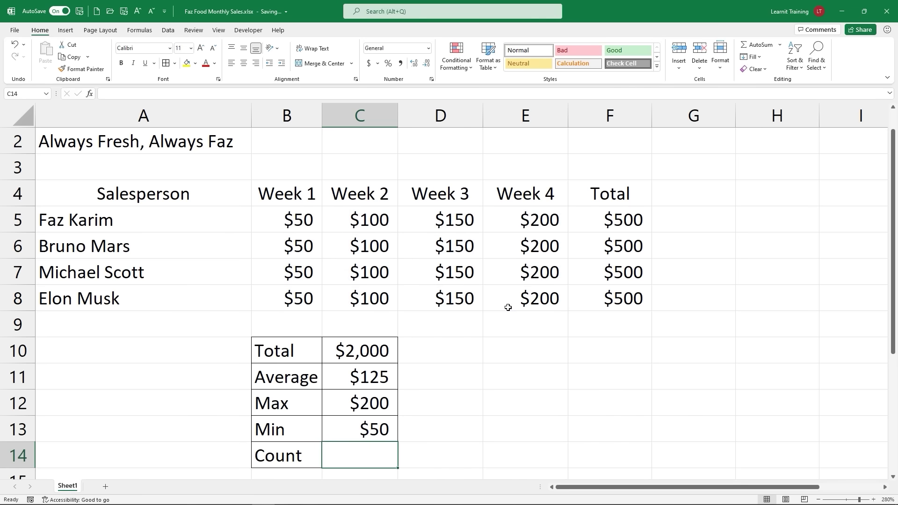
Step: Enter =COUNT(B5:E8) in C14 so the Count row shows 16
type("count")
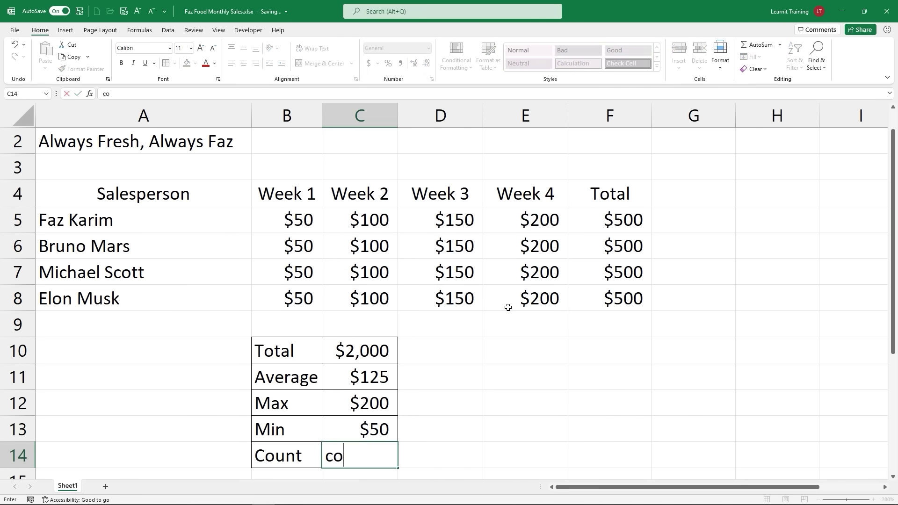
key("BackSpace")
key("BackSpace")
key("BackSpace")
key("BackSpace")
key("BackSpace")
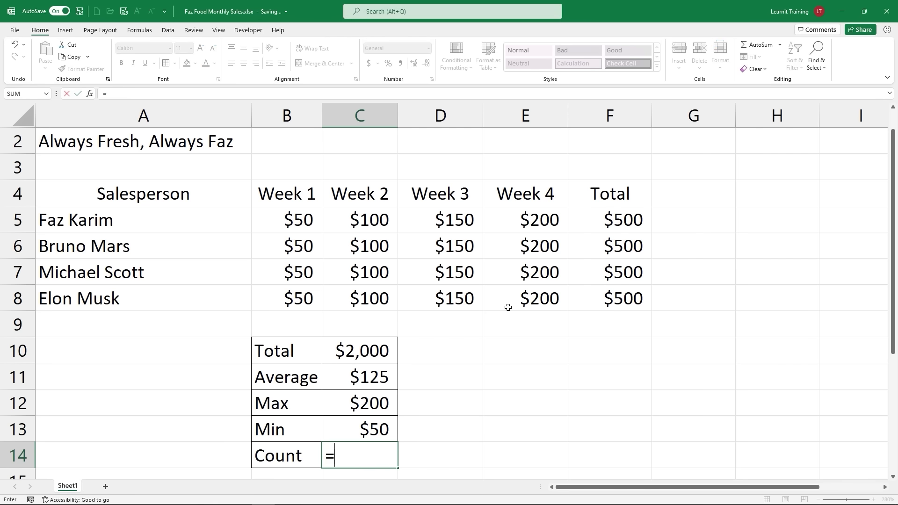
left_click_drag(287, 216, 494, 294)
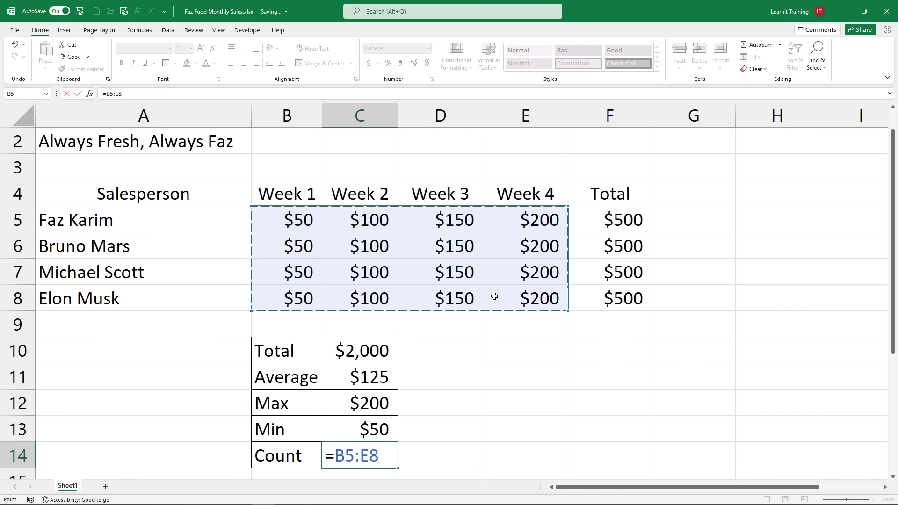
key("BackSpace")
key("BackSpace")
key("BackSpace")
key("BackSpace")
key("BackSpace")
type("cp")
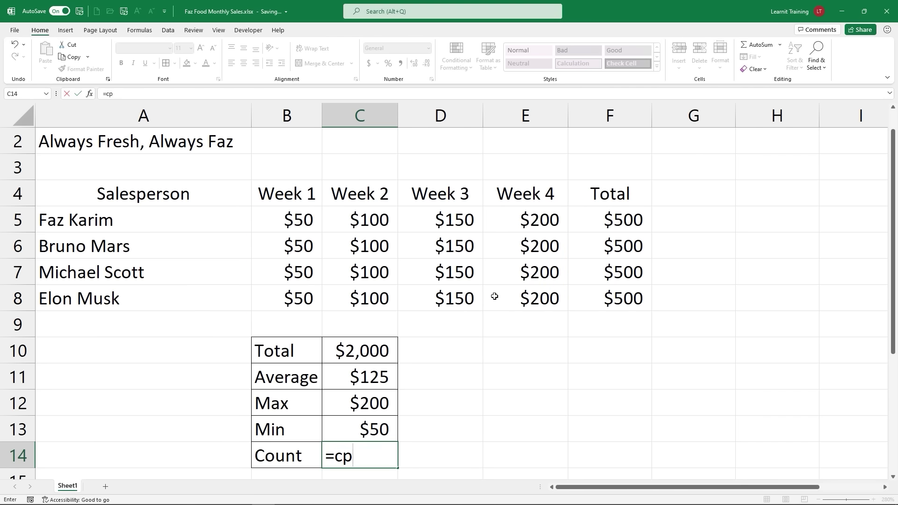
key("BackSpace")
type("ou")
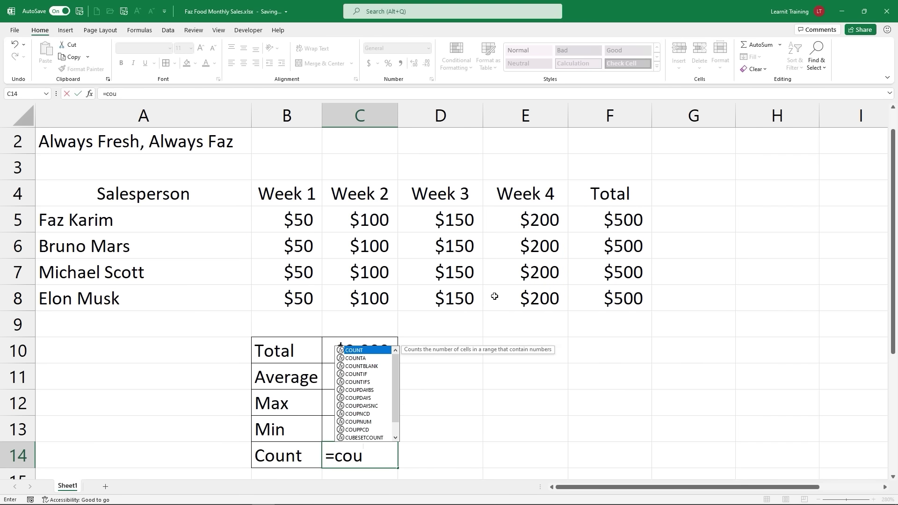
key("Tab")
left_click_drag(310, 218, 490, 305)
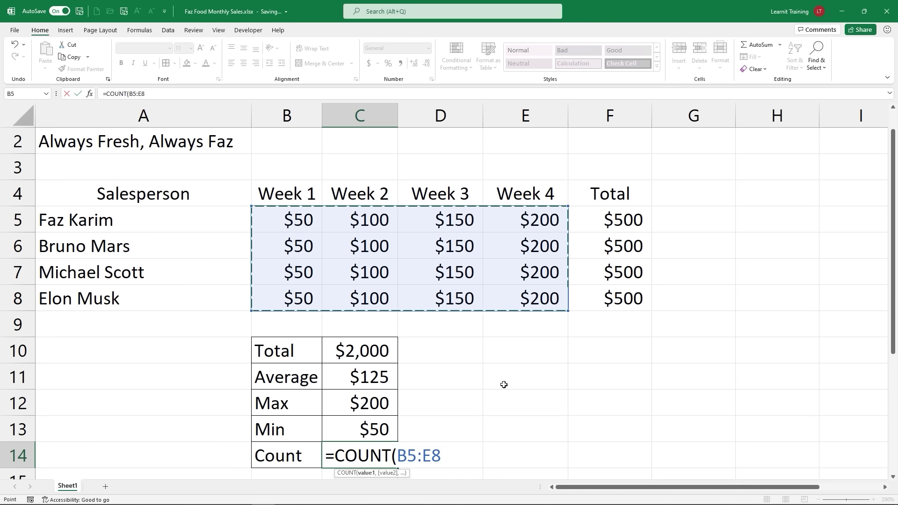
type(")")
key("Return")
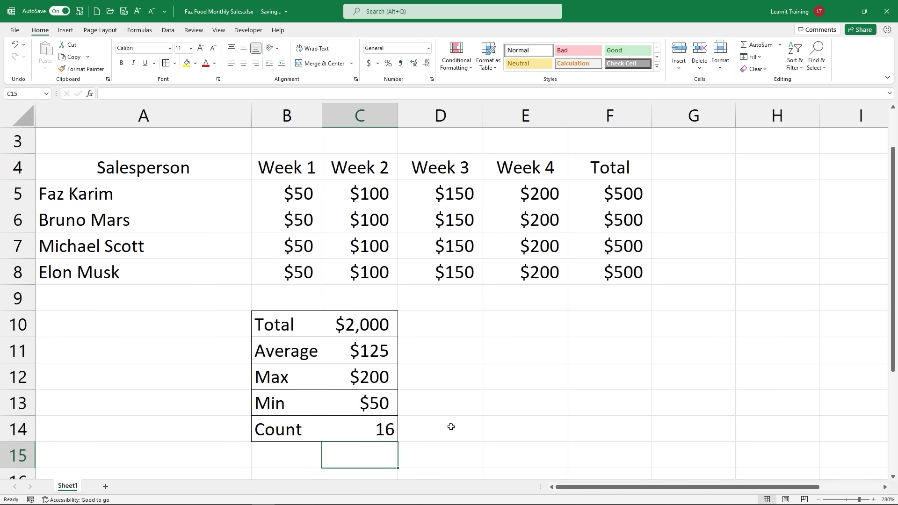
left_click(388, 437)
Step: Check the weekly sales B5:E8 and summary B10:C14 selections, then switch to the Formulas tab
left_click_drag(291, 196, 532, 279)
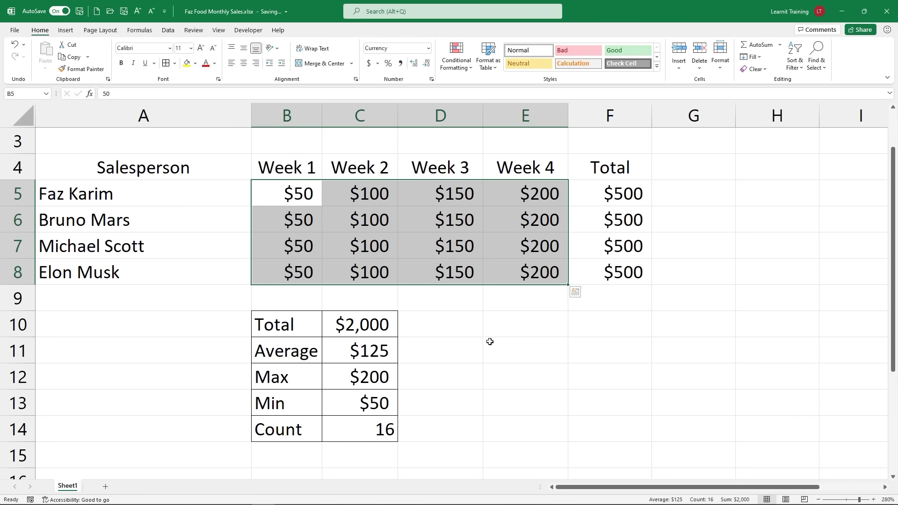
left_click_drag(264, 317, 340, 428)
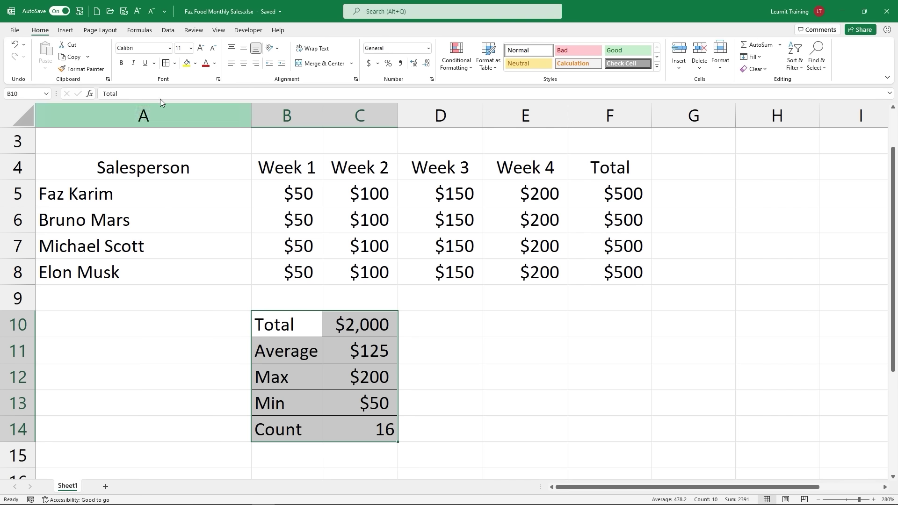
left_click(139, 31)
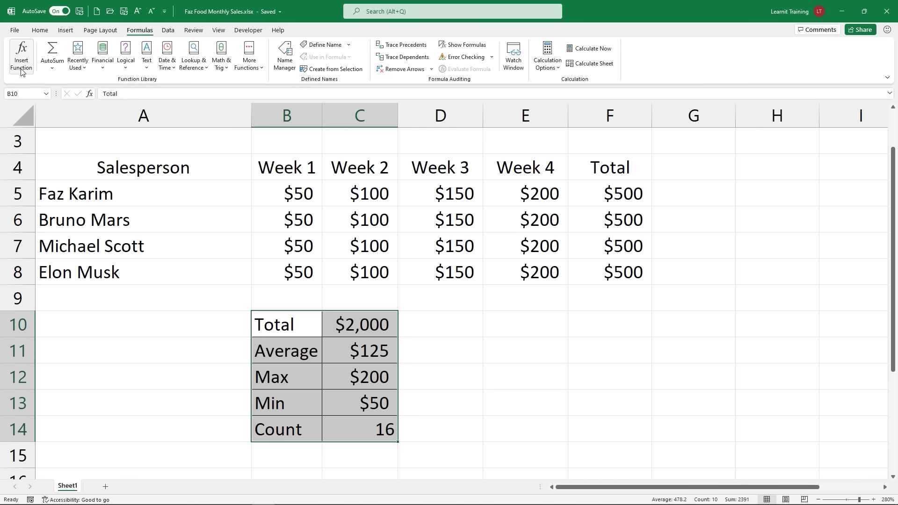
Step: Insert =SUM(B5:E8) into D10 with Insert Function, showing $2,000
left_click(349, 322)
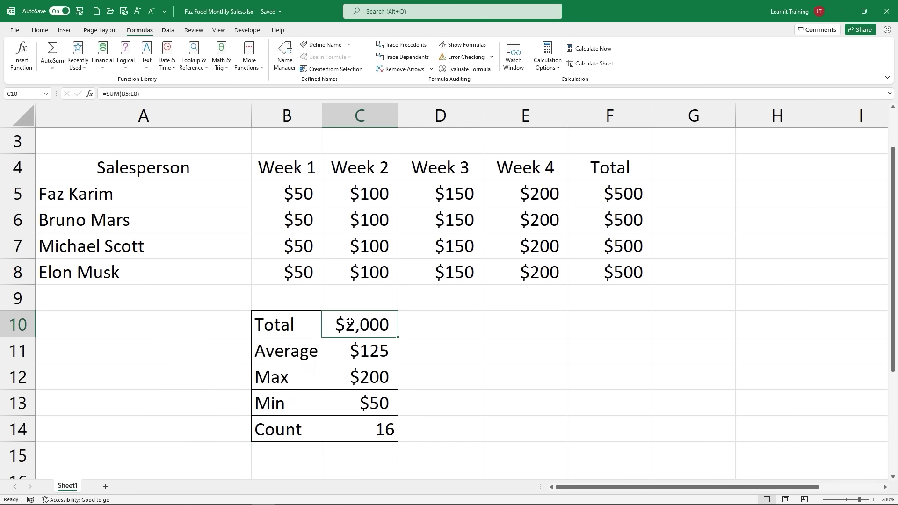
left_click(438, 333)
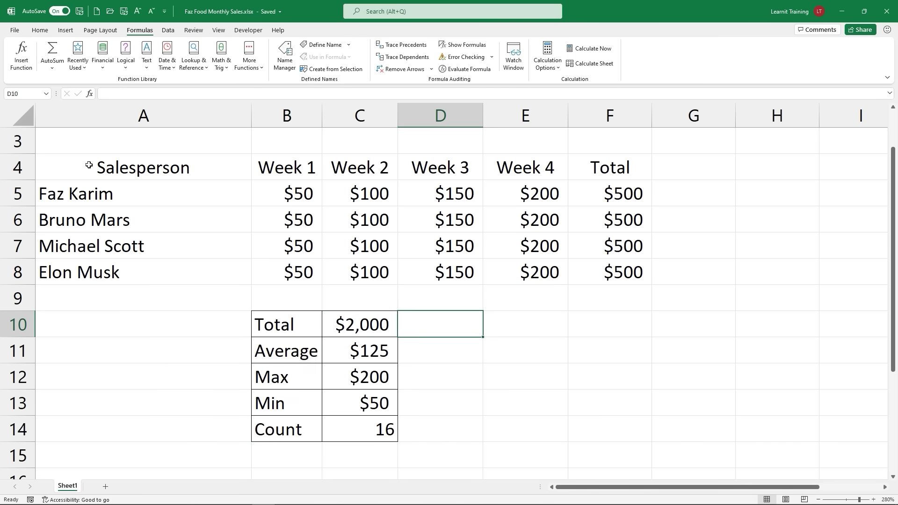
left_click(21, 53)
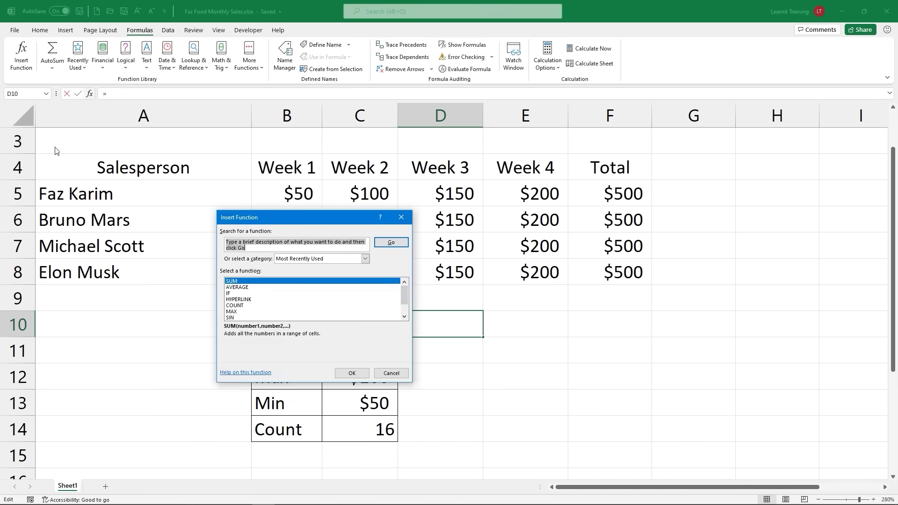
left_click(391, 243)
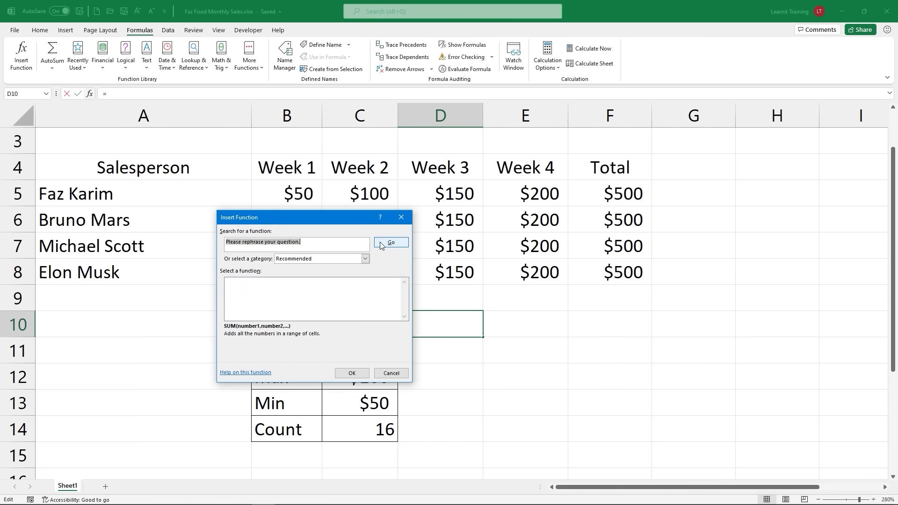
left_click(360, 259)
left_click(299, 264)
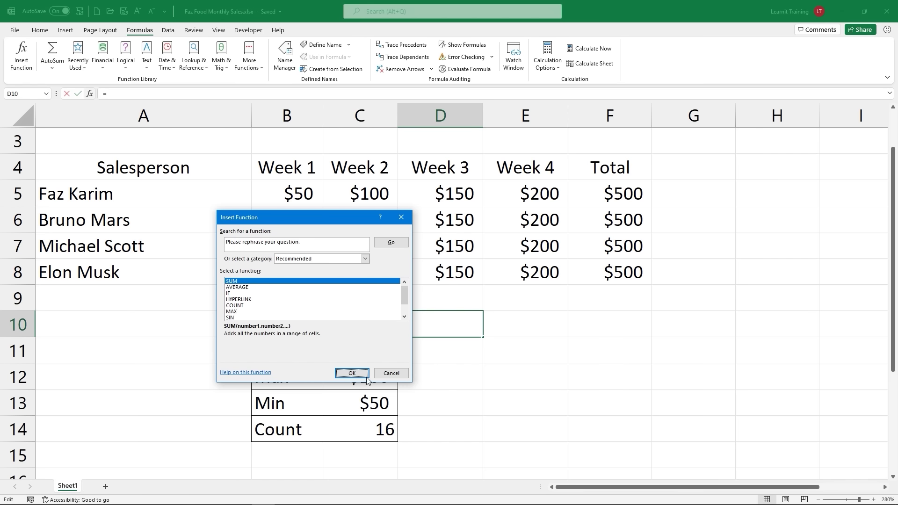
left_click(355, 372)
left_click_drag(310, 224, 681, 295)
left_click_drag(281, 194, 503, 271)
left_click(760, 436)
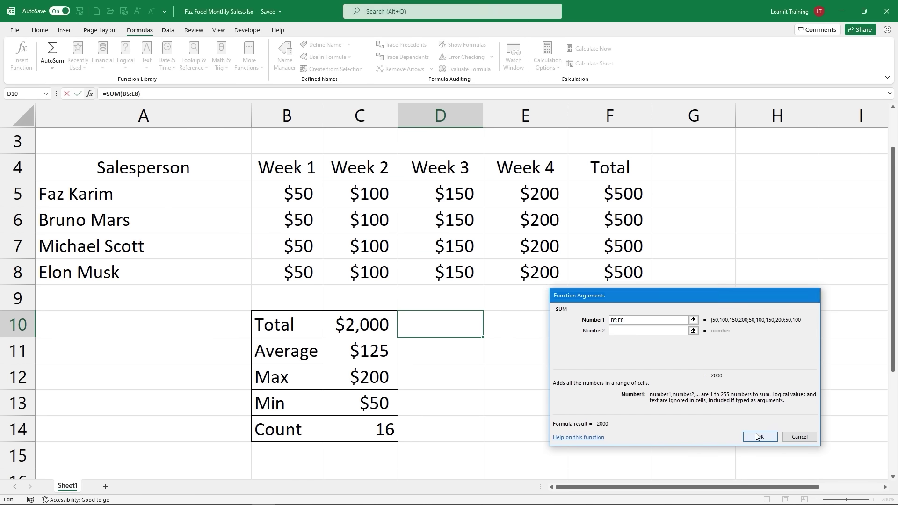
Step: Insert =AVERAGE(B5:E8) into D11 with Insert Function, showing $125
left_click(448, 357)
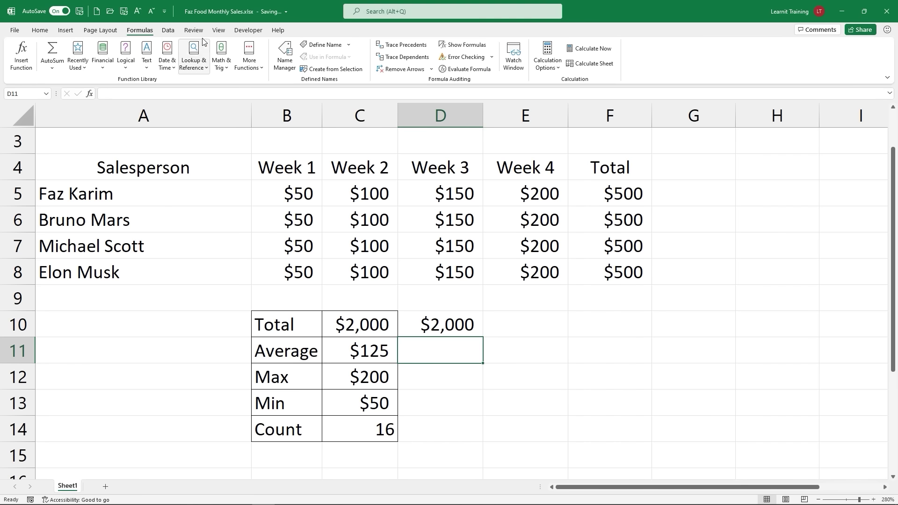
left_click(21, 75)
left_click(615, 358)
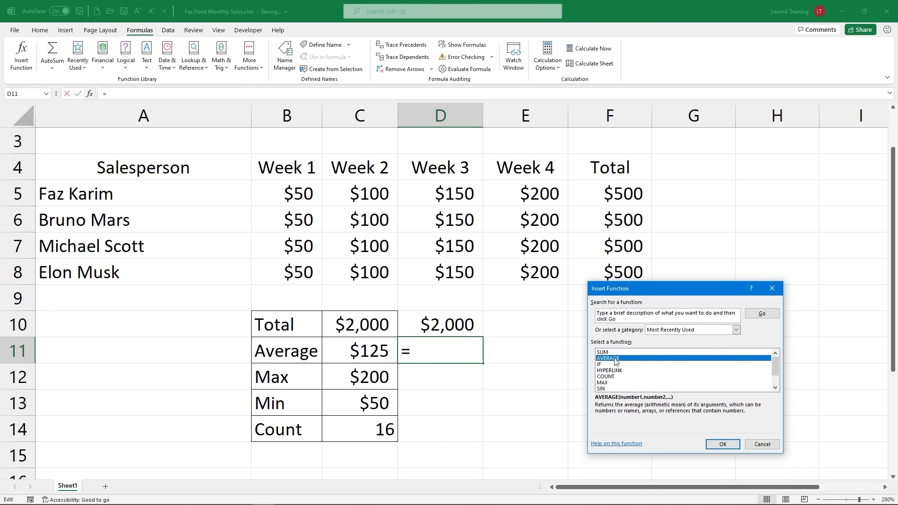
left_click(720, 444)
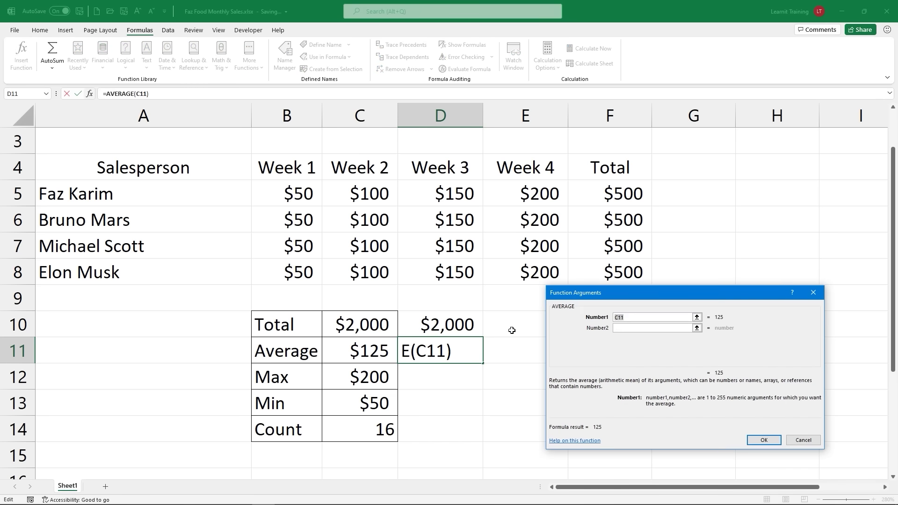
left_click_drag(297, 194, 513, 269)
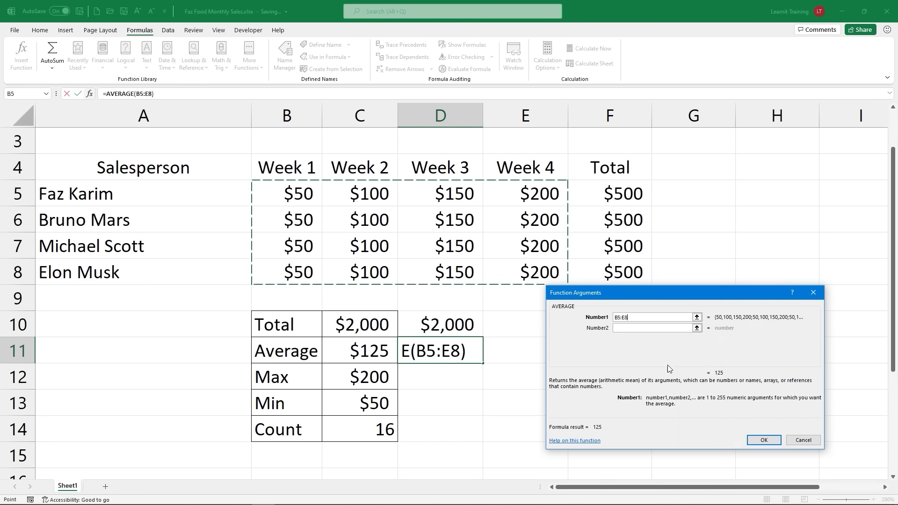
left_click(759, 440)
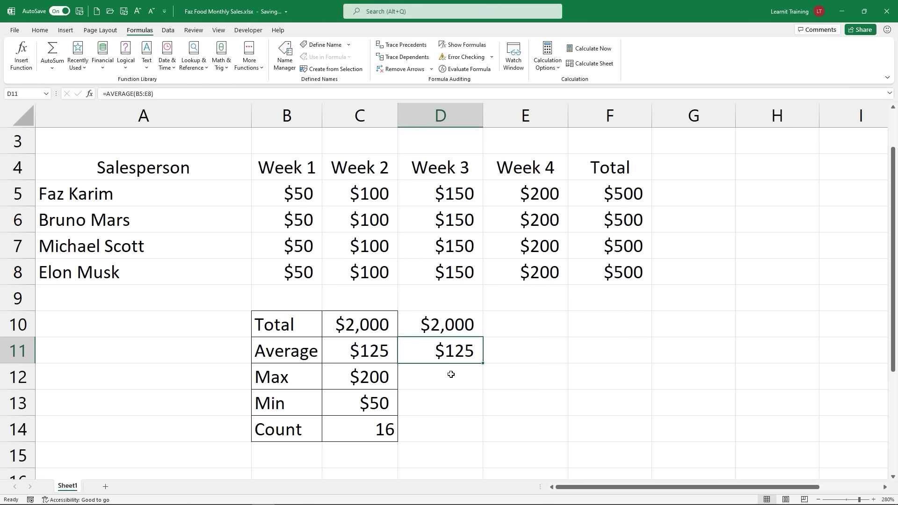
left_click(451, 374)
Step: Insert =MAX(B5:E8) into D12 with Insert Function, showing $200
type("=")
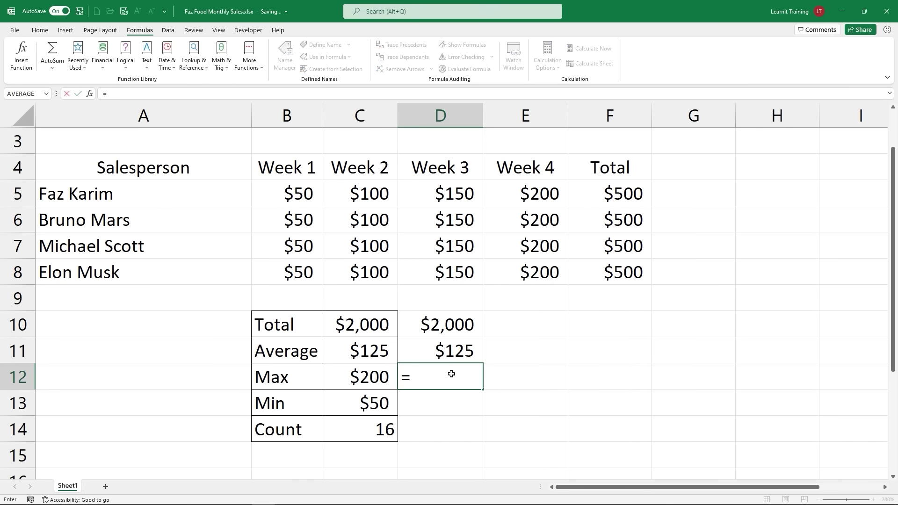
key("BackSpace")
left_click(28, 53)
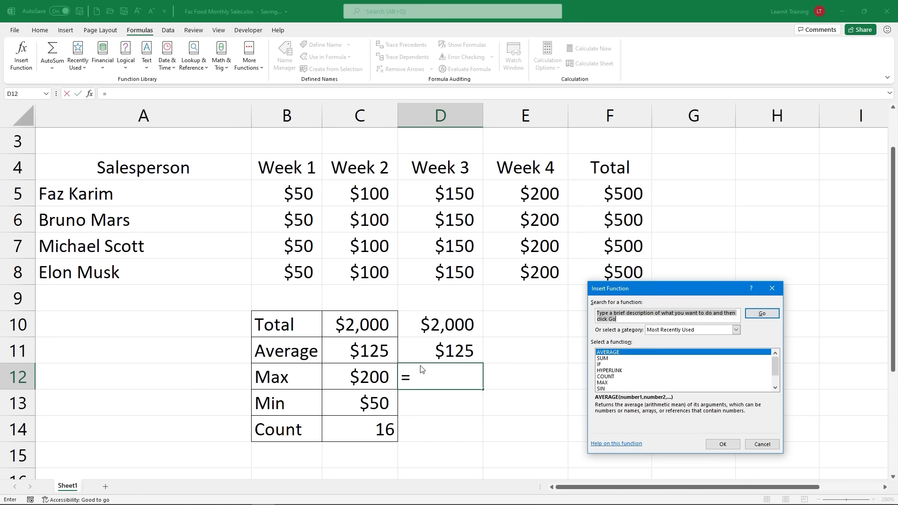
left_click(605, 383)
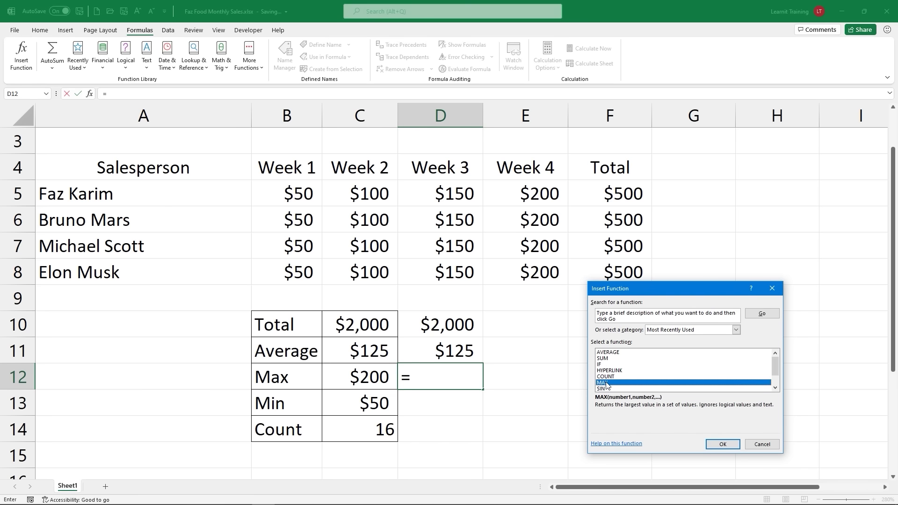
left_click(733, 444)
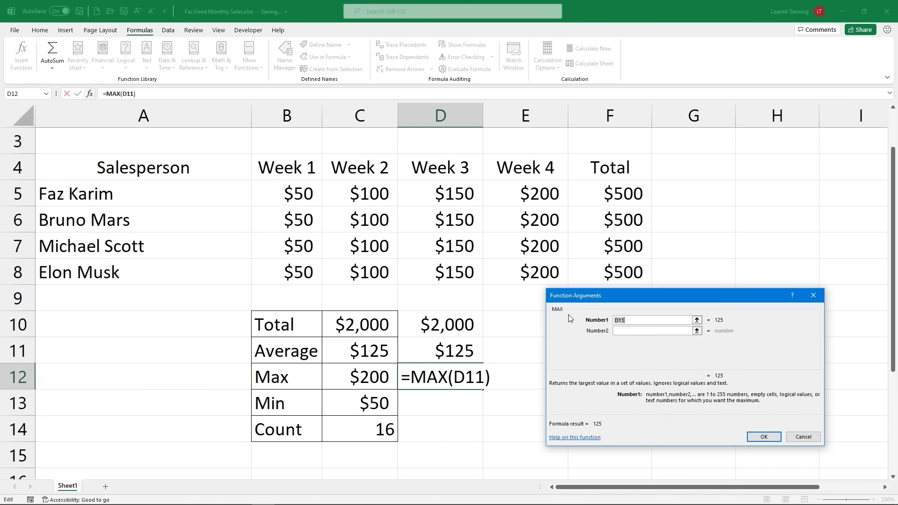
left_click_drag(281, 185, 503, 272)
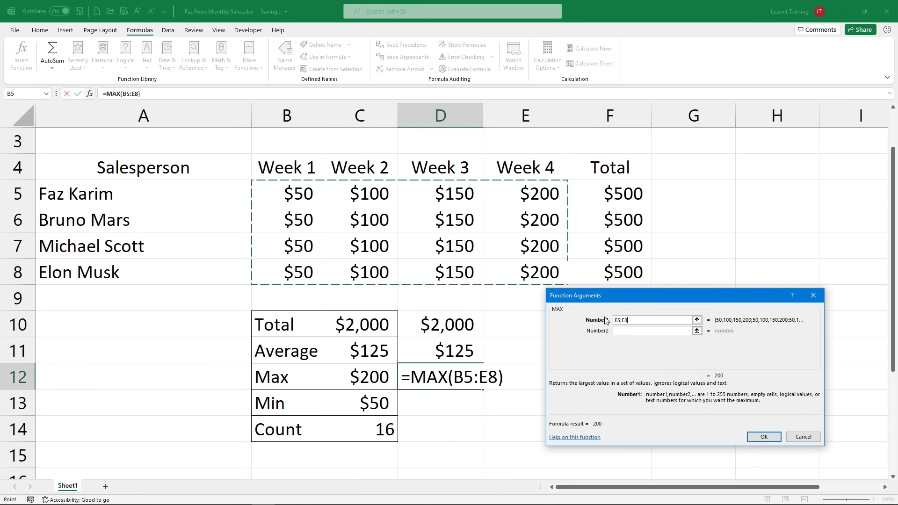
left_click(773, 439)
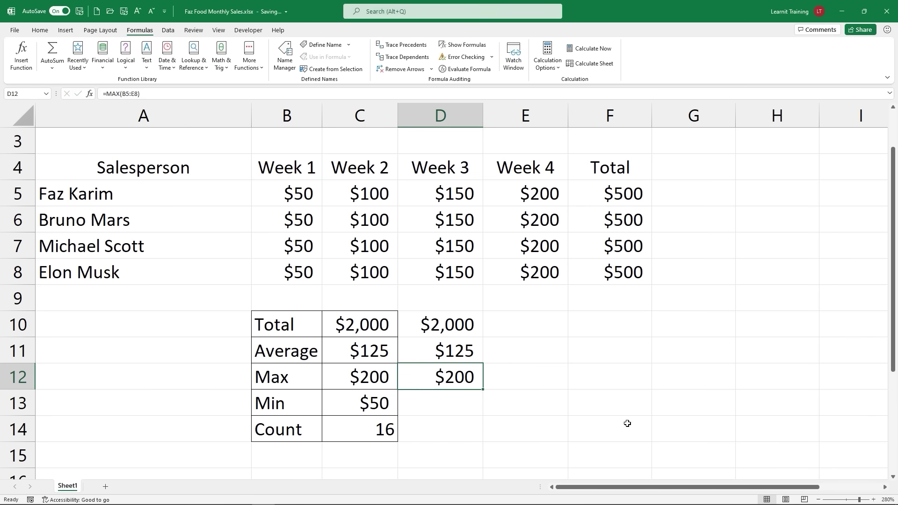
Step: Insert =MIN(B5:E8) into D13 with Insert Function, showing $50
left_click(473, 400)
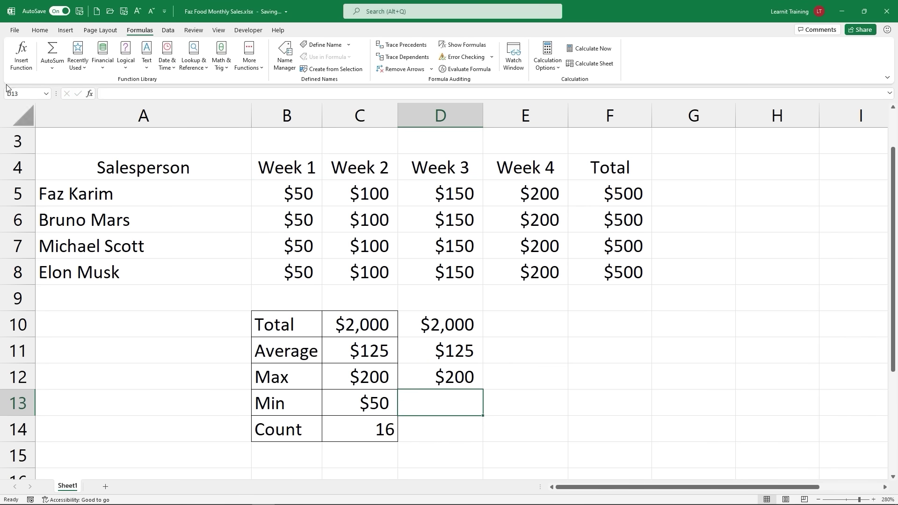
left_click(21, 54)
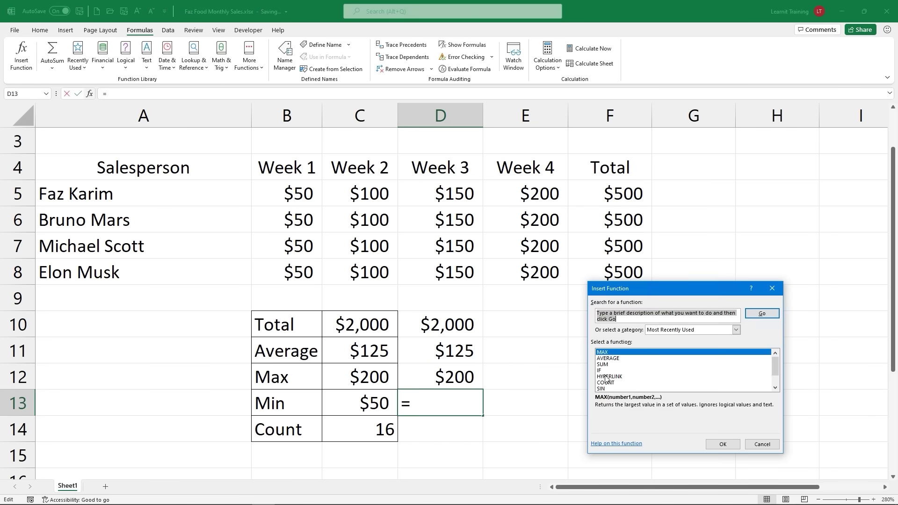
type("mi")
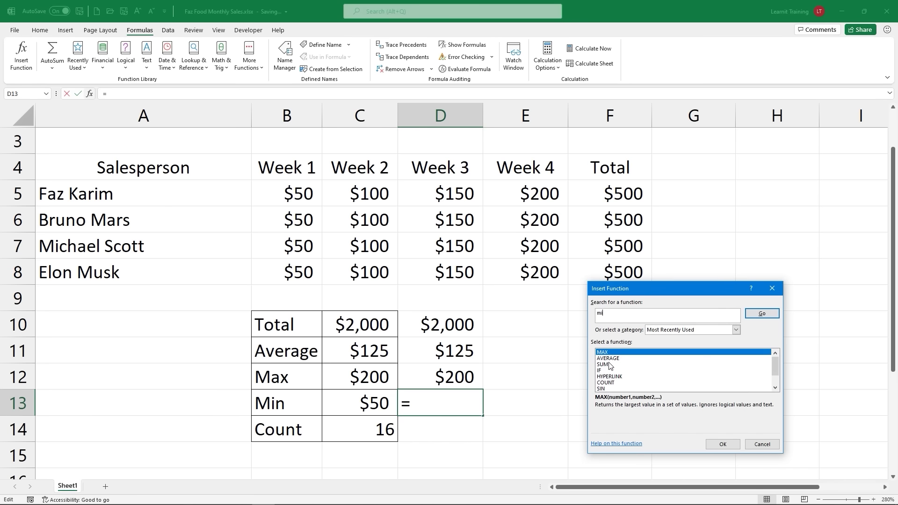
type("n")
left_click(766, 314)
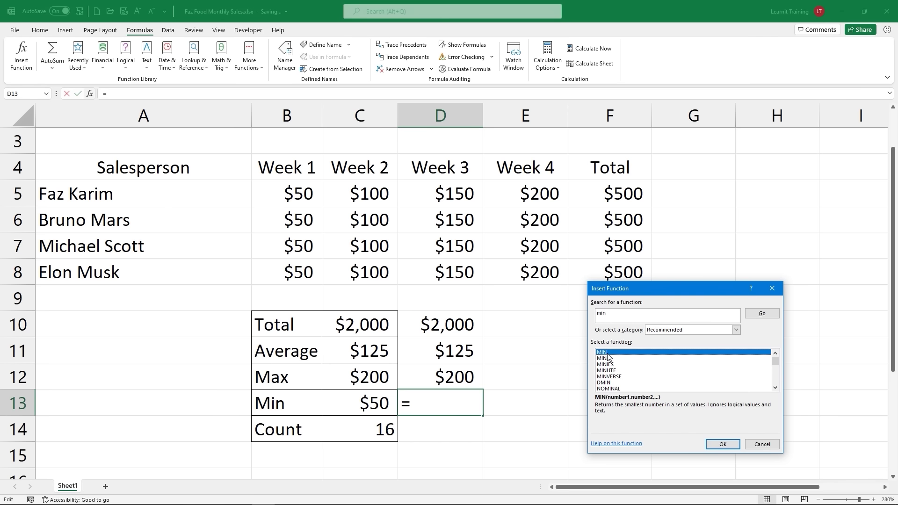
left_click(727, 444)
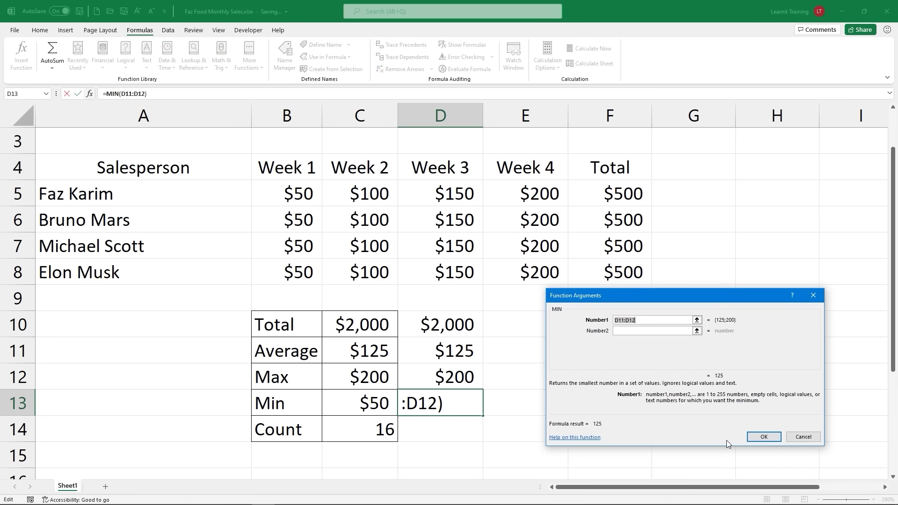
left_click_drag(299, 193, 567, 276)
left_click(771, 435)
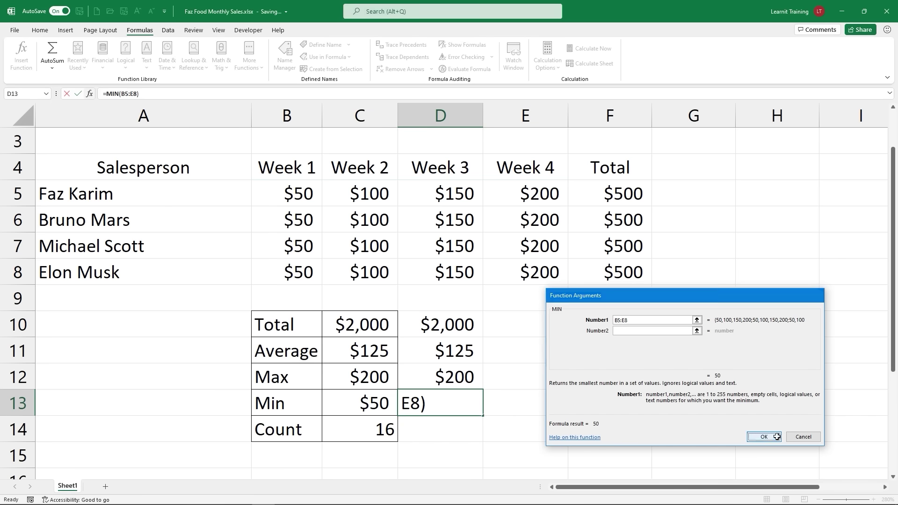
Step: Insert =COUNT(B5:E8) into D14 with Insert Function, showing 16
left_click(453, 427)
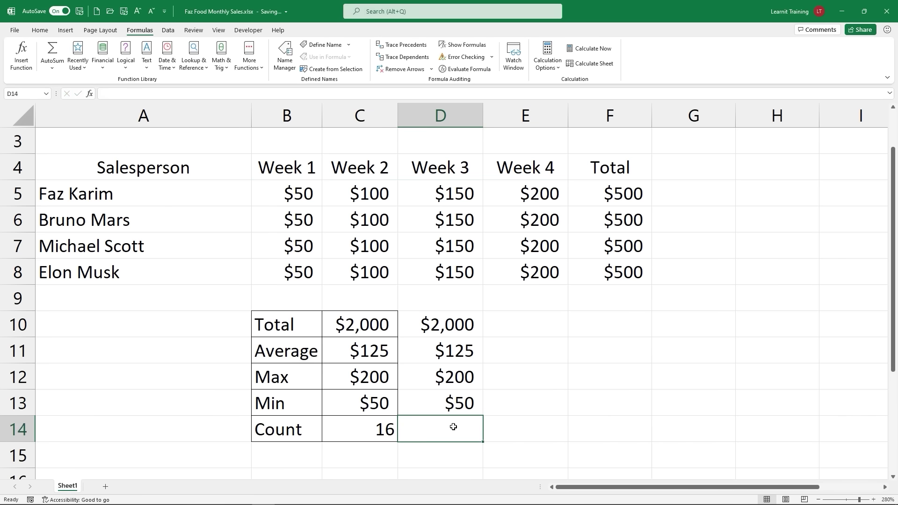
left_click(21, 53)
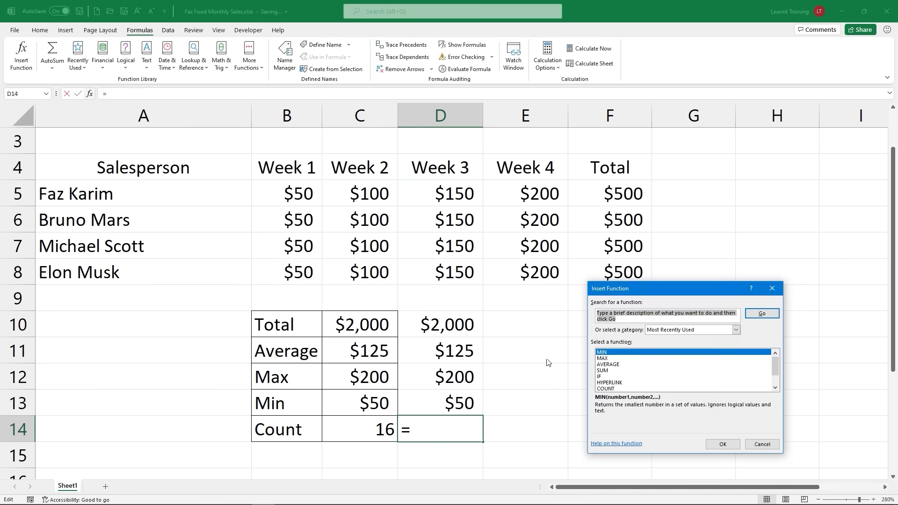
type("cou")
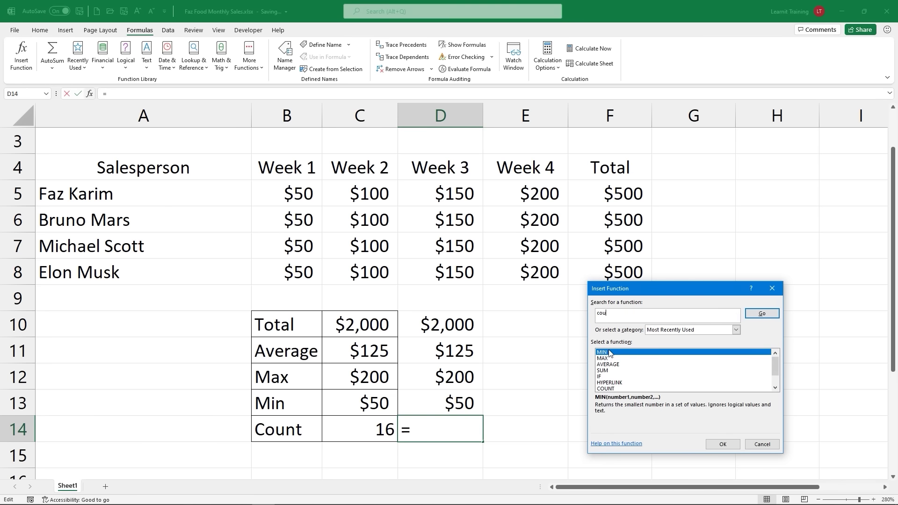
left_click(612, 389)
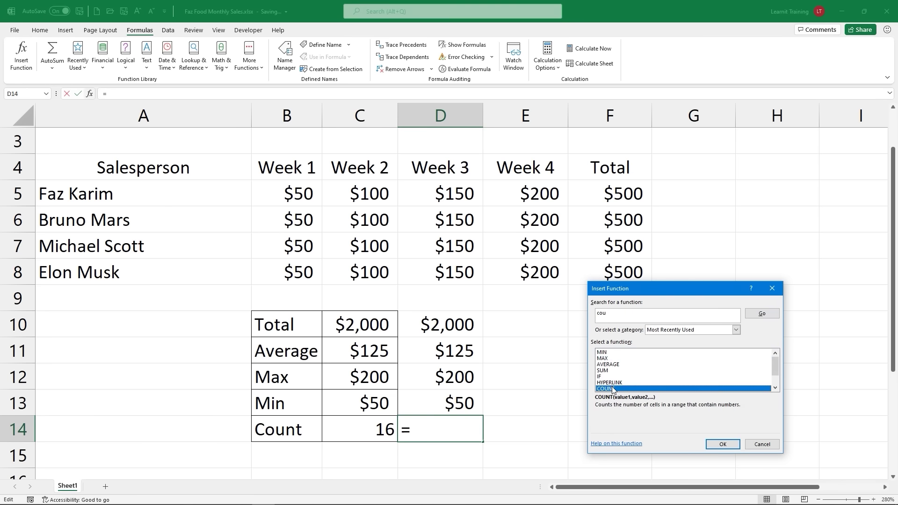
left_click(710, 443)
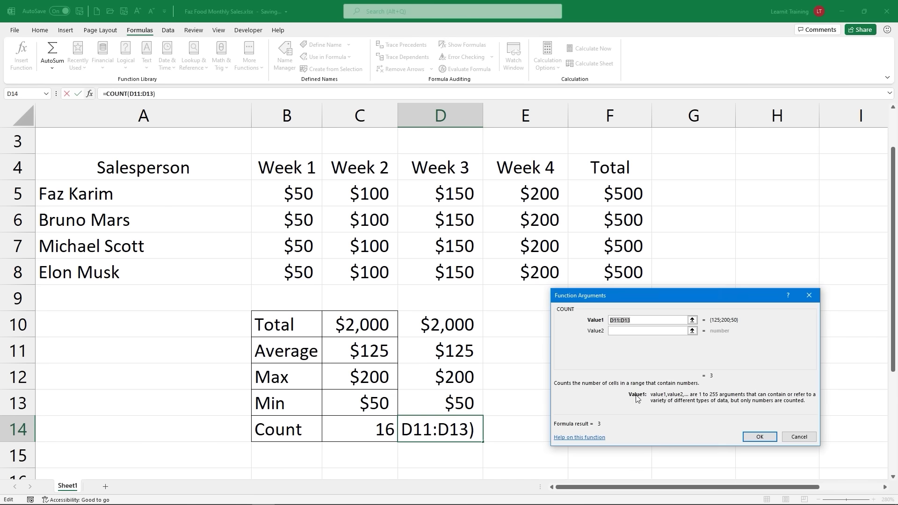
left_click_drag(280, 201, 491, 281)
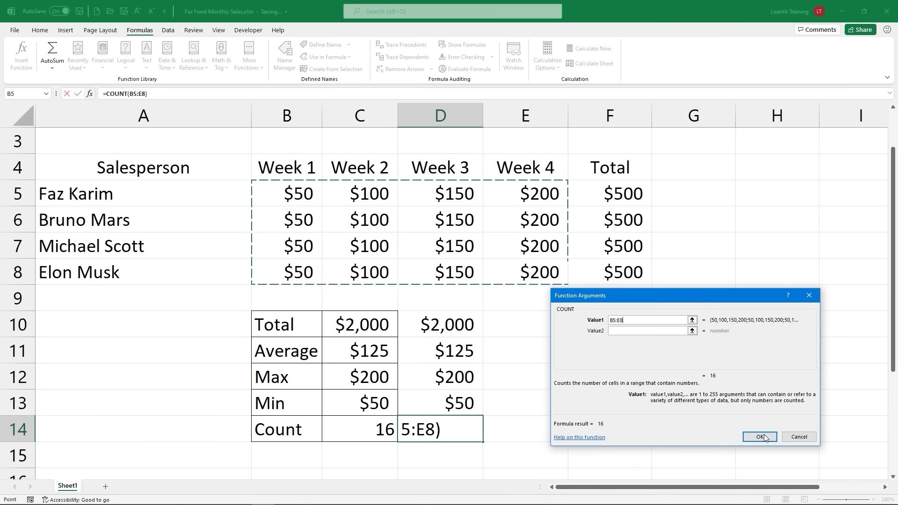
left_click(746, 436)
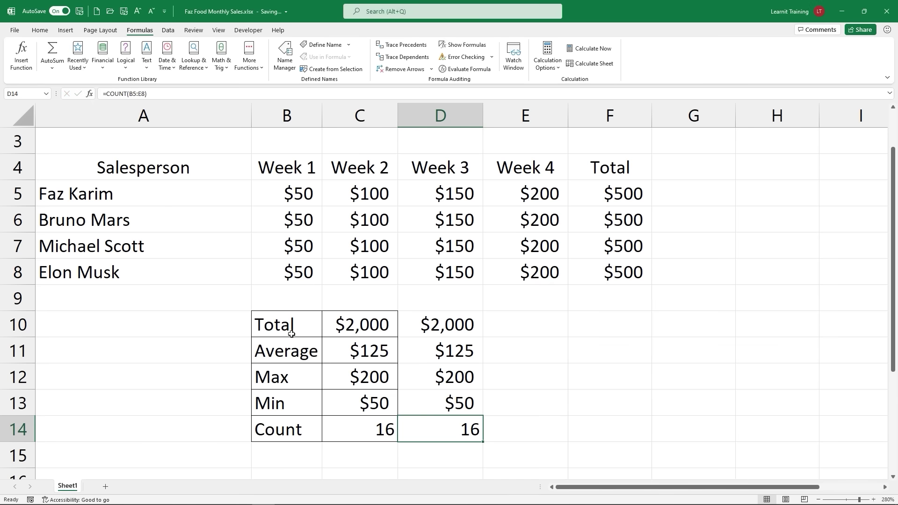
Step: Apply All Borders to the summary block B10:D14
left_click_drag(290, 333, 486, 444)
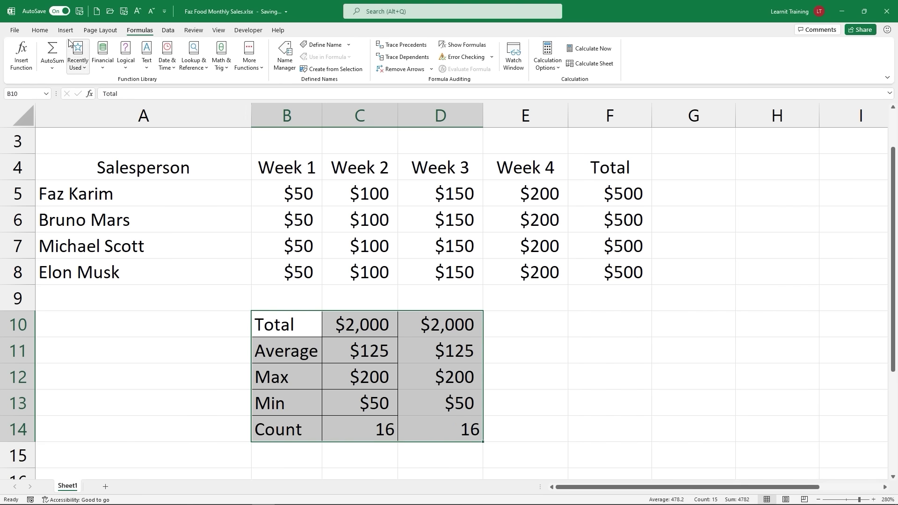
left_click(40, 29)
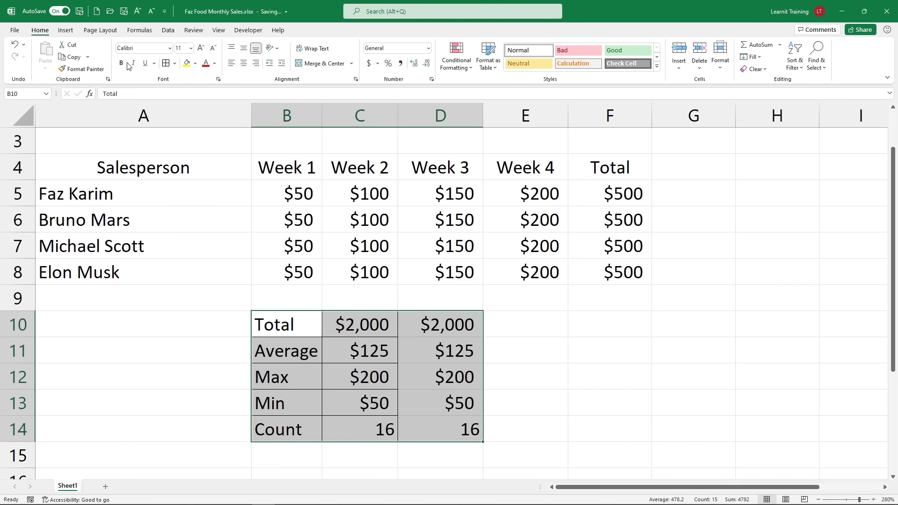
left_click(166, 63)
left_click(461, 397)
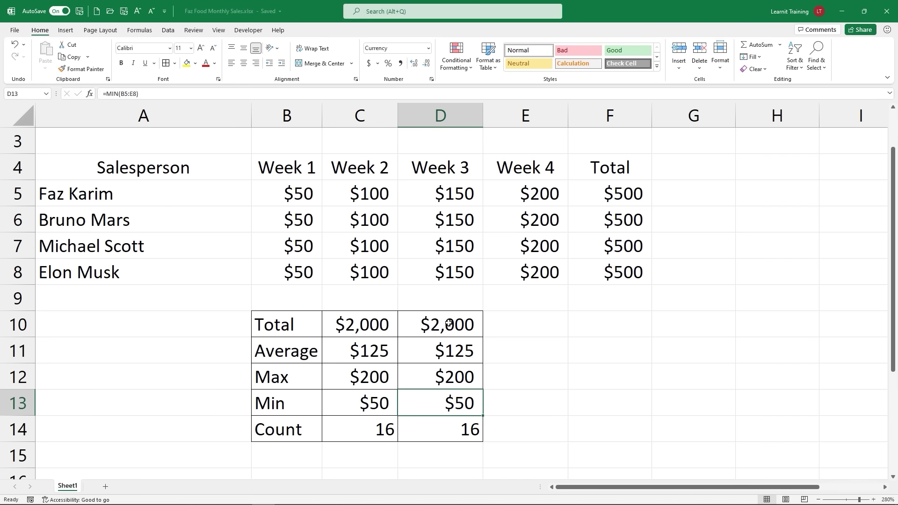
left_click_drag(267, 316, 446, 428)
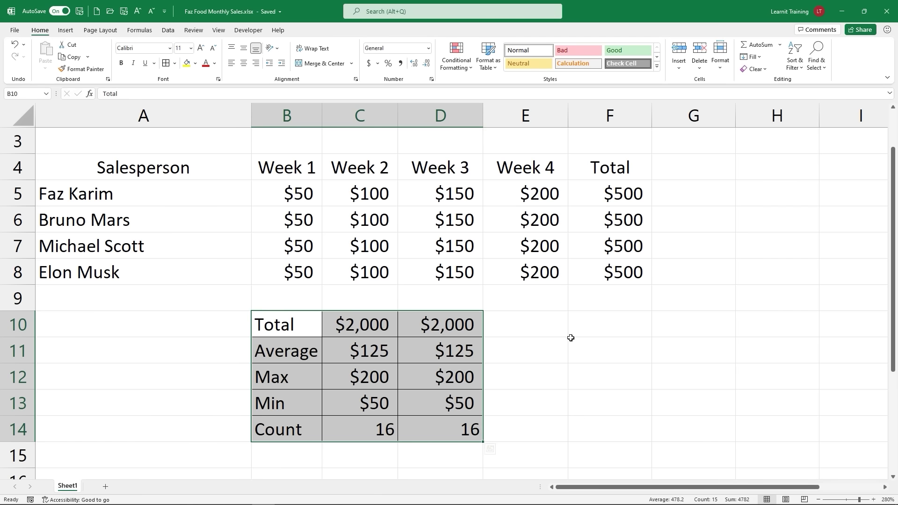
Step: Type the label 'Date:' into cell E1
scroll(571, 337, "up", 1)
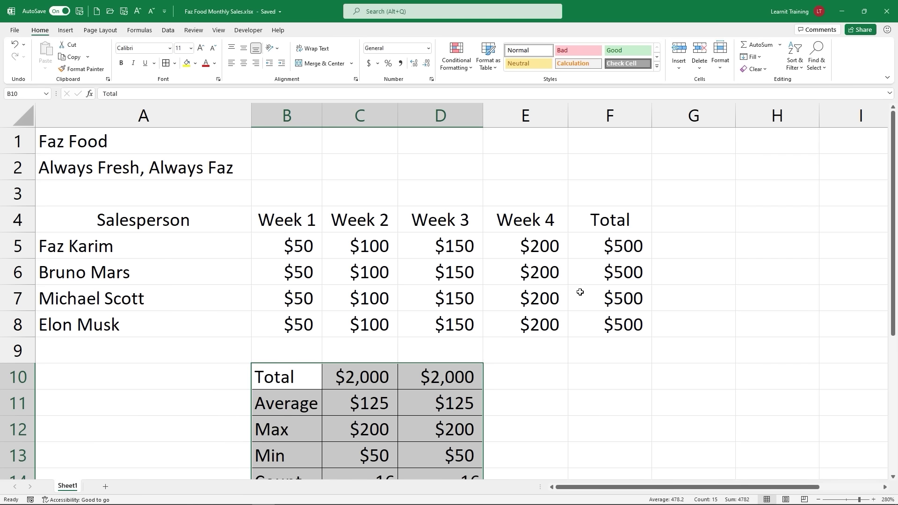
left_click(521, 147)
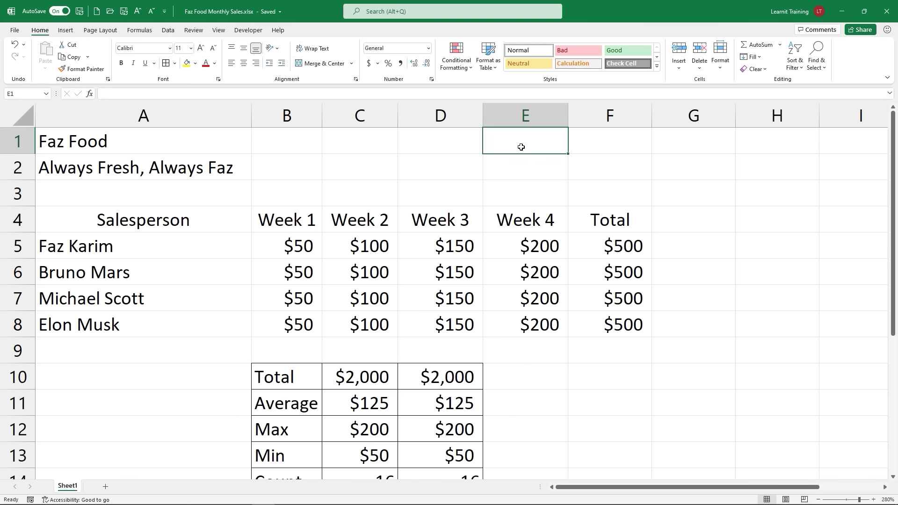
type("Date")
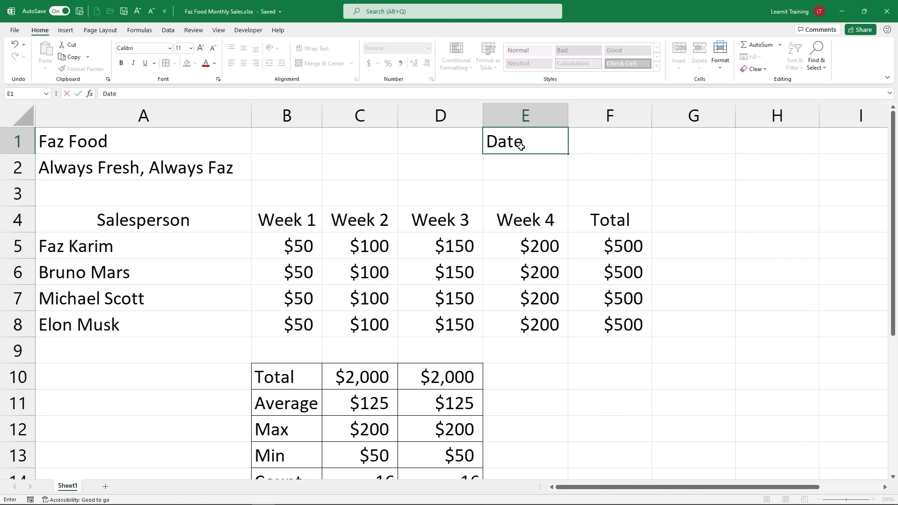
type(":")
key("Tab")
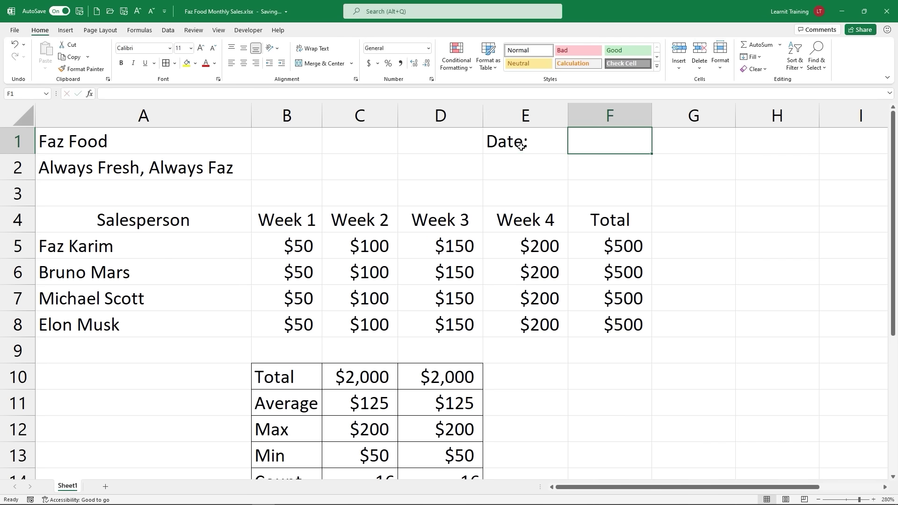
Step: Enter =TODAY() in F1 so it shows the current date
type("=tod")
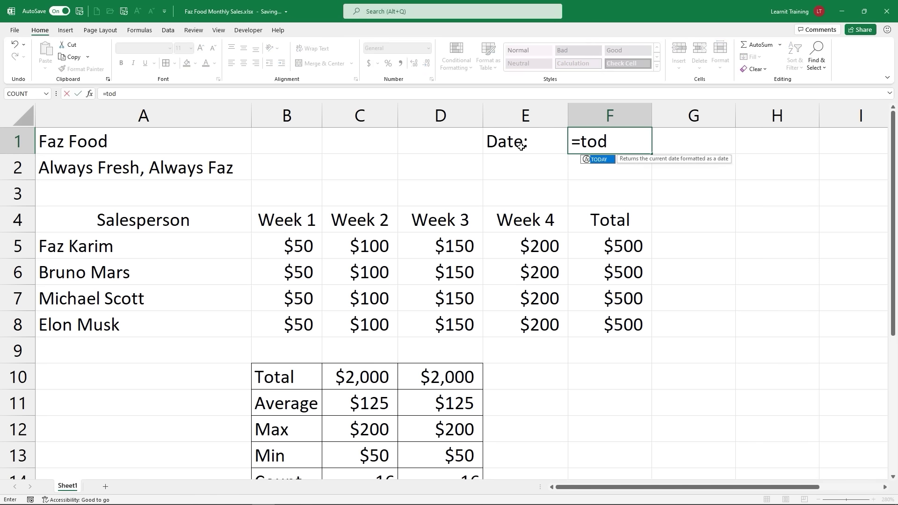
type("ay")
key("Tab")
type(")")
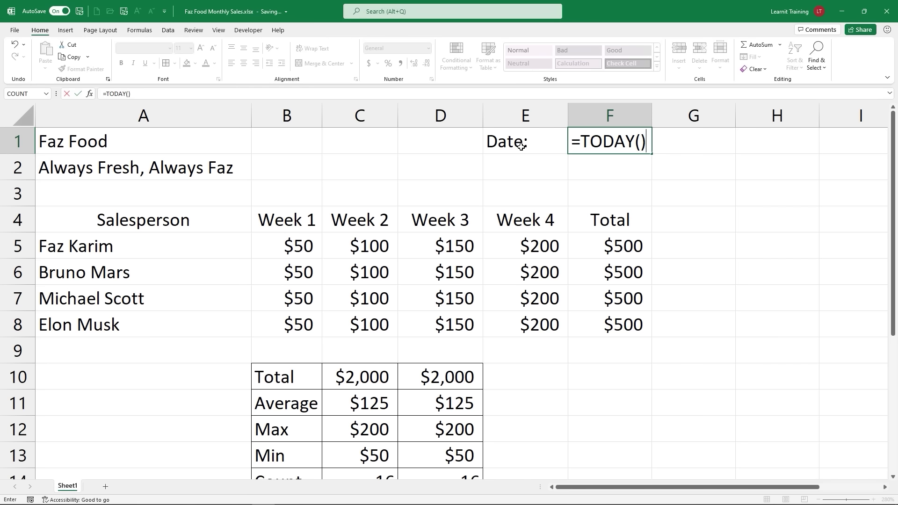
key("Return")
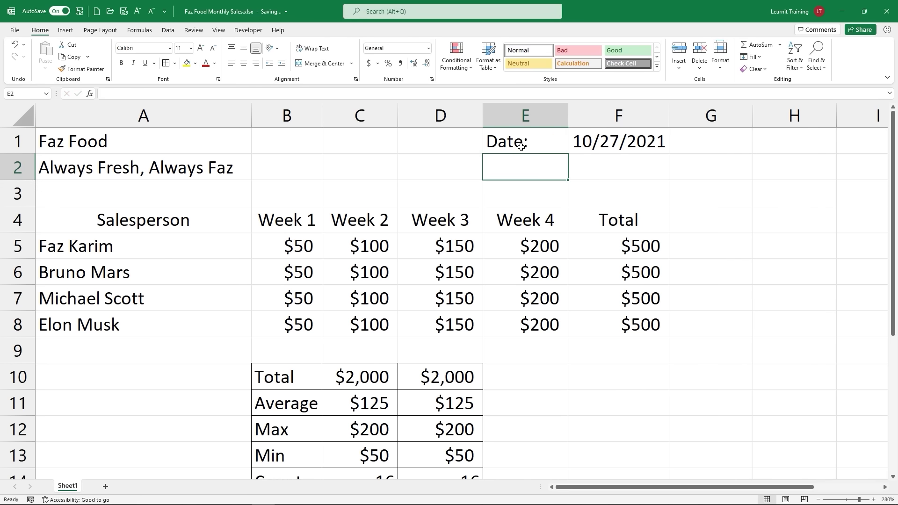
left_click(617, 143)
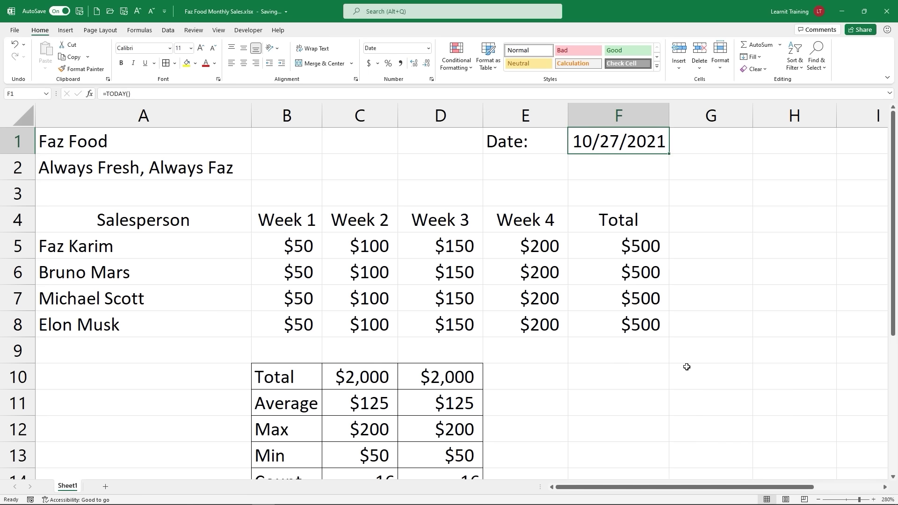
double_click(631, 140)
left_click_drag(581, 140, 640, 141)
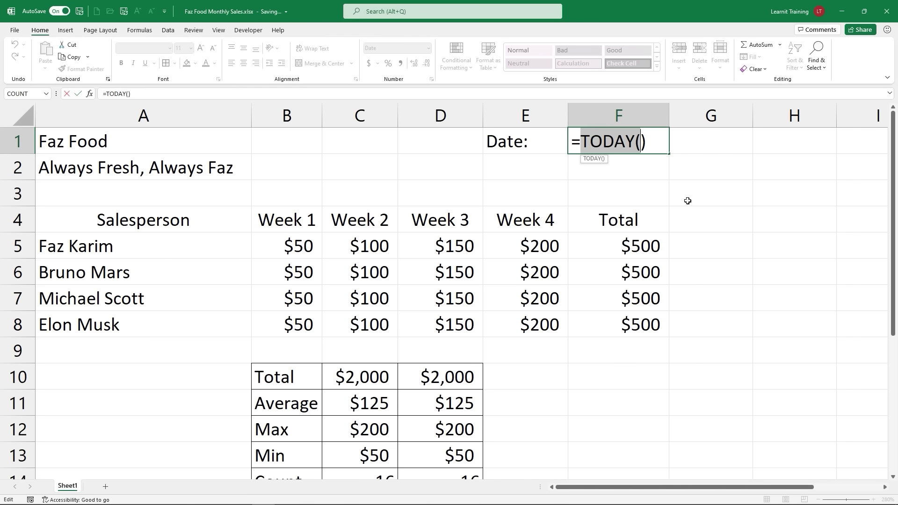
key("Return")
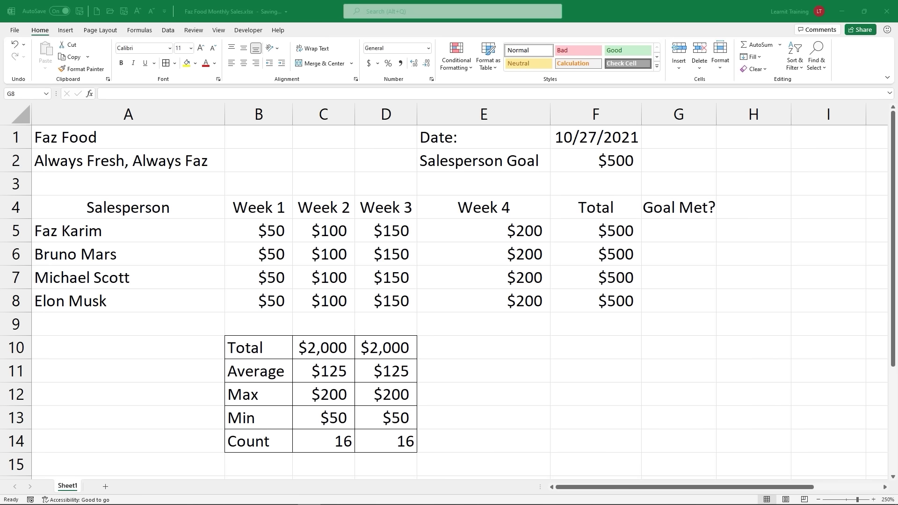
Step: Start G5's formula as =IF(F5>= to test the first salesperson's total
left_click(681, 240)
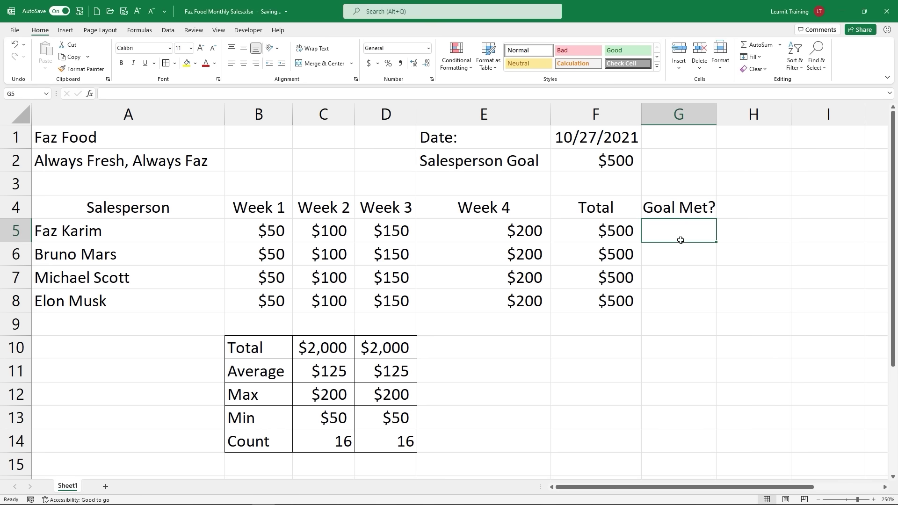
type("=")
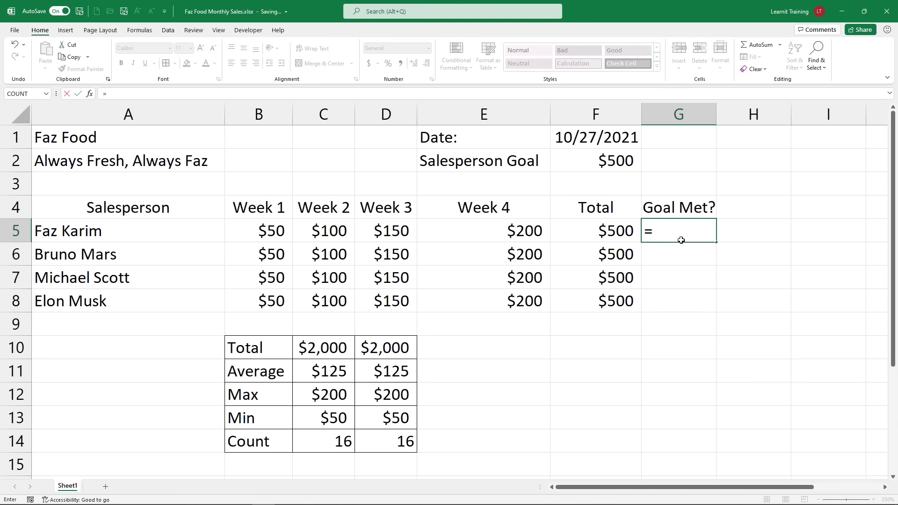
type("i")
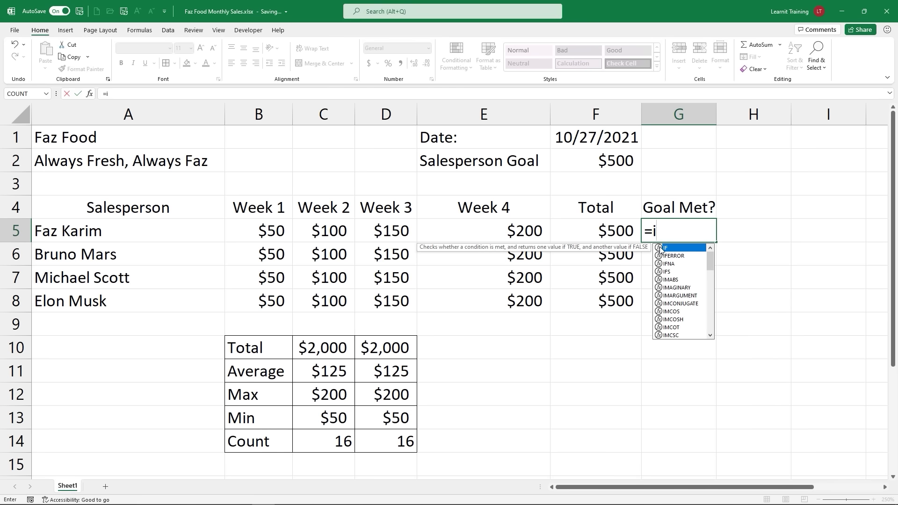
double_click(661, 248)
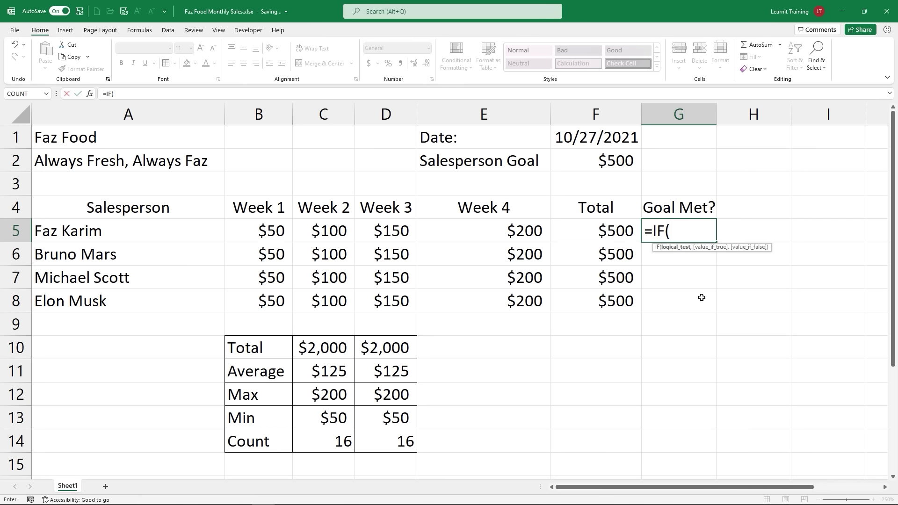
left_click(622, 239)
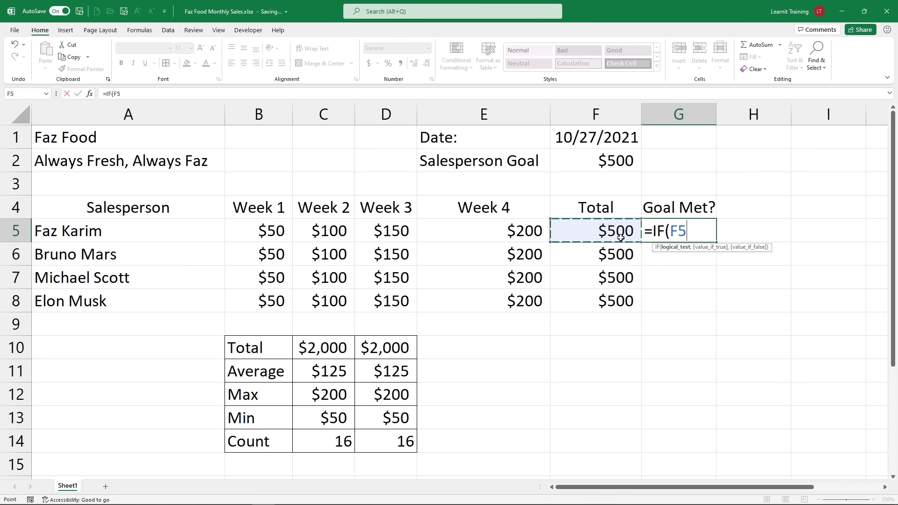
type(">=")
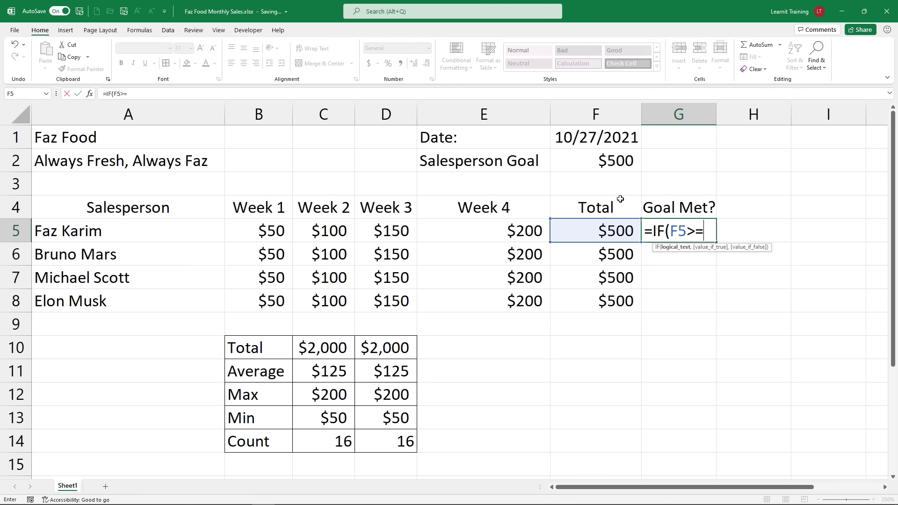
Step: Finish G5 as =IF(F5>=F2,"P","F") to test the total against the $500 goal in F2
left_click(610, 169)
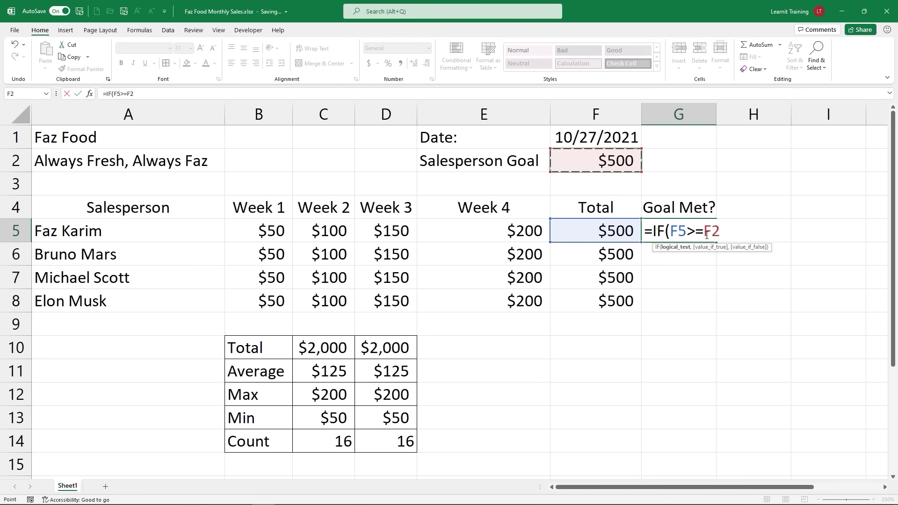
type(",")
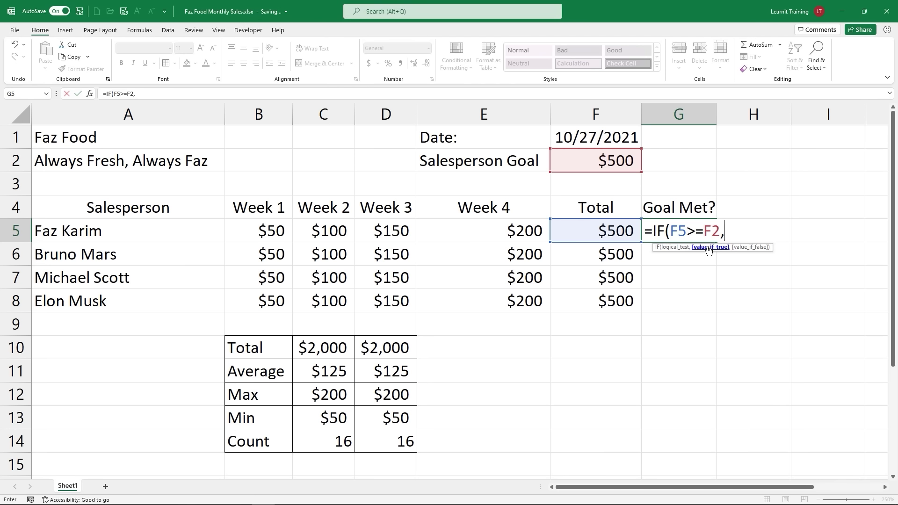
type("\"P\",")
type("\"F")
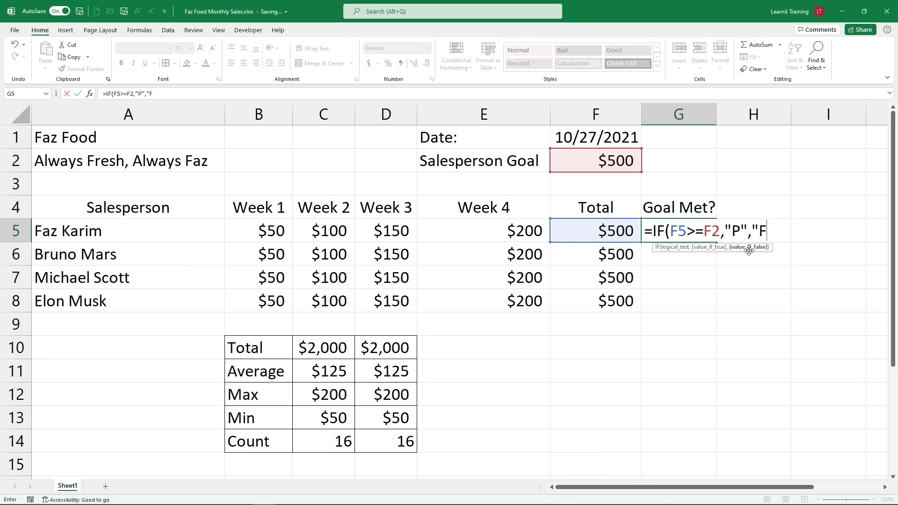
type("\")")
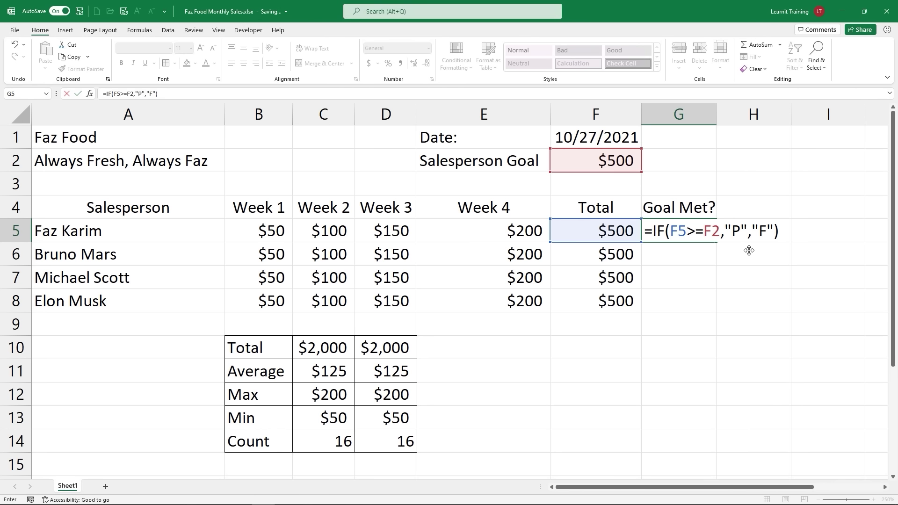
left_click_drag(561, 226, 571, 225)
left_click_drag(586, 162, 581, 174)
left_click_drag(737, 220, 737, 199)
left_click_drag(765, 239, 776, 262)
mouse_move(751, 223)
left_mouse_down()
mouse_move(761, 230)
mouse_move(750, 237)
left_mouse_up()
left_click_drag(616, 265, 621, 265)
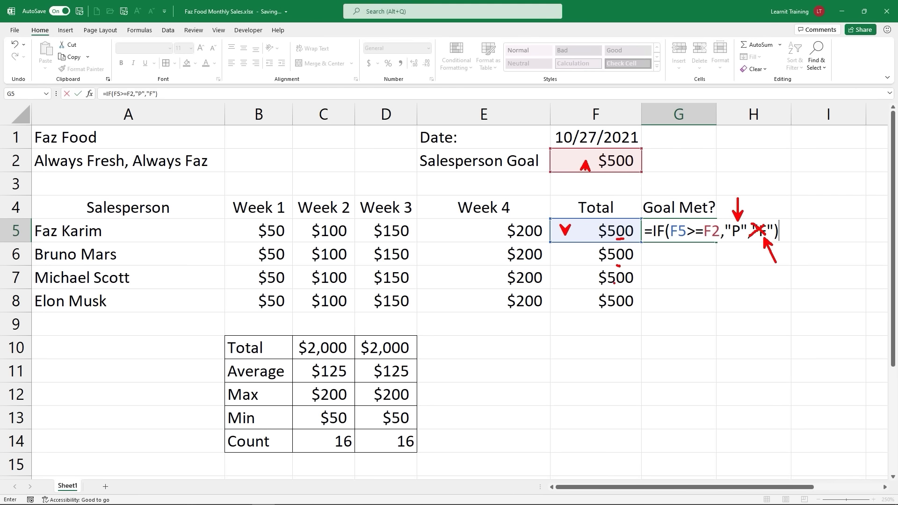
left_click_drag(614, 316, 625, 316)
key("Escape")
Step: Confirm the =IF(F5>=F2,"P","F") formula in G5 and reselect G5
key("Return")
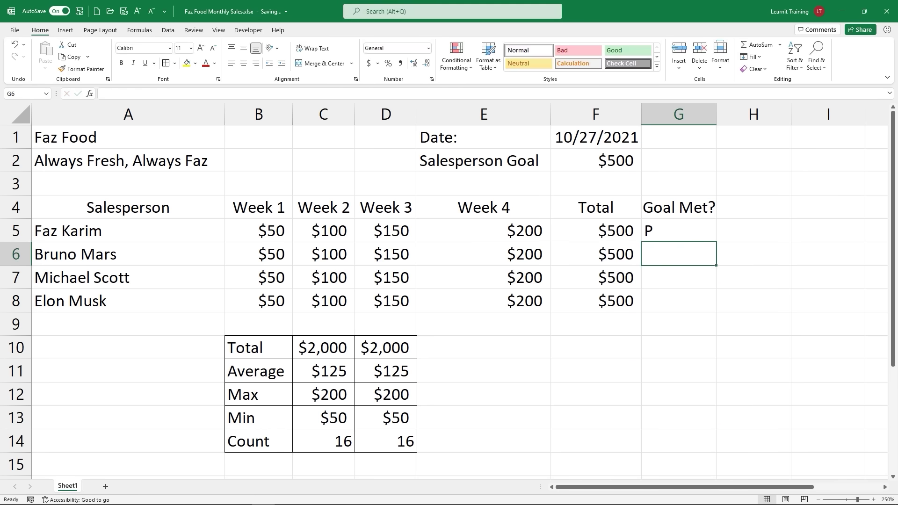
left_click(699, 236)
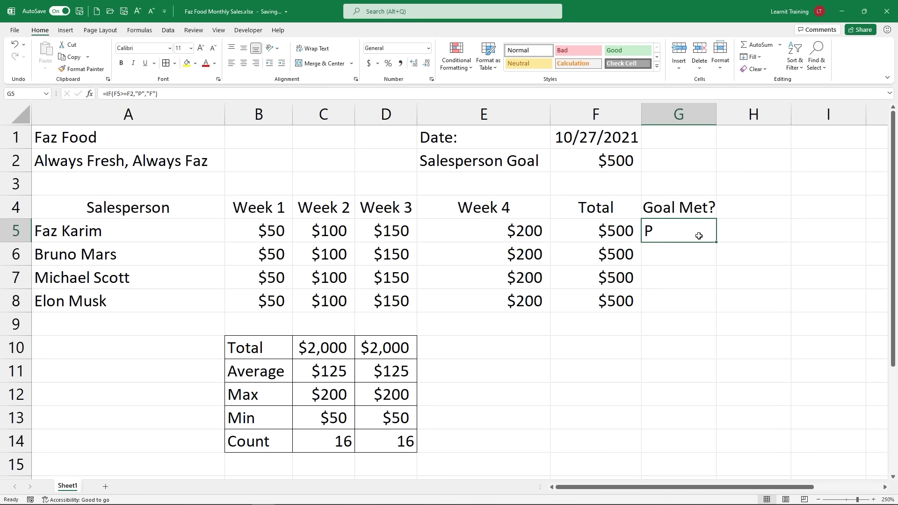
key("ctrl+2")
left_click_drag(721, 243, 738, 259)
key("Escape")
Step: Fill the Goal Met? formula down to G8, undoing an accidental move into column H
left_click_drag(717, 243, 712, 263)
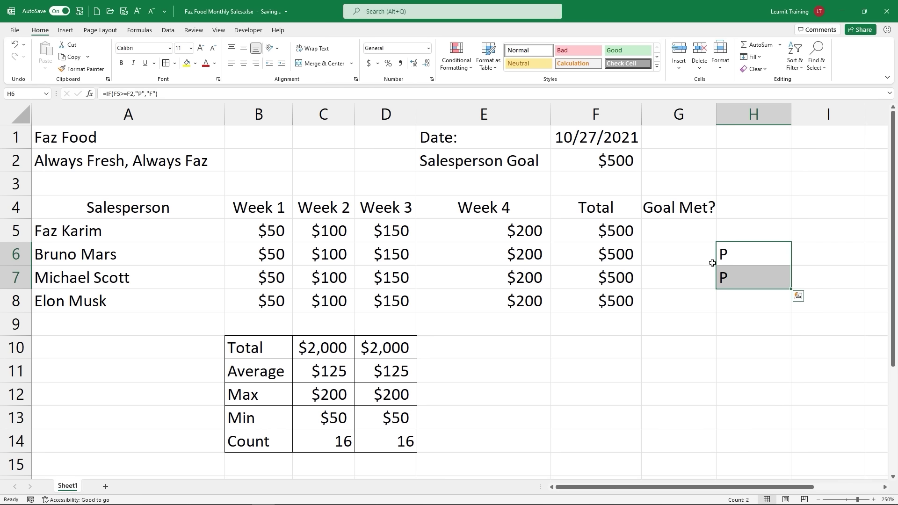
key("ctrl+q")
left_click(712, 262)
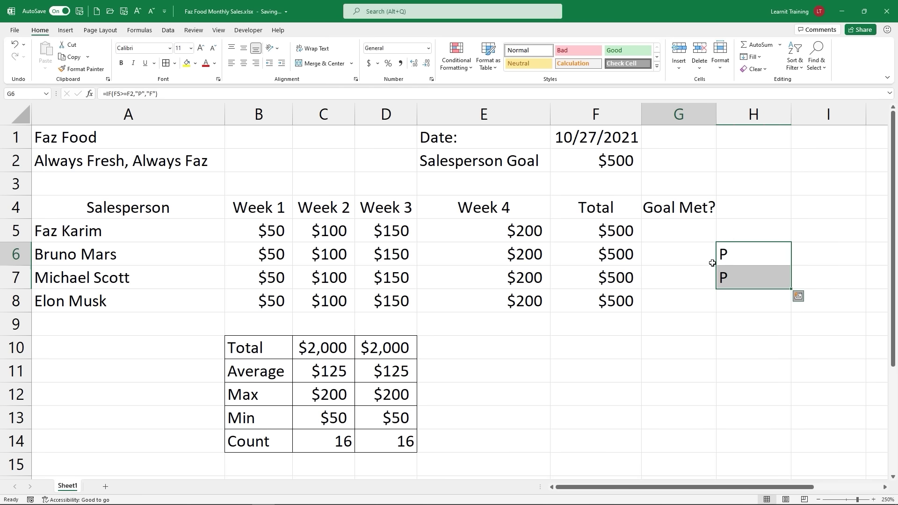
key("ctrl+z")
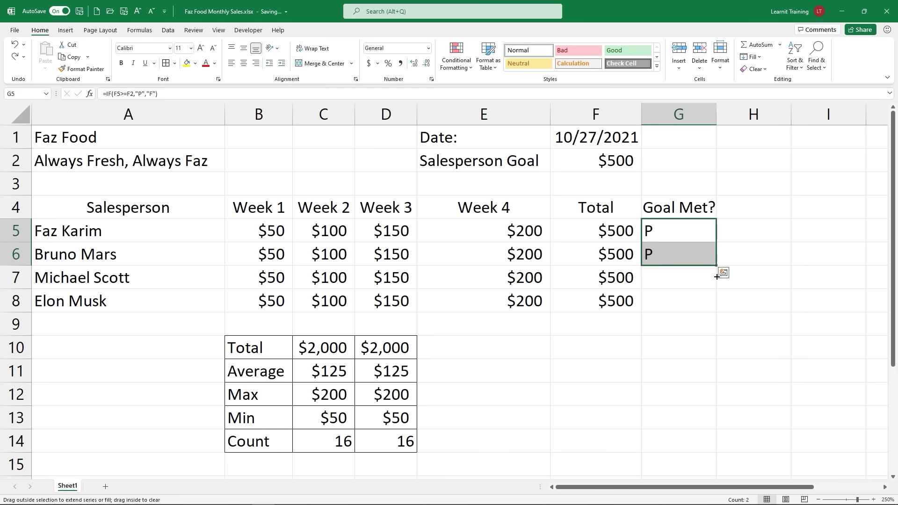
left_click_drag(717, 276, 716, 288)
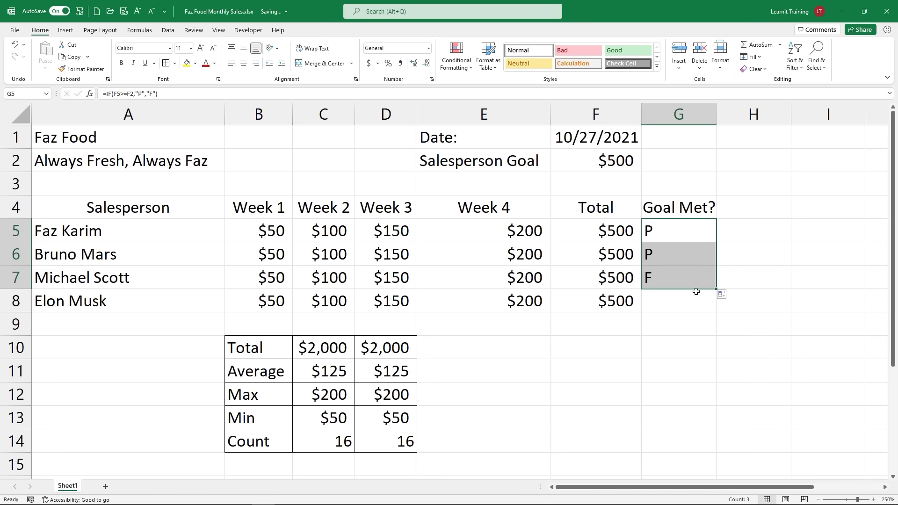
left_click_drag(716, 289, 716, 309)
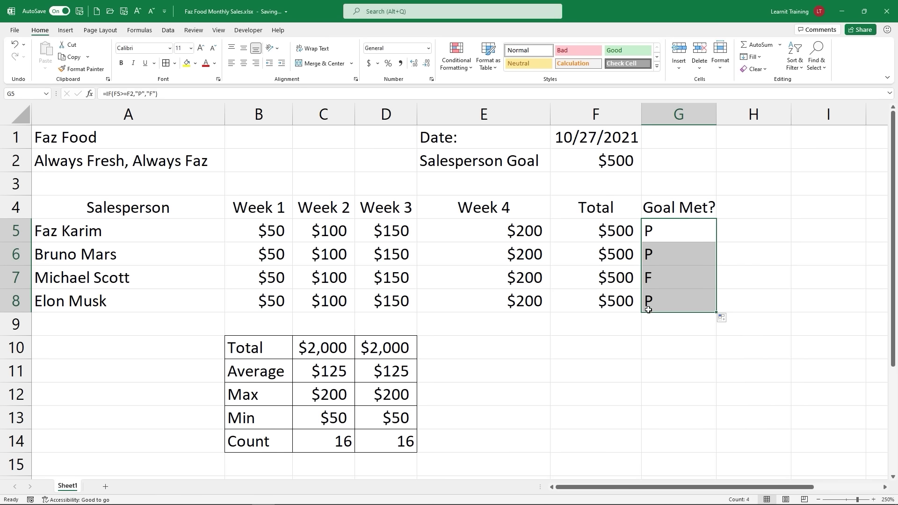
left_click(650, 279)
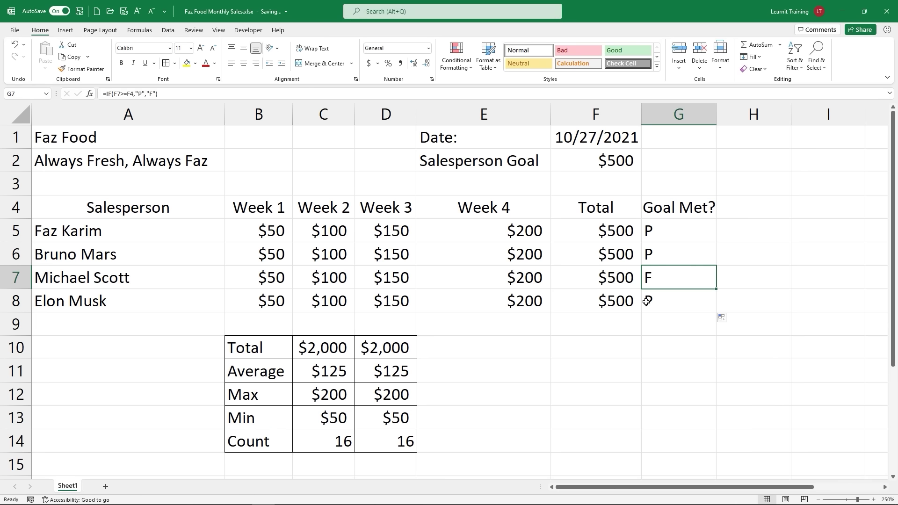
double_click(650, 231)
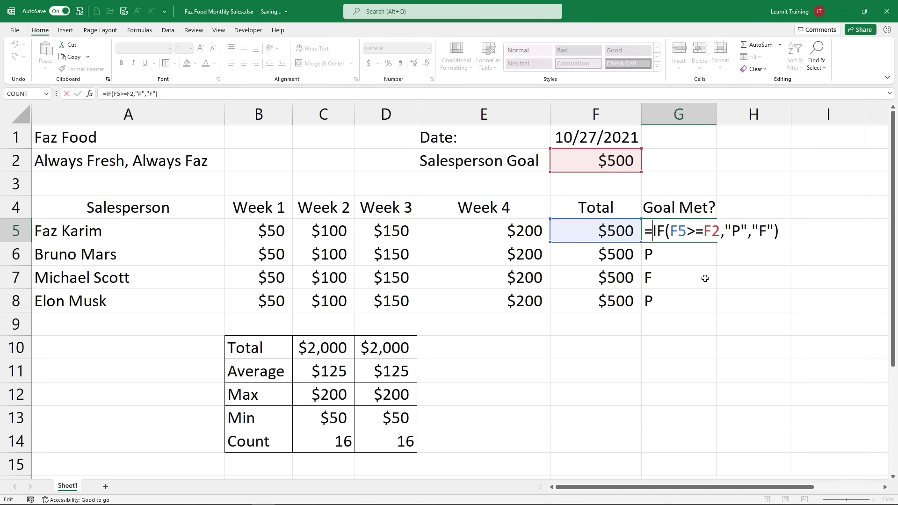
key("Return")
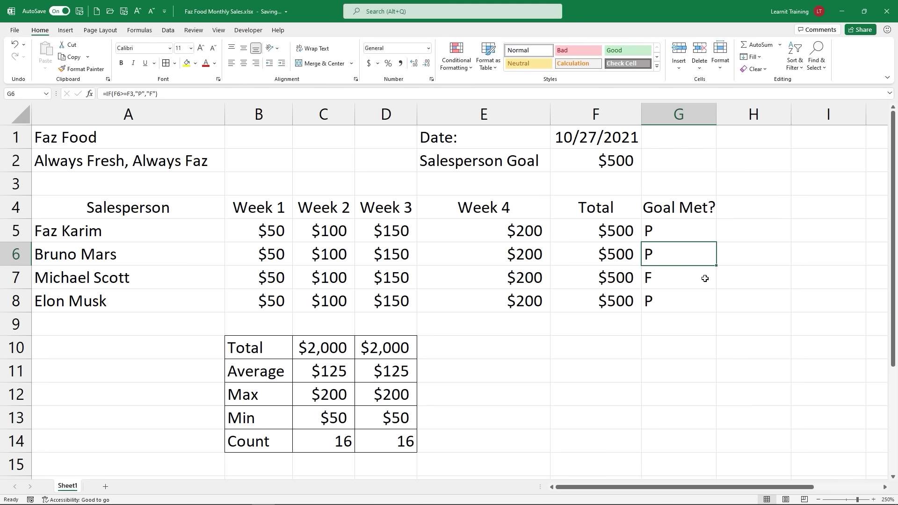
double_click(687, 255)
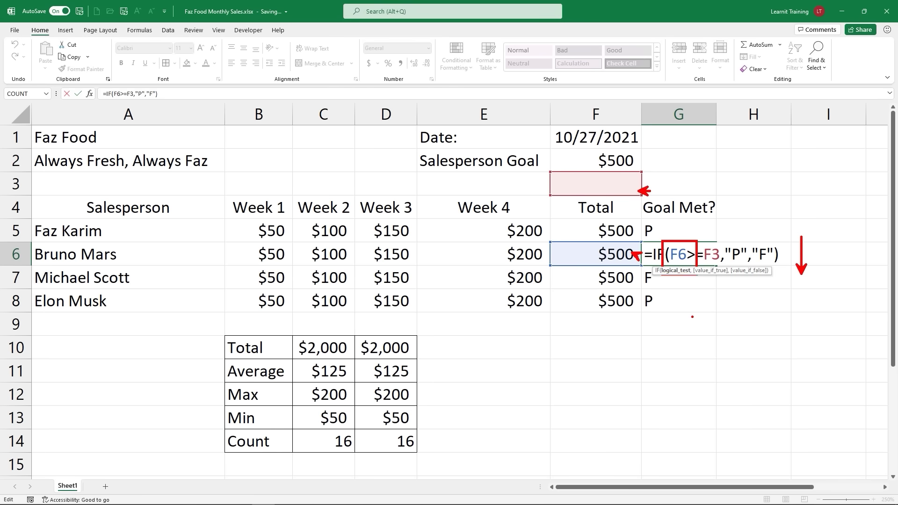
key("Return")
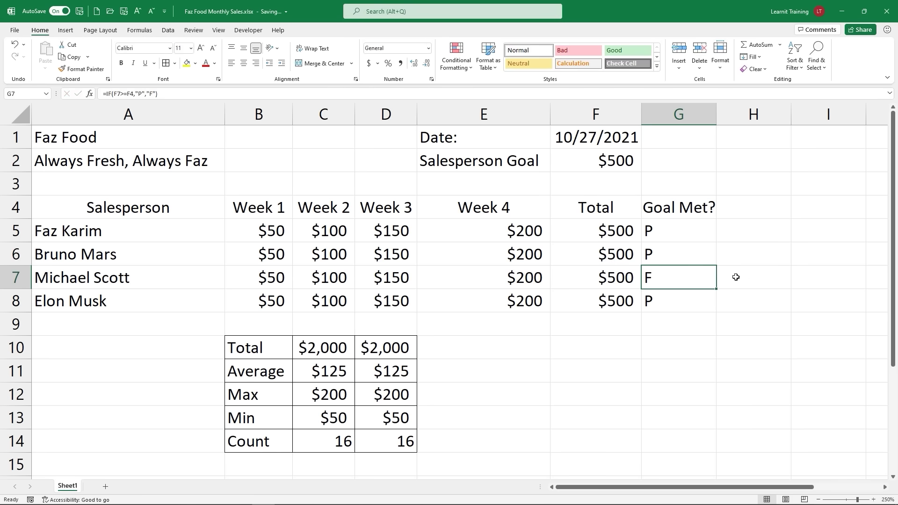
double_click(679, 269)
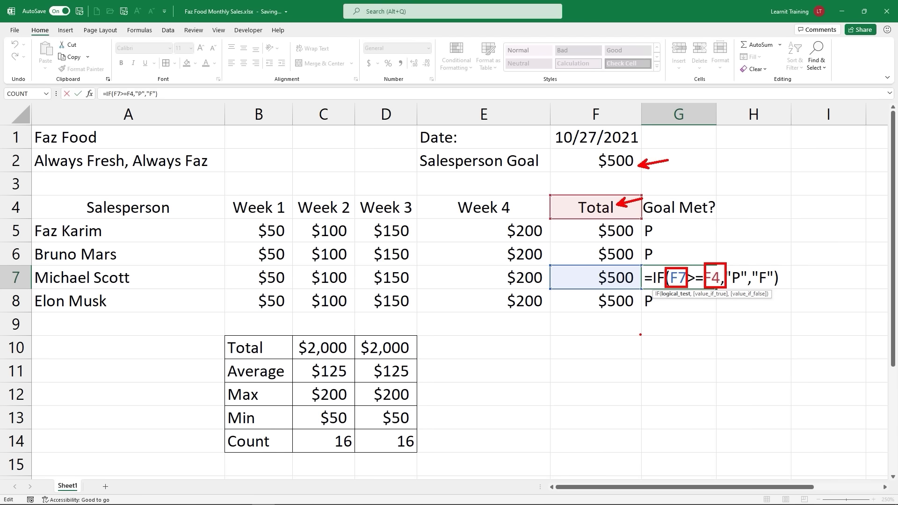
Step: Add $ signs so G5 reads =IF(F5>=$F$2,"P","F") with an absolute goal reference
key("Return")
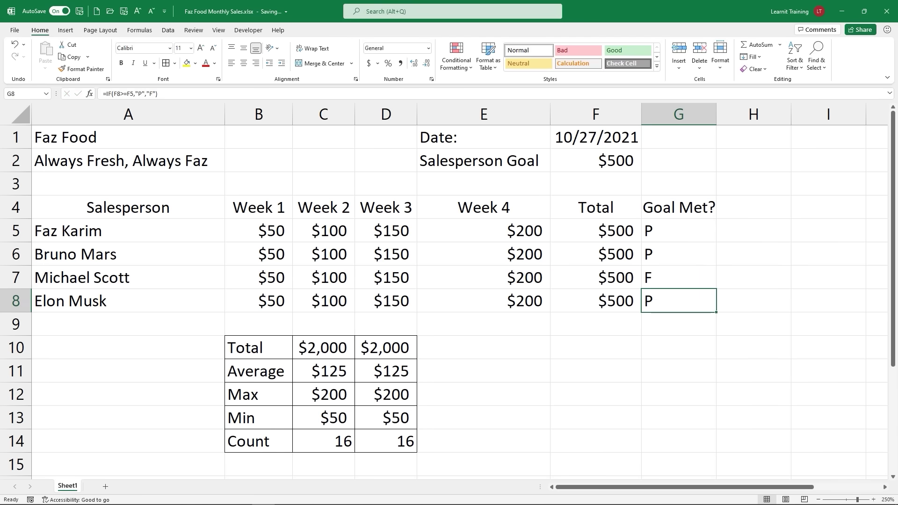
double_click(681, 233)
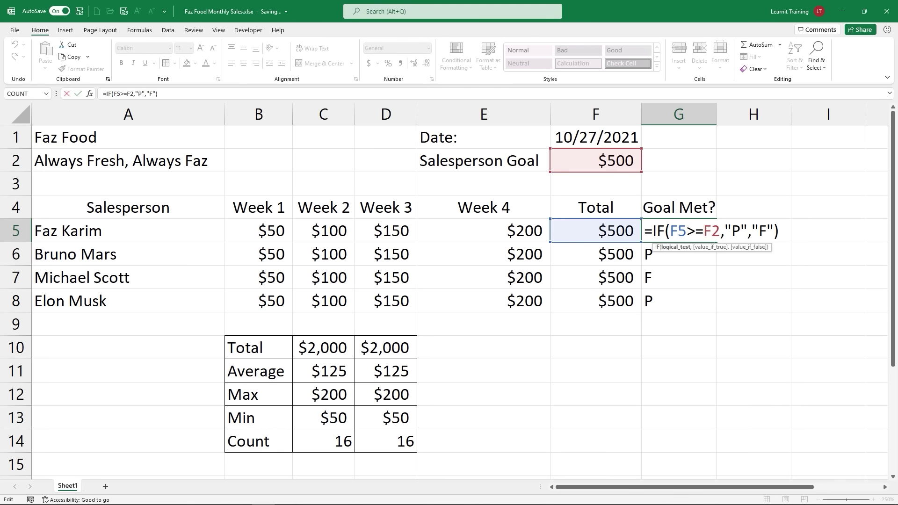
left_click_drag(706, 232, 717, 234)
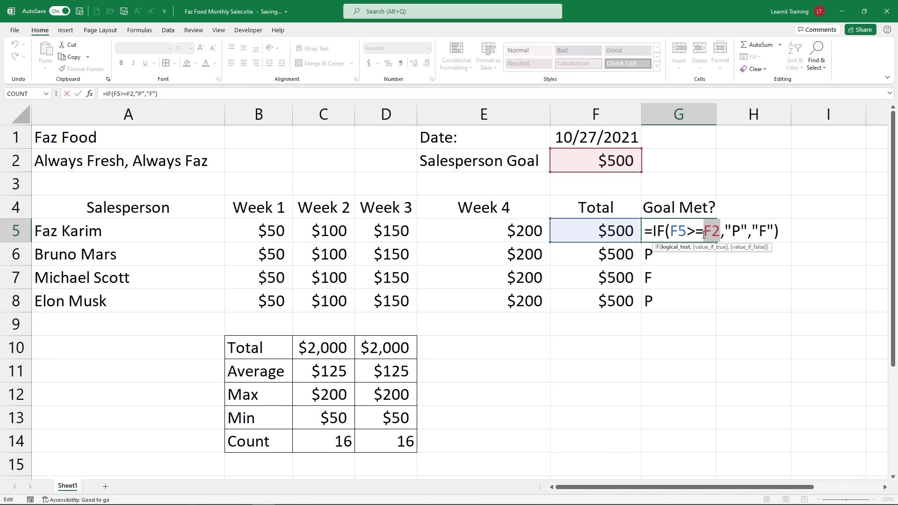
left_click(703, 234)
type("$")
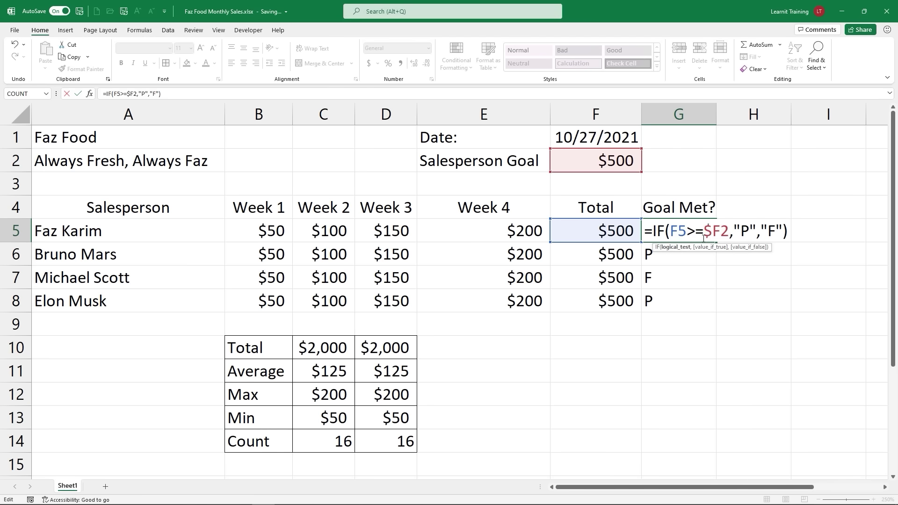
left_click(719, 231)
type("$")
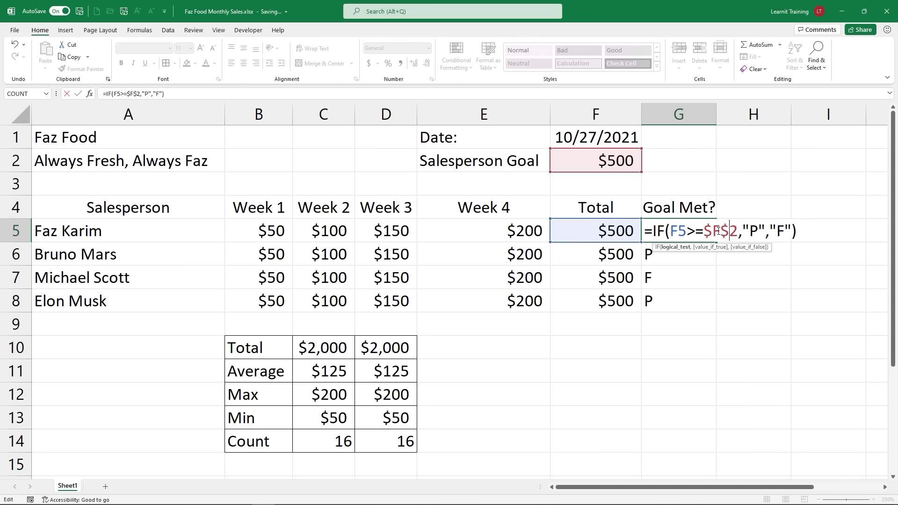
key("Return")
left_click(718, 229)
left_click(703, 237)
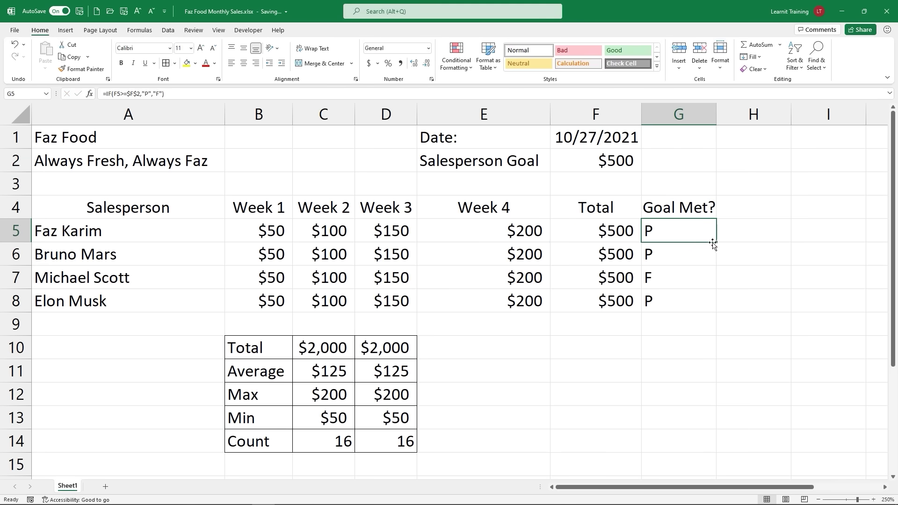
Step: Fill G5's locked formula down to G8 and verify each of G5–G8 uses $F$2
left_click_drag(715, 242, 702, 304)
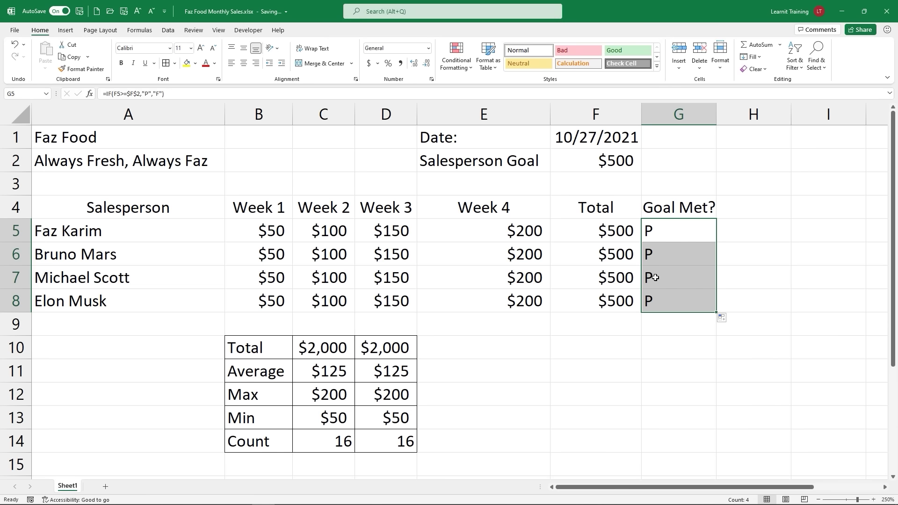
double_click(654, 236)
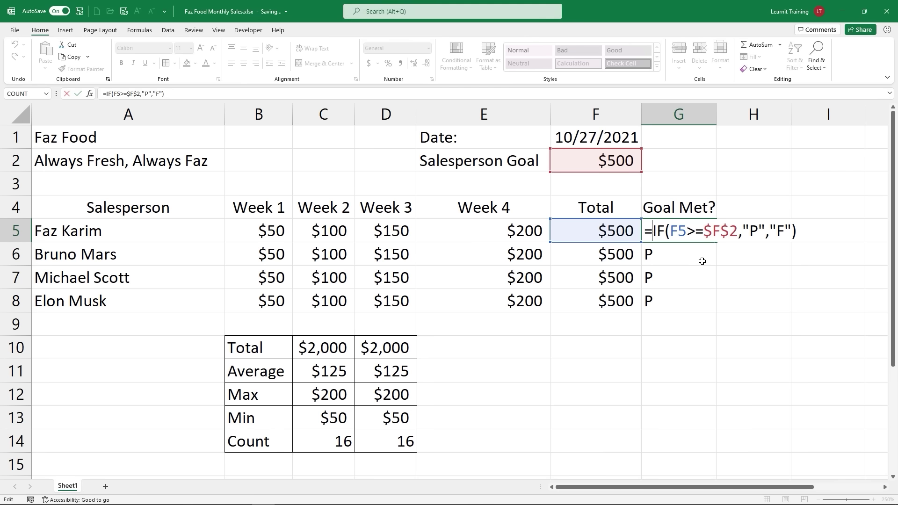
left_click(703, 261)
key("Escape")
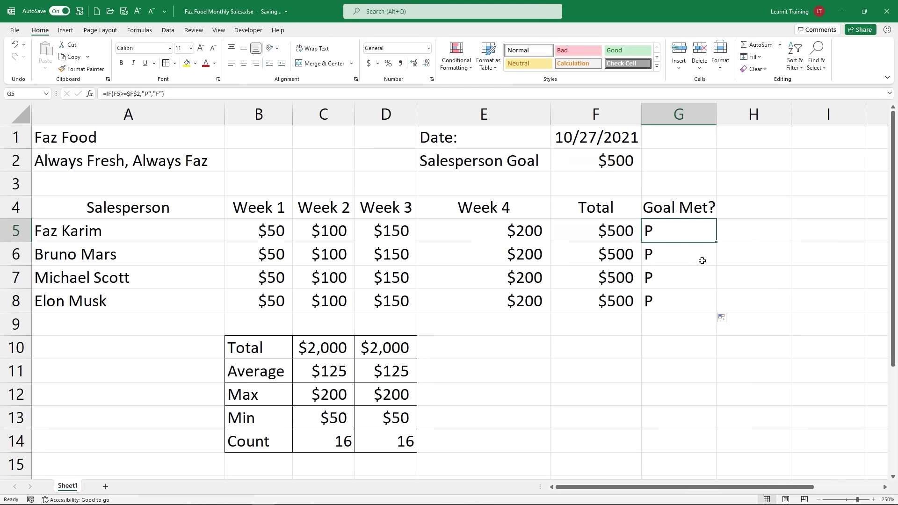
double_click(692, 255)
key("Escape")
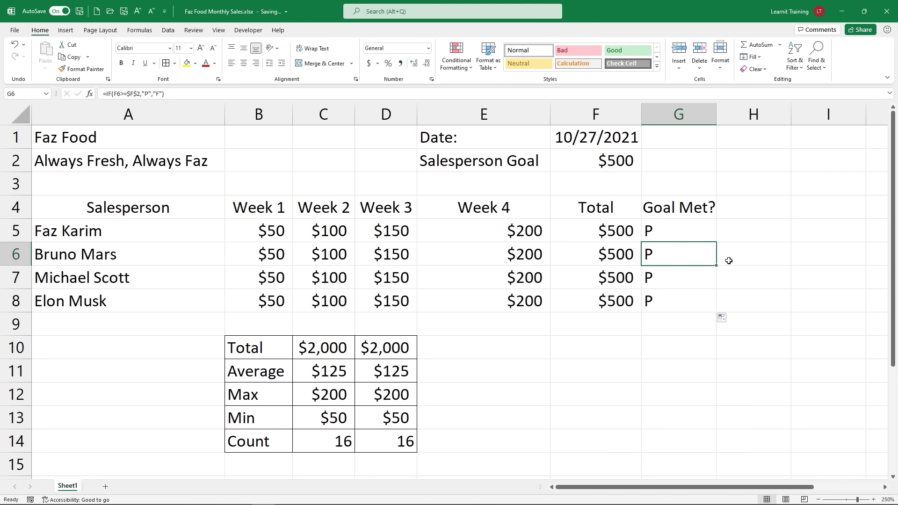
double_click(705, 280)
key("Escape")
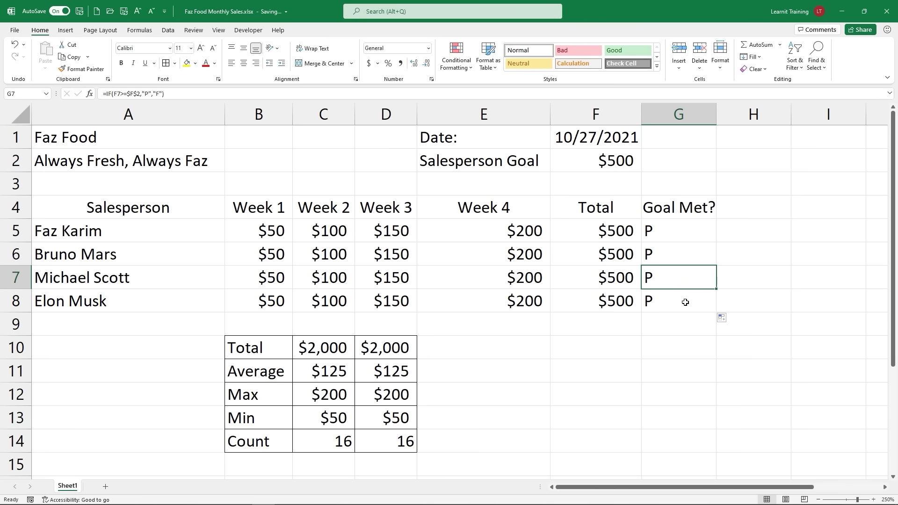
double_click(686, 302)
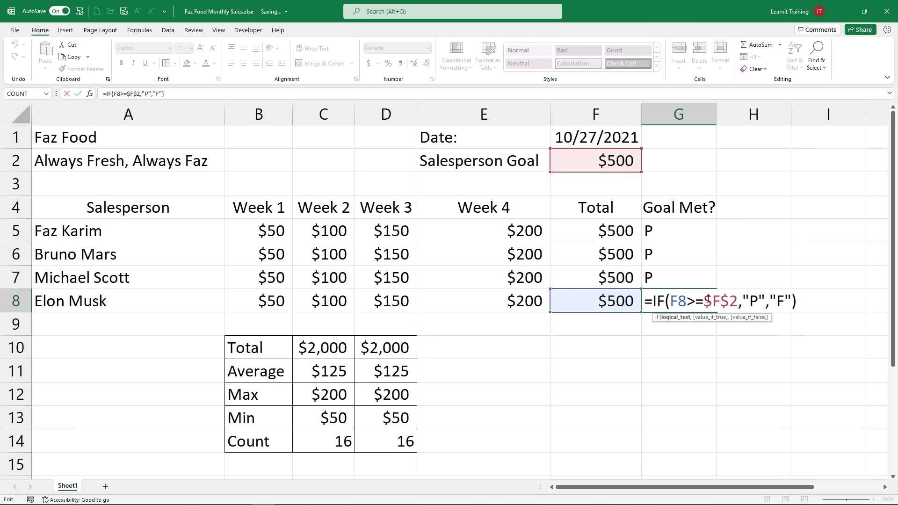
double_click(708, 301)
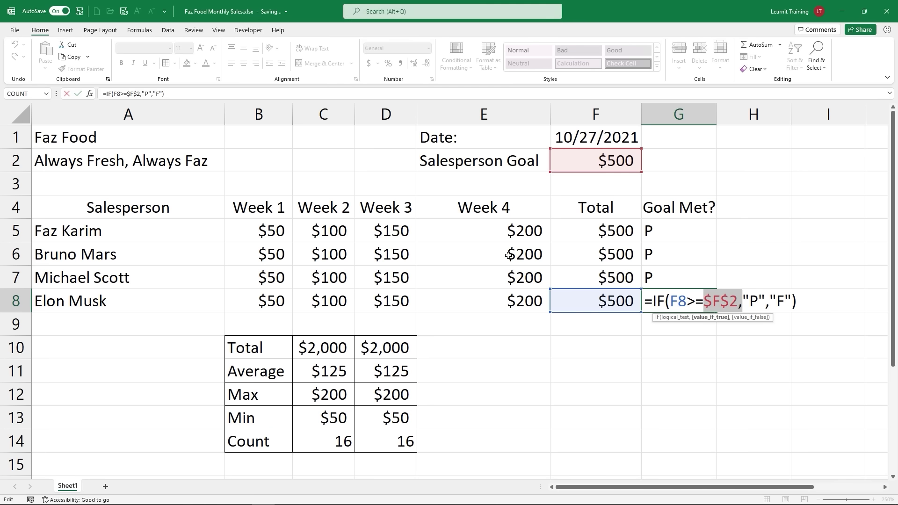
key("Escape")
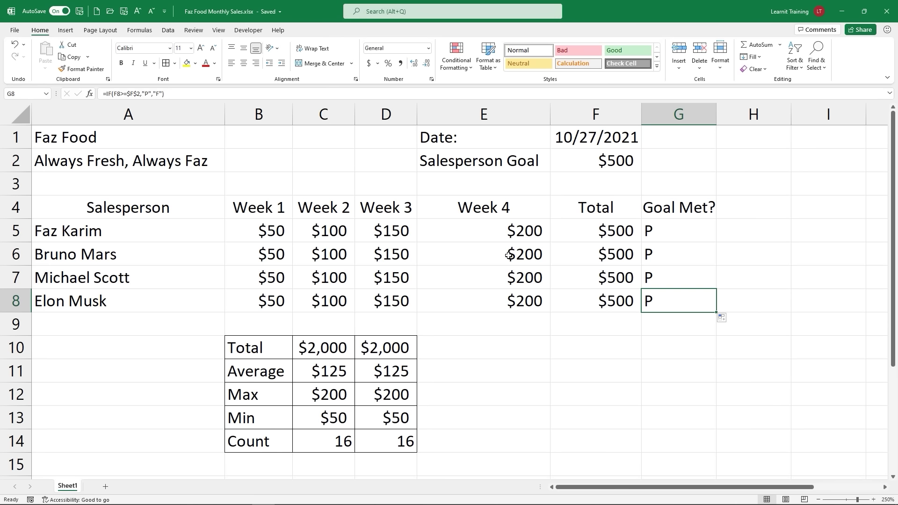
Step: Select the $500 goal in F2 and review G5's full formula once more
left_click(610, 162)
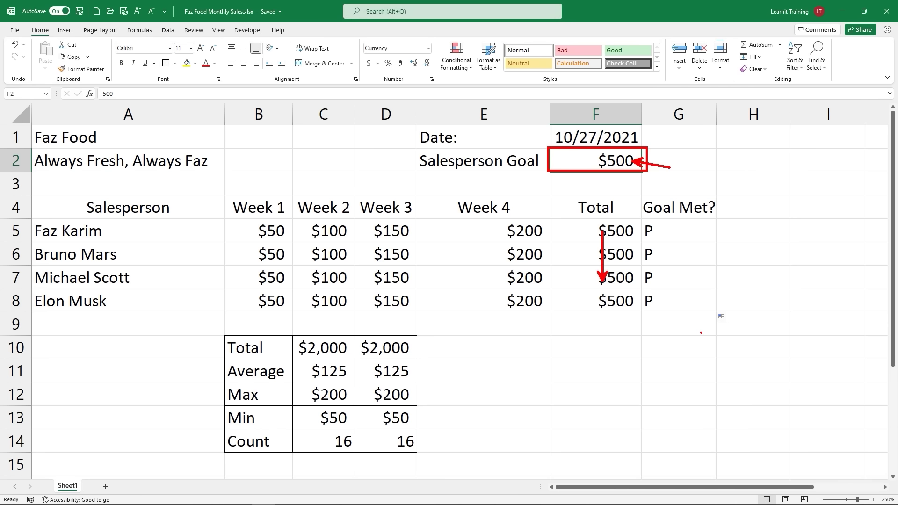
double_click(656, 231)
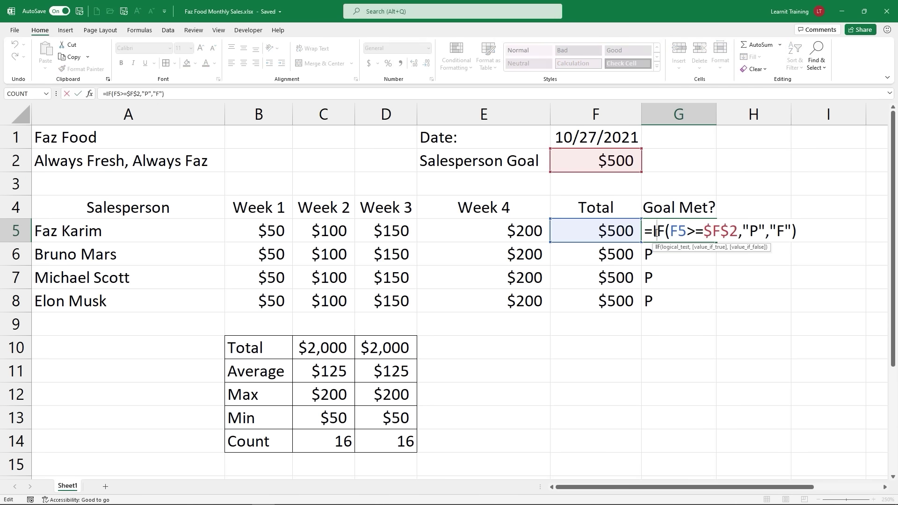
left_click(636, 231)
left_click(650, 232)
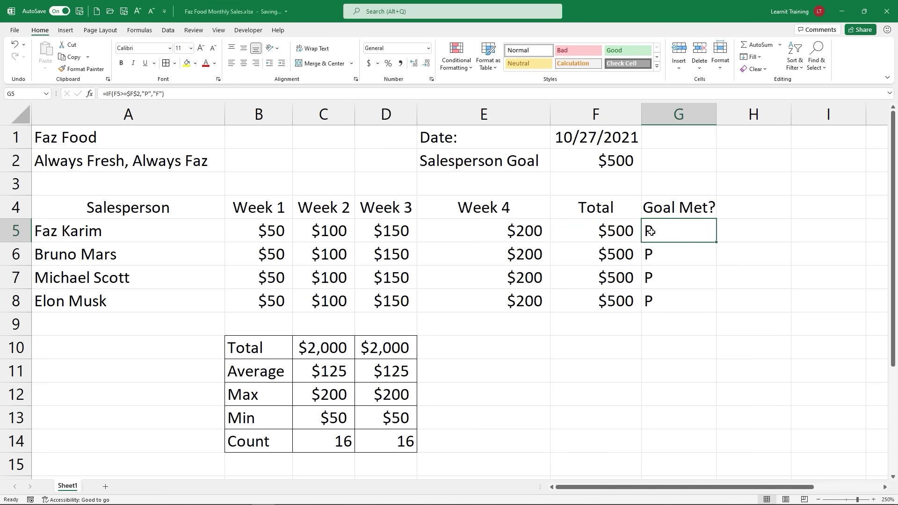
double_click(651, 231)
left_click_drag(645, 231, 827, 241)
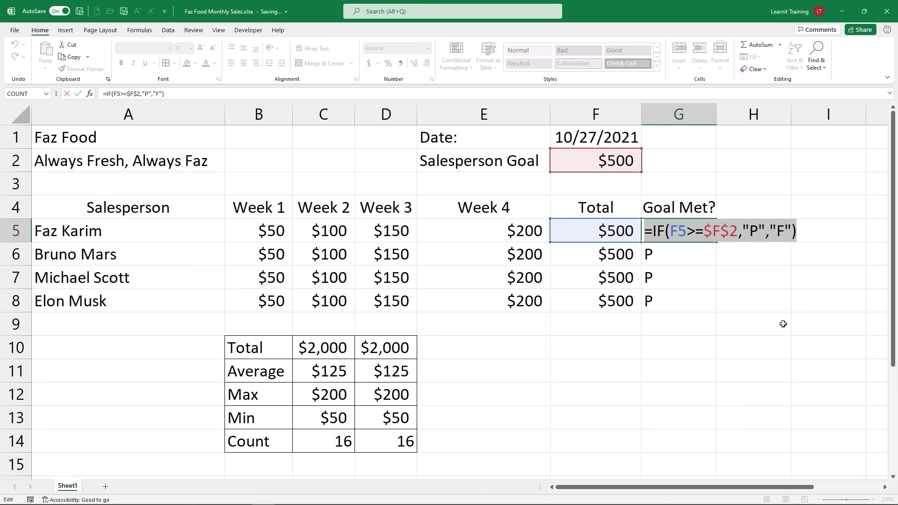
key("Return")
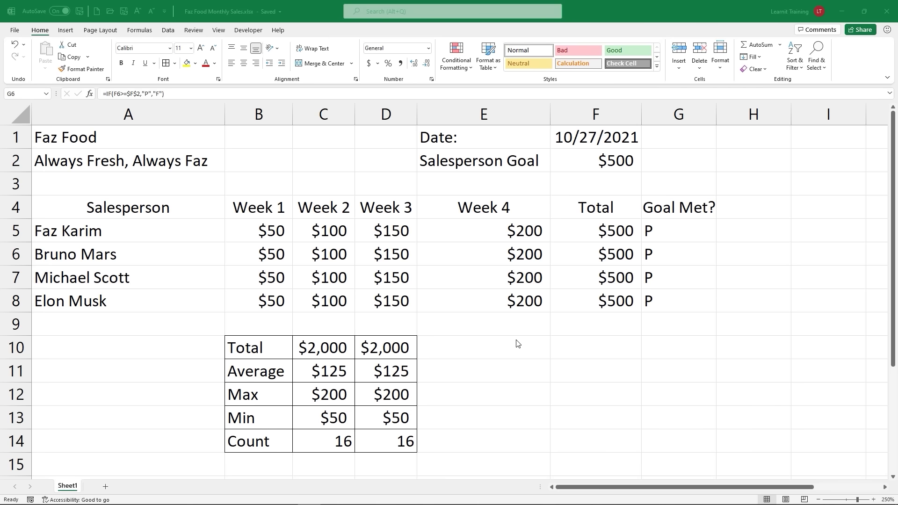
Step: Run Check Compatibility from File > Info > Check for Issues and dismiss the no-issues report
left_click(14, 31)
left_click(14, 31)
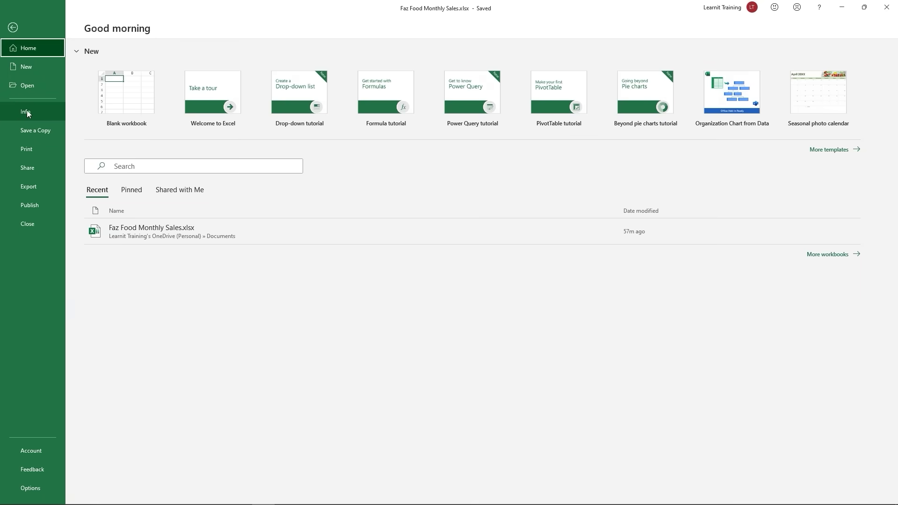
left_click(32, 111)
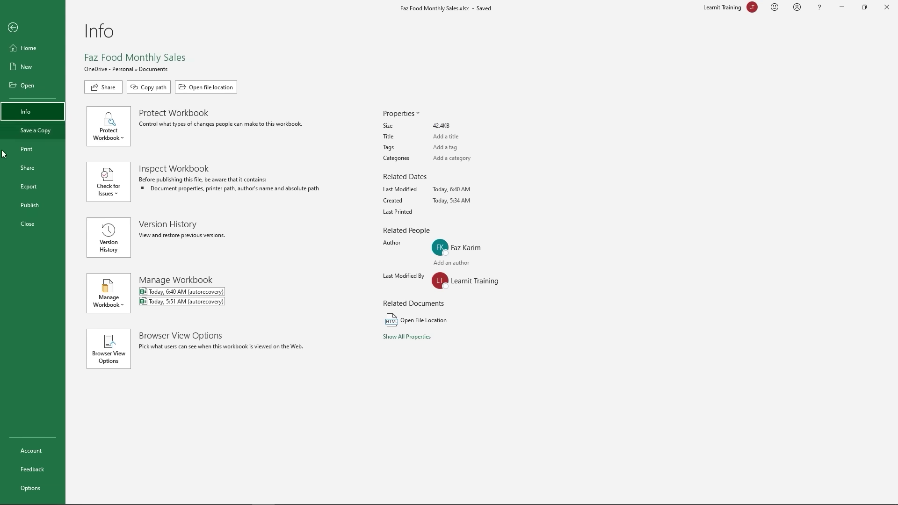
left_click(124, 199)
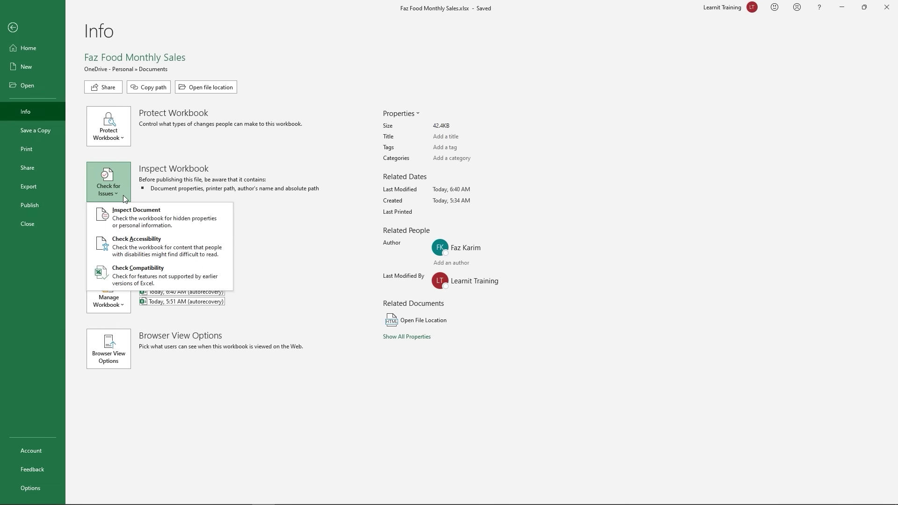
left_click(181, 268)
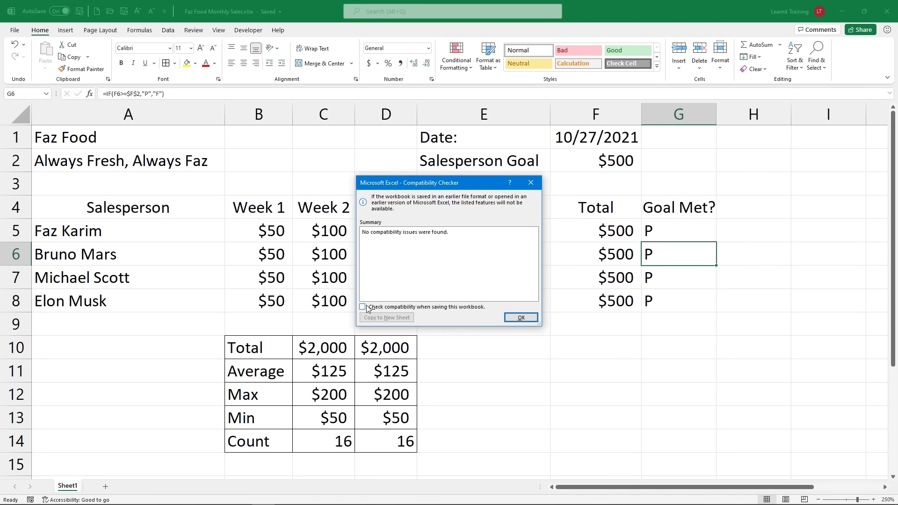
left_click(528, 320)
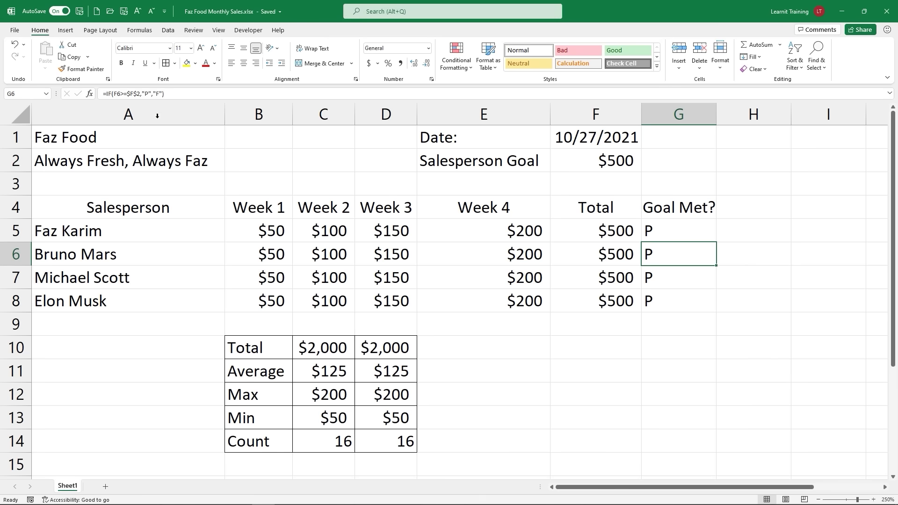
Step: Open the Check for Issues list under File > Info several times, returning to the worksheet
left_click(15, 30)
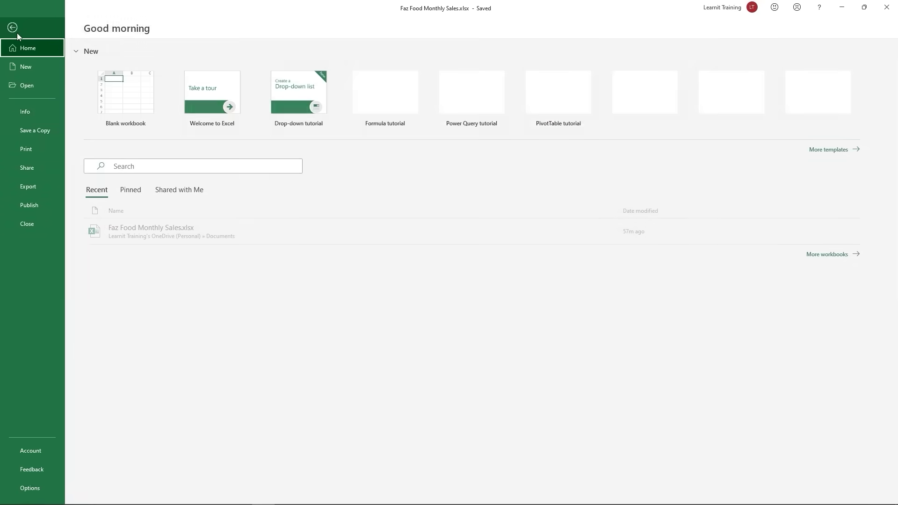
left_click(32, 108)
left_click(112, 192)
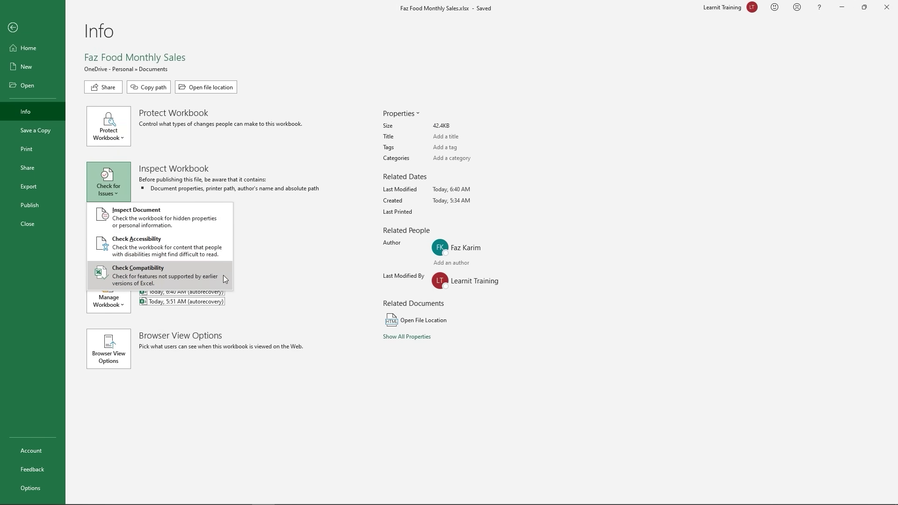
left_click(286, 272)
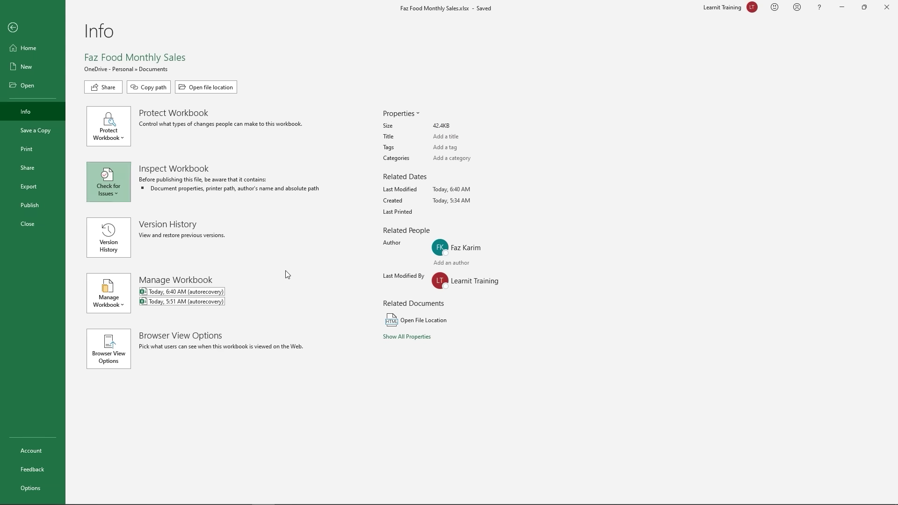
left_click(119, 181)
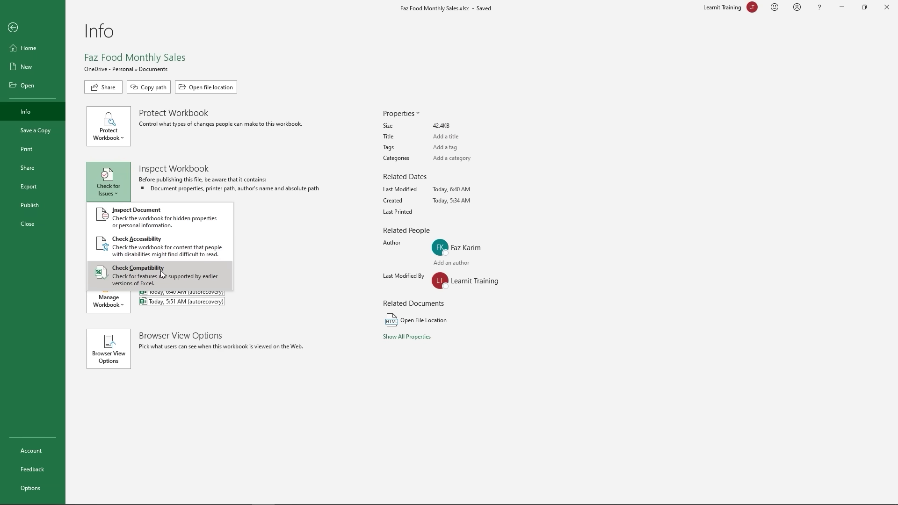
left_click(10, 30)
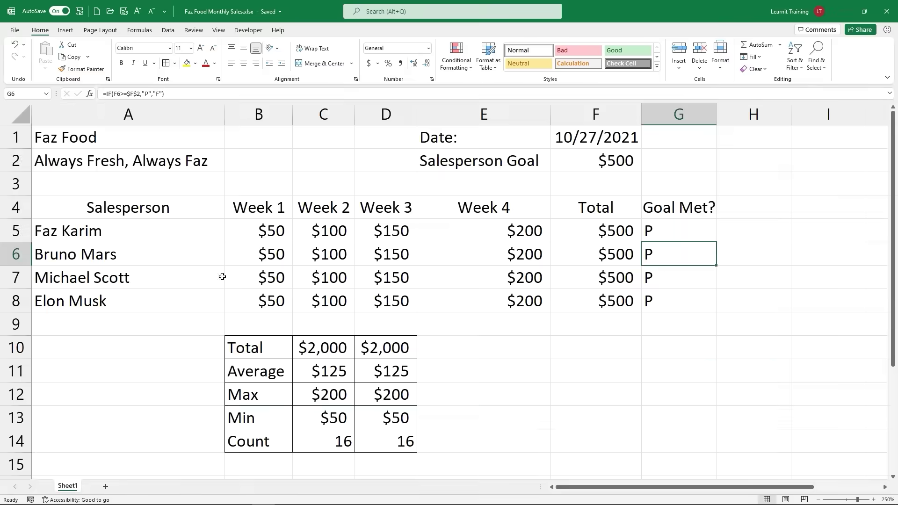
left_click(14, 30)
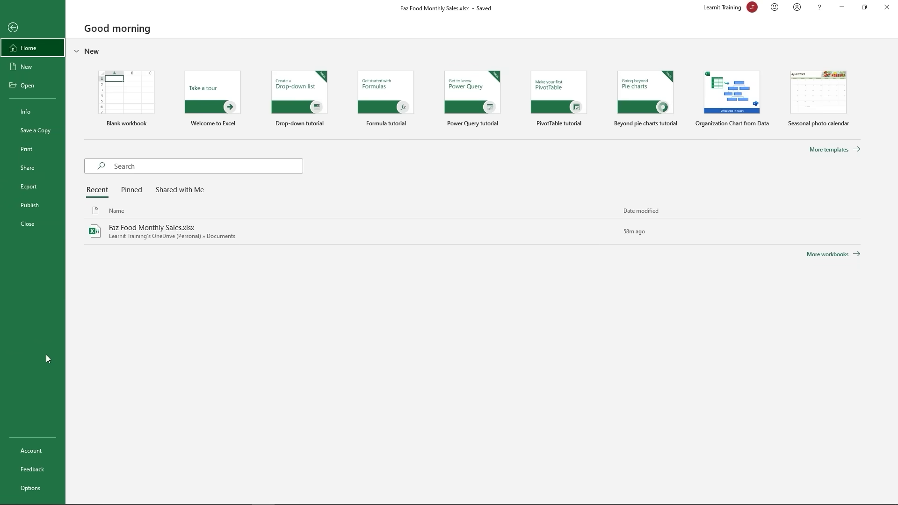
left_click(27, 112)
left_click(117, 182)
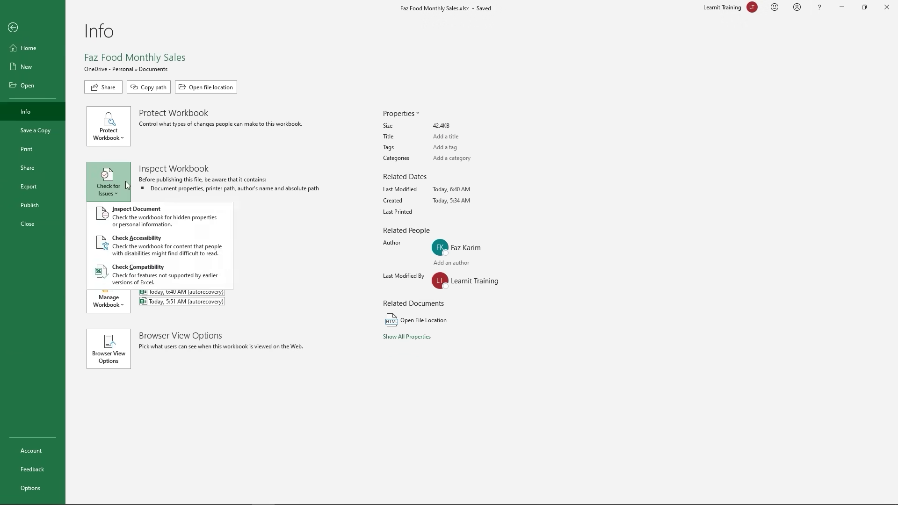
left_click(13, 28)
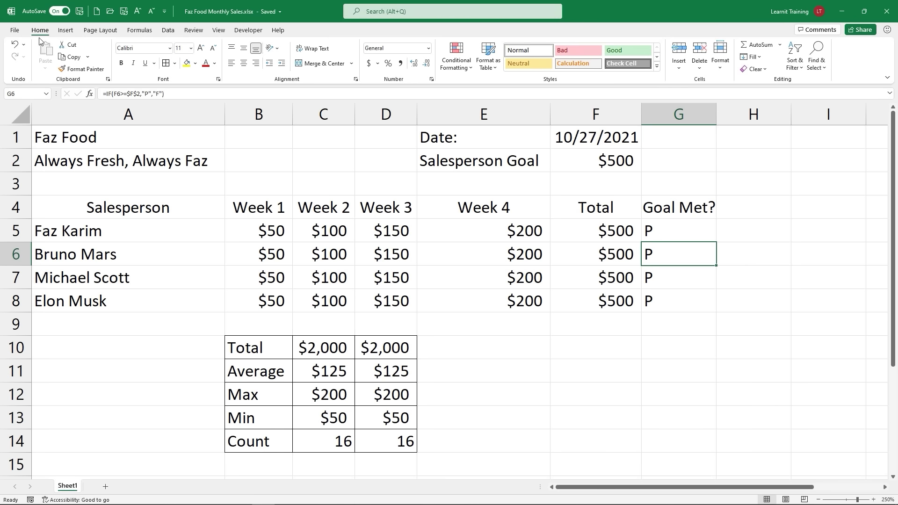
Step: Run Check Compatibility, toggle the check-on-save option on and off, and close the checker
left_click(14, 30)
left_click(25, 111)
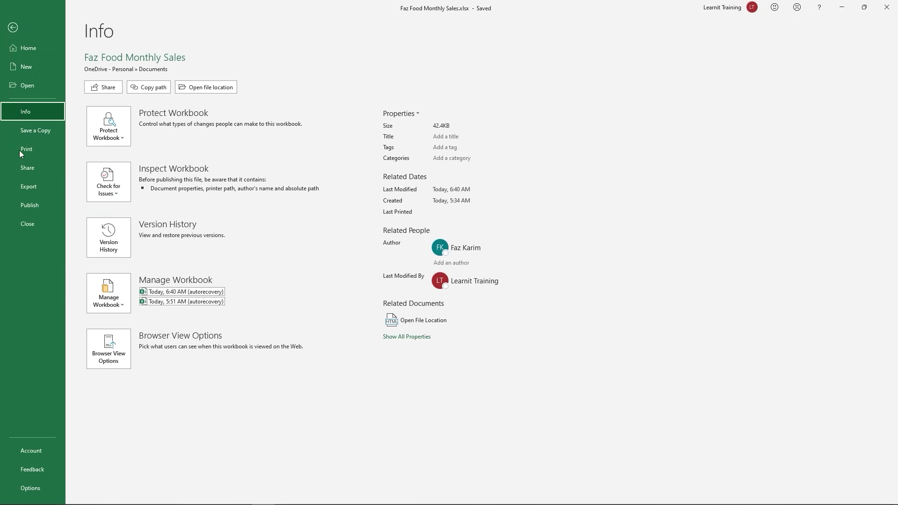
left_click(124, 189)
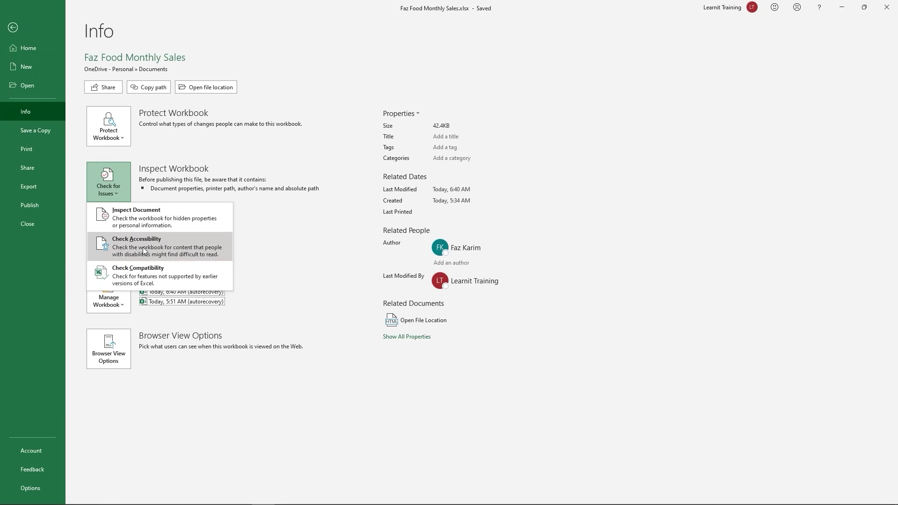
left_click(143, 282)
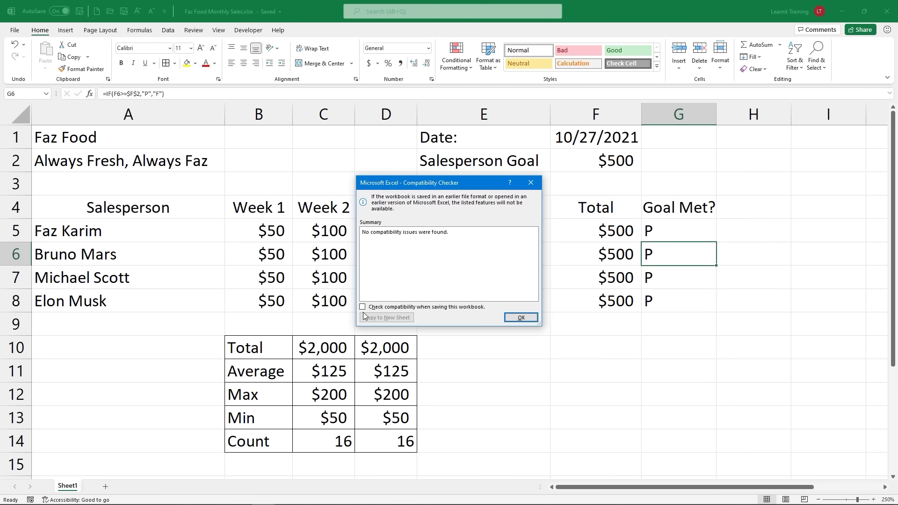
left_click(364, 308)
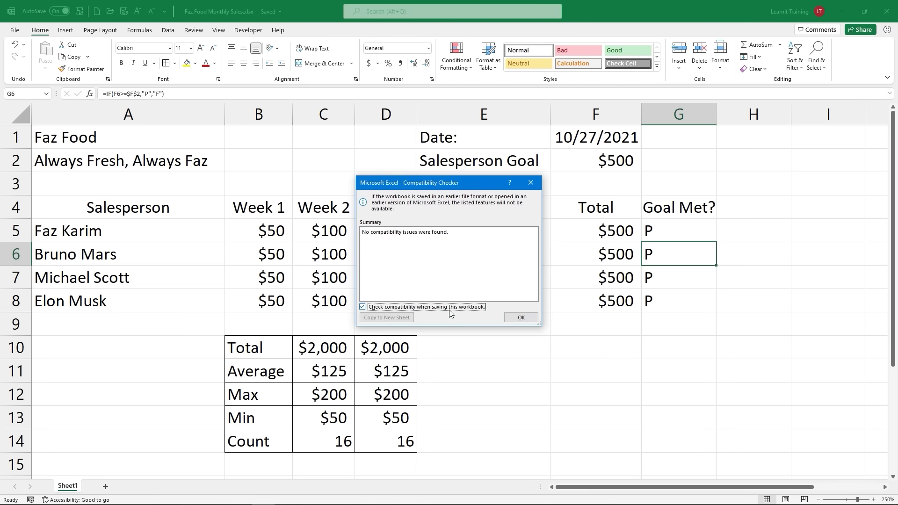
left_click(362, 309)
left_click(531, 182)
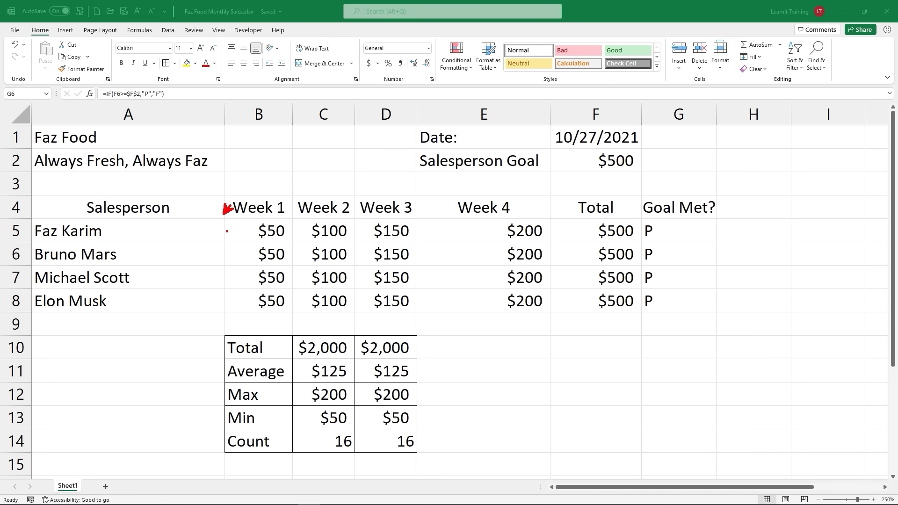
Step: Insert a blank column before Week 1 and type the header 'First Name'
left_click_drag(259, 214, 272, 203)
mouse_move(110, 229)
left_mouse_down()
mouse_move(139, 254)
mouse_move(154, 293)
left_mouse_up()
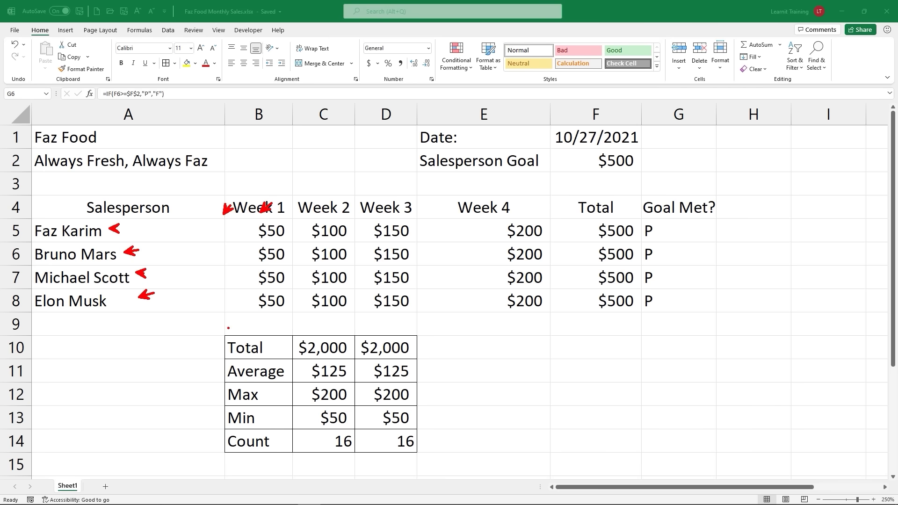
key("Escape")
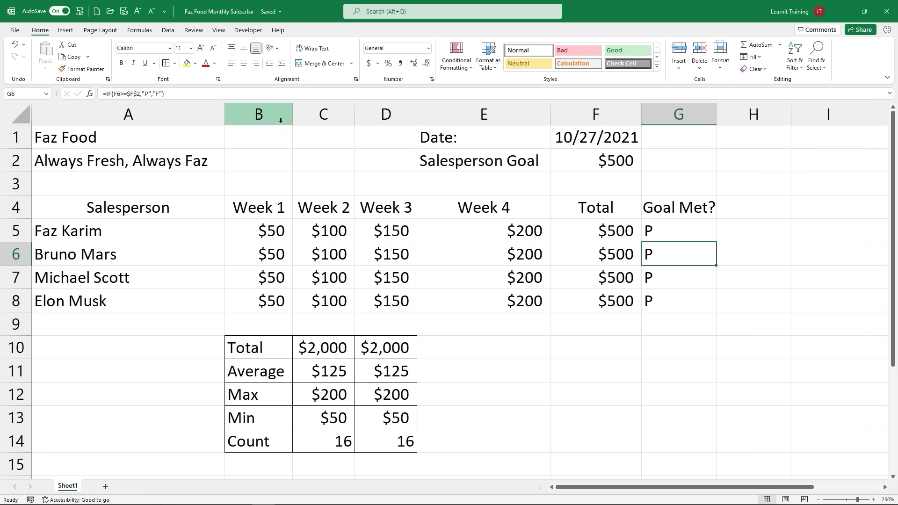
left_click(281, 120)
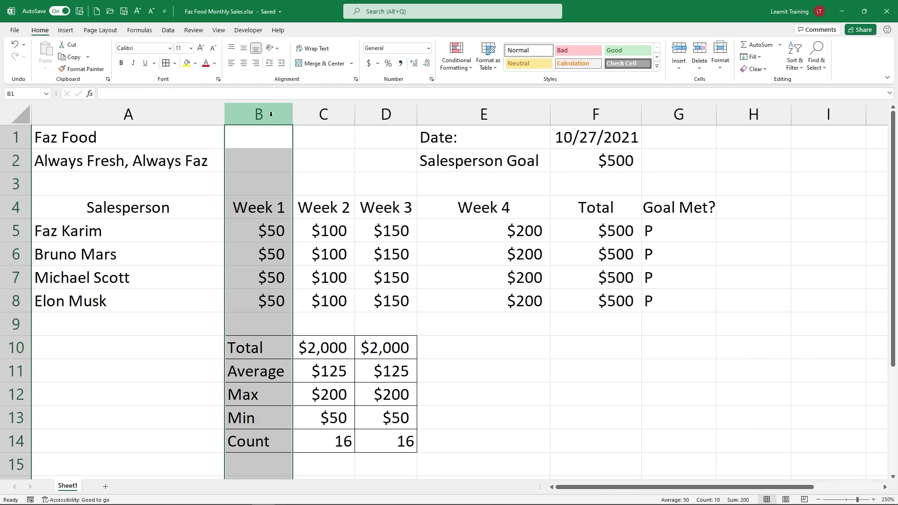
right_click(271, 114)
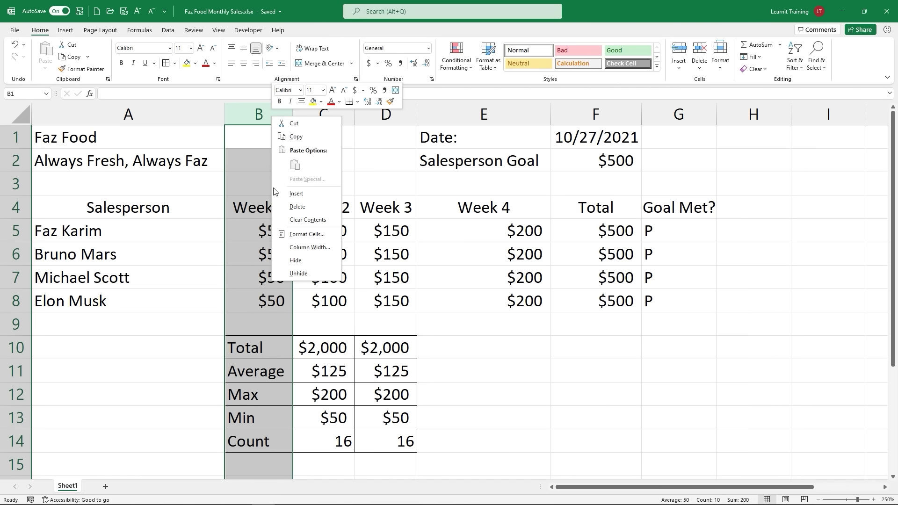
left_click(288, 195)
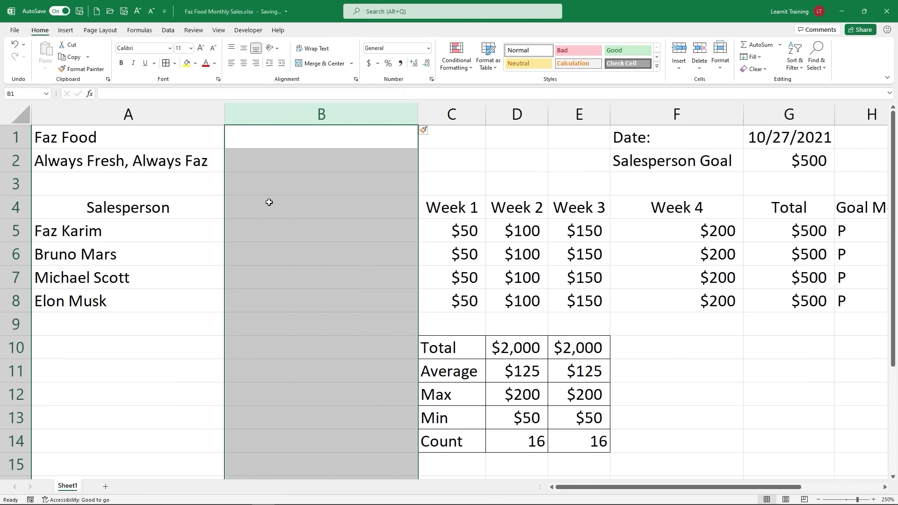
left_click(269, 202)
type("Firs")
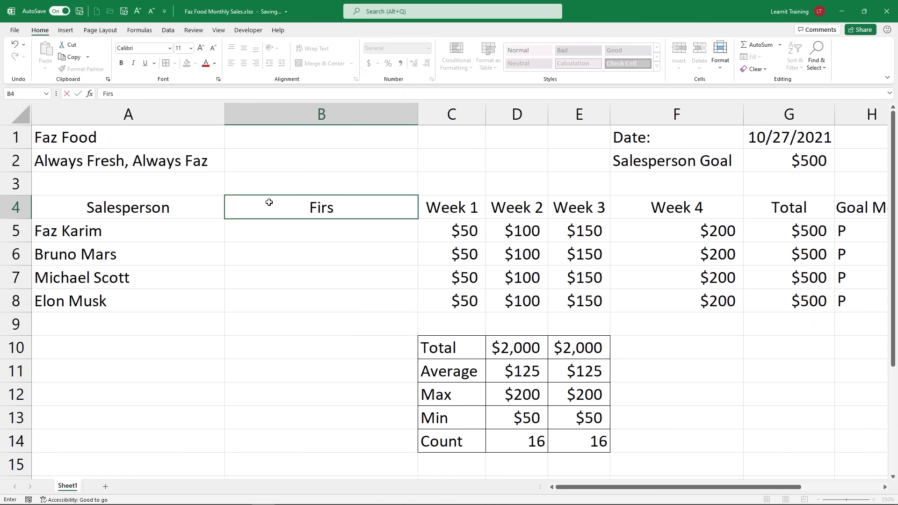
type("t Name")
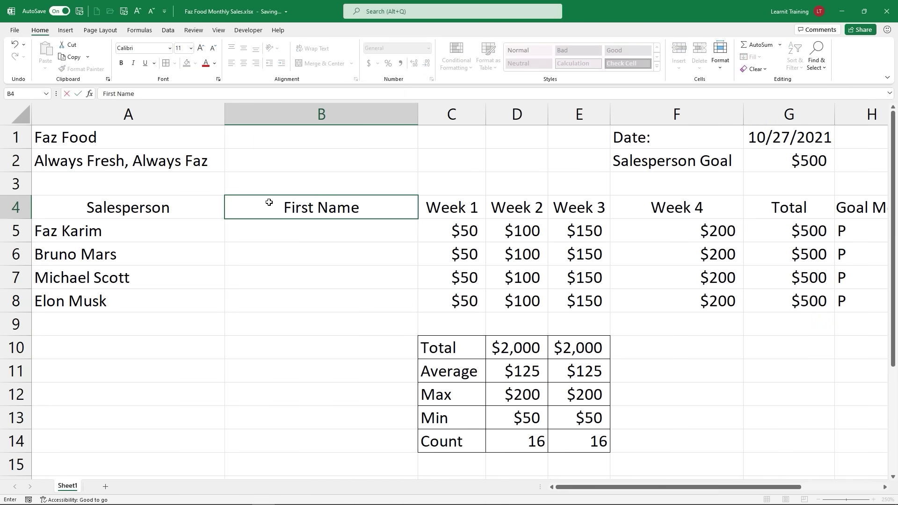
Step: Insert a second column before Week 1 and head it 'Last'
left_click(374, 113)
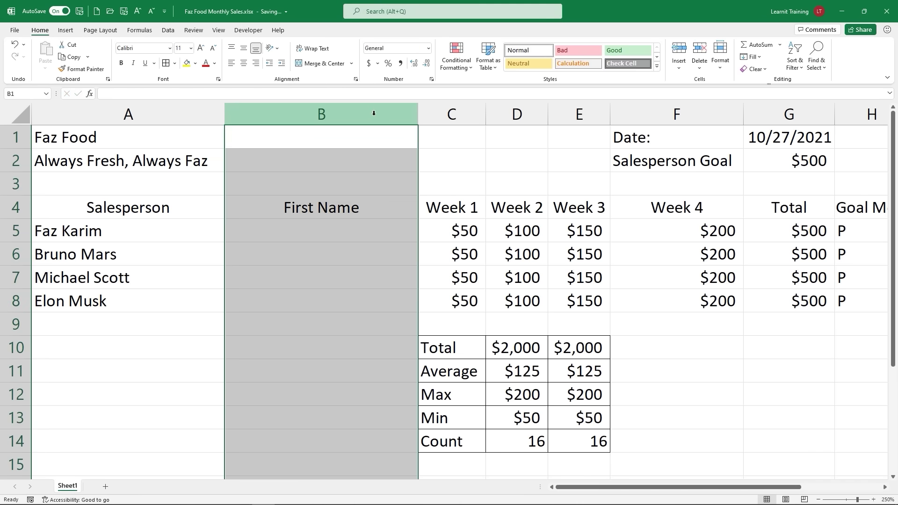
left_click(458, 111)
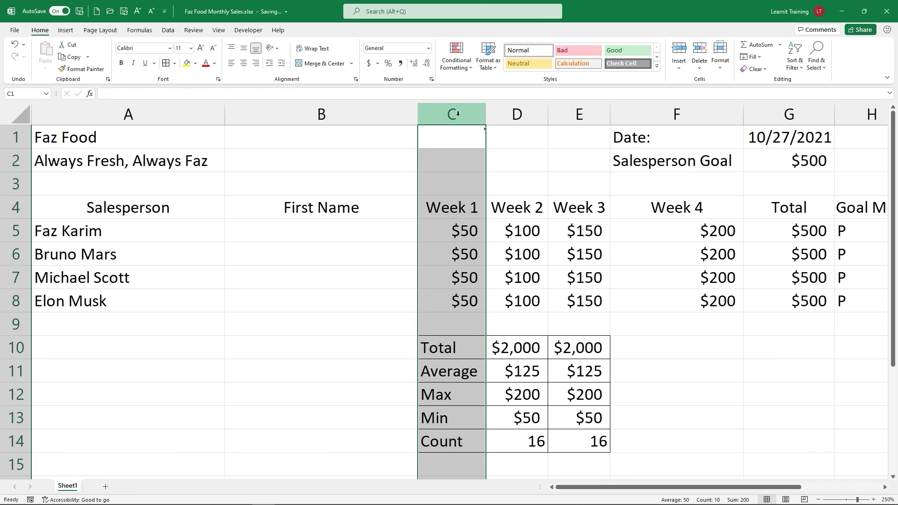
right_click(459, 110)
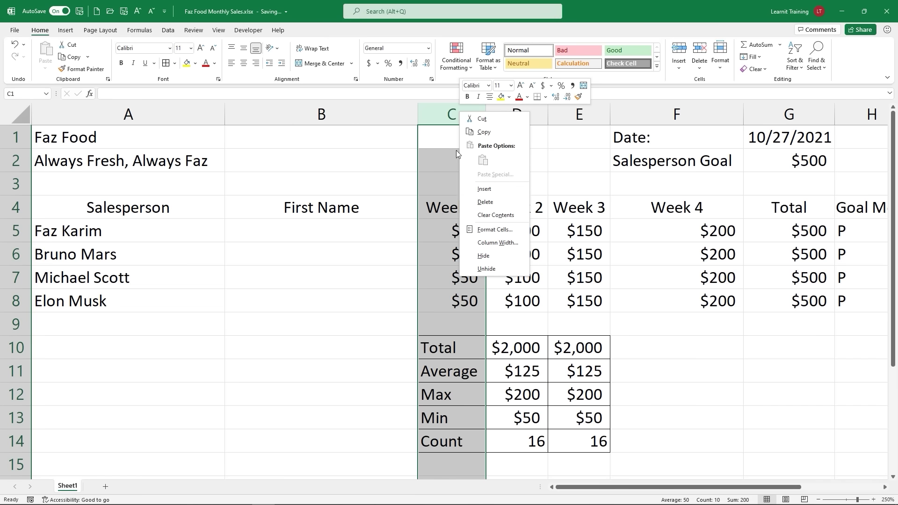
left_click(484, 189)
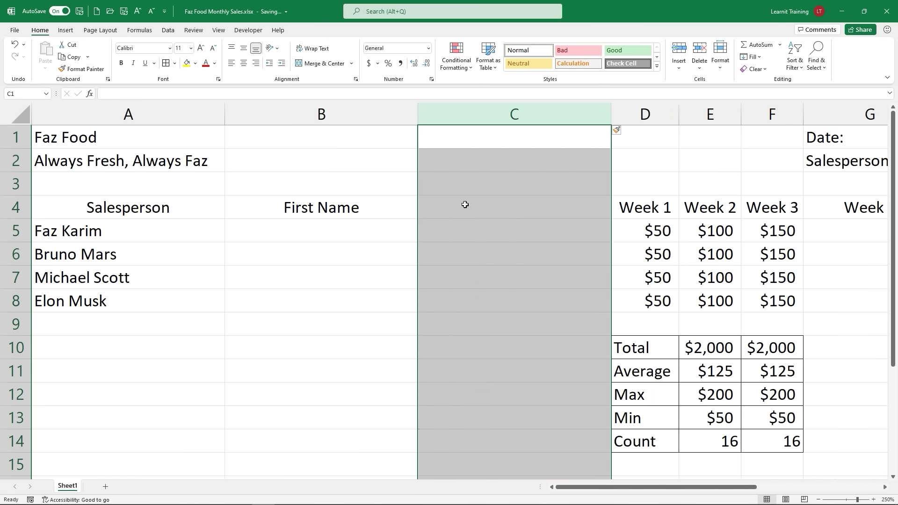
left_click(465, 205)
type("Las")
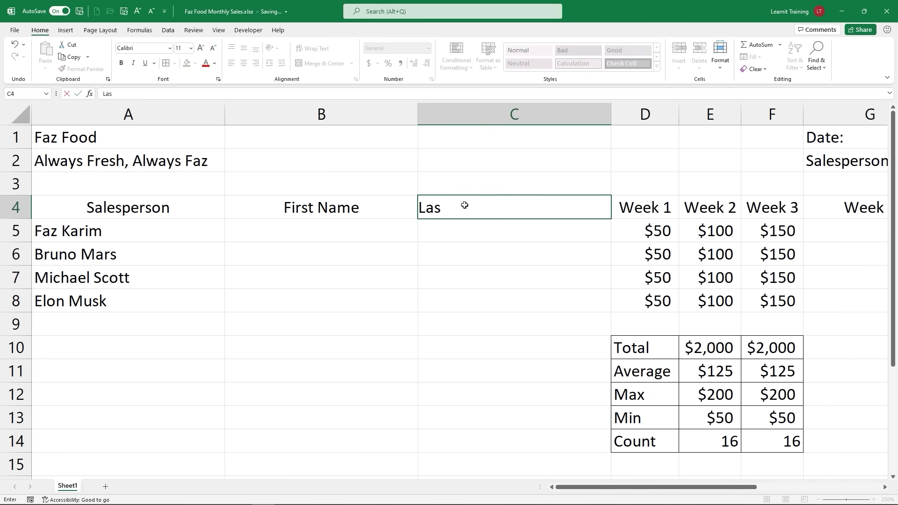
type("t Name")
key("BackSpace")
key("BackSpace")
key("BackSpace")
key("BackSpace")
key("BackSpace")
Step: Rename the First Name header to 'First' and Flash Fill first names from two typed examples
left_click(381, 212)
left_click(138, 93)
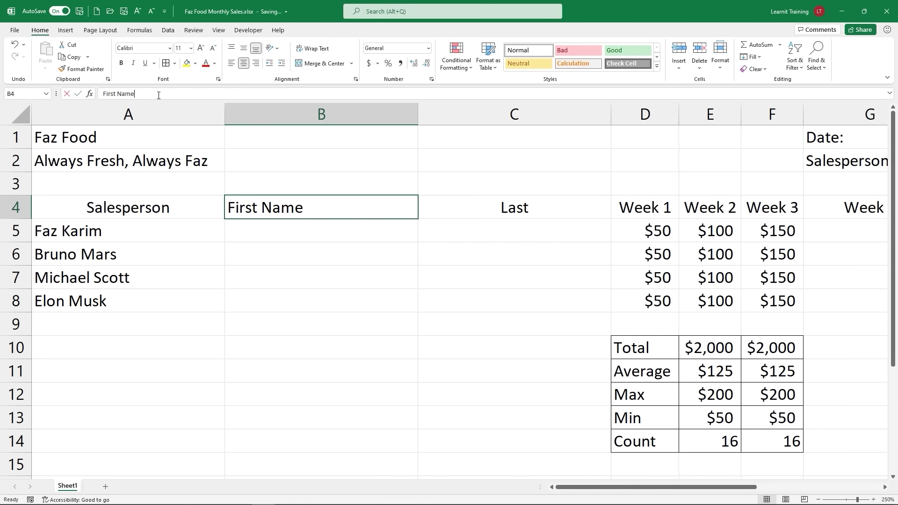
key("BackSpace")
key("BackSpace")
key("BackSpace")
key("BackSpace")
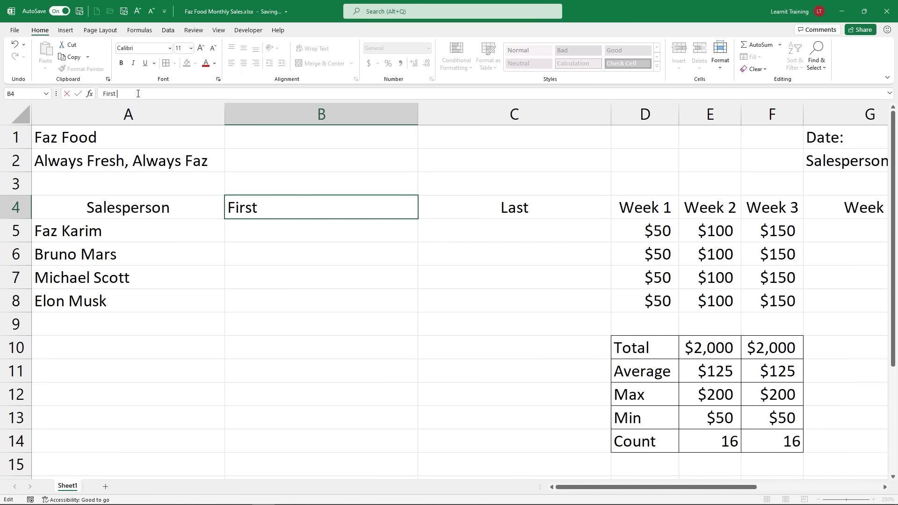
key("Return")
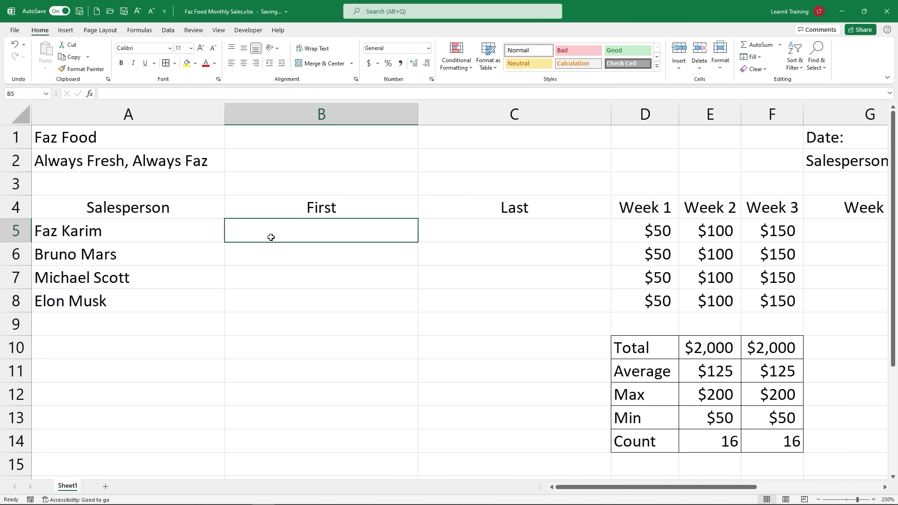
key("Return")
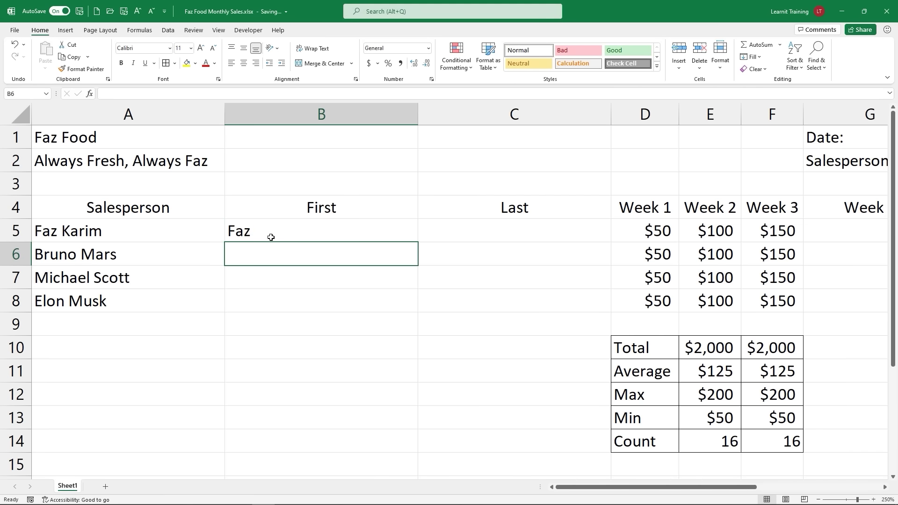
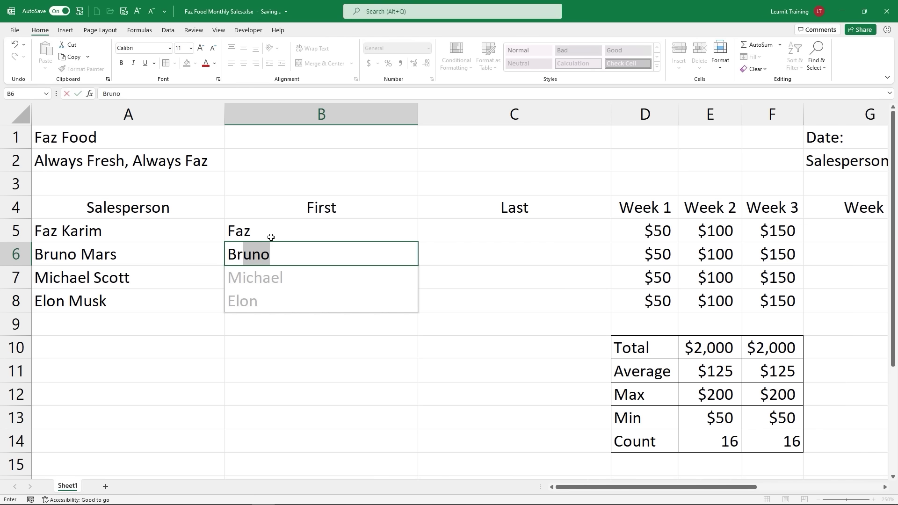
key("Return")
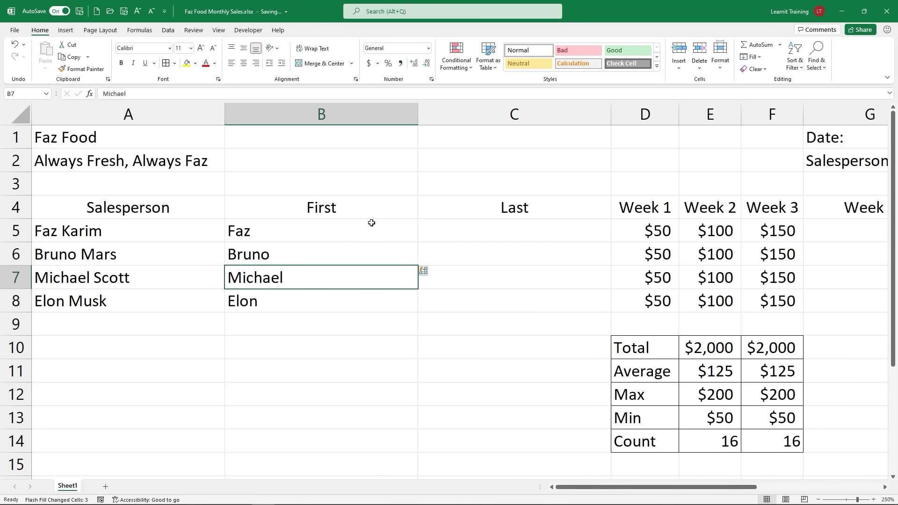
Step: Flash Fill the Last column from two typed last-name examples, then select the whole sheet
left_click(522, 231)
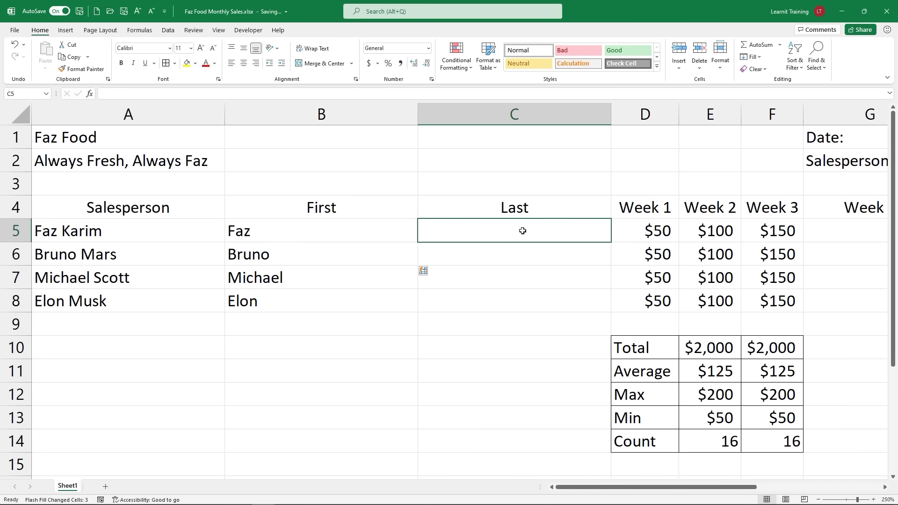
type("Karim")
key("Return")
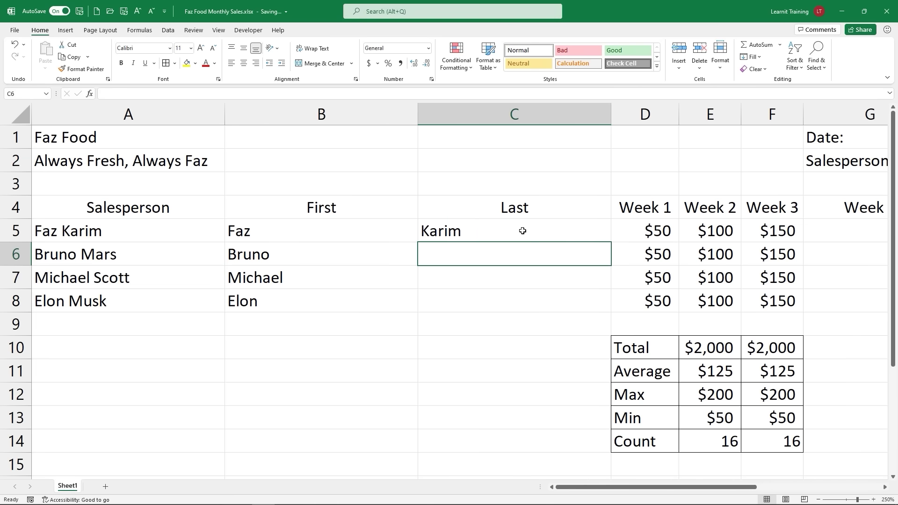
type("Mars")
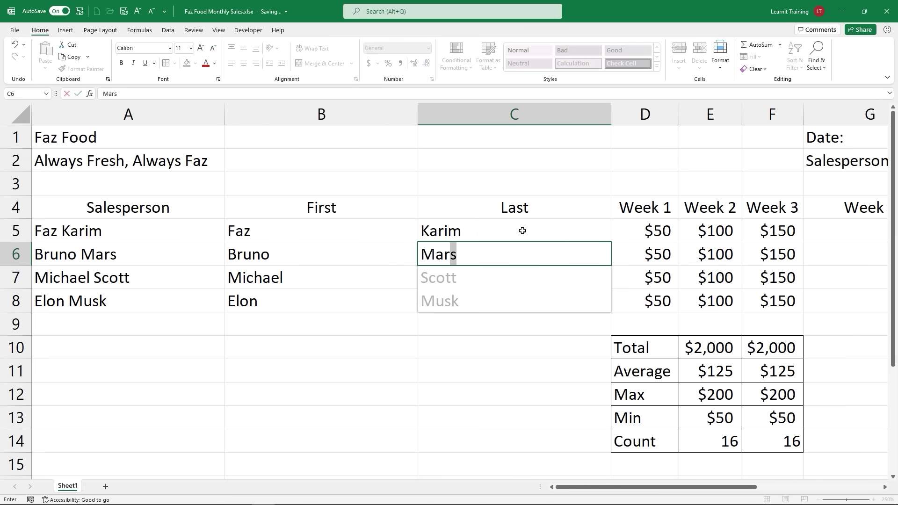
key("Return")
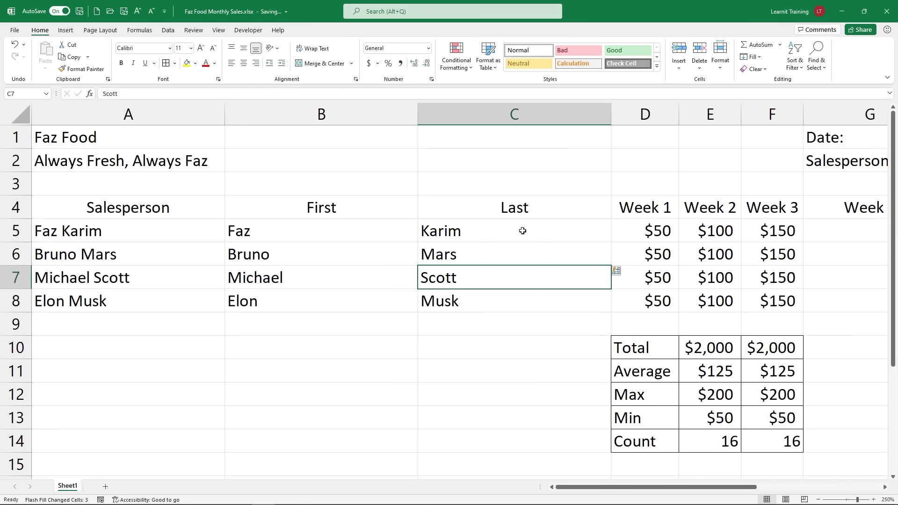
left_click(28, 118)
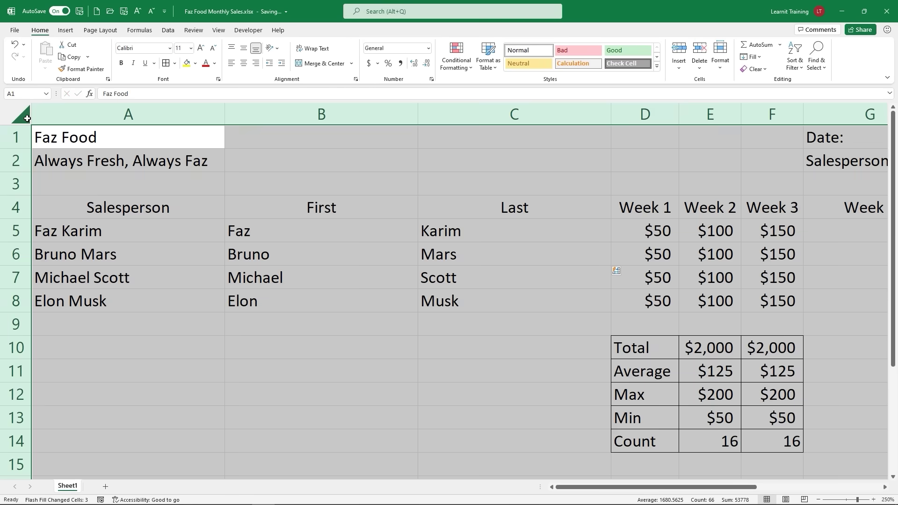
Step: AutoFit all columns, then undo a blank row inserted above the second salesperson
double_click(224, 112)
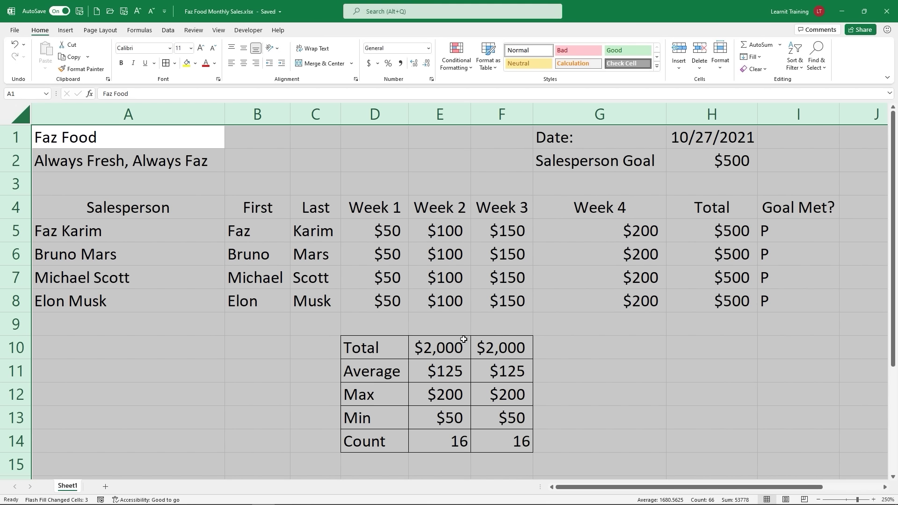
left_click(18, 247)
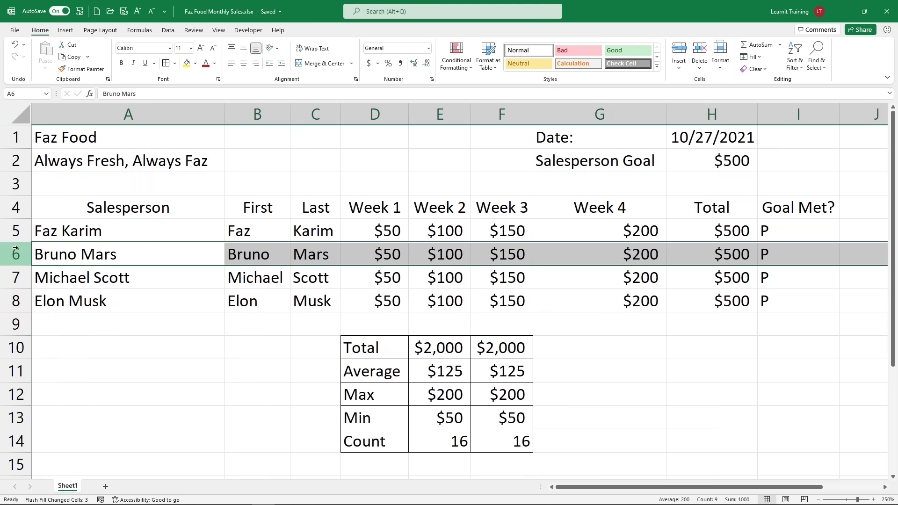
right_click(18, 248)
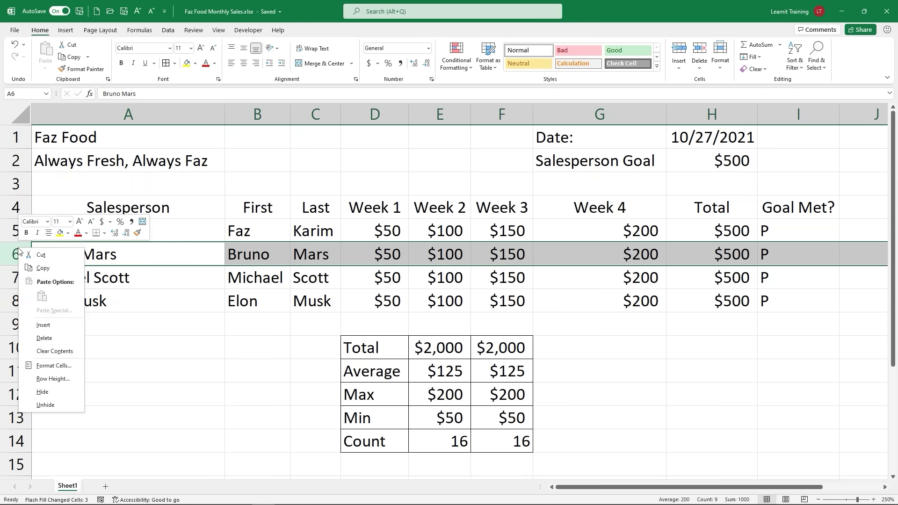
left_click(47, 324)
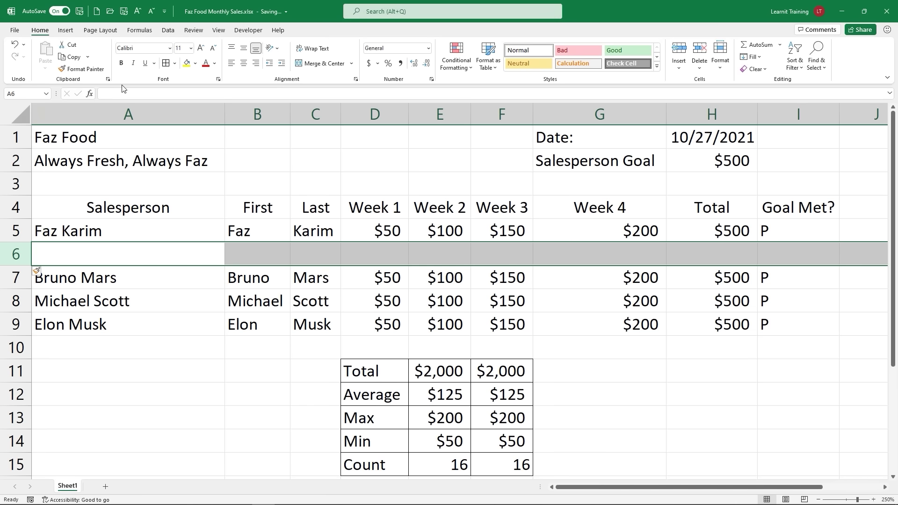
key("ctrl+z")
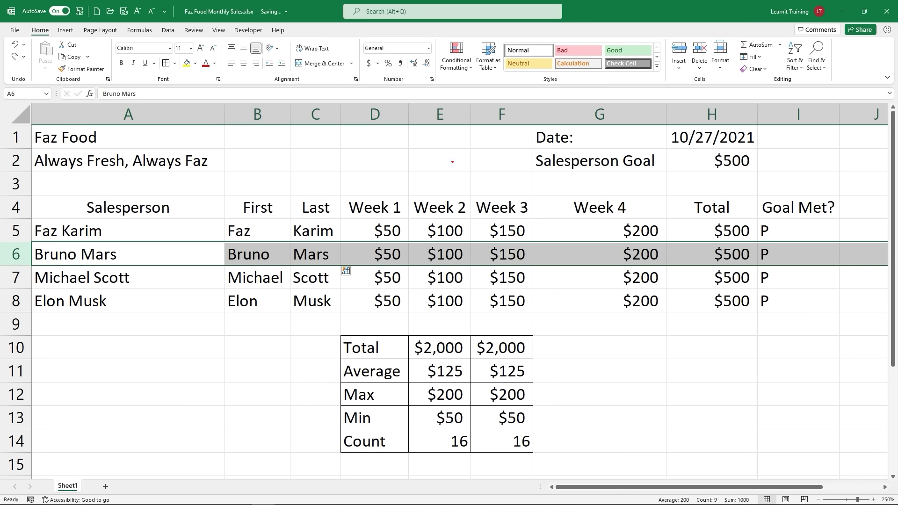
mouse_move(533, 148)
left_mouse_down()
mouse_move(672, 173)
mouse_move(762, 173)
left_mouse_up()
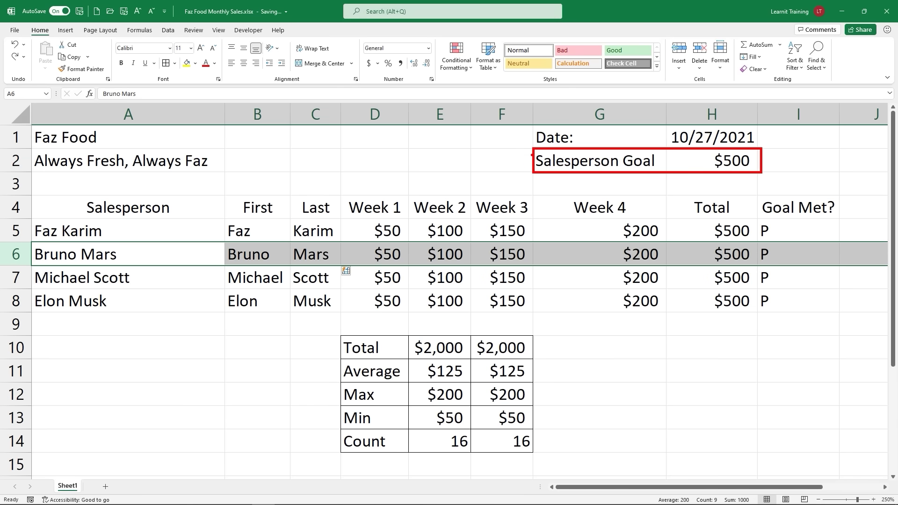
left_click_drag(533, 154, 484, 156)
mouse_move(668, 381)
left_mouse_down()
mouse_move(681, 398)
mouse_move(837, 406)
left_mouse_up()
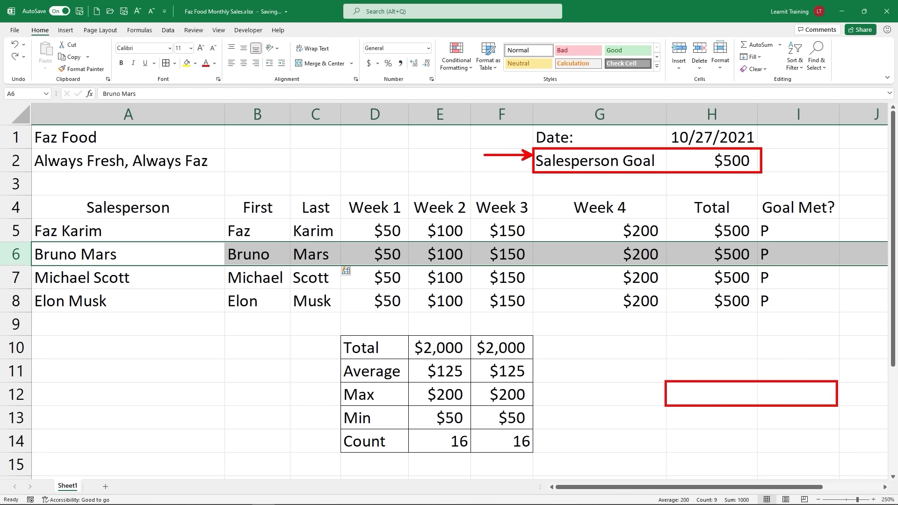
left_click_drag(662, 393, 648, 387)
mouse_move(545, 364)
left_mouse_down()
mouse_move(535, 358)
mouse_move(757, 361)
left_mouse_up()
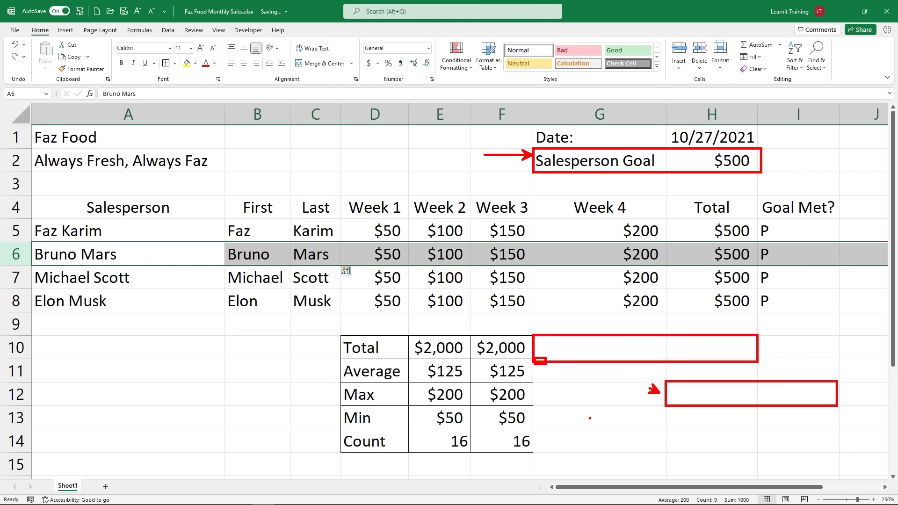
key("Escape")
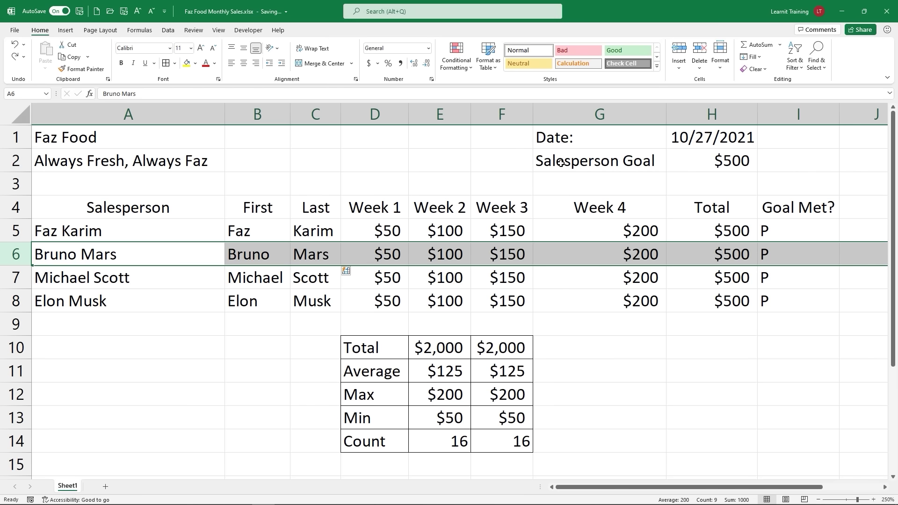
left_click_drag(559, 162, 707, 161)
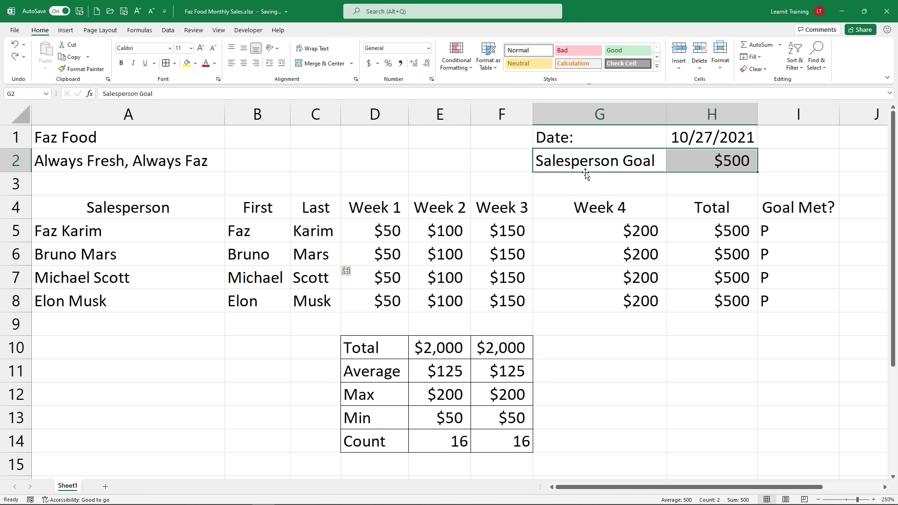
Step: Move the Salesperson Goal label and $500 to G10:H10 and confirm the Goal Met? formula now uses $H$10
left_click_drag(585, 174, 640, 358)
left_click(643, 459)
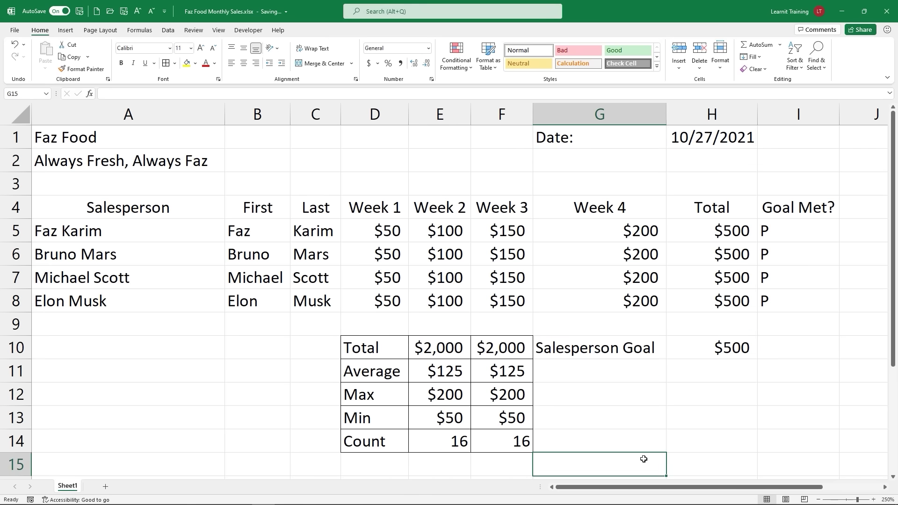
left_click(740, 349)
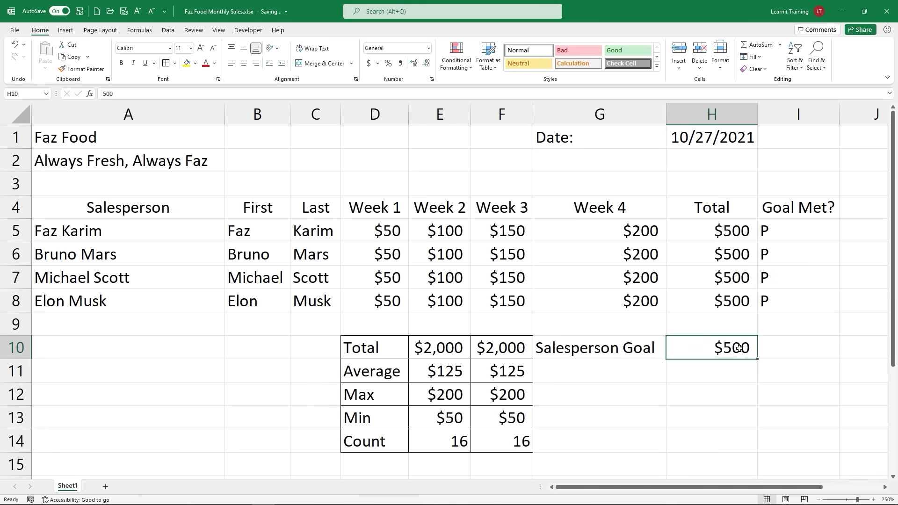
left_click(751, 235)
left_click(766, 231)
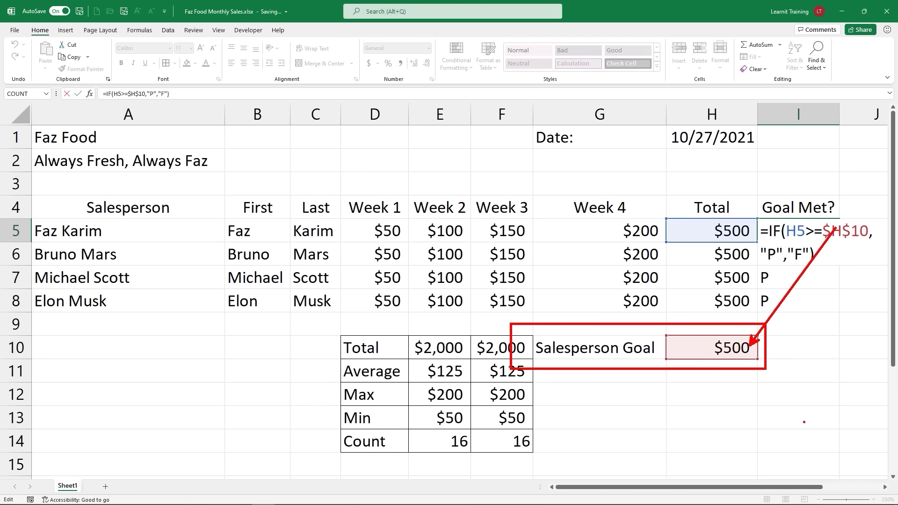
key("Return")
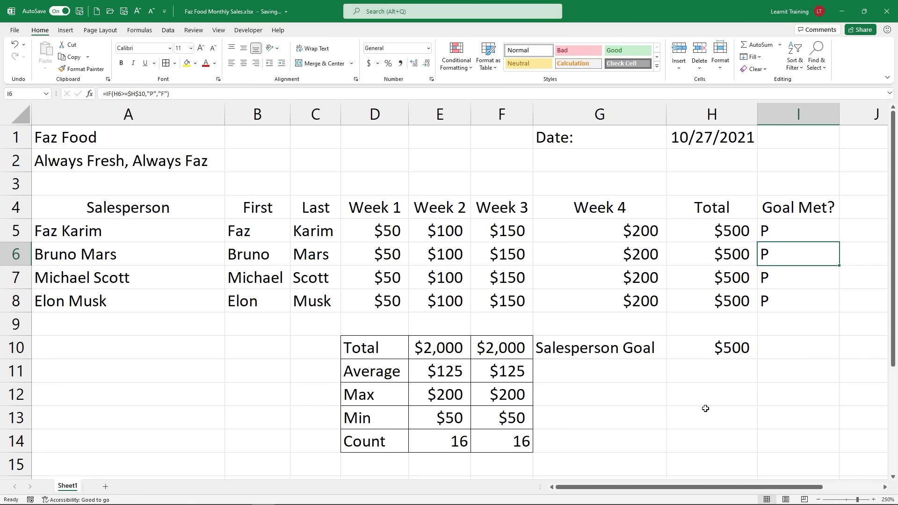
left_click_drag(537, 348, 669, 350)
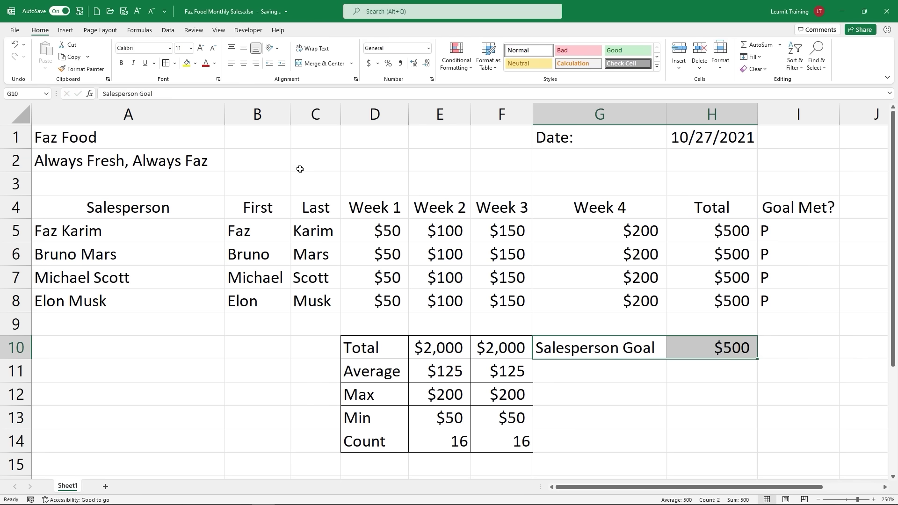
Step: Give the Salesperson Goal label and value in G10:H10 all borders and bold formatting
left_click(167, 66)
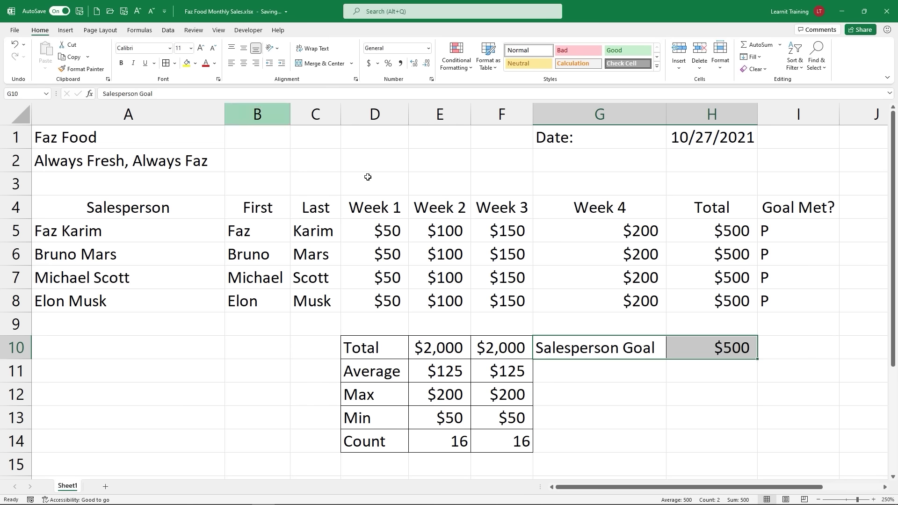
left_click(703, 379)
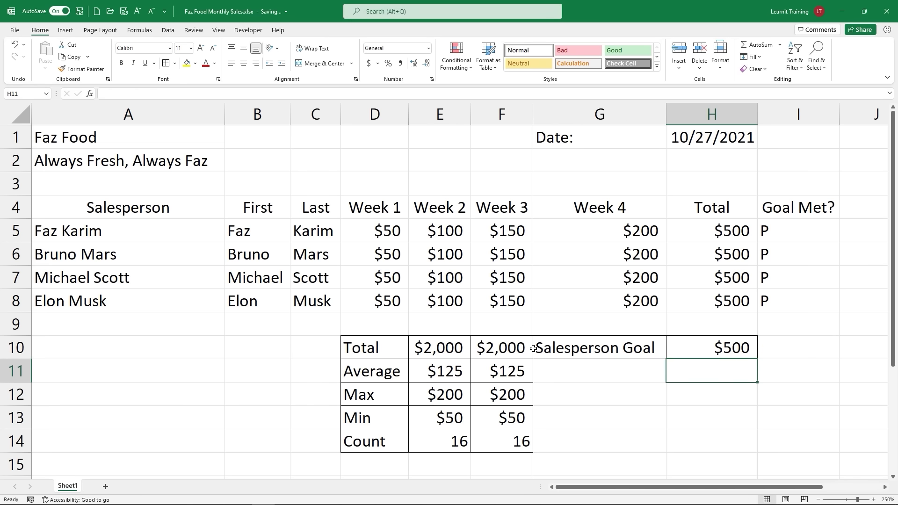
left_click_drag(536, 349, 688, 354)
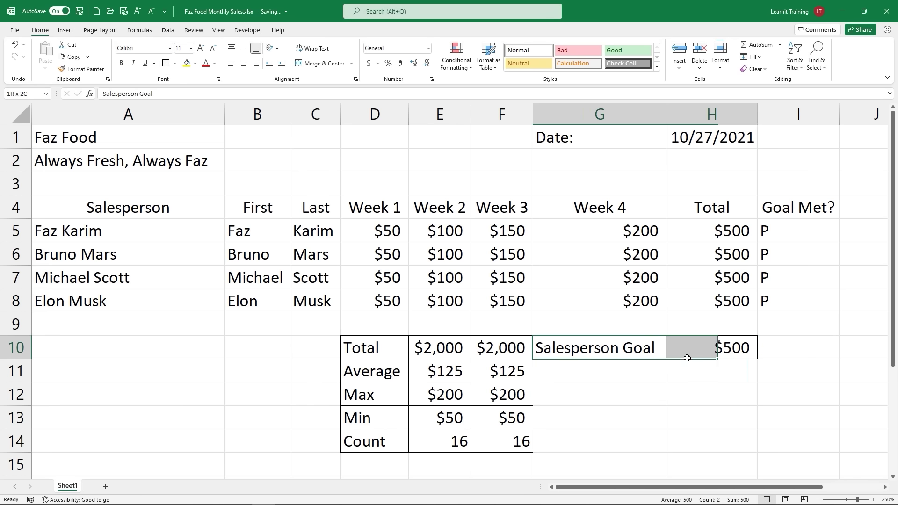
left_click(121, 62)
left_click(609, 376)
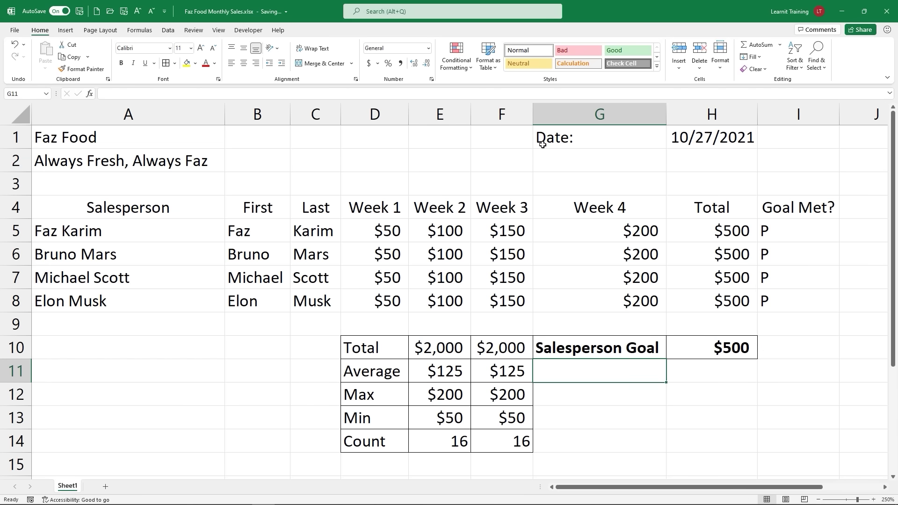
Step: Copy the Date label and 10/27/2021 from G1:H1 into G11:H11 and bold them
left_click_drag(542, 144, 730, 145)
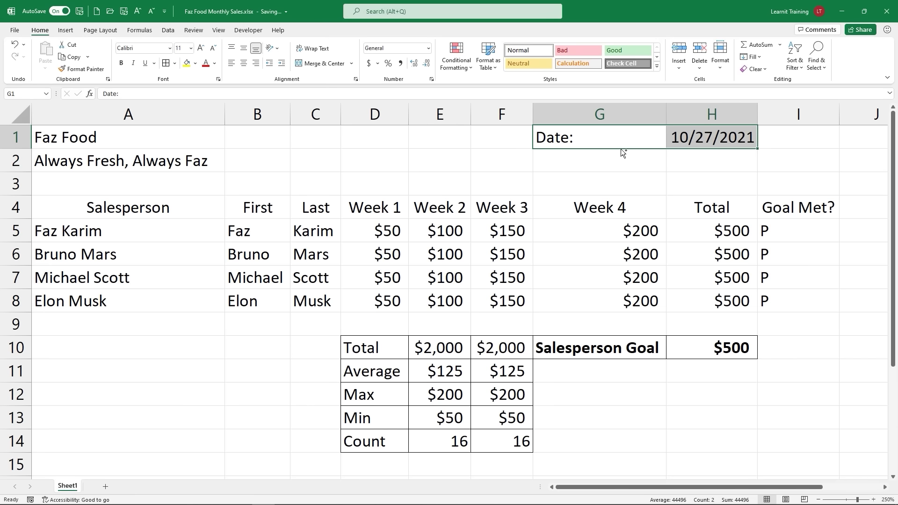
left_click_drag(621, 149, 611, 364)
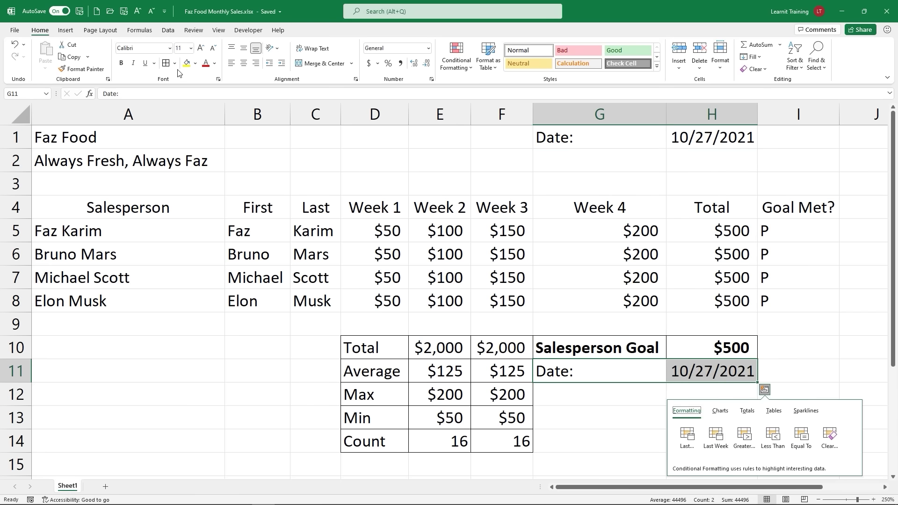
left_click(121, 63)
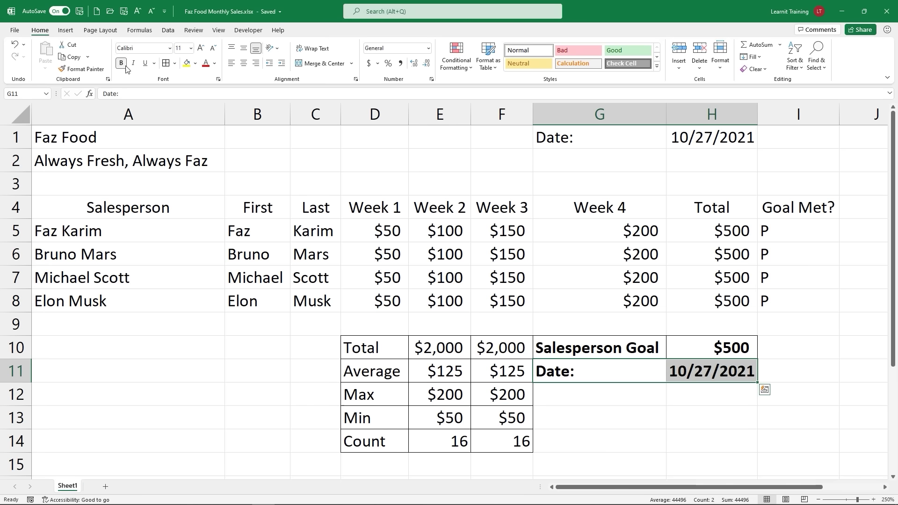
left_click(626, 406)
left_click_drag(678, 397, 669, 378)
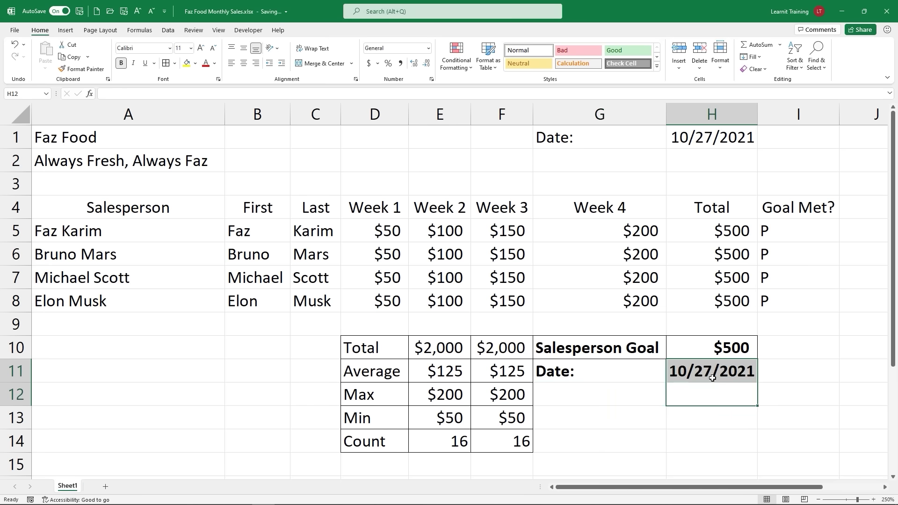
left_click_drag(603, 371, 712, 372)
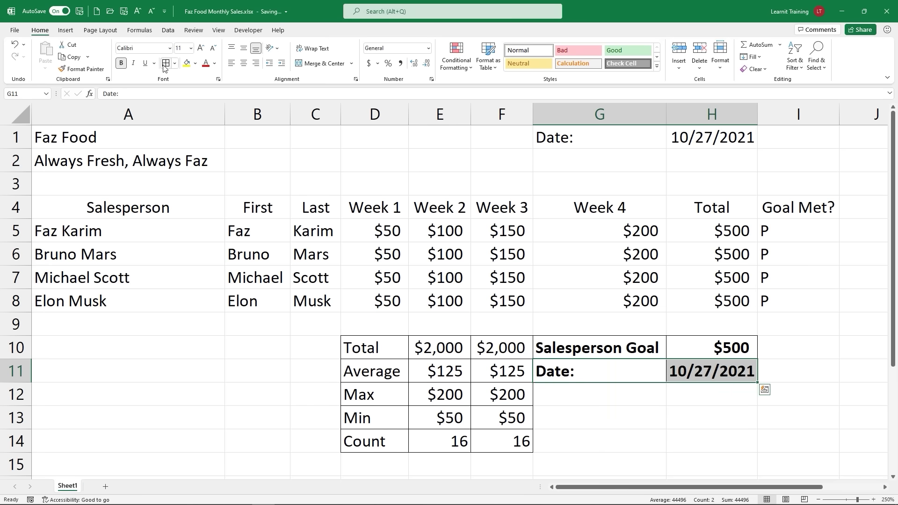
left_click(609, 386)
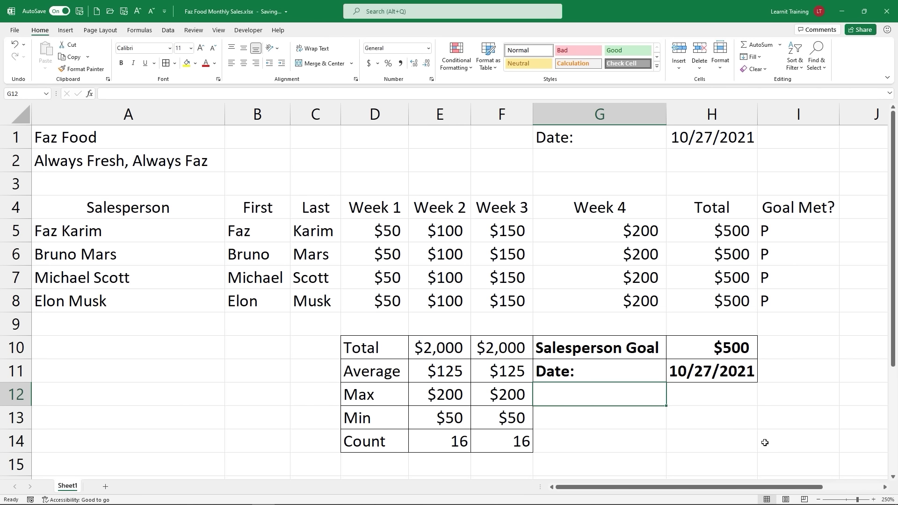
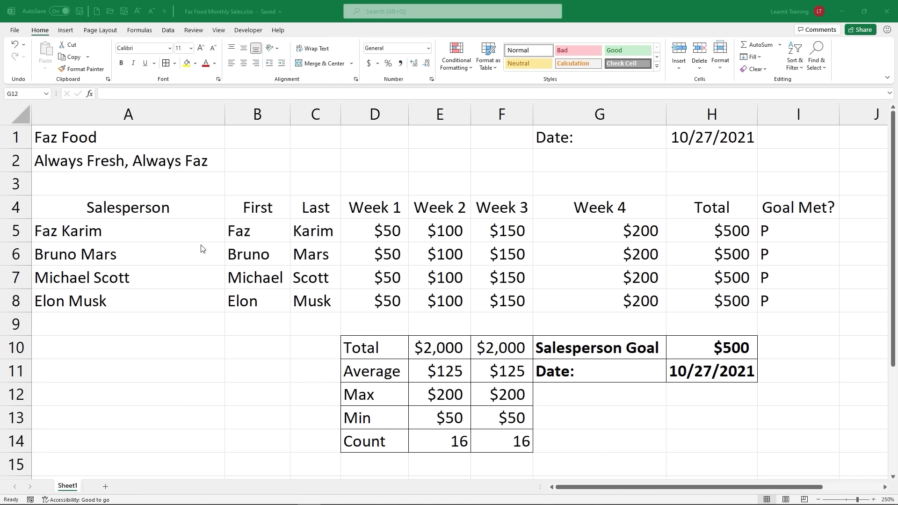
Step: Give the Faz Food title in A1 the Title cell style
left_click(86, 140)
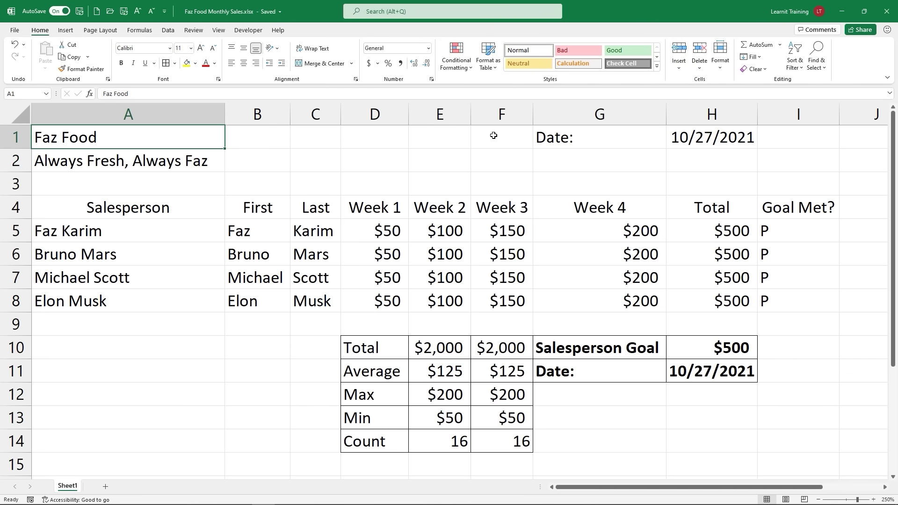
left_click(658, 69)
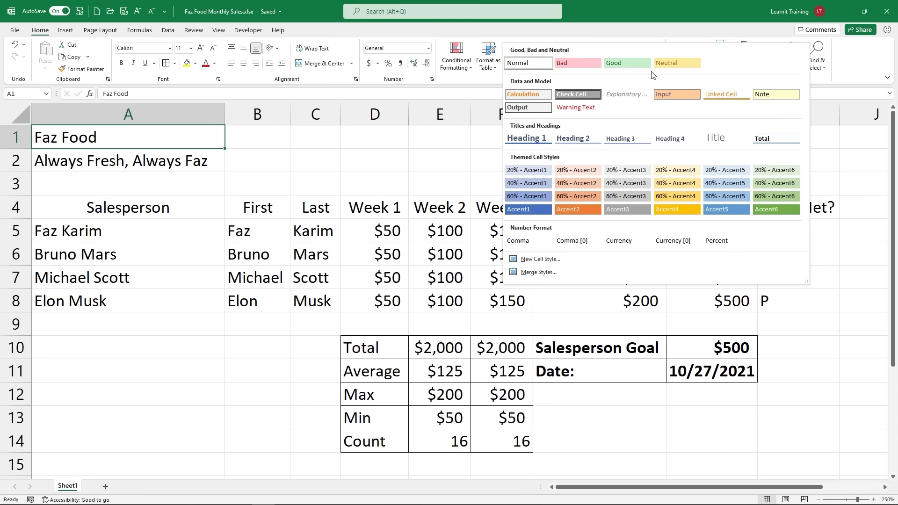
left_click(705, 143)
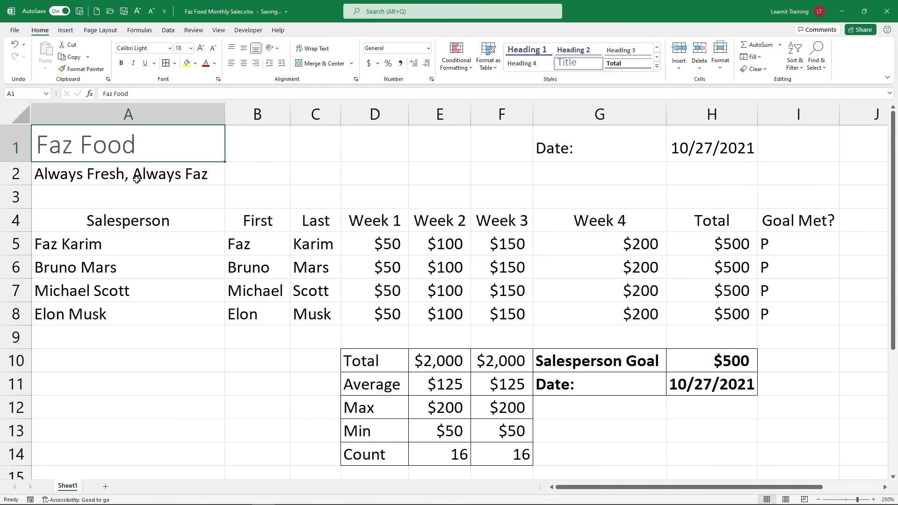
Step: Apply the Heading 4 cell style to the Always Fresh, Always Faz tagline in A2
left_click(75, 180)
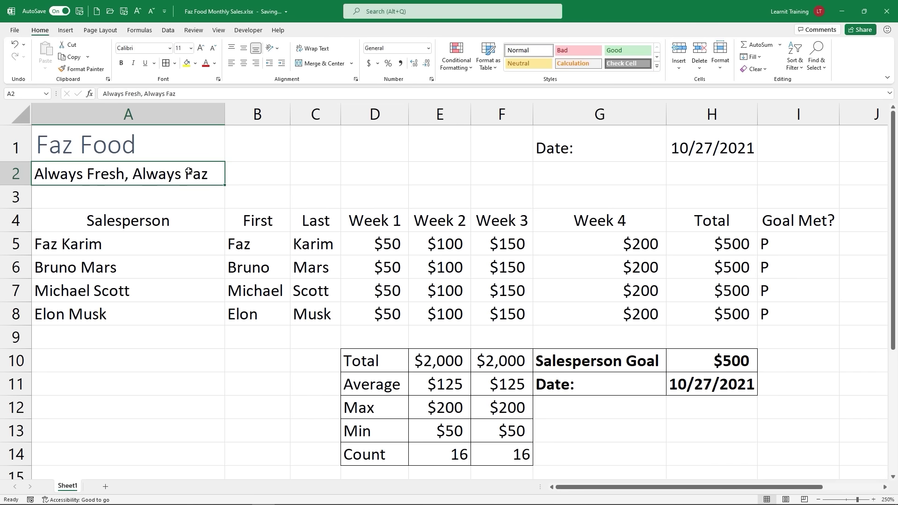
left_click(657, 67)
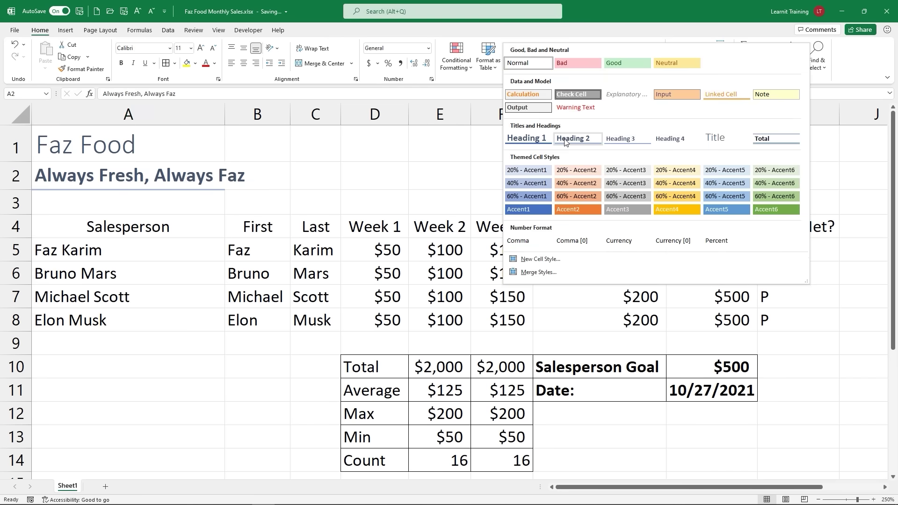
left_click(666, 138)
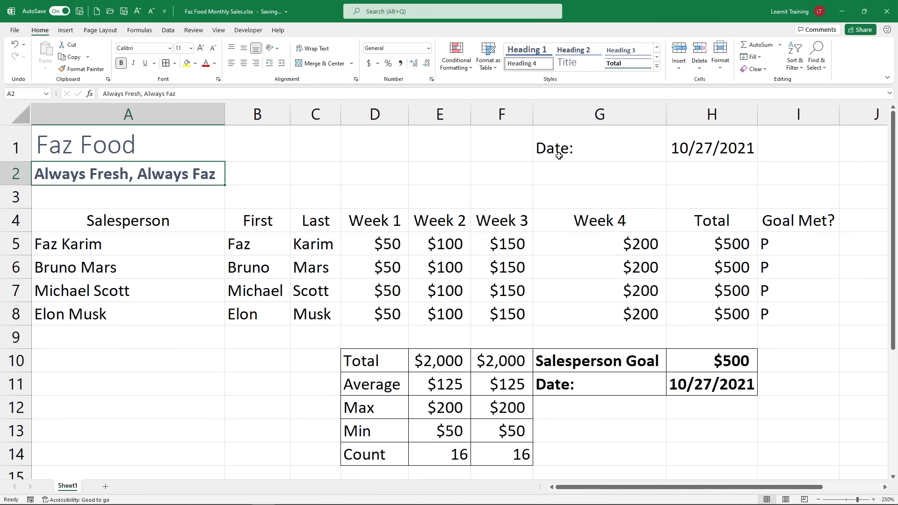
left_click_drag(559, 155, 717, 147)
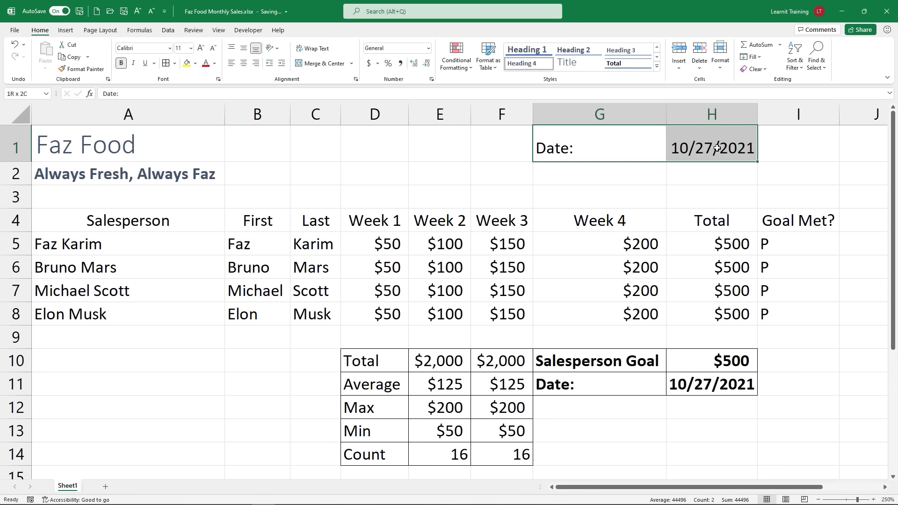
Step: Give the Date label and date in G1:H1 the Explanatory cell style
left_click(656, 66)
left_click(586, 96)
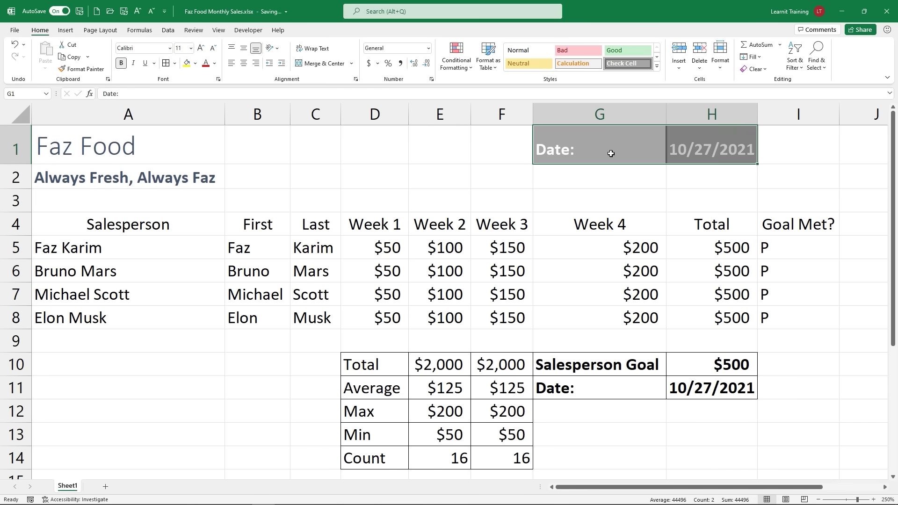
left_click(657, 69)
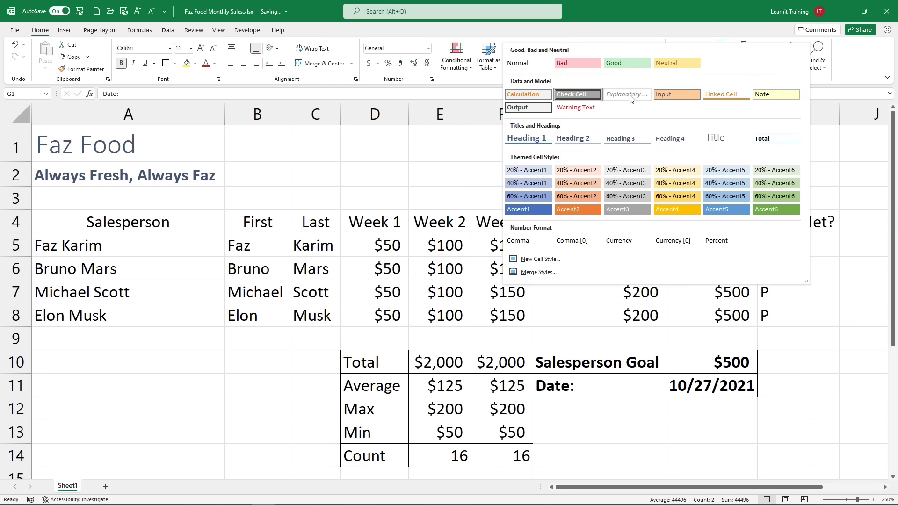
left_click(627, 93)
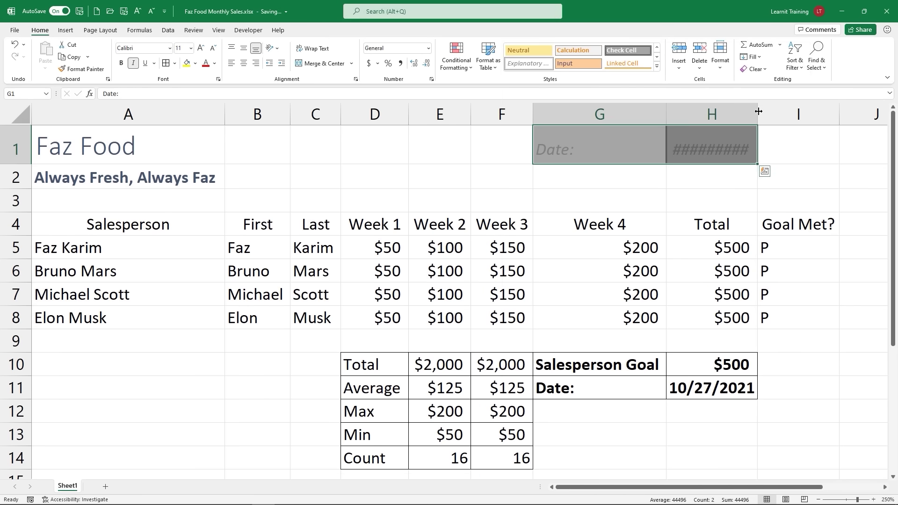
left_click_drag(758, 113, 772, 112)
left_click(715, 182)
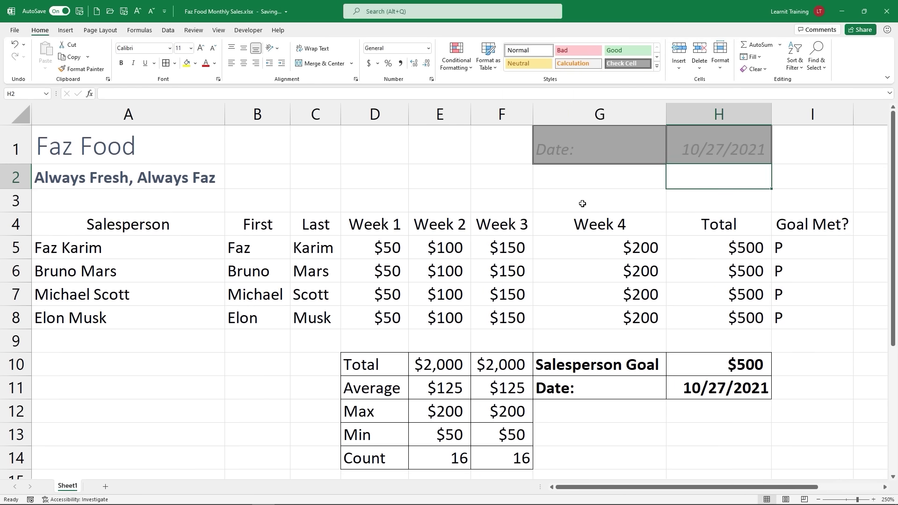
left_click_drag(595, 145, 706, 147)
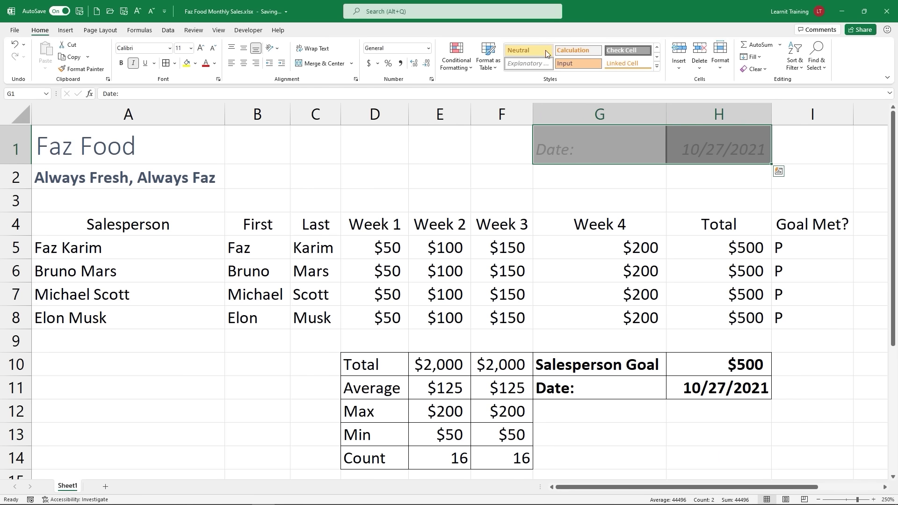
left_click(657, 66)
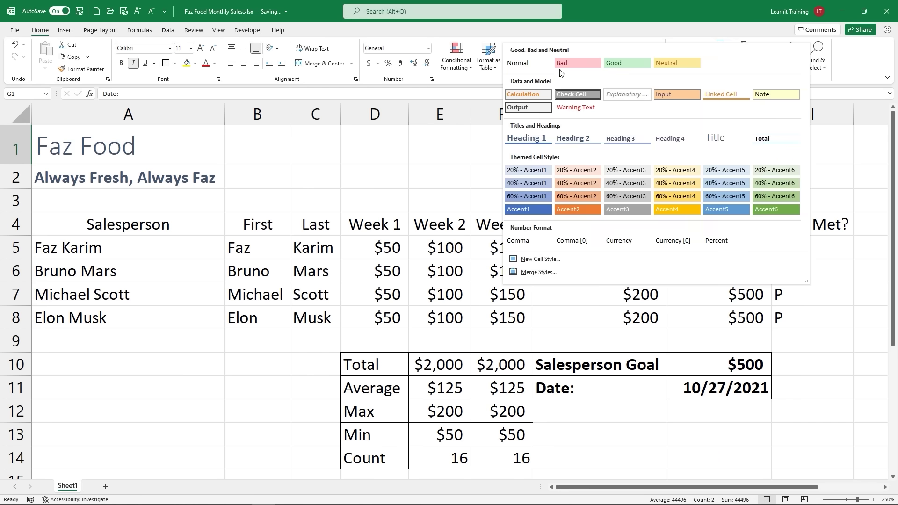
left_click(529, 59)
left_click(657, 66)
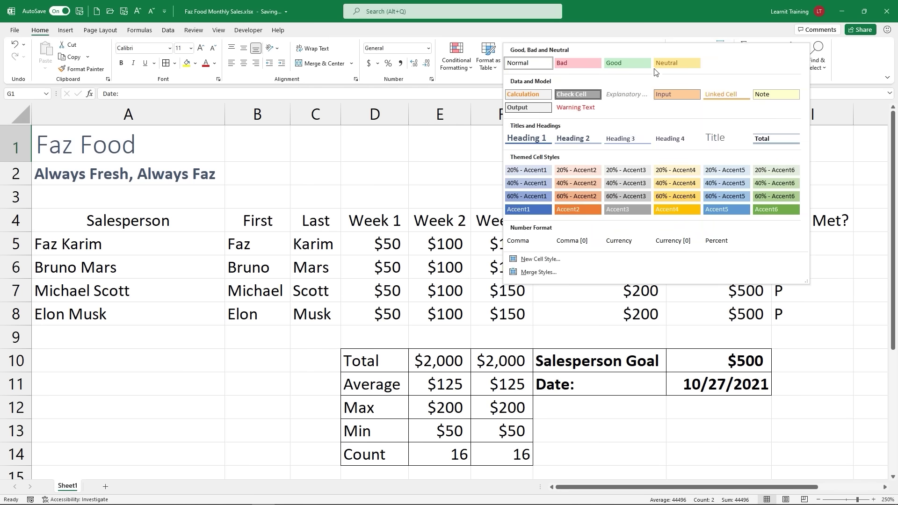
left_click(621, 96)
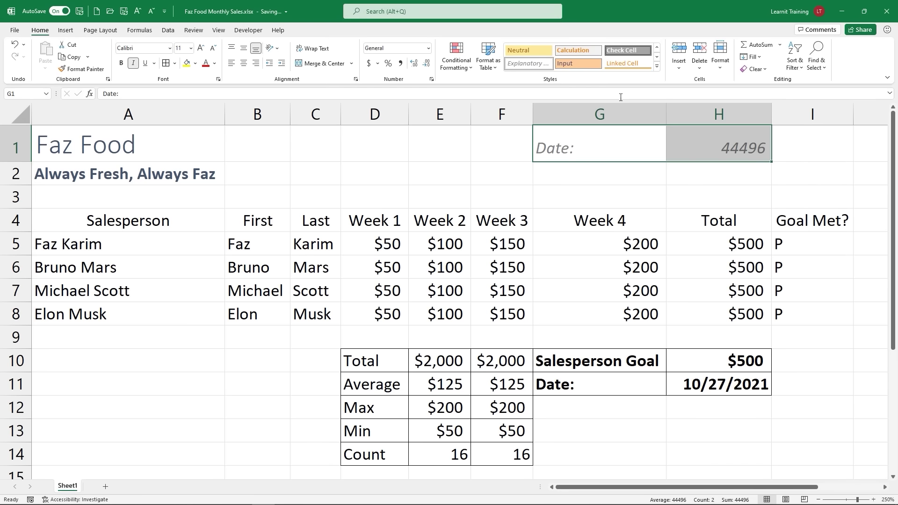
Step: Show the H1 date as a Long Date and autofit column H to fit it
left_click(428, 49)
left_click(414, 84)
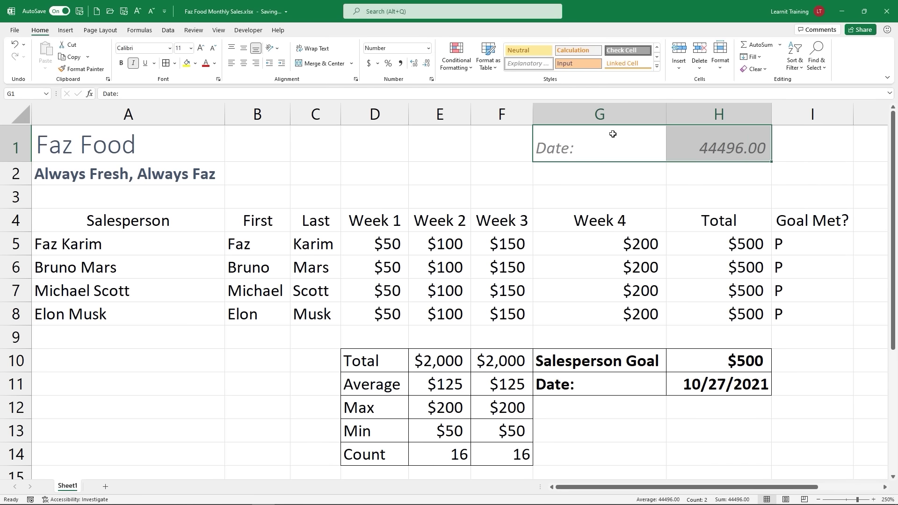
left_click(428, 49)
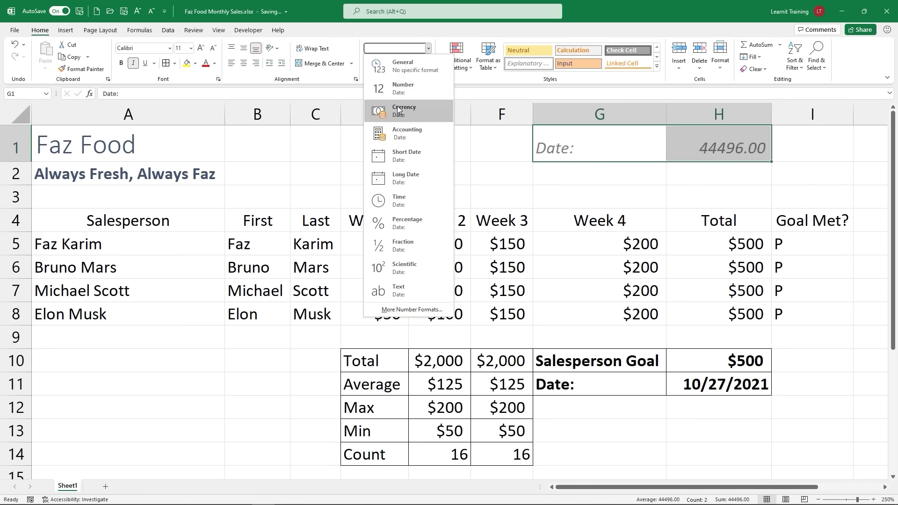
left_click(405, 180)
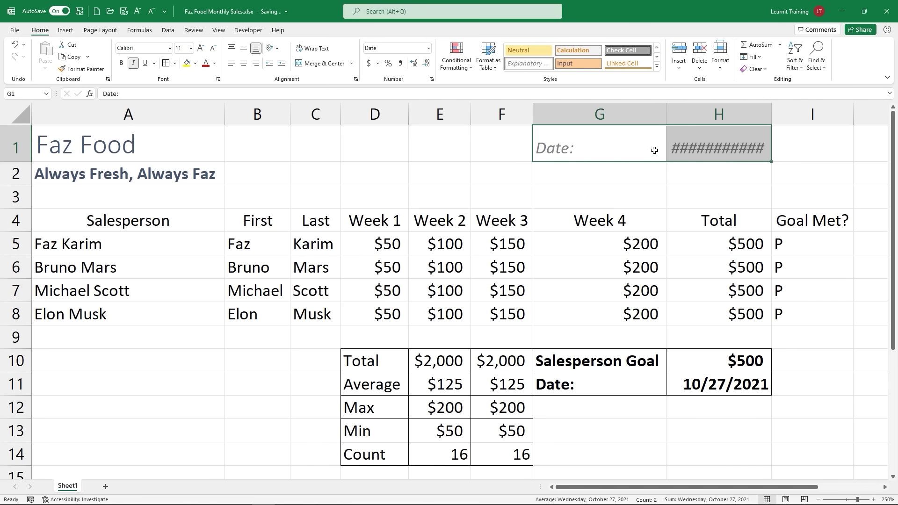
double_click(773, 114)
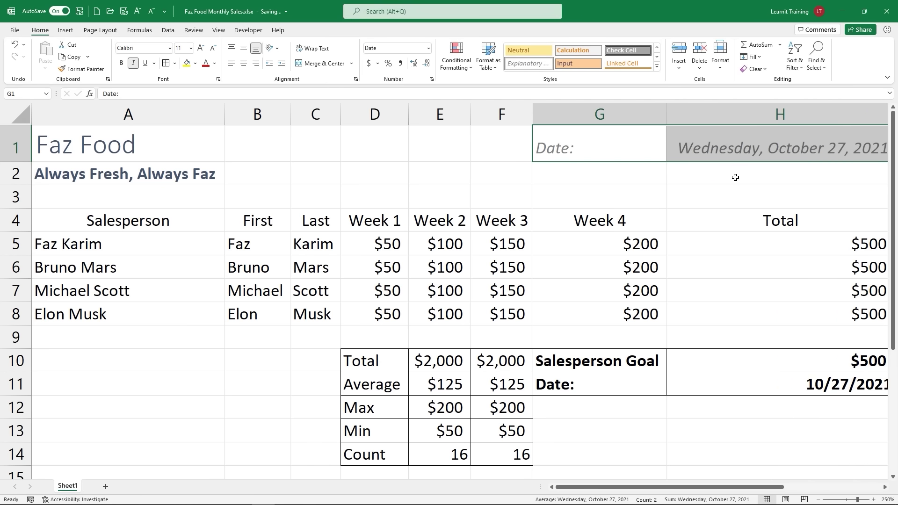
scroll(726, 178, "down", 1)
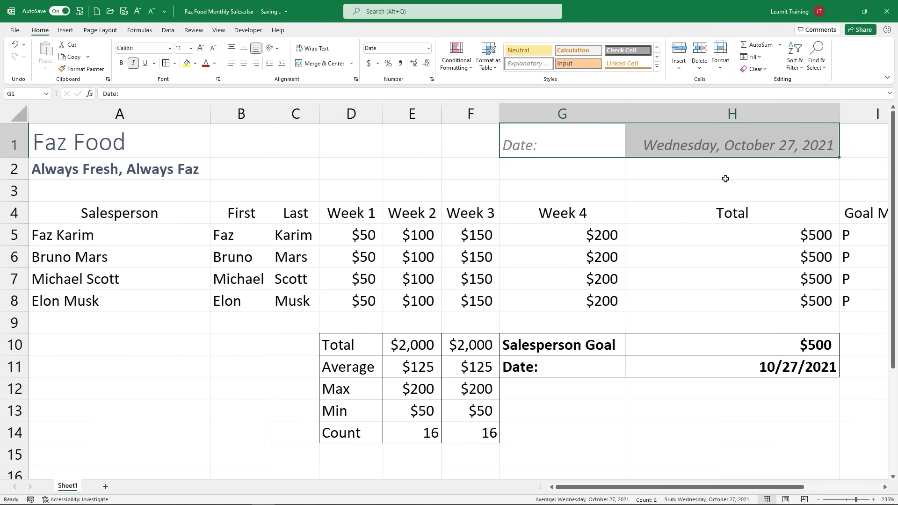
left_click(428, 48)
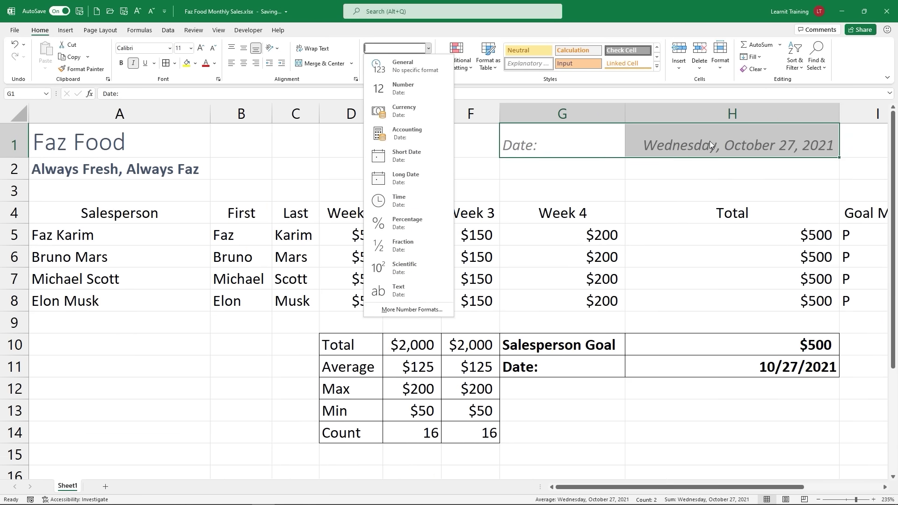
key("Escape")
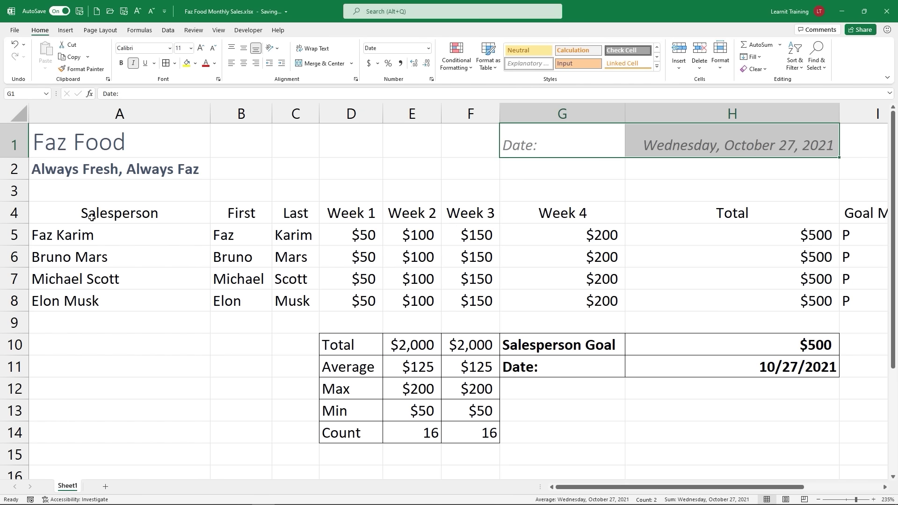
Step: Apply Heading 3 to the row 4 headers A4:I4, Salesperson through Goal Met?
left_click(49, 212)
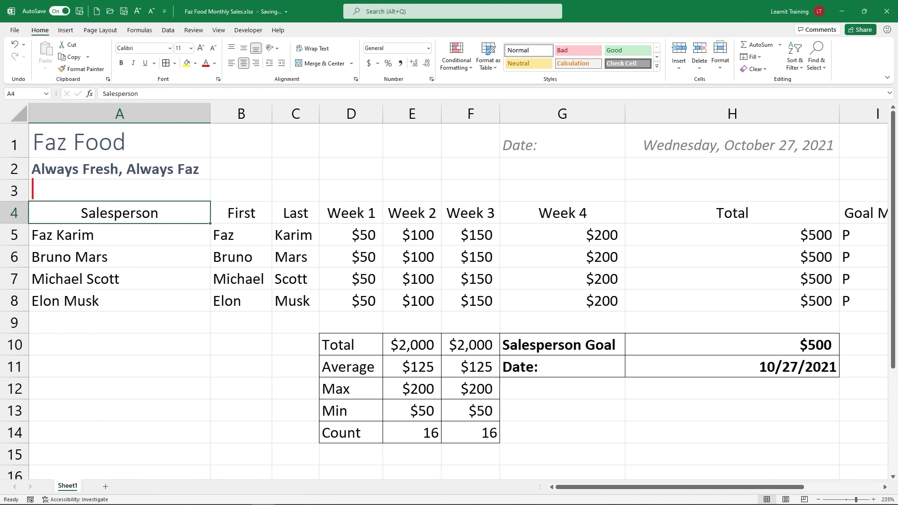
type("CTRL ")
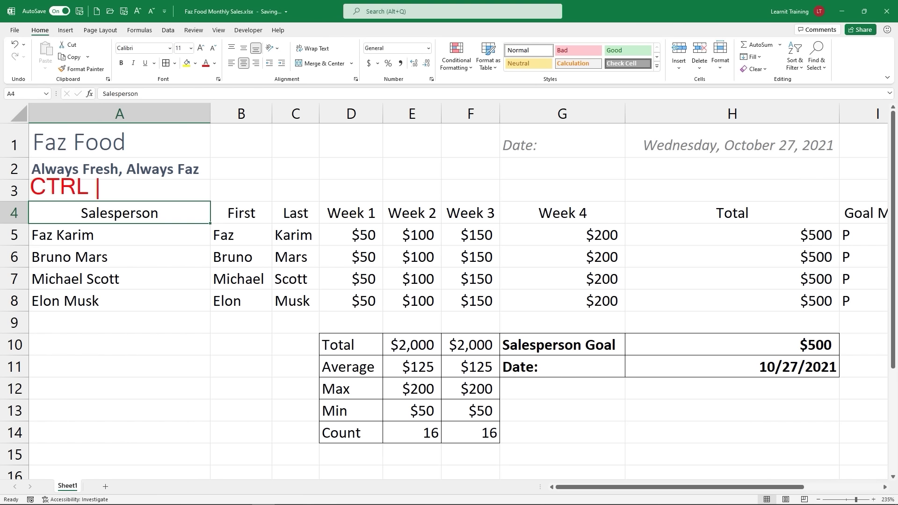
type("+ SH")
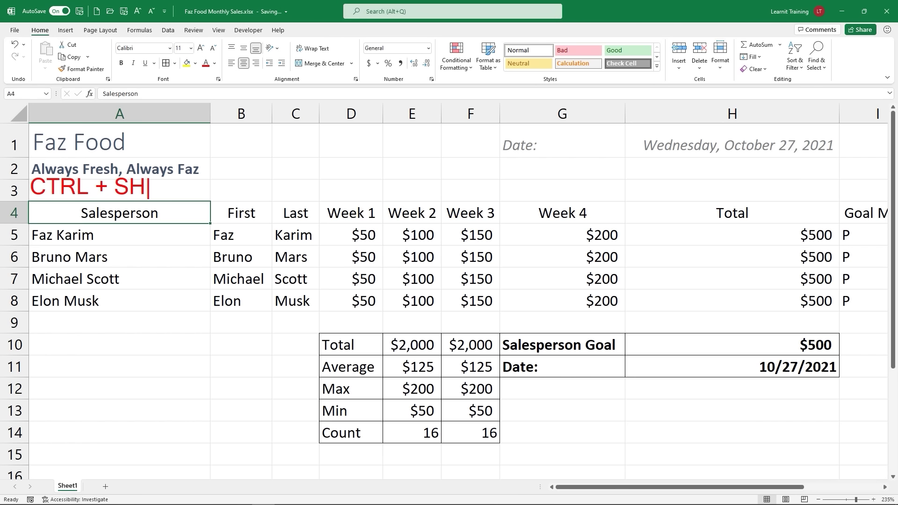
type("IFT + -")
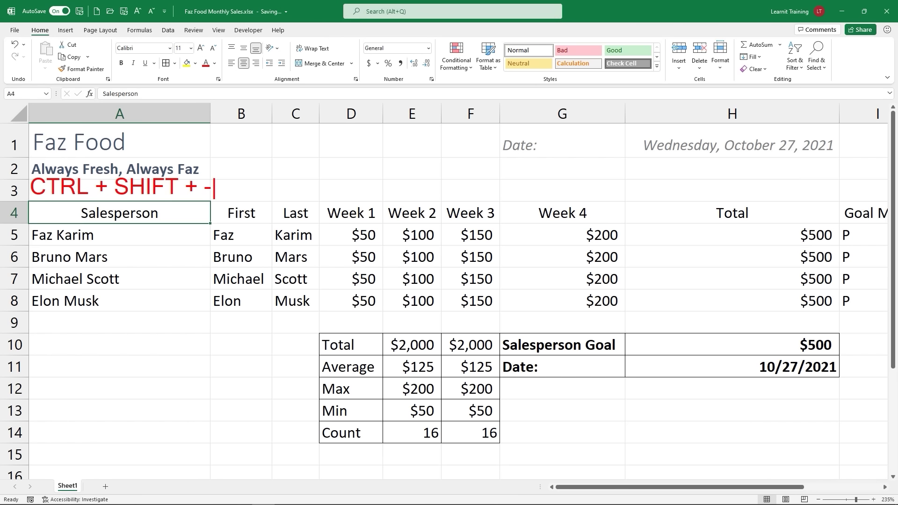
type(">")
key("Escape")
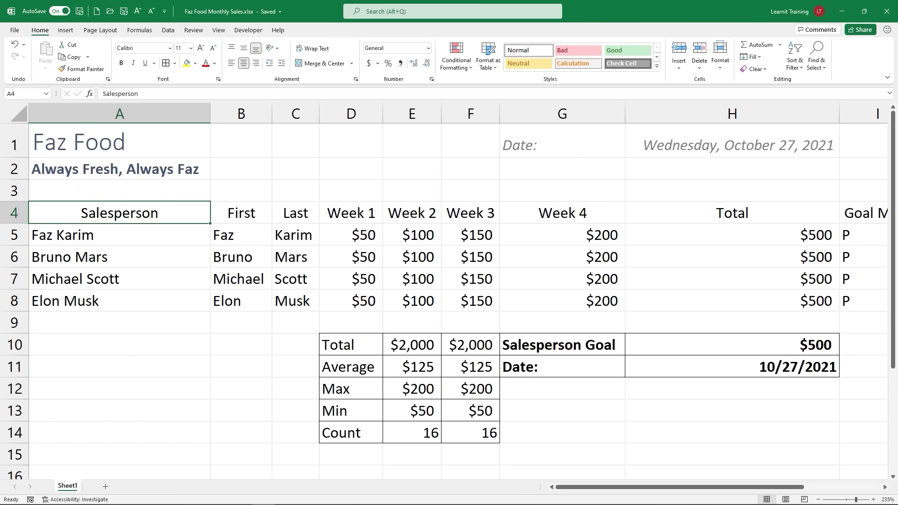
key("ctrl+shift+Right")
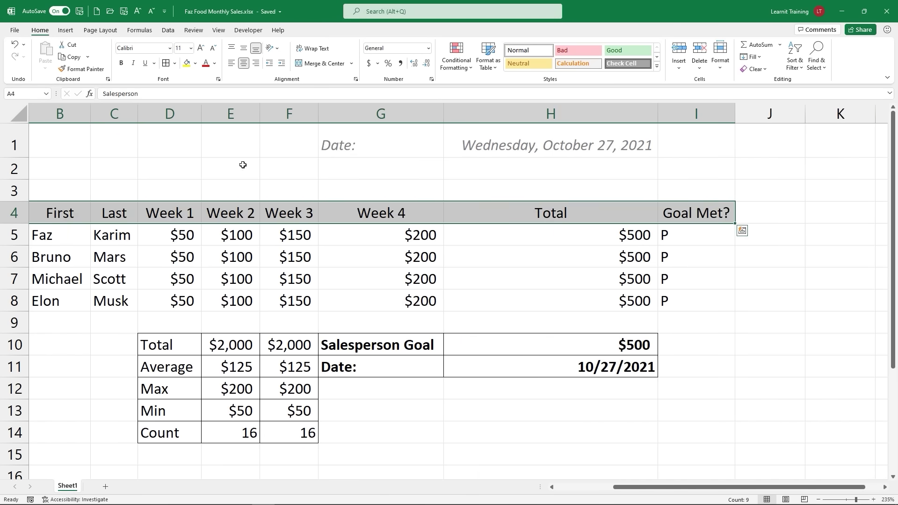
left_click(657, 66)
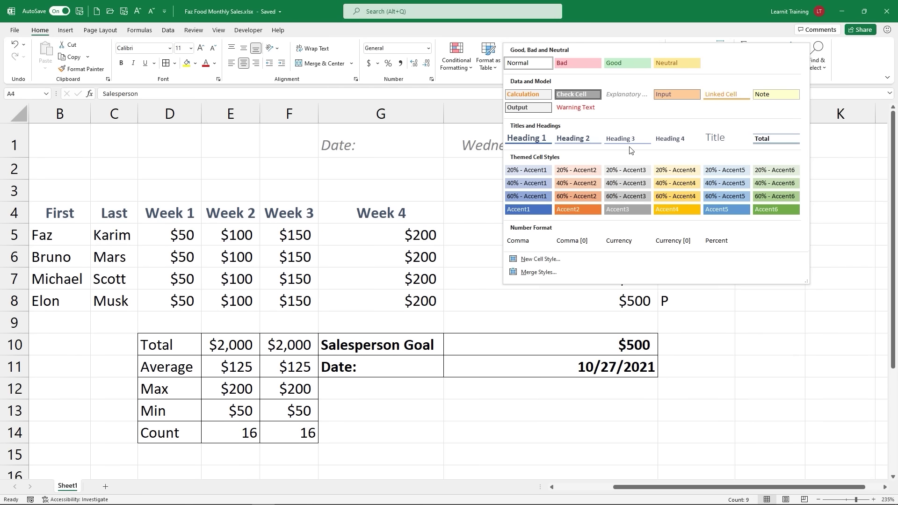
left_click(626, 140)
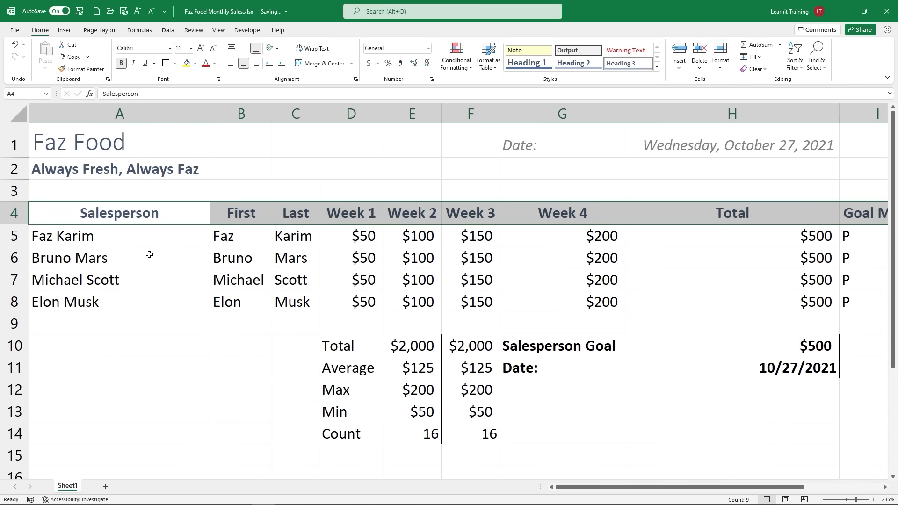
left_click(103, 227)
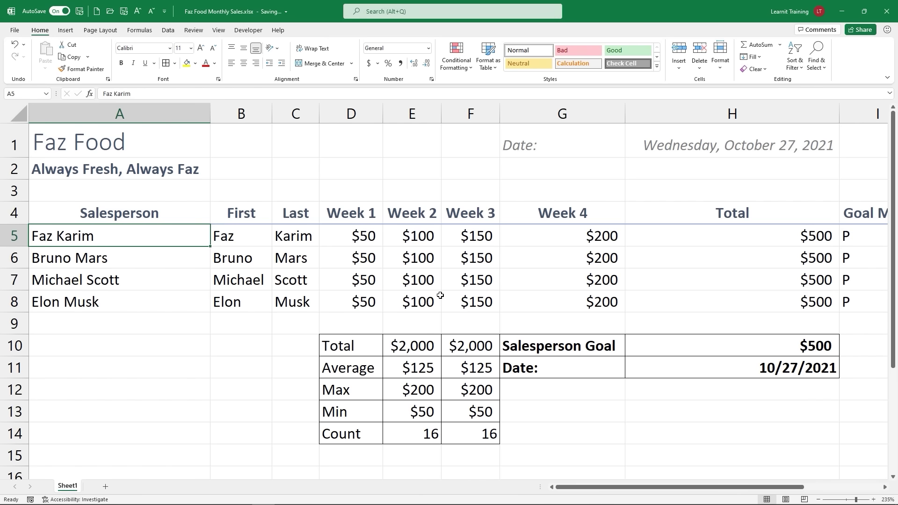
scroll(440, 296, "down", 1)
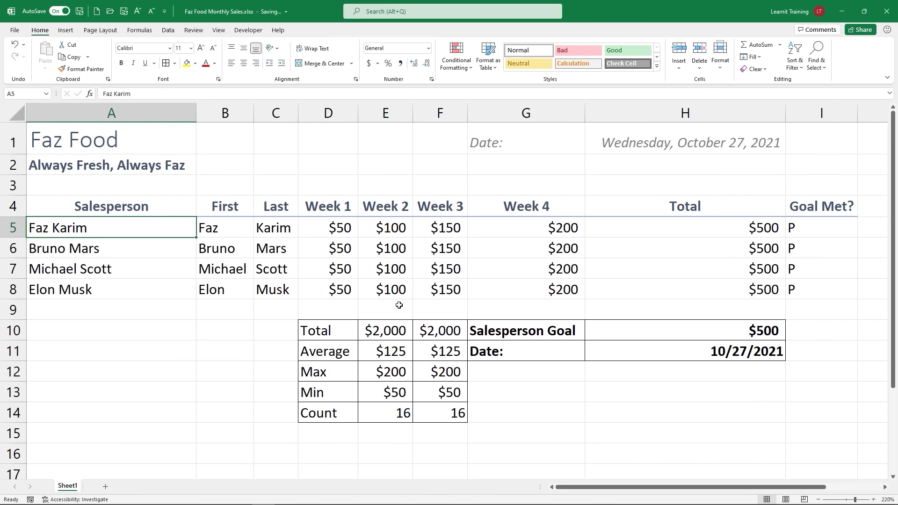
Step: Style names A5:C8 as 20% - Accent3 and weekly amounts D5:G8 as Input
left_click_drag(78, 230, 273, 286)
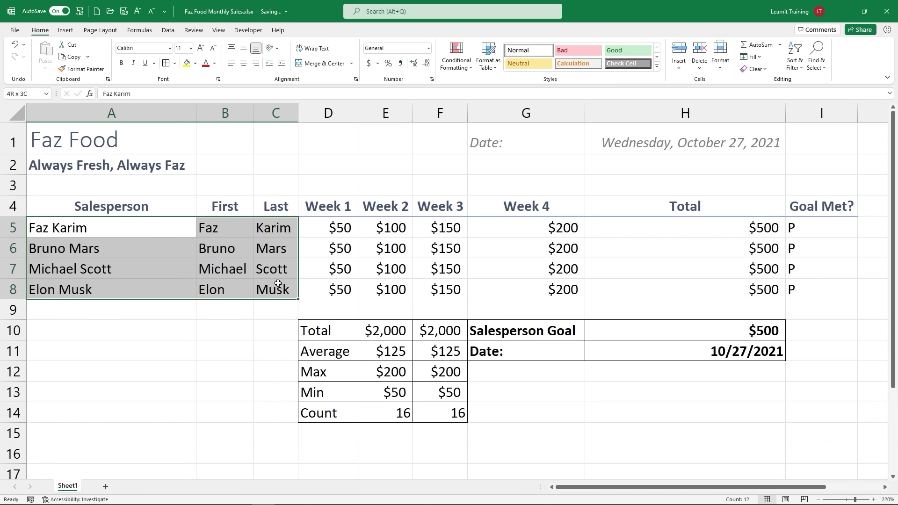
left_click_drag(74, 229, 293, 286)
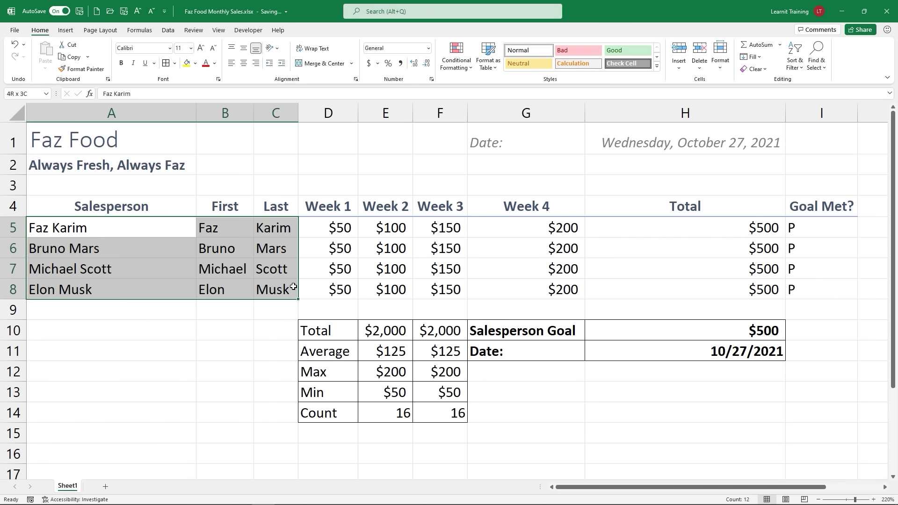
left_click(657, 67)
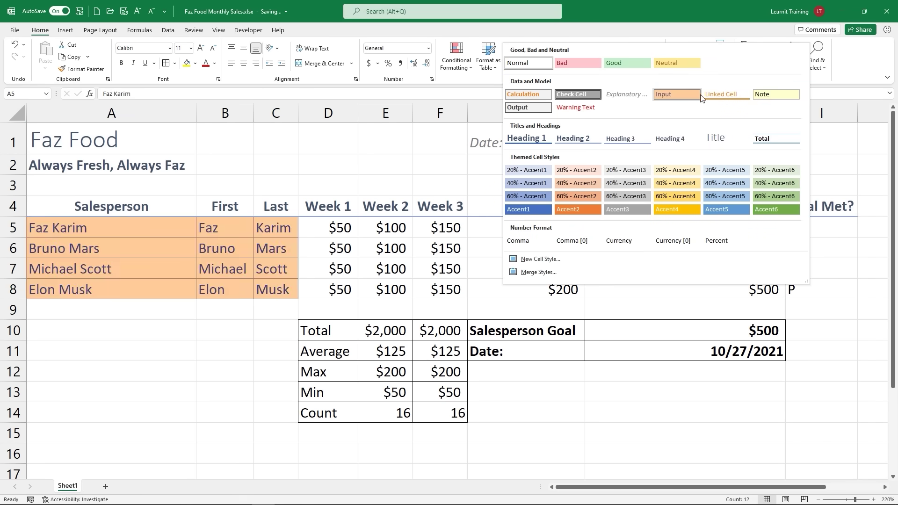
left_click(643, 171)
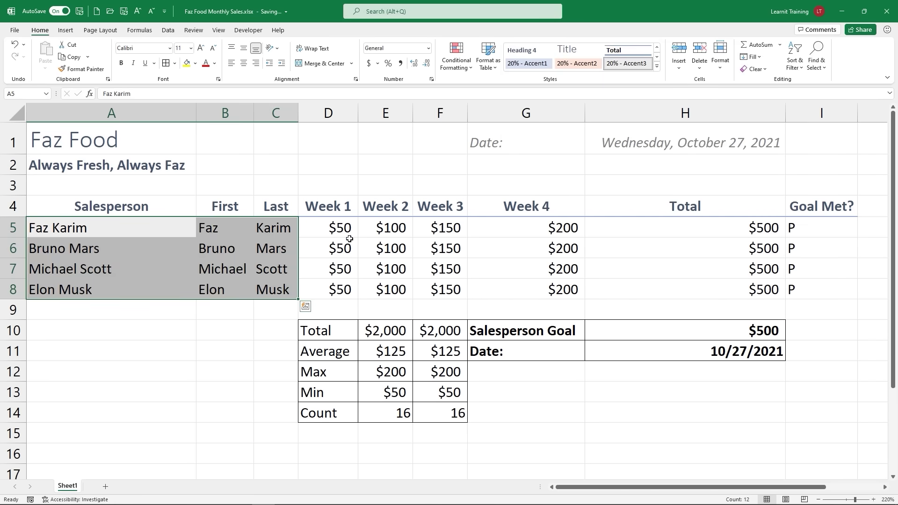
left_click_drag(350, 239, 520, 282)
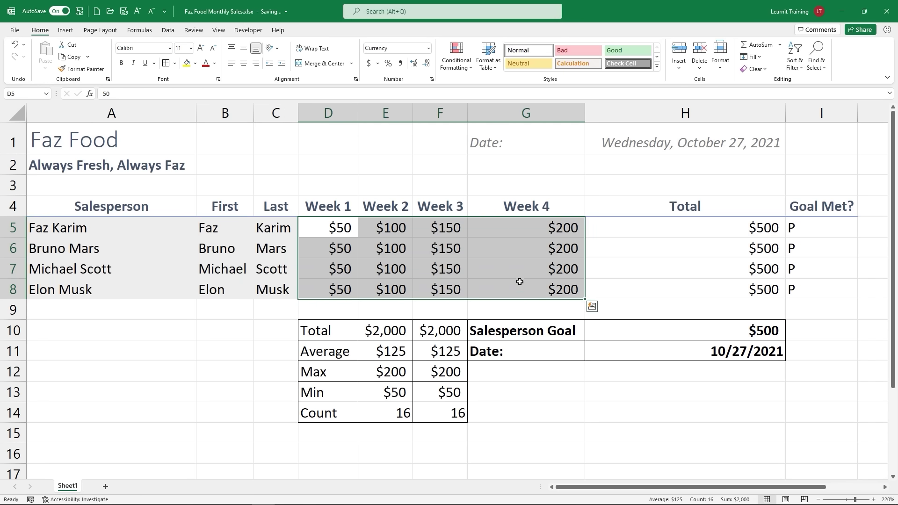
left_click(658, 68)
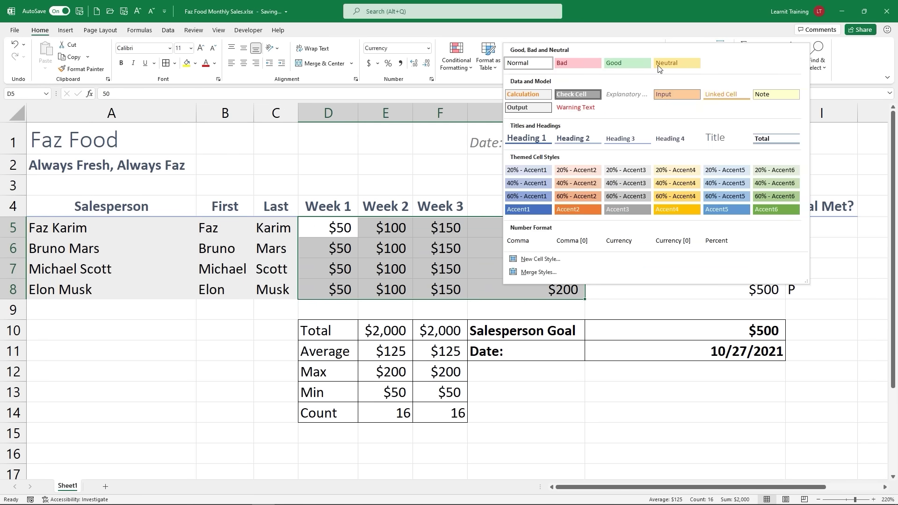
left_click(671, 95)
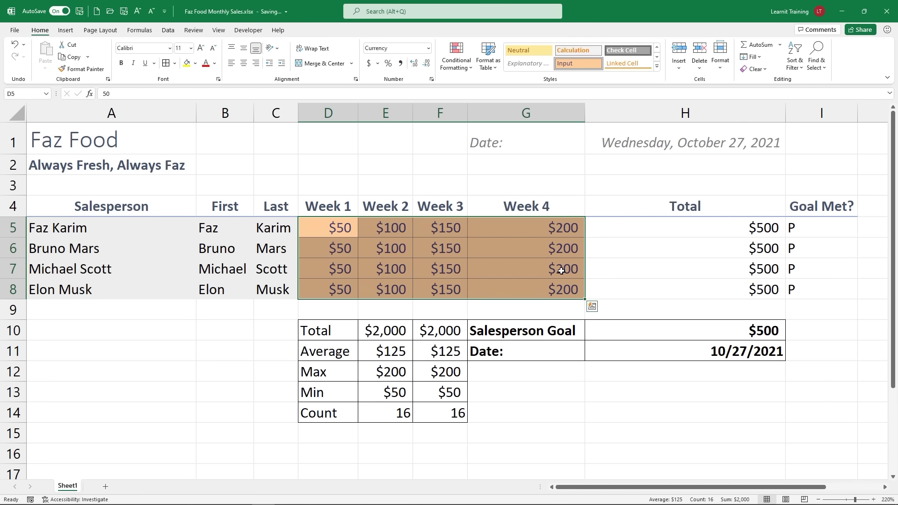
Step: Apply the Output cell style to the totals and Goal Met? cells
left_click_drag(598, 227, 799, 291)
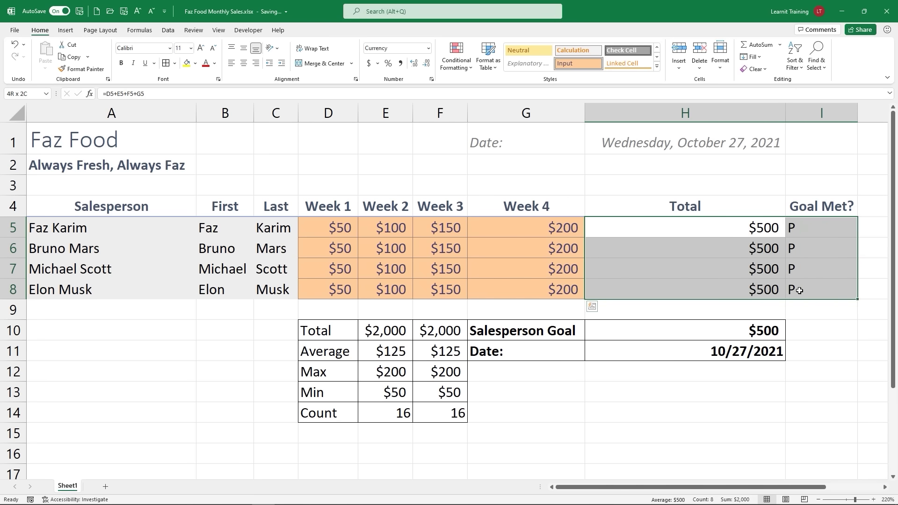
left_click(656, 66)
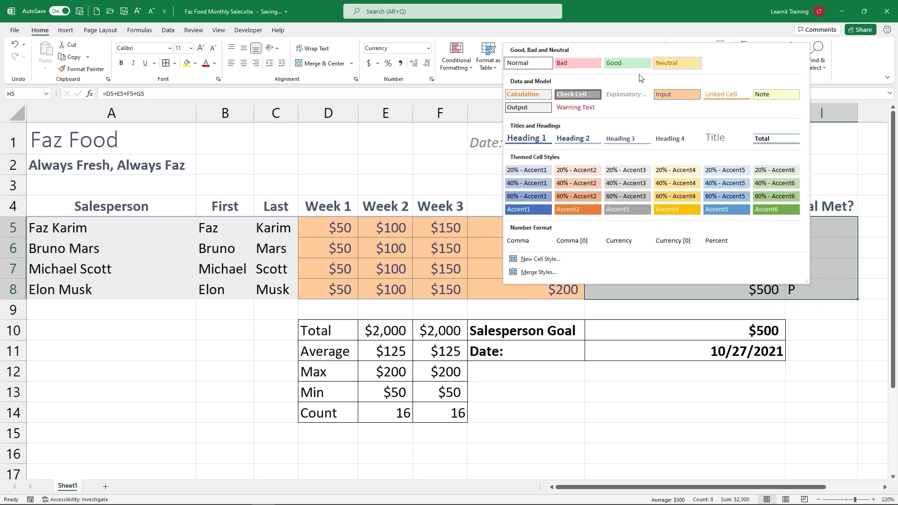
left_click(540, 111)
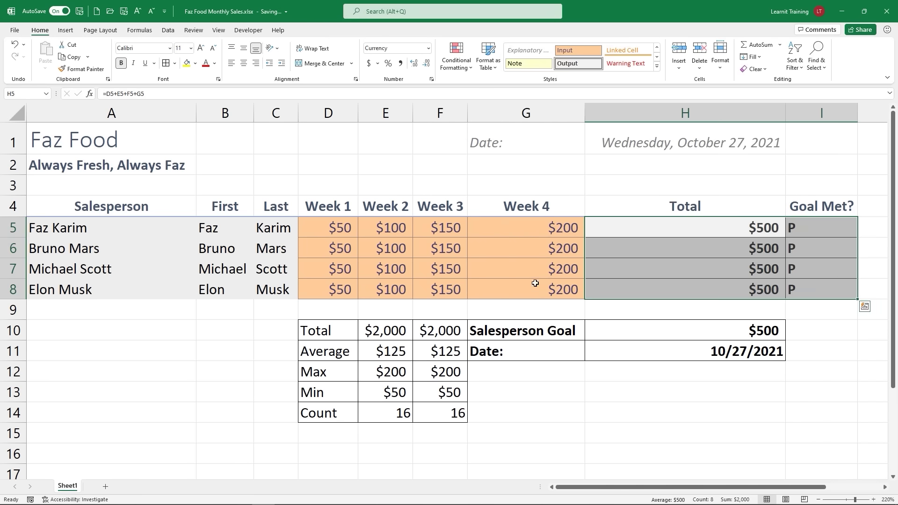
left_click(649, 235)
left_click_drag(695, 256, 814, 293)
left_click_drag(356, 236, 561, 290)
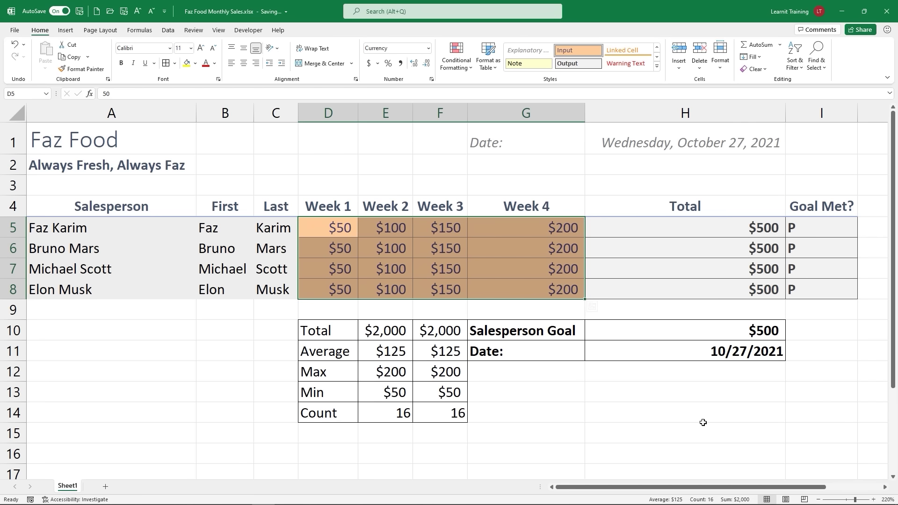
Step: Give the summary block D10:F14 and goal/date cells G10:H11 the 20% - Accent4 style
left_click_drag(333, 329, 461, 416)
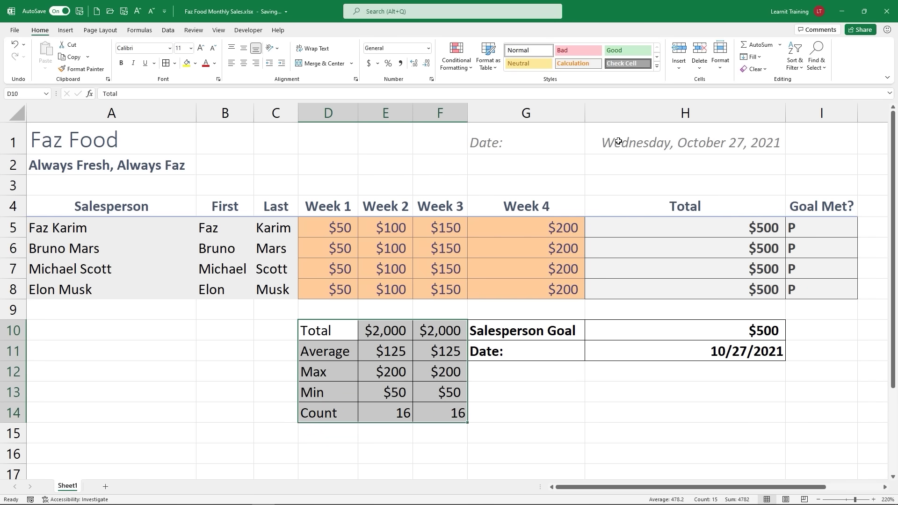
left_click(657, 66)
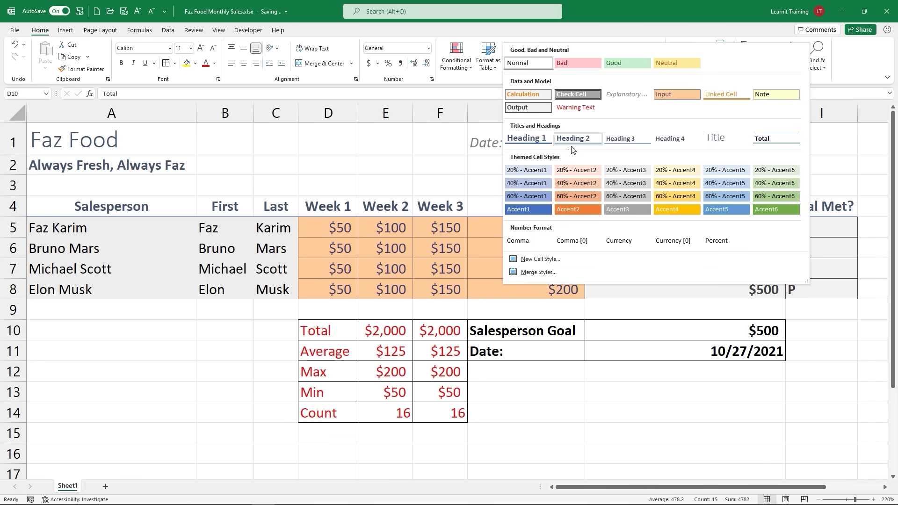
left_click(694, 173)
left_click_drag(487, 330, 668, 352)
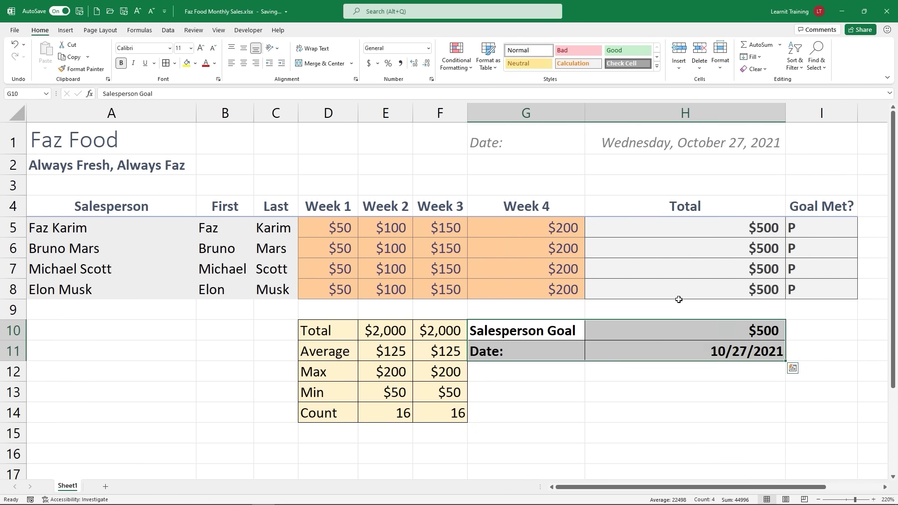
left_click(656, 66)
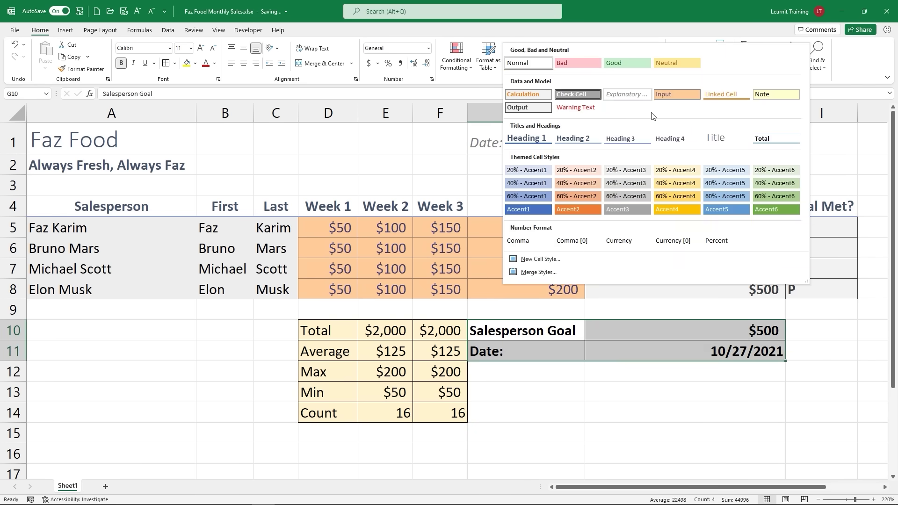
left_click(667, 172)
left_click(537, 378)
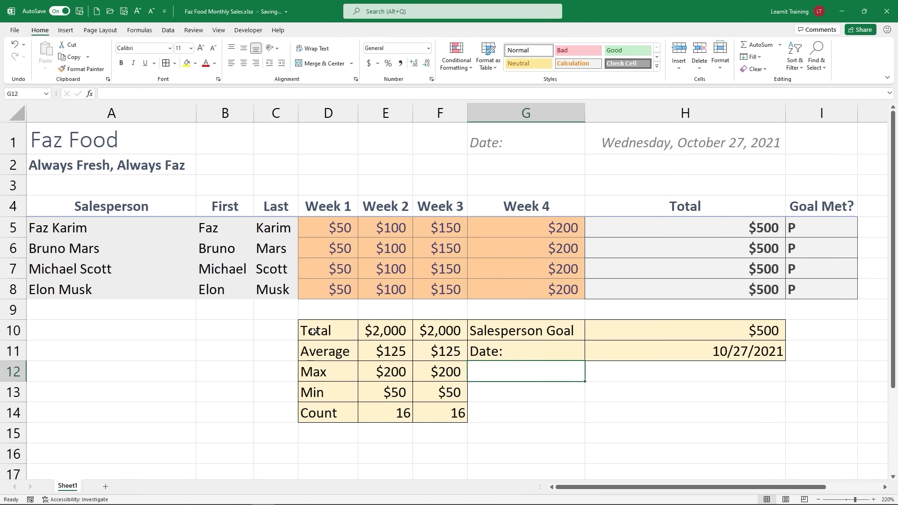
Step: Move the summary area D10:H14 to start at A10 and autofit all column widths
left_click_drag(310, 331, 688, 413)
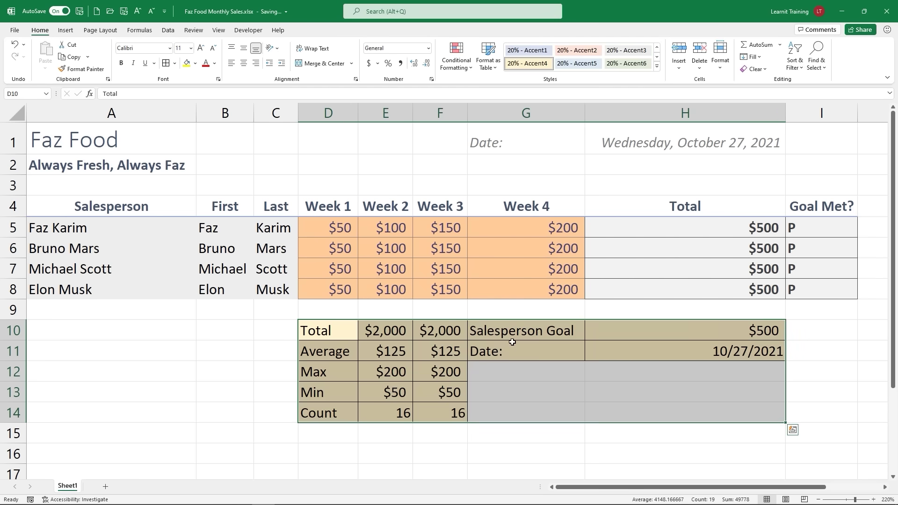
left_click_drag(459, 318, 267, 341)
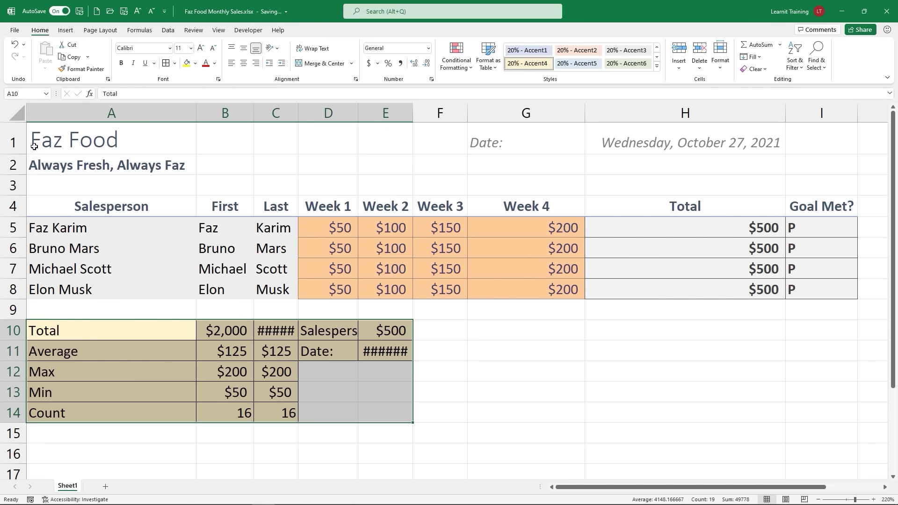
left_click(22, 121)
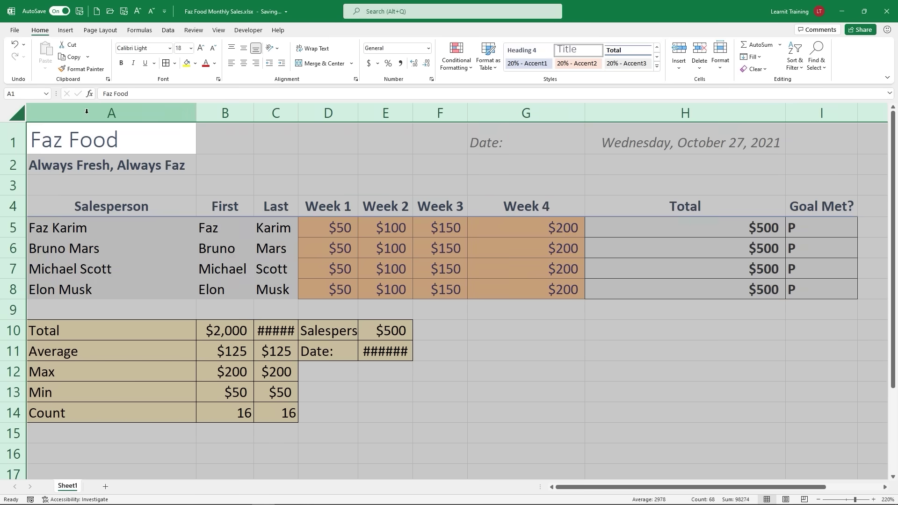
double_click(198, 113)
left_click(580, 330)
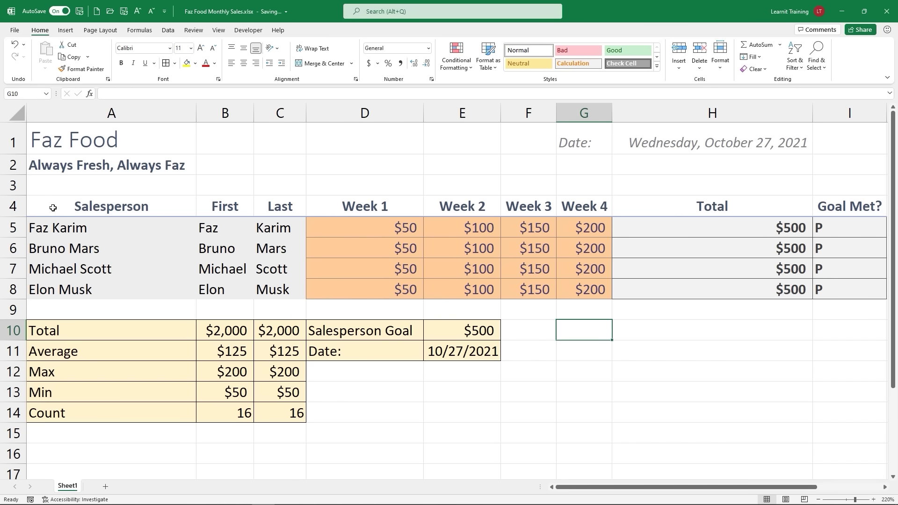
Step: Apply All Borders to the whole sales table, Salesperson through Goal Met?
left_click_drag(54, 208, 855, 281)
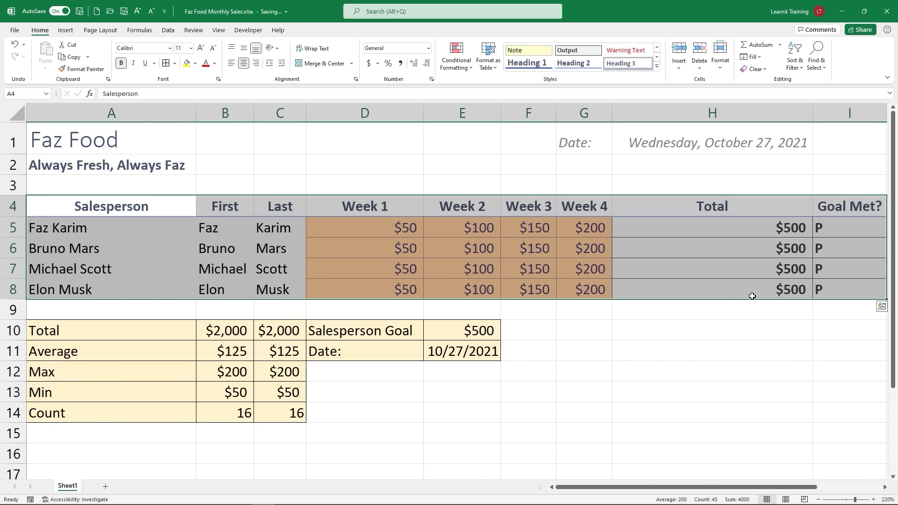
left_click(357, 257)
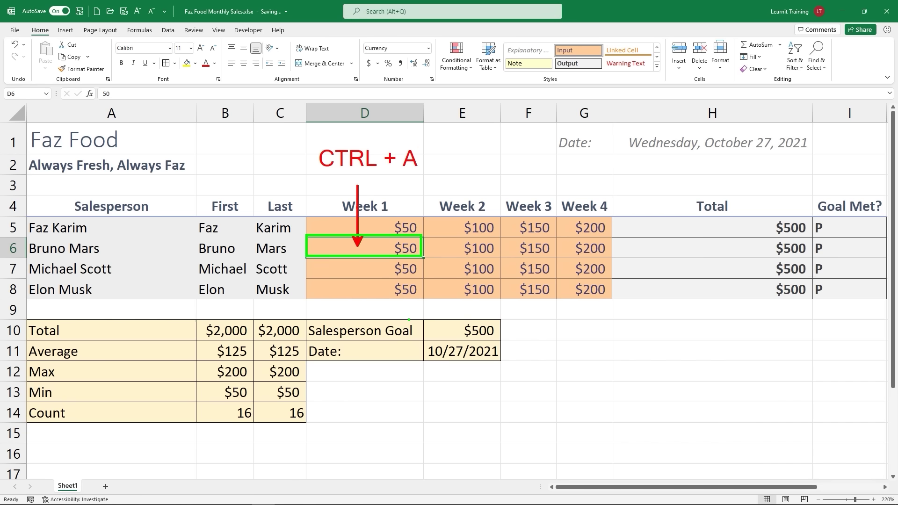
key("ctrl+a")
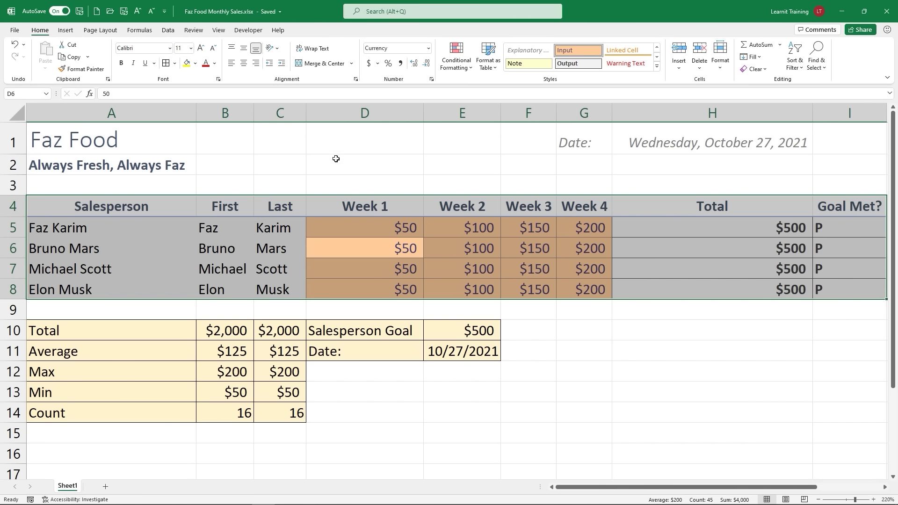
left_click(166, 63)
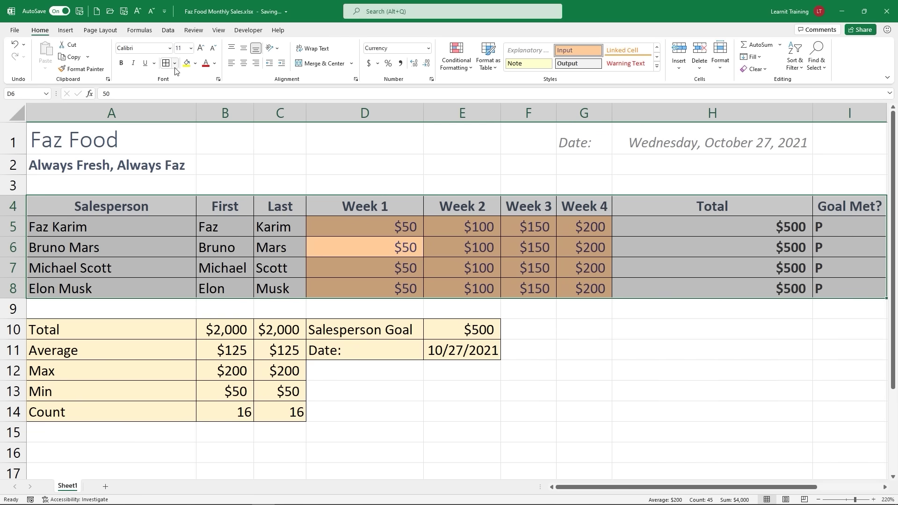
left_click(175, 63)
left_click(198, 157)
left_click(618, 326)
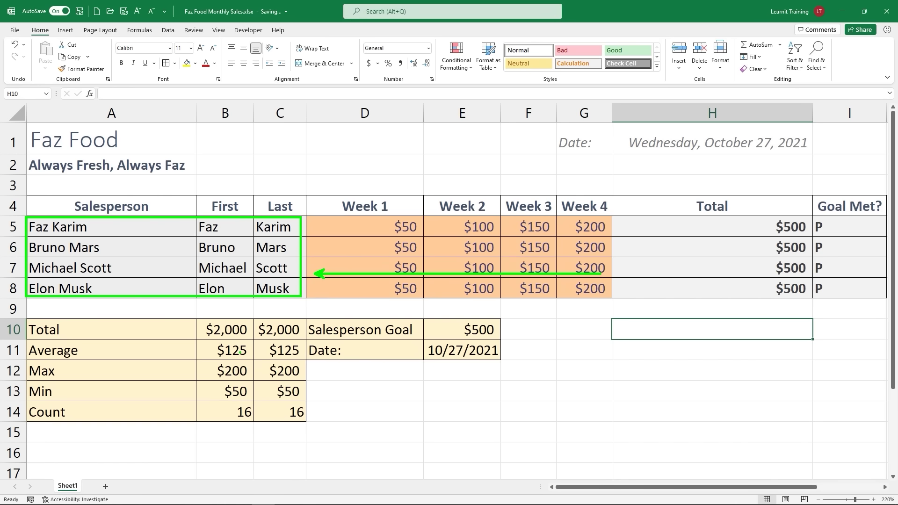
Step: Restyle the salesperson names A5:C8 with the light blue 20% - Accent1 style
left_click_drag(70, 227, 281, 290)
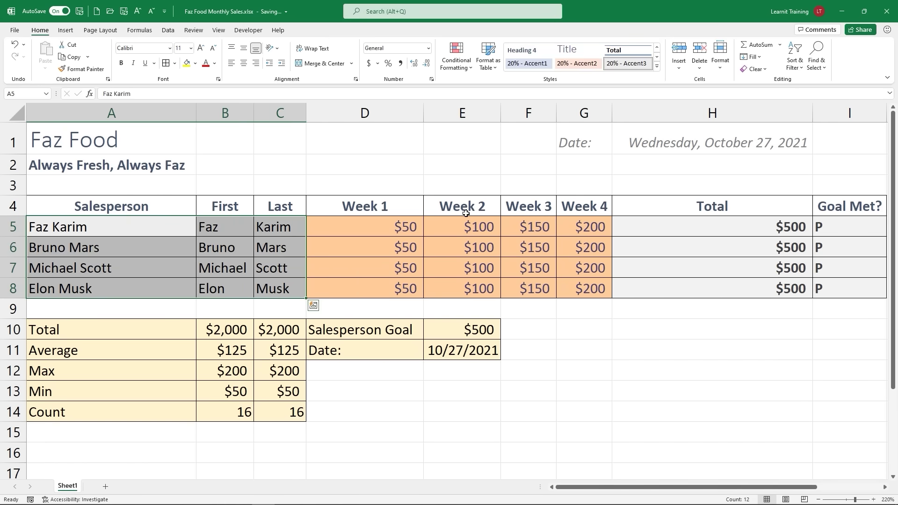
left_click(657, 66)
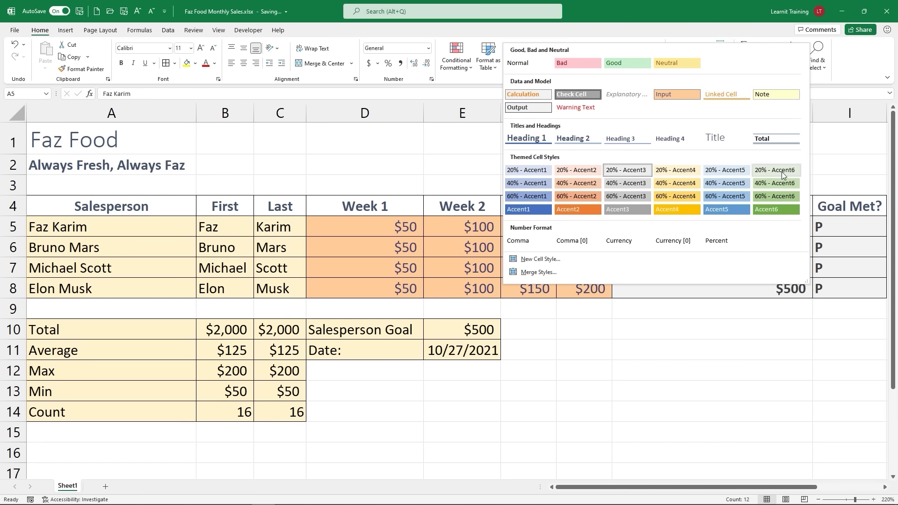
left_click(524, 174)
left_click(682, 369)
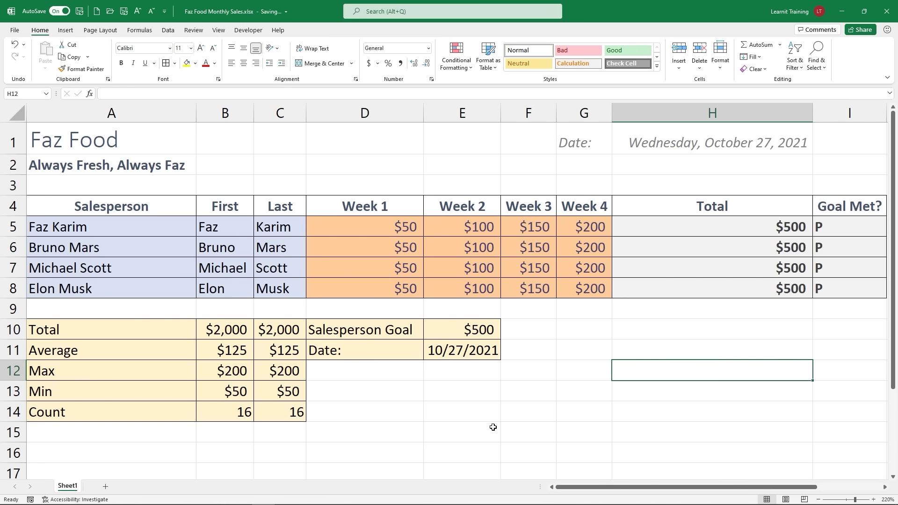
left_click(658, 66)
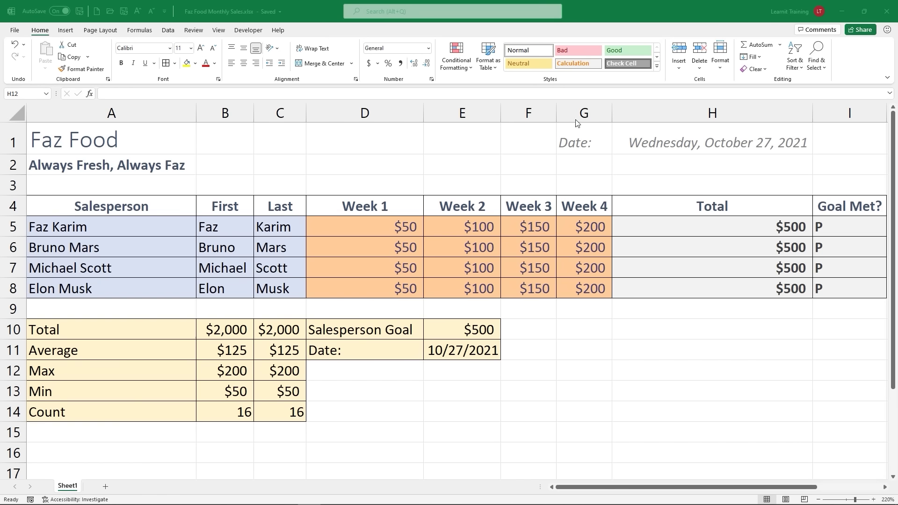
left_click(658, 72)
Step: Replace the Office theme with Organic, switching the workbook font to Garamond
left_click(657, 69)
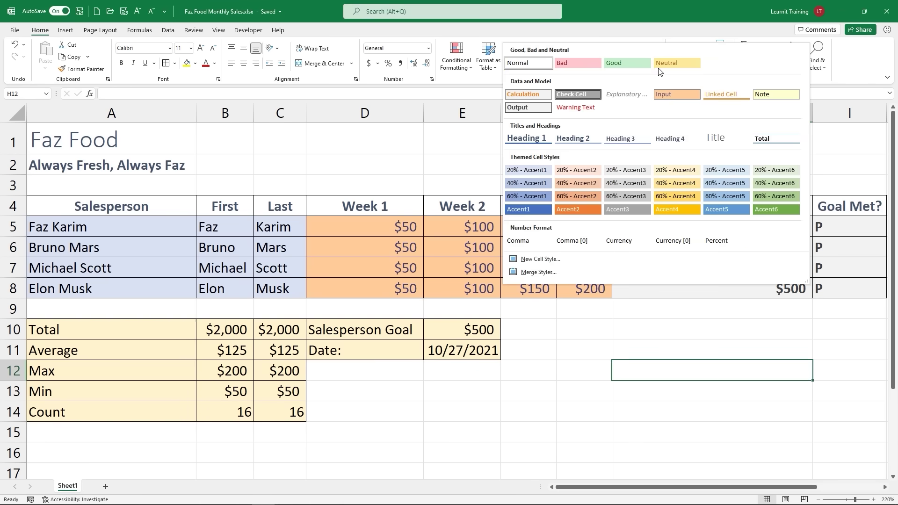
left_click(463, 175)
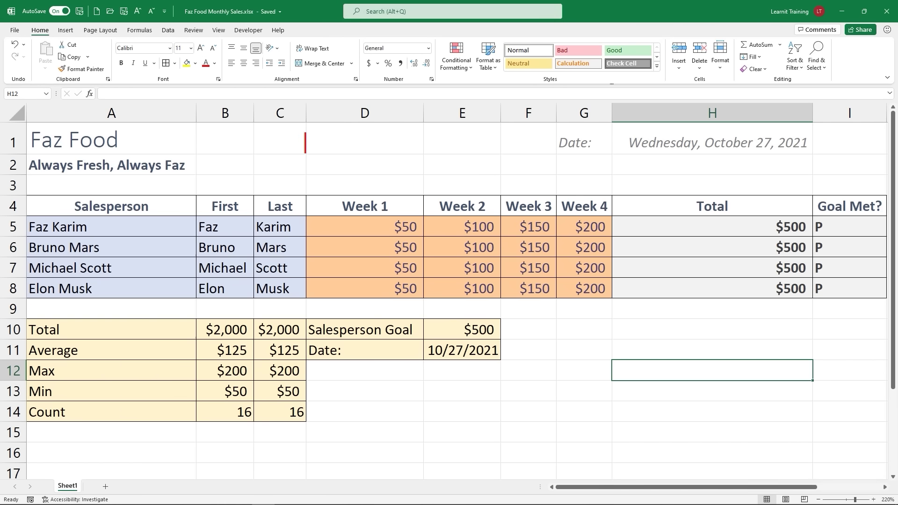
type("Office ")
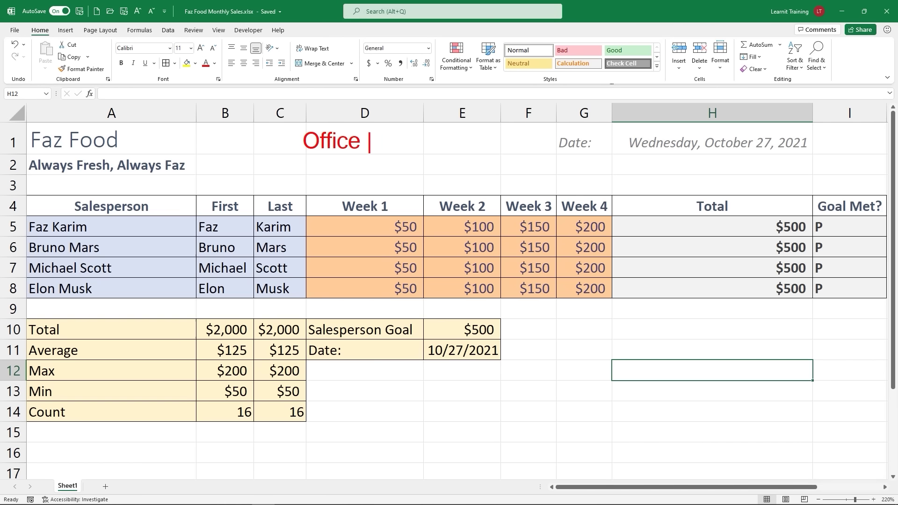
type("Theme")
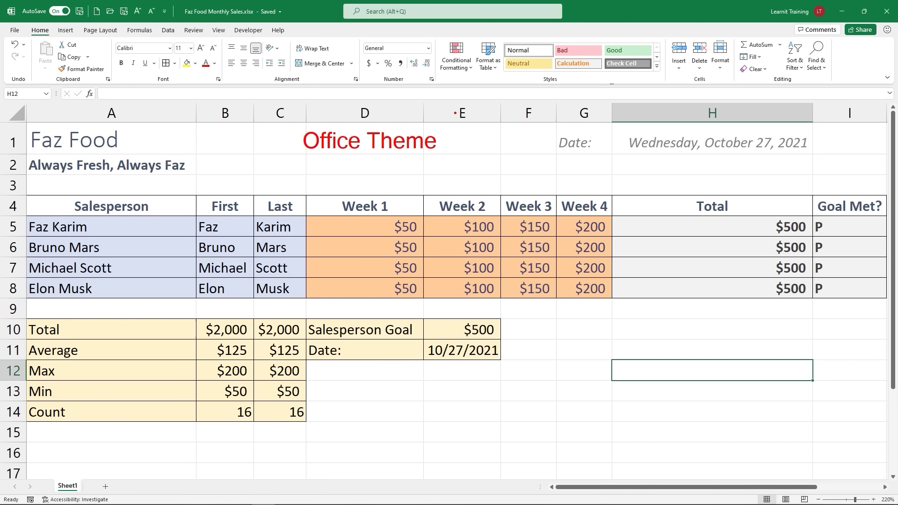
left_click_drag(77, 23, 127, 39)
key("Escape")
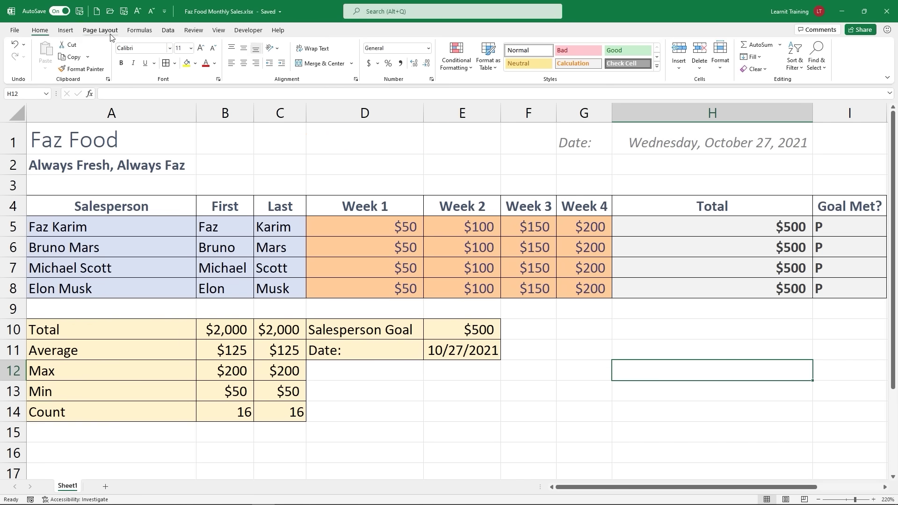
left_click(110, 34)
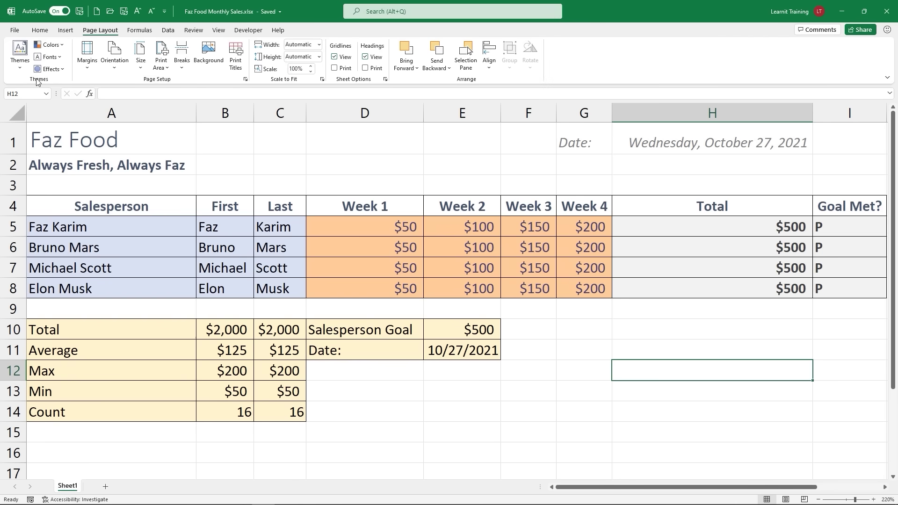
left_click(19, 52)
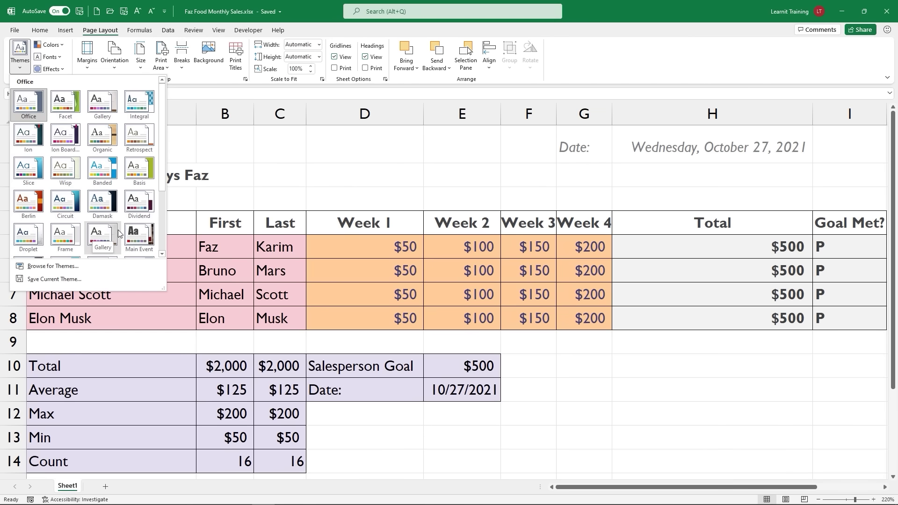
left_click(112, 146)
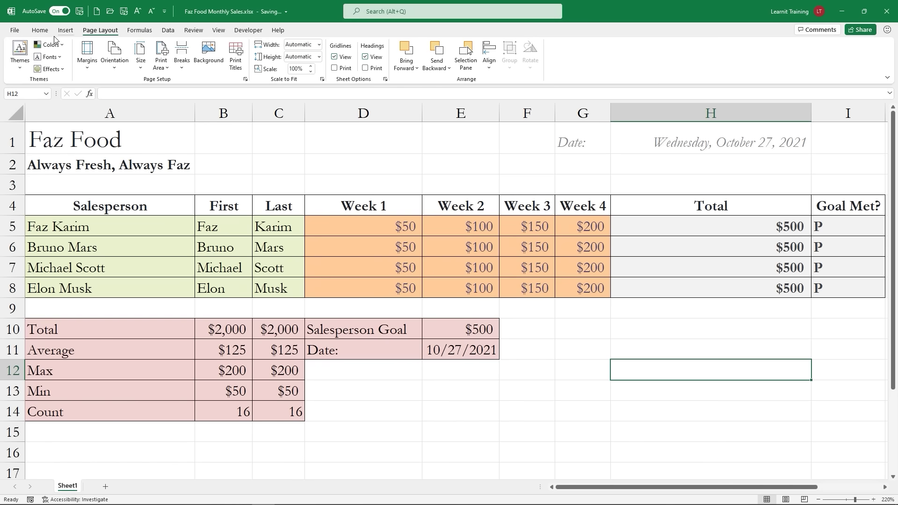
left_click(40, 31)
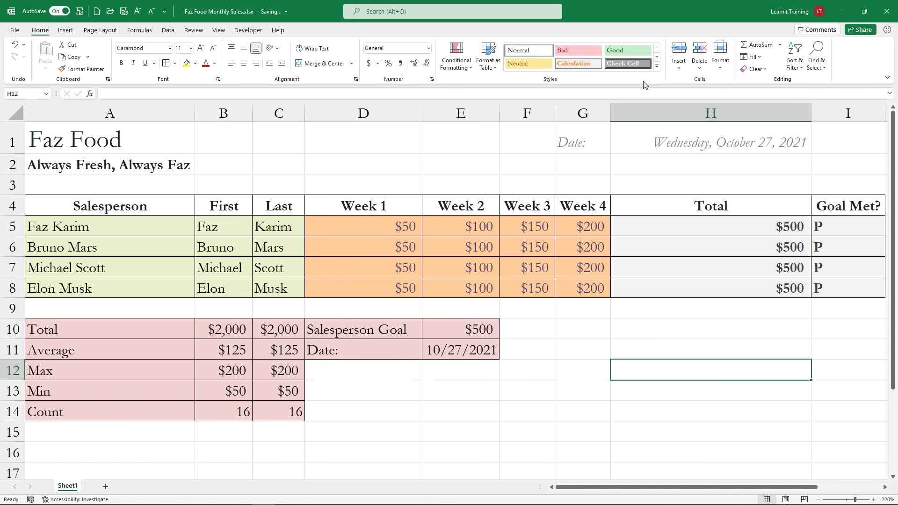
Step: Apply the Median theme colour palette and preview the recoloured cell styles
left_click(657, 66)
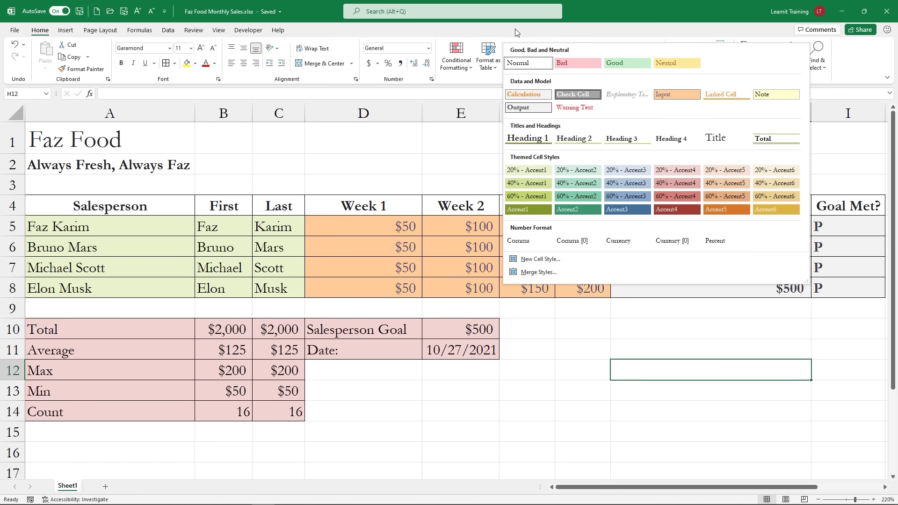
left_click(518, 359)
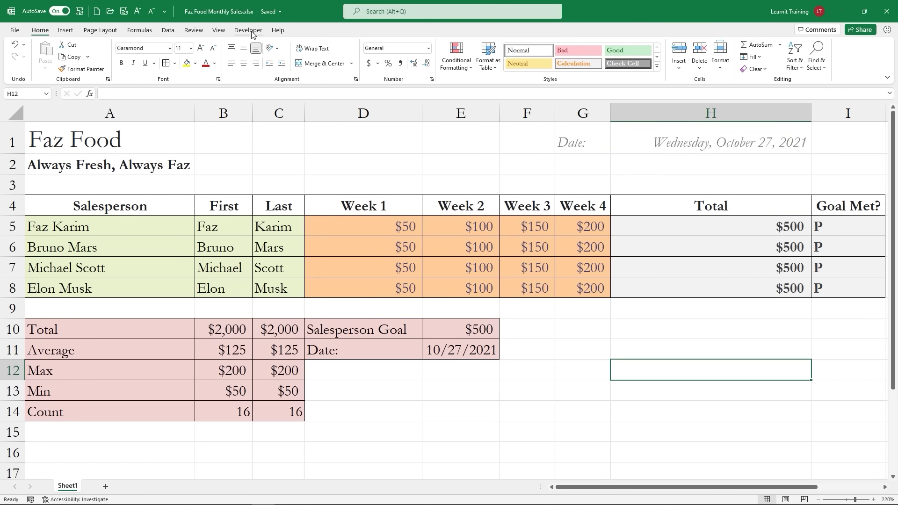
left_click(119, 32)
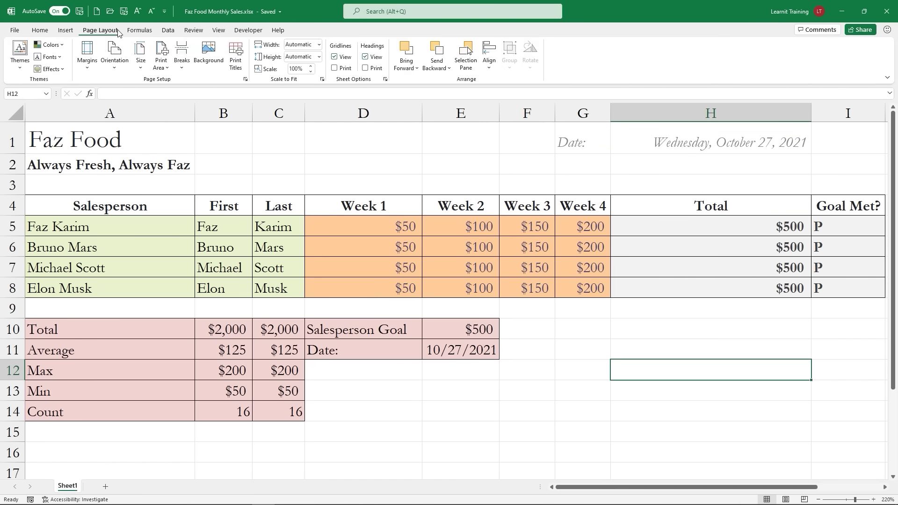
left_click(58, 48)
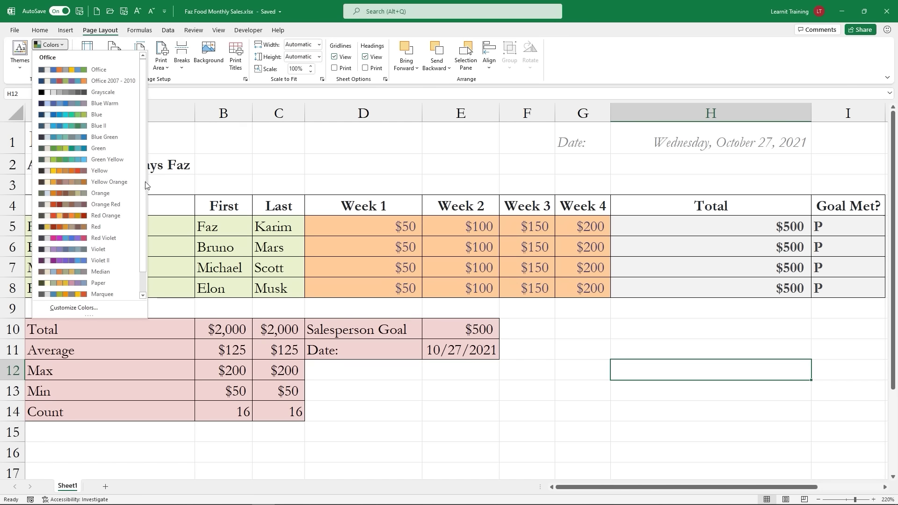
scroll(140, 232, "down", 1)
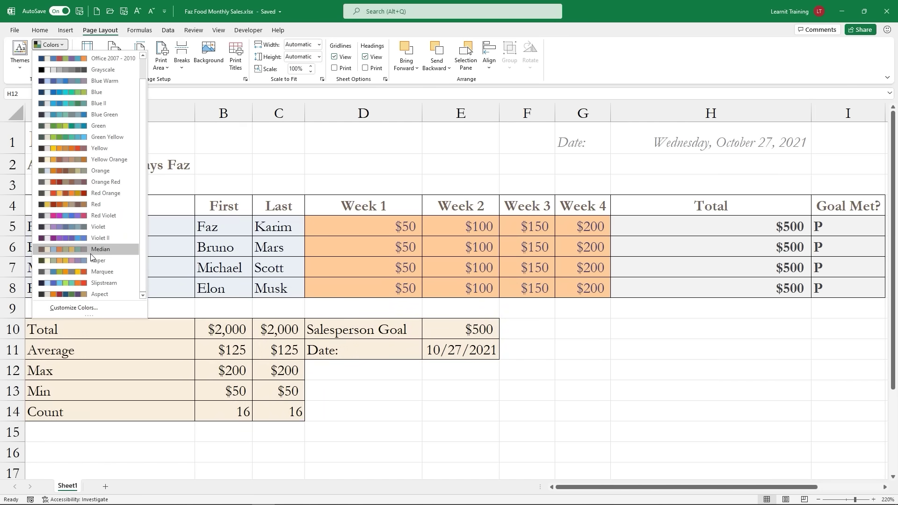
left_click(87, 252)
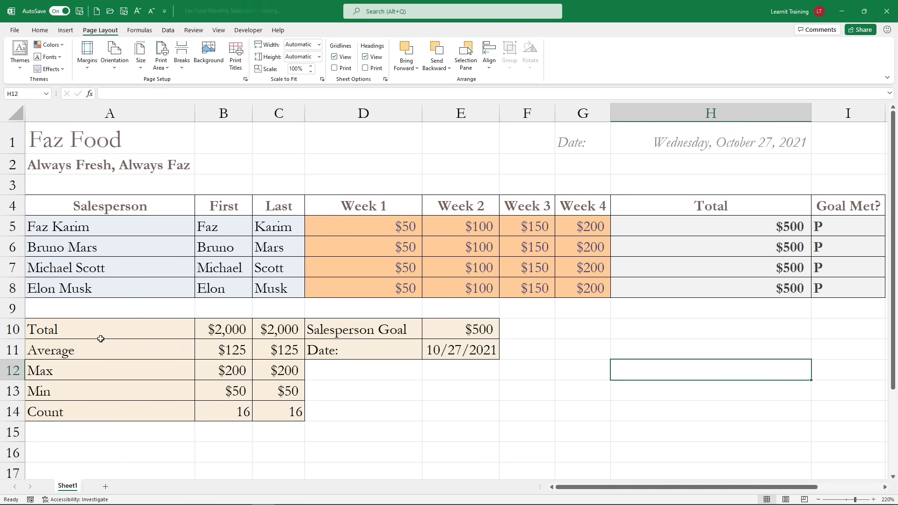
left_click(46, 30)
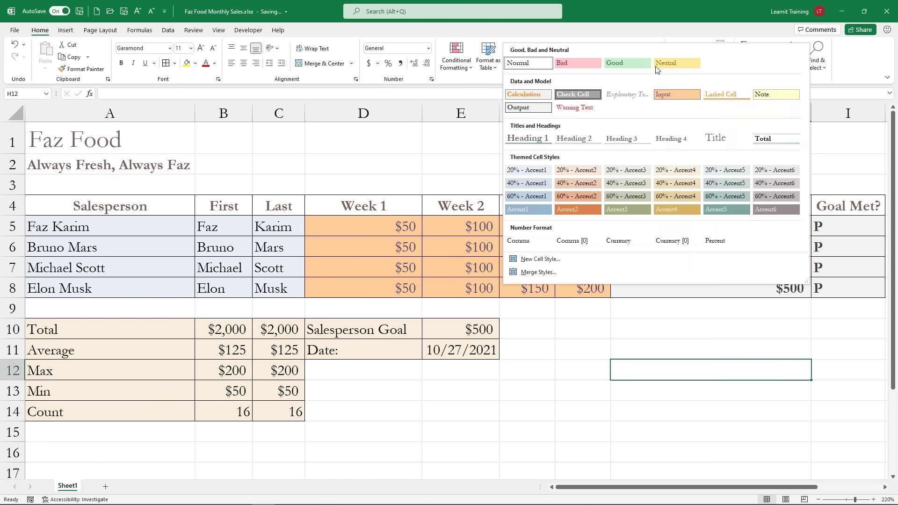
left_click(657, 66)
left_click(113, 32)
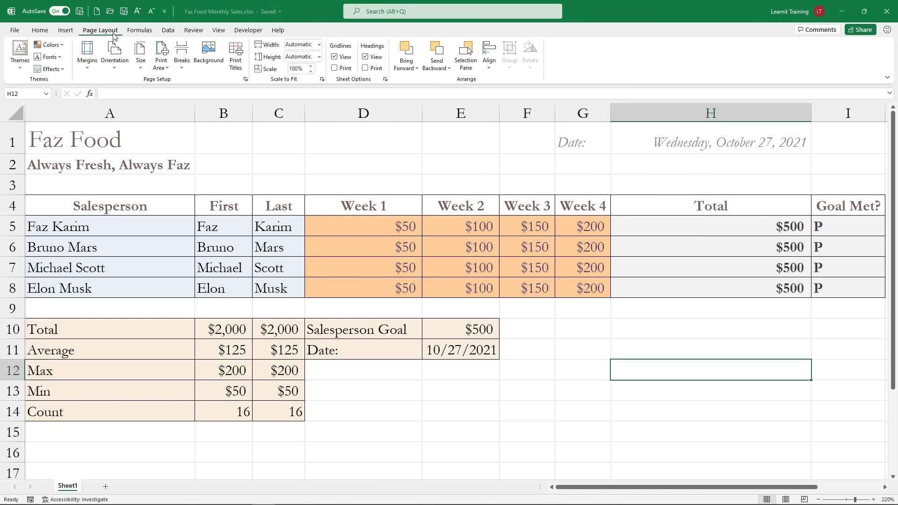
left_click(19, 52)
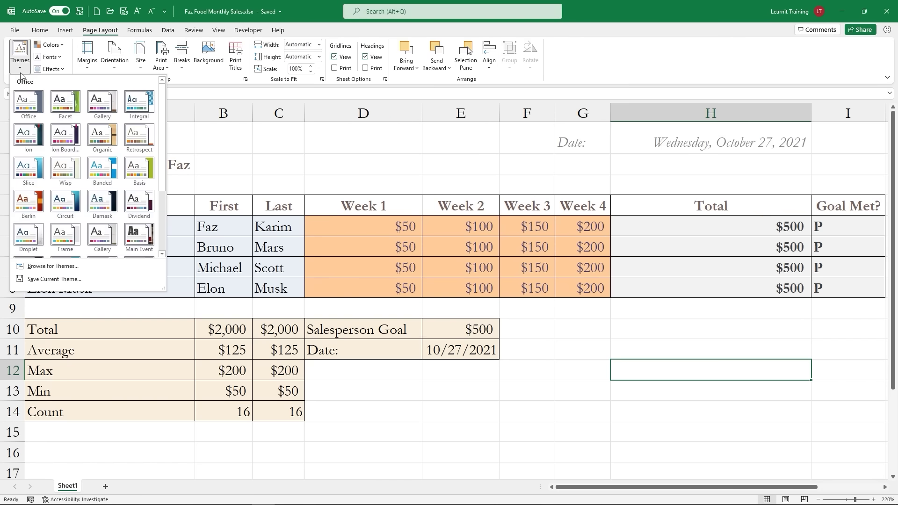
Step: Save the current theme as 'Custom Organic Theme' and confirm it appears under Custom
left_click(62, 280)
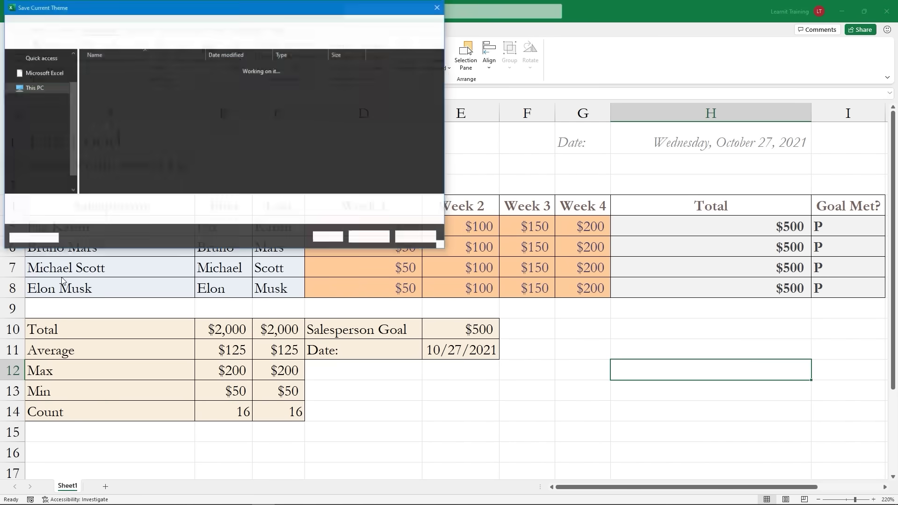
type("Cua")
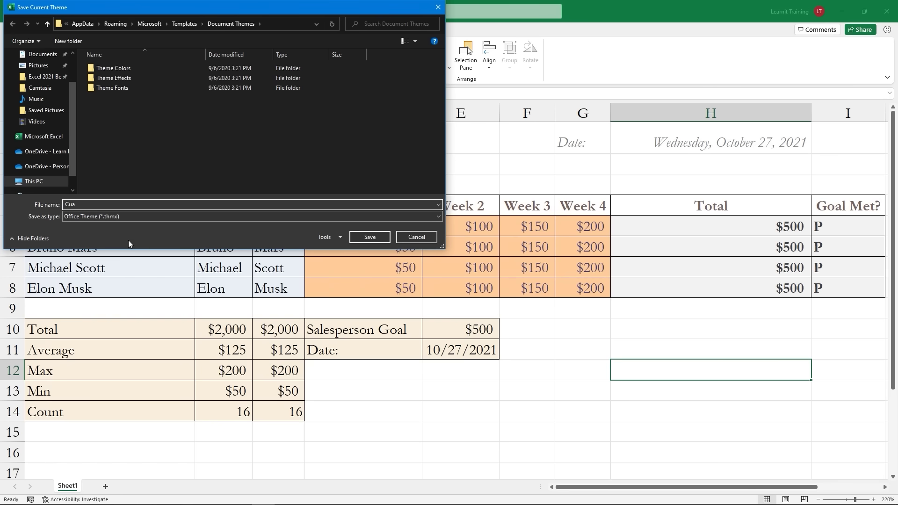
type("tom Orga")
type("nix")
type(" Theme")
left_click(356, 236)
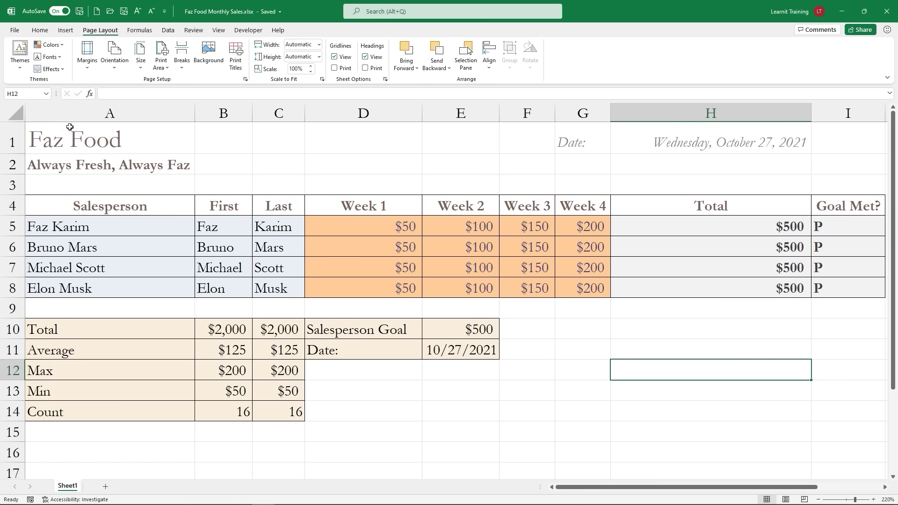
left_click(23, 66)
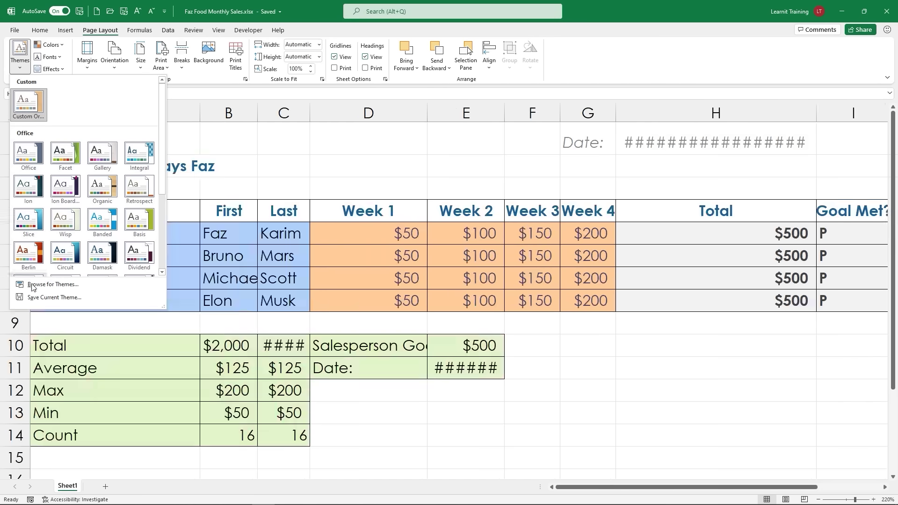
left_click(497, 385)
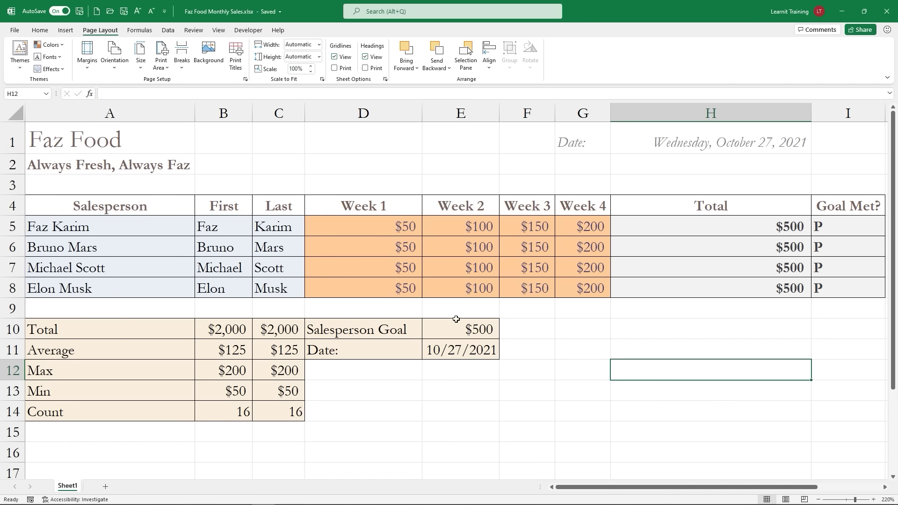
left_click(14, 72)
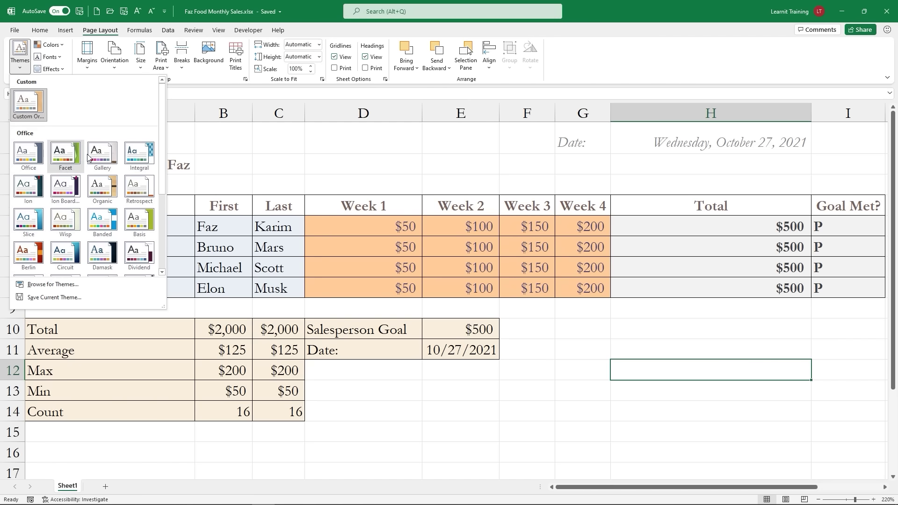
left_click(49, 45)
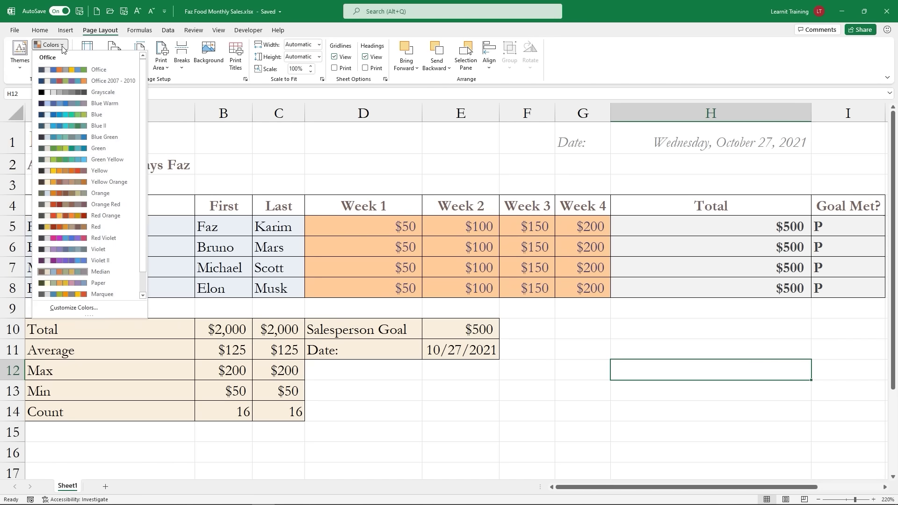
left_click(61, 46)
left_click(60, 57)
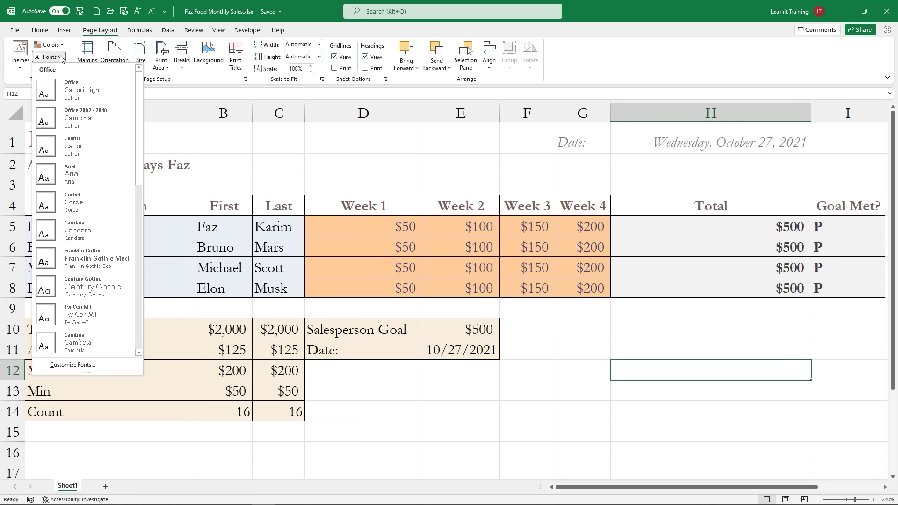
left_click(61, 57)
left_click(64, 69)
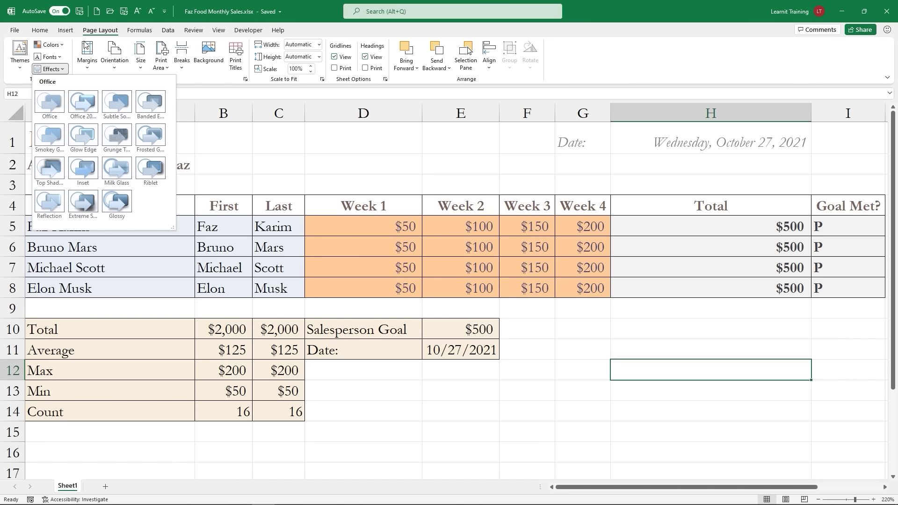
left_click(27, 71)
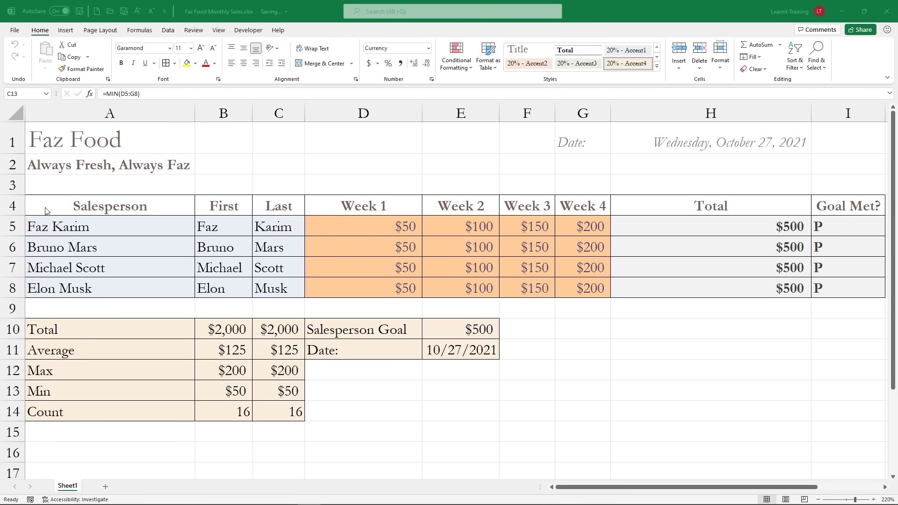
key("F2")
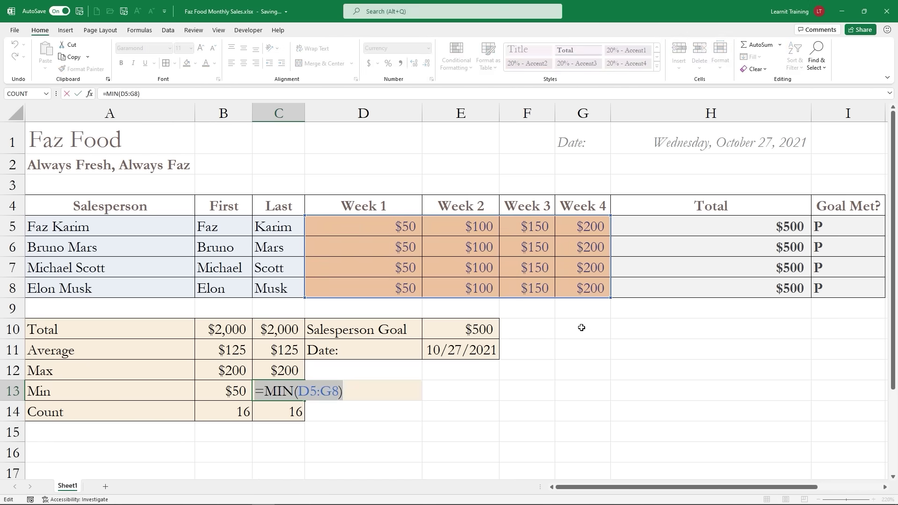
key("Escape")
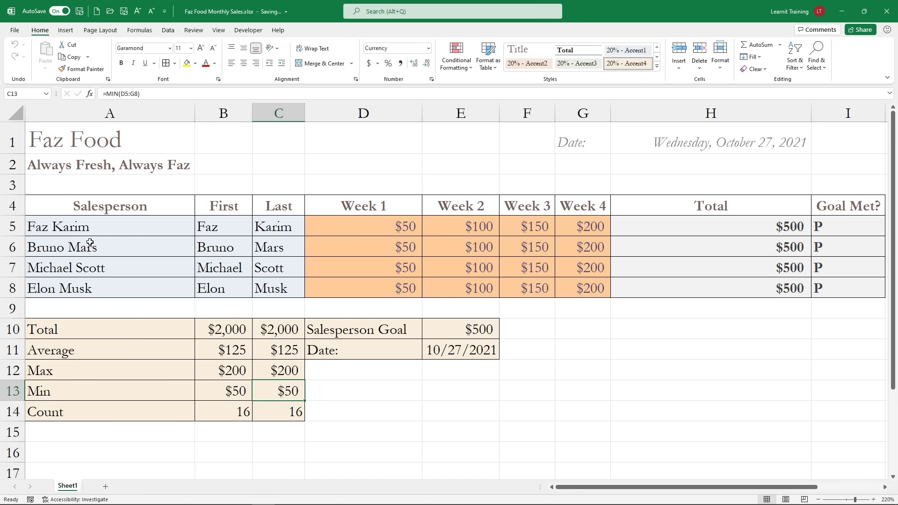
left_click_drag(59, 207, 845, 278)
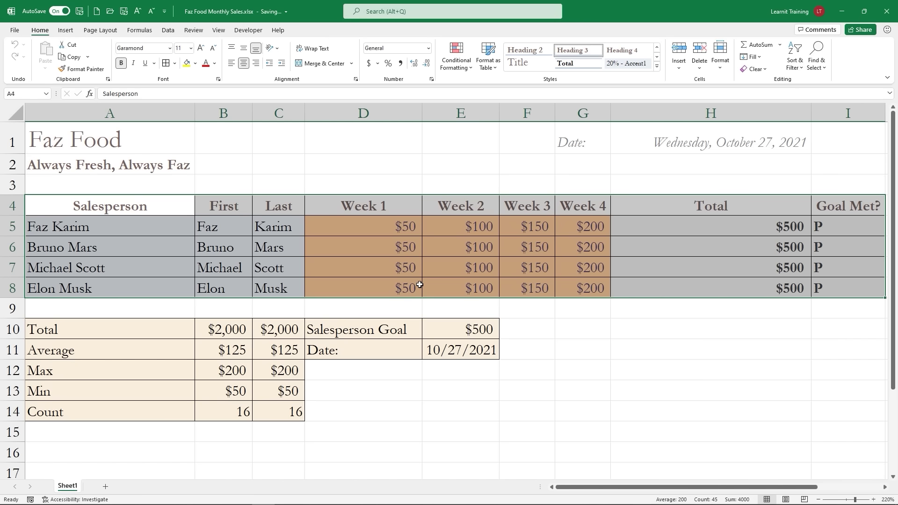
Step: Rename Sheet1 to 'Faz Food Monthly'
double_click(69, 487)
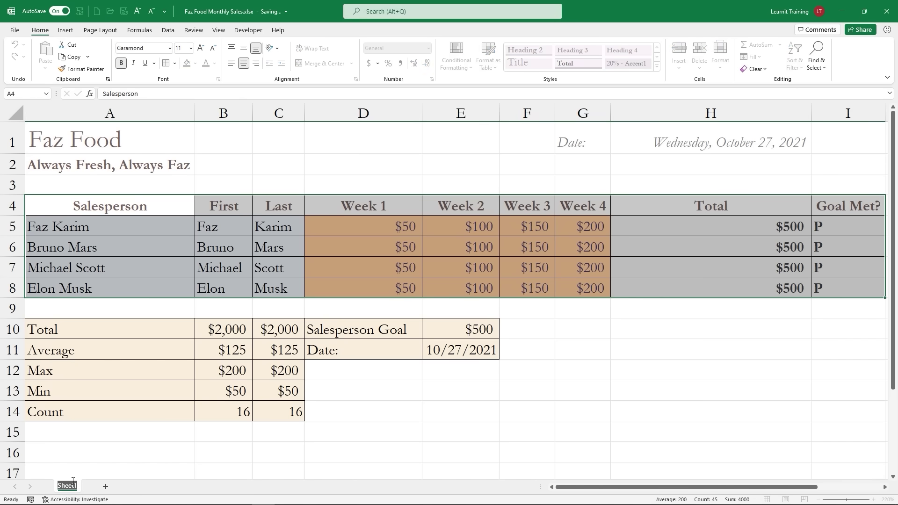
key("BackSpace")
type("Faz Food Monthly")
key("Return")
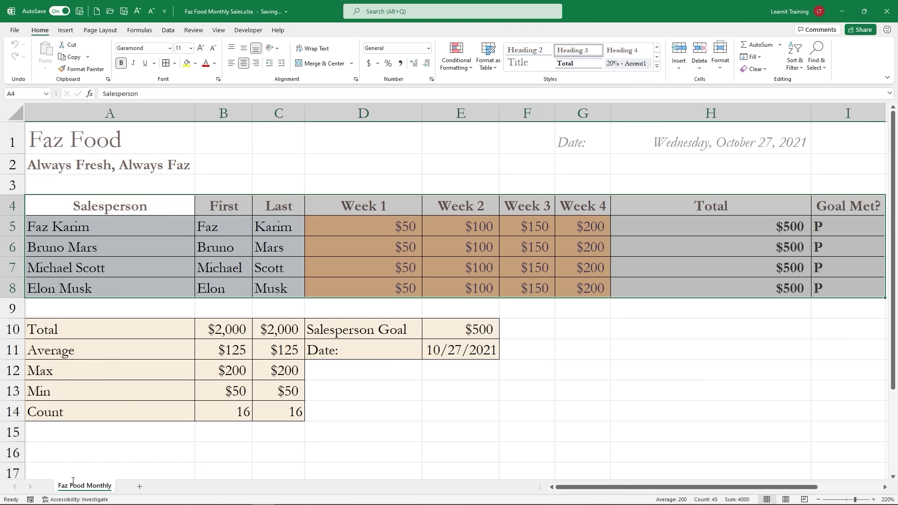
Step: Add a new sheet named 'Data', then return to Faz Food Monthly with A4 selected
left_click(140, 486)
double_click(139, 487)
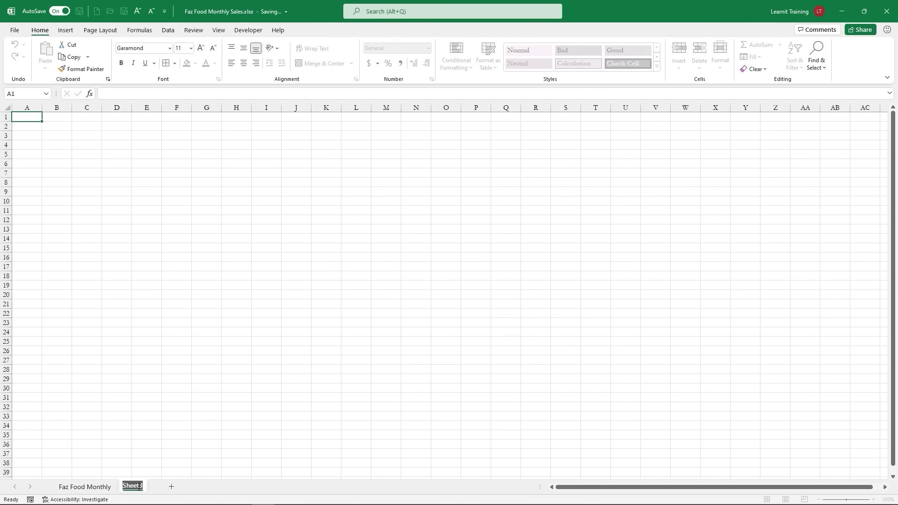
type("Data")
key("Return")
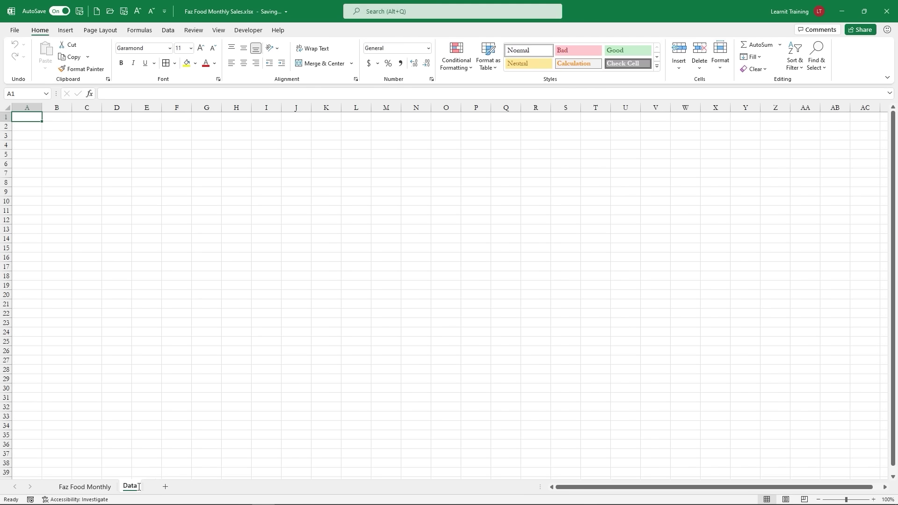
left_click(103, 487)
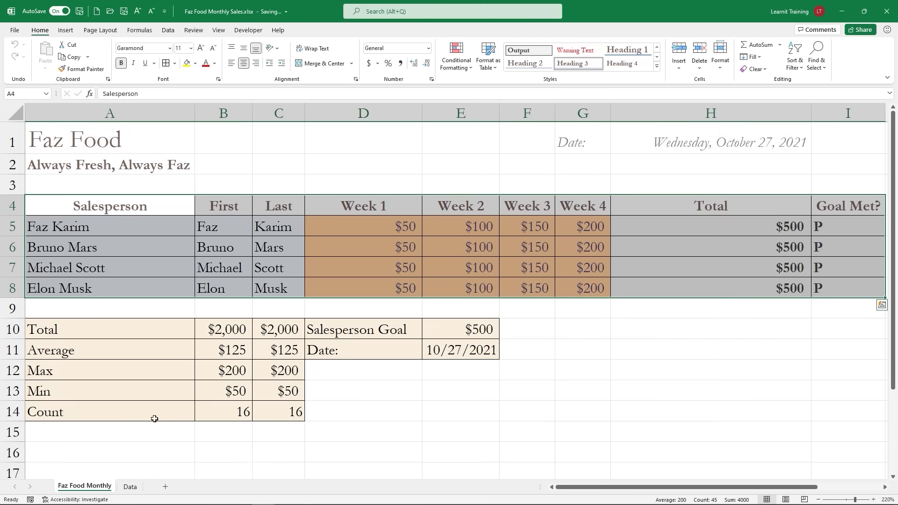
left_click(115, 215)
Step: Select the whole sales table A4:I8 with Ctrl+A
key("ctrl+2")
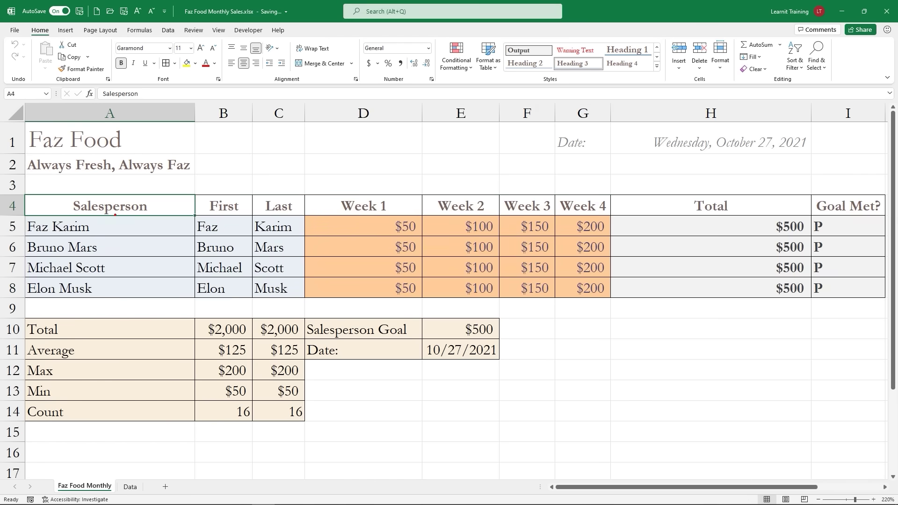
mouse_move(30, 188)
left_mouse_down()
mouse_move(692, 301)
mouse_move(891, 294)
mouse_move(884, 305)
left_mouse_up()
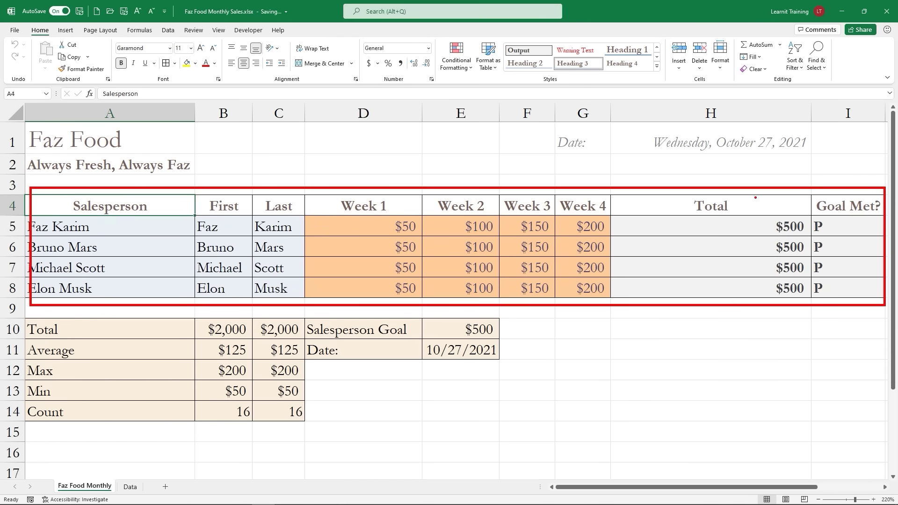
left_click_drag(756, 198, 745, 163)
left_click_drag(826, 177, 809, 152)
key("Escape")
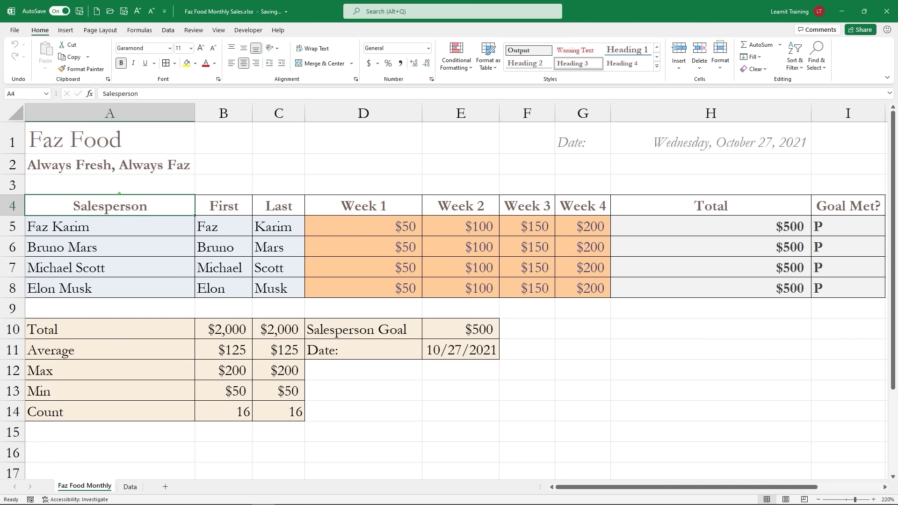
left_click_drag(5, 185, 214, 242)
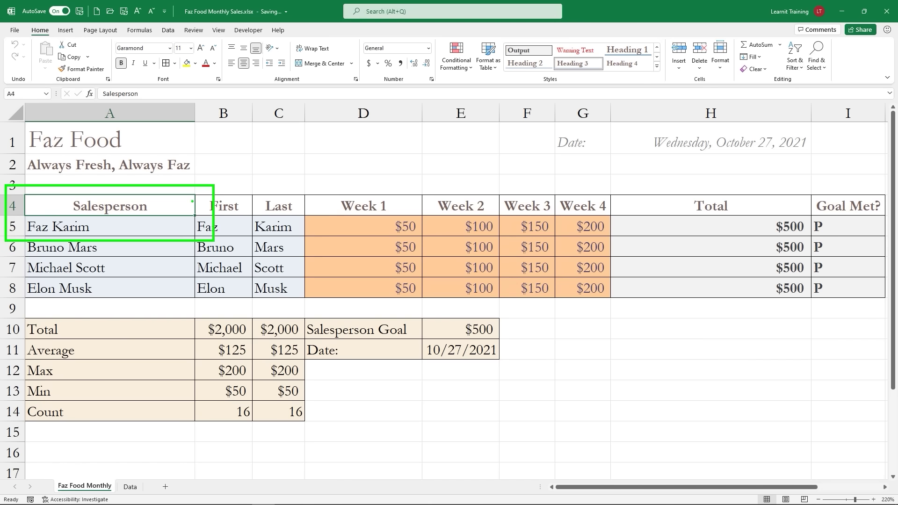
left_click_drag(194, 200, 273, 178)
type("t")
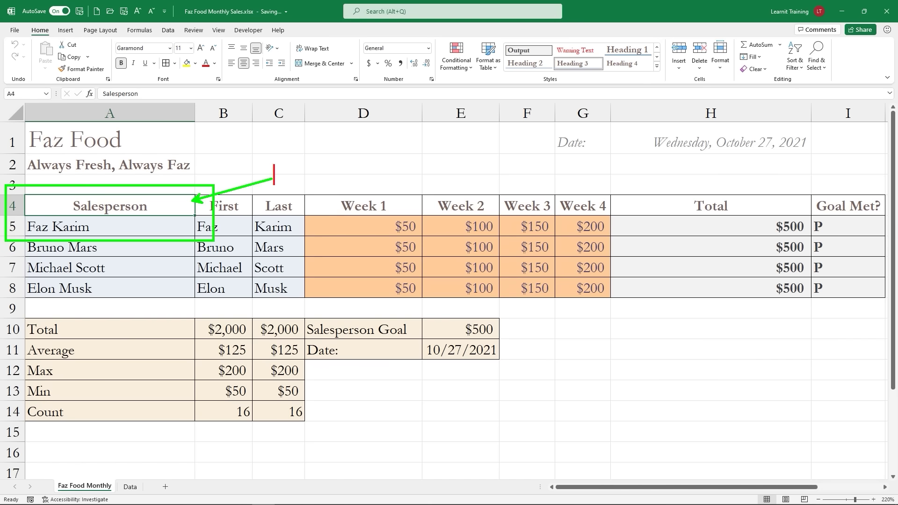
type("CTRL")
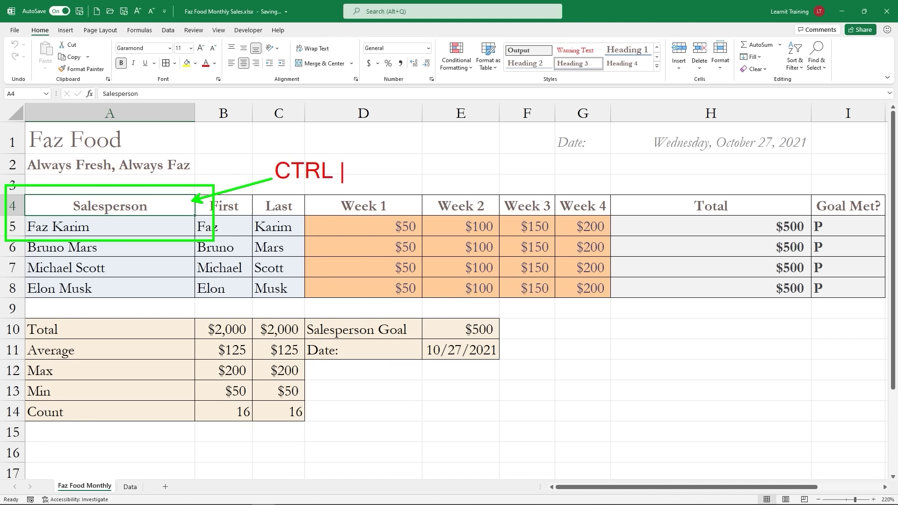
type(" + A")
key("Escape")
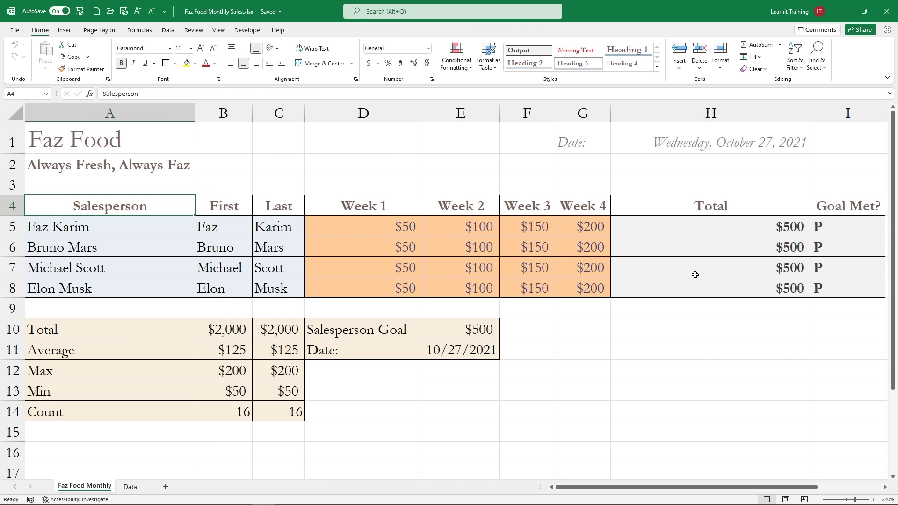
key("ctrl+a")
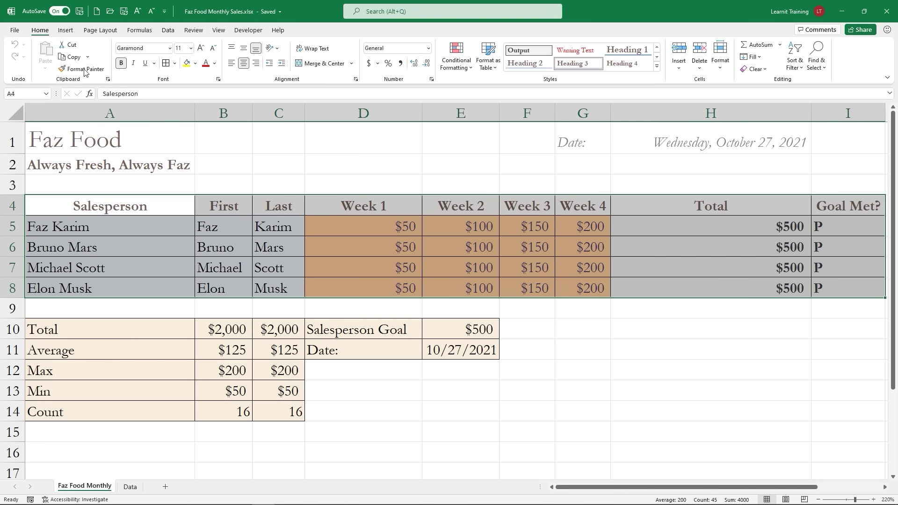
Step: Copy the selected sales table to the clipboard with Ctrl+C
key("ctrl+2")
type("tCTRL ")
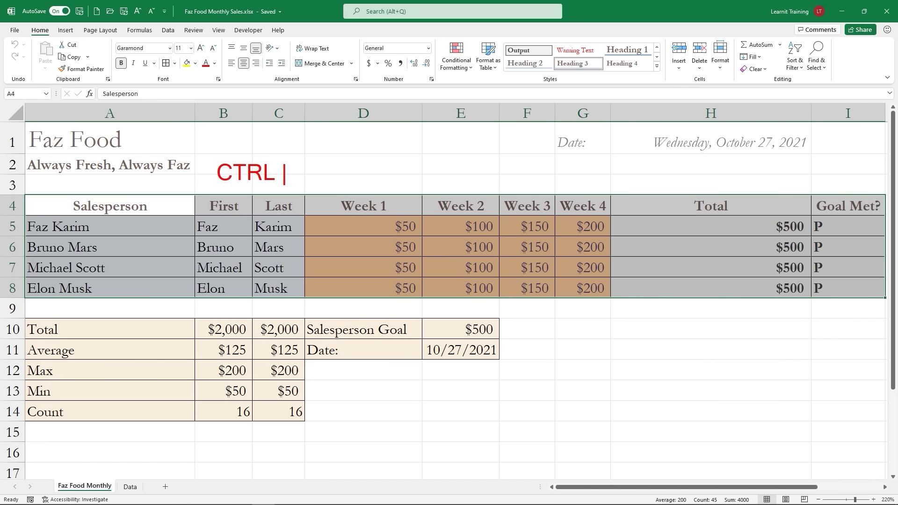
type("+C")
key("Escape")
key("Escape")
key("ctrl+c")
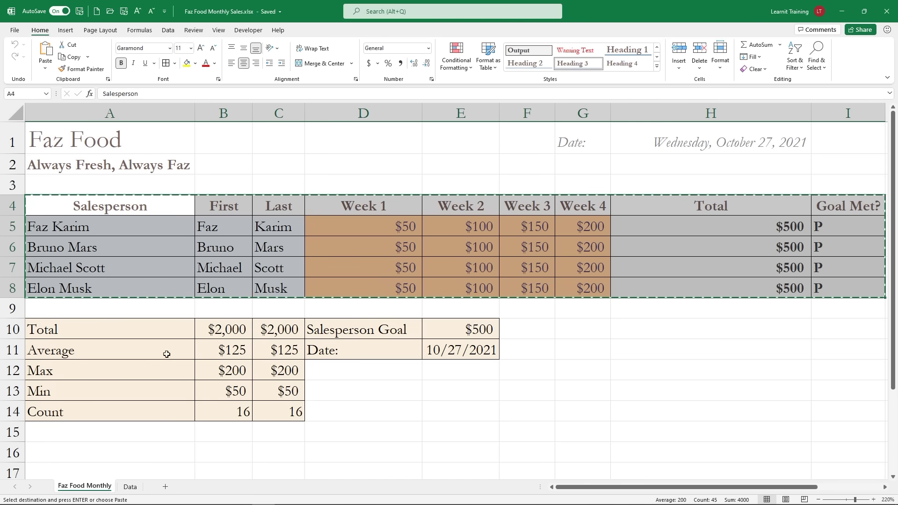
Step: Switch to the empty Data sheet and zoom in
left_click(129, 487)
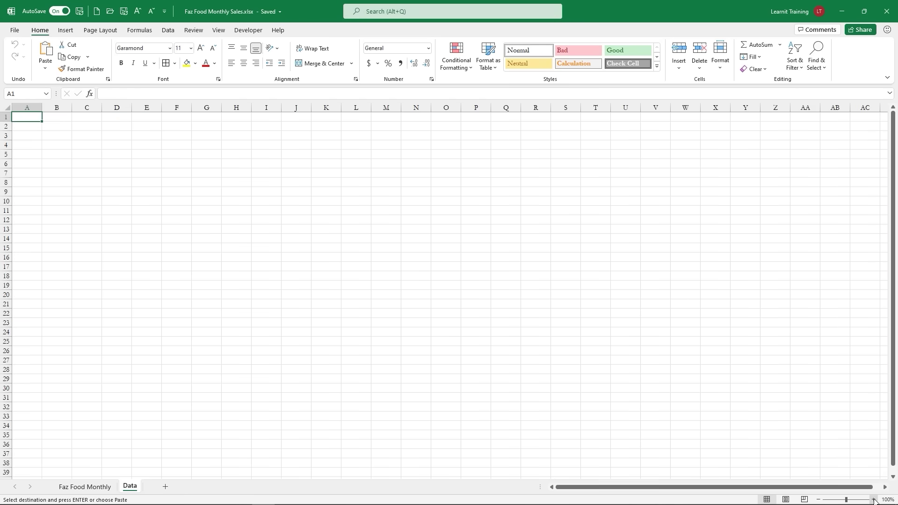
left_click(873, 500)
left_click(873, 500)
left_click(873, 500)
left_click(873, 499)
left_click(873, 500)
left_click(873, 499)
triple_click(873, 499)
triple_click(873, 499)
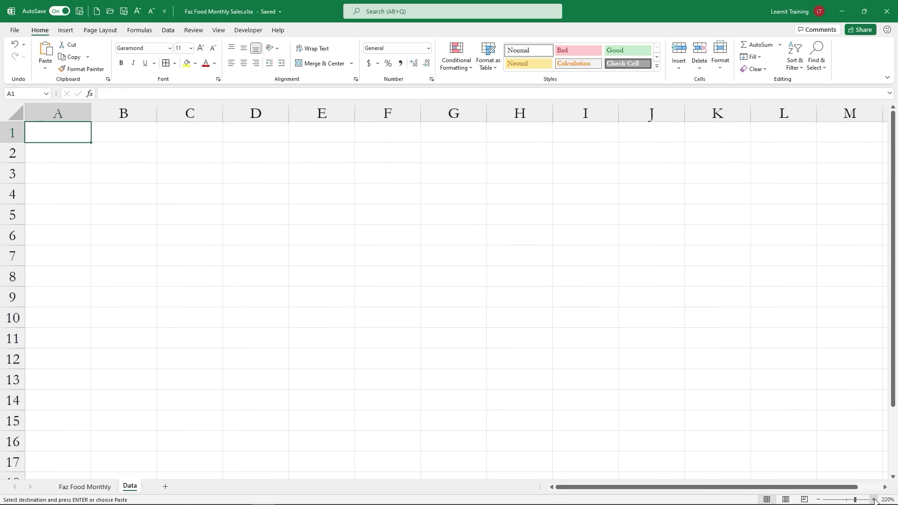
double_click(873, 500)
double_click(873, 499)
left_click(873, 500)
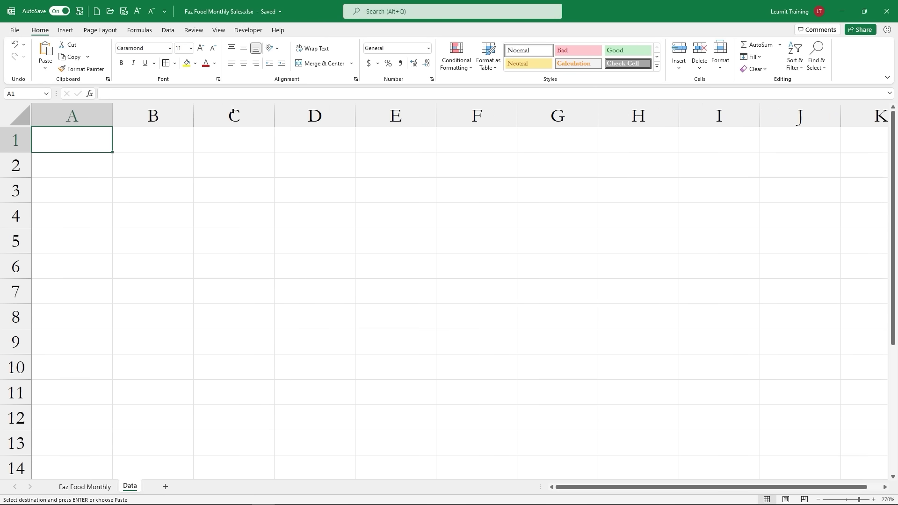
Step: Paste the table at A1, auto-fit all columns, and return to Faz Food Monthly
left_click(46, 51)
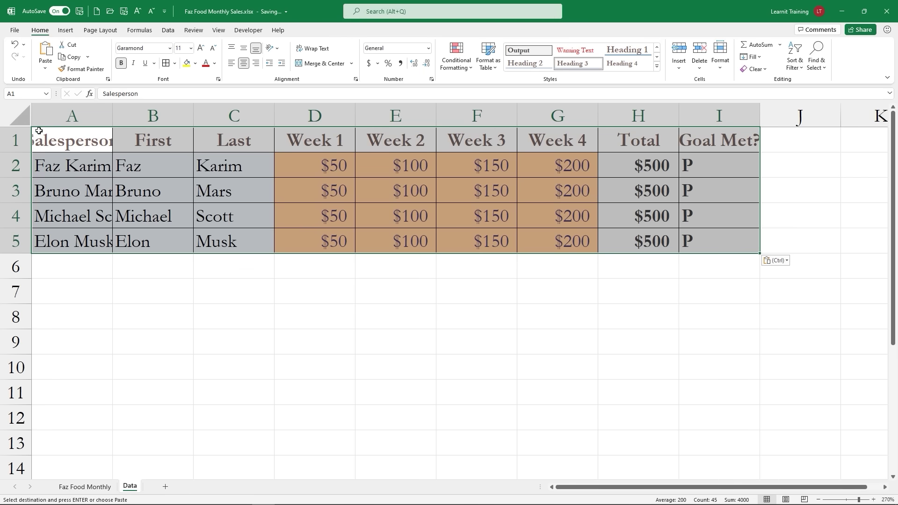
left_click(19, 117)
double_click(112, 114)
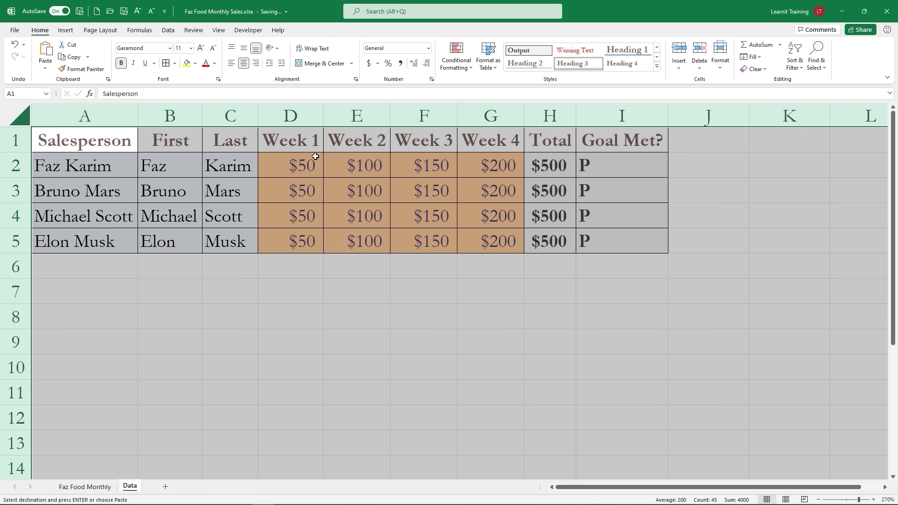
left_click(84, 486)
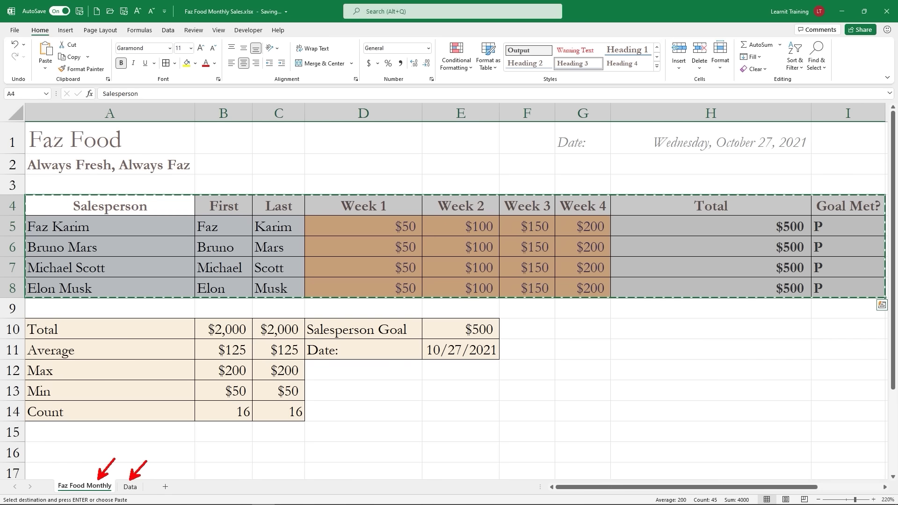
Step: Hide the Data sheet, then unhide it by choosing Data in the Unhide list
right_click(130, 487)
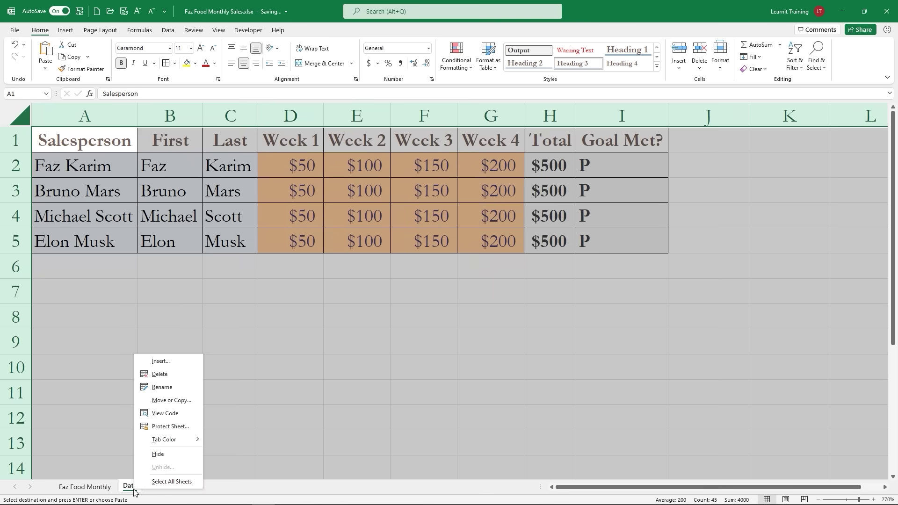
left_click(158, 454)
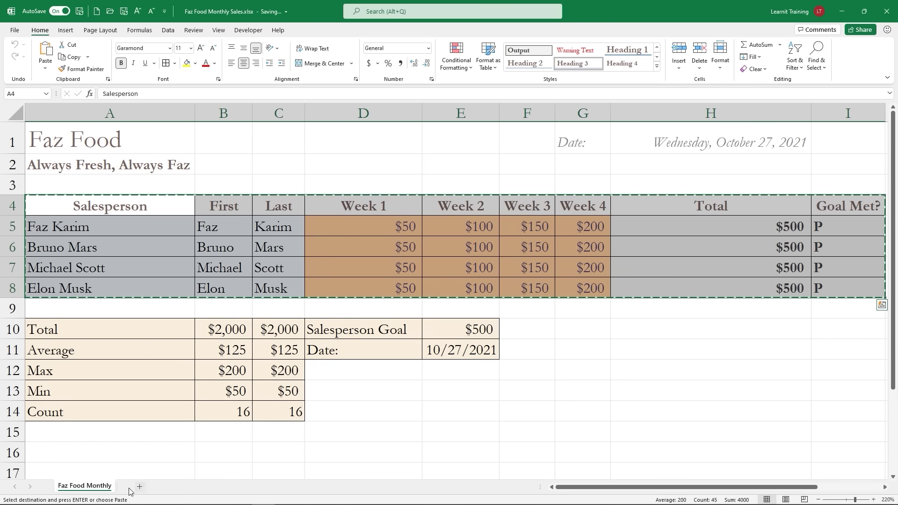
right_click(111, 491)
left_click(139, 470)
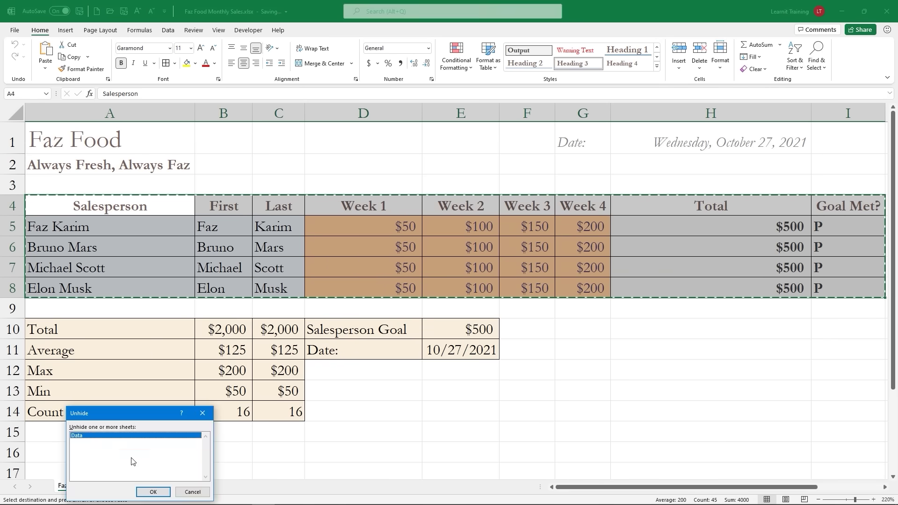
left_click(156, 489)
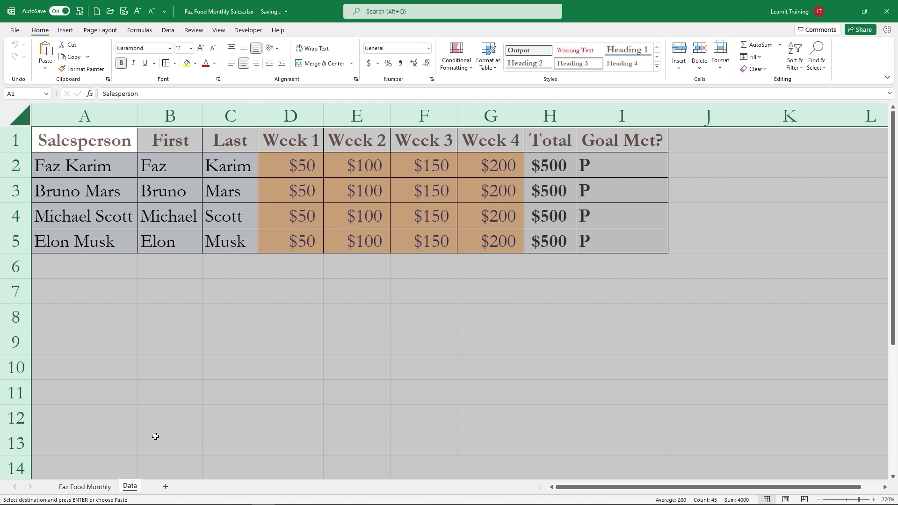
Step: Return to the Faz Food Monthly sheet with its styled sales table and summary block
left_click(85, 487)
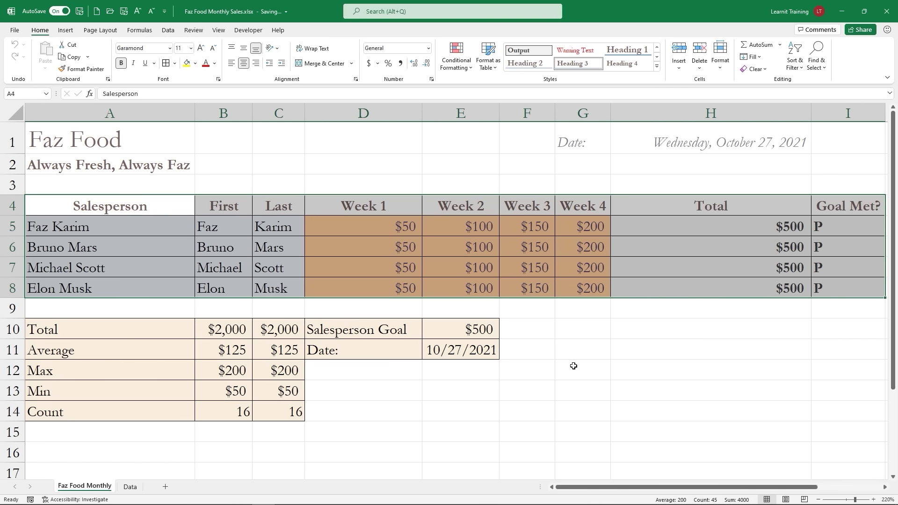
mouse_move(84, 480)
left_mouse_down()
mouse_move(92, 478)
mouse_move(81, 470)
left_mouse_up()
left_click_drag(128, 488, 123, 468)
mouse_move(20, 124)
left_mouse_down()
mouse_move(60, 150)
mouse_move(228, 191)
mouse_move(198, 158)
left_mouse_up()
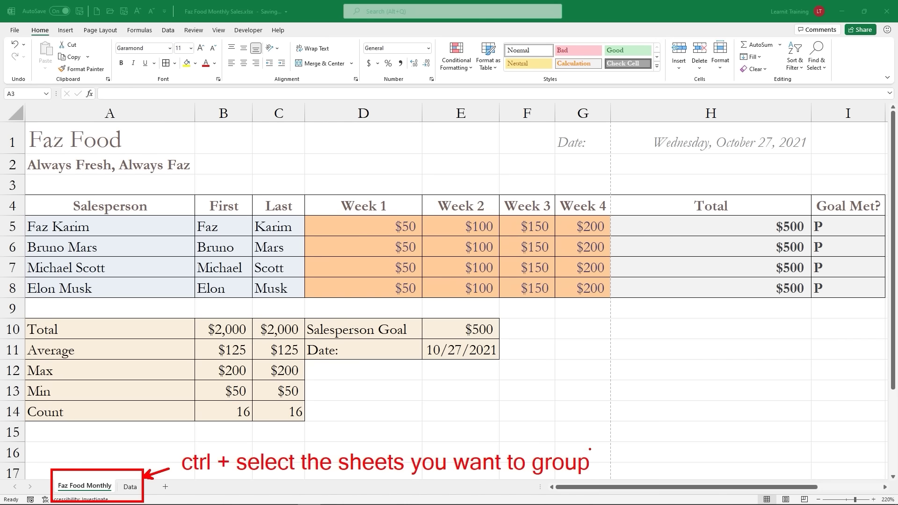
Step: Group the Data sheet with Faz Food Monthly and enter 'Internal' in A3
left_click(130, 489, "ctrl")
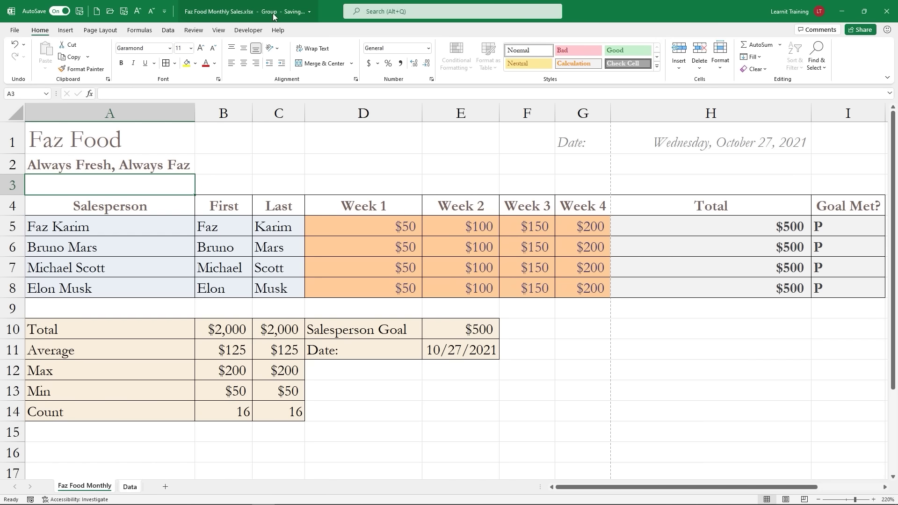
left_click(65, 30)
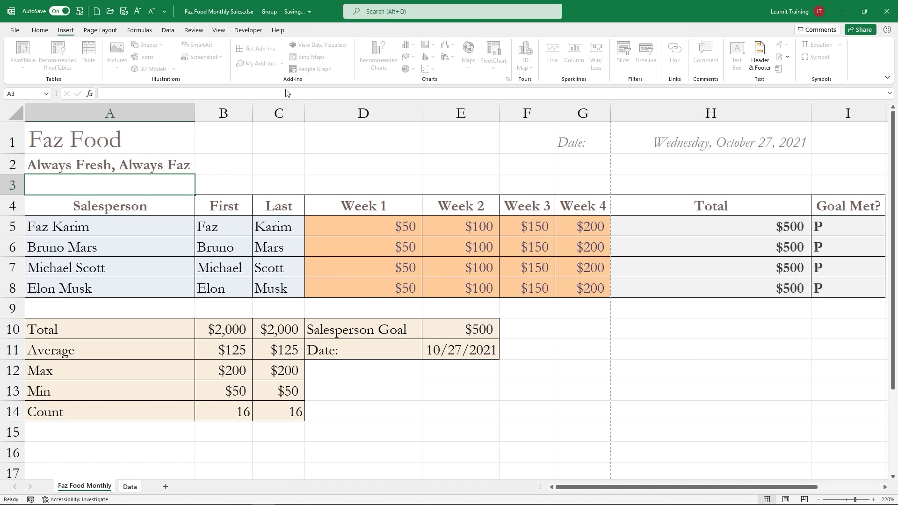
left_click(40, 29)
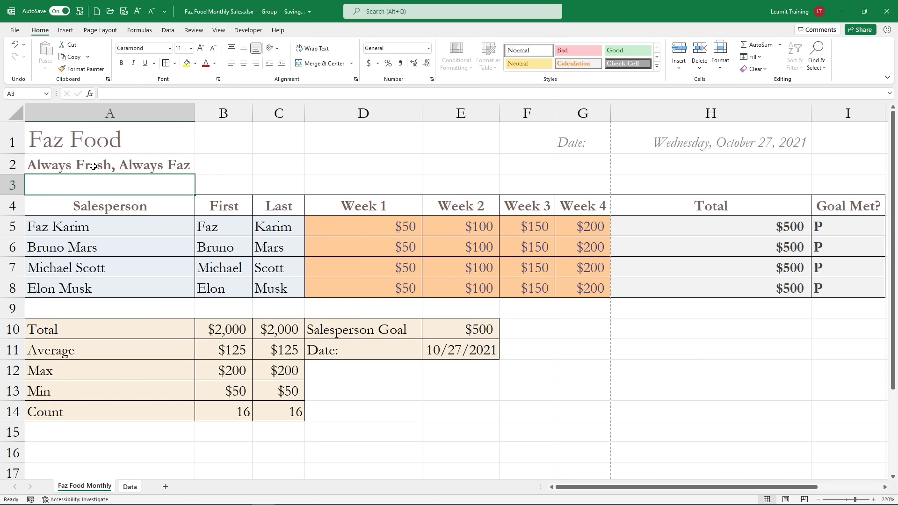
type("Internal")
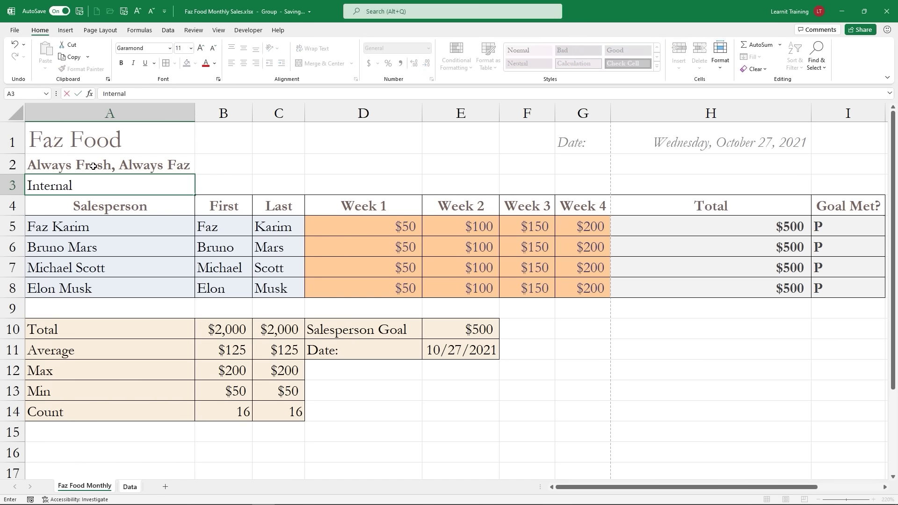
left_click(122, 63)
left_click(200, 48)
left_click(204, 175)
Step: Make 'Internal' bold, red, 16 pt and centred, then ungroup the sheets
left_click(172, 181)
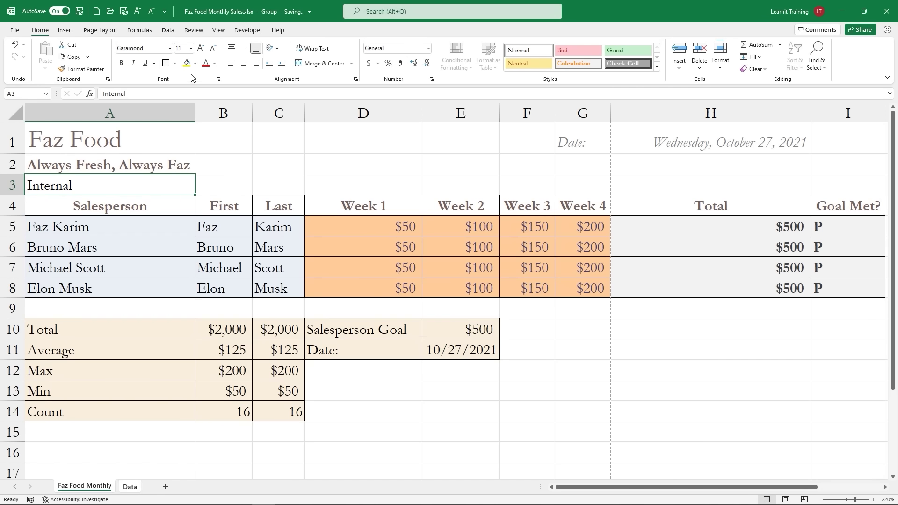
left_click(121, 63)
left_click(205, 64)
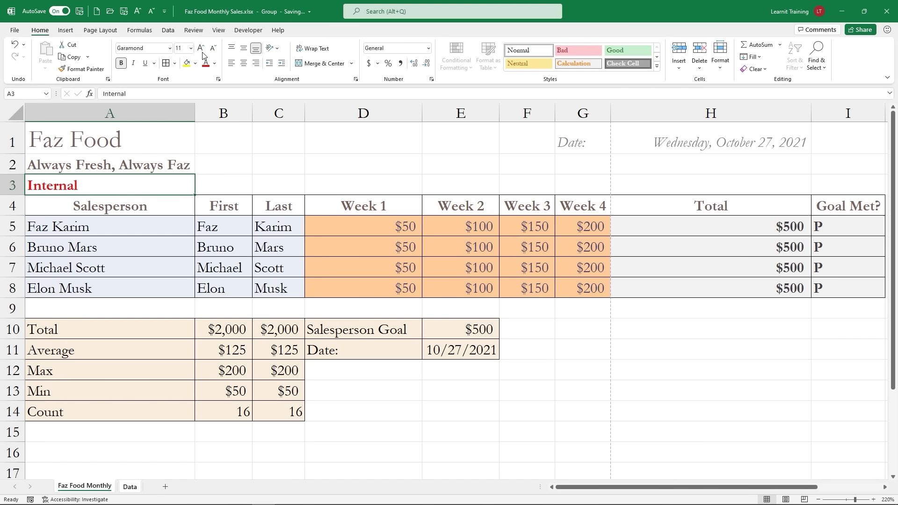
left_click(201, 48)
left_click(201, 48)
left_click(201, 48)
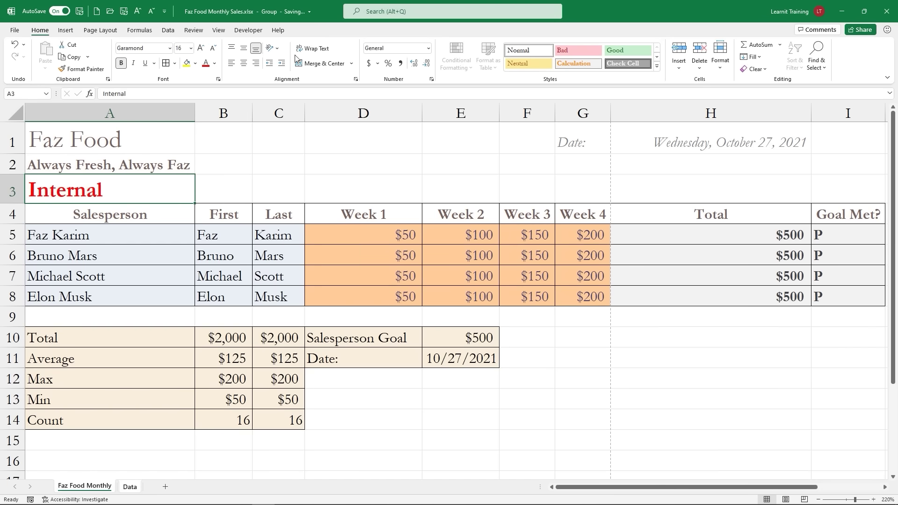
left_click(243, 63)
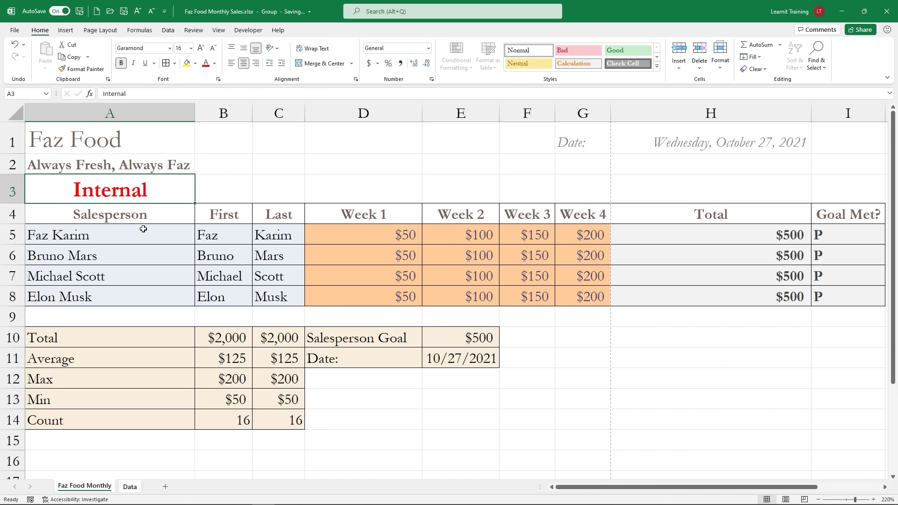
right_click(130, 488)
left_click(144, 484)
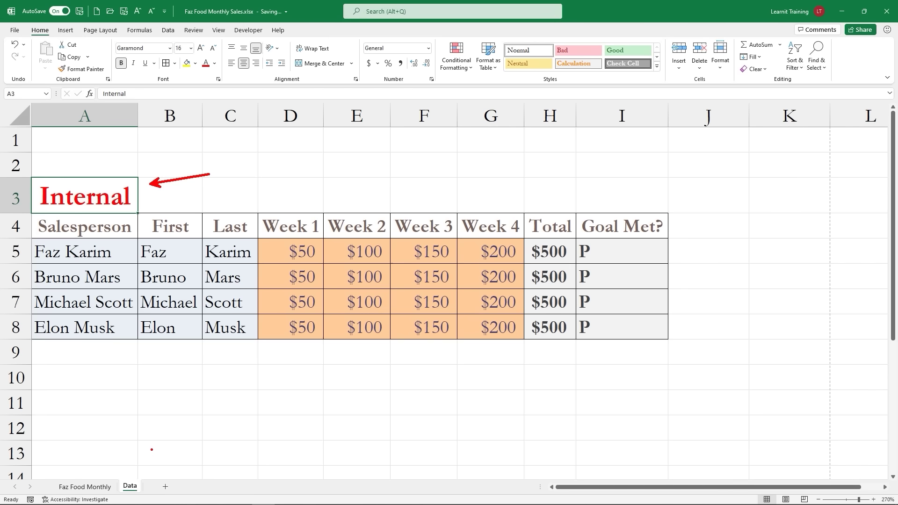
left_click(97, 489)
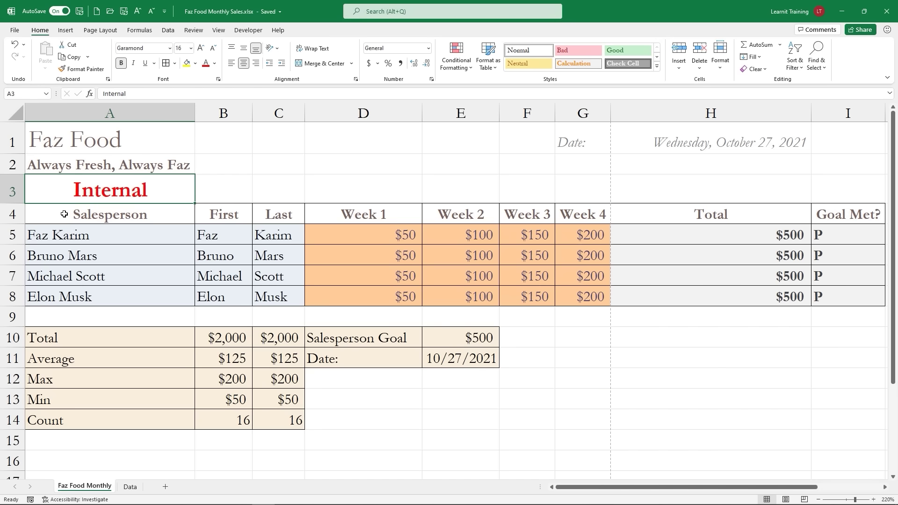
left_click_drag(50, 220, 841, 214)
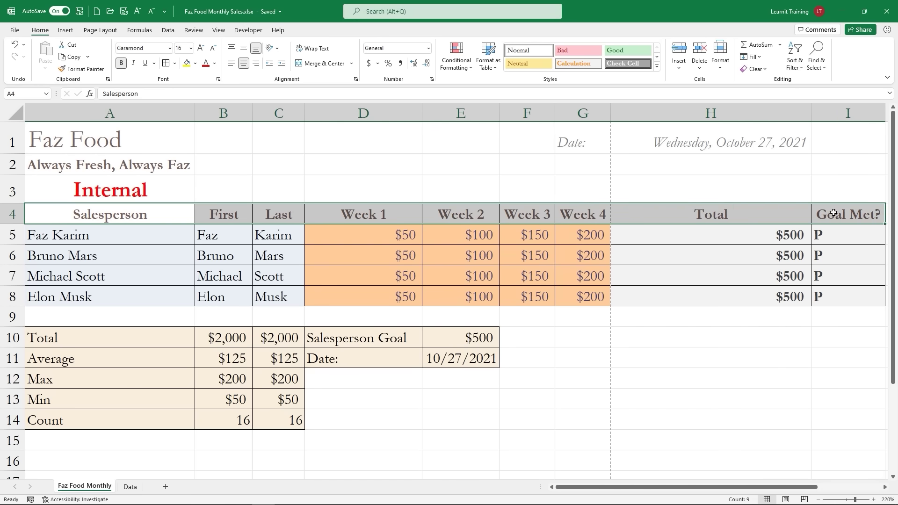
left_click(894, 161)
left_click_drag(894, 162, 870, 156)
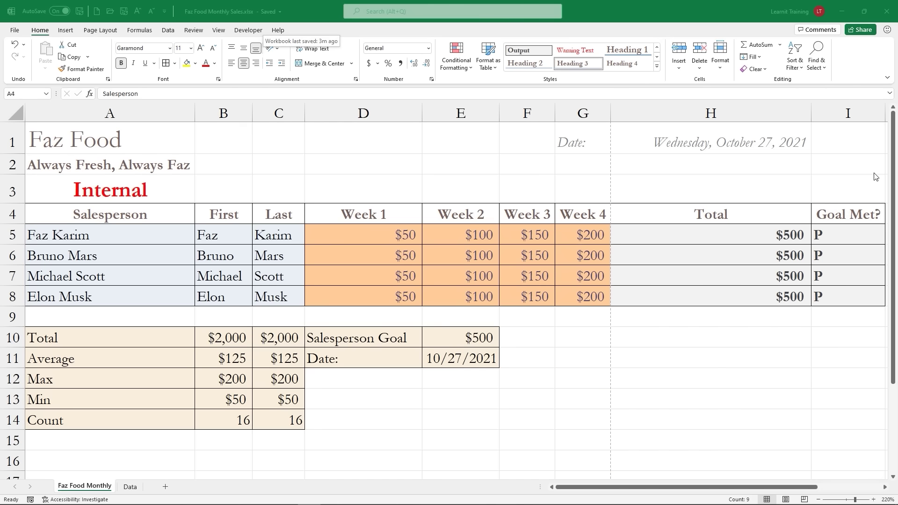
left_click(893, 131)
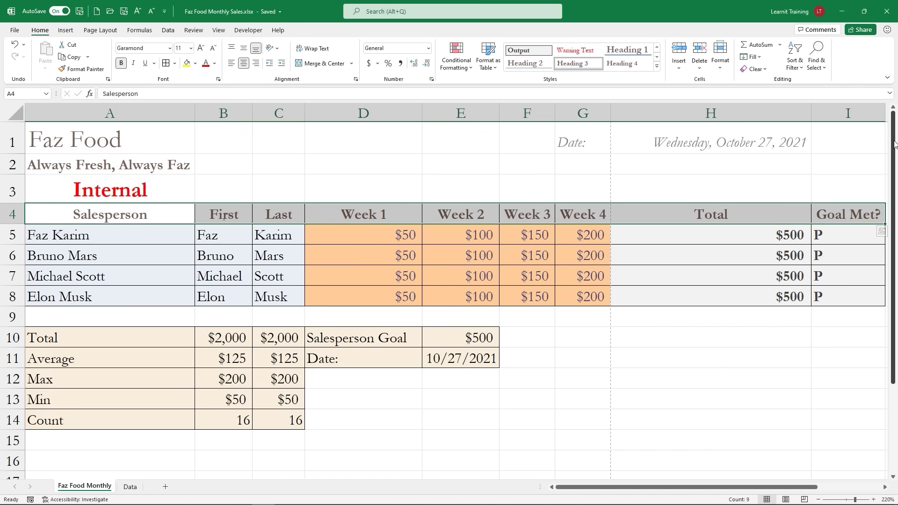
left_click_drag(889, 164, 882, 243)
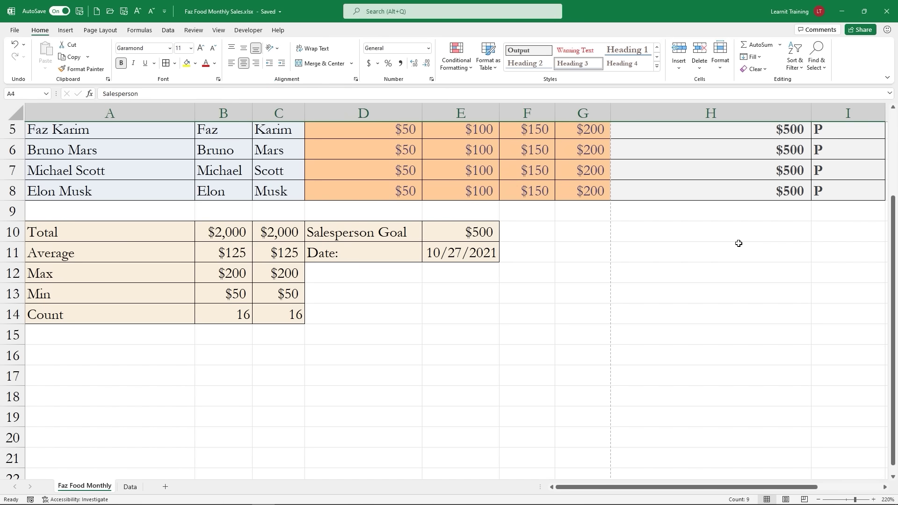
left_click_drag(892, 238, 868, 105)
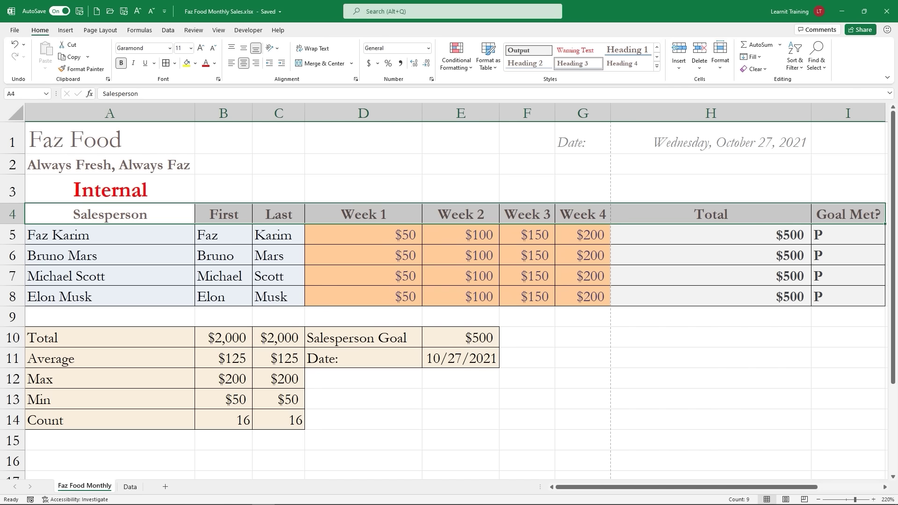
Step: Select row 5, just below the header row, on the View tab
left_click(221, 31)
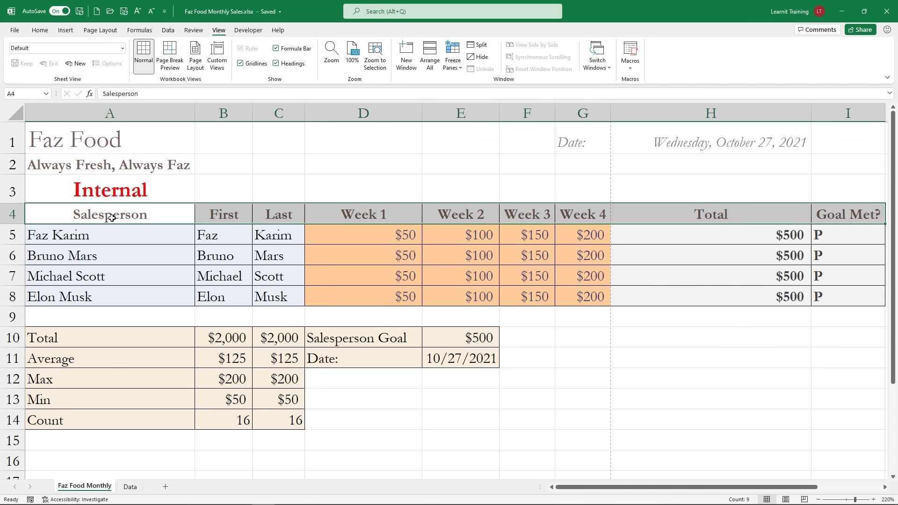
left_click(12, 234)
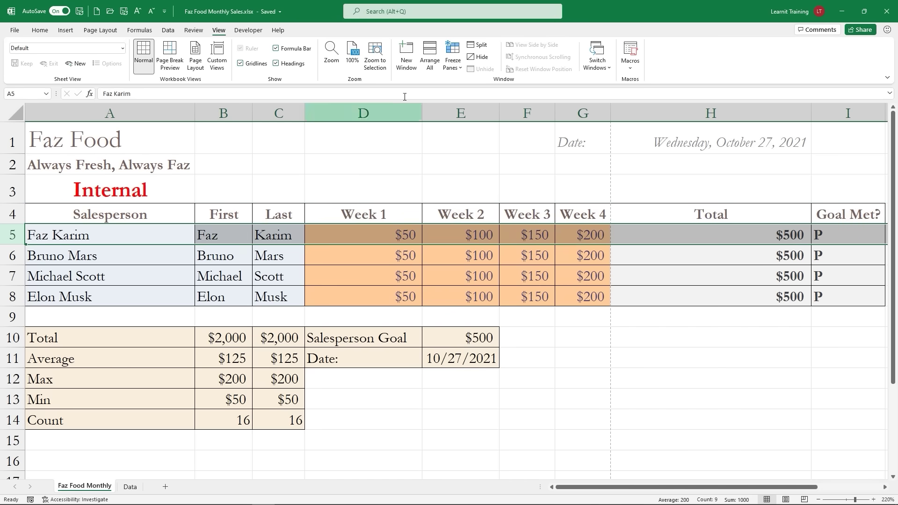
left_click(446, 70)
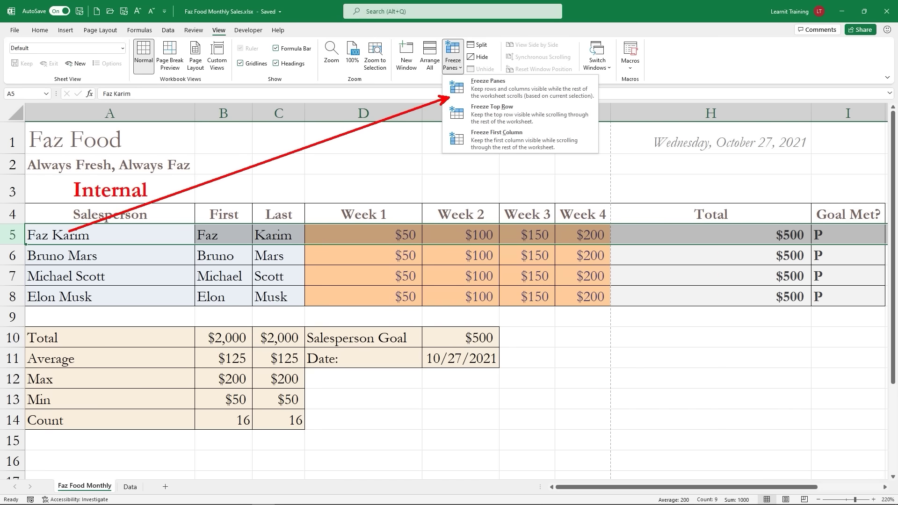
type("above the s")
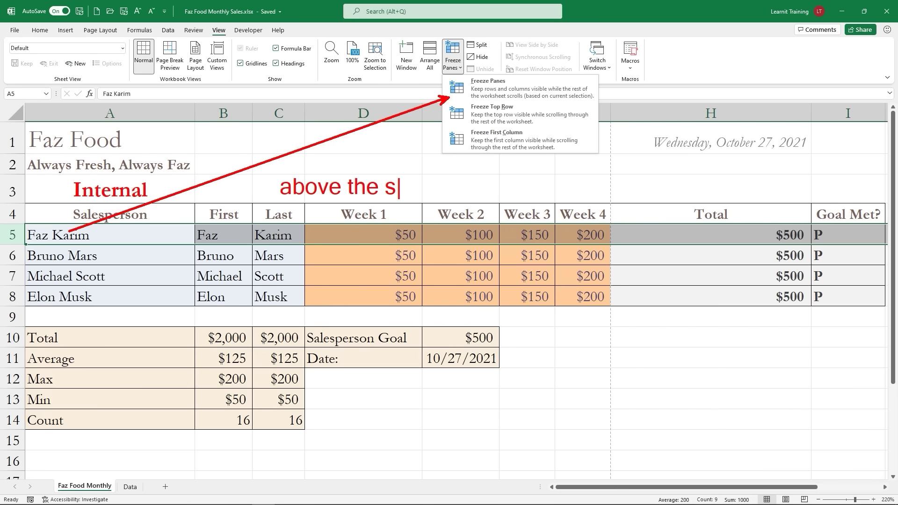
type("elect r")
key("BackSpace")
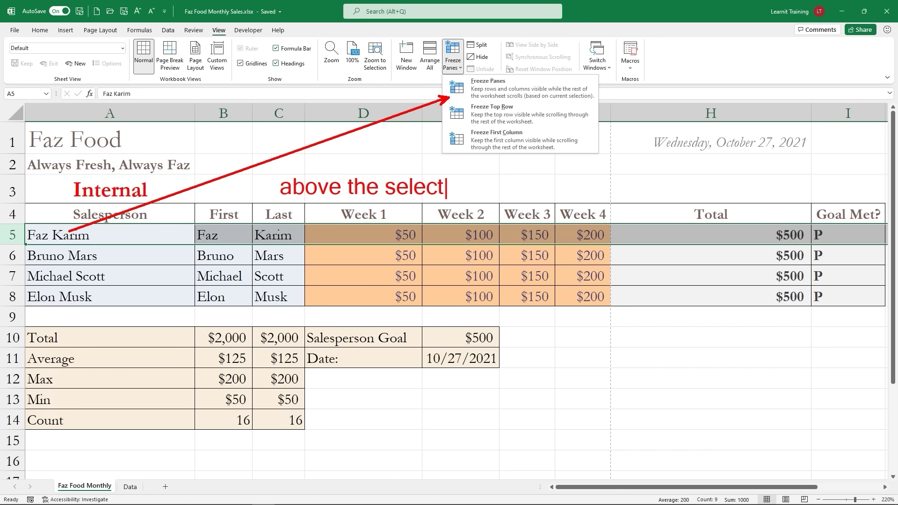
type("row")
key("Escape")
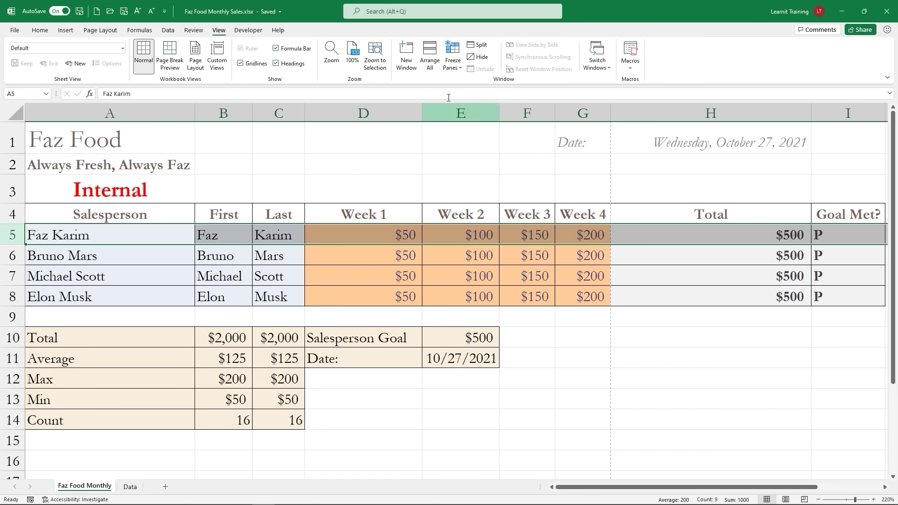
Step: Freeze the rows above row 5 and scroll down and up to test it
left_click(453, 58)
left_click(479, 85)
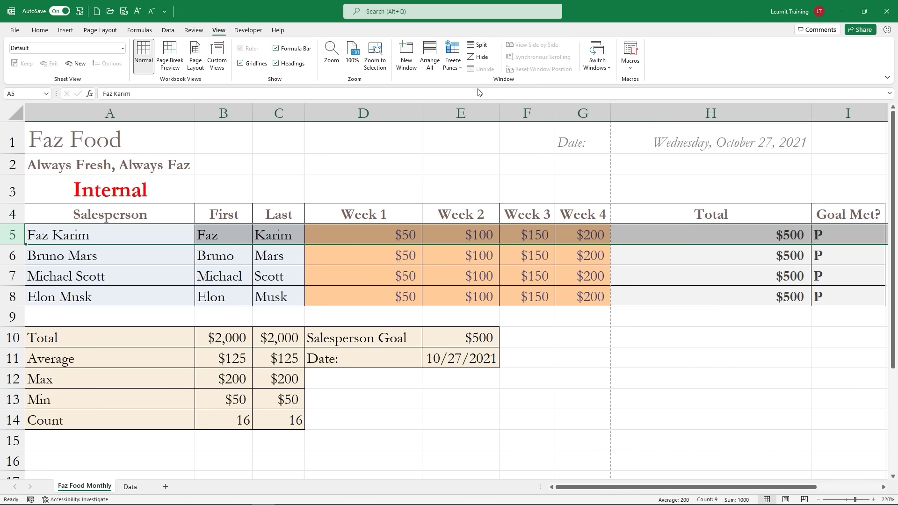
left_click(590, 392)
scroll(589, 392, "down", 3)
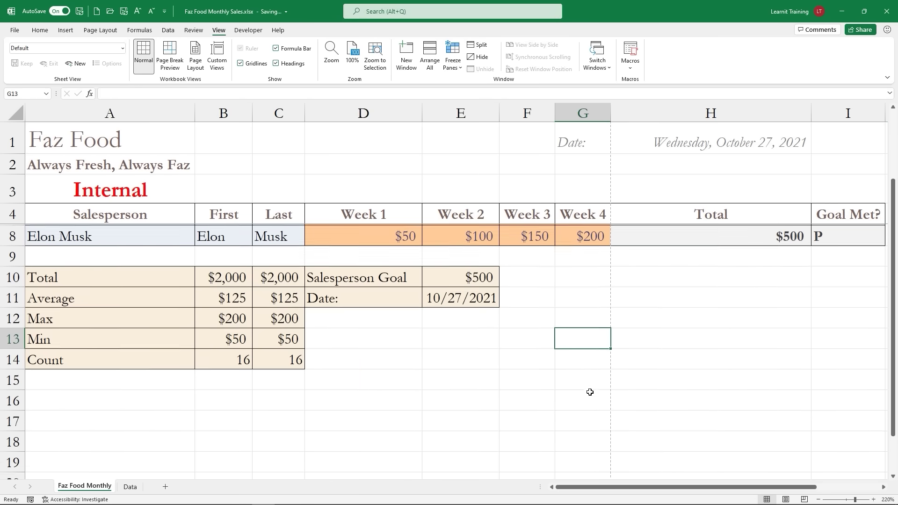
scroll(589, 392, "down", 3)
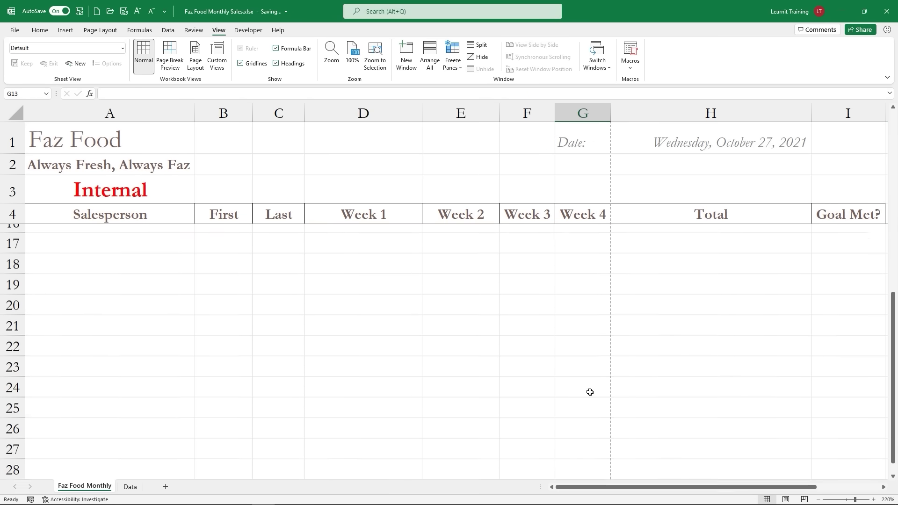
scroll(590, 391, "up", 6)
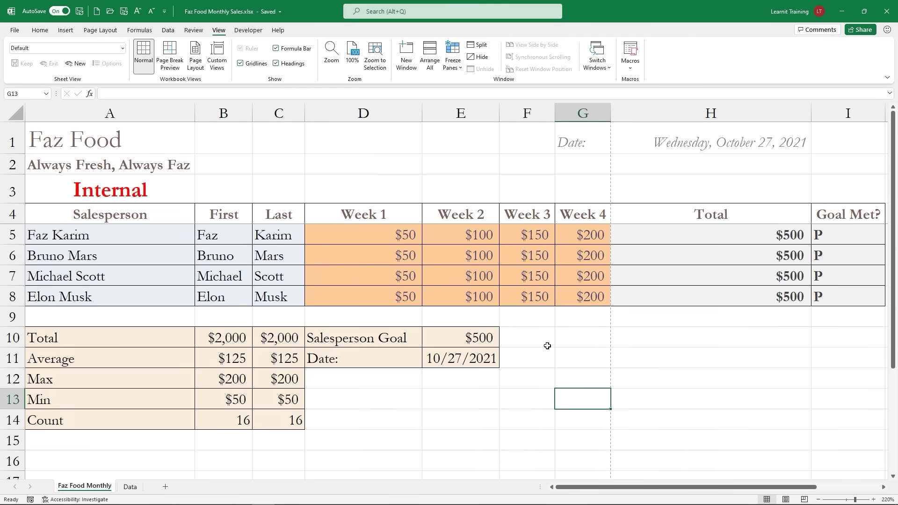
Step: Unfreeze the header rows and select column B
left_click(458, 73)
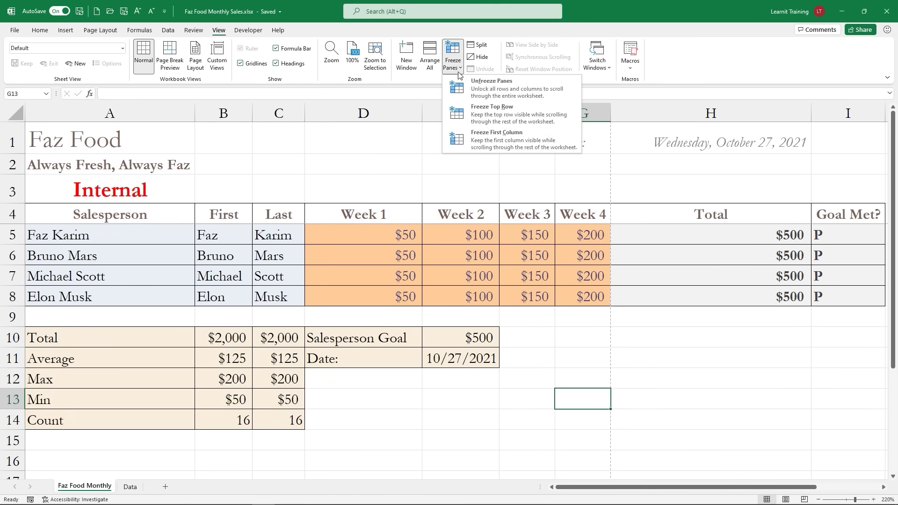
left_click(482, 89)
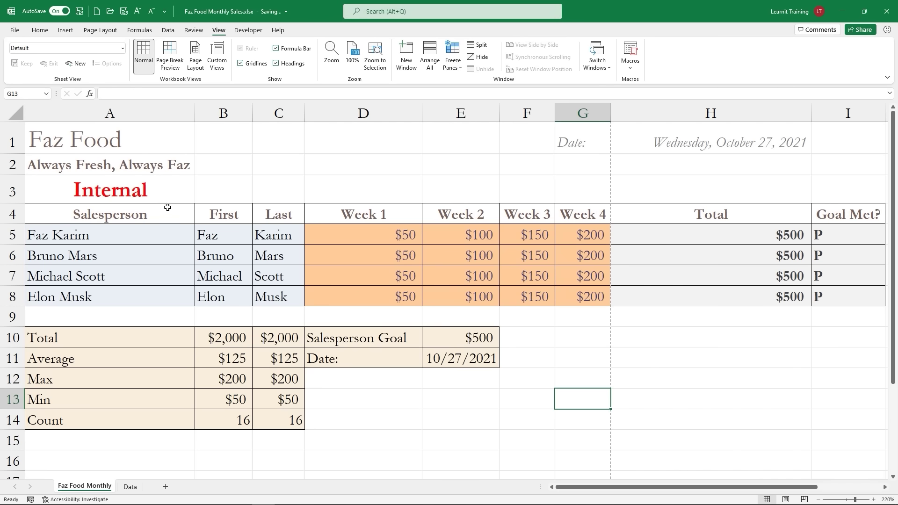
left_click(230, 114)
mouse_move(195, 98)
left_mouse_down()
mouse_move(199, 430)
mouse_move(191, 490)
left_mouse_up()
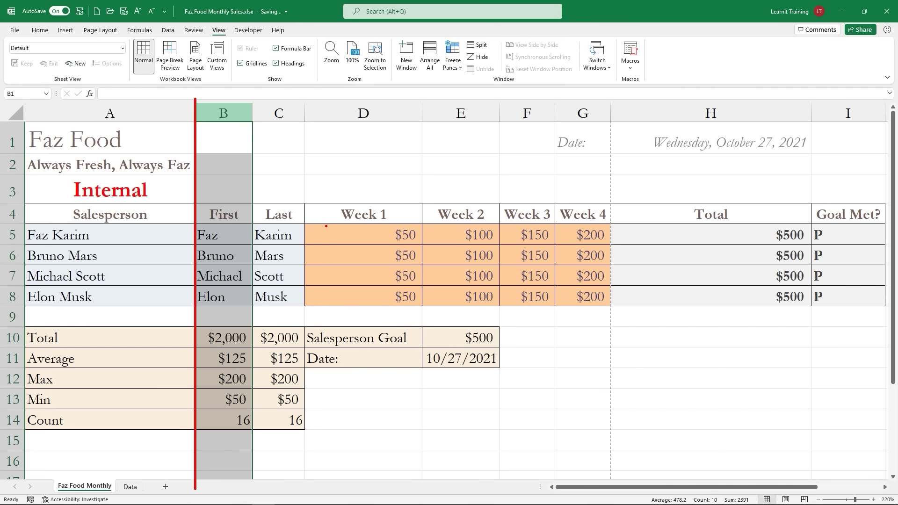
key("Escape")
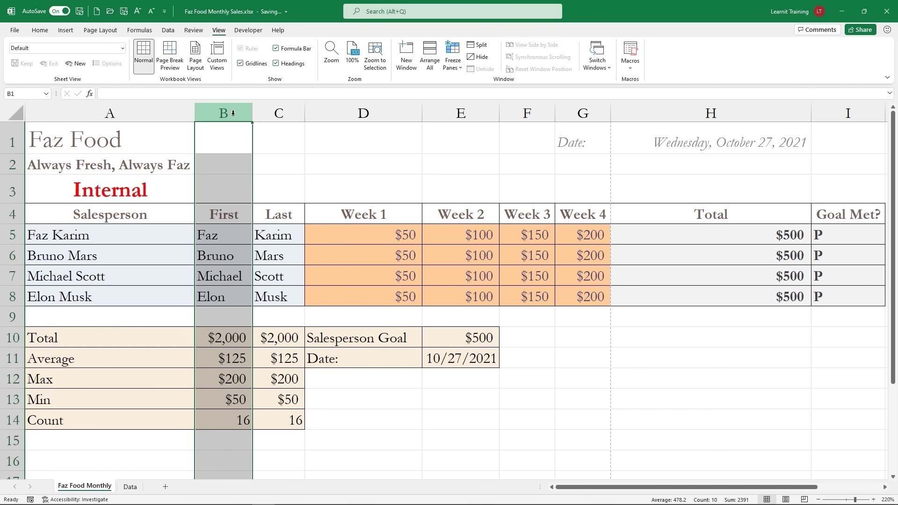
left_click_drag(233, 113, 271, 102)
key("Escape")
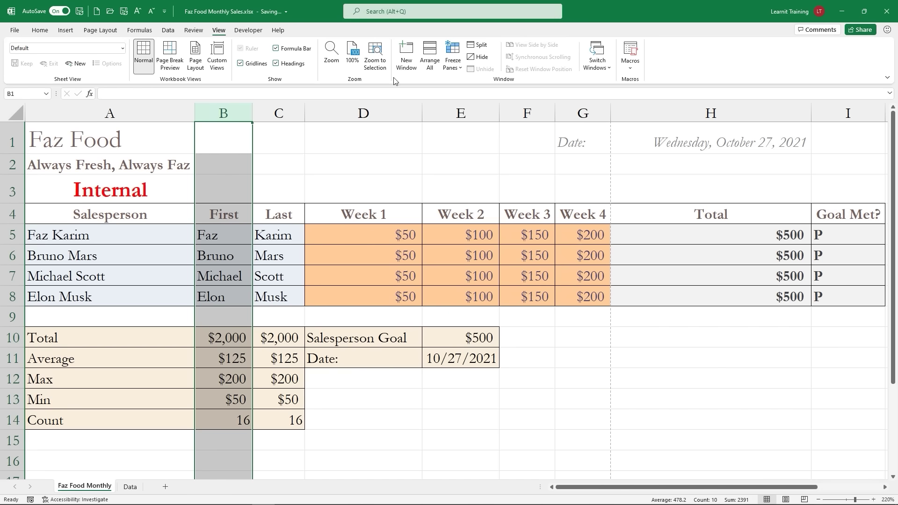
Step: Freeze column A and scroll sideways to confirm it stays put
left_click(453, 60)
left_click(452, 70)
left_click(472, 84)
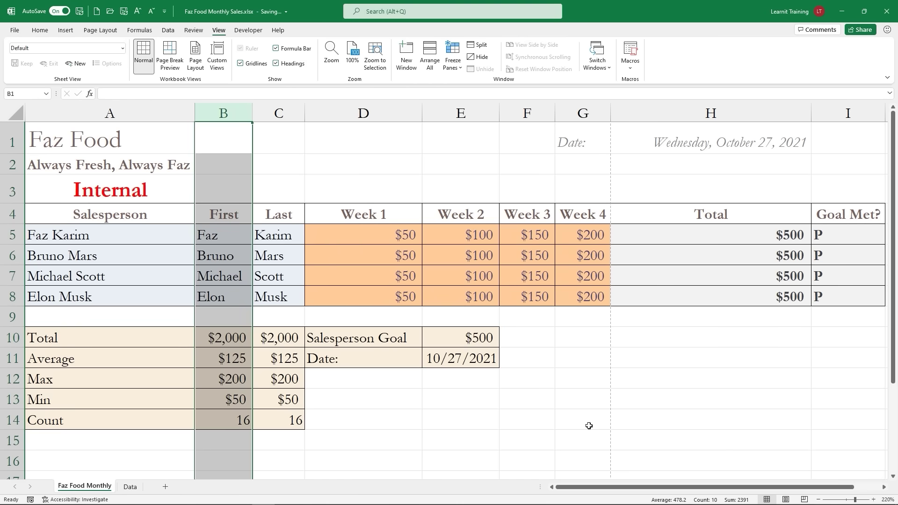
left_click_drag(613, 486, 524, 486)
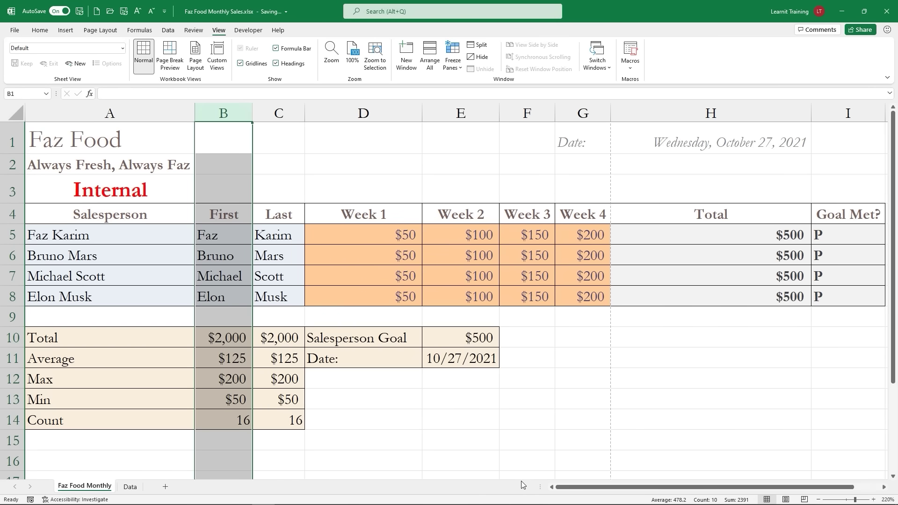
Step: Unfreeze column A and select cell B5
left_click(453, 61)
left_click(482, 86)
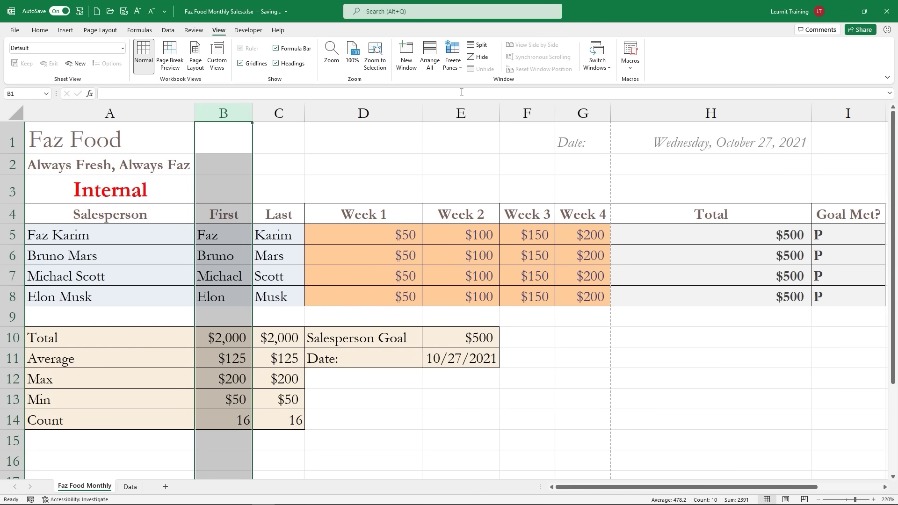
left_click(220, 233)
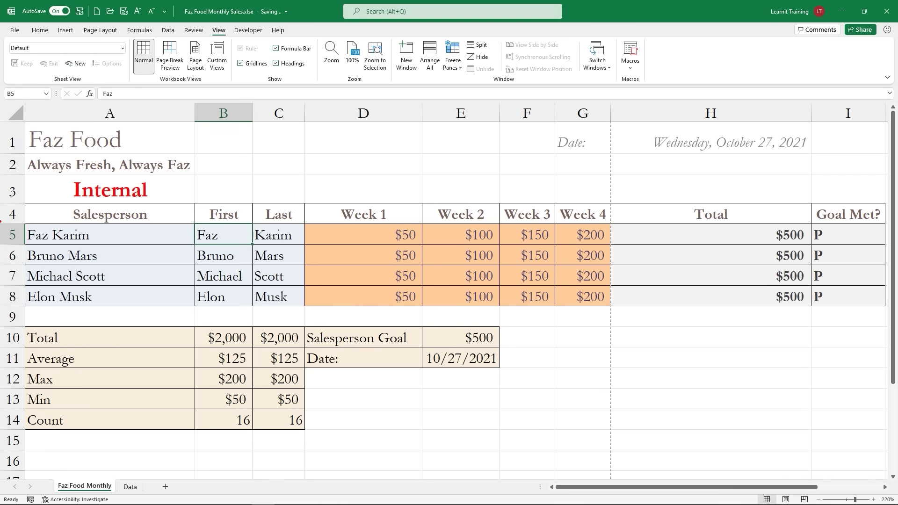
mouse_move(2, 226)
left_mouse_down()
mouse_move(491, 201)
mouse_move(891, 223)
left_mouse_up()
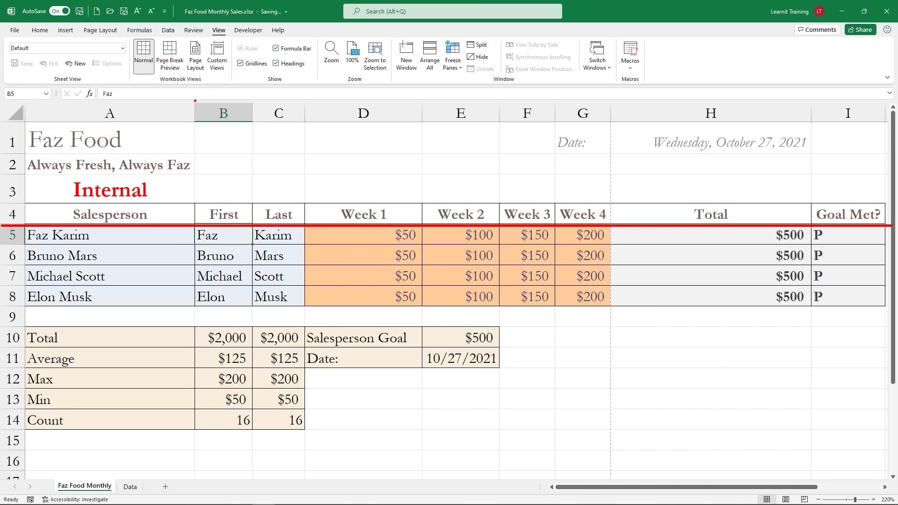
left_click_drag(195, 100, 198, 477)
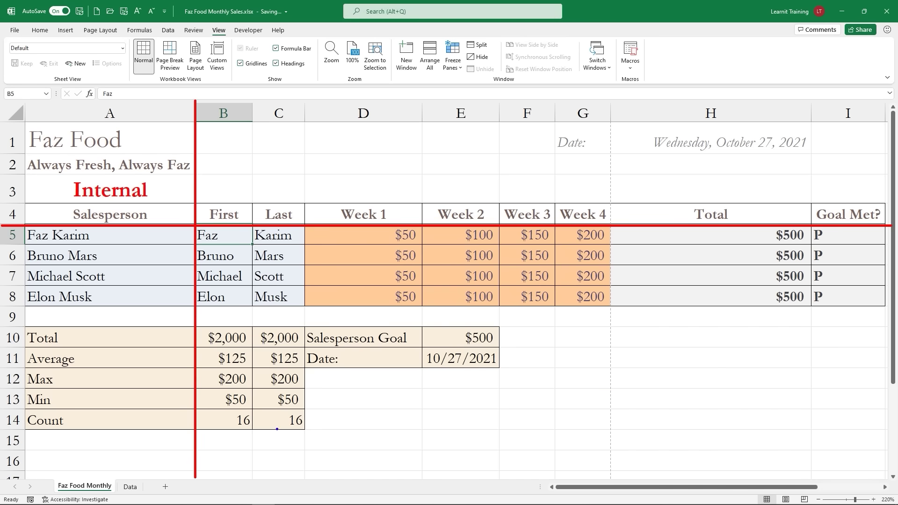
left_click_drag(194, 223, 251, 243)
left_click_drag(301, 194, 253, 224)
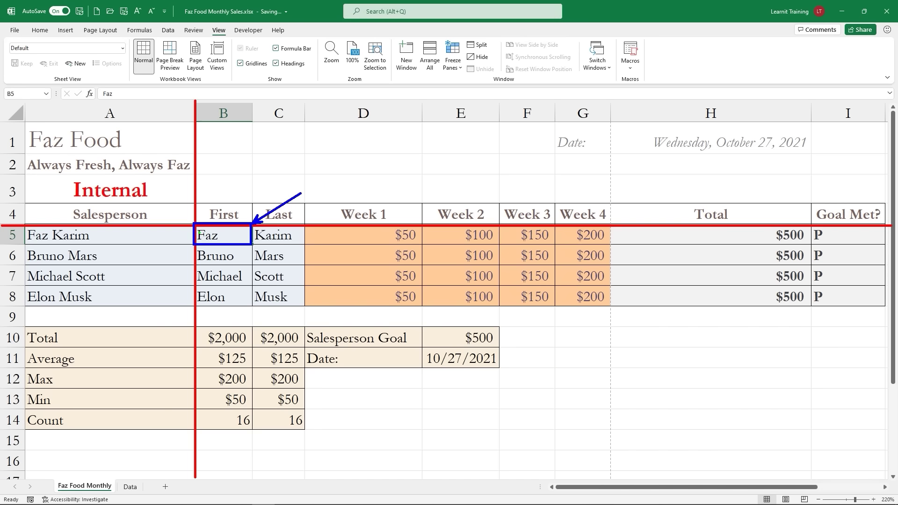
mouse_move(195, 224)
left_mouse_down()
mouse_move(250, 246)
mouse_move(283, 179)
mouse_move(445, 84)
left_mouse_up()
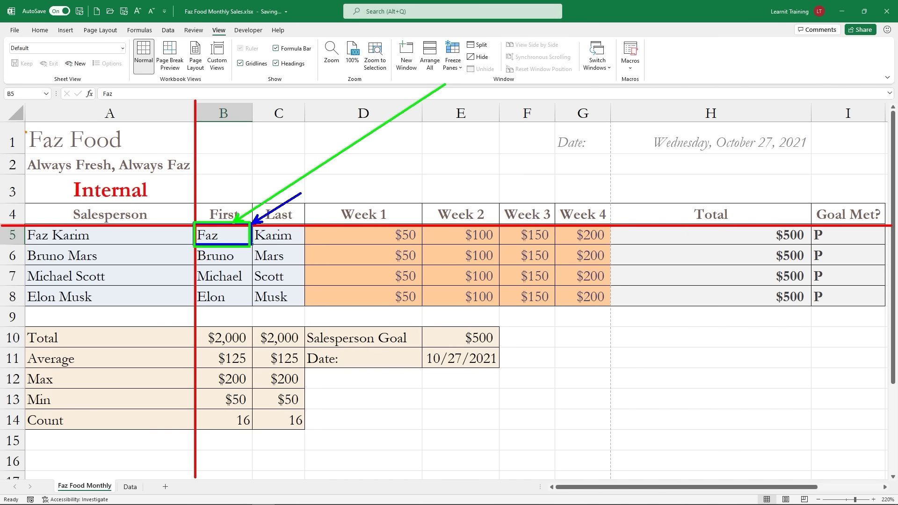
mouse_move(26, 132)
left_mouse_down()
mouse_move(174, 267)
mouse_move(68, 366)
mouse_move(138, 455)
left_mouse_up()
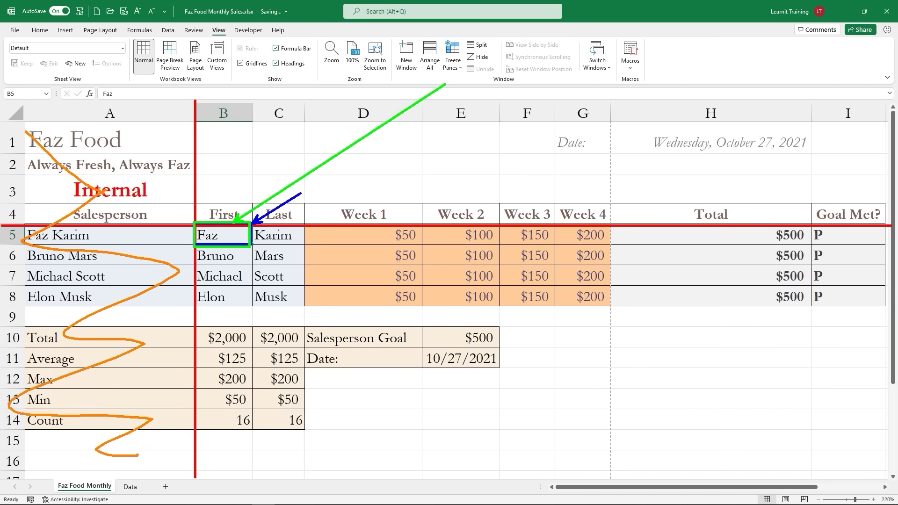
mouse_move(54, 136)
left_mouse_down()
mouse_move(36, 206)
mouse_move(246, 155)
mouse_move(383, 139)
mouse_move(809, 160)
left_mouse_up()
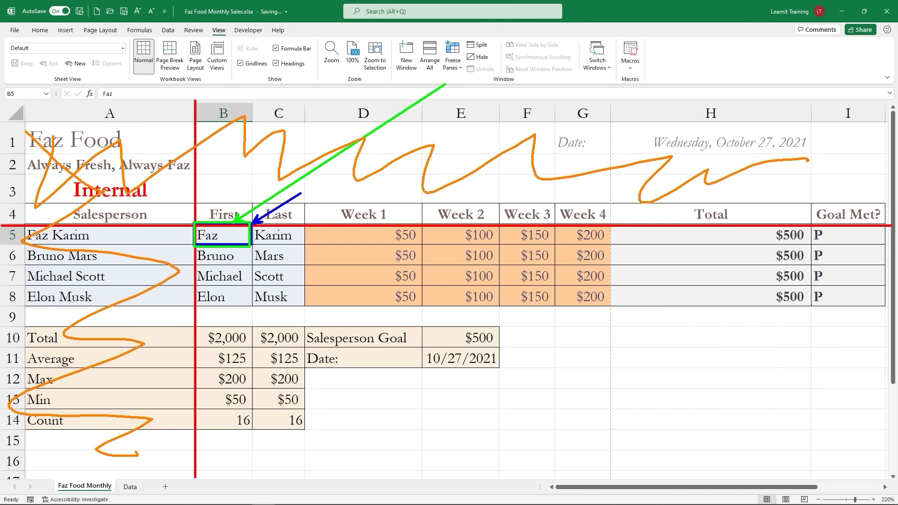
key("Escape")
Step: Freeze panes at B5 to lock rows 1–4 and column A, then scroll to test
left_click(445, 64)
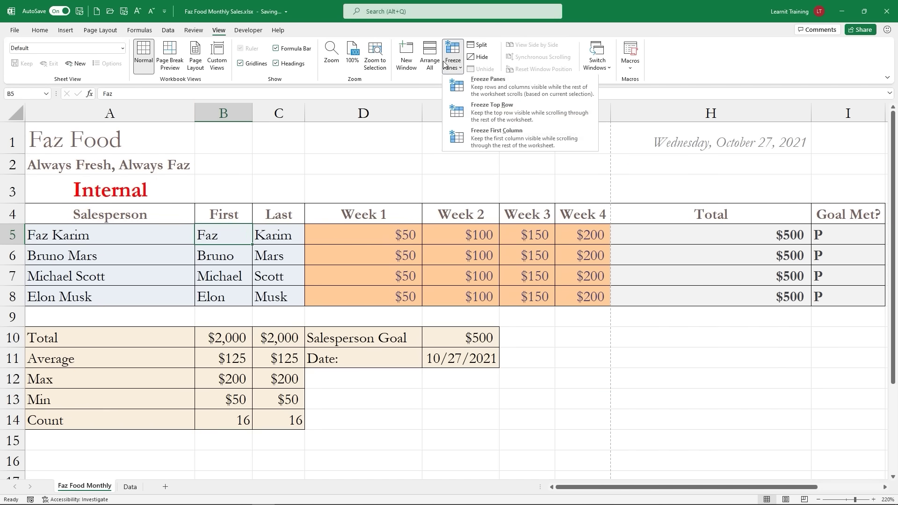
left_click(487, 87)
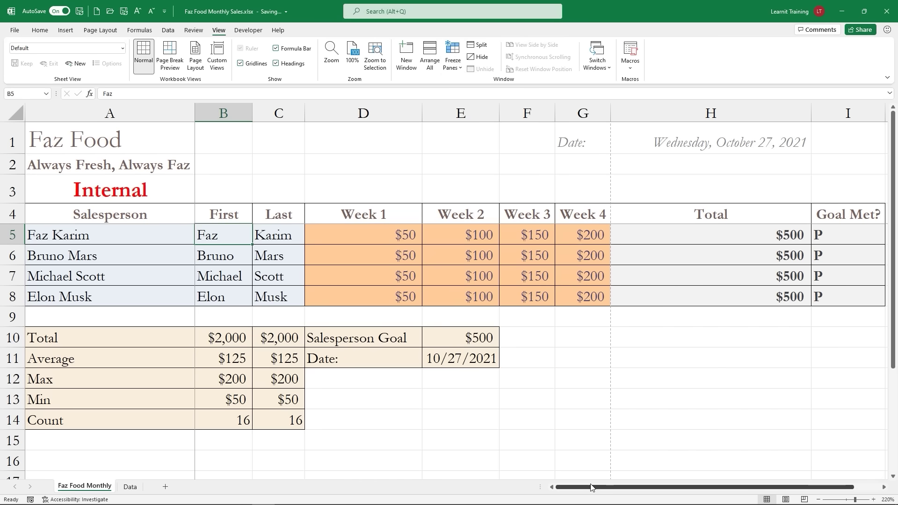
left_click_drag(593, 488, 511, 494)
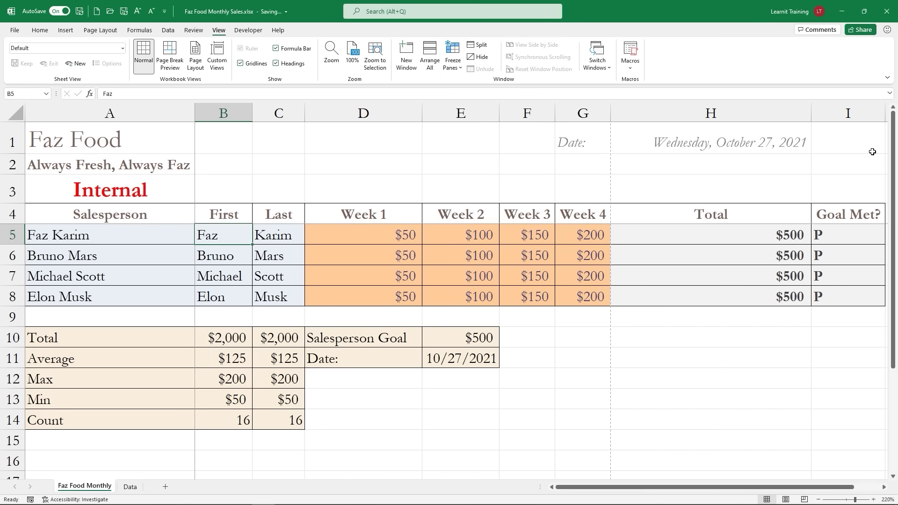
Step: Switch to Page Layout view, accepting the warning that frozen panes will be unfrozen
left_click_drag(893, 136, 866, 122)
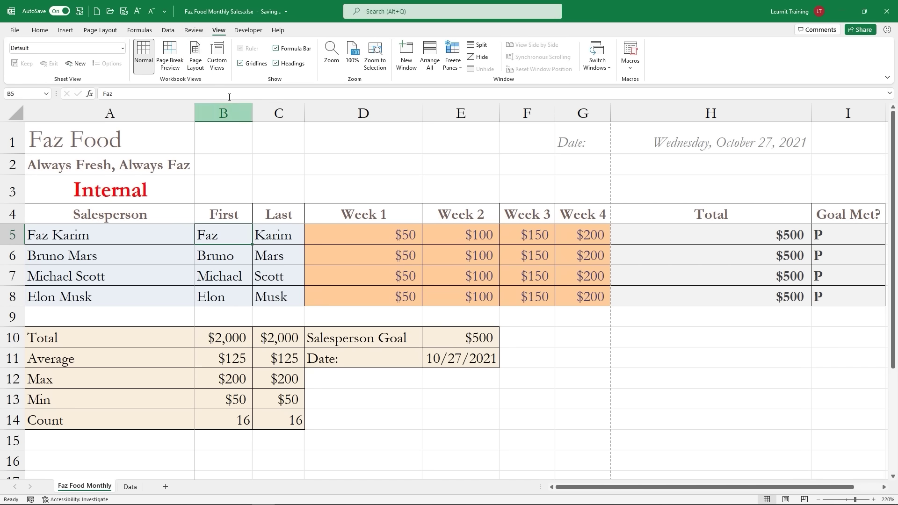
left_click(196, 67)
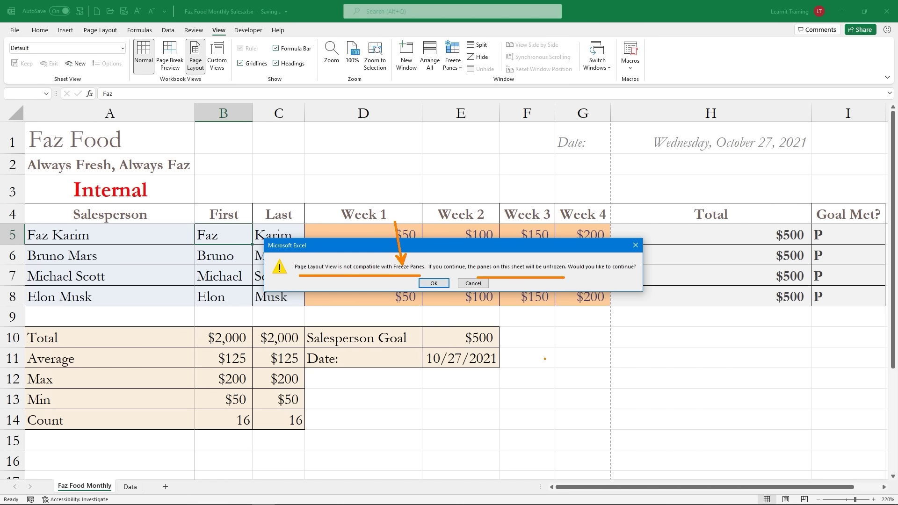
left_click(434, 283)
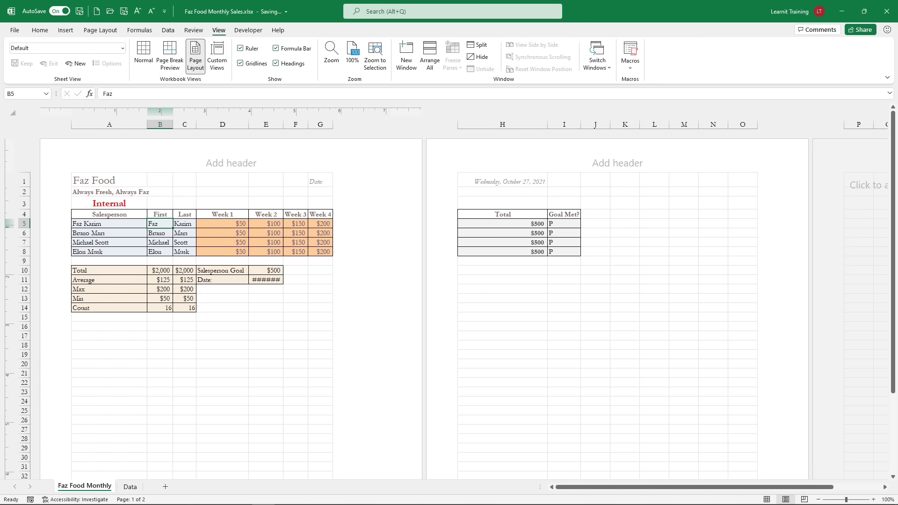
Step: Move the Date label and today's date from G1:H1 to D1:E1
left_click(319, 182)
left_click(467, 179, "shift")
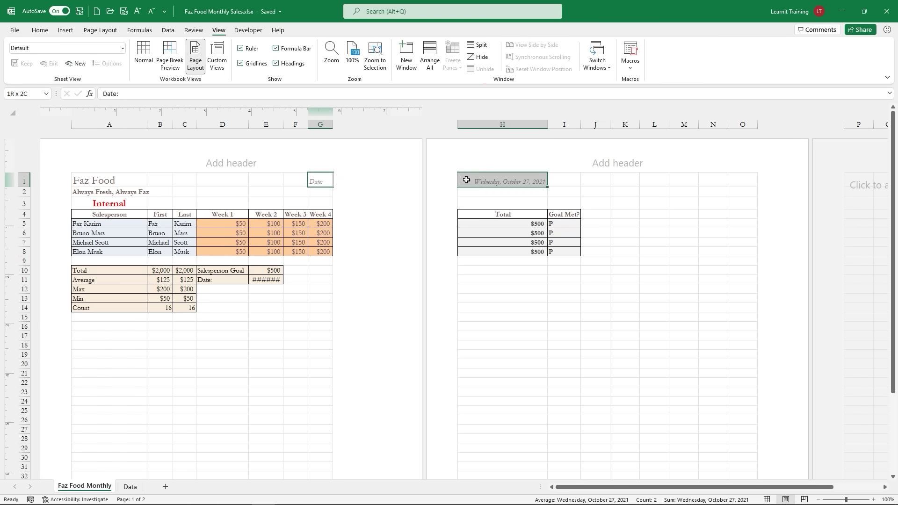
mouse_move(323, 173)
left_mouse_down()
mouse_move(218, 186)
mouse_move(323, 181)
left_mouse_up()
left_click(467, 180, "shift")
left_click_drag(484, 189, 255, 192)
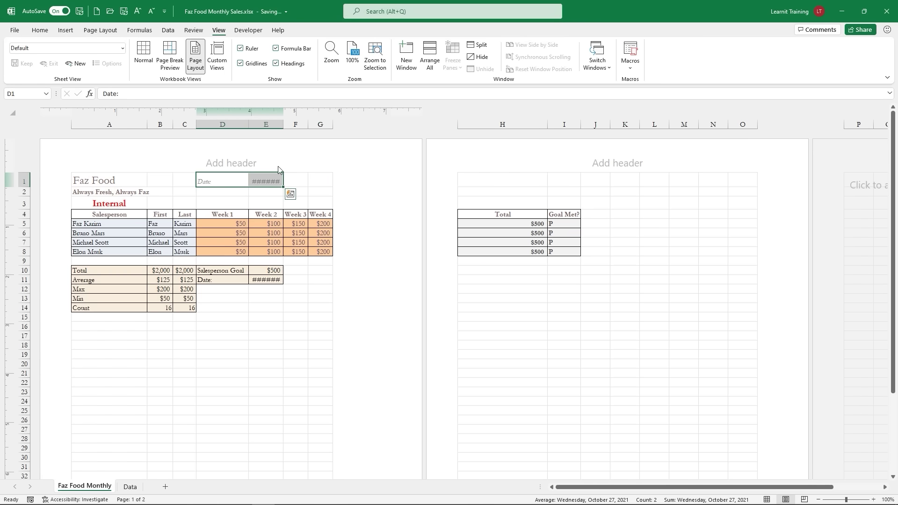
Step: Autofit column E and then all columns so the full date shows; select the Total/Goal Met? table
left_click_drag(283, 125, 312, 124)
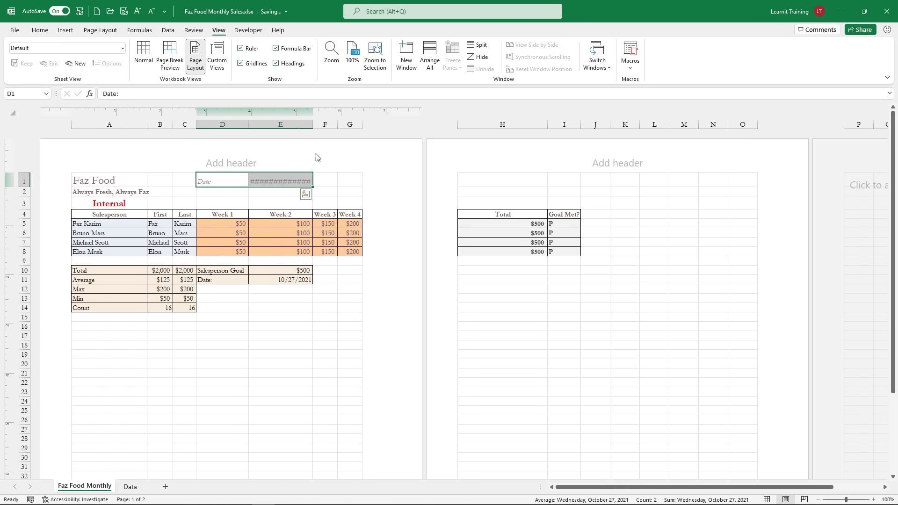
left_click(321, 182)
left_click(295, 181)
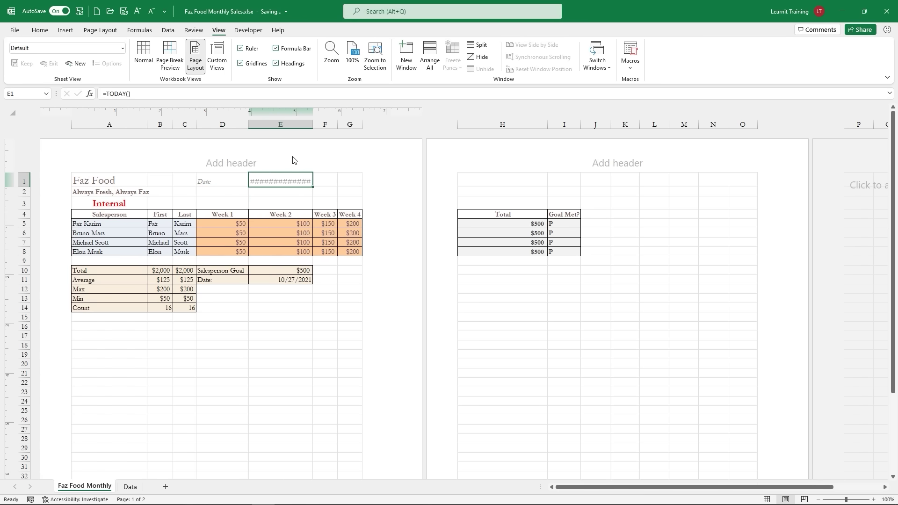
double_click(311, 120)
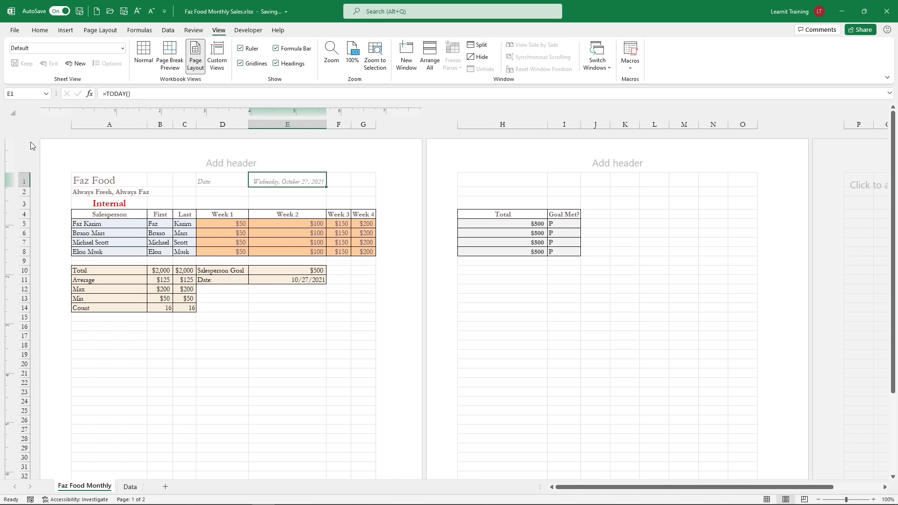
left_click(13, 113)
double_click(147, 123)
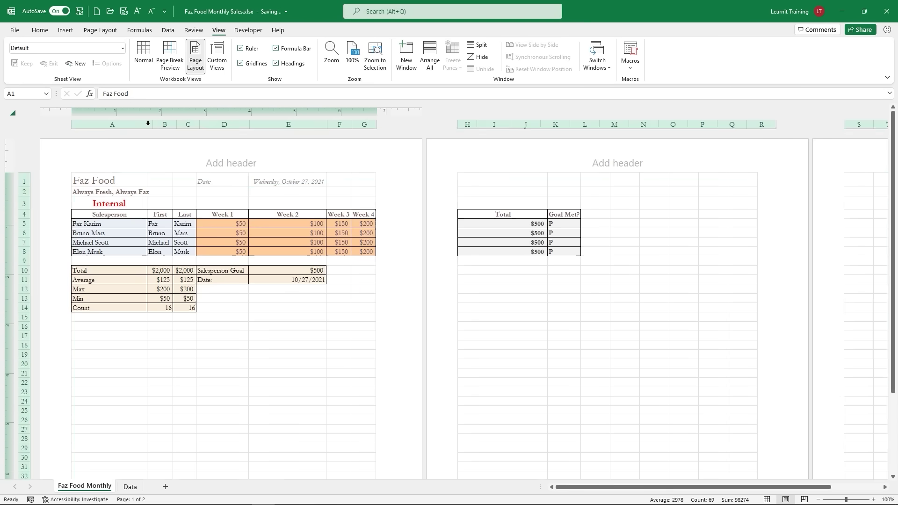
left_click(293, 322)
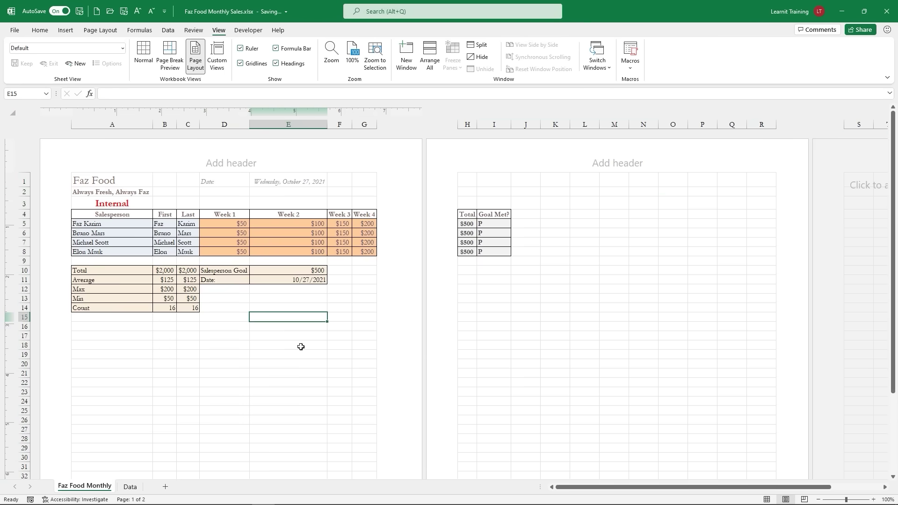
left_click_drag(467, 214, 506, 252)
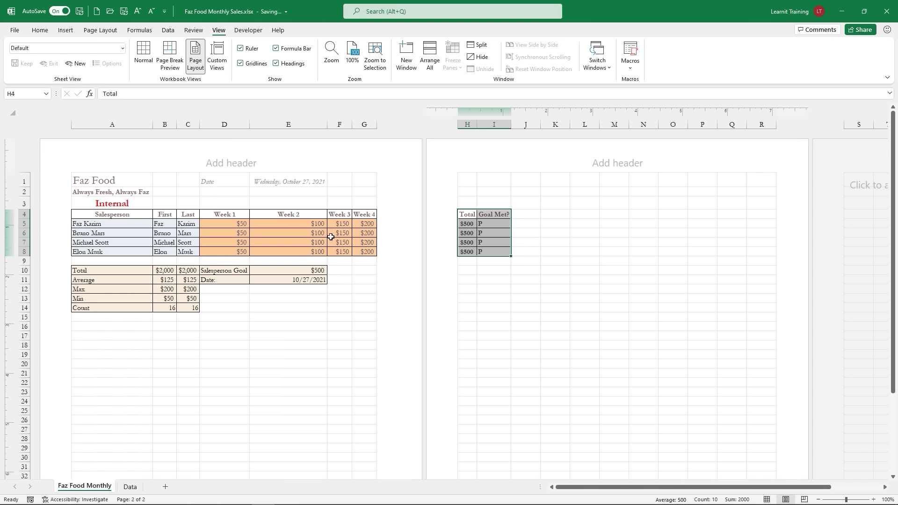
Step: Switch the Faz Food Monthly sheet back to Normal view and scroll down through it
mouse_move(475, 229)
left_click(146, 47)
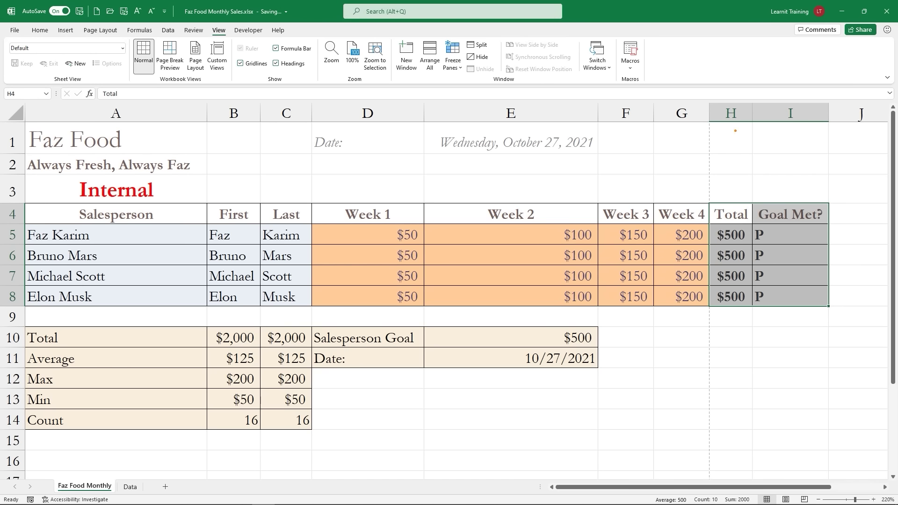
left_click_drag(712, 122, 706, 290)
left_click_drag(708, 325, 708, 455)
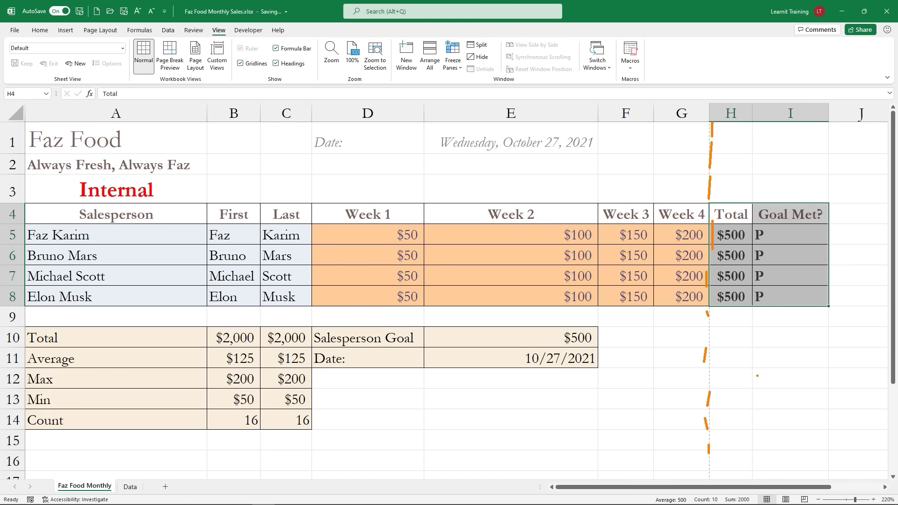
key("Escape")
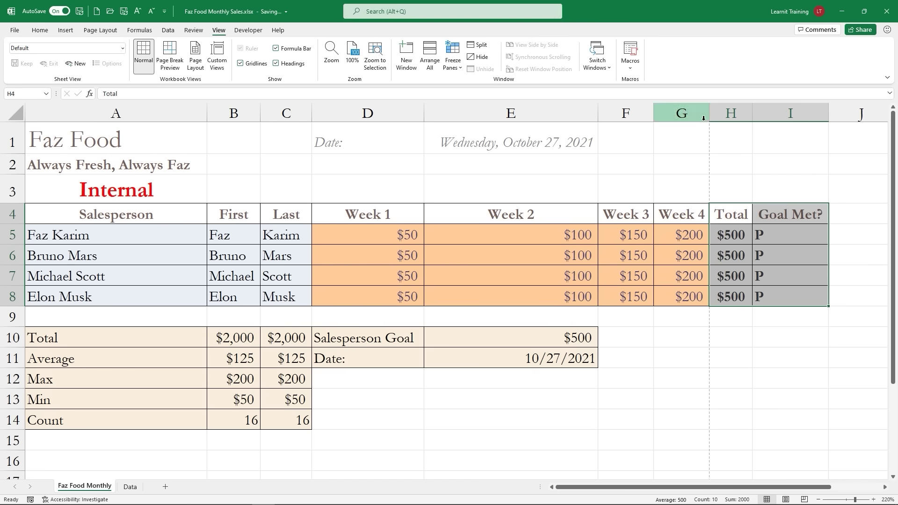
scroll(687, 236, "down", 2)
scroll(687, 237, "down", 5)
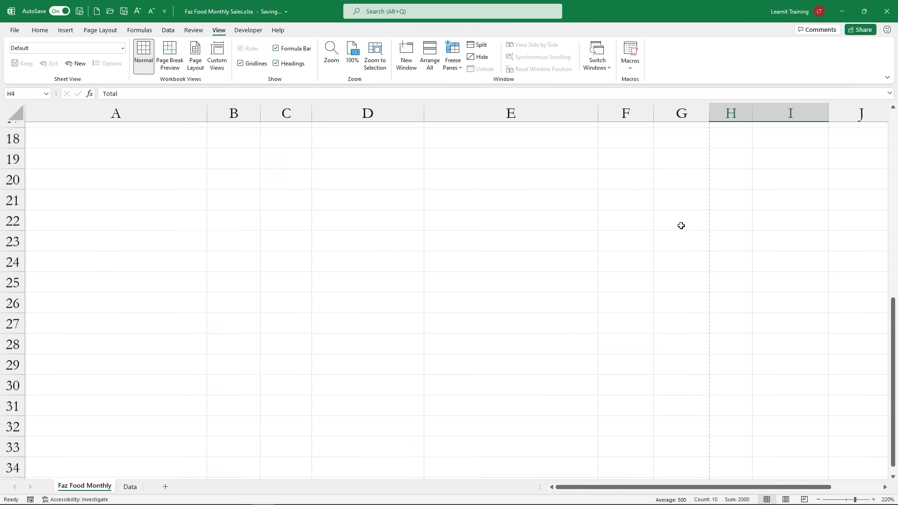
scroll(682, 227, "up", 4)
scroll(681, 225, "up", 2)
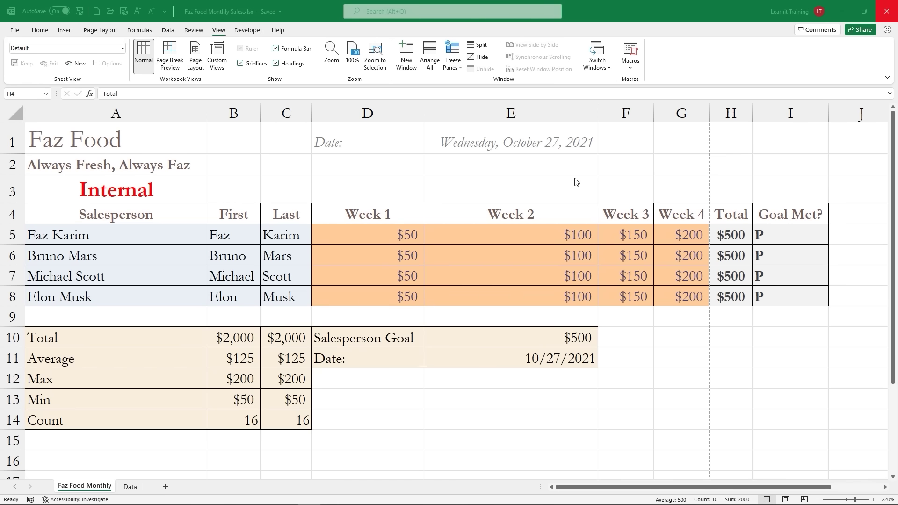
Step: Save the current full layout as a custom view named 'Orginal'
left_click(730, 114)
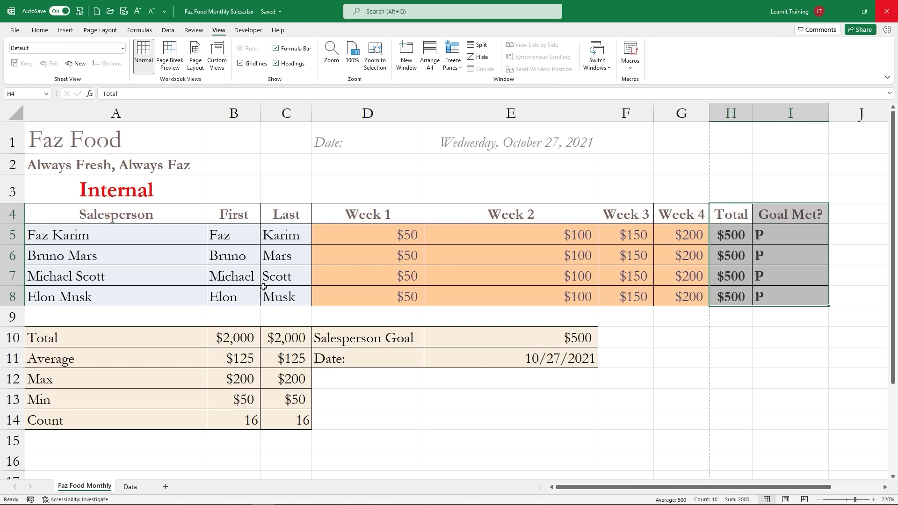
left_click(316, 276)
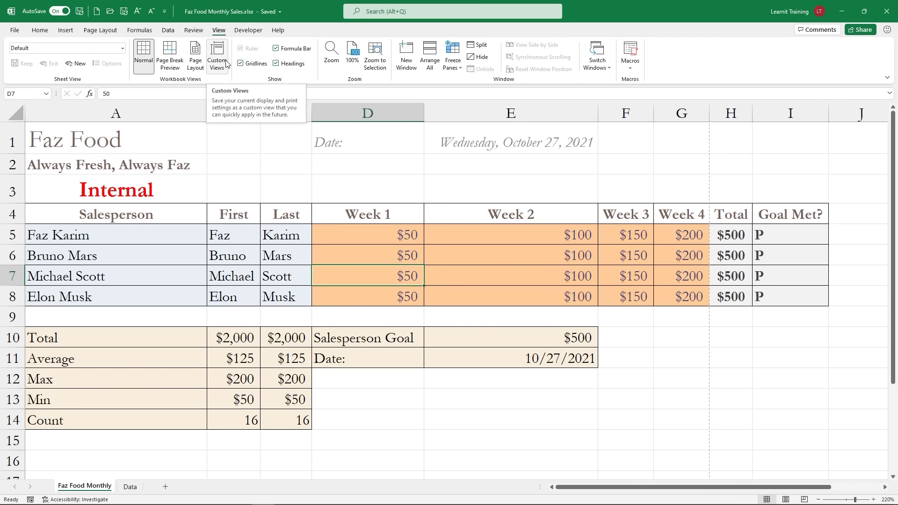
left_click(227, 64)
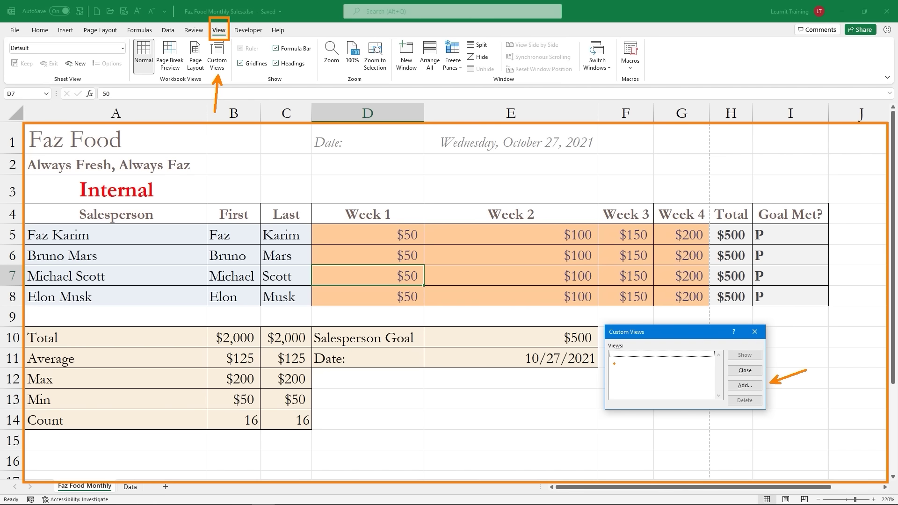
left_click(733, 386)
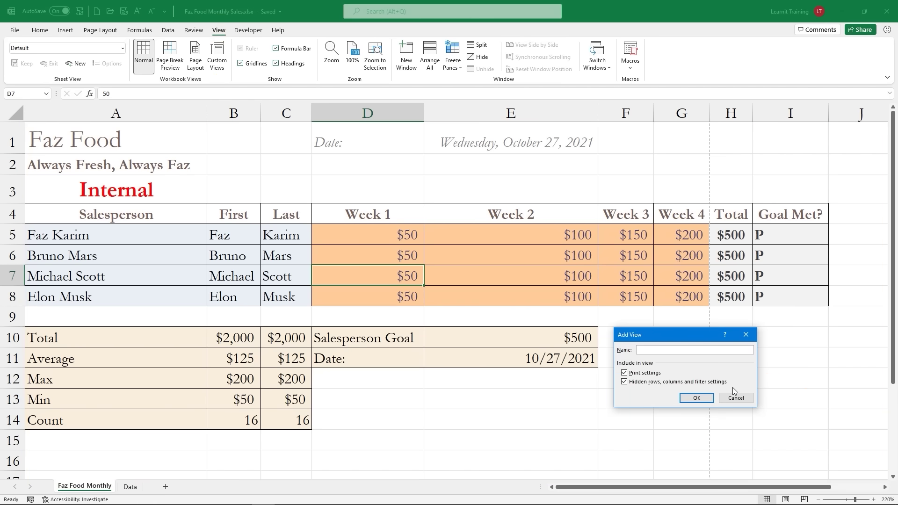
type("Orginal")
left_click(700, 399)
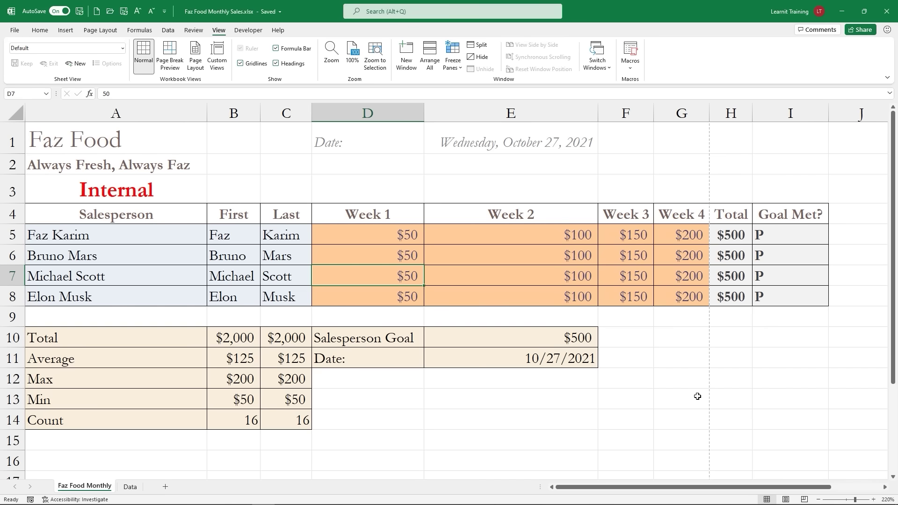
Step: Hide the Total and Goal Met? columns H and I
left_click(728, 113)
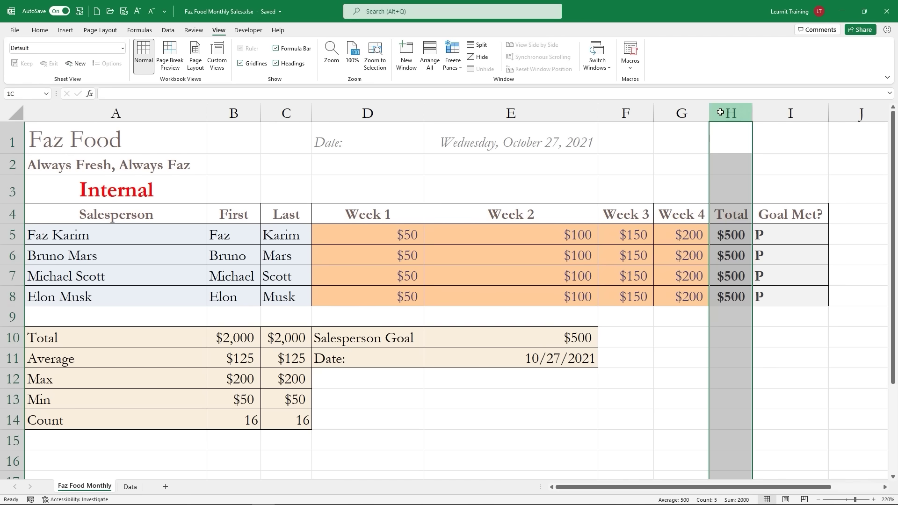
left_click(790, 112, "ctrl")
right_click(790, 112)
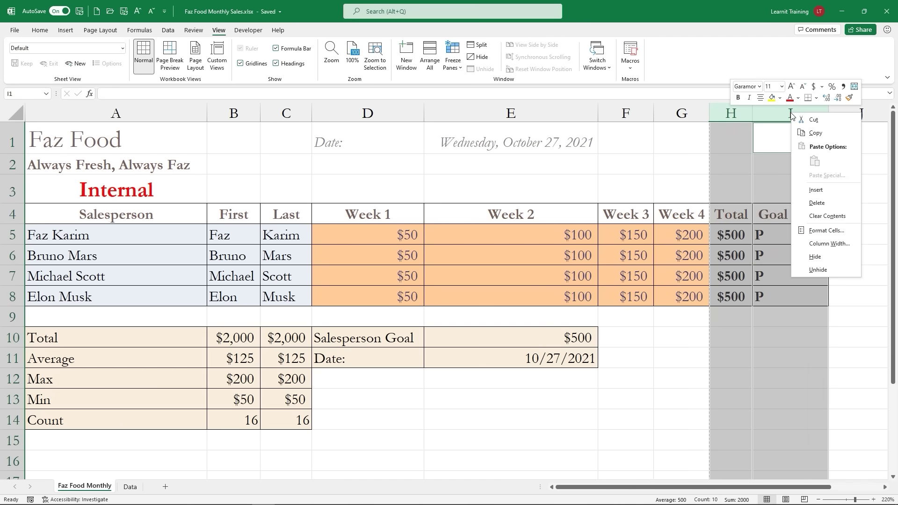
left_click(815, 256)
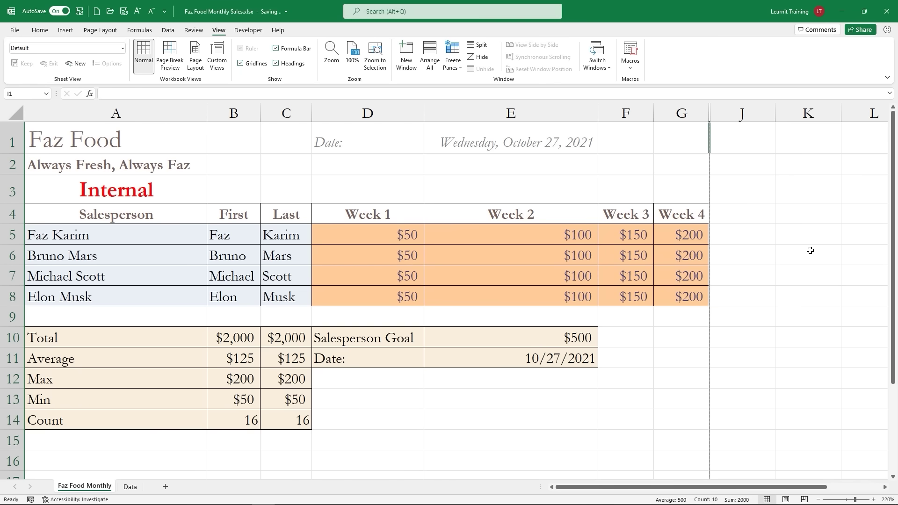
left_click(217, 61)
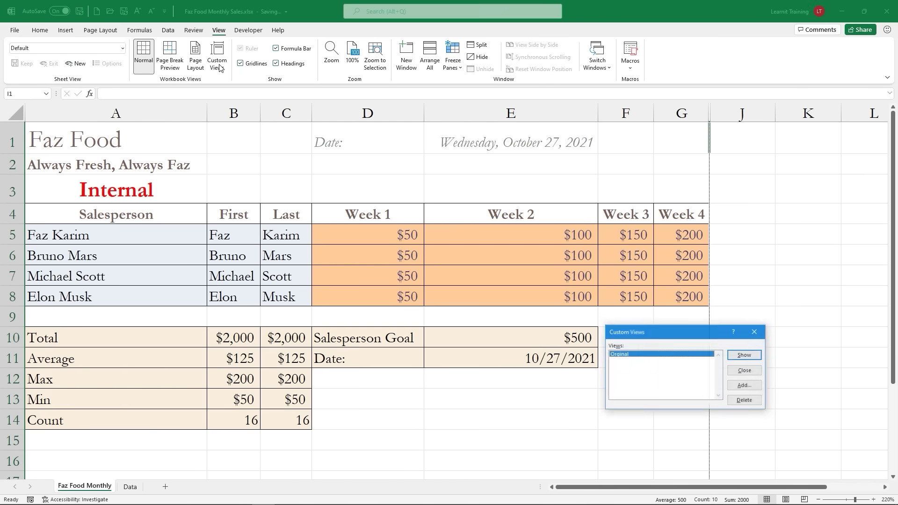
left_click(760, 386)
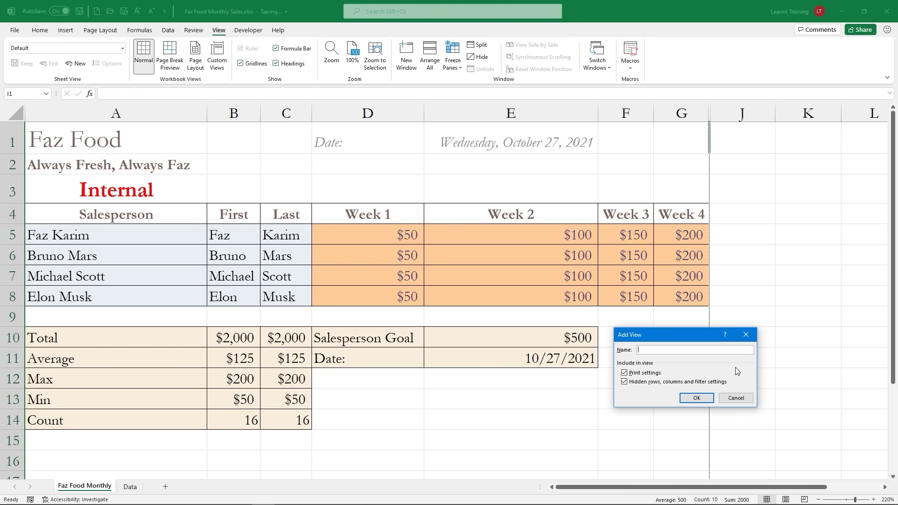
type("Hidden")
left_click(706, 398)
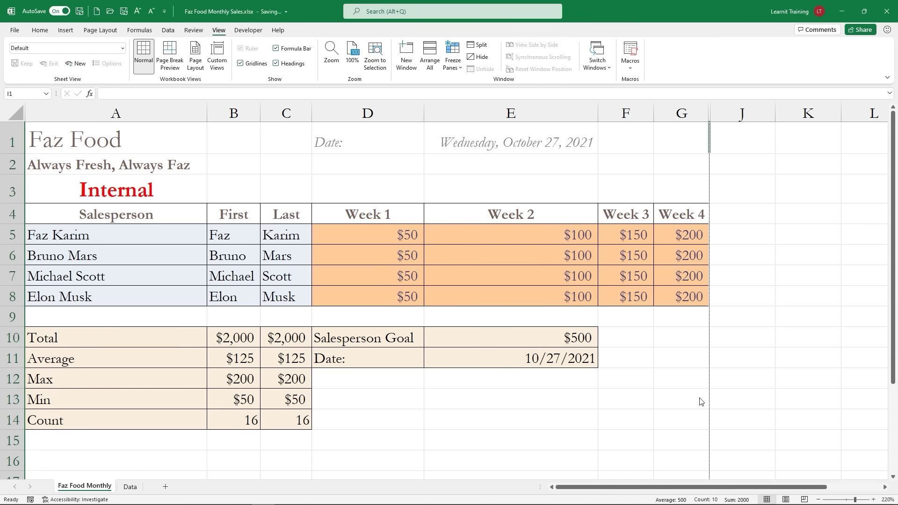
left_click(217, 55)
left_click(623, 361)
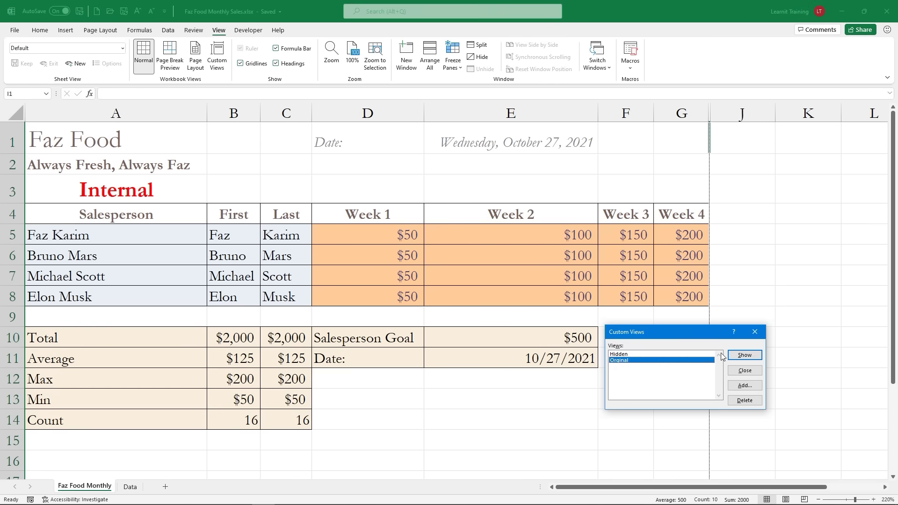
left_click(742, 355)
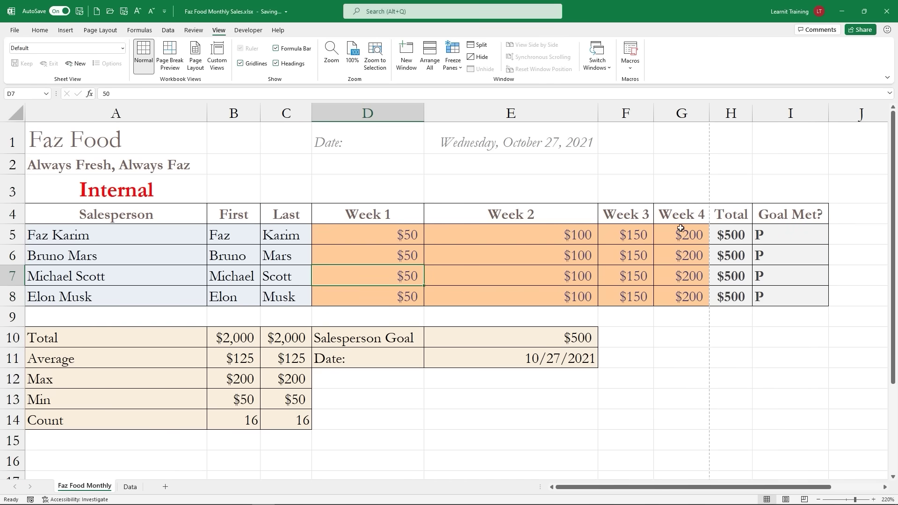
left_click(217, 55)
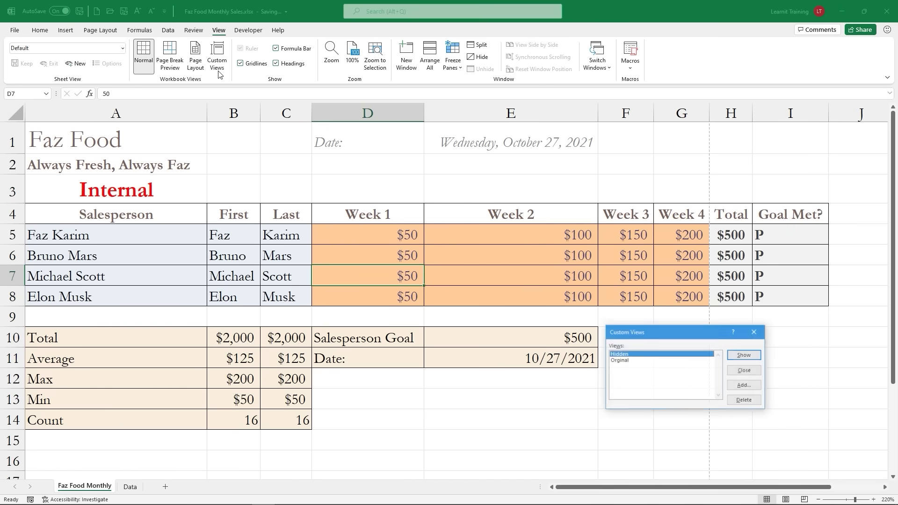
left_click(744, 356)
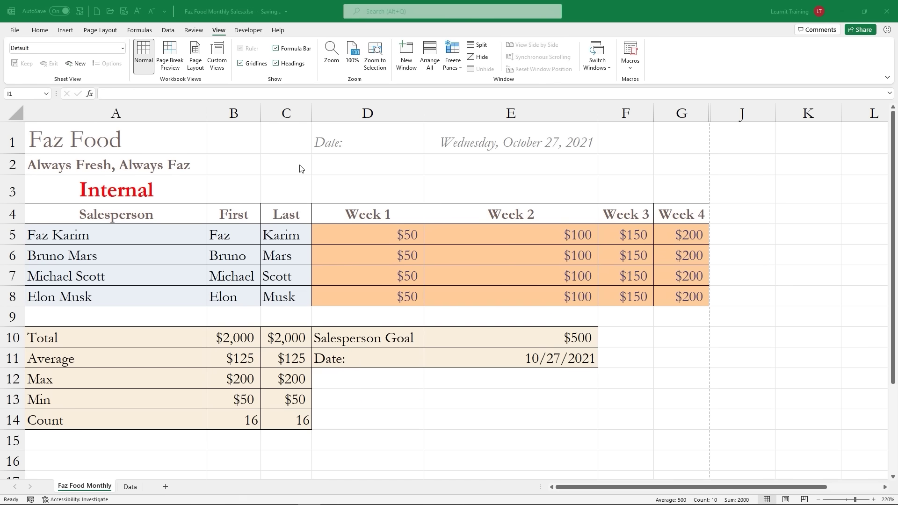
Step: Clear the Week 1–4 sales figures in D5:G8
left_click(14, 32)
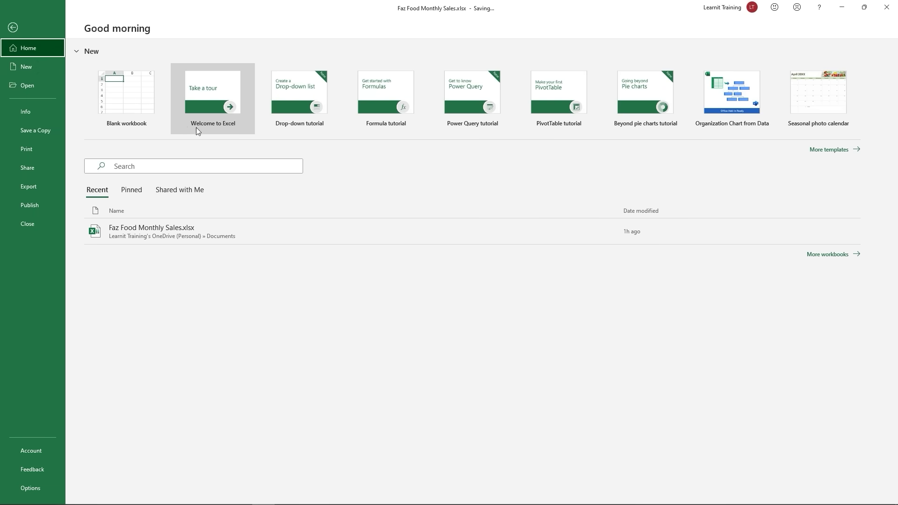
left_click(13, 28)
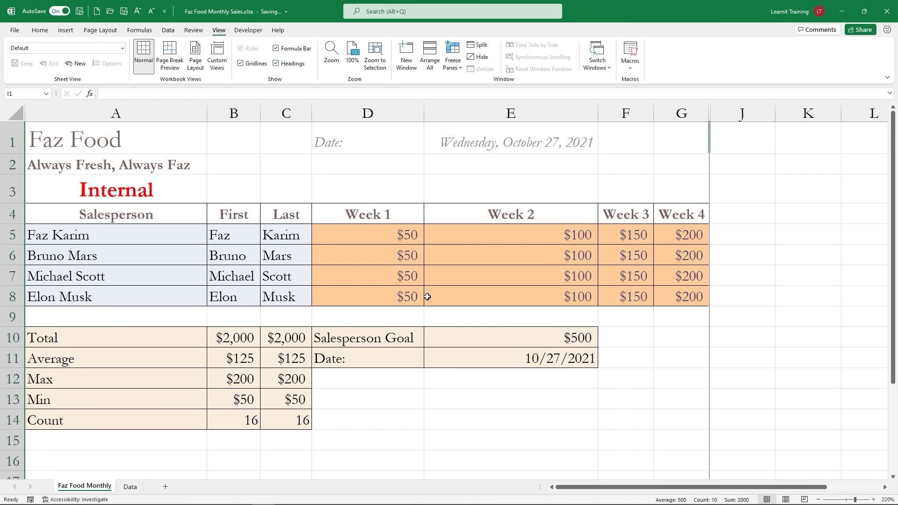
left_click_drag(363, 242, 666, 300)
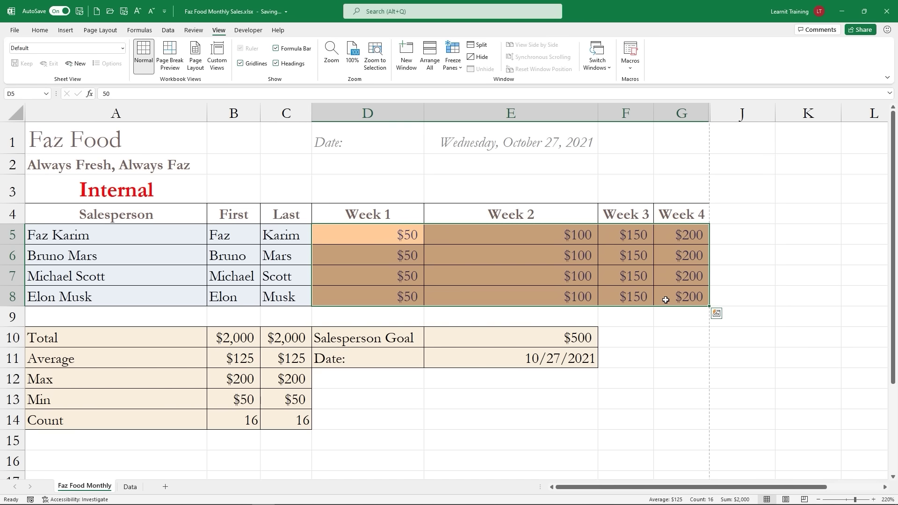
key("Delete")
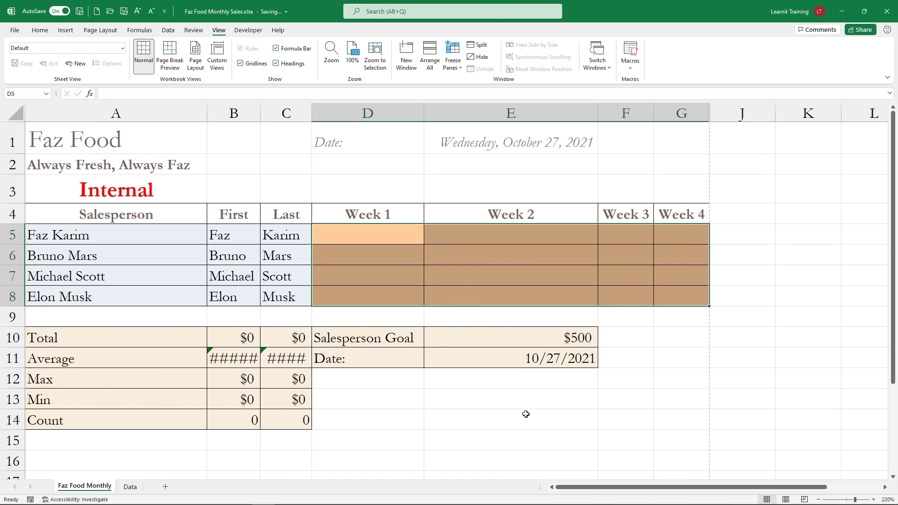
Step: Check the summary formulas in B10:D14 and the date cells E11 and E1
left_click_drag(230, 343, 319, 416)
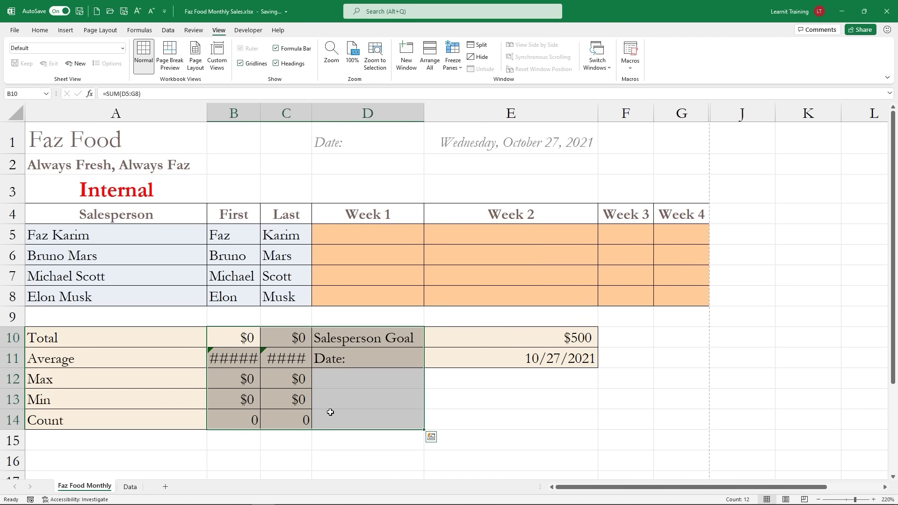
left_click(351, 247)
left_click(491, 241)
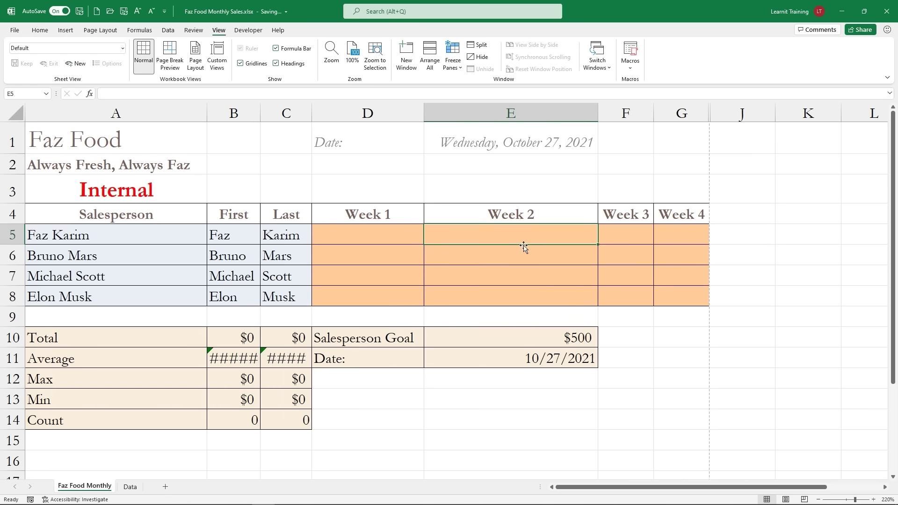
left_click_drag(269, 339, 286, 401)
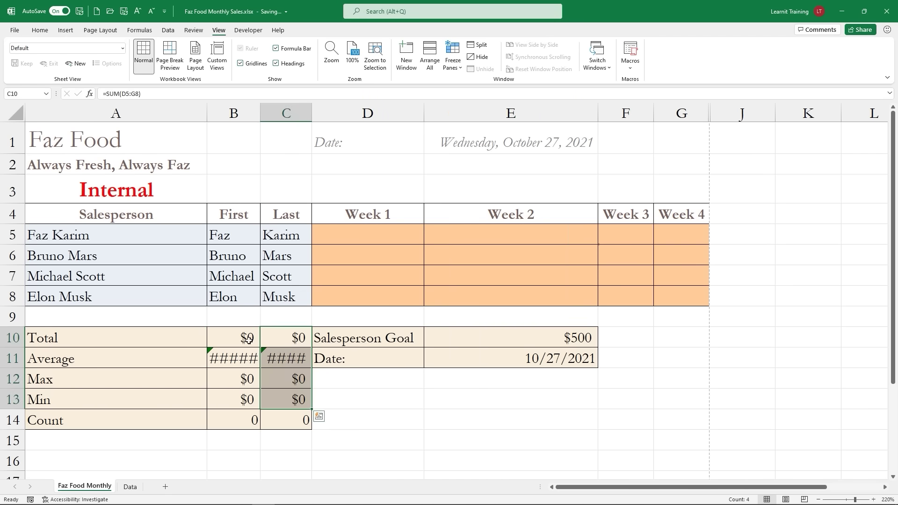
left_click_drag(249, 341, 262, 412)
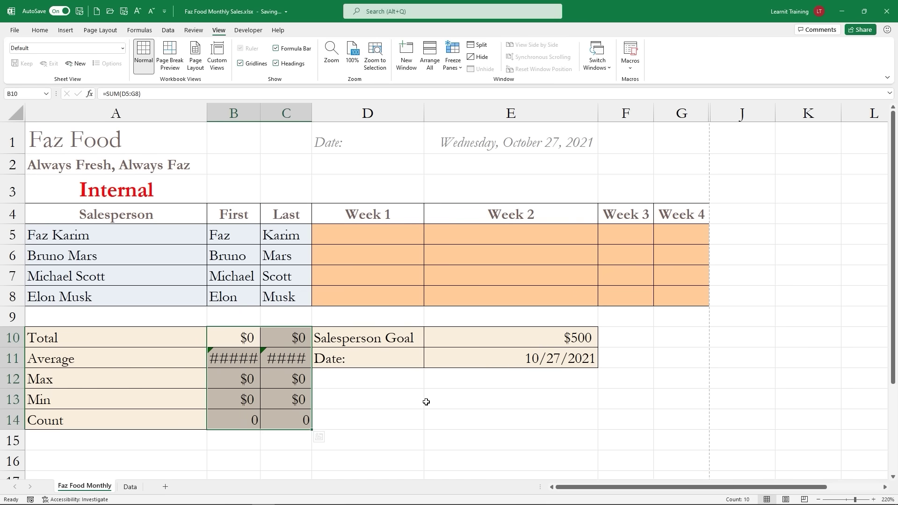
left_click(472, 363)
left_click(494, 151)
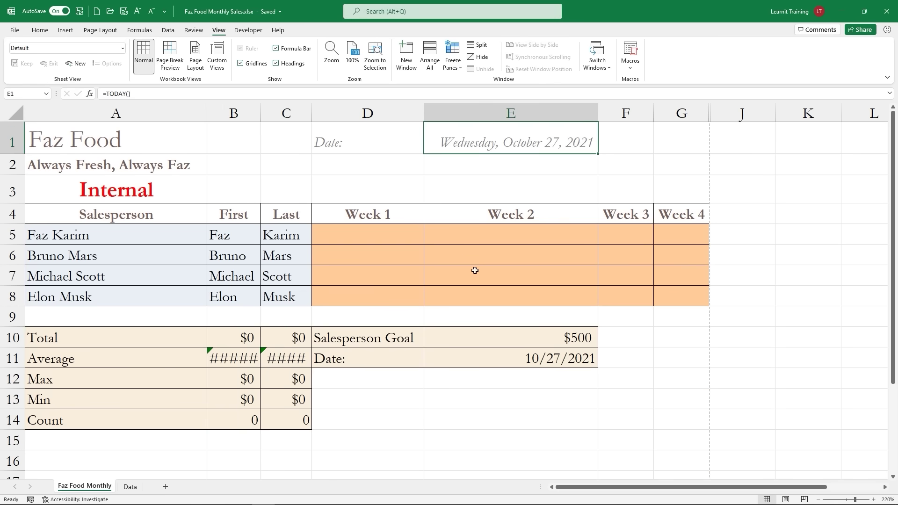
left_click(476, 354)
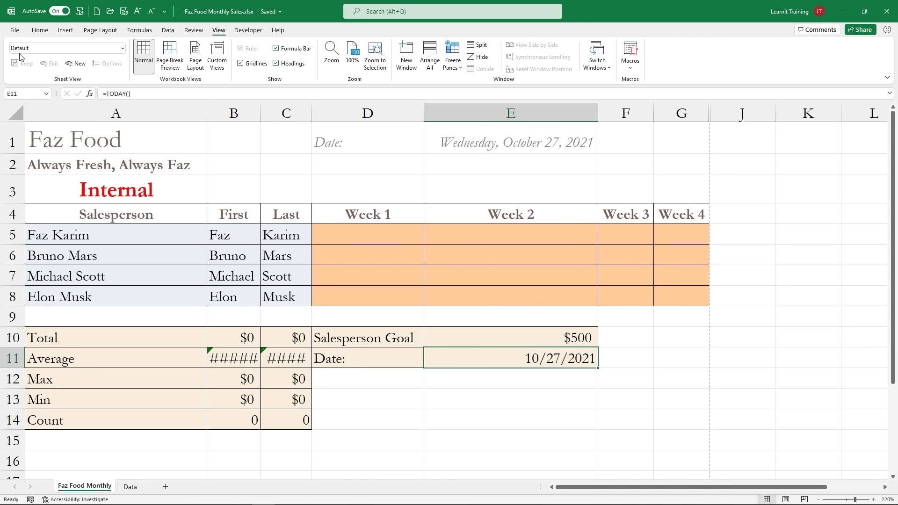
Step: Save a copy as Excel Template (*.xltx) named Faz Food Monthly Sales in Custom Office Templates
left_click(14, 31)
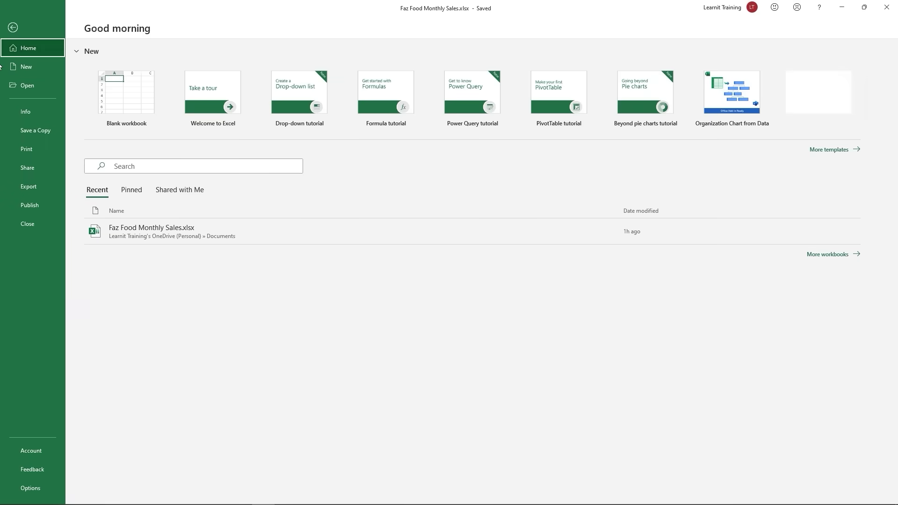
left_click(50, 131)
left_click(131, 184)
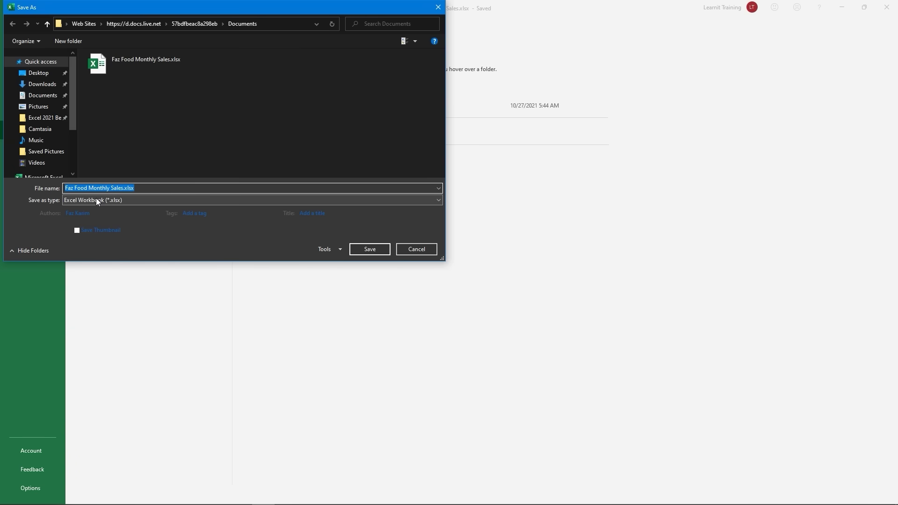
left_click(97, 197)
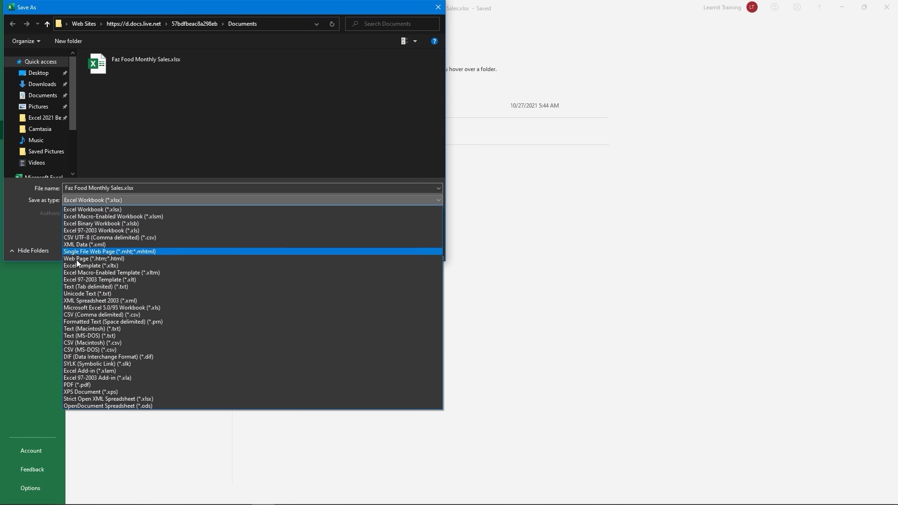
left_click(78, 267)
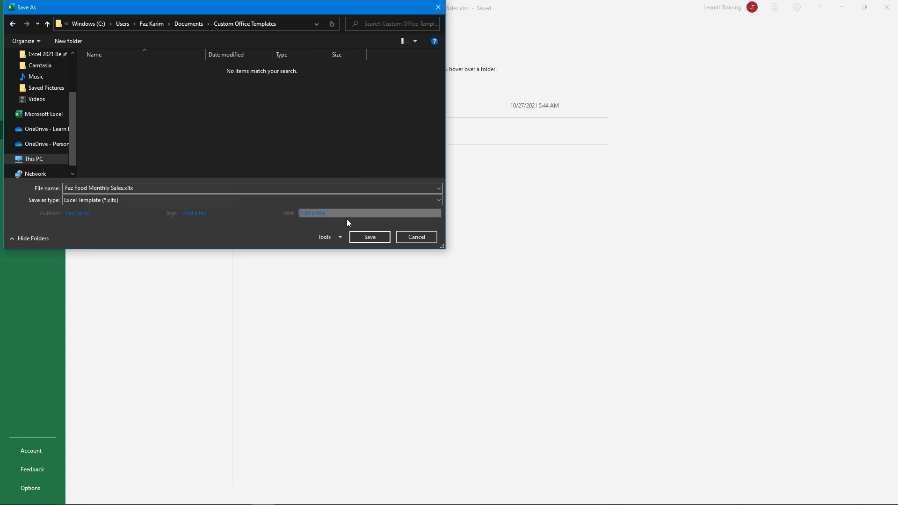
left_click(363, 238)
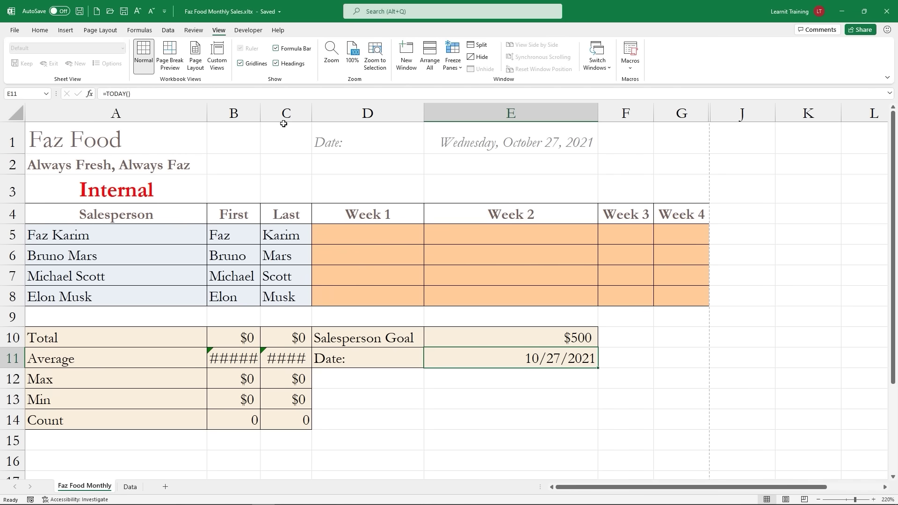
Step: Pin the Faz Food Monthly Sales template from the Personal templates list
left_click(15, 31)
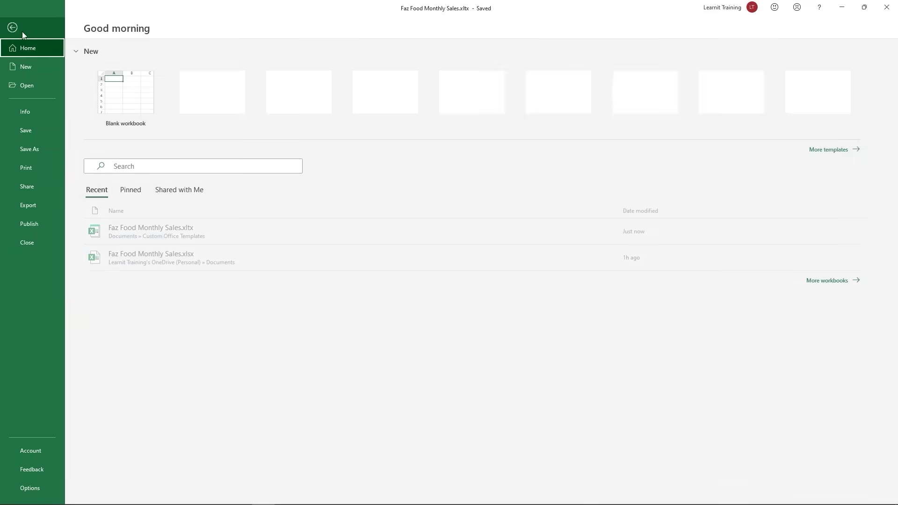
left_click(833, 151)
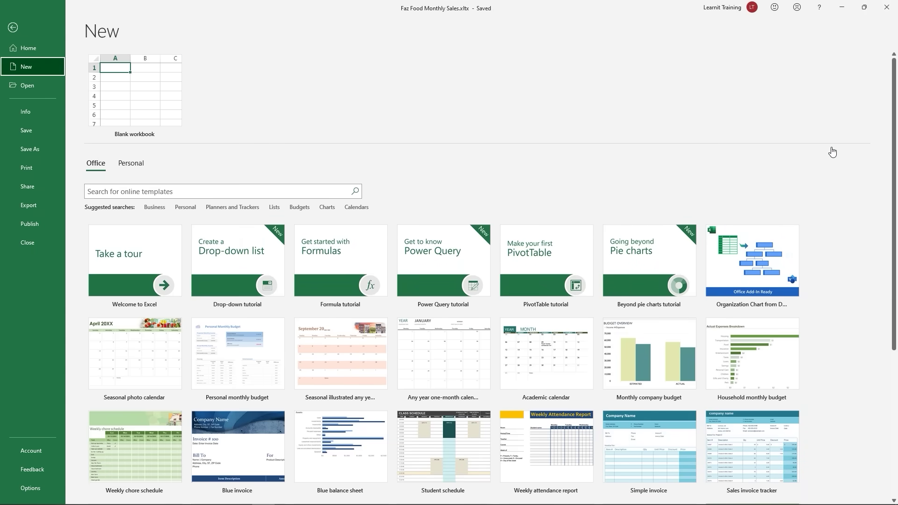
left_click(128, 167)
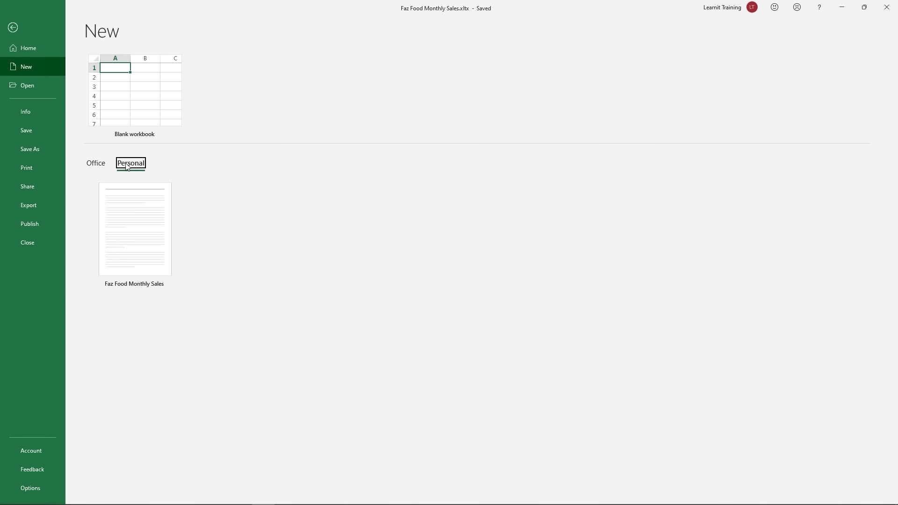
left_click(176, 287)
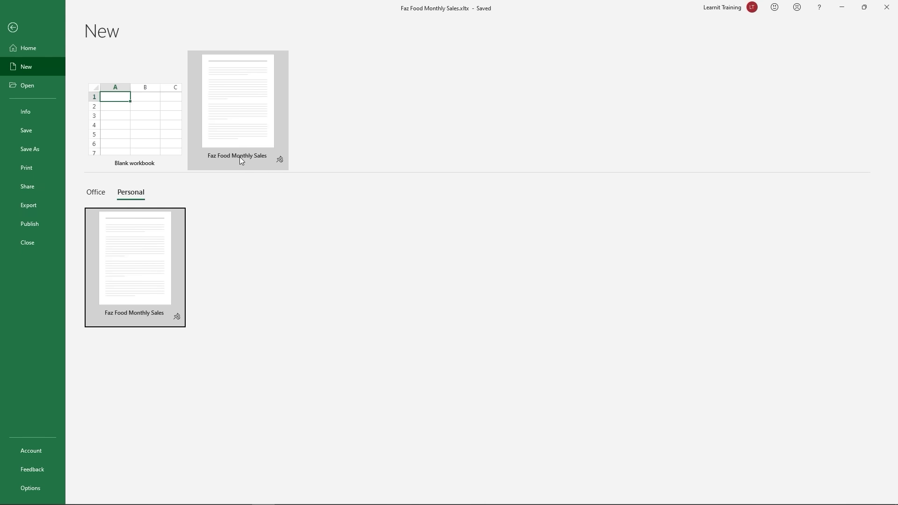
left_click(13, 27)
left_click(16, 13)
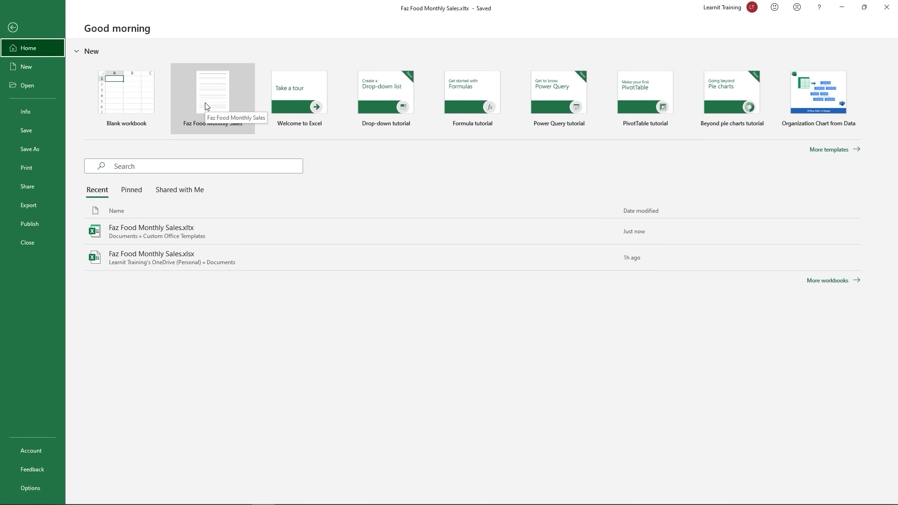
Step: Return to the Faz Food Monthly sheet and start the Review > Spelling check
left_click(13, 27)
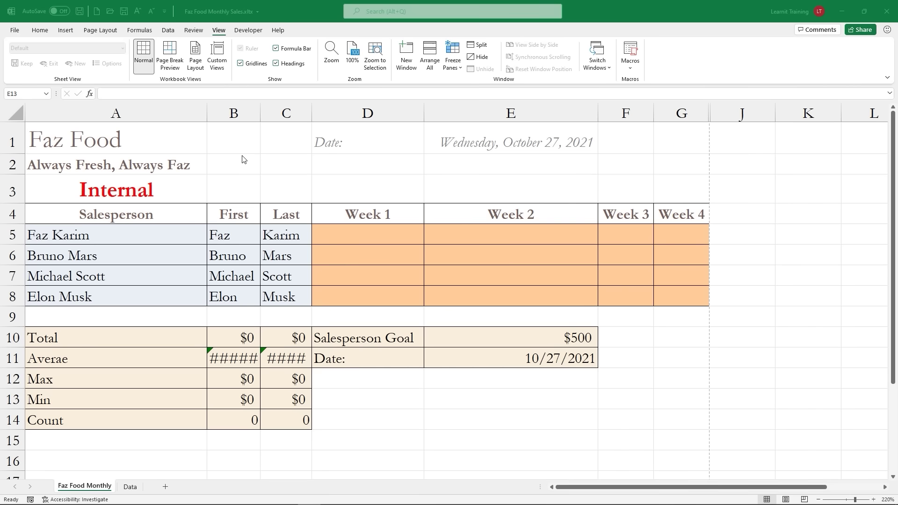
left_click(190, 31)
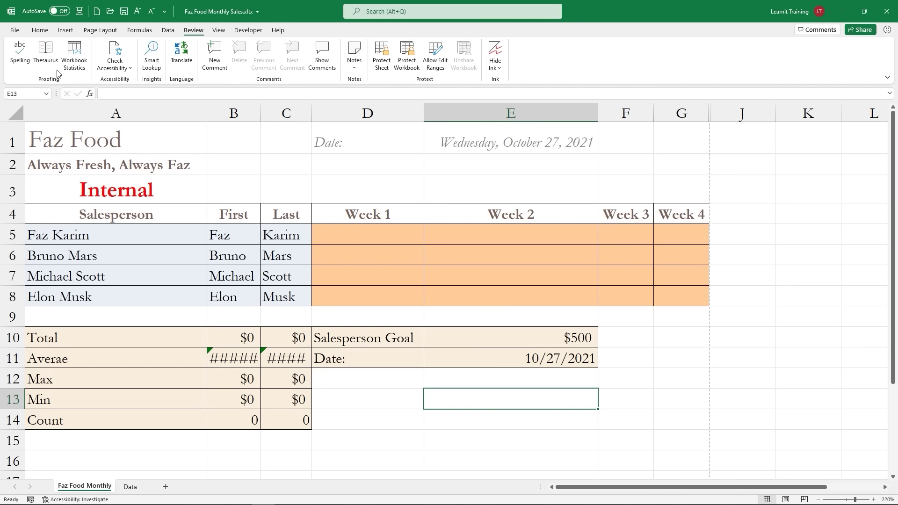
left_click(18, 47)
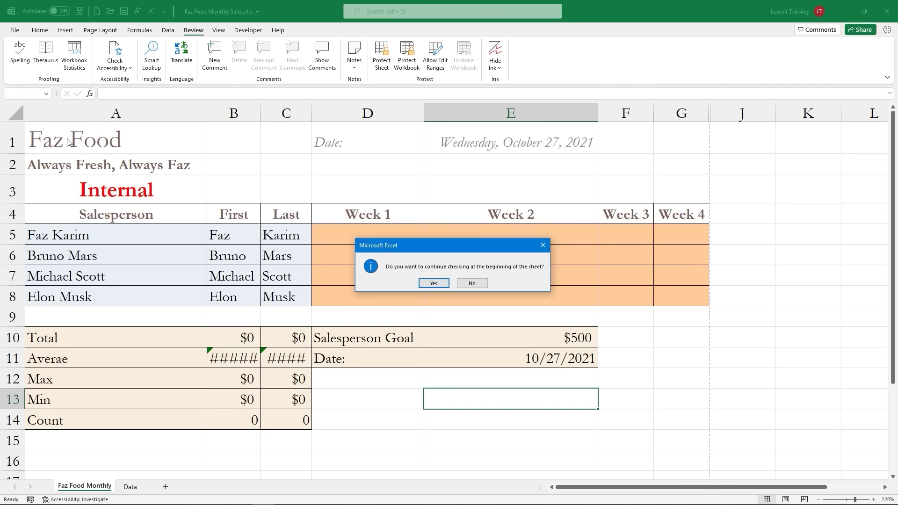
Step: Continue checking from the sheet's start and change Averae in A11 to Average
left_click(426, 283)
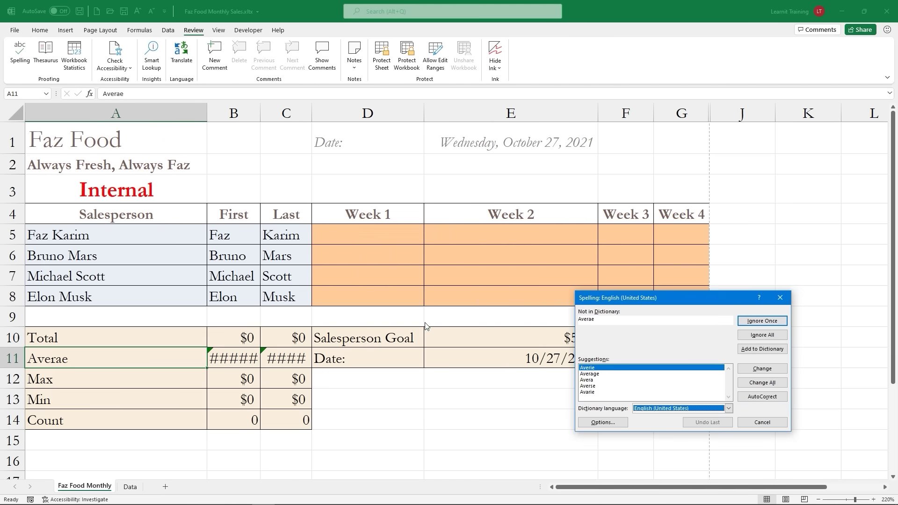
left_click(590, 374)
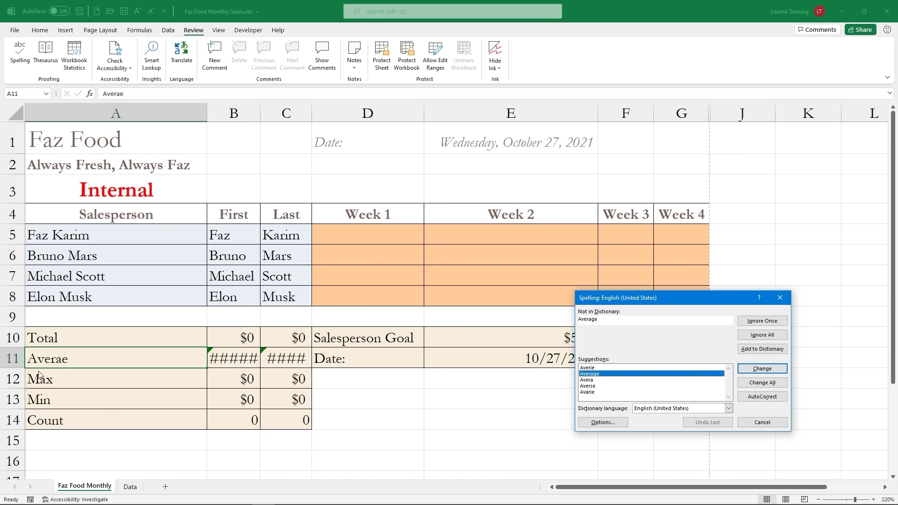
left_click(777, 372)
left_click(762, 370)
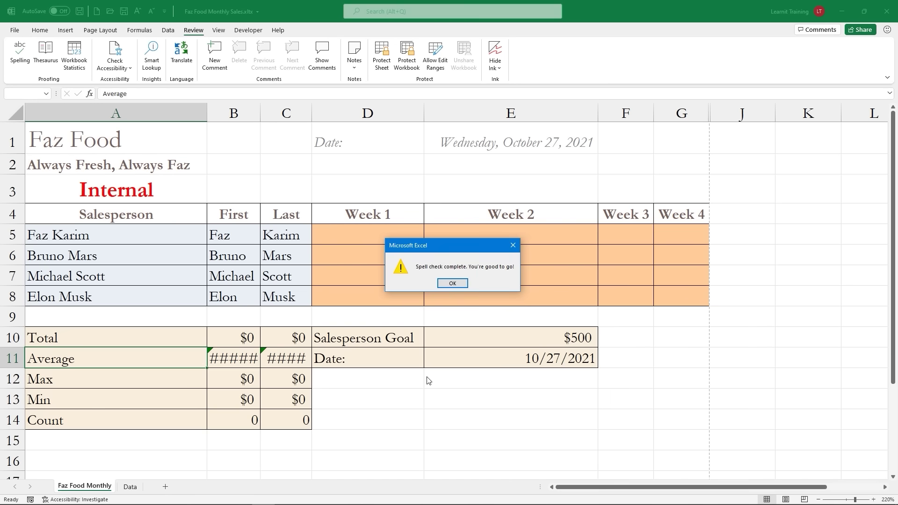
left_click(456, 284)
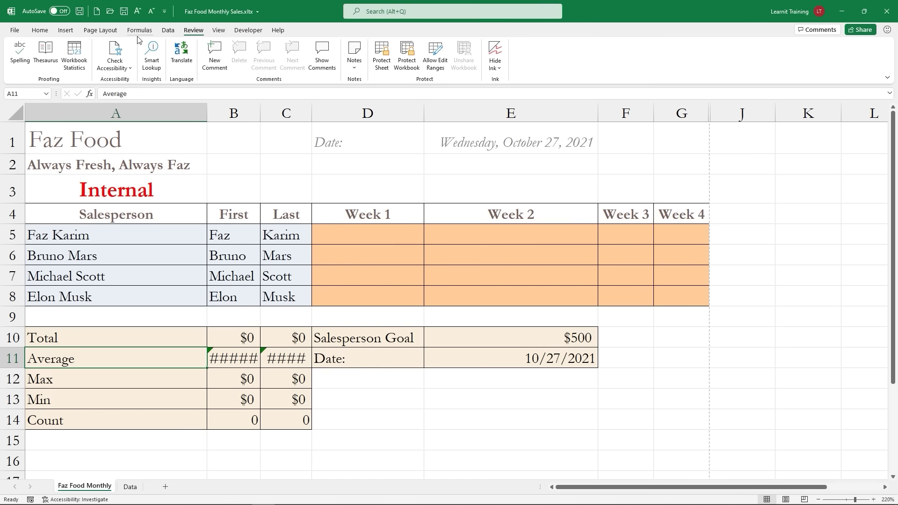
Step: Show the Orginal custom view to bring back columns H and I, then select D3
left_click(218, 30)
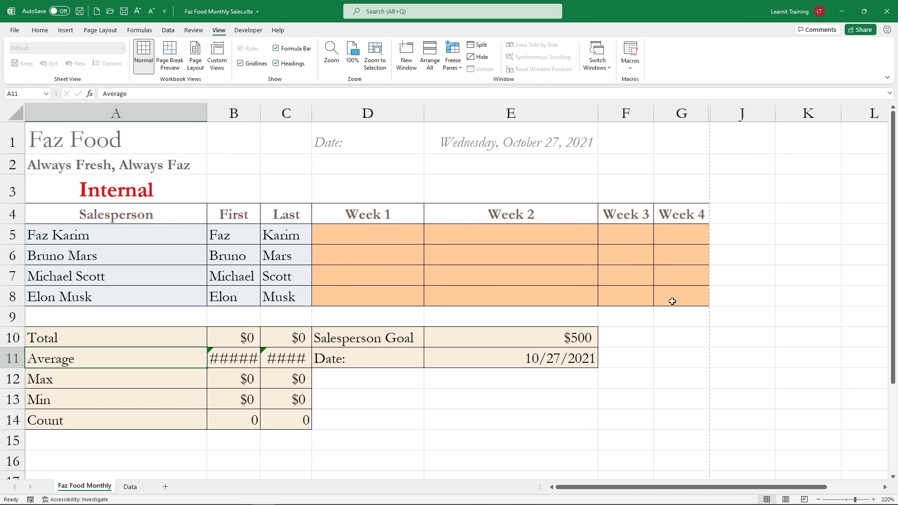
left_click(223, 65)
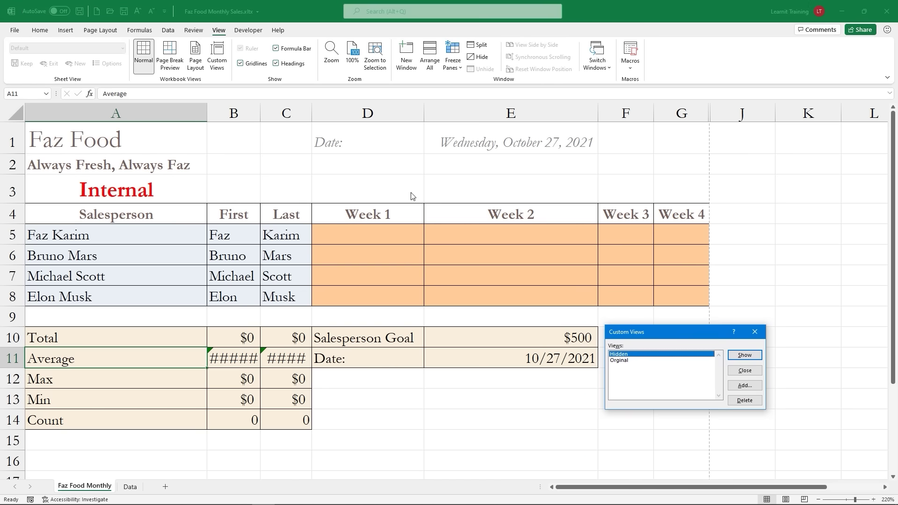
left_click(618, 361)
left_click(736, 356)
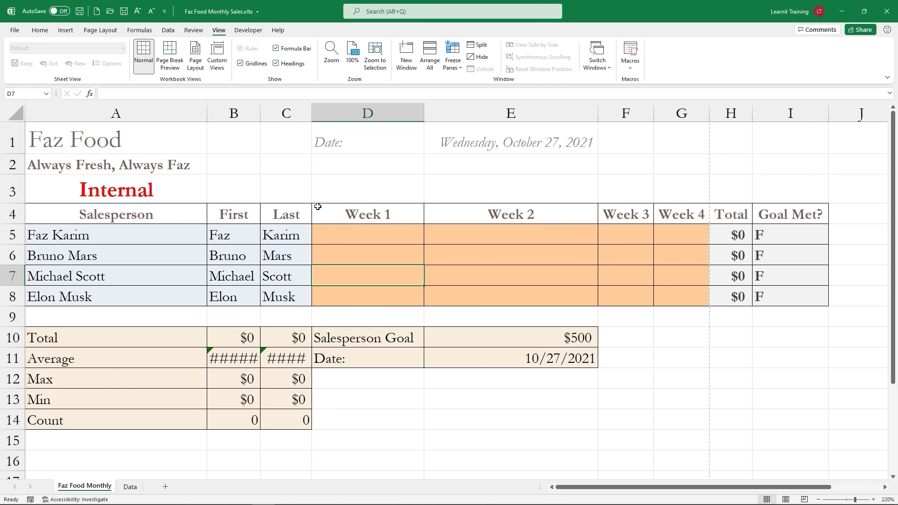
left_click(324, 185)
Step: Open the print preview and look at the options for what to print
left_click(17, 30)
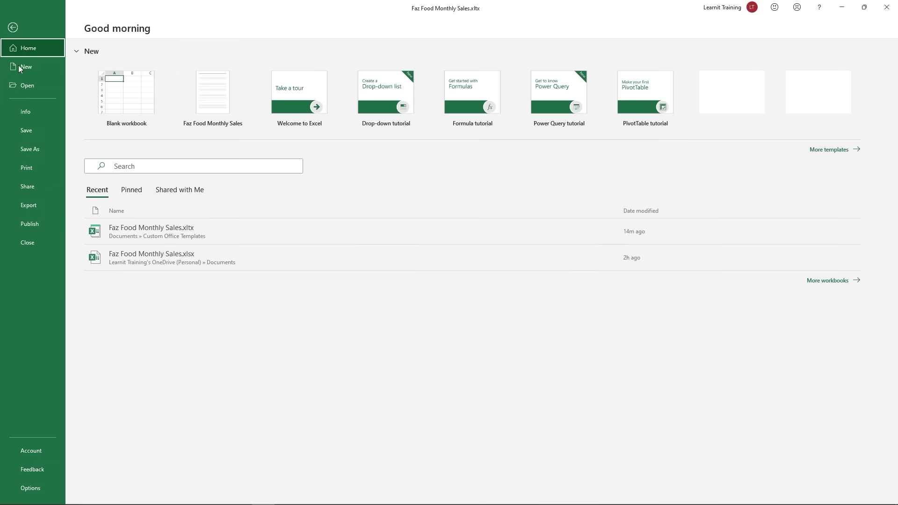
left_click(35, 170)
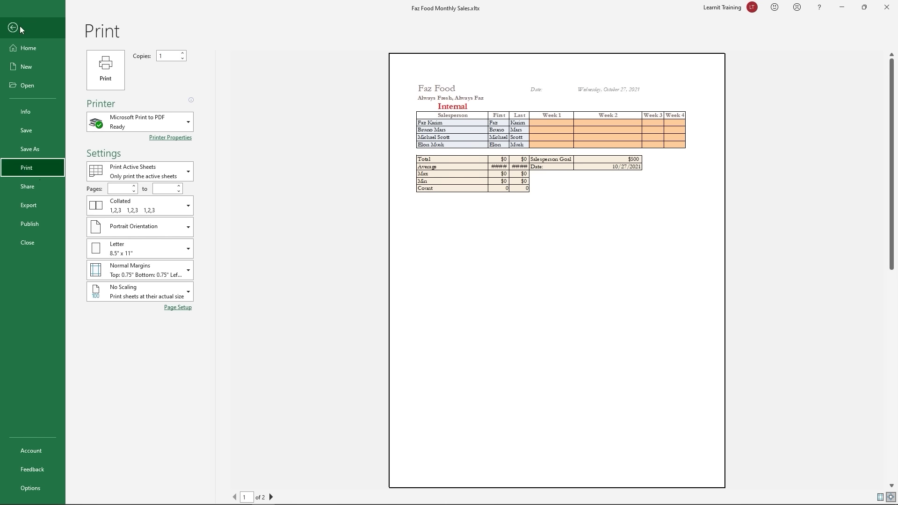
left_click(20, 26)
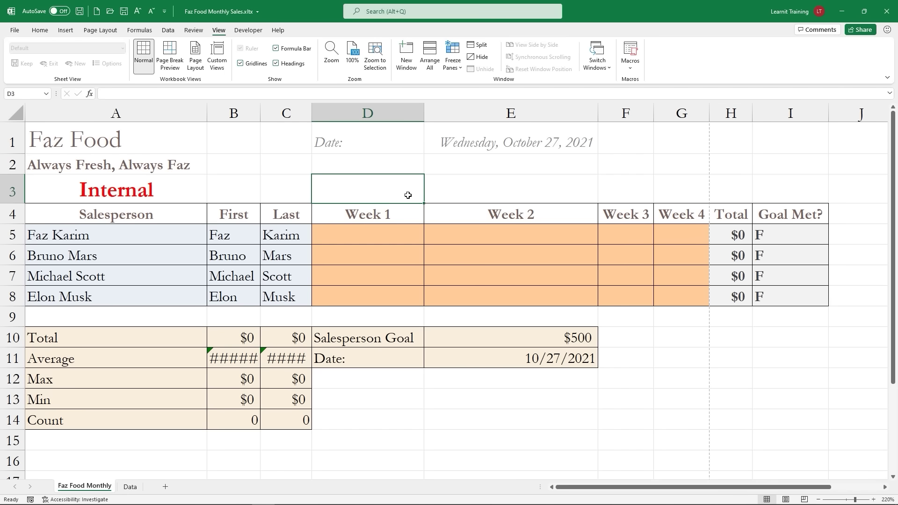
key("ctrl+p")
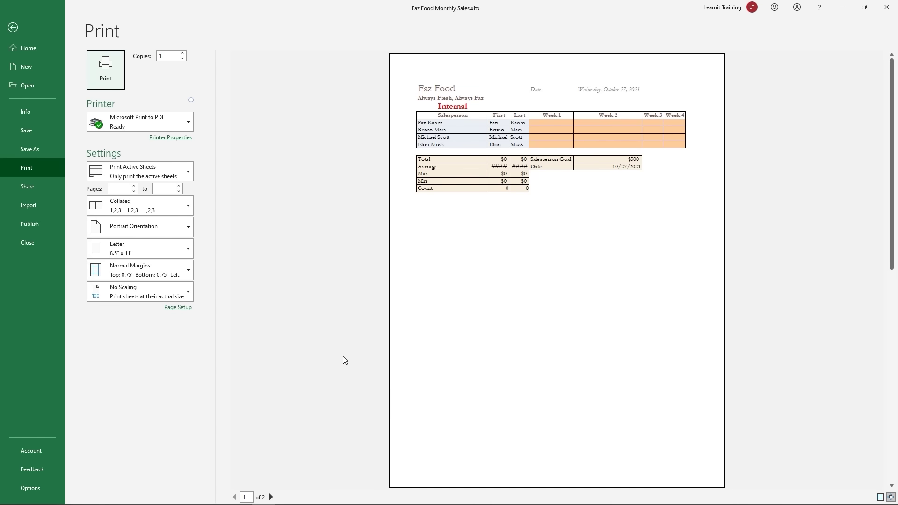
left_click(168, 173)
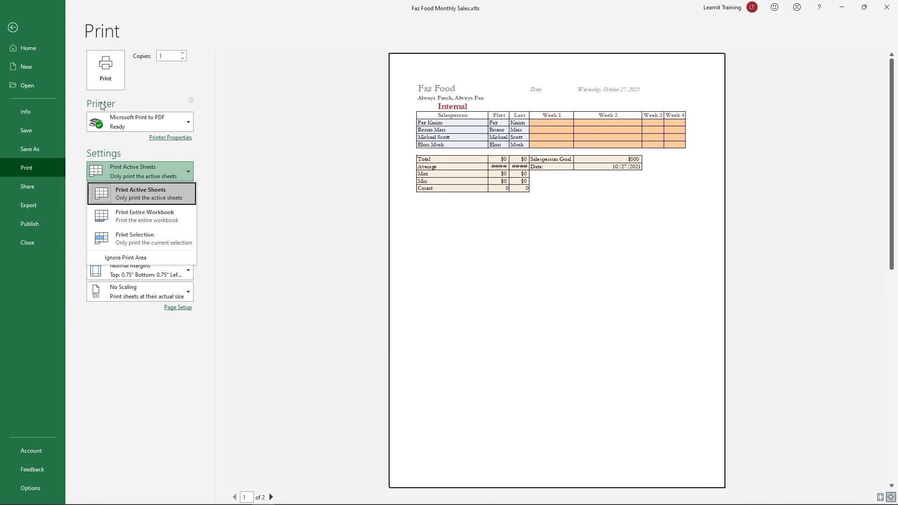
left_click(13, 29)
Step: Preview printing only A4:C8 with Print Selection, then restore Print Active Sheets
left_click_drag(83, 211, 293, 304)
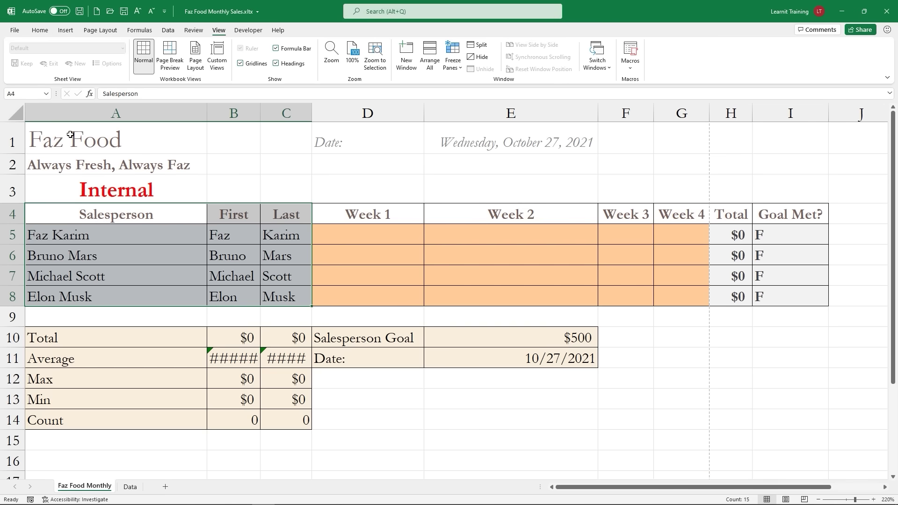
left_click(14, 30)
left_click(41, 174)
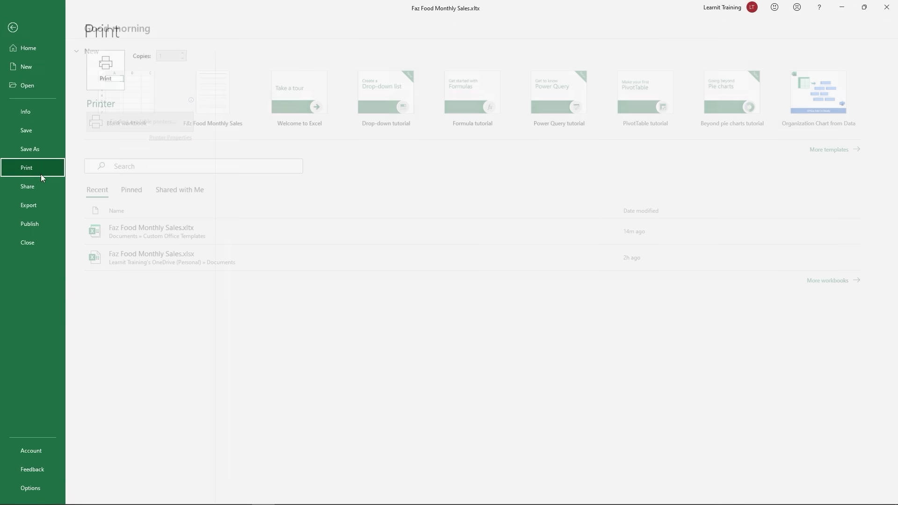
left_click(140, 171)
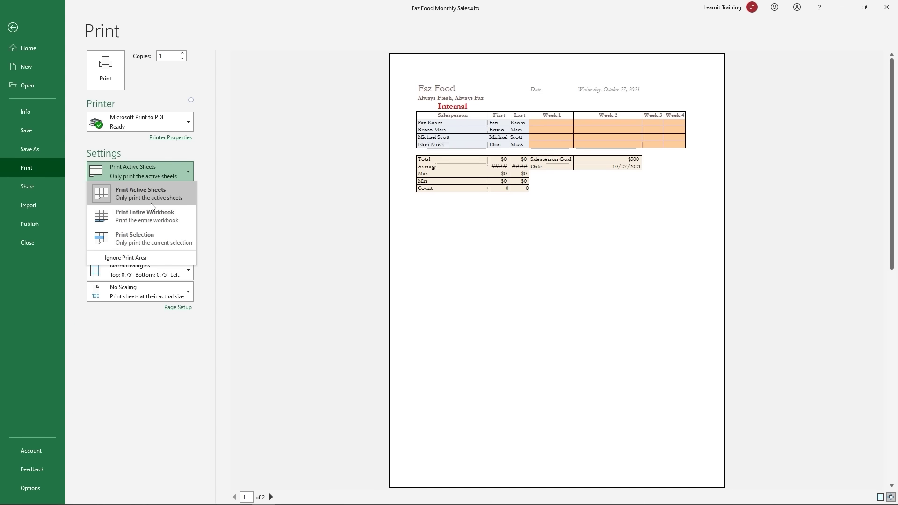
left_click(134, 240)
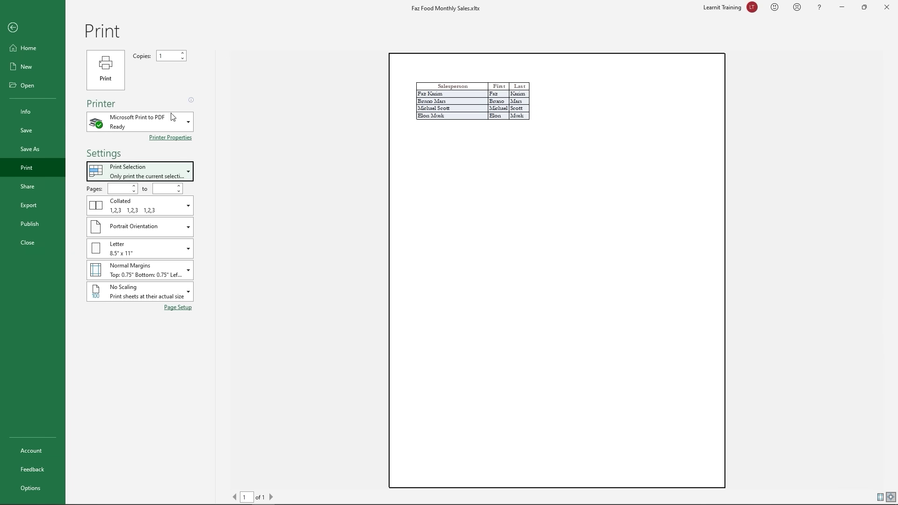
left_click(120, 176)
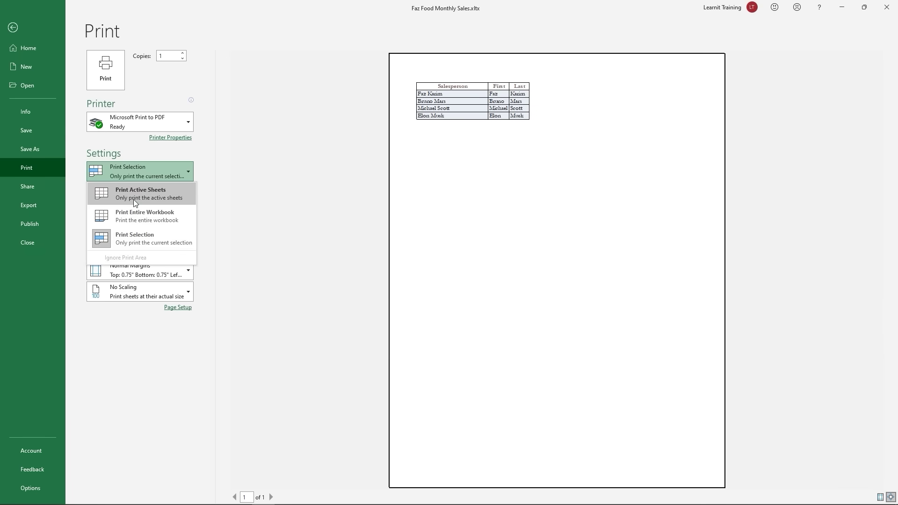
left_click(133, 199)
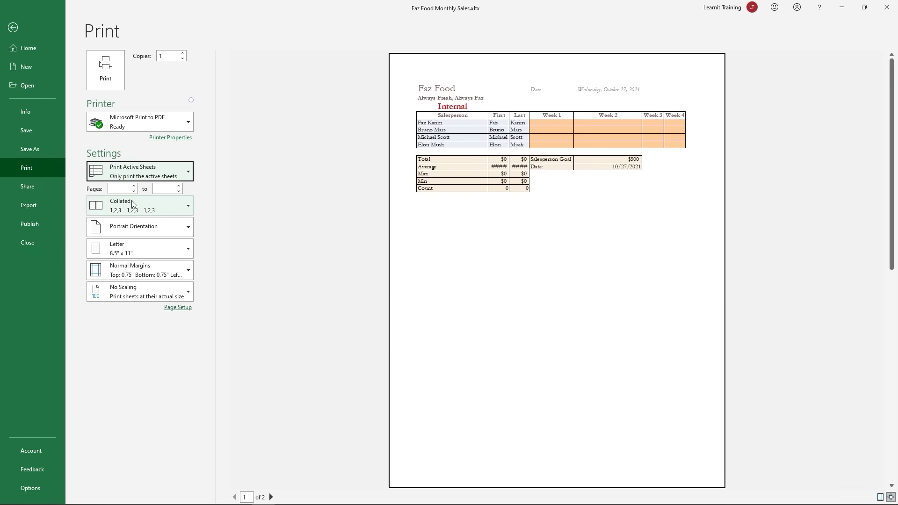
left_click(14, 28)
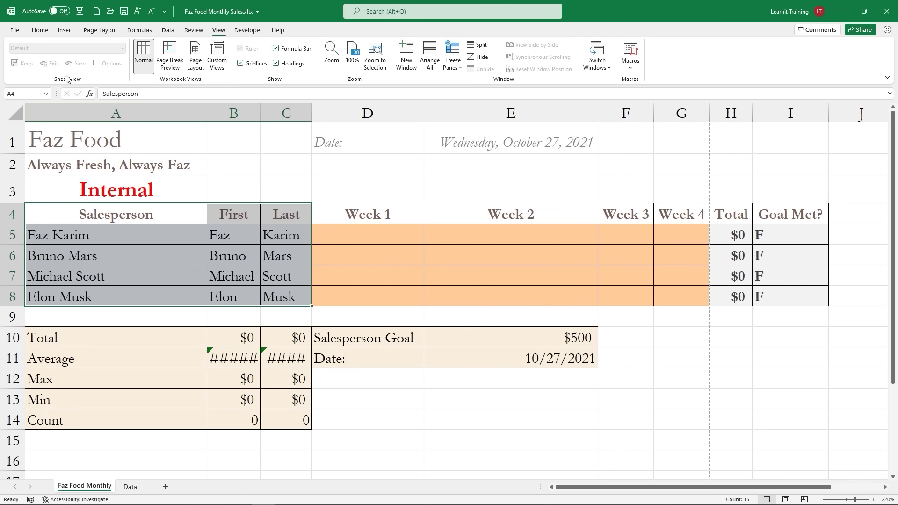
Step: In Print preview, try Landscape orientation, revert to Portrait, and page through both preview pages
left_click(15, 30)
left_click(49, 165)
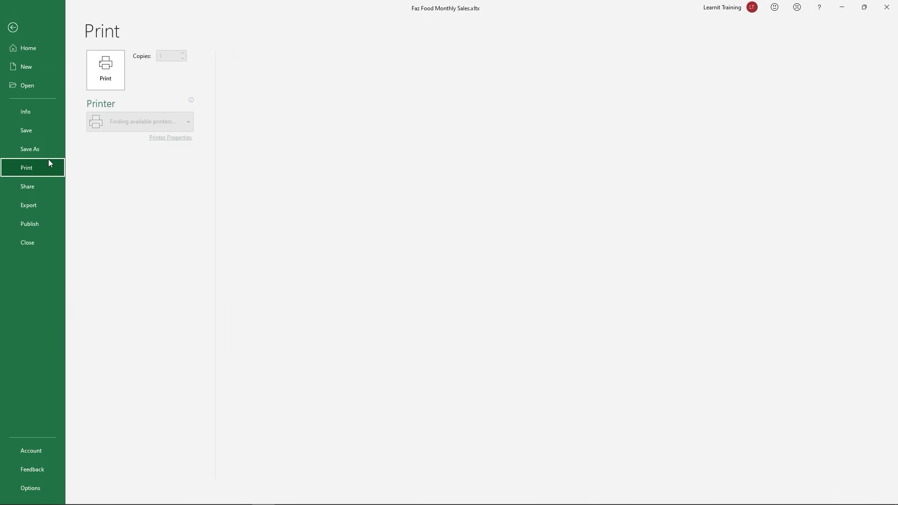
left_click(139, 228)
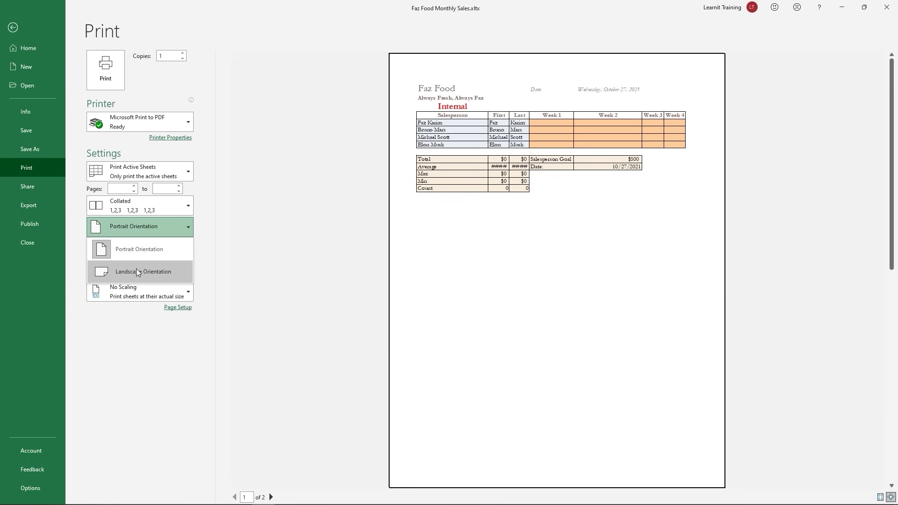
left_click(137, 271)
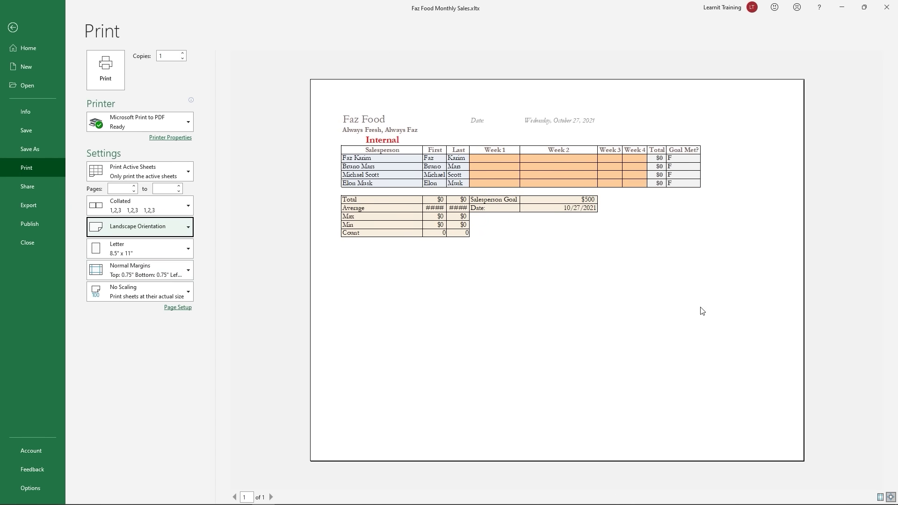
left_click(186, 230)
left_click(153, 251)
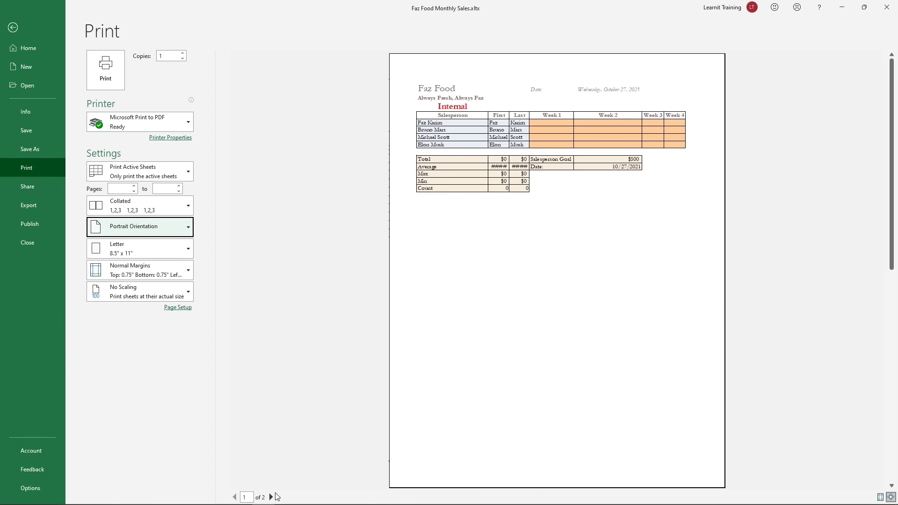
left_click(271, 497)
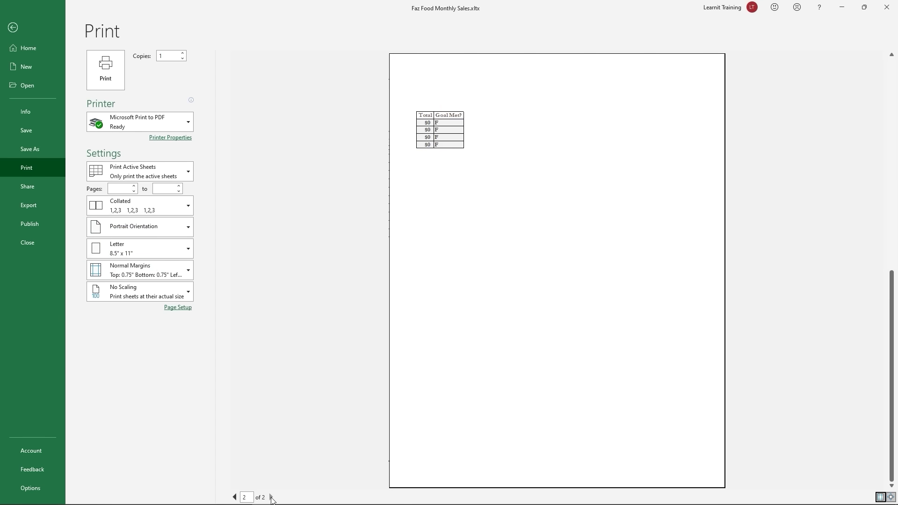
left_click(235, 497)
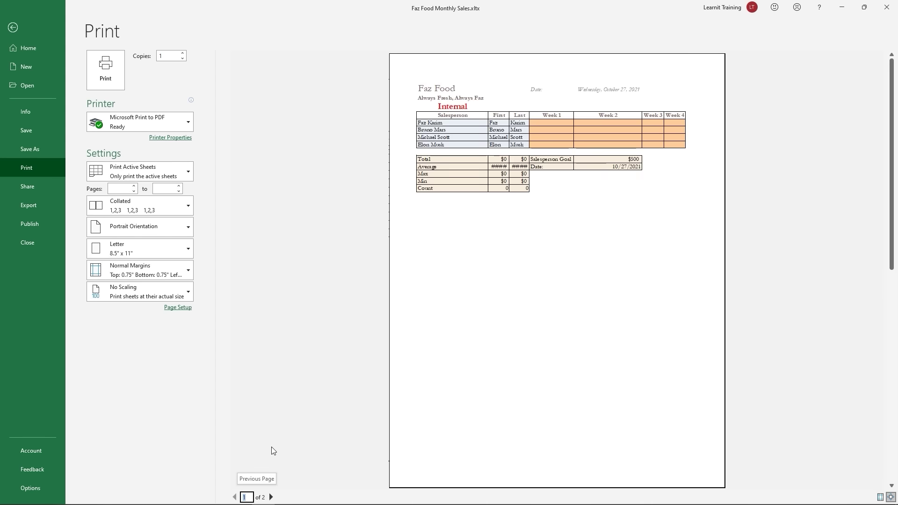
Step: Check the paper size and margin presets, keeping Letter and the existing margins
left_click(187, 247)
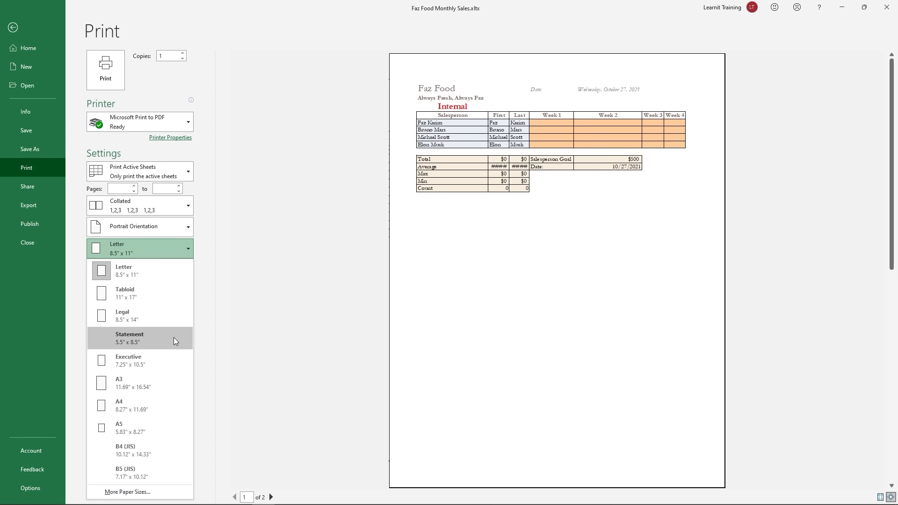
left_click(243, 317)
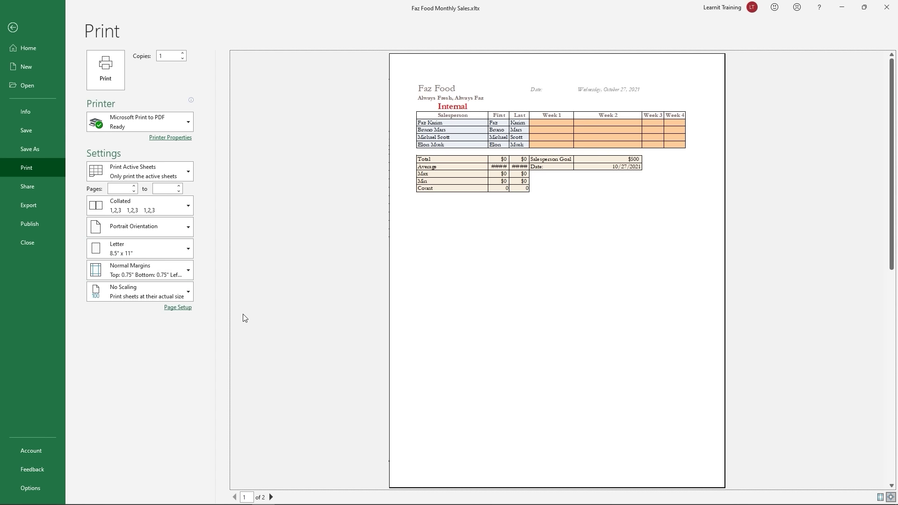
left_click(182, 269)
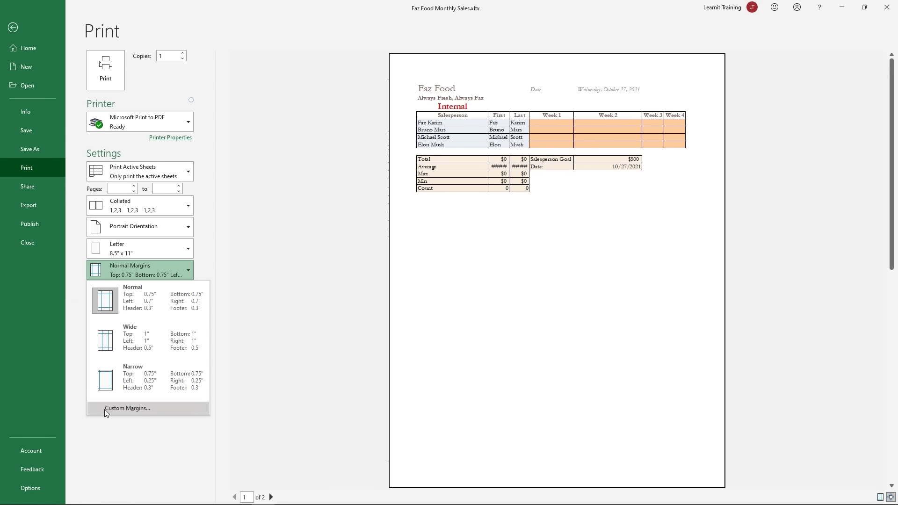
left_click(326, 354)
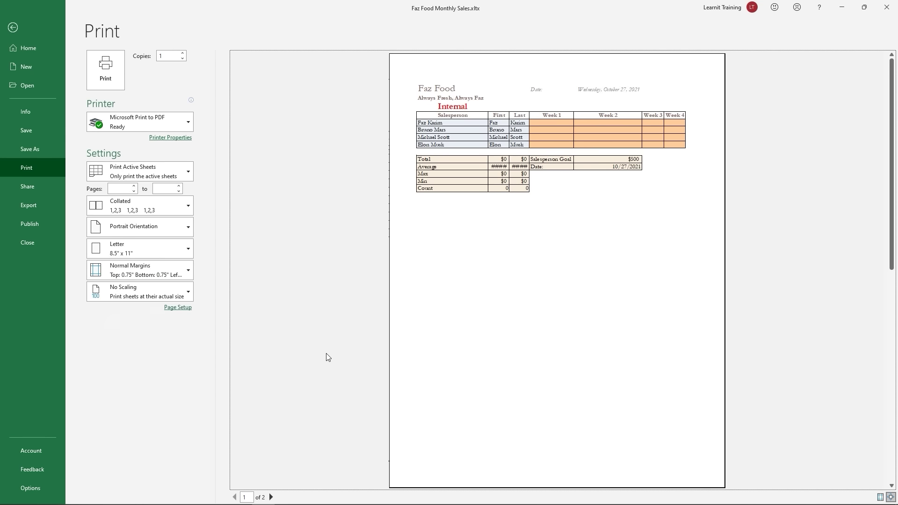
Step: Try fitting all columns, then all rows, on one page; settle on No Scaling and open Review
left_click(188, 293)
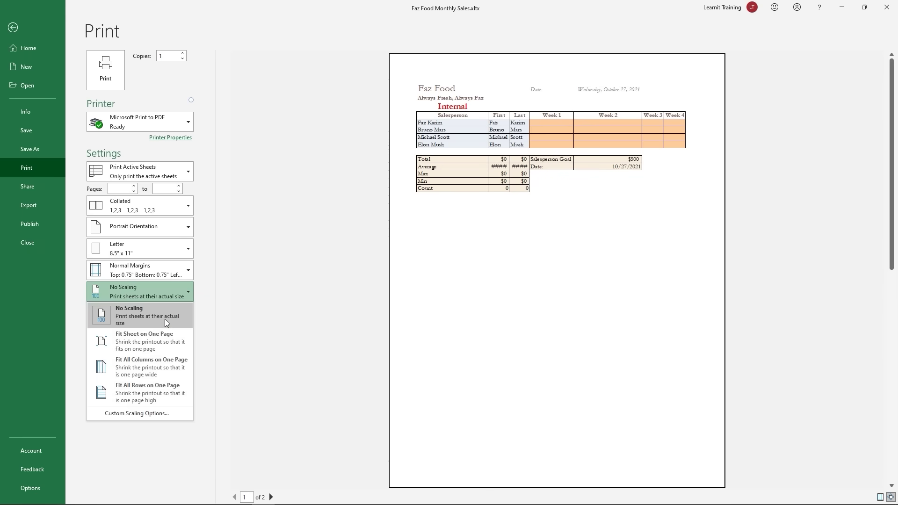
left_click(129, 362)
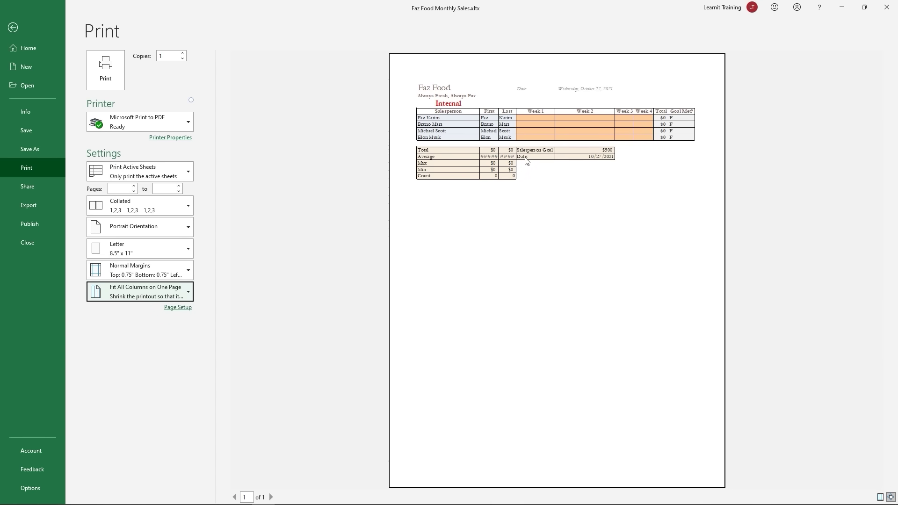
left_click(183, 294)
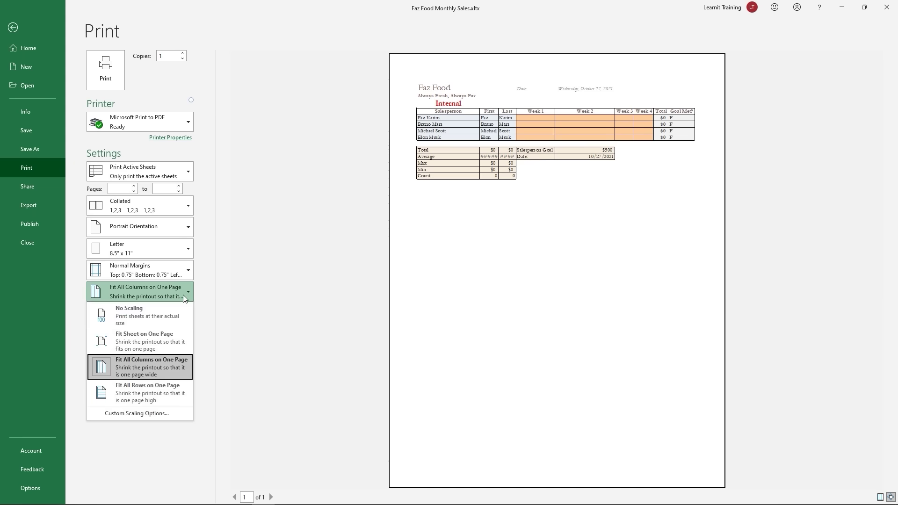
left_click(145, 377)
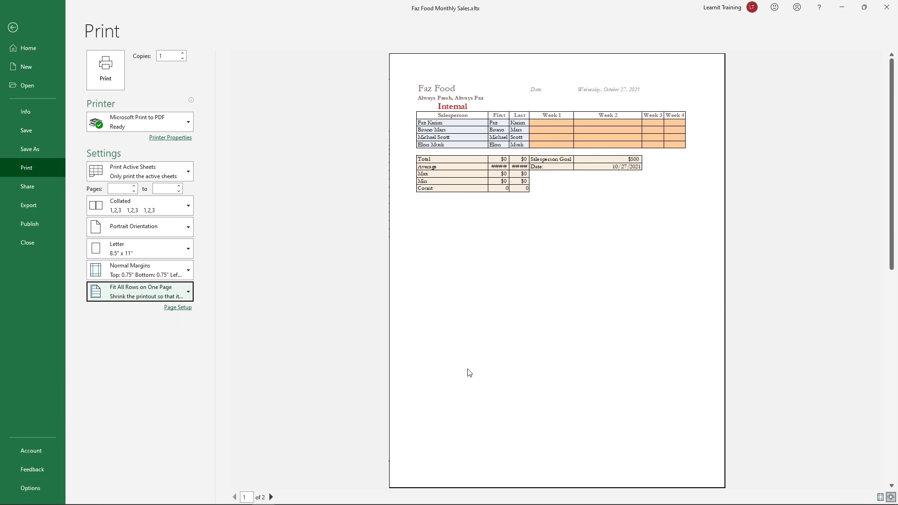
left_click(184, 295)
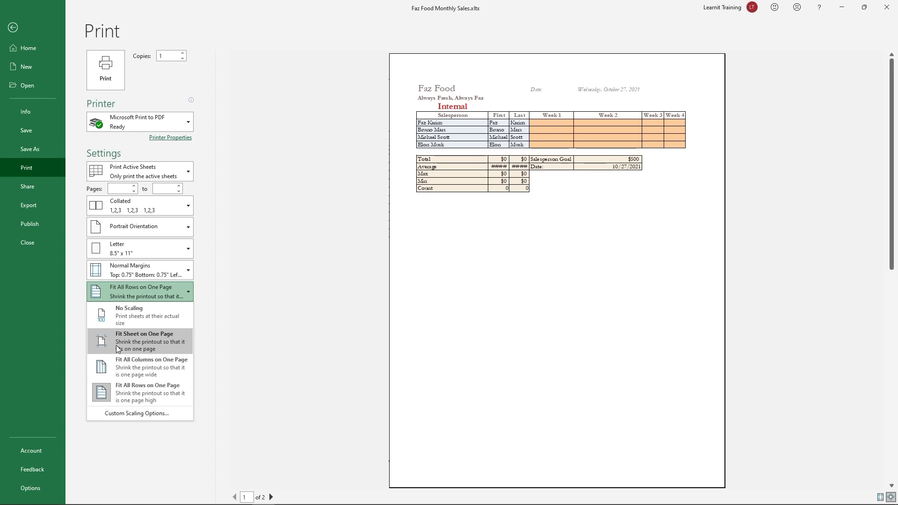
left_click(138, 318)
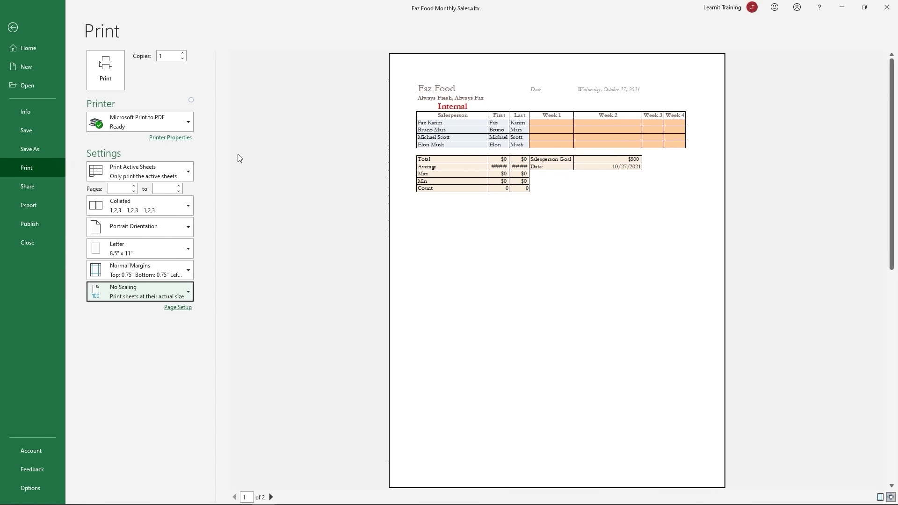
left_click(18, 24)
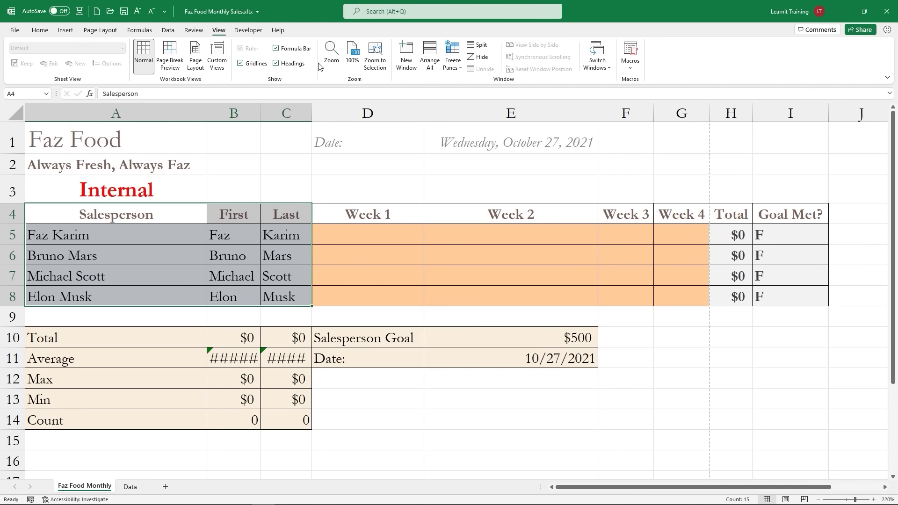
left_click(194, 31)
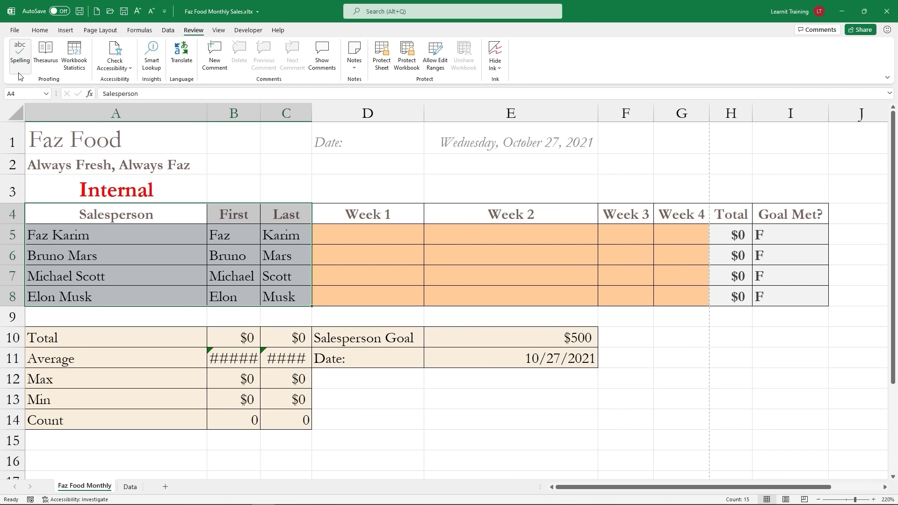
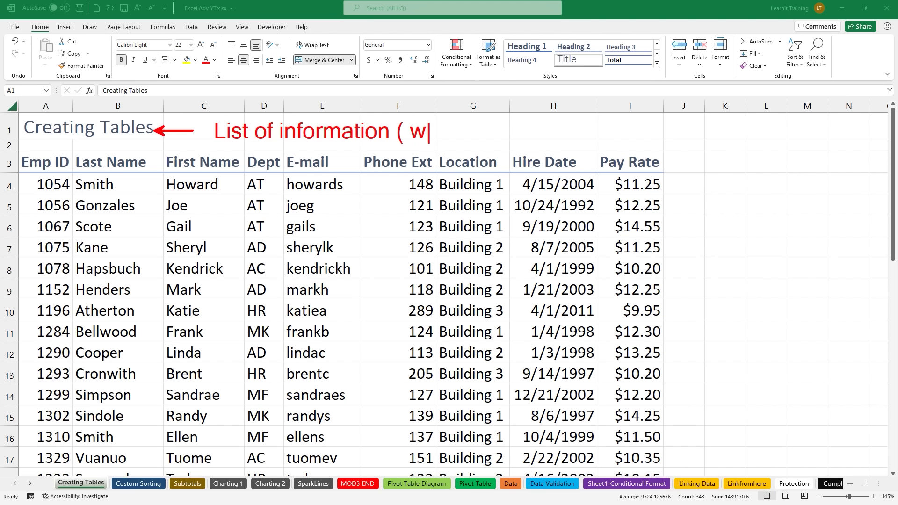
Step: Note the list rules on screen: unique headers, unique headers and data, and a complete data set
type("ned")
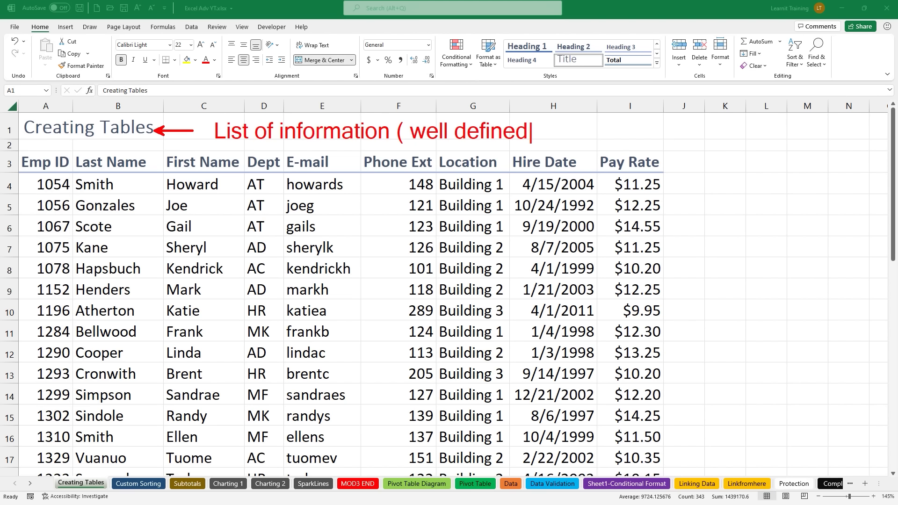
type(" list)")
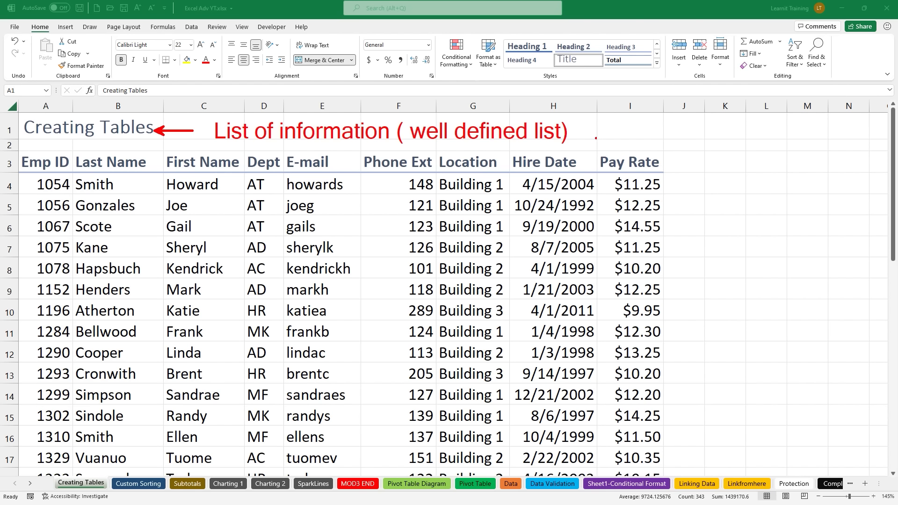
type("t")
type("1. je")
key("BackSpace")
key("BackSpace")
type("headers")
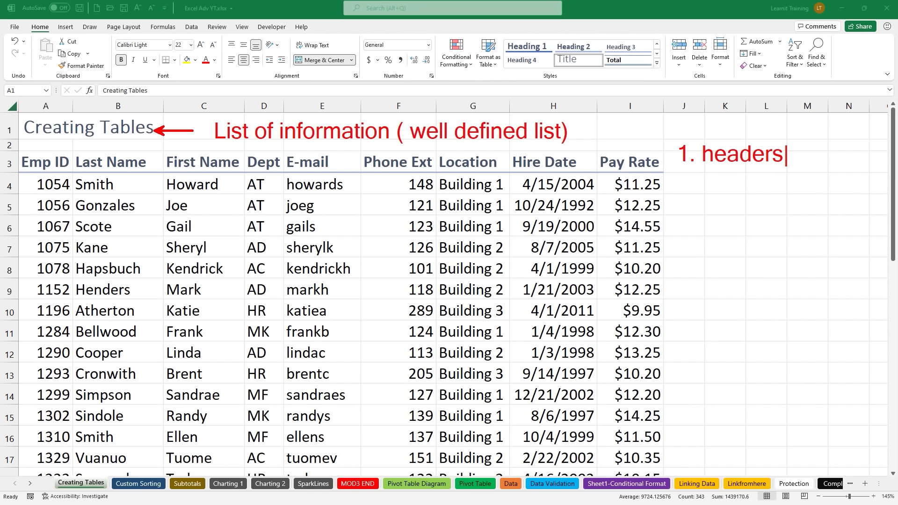
type(" unique")
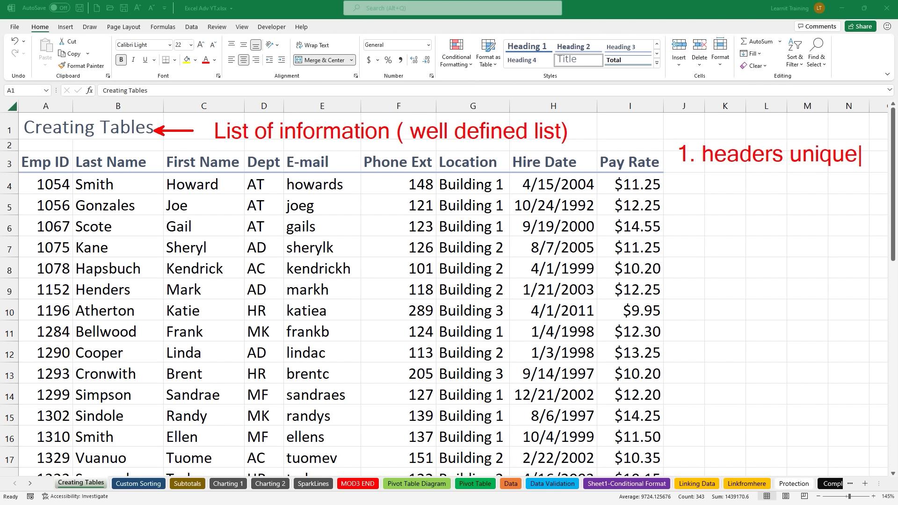
key("Return")
type("2. heade")
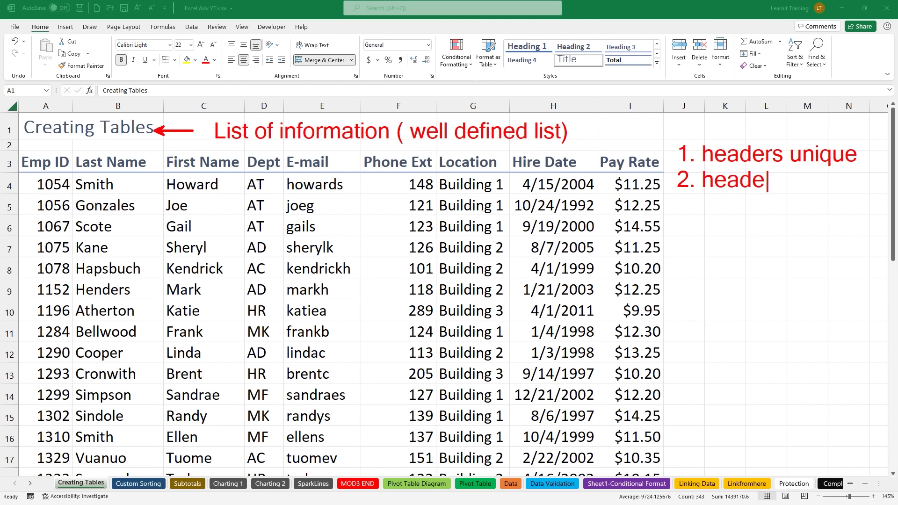
type("rs and data")
key("Return")
type("are ")
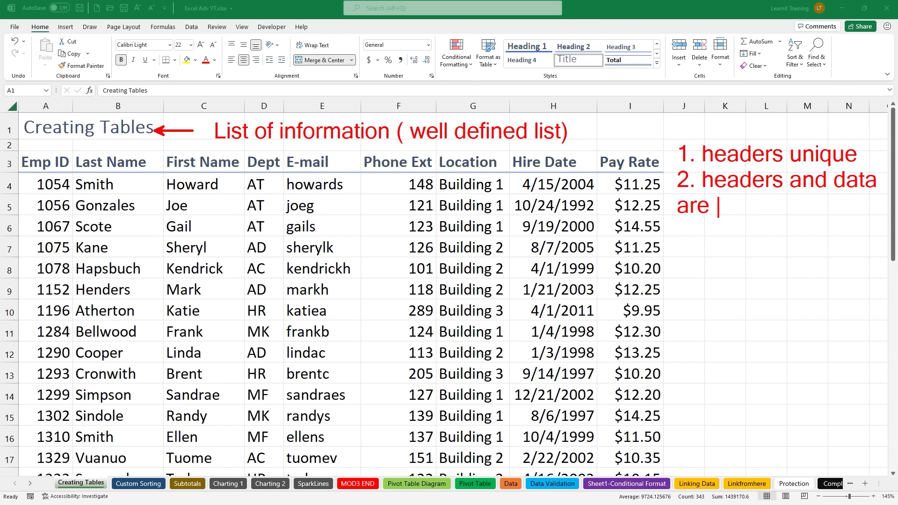
type("unique")
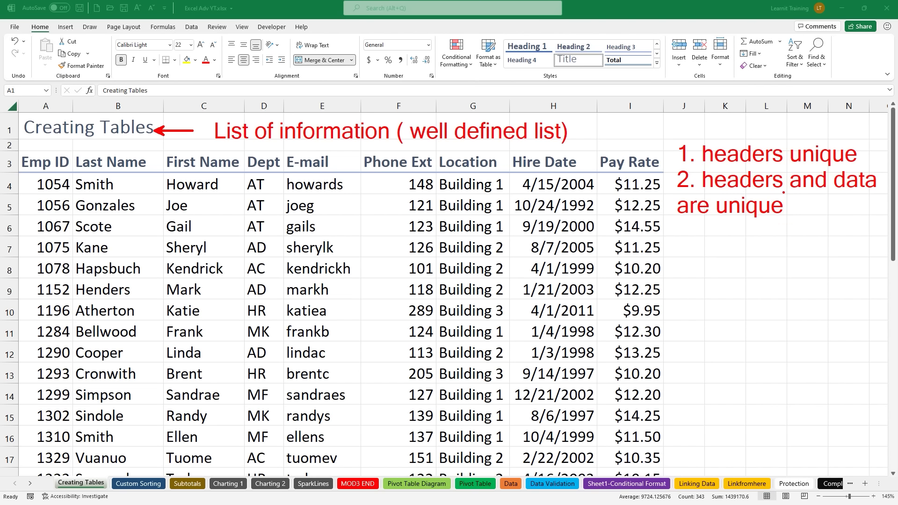
mouse_move(183, 213)
left_mouse_down()
mouse_move(232, 174)
mouse_move(222, 164)
left_mouse_up()
mouse_move(265, 206)
left_mouse_down()
mouse_move(287, 199)
mouse_move(283, 164)
left_mouse_up()
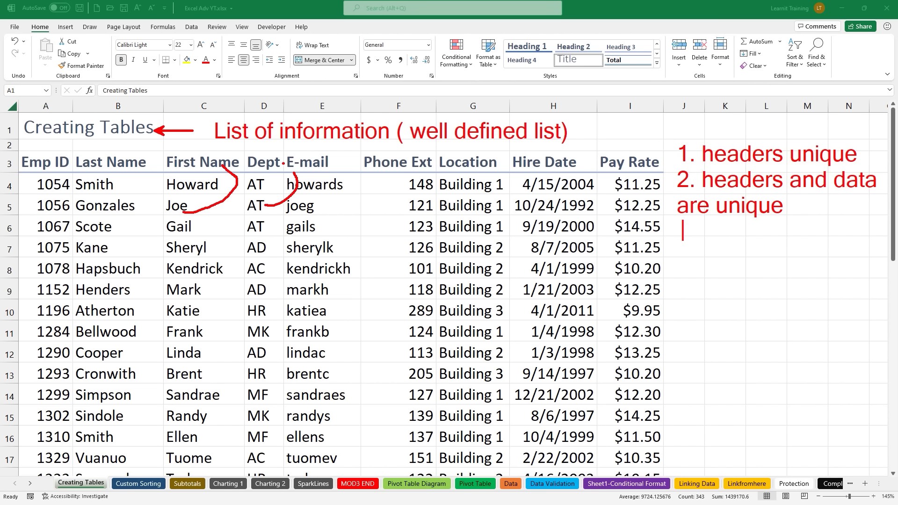
type("3. com")
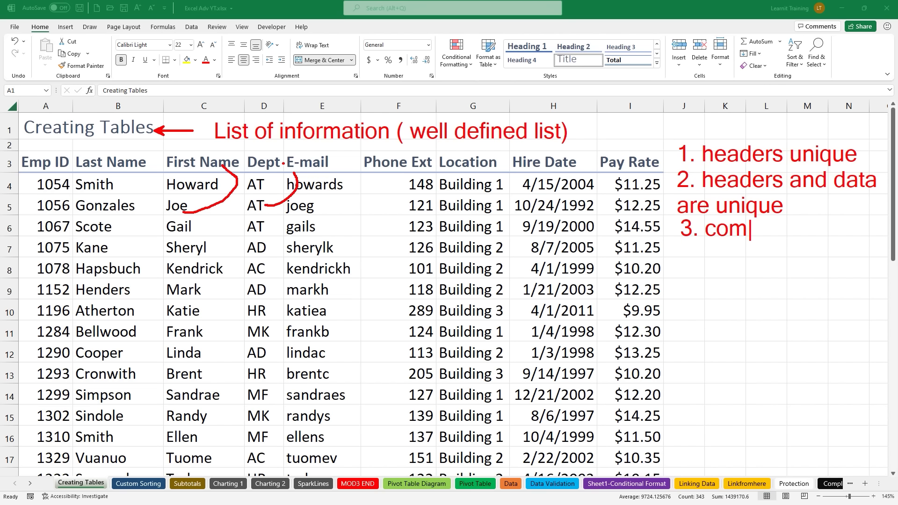
type("plete dat")
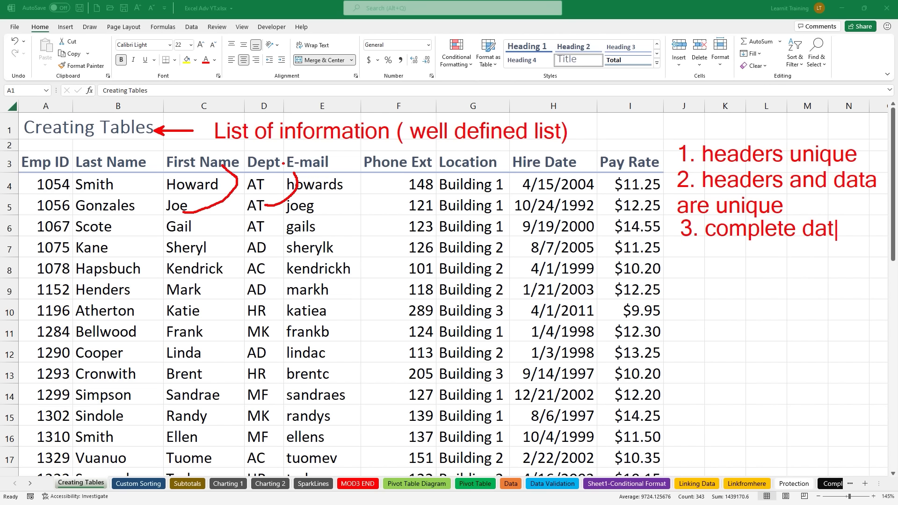
type("a set")
key("Escape")
key("Escape")
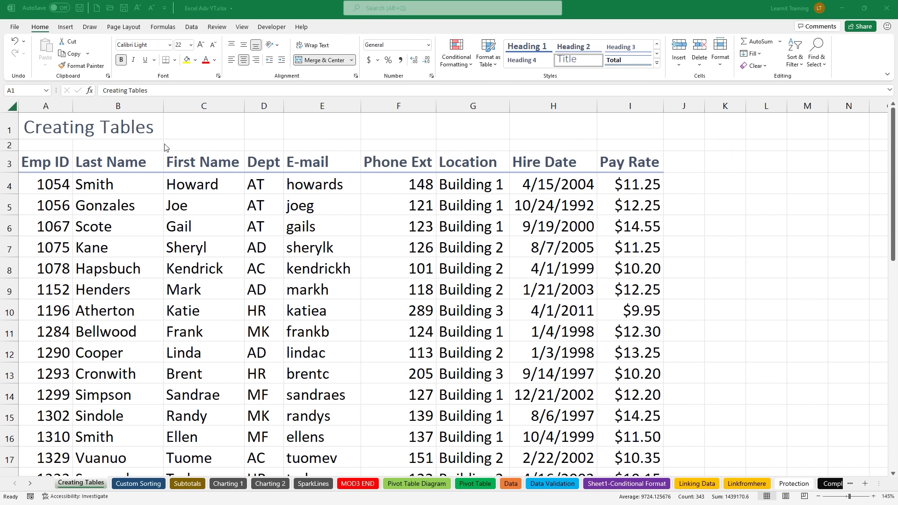
Step: Note on screen that a List became a Table in Excel 2007
key("ctrl+2")
type("t")
type("List -> ")
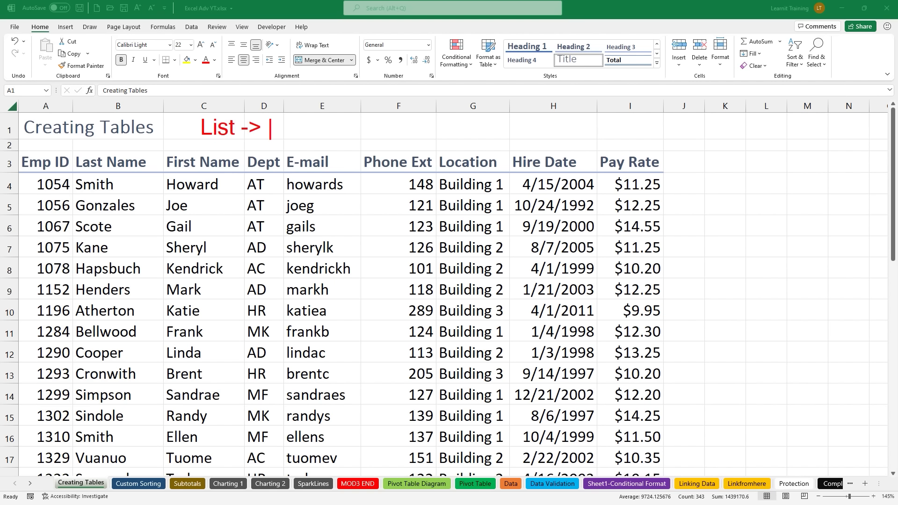
type("Table")
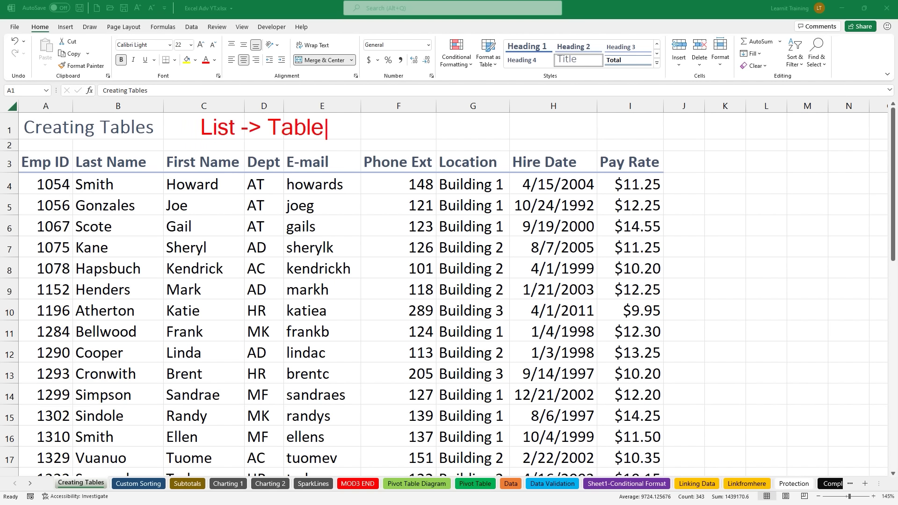
type("(2007")
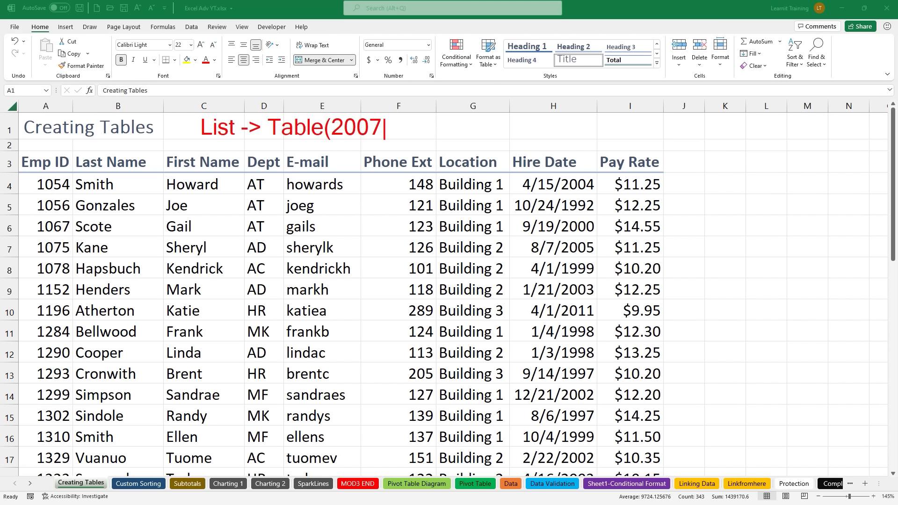
type(")")
key("Escape")
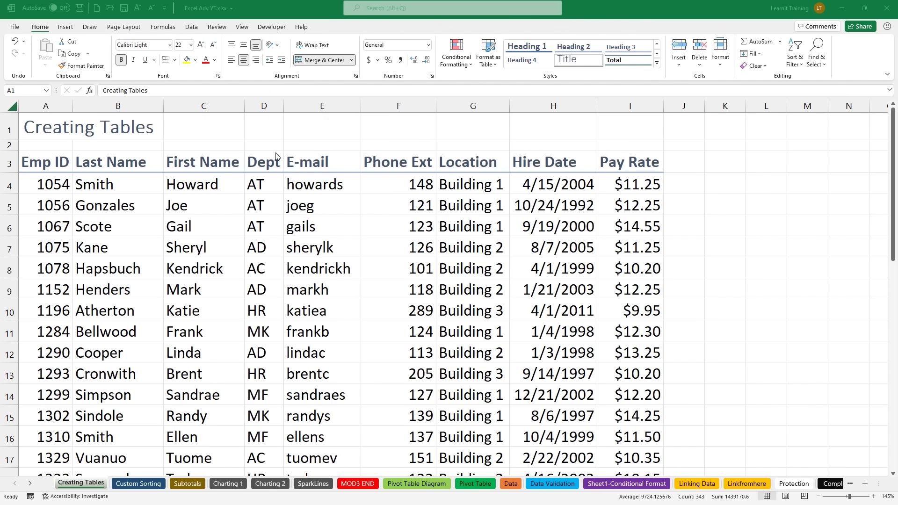
Step: With cell B4 selected on the Insert tab, open Create Table using CTRL + T
left_click(68, 28)
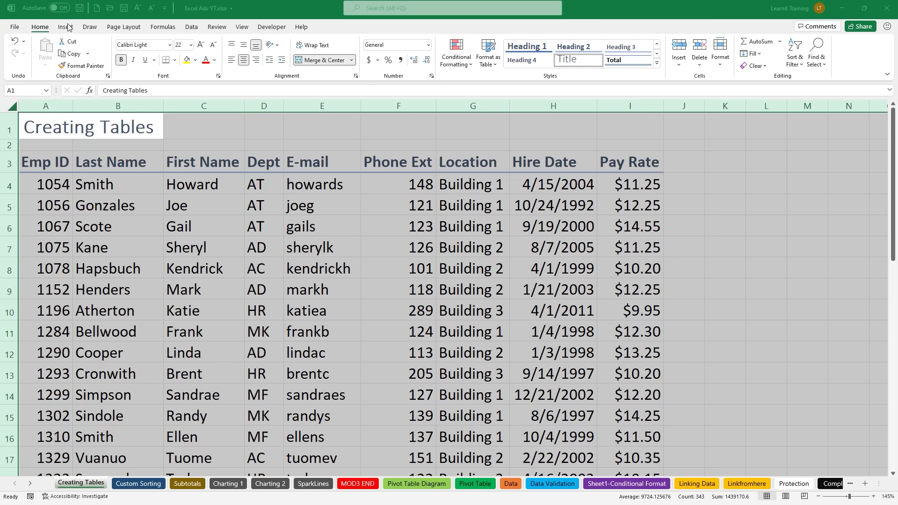
left_click(121, 189)
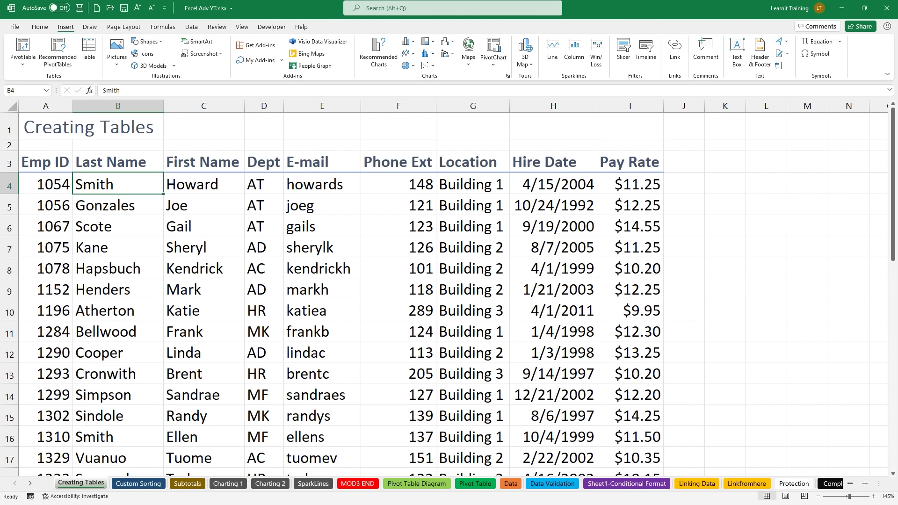
mouse_move(72, 169)
left_mouse_down()
mouse_move(116, 199)
mouse_move(157, 204)
mouse_move(168, 203)
mouse_move(168, 169)
left_mouse_up()
mouse_move(10, 147)
left_mouse_down()
mouse_move(122, 237)
mouse_move(571, 401)
mouse_move(674, 478)
left_mouse_up()
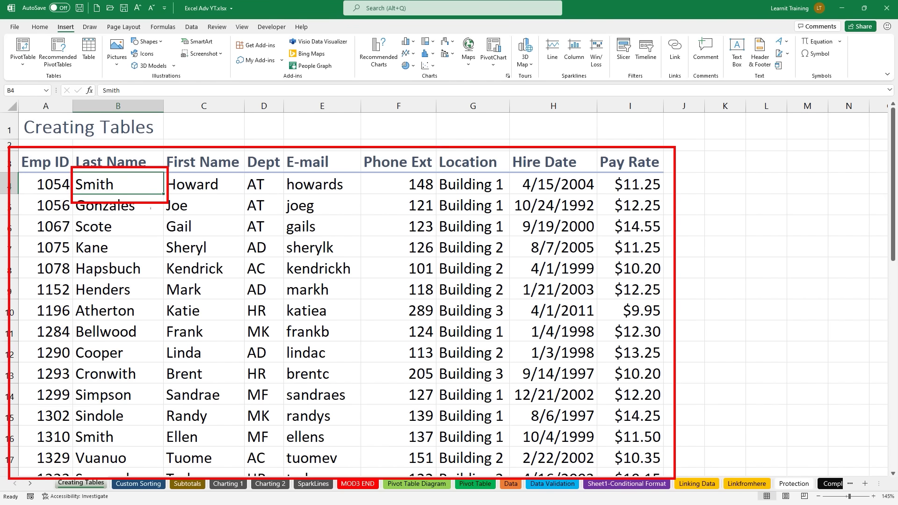
left_click_drag(175, 179, 243, 160)
type("tCTRL + ")
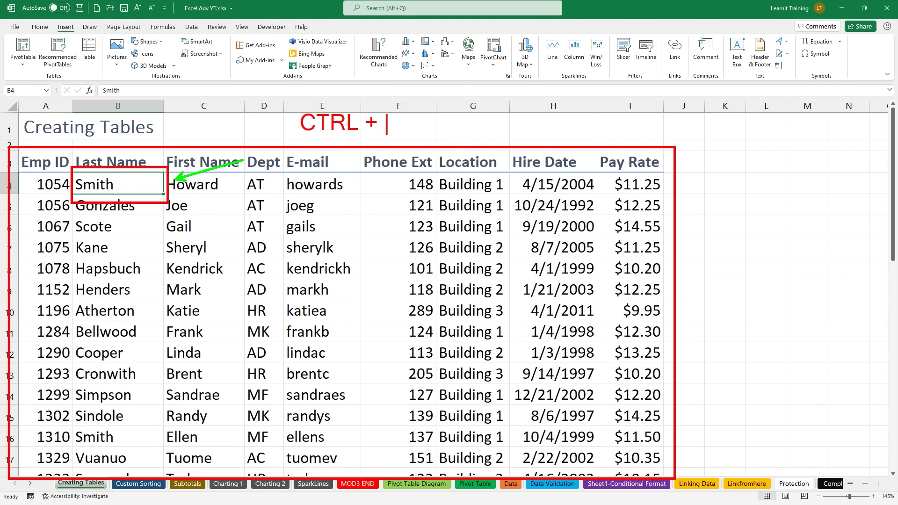
type("T = create a table")
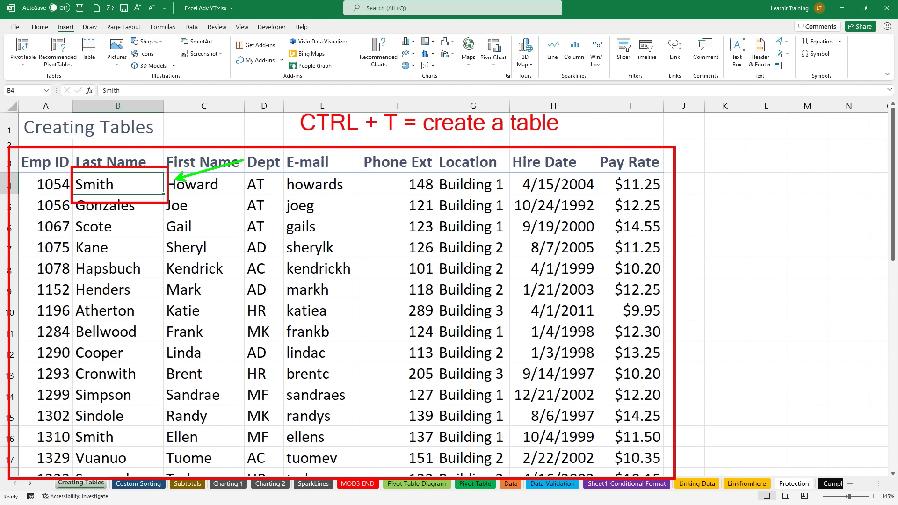
left_click_drag(75, 30, 103, 74)
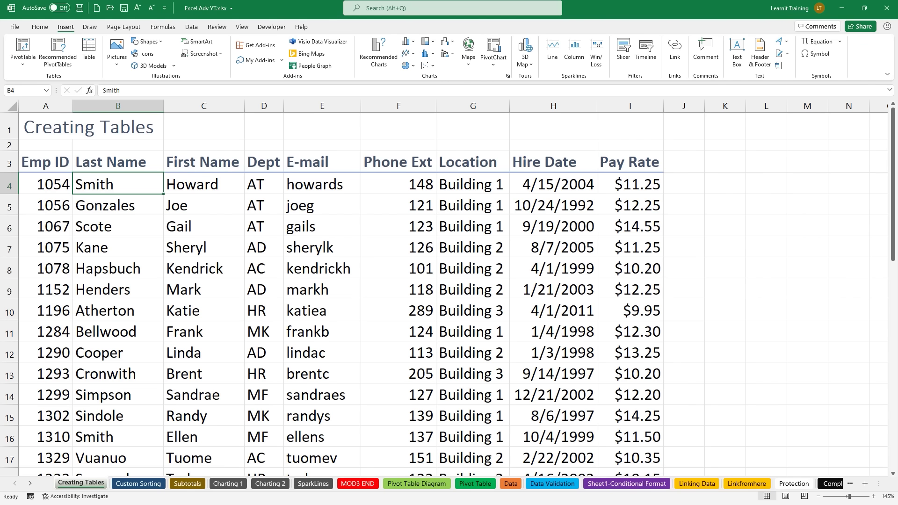
key("ctrl+t")
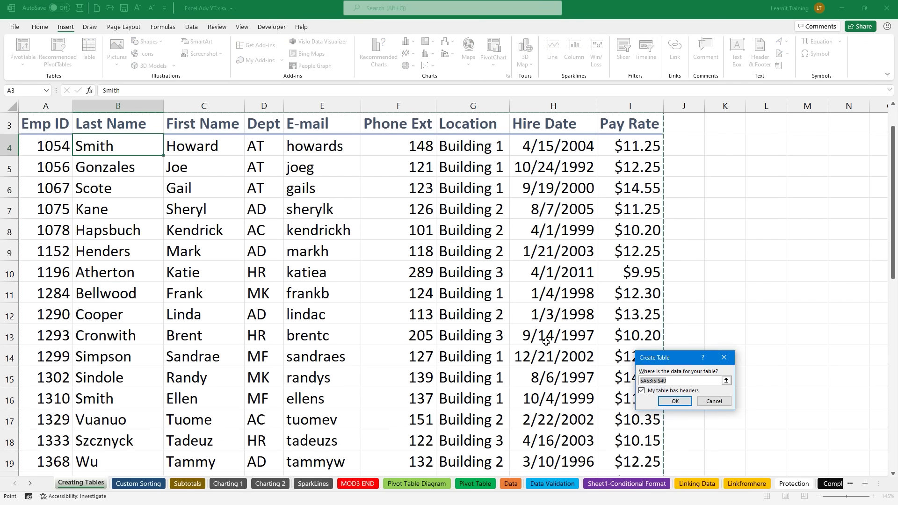
Step: Confirm A3:I40 with headers, creating banded Table2 with header filter buttons
left_click(675, 402)
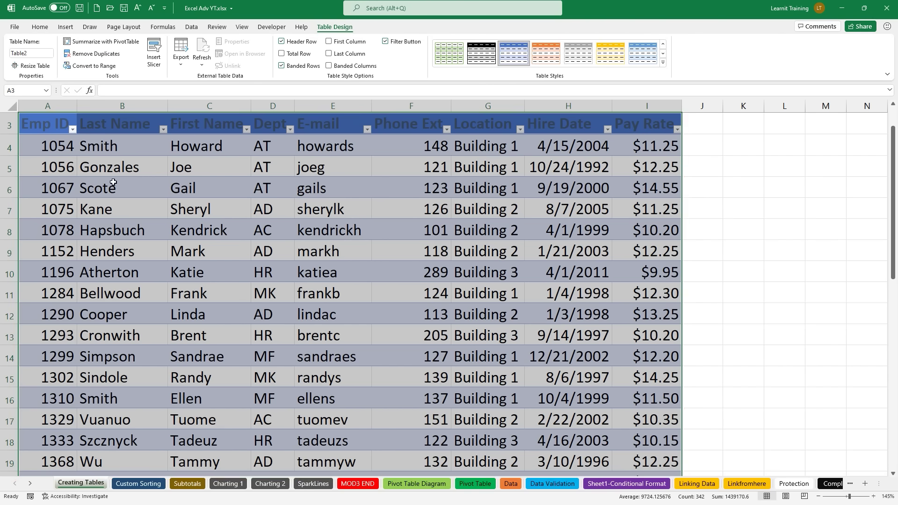
Step: Rename Table2 to TableEMPID and verify the new name in the Name Box list
left_click(34, 52)
key("BackSpace")
type("TableEMPID")
key("Return")
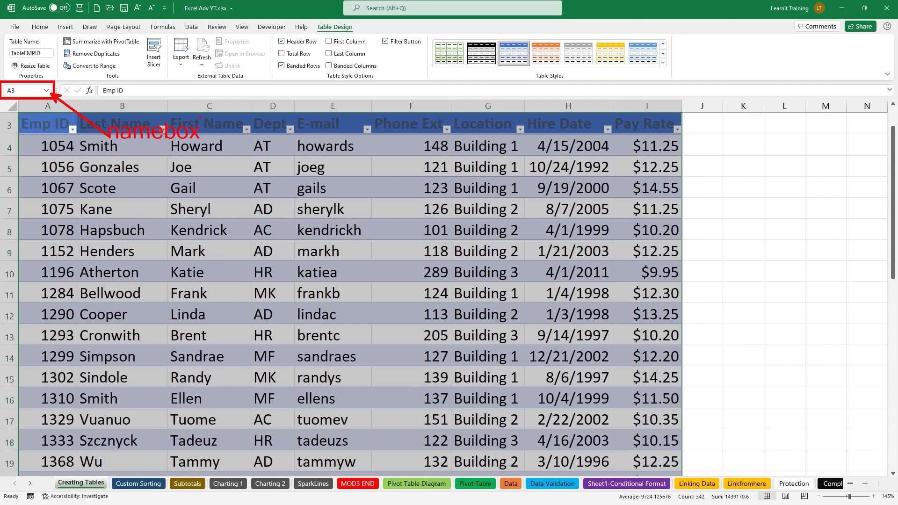
left_click(45, 91)
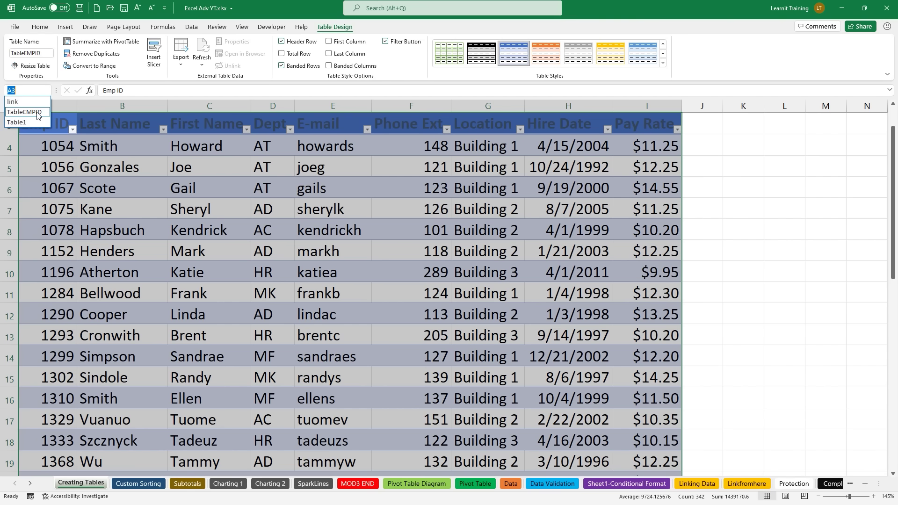
left_click(122, 146)
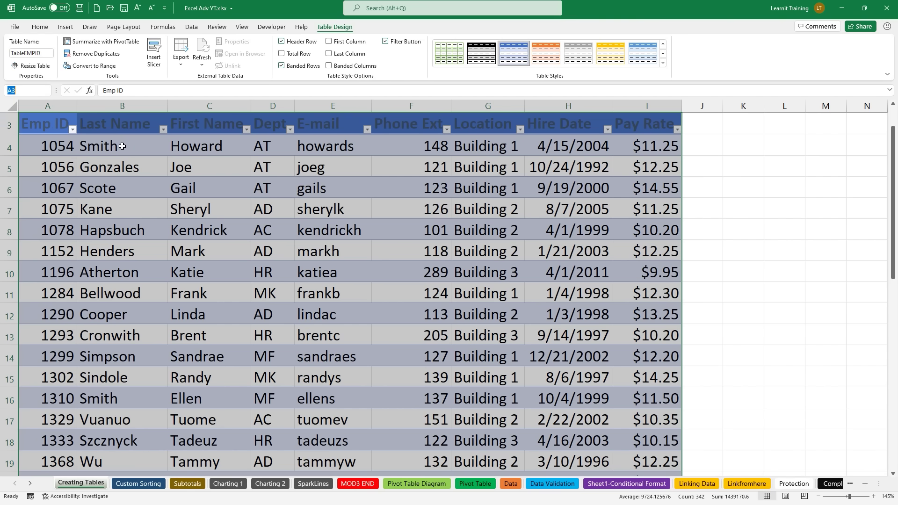
Step: Highlight the Emp ID and Last Name filters and the Table Design tools, including Insert Slicer
left_click_drag(57, 119, 87, 145)
left_click_drag(149, 114, 176, 140)
left_click_drag(310, 19, 360, 32)
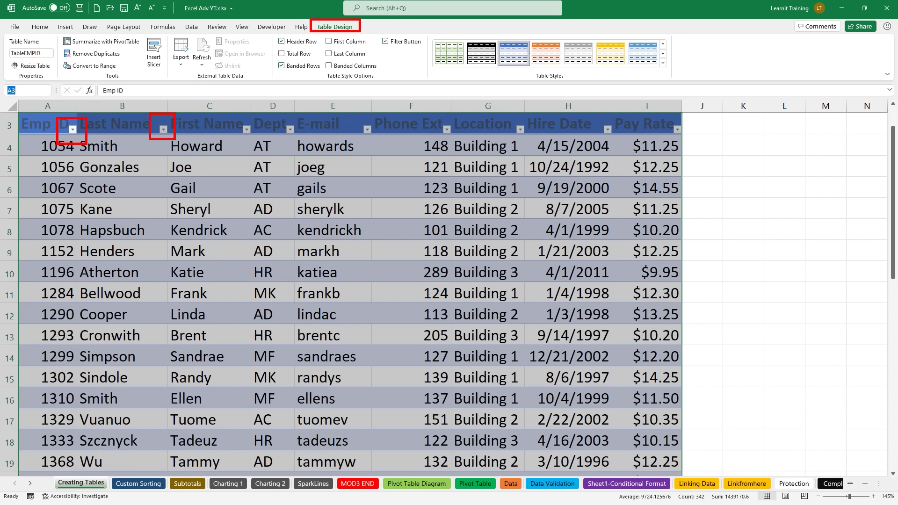
left_click_drag(78, 83, 153, 83)
mouse_move(139, 32)
left_mouse_down()
mouse_move(163, 57)
mouse_move(168, 81)
left_mouse_up()
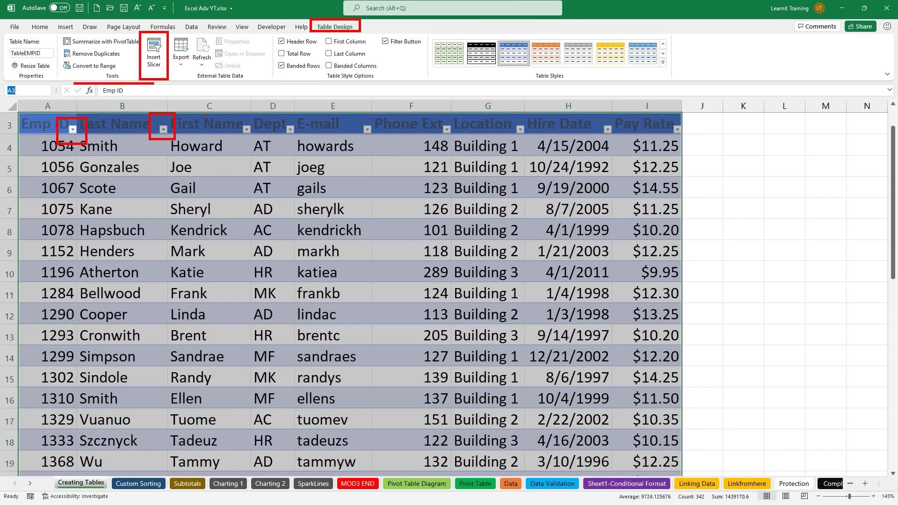
Step: Insert a Location slicer, shrink it to about 1.39" by 1.64", and place it beside column J
key("Escape")
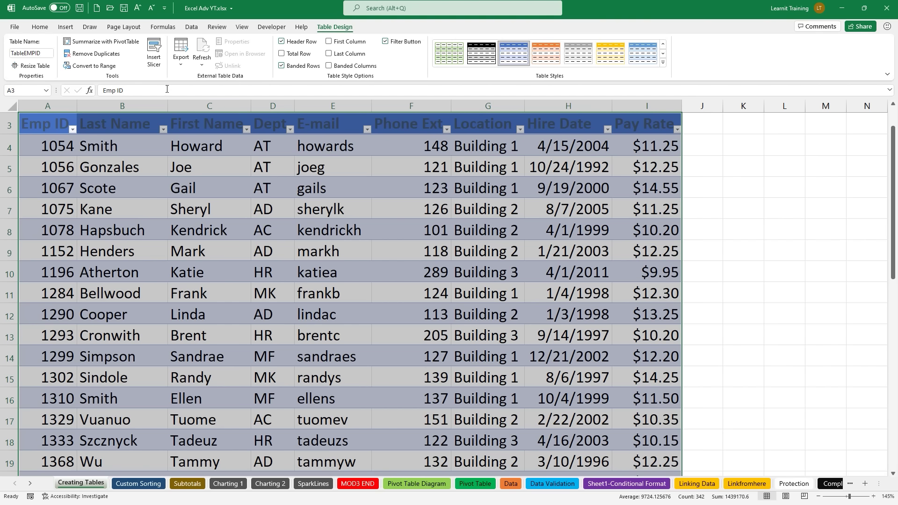
left_click(154, 55)
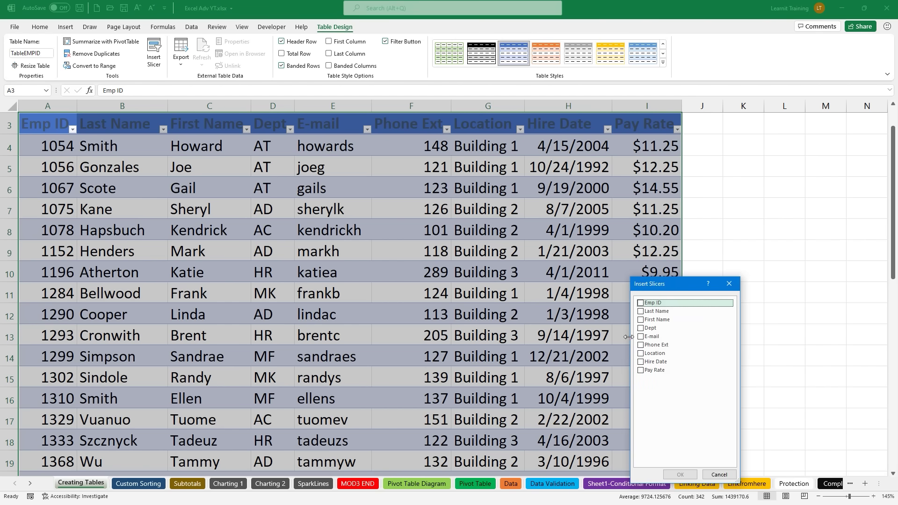
left_click(642, 354)
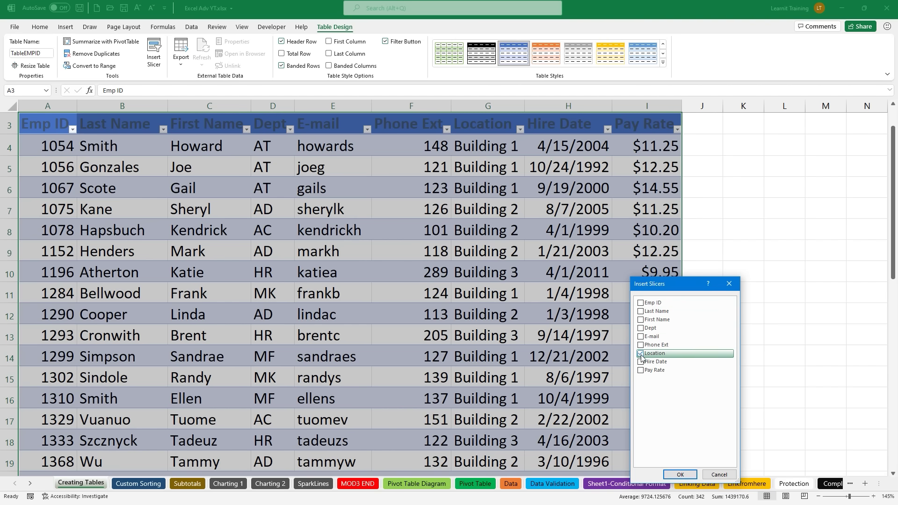
left_click(680, 474)
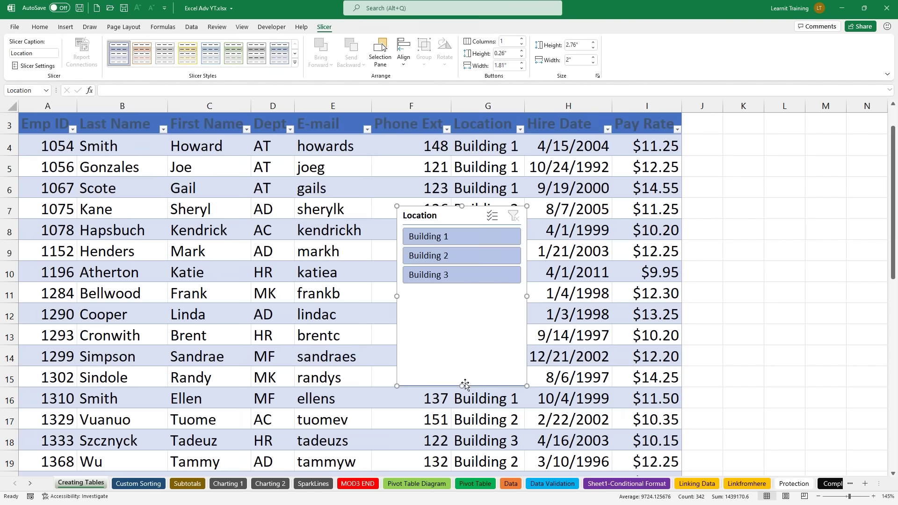
left_click_drag(466, 384, 467, 297)
left_click_drag(527, 251, 504, 248)
left_click_drag(449, 211, 742, 123)
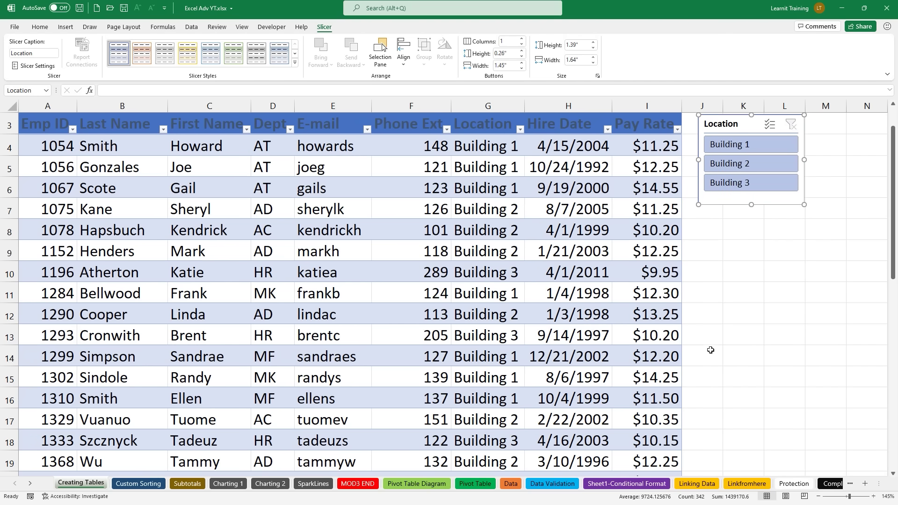
Step: Filter the table to Building 1 with the slicer, then clear the filter
left_click(627, 192)
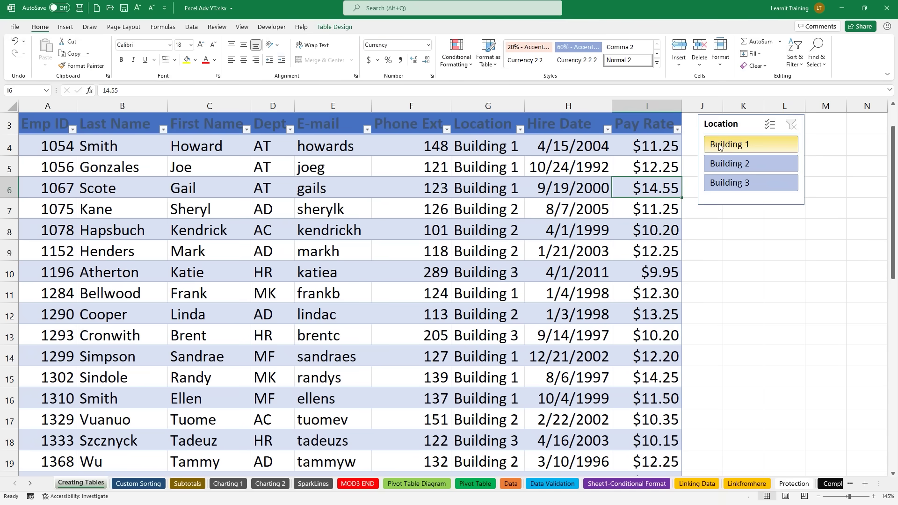
left_click(719, 146)
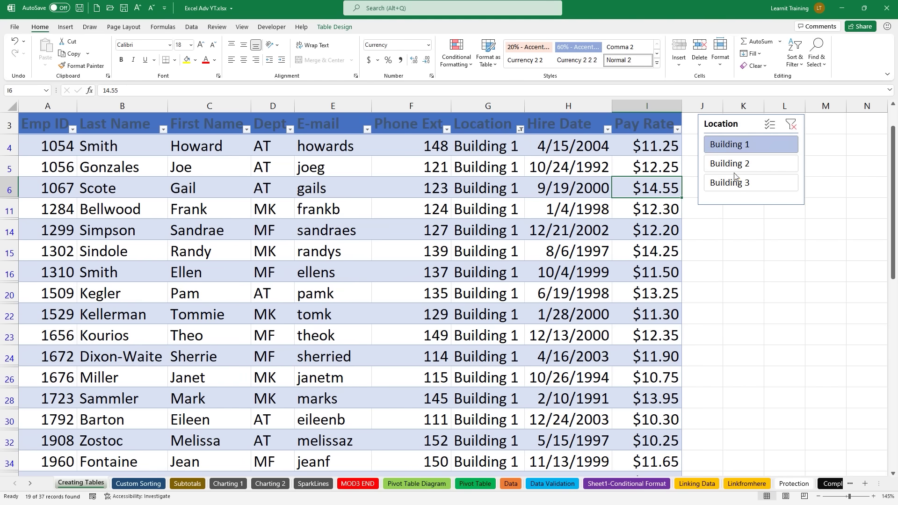
left_click(795, 126)
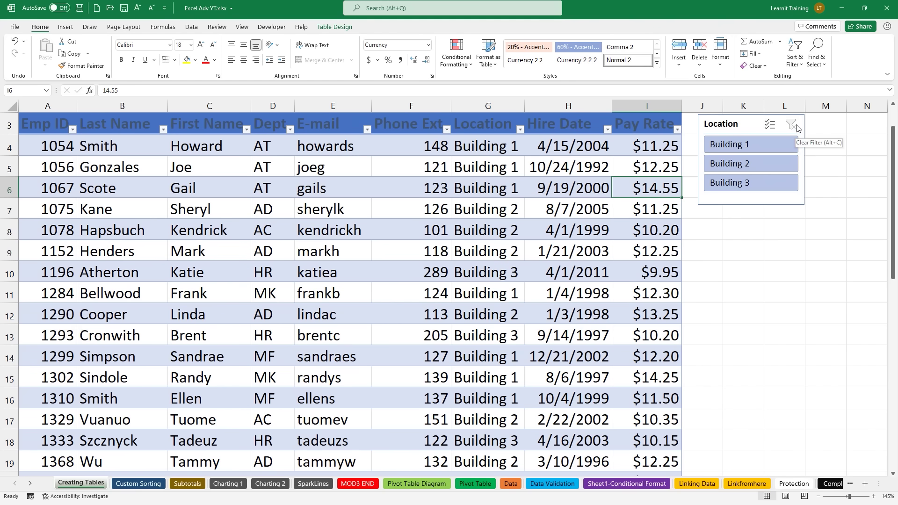
Step: Multi-select Buildings 1 and 2, clear the filter, and return to Table Design from cell H7
left_click(760, 148)
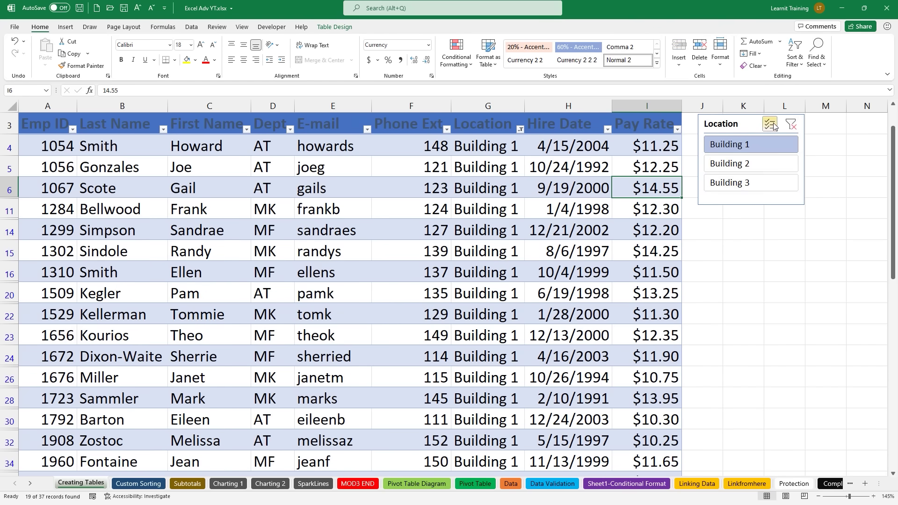
left_click(772, 125)
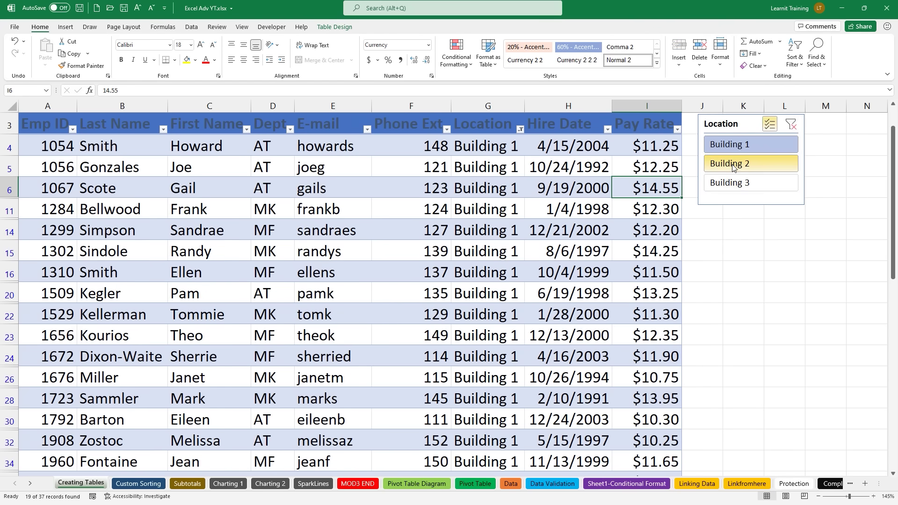
left_click(733, 164)
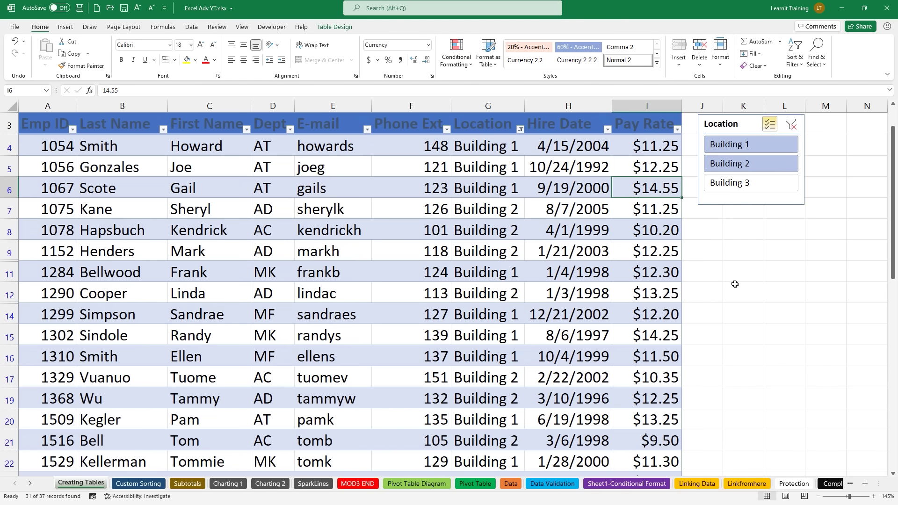
left_click(791, 125)
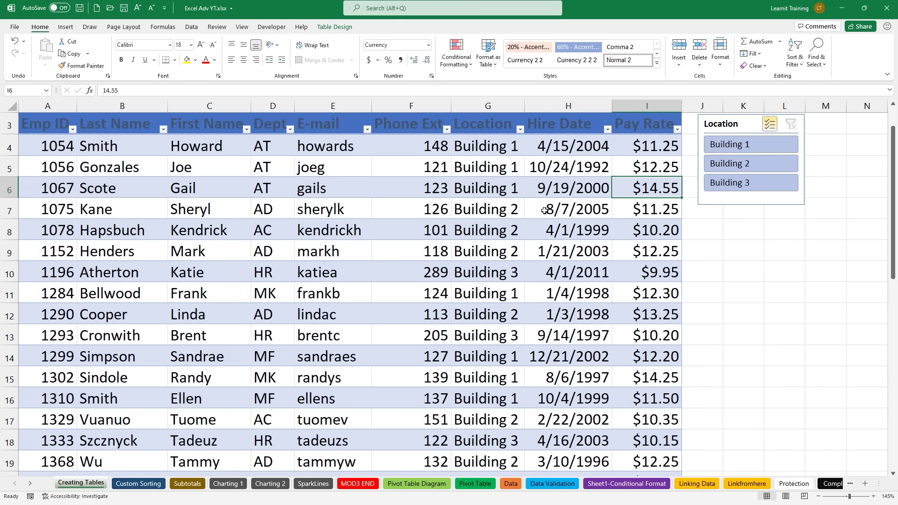
left_click(545, 210)
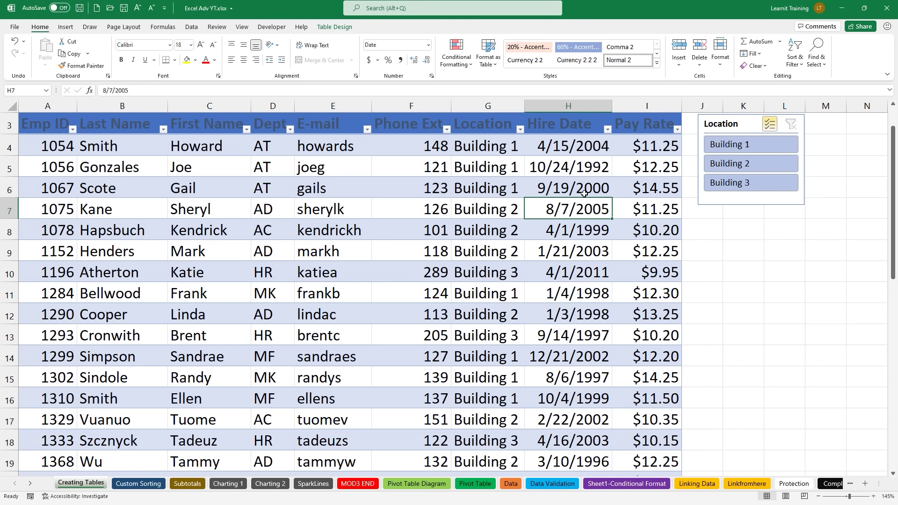
left_click(332, 27)
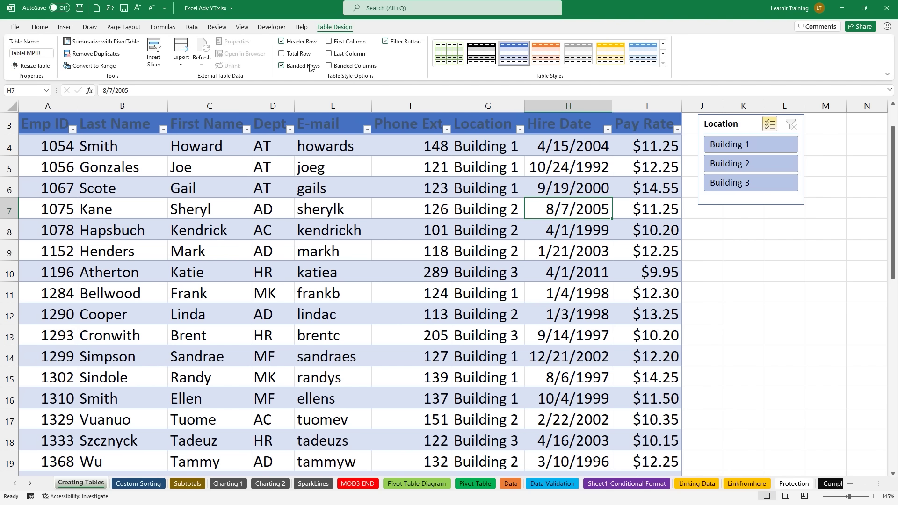
Step: Turn on Total Row, setting B41 to Count (37) and I41 to Average ($11.37)
left_click(282, 54)
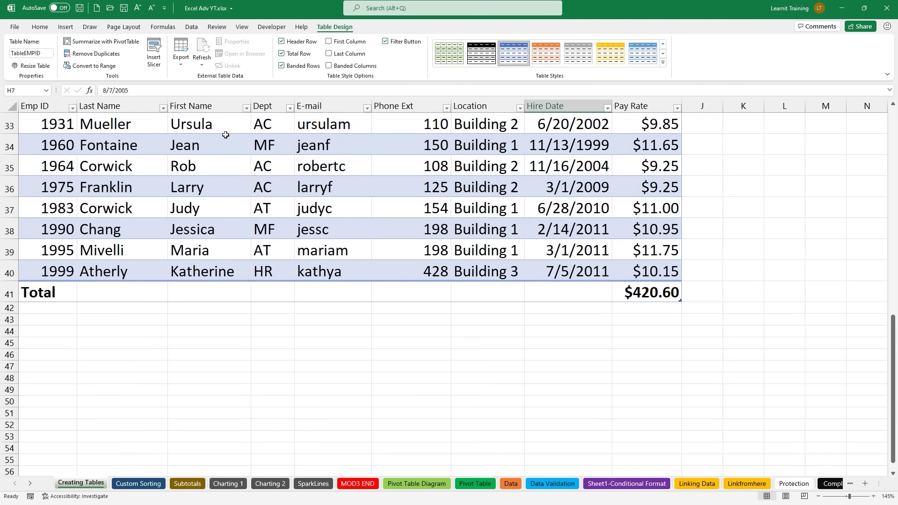
left_click(89, 288)
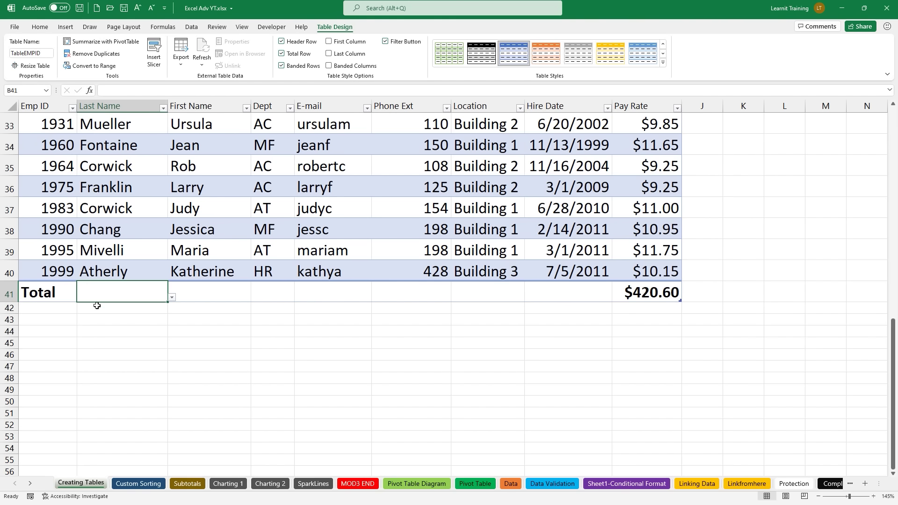
left_click(173, 298)
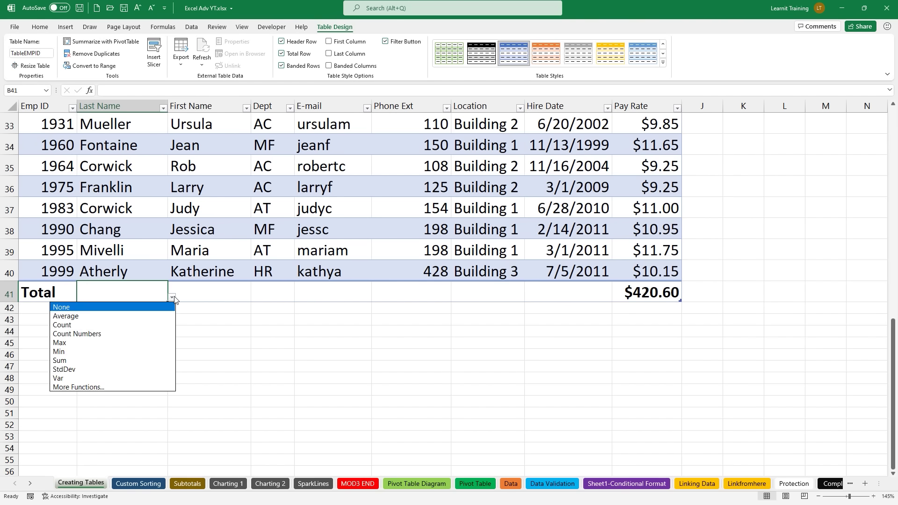
left_click(134, 325)
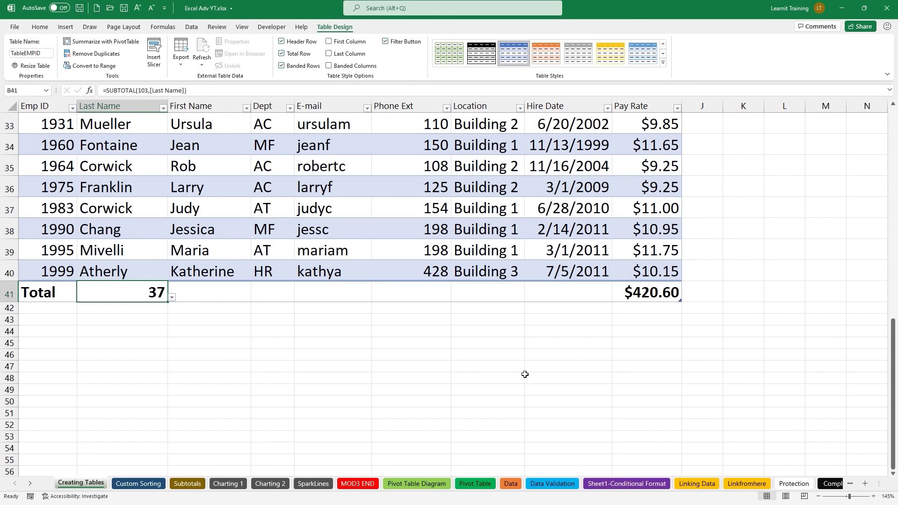
left_click(628, 298)
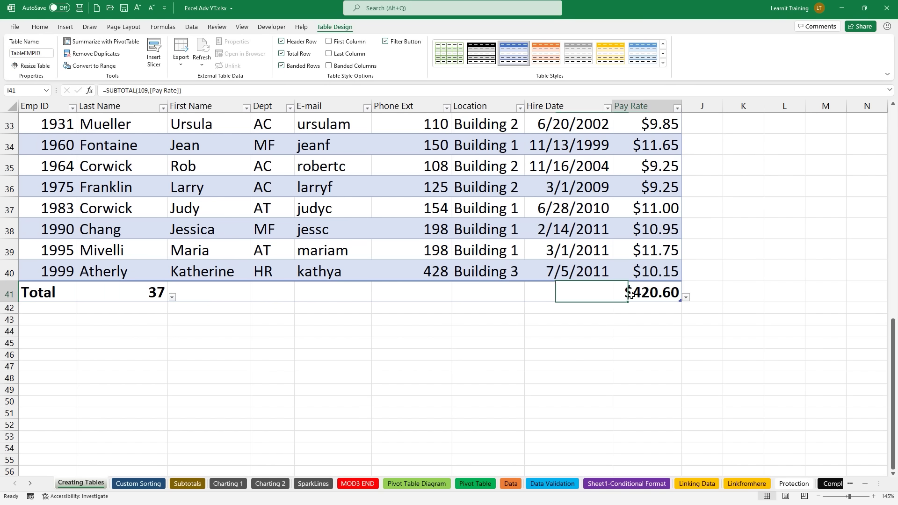
left_click(686, 298)
left_click(674, 317)
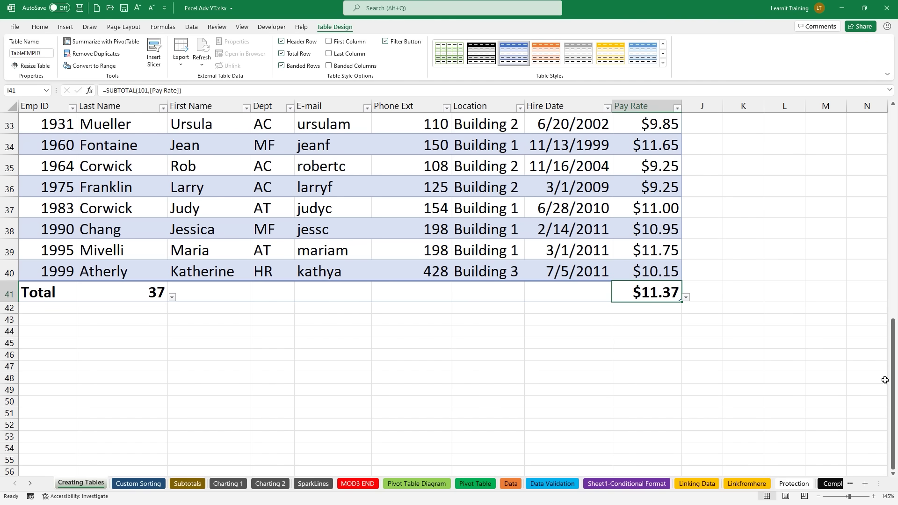
left_click_drag(893, 381, 893, 174)
left_click(761, 184, "ctrl")
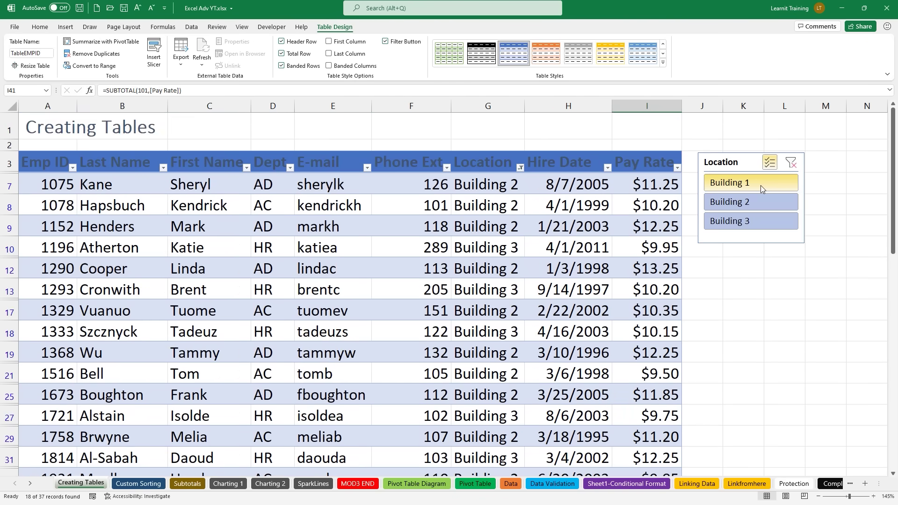
left_click(791, 162)
left_click(770, 162)
left_click(762, 182)
left_click(790, 162)
left_click(755, 202)
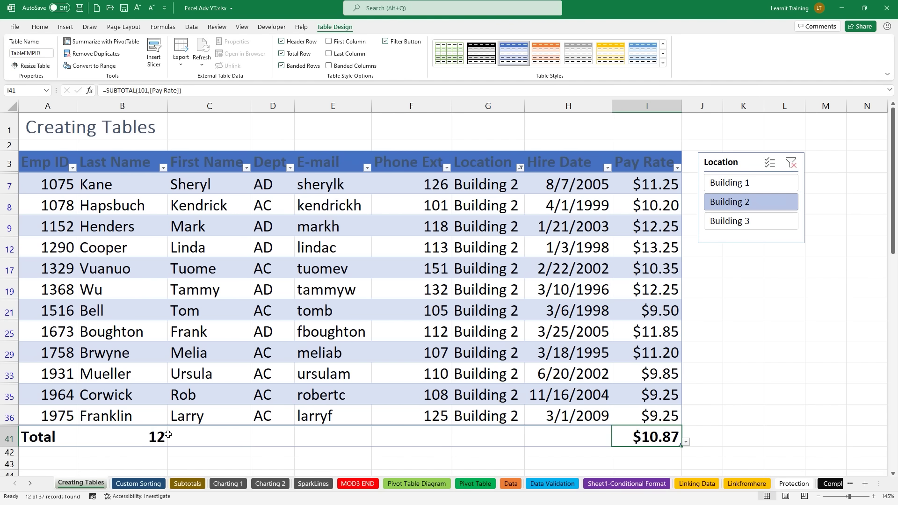
left_click(791, 162)
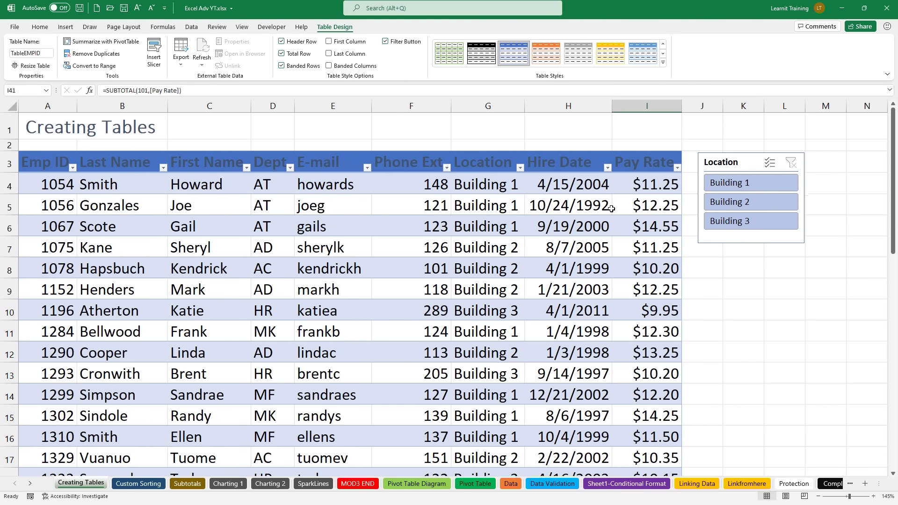
left_click(364, 271)
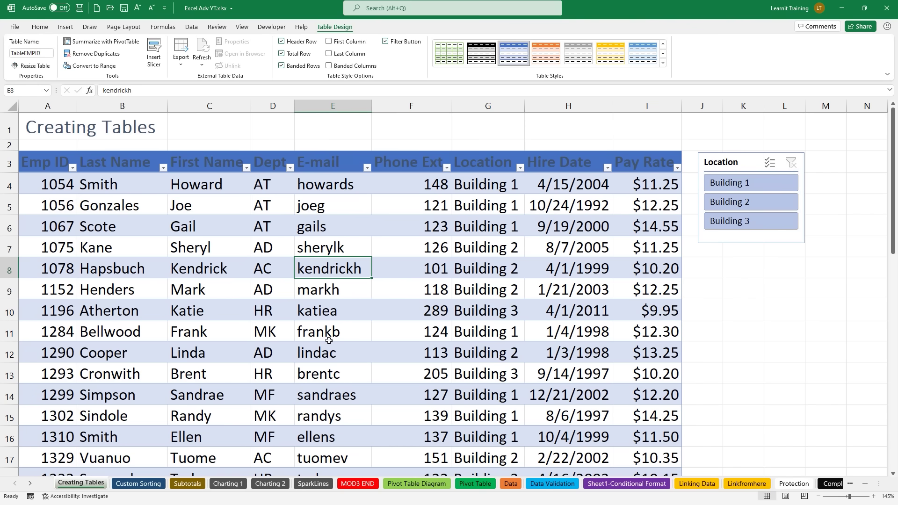
Step: Insert a blank row 4 above the 1054 Smith record
left_click(9, 186)
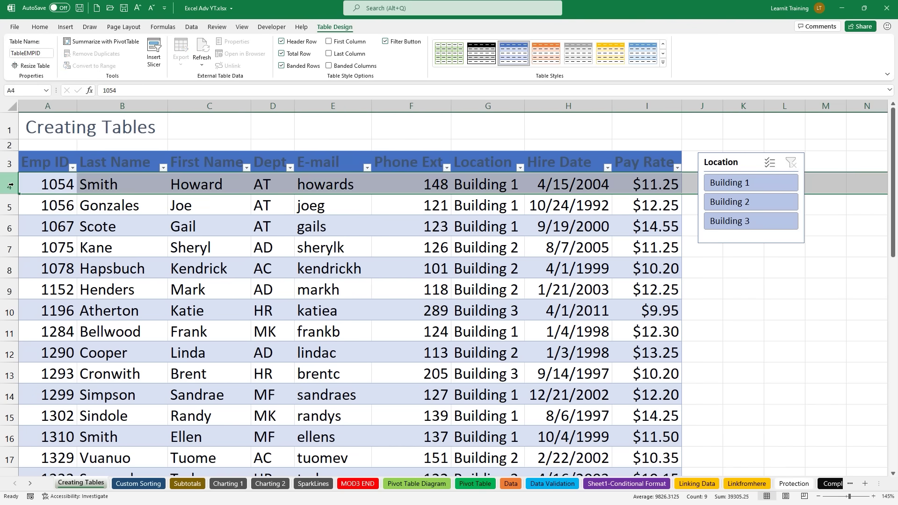
right_click(11, 186)
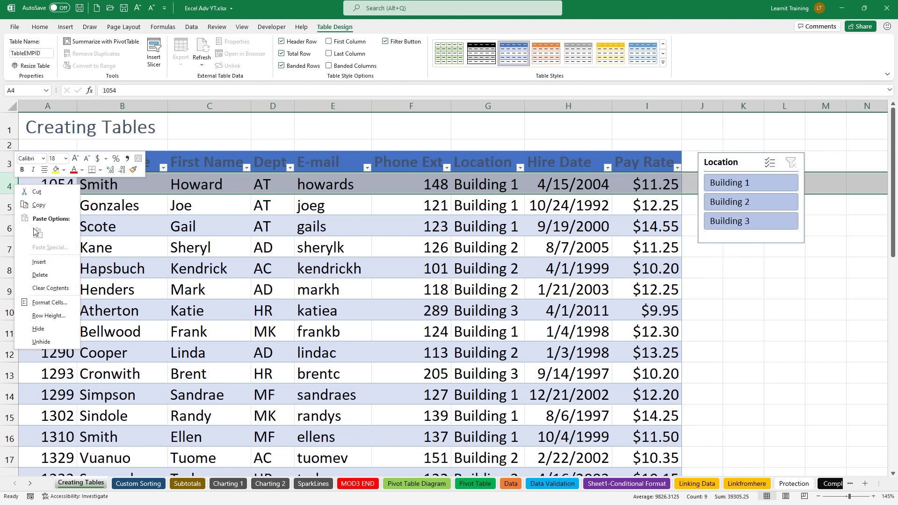
left_click(56, 263)
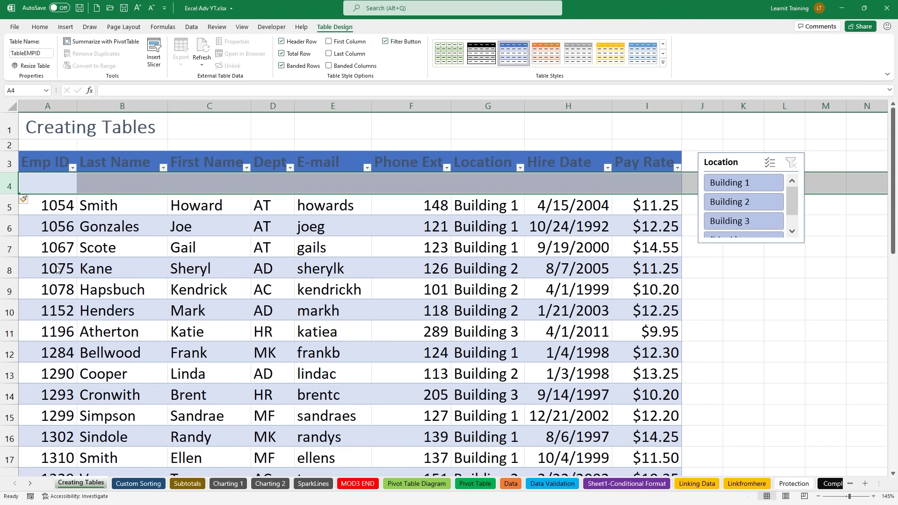
Step: Copy the 1054 Smith row and paste it into blank row 4
left_click(13, 207)
key("ctrl+c")
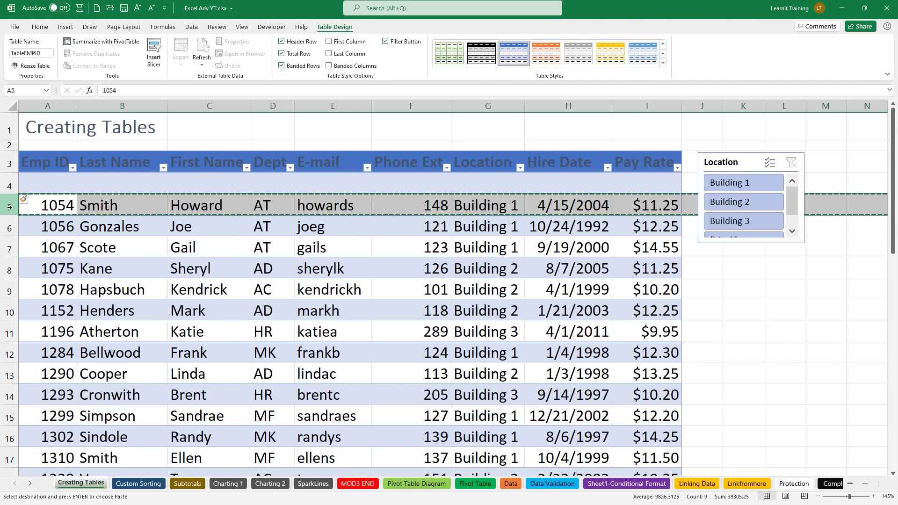
left_click(32, 183)
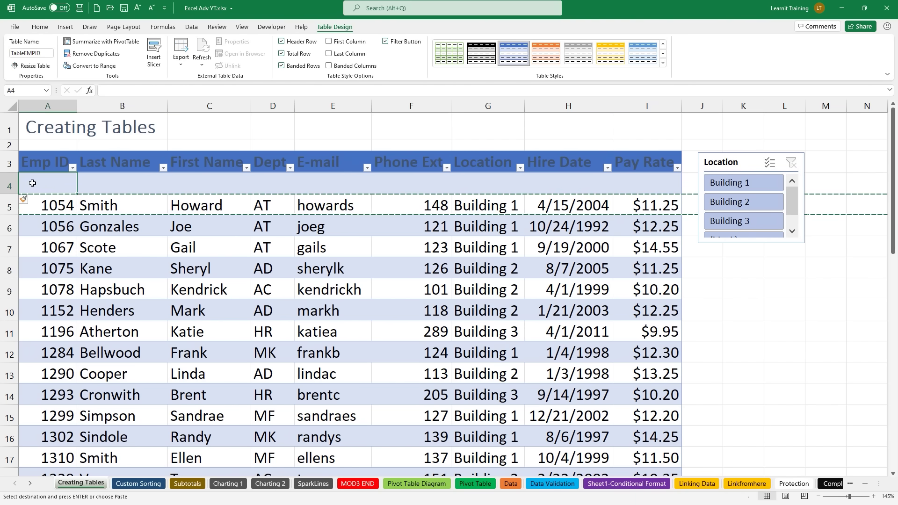
key("ctrl+v")
left_click(234, 248)
key("Escape")
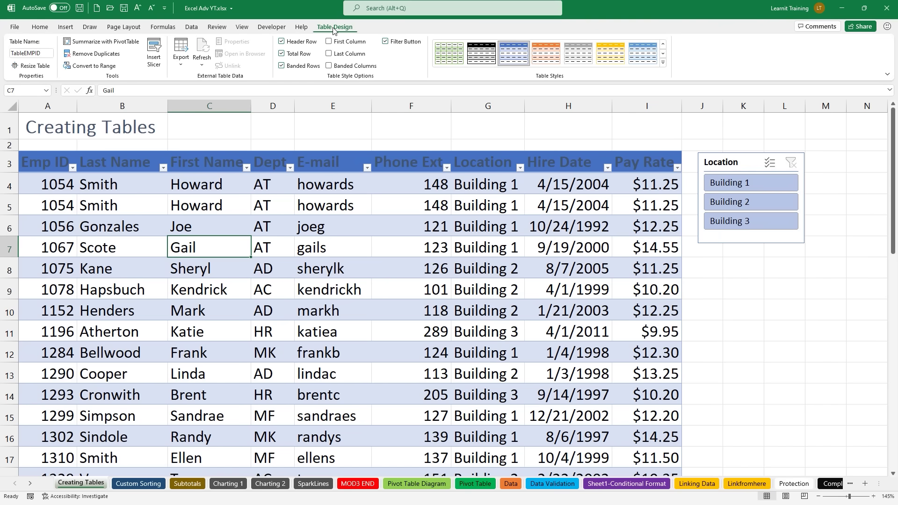
Step: Run Remove Duplicates on TableEMPID and acknowledge the summary of the removed duplicate row
left_click(90, 54)
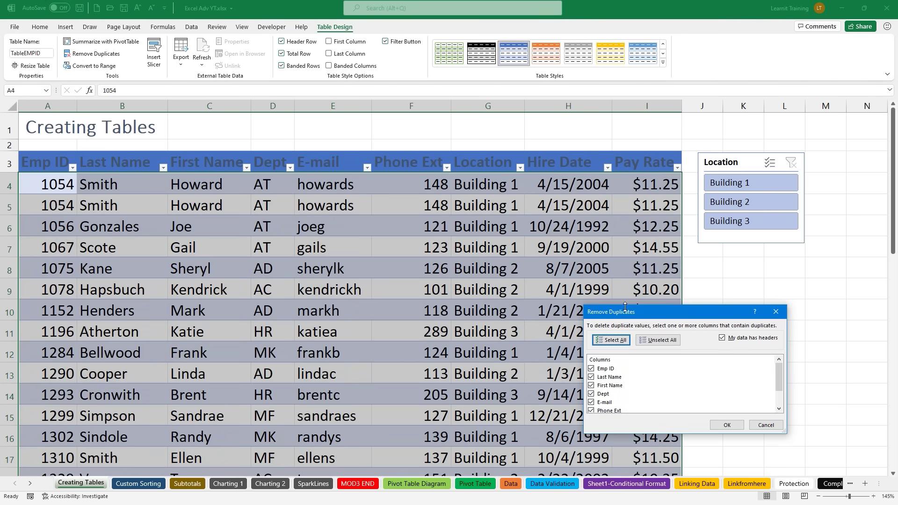
left_click_drag(629, 311, 515, 147)
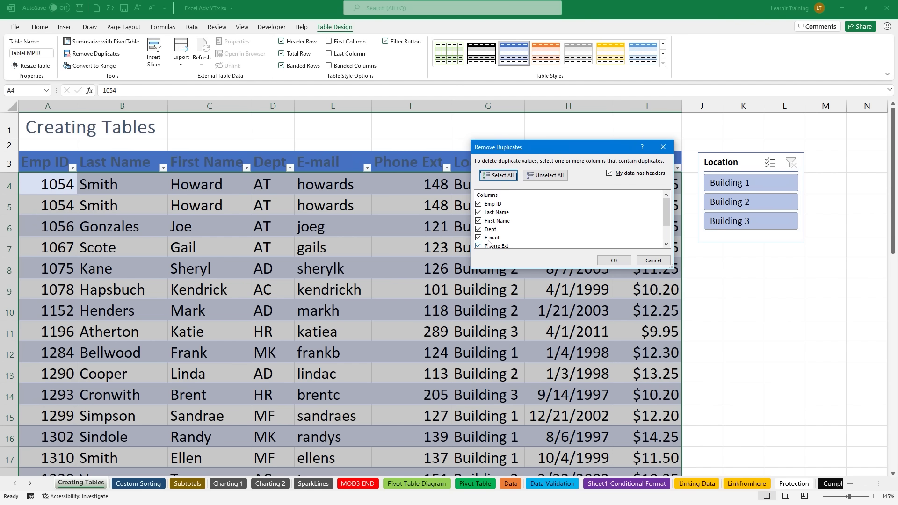
left_click(616, 261)
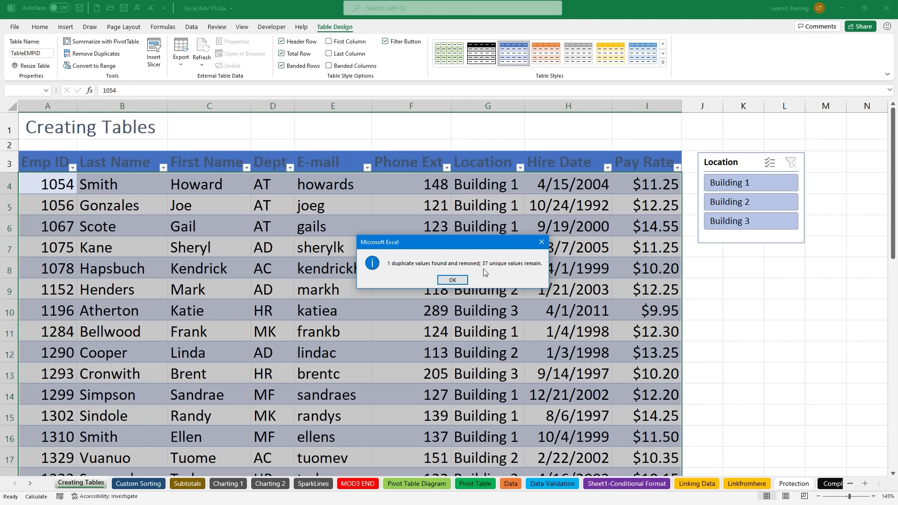
left_click(450, 277)
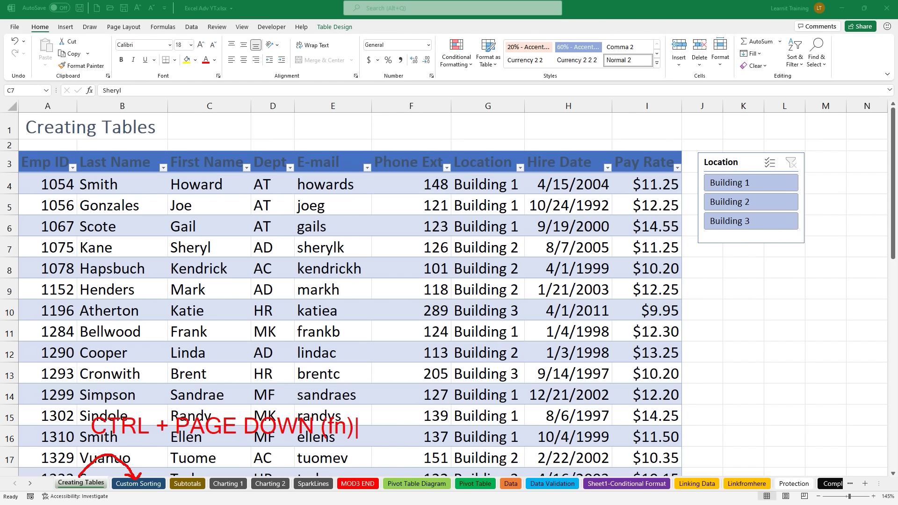
key("Escape")
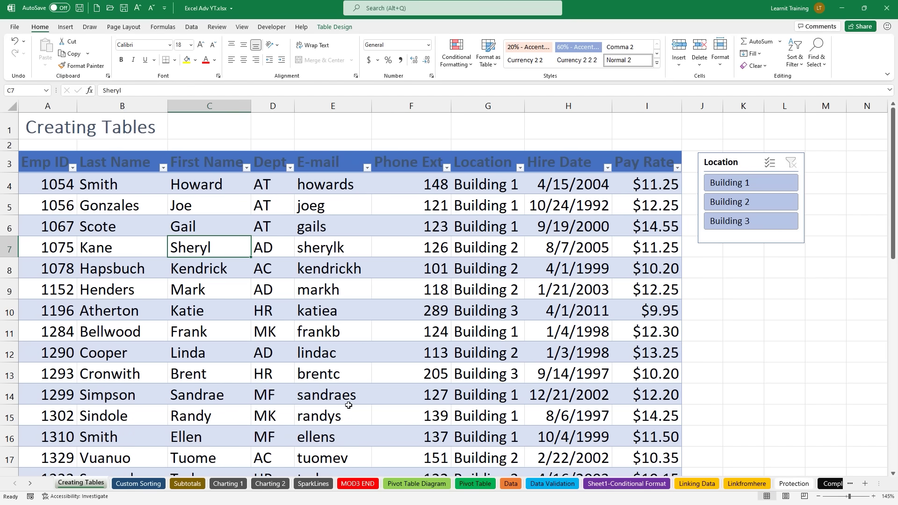
Step: Switch to the Custom Sorting sheet, scroll to its top, and view the Insert and Data tabs
key("ctrl+Page_Down")
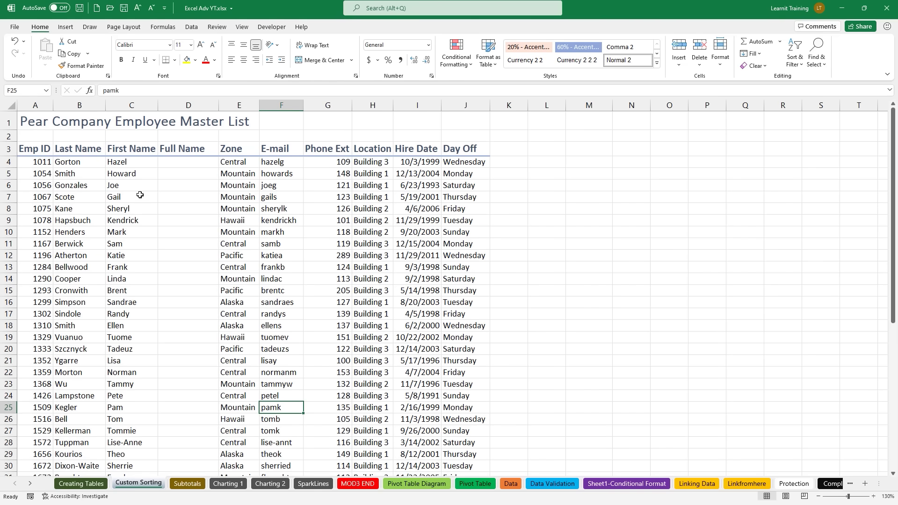
scroll(140, 195, "up", 3)
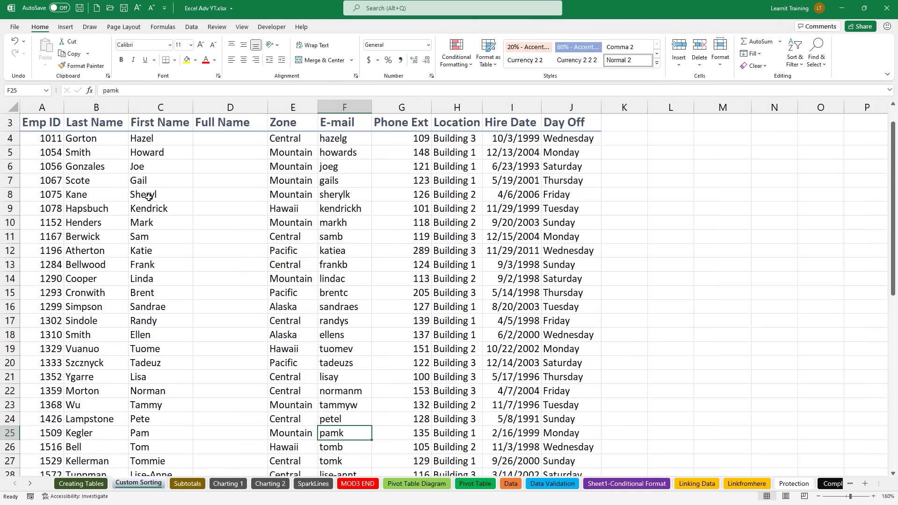
scroll(149, 197, "up", 3)
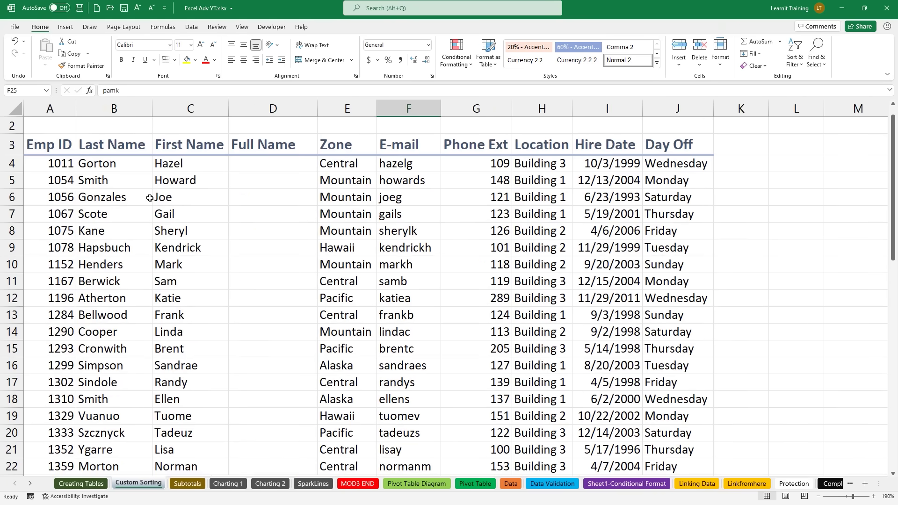
scroll(150, 197, "up", 2)
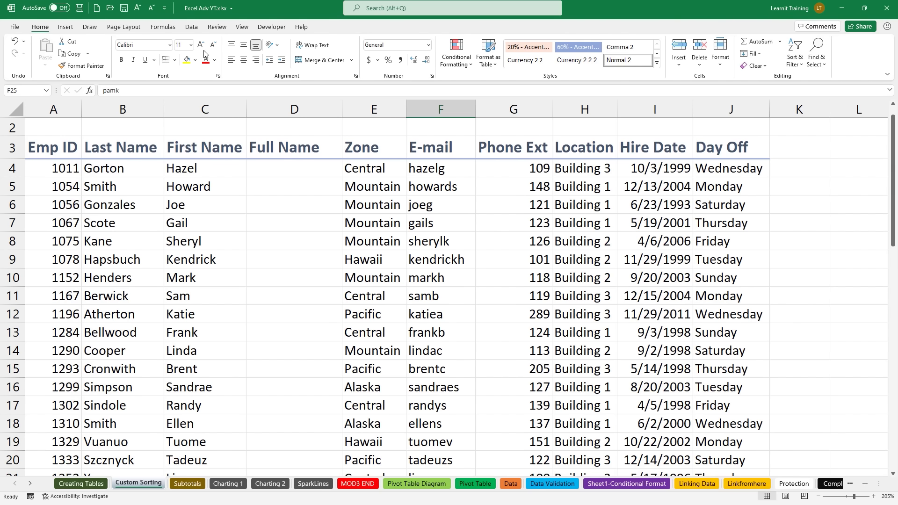
left_click(66, 28)
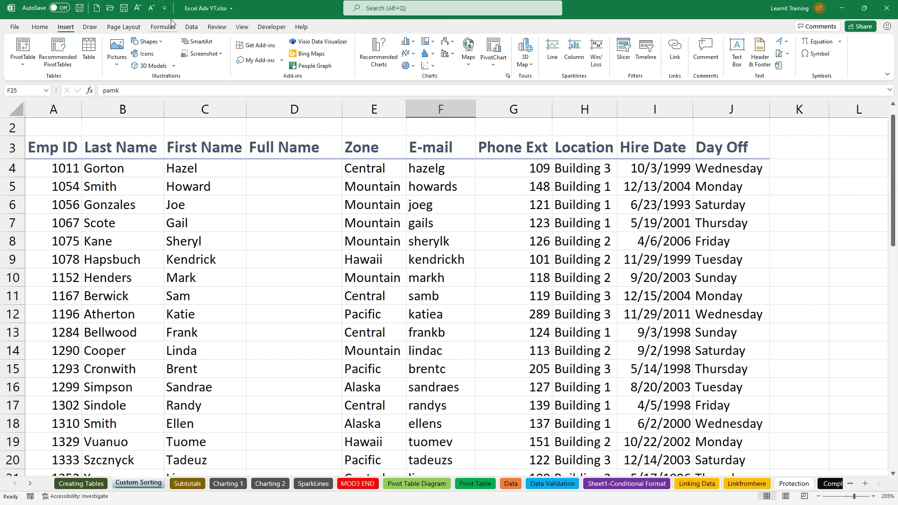
left_click(187, 30)
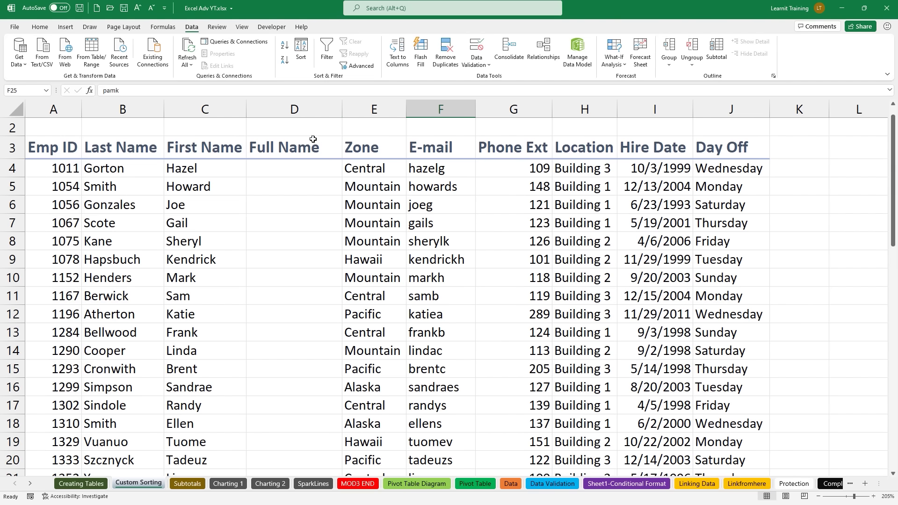
left_click(265, 166)
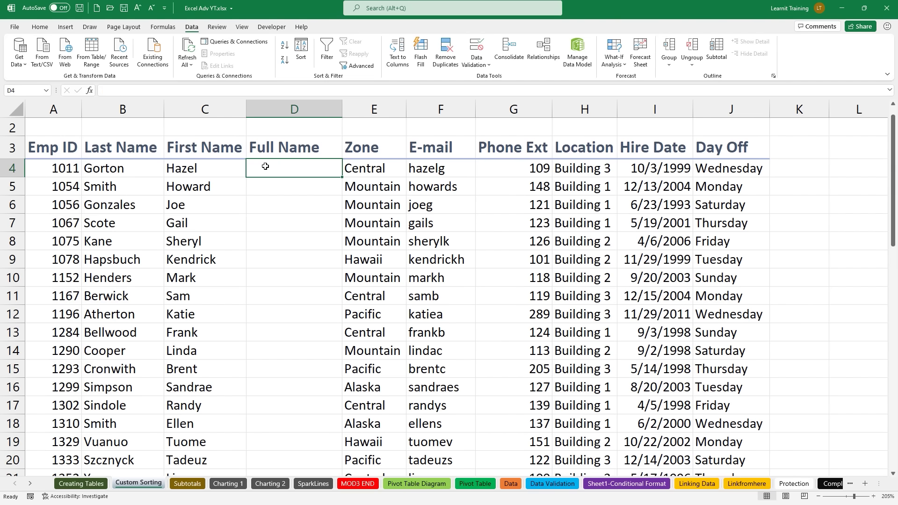
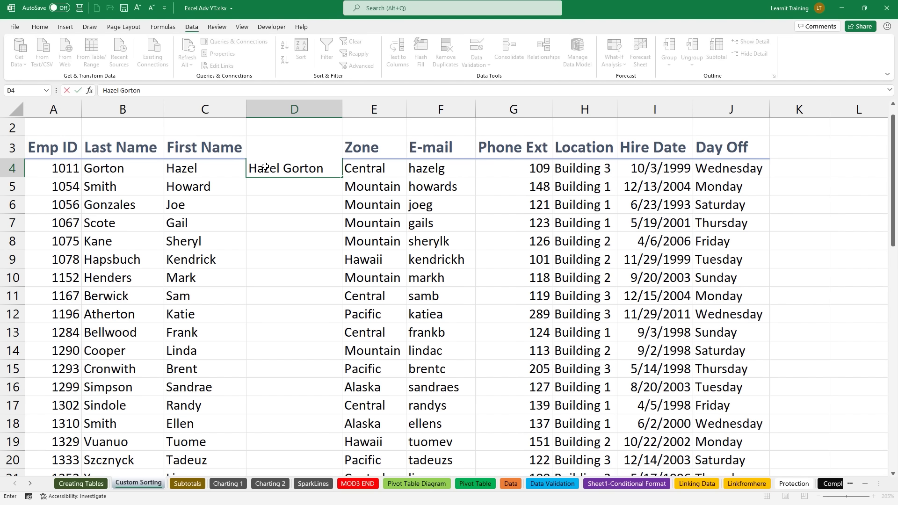
key("Return")
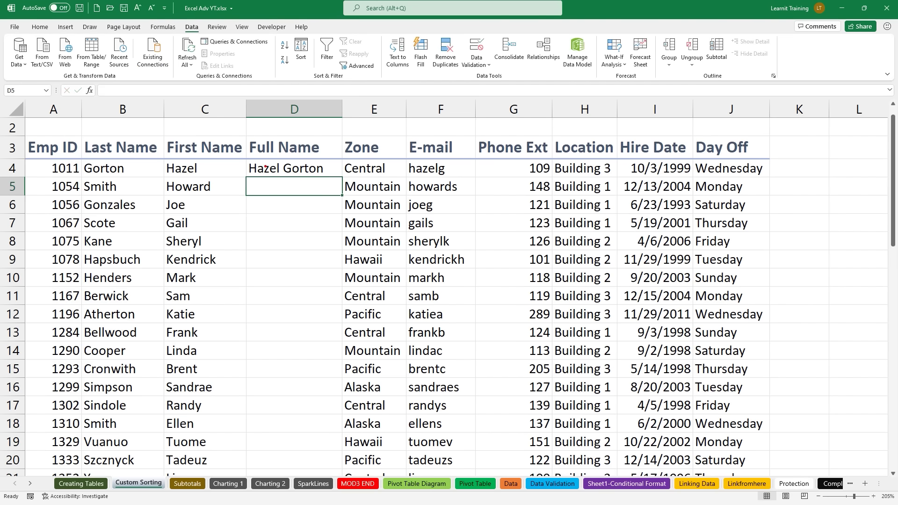
Step: Mark up the name columns and note the CTRL +E shortcut on screen
mouse_move(176, 20)
left_mouse_down()
mouse_move(206, 38)
mouse_move(188, 73)
left_mouse_up()
left_click_drag(162, 129, 211, 129)
left_click_drag(434, 126, 368, 129)
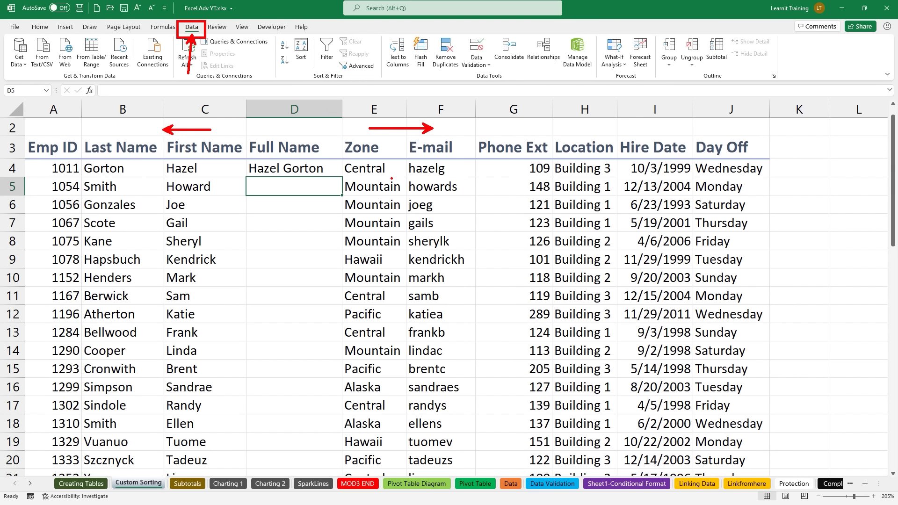
left_click_drag(167, 178, 200, 179)
left_click_drag(85, 174, 123, 174)
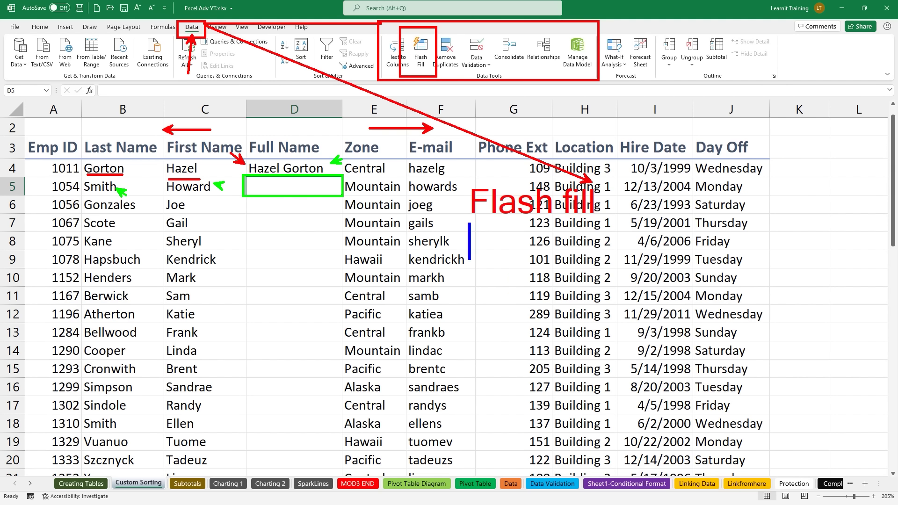
type("CTRL +E")
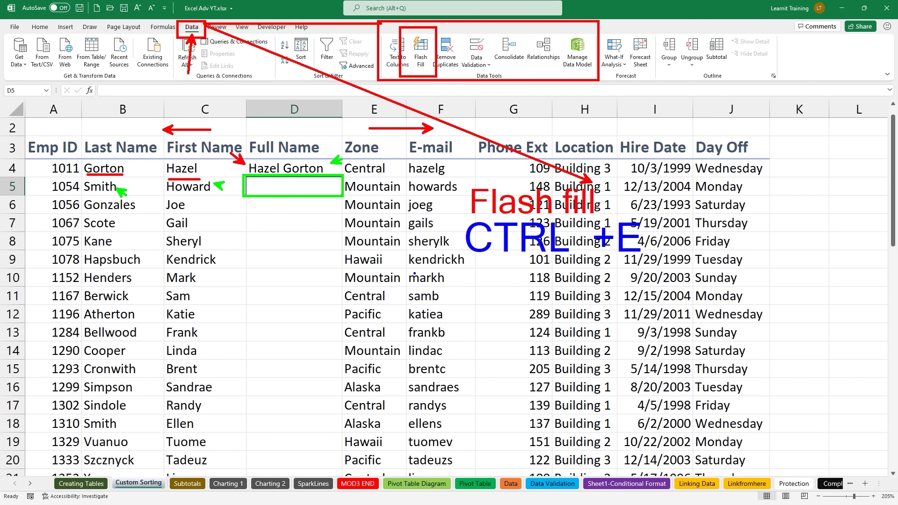
key("Escape")
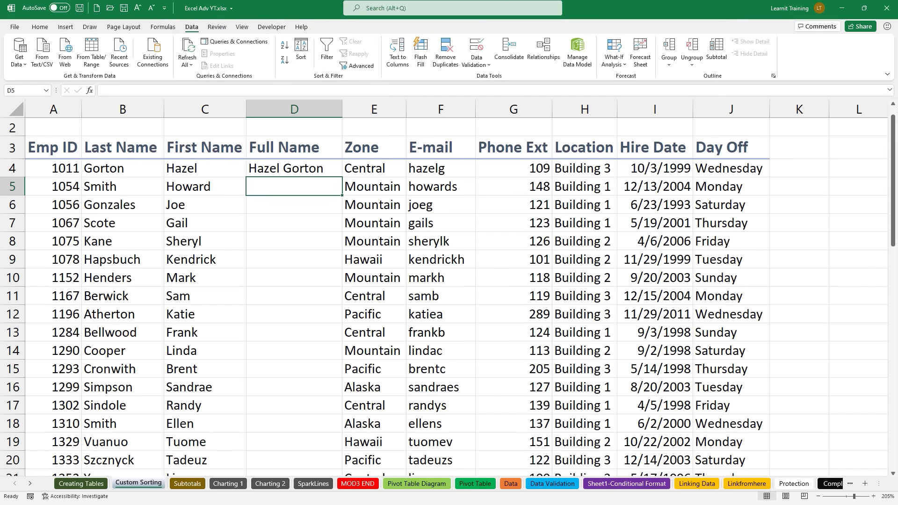
Step: Flash Fill the remaining 48 Full Name cells from the D5 example with Ctrl+E
key("ctrl+e")
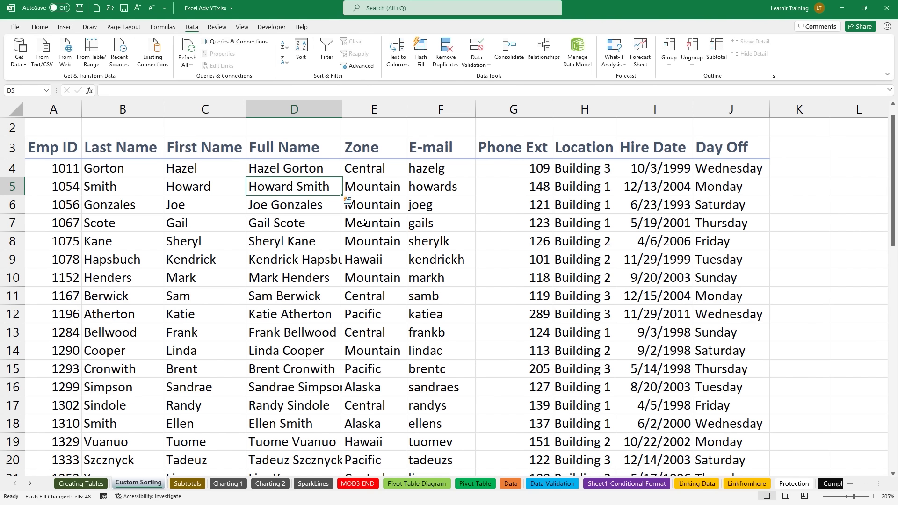
scroll(363, 223, "up", 1)
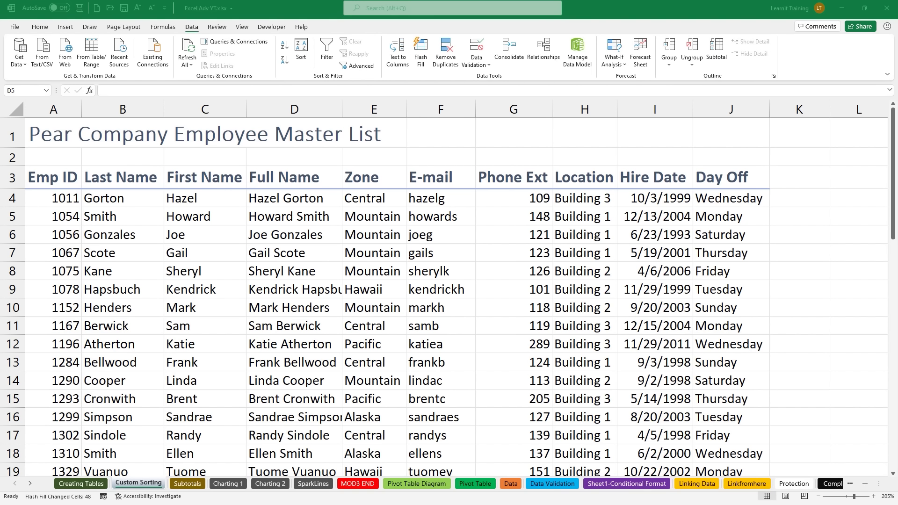
Step: Mark up the employee list's columns with on-screen drawings, then clear them
left_click_drag(755, 160, 805, 136)
left_click_drag(181, 156, 204, 136)
left_click_drag(363, 161, 384, 150)
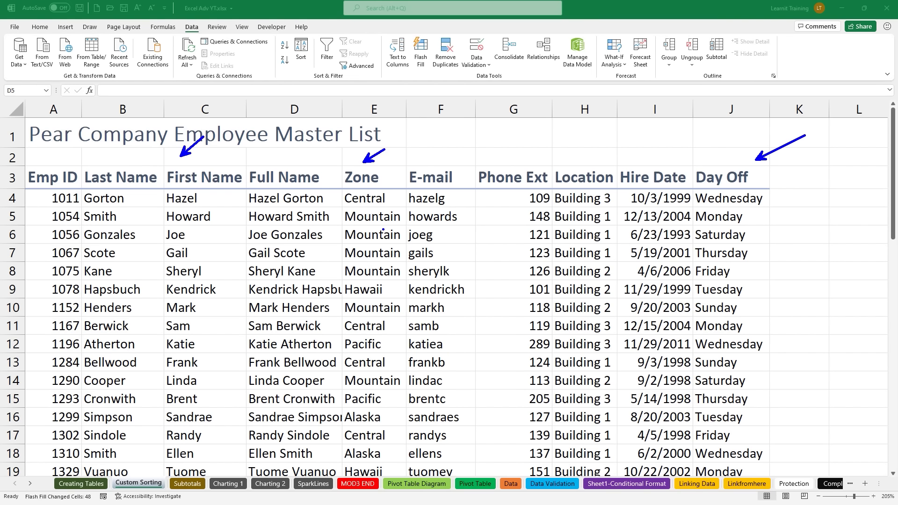
key("Escape")
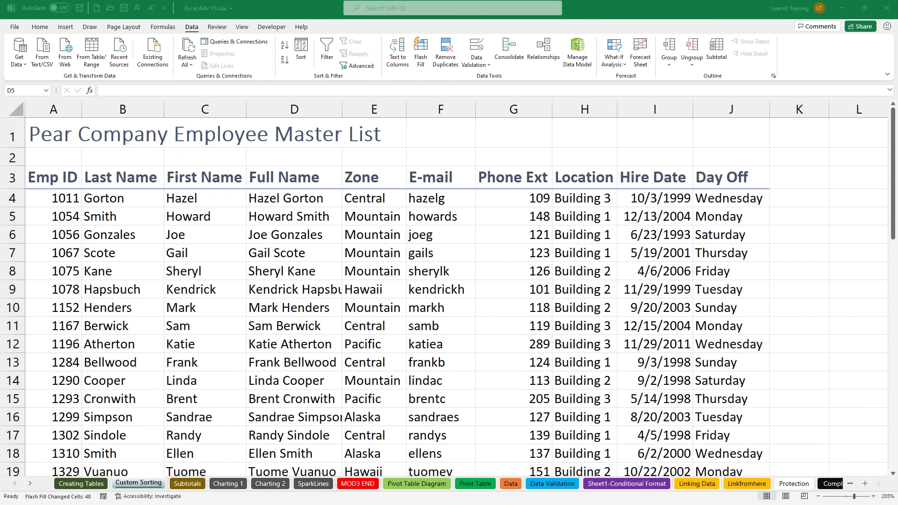
Step: Highlight the Data tab's Sort & Filter tools and open the Sort dialog
left_click_drag(177, 17, 204, 46)
mouse_move(271, 29)
left_mouse_down()
mouse_move(315, 61)
mouse_move(386, 86)
mouse_move(355, 126)
left_mouse_up()
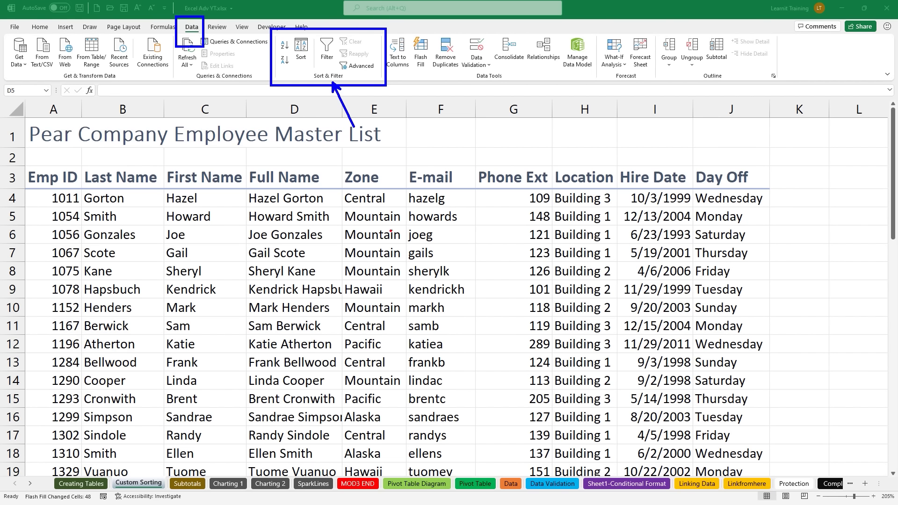
left_click_drag(301, 68, 301, 112)
left_click_drag(286, 34, 312, 72)
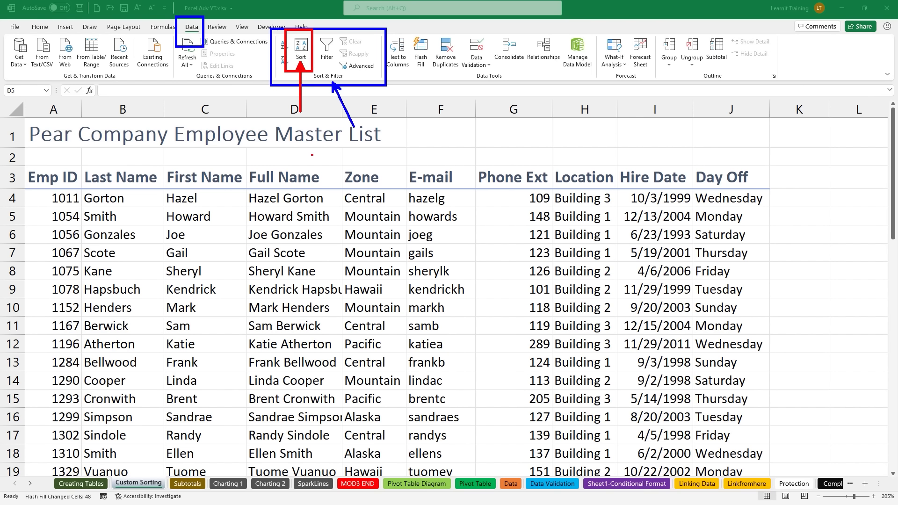
left_click_drag(690, 157, 778, 368)
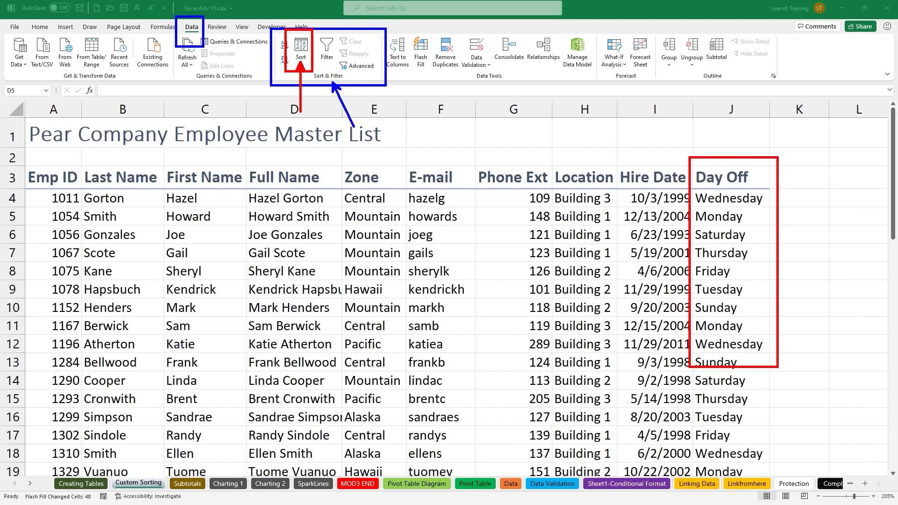
mouse_move(546, 161)
left_mouse_down()
mouse_move(573, 244)
mouse_move(636, 361)
left_mouse_up()
left_click_drag(343, 167, 420, 368)
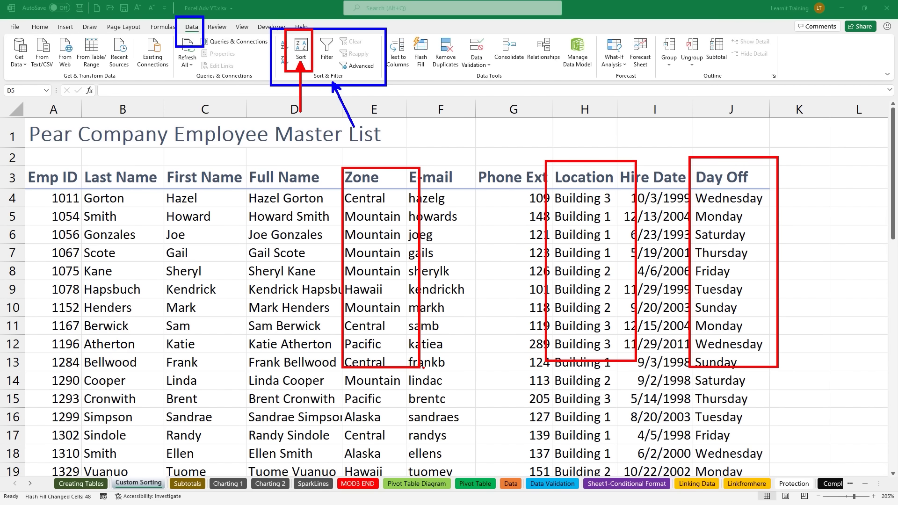
key("Escape")
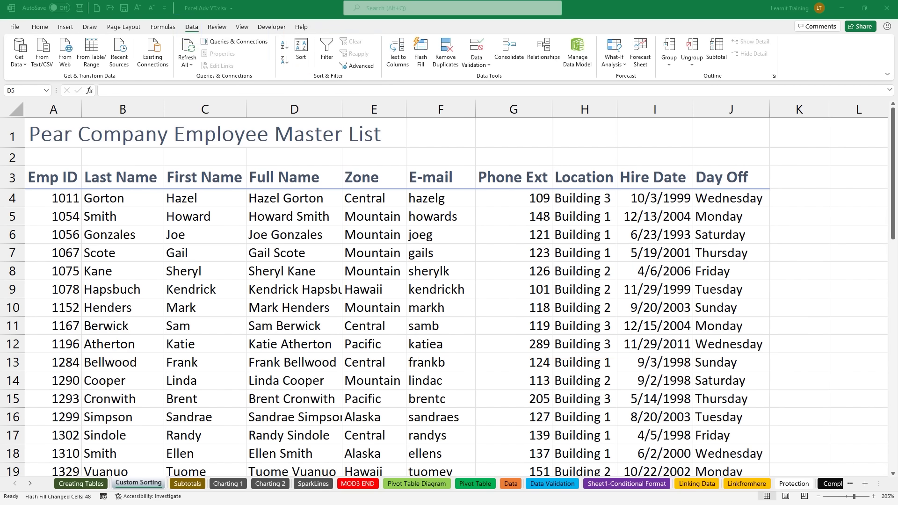
left_click(300, 58)
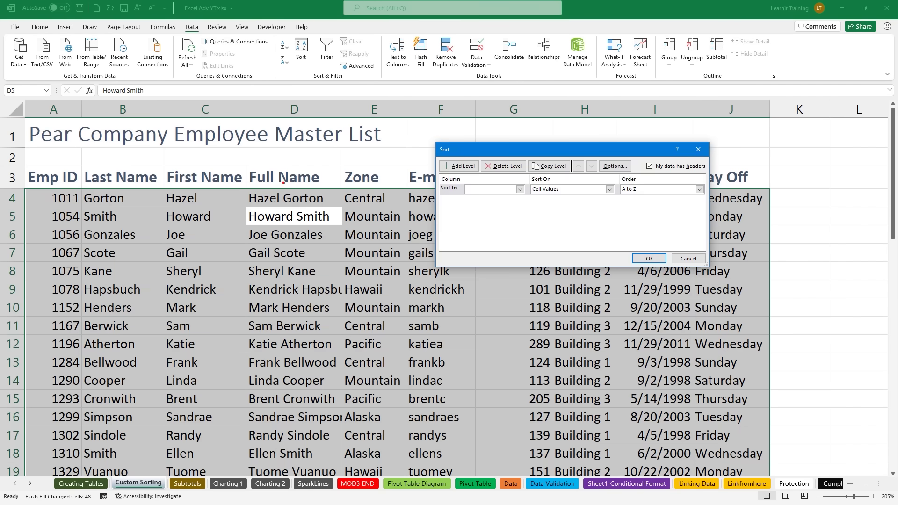
Step: Annotate the Sort dialog and list with on-screen drawings, then clear them
mouse_move(244, 203)
left_mouse_down()
mouse_move(326, 245)
mouse_move(346, 237)
left_mouse_up()
mouse_move(329, 208)
left_mouse_down()
mouse_move(319, 53)
mouse_move(307, 52)
left_mouse_up()
mouse_move(436, 140)
left_mouse_down()
mouse_move(547, 220)
mouse_move(720, 277)
left_mouse_up()
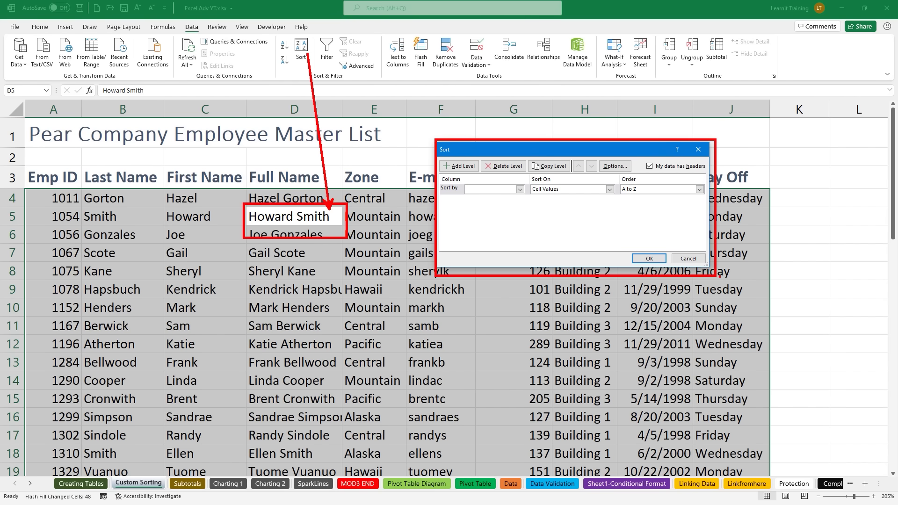
key("Escape")
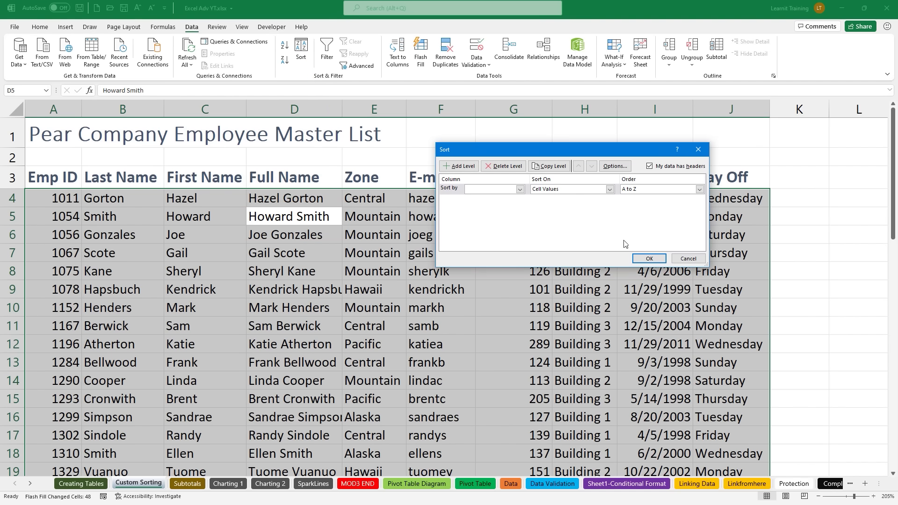
Step: Sort by Day Off on cell values, A to Z, and apply it
left_click(521, 190)
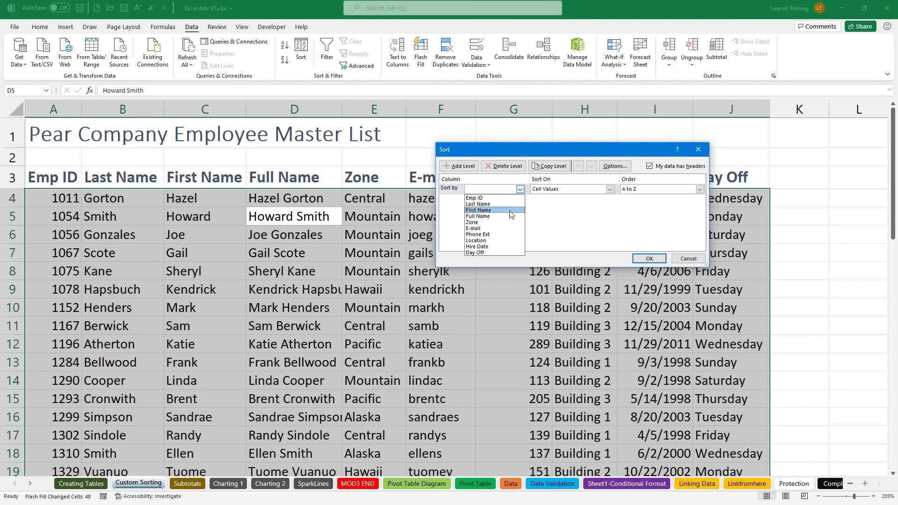
left_click(484, 251)
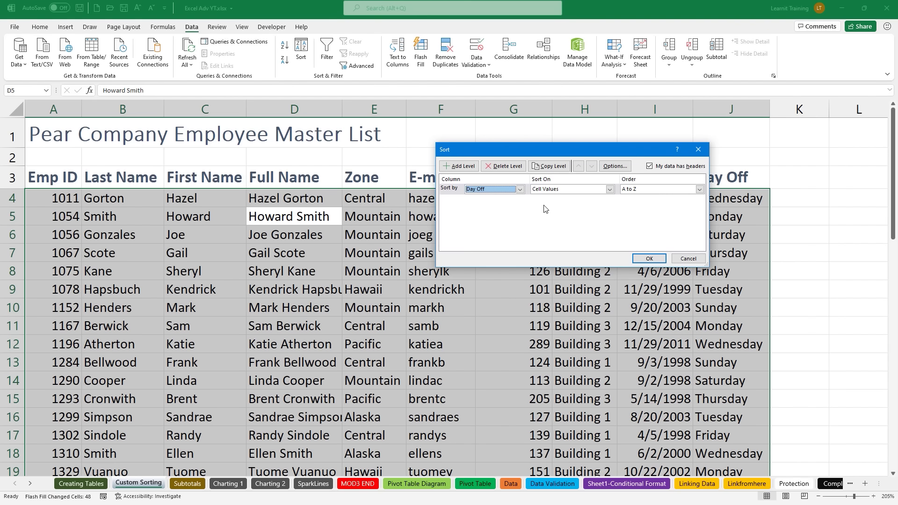
left_click(556, 191)
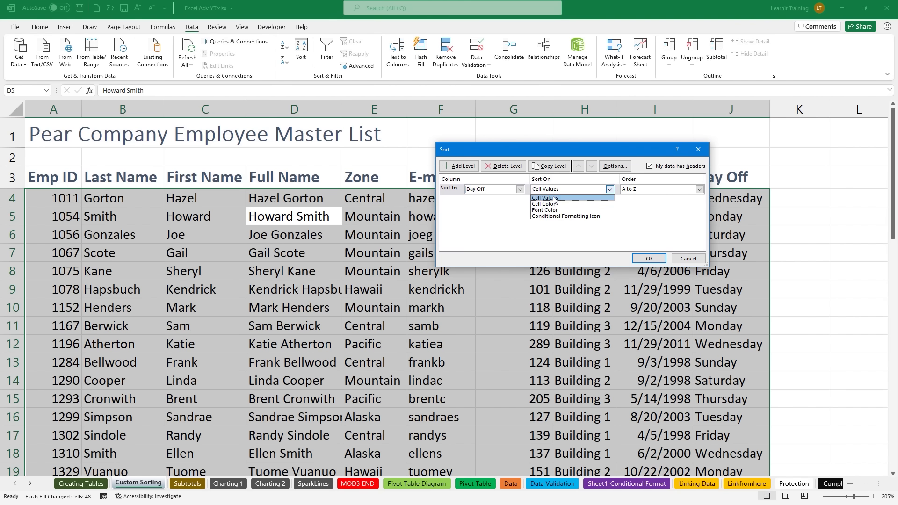
left_click(555, 198)
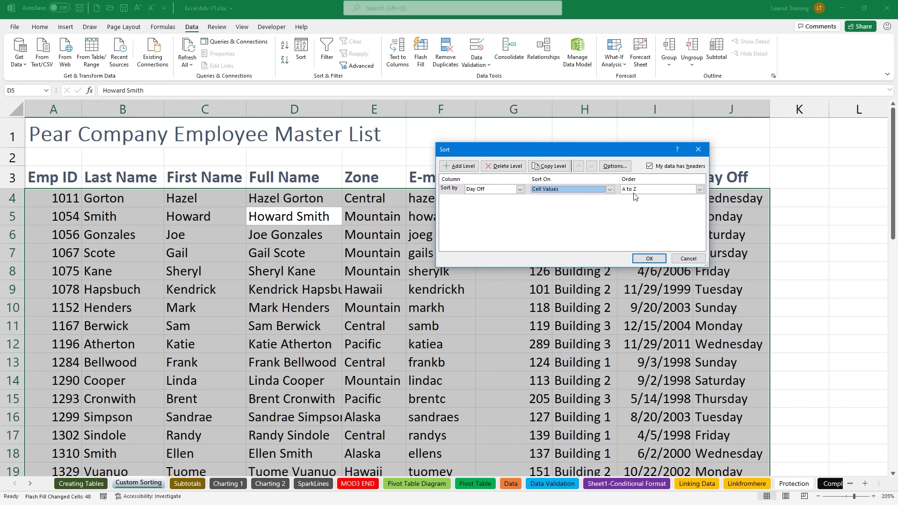
left_click(657, 258)
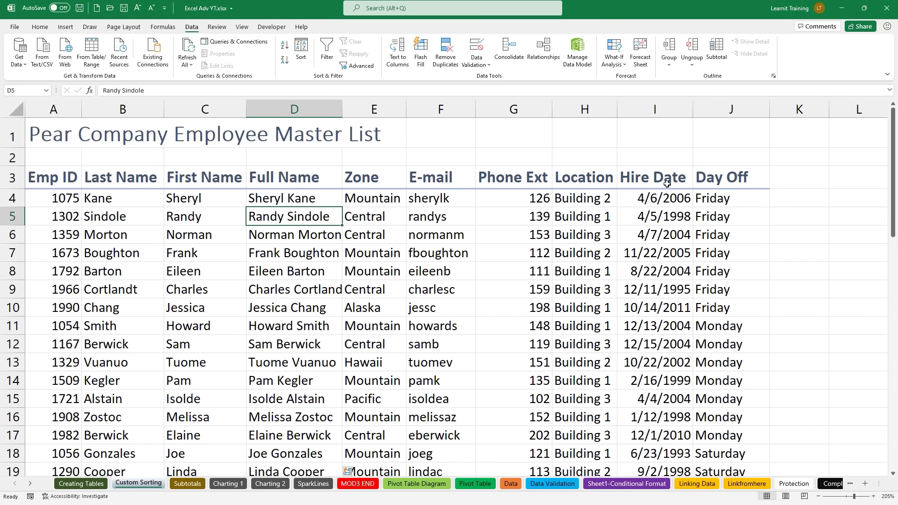
Step: Set the Day Off sort order to the Sunday-to-Saturday custom list
left_click(301, 44)
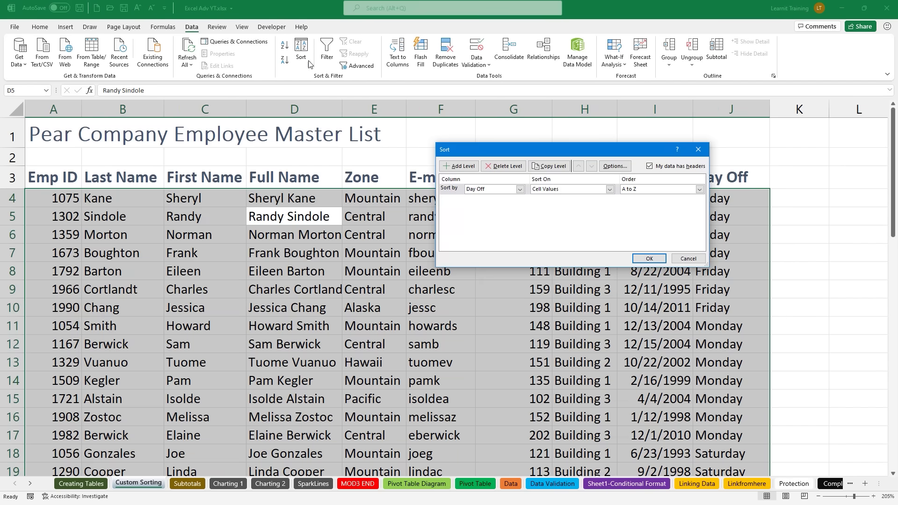
left_click(639, 190)
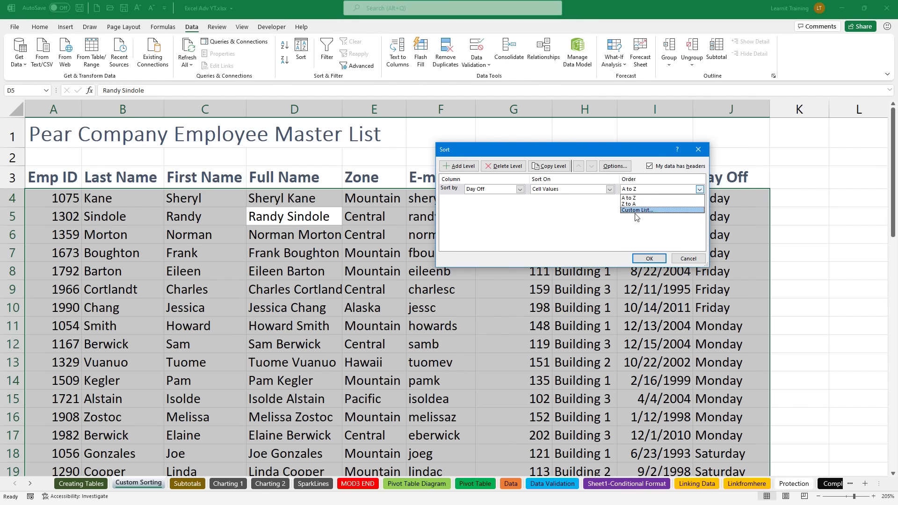
left_click(635, 214)
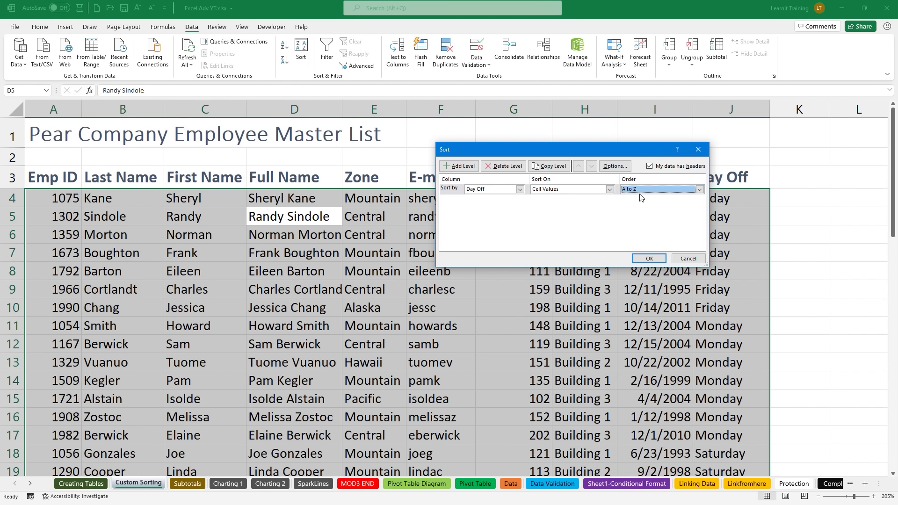
left_click(641, 189)
left_click(639, 214)
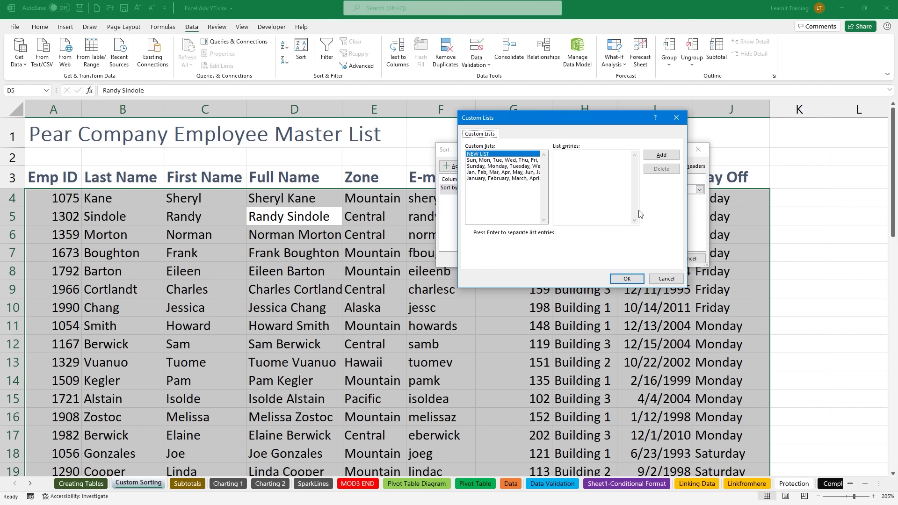
left_click(532, 167)
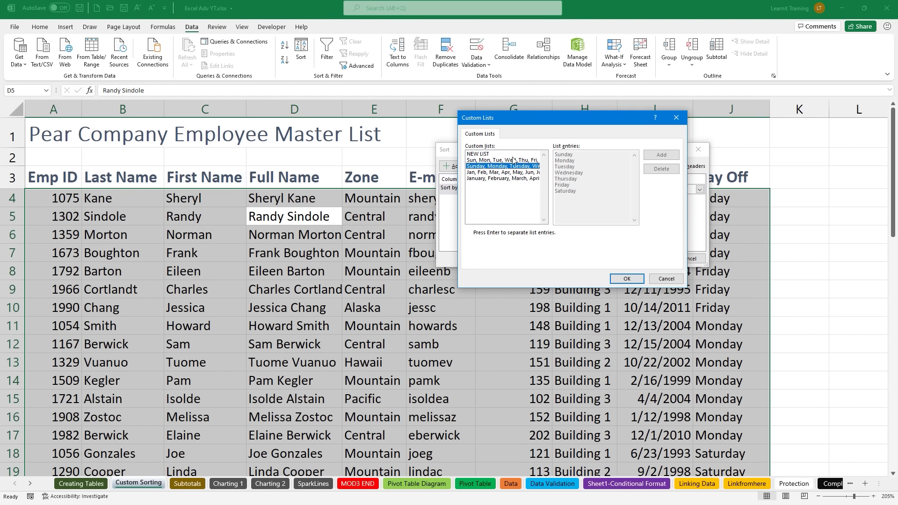
left_click(627, 279)
left_click(650, 258)
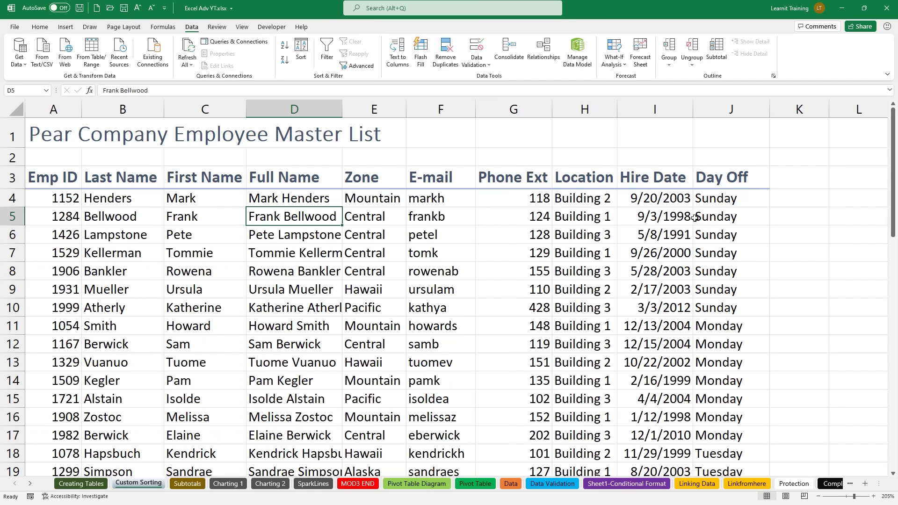
Step: Select the Sunday Day Off cells, attempt a sort, and cancel the sort warning
left_click_drag(701, 197, 709, 309)
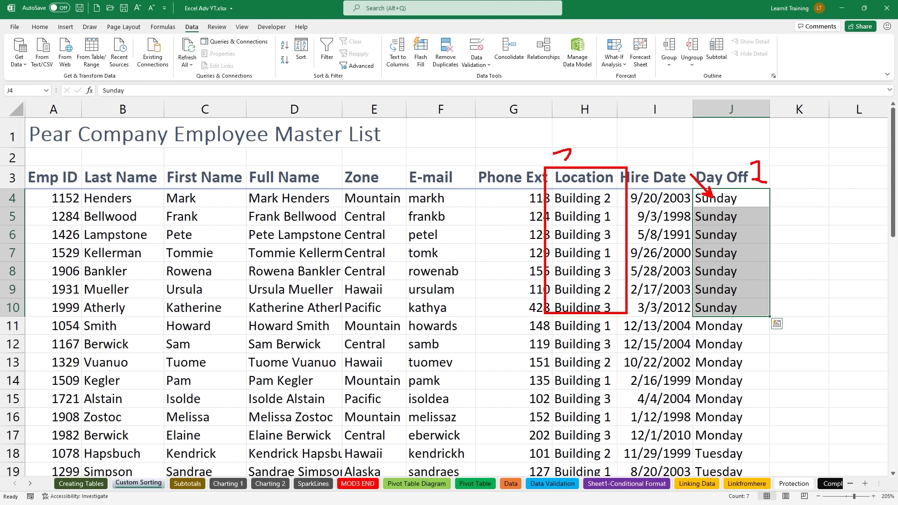
left_click(301, 52)
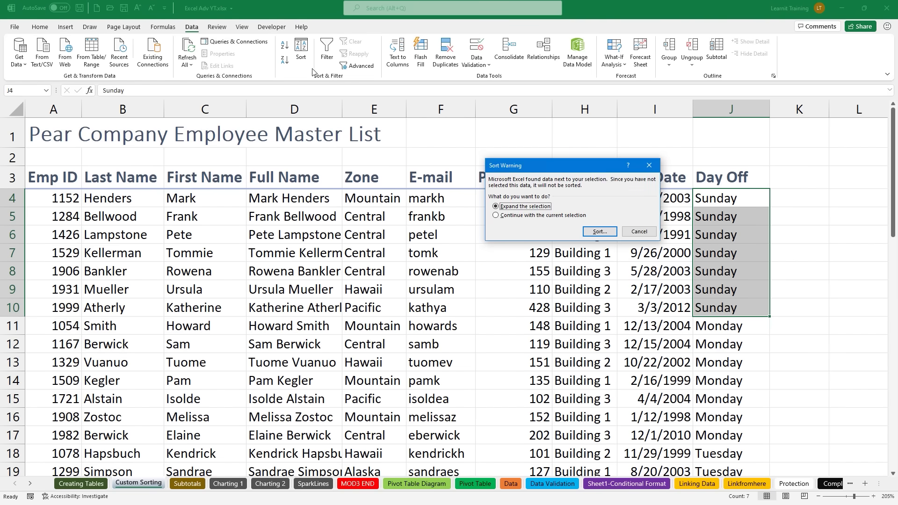
left_click(639, 232)
left_click(626, 250)
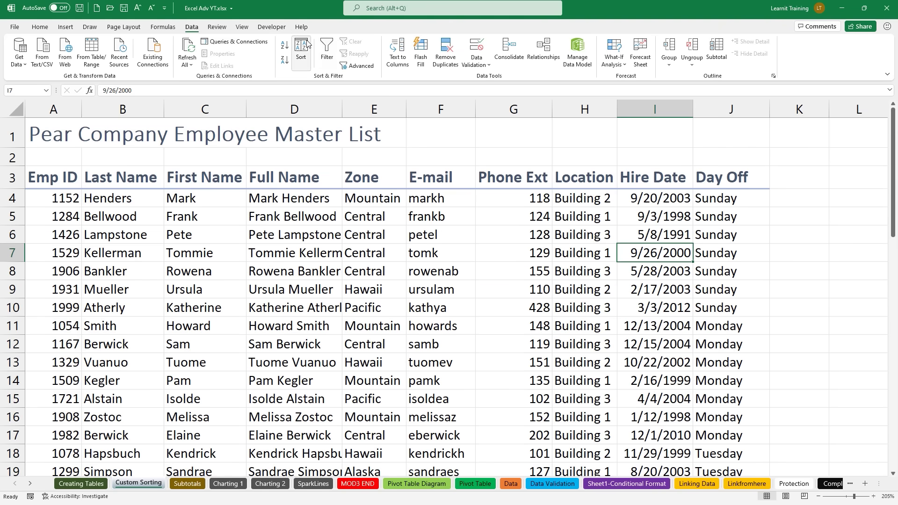
Step: Add a second sort level on Location after Day Off and apply it
left_click(300, 52)
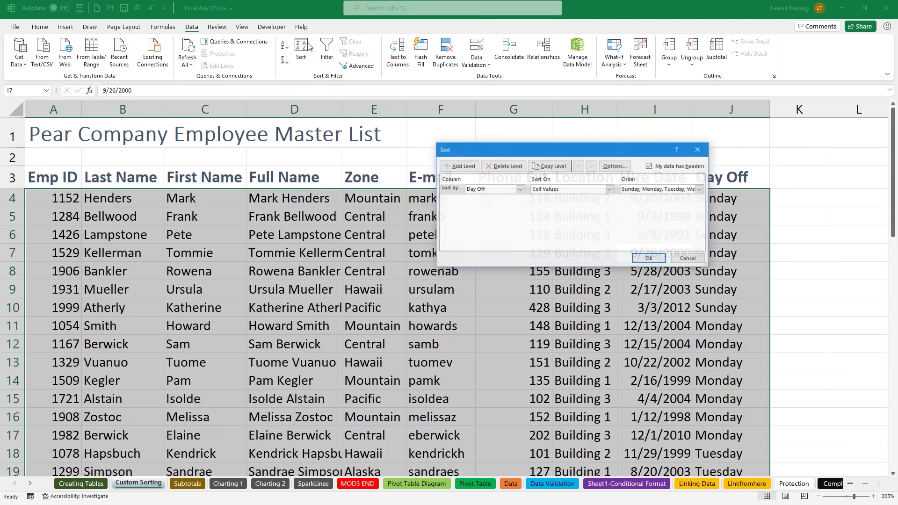
left_click(455, 171)
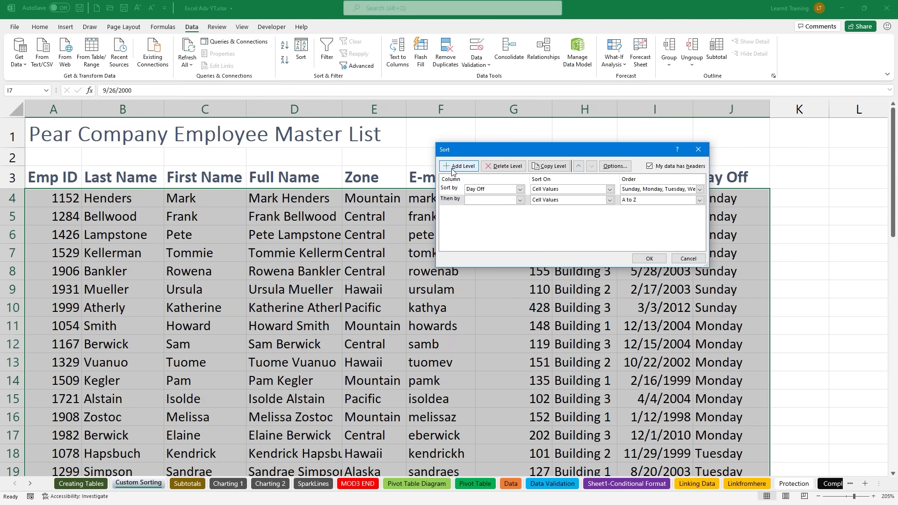
left_click(518, 201)
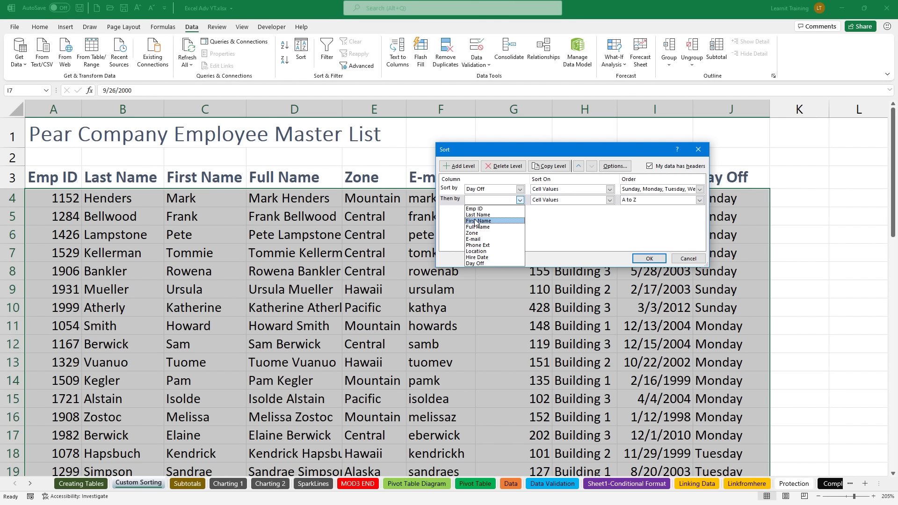
left_click(482, 251)
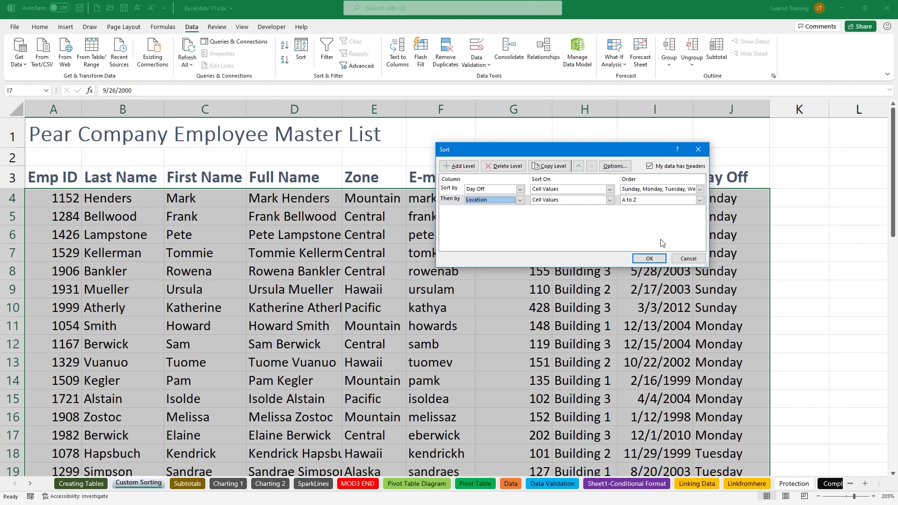
left_click(661, 261)
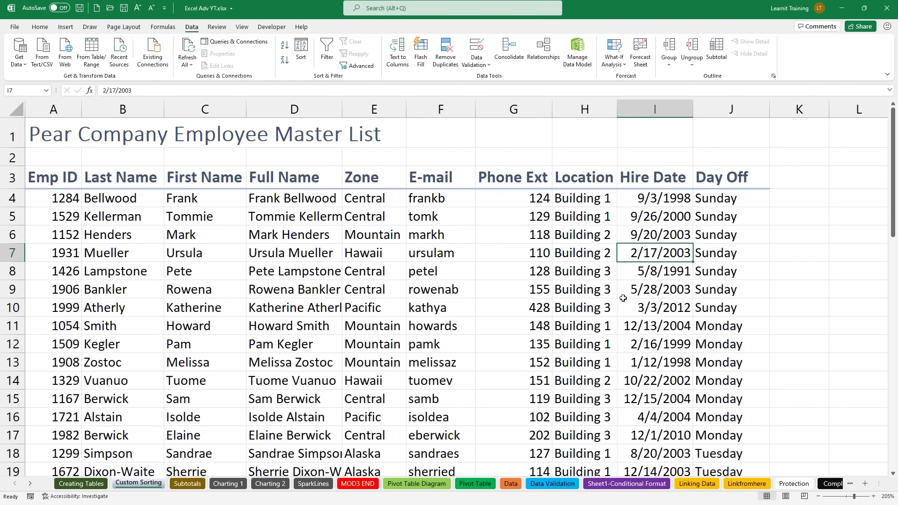
Step: Select the Sunday cells in Day Off and try sorting that selection again
left_click_drag(713, 207, 706, 306)
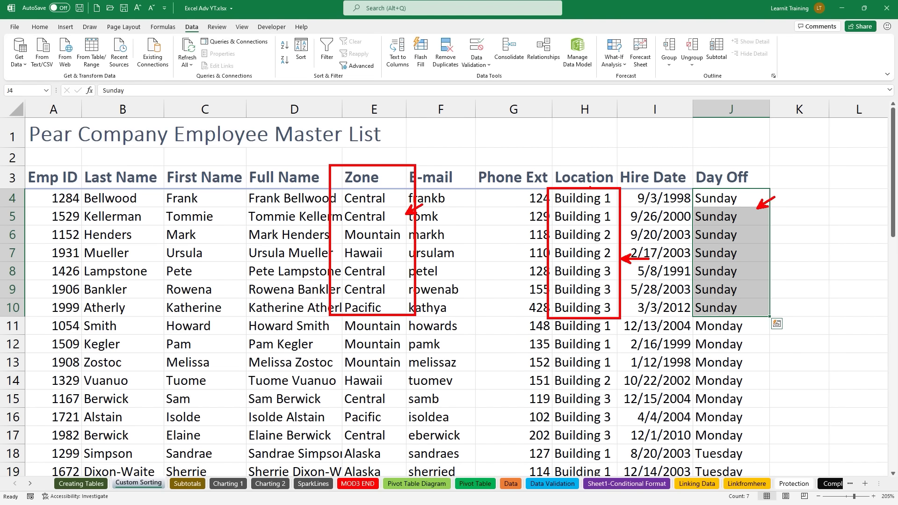
key("Escape")
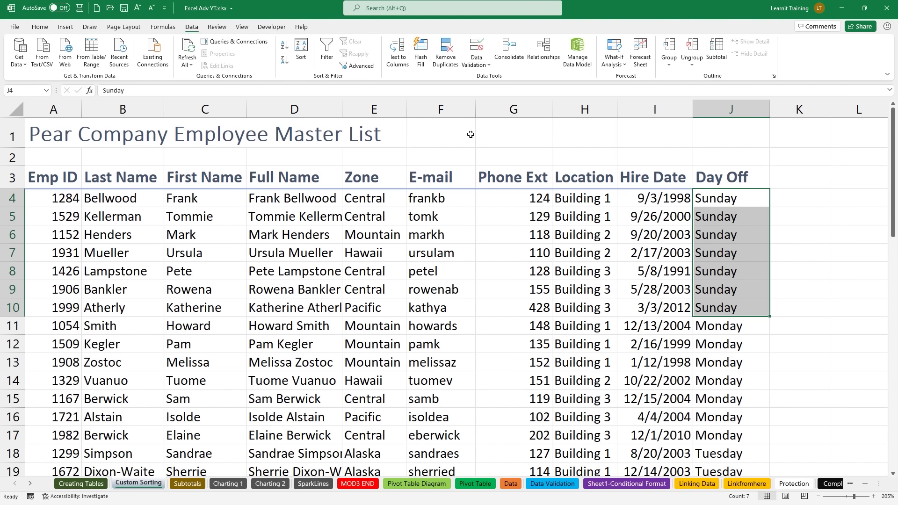
left_click(300, 50)
Step: Dismiss the sort warning, then add Zone as a third sort level and apply
left_click(629, 230)
left_click(582, 253)
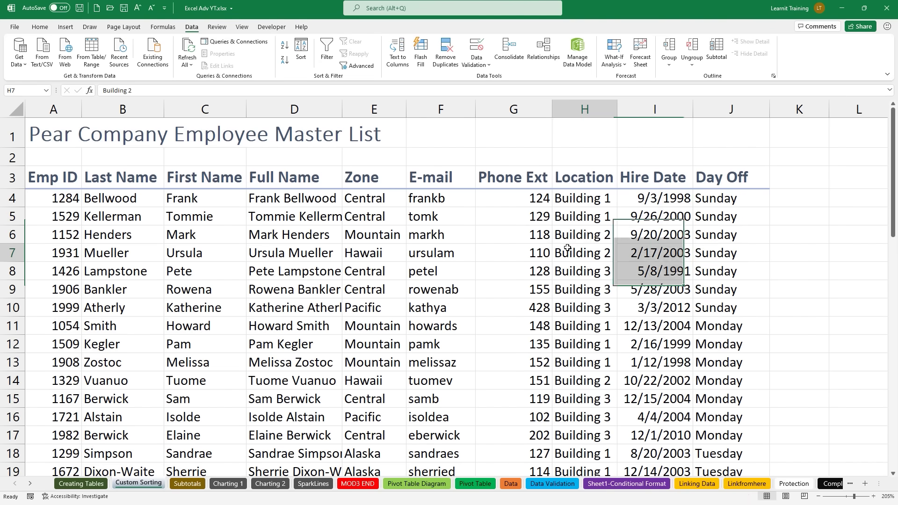
left_click(303, 67)
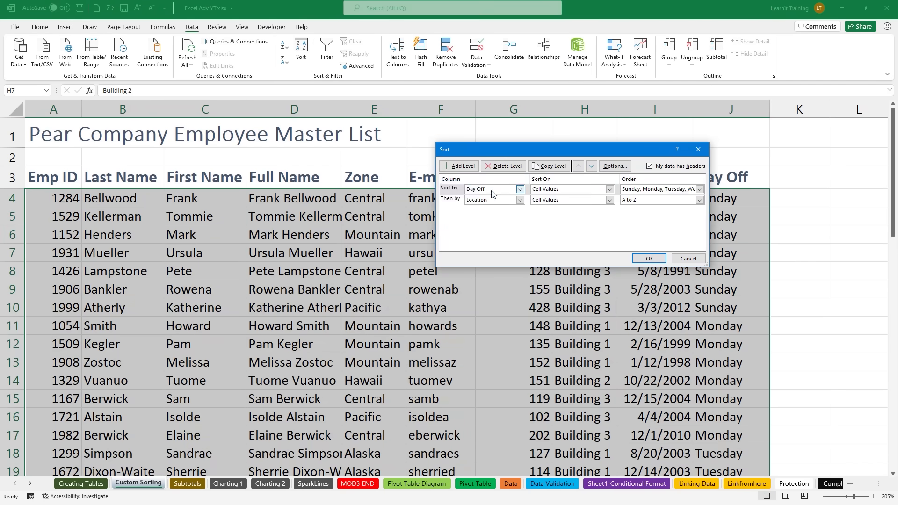
left_click(459, 166)
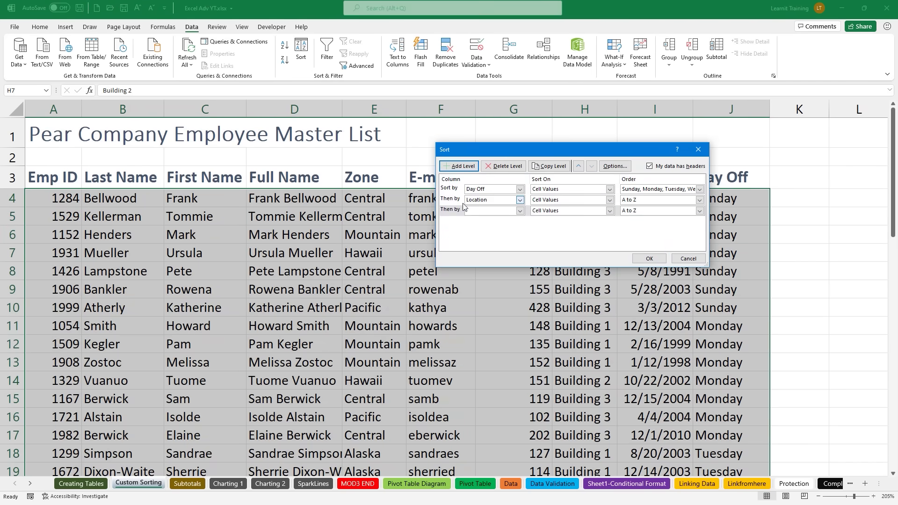
left_click(518, 211)
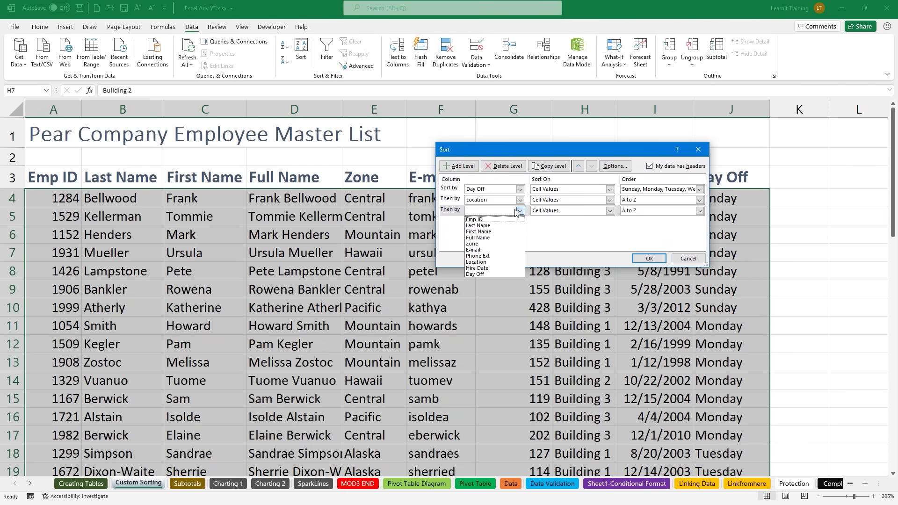
left_click(485, 244)
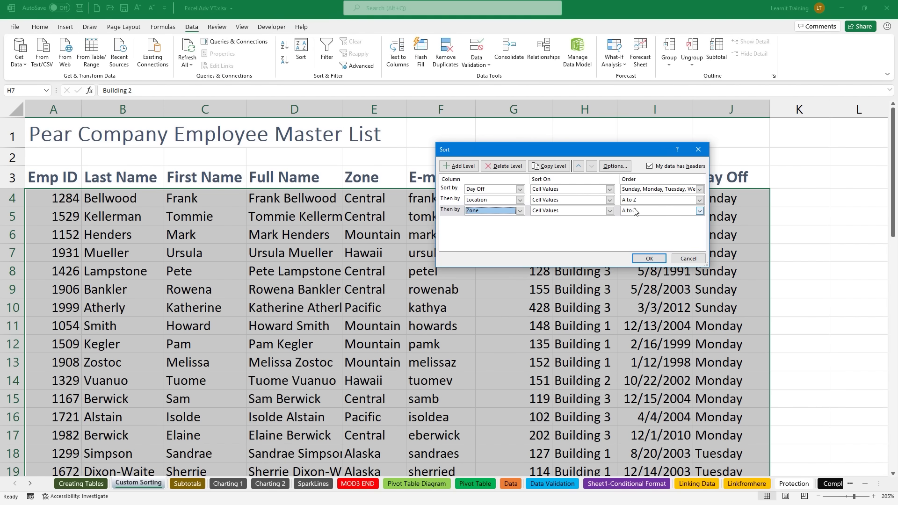
left_click(650, 259)
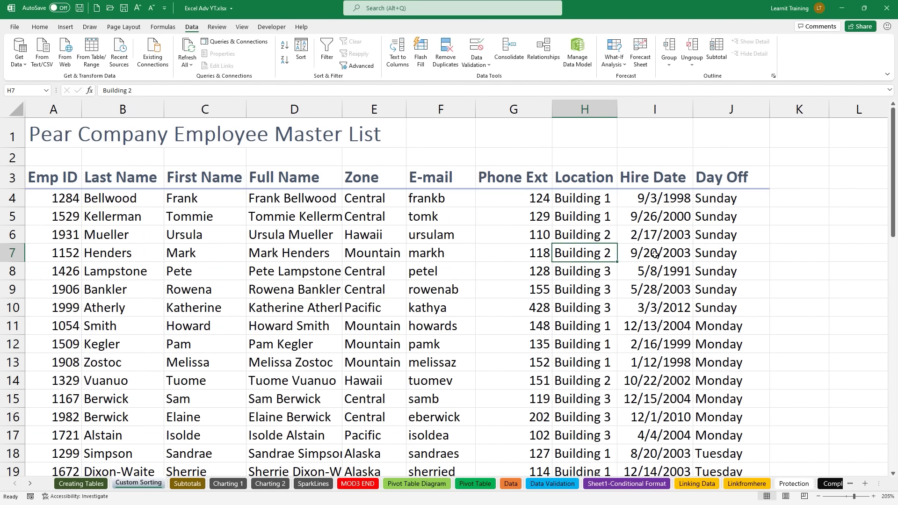
Step: Mark up the sorted Sunday records' Location and Zone values with on-screen drawings
left_click_drag(683, 183, 774, 319)
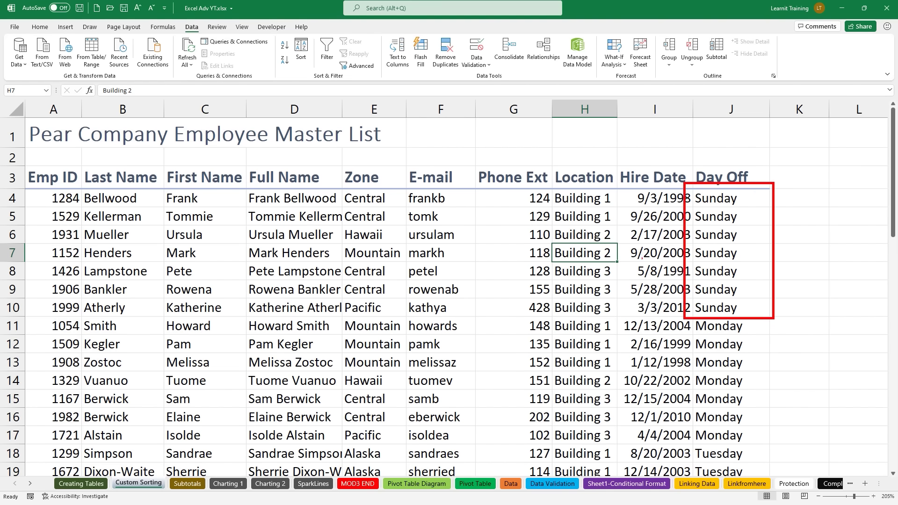
mouse_move(548, 179)
left_mouse_down()
mouse_move(581, 262)
mouse_move(627, 319)
left_mouse_up()
mouse_move(330, 167)
left_mouse_down()
mouse_move(382, 285)
mouse_move(424, 323)
left_mouse_up()
left_click_drag(403, 248, 441, 290)
left_click_drag(386, 277, 407, 298)
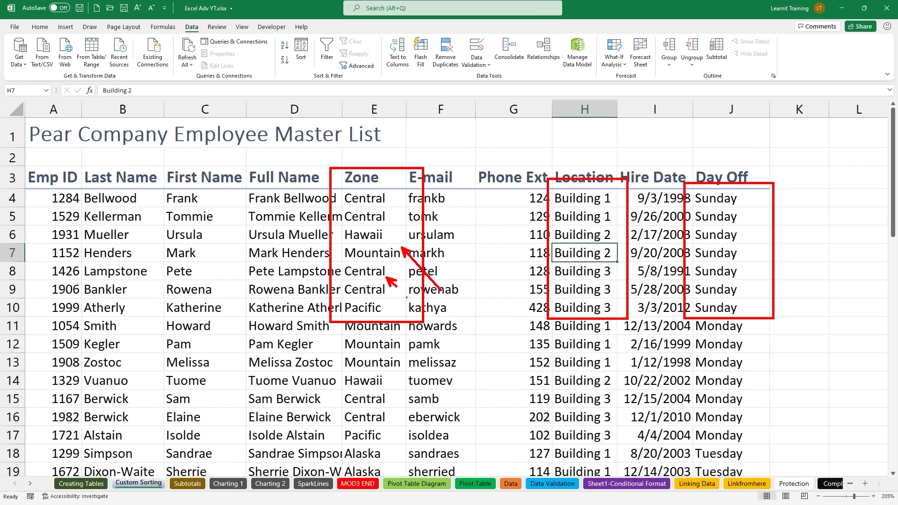
left_click_drag(552, 277, 503, 277)
key("e")
left_click_drag(73, 163, 180, 326)
key("Escape")
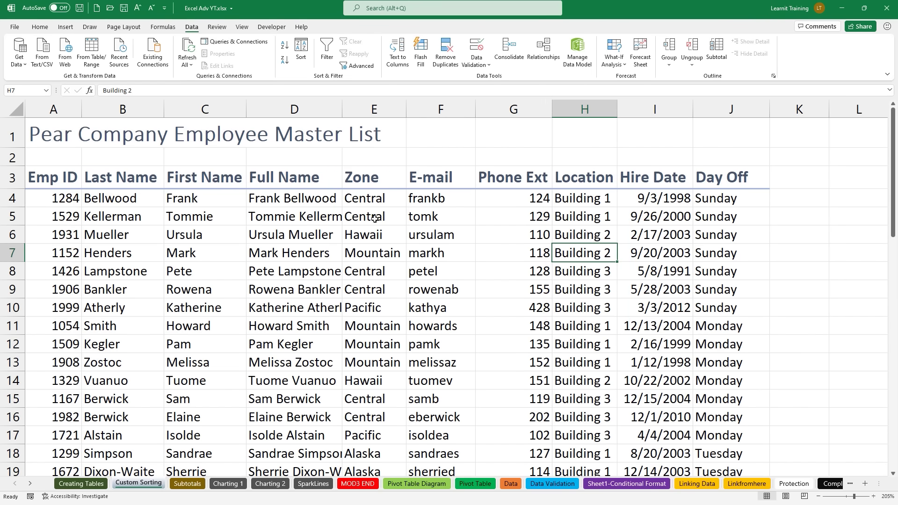
Step: Add Last Name as the fourth sort level below Zone and apply it
left_click(300, 52)
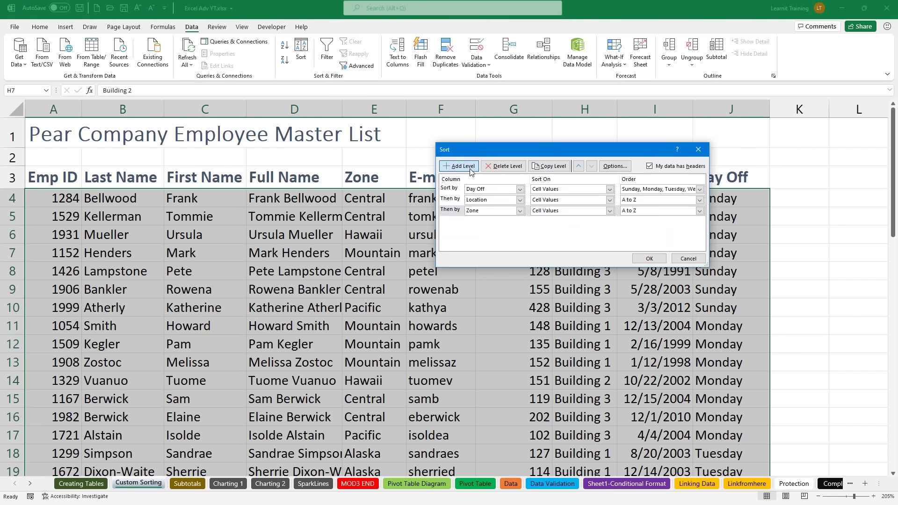
left_click(470, 168)
left_click(520, 221)
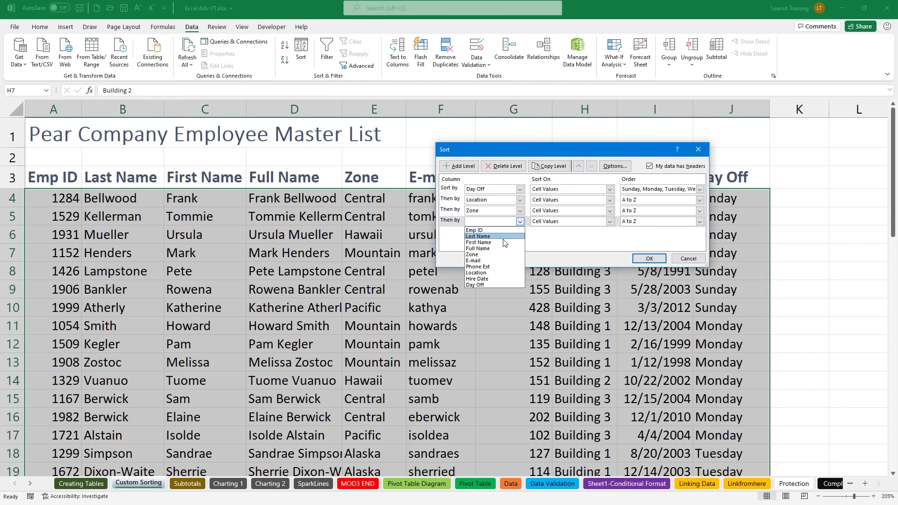
left_click(502, 236)
left_click(649, 258)
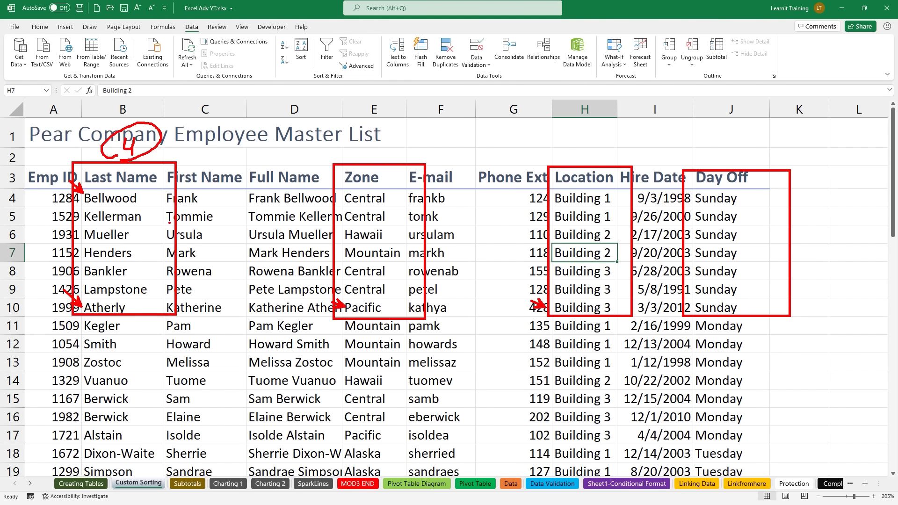
key("Escape")
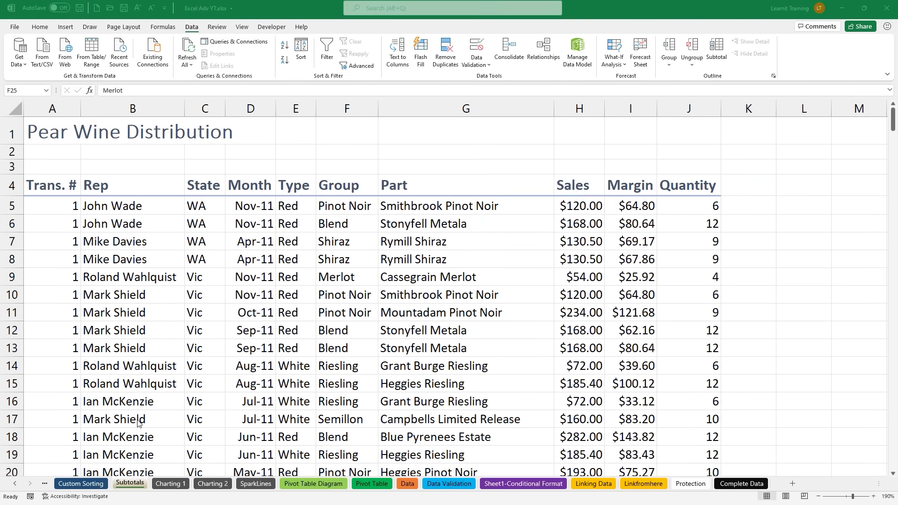
Step: Annotate the Subtotals sheet tab, Pear Wine Distribution title, and Rep, Group, Part, Sales, Margin, Quantity headings
left_click_drag(126, 476, 126, 423)
left_click_drag(106, 466, 151, 499)
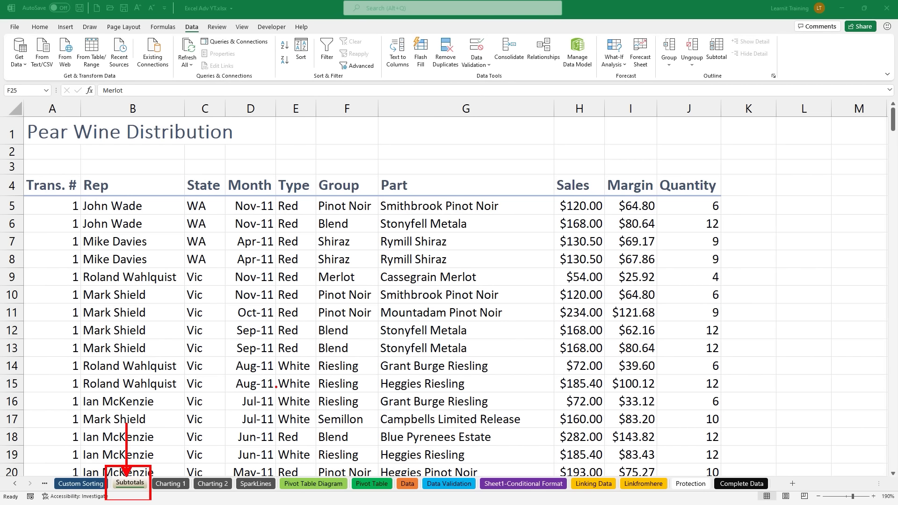
left_click_drag(20, 147, 242, 148)
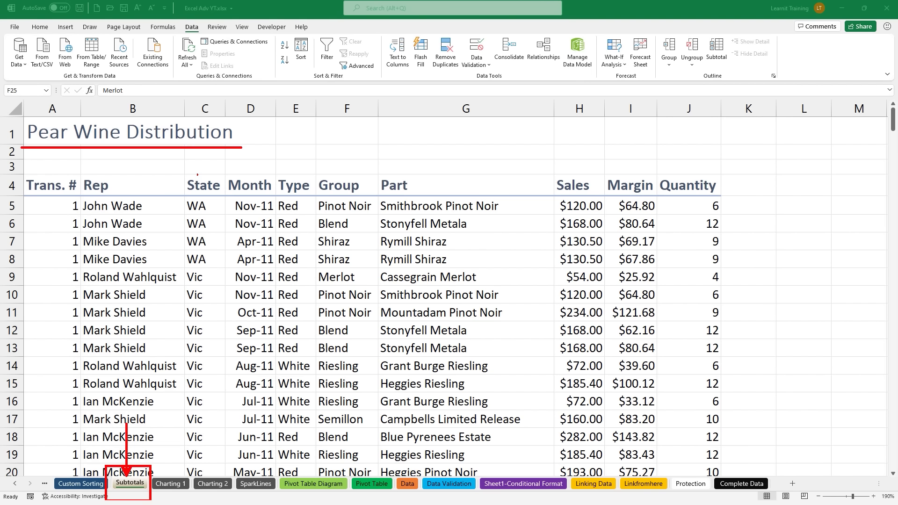
left_click_drag(135, 180, 162, 167)
left_click_drag(345, 176, 360, 160)
left_click_drag(408, 180, 427, 163)
mouse_move(542, 162)
left_mouse_down()
mouse_move(584, 199)
mouse_move(682, 204)
mouse_move(754, 184)
left_mouse_up()
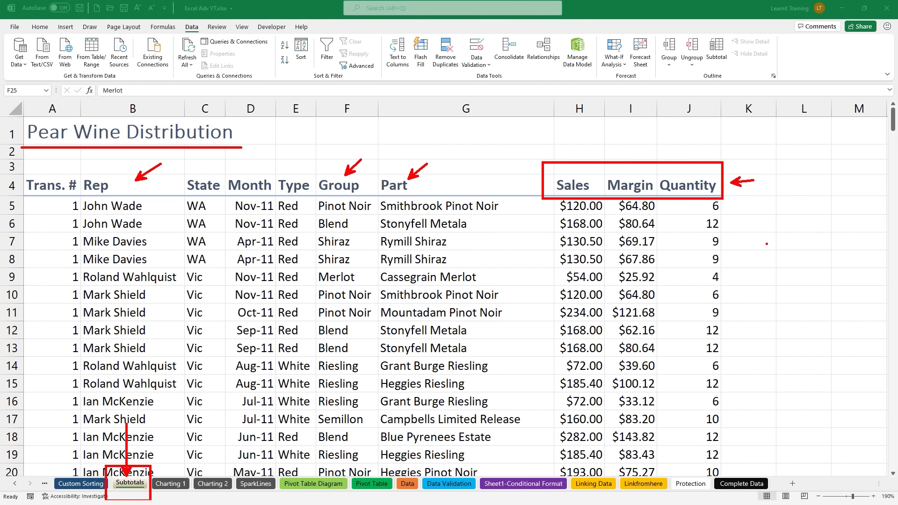
key("Escape")
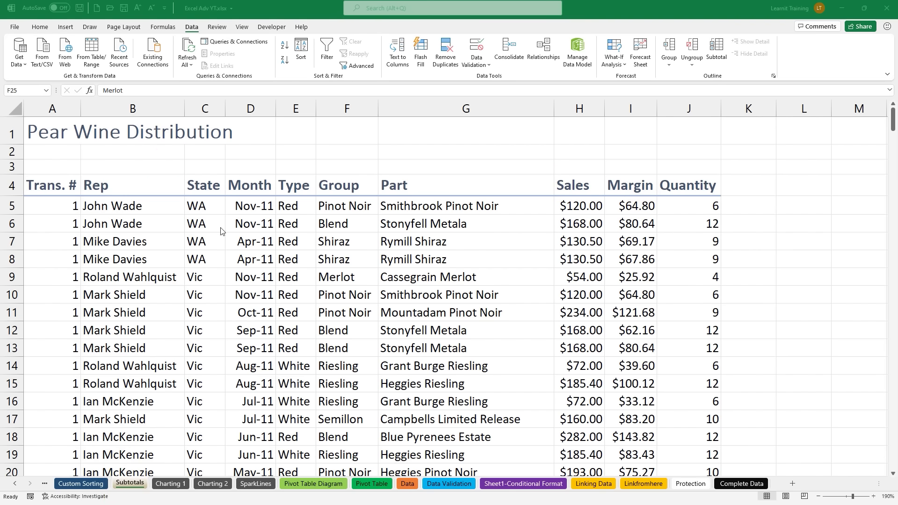
Step: Mark the Data tab's grouping and subtotal features
left_click_drag(176, 17, 203, 38)
mouse_move(649, 29)
left_mouse_down()
mouse_move(756, 89)
mouse_move(792, 85)
left_mouse_up()
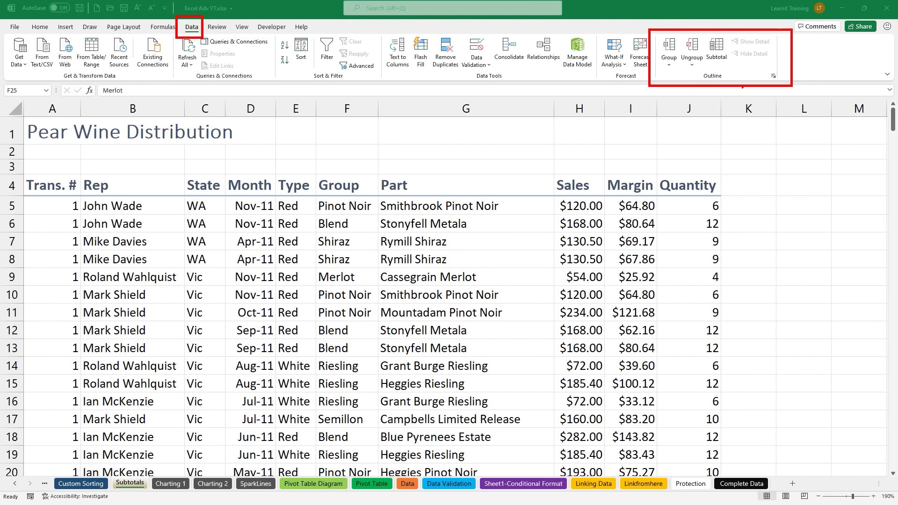
left_click_drag(722, 67, 758, 108)
Step: Point out the Type column, where the Red rows end, and the Sales, Margin, Quantity headings
left_click_drag(300, 182, 299, 131)
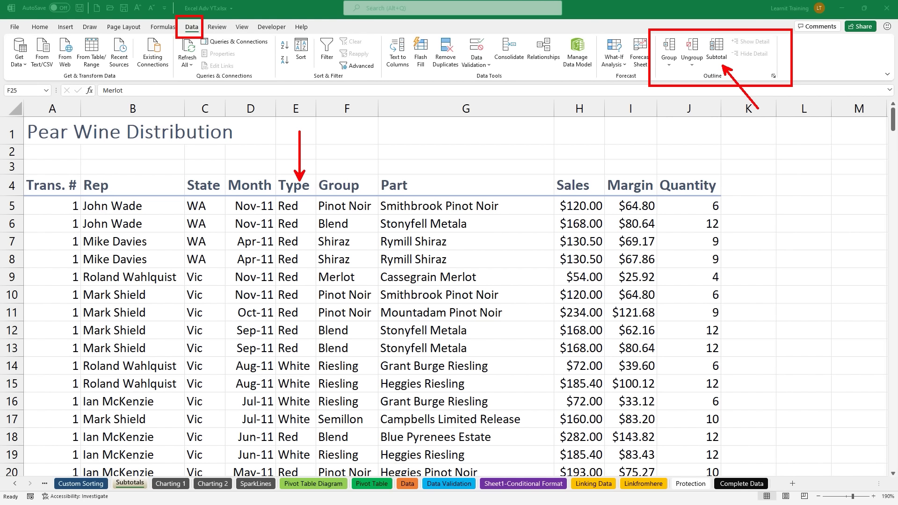
left_click_drag(276, 355, 264, 310)
left_click_drag(271, 356, 329, 357)
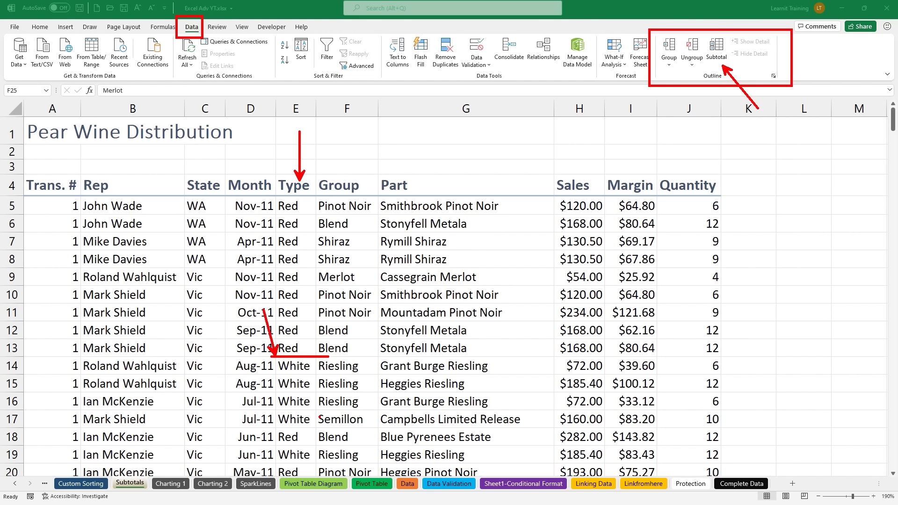
left_click_drag(565, 148, 563, 171)
left_click_drag(616, 152, 619, 178)
left_click_drag(675, 148, 674, 183)
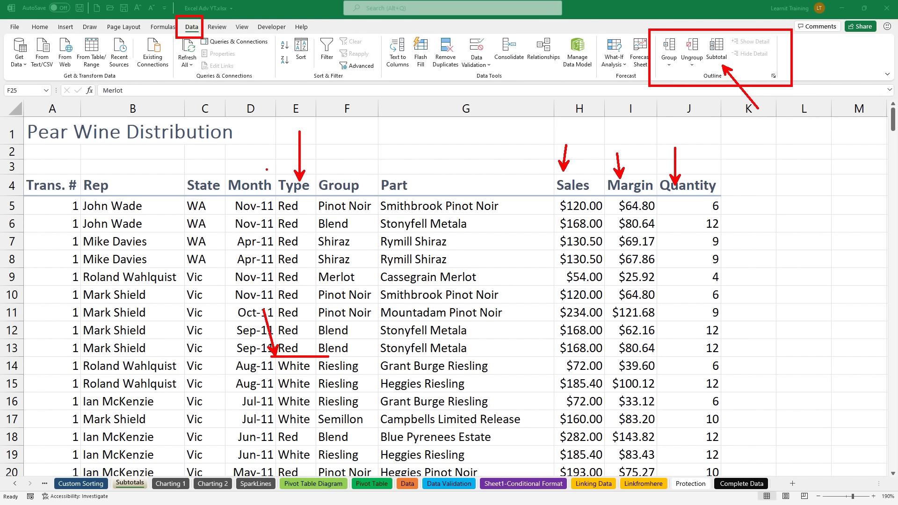
mouse_move(319, 127)
left_mouse_down()
mouse_move(306, 119)
mouse_move(285, 131)
mouse_move(280, 179)
mouse_move(320, 182)
mouse_move(323, 129)
mouse_move(300, 116)
mouse_move(289, 129)
left_mouse_up()
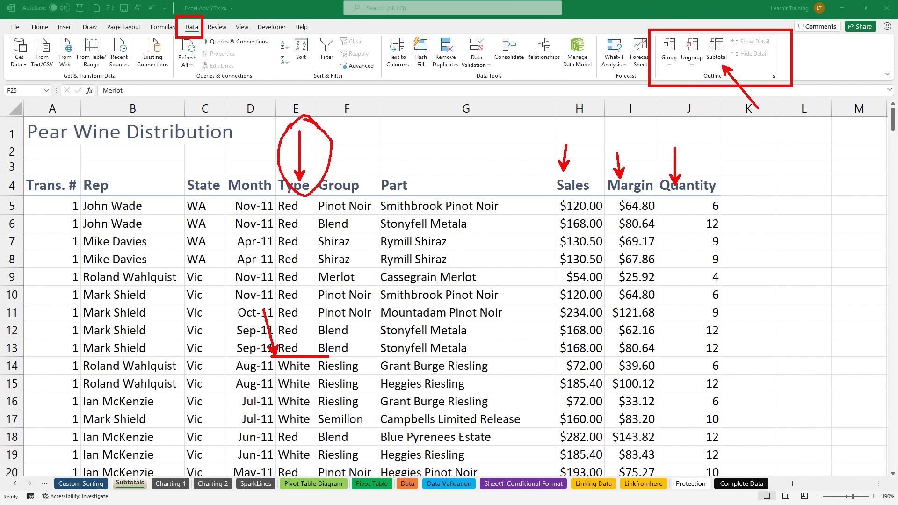
type("tsorted")
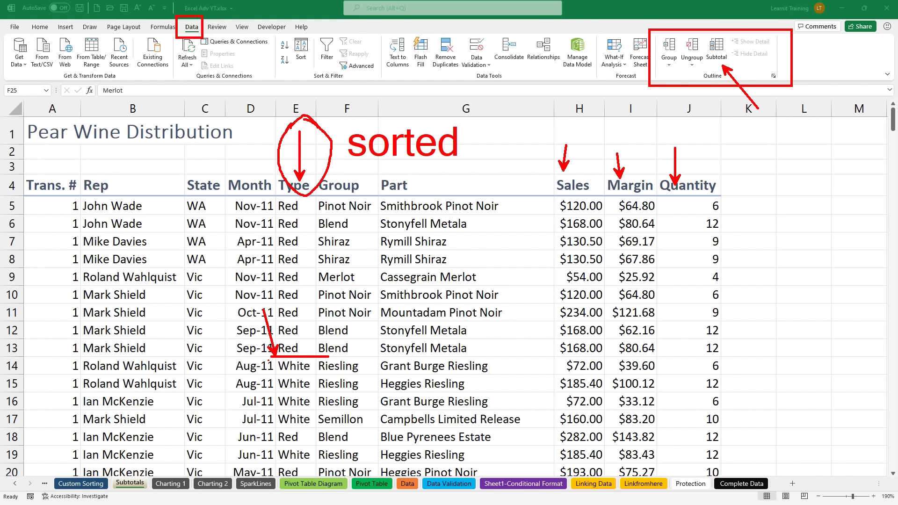
left_click_drag(276, 426, 257, 407)
key("Escape")
Step: Select the first Type value in cell E5
key("F2")
key("Escape")
left_click(297, 328)
scroll(293, 299, "up", 2)
left_click(296, 209)
left_click_drag(305, 185, 305, 163)
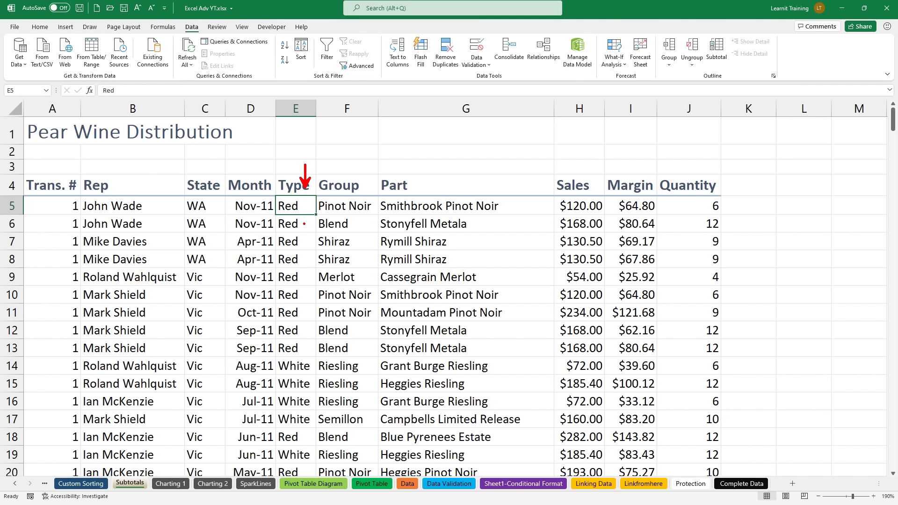
Step: Annotate the Type column and the Data tab's sort features with on-screen drawings
key("Escape")
left_click_drag(296, 246, 295, 206)
key("Escape")
left_click_drag(181, 19, 201, 36)
left_click_drag(272, 31, 376, 83)
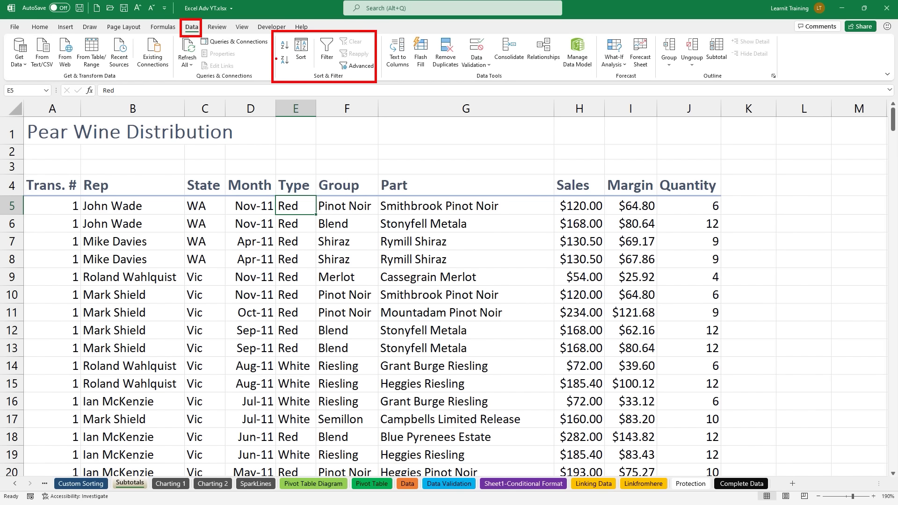
left_click_drag(280, 45, 235, 69)
key("Escape")
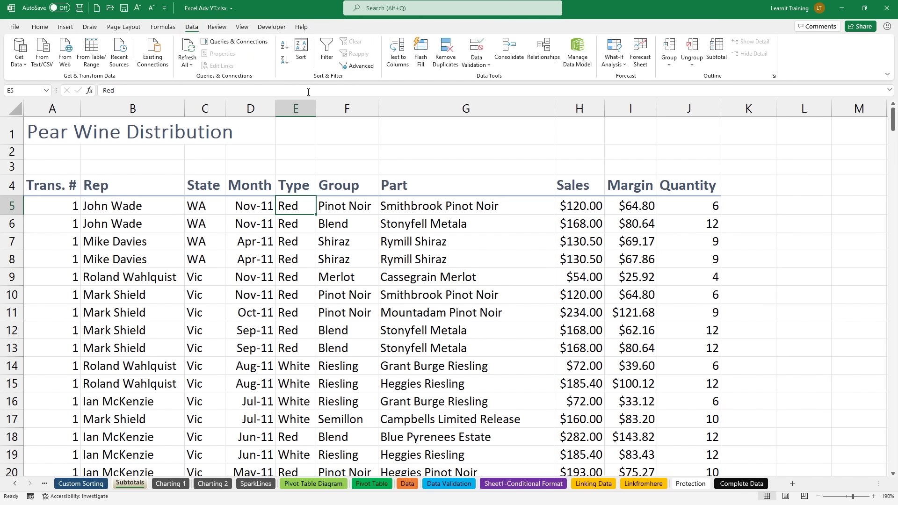
left_click_drag(306, 63, 309, 80)
key("Escape")
Step: Sort the table A to Z by Type and select the Red entries in E5:E12
left_click(285, 47)
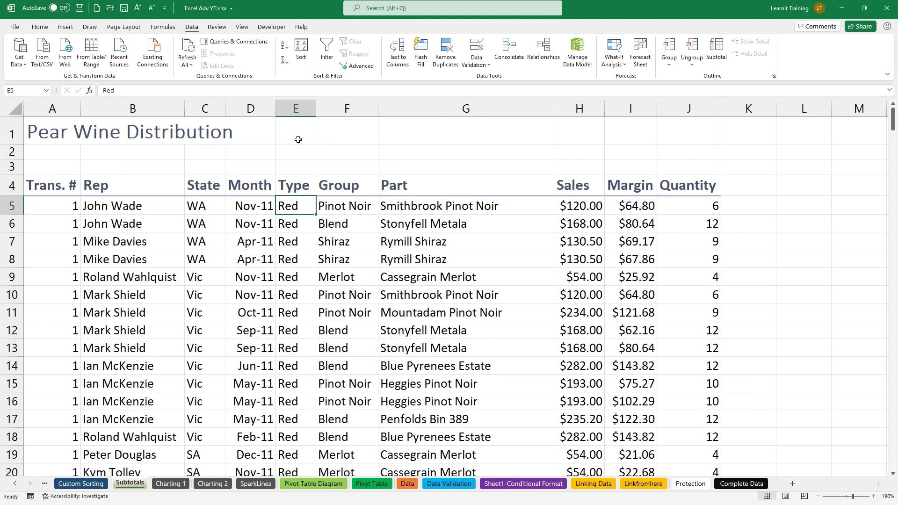
scroll(293, 220, "down", 2)
scroll(293, 223, "down", 1)
scroll(292, 221, "up", 3)
left_click_drag(291, 206, 293, 330)
left_click(296, 279)
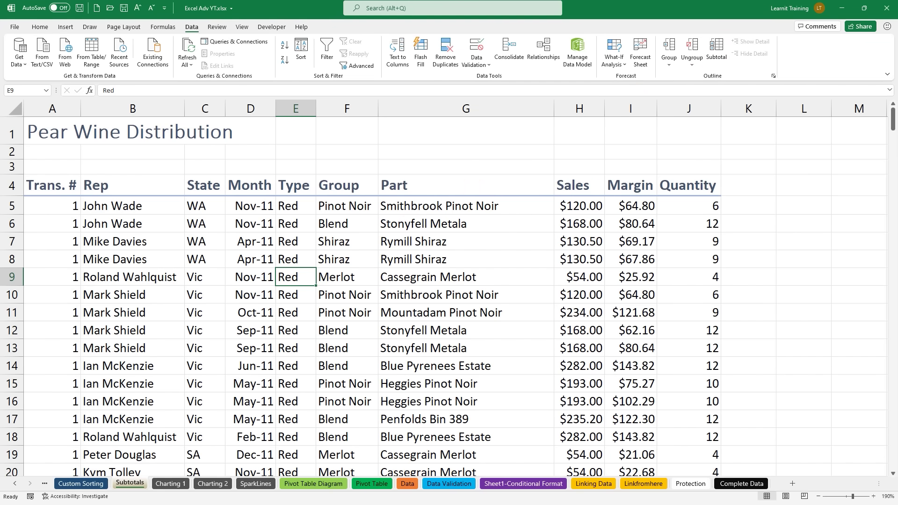
Step: Subtotal with Sum at each change in Type, including Sales, Margin and Quantity
left_click(716, 49)
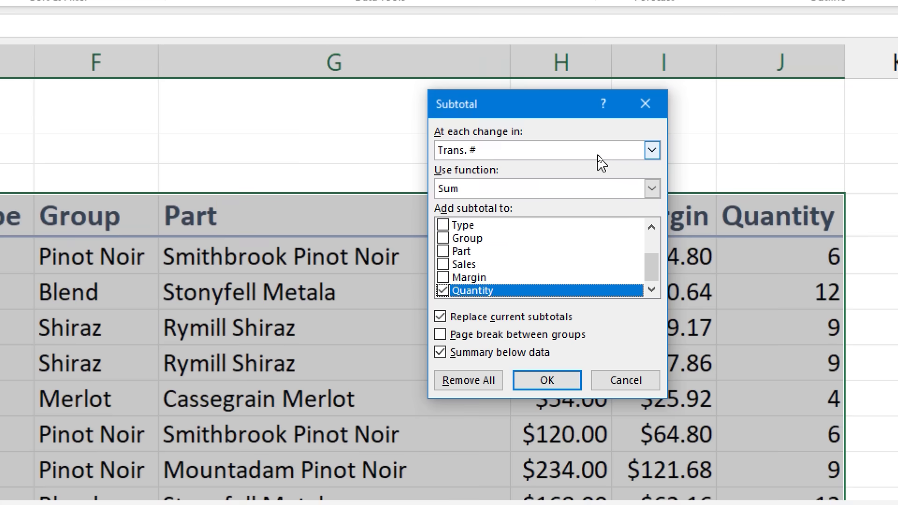
left_click(618, 147)
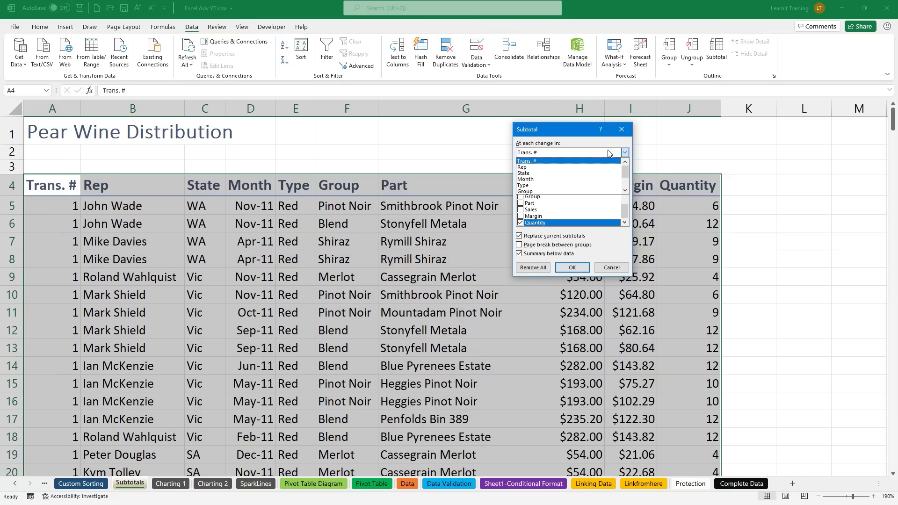
left_click(558, 186)
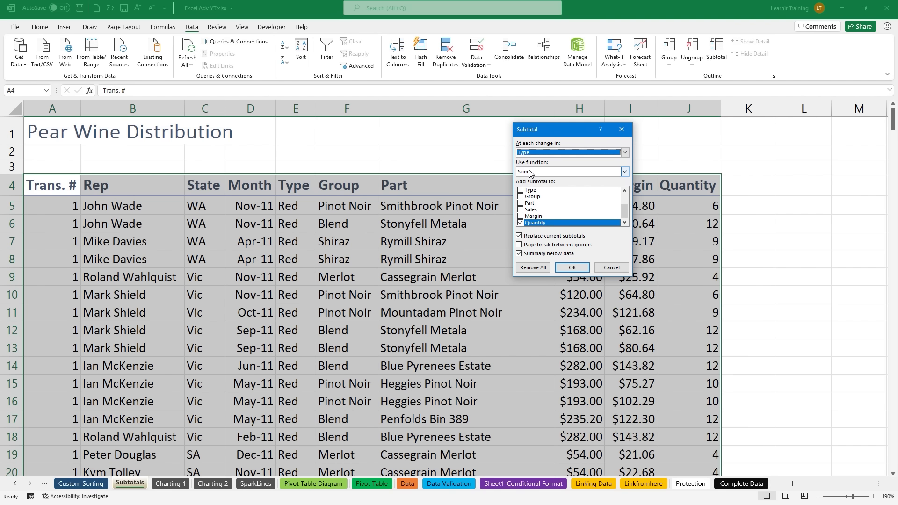
left_click(521, 210)
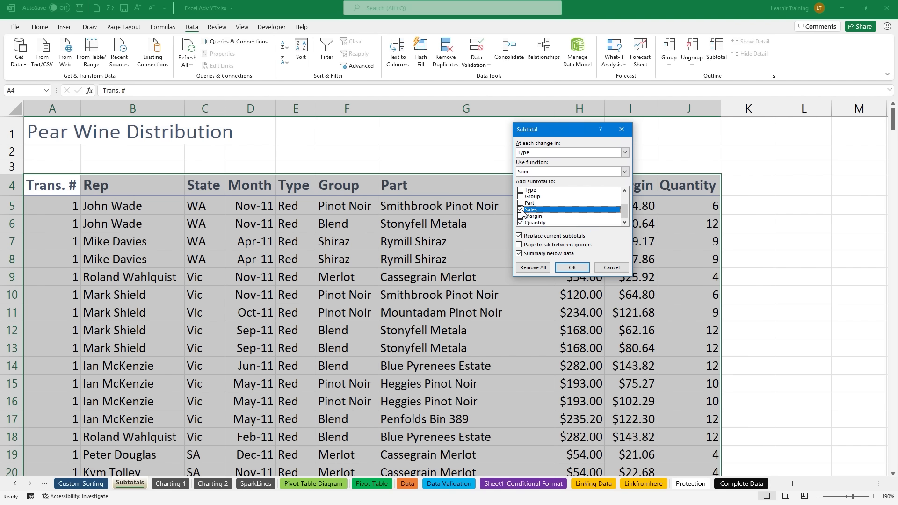
left_click(521, 216)
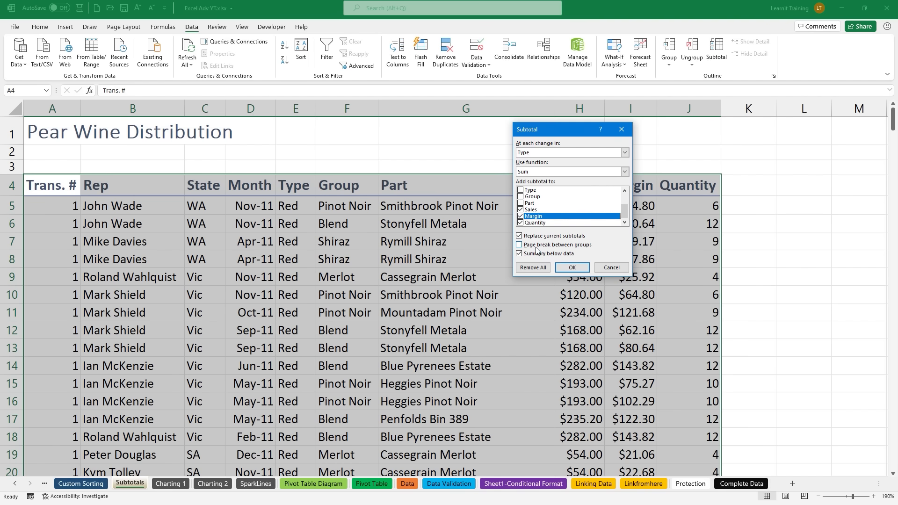
left_click(572, 268)
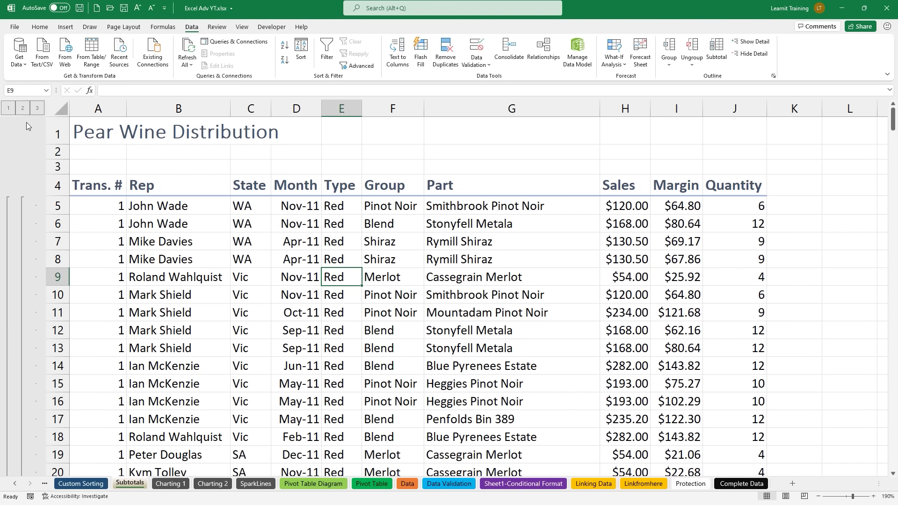
Step: Collapse the outline to the grand total and autofit all columns so the Sales and Margin totals fit
left_click(9, 108)
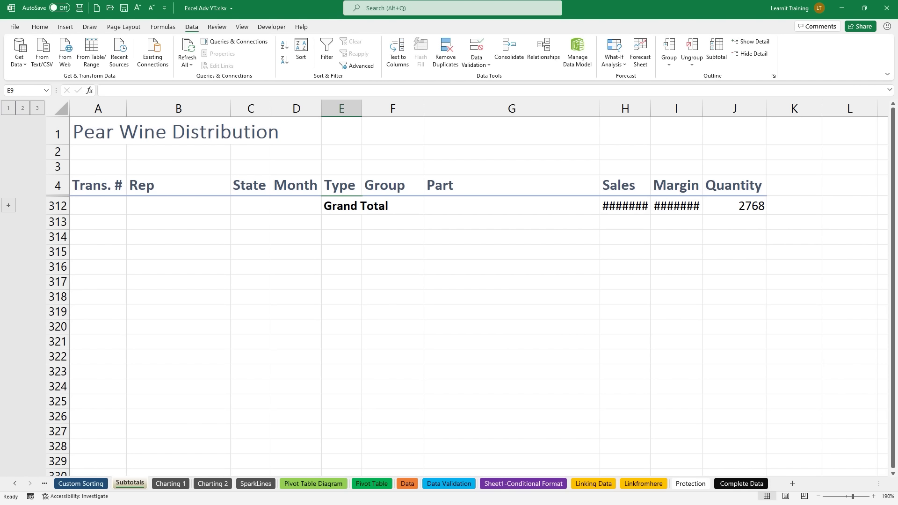
mouse_move(599, 181)
left_mouse_down()
mouse_move(610, 198)
mouse_move(669, 200)
left_mouse_up()
left_click_drag(33, 99, 77, 127)
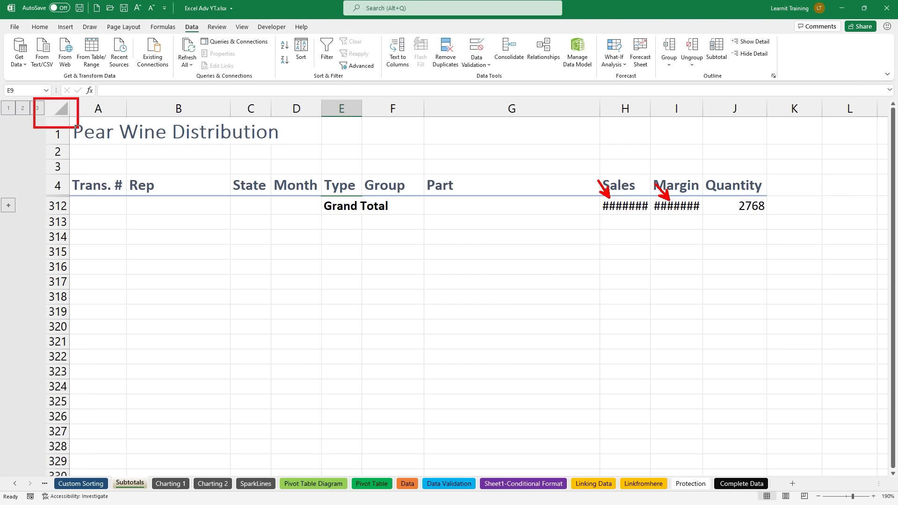
left_click(65, 110)
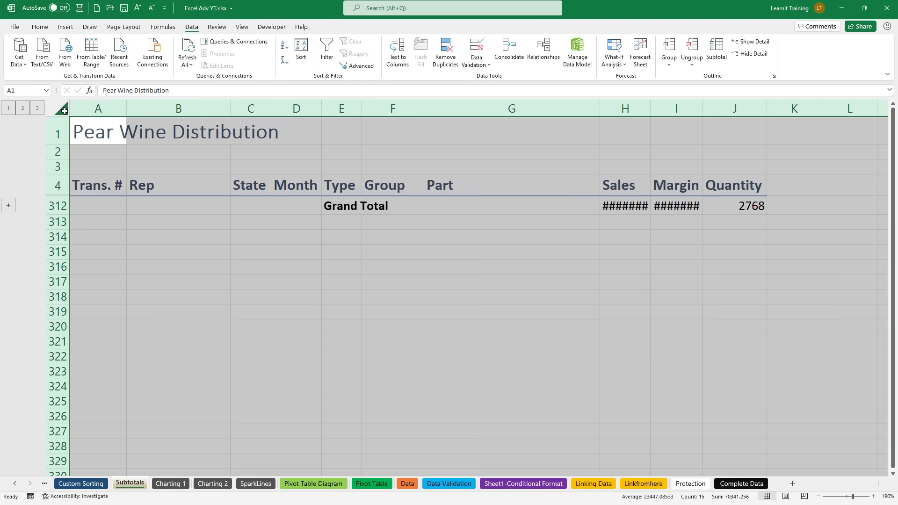
double_click(126, 106)
left_click(127, 108)
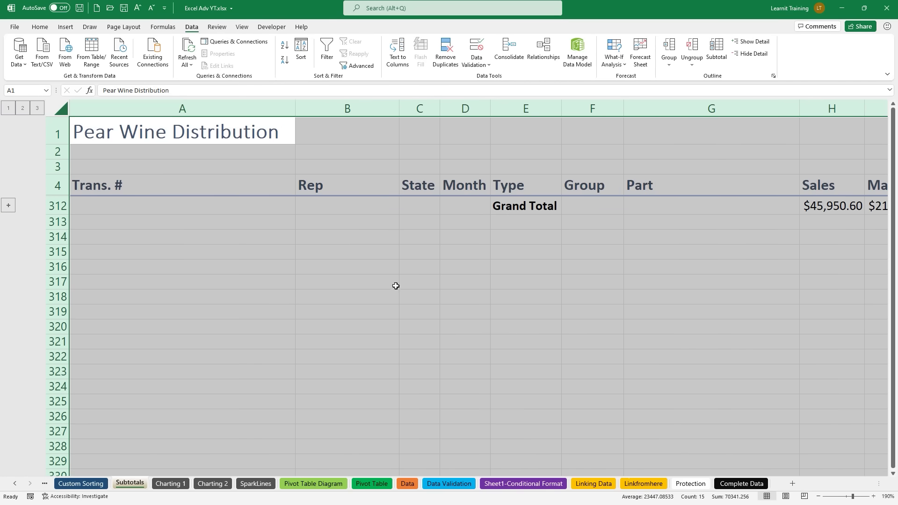
Step: Check the $45,950.60 Sales grand total, then show the Red $27,601.60 and White $18,349.00 subtotals at level 2
left_click(697, 402)
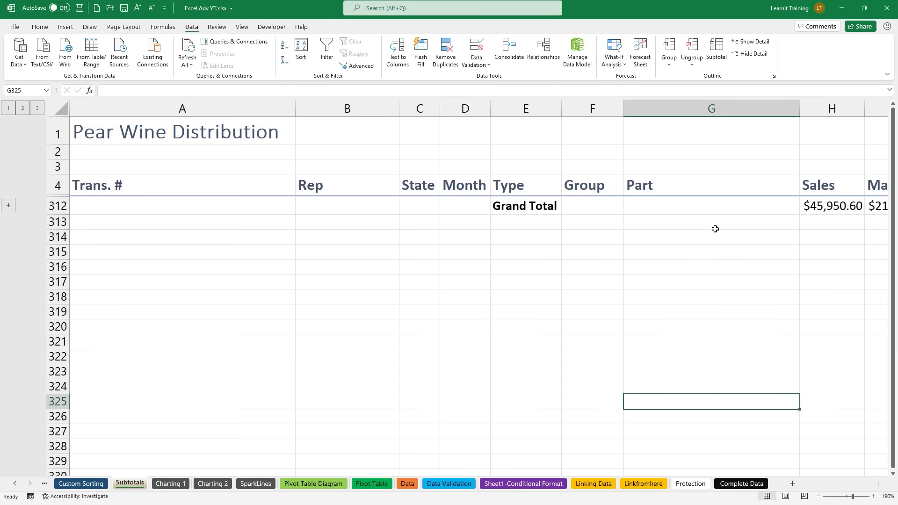
key("Right")
key("Right")
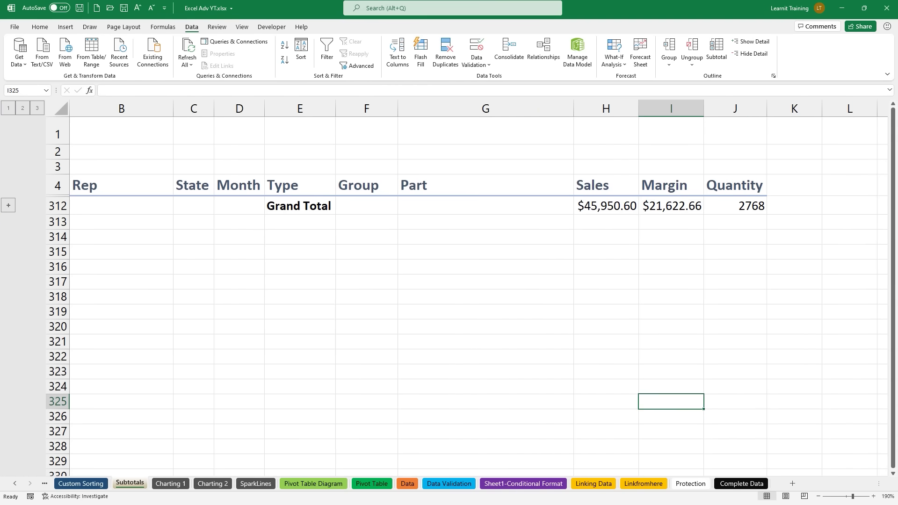
left_click_drag(581, 221, 758, 216)
left_click(27, 110)
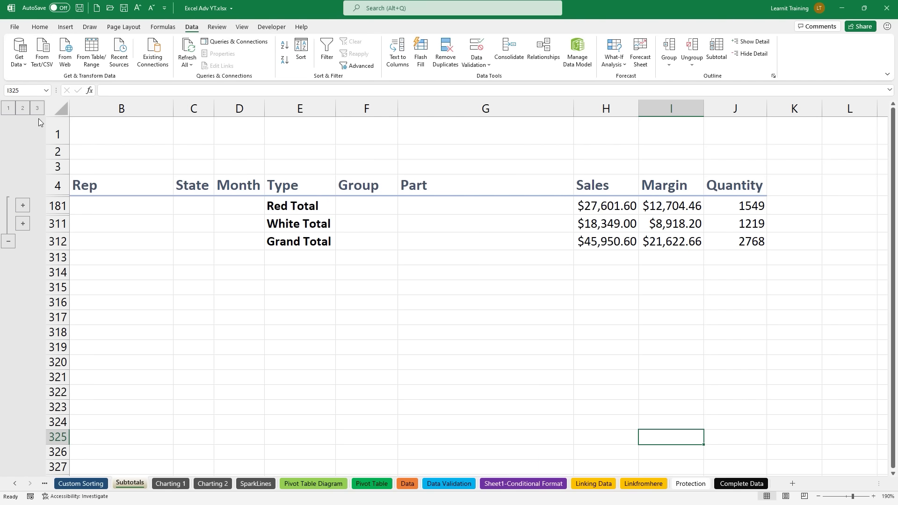
mouse_move(252, 225)
left_mouse_down()
mouse_move(252, 216)
mouse_move(237, 219)
mouse_move(253, 202)
left_mouse_up()
left_click_drag(261, 207, 238, 208)
left_click_drag(568, 230, 774, 252)
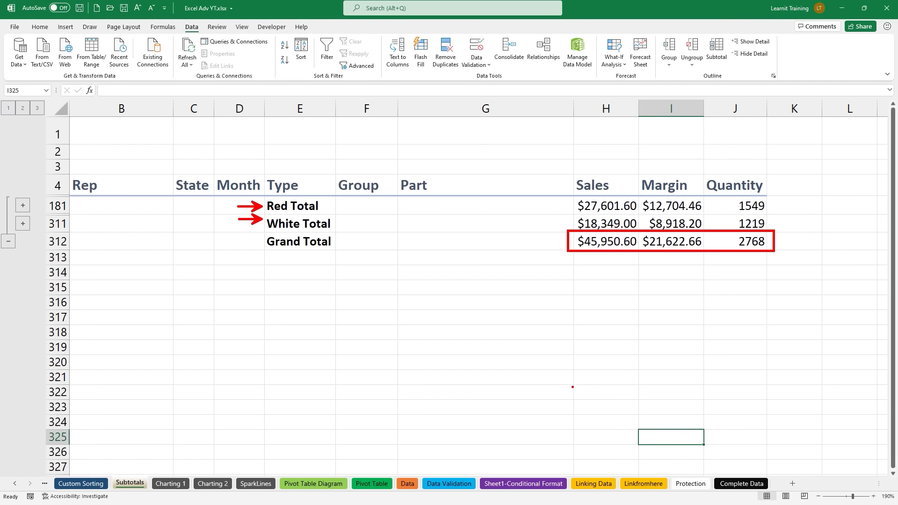
key("Escape")
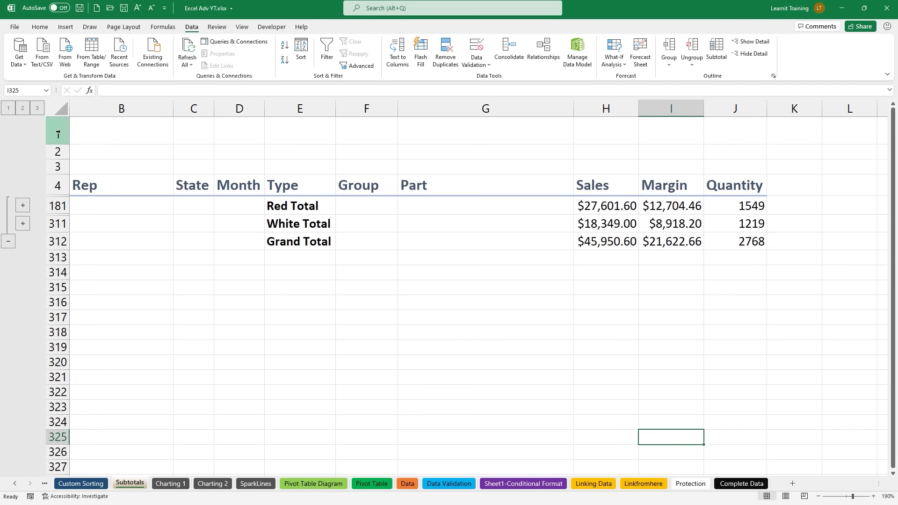
Step: Expand the outline to level 3, scroll through all Red and White detail rows, then return to the top
left_click(35, 111)
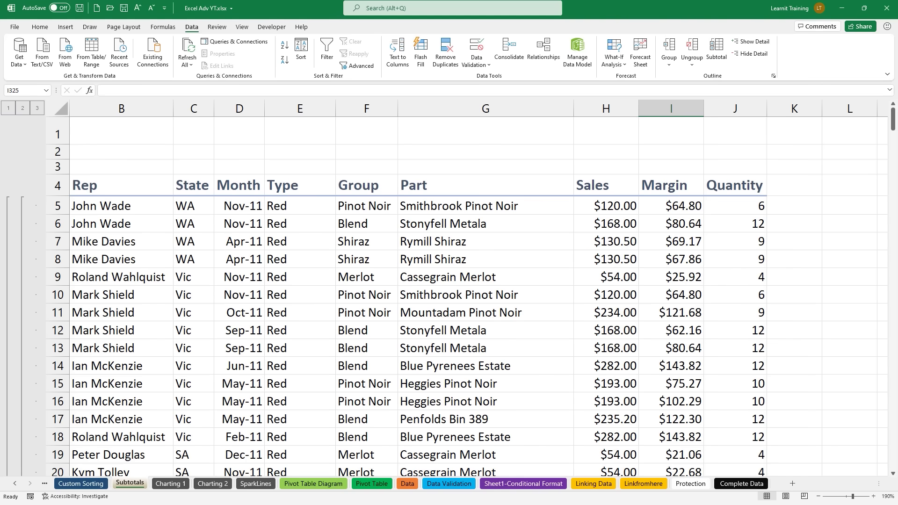
left_click_drag(894, 120, 883, 324)
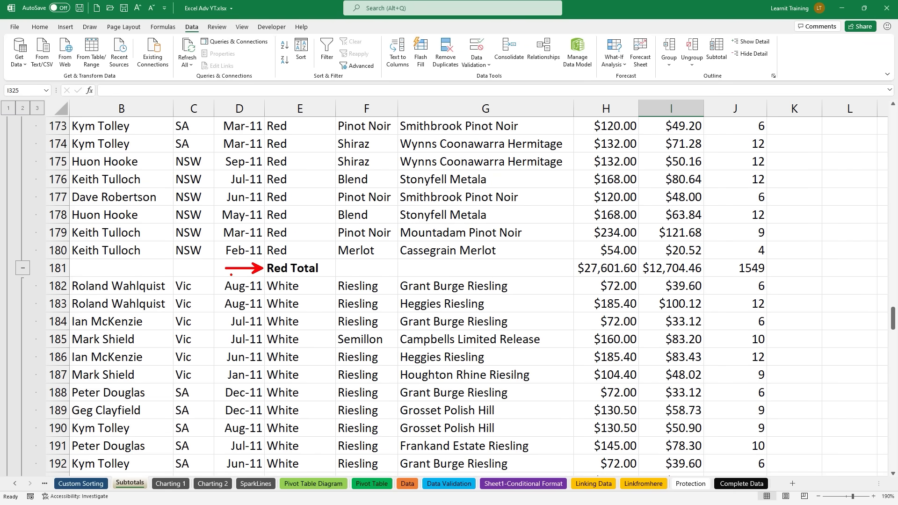
scroll(238, 276, "down", 10)
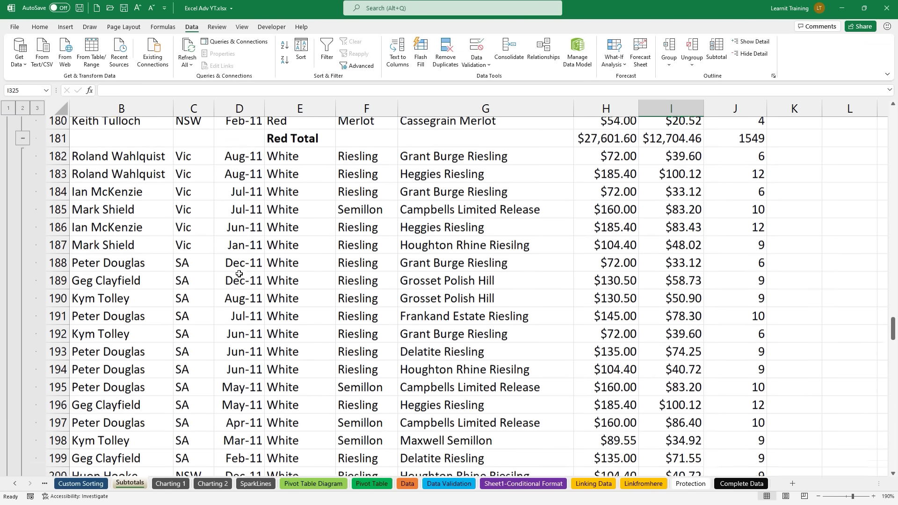
scroll(237, 275, "down", 12)
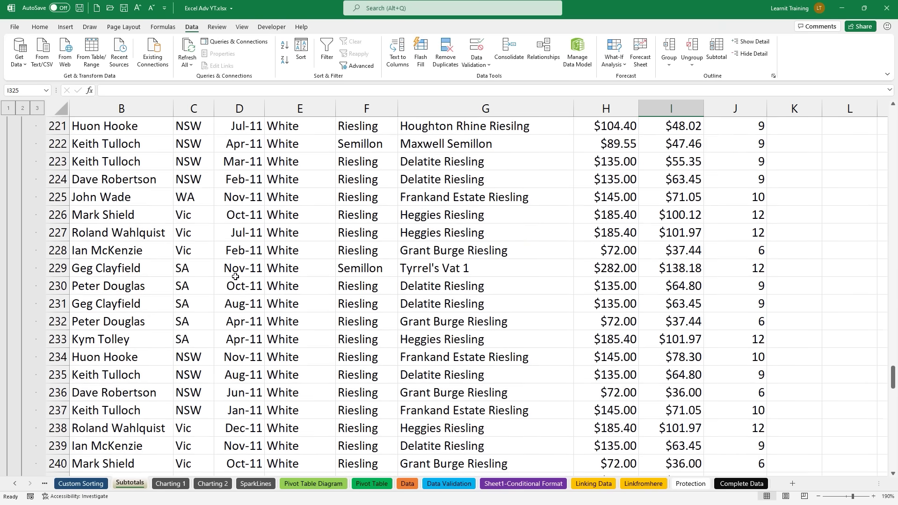
scroll(233, 277, "down", 19)
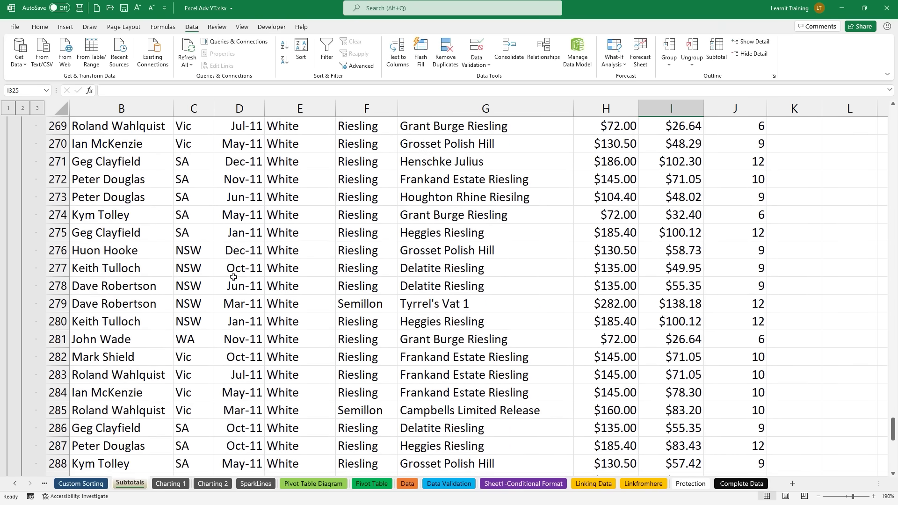
scroll(233, 277, "down", 2)
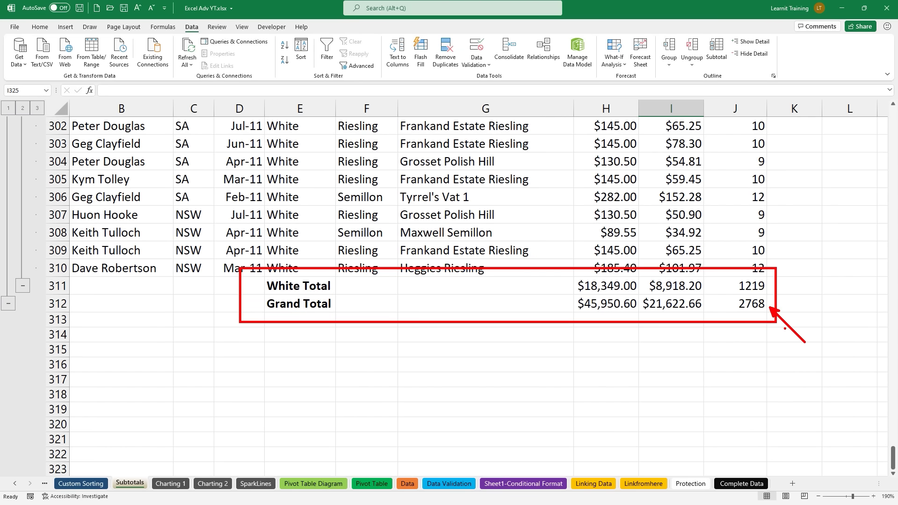
key("ctrl+Up")
key("ctrl+Up")
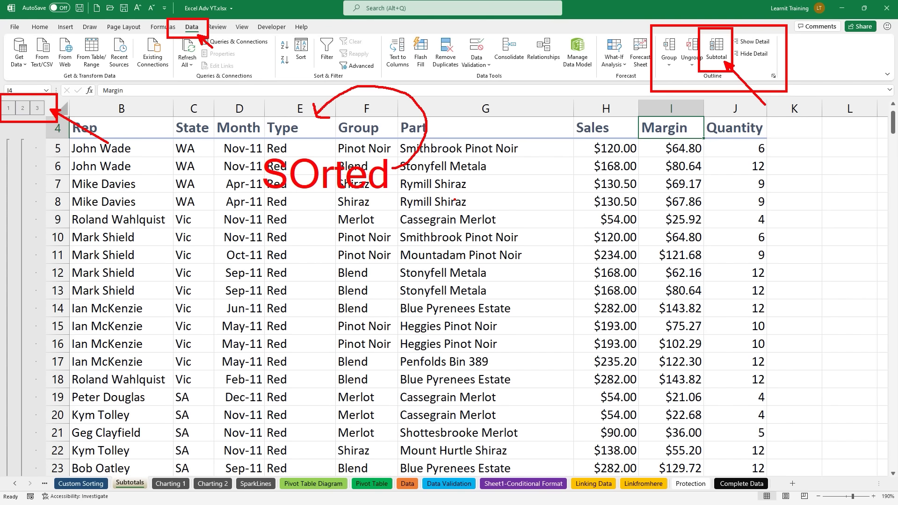
Step: Clear the current mode with Escape on the Charting 1 sheet
key("Escape")
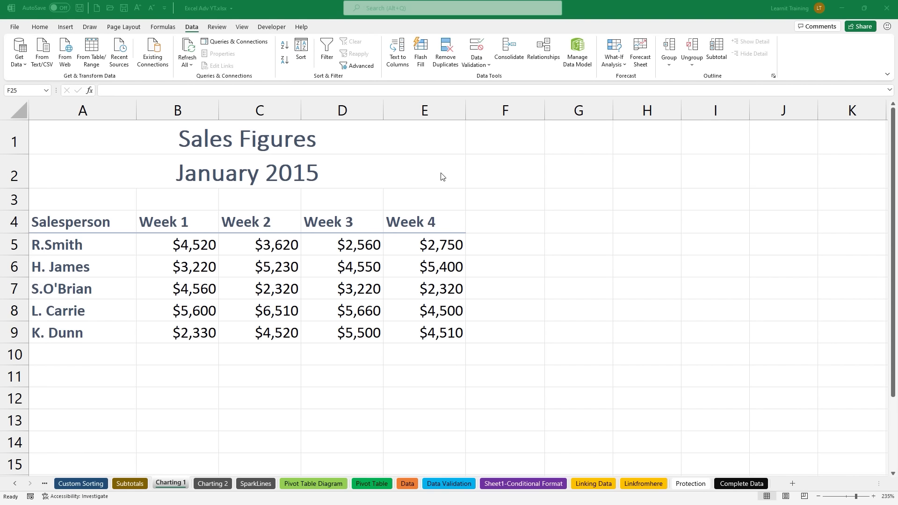
Step: Select the sales table range A4:E9 from a cell inside the table with Ctrl+A
left_click(255, 235)
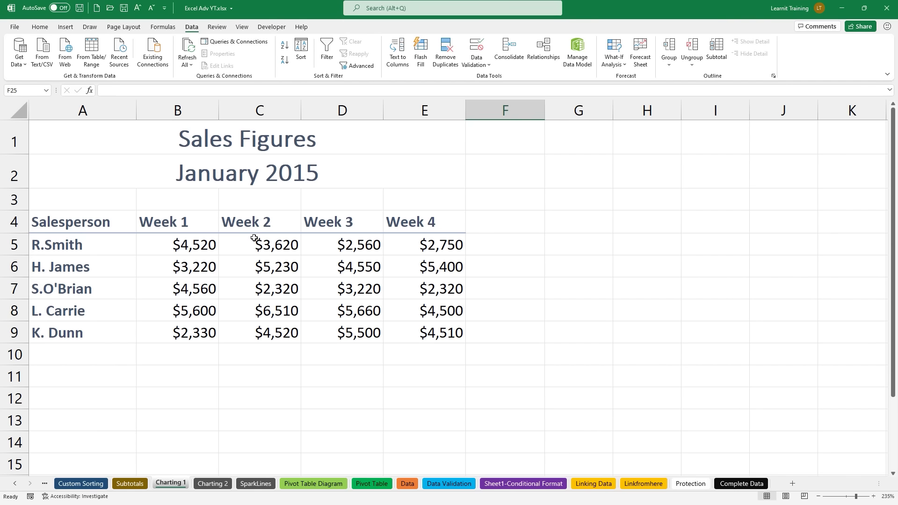
left_click(254, 238)
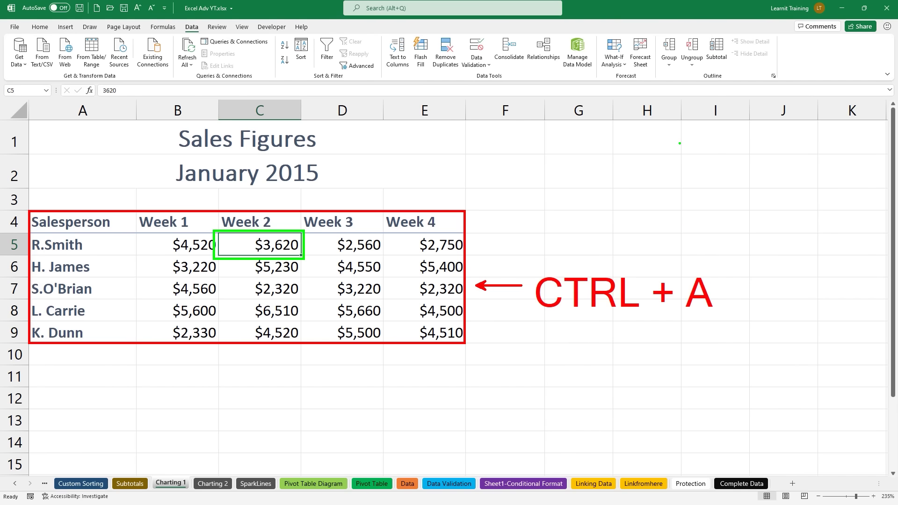
key("ctrl+a")
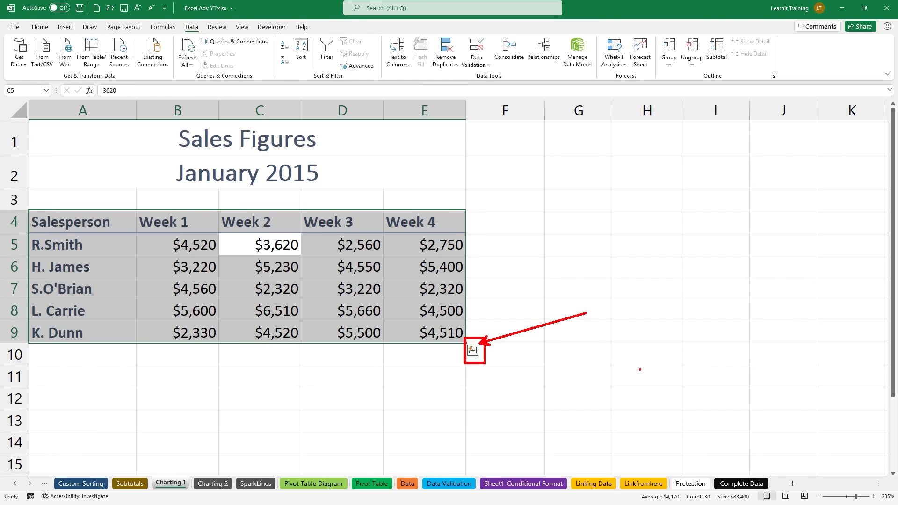
left_click(473, 351)
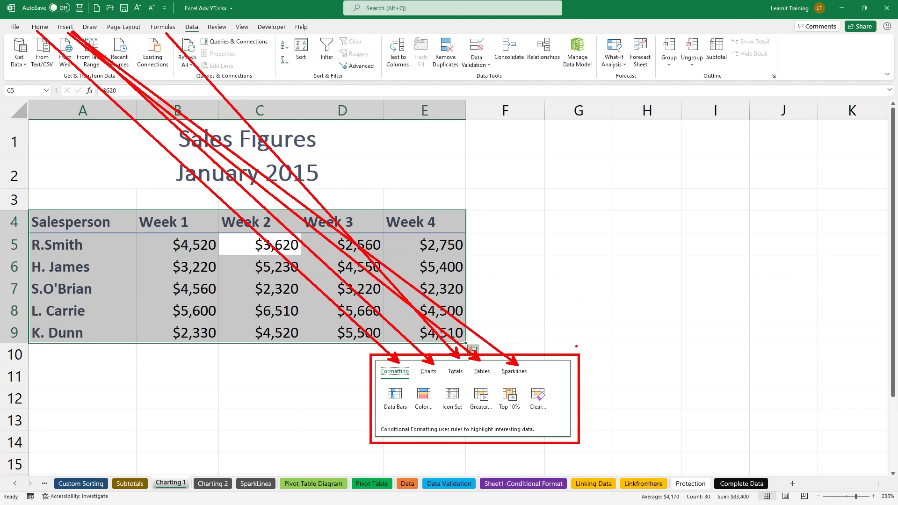
left_click(472, 350)
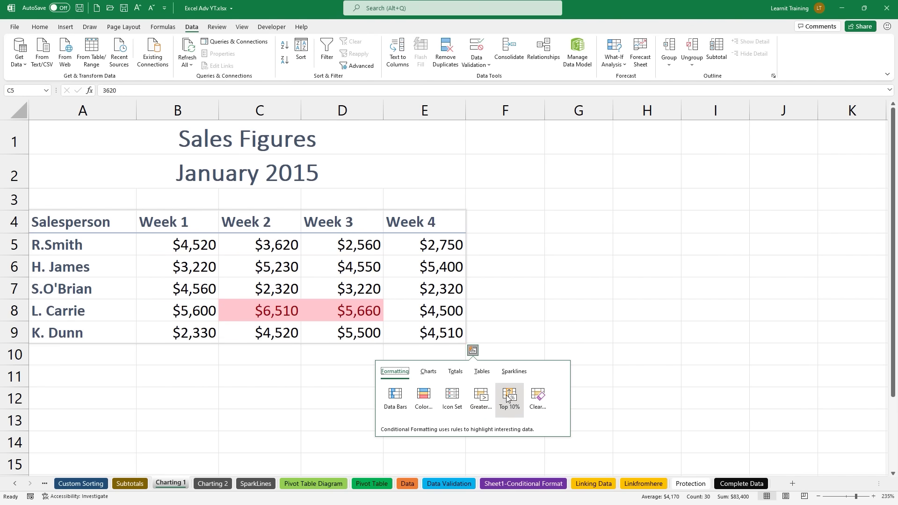
left_click(427, 374)
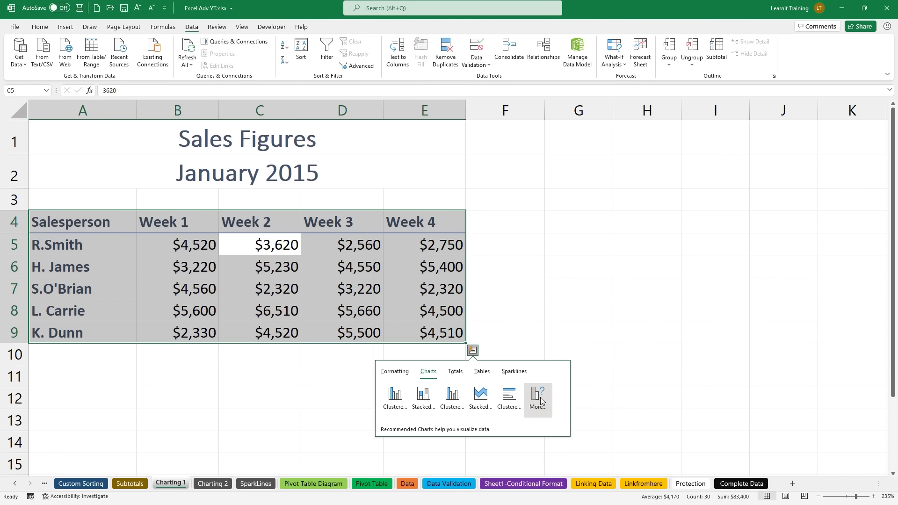
left_click(455, 372)
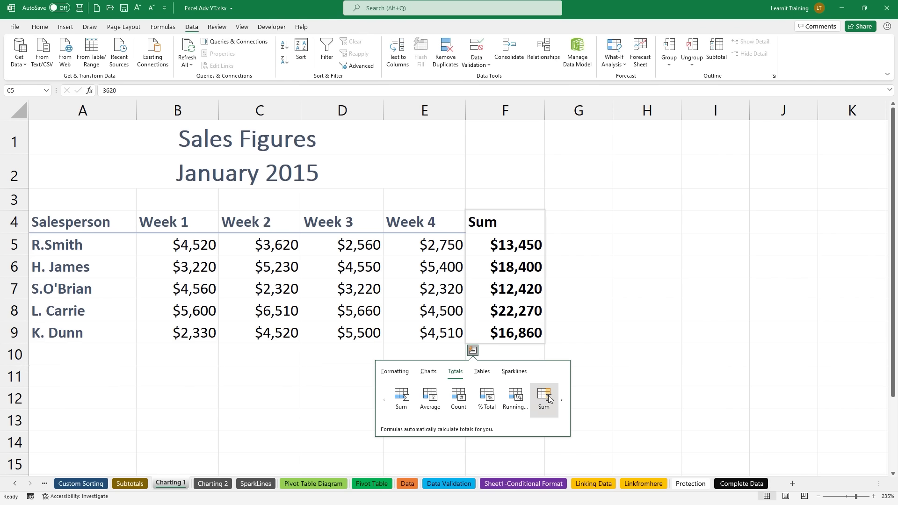
left_click(561, 401)
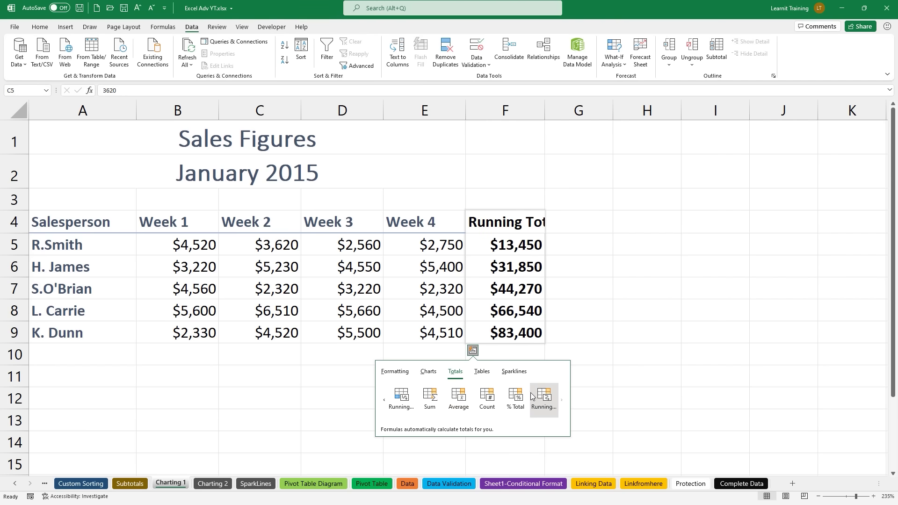
left_click(486, 376)
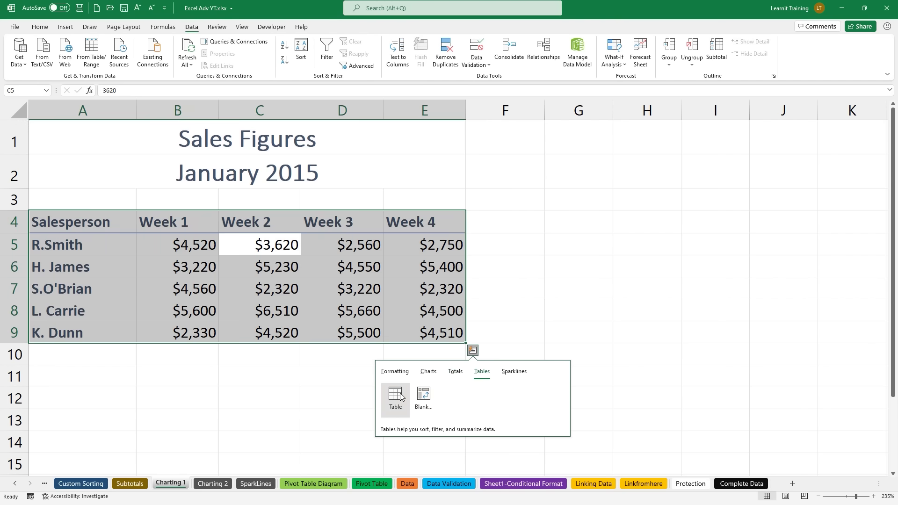
left_click(513, 372)
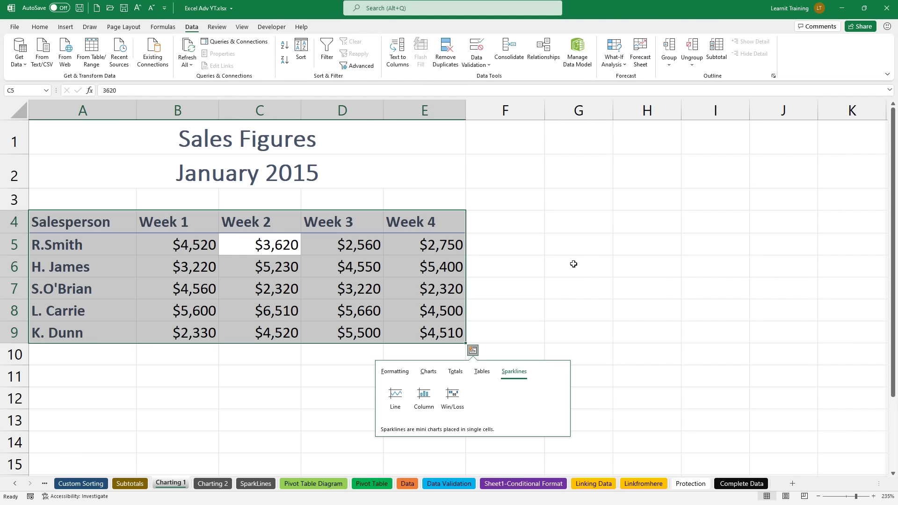
left_click(396, 372)
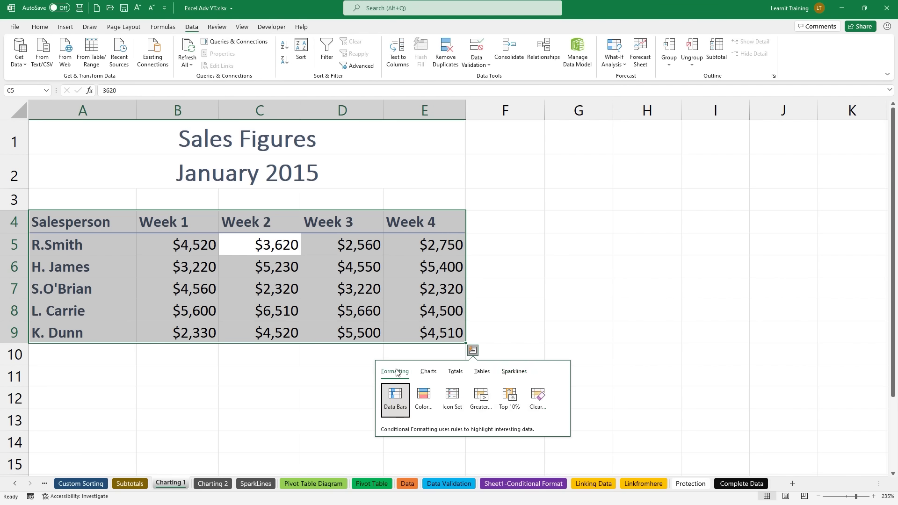
left_click(472, 351)
left_click(473, 352)
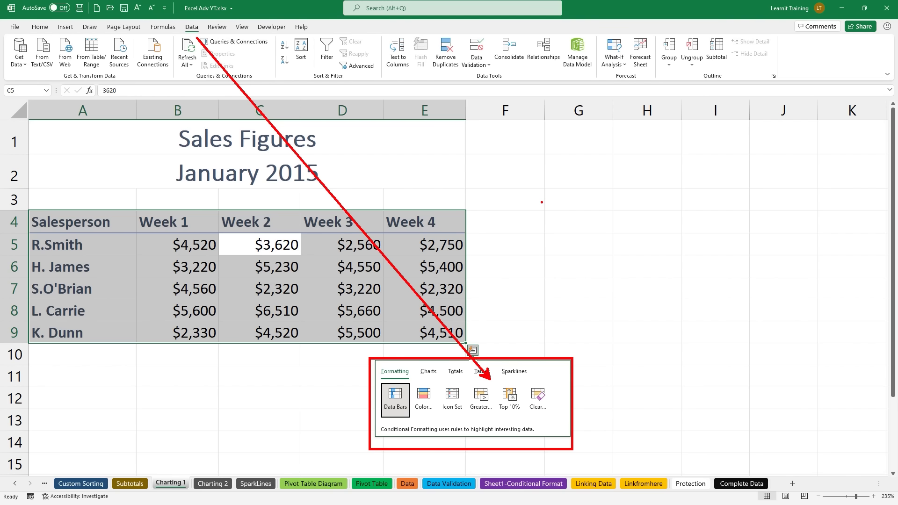
key("Escape")
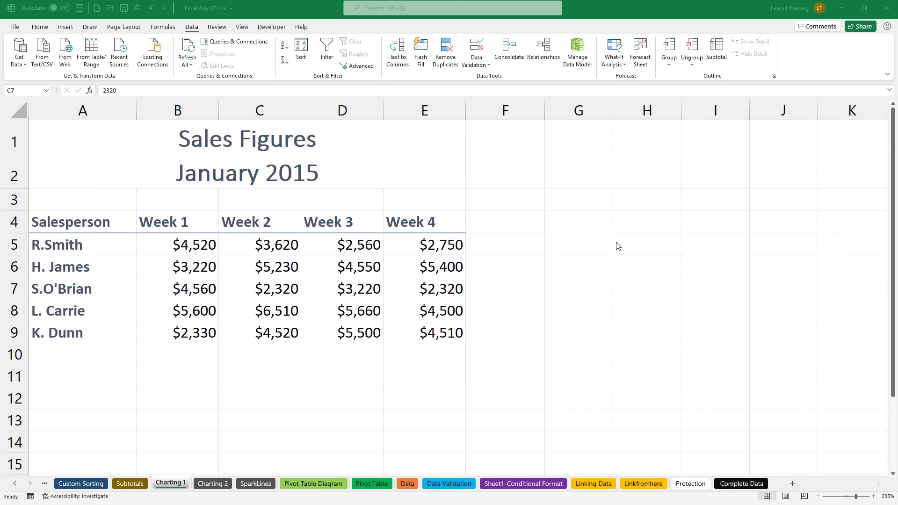
Step: Select the January 2015 sales table with Ctrl+A and switch to the Insert ribbon
left_click(307, 287)
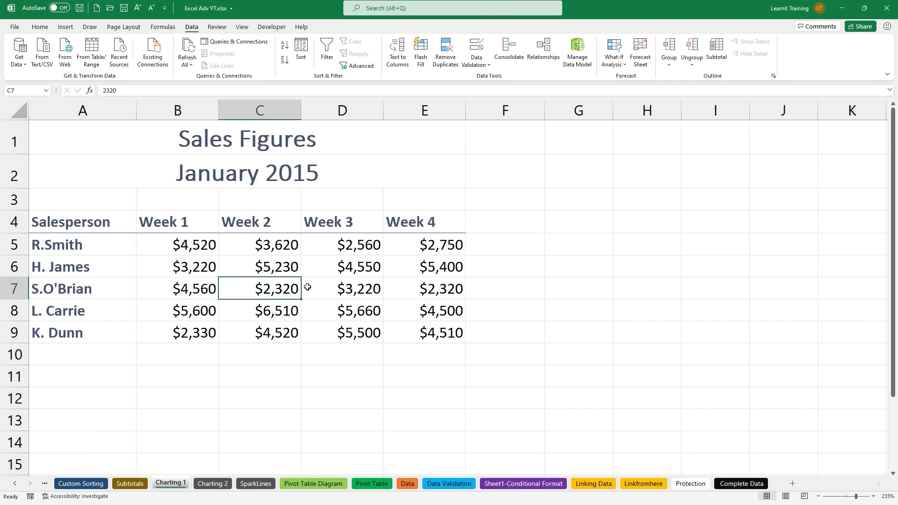
key("ctrl+a")
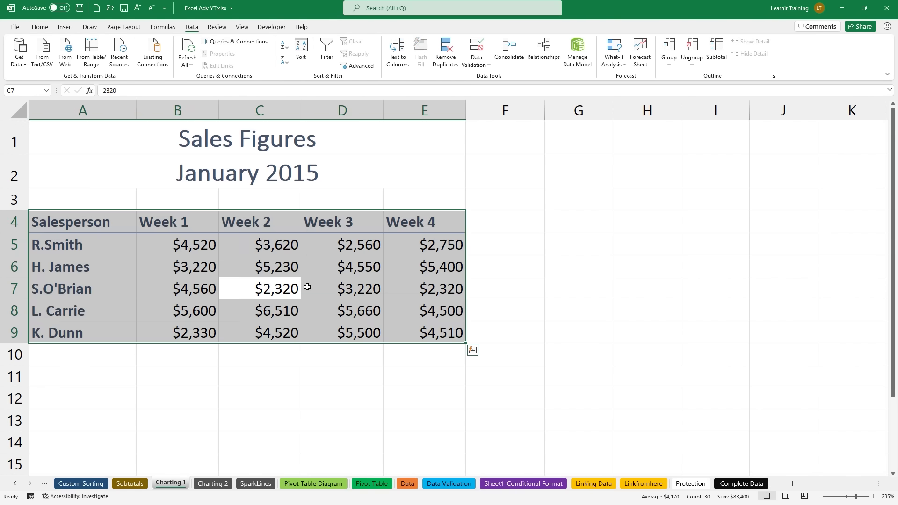
key("ctrl+q")
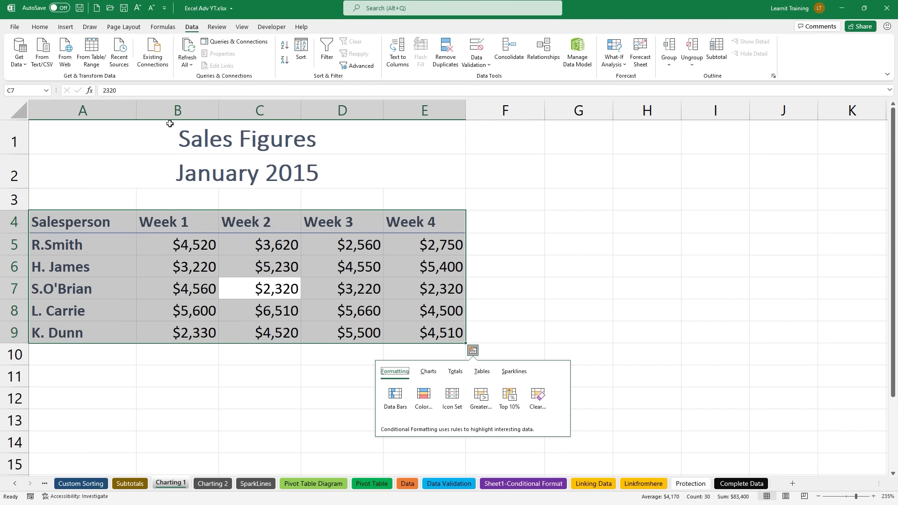
left_click(65, 27)
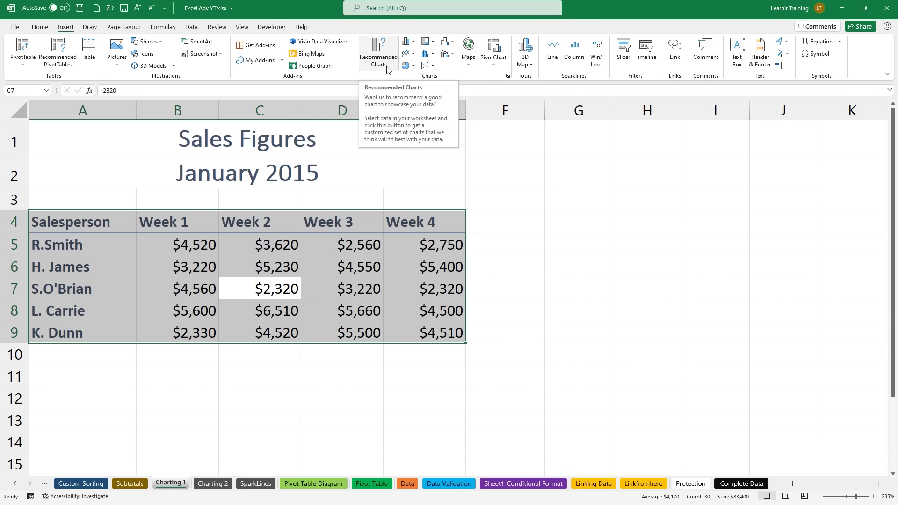
Step: Open Recommended Charts and preview the stacked column, clustered column, stacked area and clustered bar options
left_click(387, 70)
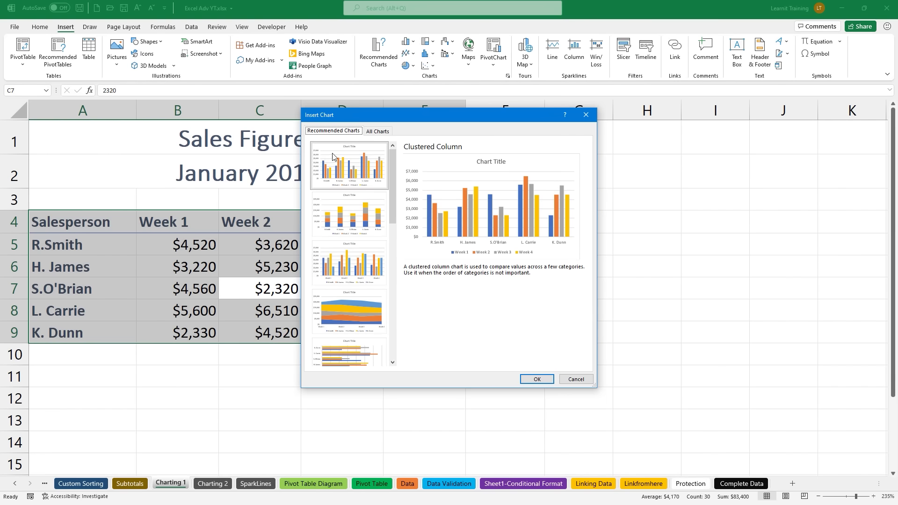
left_click_drag(404, 281, 574, 279)
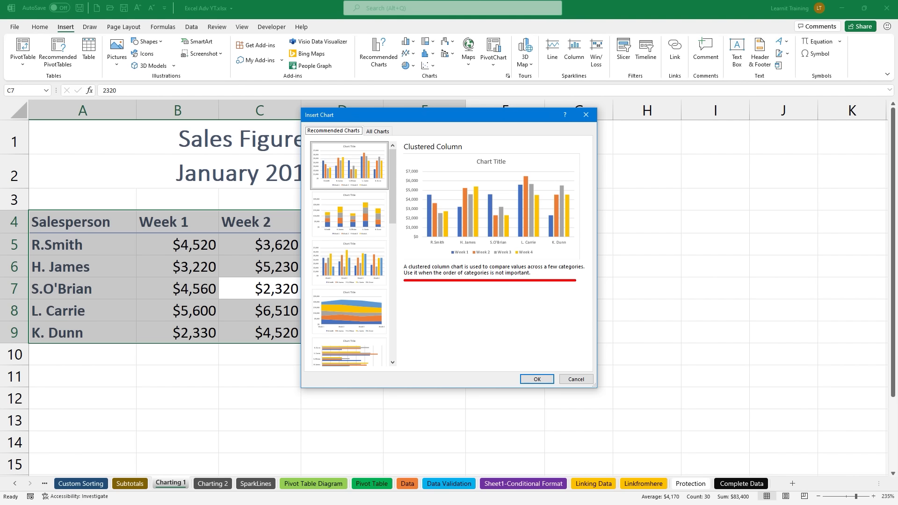
left_click(352, 234)
left_click(369, 260)
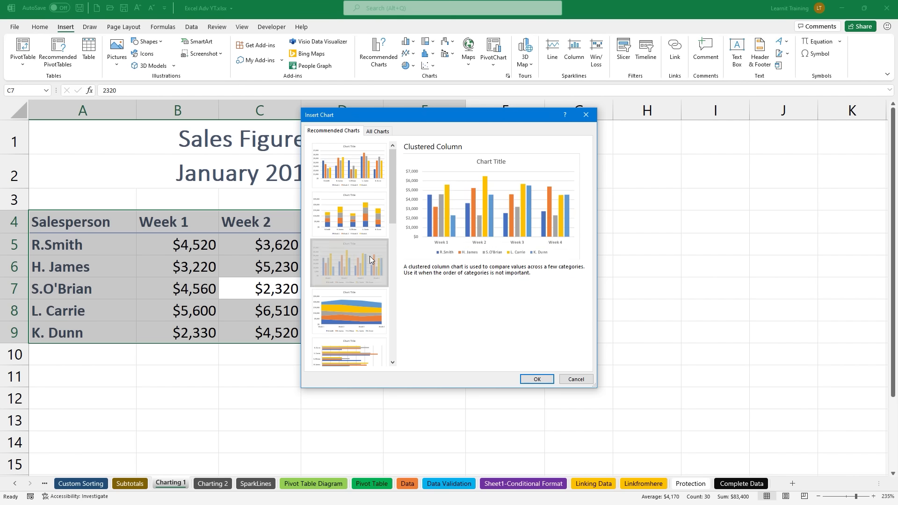
left_click(376, 295)
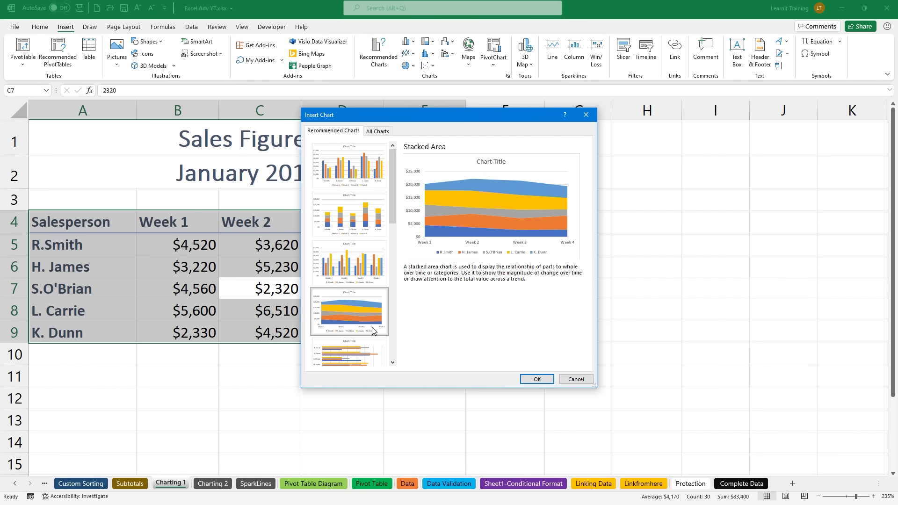
left_click(373, 341)
Step: Compare the line and stacked column previews and All Charts, then insert the Clustered Column chart
scroll(375, 262, "down", 3)
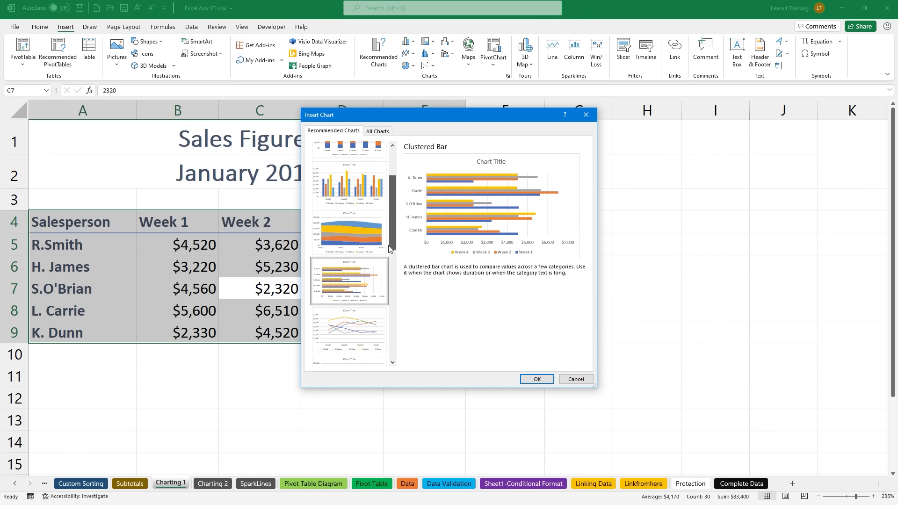
left_click(374, 282)
left_click(361, 333)
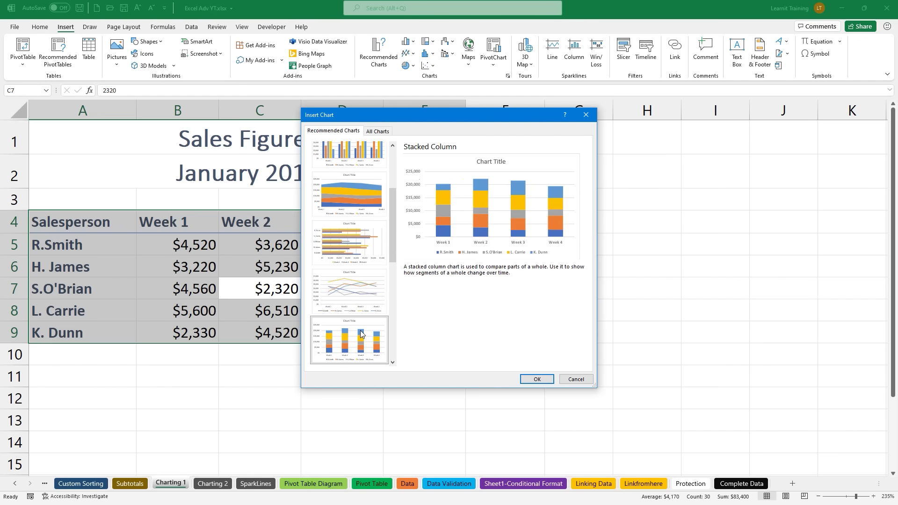
scroll(394, 248, "up", 3)
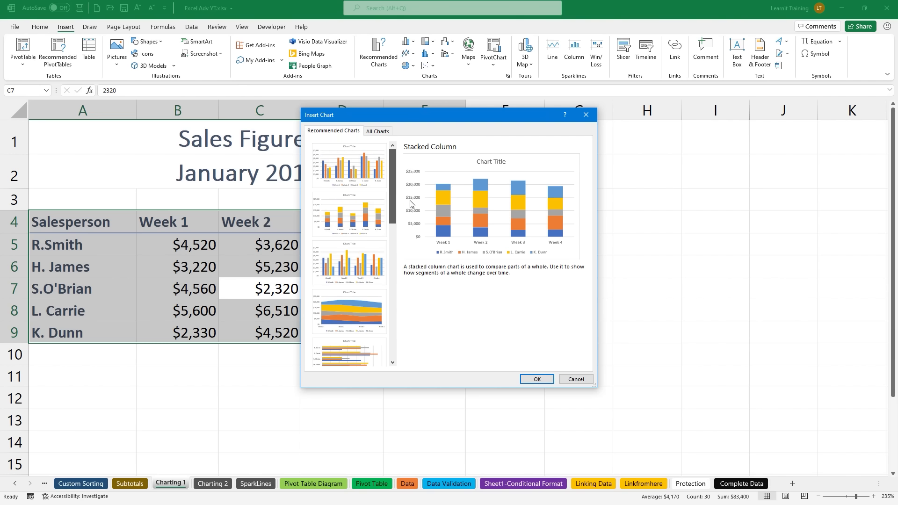
left_click(375, 173)
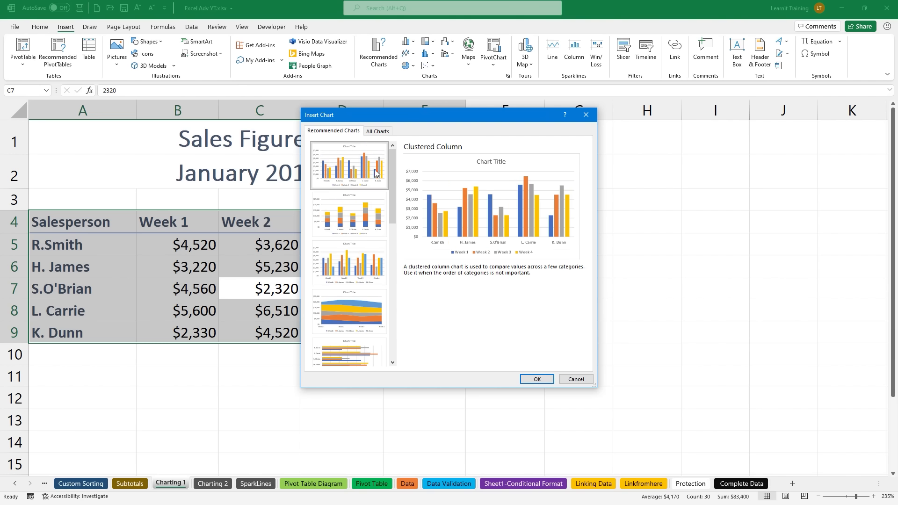
left_click(374, 135)
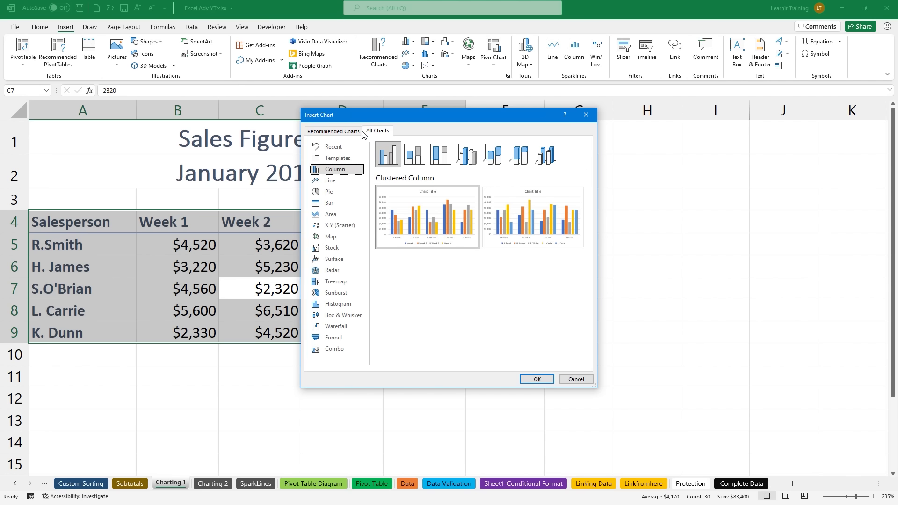
left_click(334, 131)
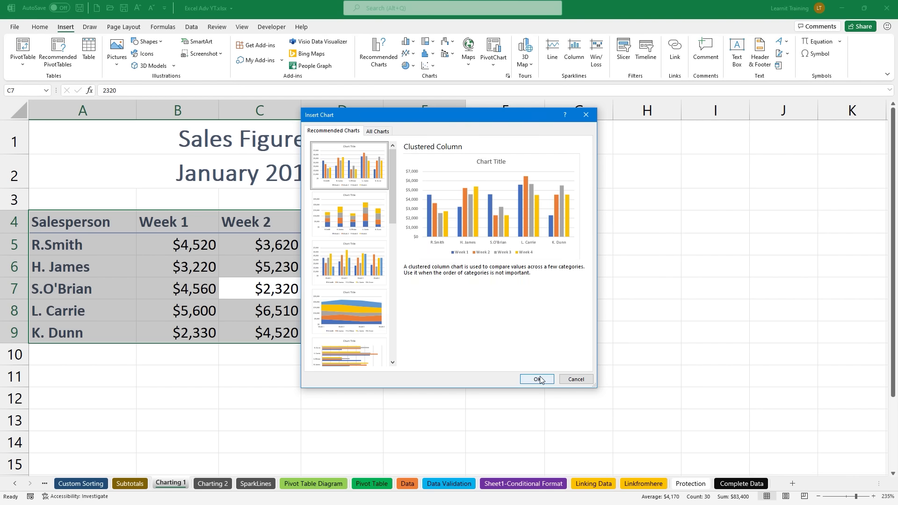
left_click(537, 379)
Step: Move the chart to the right of the sales table
scroll(422, 320, "down", 3, "ctrl")
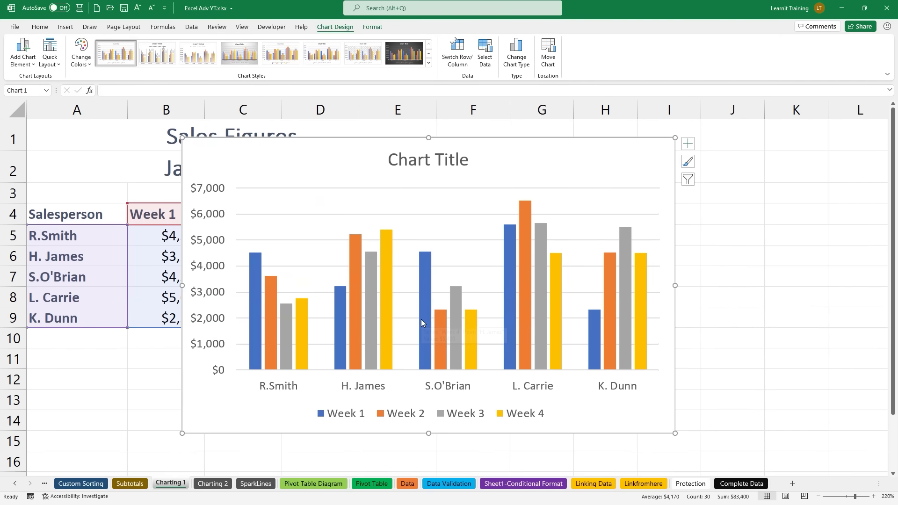
scroll(421, 320, "down", 1, "ctrl")
left_click_drag(317, 160, 591, 195)
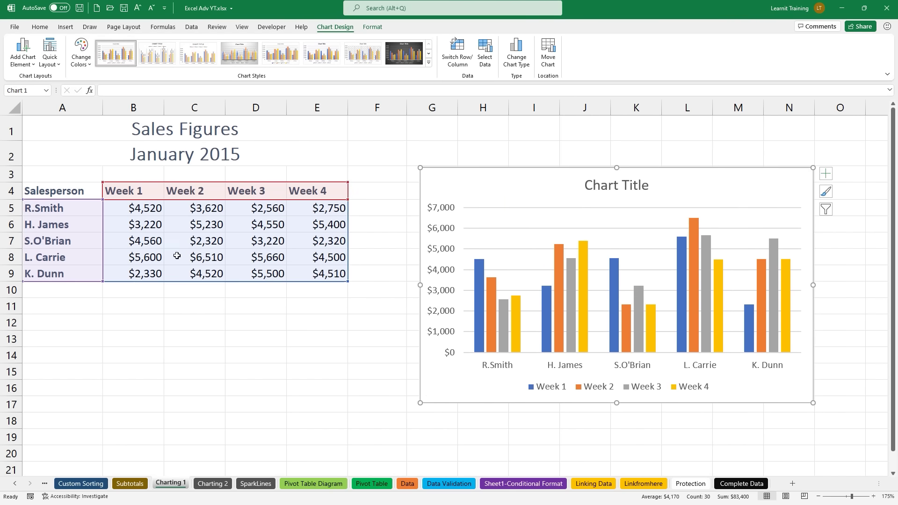
Step: Add an Average column ($3,105–$5,568) beside Week 4 using Quick Analysis Totals, then select the chart
left_click(158, 236)
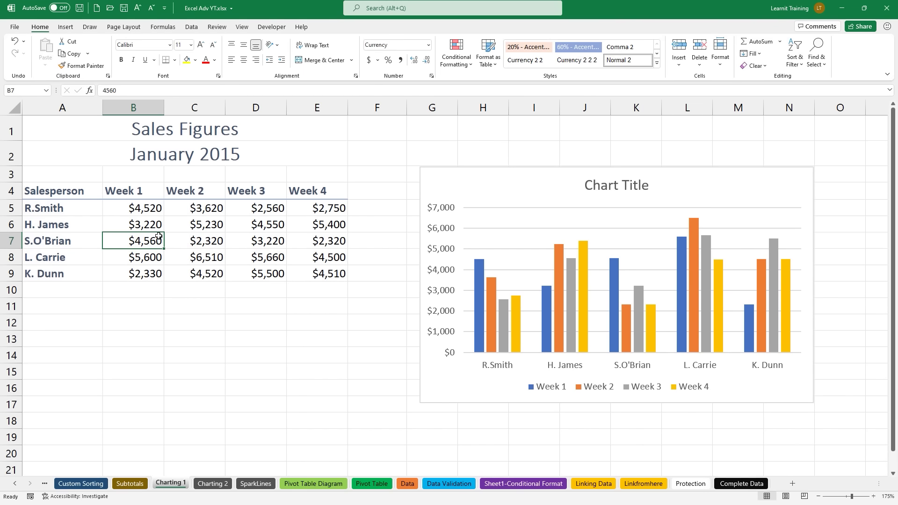
key("ctrl+a")
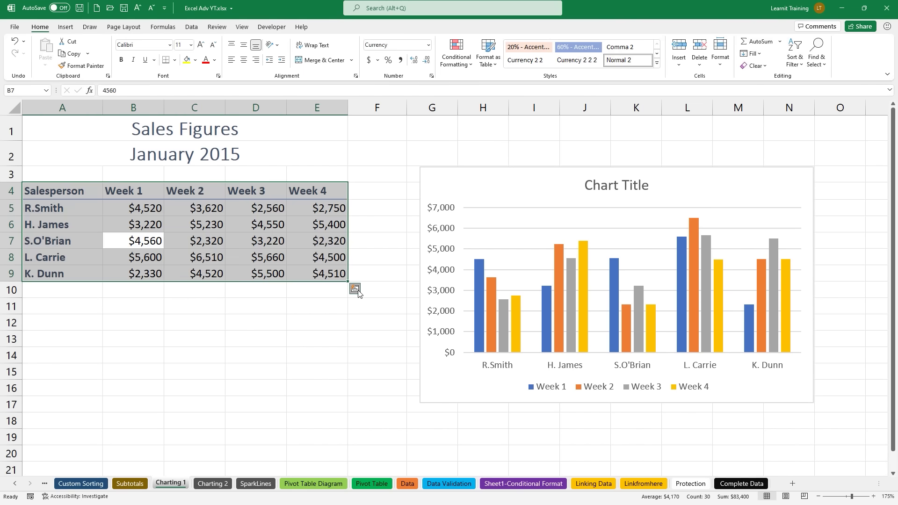
left_click(356, 291)
left_click(337, 310)
left_click(444, 340)
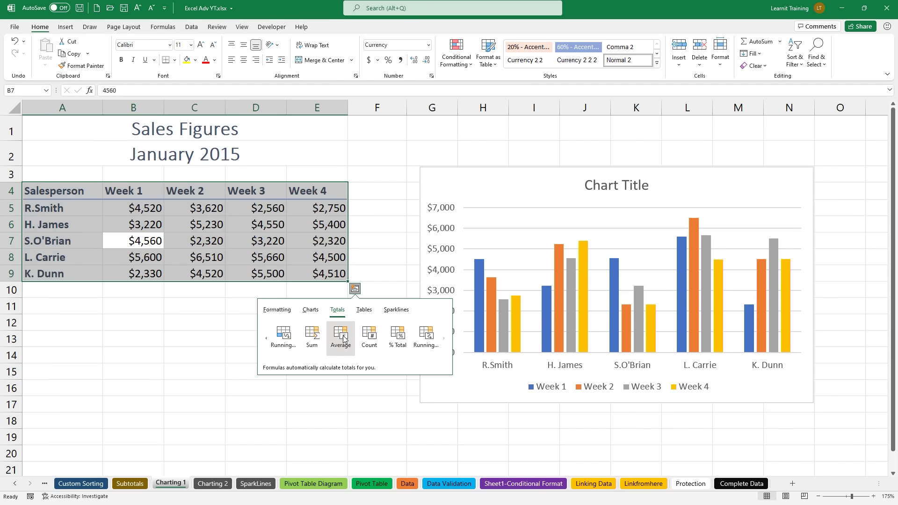
left_click(343, 338)
left_click(295, 251)
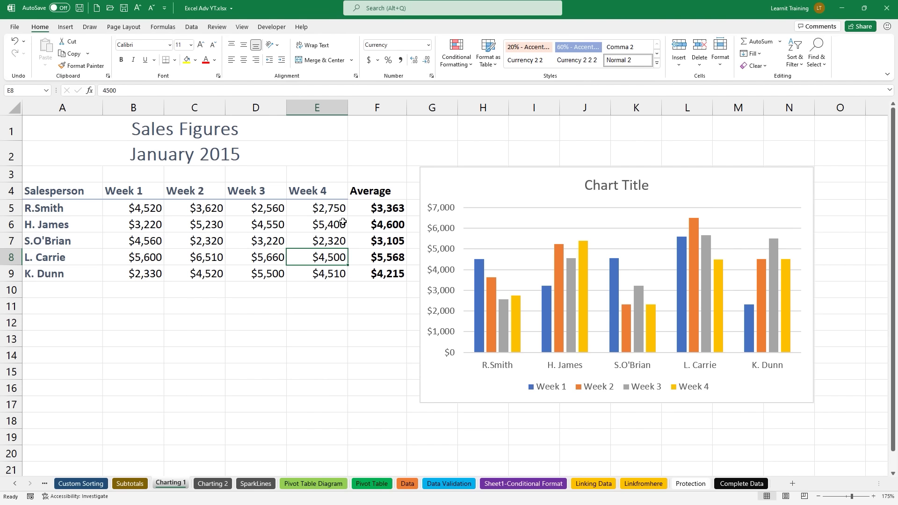
left_click(424, 185)
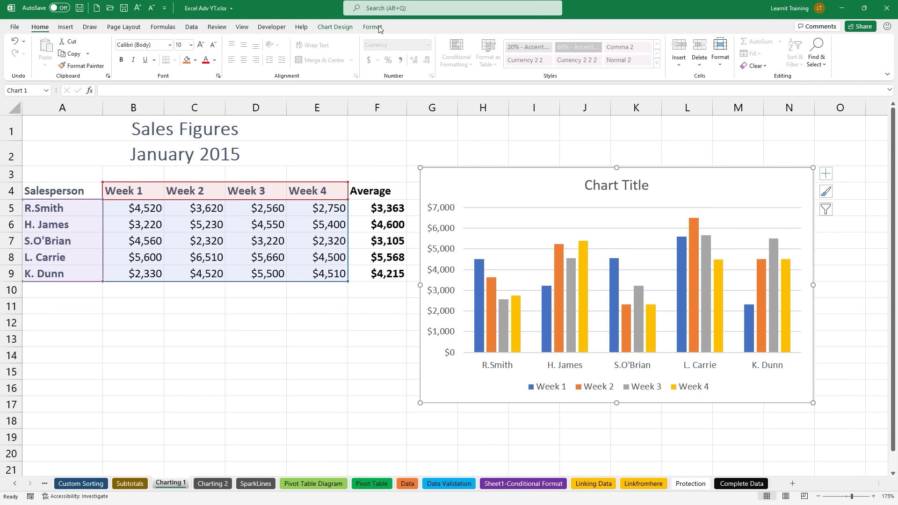
Step: Use Select Data to extend the chart range to A4:F9, adding Average as a series
left_click(351, 27)
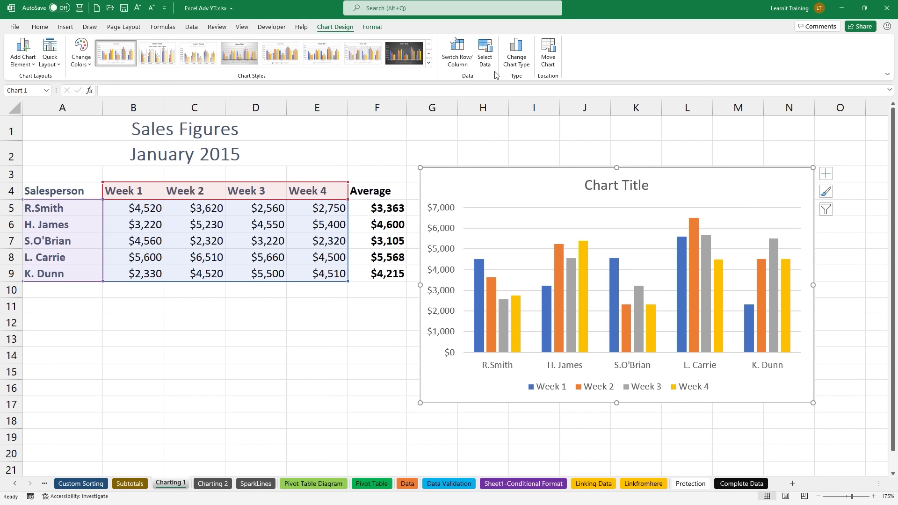
left_click(486, 59)
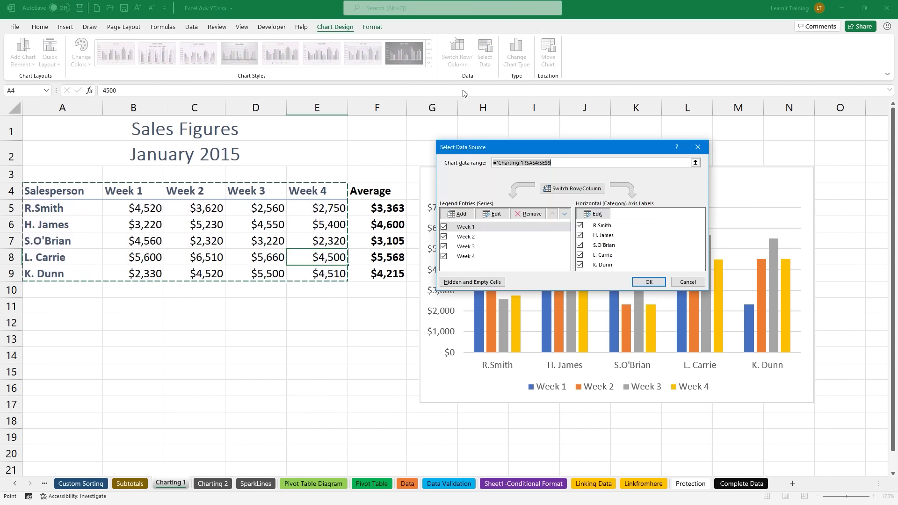
left_click(299, 224)
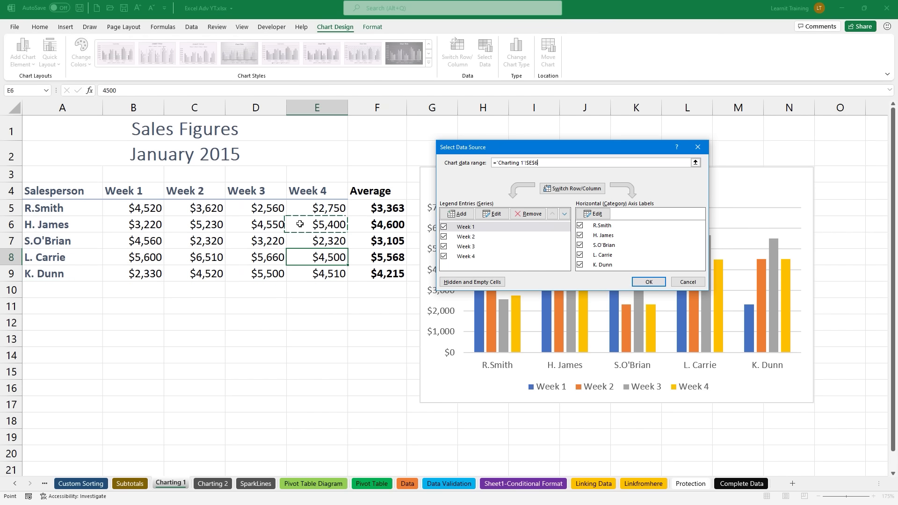
key("ctrl+a")
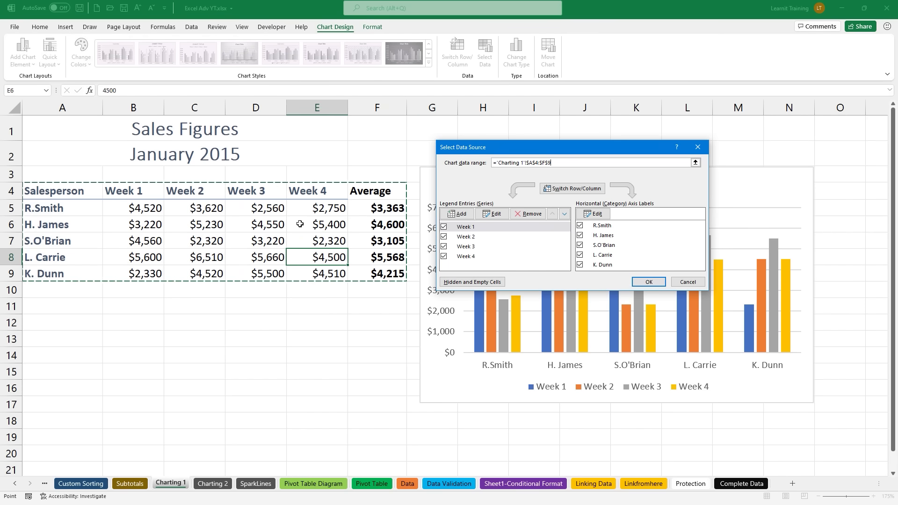
left_click(648, 282)
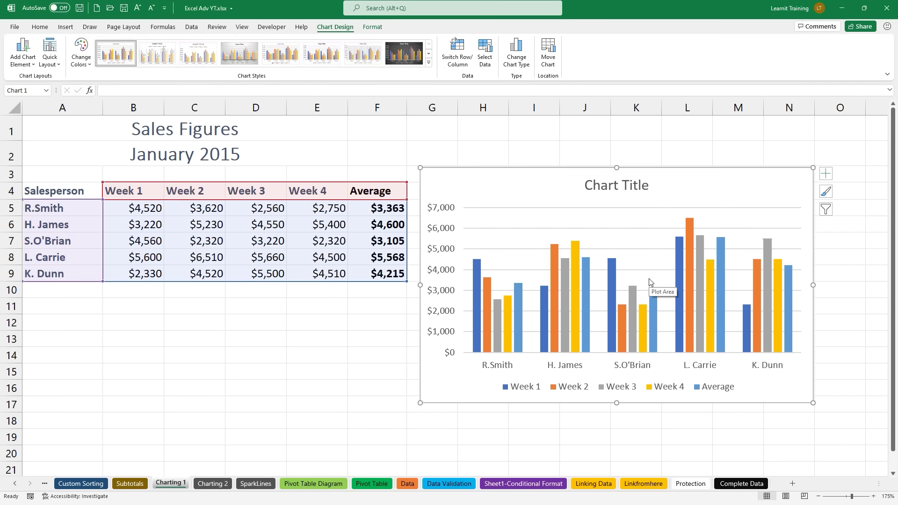
left_click_drag(710, 380, 701, 357)
left_click_drag(694, 395, 736, 394)
mouse_move(431, 334)
left_mouse_down()
mouse_move(498, 292)
mouse_move(524, 313)
mouse_move(580, 269)
mouse_move(604, 295)
mouse_move(680, 267)
mouse_move(695, 283)
mouse_move(776, 254)
left_mouse_up()
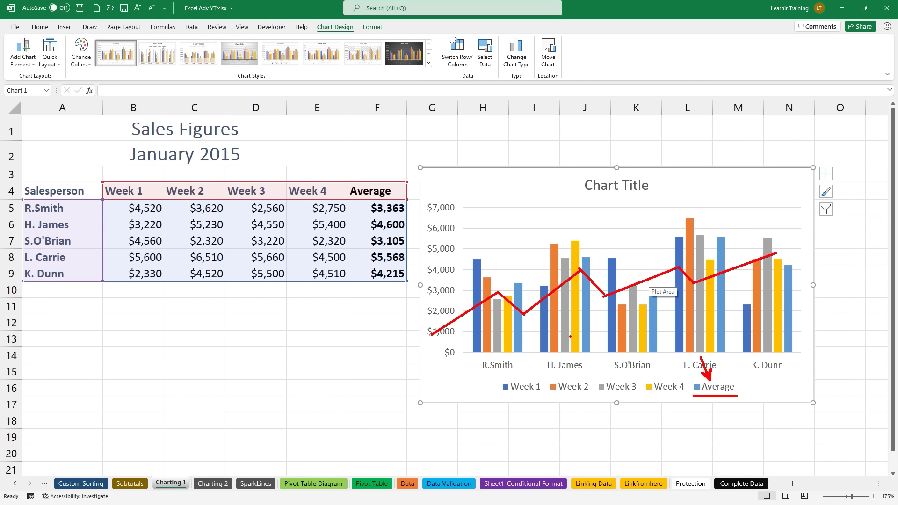
key("Escape")
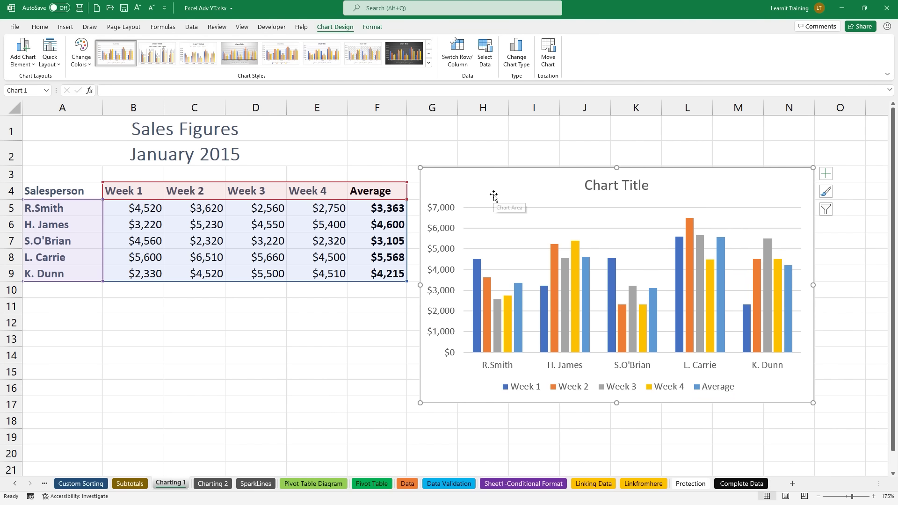
mouse_move(492, 199)
left_mouse_down()
mouse_move(408, 127)
mouse_move(327, 32)
mouse_move(354, 44)
left_mouse_up()
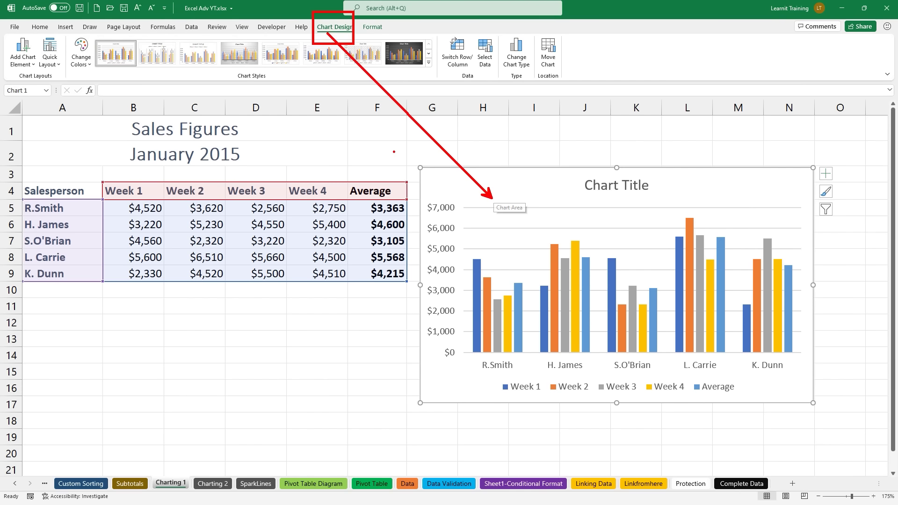
key("Escape")
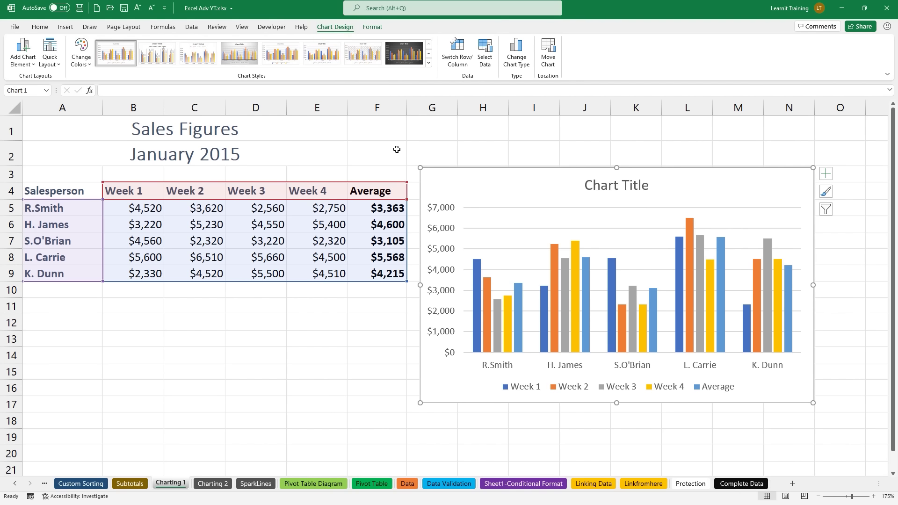
Step: Change the chart to a Combo with Week 4 as Clustered Column and Average as a Line
left_click(513, 56)
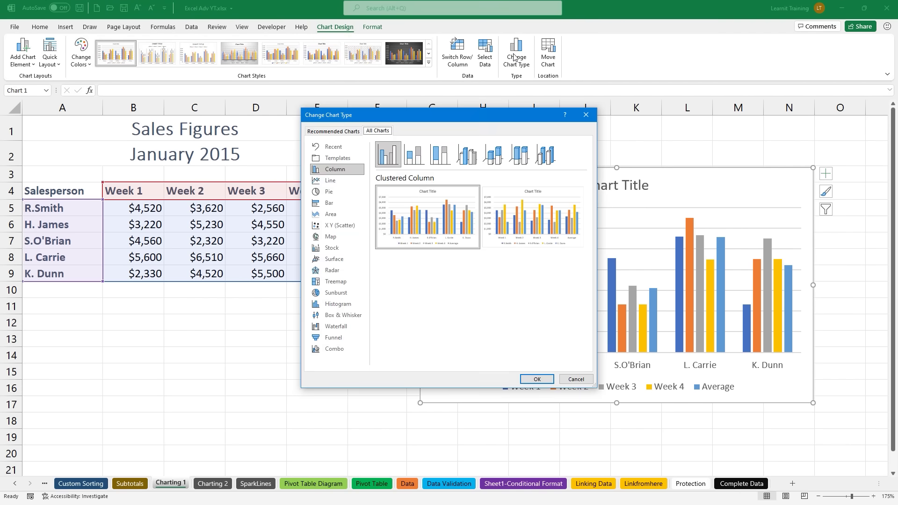
left_click(338, 351)
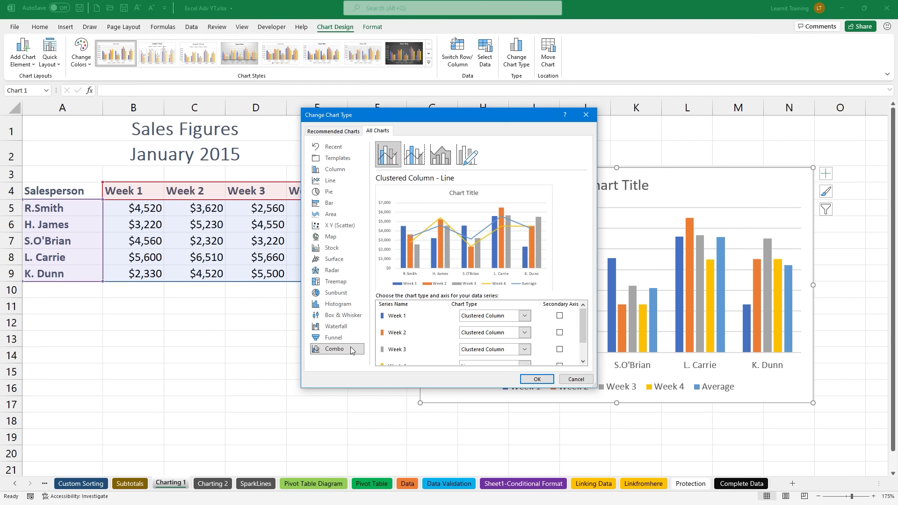
scroll(391, 341, "down", 2)
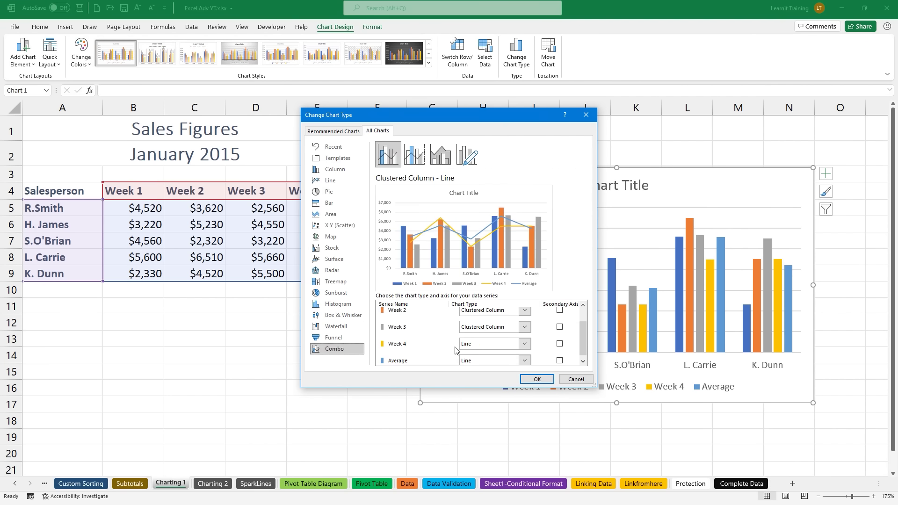
left_click(525, 345)
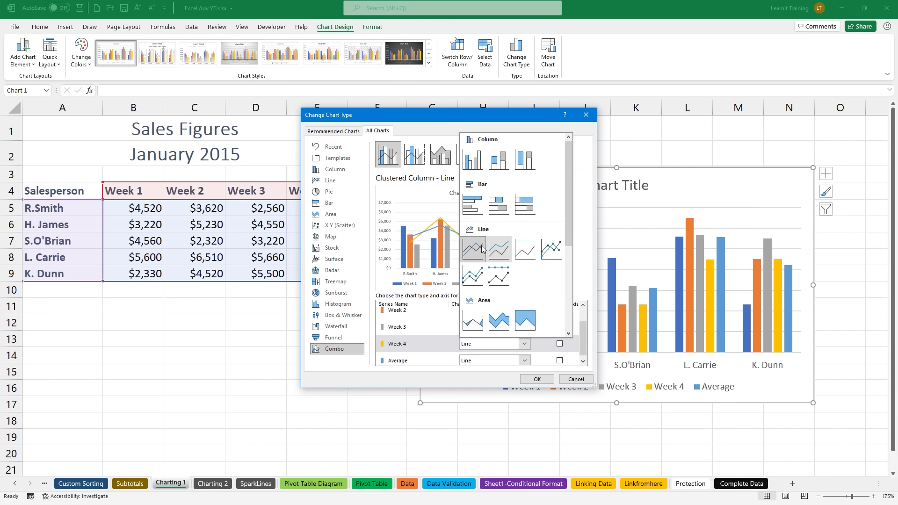
left_click(472, 162)
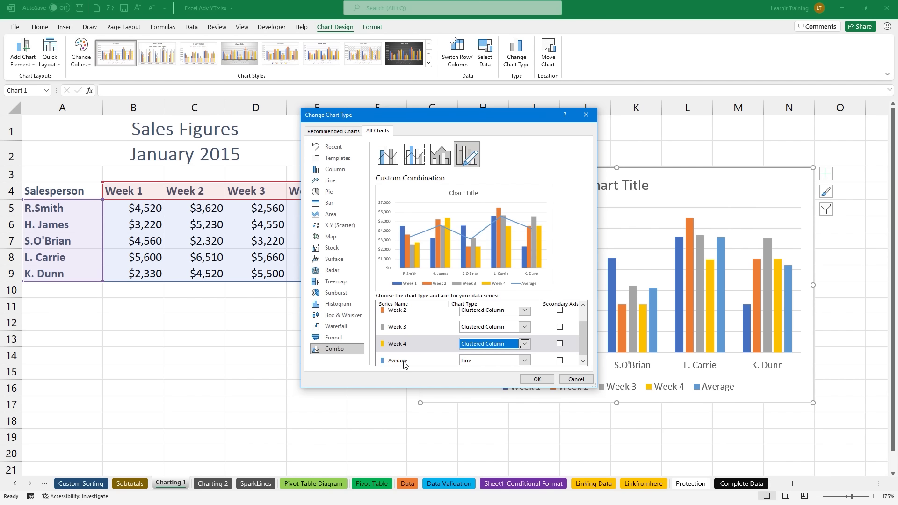
left_click(535, 378)
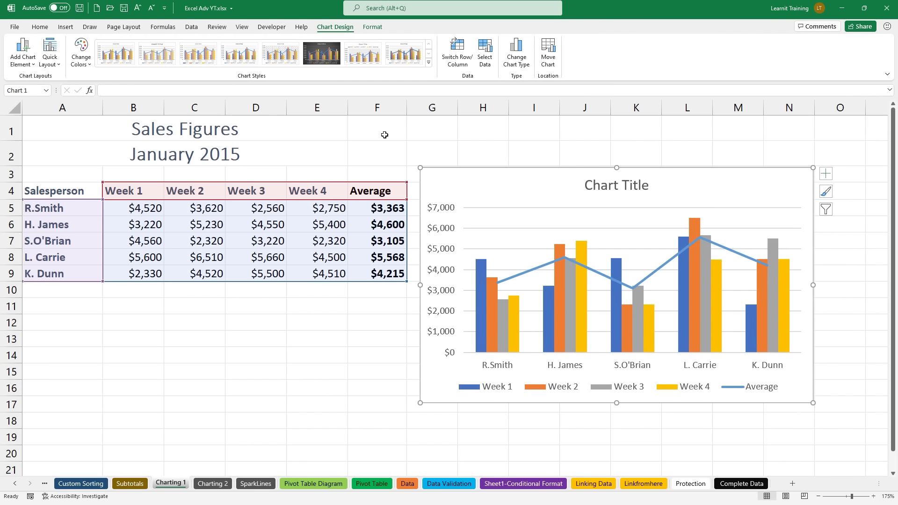
Step: In Chart Elements, turn off Chart Title and set the legend position to Top
mouse_move(485, 273)
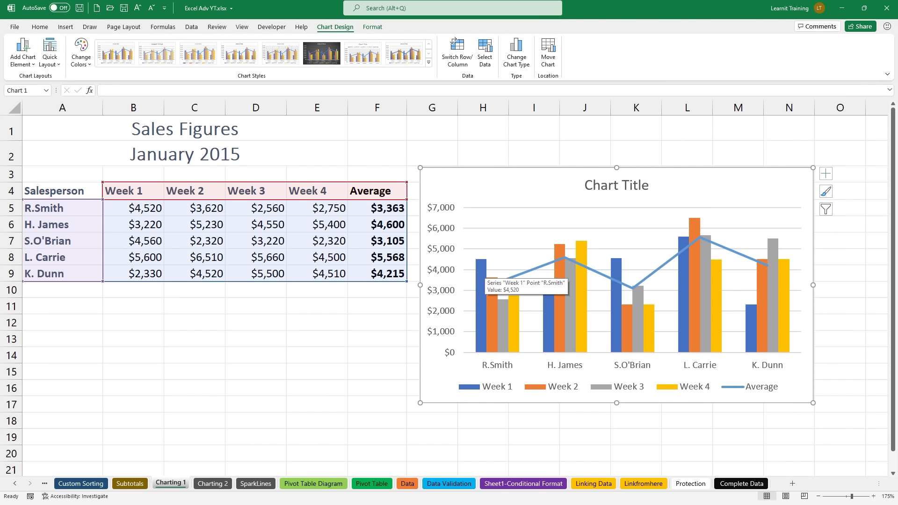
mouse_move(812, 157)
left_mouse_down()
mouse_move(813, 202)
mouse_move(842, 225)
mouse_move(818, 154)
mouse_move(827, 126)
mouse_move(832, 156)
left_mouse_up()
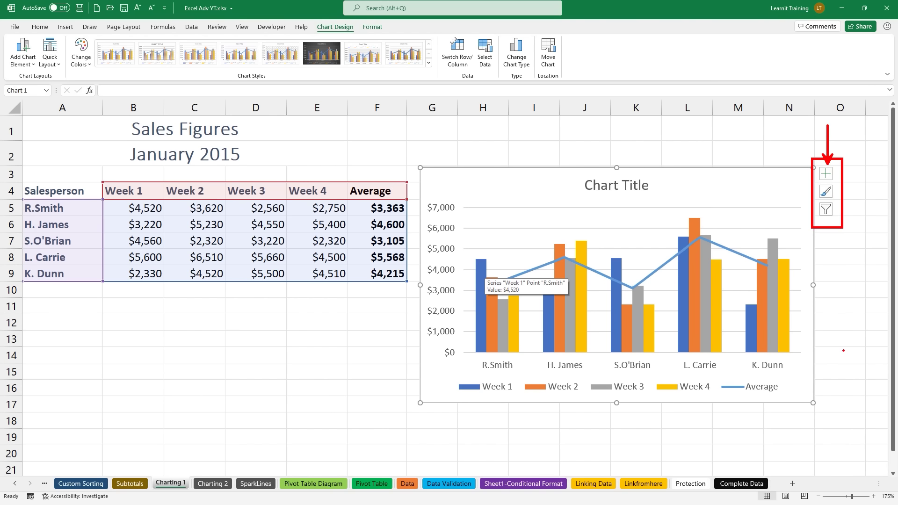
key("Escape")
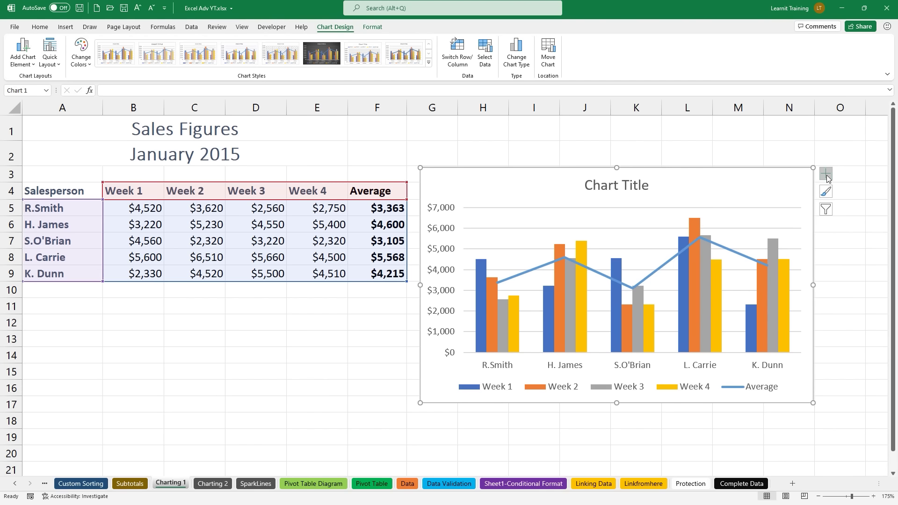
left_click(826, 176)
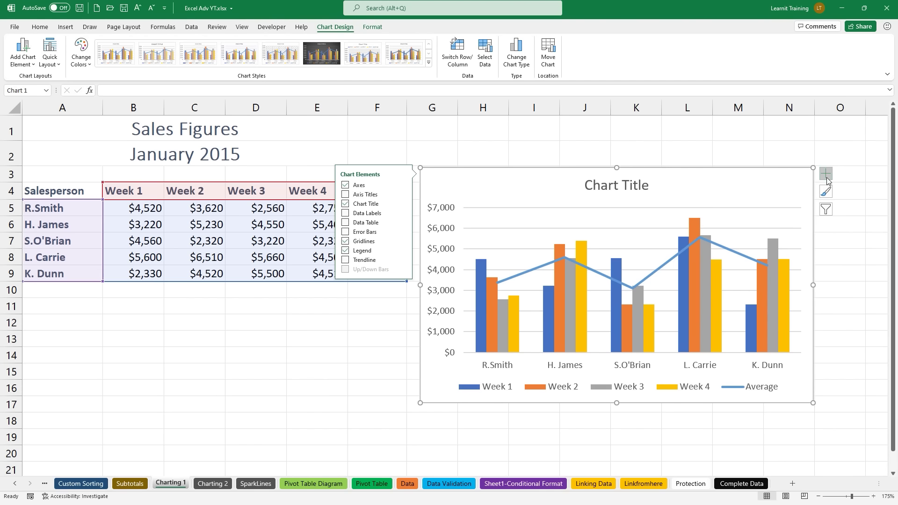
left_click(345, 204)
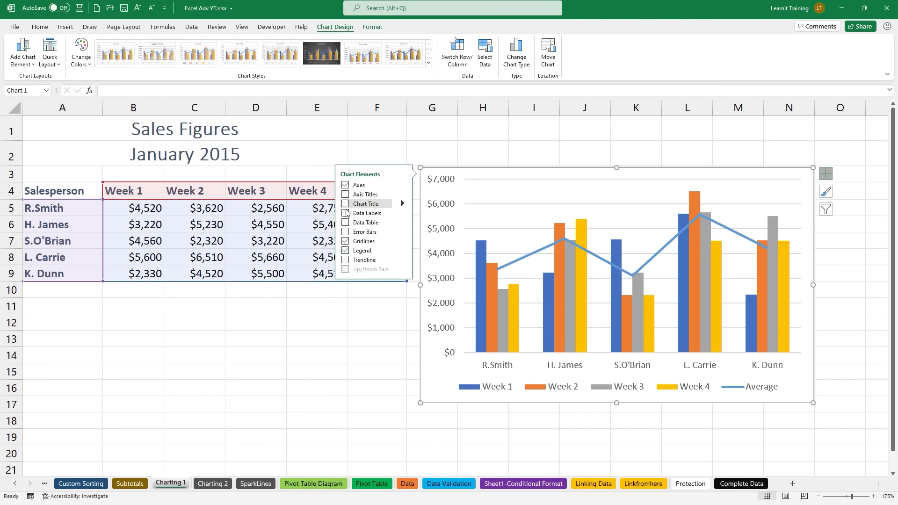
left_click(402, 251)
left_click(423, 264)
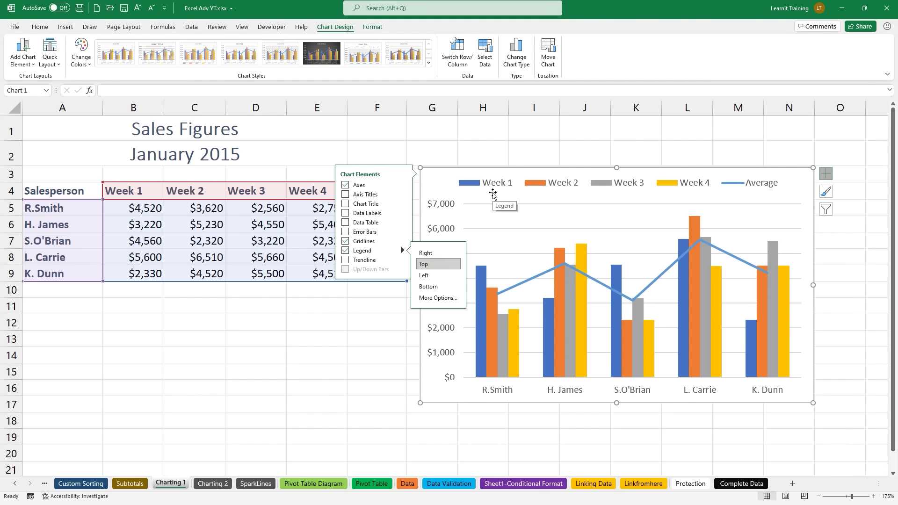
Step: Hide the Average series from the sales chart using Chart Filters
left_click(832, 206)
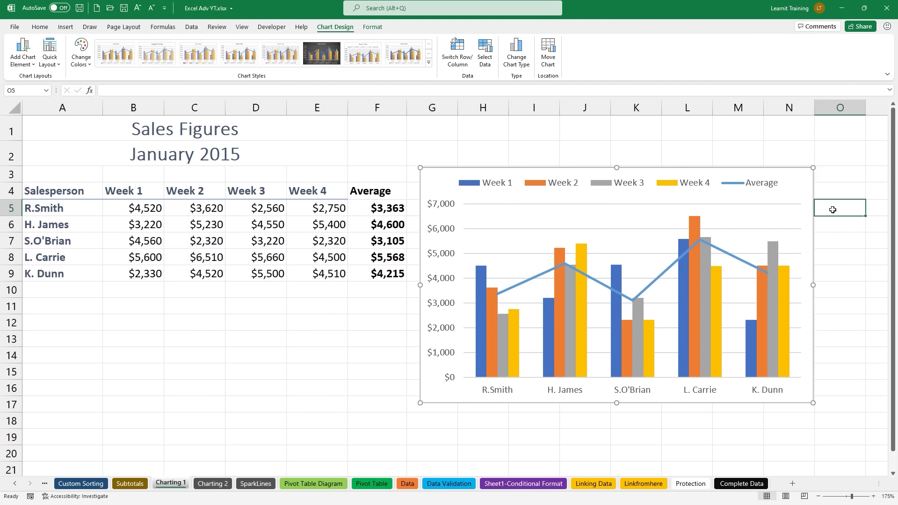
left_click(808, 194)
left_click(826, 210)
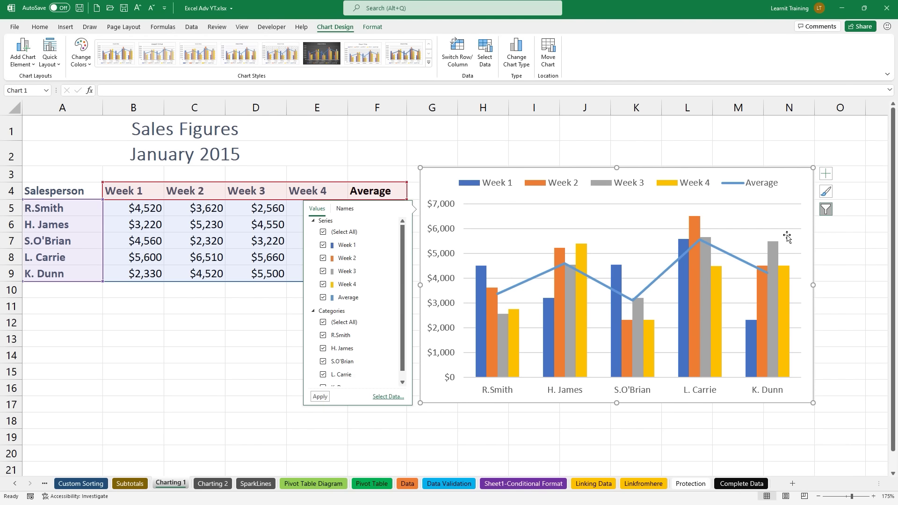
left_click(322, 298)
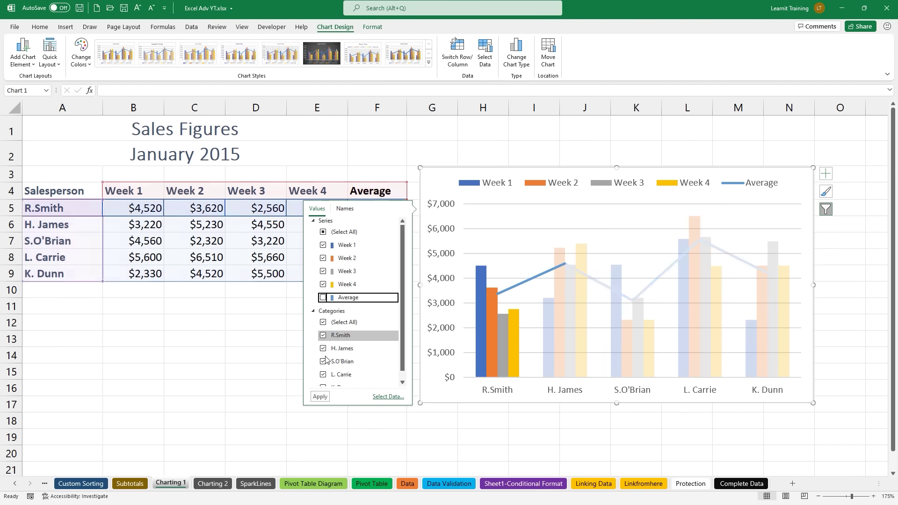
left_click(320, 396)
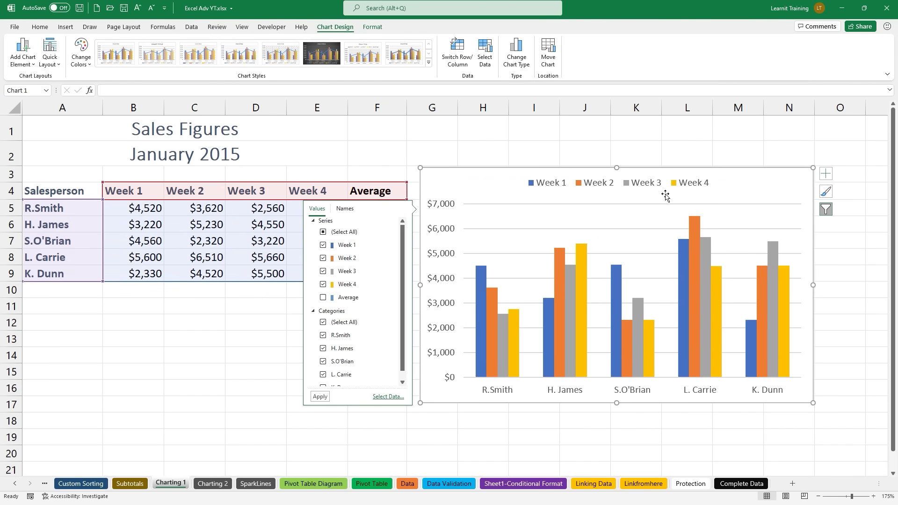
left_click(734, 183)
Step: Apply the green monochromatic colour palette to the chart
left_click(826, 192)
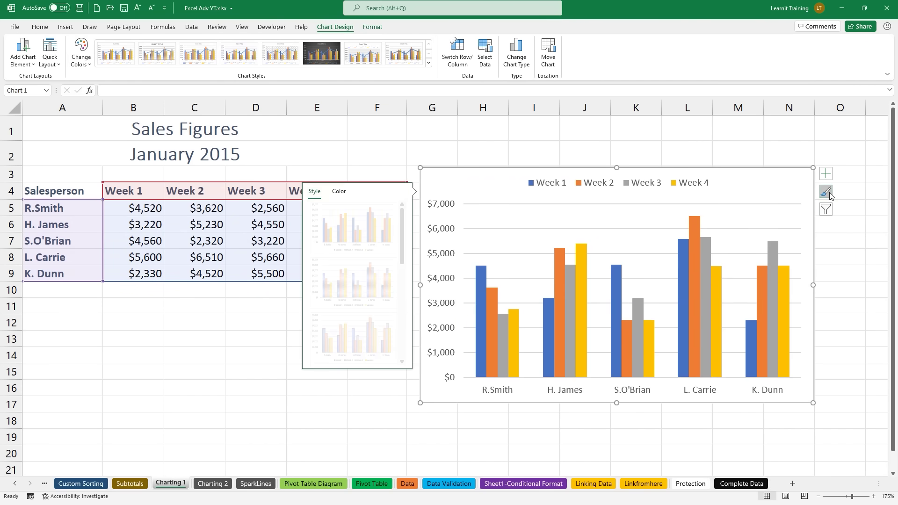
left_click(338, 191)
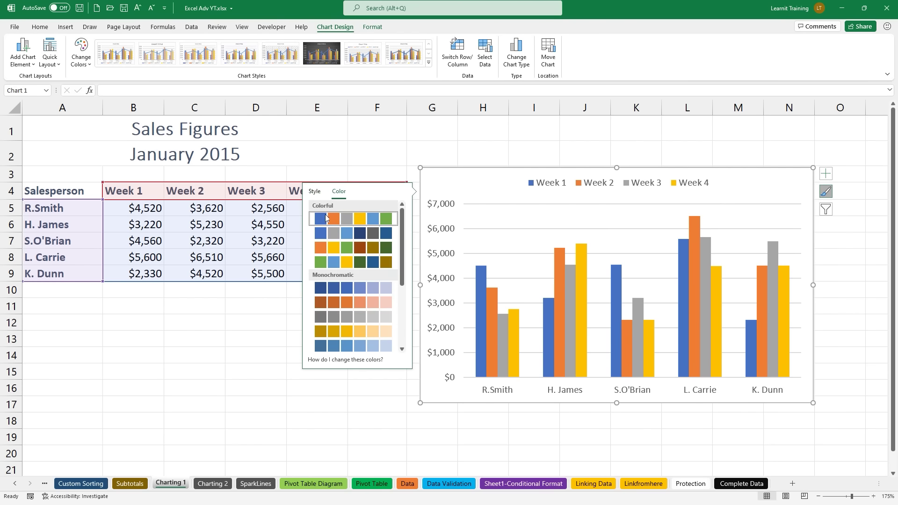
scroll(323, 316, "down", 2)
left_click(328, 317)
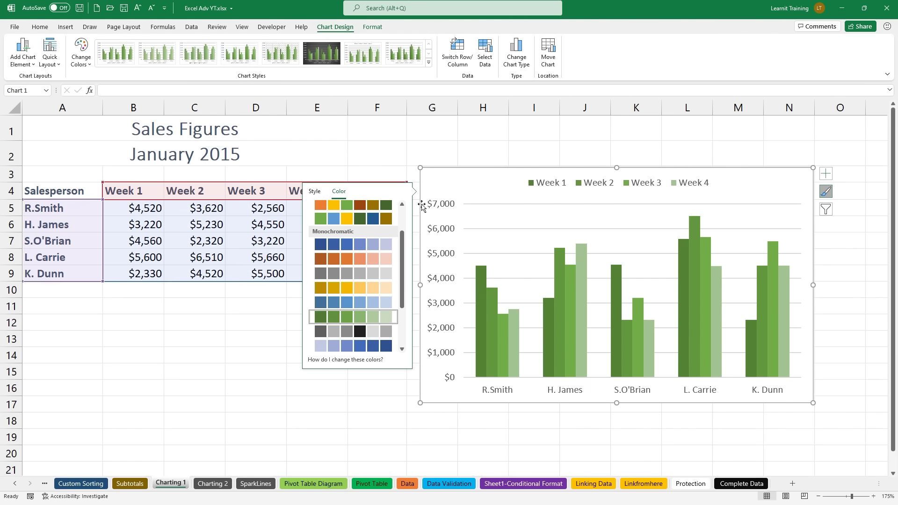
left_click(466, 158)
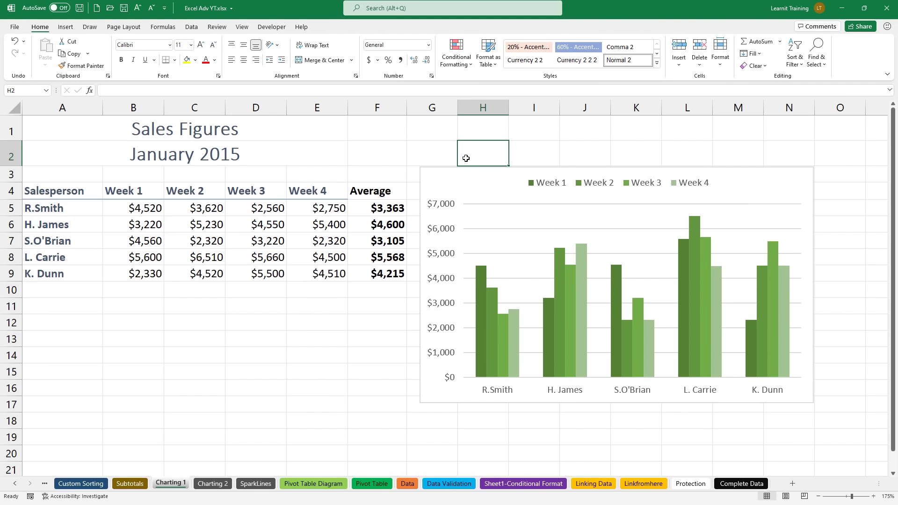
Step: Re-enable the Average series in Chart Filters so the line shows again
left_click(484, 178)
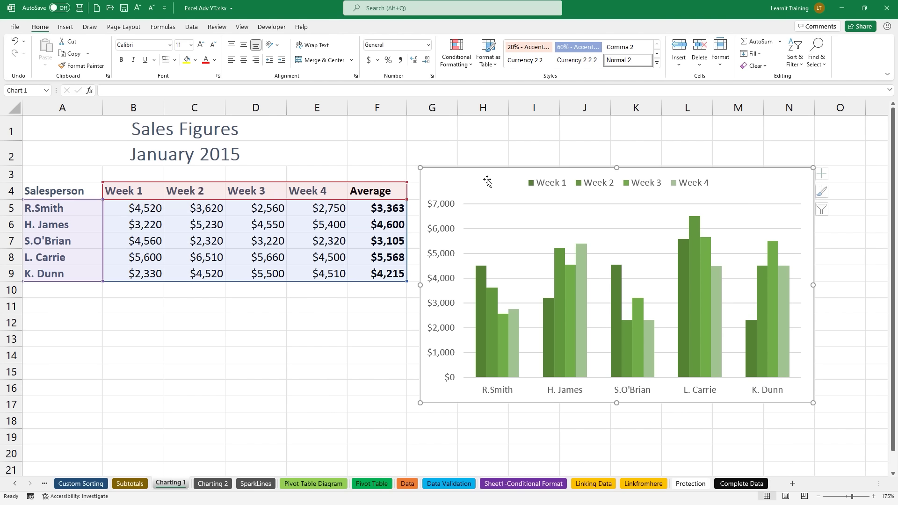
left_click(826, 174)
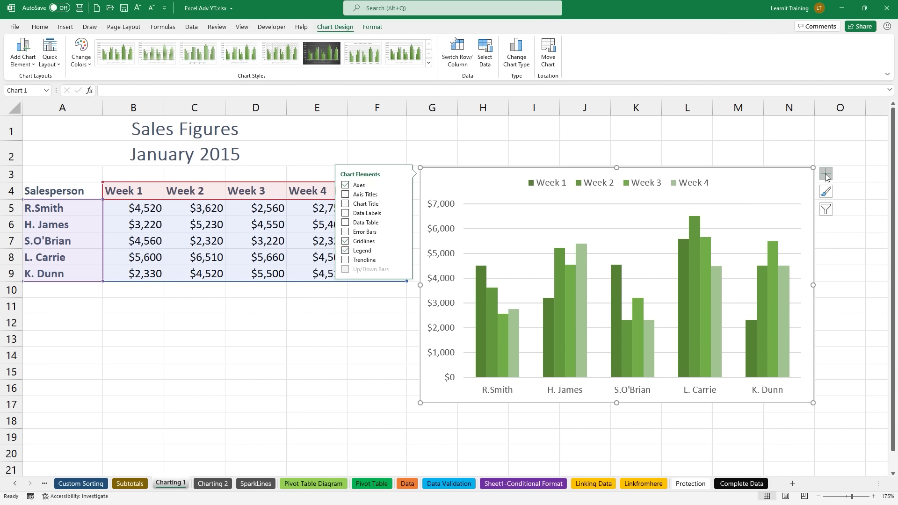
left_click(827, 210)
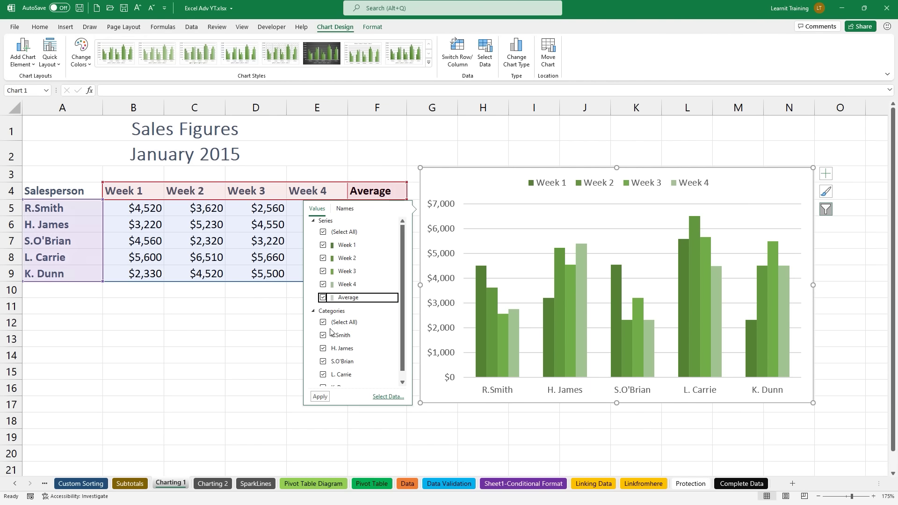
left_click(318, 396)
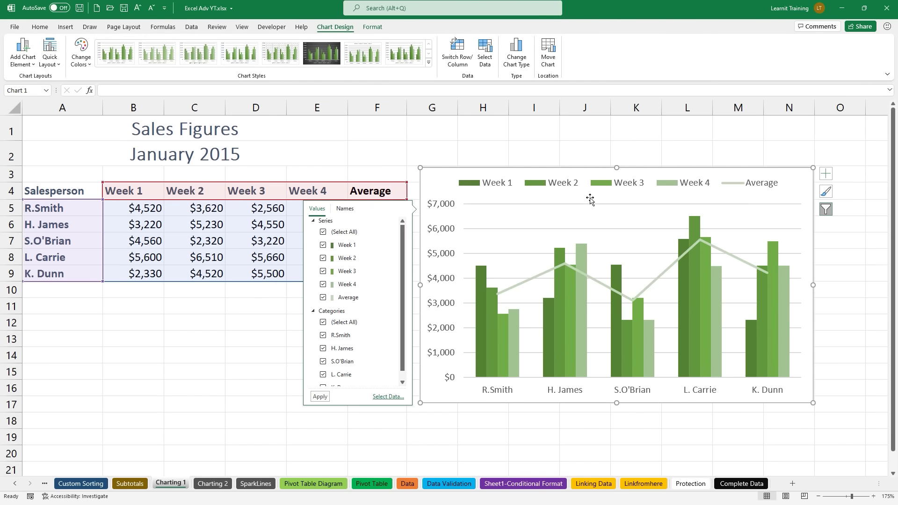
left_click(590, 198)
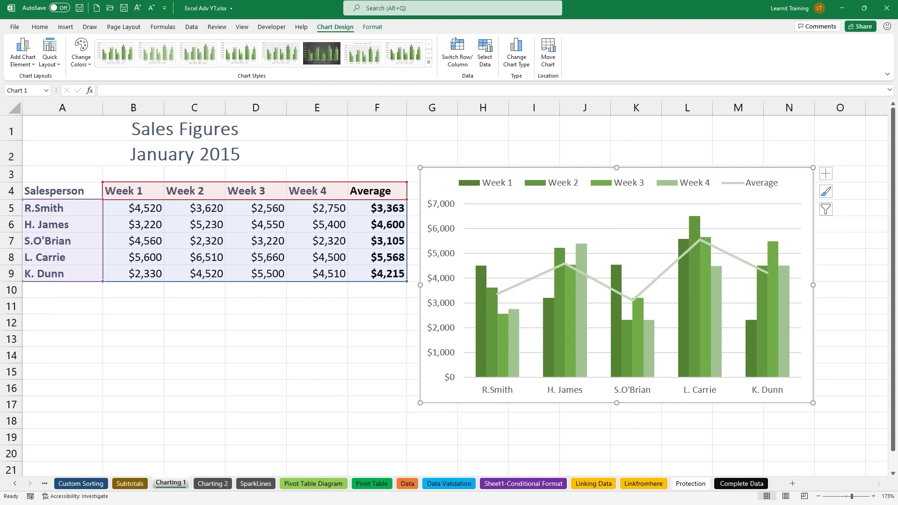
Step: Choose Save as Template from the plot area's shortcut menu
right_click(443, 193)
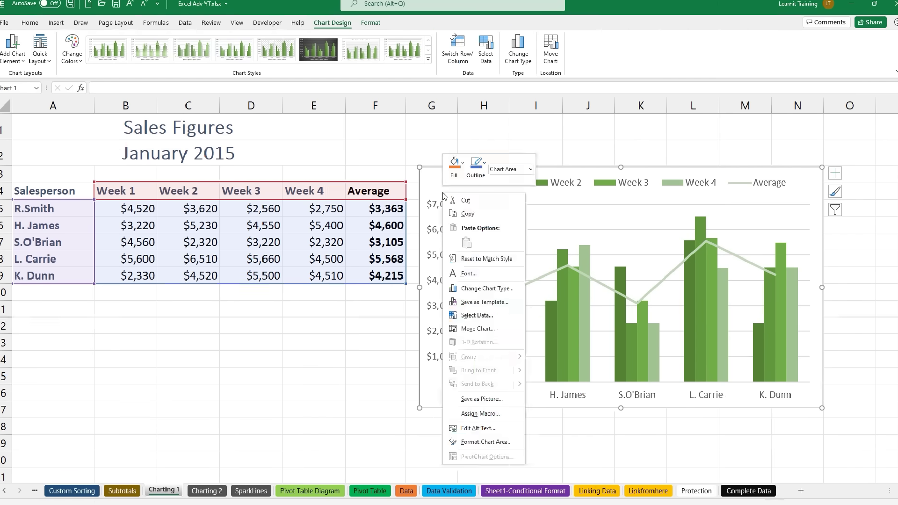
key("Escape")
key("ctrl")
right_click(443, 193)
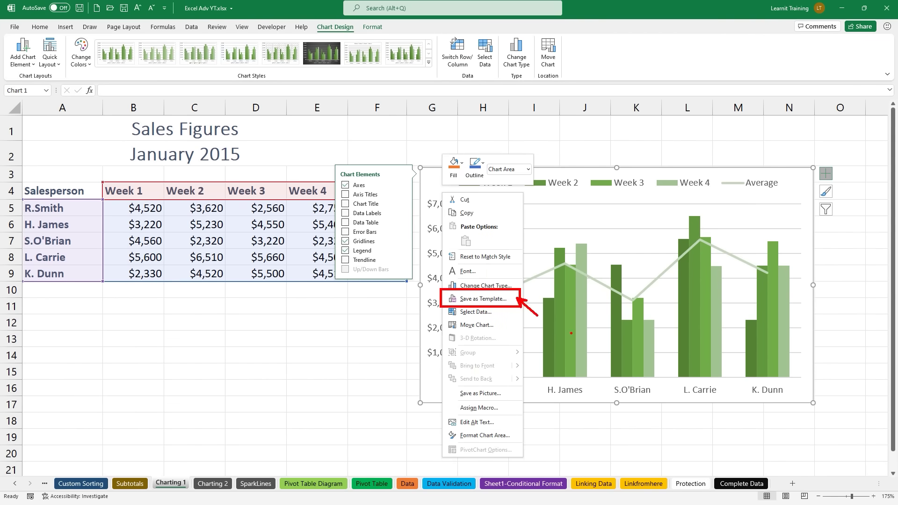
key("Escape")
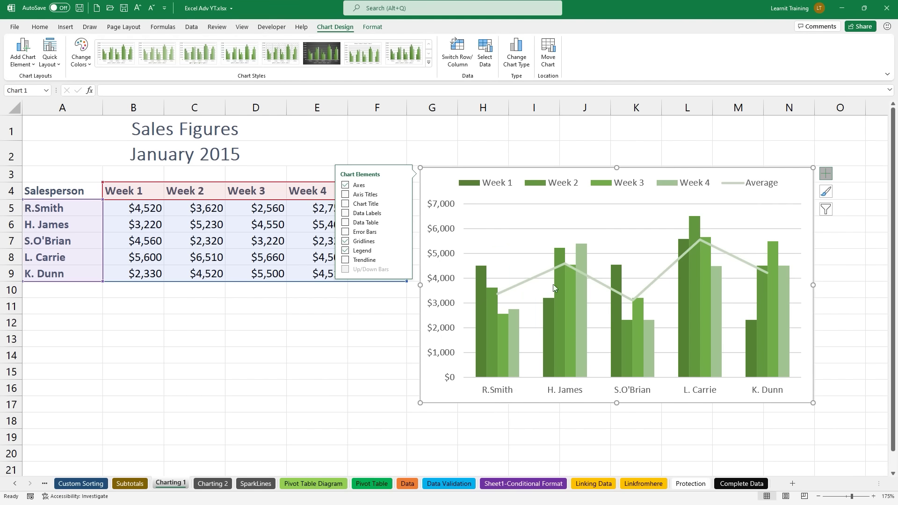
right_click(450, 194)
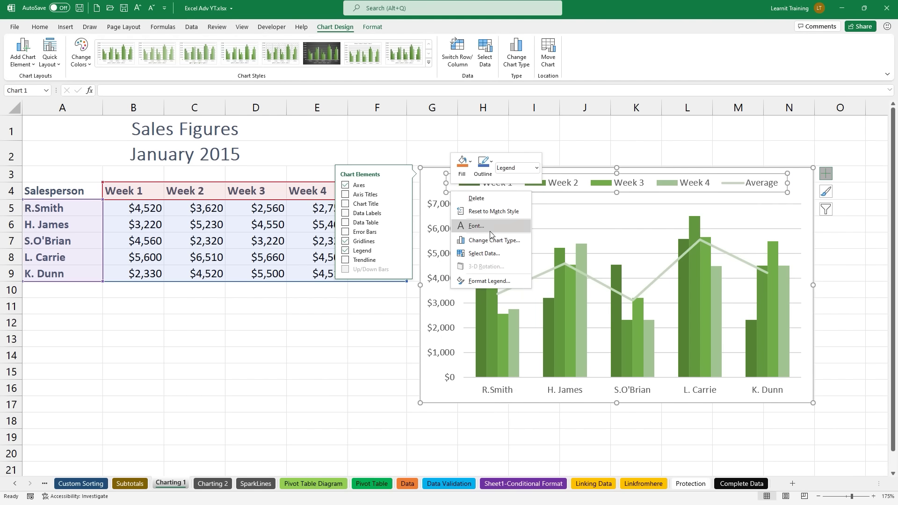
right_click(557, 235)
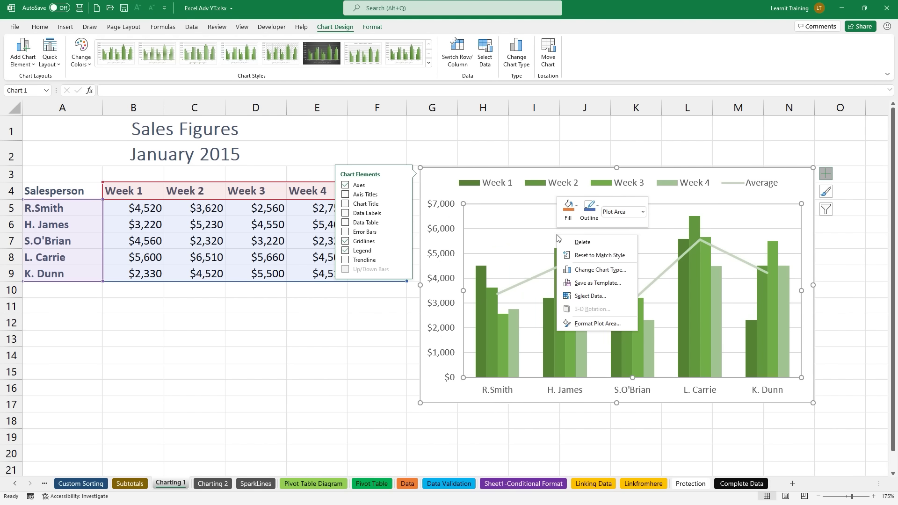
left_click(603, 283)
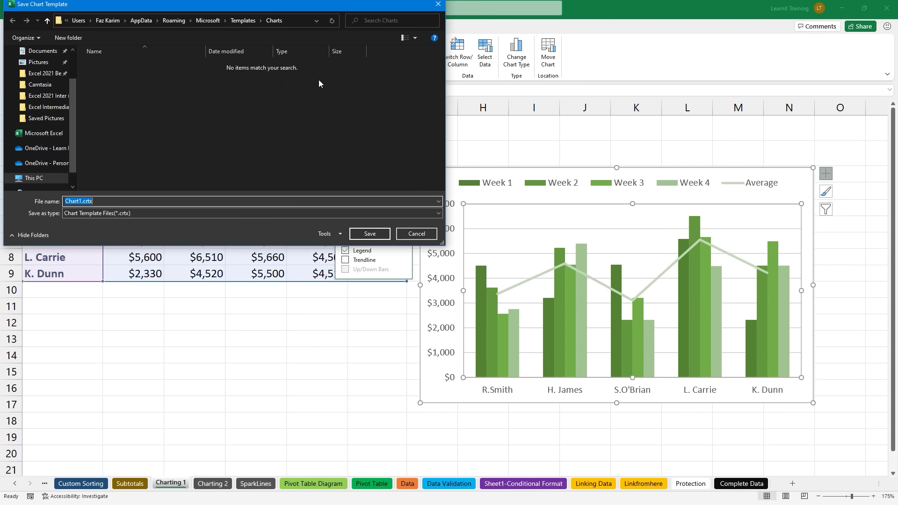
Step: Name the template 'Chart Template' and save it
left_click_drag(261, 12, 460, 89)
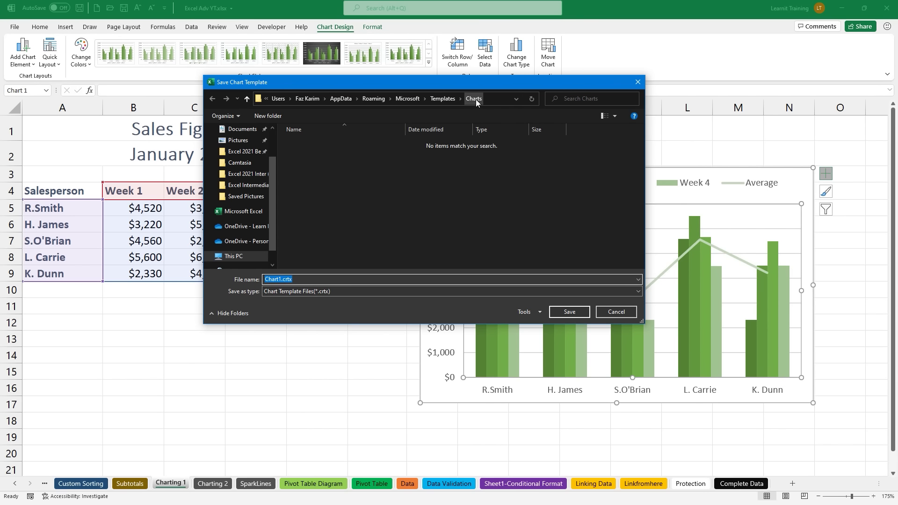
key("BackSpace")
type("Chart Template")
left_click(572, 315)
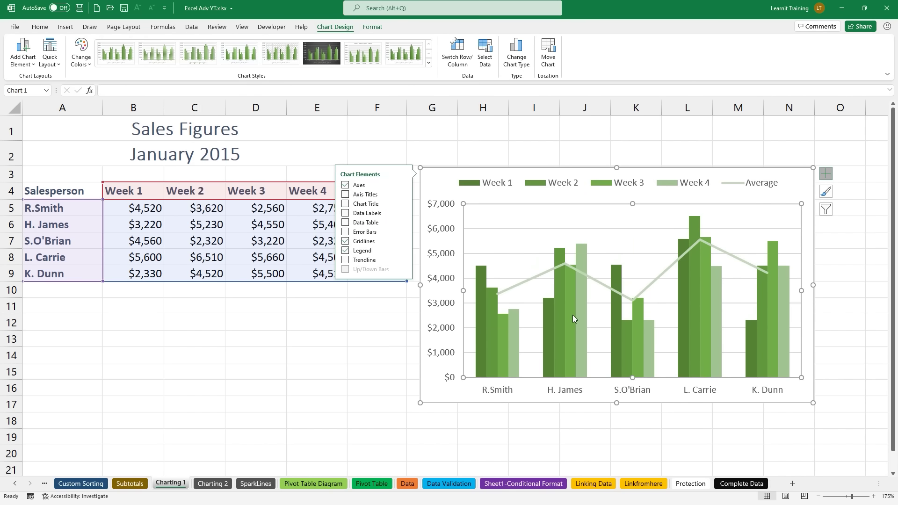
left_click(300, 368)
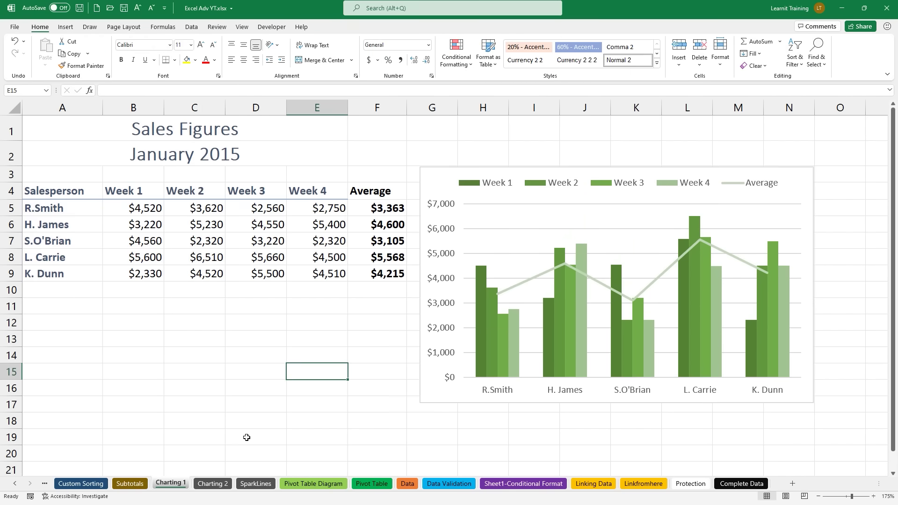
Step: On the Charting 2 sheet, select the whole sales table A4:E9
left_click(207, 484)
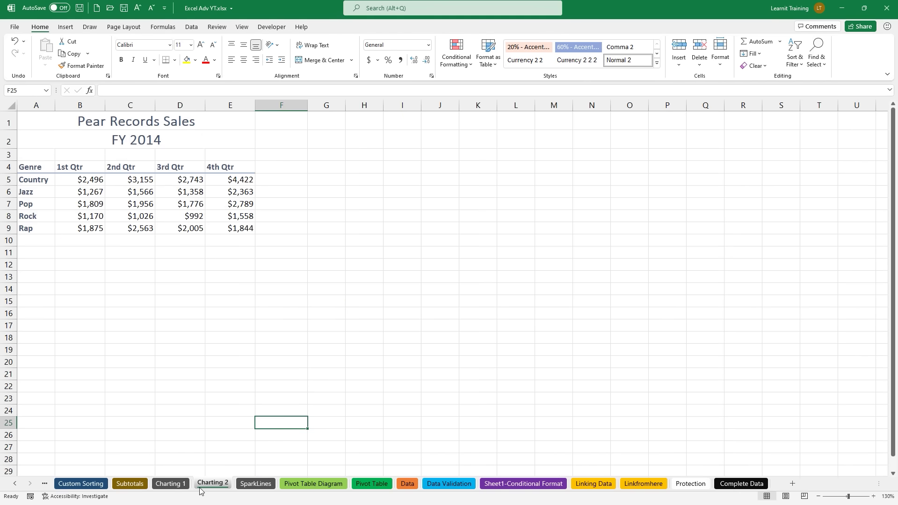
left_click(104, 202)
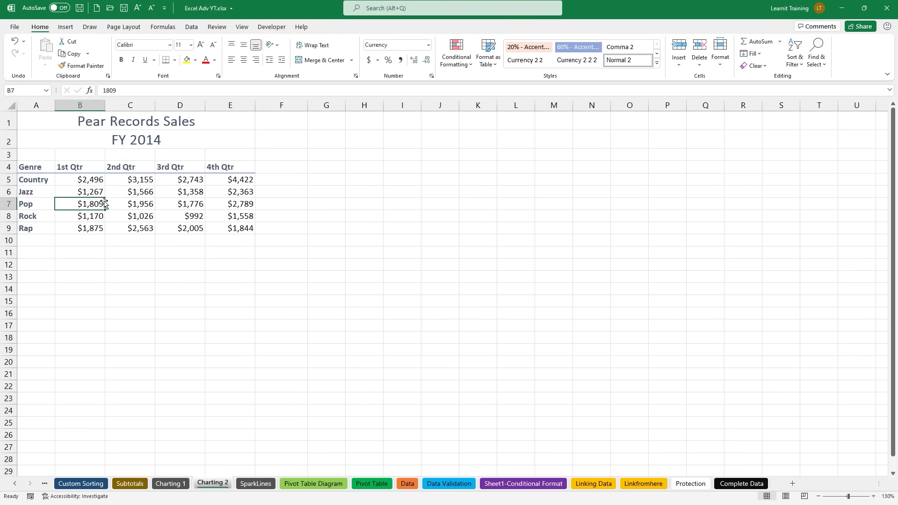
scroll(104, 201, "up", 2)
scroll(103, 202, "up", 6)
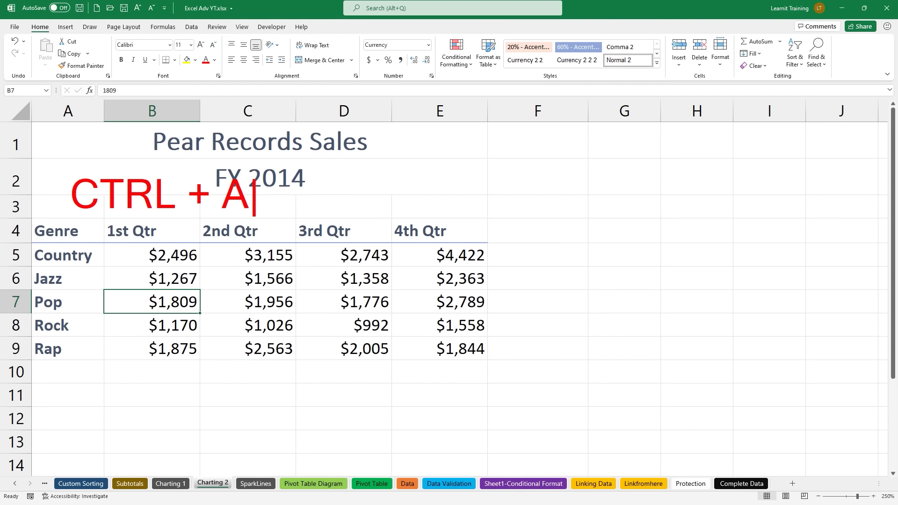
key("ctrl+a")
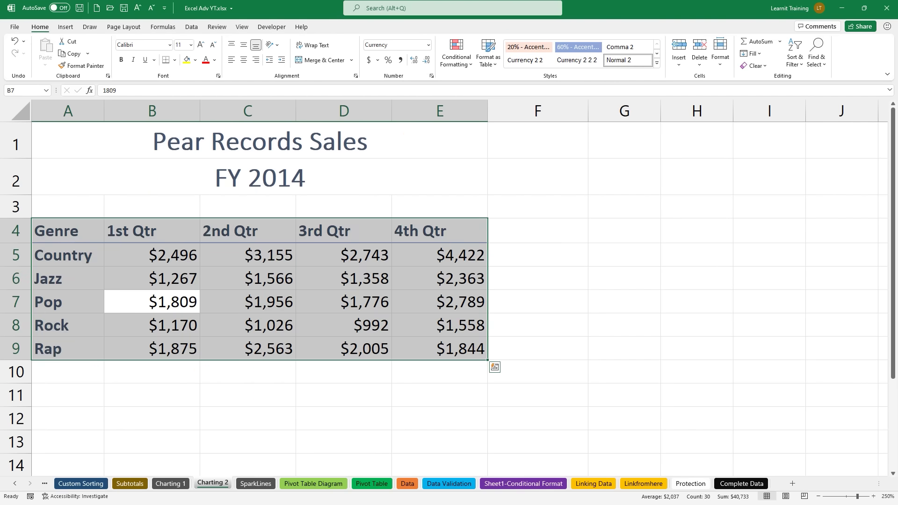
Step: Insert a chart from the saved Chart Template and move it right of the table
left_click(66, 26)
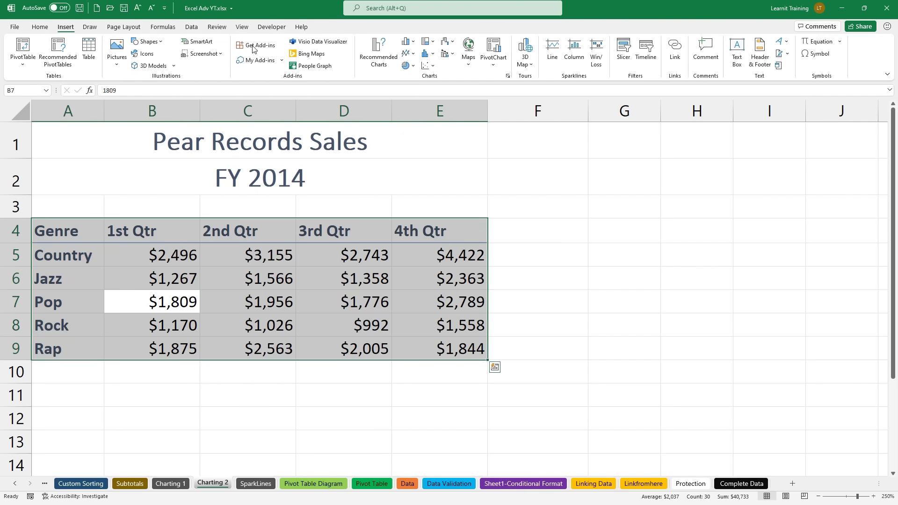
left_click(384, 60)
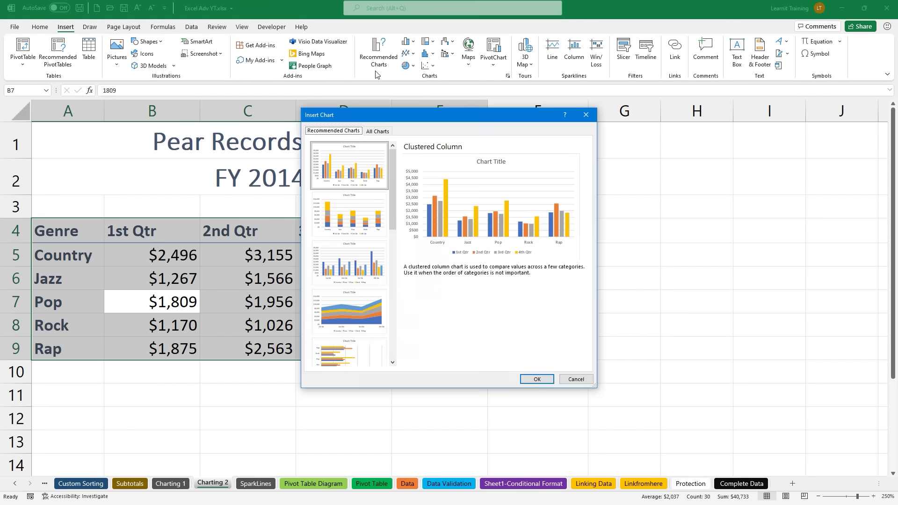
left_click(377, 131)
left_click(349, 157)
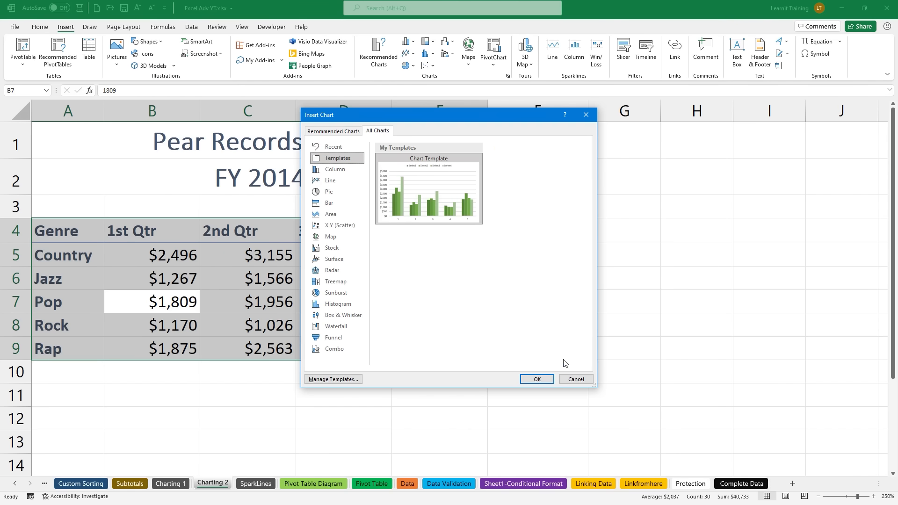
left_click(544, 379)
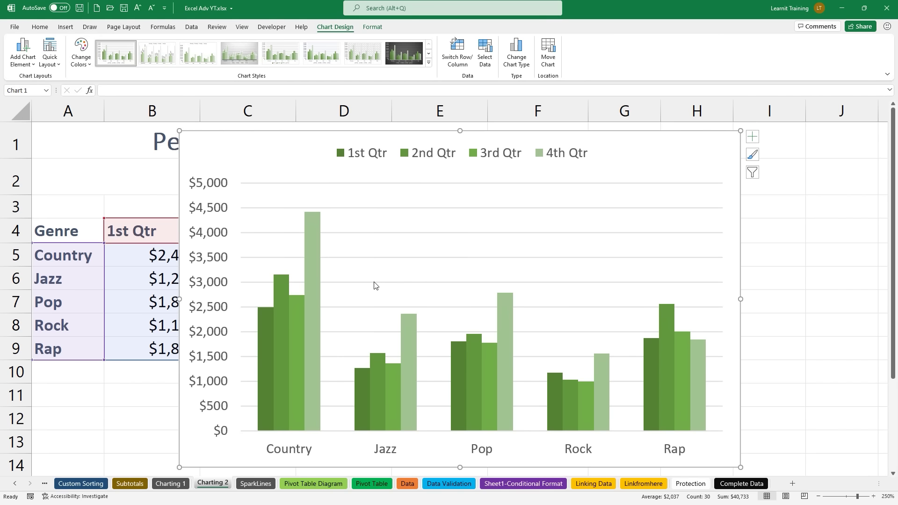
scroll(388, 279, "down", 3, "ctrl")
left_click_drag(208, 136, 509, 173)
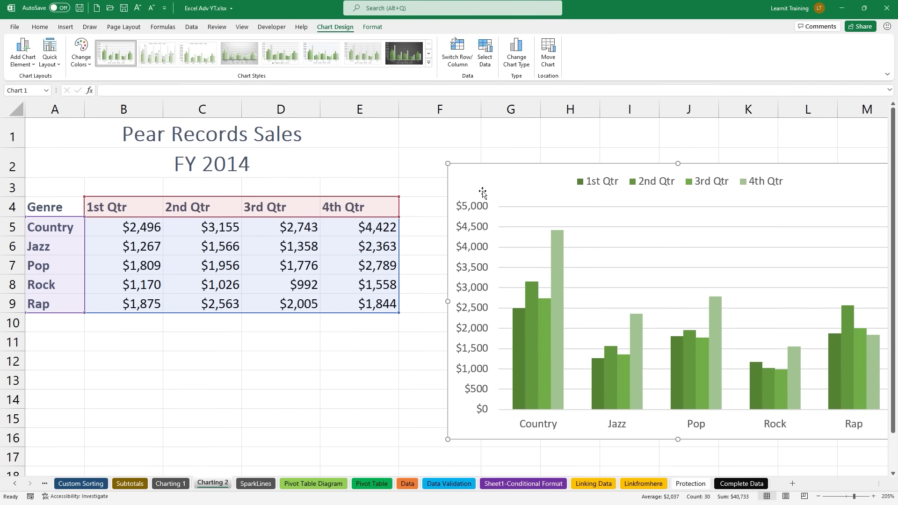
left_click(164, 487)
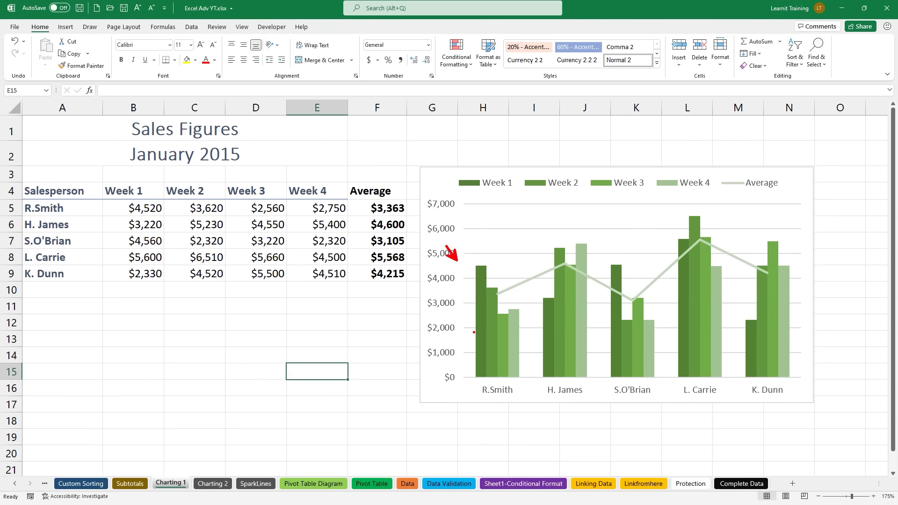
left_click(213, 483)
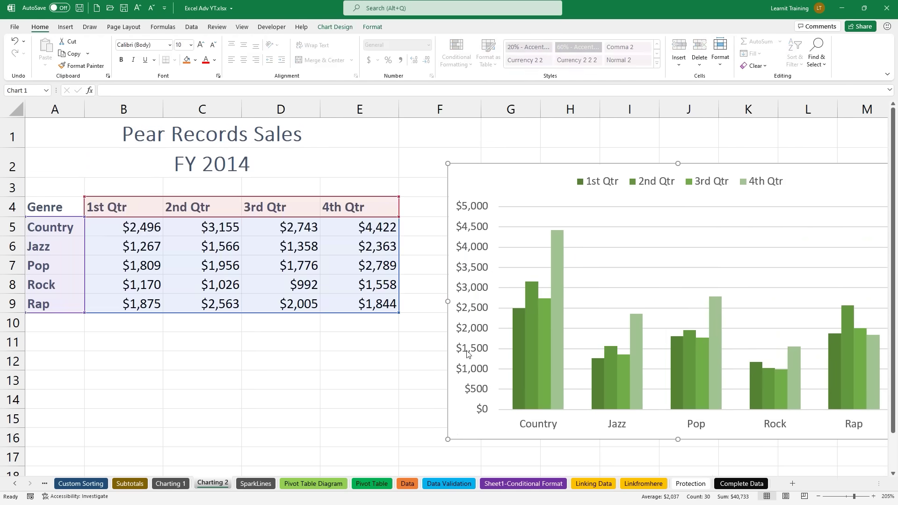
scroll(534, 314, "down", 1, "ctrl")
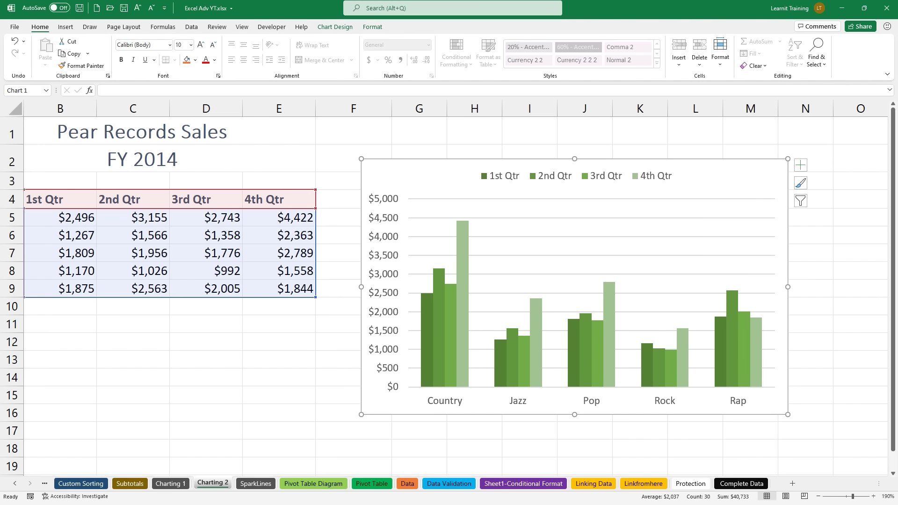
left_click_drag(215, 466, 184, 303)
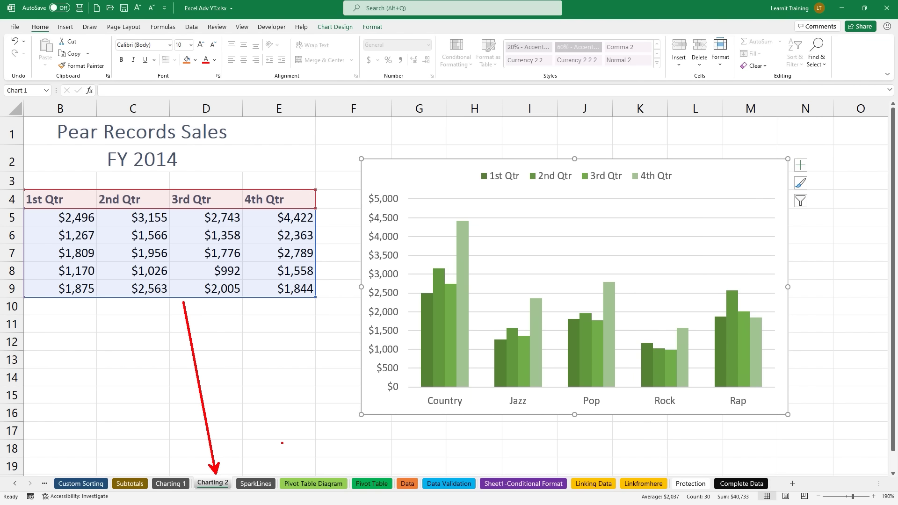
key("Escape")
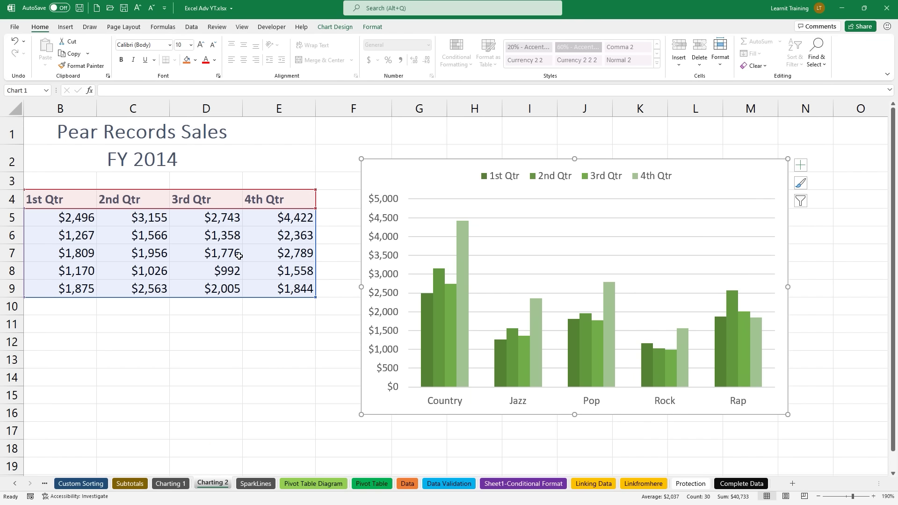
left_click(237, 255)
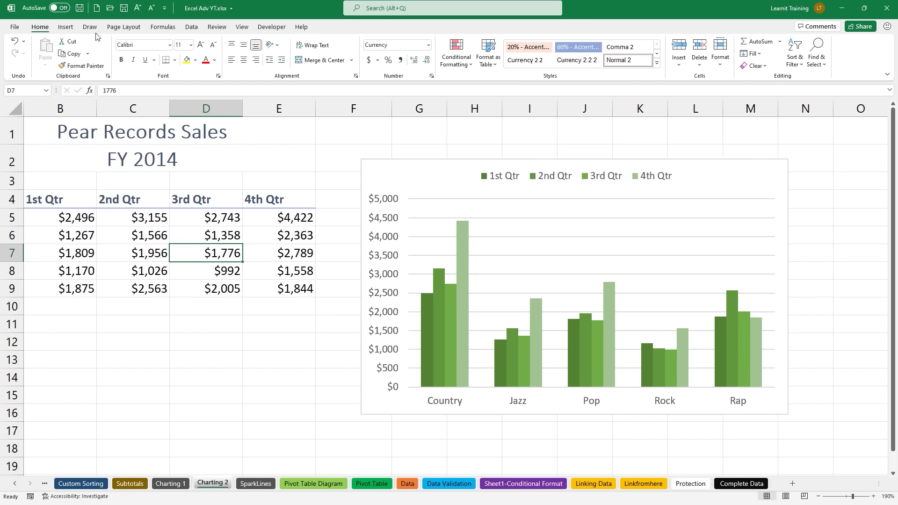
Step: Insert a second Chart Template chart, delete it, and go to the SparkLines sheet
left_click(65, 27)
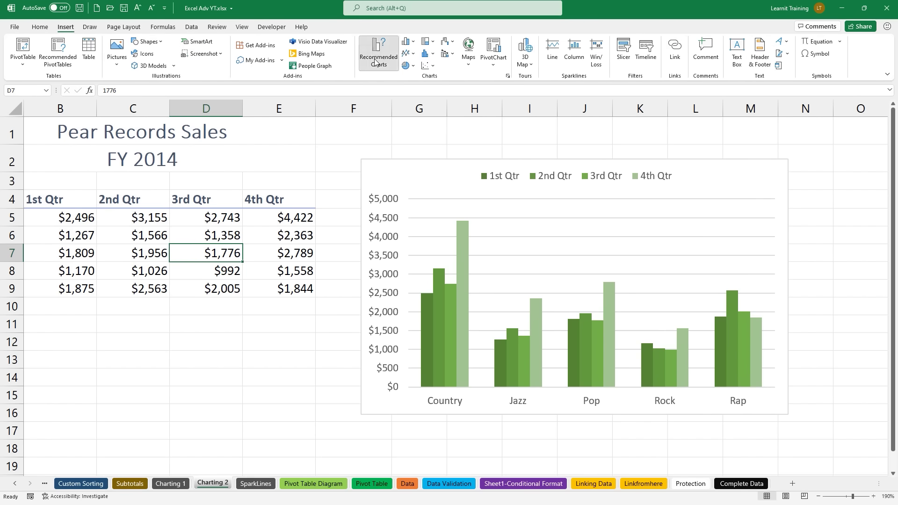
left_click(375, 61)
left_click(376, 132)
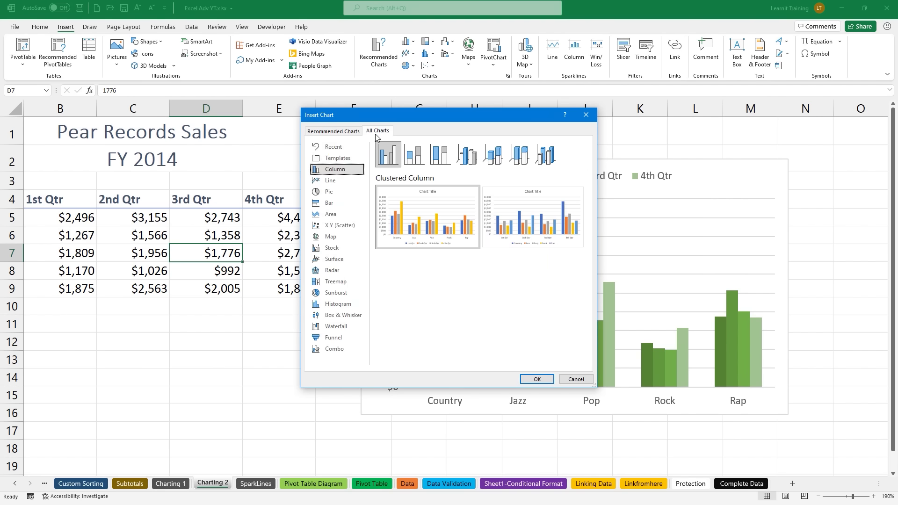
left_click(341, 159)
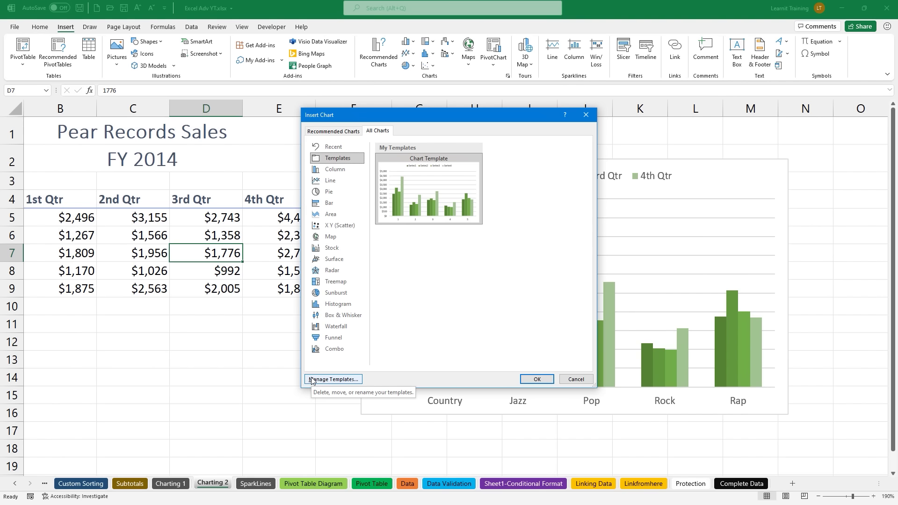
left_click(537, 378)
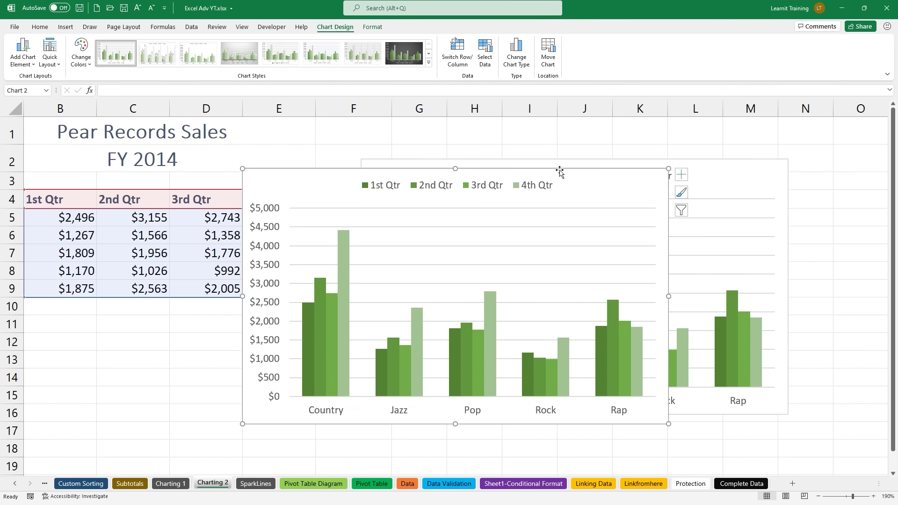
key("Delete")
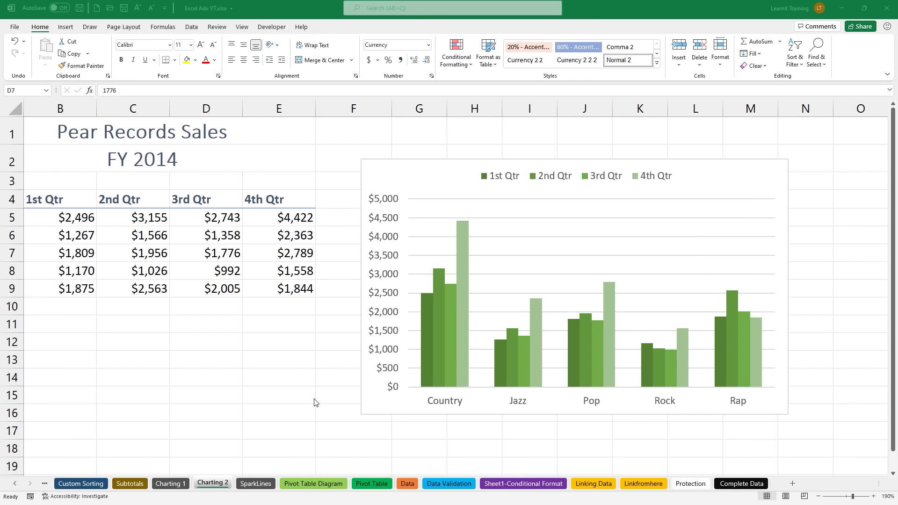
left_click(255, 484)
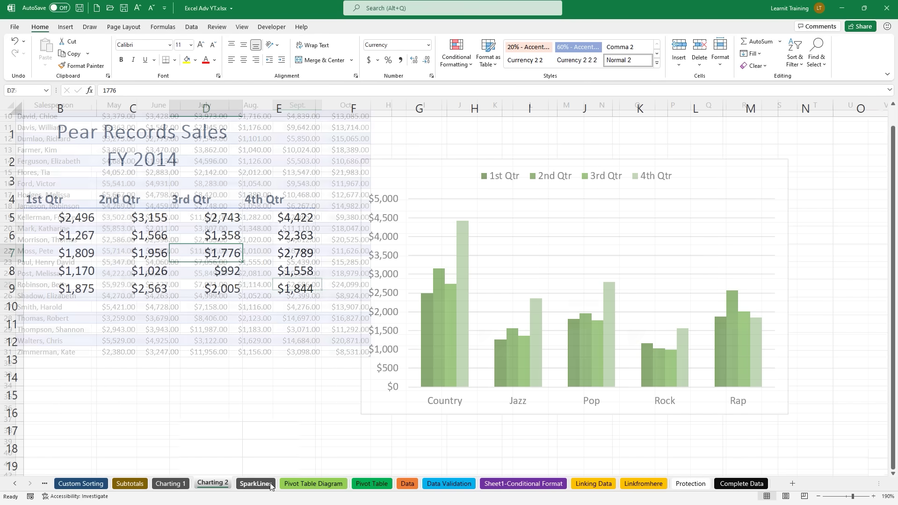
scroll(219, 329, "up", 3)
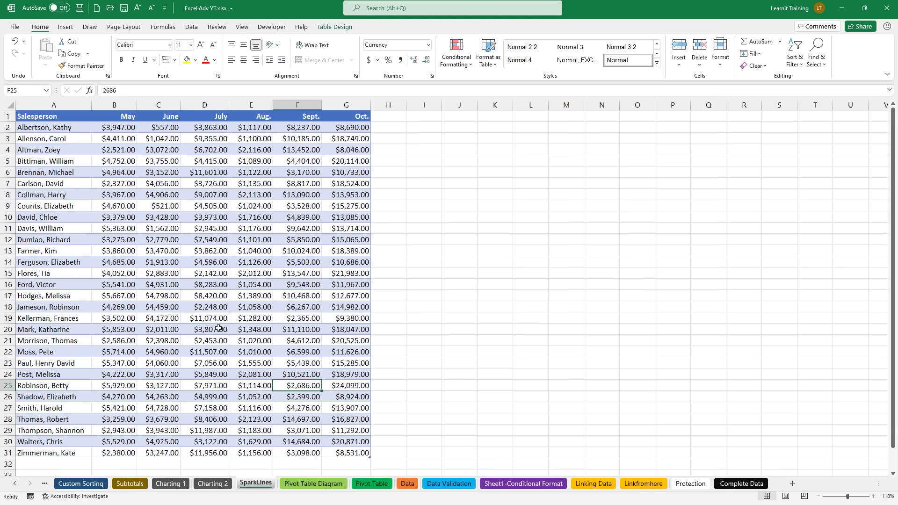
scroll(219, 328, "up", 2, "ctrl")
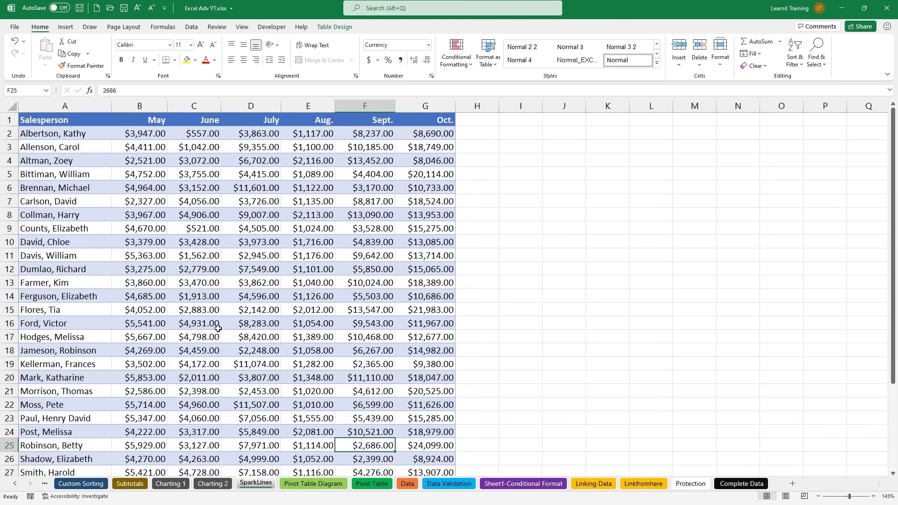
scroll(218, 328, "up", 1, "ctrl")
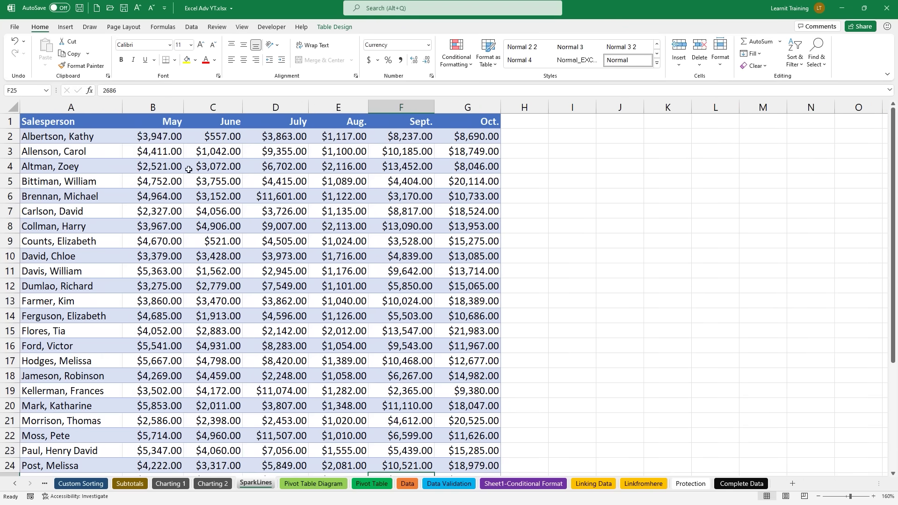
left_click_drag(151, 123, 463, 123)
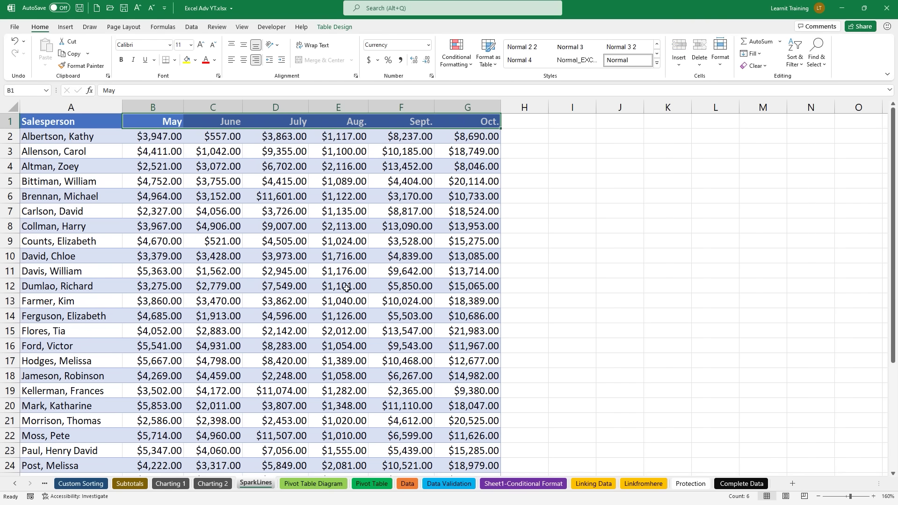
left_click(260, 214)
scroll(260, 218, "up", 1, "ctrl")
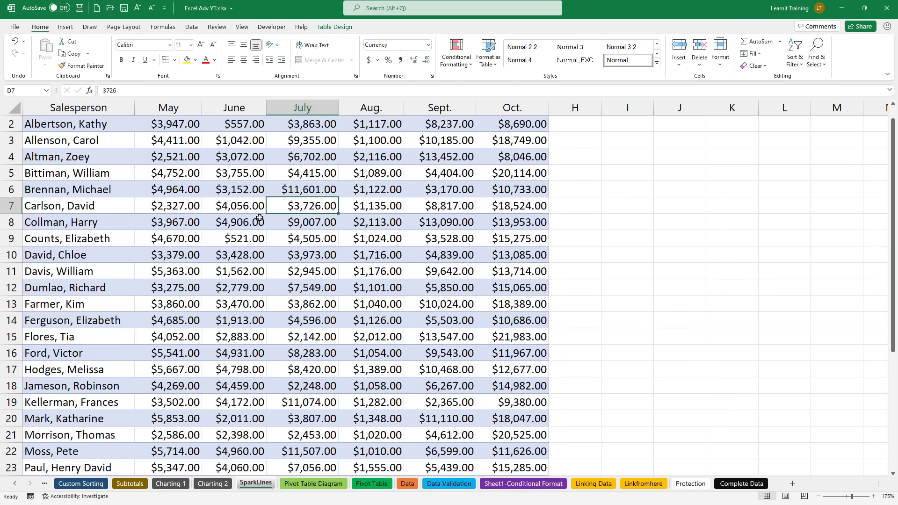
scroll(259, 218, "up", 1)
scroll(259, 218, "up", 1, "ctrl")
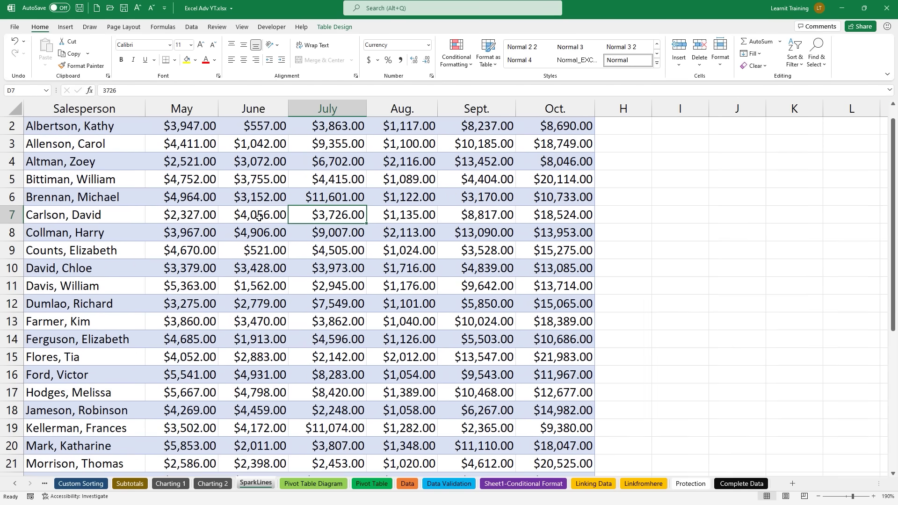
scroll(259, 218, "up", 1)
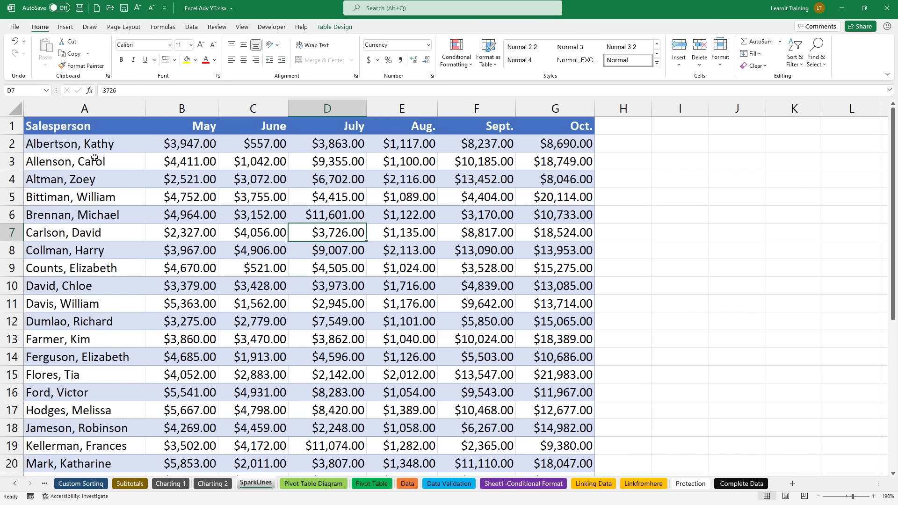
left_click_drag(161, 143, 567, 144)
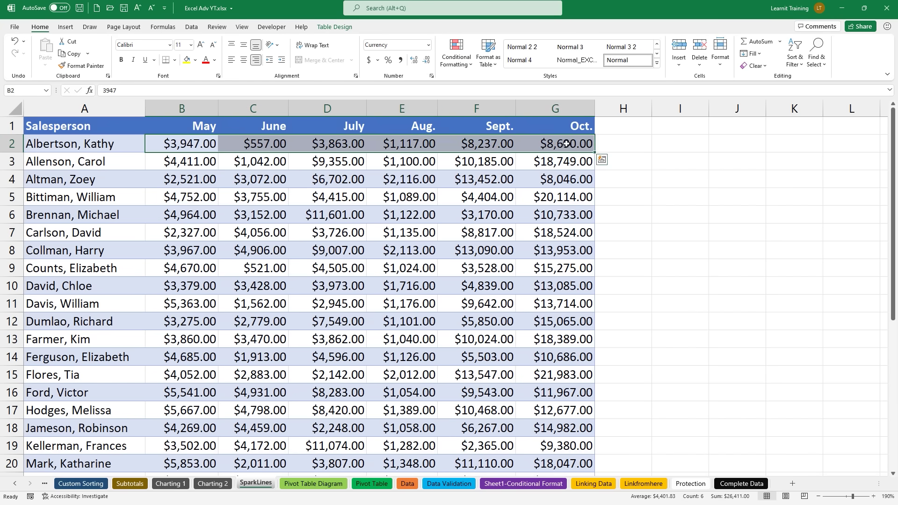
Step: Preview Quick Analysis sparklines for B2:G2, then show the Insert commands instead
left_click(603, 162)
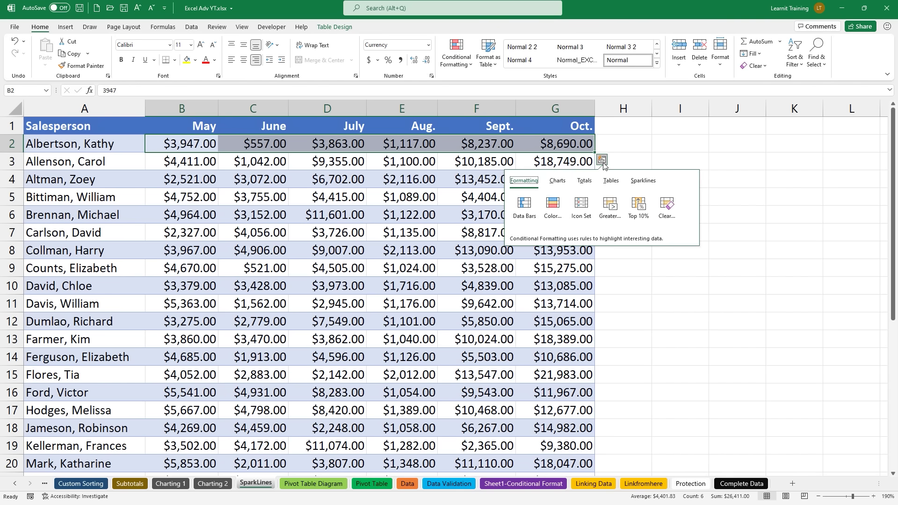
left_click(642, 181)
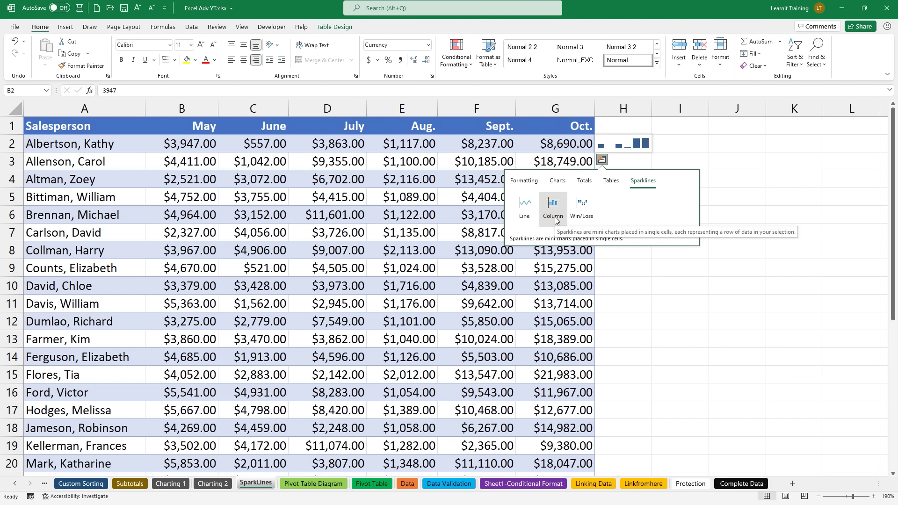
left_click(66, 27)
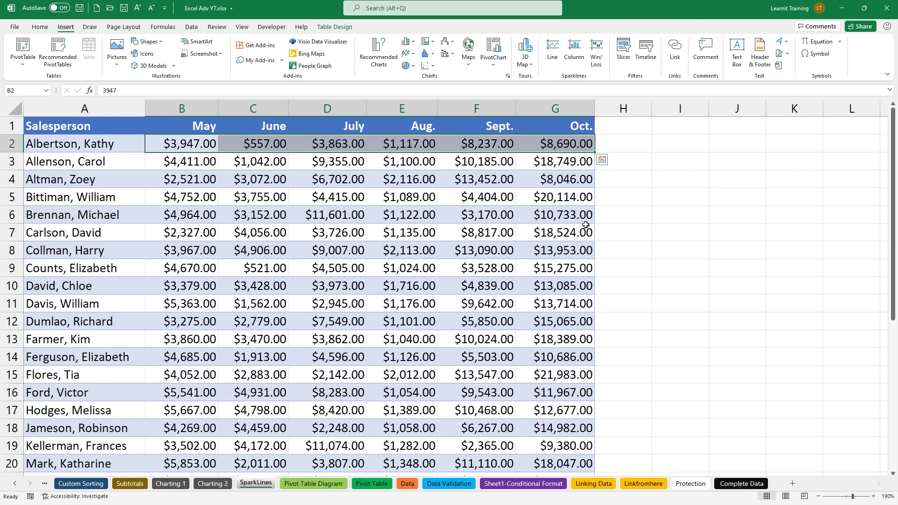
Step: Create a line sparkline from B2:G2 with location range $H$2
left_click(556, 56)
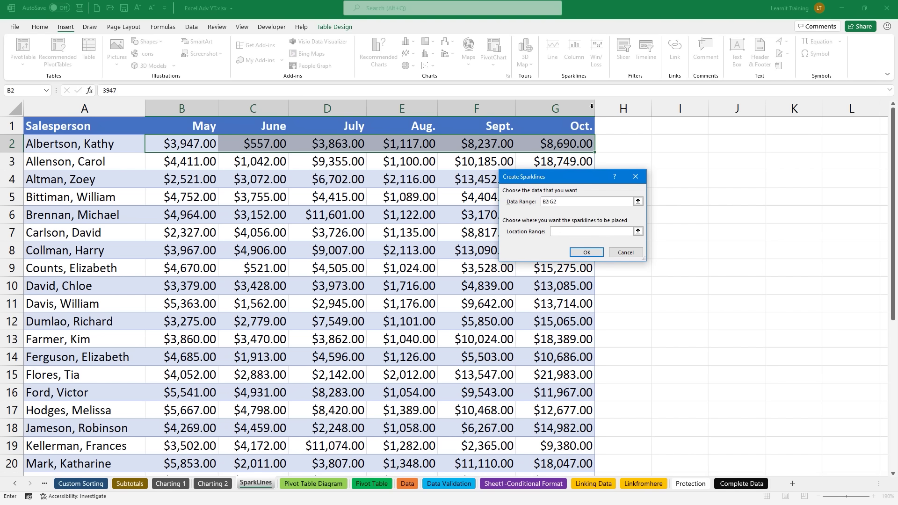
left_click_drag(576, 175, 702, 225)
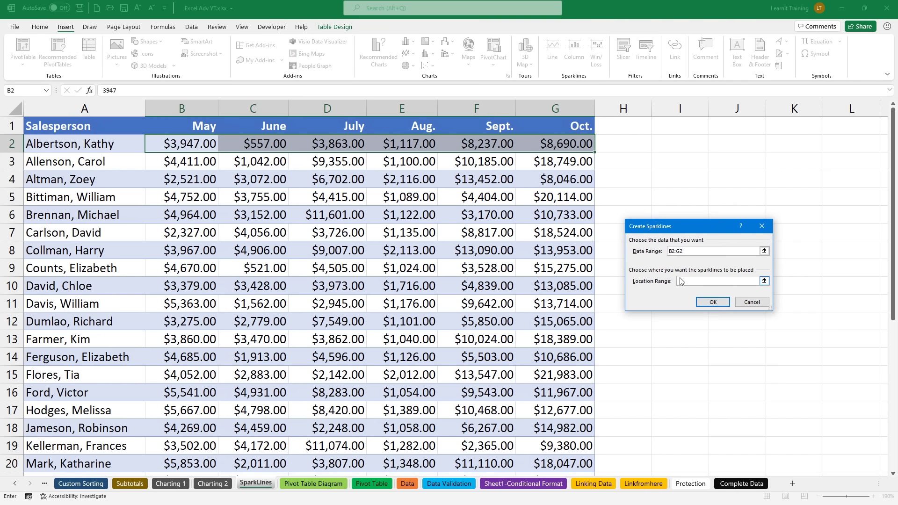
left_click(613, 143)
left_click(713, 302)
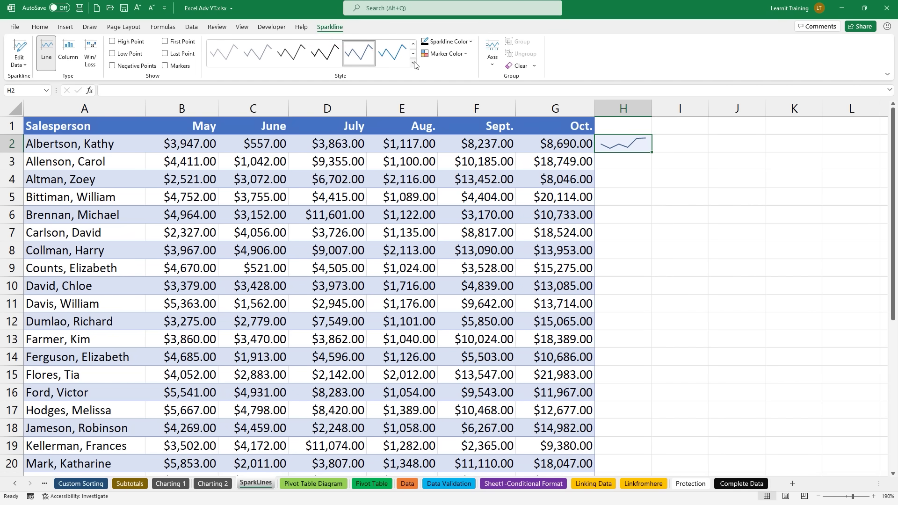
Step: Apply the black sparkline style to H2 and mark its high point in gold
left_click(413, 63)
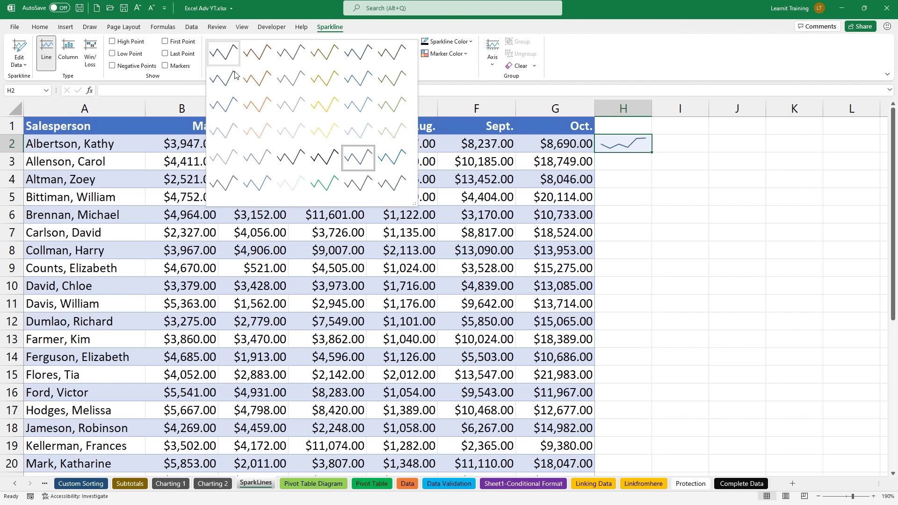
left_click(318, 152)
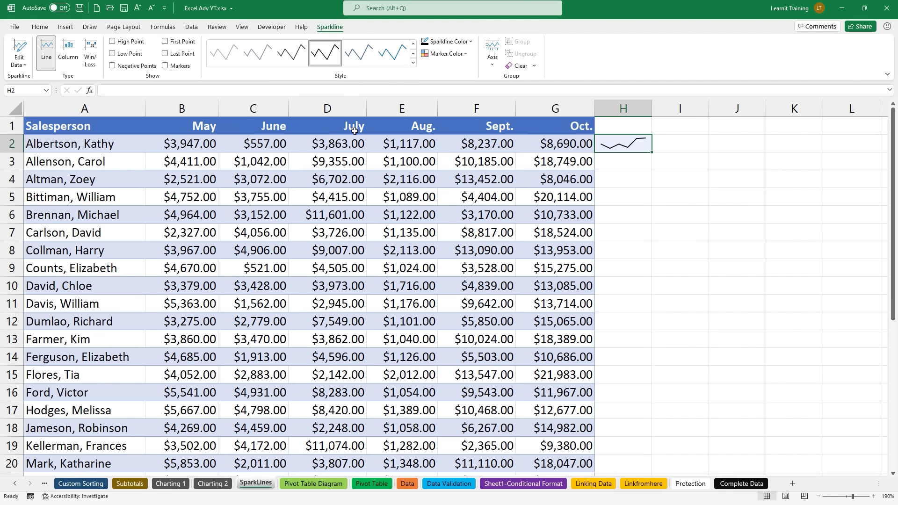
left_click(461, 54)
mouse_move(474, 69)
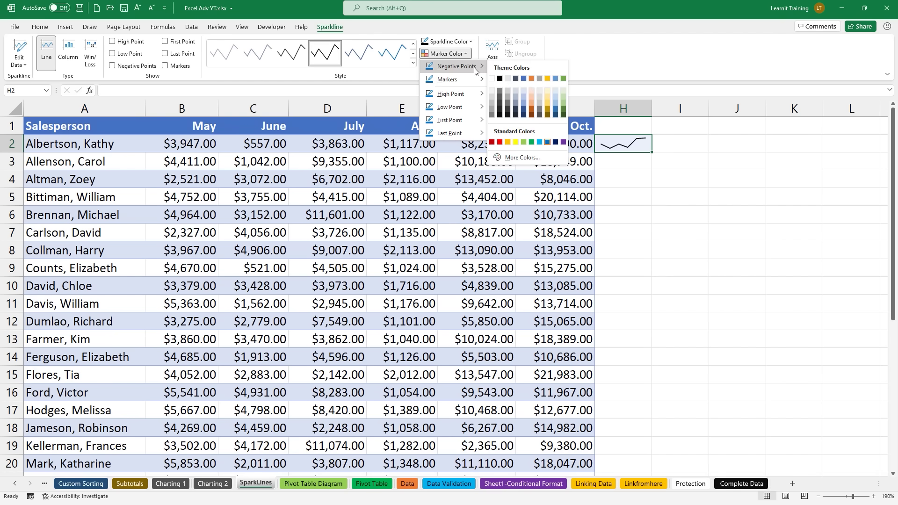
mouse_move(483, 98)
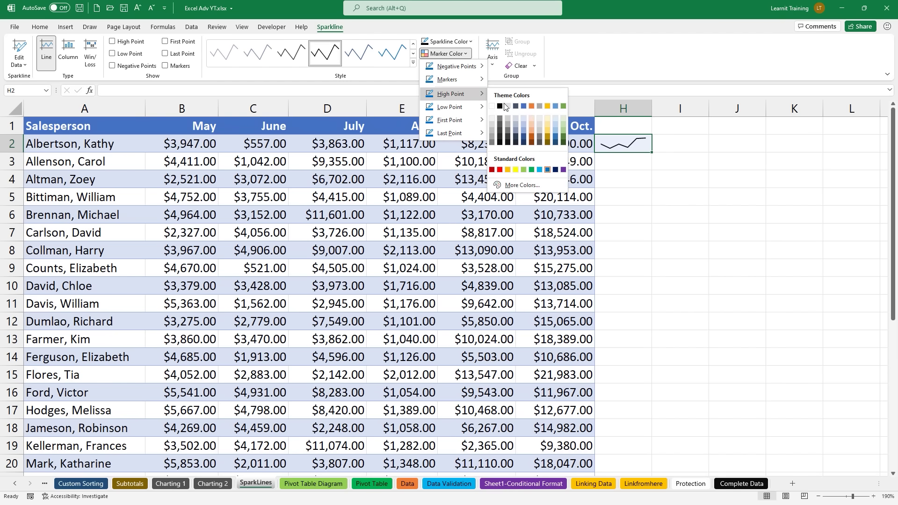
left_click(548, 107)
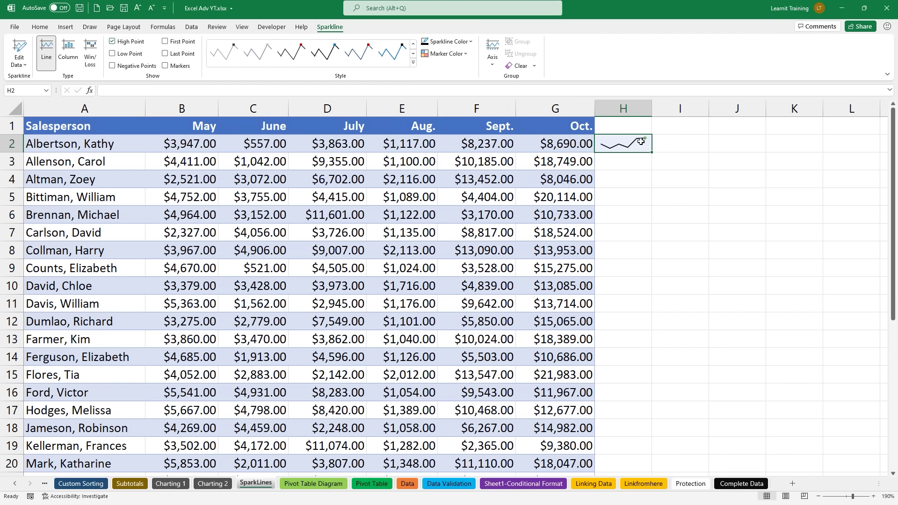
Step: Mark the H2 sparkline's low point in red, then select row 3's values B3:G3
scroll(627, 138, "up", 2)
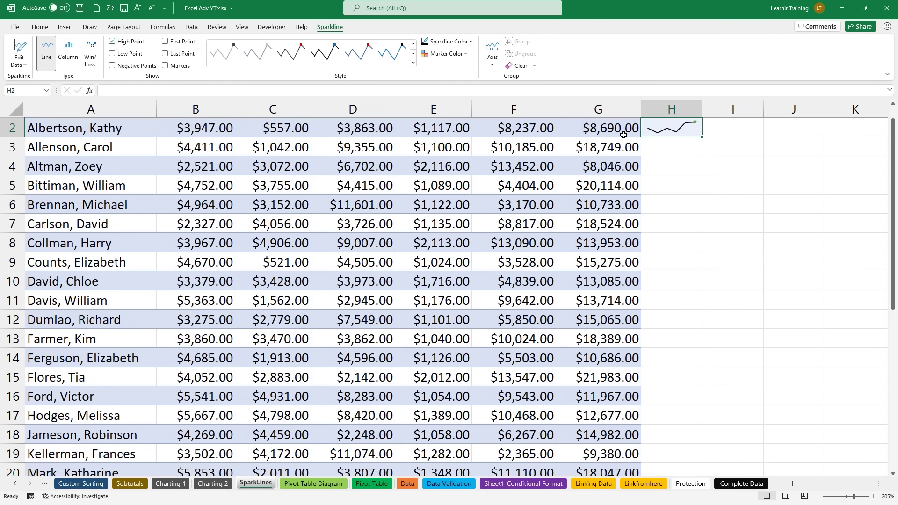
scroll(623, 137, "up", 1)
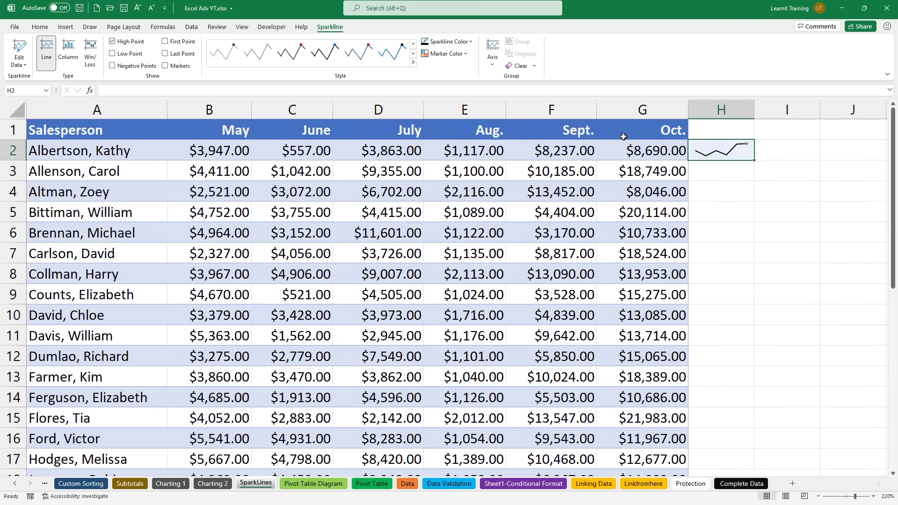
left_click(456, 56)
mouse_move(453, 108)
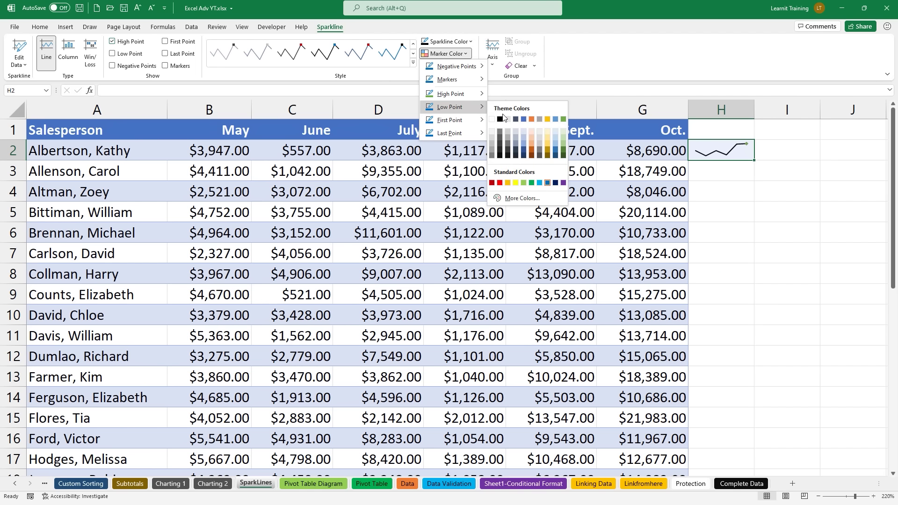
left_click(500, 183)
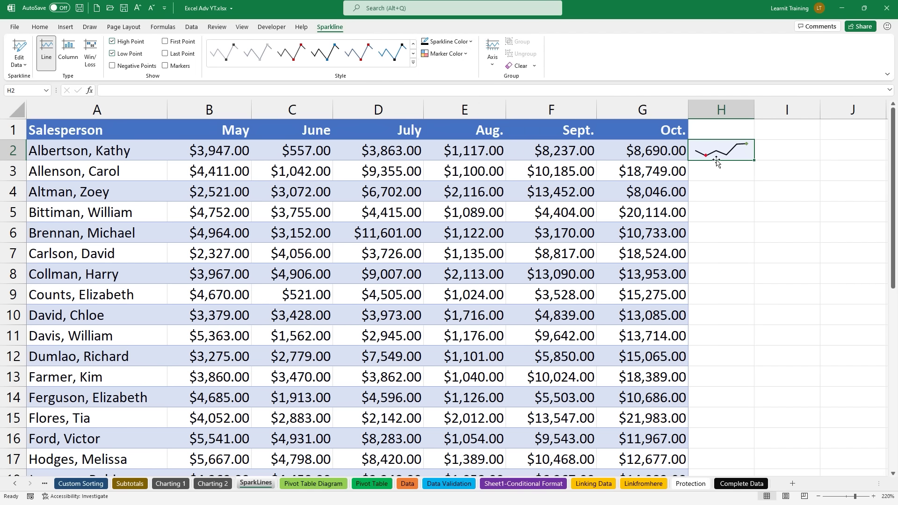
left_click_drag(206, 174, 644, 175)
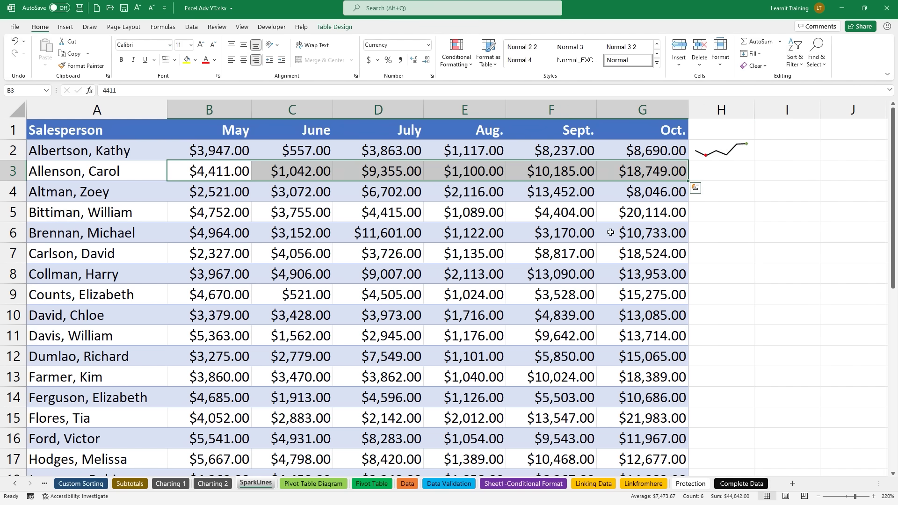
Step: Insert a black column sparkline in H3 via Quick Analysis
left_click(696, 189)
left_click(737, 211)
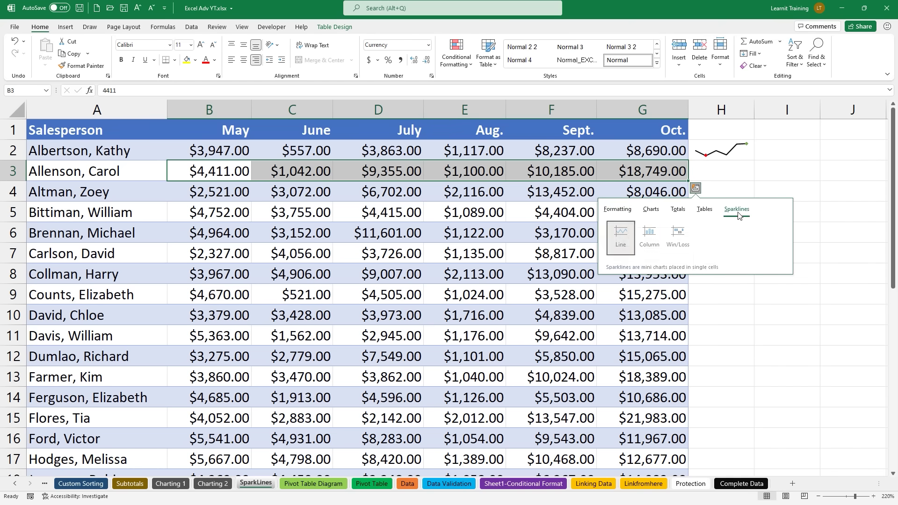
left_click(648, 238)
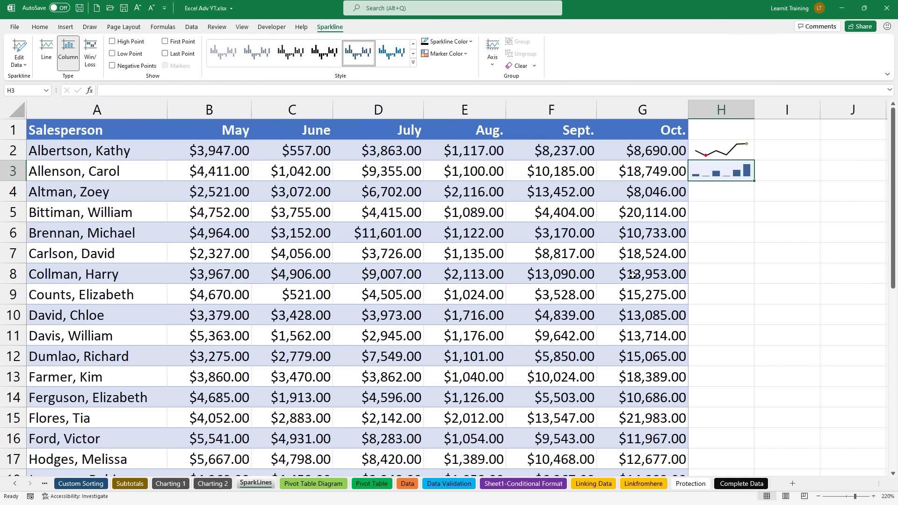
left_click(325, 53)
Step: Set the H3 sparkline's high point marker to green and low point to red
left_click(431, 57)
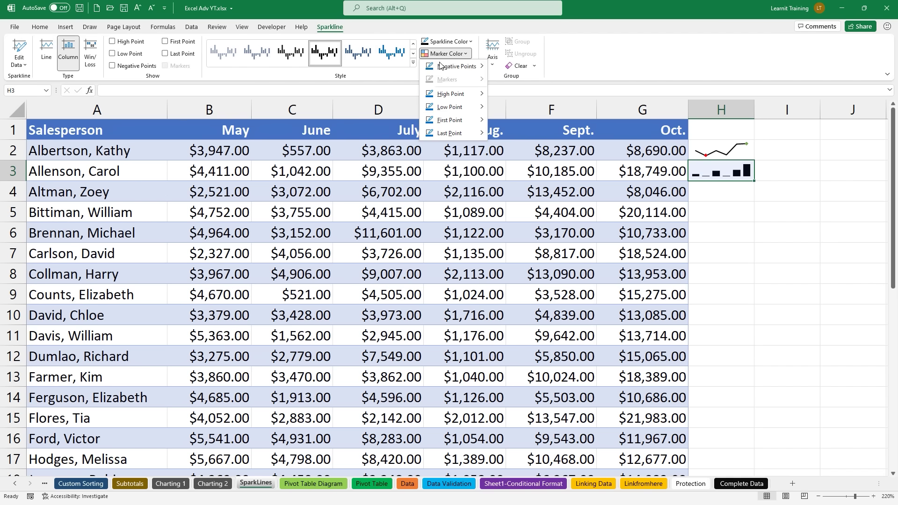
mouse_move(475, 95)
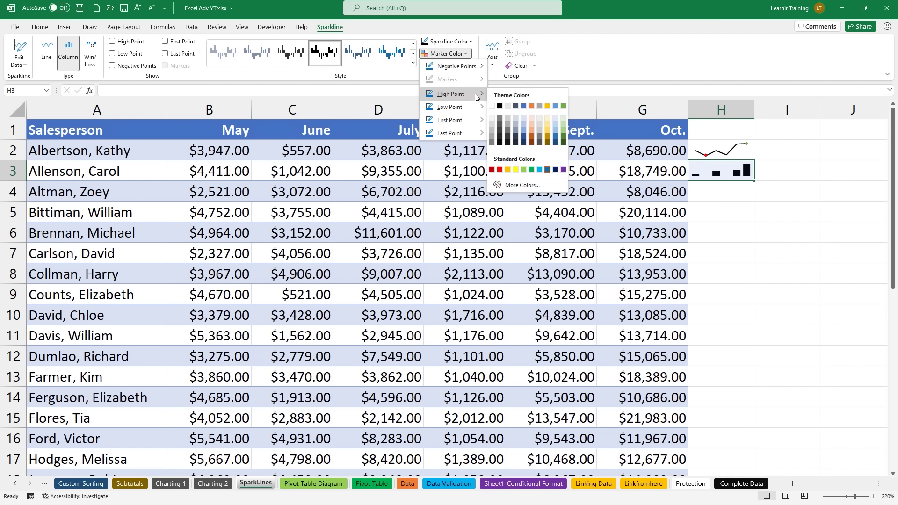
left_click(563, 107)
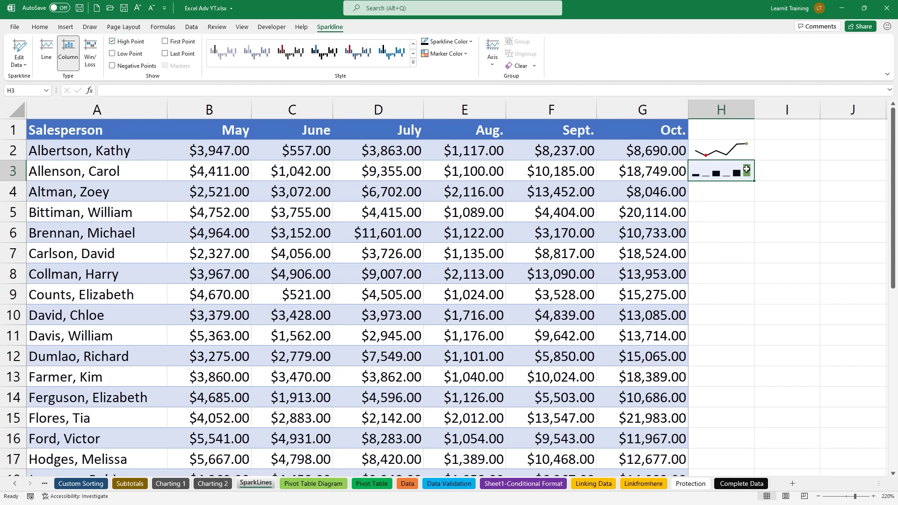
left_click(433, 54)
mouse_move(441, 106)
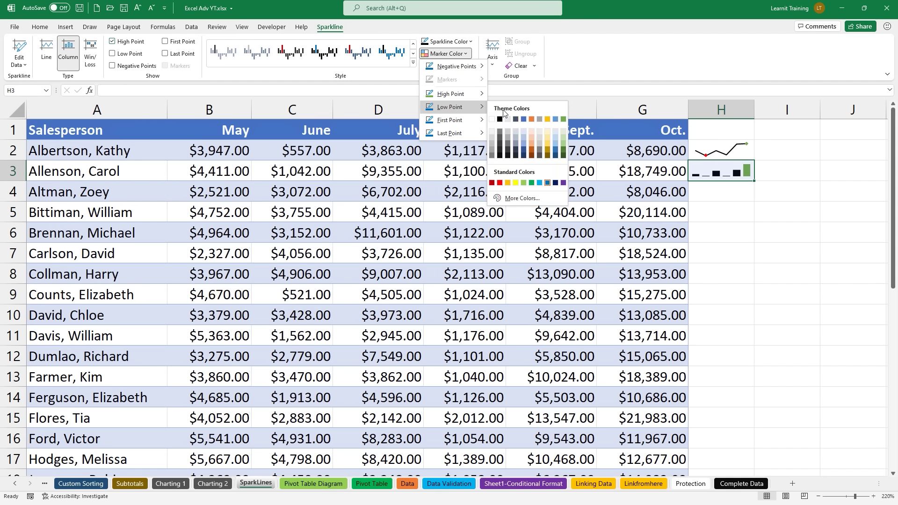
left_click(498, 181)
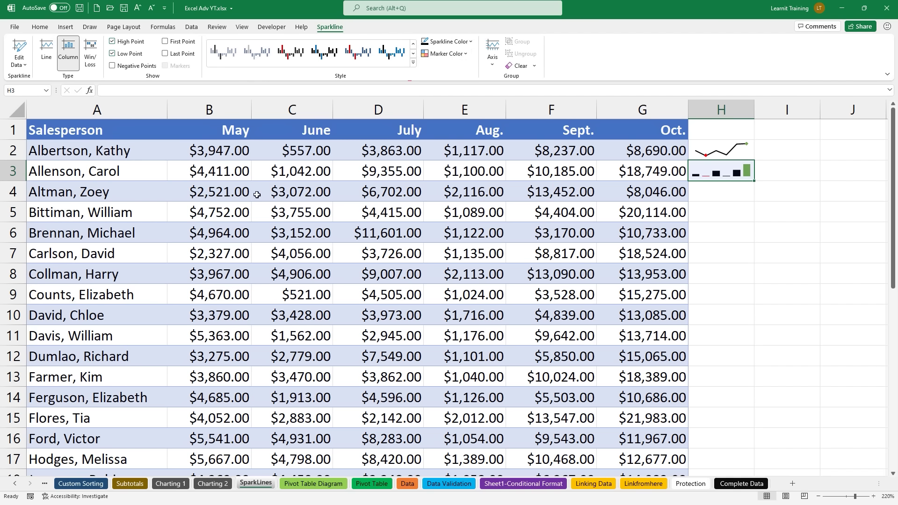
Step: Enter 0 in B3, -100 in C4 and -1,000 in E4
left_click(198, 175)
key("Delete")
type("0")
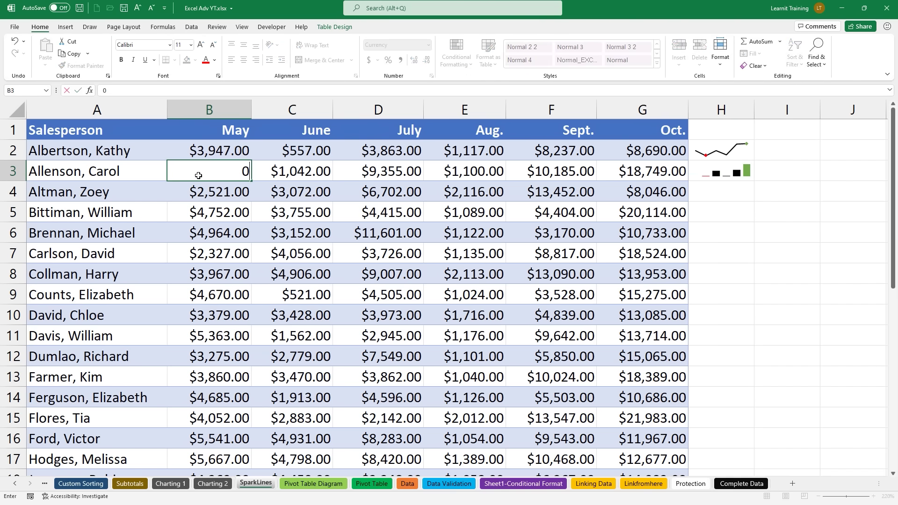
key("Return")
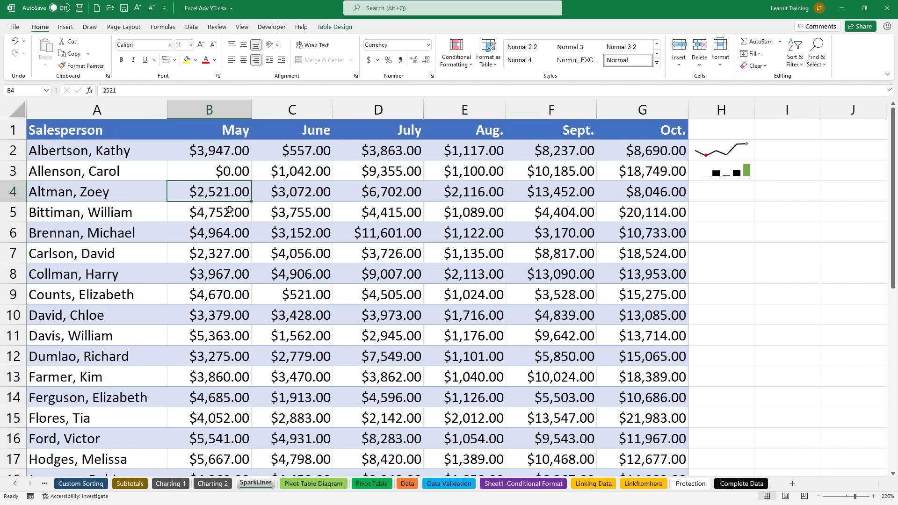
left_click(279, 194)
type("-100")
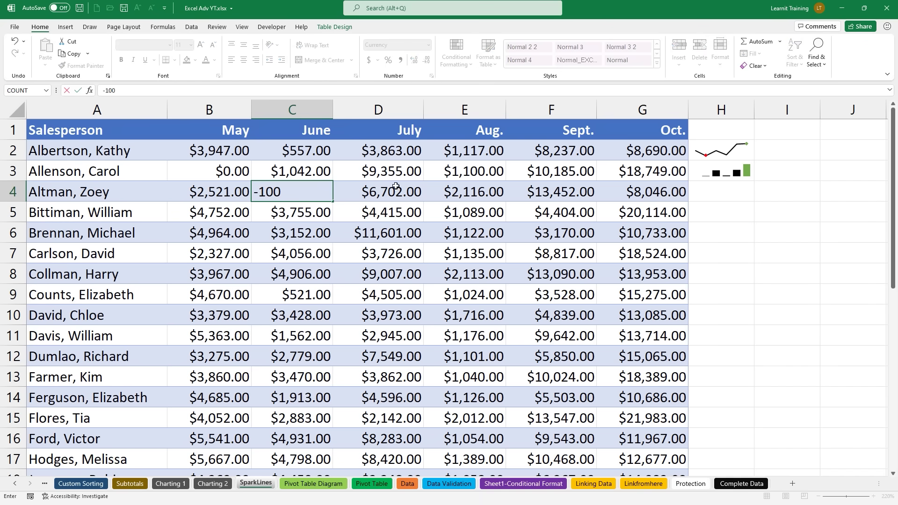
left_click(486, 191)
type("-$")
type("1,000")
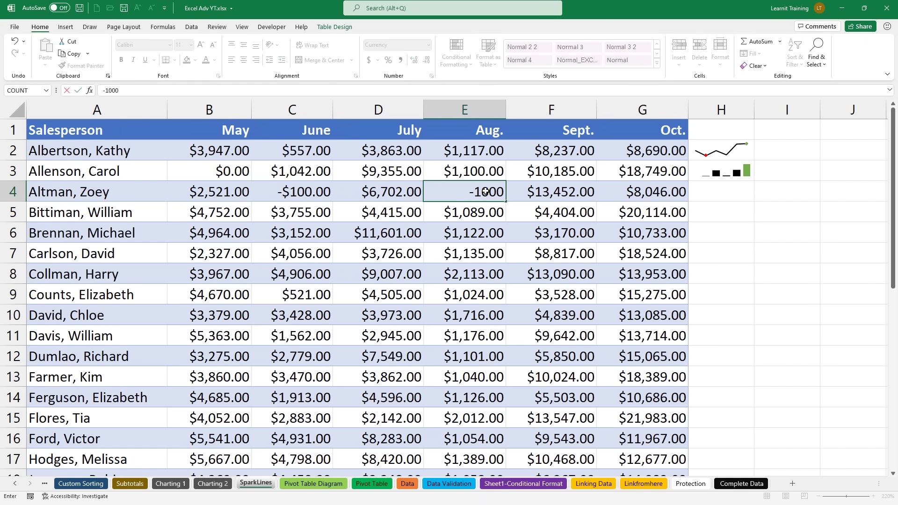
key("Return")
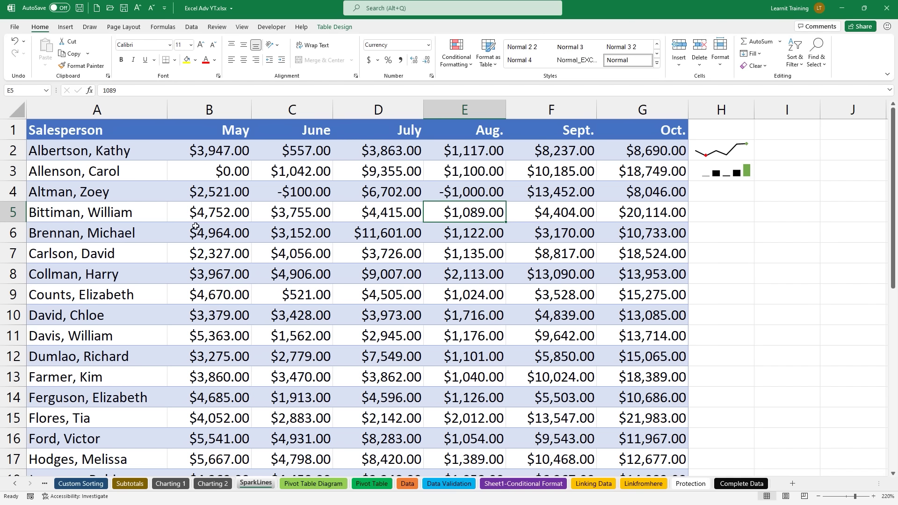
Step: Insert a win/loss sparkline into H4 for the row 4 values B4:G4 using Quick Analysis
left_click_drag(188, 200, 657, 196)
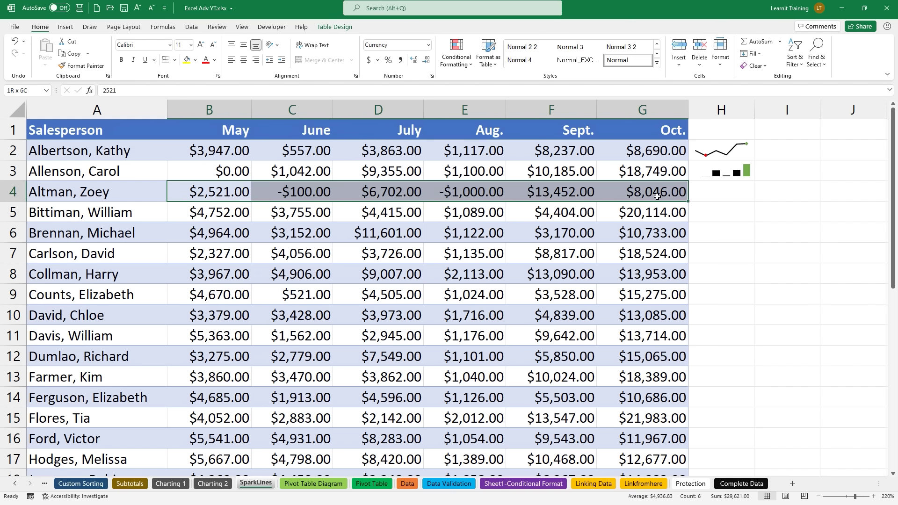
left_click(696, 208)
left_click(723, 232)
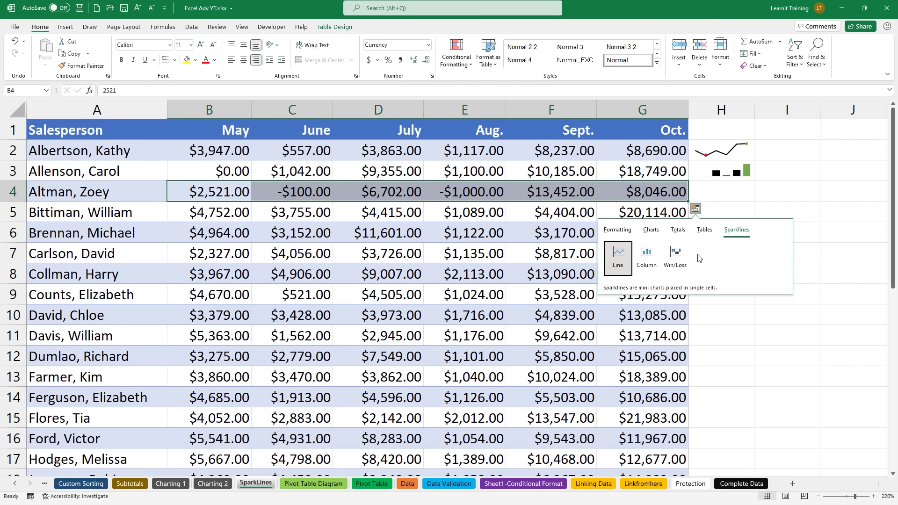
left_click(685, 265)
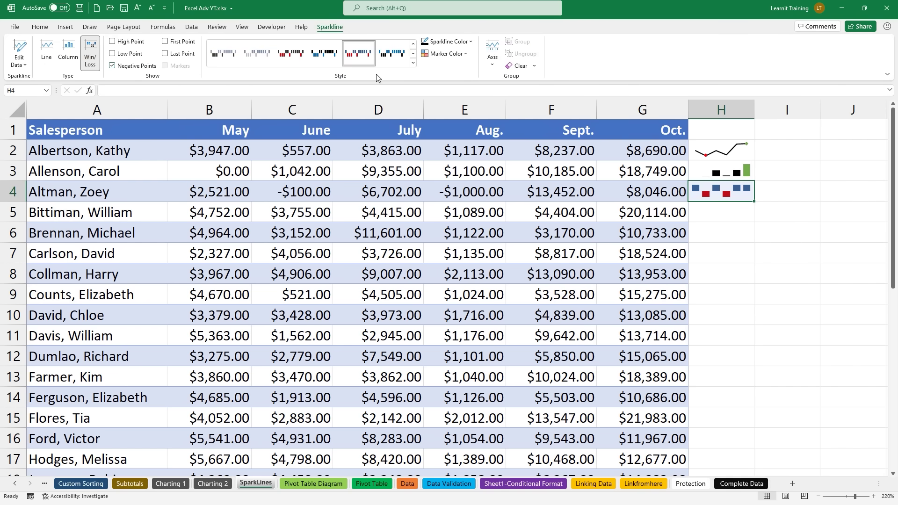
Step: Apply a dark sparkline style with red negatives and colour the high point green
left_click(295, 53)
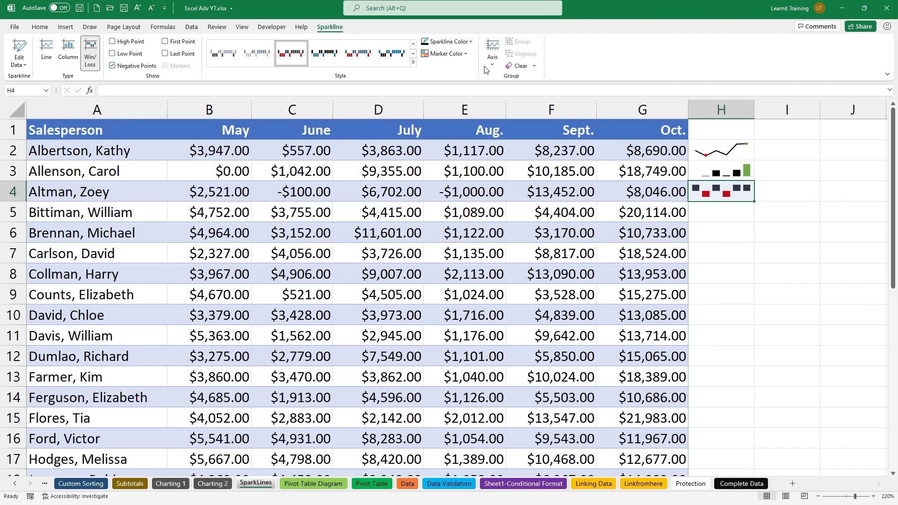
left_click(444, 53)
mouse_move(475, 67)
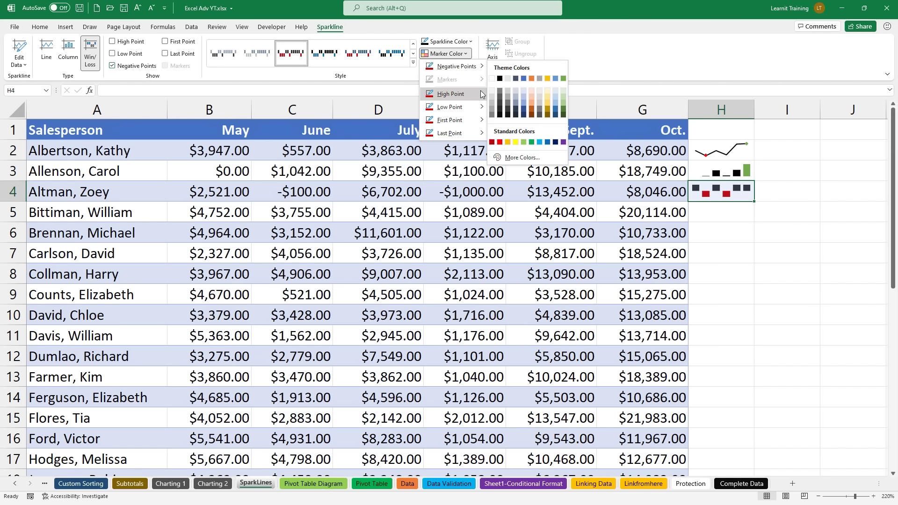
mouse_move(477, 94)
left_click(563, 107)
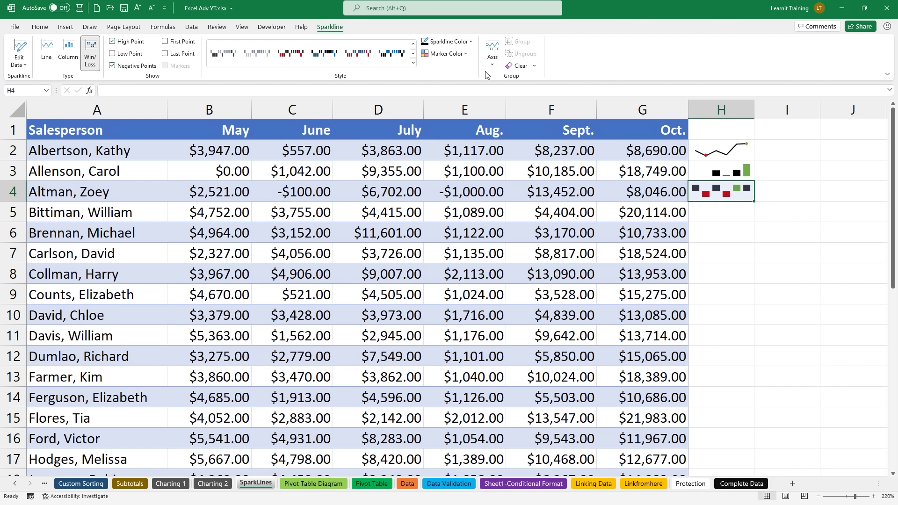
Step: Colour low points red and negative points yellow, then copy the sparkline down to H6
left_click(463, 54)
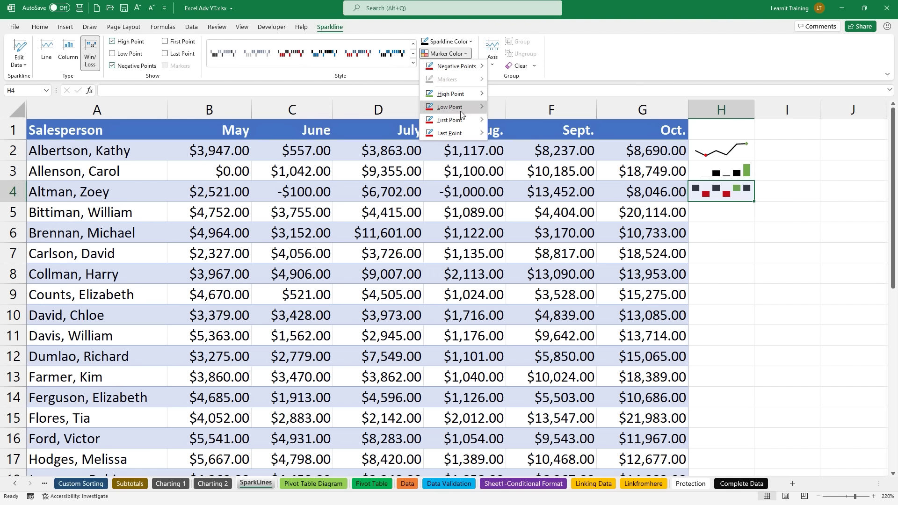
mouse_move(463, 107)
left_click(500, 183)
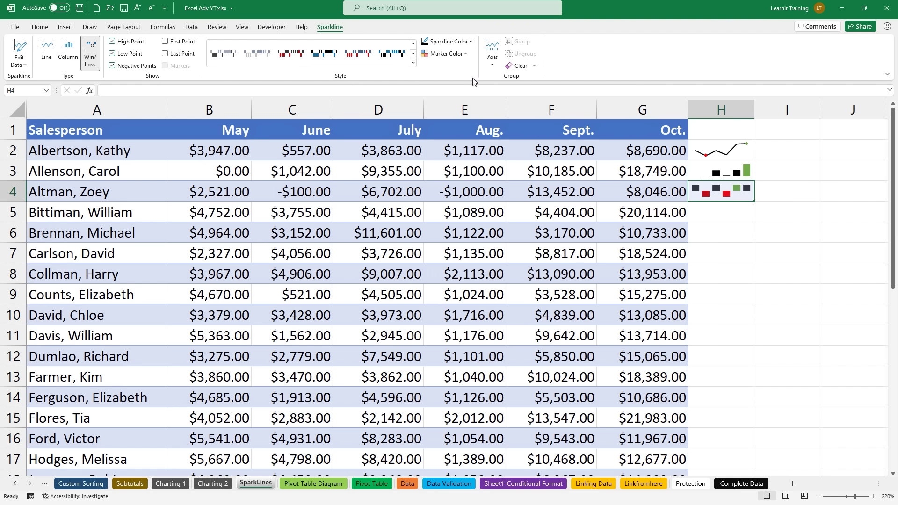
left_click(465, 54)
mouse_move(468, 67)
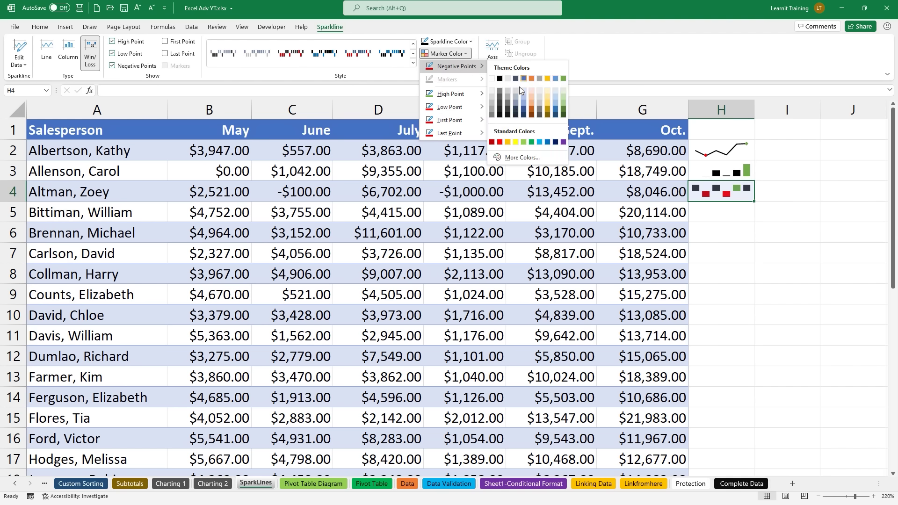
left_click(515, 143)
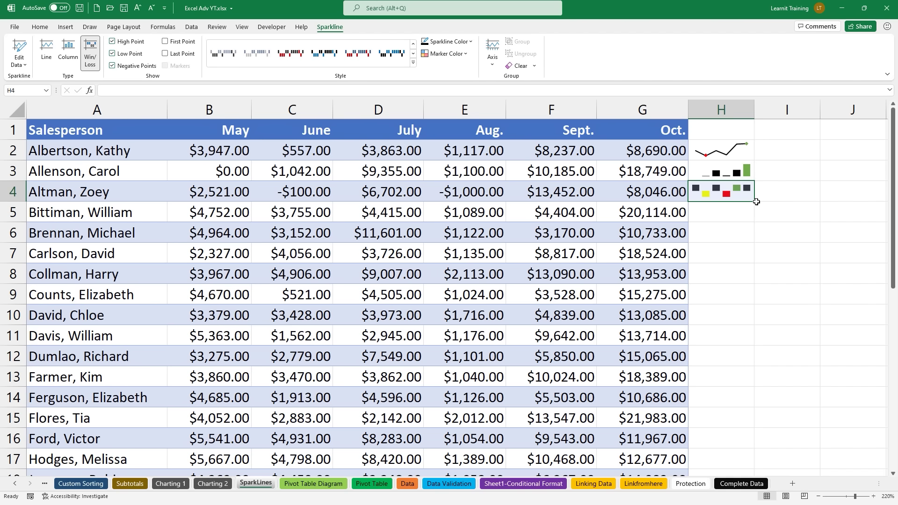
left_click_drag(754, 202, 754, 243)
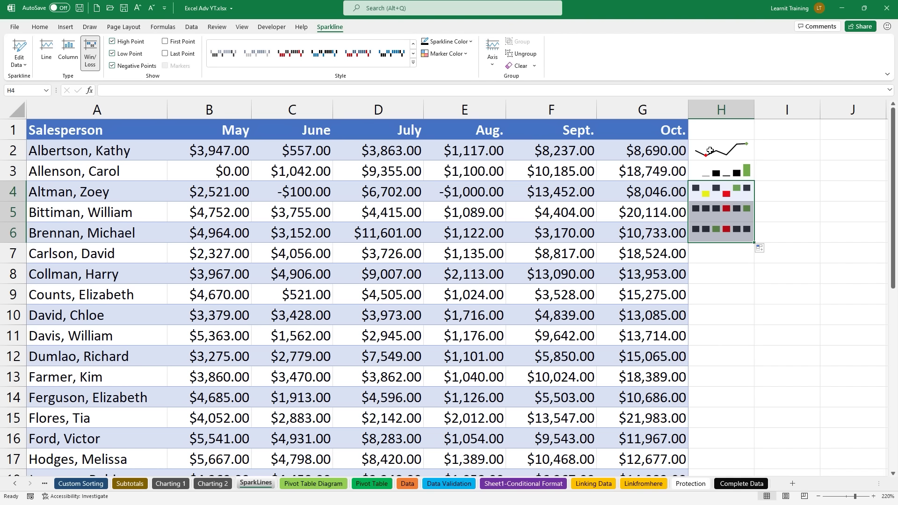
left_click(638, 228)
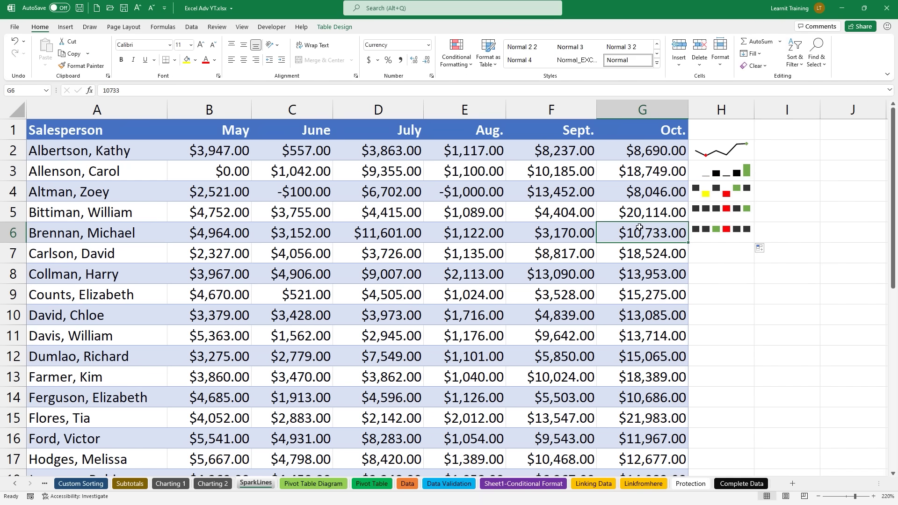
Step: Enter -1000 in G6 and widen column H to enlarge the sparklines
type("-1000")
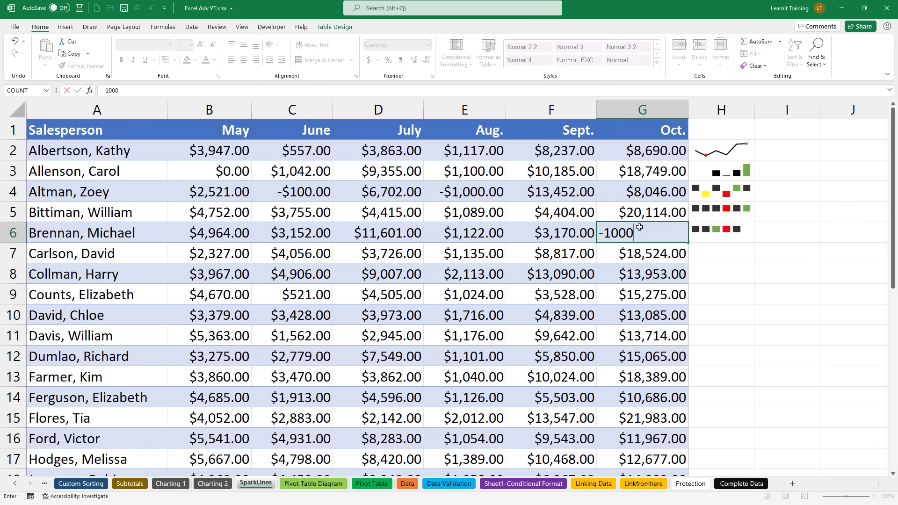
key("Return")
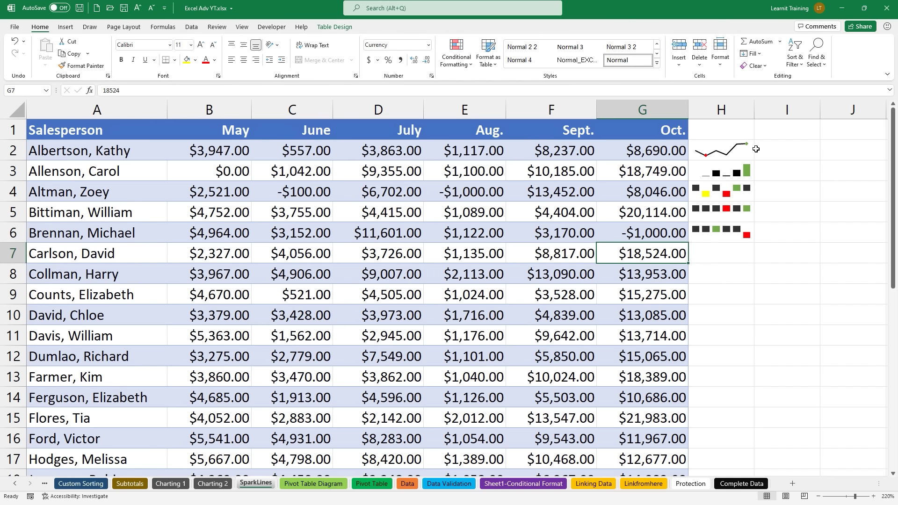
left_click_drag(753, 115, 822, 117)
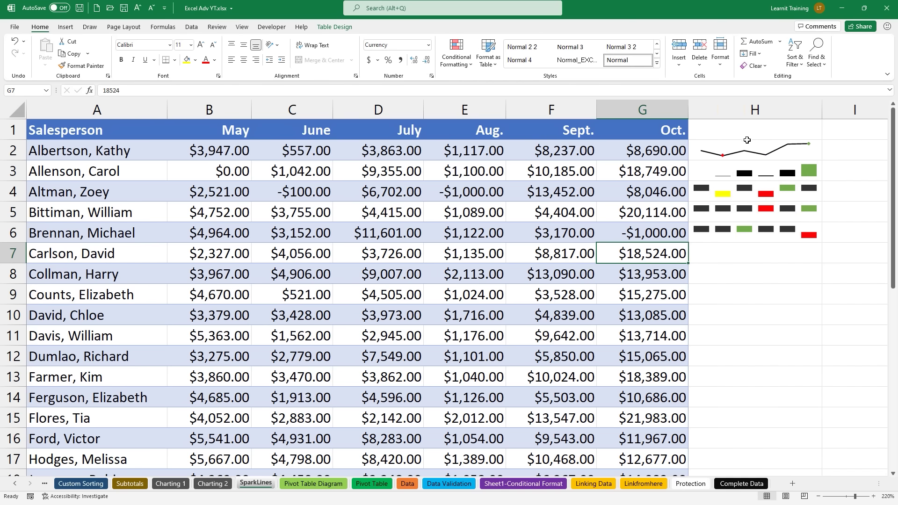
Step: Try a 'Type' label in H2, then undo the table expansion and clear it
left_click(732, 153)
type("Type")
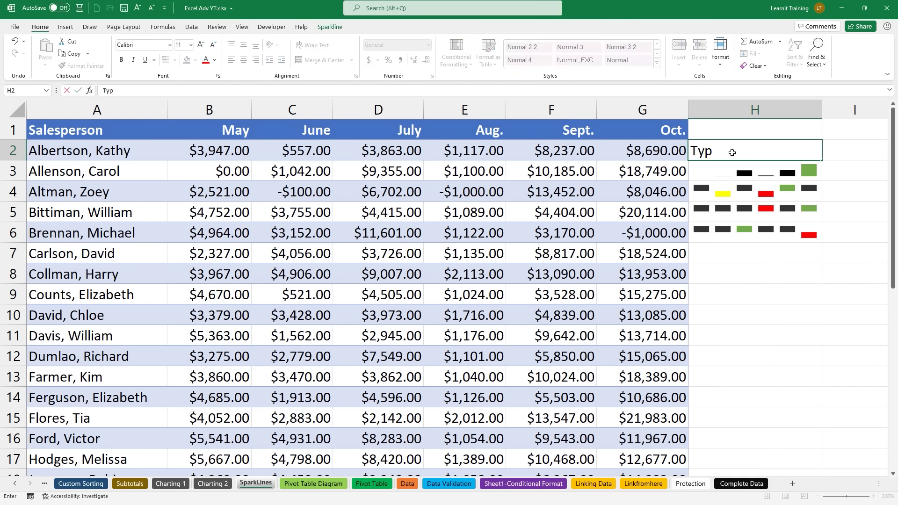
key("Return")
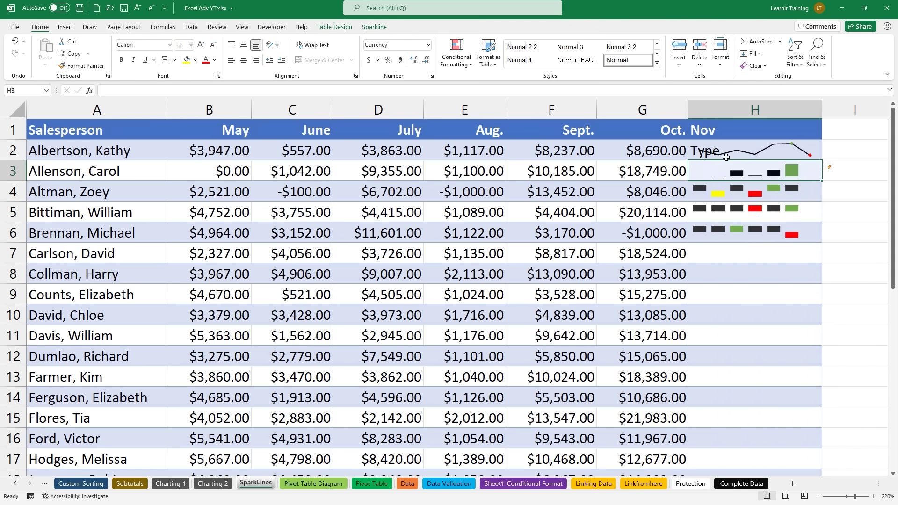
key("ctrl+z")
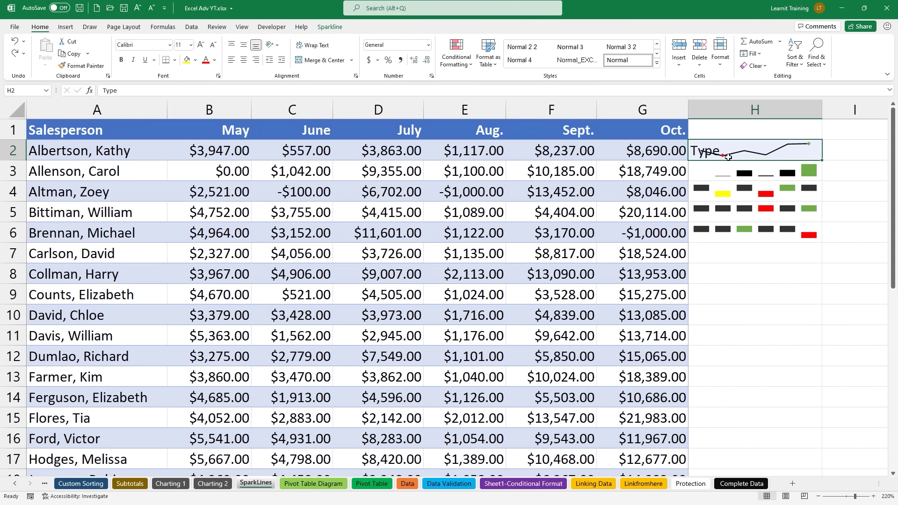
key("Delete")
Step: Fill the H2:H5 sparklines down to row 14 and show the Sparkline formatting options
left_click_drag(761, 145, 749, 236)
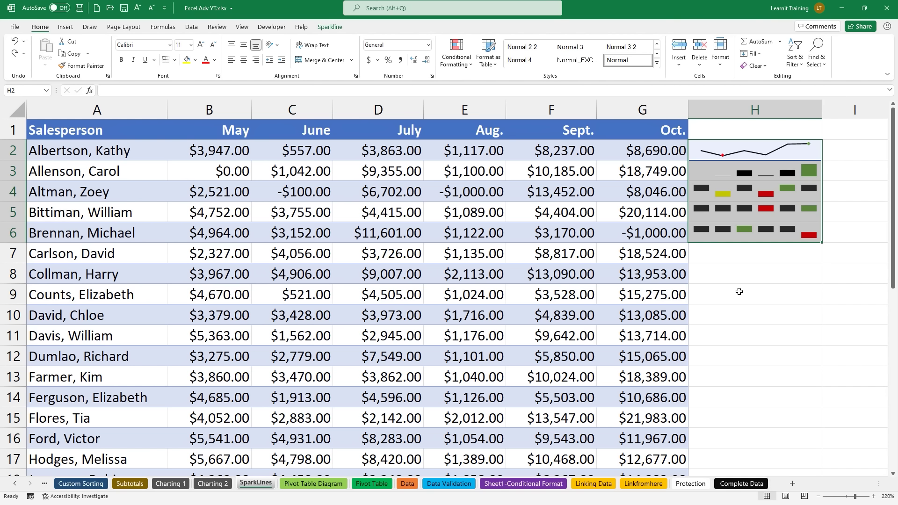
left_click_drag(822, 243, 798, 405)
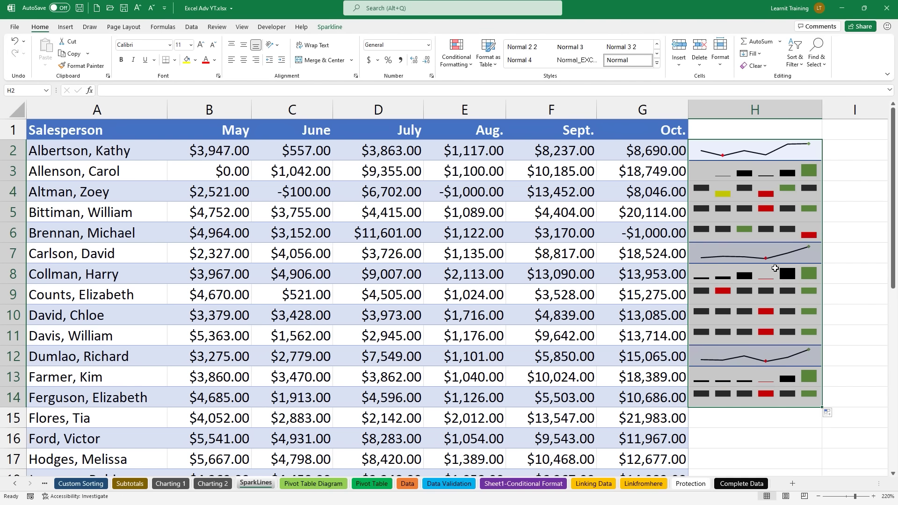
left_click(328, 27)
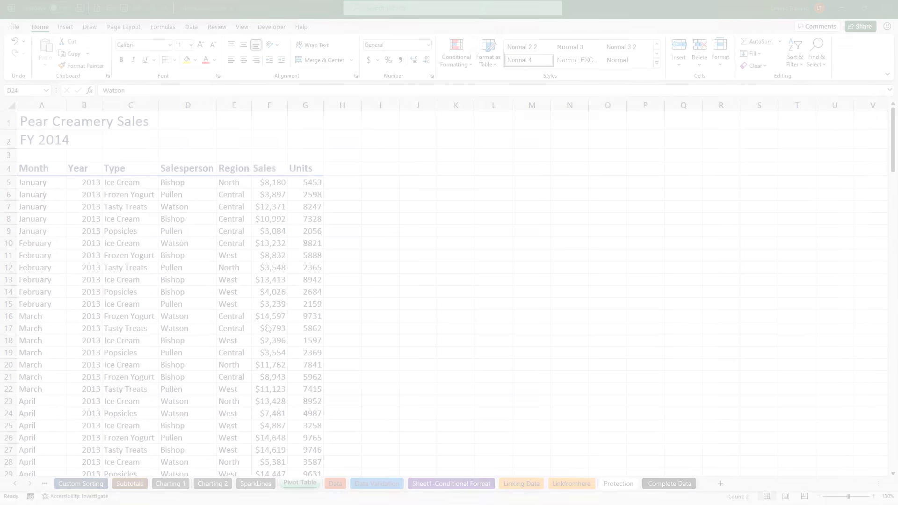
Step: Switch to the Data sheet and scroll back up to the top of the table
left_click(335, 484)
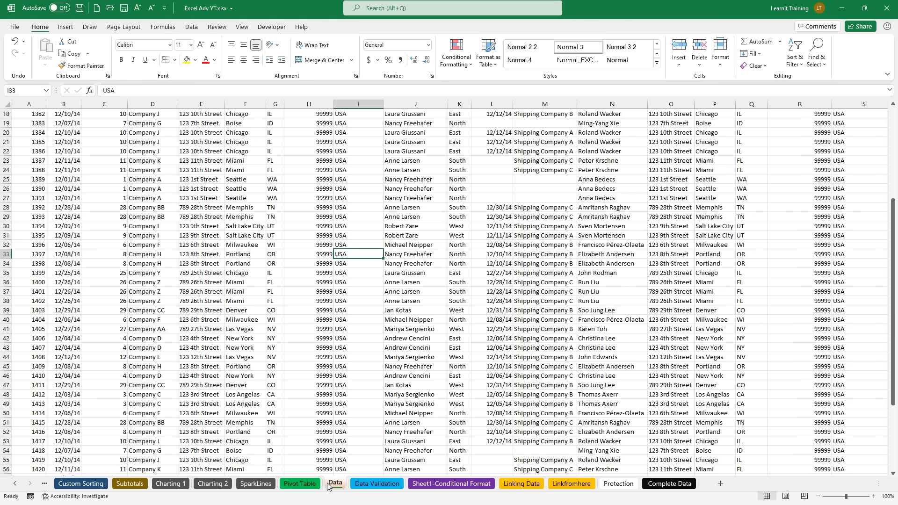
left_click(309, 484)
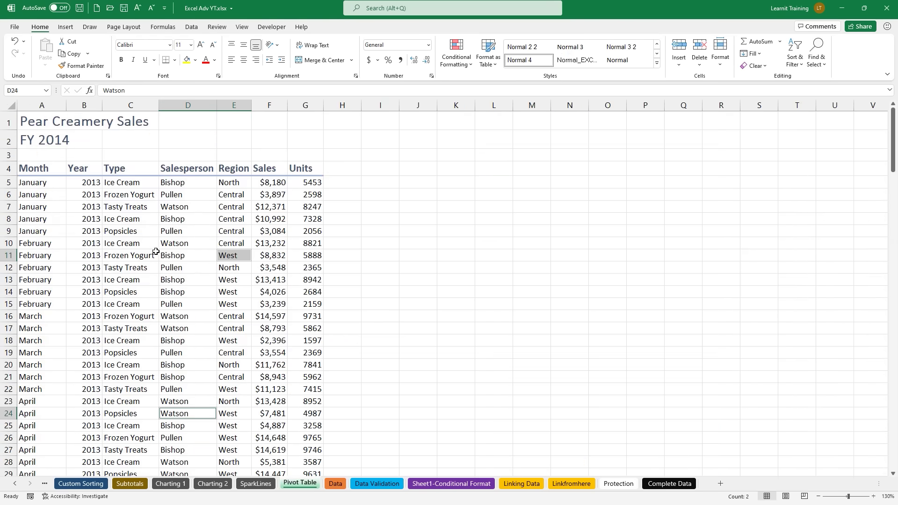
left_click(156, 252)
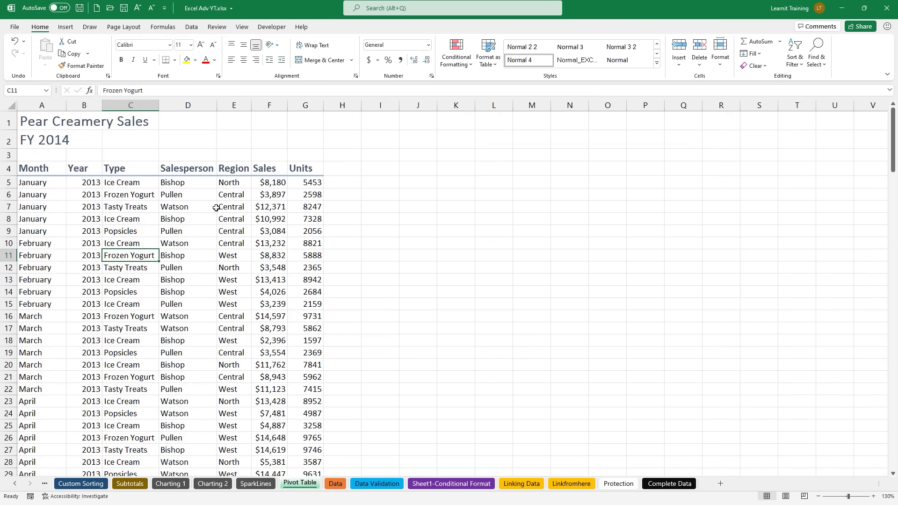
left_click(342, 486)
scroll(223, 286, "up", 2)
scroll(223, 285, "up", 4)
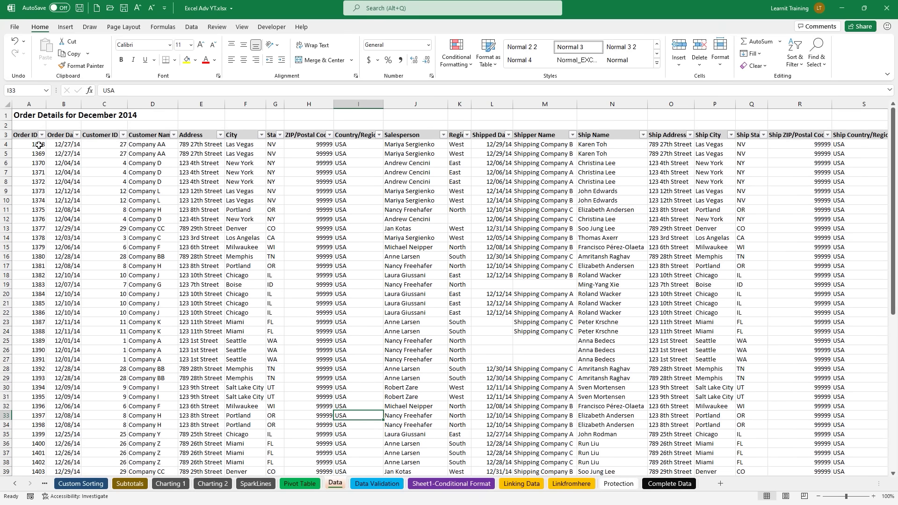
scroll(28, 146, "up", 3, "ctrl")
scroll(27, 146, "up", 3)
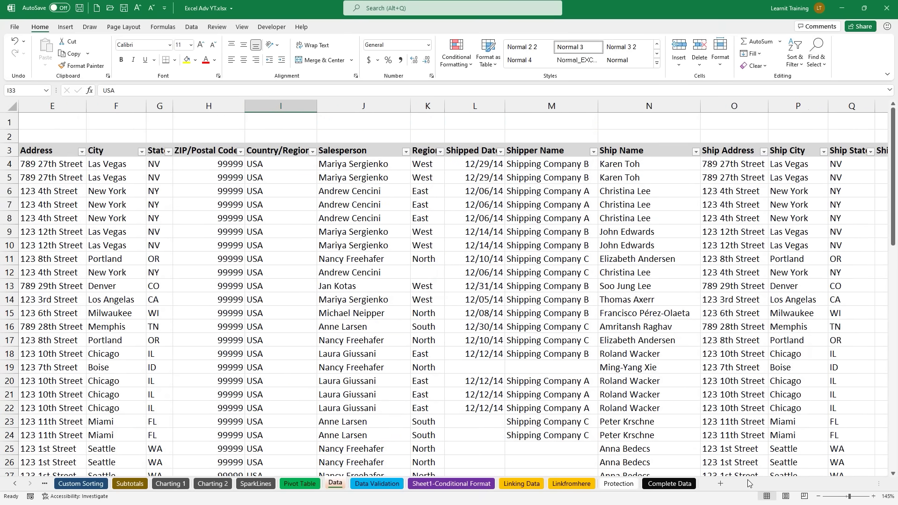
Step: Zoom the Data sheet to 145%, briefly type 'Top Seller for Dec?' and cancel it
left_click_drag(819, 485, 797, 484)
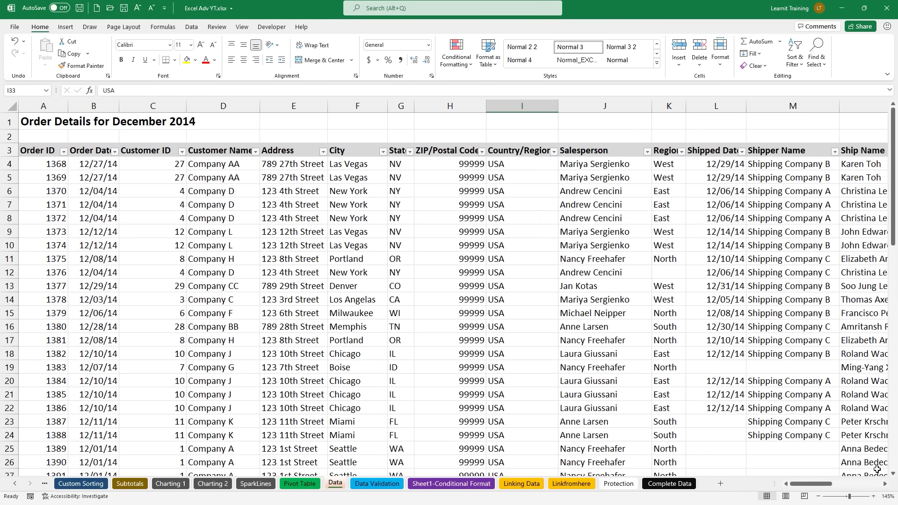
left_click_drag(881, 487, 883, 486)
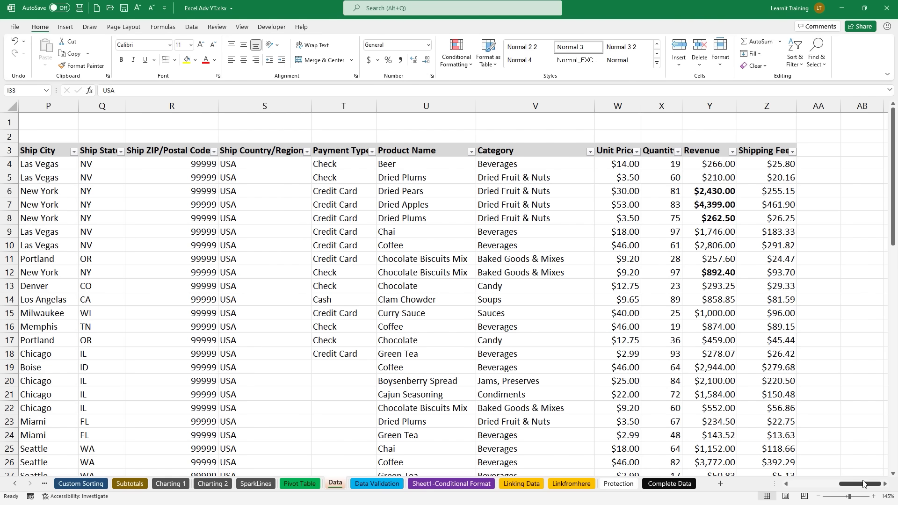
left_click_drag(863, 483, 813, 485)
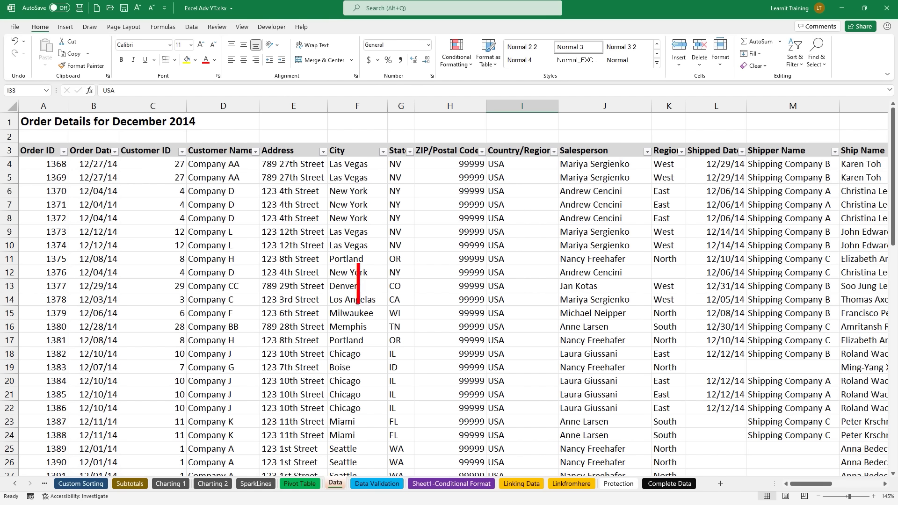
type("To")
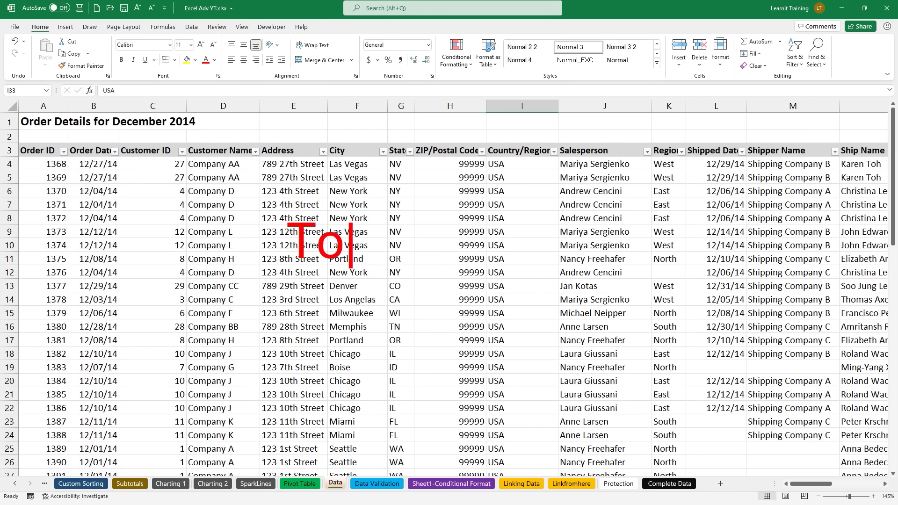
type("p Seller for Dec")
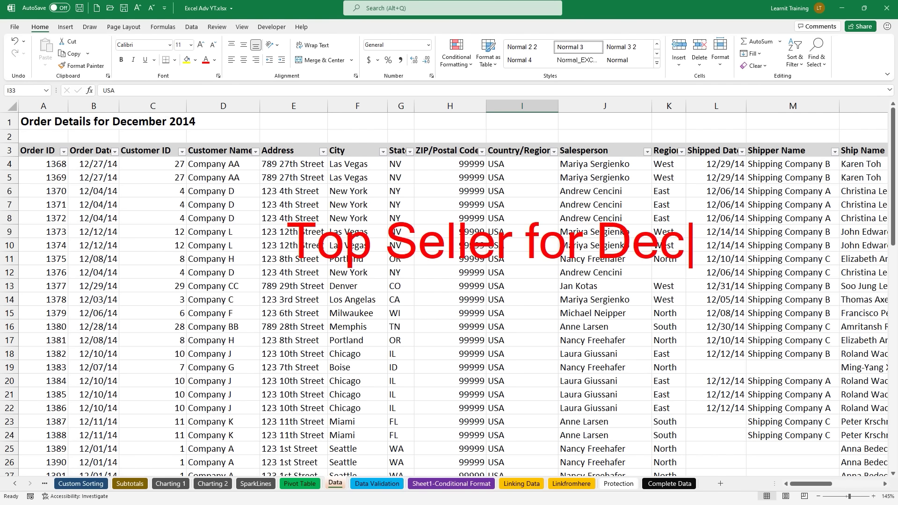
type("?")
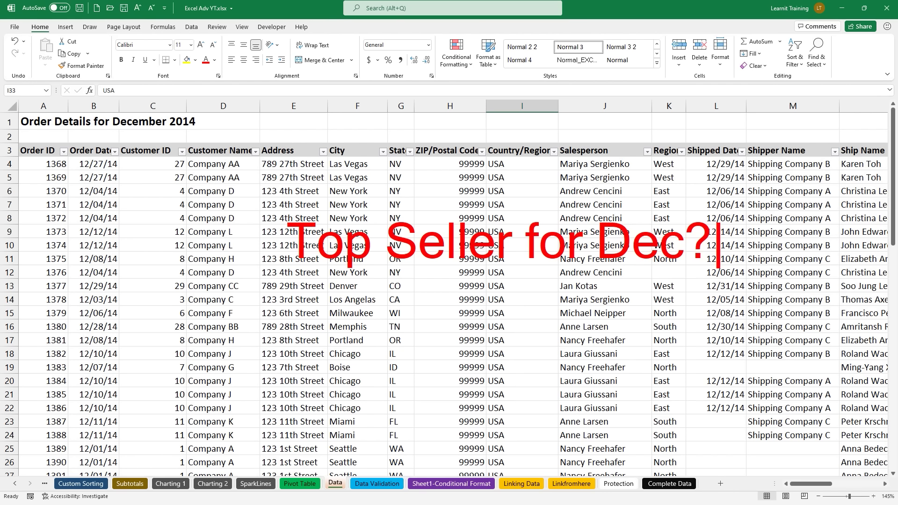
key("Escape")
key("Escape")
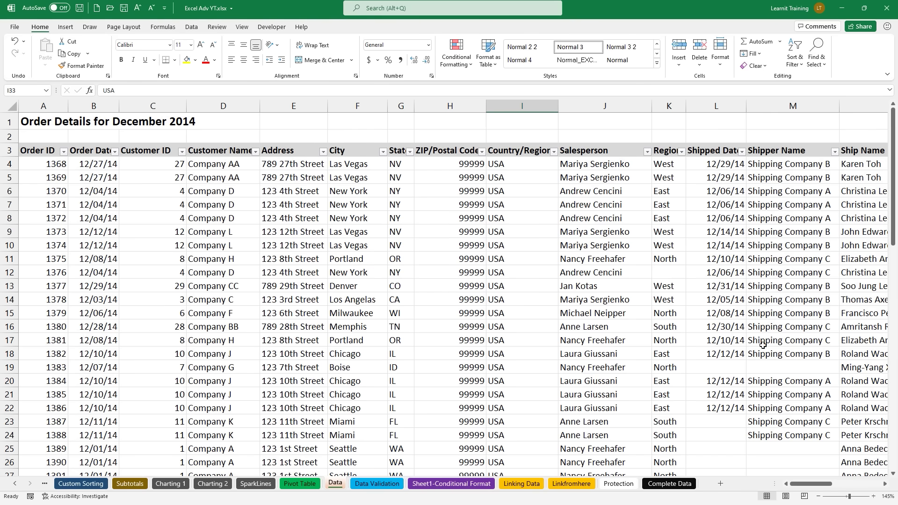
Step: Filter the Salesperson column to show only the first salesperson
left_click(887, 484)
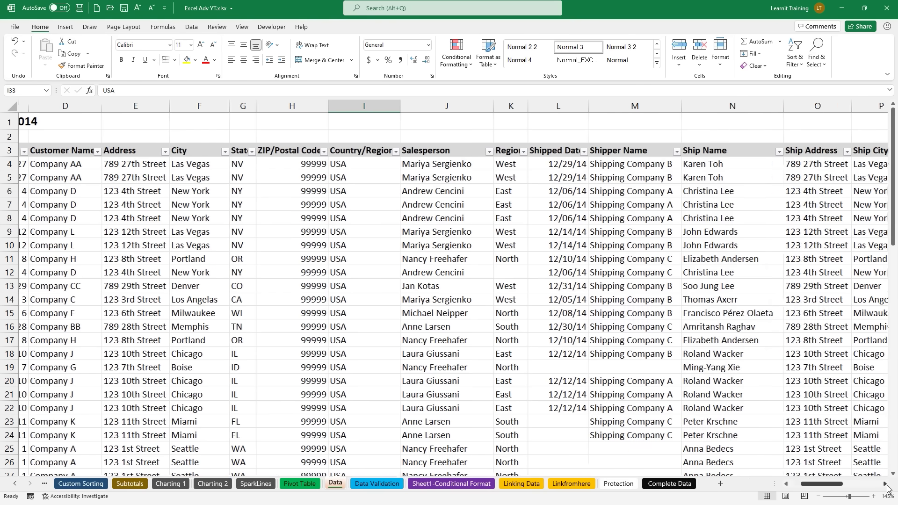
left_click(885, 485)
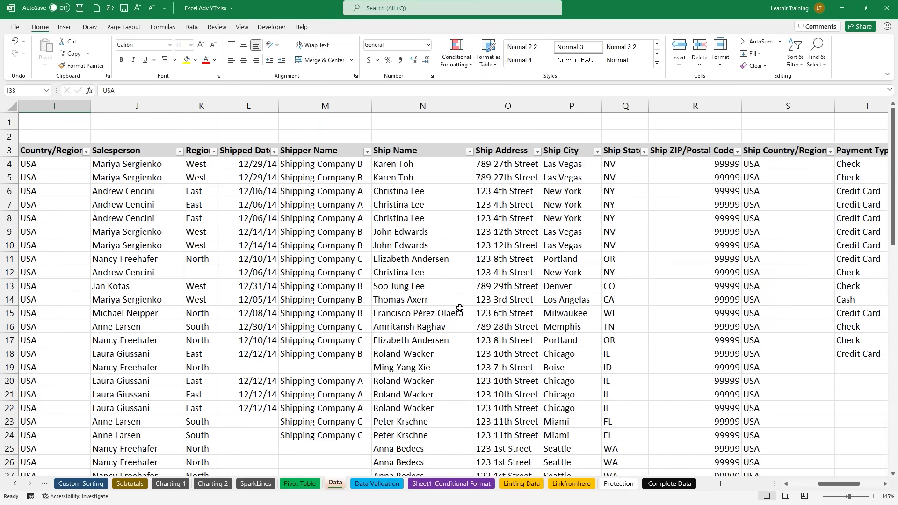
left_click(179, 151)
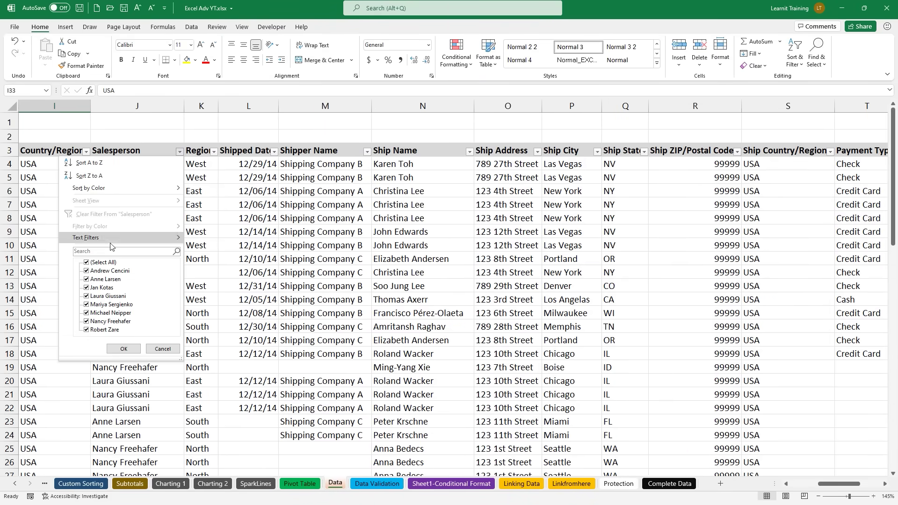
left_click(87, 263)
left_click(88, 271)
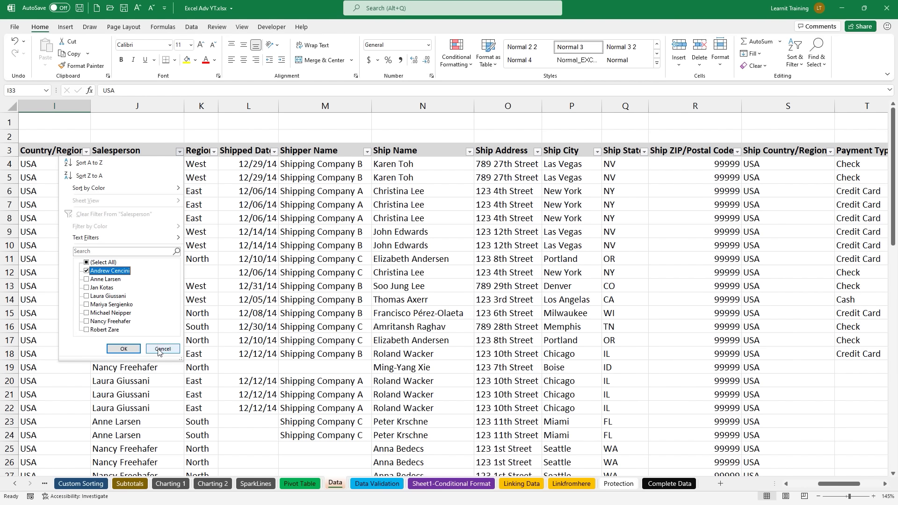
left_click(136, 350)
Step: Adjust the zoom and view, then choose Clear Filter From 'Salesperson'
left_click_drag(847, 486, 870, 487)
left_click_drag(773, 165, 779, 265)
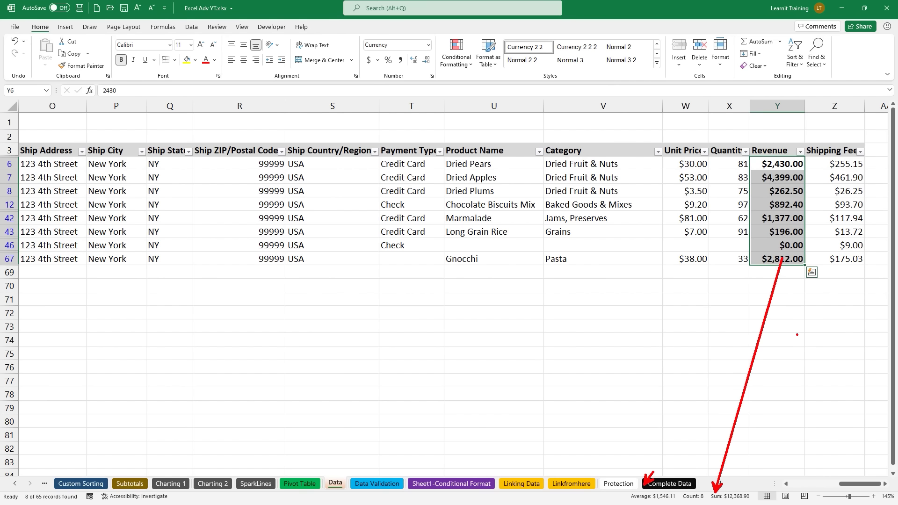
left_click_drag(856, 484, 799, 481)
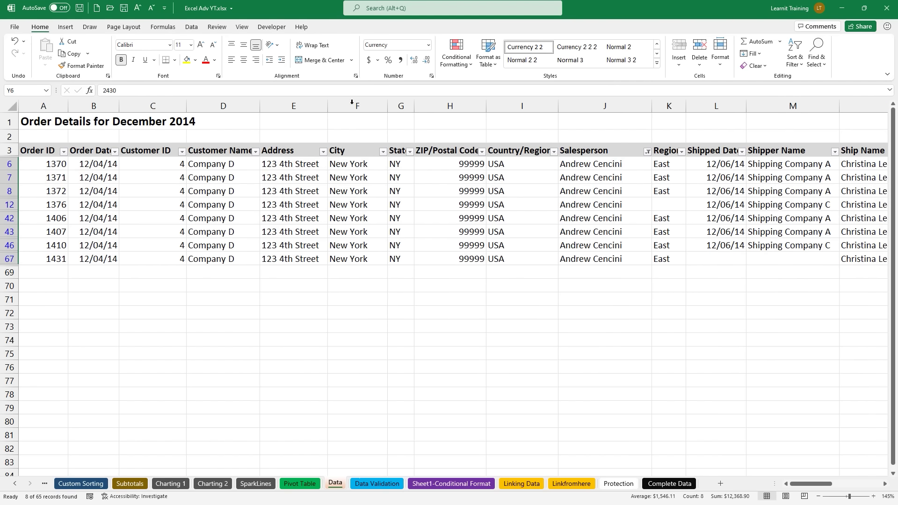
left_click(647, 151)
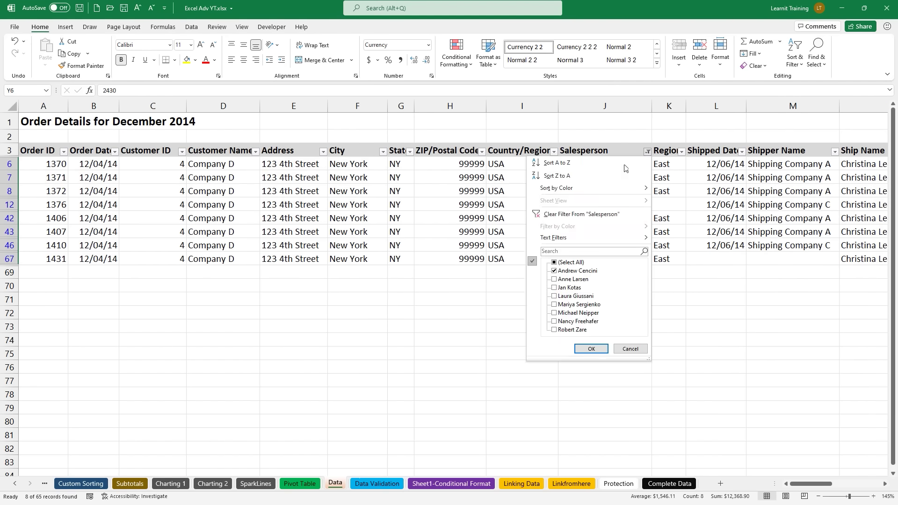
left_click(570, 212)
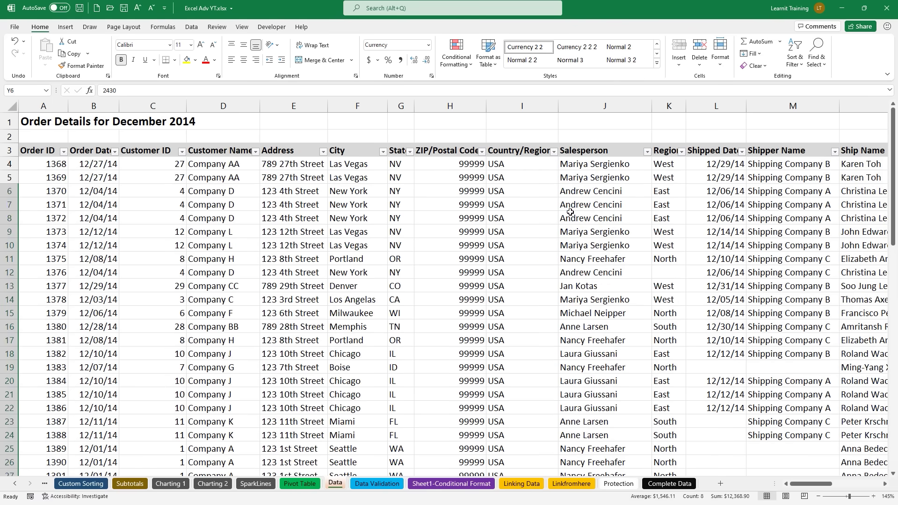
Step: Convert the order data into a table with headers using Ctrl+T
left_click(337, 275)
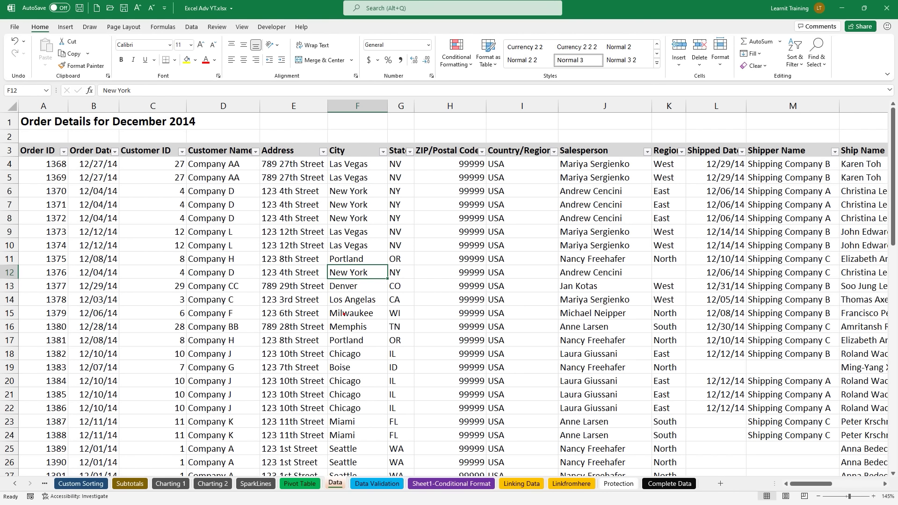
left_click_drag(321, 258, 396, 295)
type("tCTRL+")
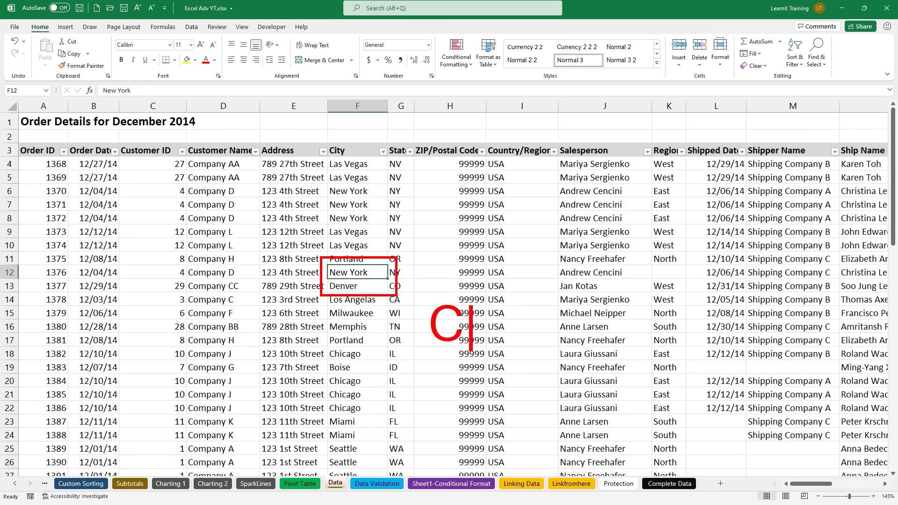
type("TRL+T")
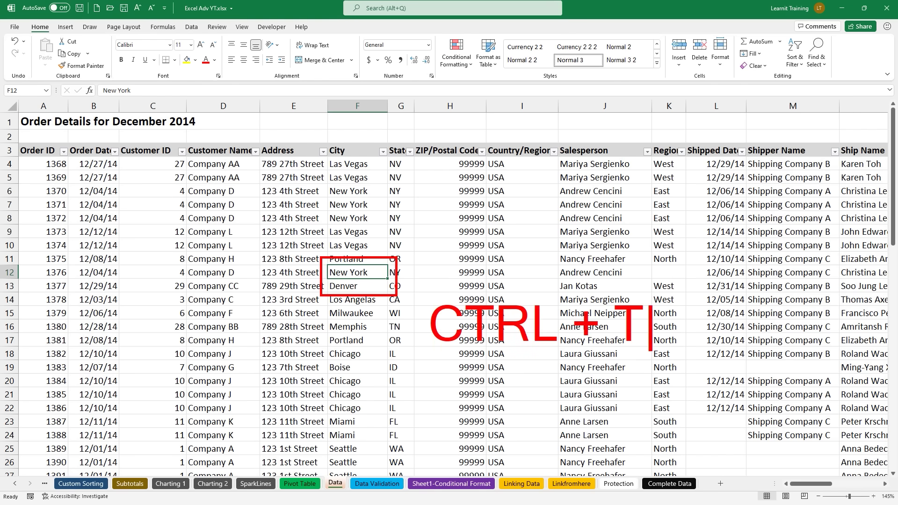
key("Escape")
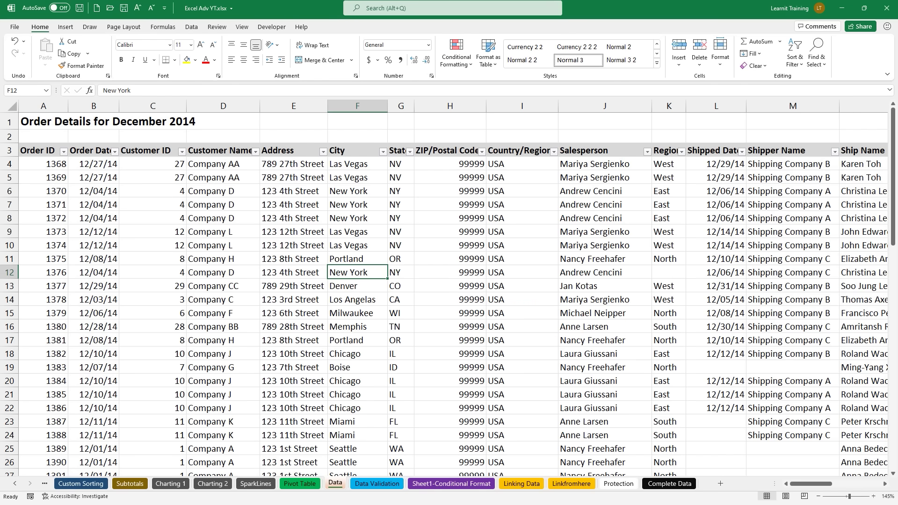
key("ctrl+t")
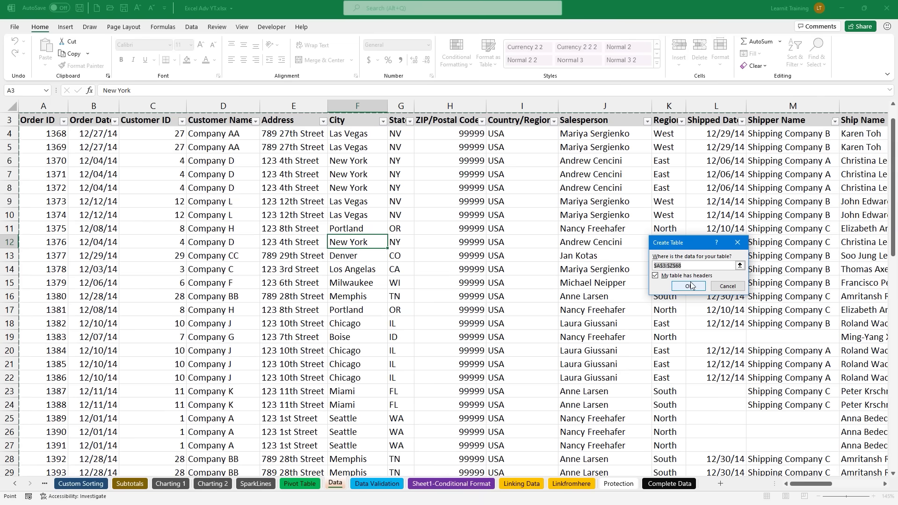
left_click(691, 285)
Step: Name the new table TableDataDec14 in the Table Name box
mouse_move(566, 291)
left_mouse_down()
mouse_move(498, 232)
mouse_move(381, 97)
mouse_move(347, 32)
mouse_move(326, 26)
mouse_move(356, 36)
left_mouse_up()
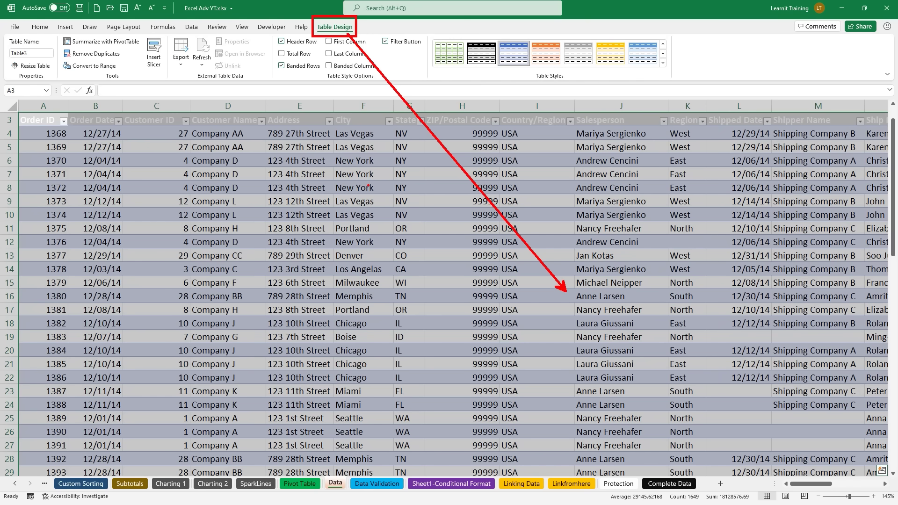
left_click_drag(51, 57, 65, 67)
left_click(47, 54)
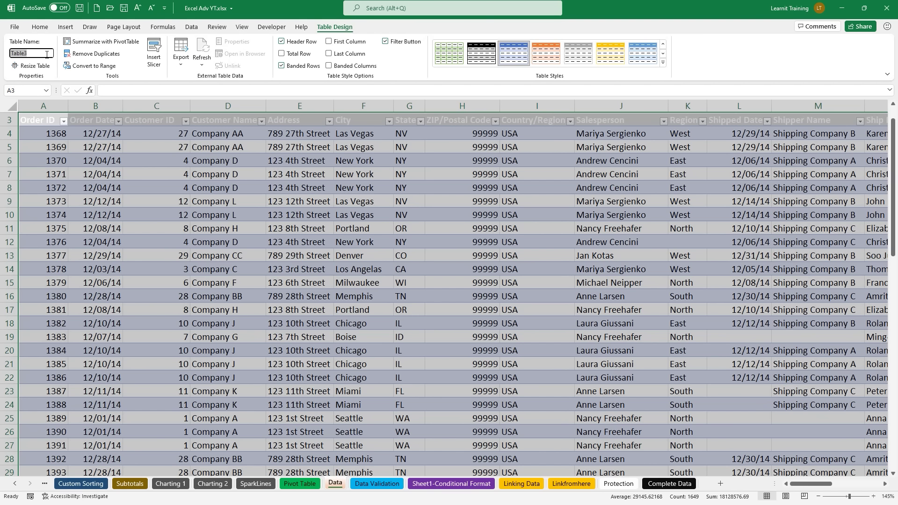
type("TableDataDec14")
key("Return")
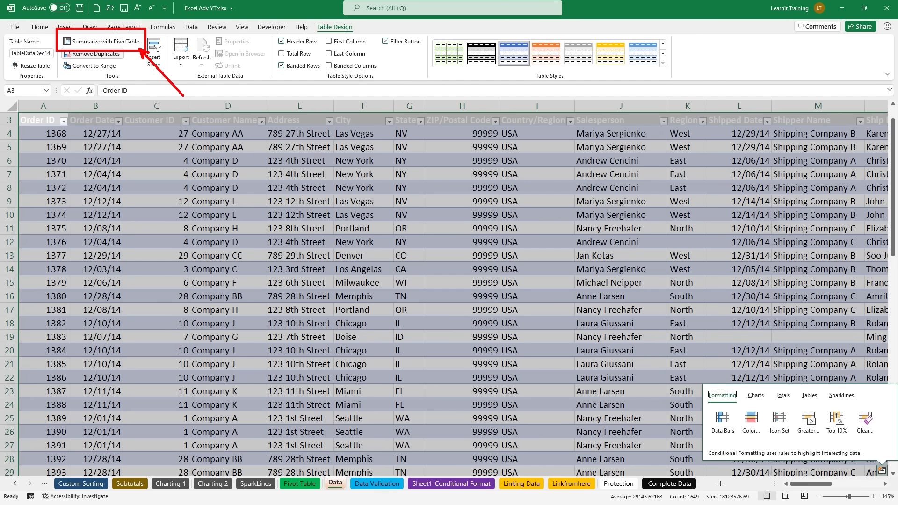
Step: Use Summarize with PivotTable on TableDataDec14 to create PivotTable9 on a new worksheet
left_click(299, 201)
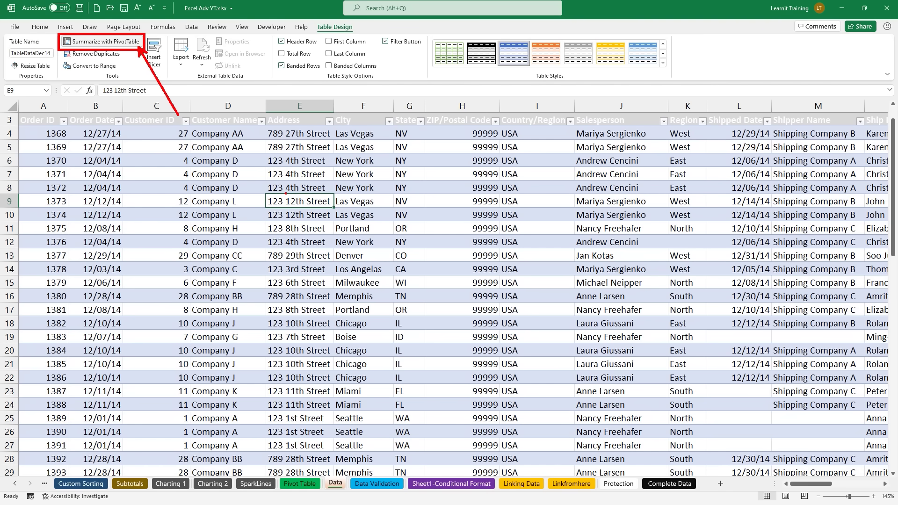
left_click(114, 45)
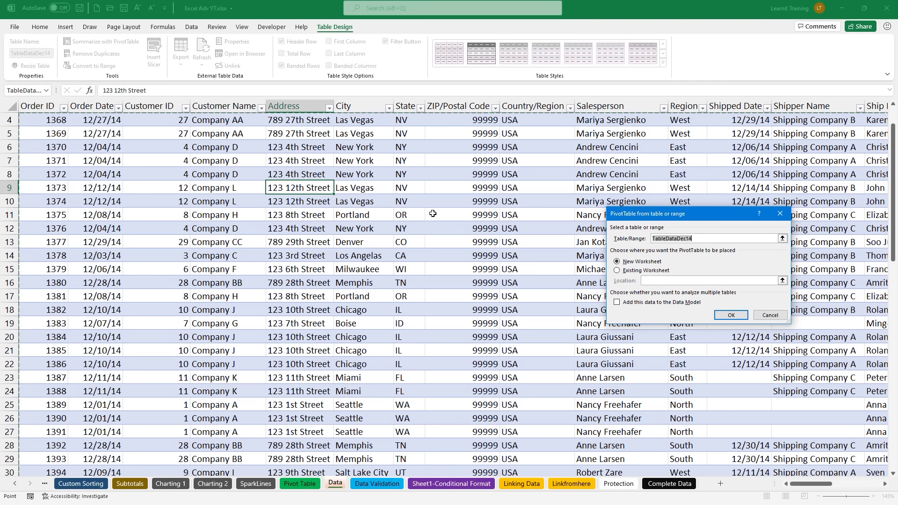
mouse_move(608, 240)
left_mouse_down()
mouse_move(291, 188)
mouse_move(338, 193)
left_mouse_up()
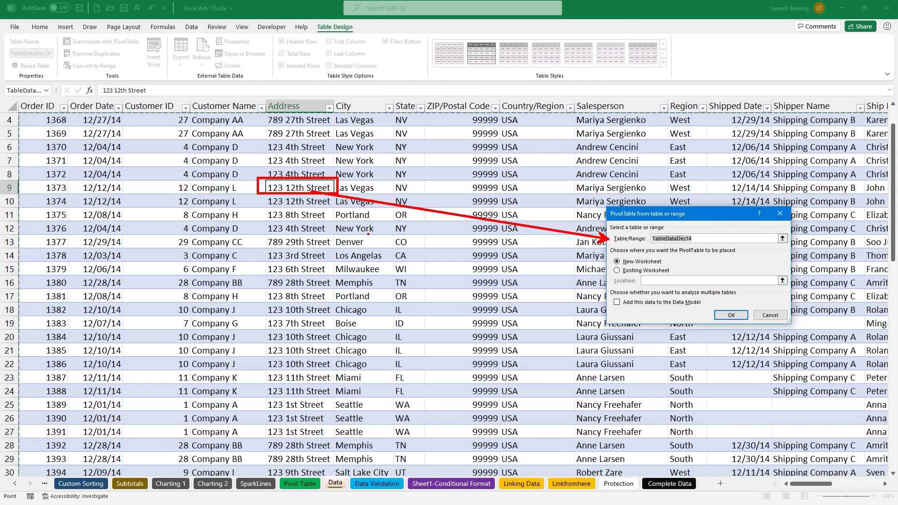
left_click_drag(255, 166, 355, 221)
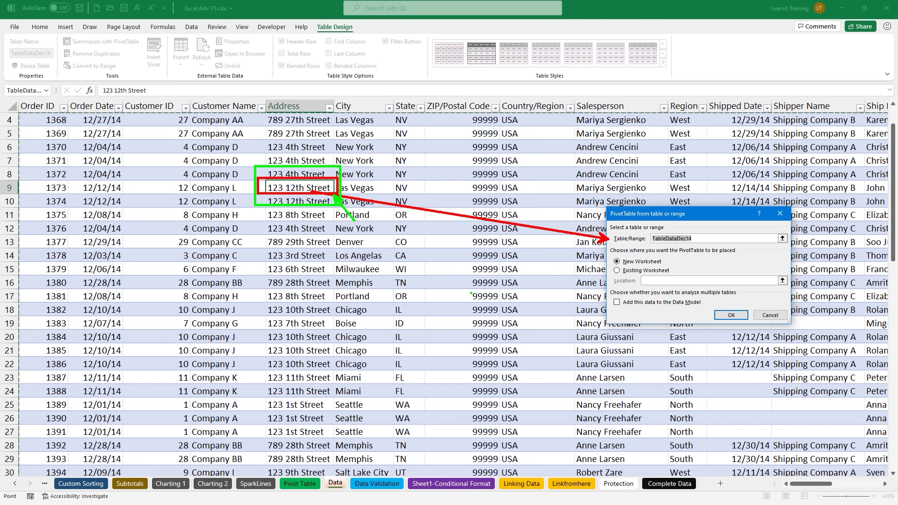
mouse_move(62, 35)
left_mouse_down()
mouse_move(128, 53)
mouse_move(141, 48)
left_mouse_up()
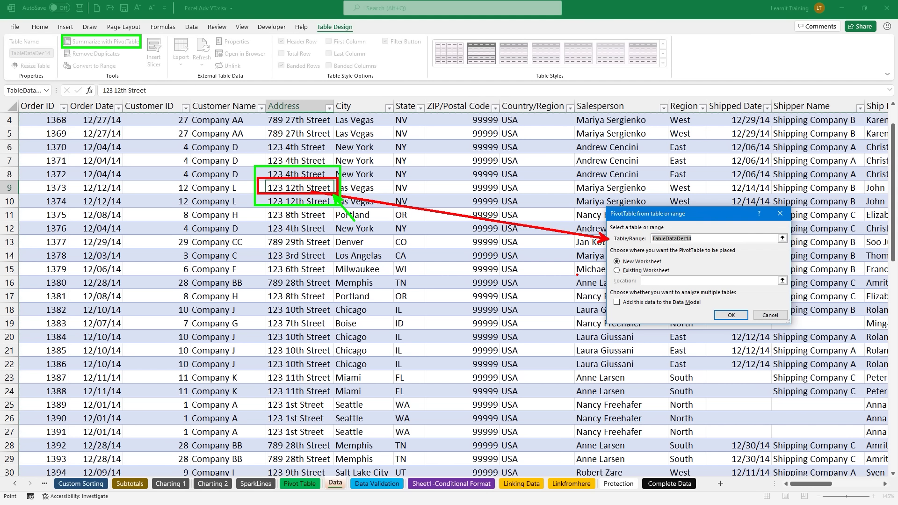
left_click_drag(609, 262, 549, 262)
left_click_drag(676, 270, 689, 269)
left_click_drag(605, 254, 672, 269)
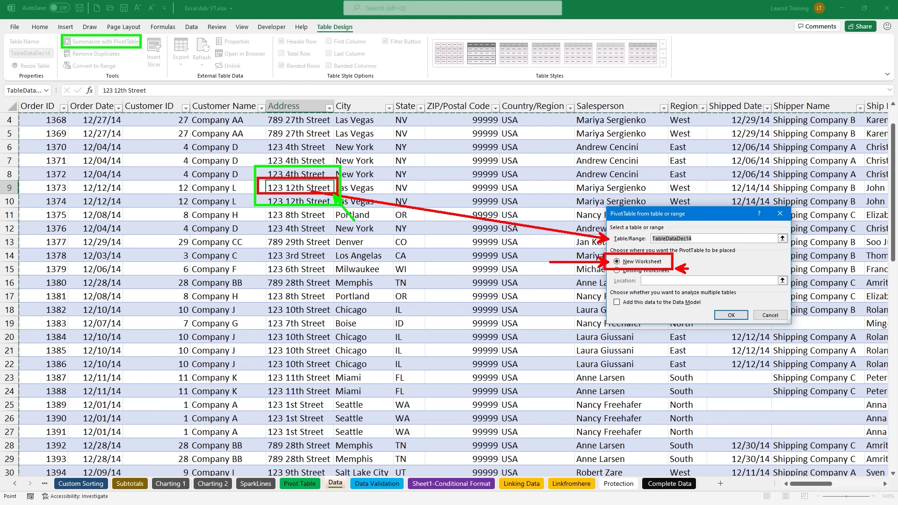
left_click_drag(341, 475, 341, 445)
key("Escape")
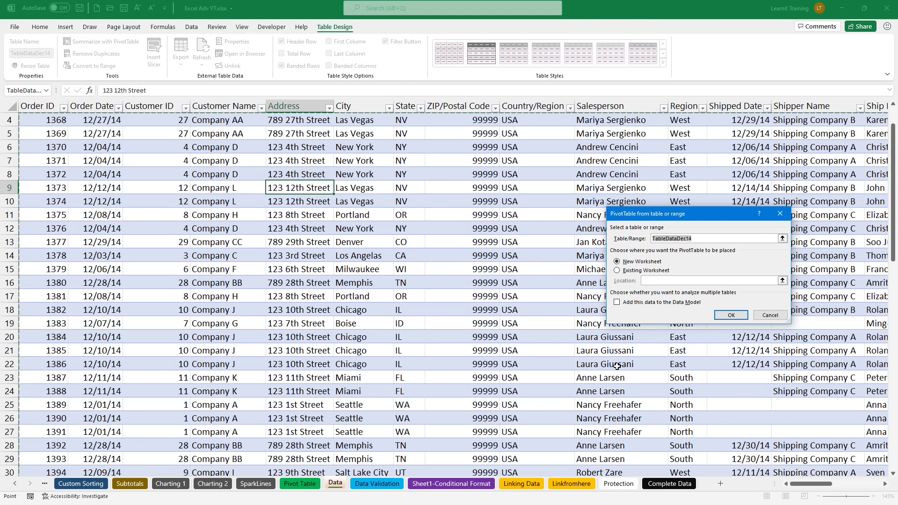
left_click(732, 316)
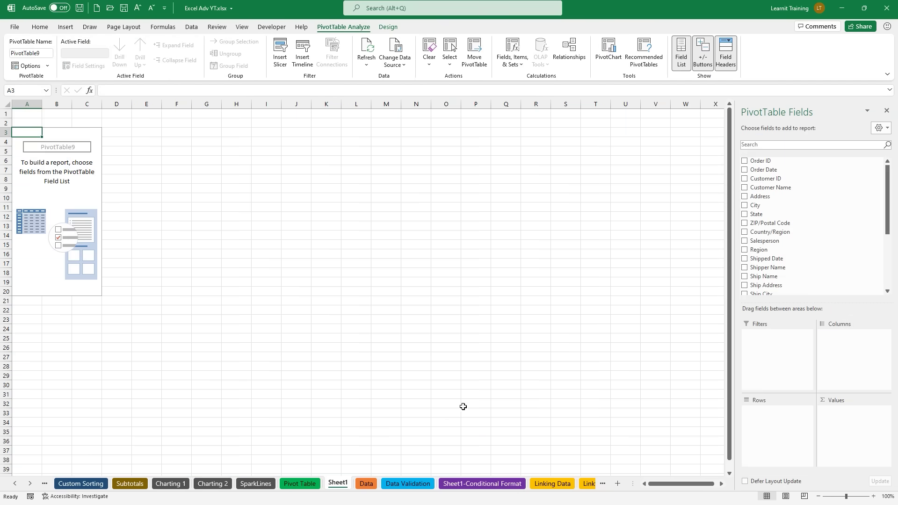
Step: Rename the Sheet1 tab to PT1 and scroll back to the top
double_click(342, 484)
type("P")
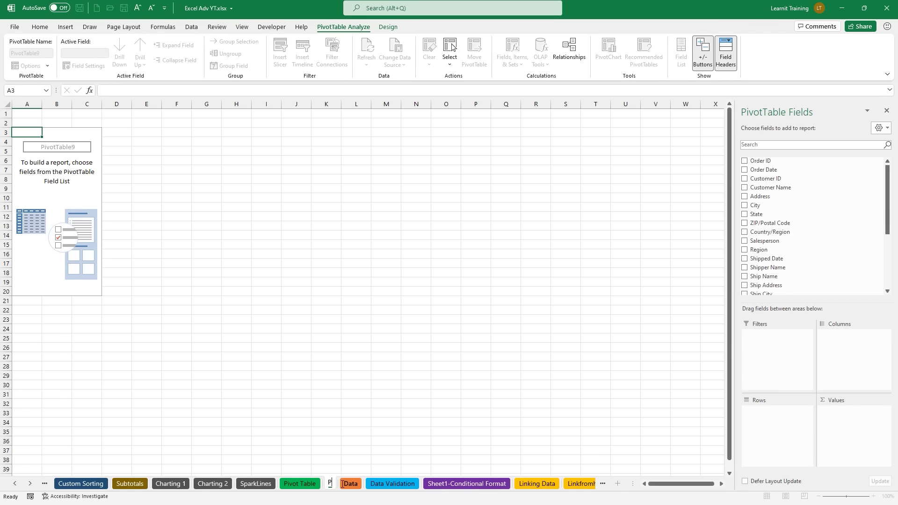
type("T1")
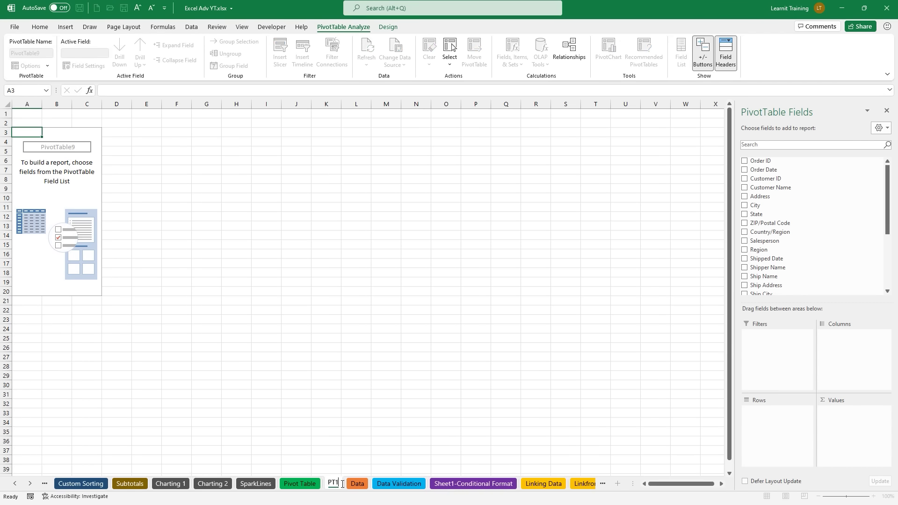
key("Return")
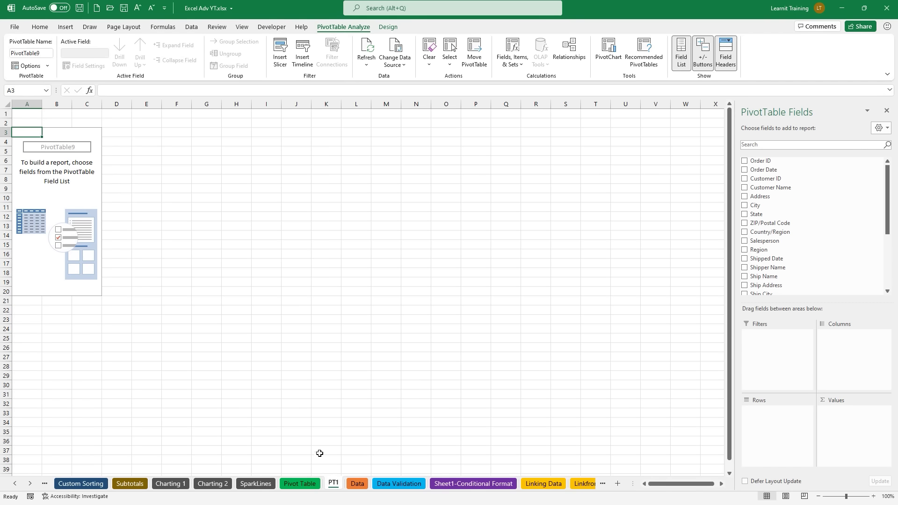
scroll(175, 313, "up", 4, "ctrl")
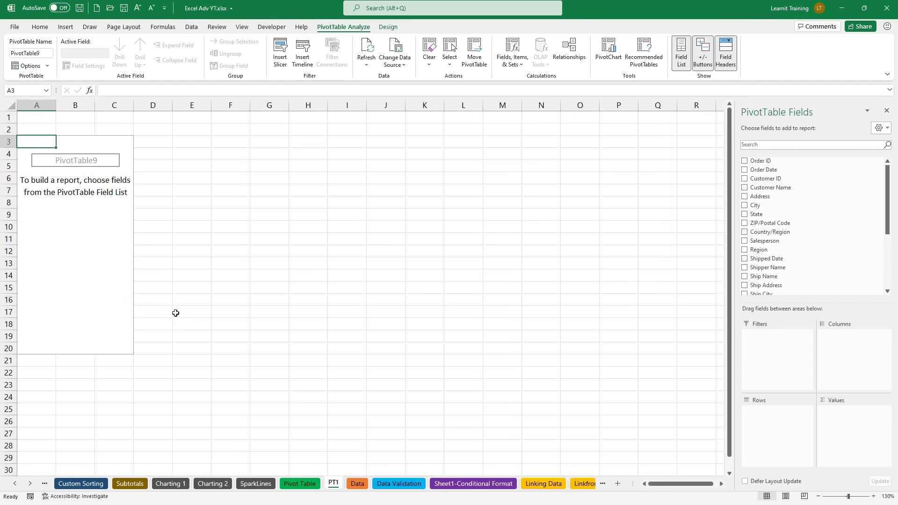
scroll(175, 313, "up", 1, "ctrl")
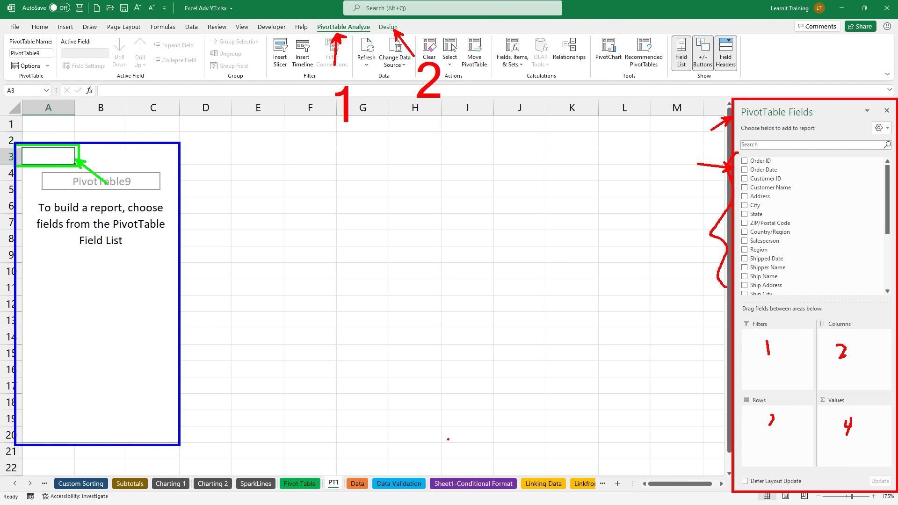
key("Escape")
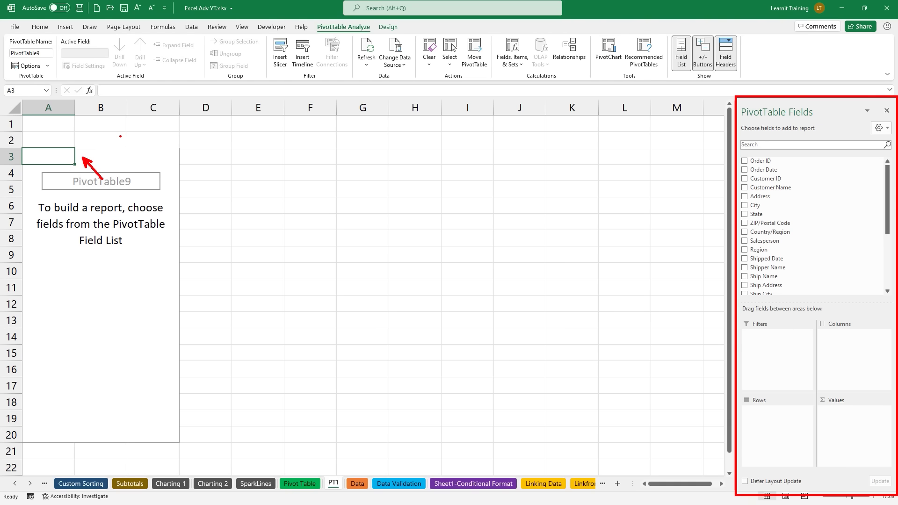
left_click(268, 209)
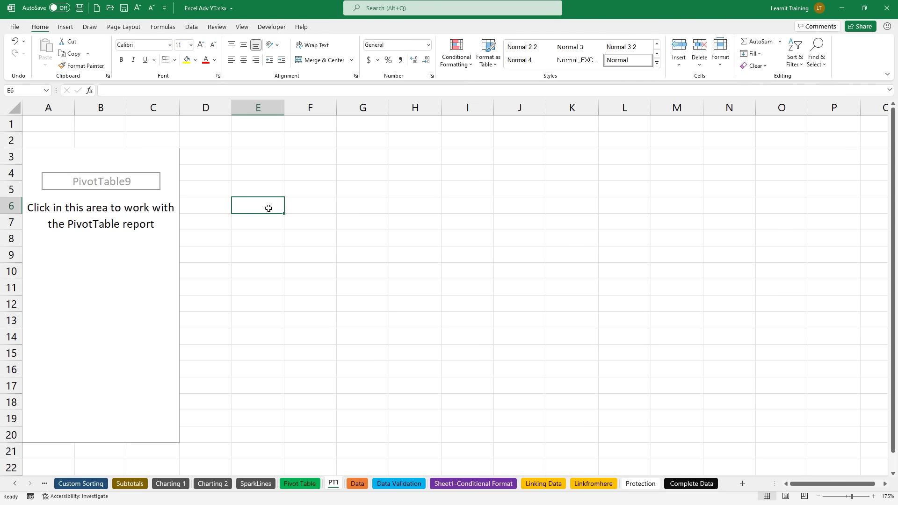
left_click(56, 158)
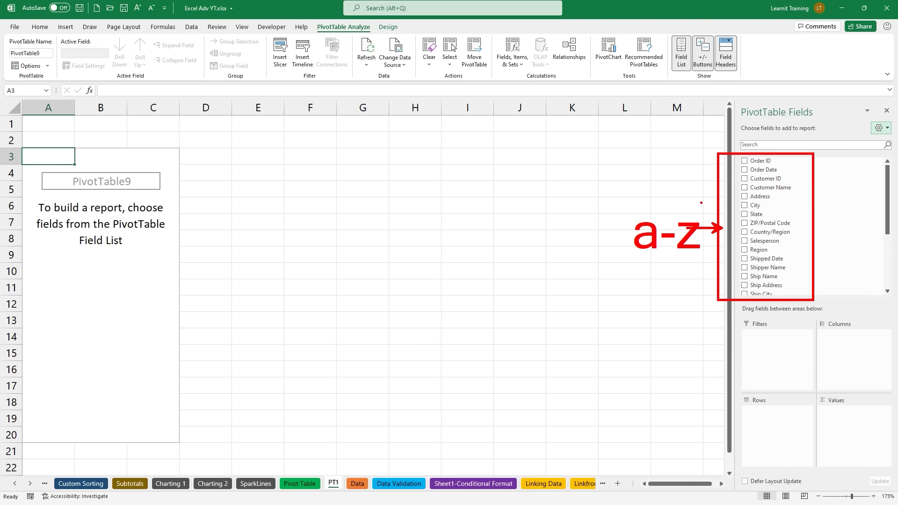
Step: Sort the field list A to Z and show Fields and Areas sections side by side
left_click(879, 129)
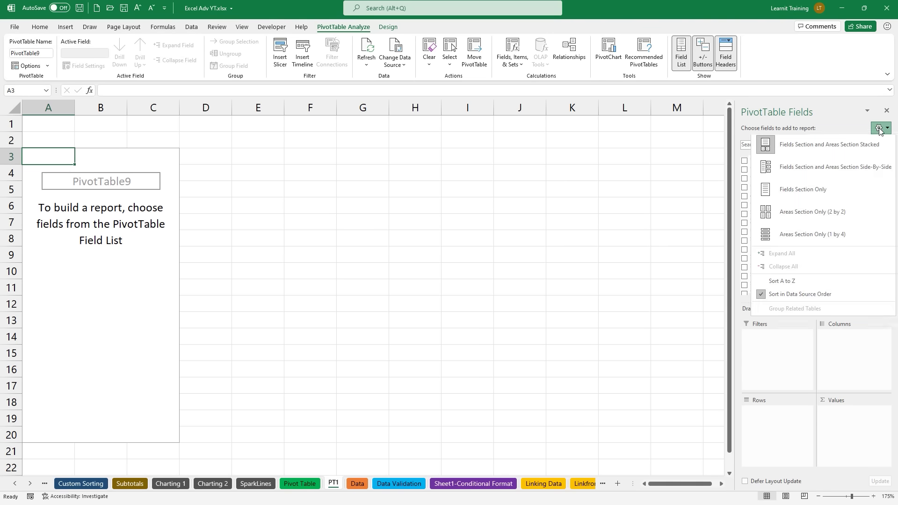
left_click(760, 282)
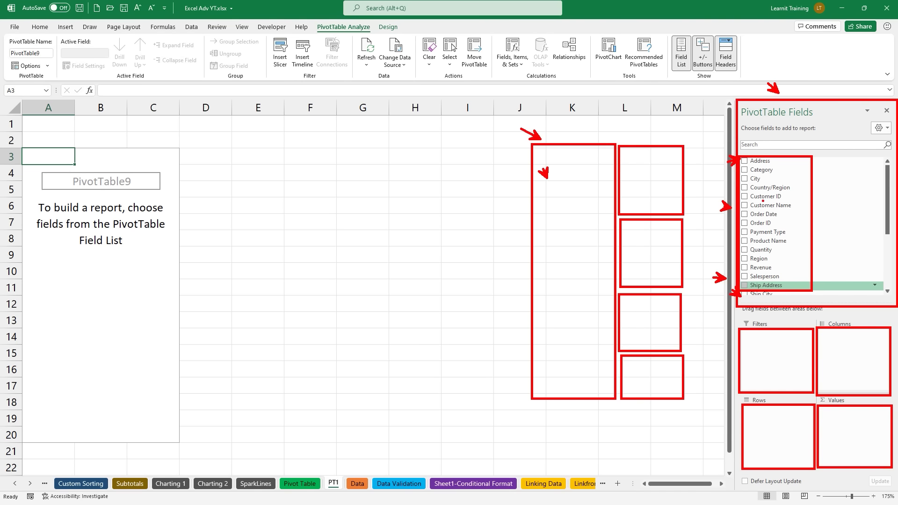
left_click(881, 127)
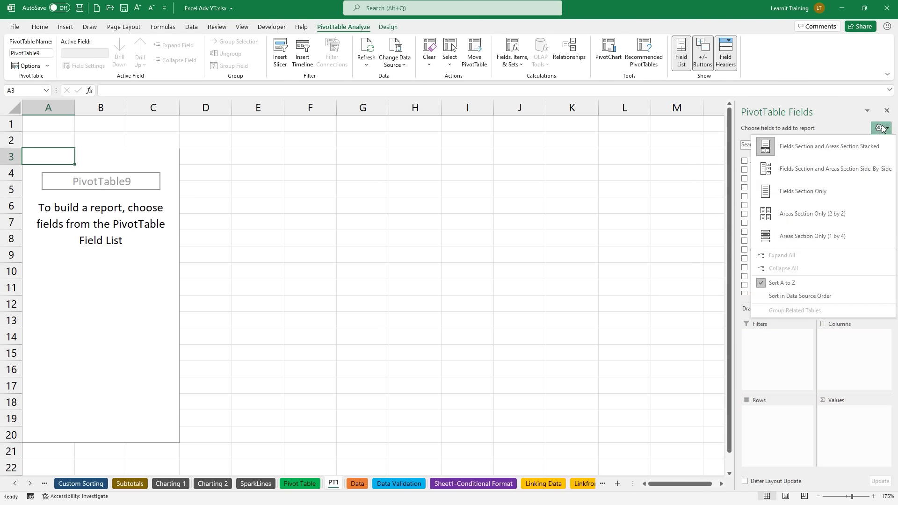
left_click(846, 168)
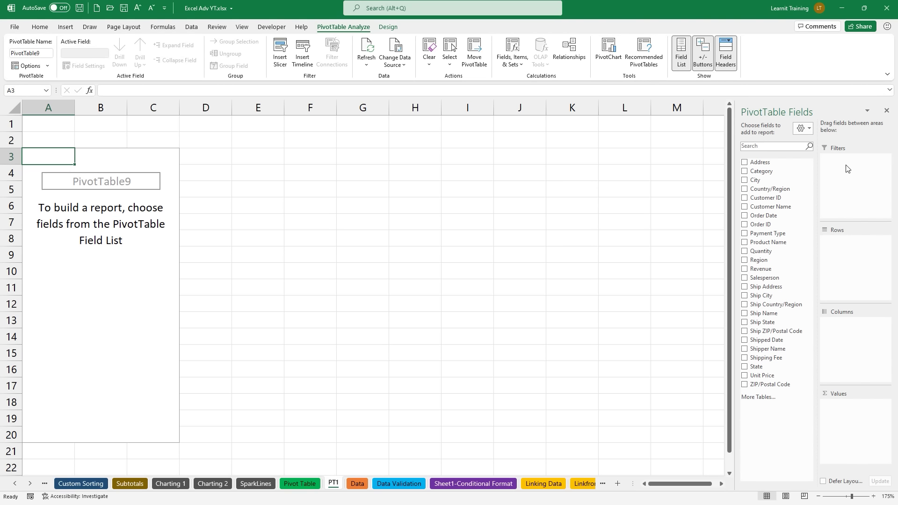
key("ctrl+2")
Step: Place the Salesperson field in the PivotTable's Columns area
mouse_move(738, 270)
left_mouse_down()
mouse_move(786, 286)
mouse_move(820, 232)
mouse_move(856, 222)
mouse_move(821, 221)
left_mouse_up()
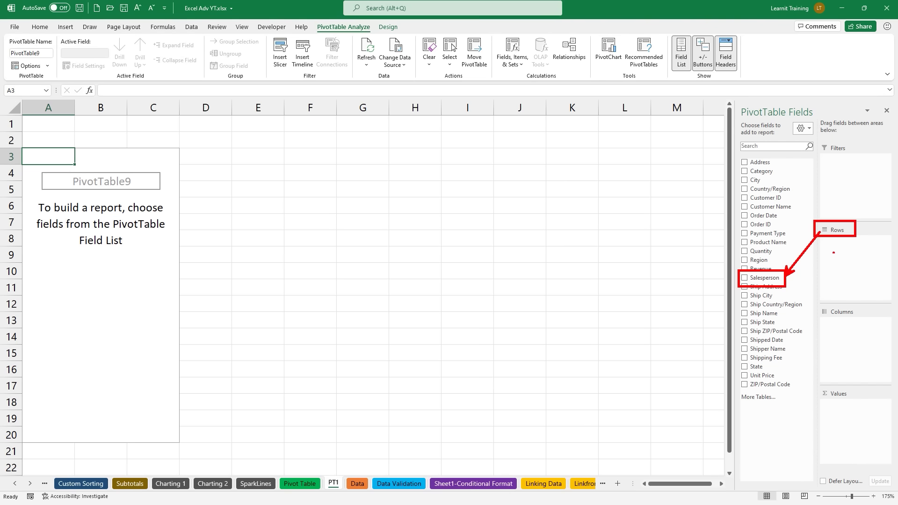
left_click_drag(843, 310, 843, 296)
key("Escape")
mouse_move(772, 279)
left_mouse_down()
mouse_move(825, 309)
mouse_move(832, 326)
left_mouse_up()
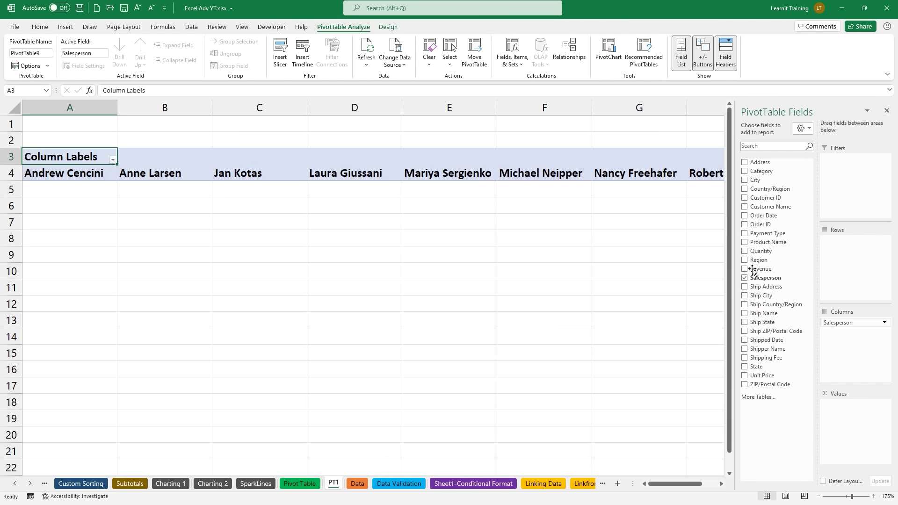
left_click_drag(94, 133, 93, 168)
left_click_drag(160, 137, 157, 163)
left_click_drag(263, 169, 286, 140)
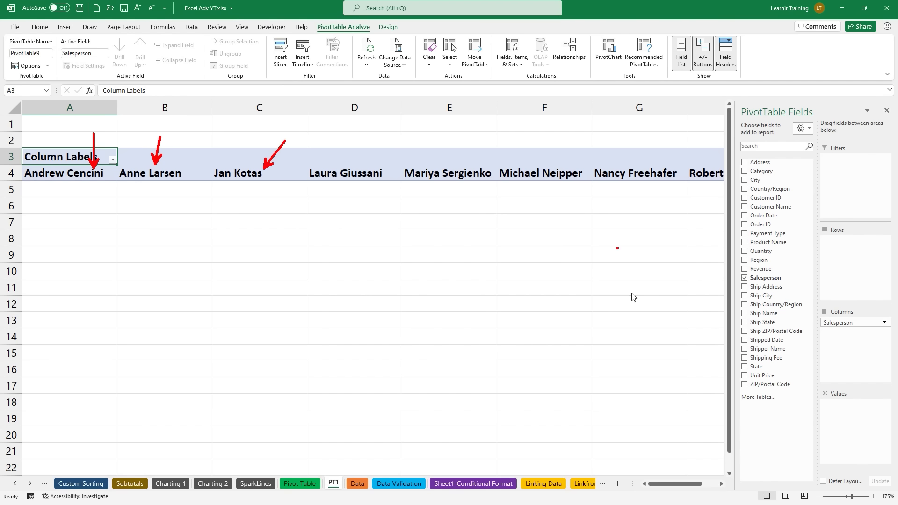
Step: Move Salesperson to Rows and add Revenue to Values as Sum of Revenue
left_click_drag(834, 323, 844, 262)
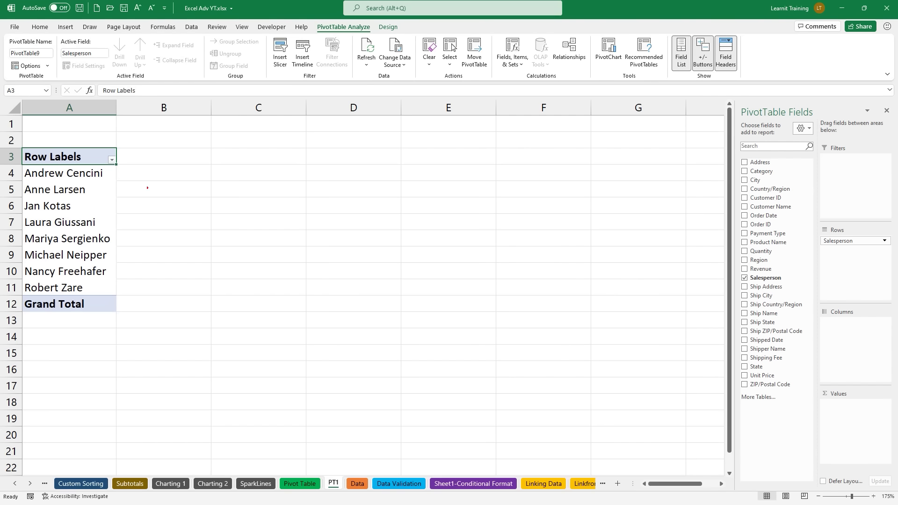
mouse_move(122, 173)
left_mouse_down()
mouse_move(152, 171)
mouse_move(147, 190)
mouse_move(121, 206)
mouse_move(143, 206)
mouse_move(135, 287)
left_mouse_up()
key("Escape")
left_click_drag(774, 269, 860, 413)
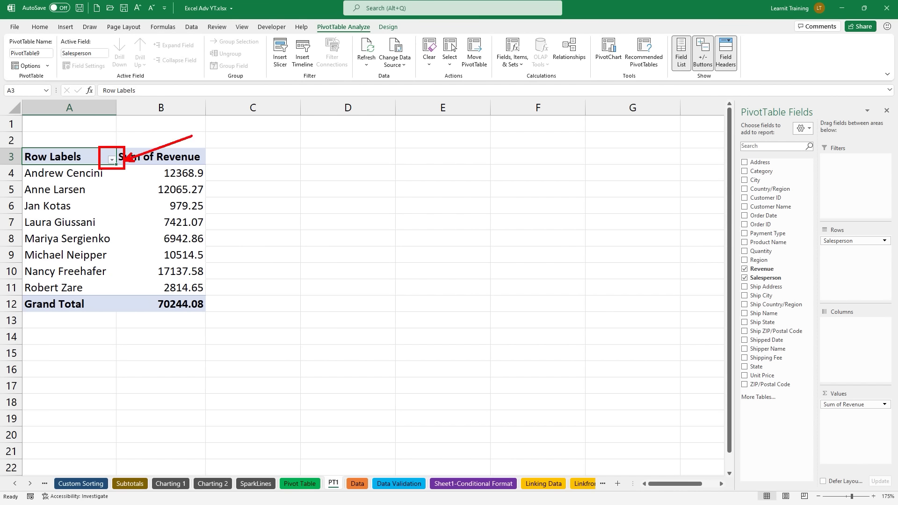
left_click(112, 160)
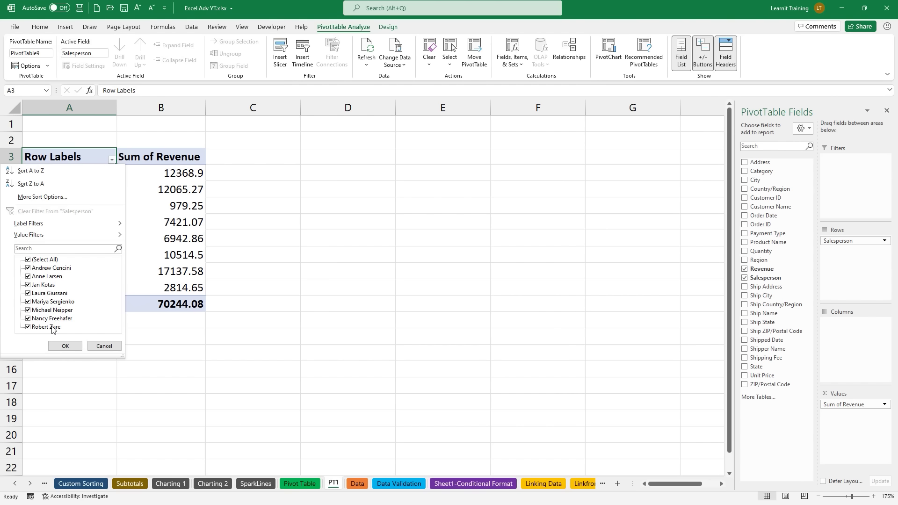
left_click(93, 349)
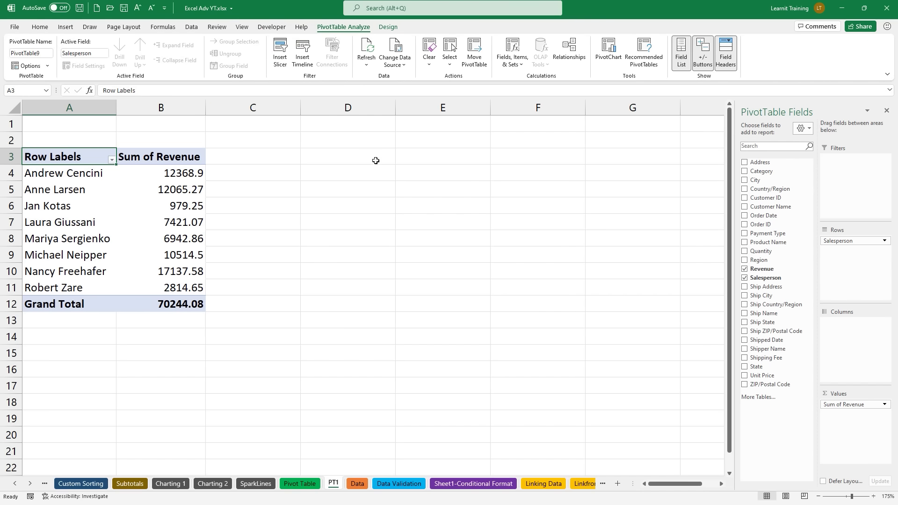
left_click(282, 59)
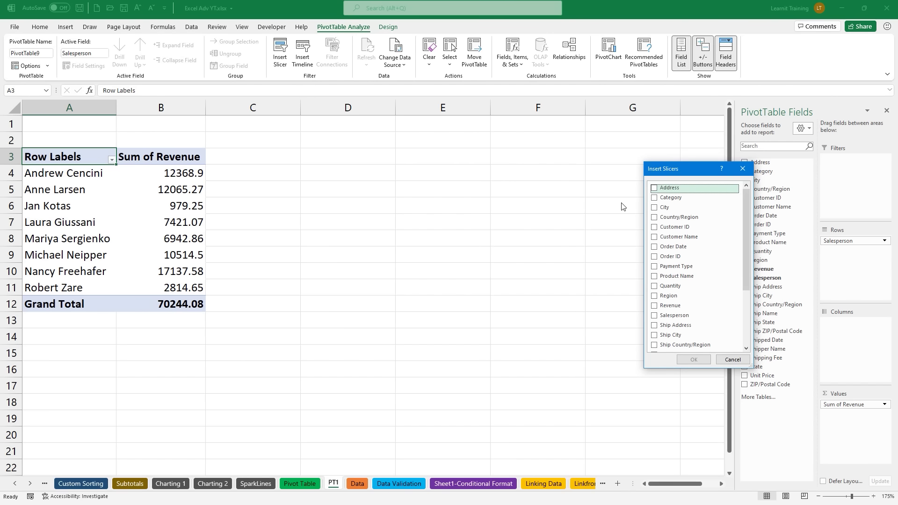
Step: Insert a Salesperson slicer and move it up to the right of the PivotTable
left_click(654, 316)
left_click(693, 360)
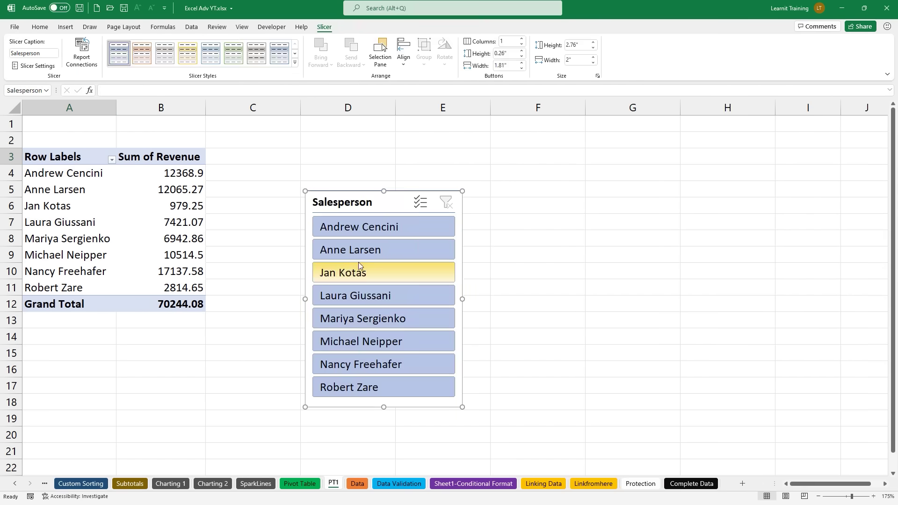
left_click_drag(330, 194, 724, 136)
Step: Test the slicer on one salesperson, clear its filter, and reposition it near the table
left_click(757, 169)
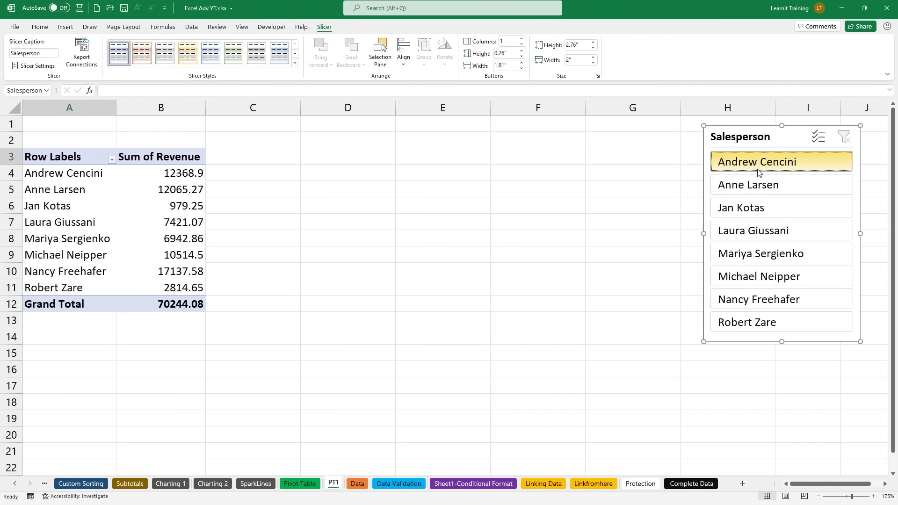
left_click(104, 159)
left_click(104, 159)
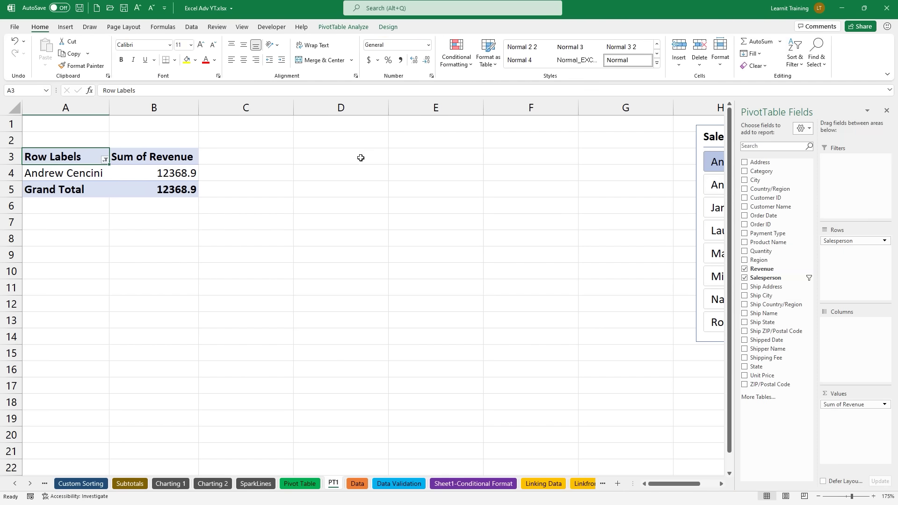
left_click(633, 161)
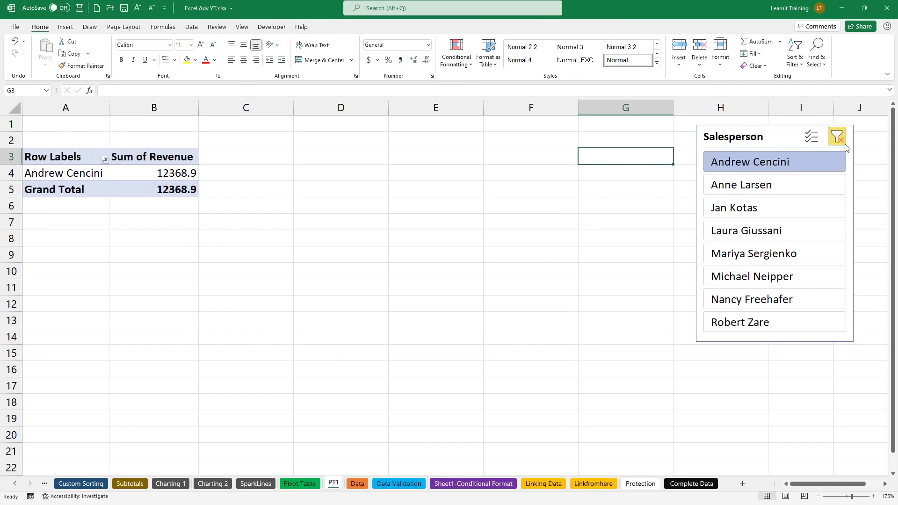
left_click(837, 137)
left_click_drag(737, 124, 536, 142)
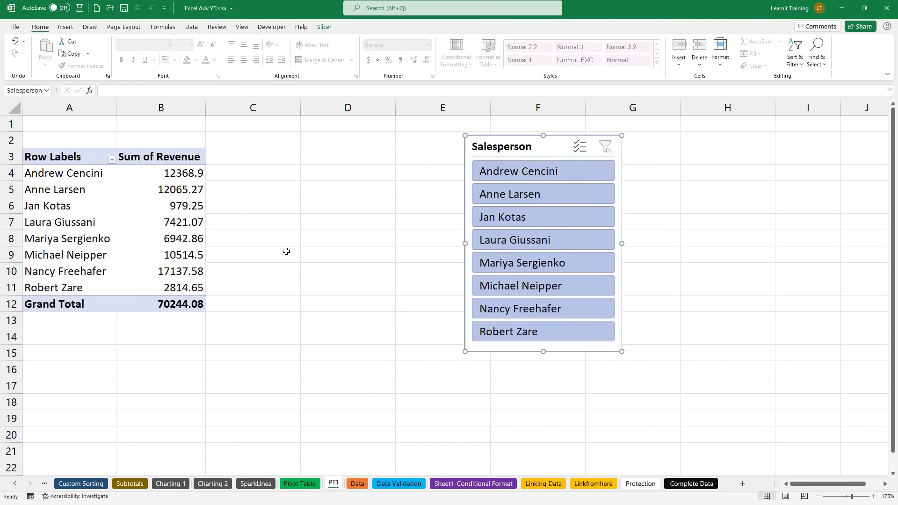
left_click(192, 205)
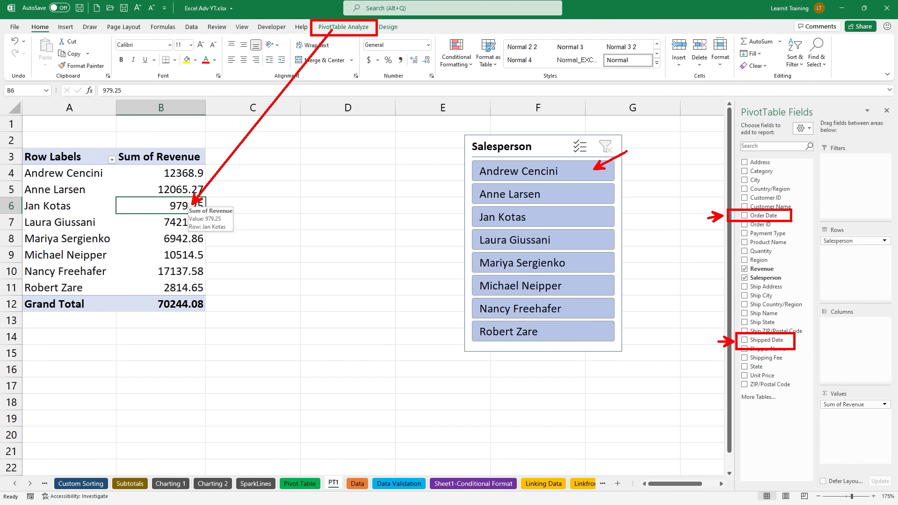
type("ttimeline")
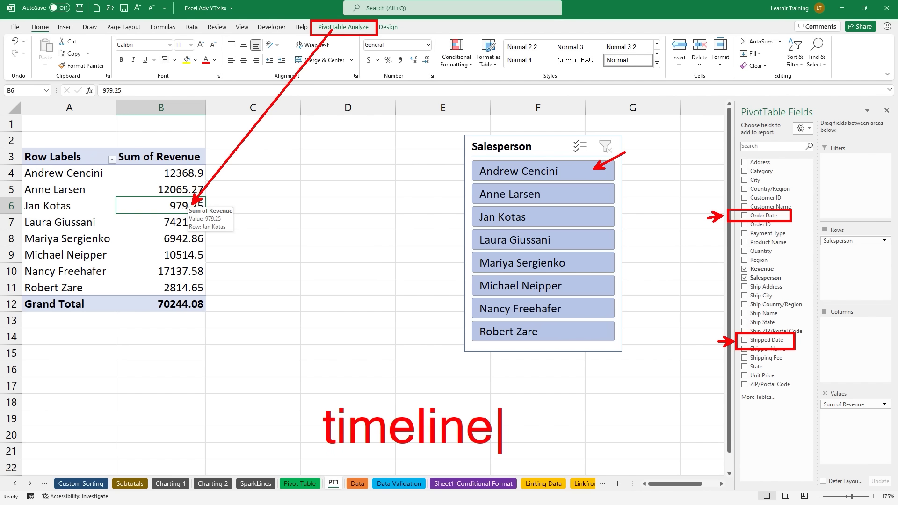
key("Escape")
key("Escape")
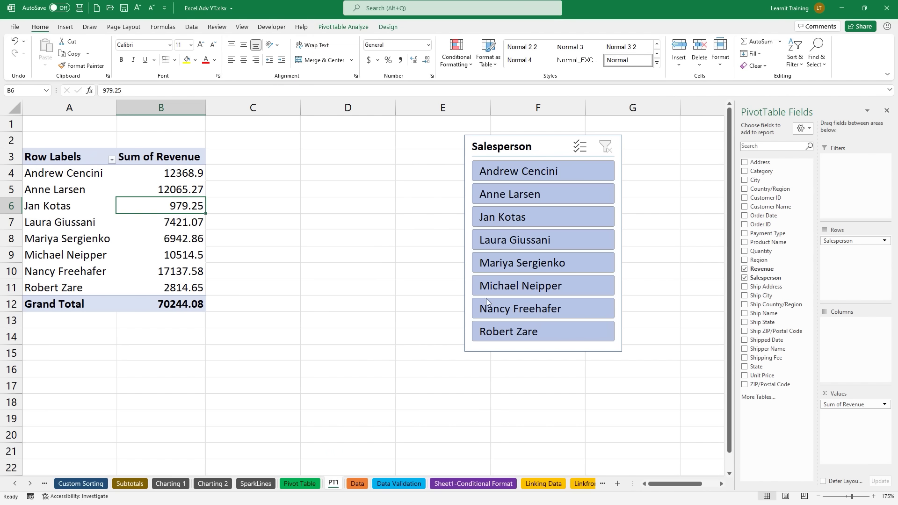
left_click(343, 27)
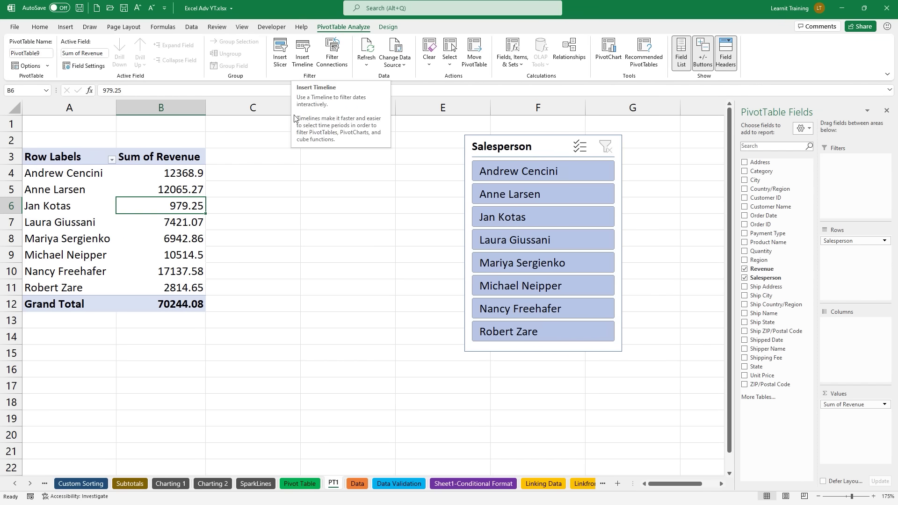
left_click(357, 484)
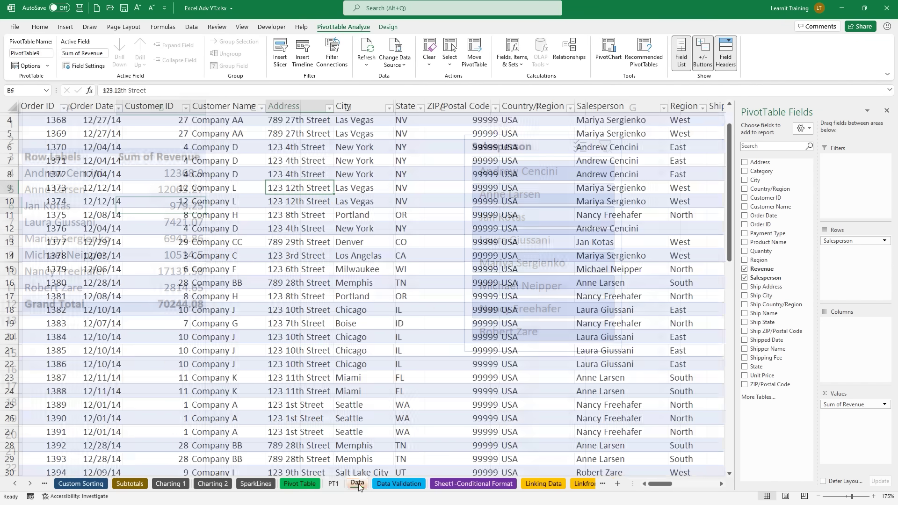
left_click(102, 149)
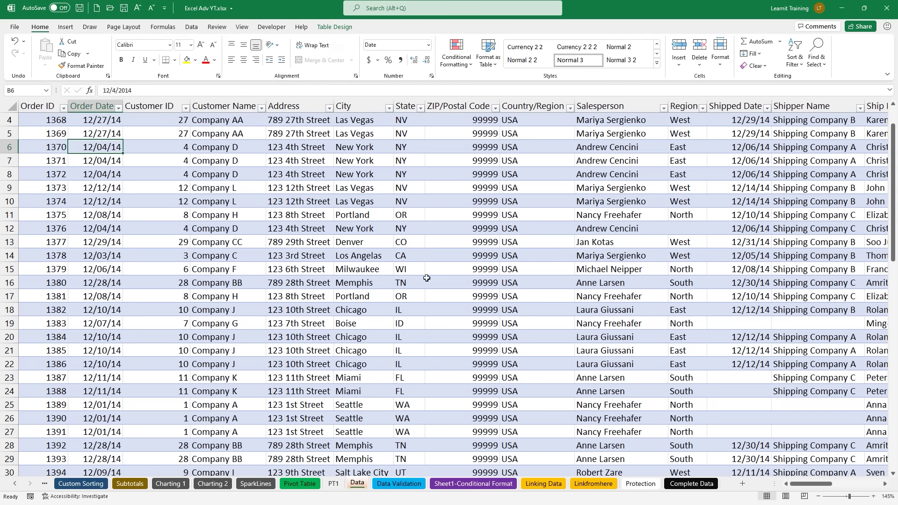
left_click(332, 484)
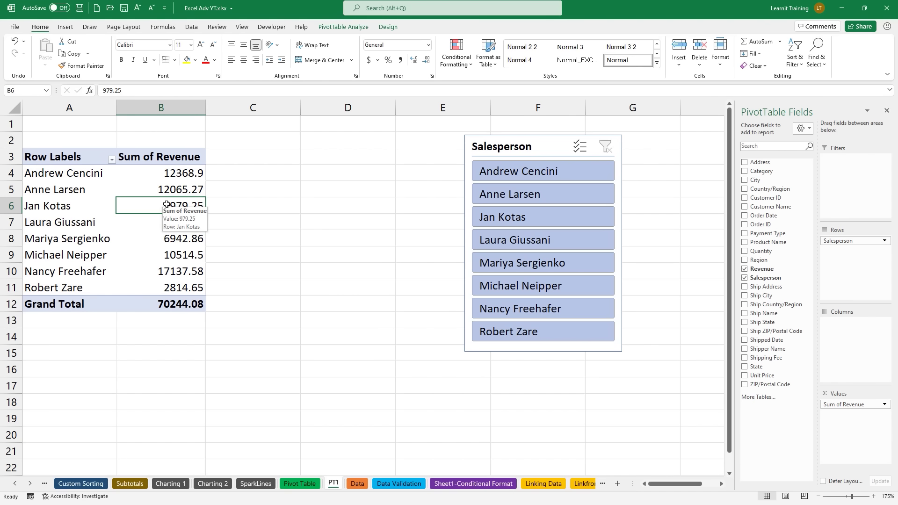
Step: Insert an Order Date timeline, move the Salesperson slicer right and place the timeline beside the table
left_click(333, 28)
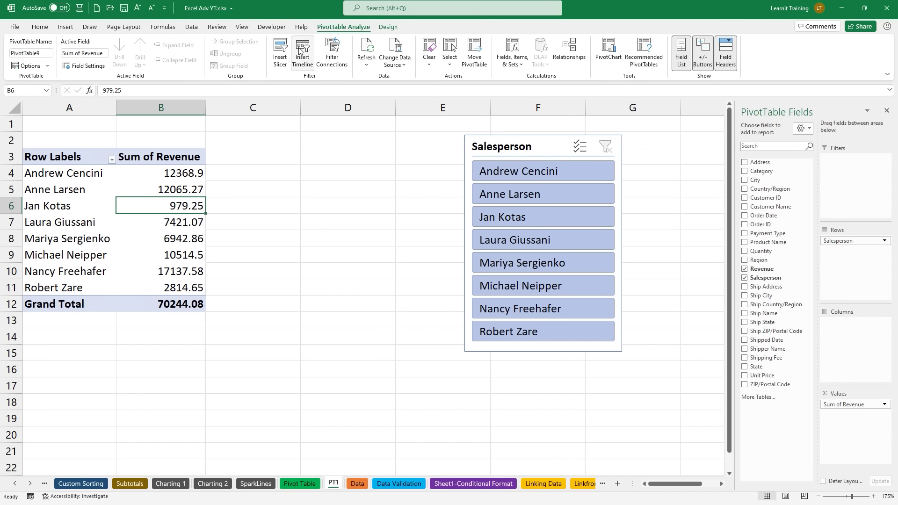
left_click(301, 52)
left_click(664, 223)
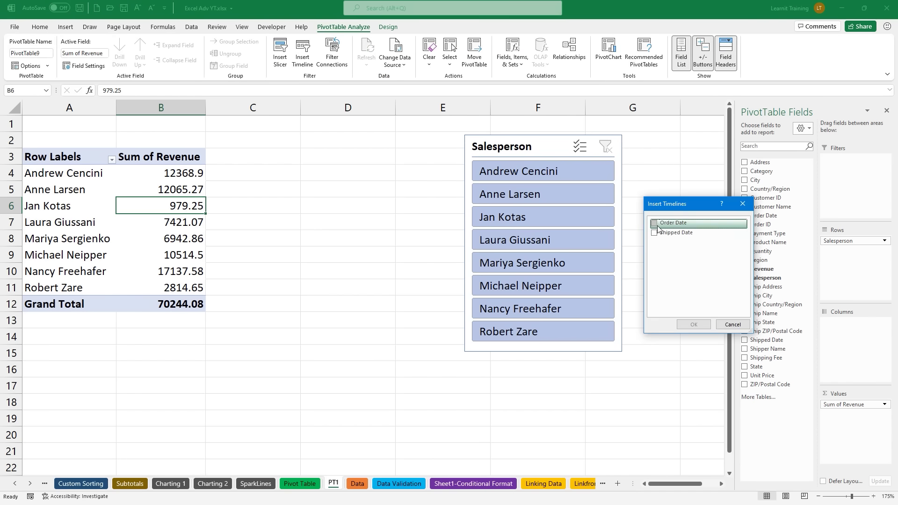
left_click(699, 324)
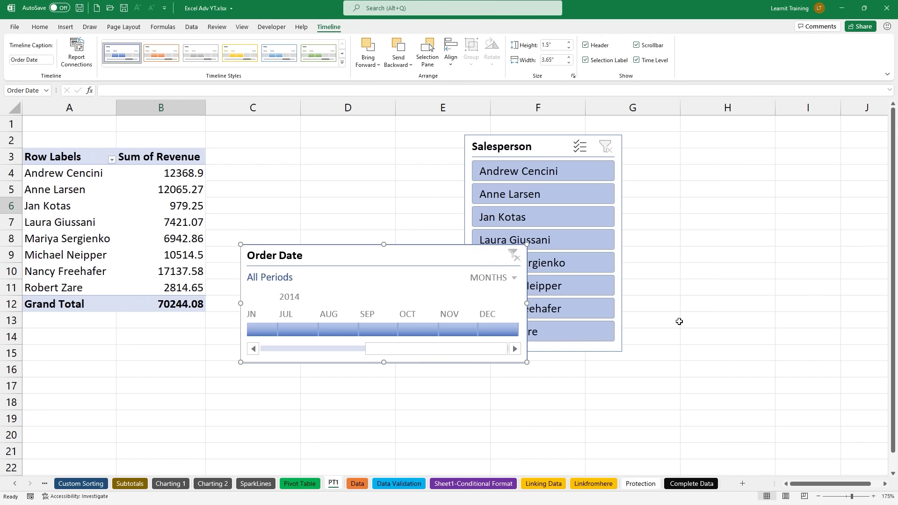
left_click_drag(501, 147, 632, 137)
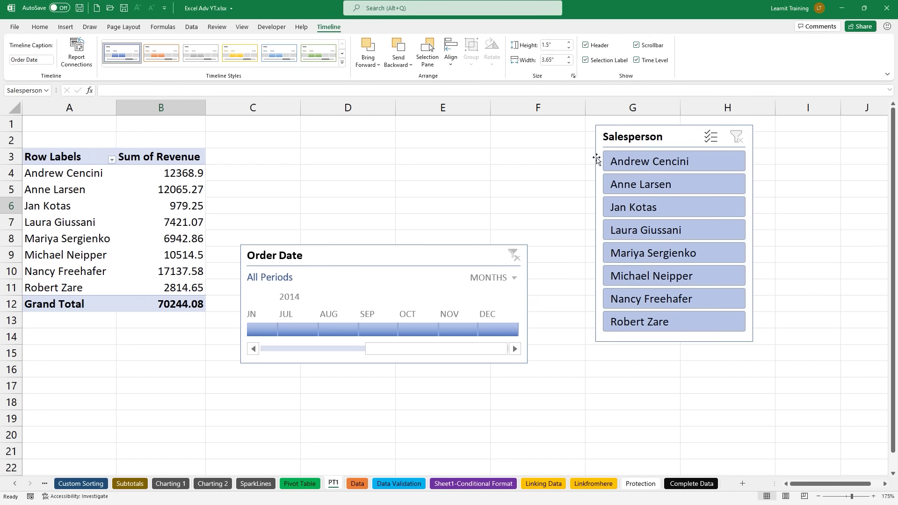
left_click_drag(401, 244, 412, 155)
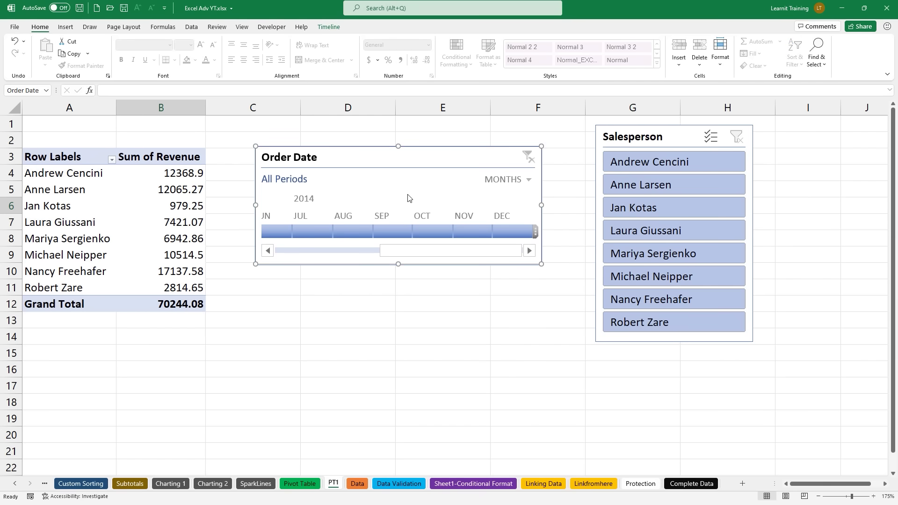
Step: Filter the timeline to December 2014 and switch its period level to days
left_click(499, 230)
left_click(515, 180)
left_click(504, 233)
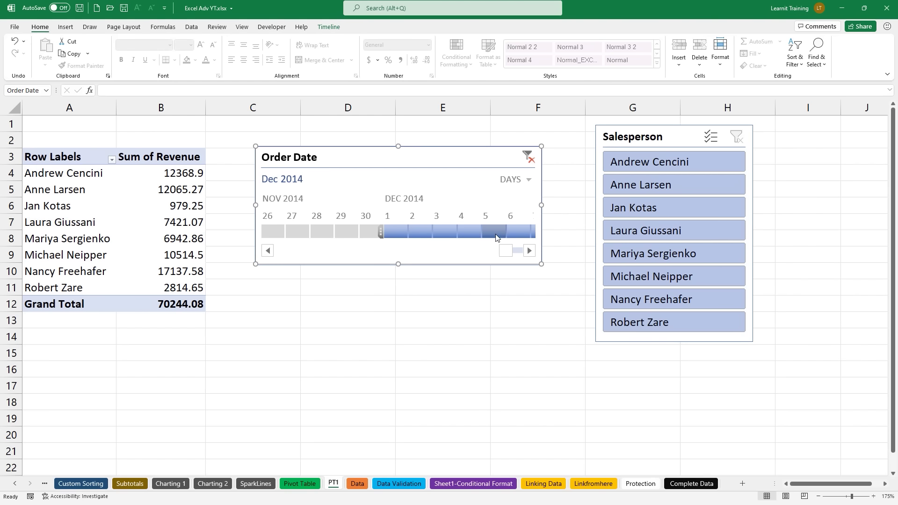
Step: Filter day by day from Dec 4 to Dec 8, 2014, then clear the filter back to All Periods
left_click(474, 232)
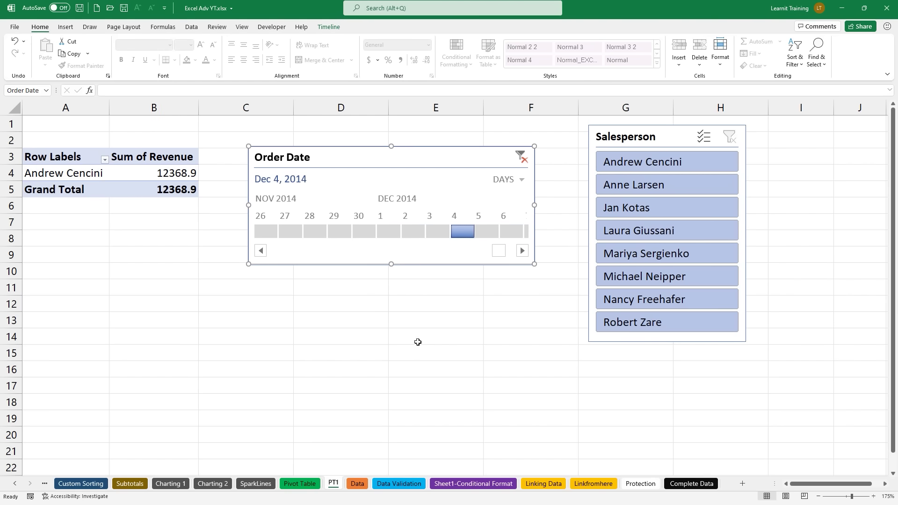
left_click(494, 230)
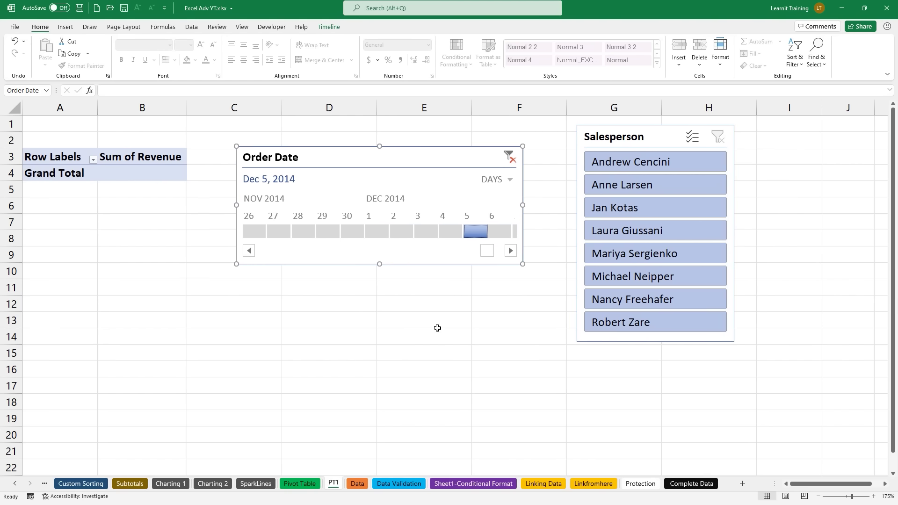
left_click(501, 231)
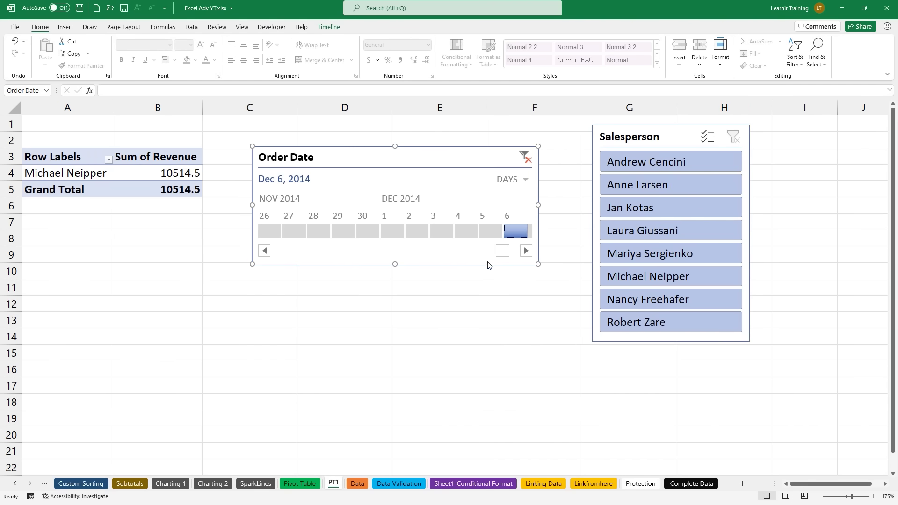
left_click(526, 251)
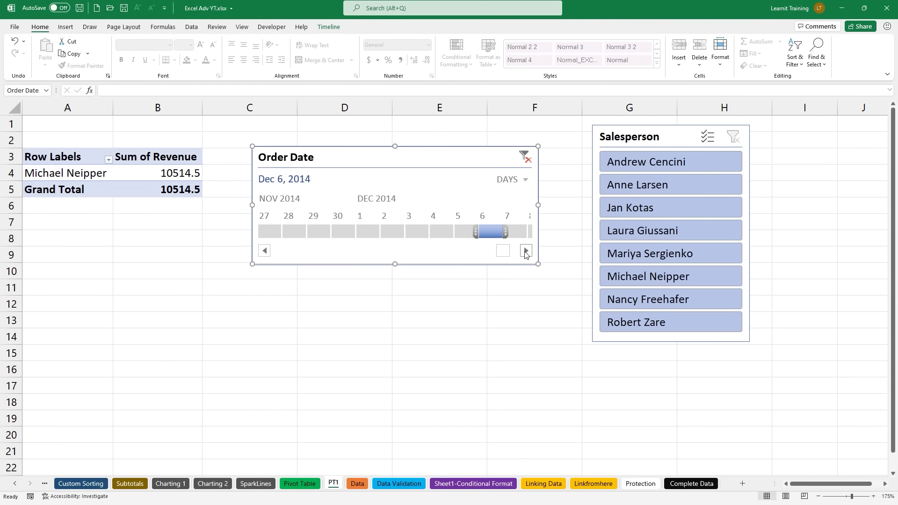
left_click(512, 232)
left_click(525, 251)
left_click(515, 234)
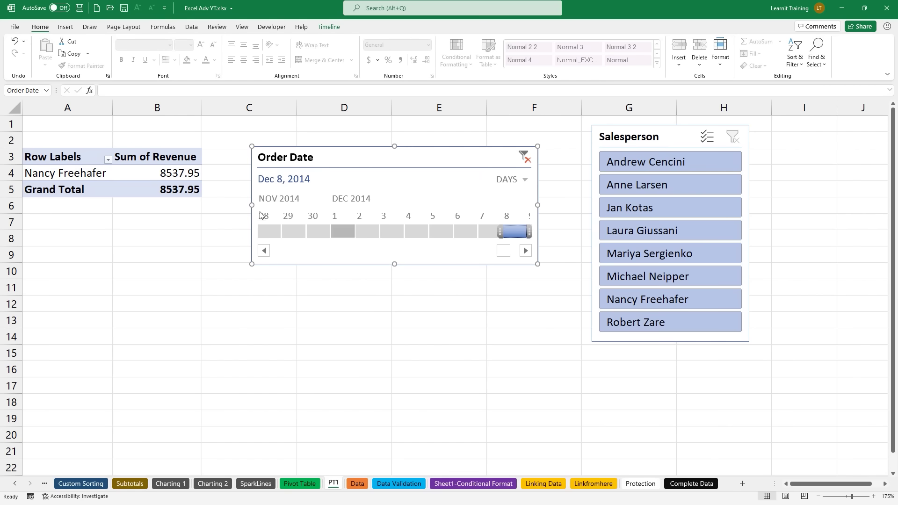
left_click(524, 156)
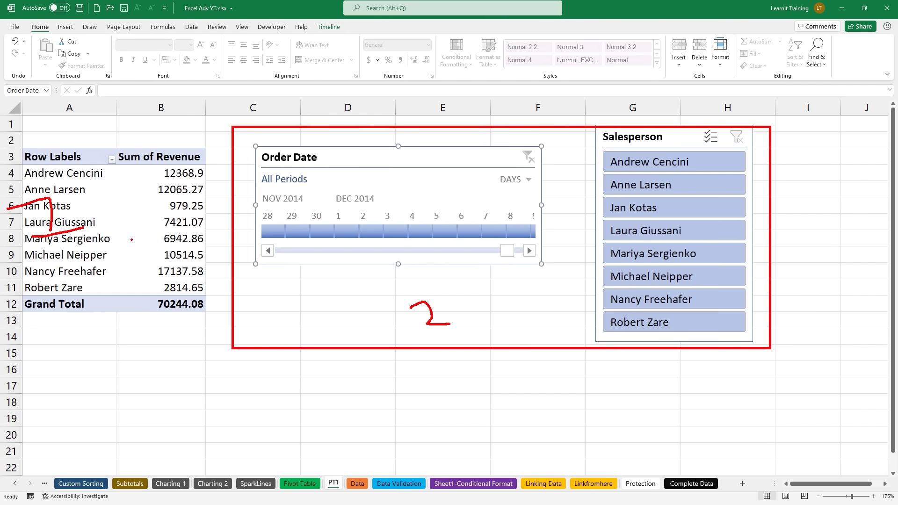
left_click(176, 219)
mouse_move(147, 219)
left_mouse_down()
mouse_move(197, 152)
mouse_move(337, 27)
left_mouse_up()
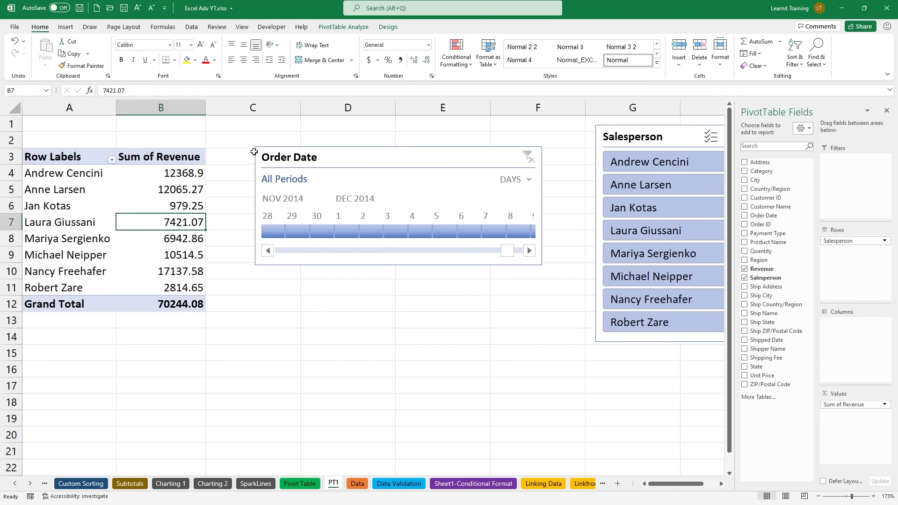
Step: Insert a Clustered Bar PivotChart of Sum of Revenue by salesperson from PivotTable Analyze
left_click(358, 28)
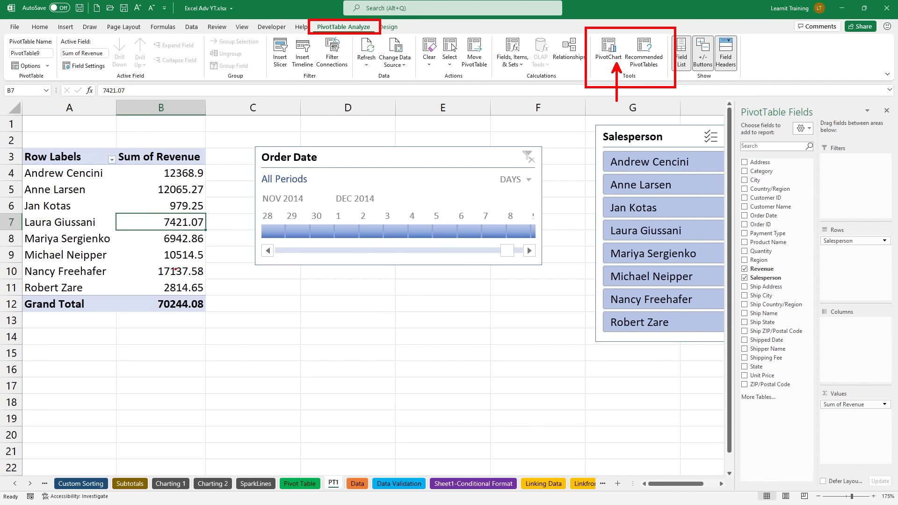
left_click(608, 51)
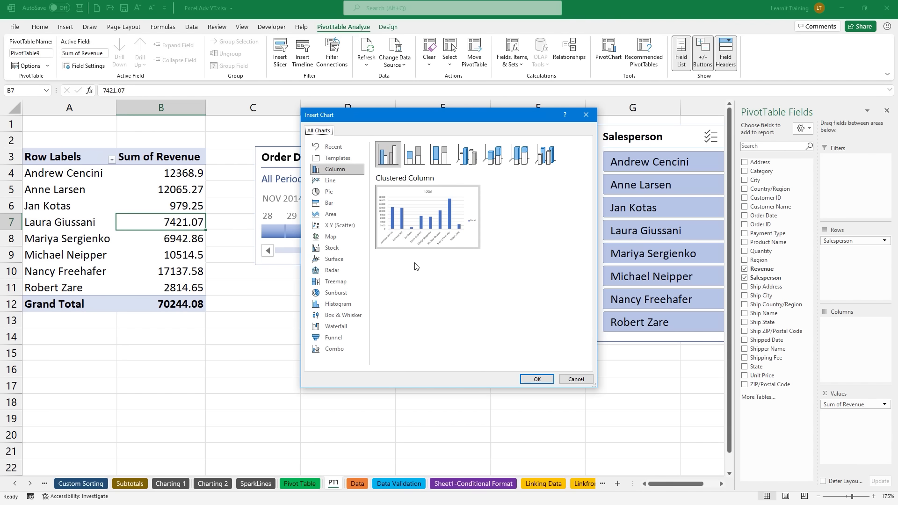
left_click(318, 203)
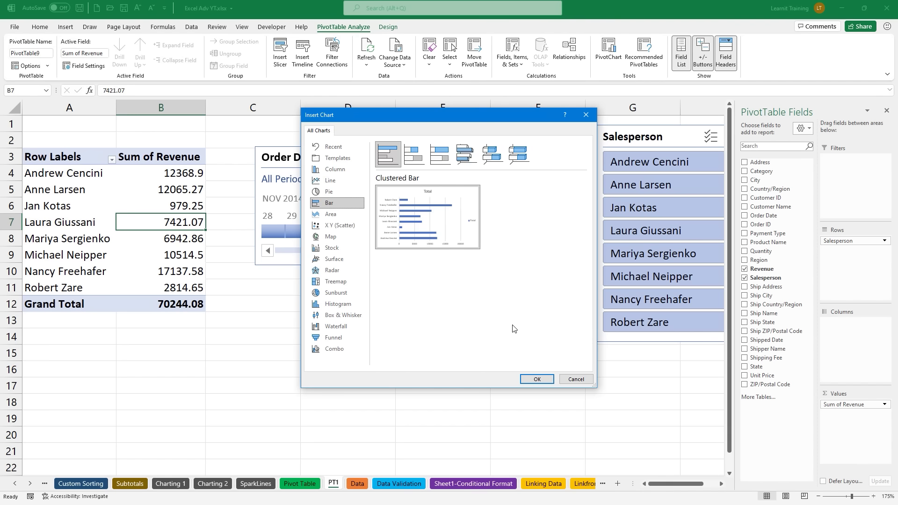
left_click(537, 379)
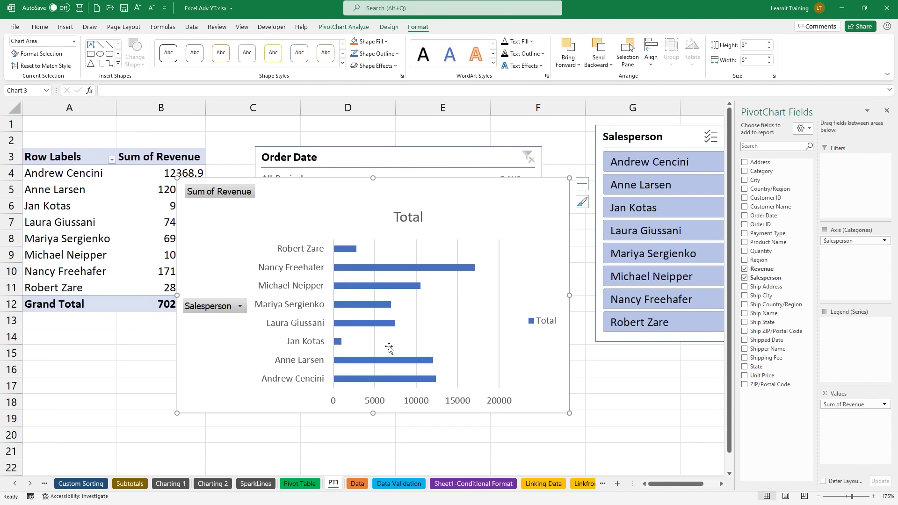
scroll(389, 348, "down", 2)
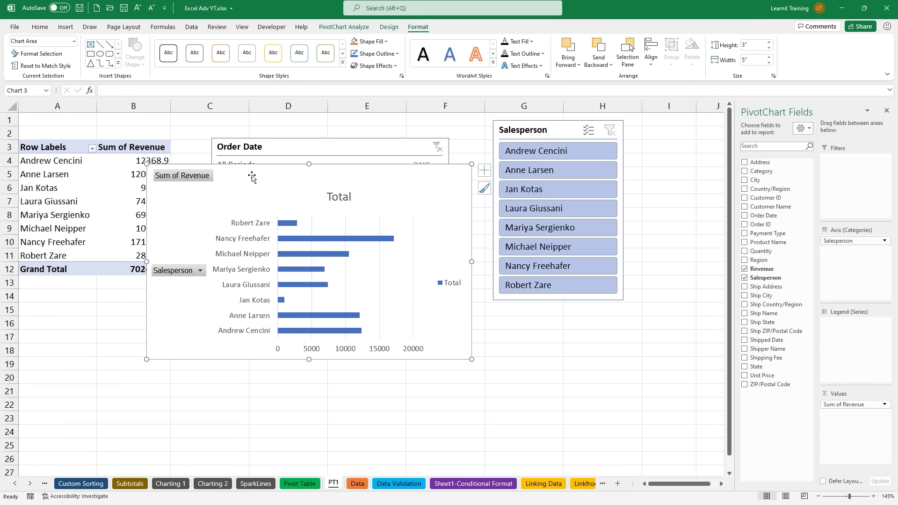
Step: Drag the revenue chart below the Order Date timeline and shift the Salesperson slicer right
left_click_drag(254, 179, 263, 254)
left_click_drag(543, 127, 588, 131)
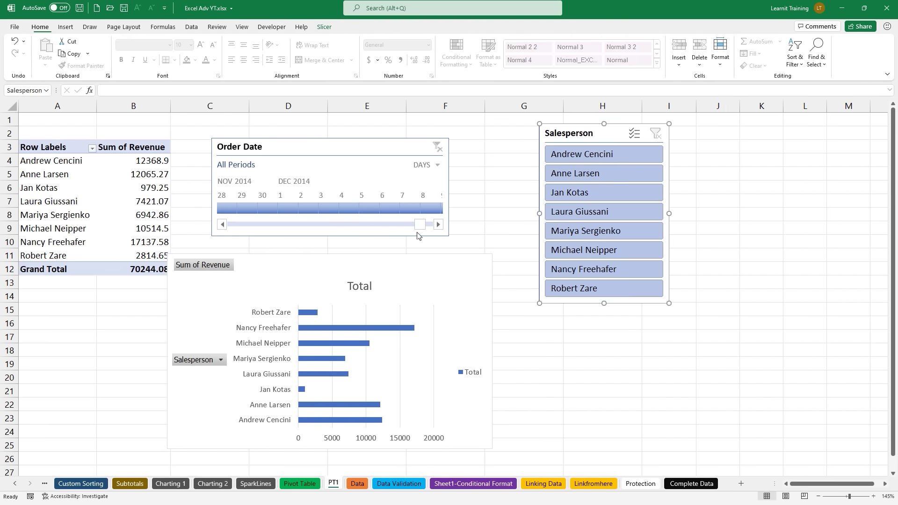
left_click_drag(363, 258, 375, 254)
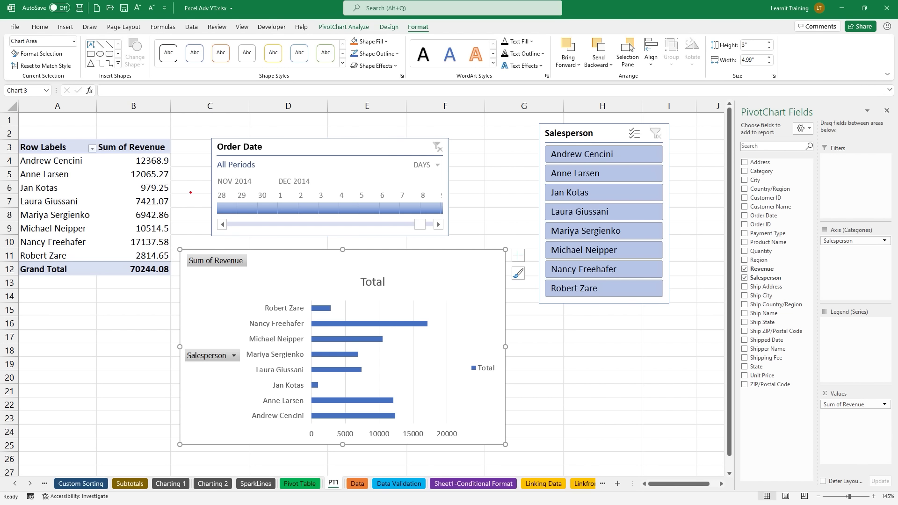
mouse_move(85, 187)
left_mouse_down()
mouse_move(84, 127)
mouse_move(104, 155)
mouse_move(123, 145)
left_mouse_up()
left_click_drag(535, 124, 671, 304)
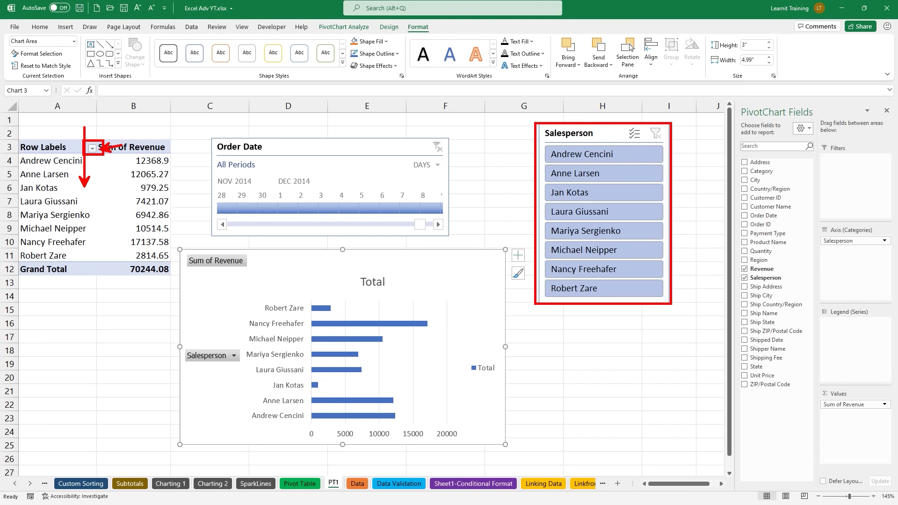
mouse_move(212, 135)
left_mouse_down()
mouse_move(313, 194)
mouse_move(450, 237)
left_mouse_up()
left_click_drag(248, 322, 169, 240)
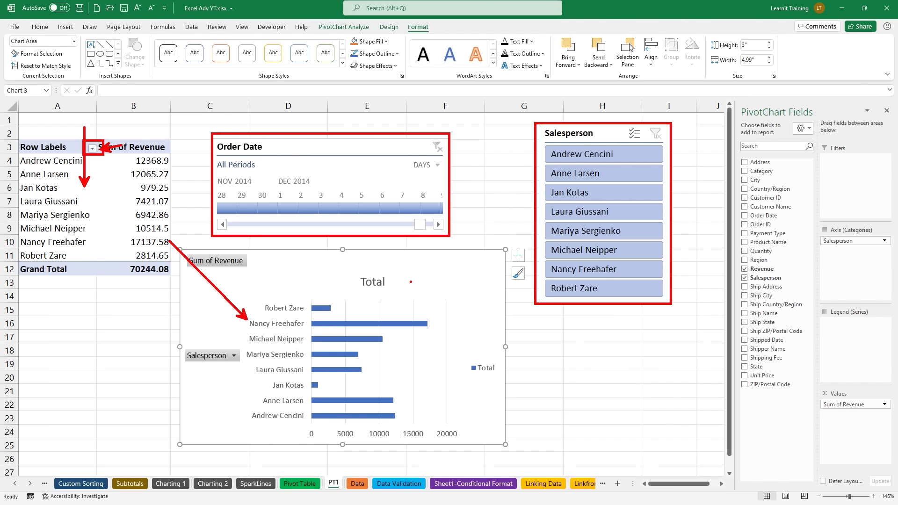
key("Escape")
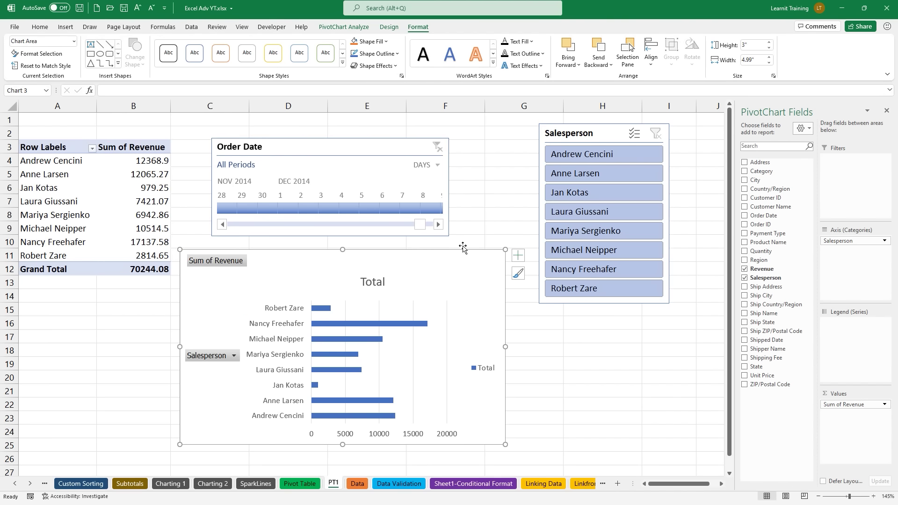
left_click(551, 158)
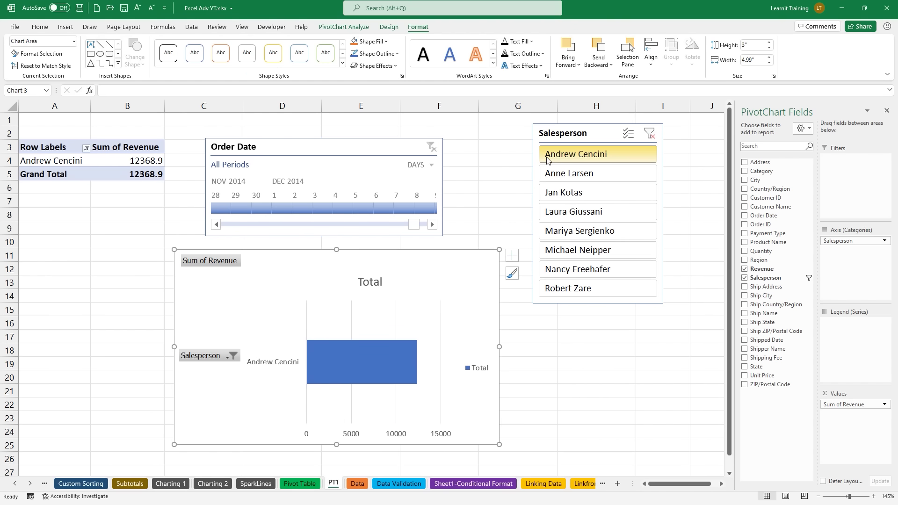
left_click(401, 208)
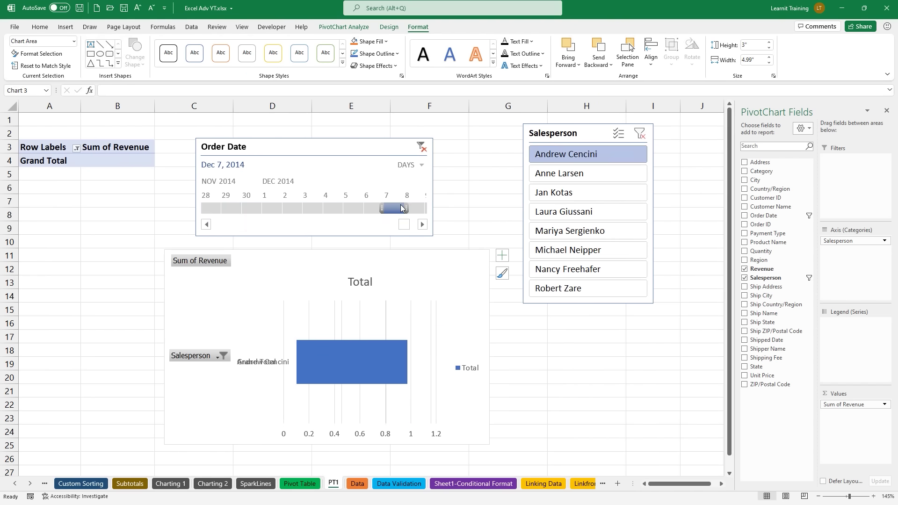
left_click(333, 210)
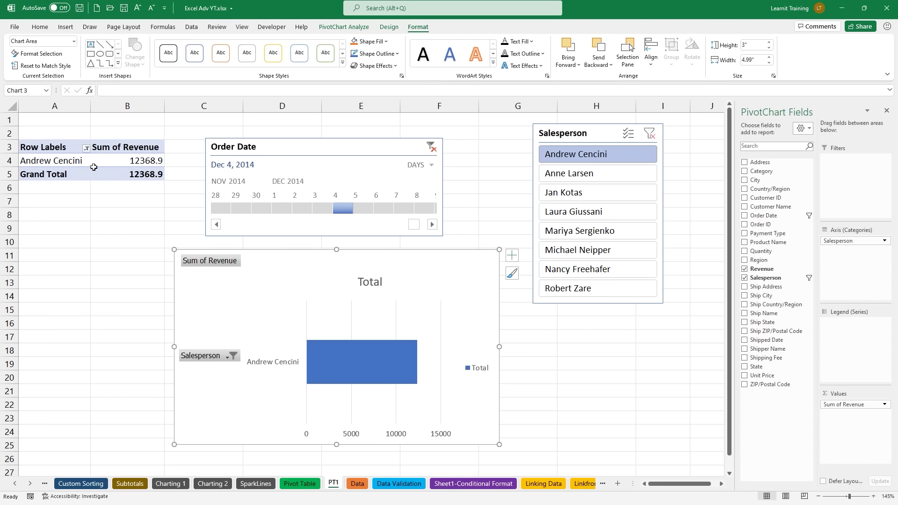
mouse_move(93, 168)
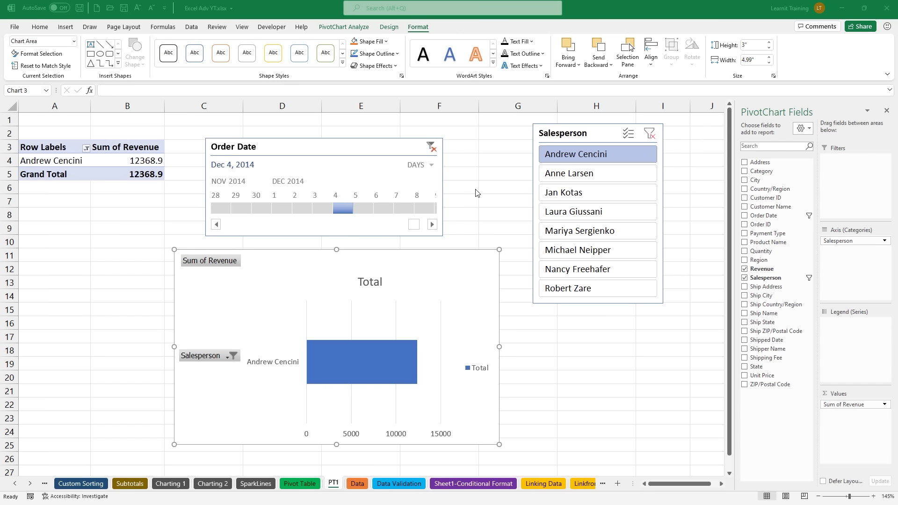
left_click(652, 135)
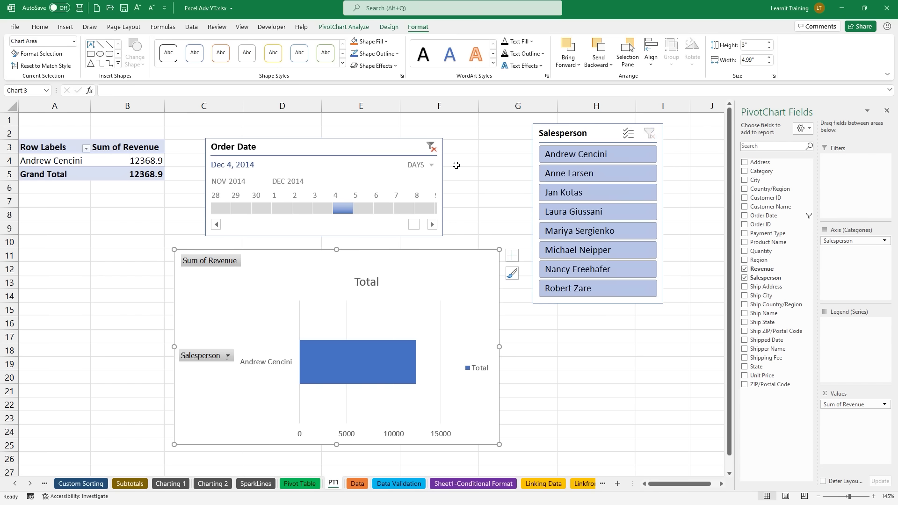
left_click(430, 148)
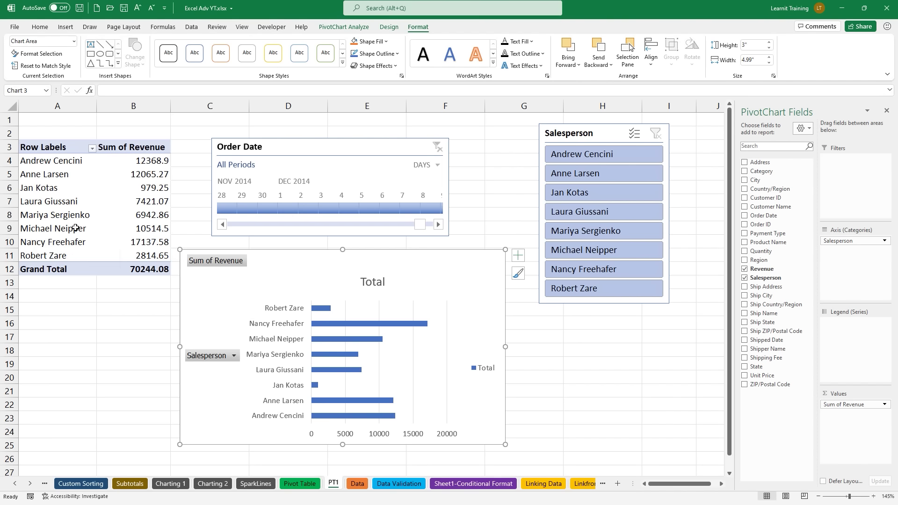
left_click(147, 187)
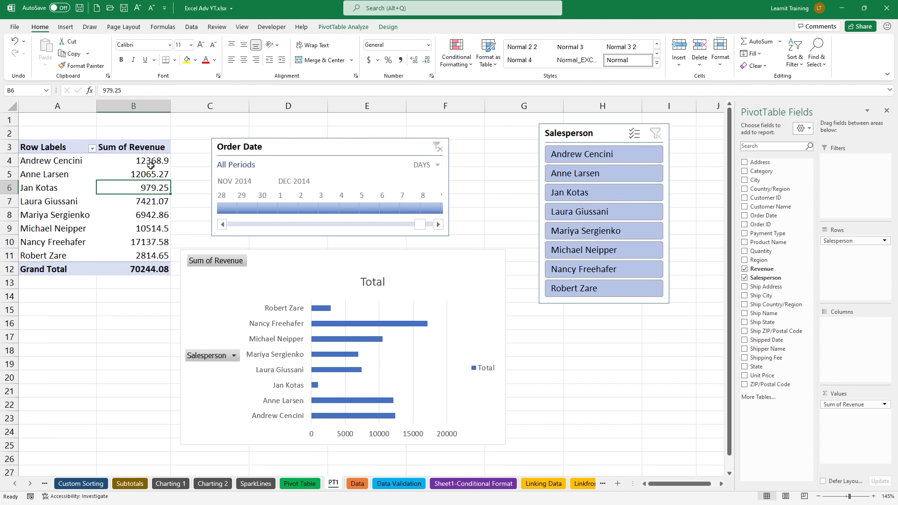
Step: Sort the Sum of Revenue values Largest to Smallest so the top salesperson comes first
right_click(153, 185)
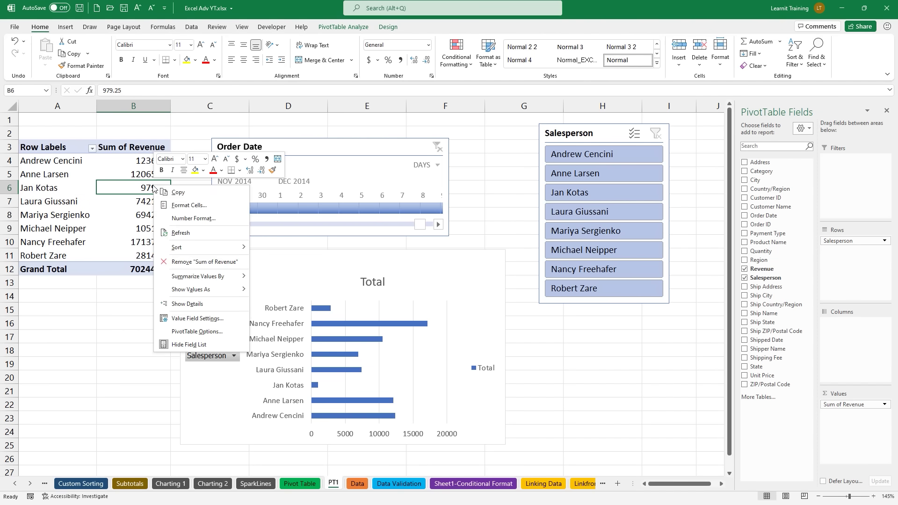
mouse_move(200, 247)
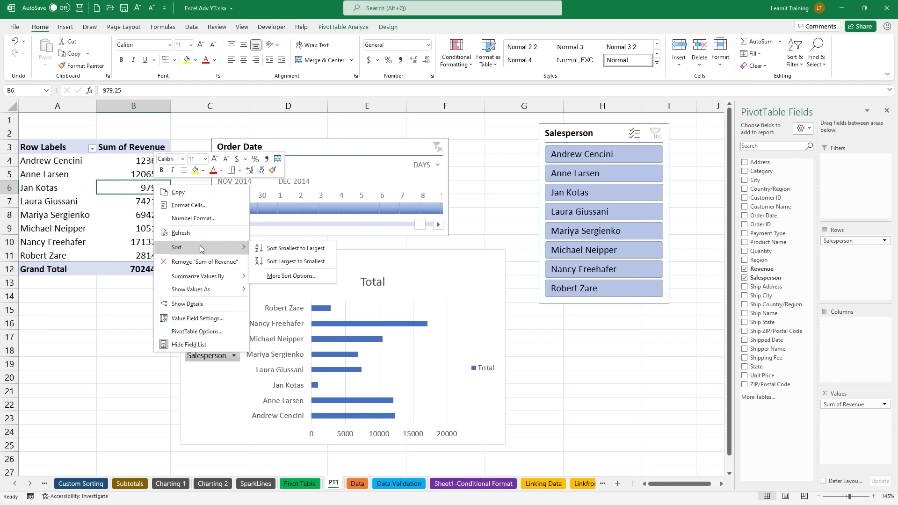
left_click(287, 262)
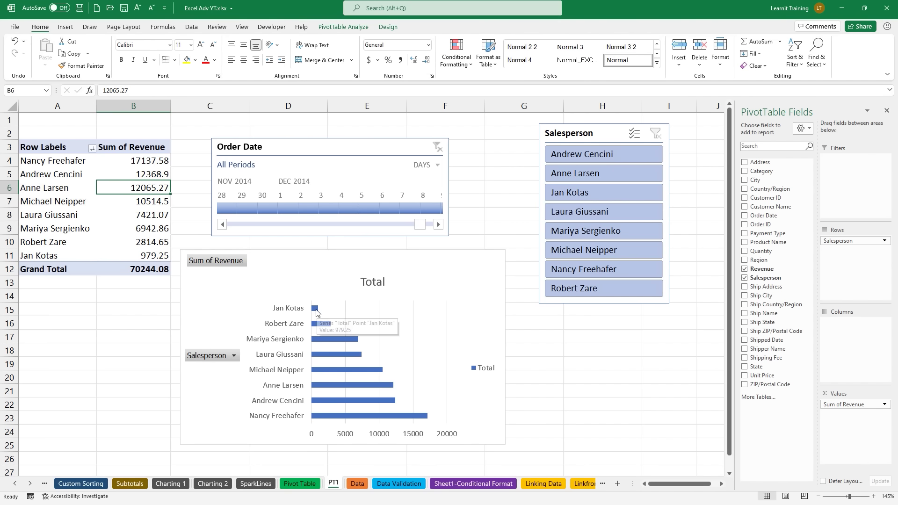
left_click(316, 310)
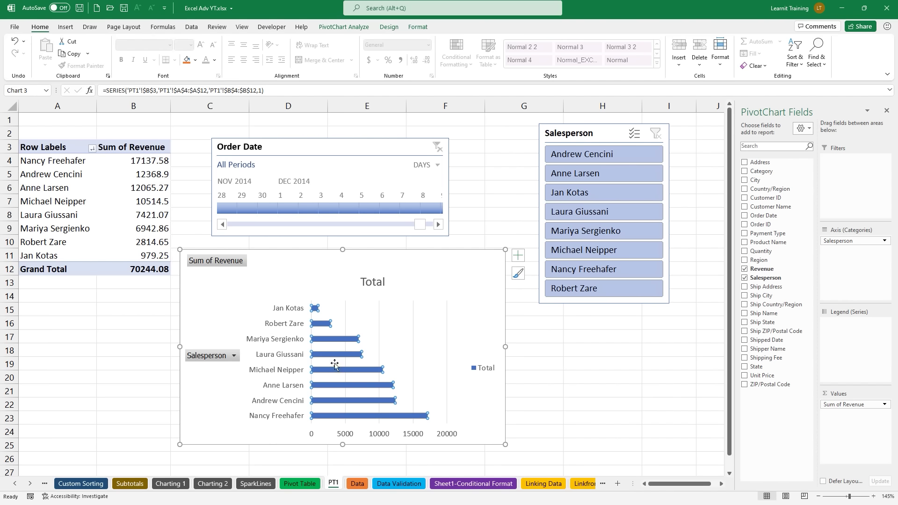
Step: Set the bar series gap width to 32% to thicken the bars
right_click(341, 387)
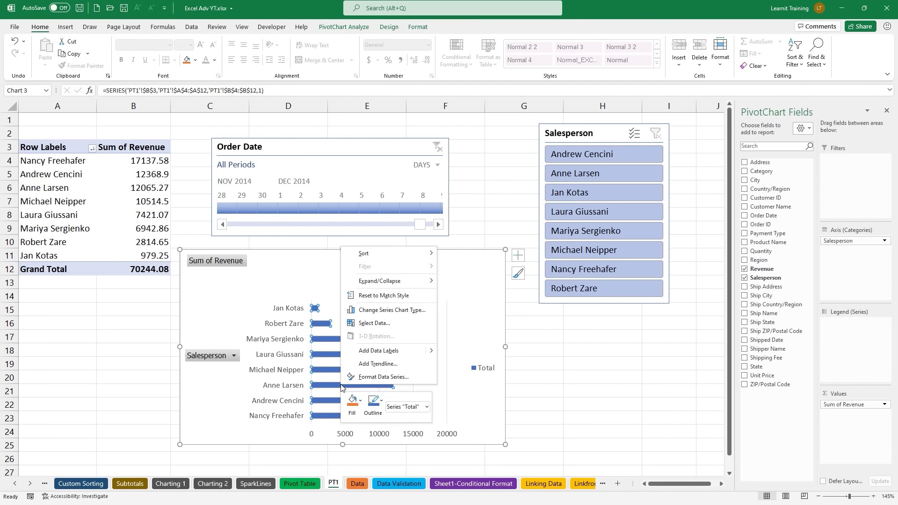
left_click(352, 379)
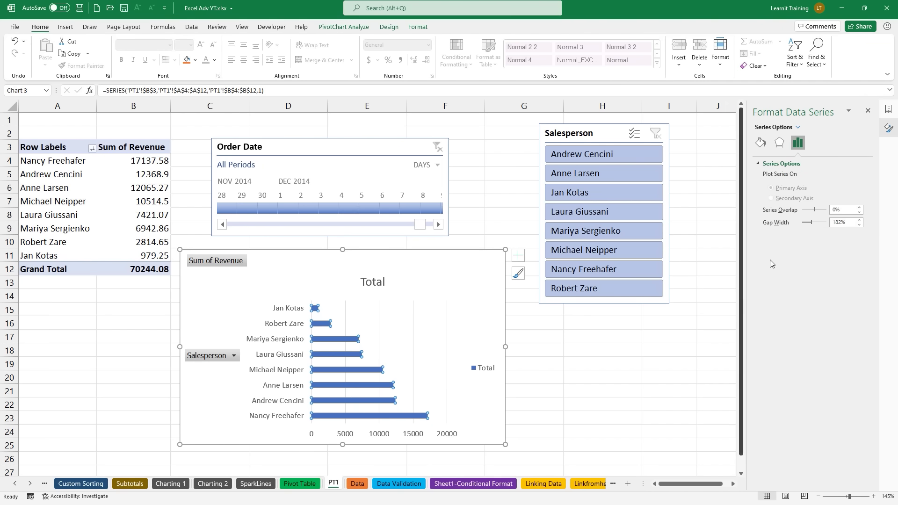
double_click(849, 223)
type("32")
key("Return")
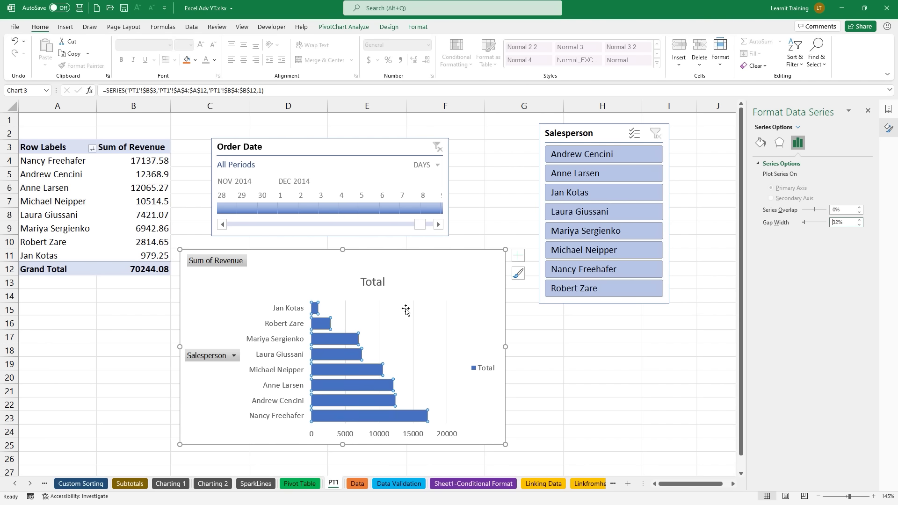
Step: Set the salesperson axis to Categories in reverse order so the largest bar sits on top
left_click(299, 328)
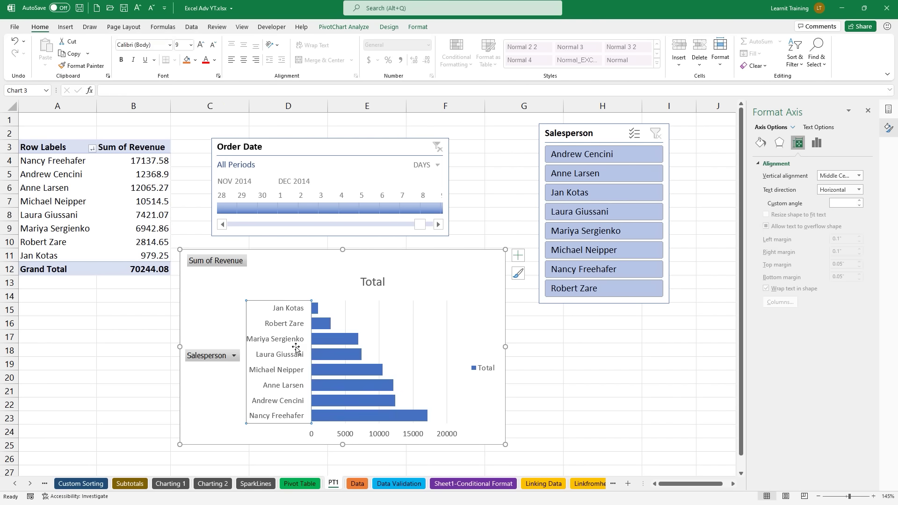
right_click(288, 374)
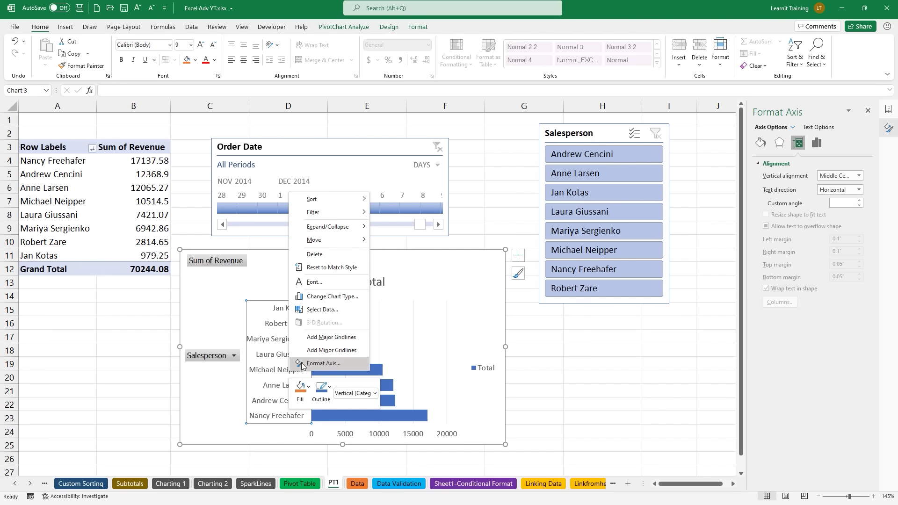
left_click(323, 363)
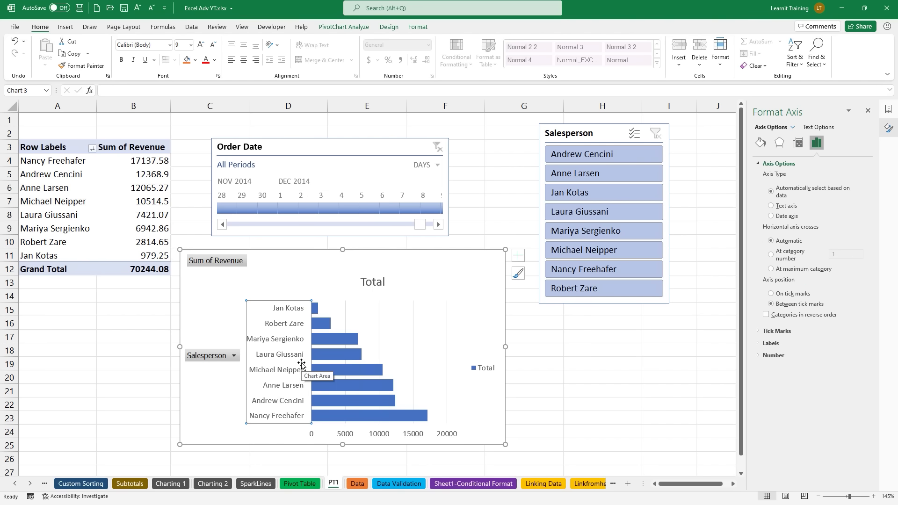
left_click(766, 316)
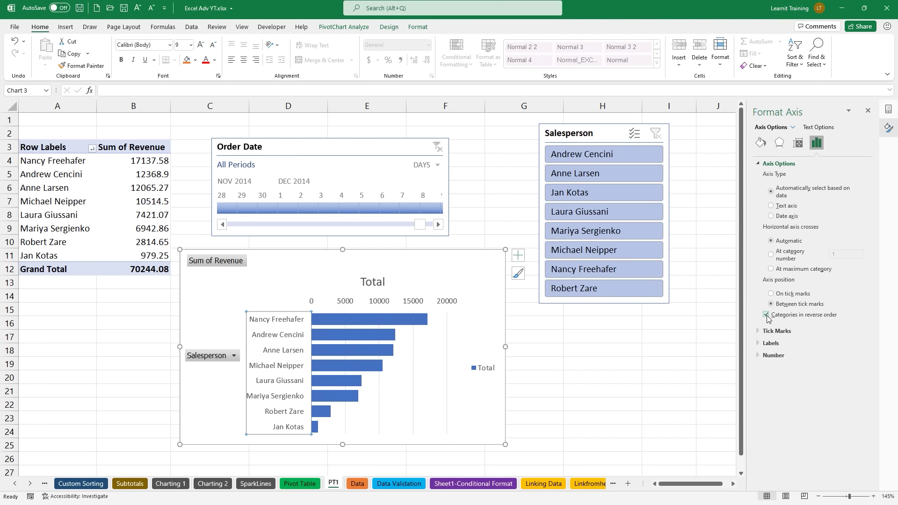
left_click(868, 111)
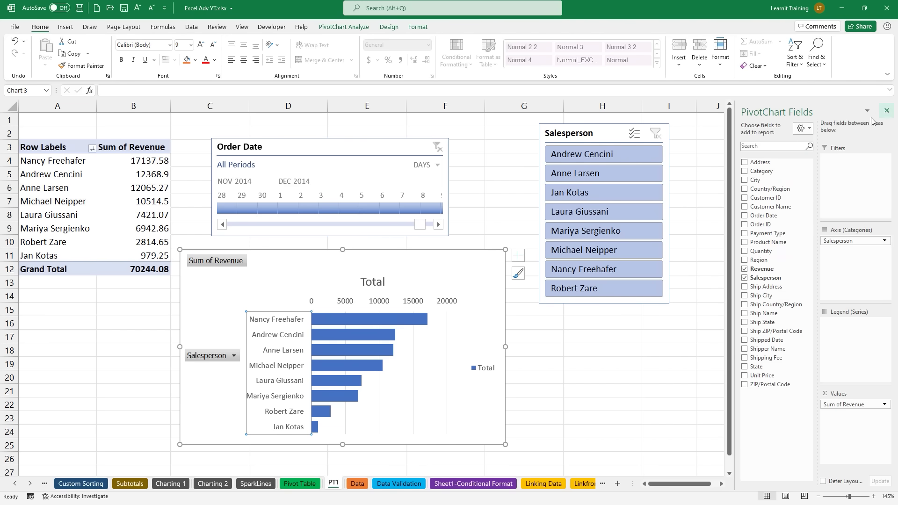
Step: Hide all field buttons on the PivotChart
left_click(522, 397)
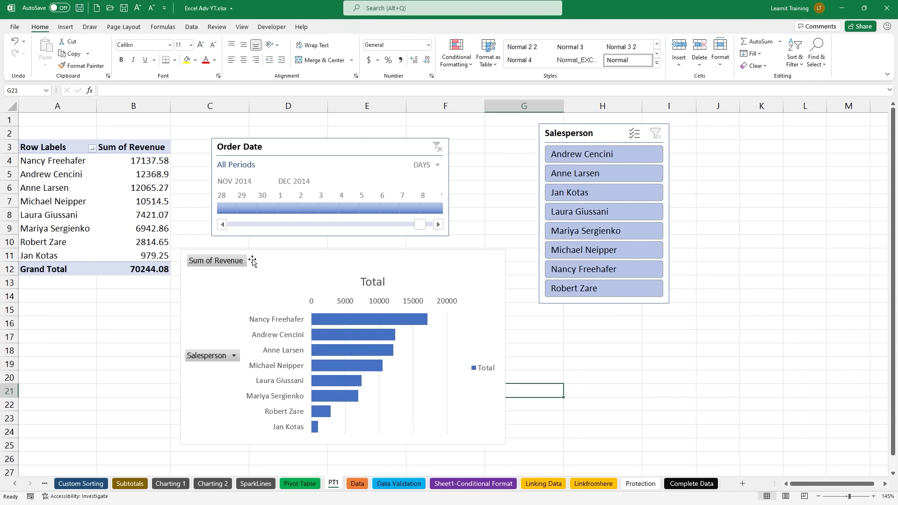
left_click(233, 355)
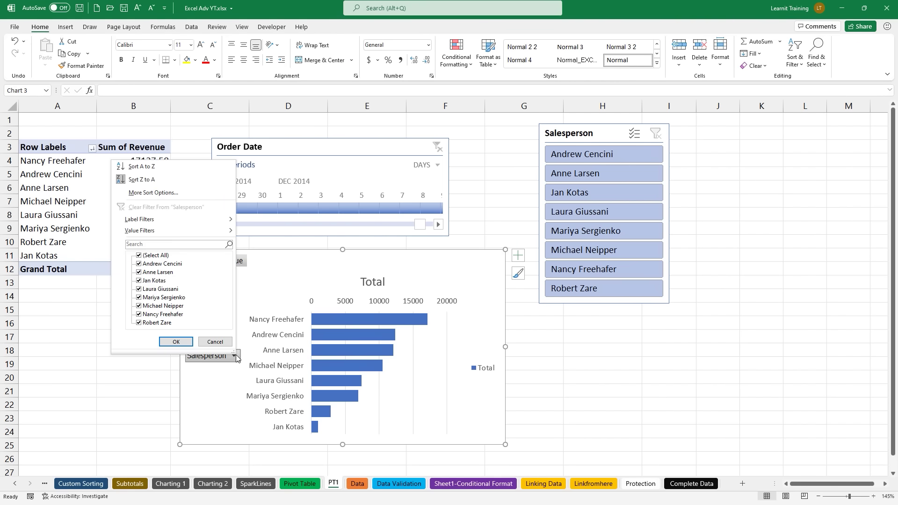
key("Escape")
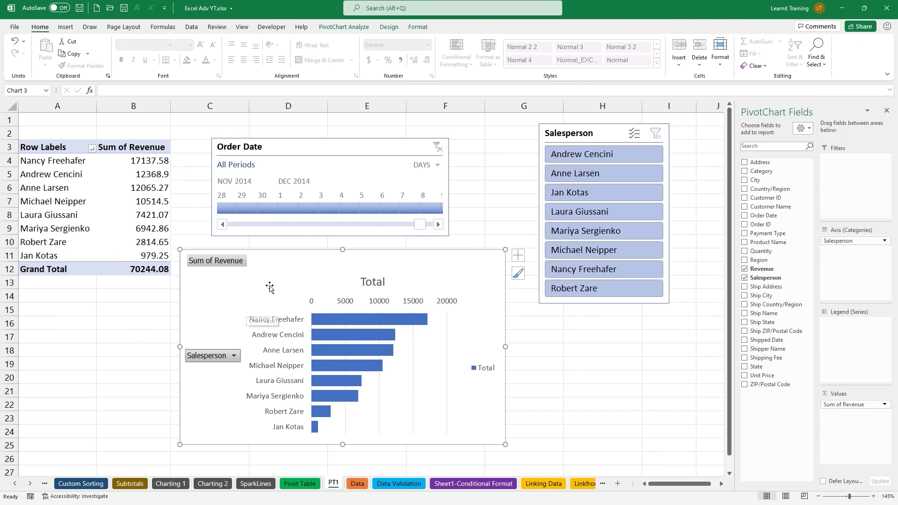
right_click(246, 261)
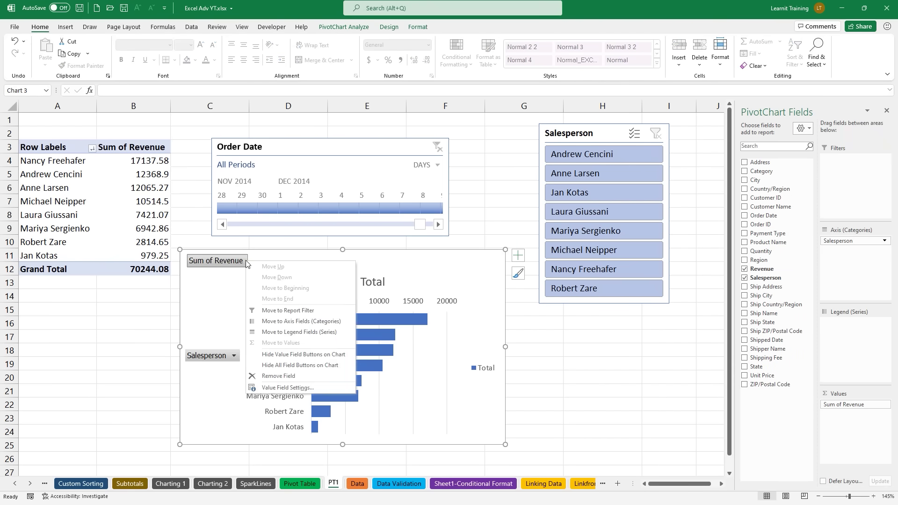
left_click(310, 365)
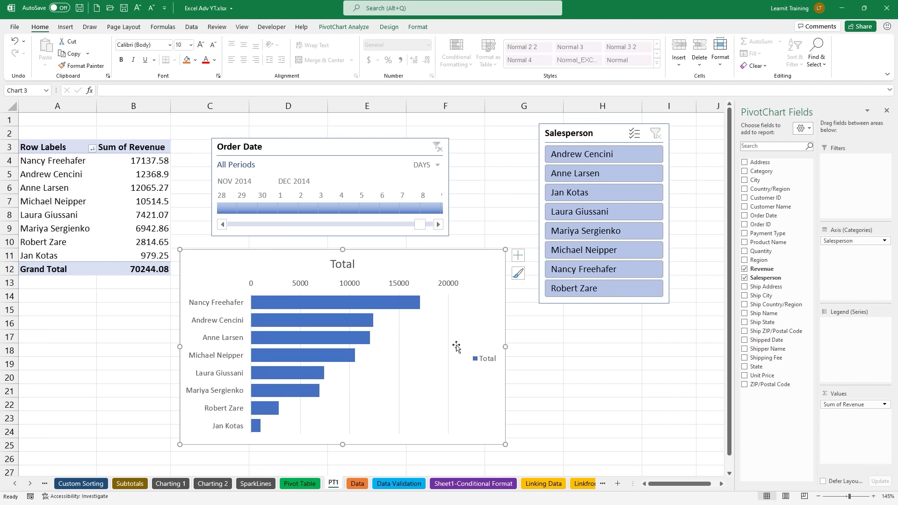
Step: Delete the chart's Total legend and its horizontal value axis
left_click(484, 358)
key("Delete")
left_click(484, 286)
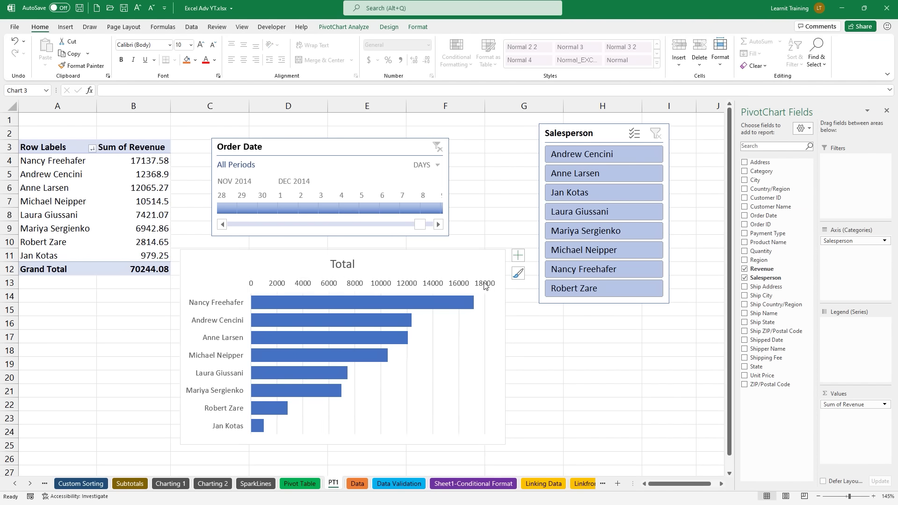
key("Delete")
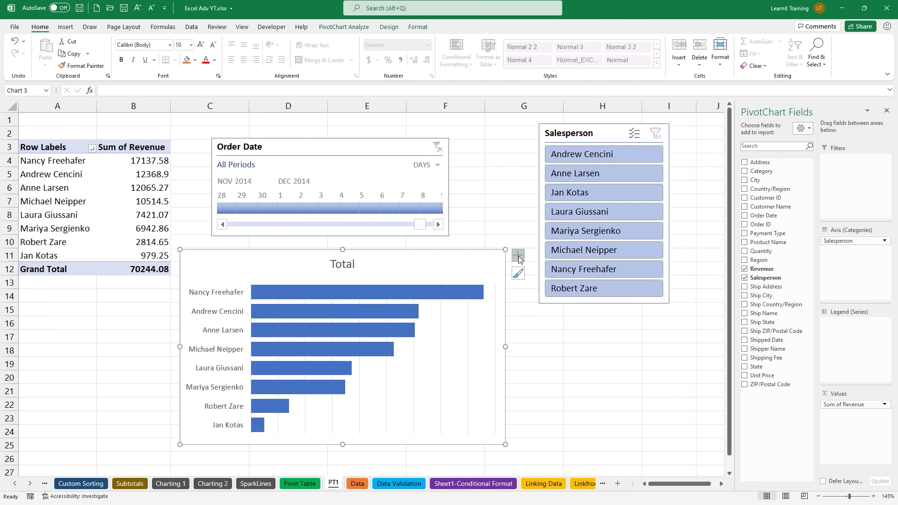
Step: Turn on data labels for the bars and drag the plot area's corner inward so labels fit
left_click(518, 256)
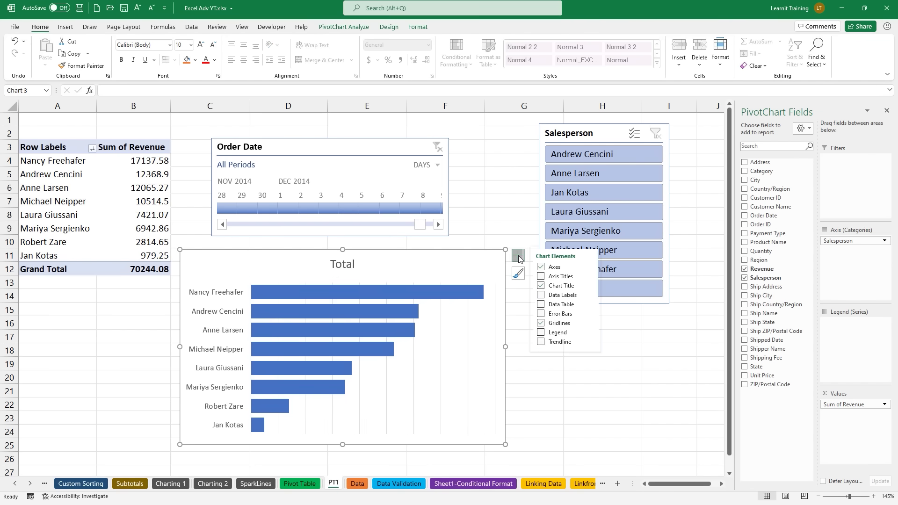
left_click(549, 298)
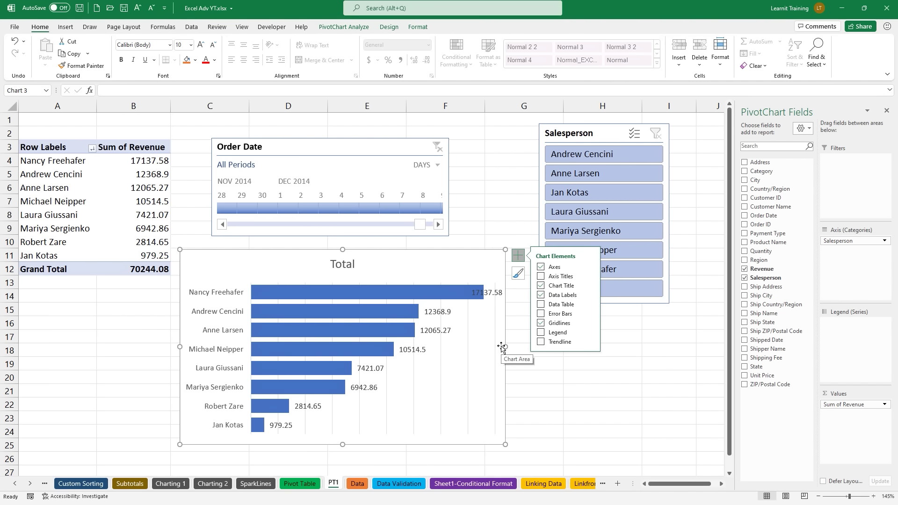
left_click(456, 310)
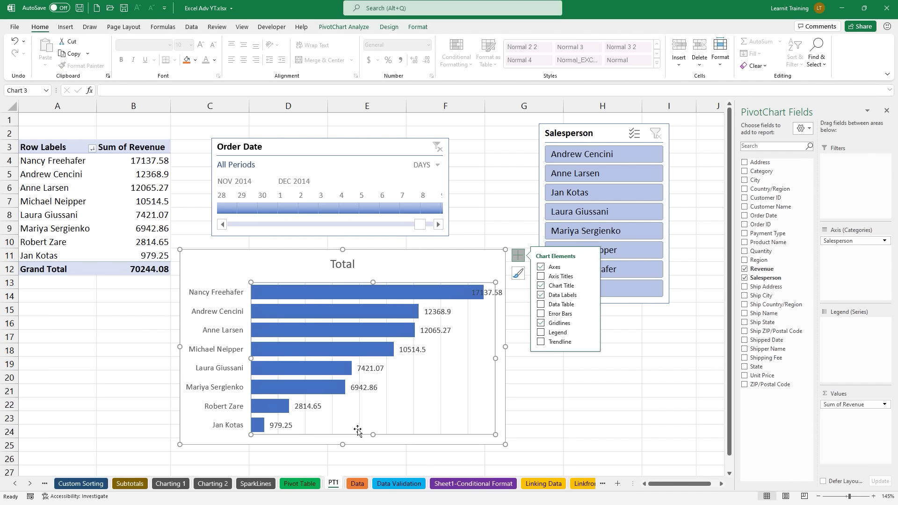
left_click_drag(494, 283, 477, 293)
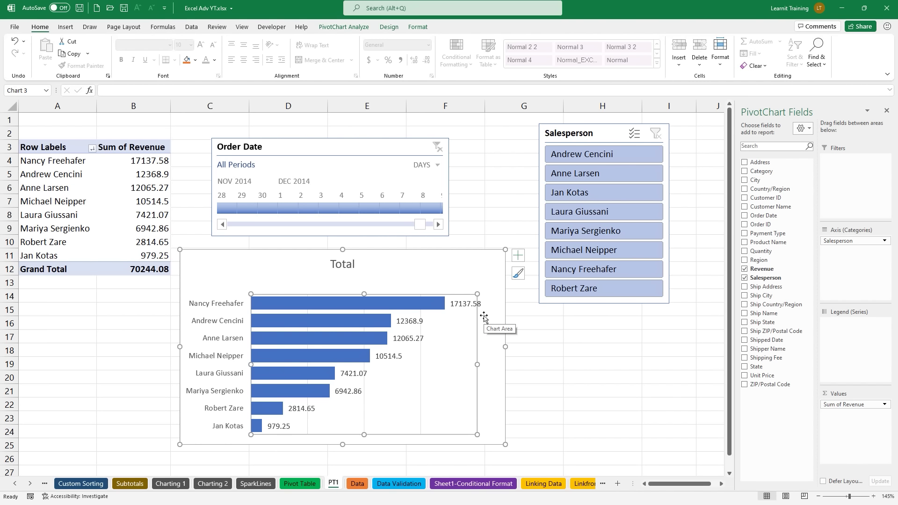
left_click(167, 176)
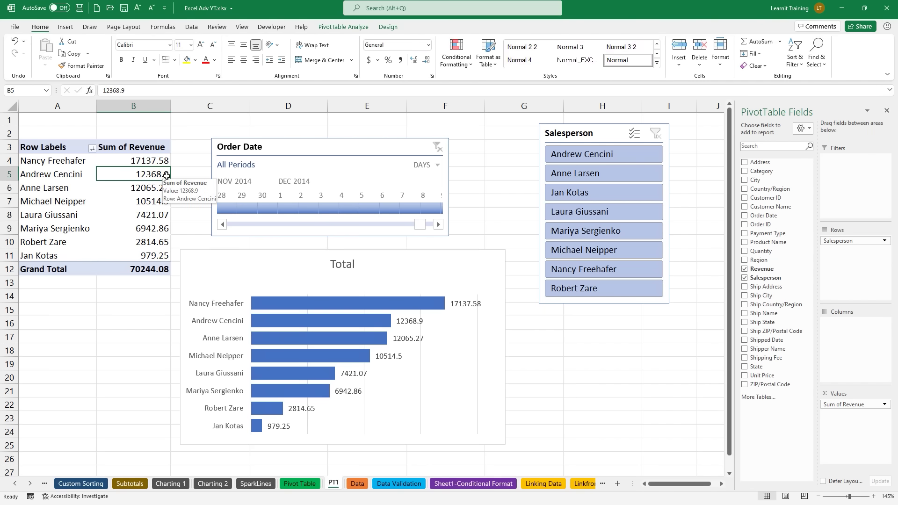
Step: Format Sum of Revenue as Currency with 0 decimal places
right_click(167, 177)
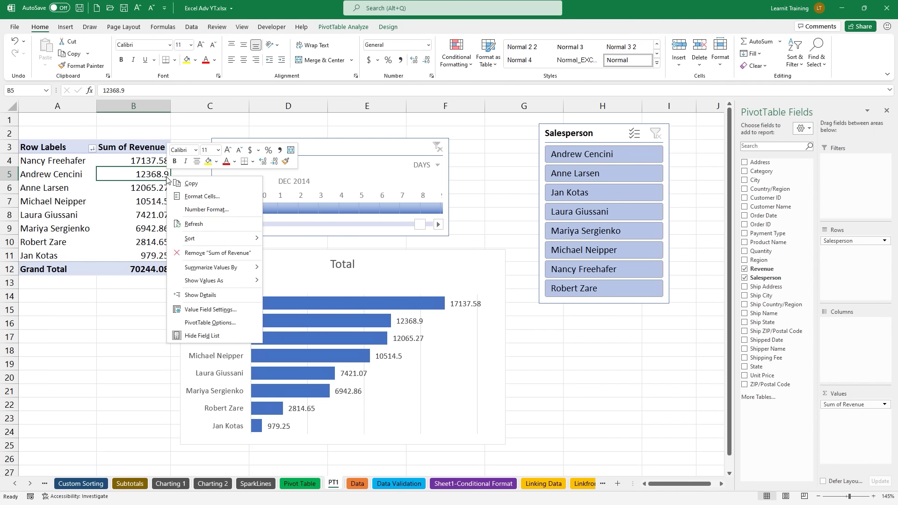
left_click(191, 210)
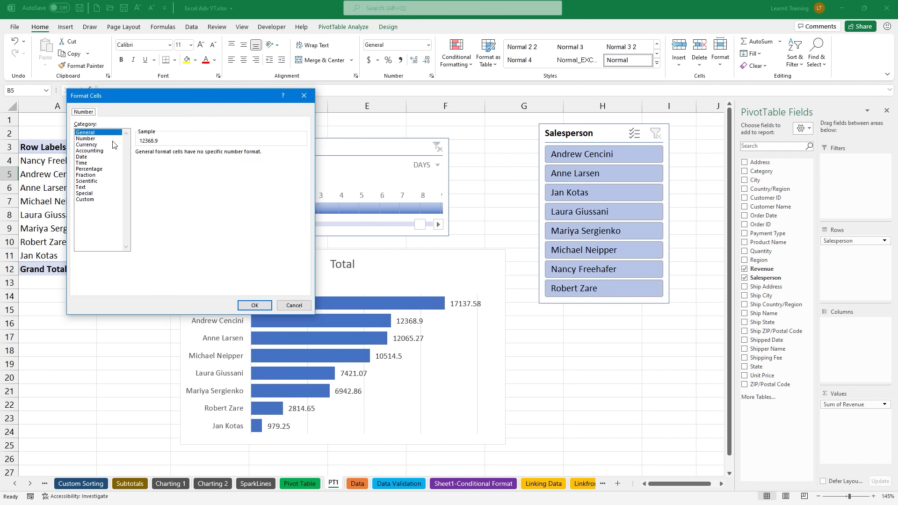
left_click(114, 145)
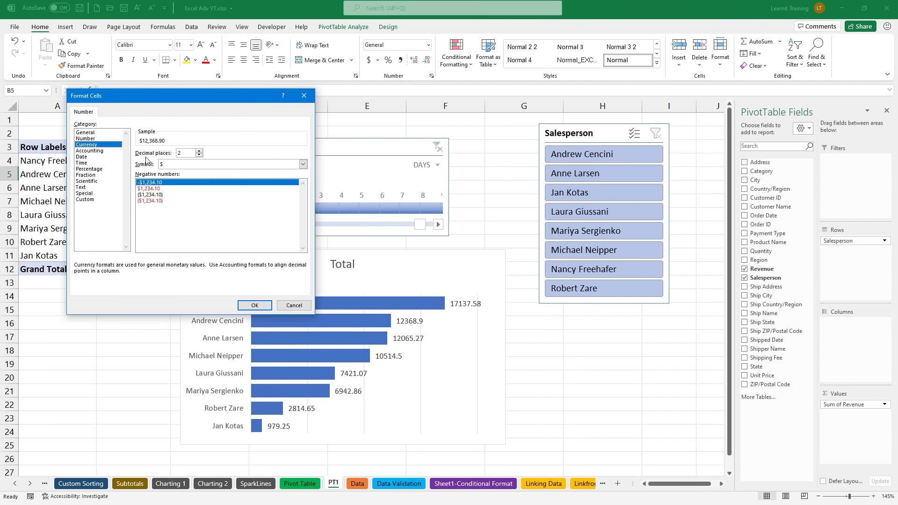
left_click(201, 155)
left_click(200, 155)
left_click(255, 306)
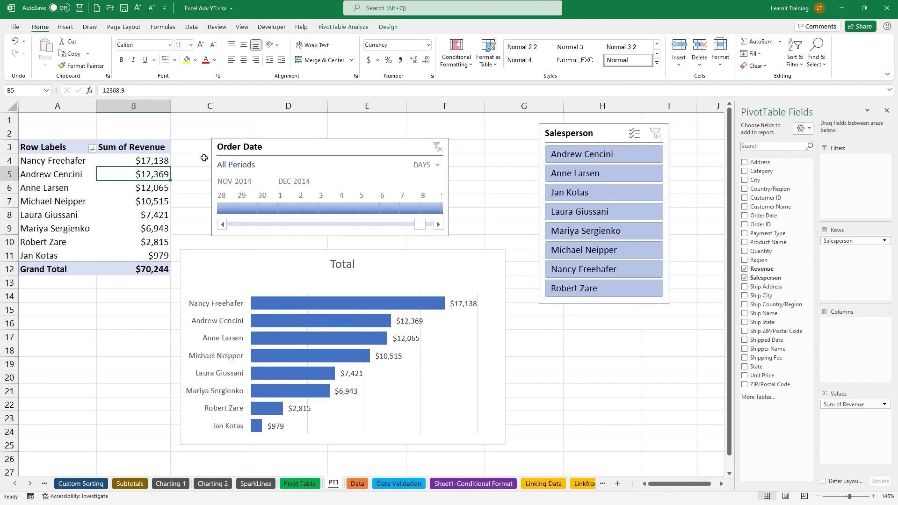
left_click(387, 27)
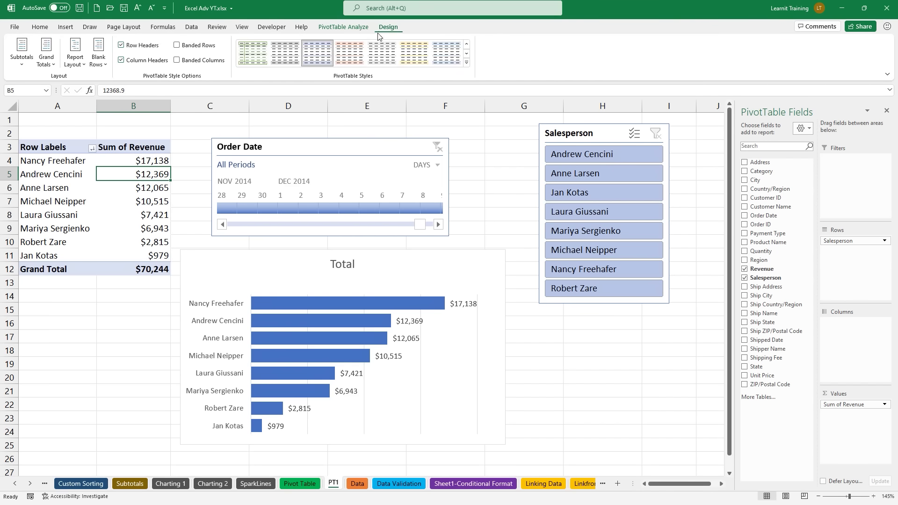
Step: Try Outline and Tabular report layouts, then return the PivotTable to Compact Form
left_click(80, 64)
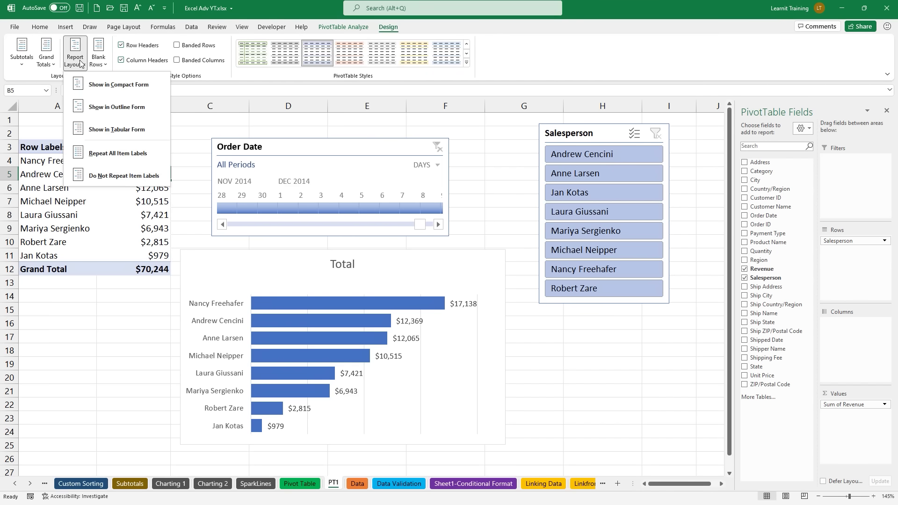
left_click(116, 110)
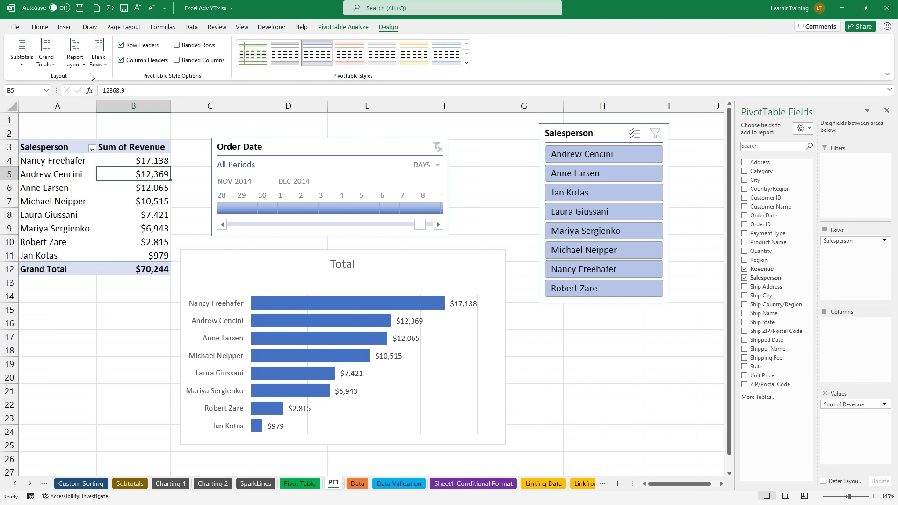
left_click(75, 55)
left_click(125, 123)
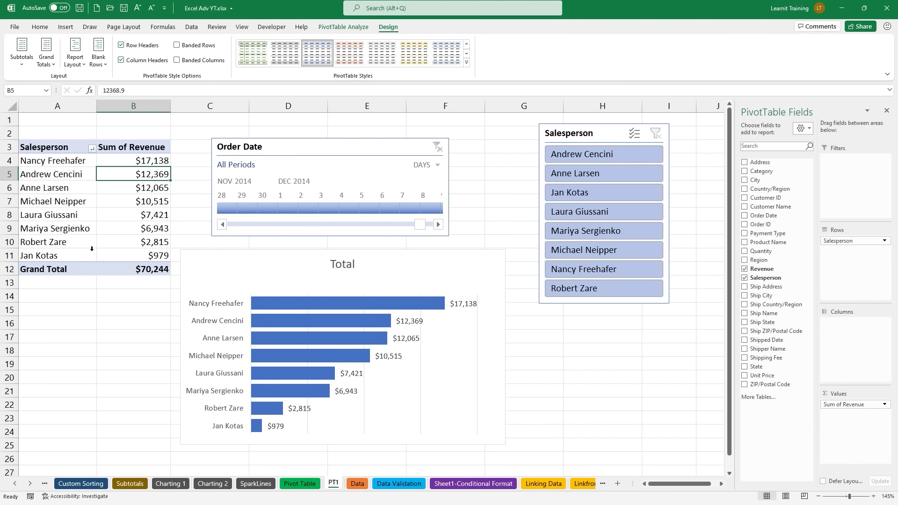
left_click(71, 65)
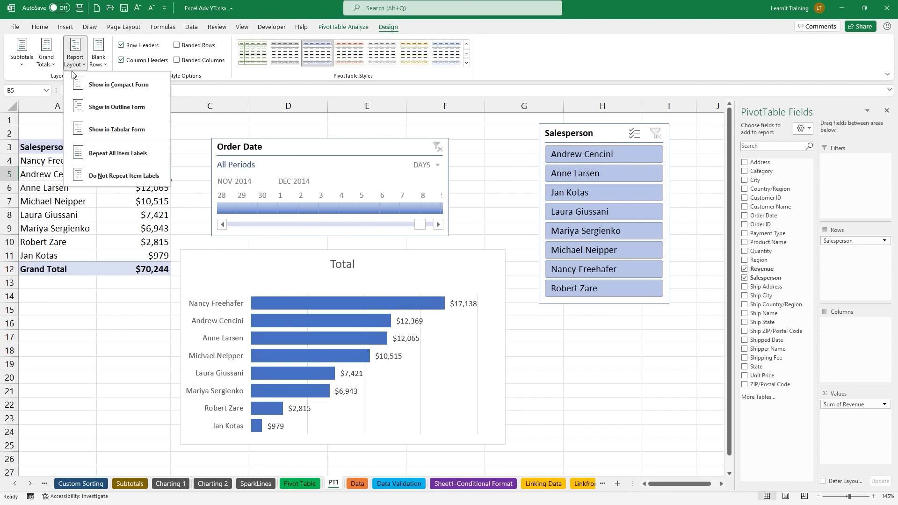
left_click(90, 85)
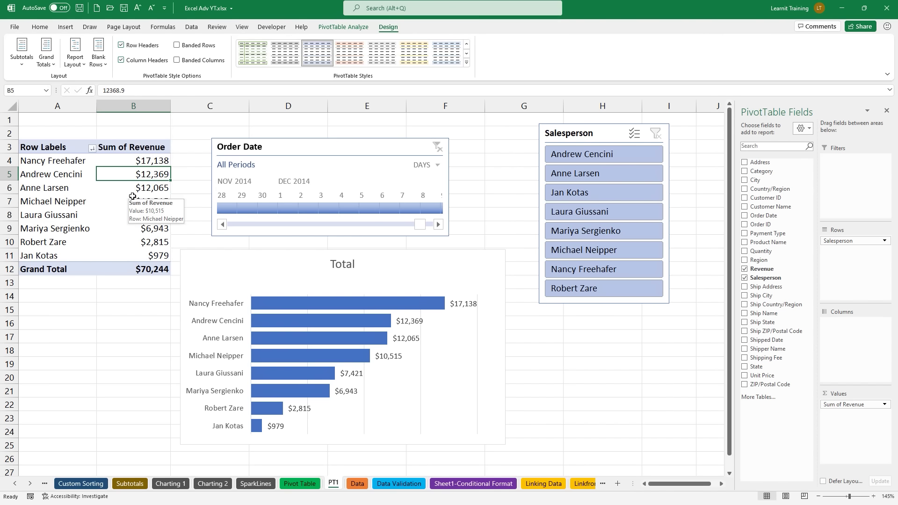
Step: Set Grand Totals to Off for Rows and Columns, then go to the File start page
left_click(49, 66)
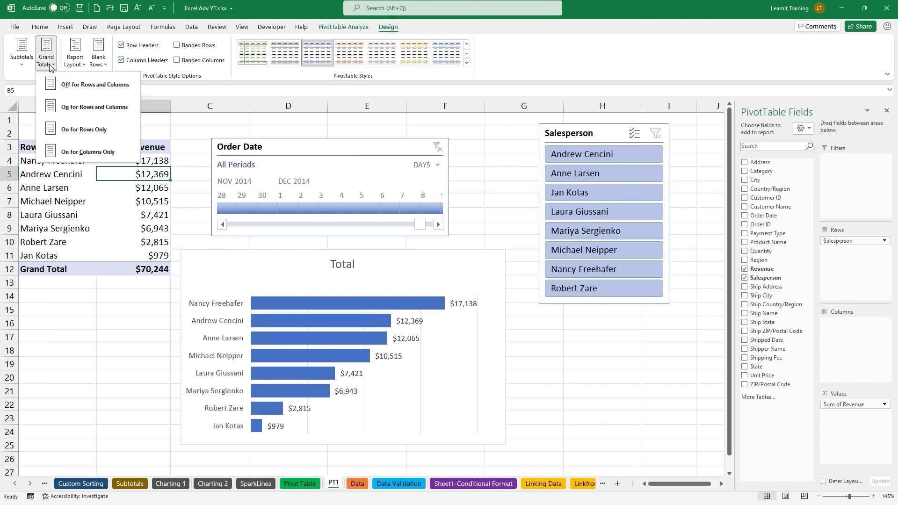
left_click(86, 88)
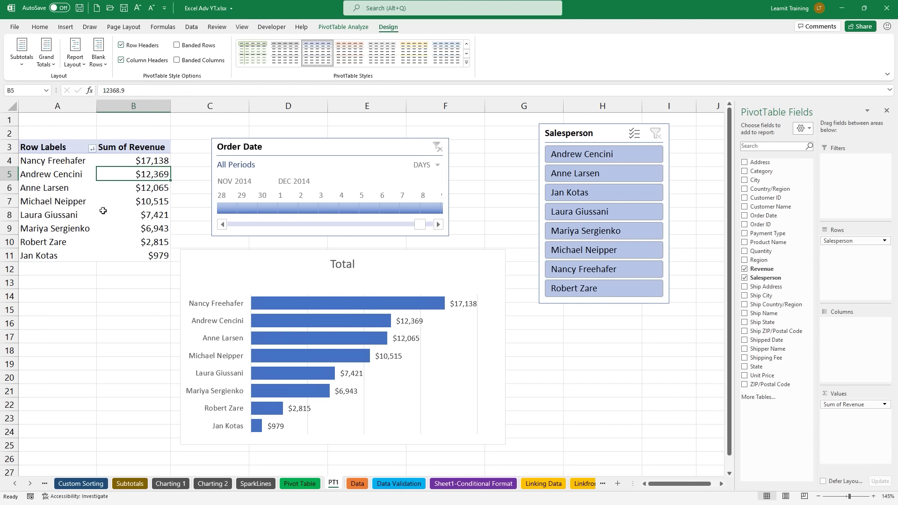
left_click(47, 61)
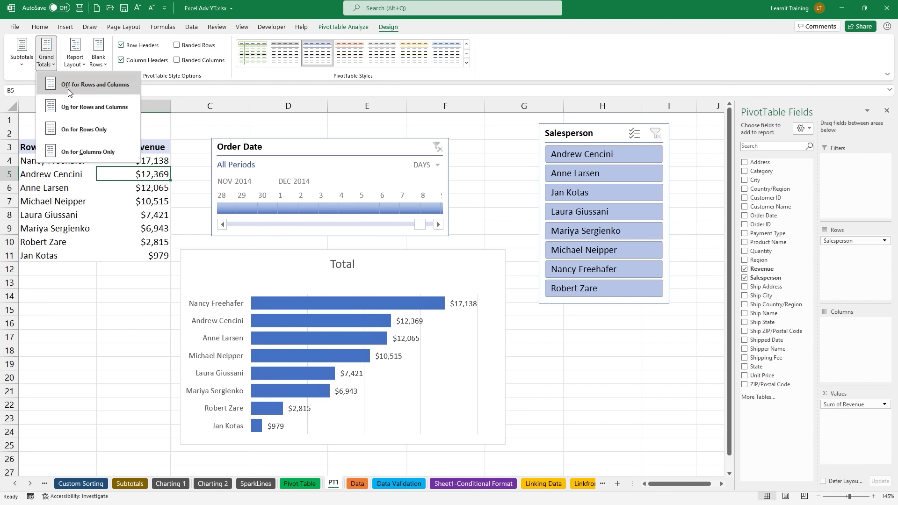
left_click(108, 108)
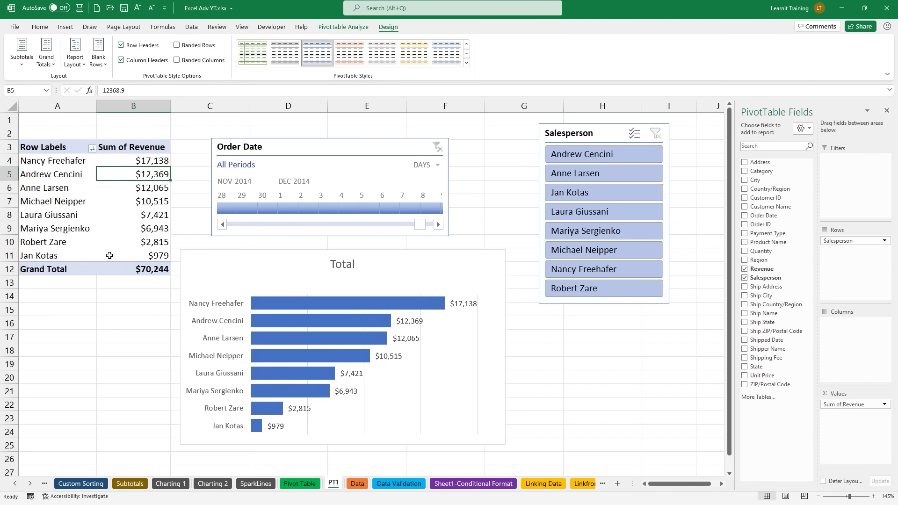
left_click(22, 55)
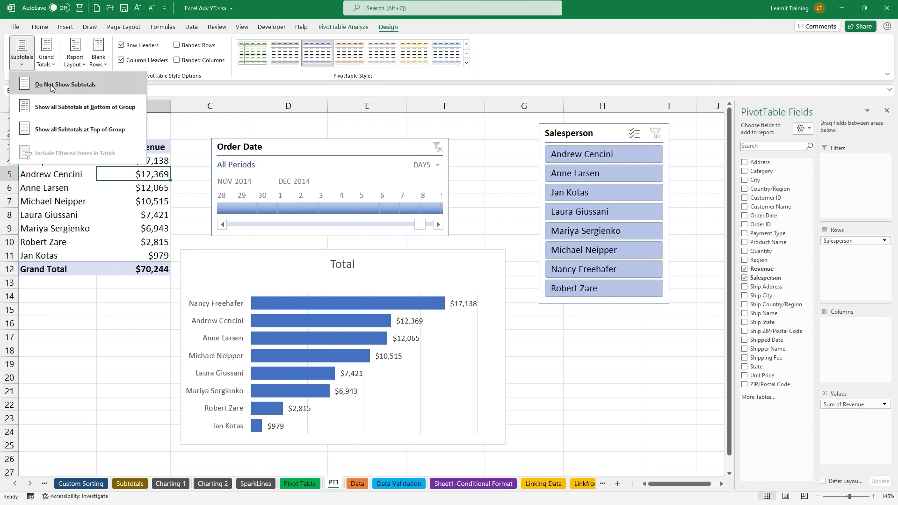
left_click(129, 188)
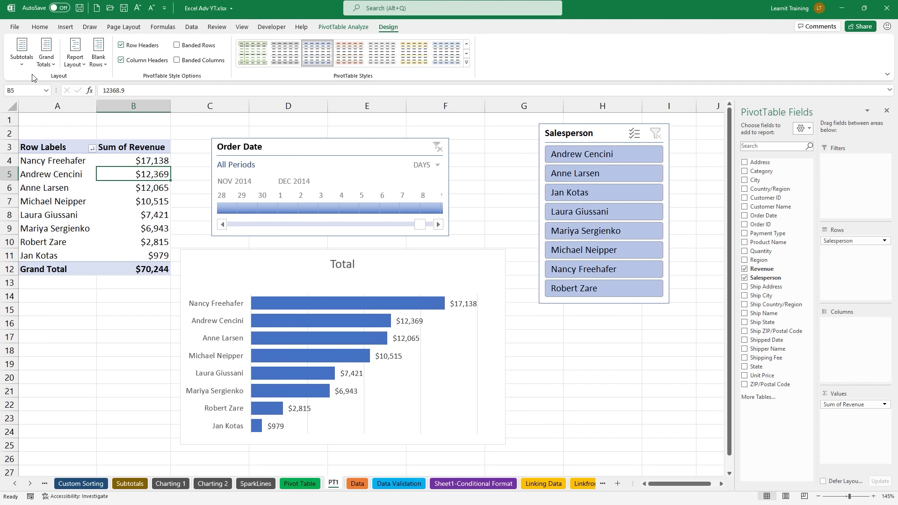
left_click(48, 60)
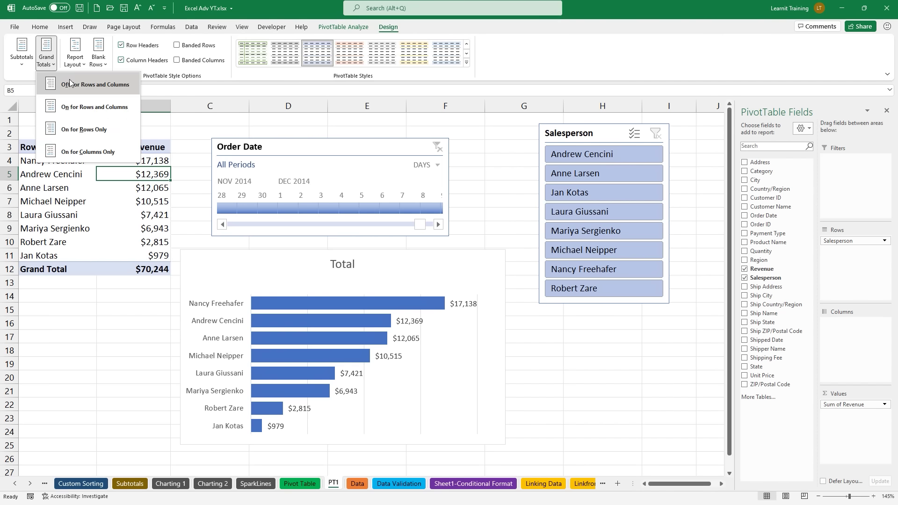
left_click(70, 83)
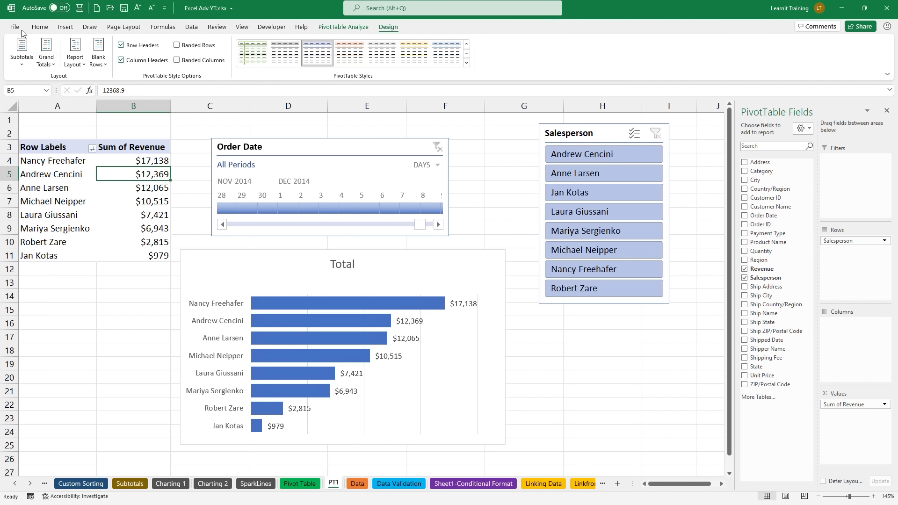
left_click(20, 27)
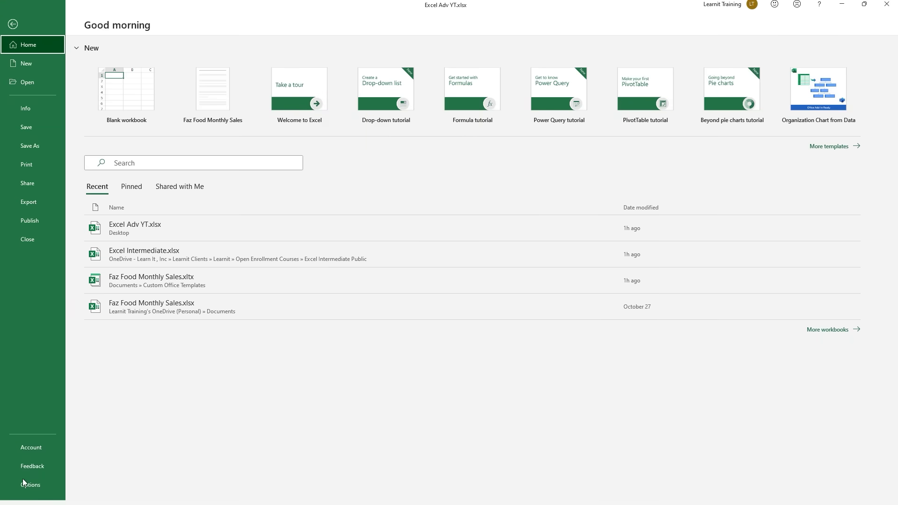
Step: Reset the default PivotTable layout, first imported from B7, back to Excel's defaults and save Excel Options
left_click(23, 480)
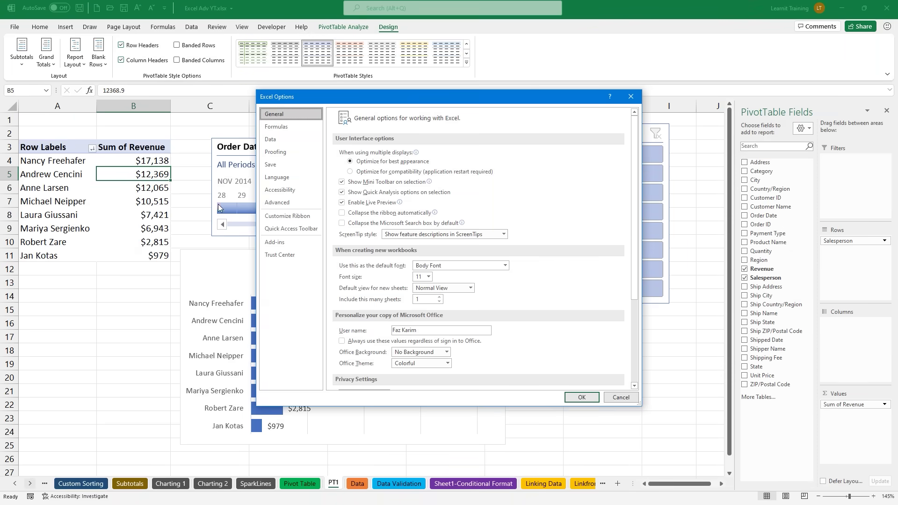
left_click(273, 142)
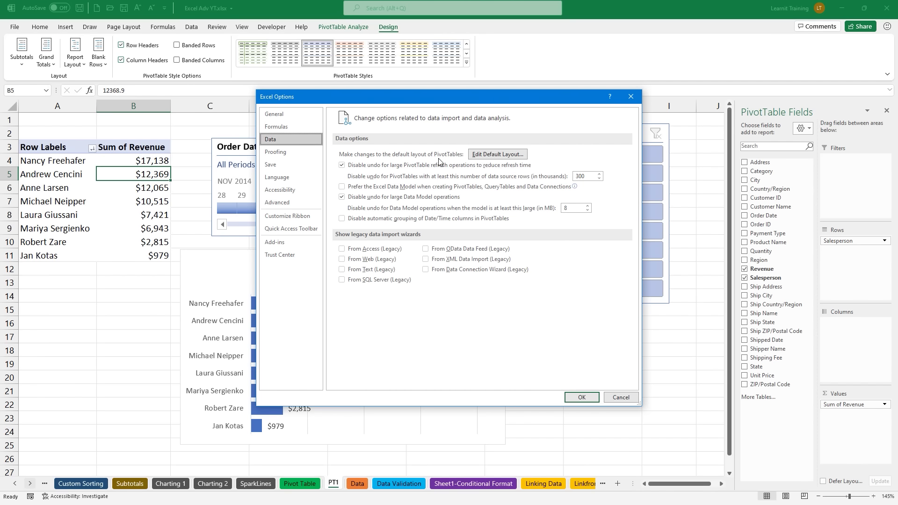
left_click(489, 156)
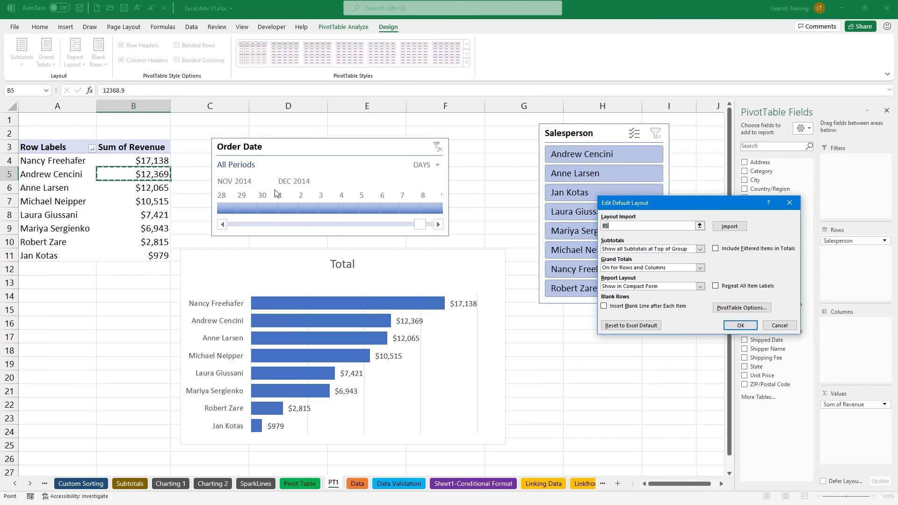
left_click(152, 202)
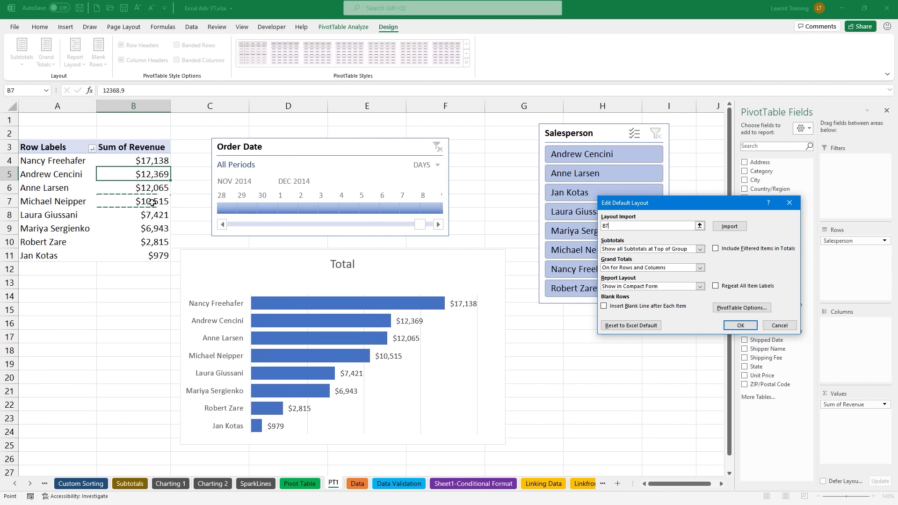
left_click(727, 227)
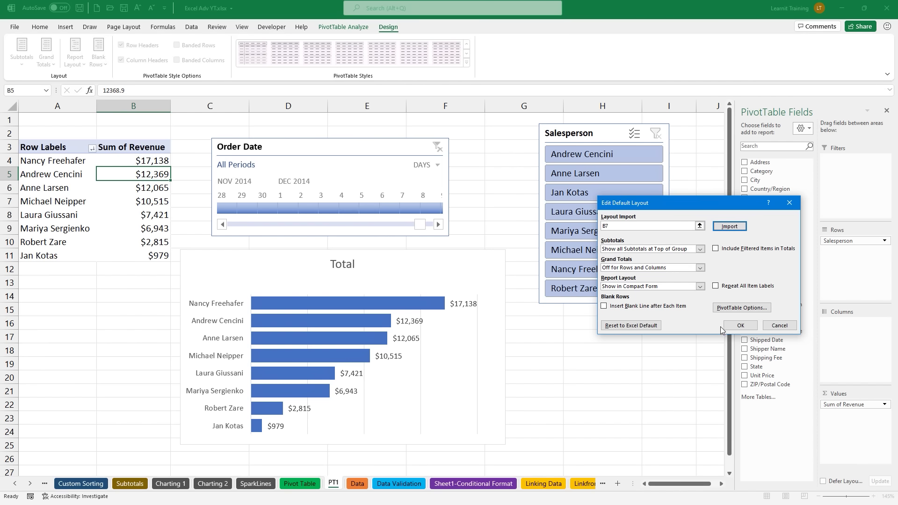
left_click(637, 326)
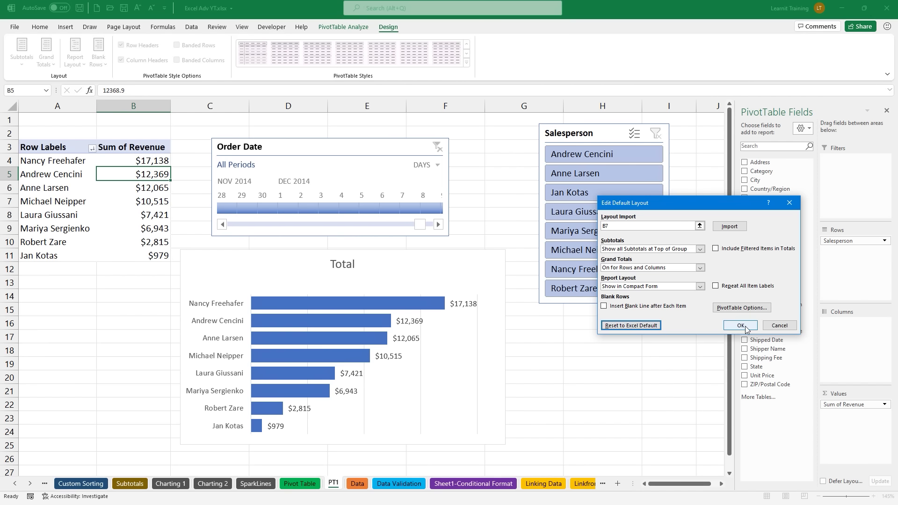
left_click(740, 326)
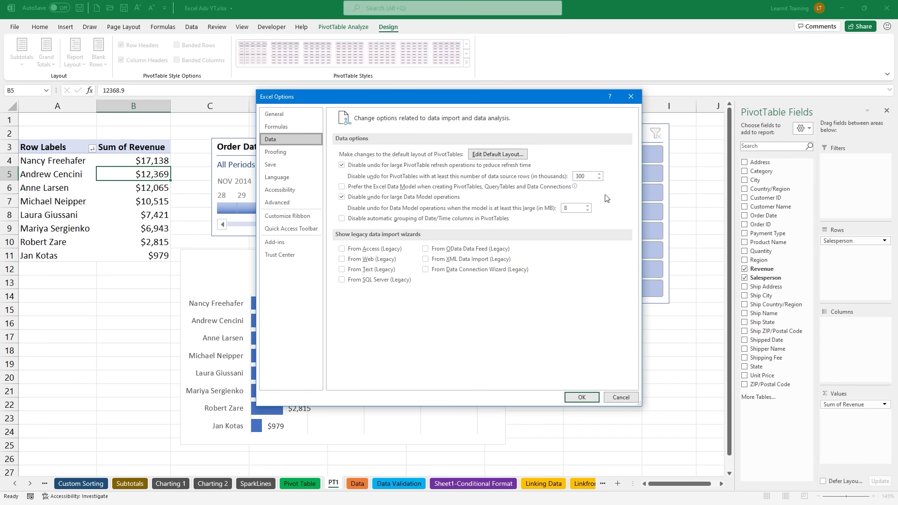
left_click(518, 155)
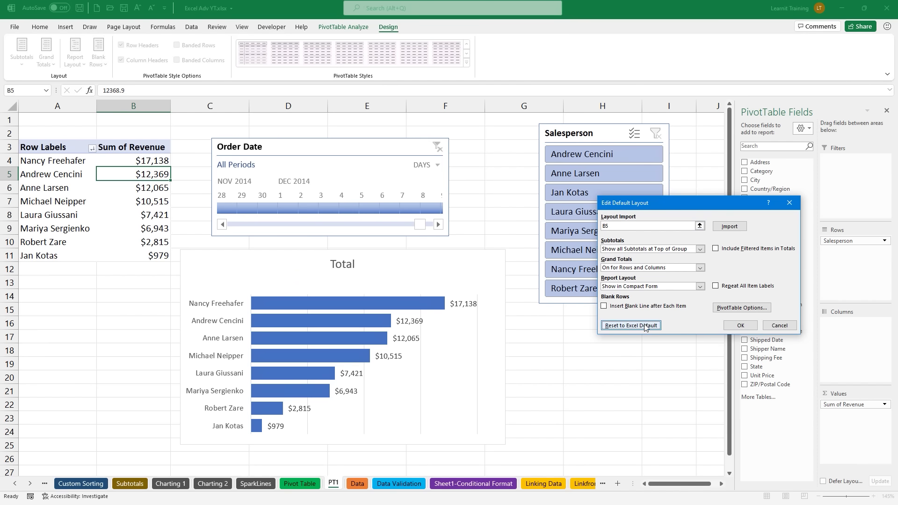
left_click(740, 326)
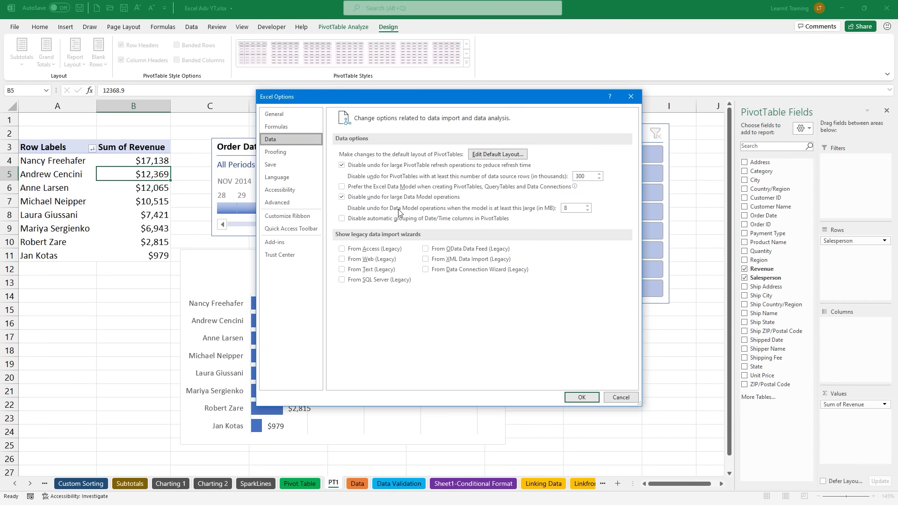
left_click(582, 398)
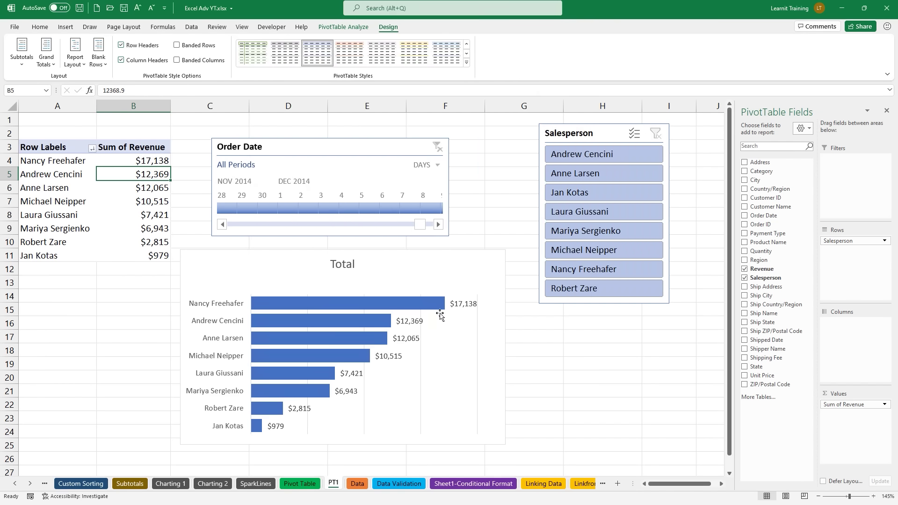
Step: Turn on pivot table grand totals for rows and columns, adding the $70,244 total
left_click(47, 58)
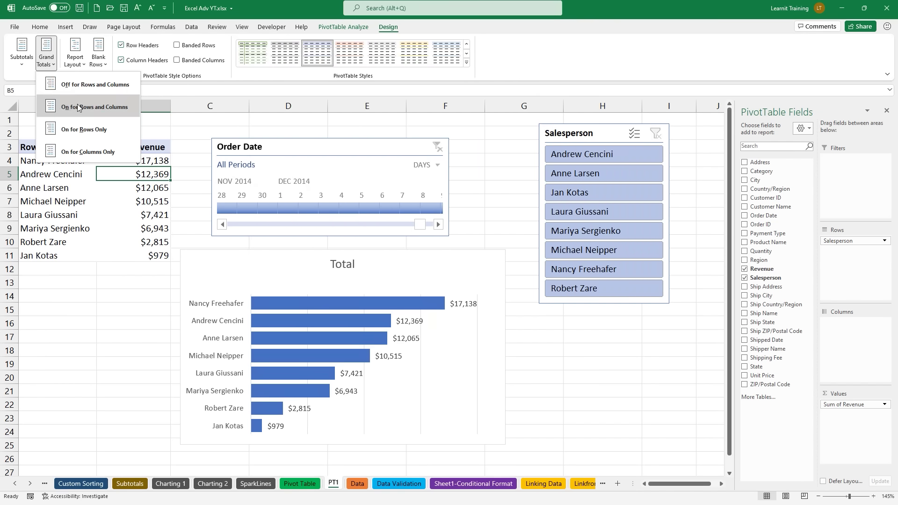
left_click(79, 87)
left_click(53, 65)
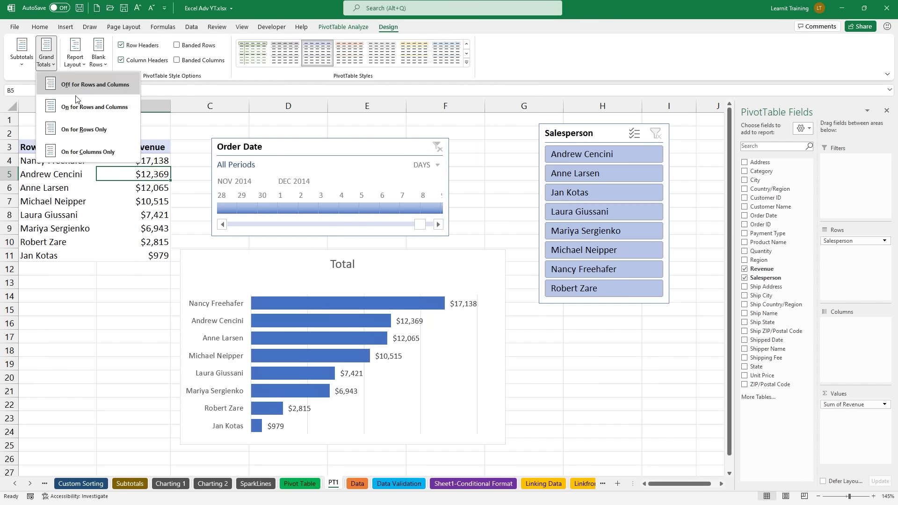
left_click(79, 106)
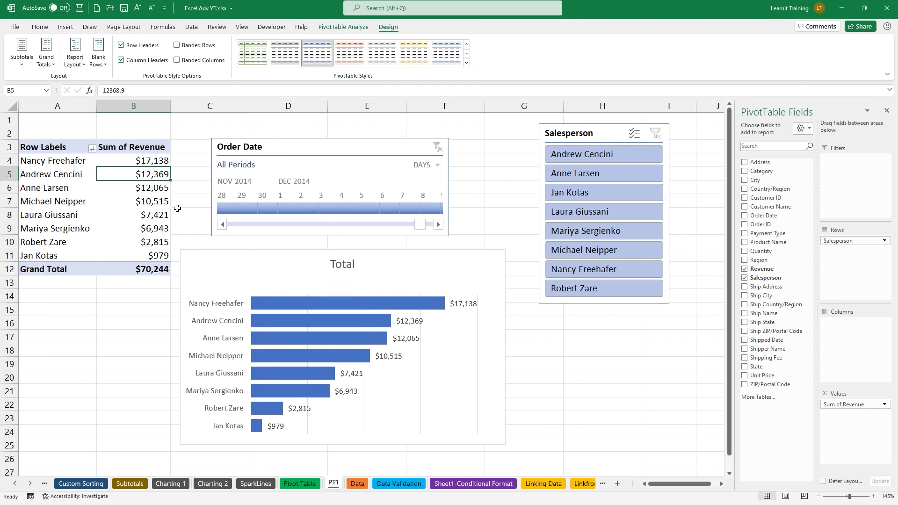
Step: Widen the sheet tab bar and switch to the Complete Data sheet
mouse_move(154, 191)
left_click_drag(633, 483, 715, 483)
left_click(674, 484)
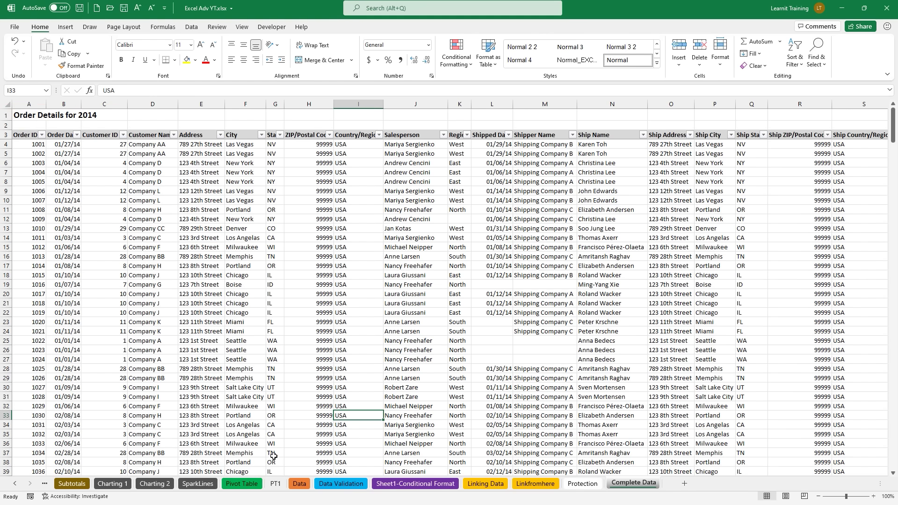
Step: Convert the Complete Data order range A3:Z372 into an Excel table with Ctrl+T
left_click(275, 483)
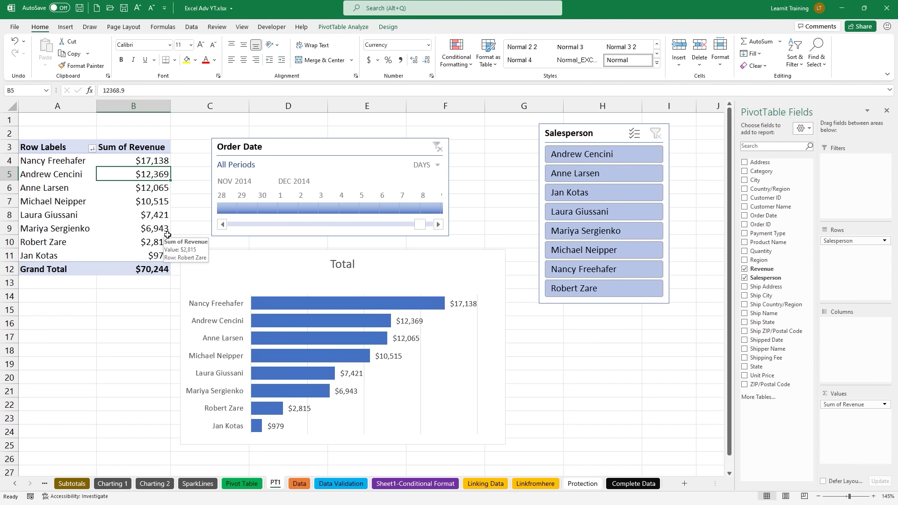
left_click(632, 485)
key("ctrl+t")
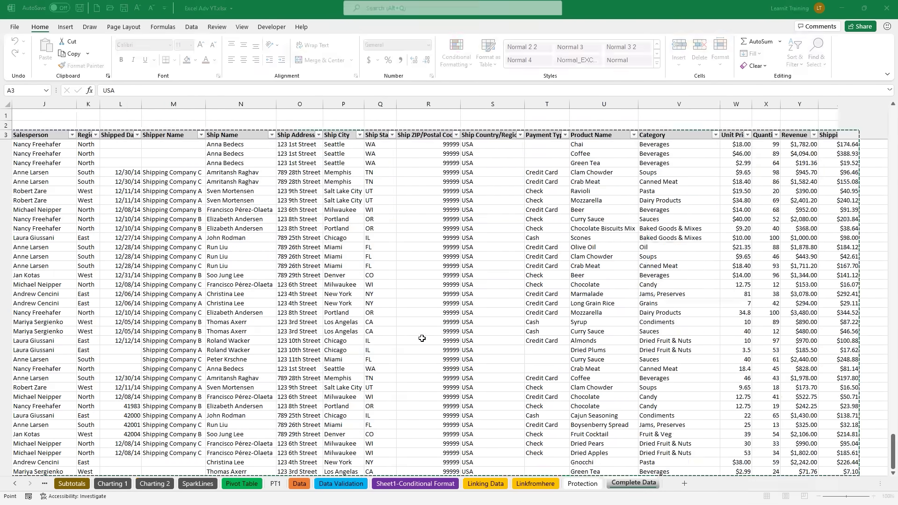
key("Return")
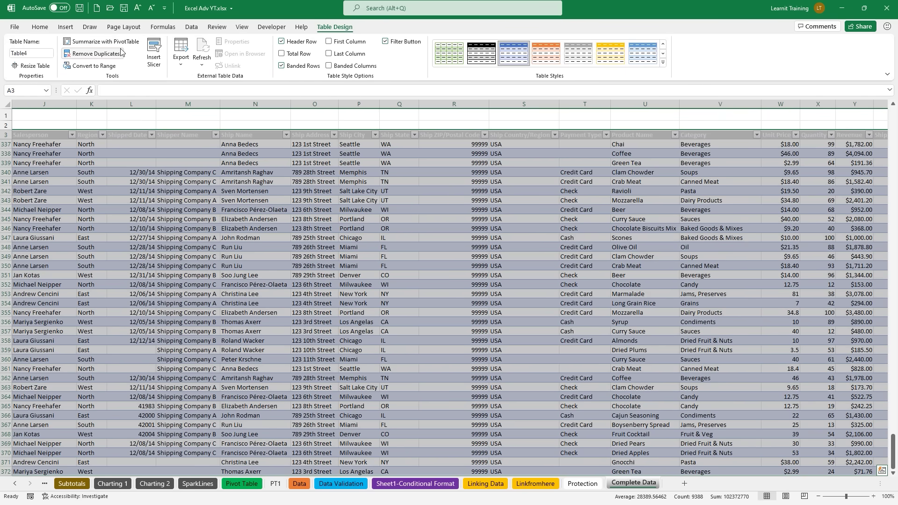
Step: Rename the table from Table4 to 'TCompleteData' and return to the PT1 sheet
left_click(49, 55)
key("BackSpace")
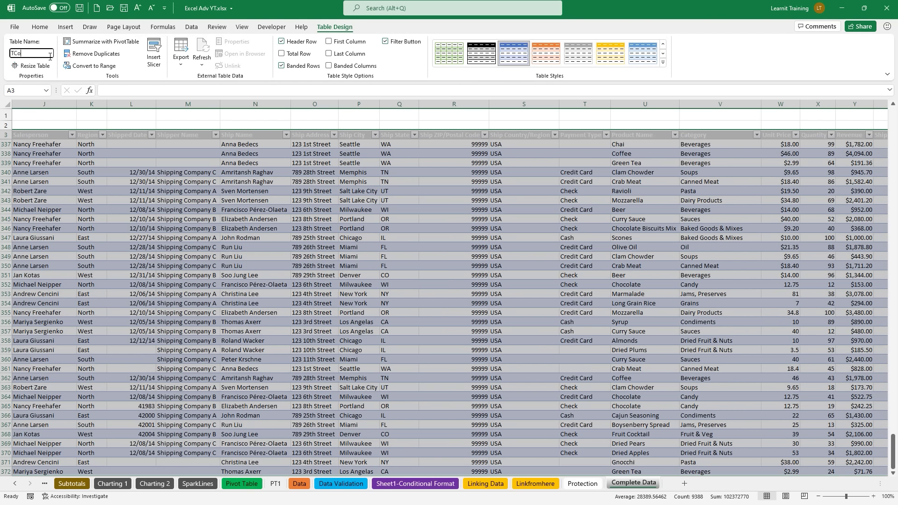
type("TCompleteData")
key("Return")
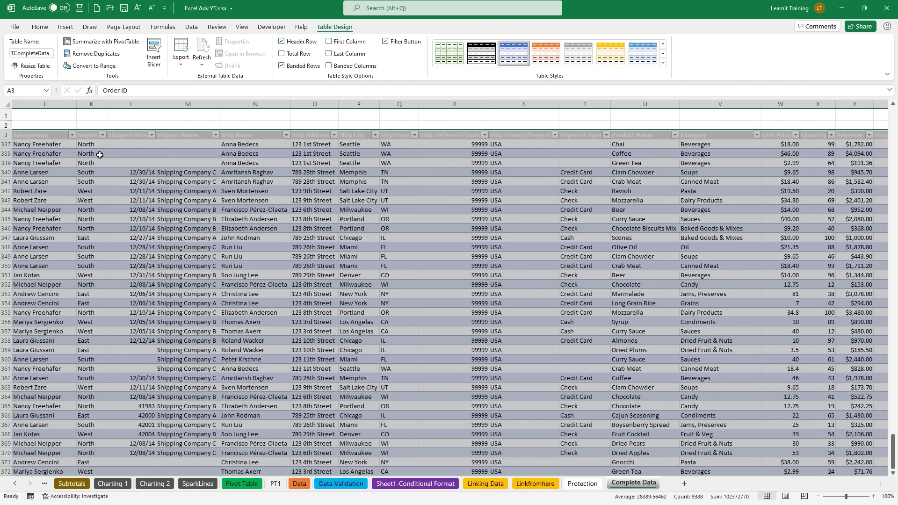
left_click(275, 484)
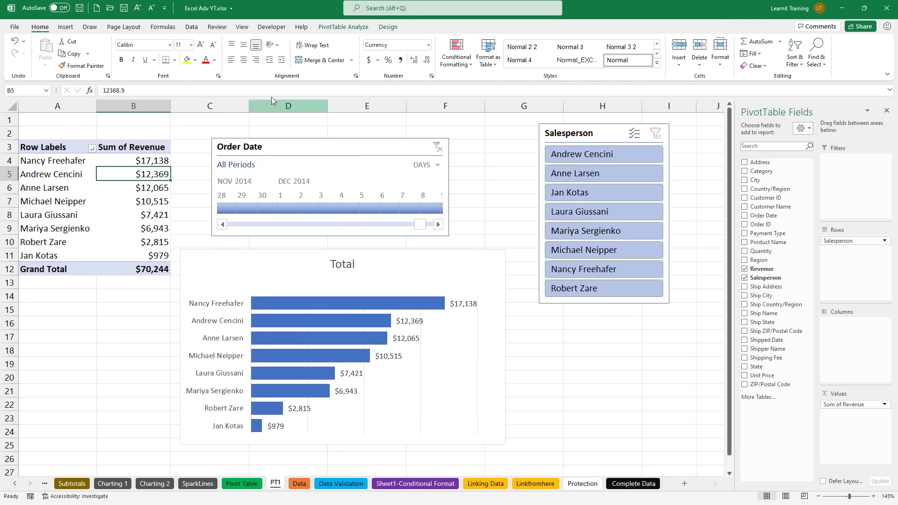
Step: Change the pivot source from TableDataDec14 to TCompleteData, raising revenue to $435,036, and select the revenue values
left_click(345, 27)
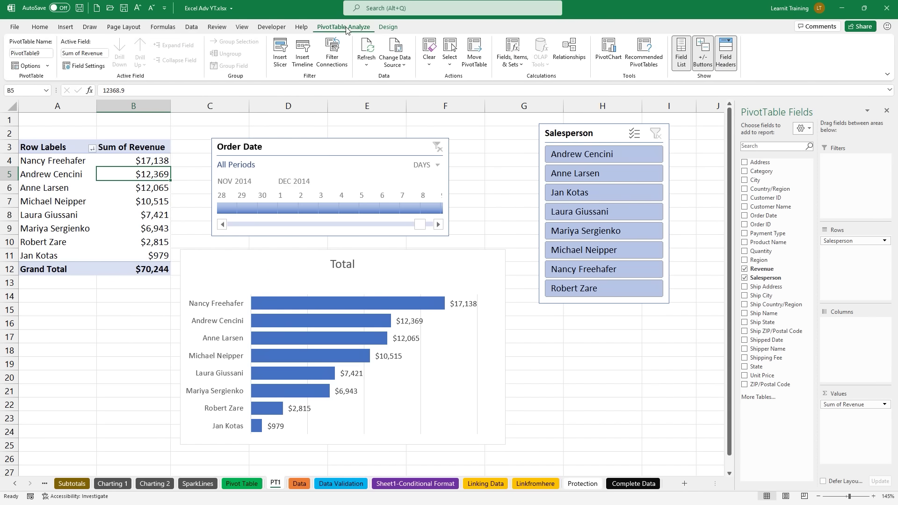
left_click(404, 66)
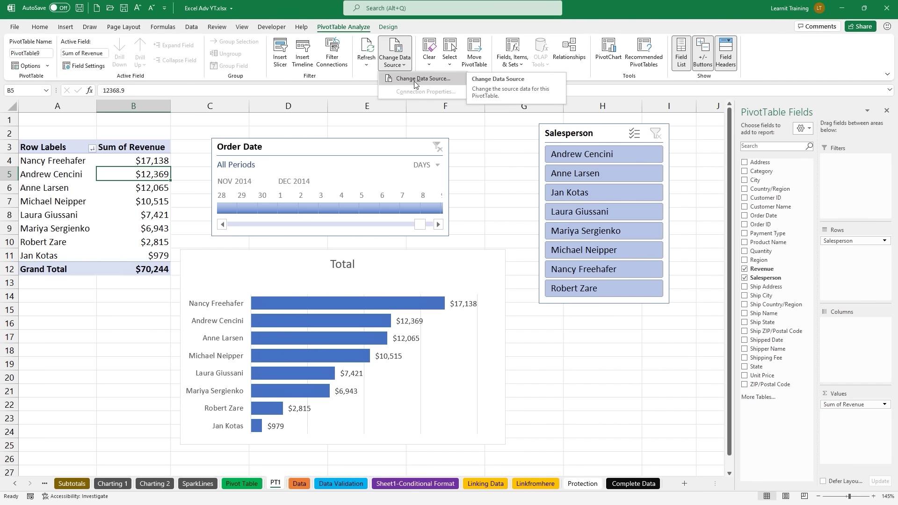
left_click(414, 79)
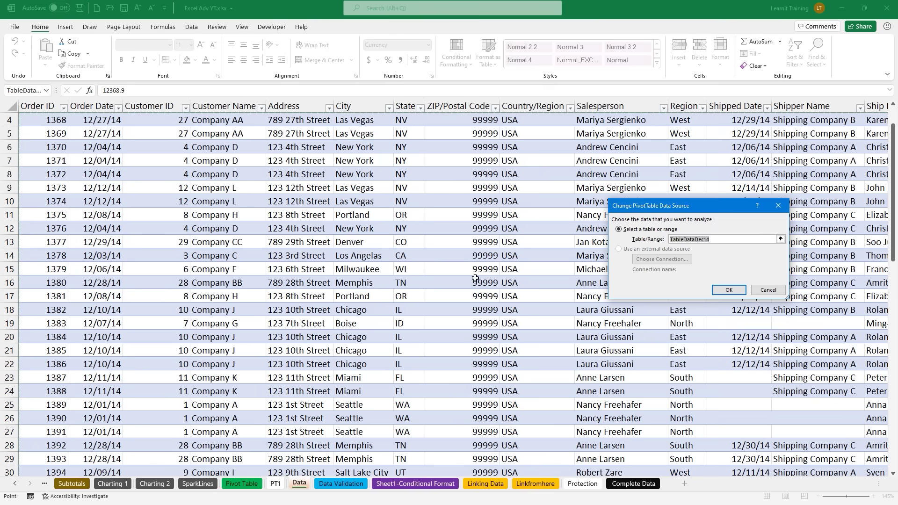
key("BackSpace")
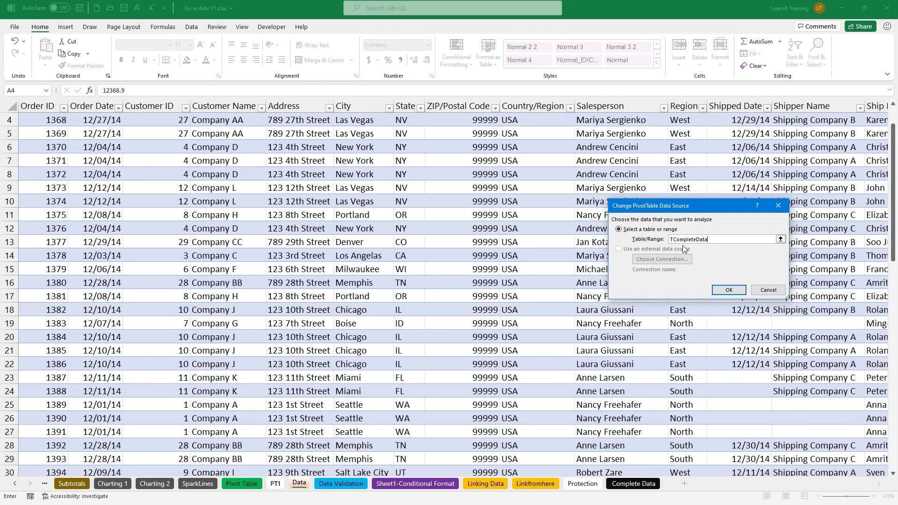
left_click(728, 291)
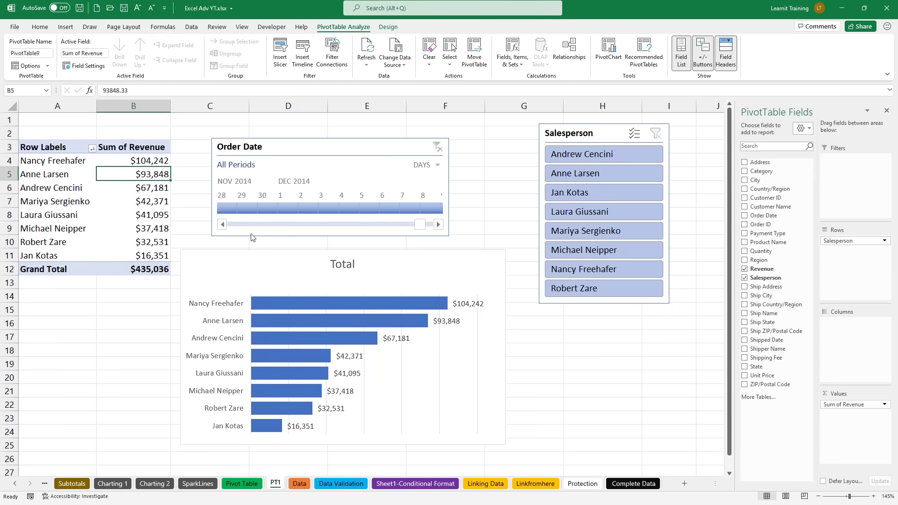
left_click_drag(132, 161, 160, 259)
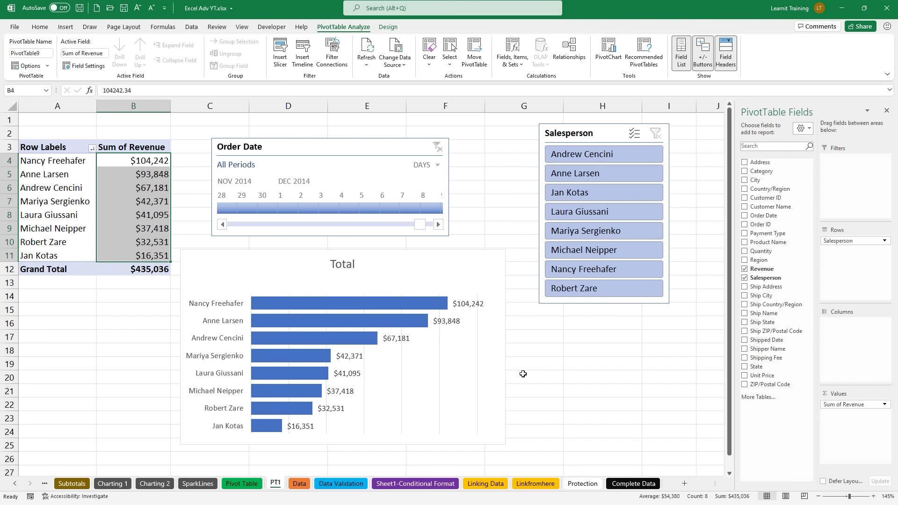
Step: Drill into the $104,242 revenue total and name the new detail sheet after that salesperson
left_click(523, 374)
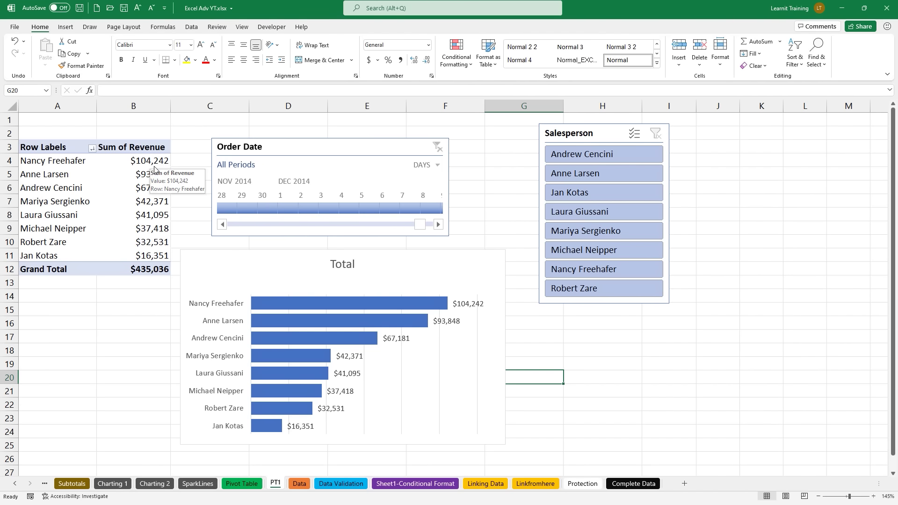
left_click(155, 168)
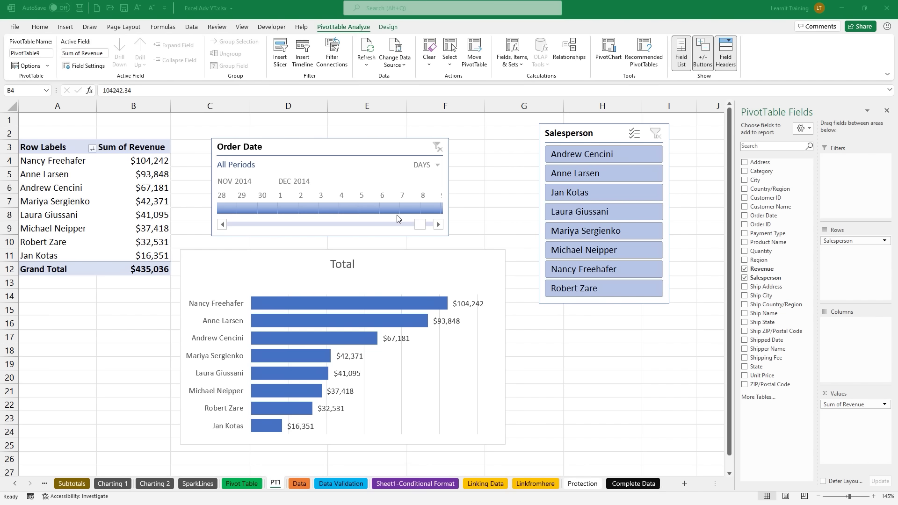
left_click(167, 163)
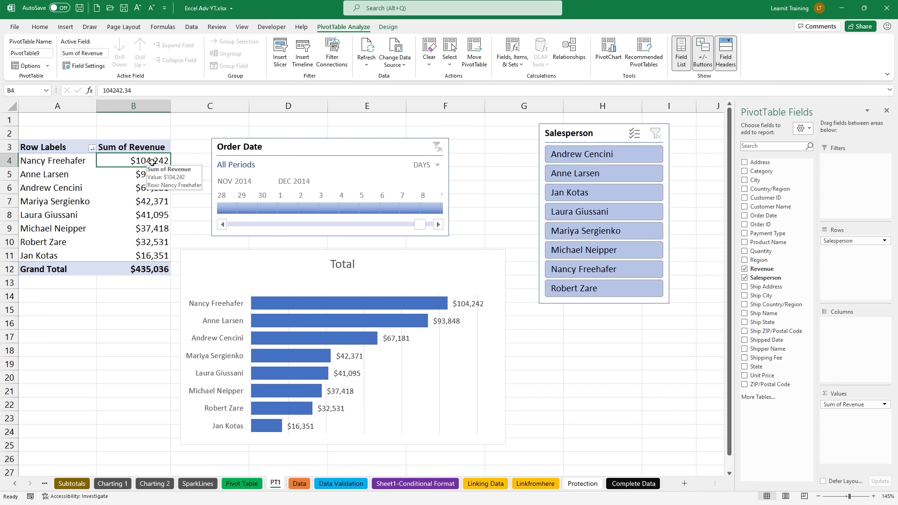
double_click(152, 162)
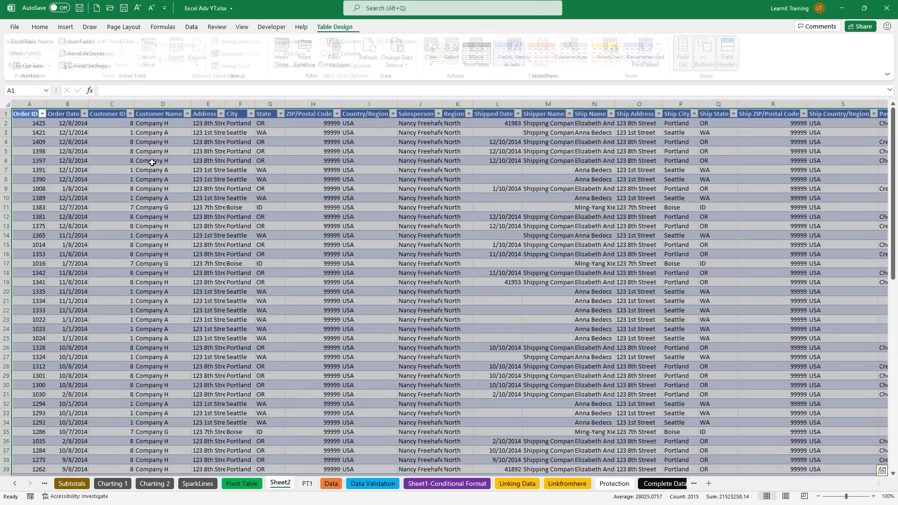
double_click(286, 483)
type("Nancy")
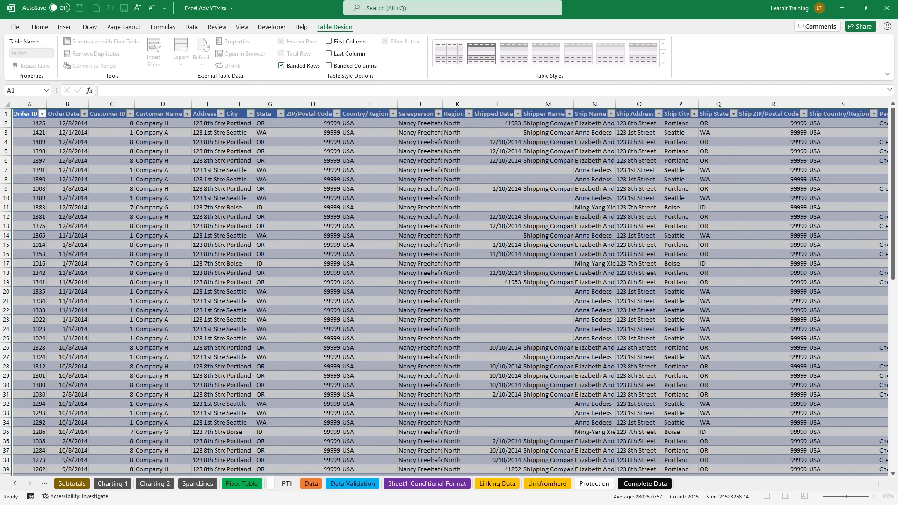
type(" Sales")
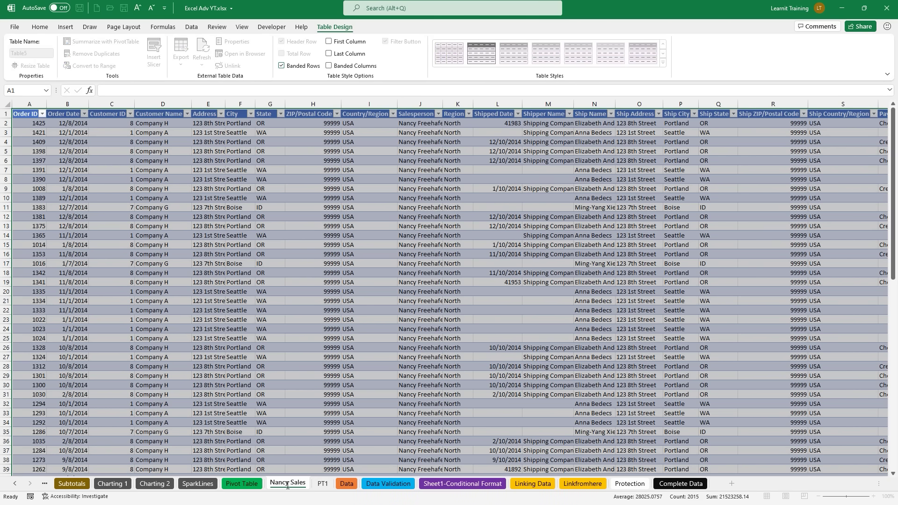
key("Return")
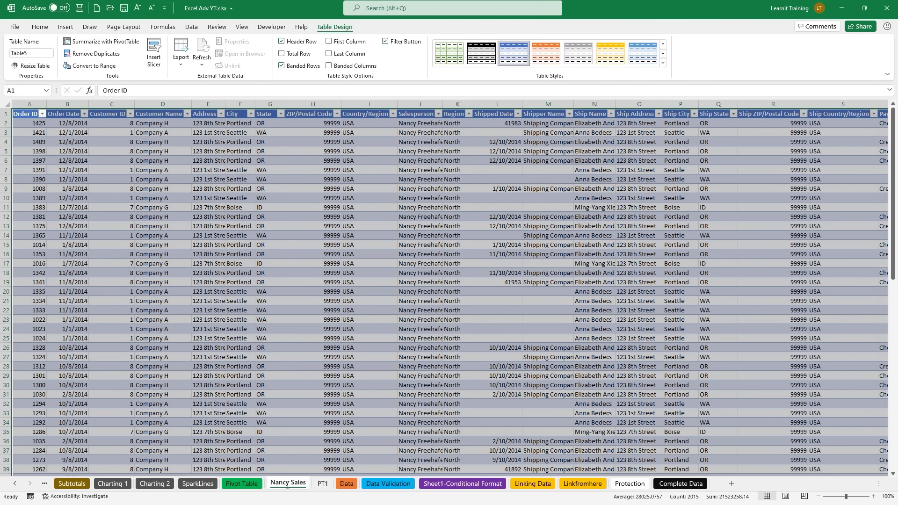
left_click(323, 483)
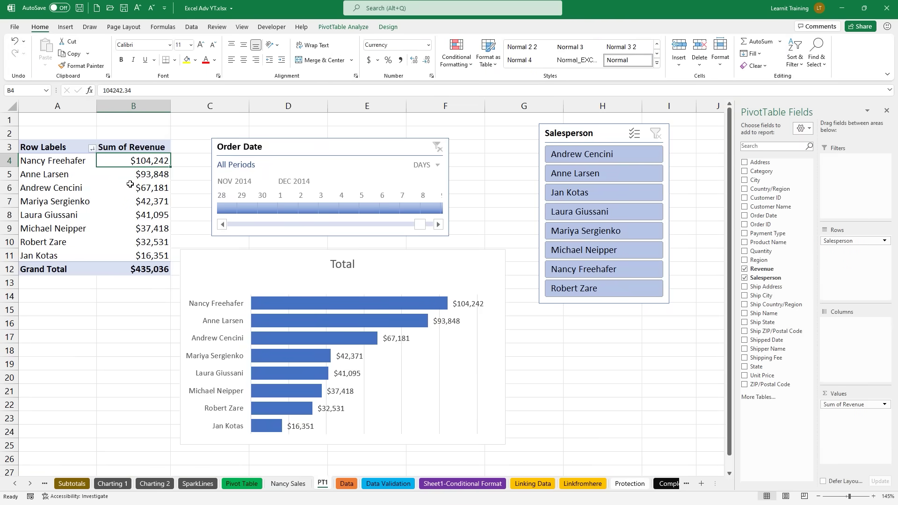
Step: Drill into the $93,848 revenue total and name its detail sheet after that salesperson
double_click(140, 174)
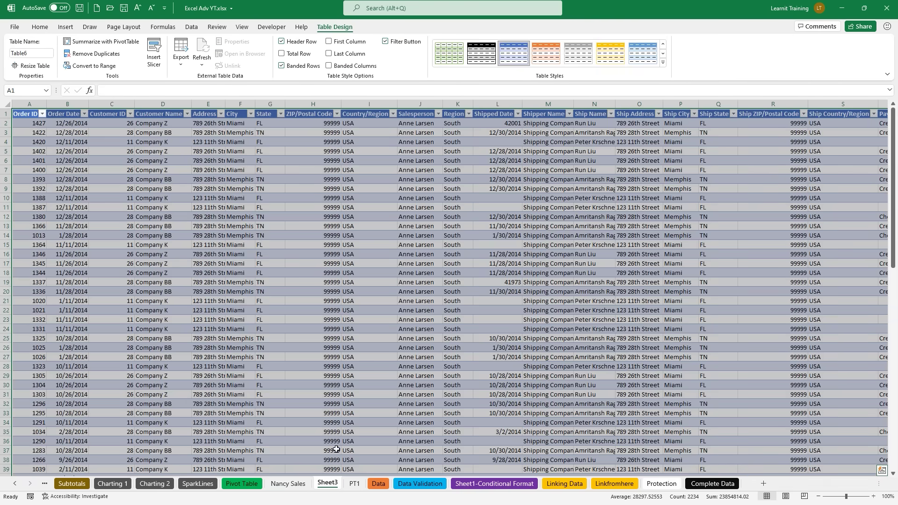
double_click(327, 484)
type("Anne Sales")
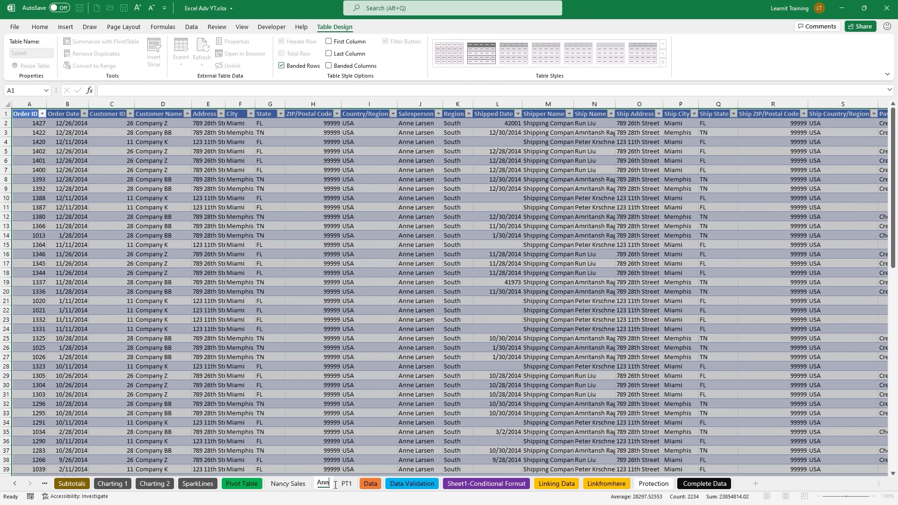
key("Return")
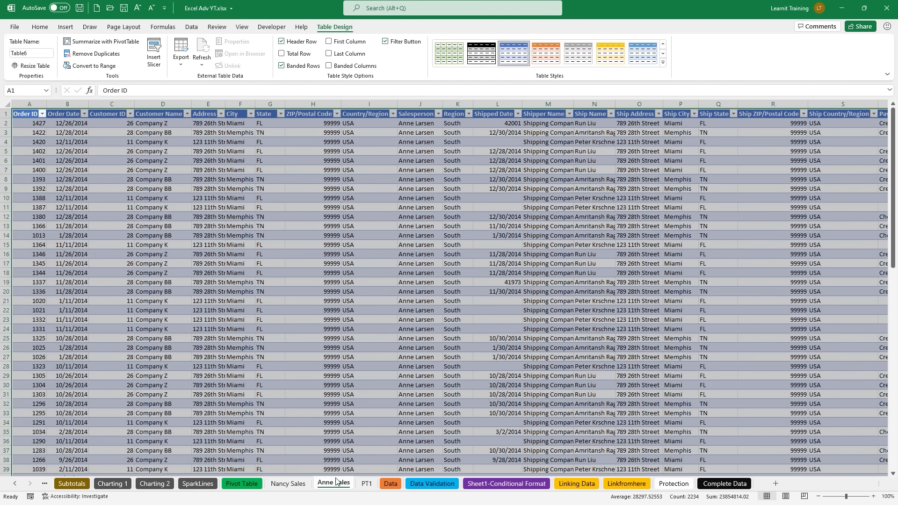
left_click(367, 484)
Step: Drill into the $67,181 revenue total, name its sheet after that salesperson, and return to PT1
double_click(145, 192)
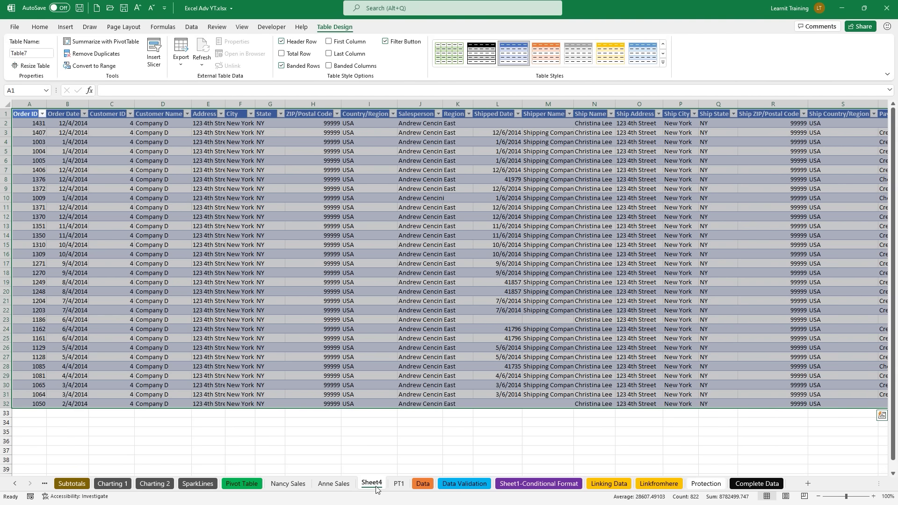
double_click(371, 483)
key("BackSpace")
type("Andrews")
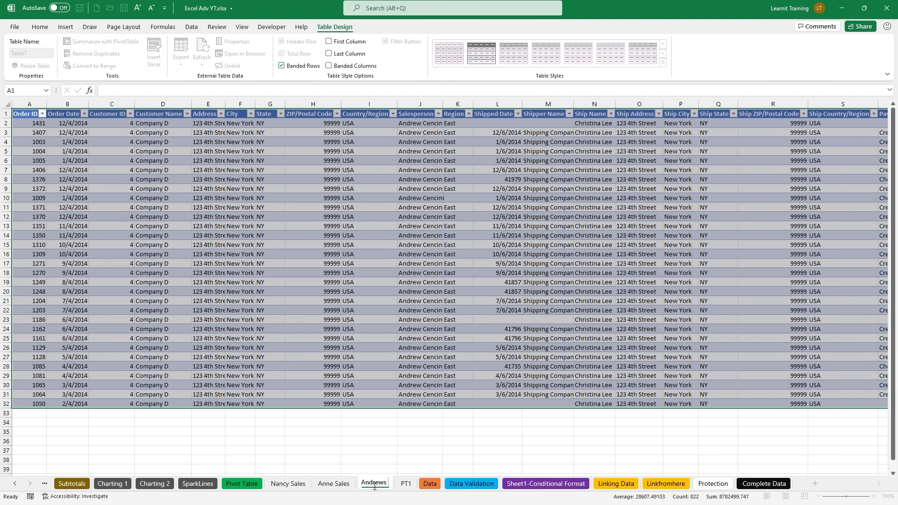
type(" Sales")
key("Return")
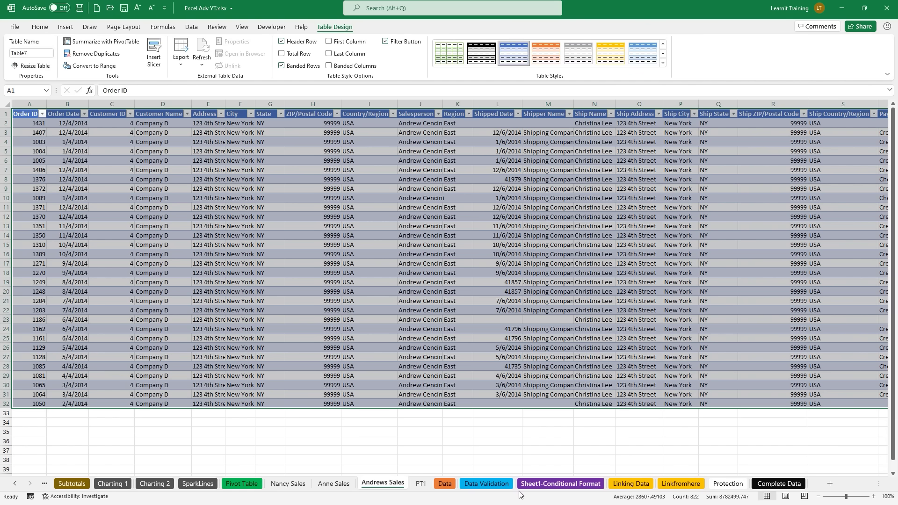
left_click(421, 484)
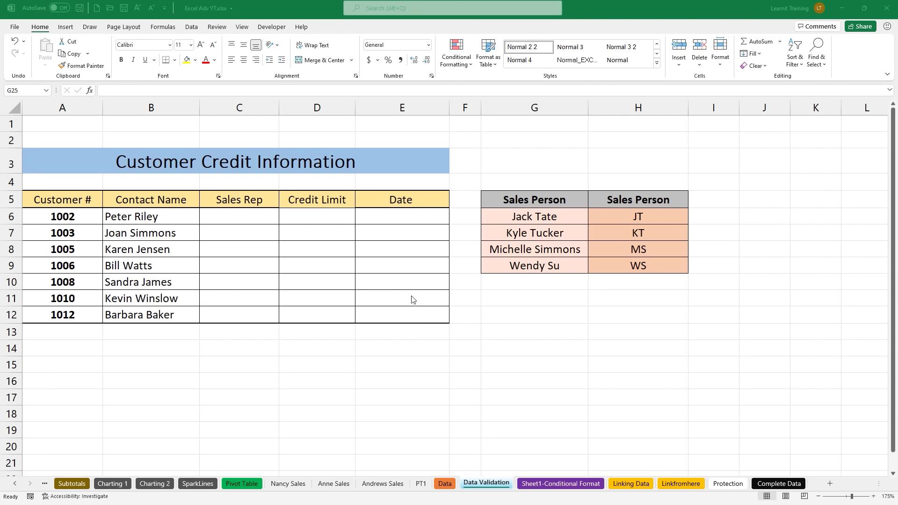
Step: Select the empty Sales Rep cells C6:C12 on the Data Validation sheet
left_click_drag(233, 215, 227, 312)
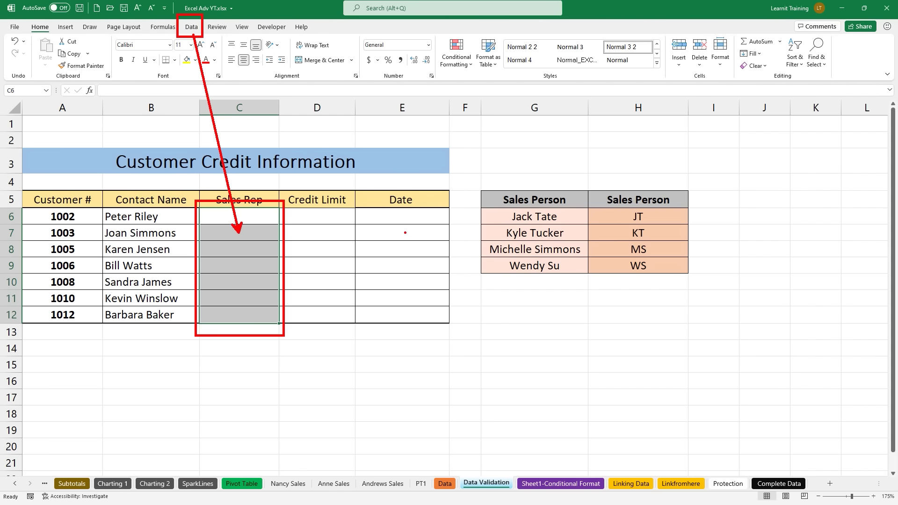
Step: Open the Data Validation dialog for the selected Sales Rep cells
left_click(191, 27)
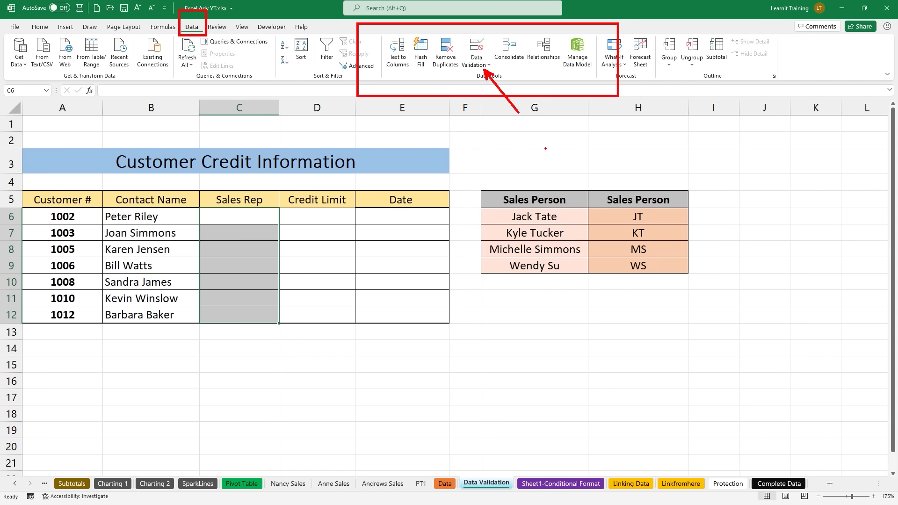
left_click(476, 54)
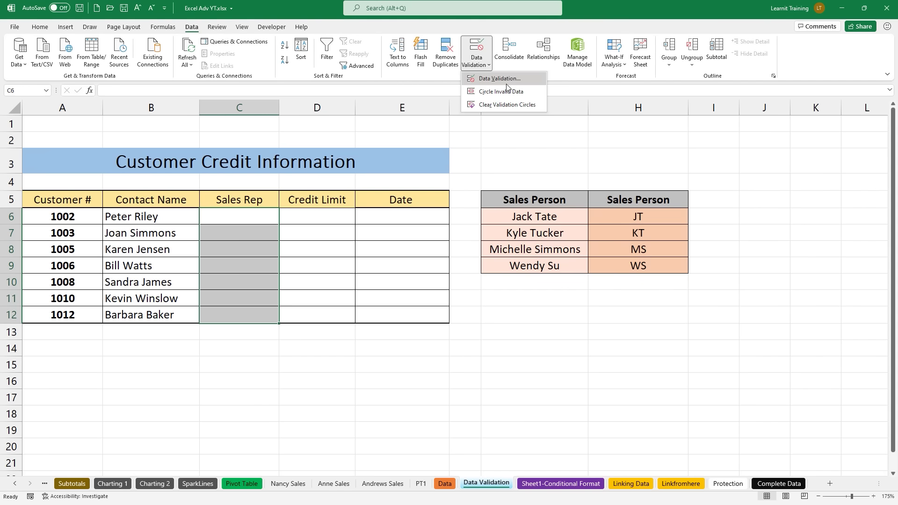
left_click(507, 83)
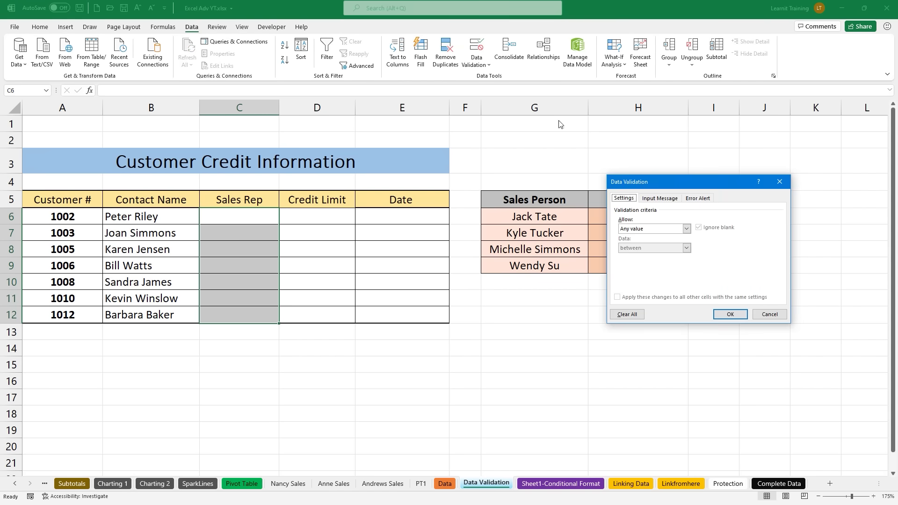
mouse_move(670, 179)
left_mouse_down()
mouse_move(534, 177)
mouse_move(497, 149)
left_mouse_up()
left_click_drag(527, 186, 527, 154)
left_click_drag(562, 189, 563, 163)
left_click_drag(495, 177, 501, 178)
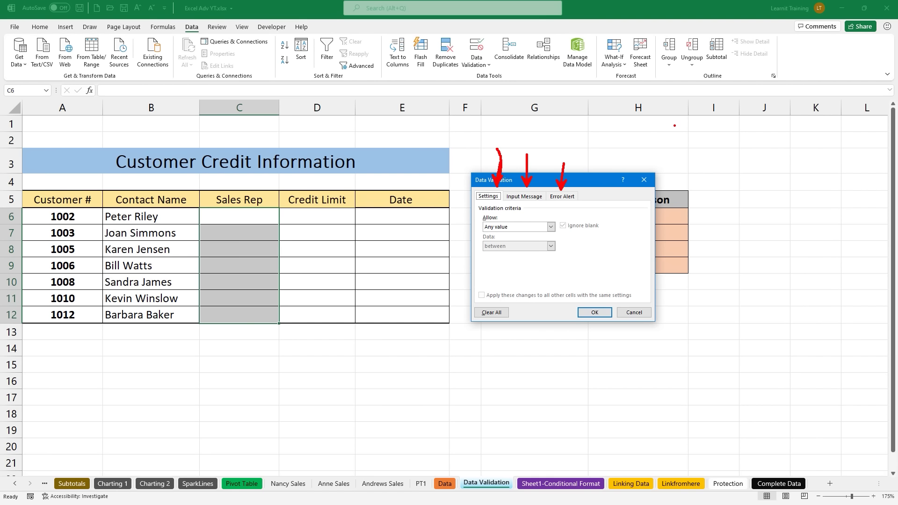
key("Escape")
Step: Allow a List whose source is the salesperson names =$G$6:$G$9
left_click(536, 227)
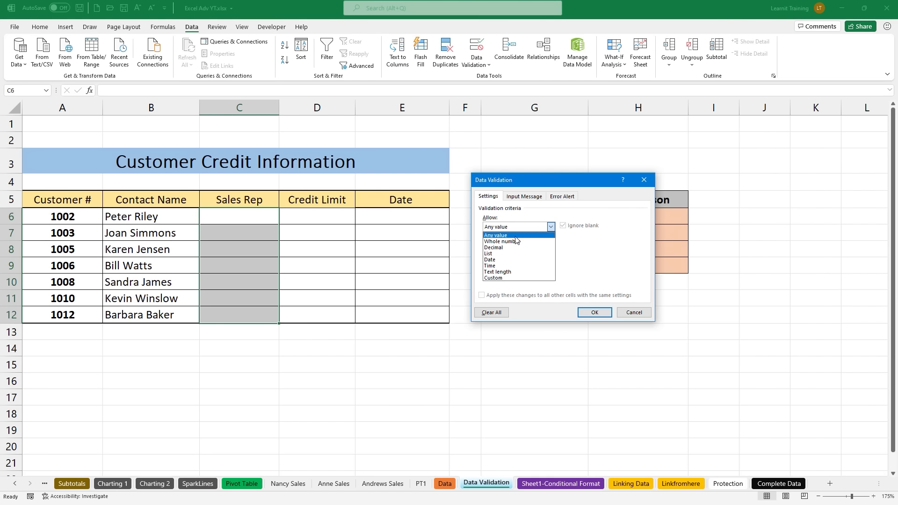
left_click(489, 254)
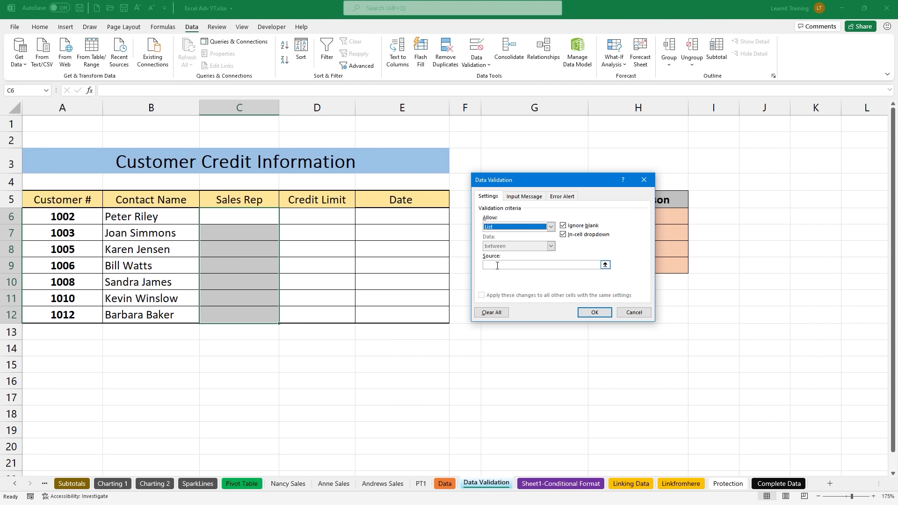
left_click(496, 265)
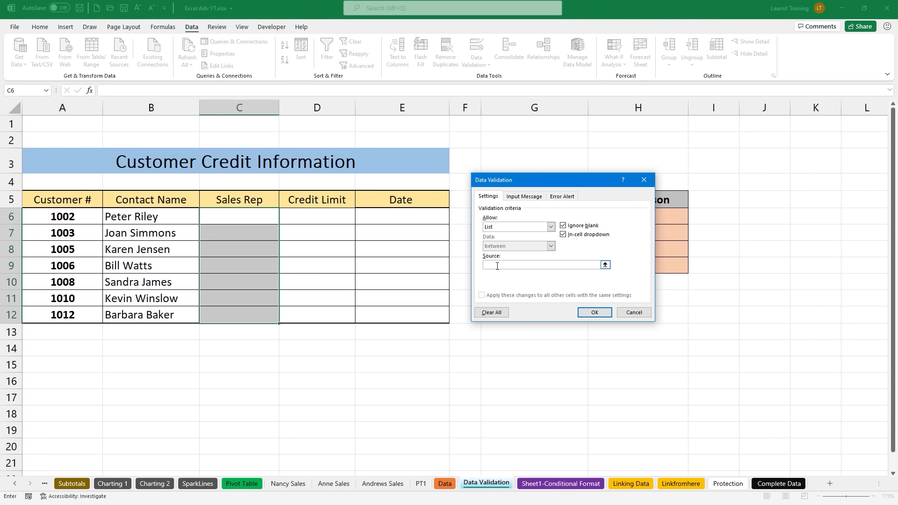
left_click(606, 265)
left_click_drag(500, 219, 519, 266)
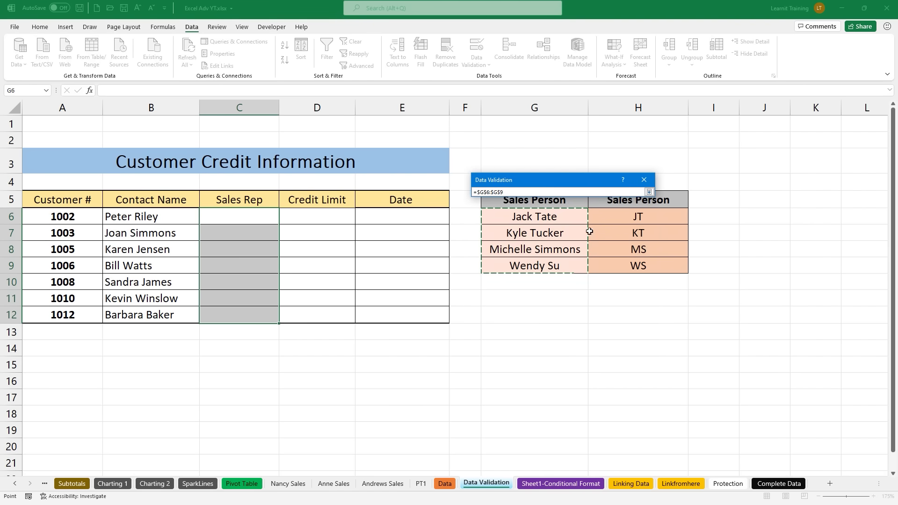
left_click(649, 192)
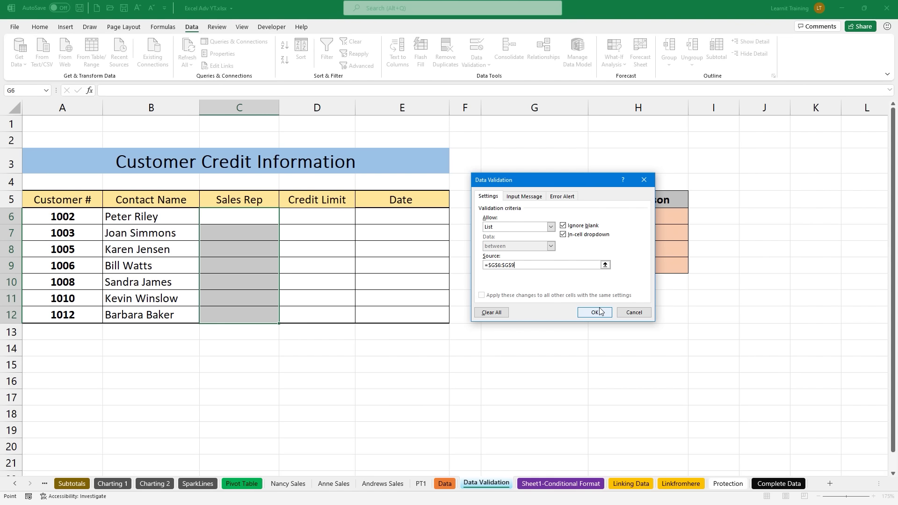
Step: Add an input message titled 'Please use drop down' asking for consistent spelling
left_click(519, 198)
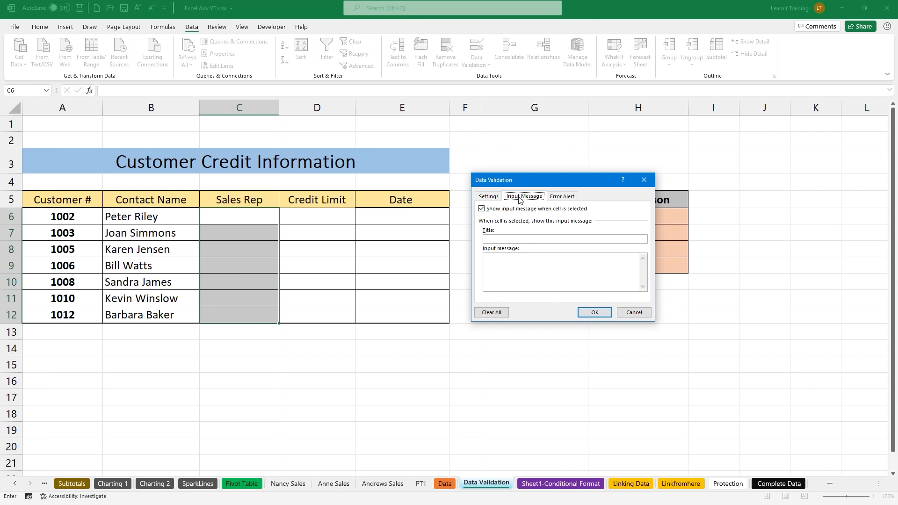
left_click(506, 238)
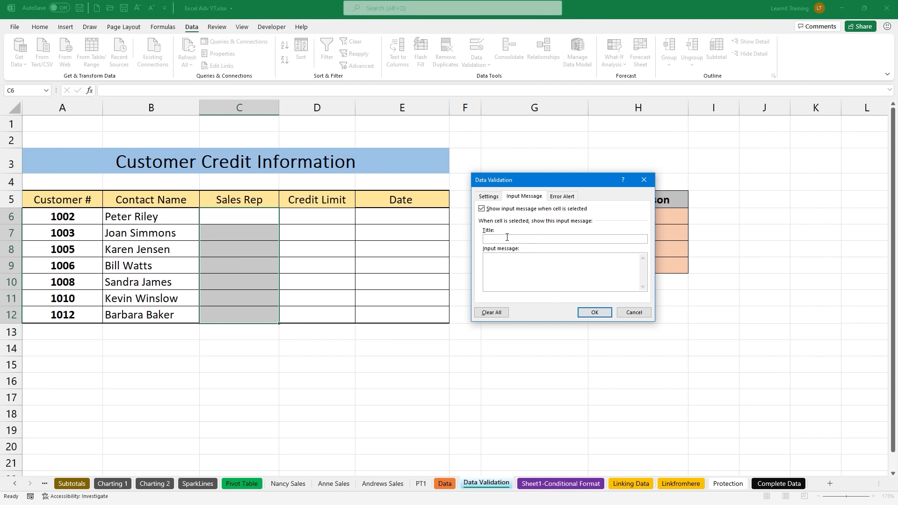
type("Please us")
type("e drop down")
type("makes sure all spelling is con")
type("sistent for our sales reps.")
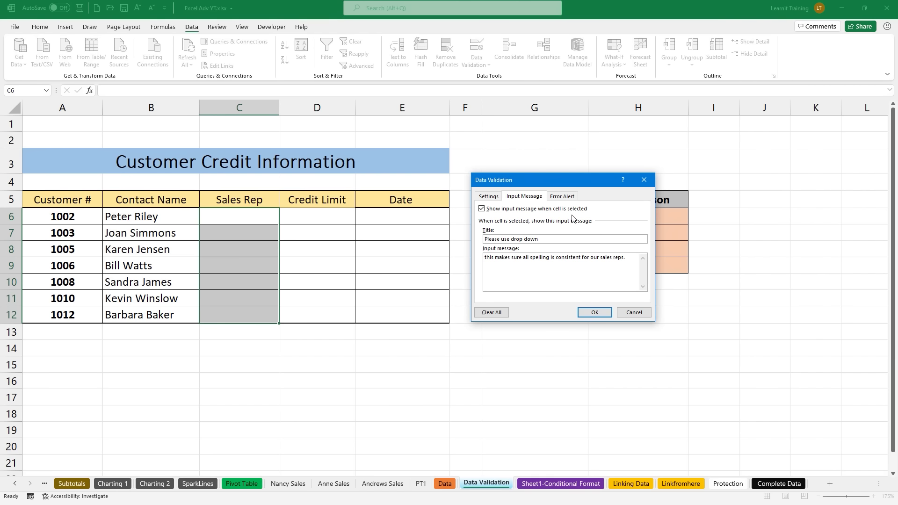
Step: Add a Stop error alert titled 'Incorrect spelling' asking users to pick a sales rep from the list
left_click(571, 198)
left_click(580, 236)
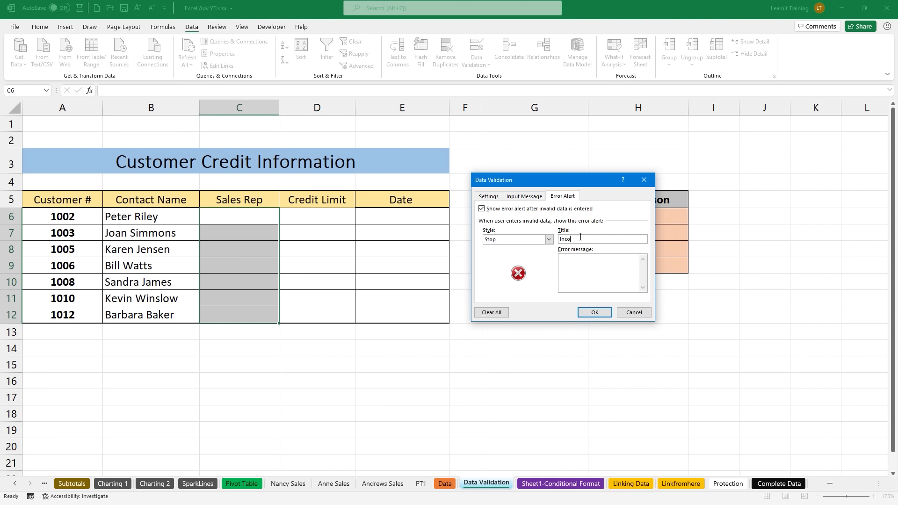
type("Incorrect spelloi")
type("ng")
type("leas")
type("e use dro")
type("p down ")
type("list to select")
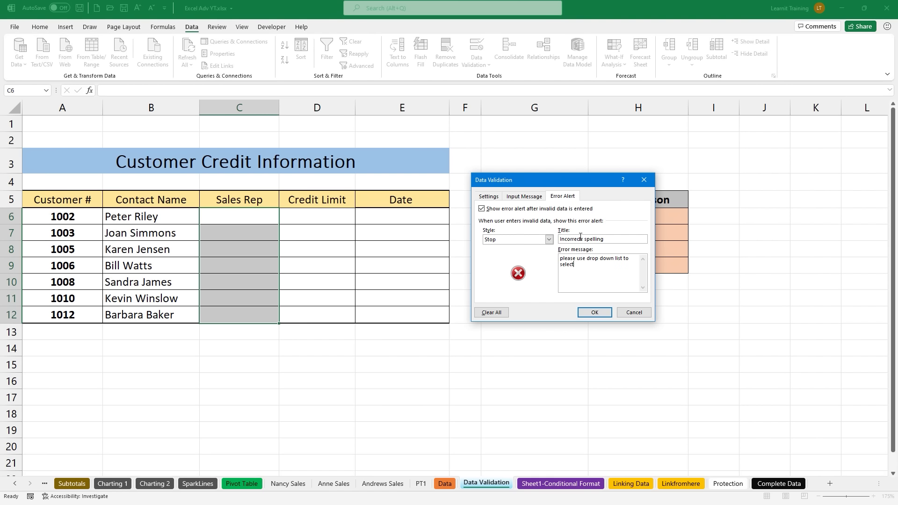
type(" a sales rep name.")
left_click(525, 199)
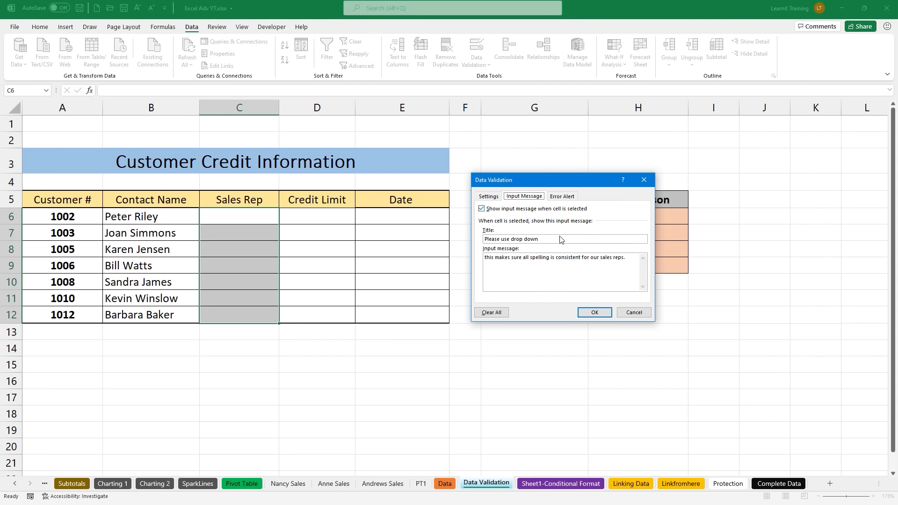
Step: Apply the list rule and confirm a name typed into C6 is rejected
left_click(594, 313)
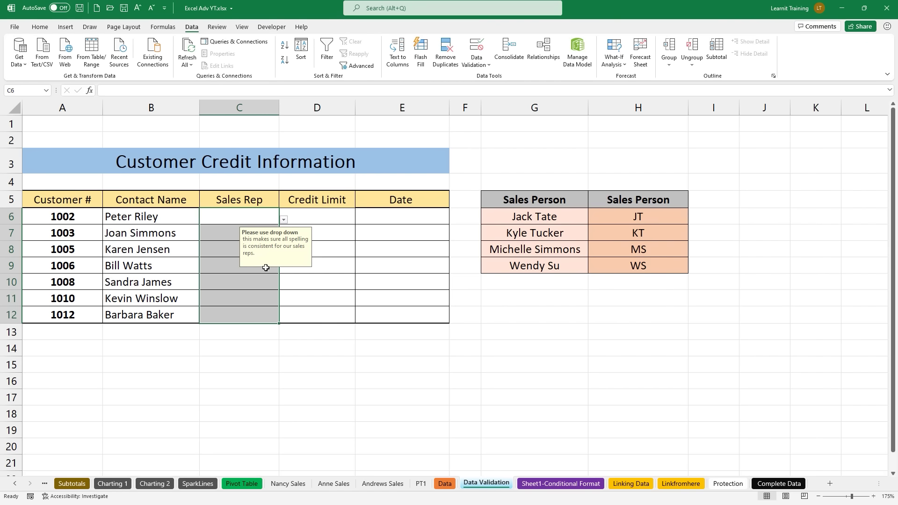
left_click_drag(275, 259, 528, 314)
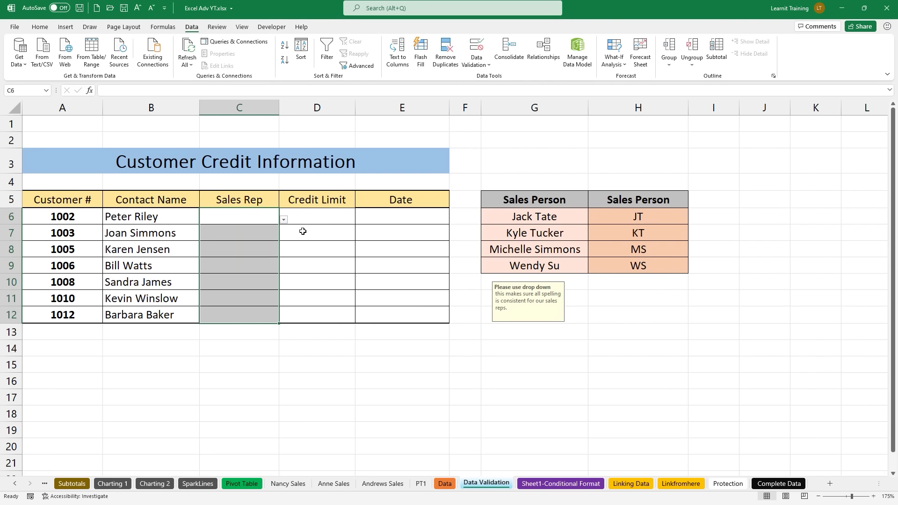
left_click(244, 219)
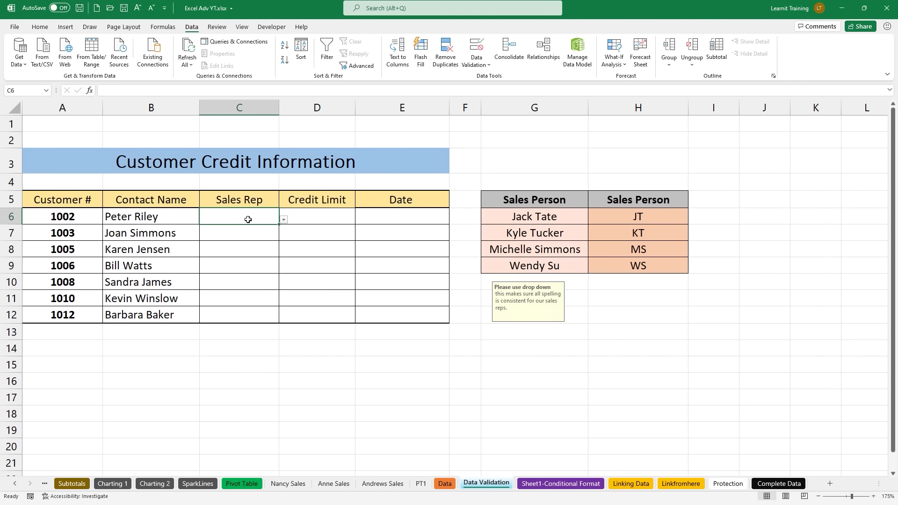
type("Faz")
key("Return")
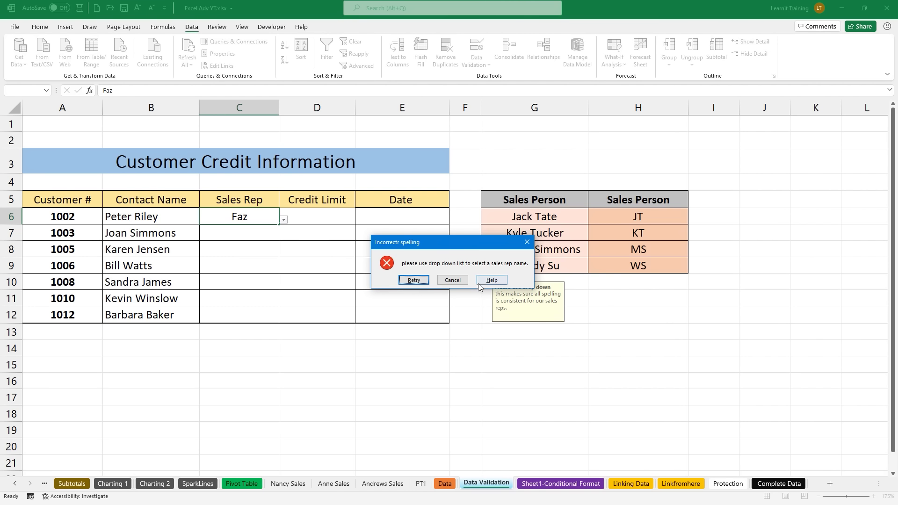
left_click(527, 242)
Step: Fill Sales Rep cells C6:C9 by picking names from each cell's dropdown
left_click(284, 219)
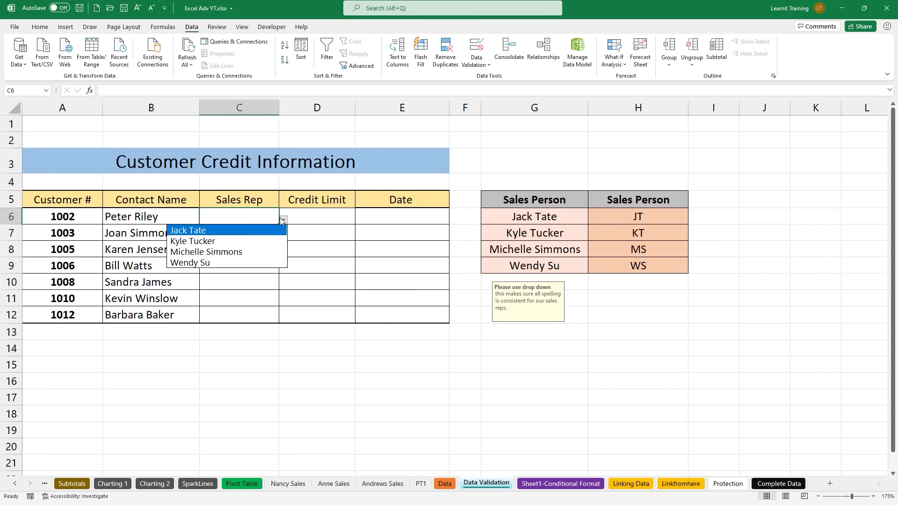
left_click(264, 234)
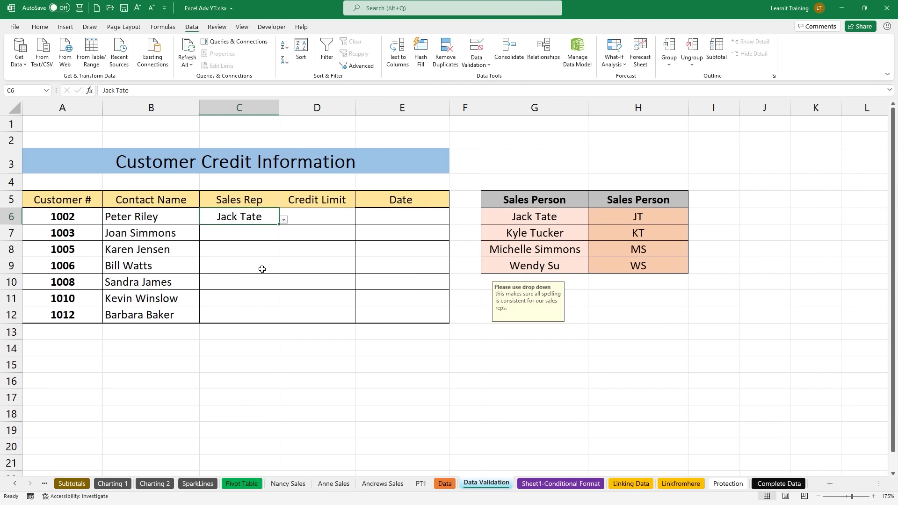
left_click(267, 237)
left_click(283, 237)
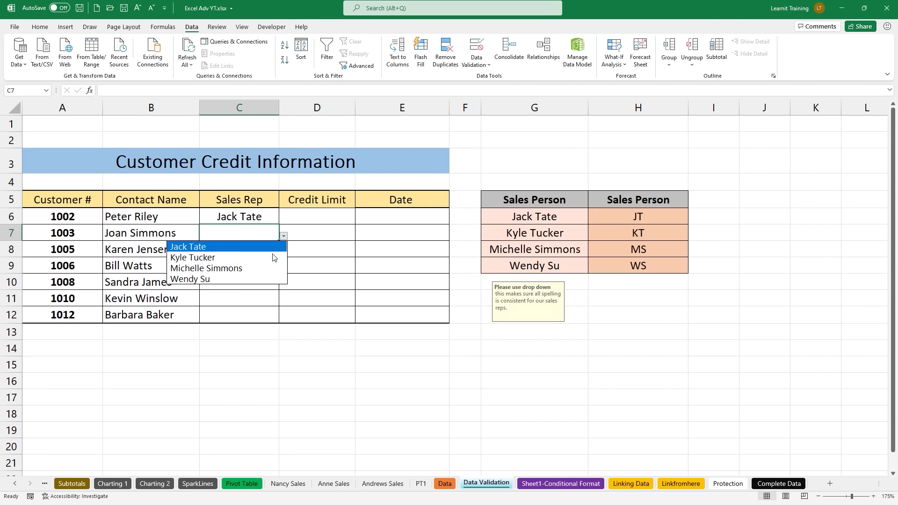
left_click(271, 256)
left_click(271, 255)
left_click(284, 253)
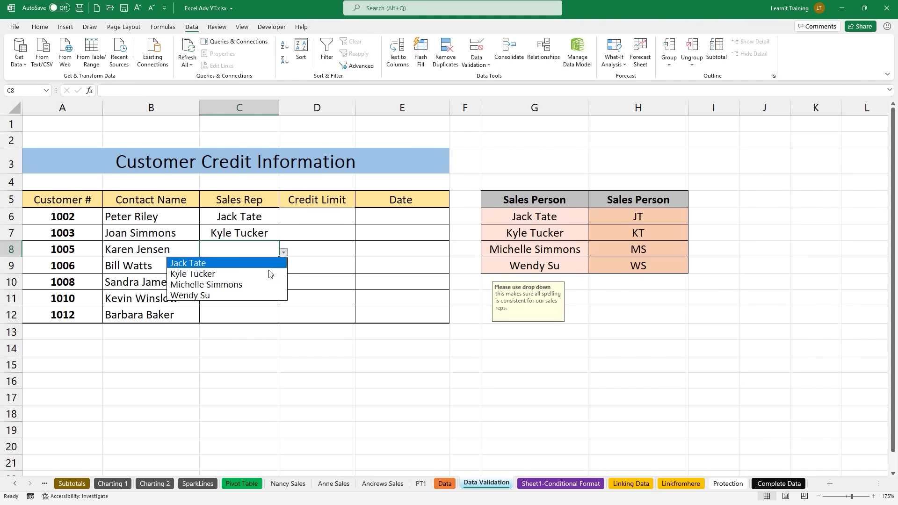
left_click(260, 290)
left_click(281, 283)
left_click(279, 266)
left_click(284, 269)
left_click(265, 290)
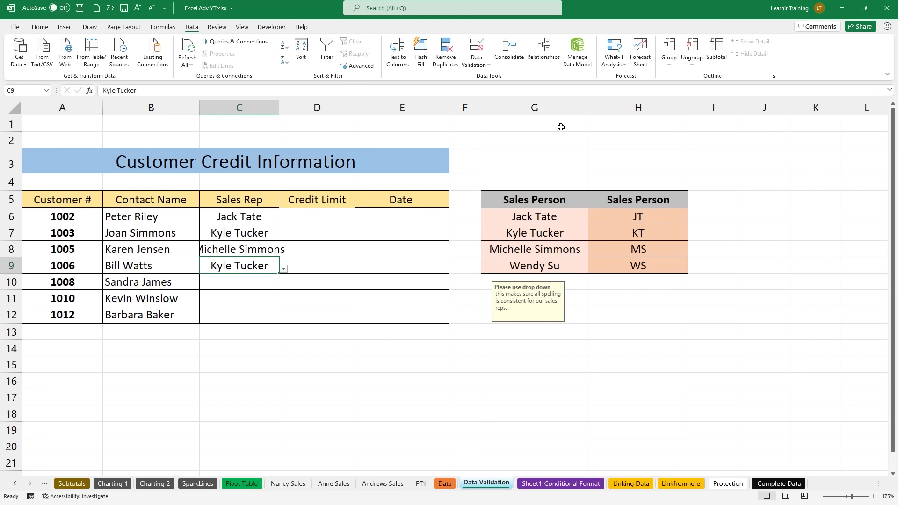
Step: Overwrite the first salesperson name in G6 with a new rep name
left_click(529, 215)
type("Faz")
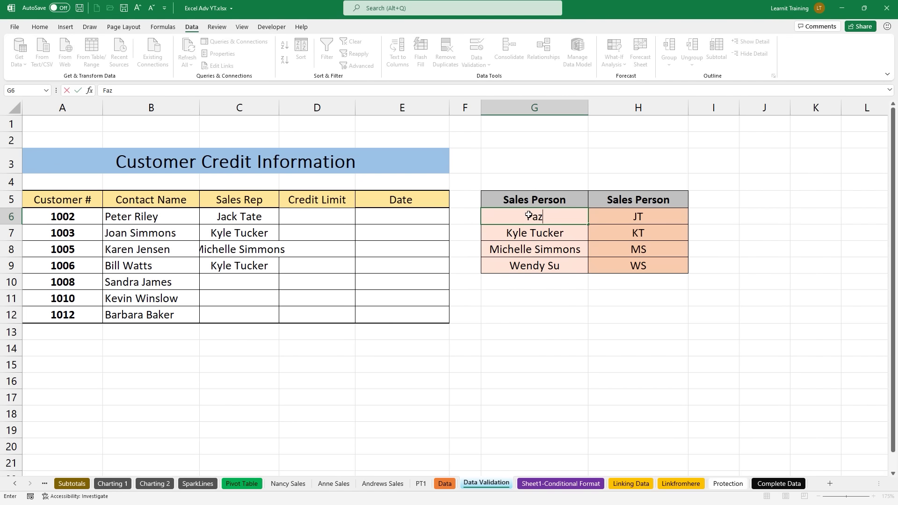
key("Return")
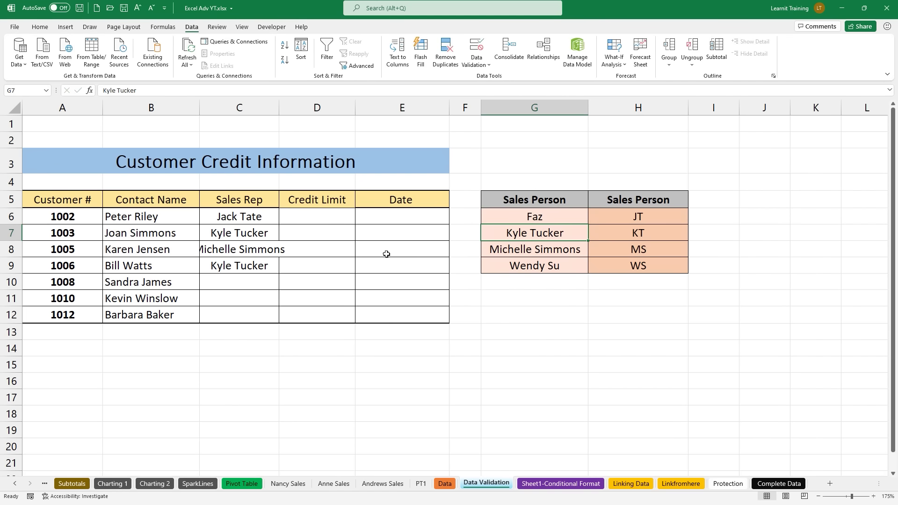
Step: Confirm C10's dropdown shows the updated name, then hide column G
left_click(277, 286)
left_click(284, 285)
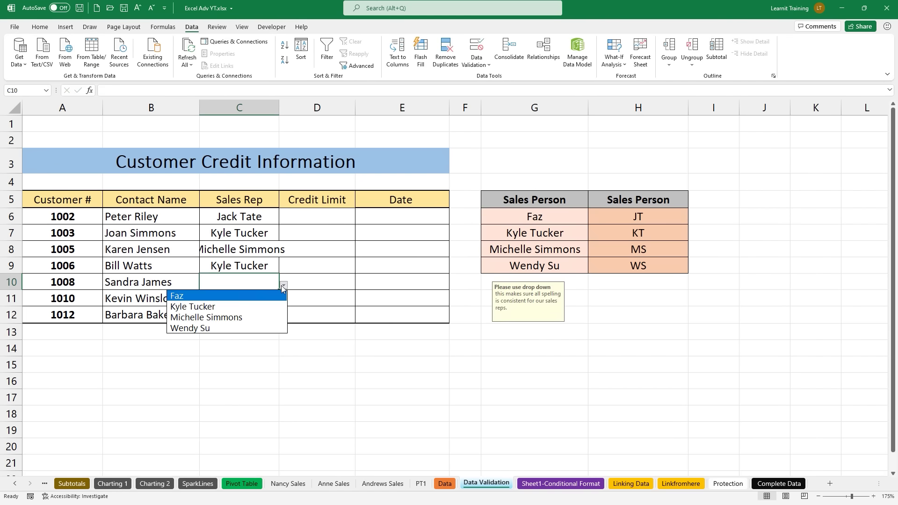
left_click(537, 103)
left_click(537, 103)
right_click(537, 103)
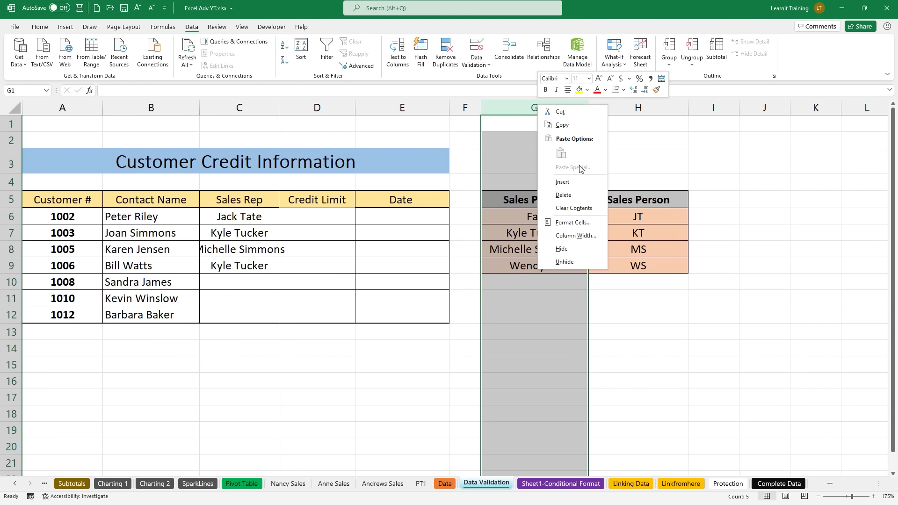
left_click(571, 248)
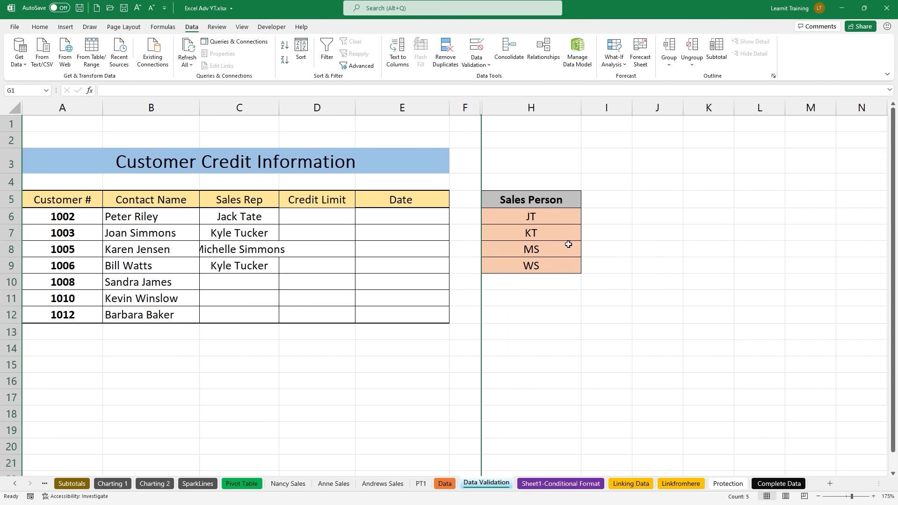
Step: Check C10's dropdown still works with G hidden, then select the Credit Limit cells
left_click(241, 281)
left_click(284, 286)
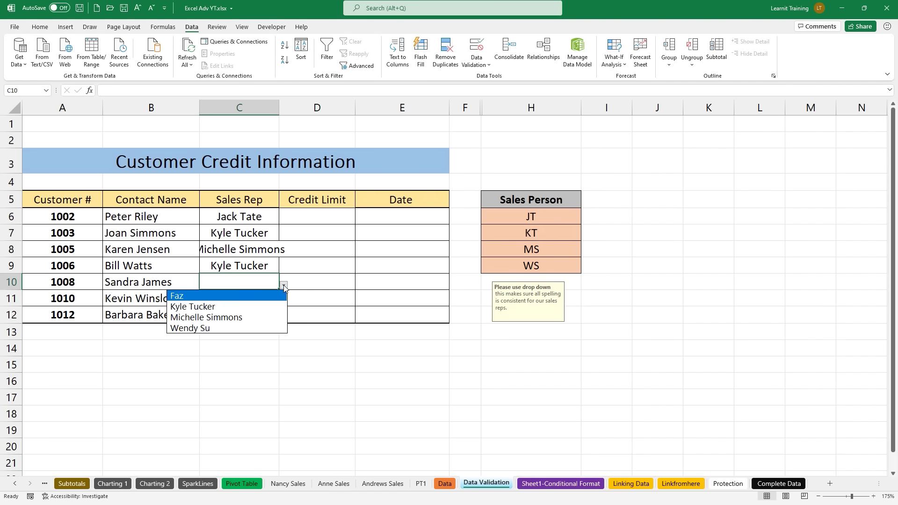
left_click(284, 286)
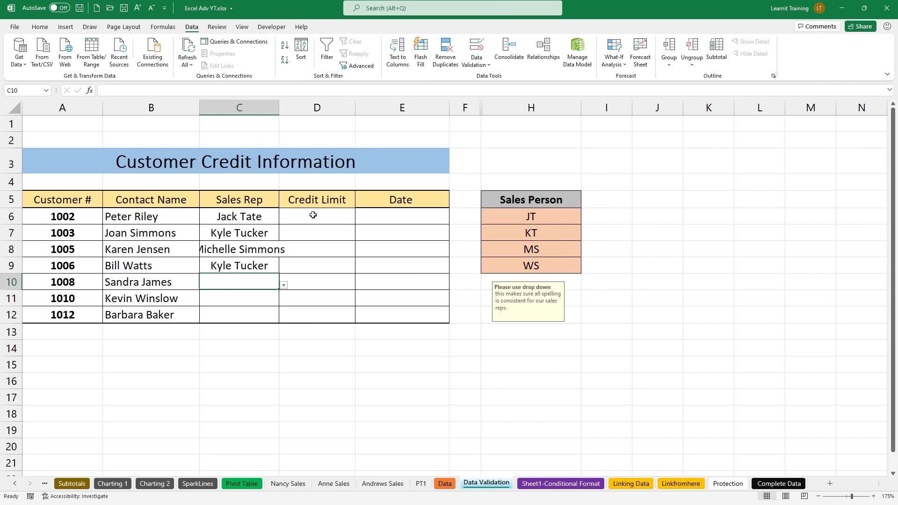
left_click_drag(312, 185, 313, 131)
mouse_move(190, 182)
left_mouse_down()
mouse_move(257, 251)
mouse_move(278, 336)
mouse_move(264, 354)
left_mouse_up()
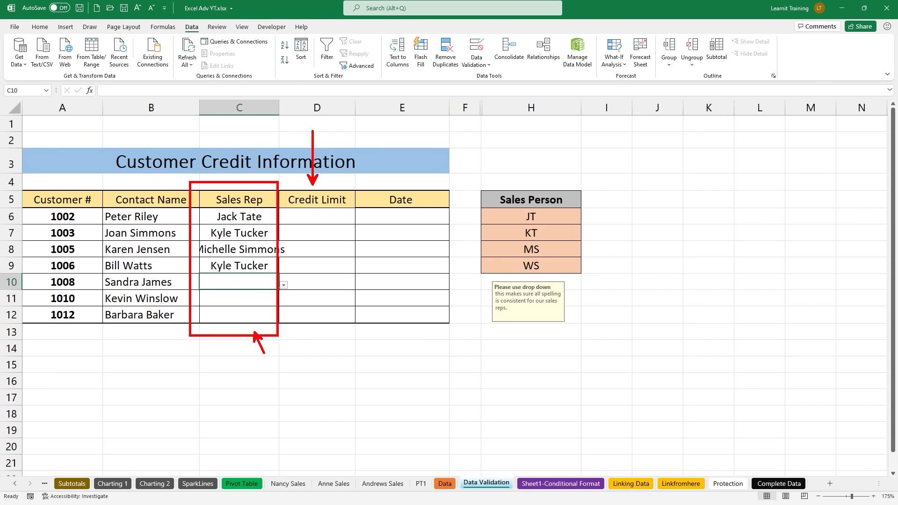
key("Escape")
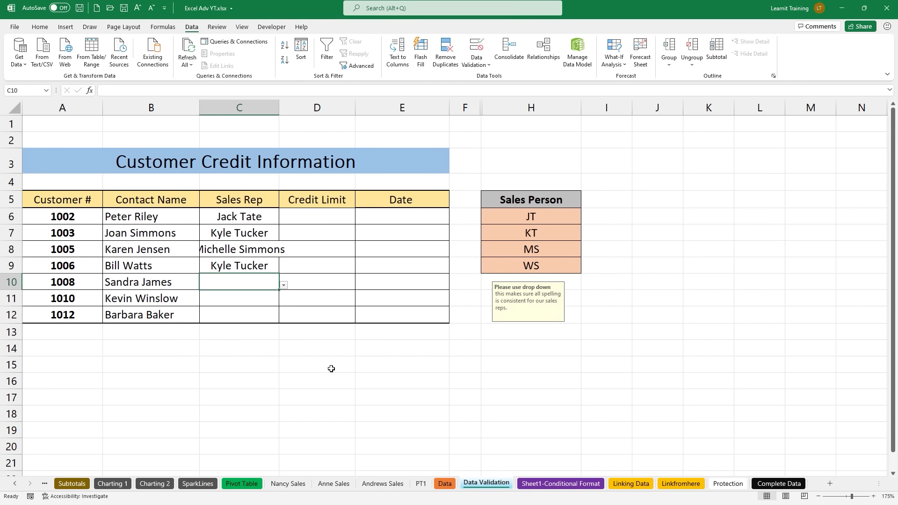
left_click_drag(326, 216, 318, 315)
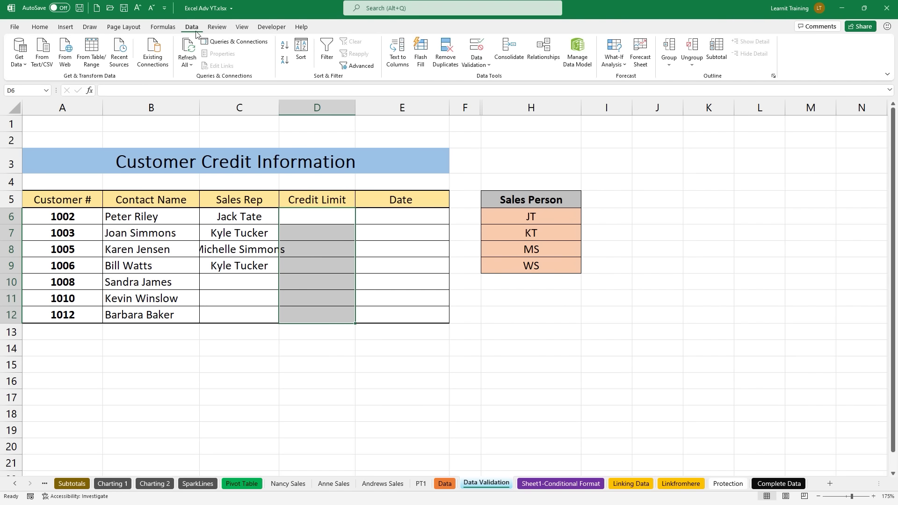
Step: Restrict the Credit Limit cells to whole numbers between 0 and 999
left_click(479, 48)
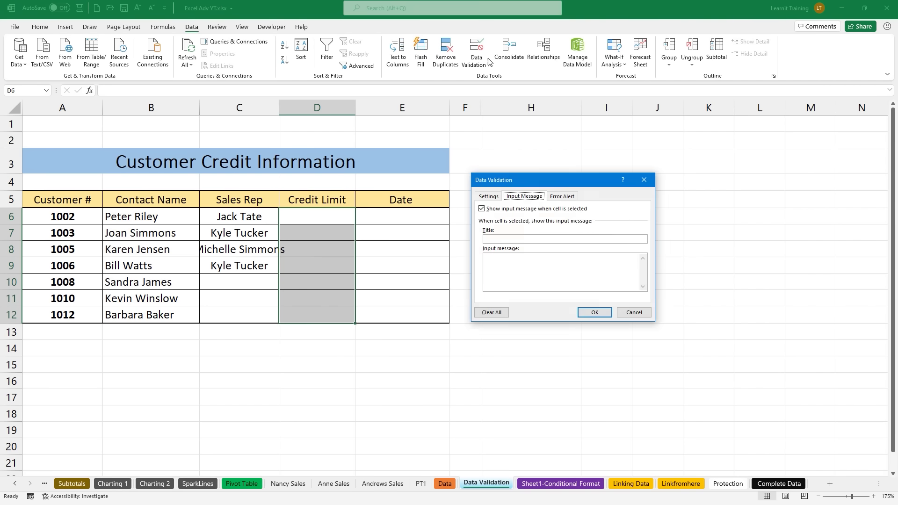
left_click(489, 197)
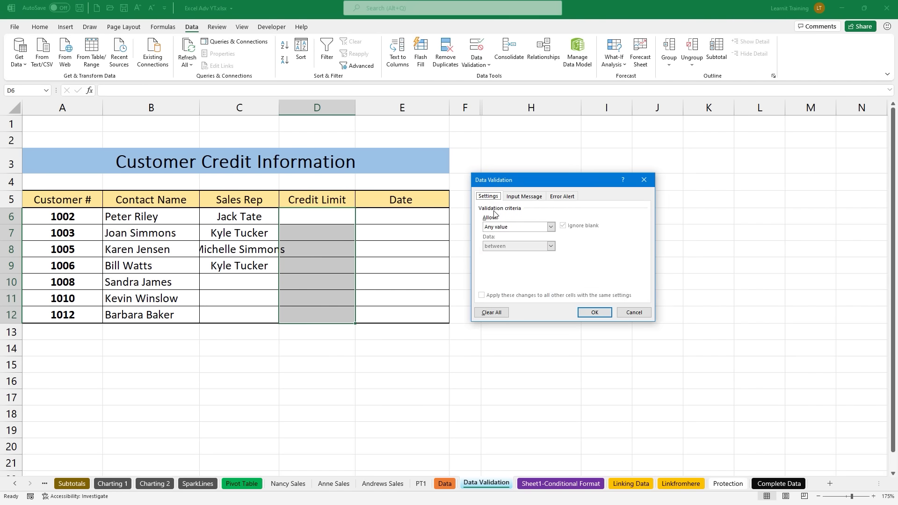
left_click(502, 228)
left_click(510, 243)
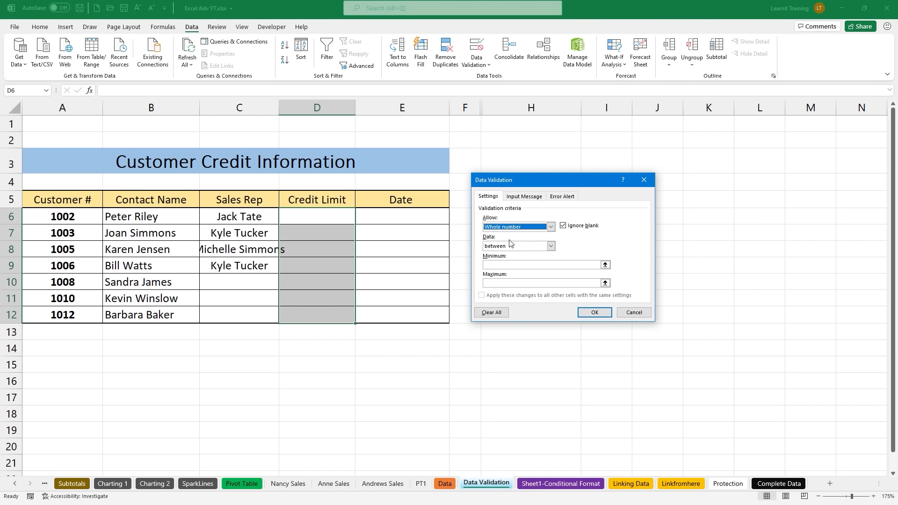
left_click(517, 264)
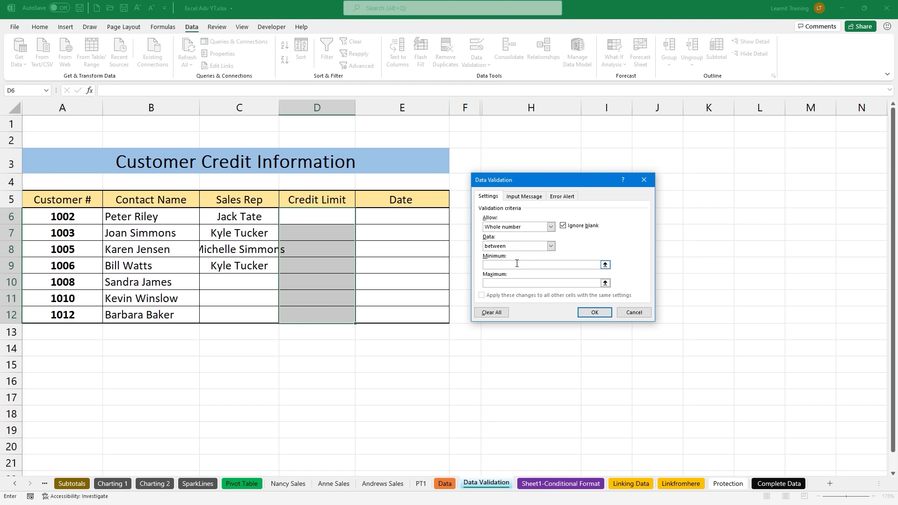
left_click(514, 283)
left_click(530, 197)
left_click(557, 199)
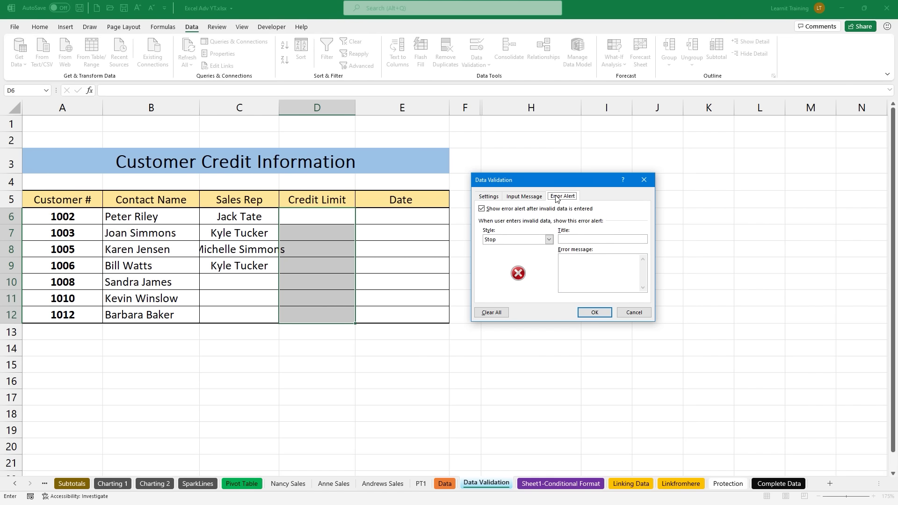
left_click(539, 201)
left_click(496, 197)
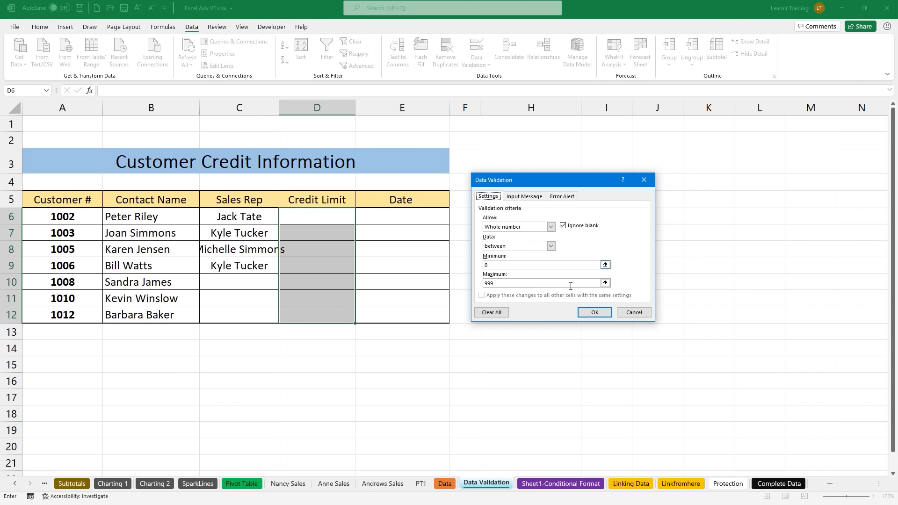
left_click(595, 313)
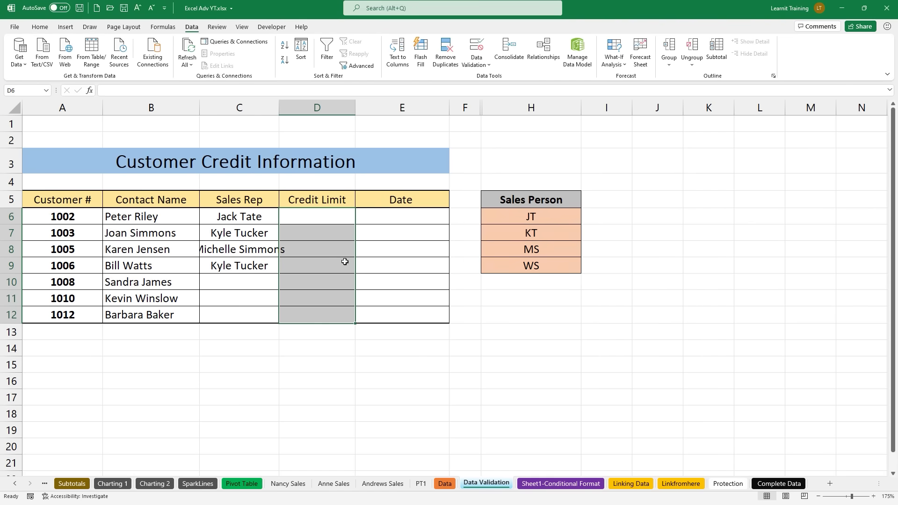
Step: Test the rule: enter 1 in D6, then cancel the rejected 1000
left_click(304, 218)
type("1")
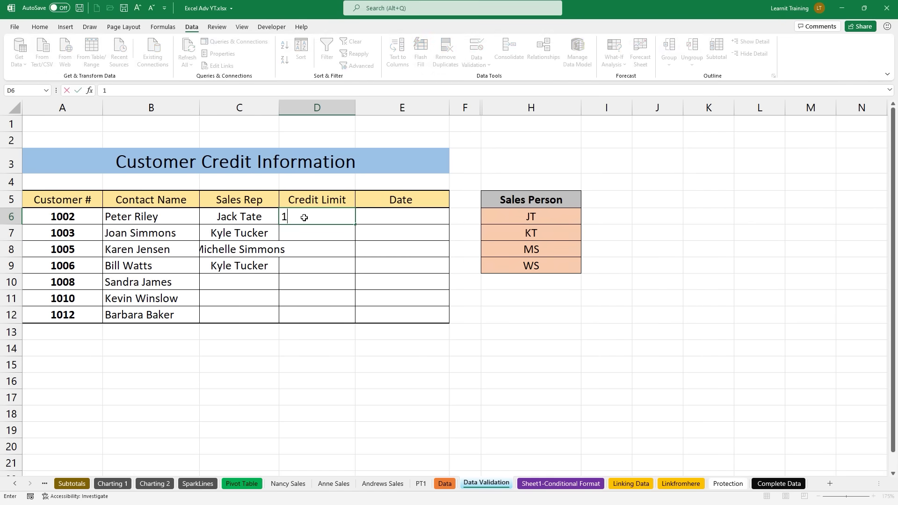
key("Return")
type("1000")
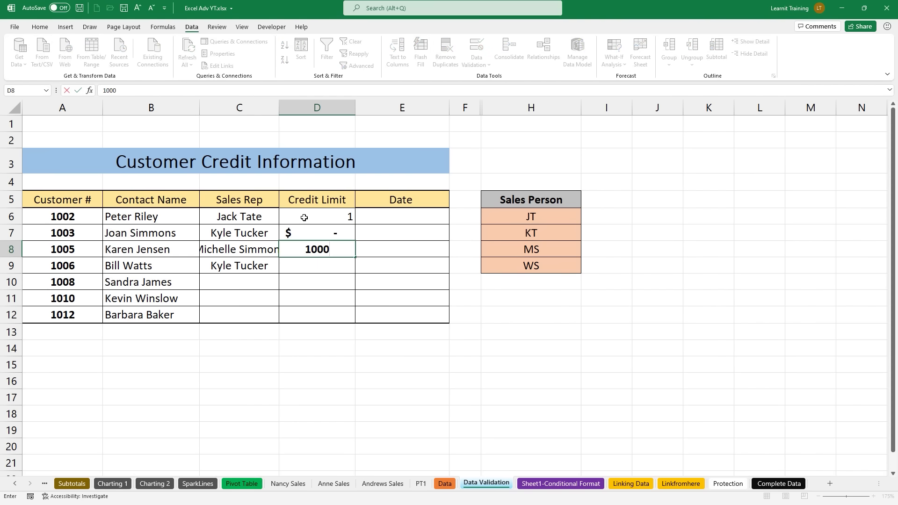
key("Return")
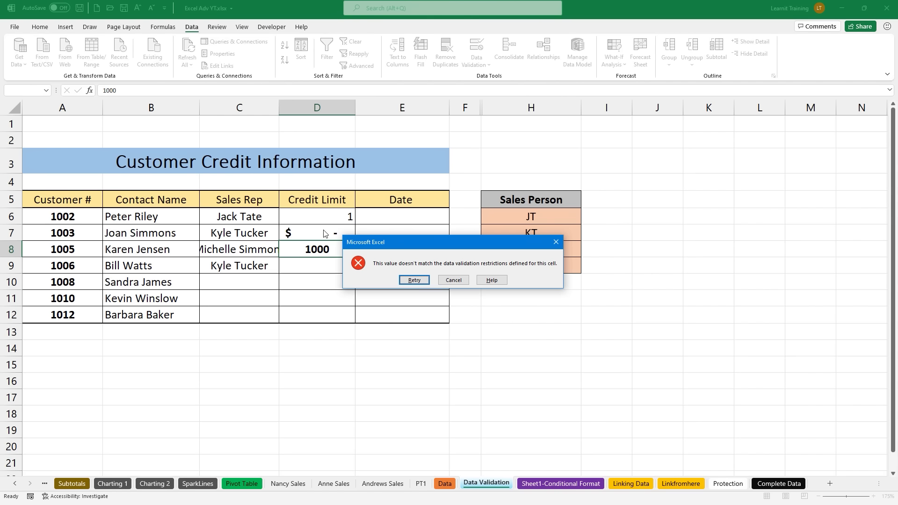
left_click(447, 279)
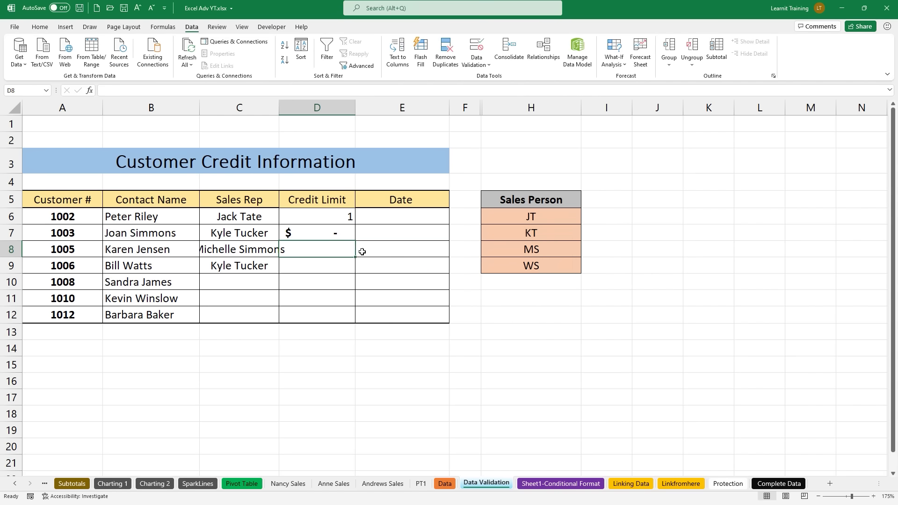
Step: Restrict Date cells E6:E12 to dates between 1/1/2021 and 11/5/2021
left_click_drag(391, 216, 395, 310)
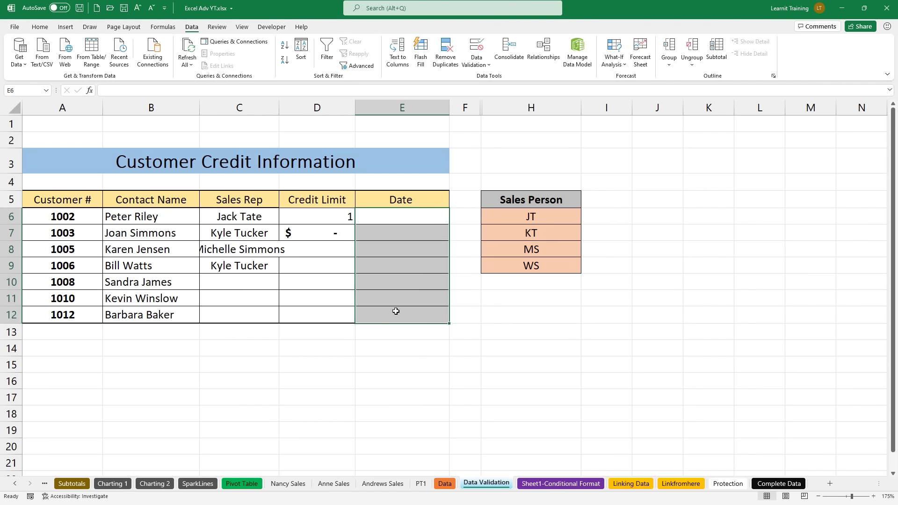
left_click(484, 54)
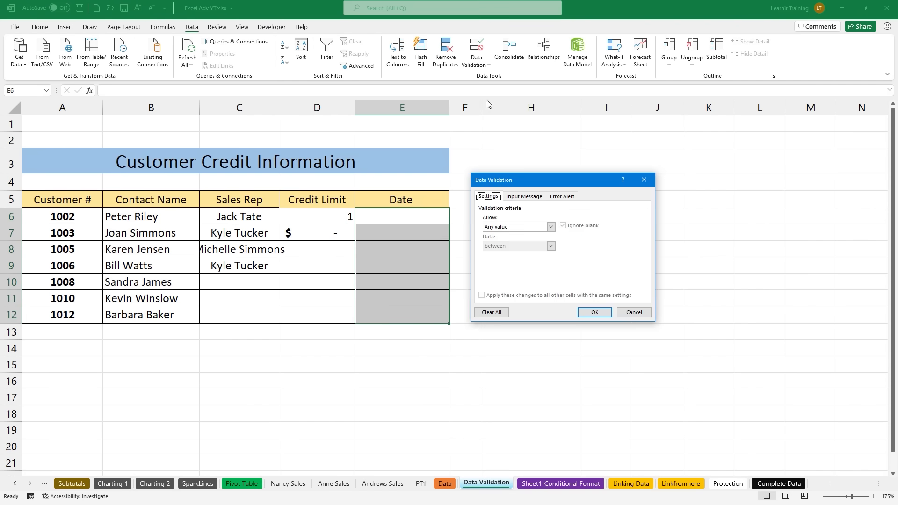
left_click(513, 227)
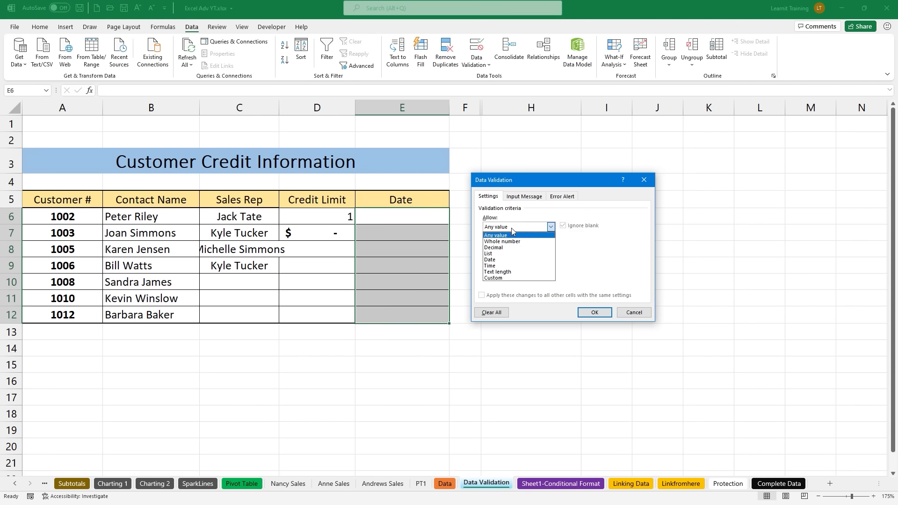
left_click(517, 260)
left_click(520, 264)
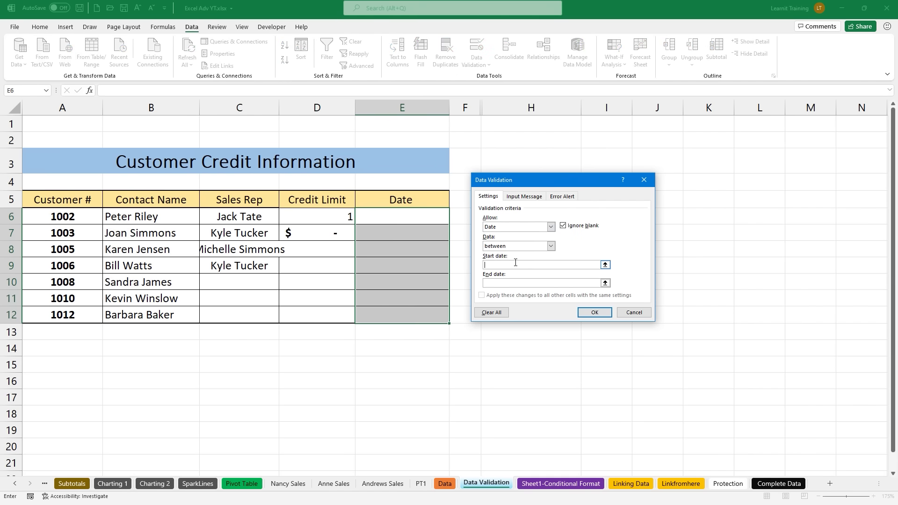
type("1/1/202111/5/2021")
left_click(594, 312)
Step: Test E6: 11/6/21 is rejected, then 11/5/21 is accepted
left_click(402, 221)
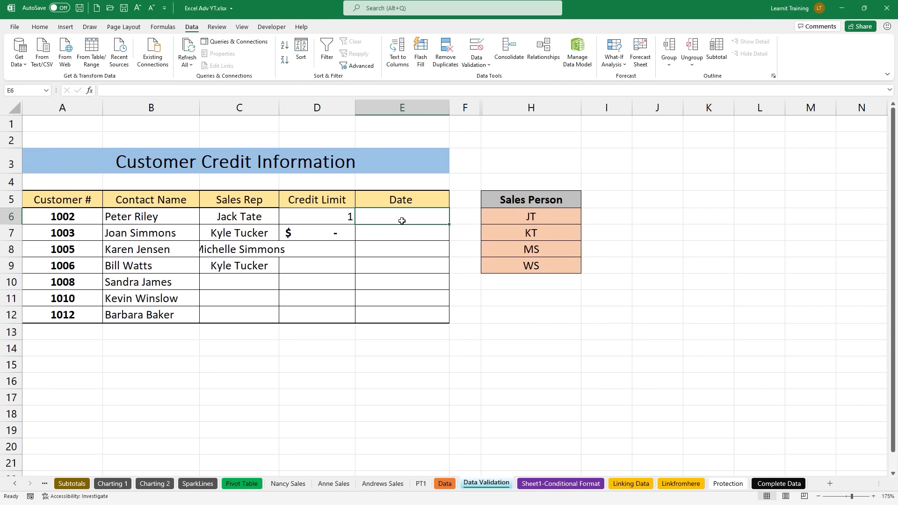
type("11/")
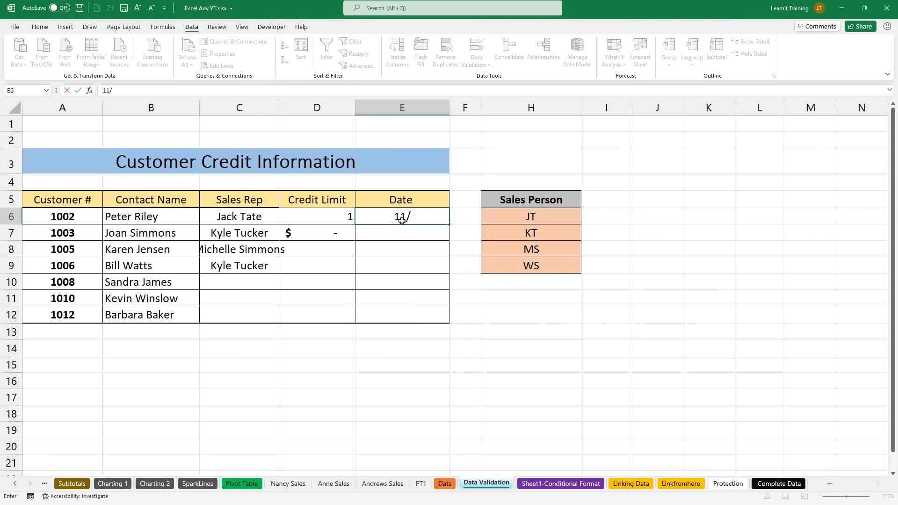
type("6/21")
key("Return")
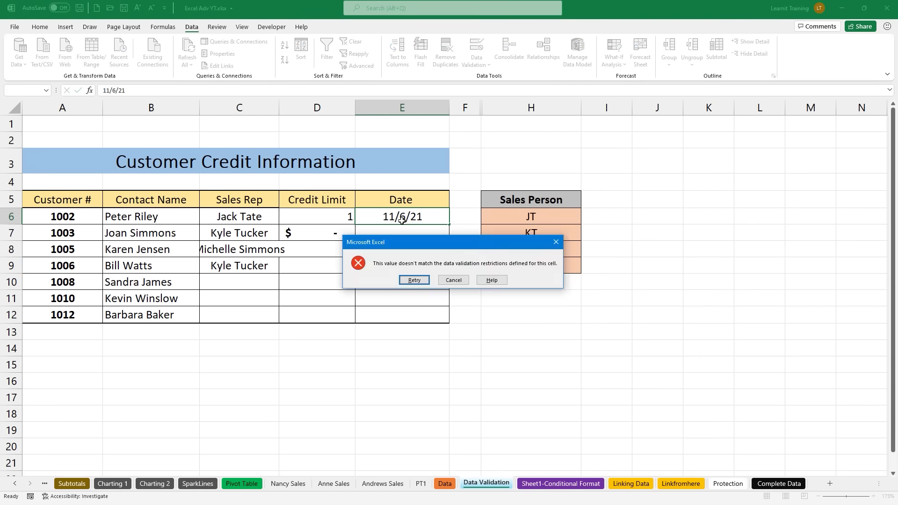
left_click(412, 280)
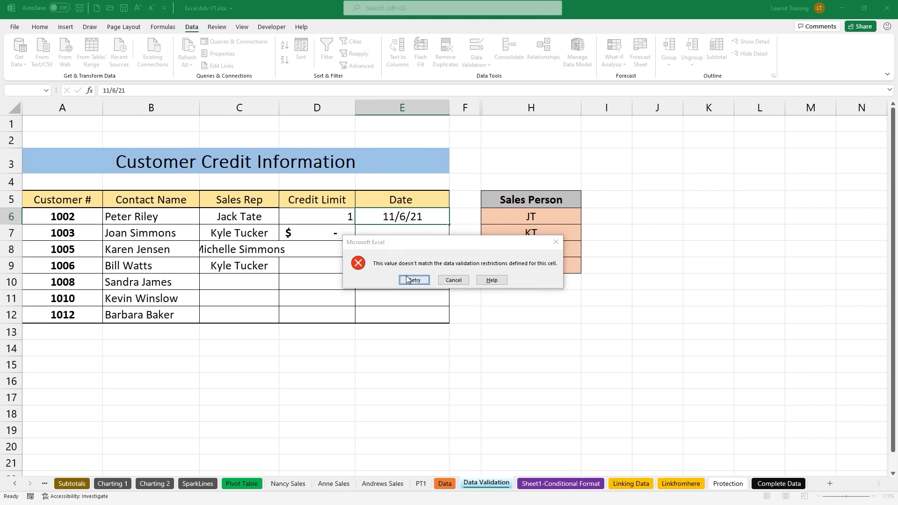
type("11/5/21")
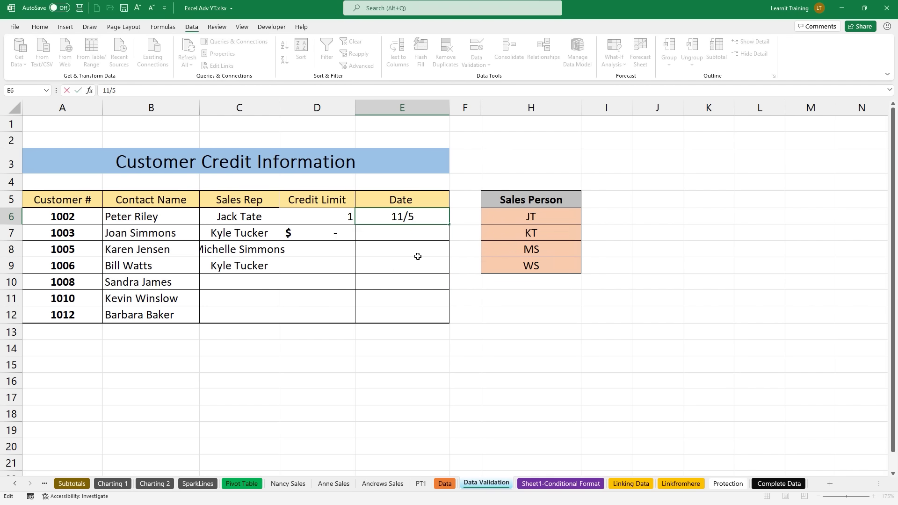
key("Return")
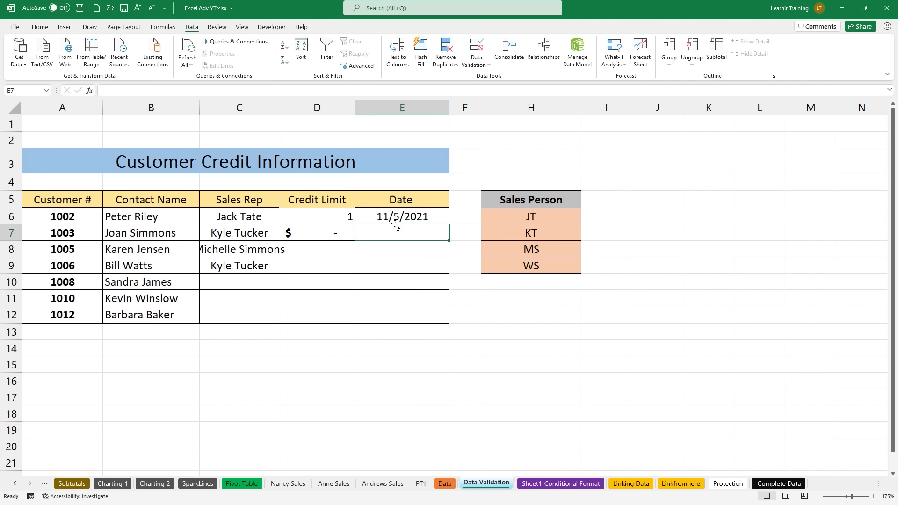
left_click(395, 215)
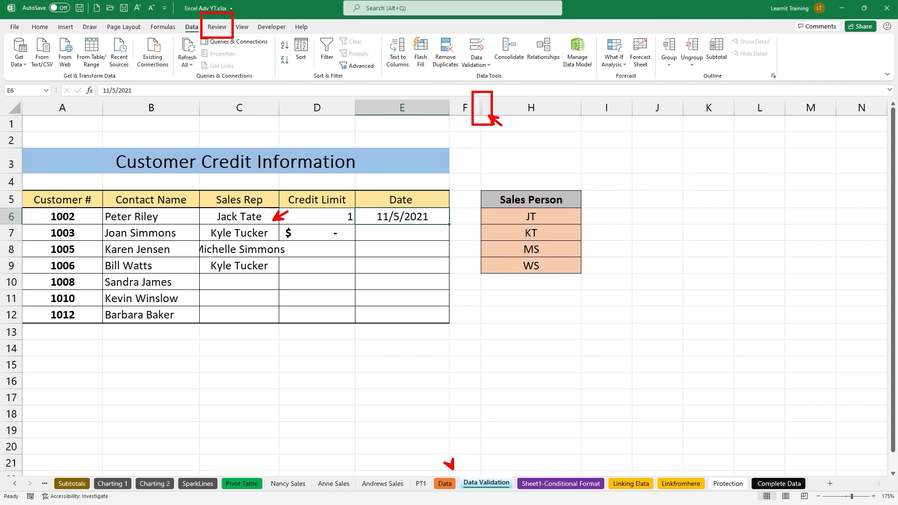
Step: Fill Sales Rep cell C10 with a name chosen from its allowed dropdown list
left_click(241, 283)
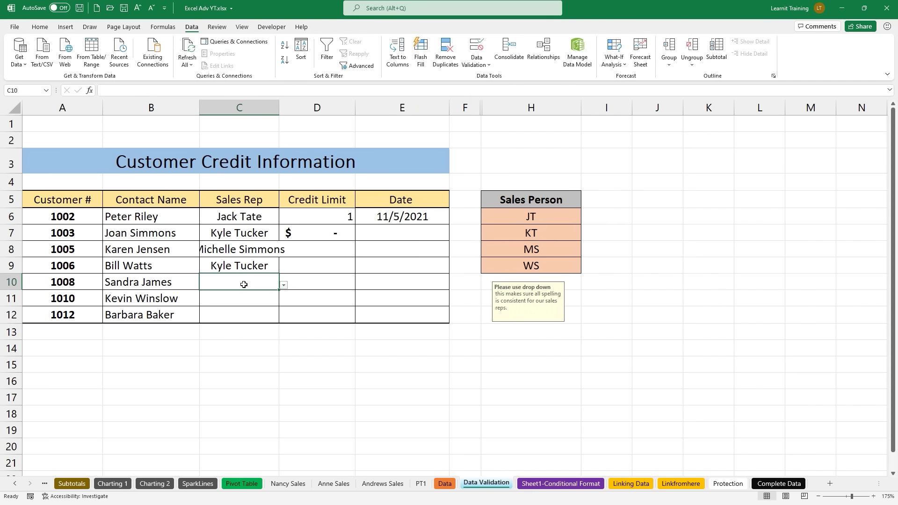
left_click(284, 285)
left_click(279, 296)
left_click_drag(250, 318, 247, 348)
left_click_drag(307, 318, 306, 360)
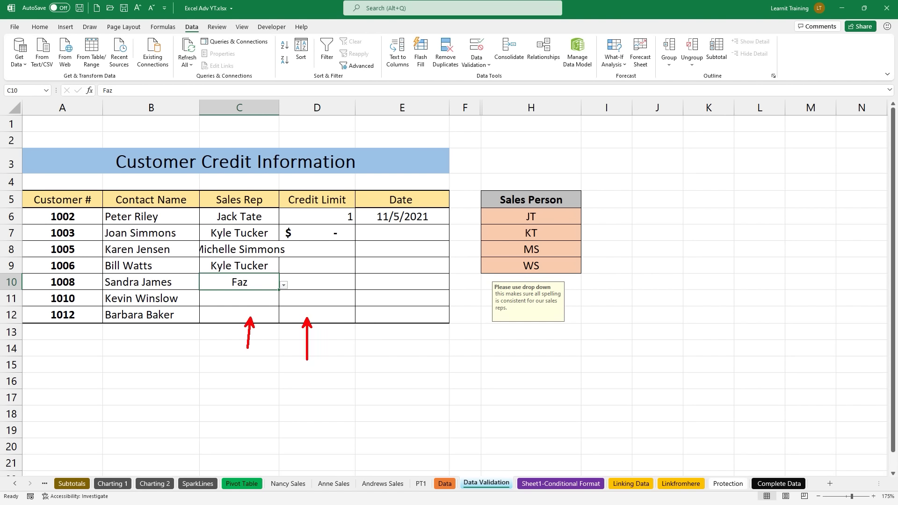
left_click_drag(393, 317, 389, 348)
left_click_drag(205, 185, 450, 322)
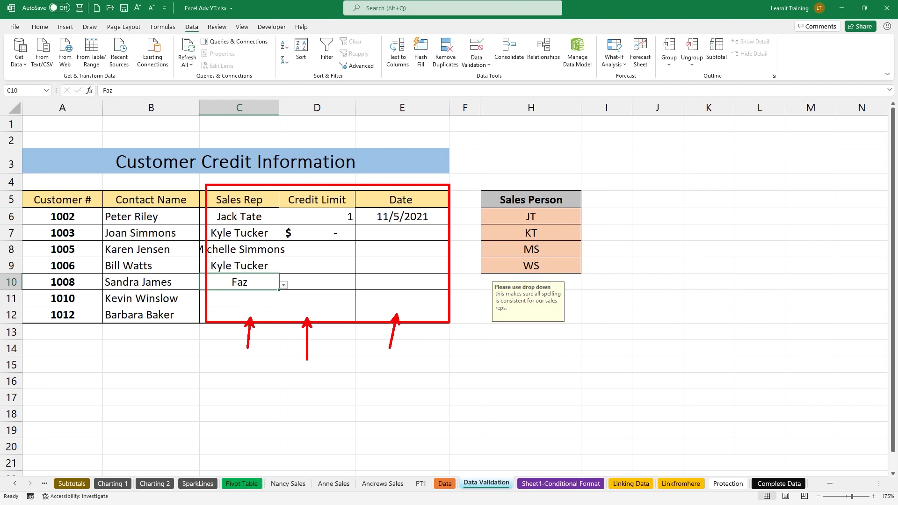
left_click_drag(562, 471, 542, 441)
key("Escape")
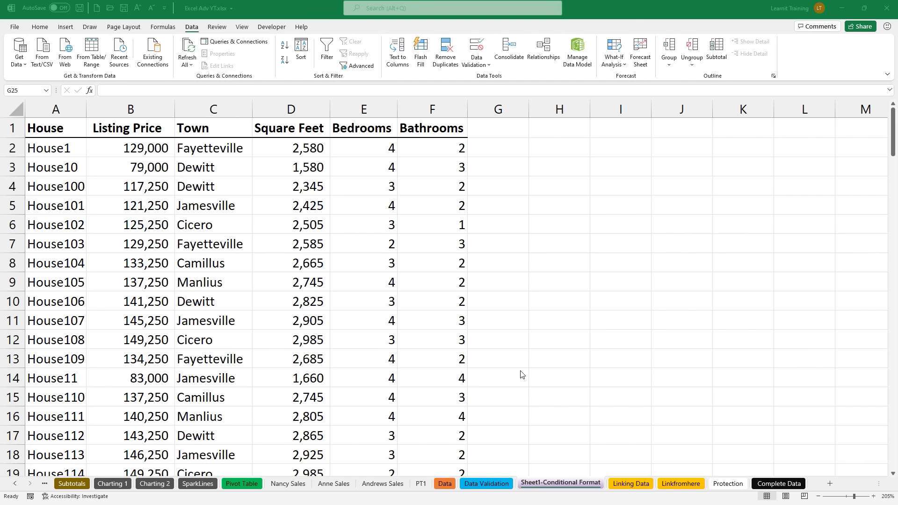
Step: Select the entire Listing Price column and open Conditional Formatting's Highlight Cells Rules
left_click(39, 27)
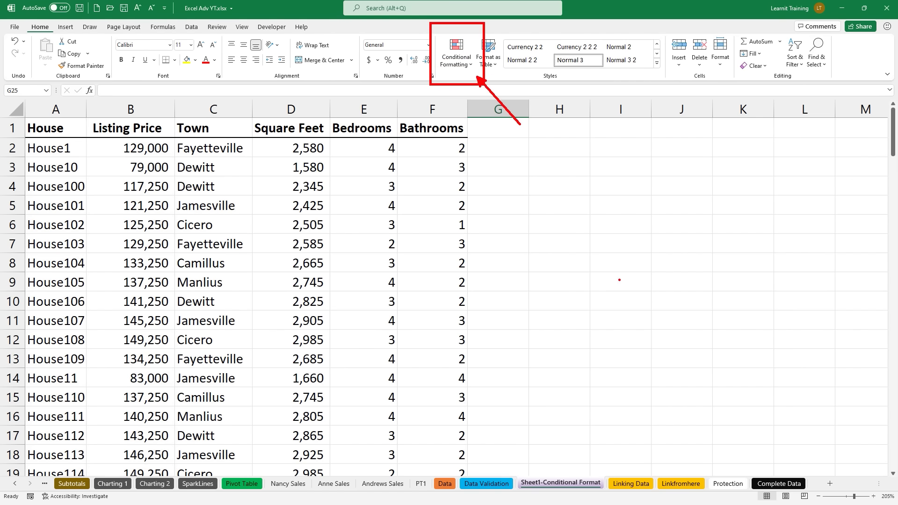
left_click(144, 217)
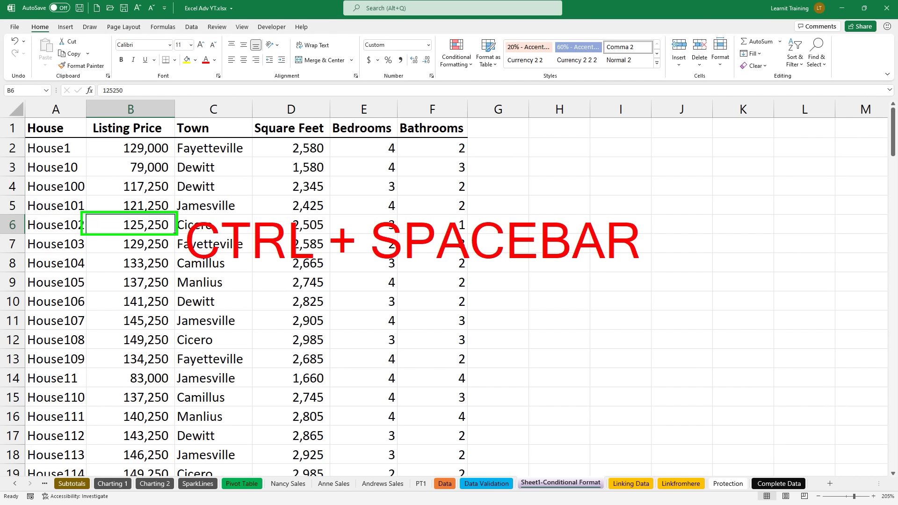
left_click_drag(625, 167, 639, 181)
key("Escape")
key("ctrl+space")
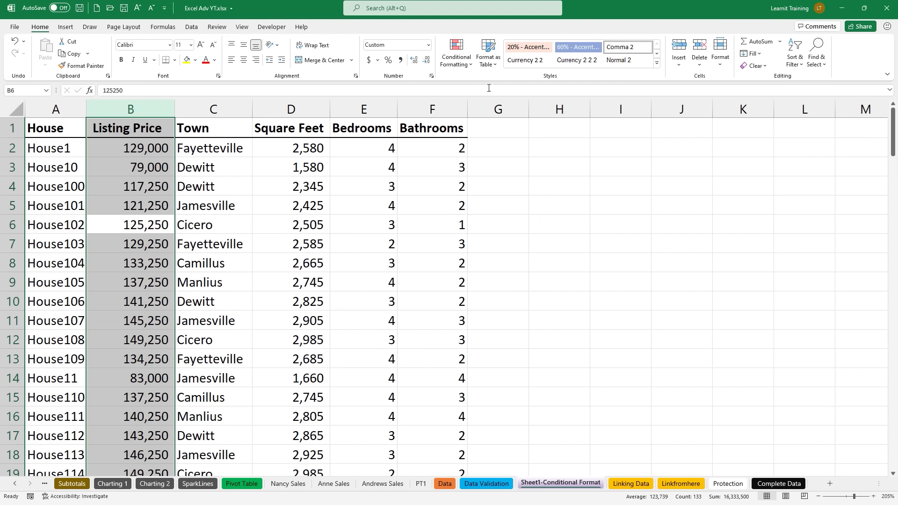
left_click(467, 73)
mouse_move(478, 88)
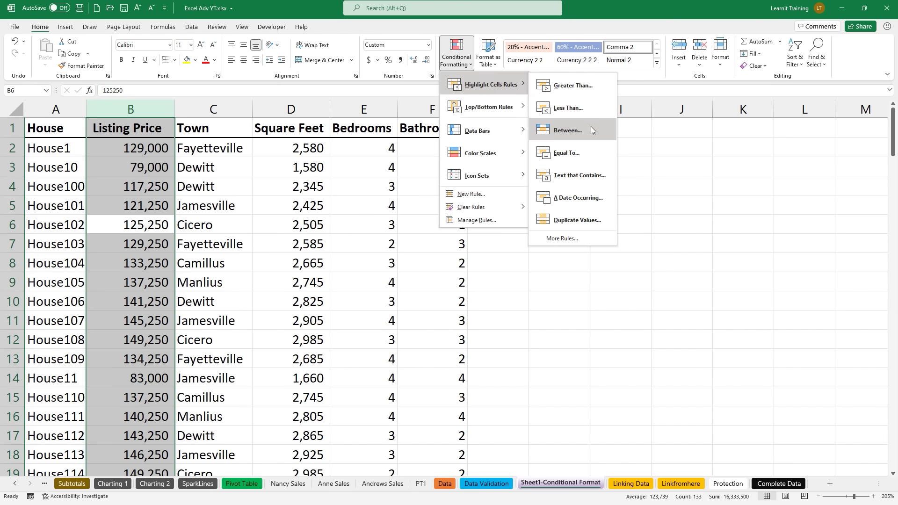
Step: Add a Between rule for 100000 to 250000 using Green Fill with Dark Green Text
left_click(591, 129)
type("100000")
key("Tab")
type("250000")
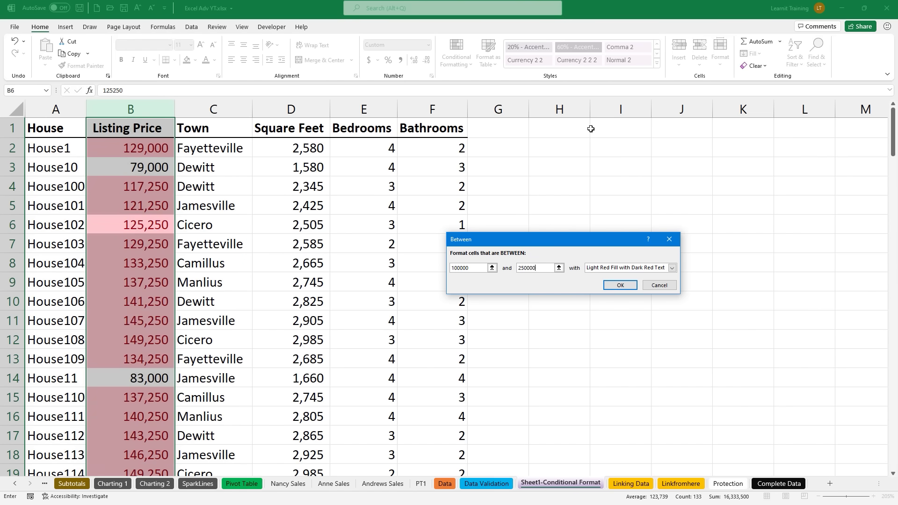
left_click(672, 268)
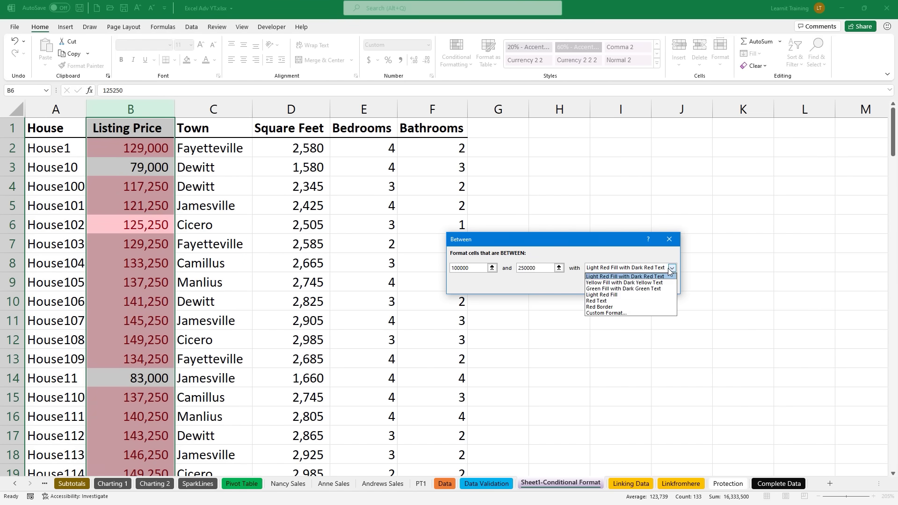
left_click(637, 289)
left_click(629, 286)
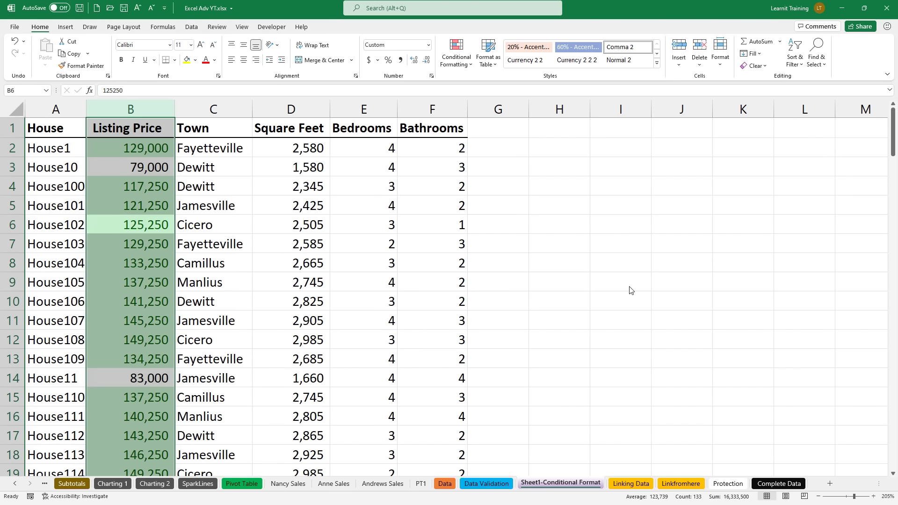
Step: Select the Square Feet column from D2 and apply the Green - Yellow - Red Color Scale
left_click(297, 149)
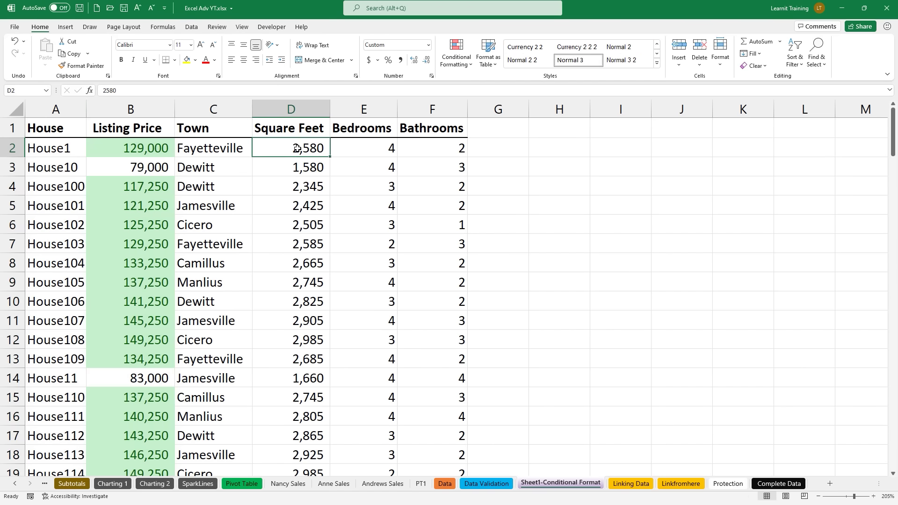
key("ctrl+shift+Down")
key("ctrl+space")
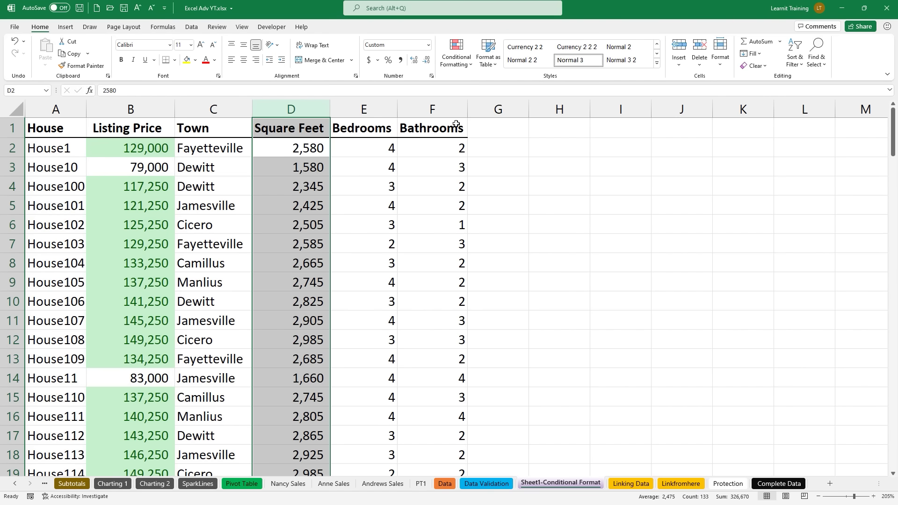
left_click(464, 64)
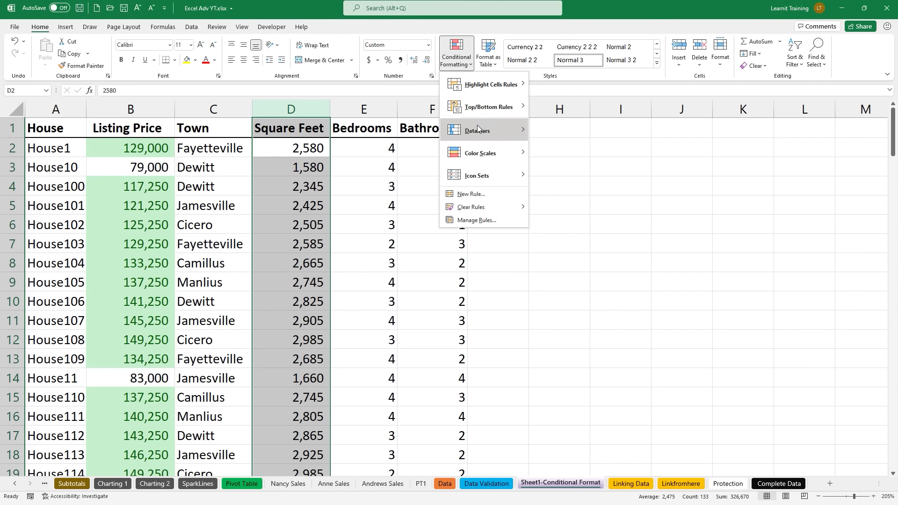
mouse_move(480, 153)
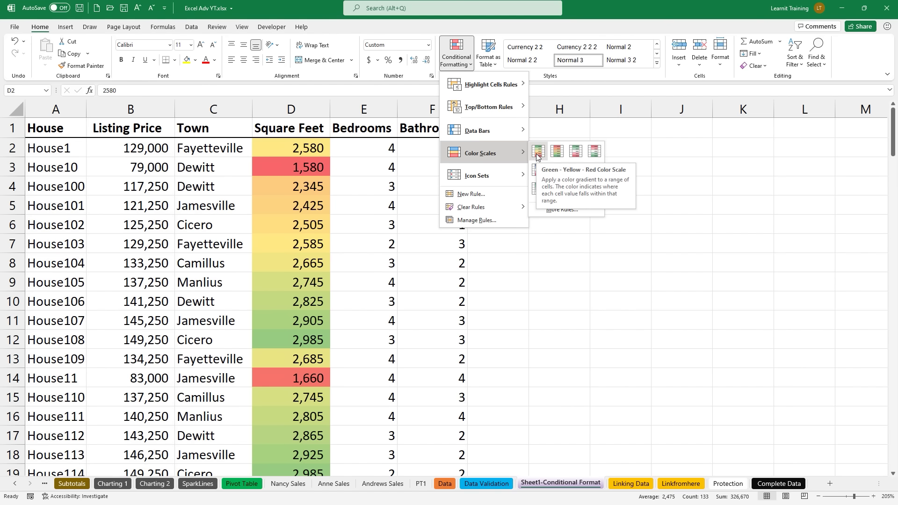
left_click(537, 151)
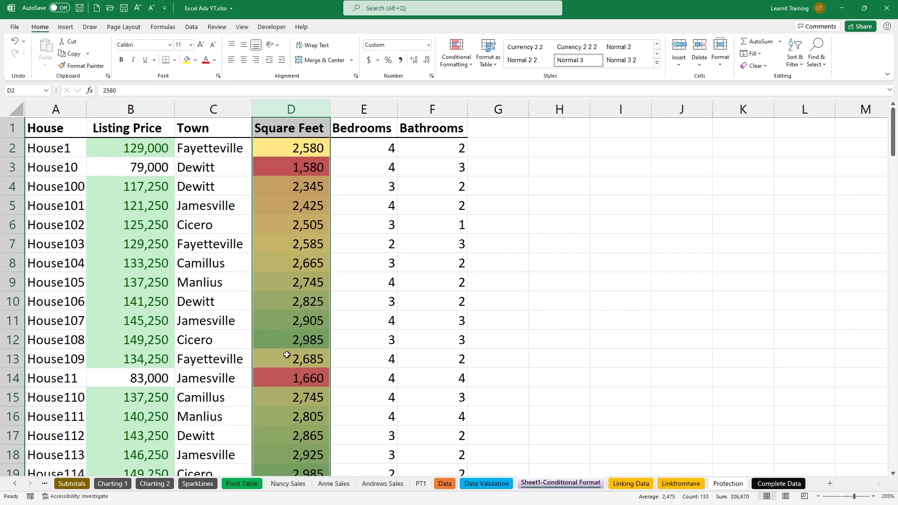
Step: Edit the Square Feet colour scale rule so minimum, midpoint and maximum types are Number
left_click(450, 58)
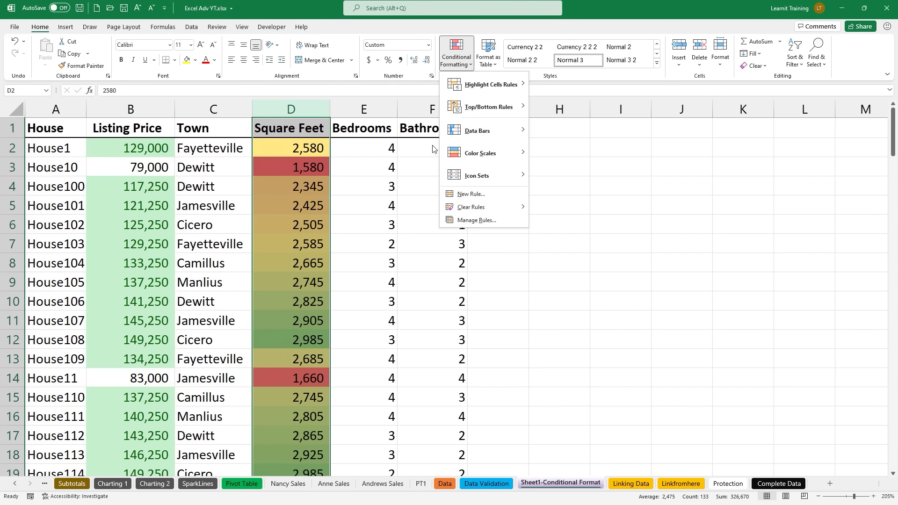
mouse_move(496, 207)
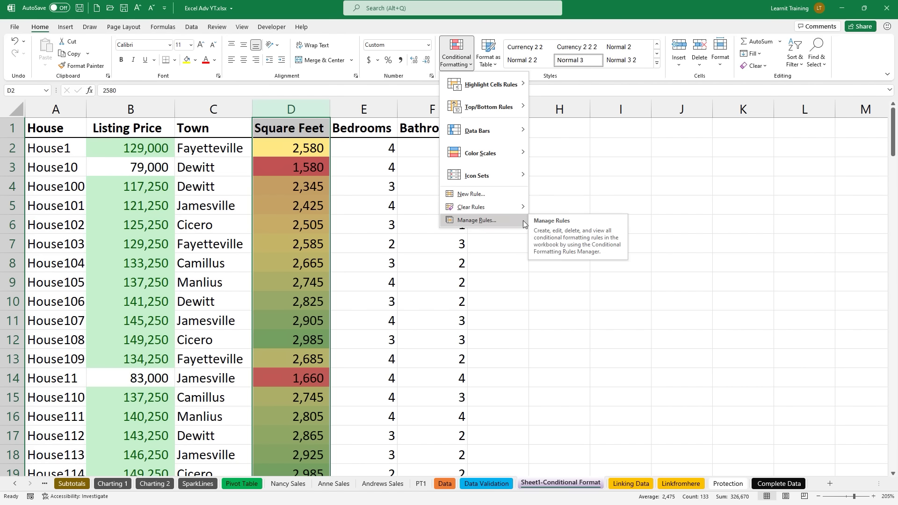
left_click(523, 224)
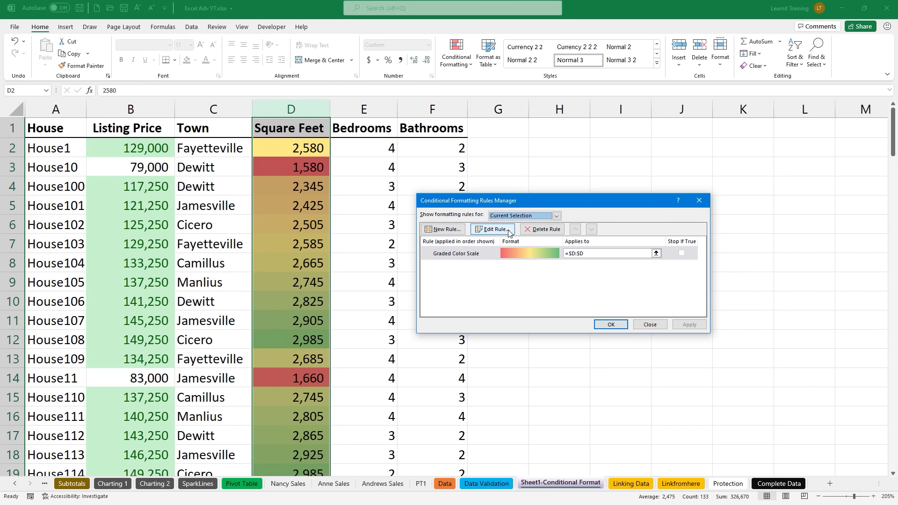
left_click(509, 230)
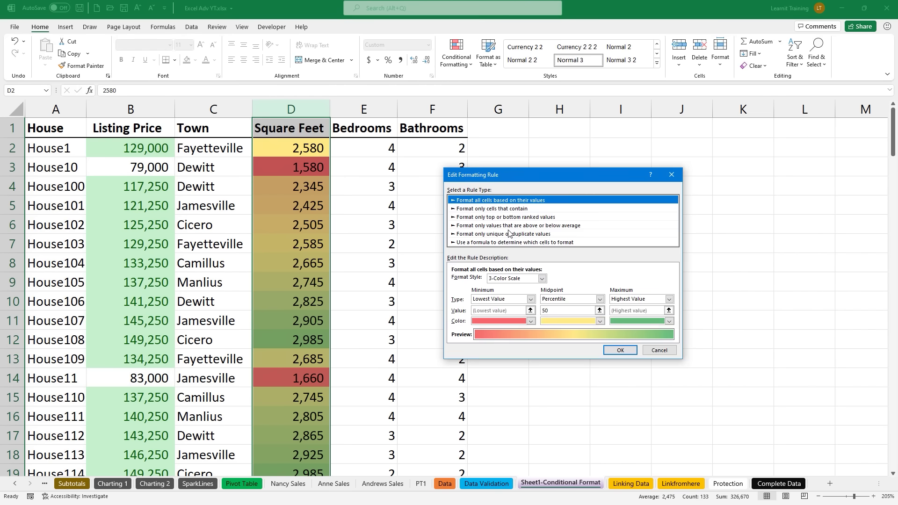
left_click(476, 301)
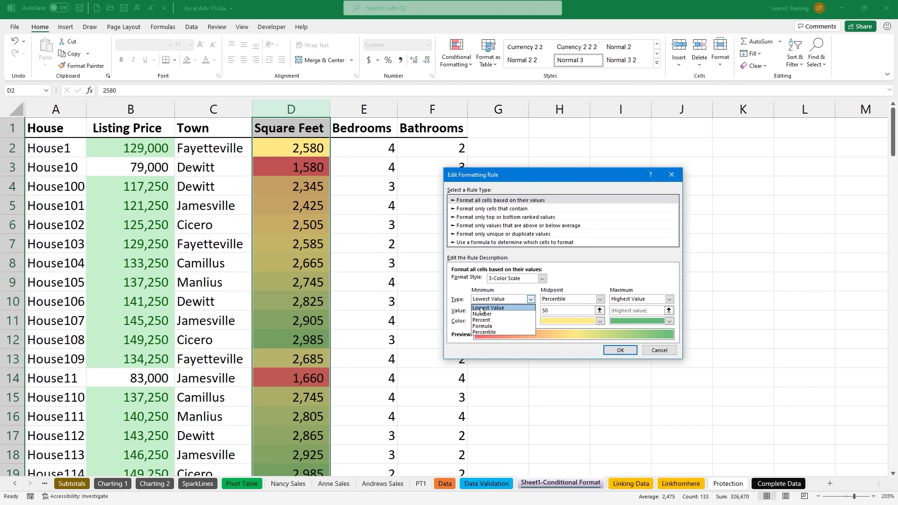
left_click(483, 313)
left_click(560, 299)
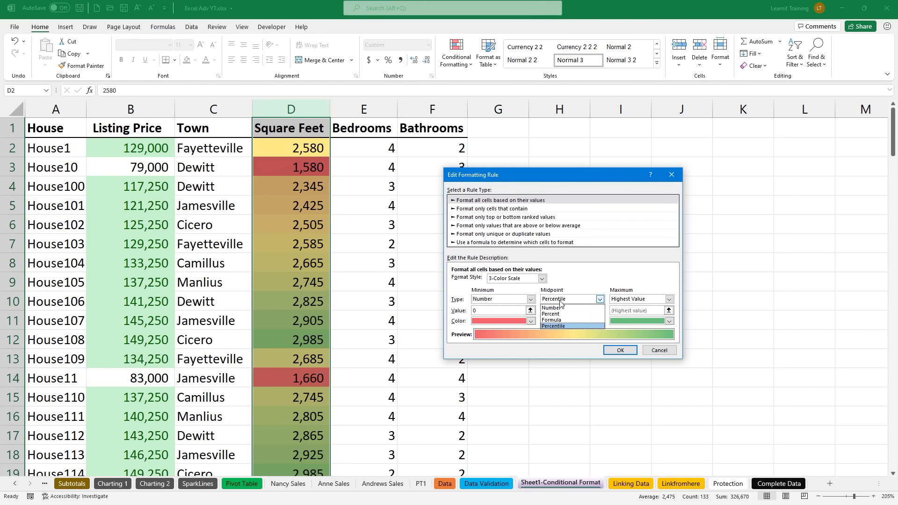
left_click(556, 309)
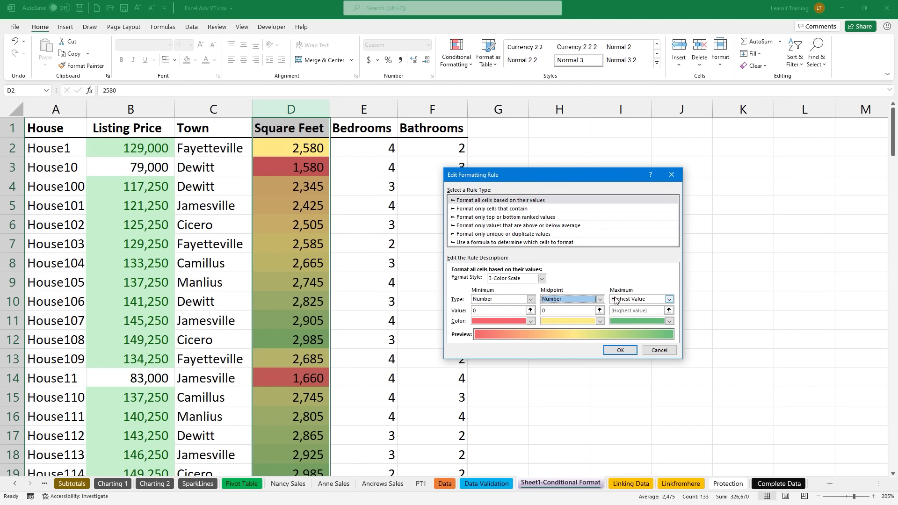
left_click(618, 299)
left_click(622, 314)
Step: Enter 1200, 1500 and 1750 as the minimum, midpoint and maximum values and confirm
left_click(500, 309)
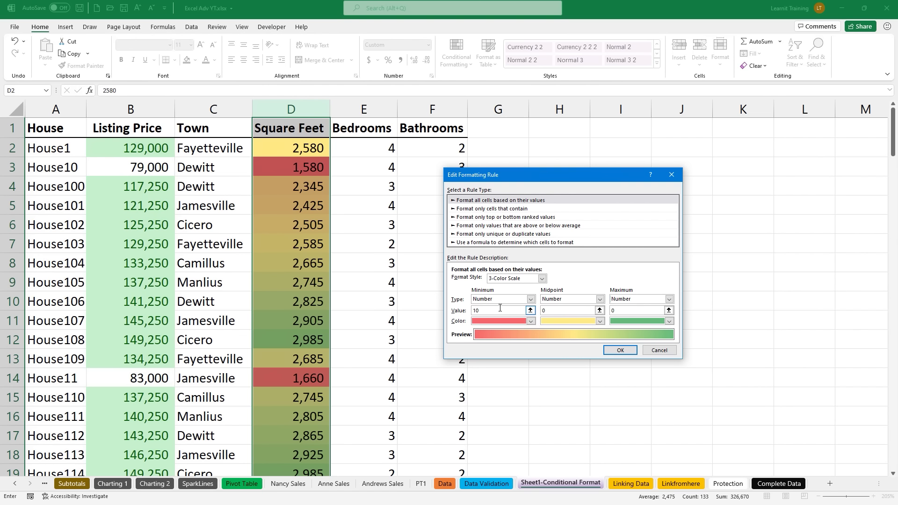
left_click(546, 311)
left_click(616, 312)
key("Left")
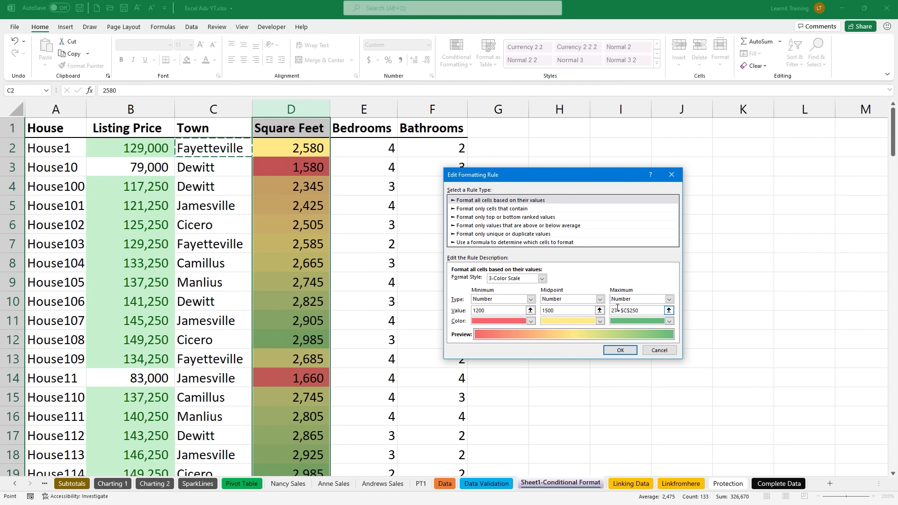
type("0")
key("ctrl+a")
key("BackSpace")
type("1750")
left_click(626, 350)
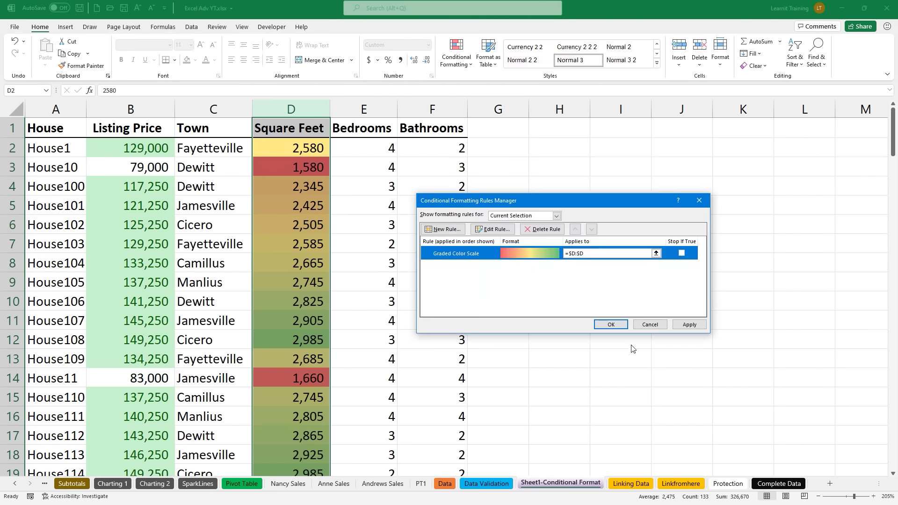
Step: Apply the revised fixed-number colour scale to the Square Feet column
left_click(610, 325)
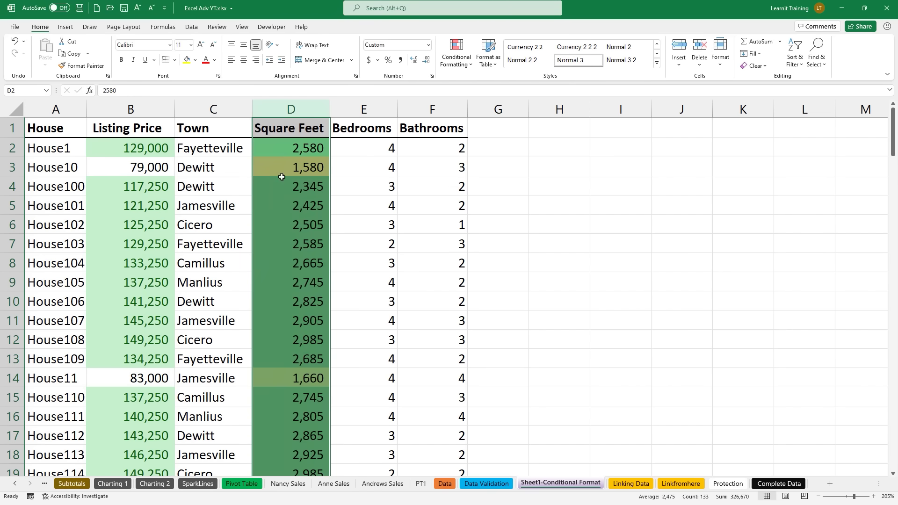
scroll(271, 377, "down", 12)
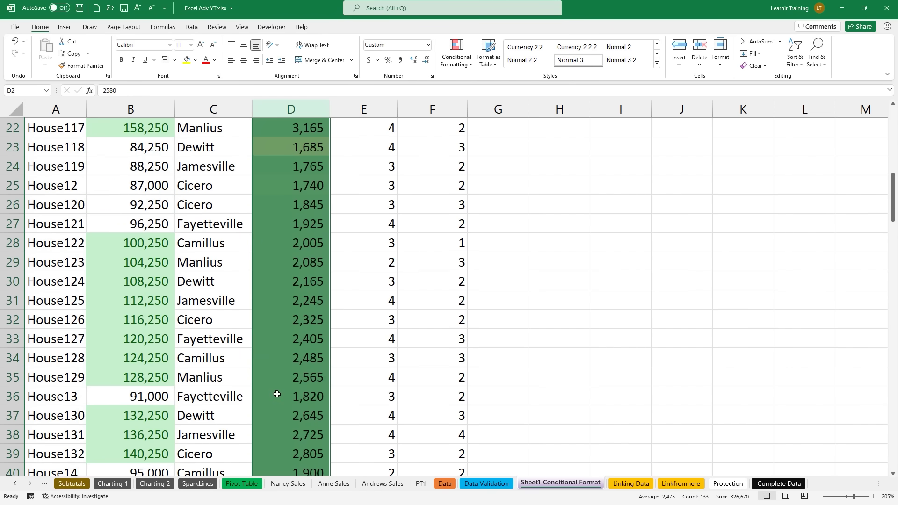
scroll(277, 394, "down", 16)
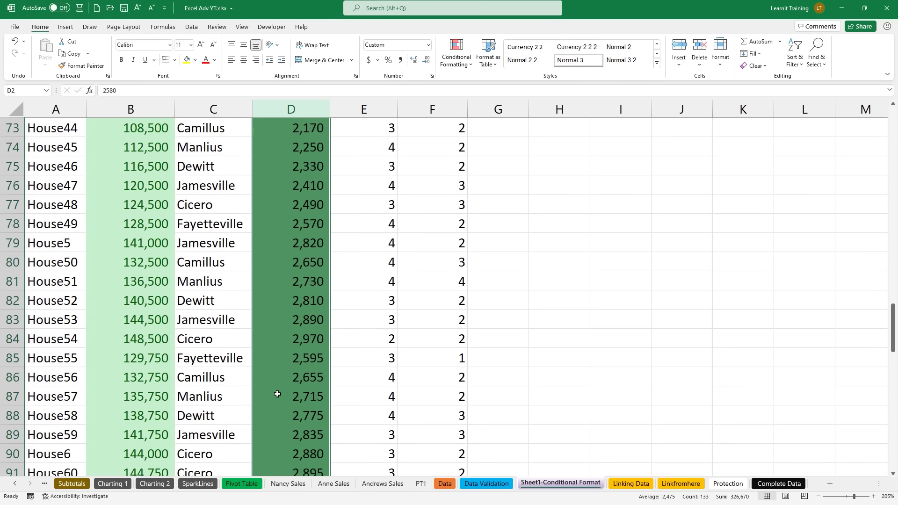
scroll(278, 394, "down", 10)
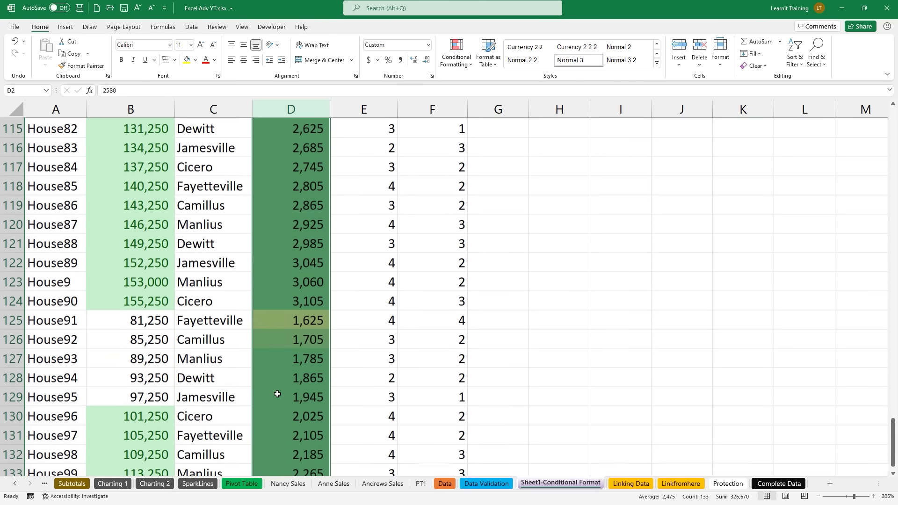
Step: Change House95's square footage in D129 to 1000 so it shades red
left_click(277, 393)
type("1000")
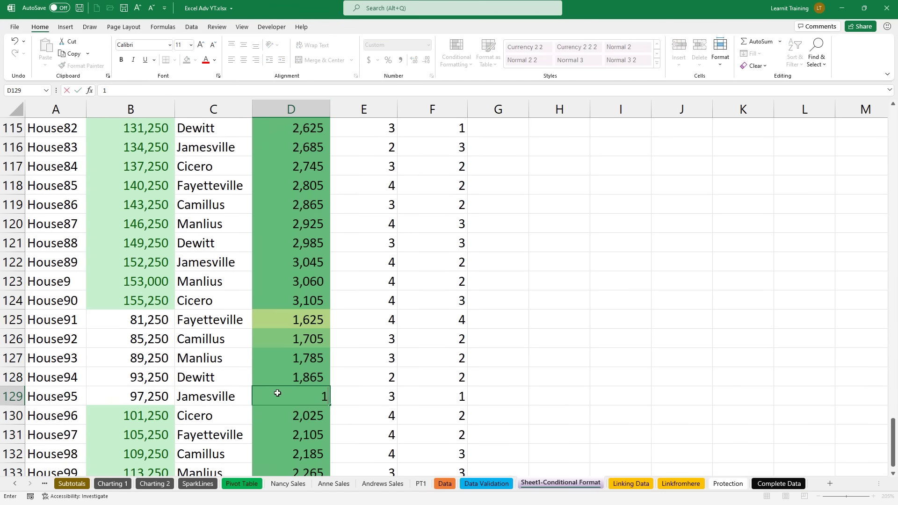
key("Return")
left_click(277, 394)
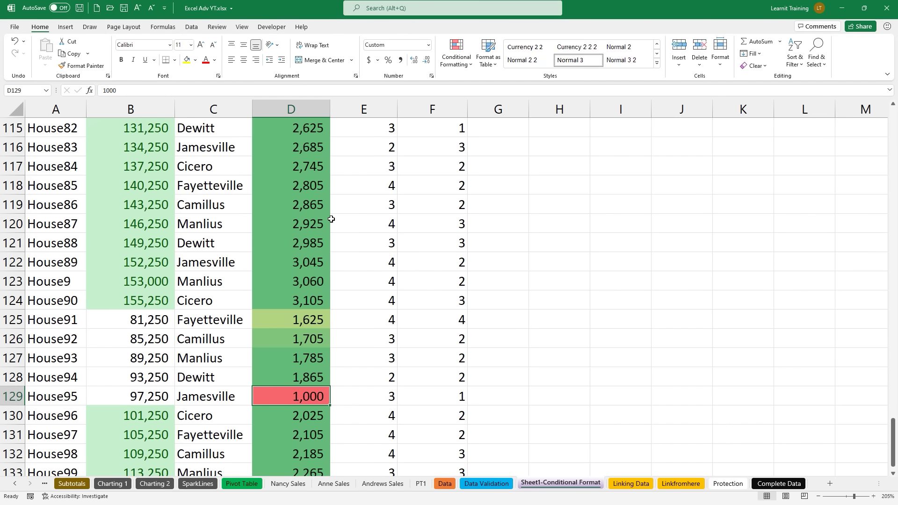
scroll(331, 219, "up", 15)
scroll(331, 219, "up", 20)
scroll(331, 219, "up", 3)
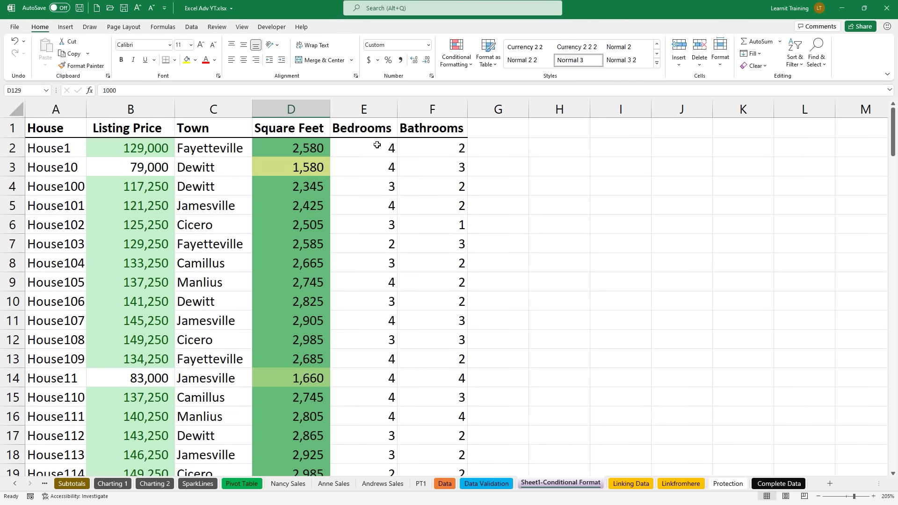
Step: Apply the 5 Boxes icon set to the Bedrooms column
left_click(389, 112)
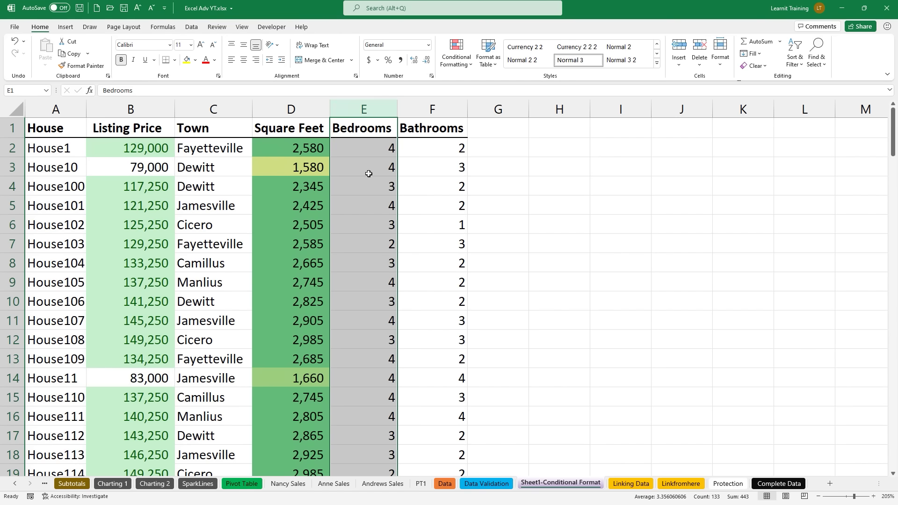
left_click(456, 67)
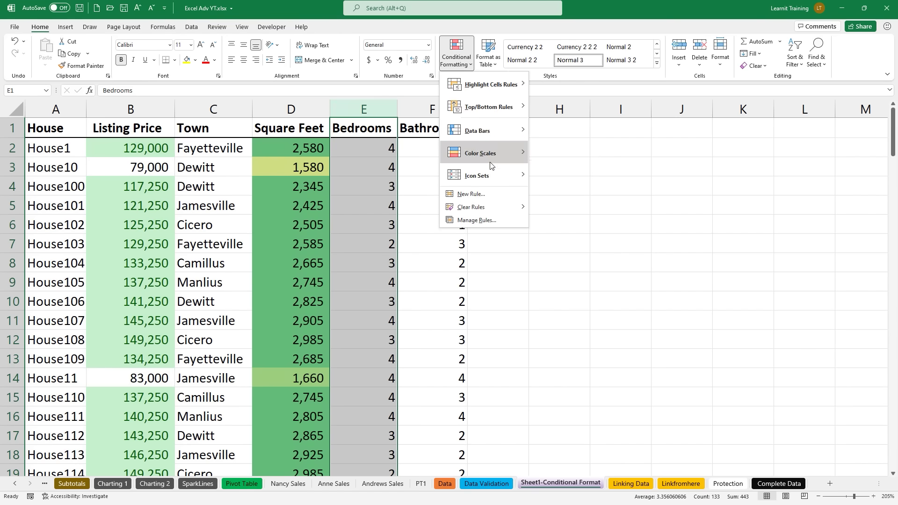
mouse_move(495, 177)
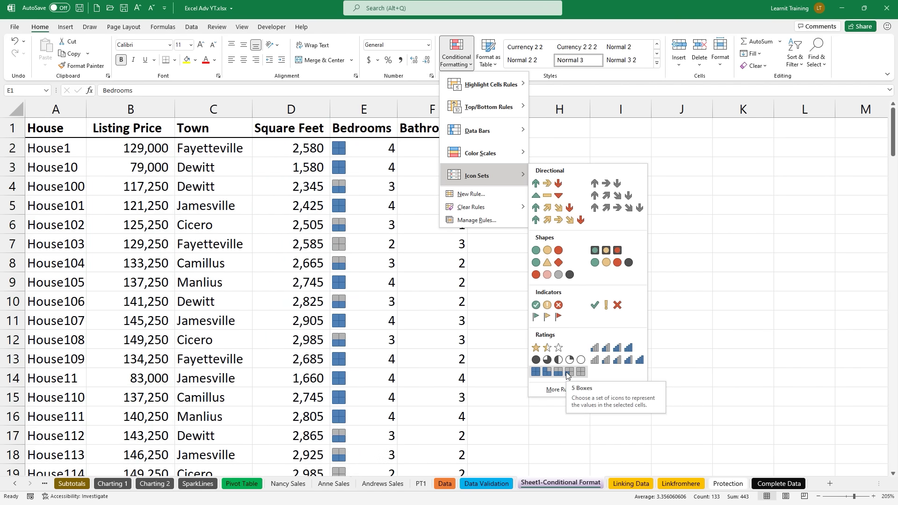
left_click(567, 373)
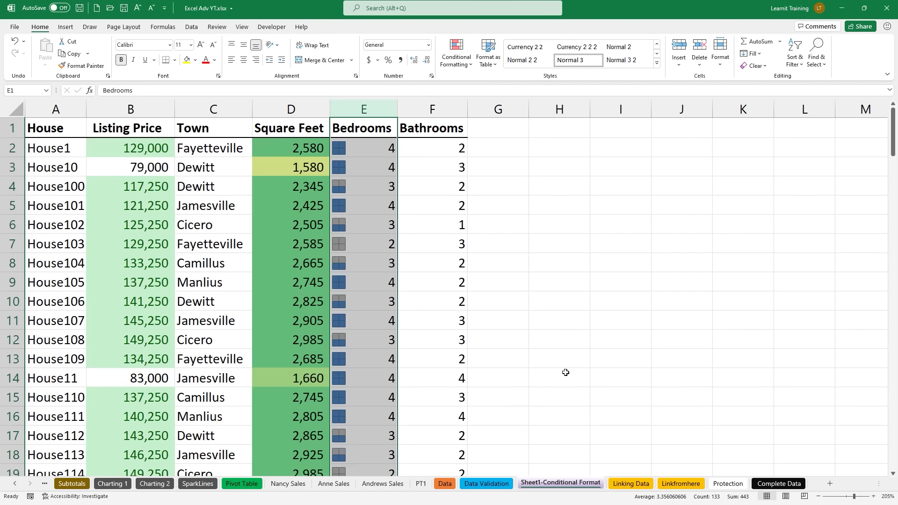
Step: Check the box icons in E10 and E11, then reselect the Bedrooms column
left_click(356, 324)
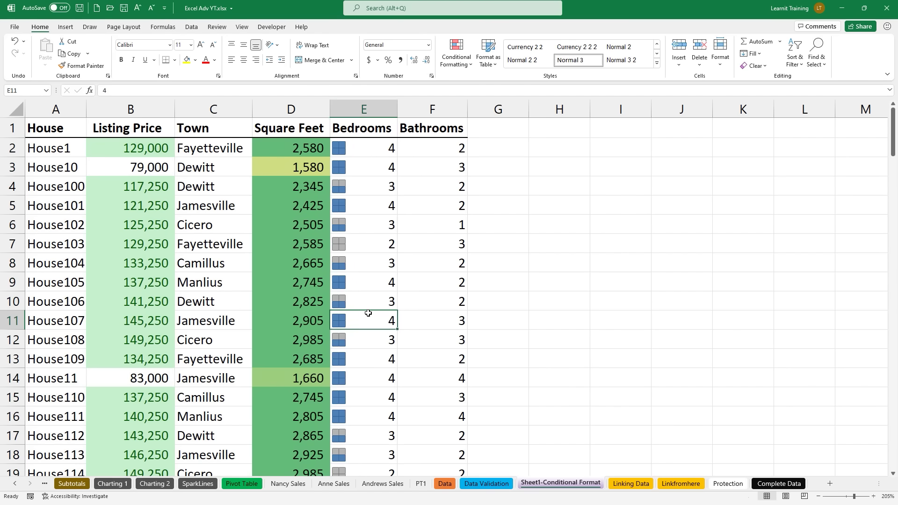
left_click(341, 302)
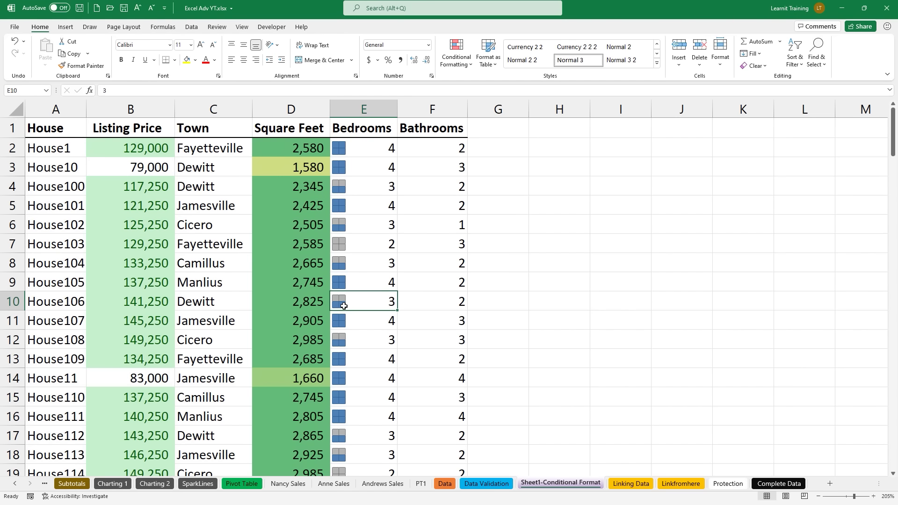
left_click(350, 111)
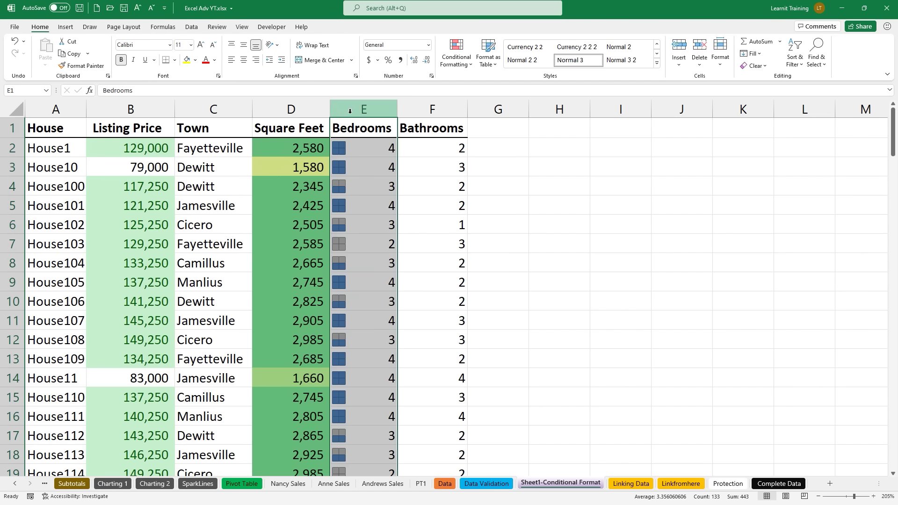
left_click(456, 52)
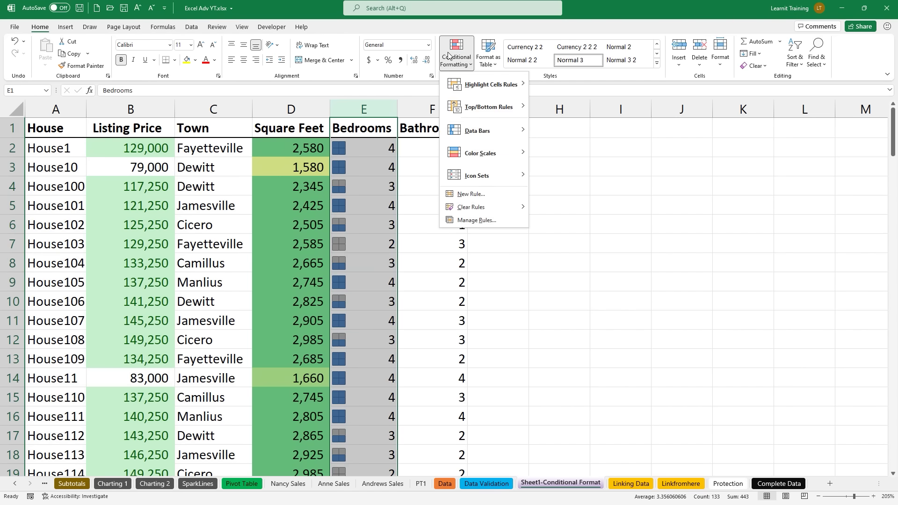
Step: Edit the Bedrooms icon set rule so all four threshold types are Number
left_click(520, 225)
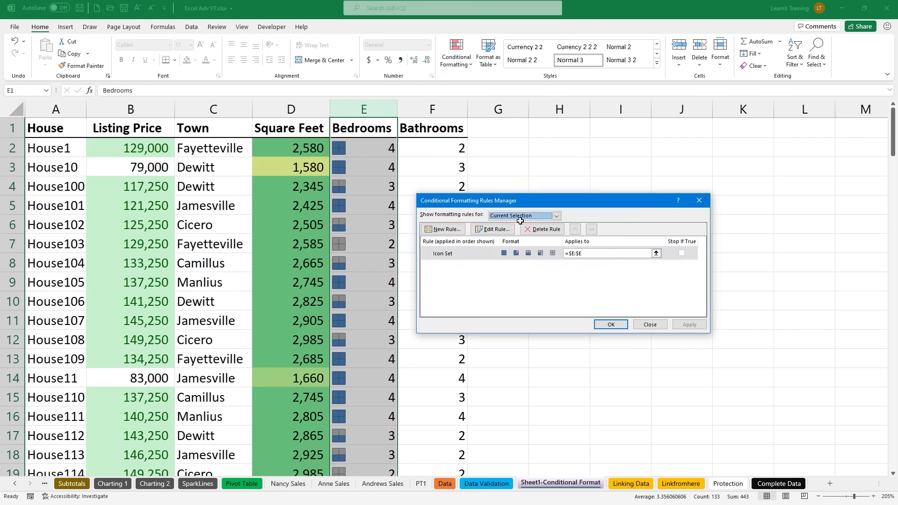
left_click(509, 229)
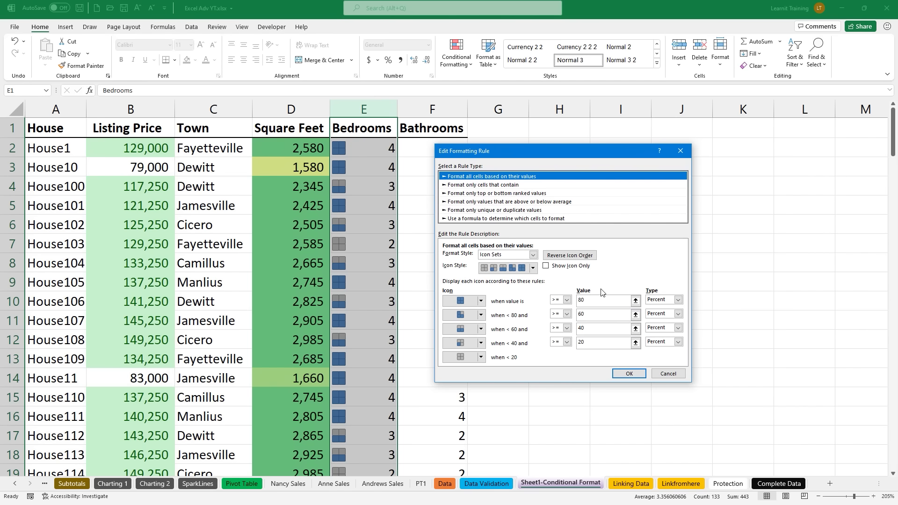
left_click(678, 300)
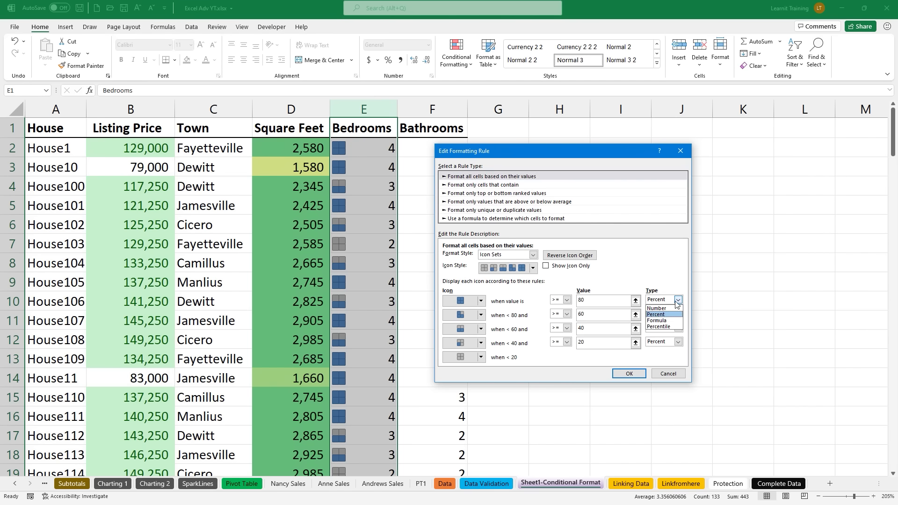
left_click(669, 308)
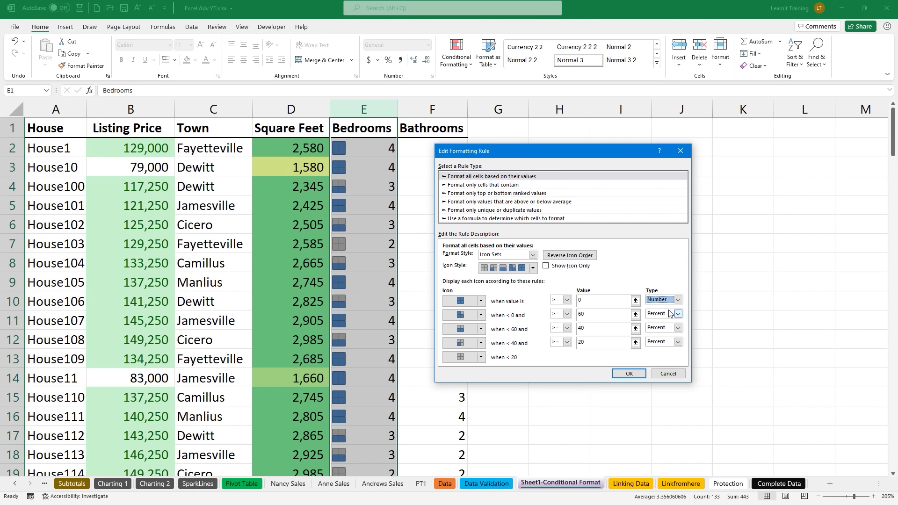
left_click(677, 314)
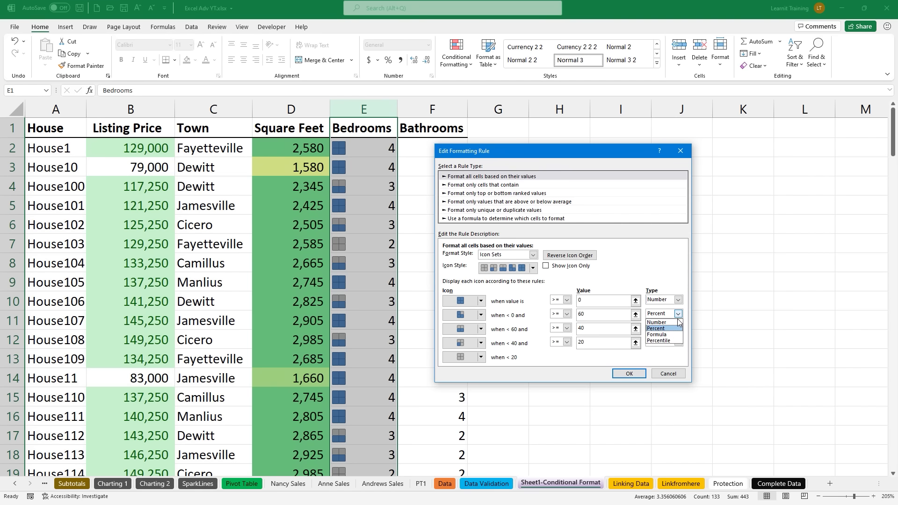
left_click(675, 322)
left_click(677, 328)
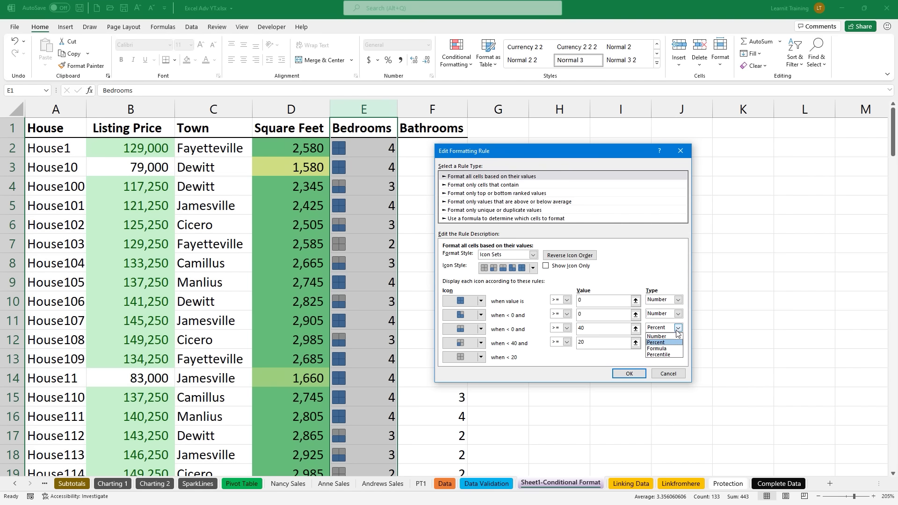
left_click(672, 337)
left_click(677, 342)
left_click(674, 351)
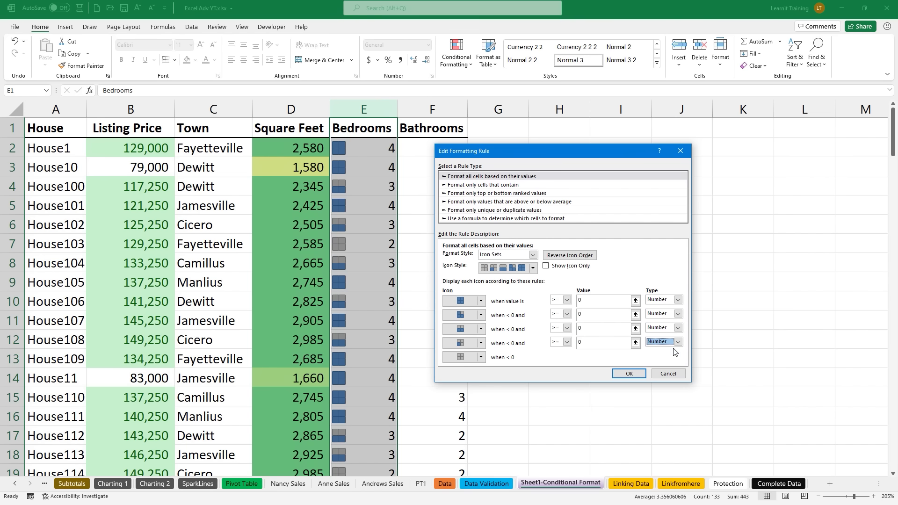
Step: Set the icon thresholds to 4, 3, 2 and 1 and apply the rule
left_click(597, 301)
left_click(588, 315)
type("3")
left_click(589, 327)
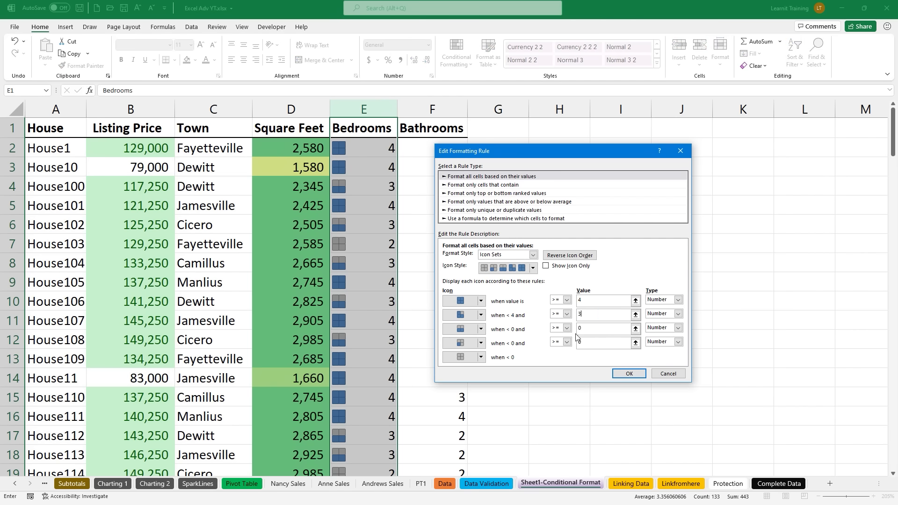
key("BackSpace")
left_click(596, 343)
left_click(666, 301)
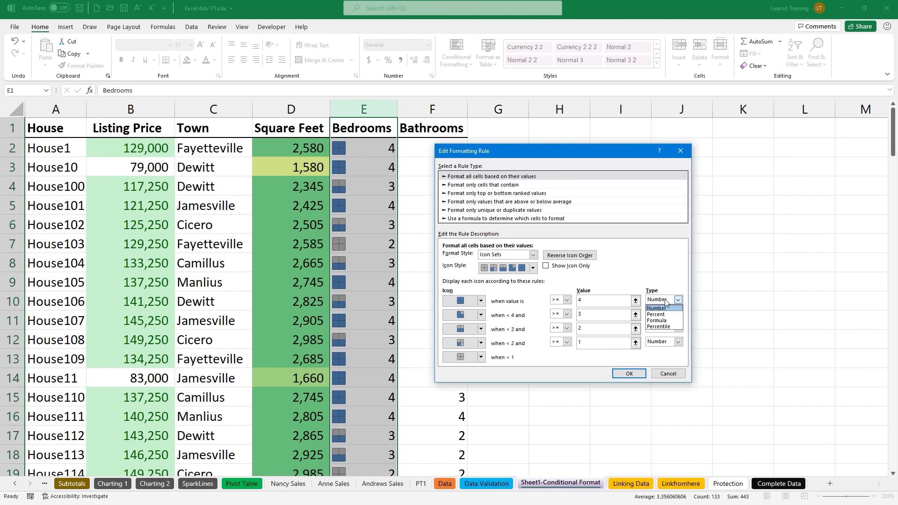
left_click(663, 330)
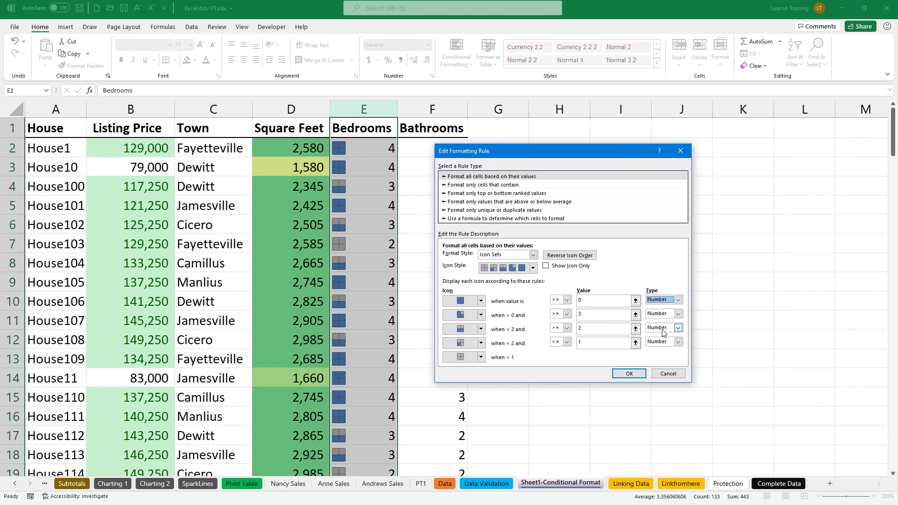
left_click(656, 302)
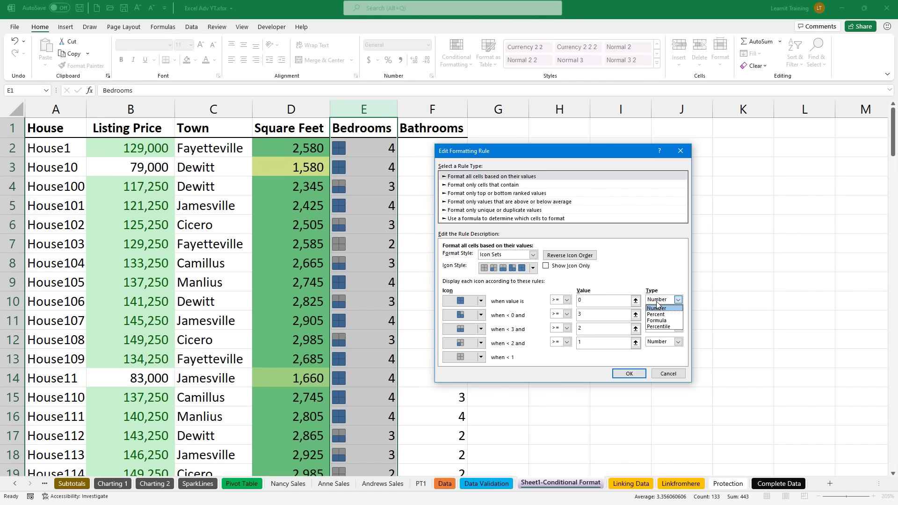
left_click(656, 306)
left_click(587, 298)
double_click(587, 298)
type("4")
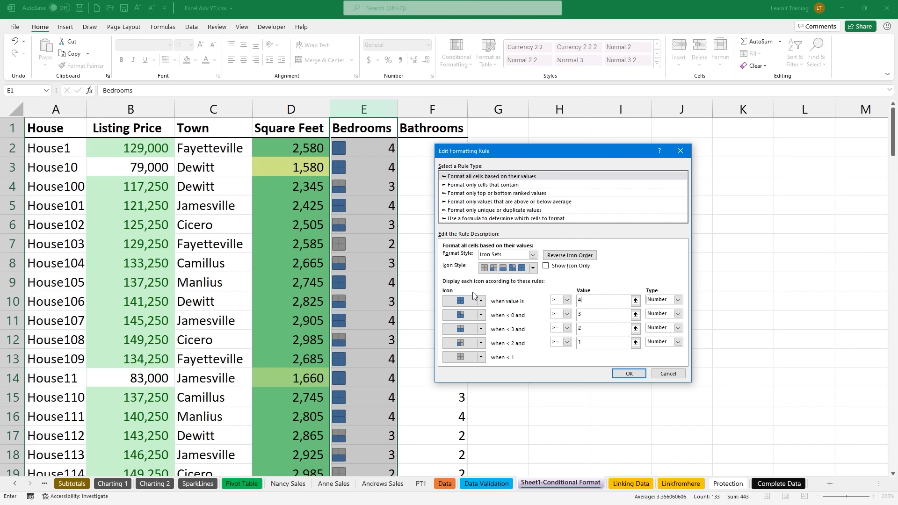
left_click(624, 375)
left_click(608, 325)
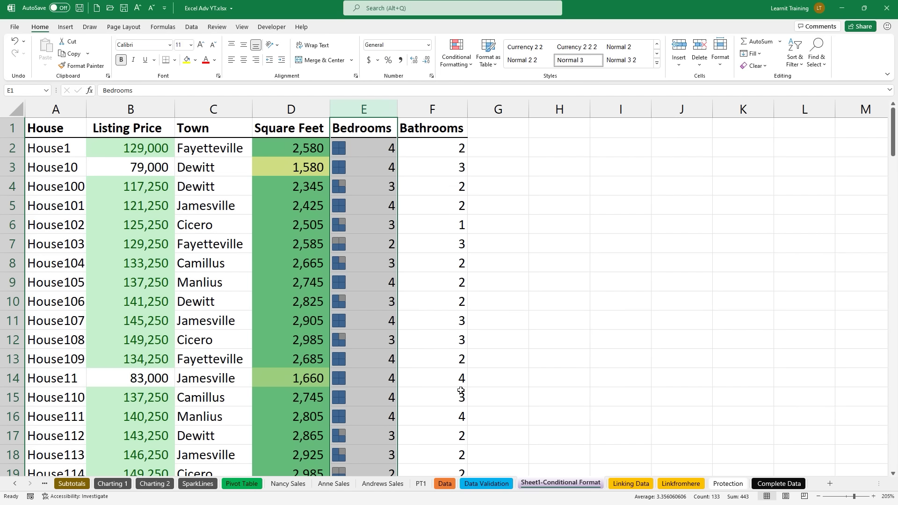
Step: Apply the 4-bar Ratings icon set to the Bathrooms column
left_click(431, 114)
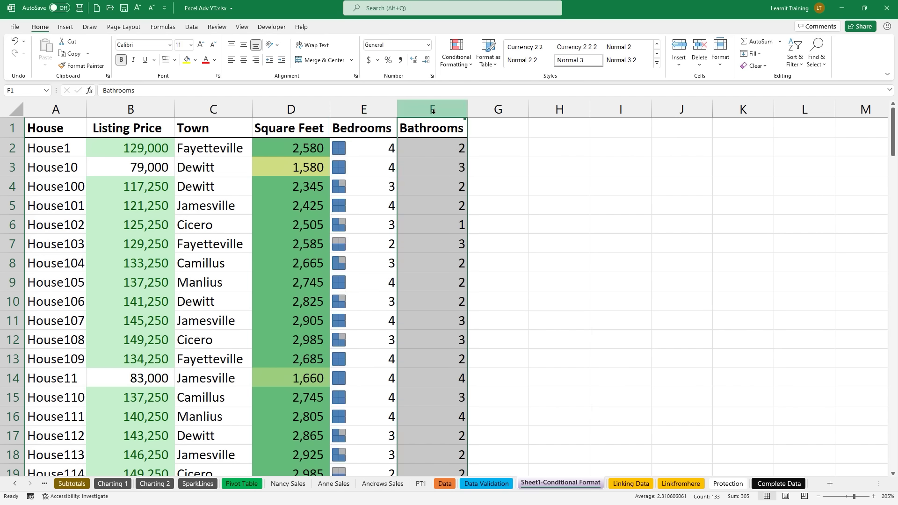
left_click(465, 65)
mouse_move(483, 88)
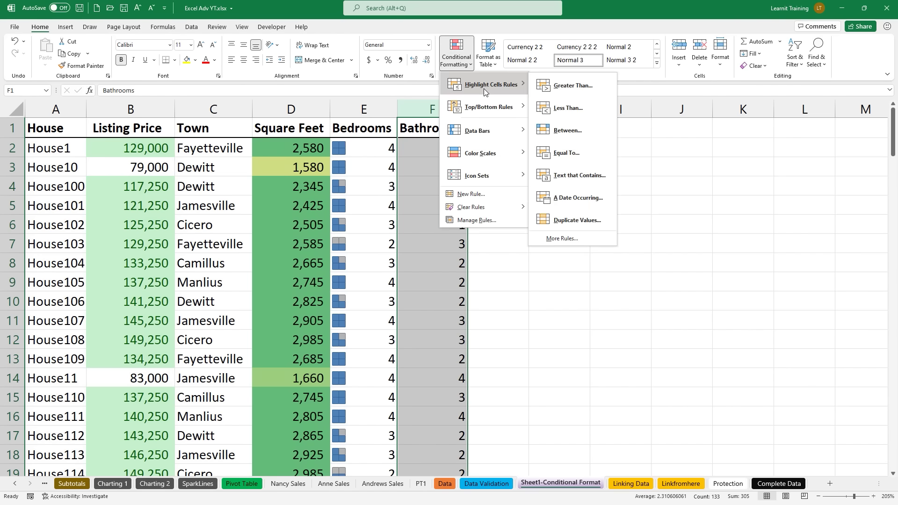
mouse_move(509, 175)
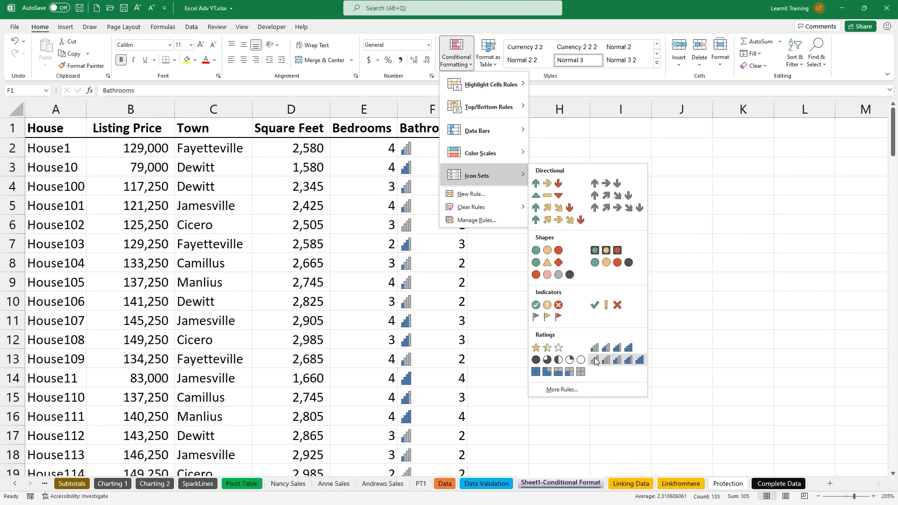
left_click(596, 351)
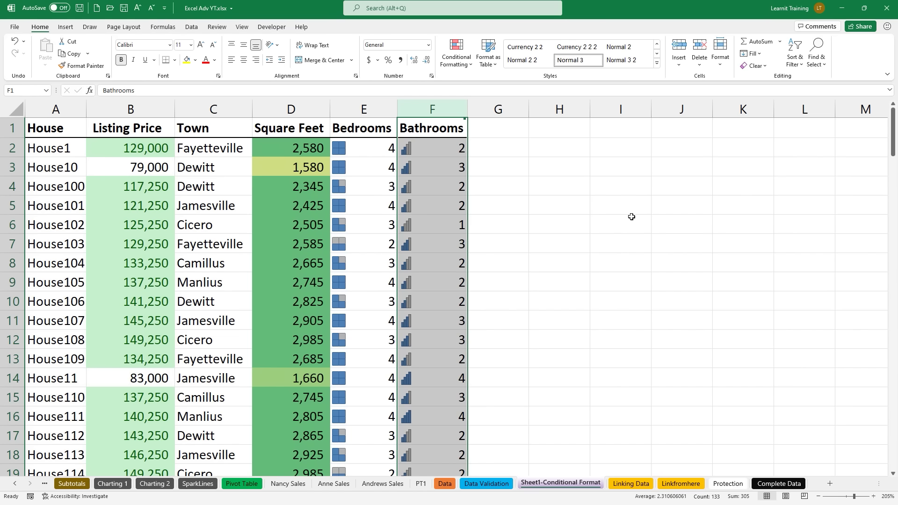
Step: Select the header row A1:F1
scroll(174, 220, "up", 2)
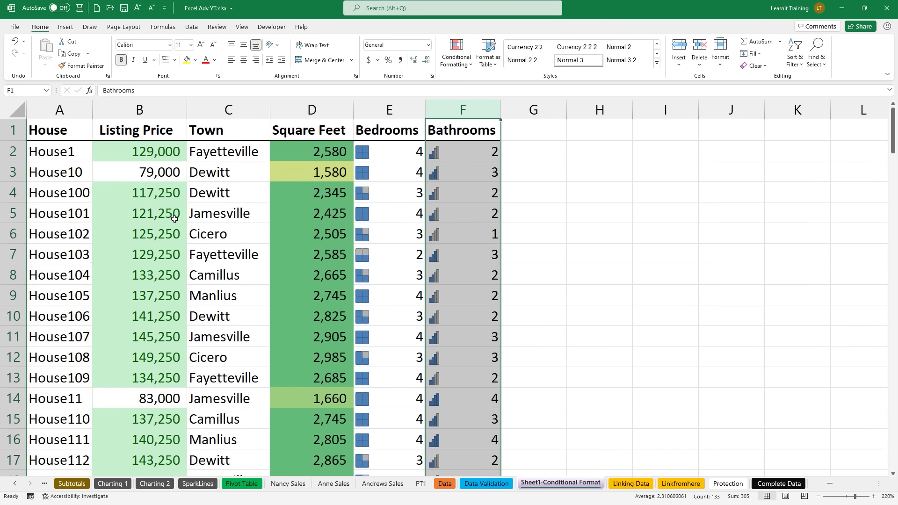
scroll(174, 220, "up", 2)
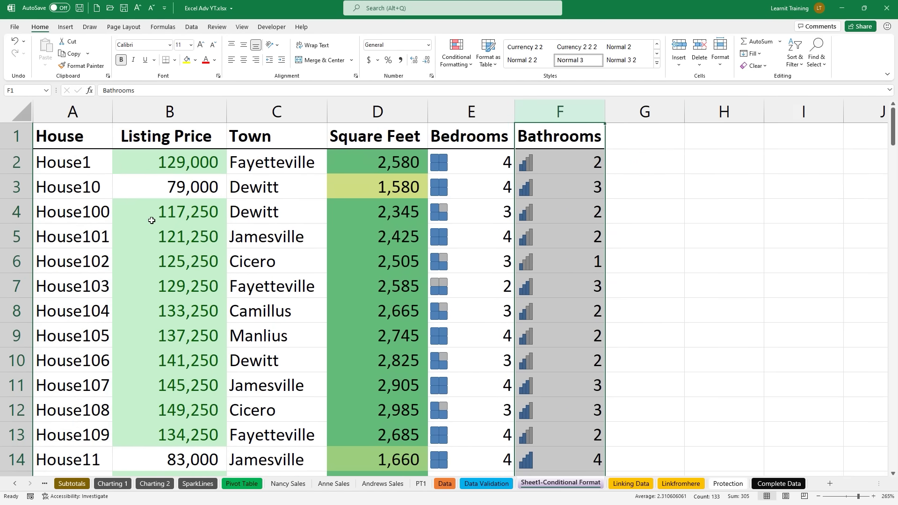
left_click_drag(45, 138, 519, 126)
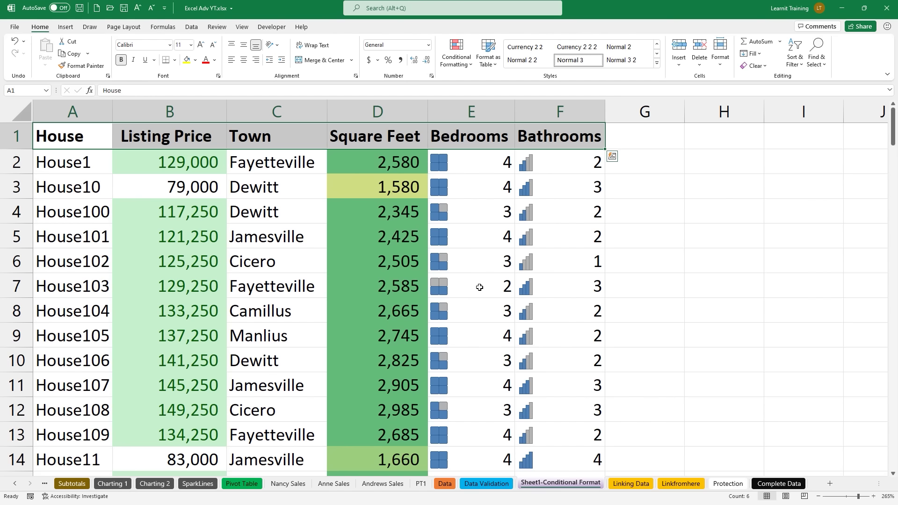
Step: Turn on header filters and filter Listing Price to the light green fill
left_click(197, 29)
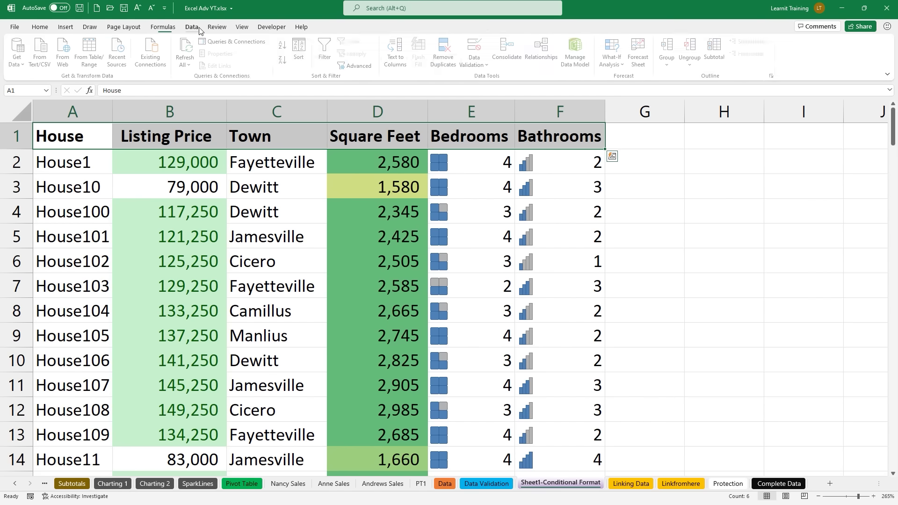
left_click(326, 58)
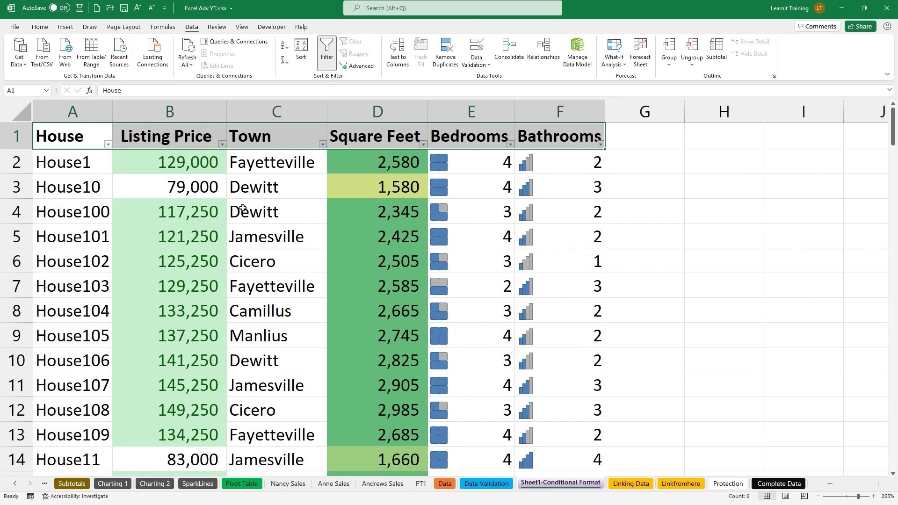
left_click(223, 144)
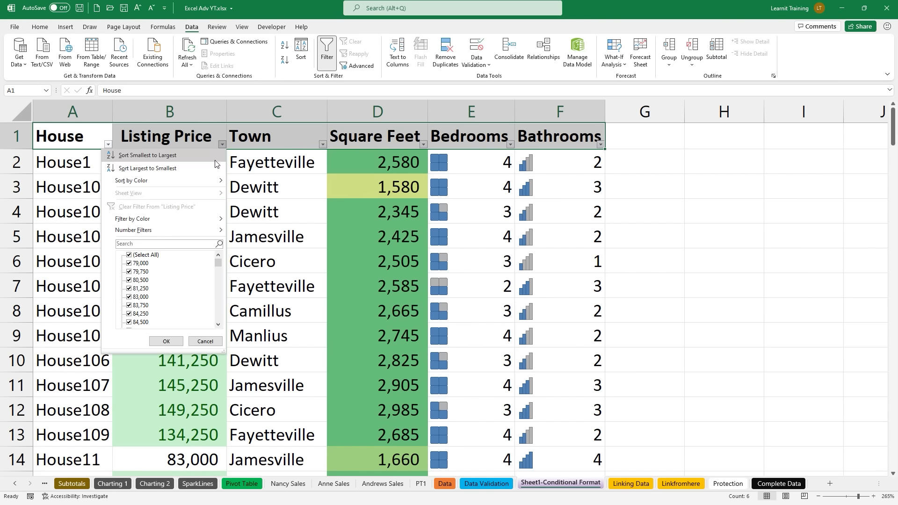
mouse_move(206, 181)
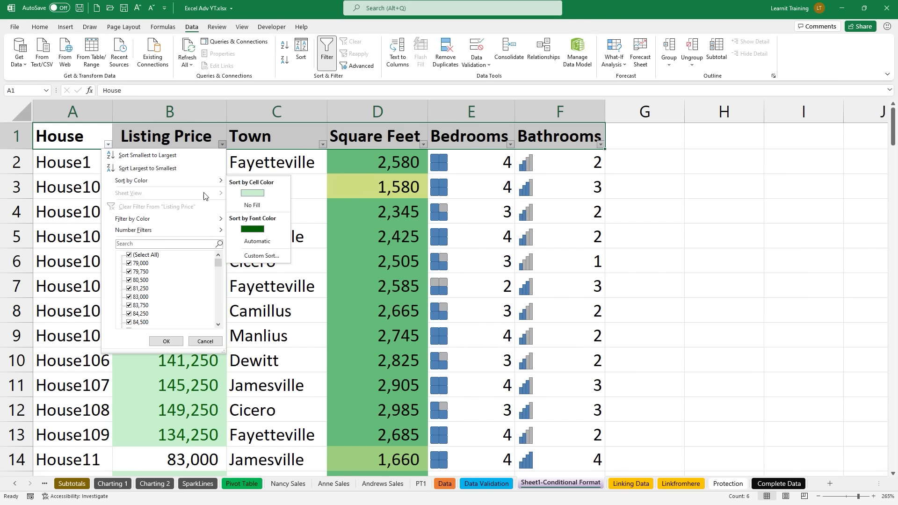
mouse_move(185, 220)
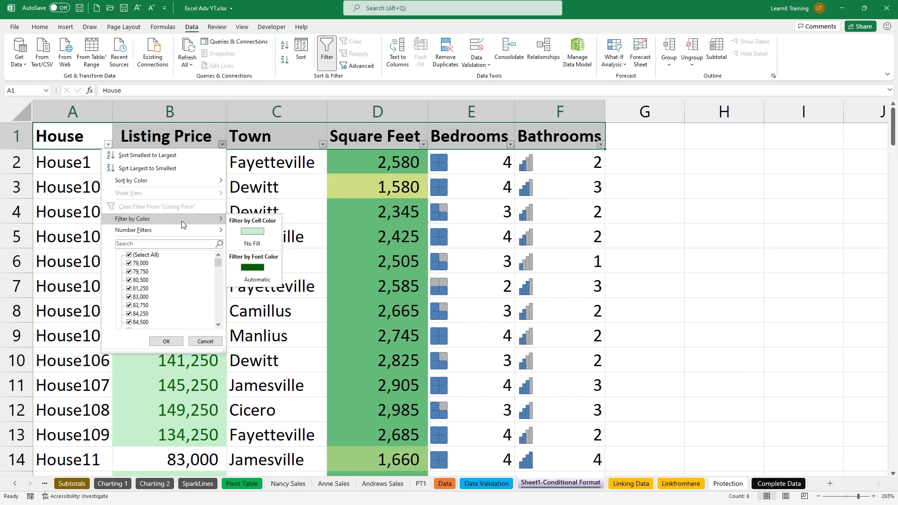
left_click(252, 232)
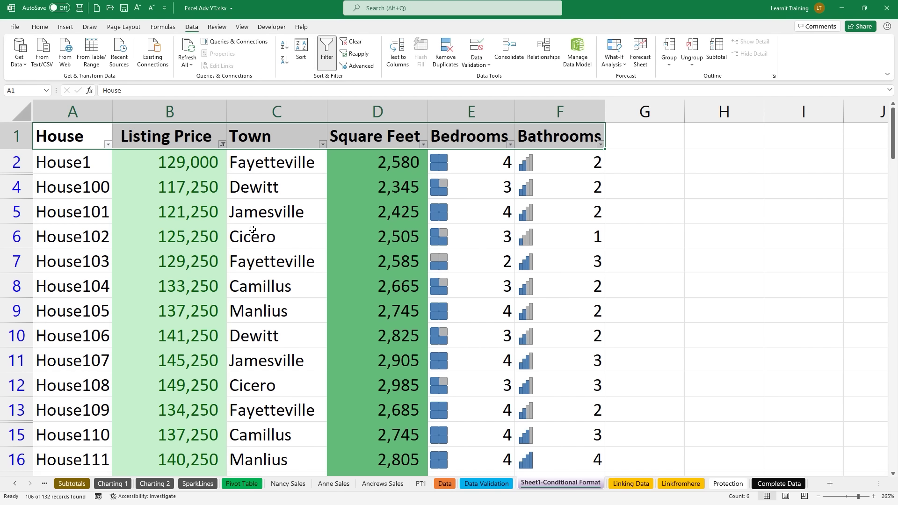
Step: Filter Bedrooms to the full-square icon and Bathrooms to the full-bars icon
left_click(510, 145)
mouse_move(452, 218)
left_click(531, 231)
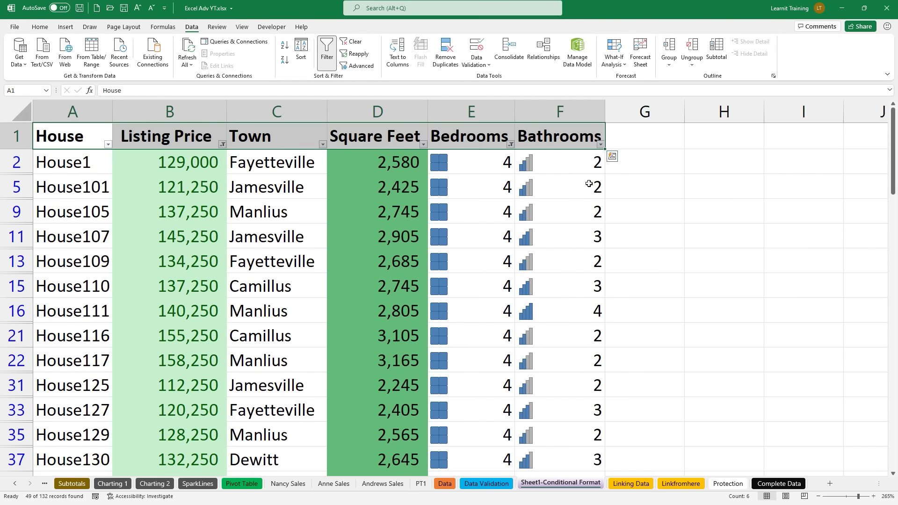
left_click(600, 144)
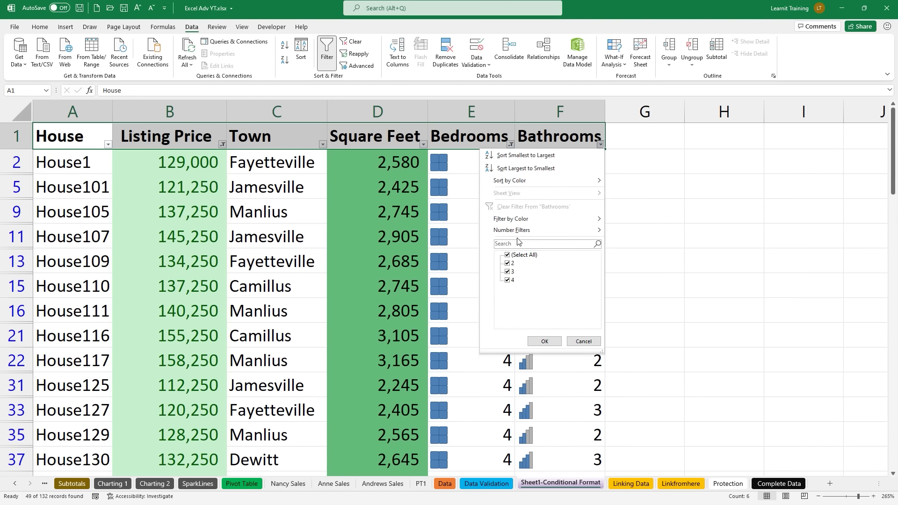
mouse_move(530, 225)
left_click(622, 231)
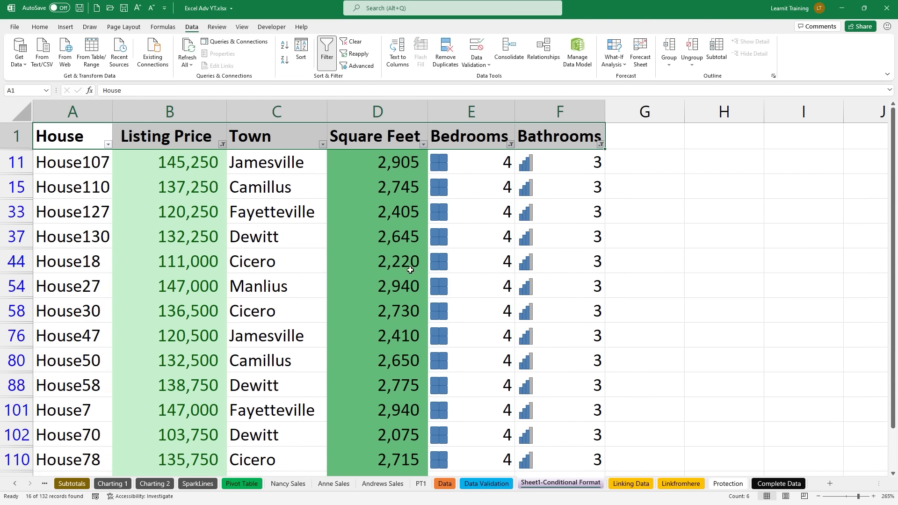
Step: Check the Square Feet filter without changing it and scroll the 16 filtered records
left_click(423, 144)
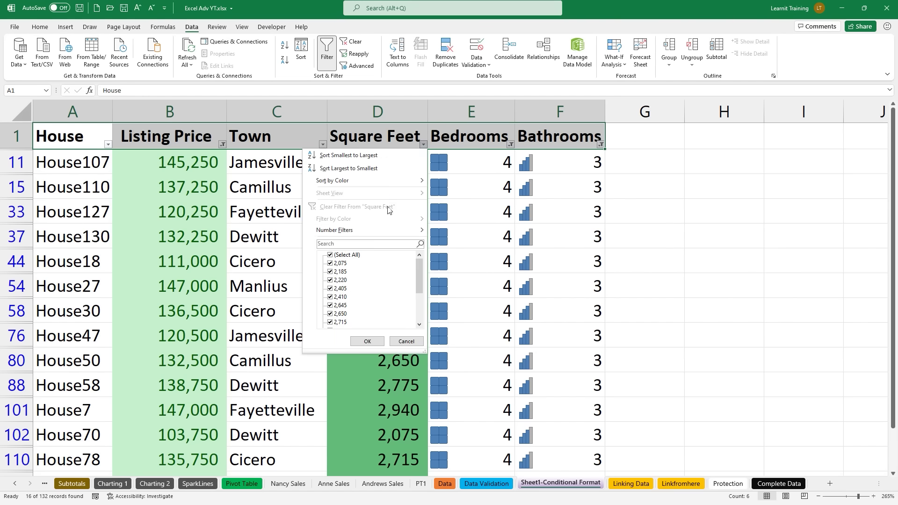
mouse_move(361, 181)
left_click(300, 331)
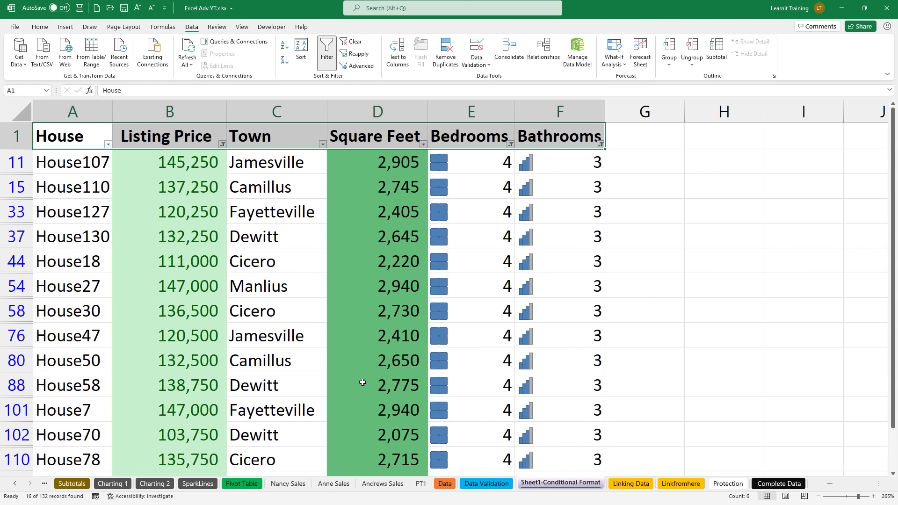
scroll(362, 383, "down", 1, "ctrl")
scroll(363, 383, "down", 3, "ctrl")
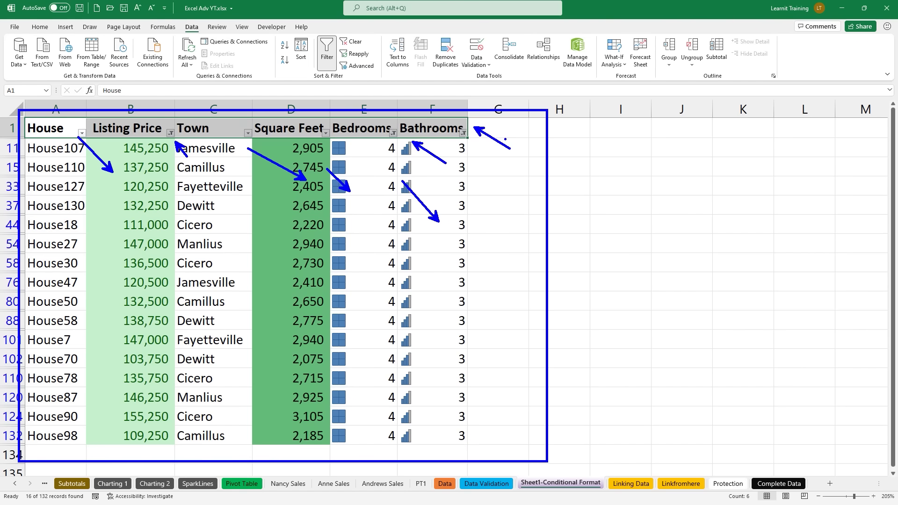
Step: Clear the on-screen annotations drawn over the sheet
key("Escape")
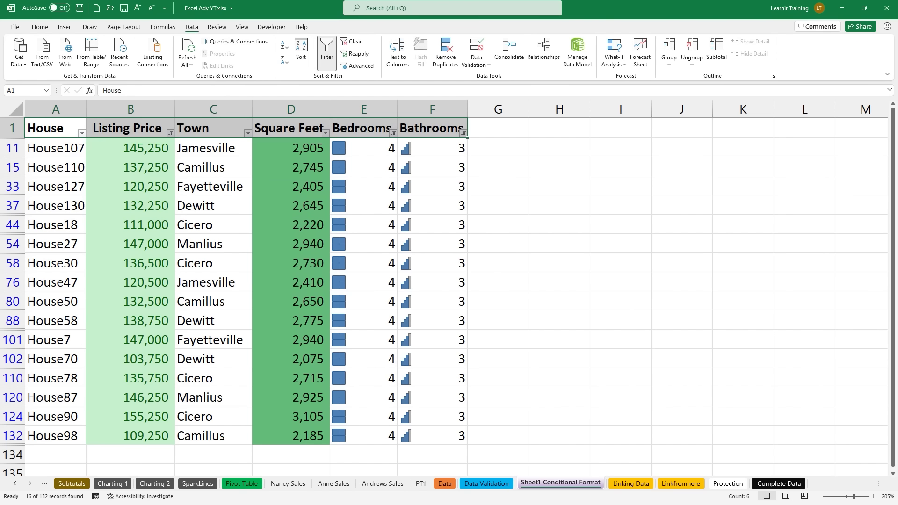
left_click_drag(582, 167, 617, 183)
mouse_move(650, 149)
left_mouse_down()
mouse_move(621, 186)
mouse_move(655, 171)
mouse_move(639, 182)
left_mouse_up()
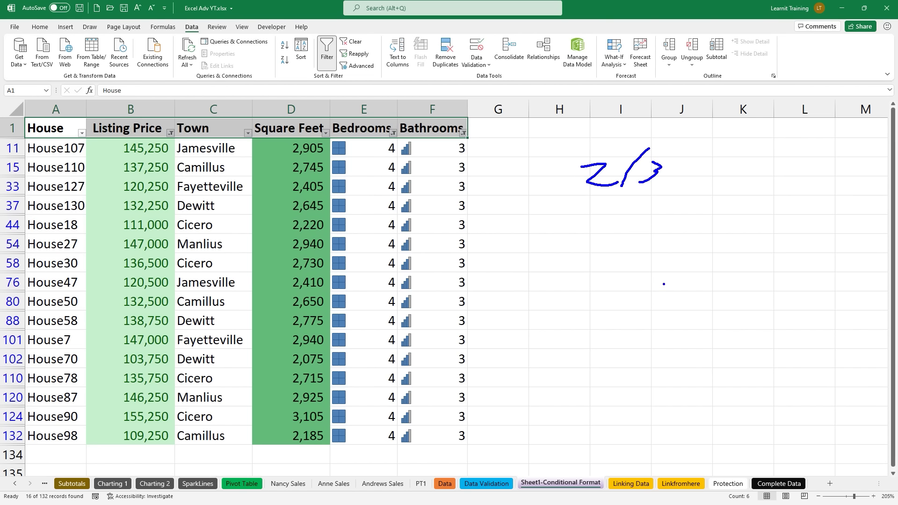
key("Escape")
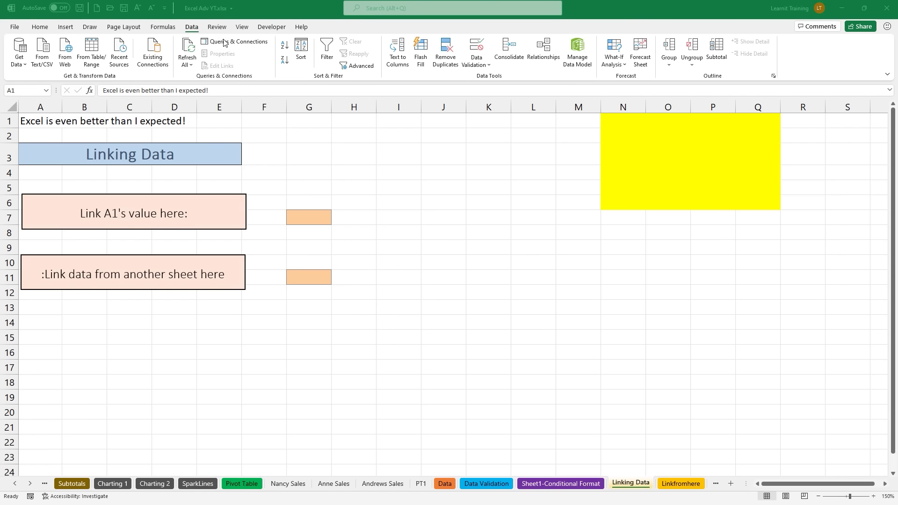
Step: Post the comment 'Lets link this cell to g7' on A1 and show all comments
left_click(216, 27)
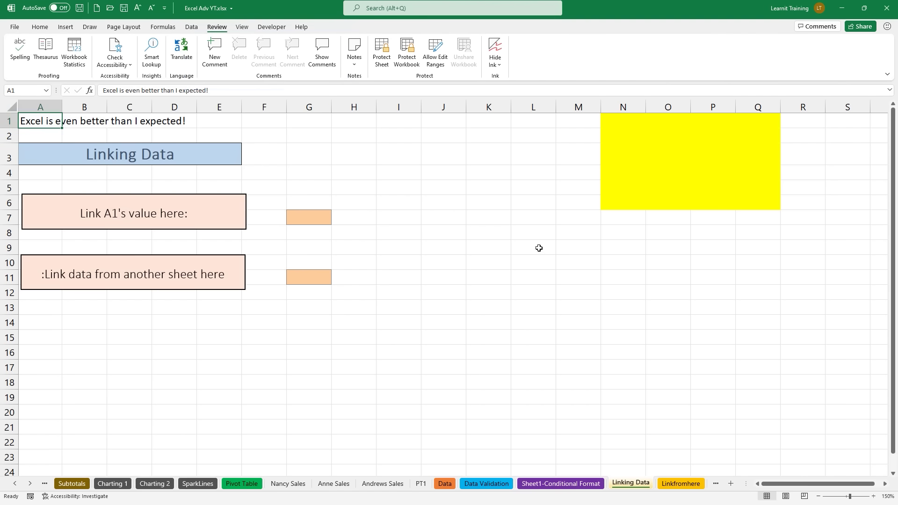
left_click(210, 60)
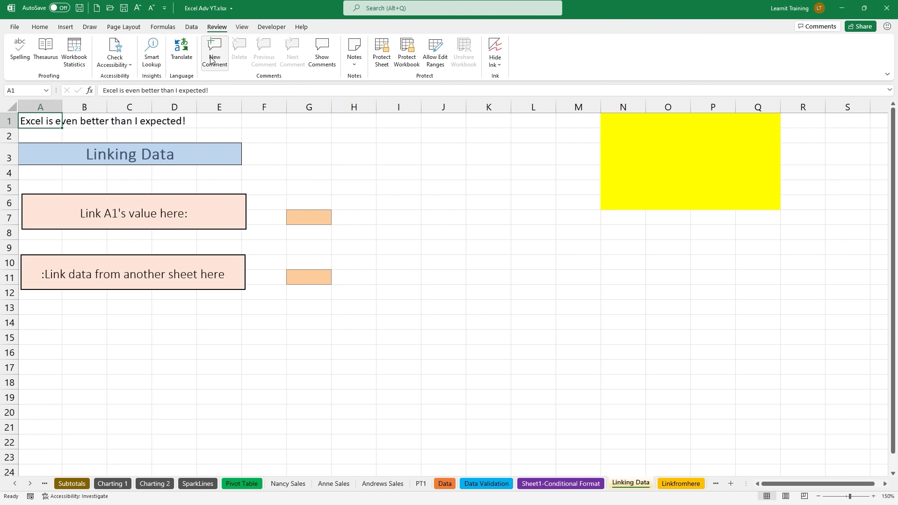
type("Lets link this ")
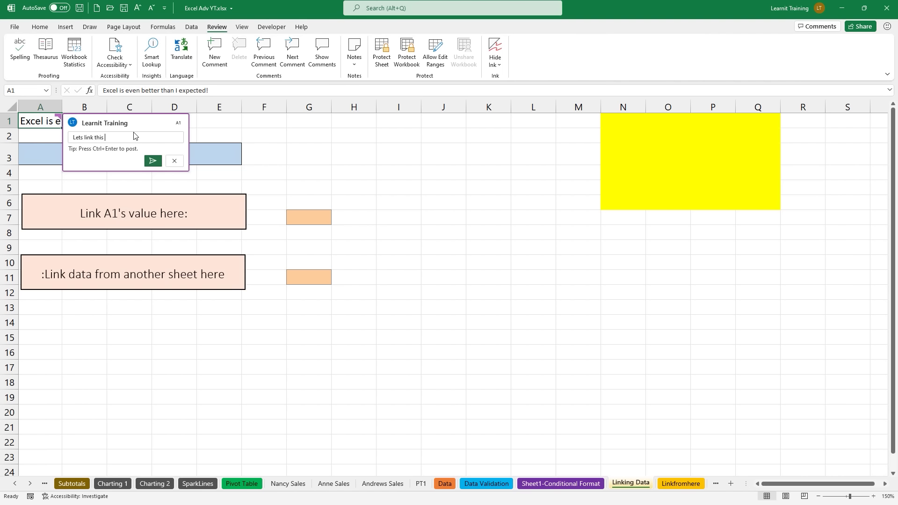
type("cell to g")
left_click(158, 162)
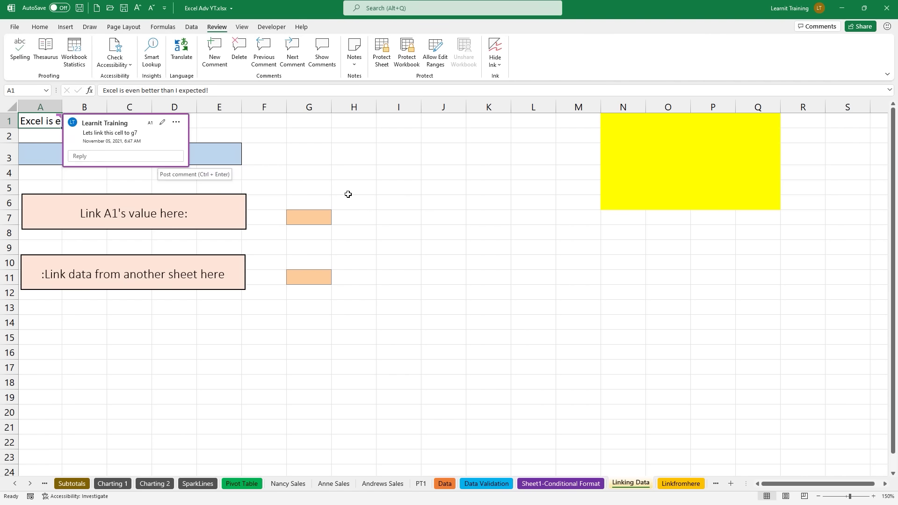
left_click(406, 213)
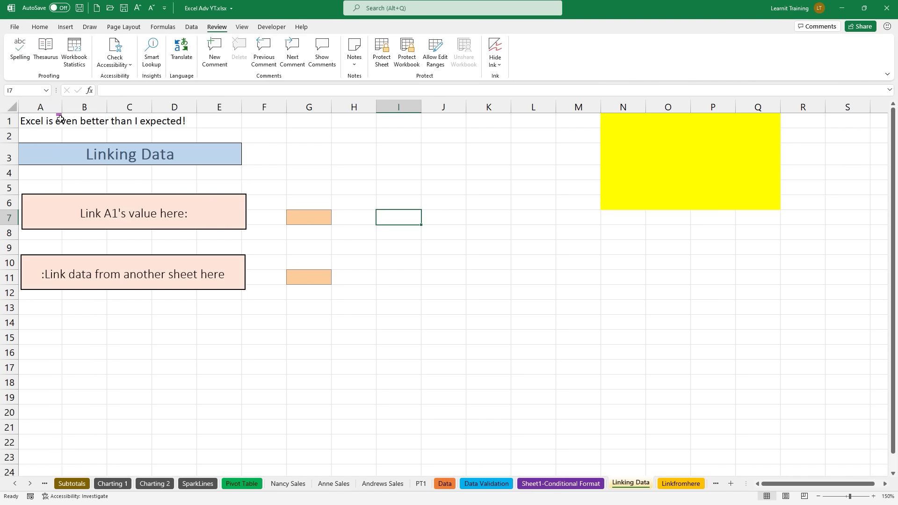
left_click(319, 59)
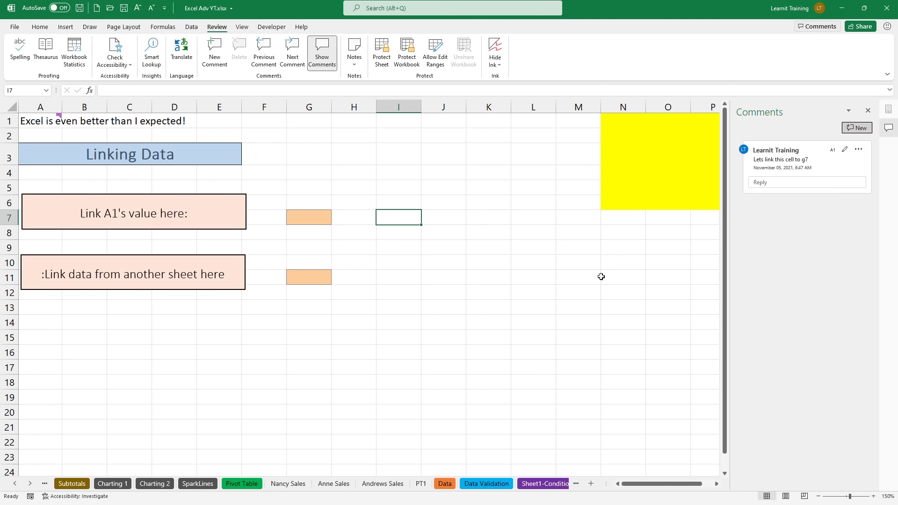
Step: Post a new comment reading 'another comment' on cell I19
left_click(394, 398)
left_click(205, 65)
type("a")
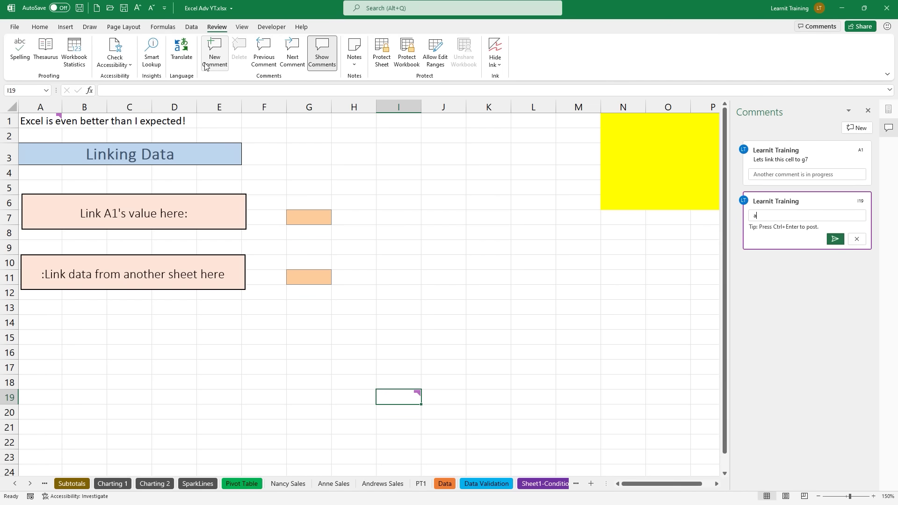
type("nother comment")
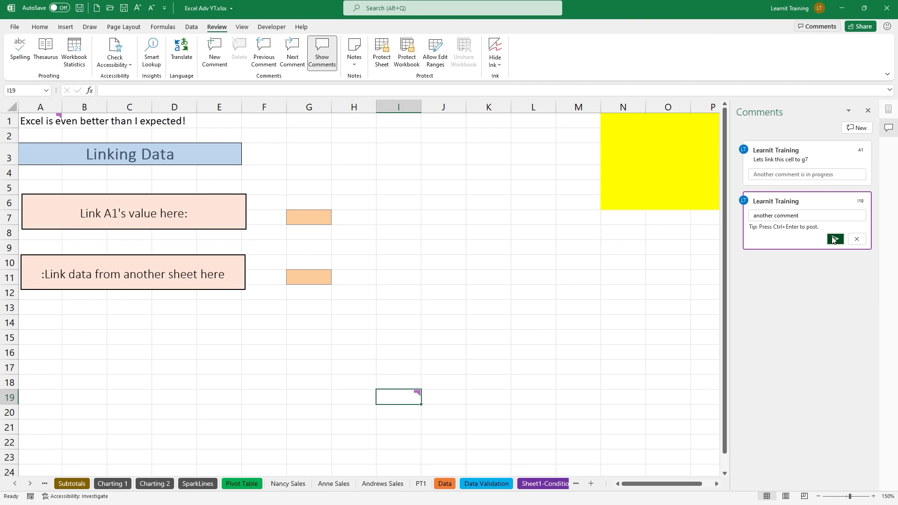
left_click(835, 239)
left_click(816, 290)
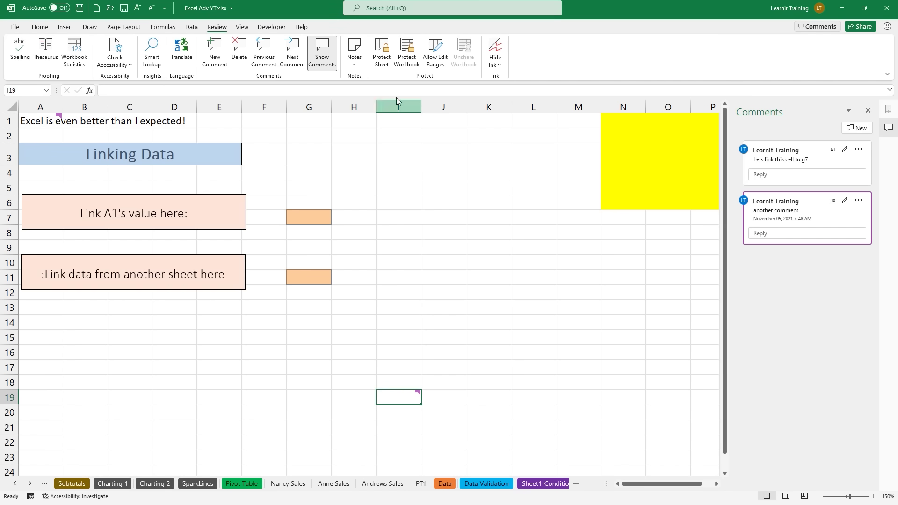
Step: Add a note reading 'old comment' to cell J3
left_click(357, 63)
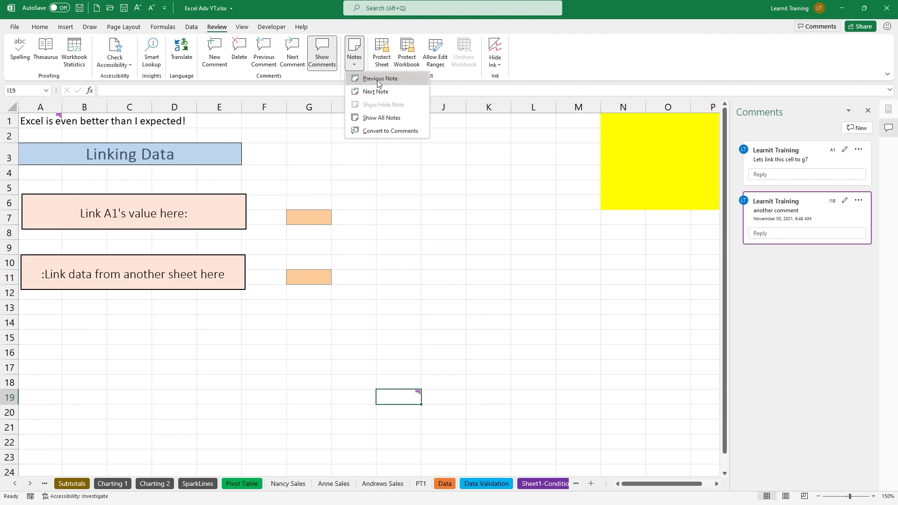
left_click(425, 150)
left_click(423, 148)
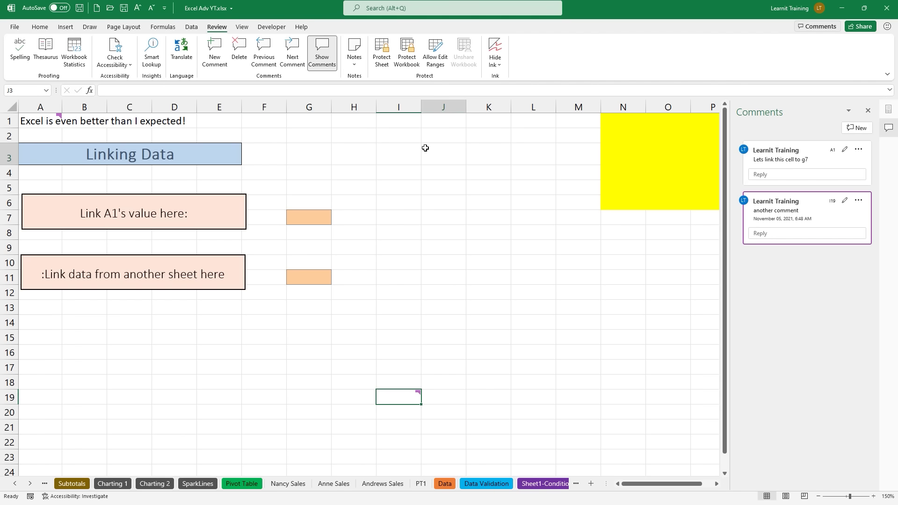
left_click(356, 54)
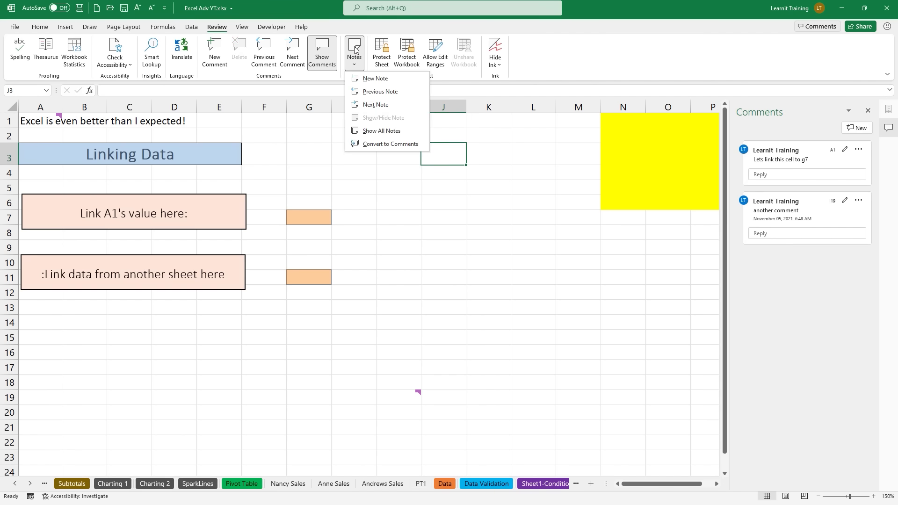
left_click(383, 79)
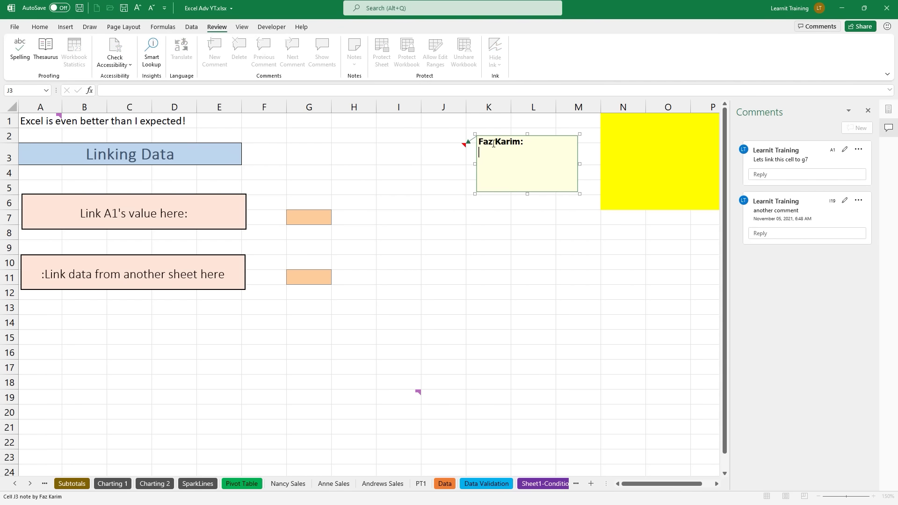
type("comment")
left_click(513, 242)
Step: Keep J3's note permanently visible and show all notes on the sheet
left_click(447, 147)
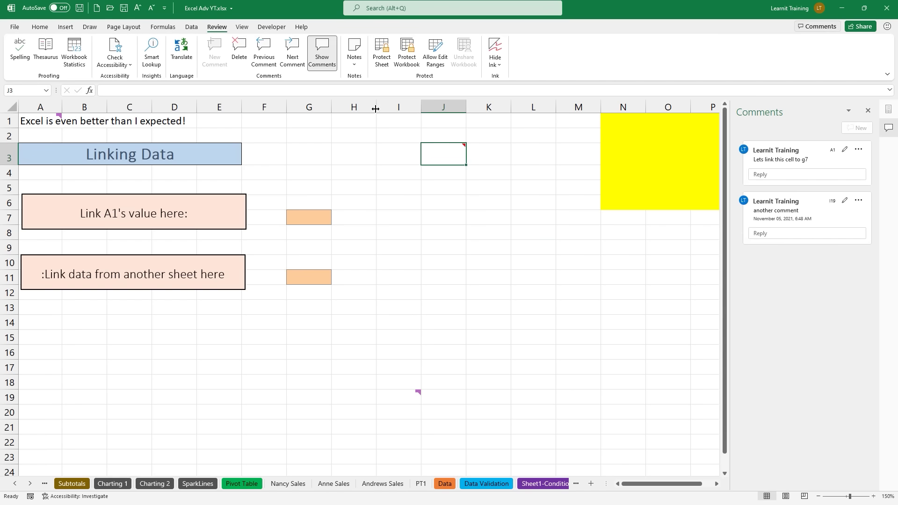
left_click(354, 54)
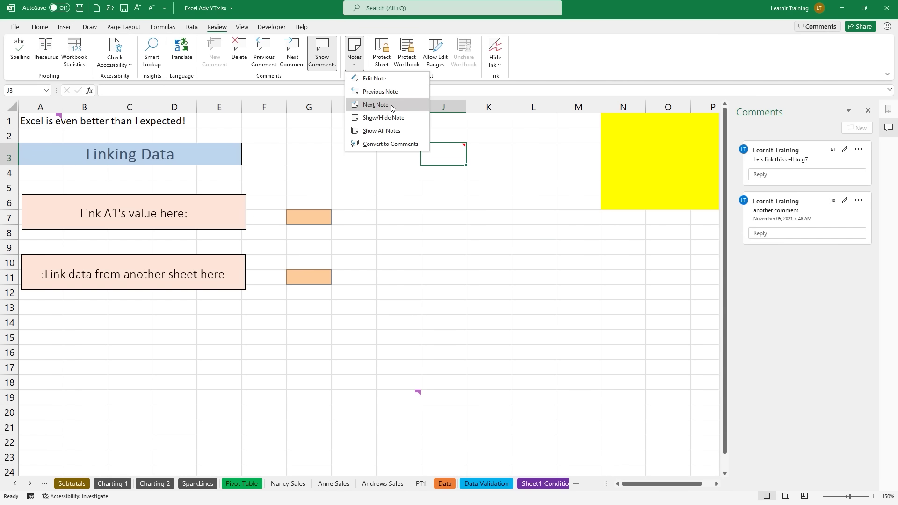
left_click(402, 118)
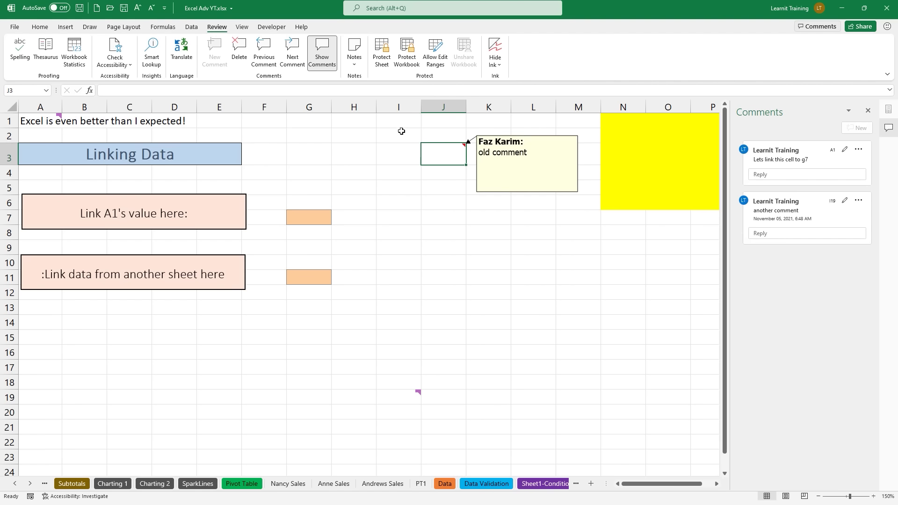
left_click(354, 55)
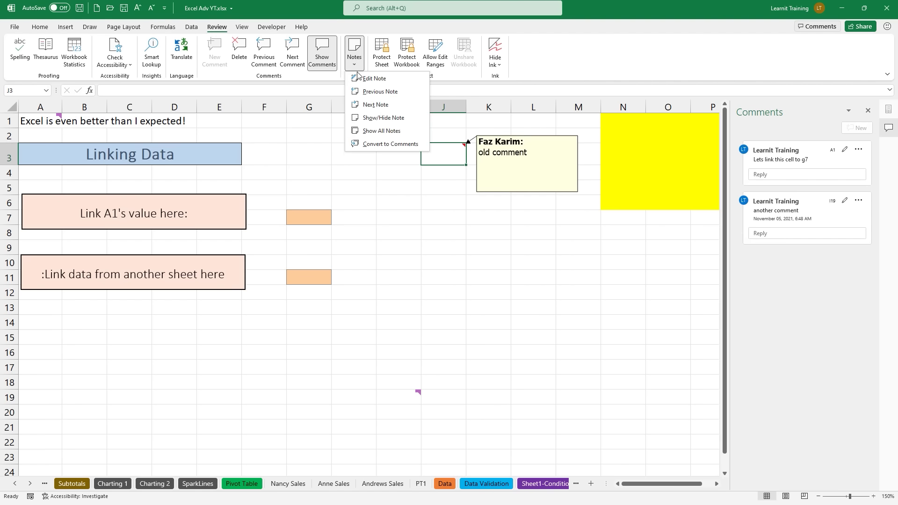
left_click(399, 132)
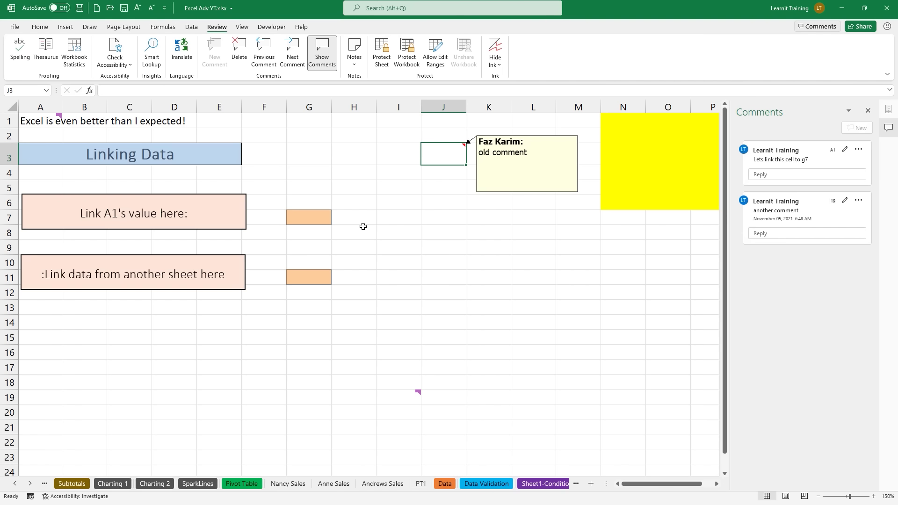
Step: Reselect J3 and choose Convert to Comments for the sheet's notes
left_click(354, 53)
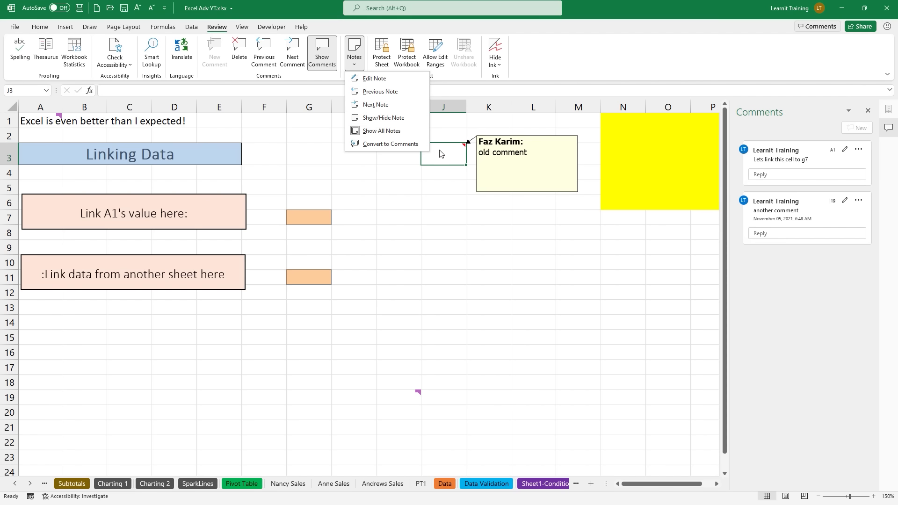
left_click(481, 168)
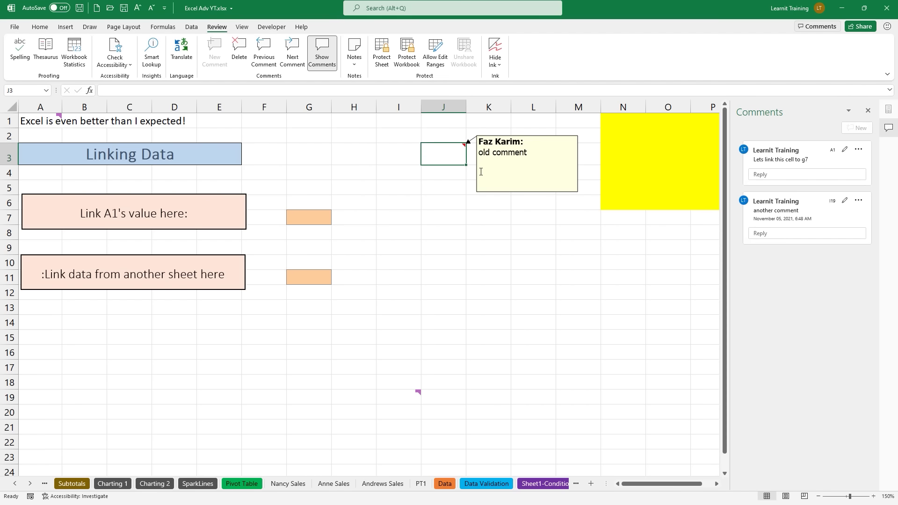
left_click(484, 188)
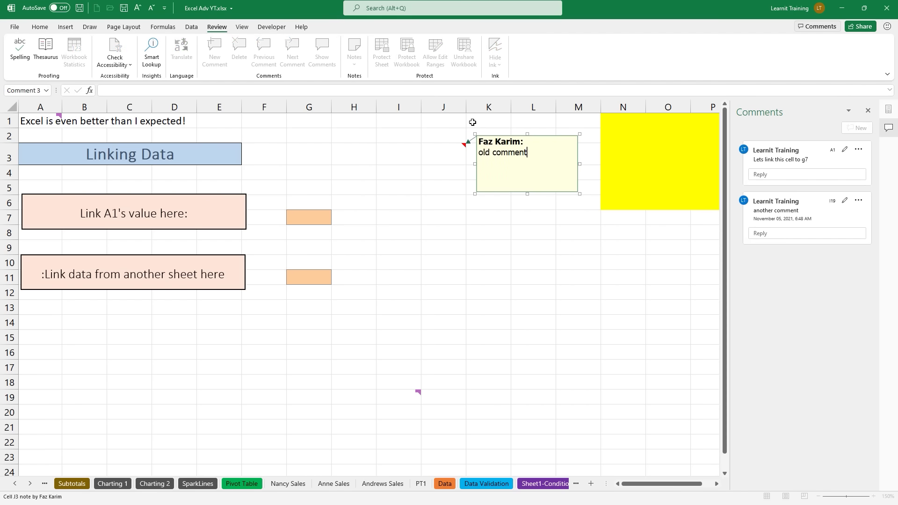
left_click(409, 157)
left_click(432, 159)
left_click(354, 52)
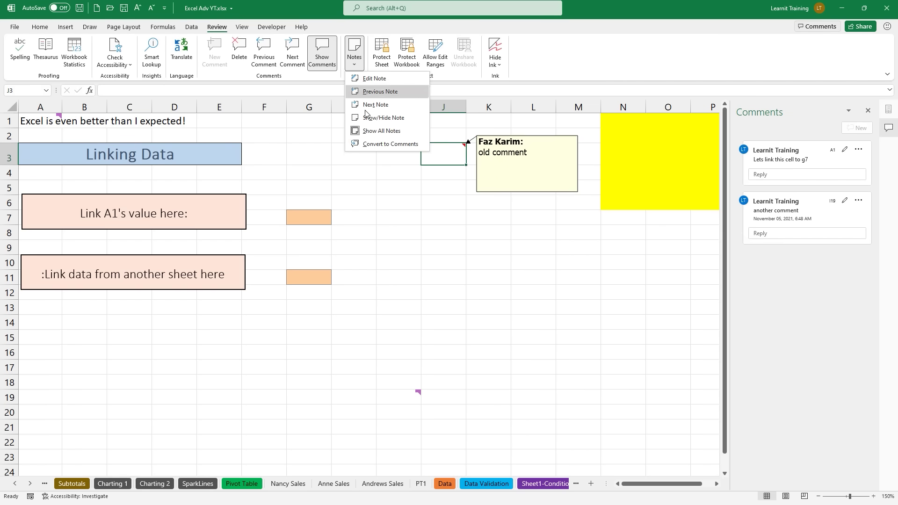
left_click(387, 145)
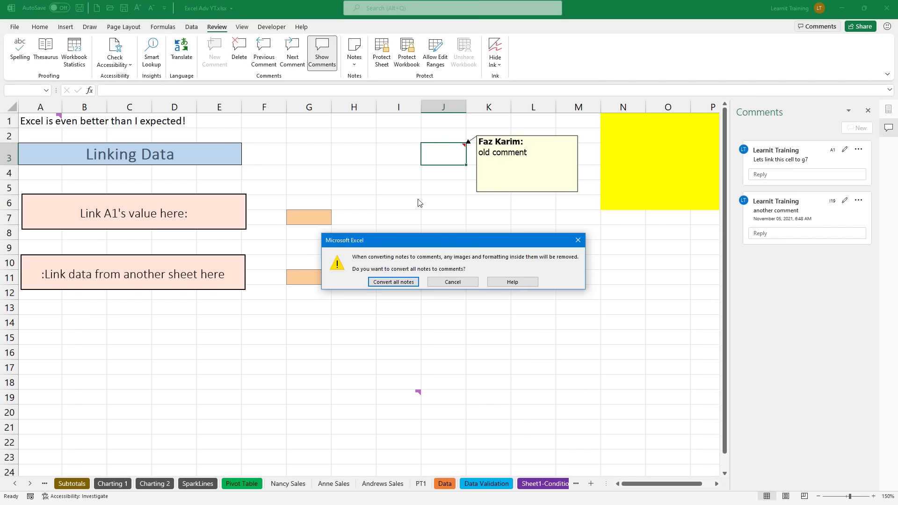
Step: Confirm converting all notes, turning J3's 'old comment' note into a threaded comment
left_click(401, 283)
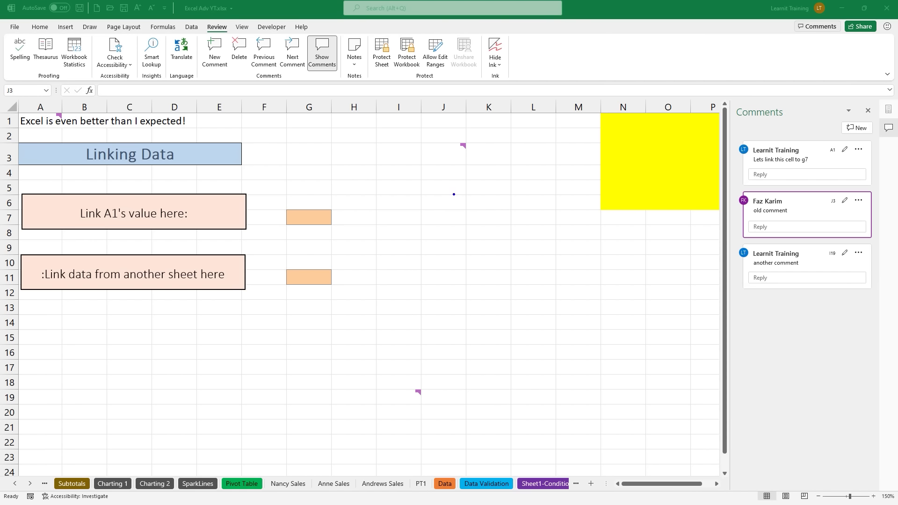
left_click_drag(254, 154, 292, 176)
Step: Close the comments pane, zoom Linking Data to 220% and scroll back to column A
left_click(869, 111)
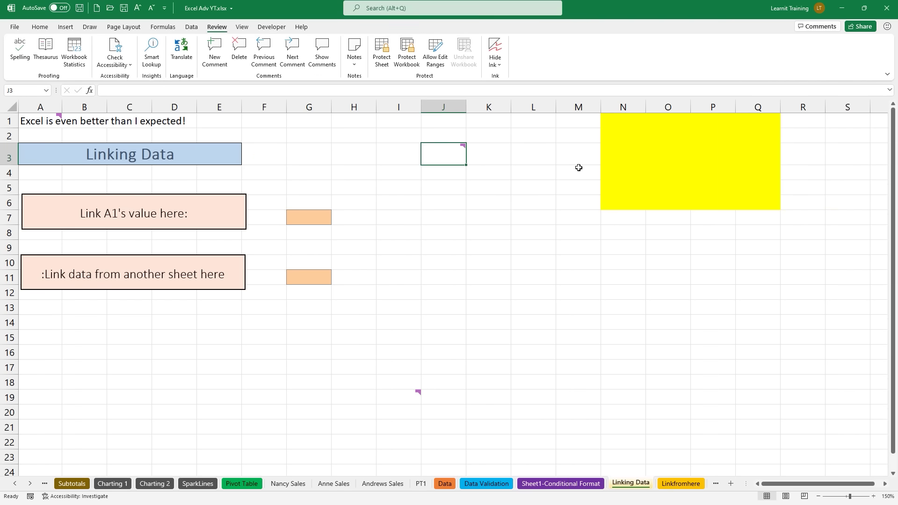
scroll(243, 196, "up", 4, "ctrl")
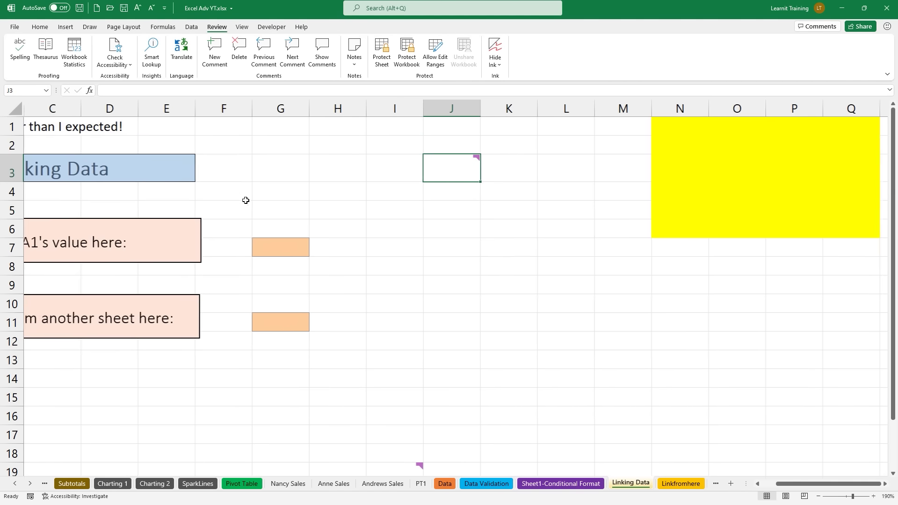
left_click_drag(804, 485, 790, 486)
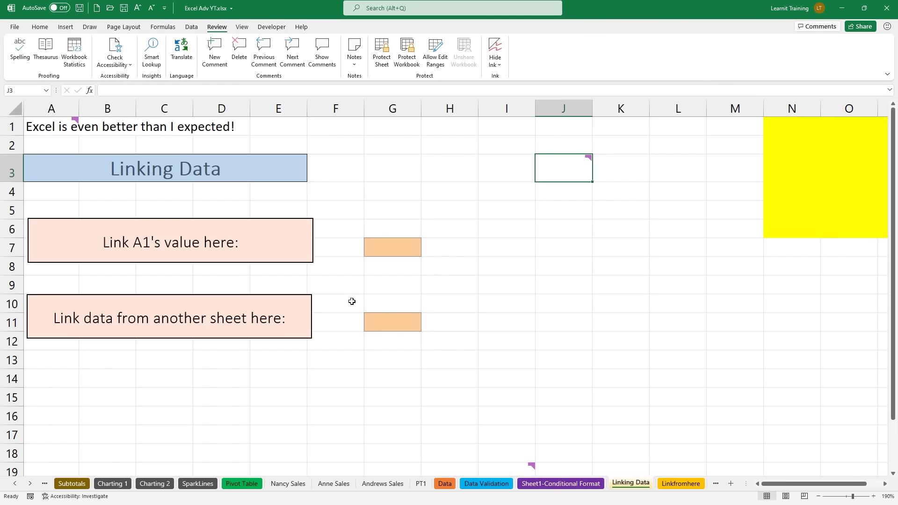
scroll(89, 166, "up", 2, "ctrl")
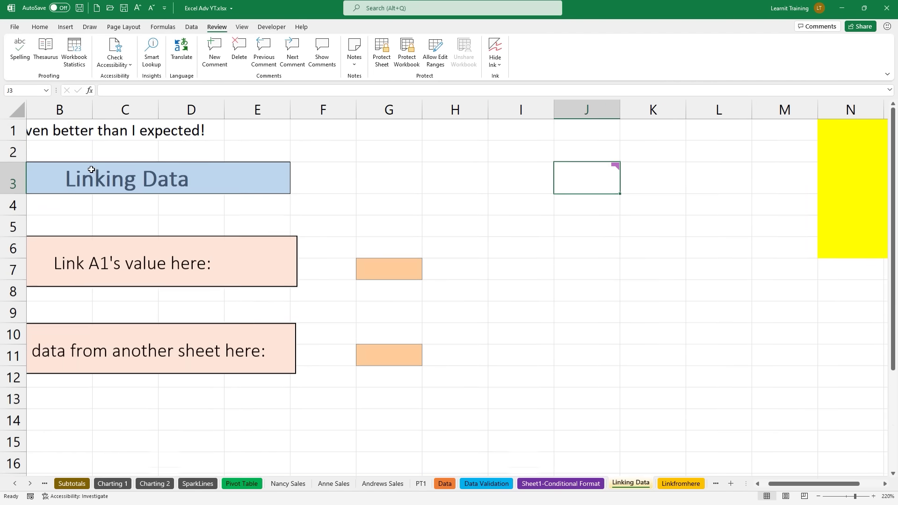
left_click_drag(835, 483, 825, 484)
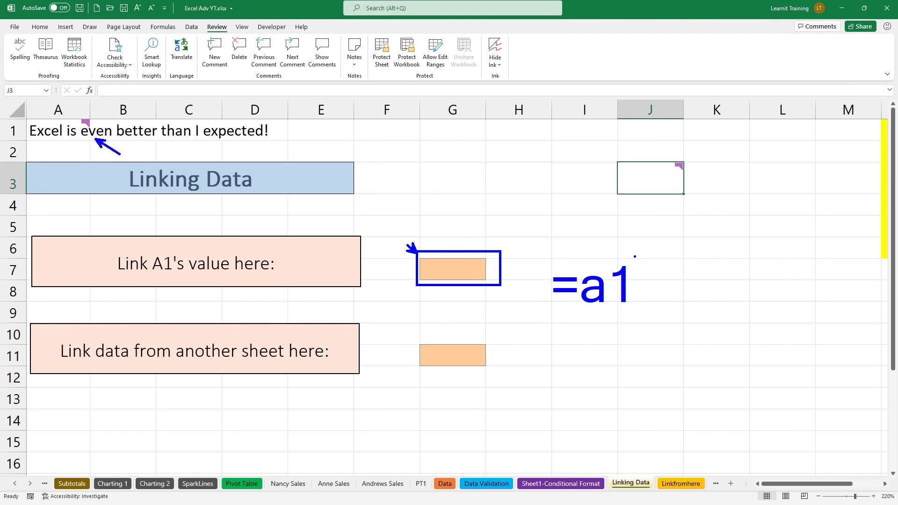
Step: Enter =a1 in G7 to link it to A1's text
left_click(448, 283)
left_click(443, 270)
type("=")
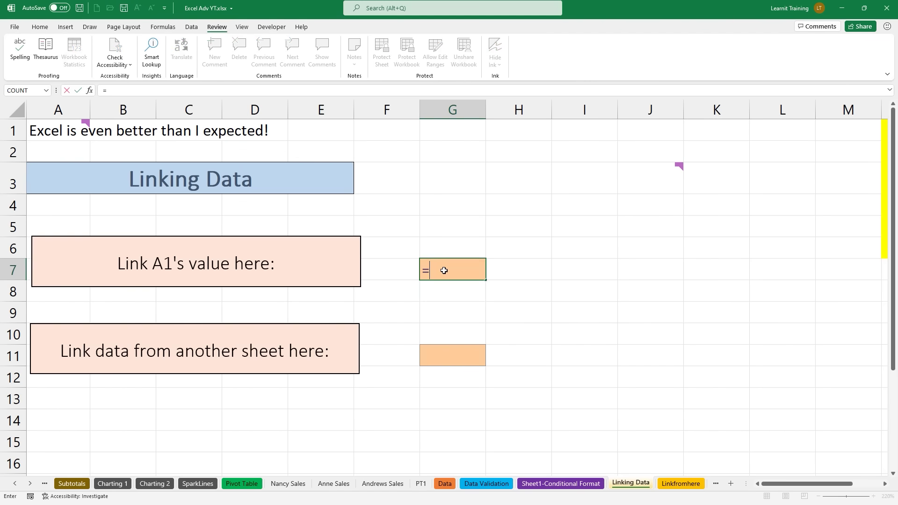
type("a1")
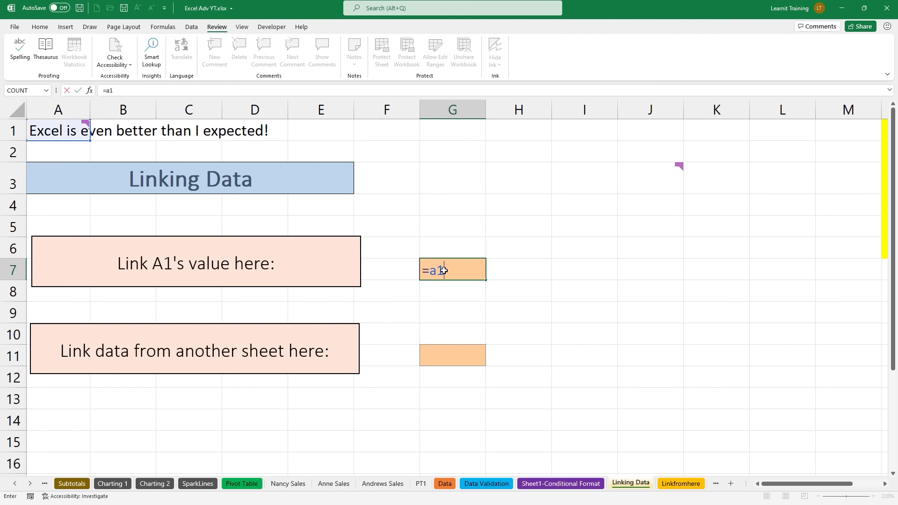
mouse_move(88, 141)
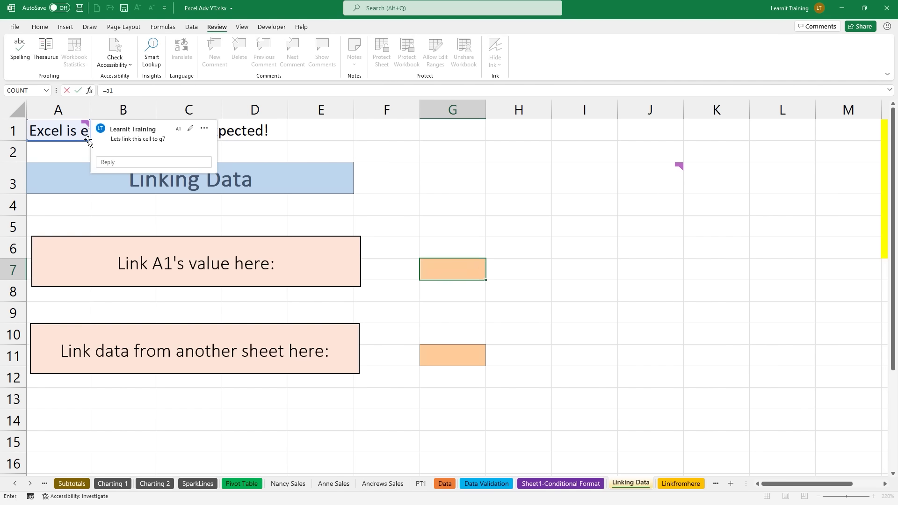
key("Return")
Step: Replace 'Excel' with 'Faz' in A1 so G7 updates to match
left_click(83, 135)
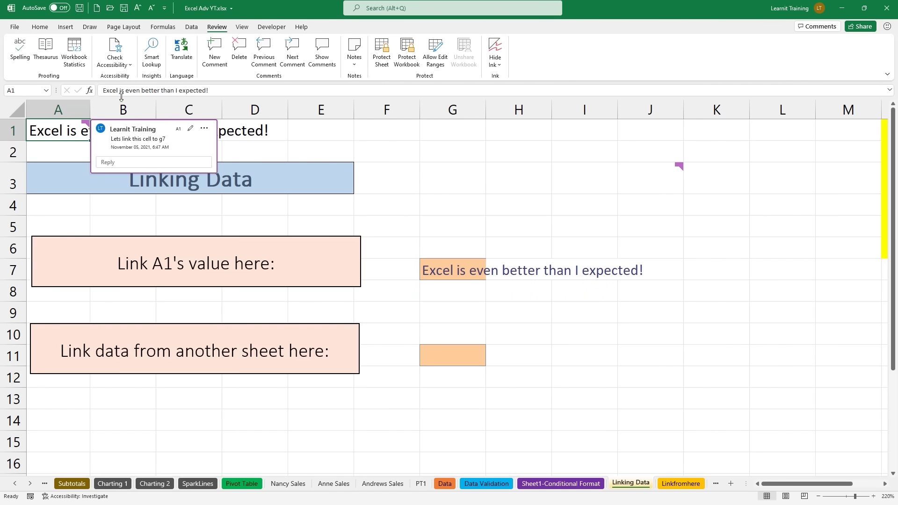
left_click_drag(116, 90, 101, 92)
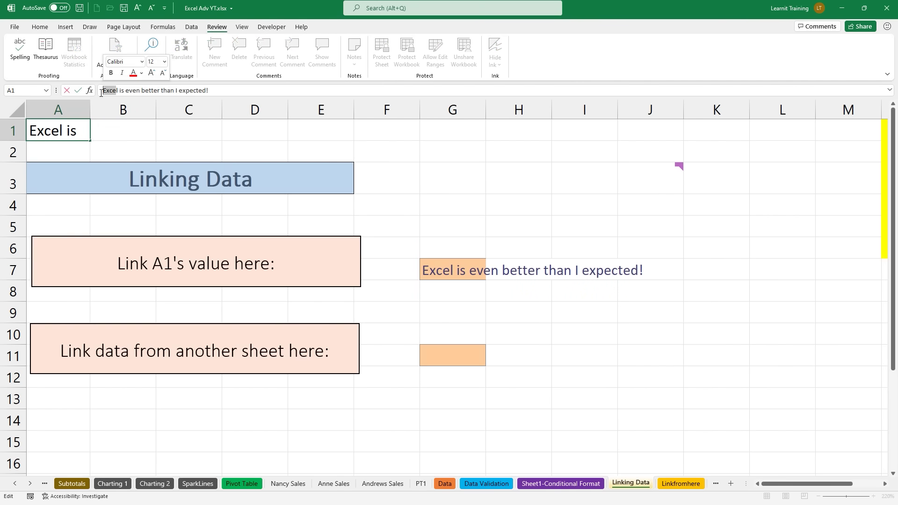
type("Faz")
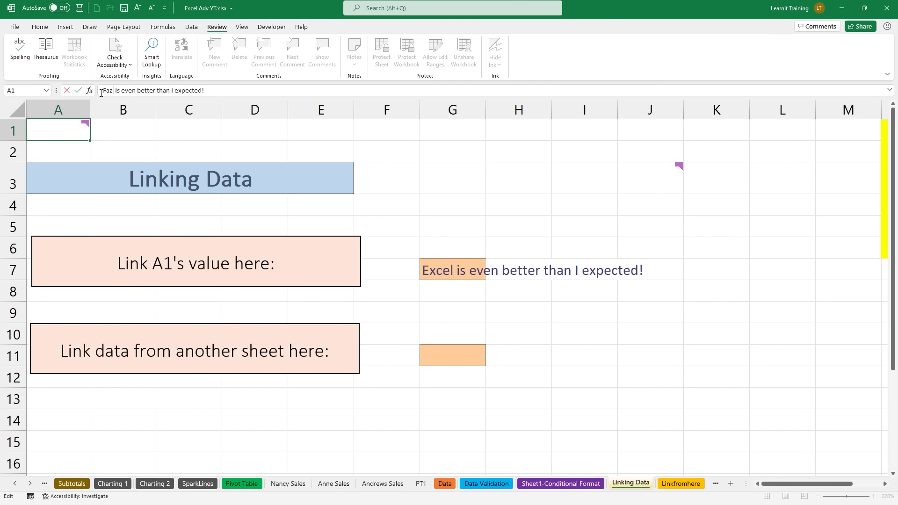
key("Return")
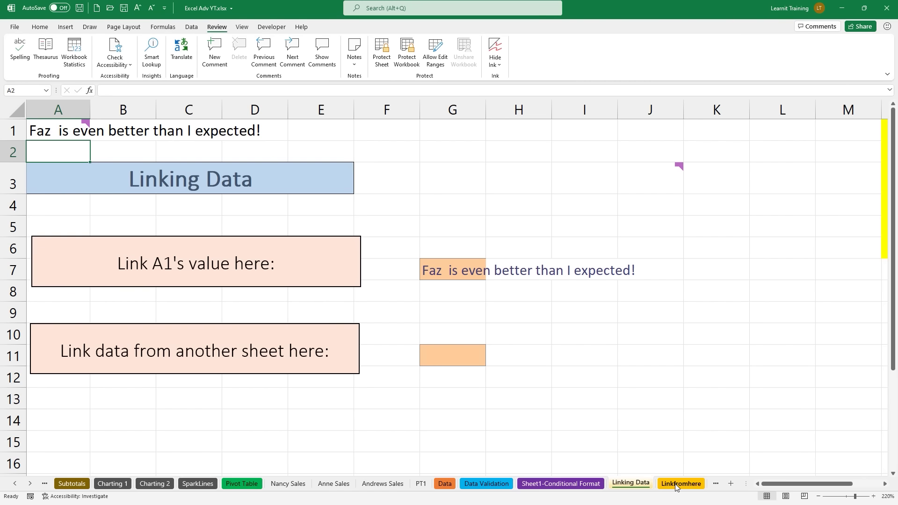
left_click(676, 487)
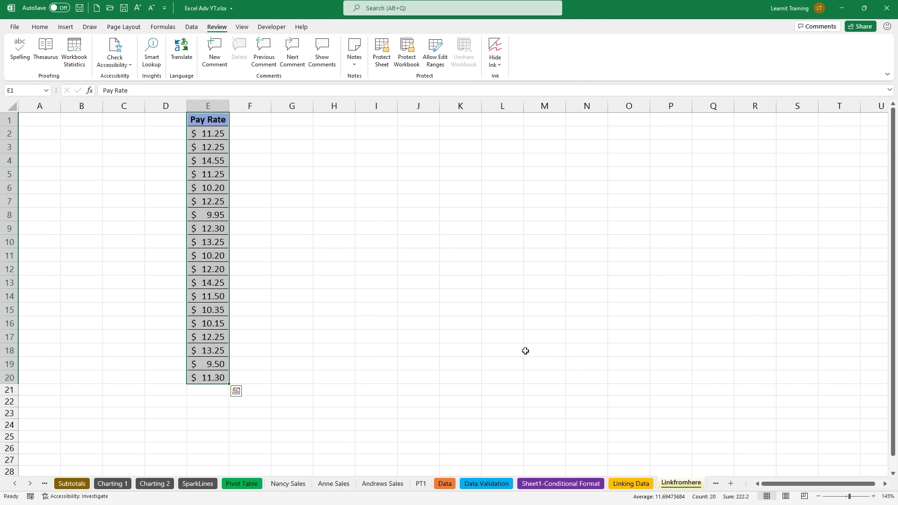
Step: Enter =Linkfromhere!E1 in G11 on Linking Data
left_click(219, 123)
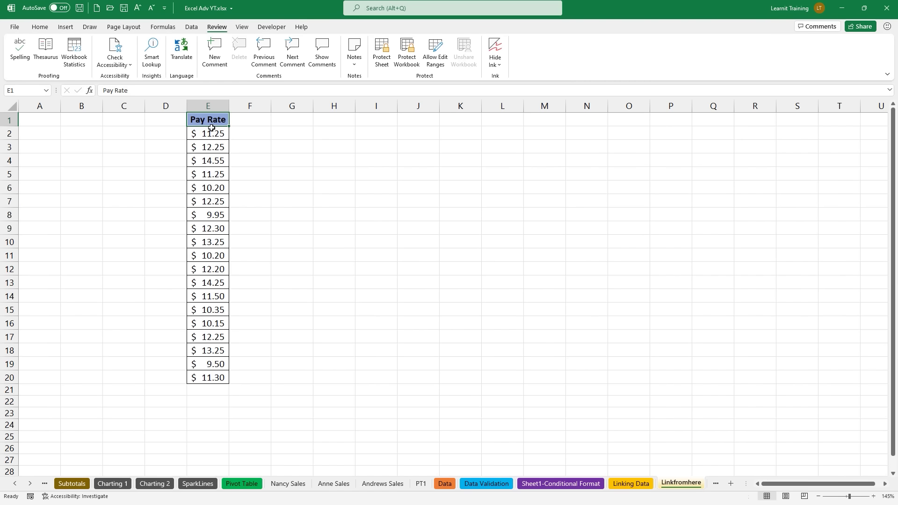
left_click(619, 484)
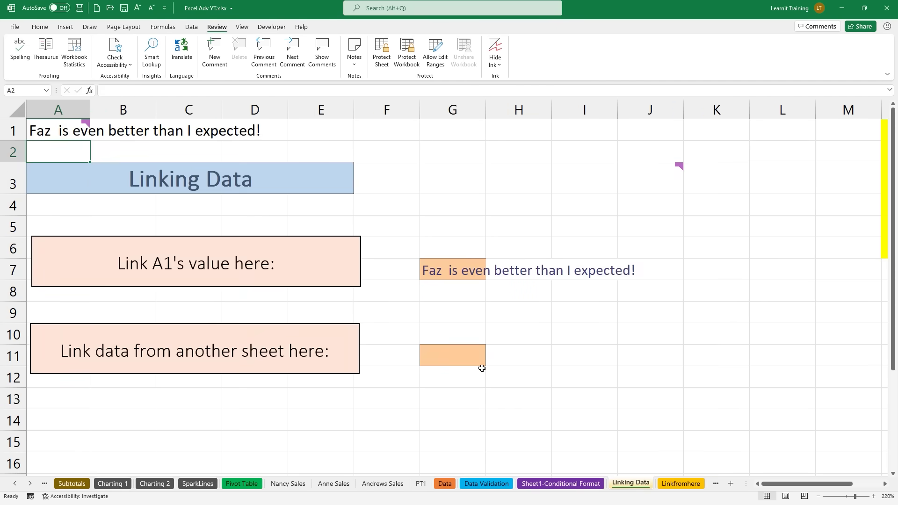
left_click(472, 361)
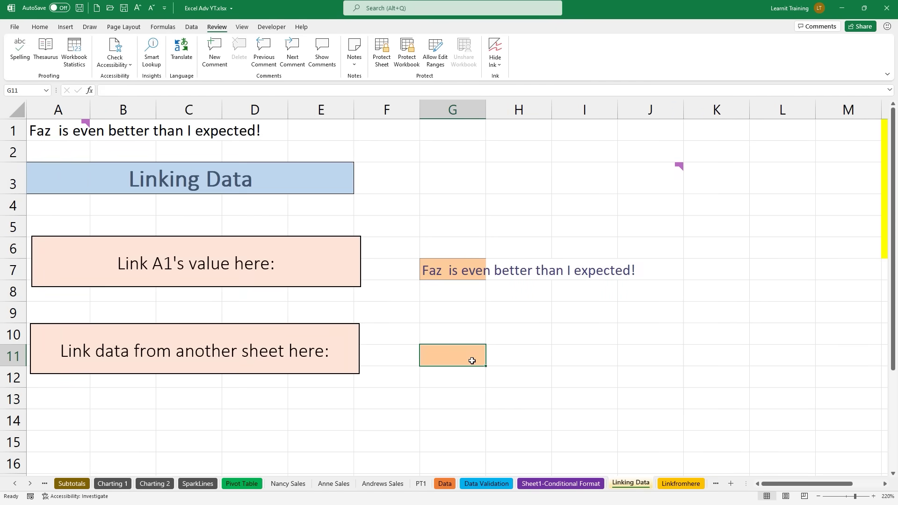
type("=")
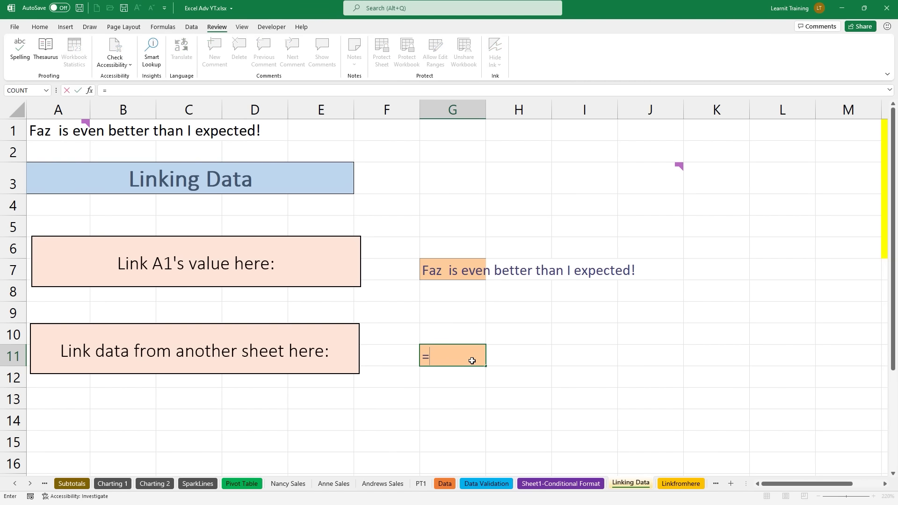
type("Lin")
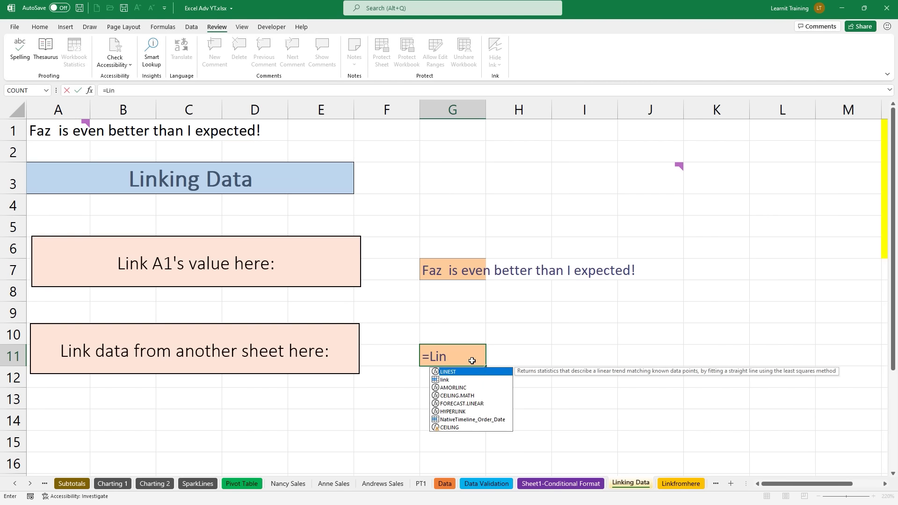
type("kfromher")
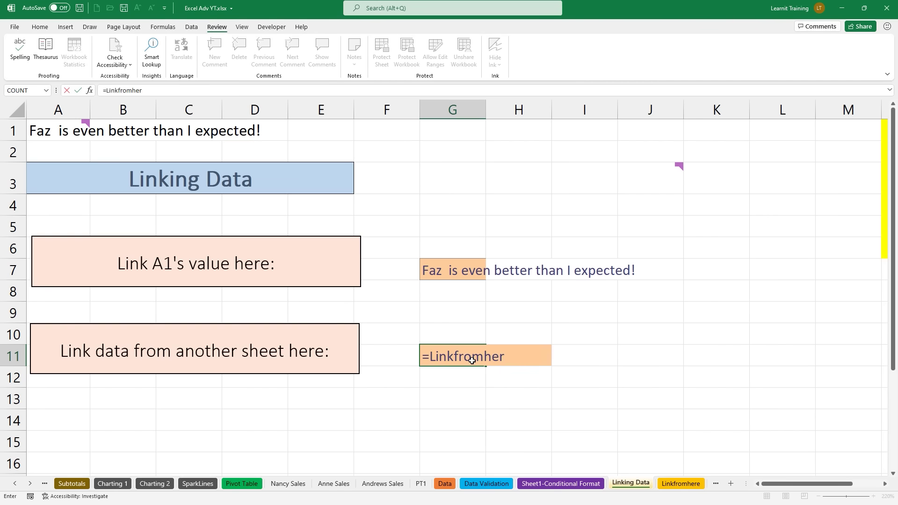
type("e!")
type("e1")
key("Return")
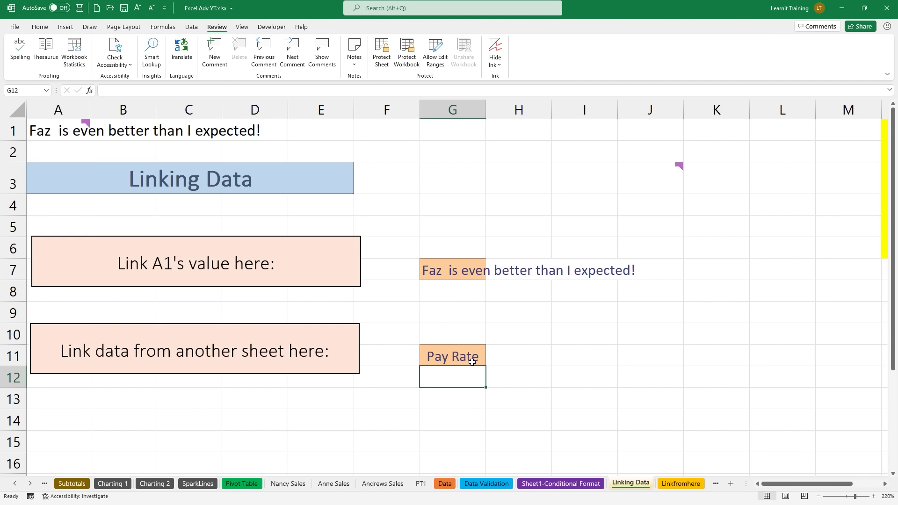
Step: Overwrite Linkfromhere's E1 with 'Faz changed this value' and return to Linking Data
left_click(677, 486)
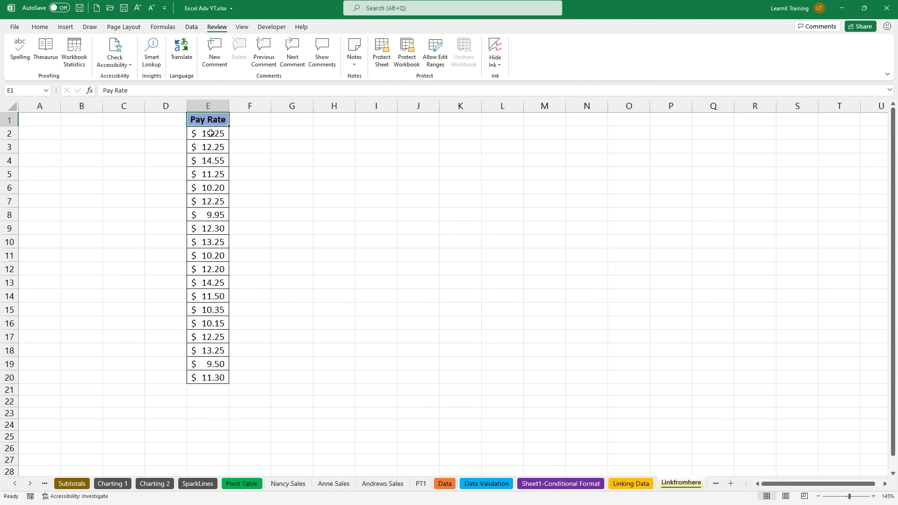
type("Faz cha")
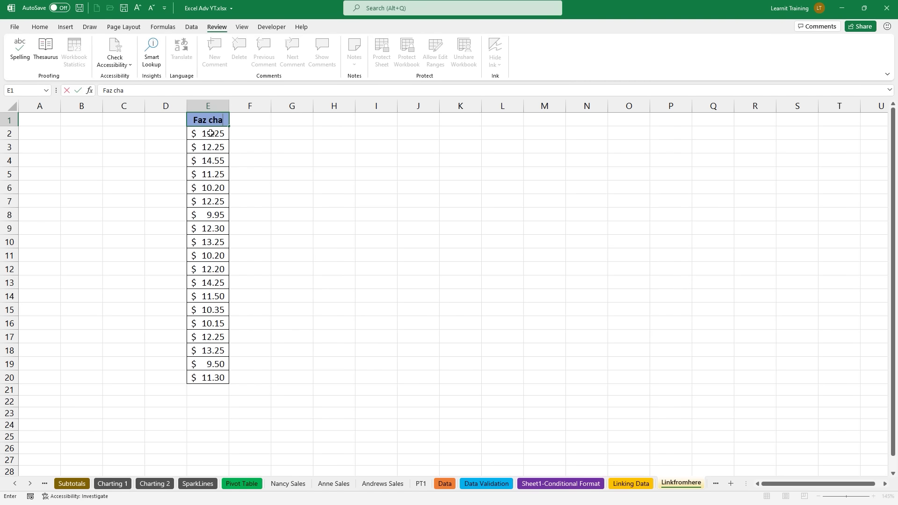
type("nged this value")
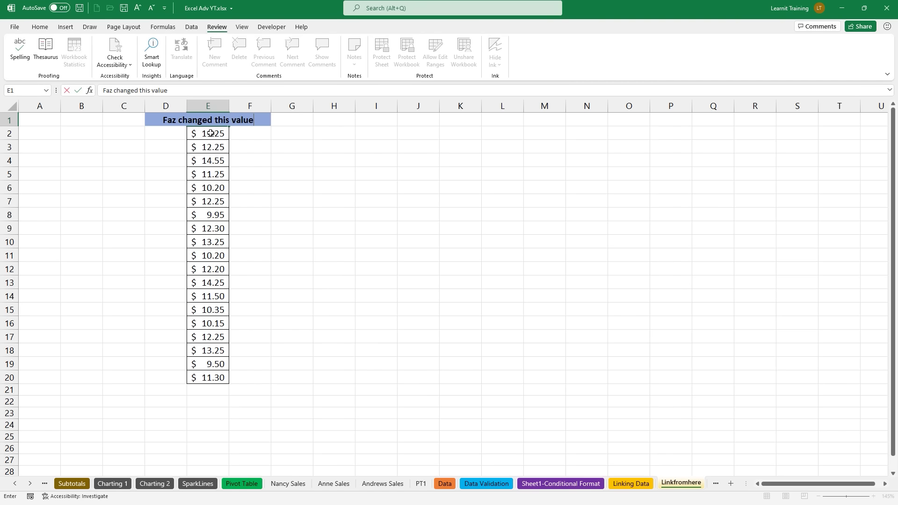
key("Return")
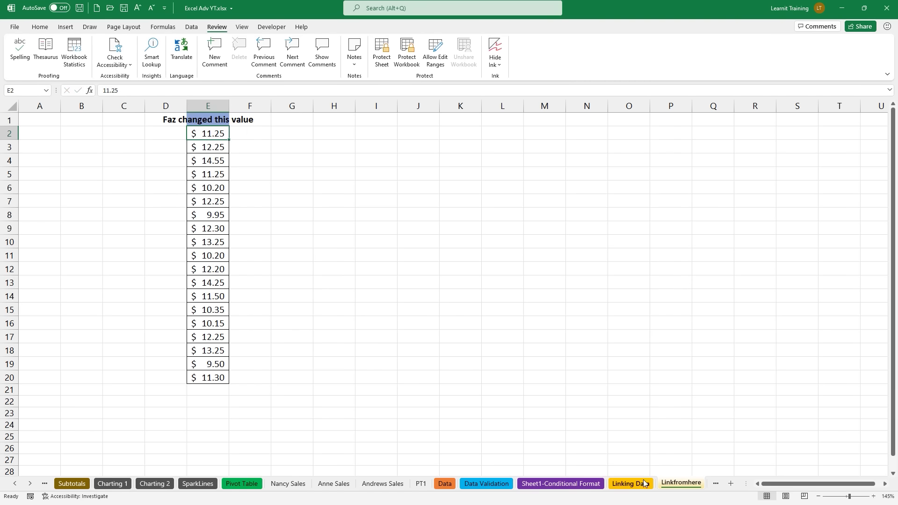
left_click(640, 484)
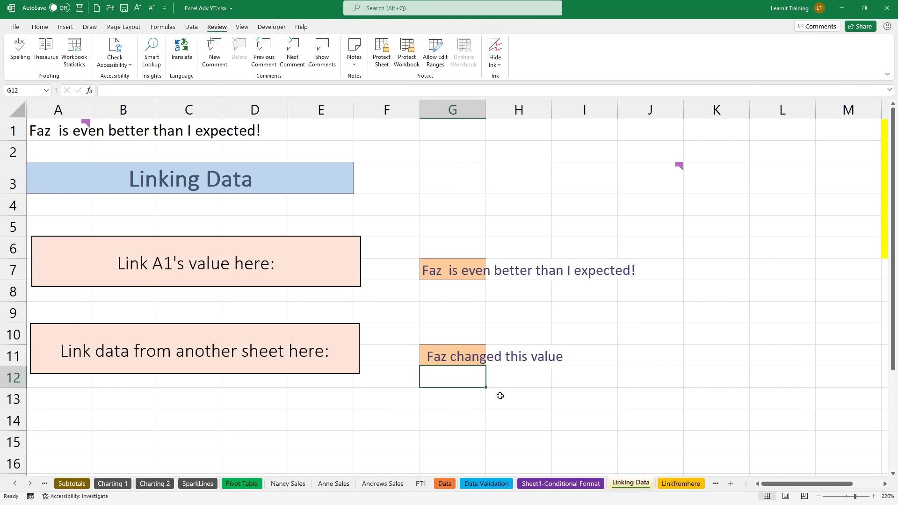
Step: Open a new blank workbook and place it side by side with the course workbook
key("ctrl+n")
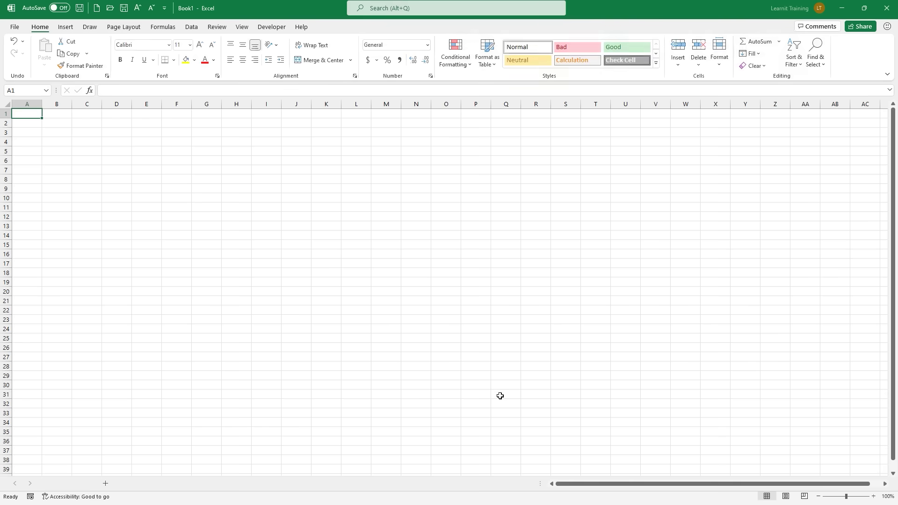
left_click_drag(645, 14, 2, 168)
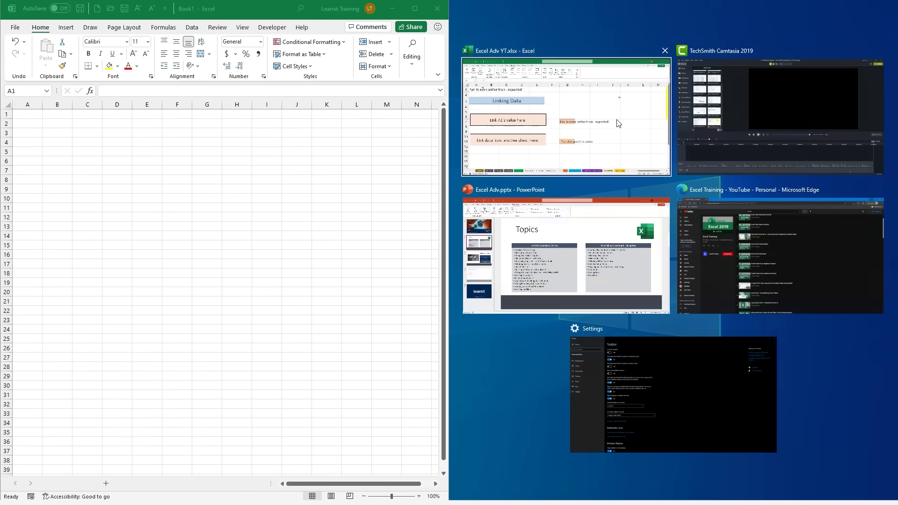
left_click(615, 121)
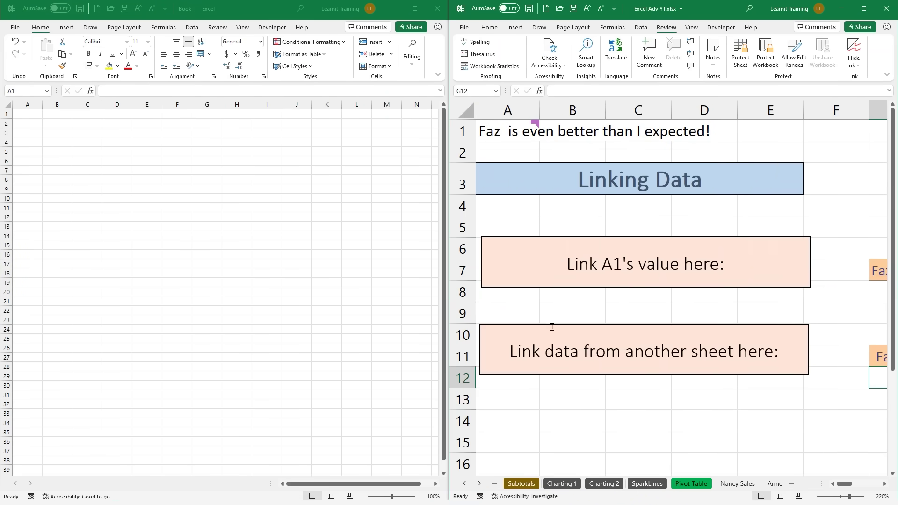
Step: Start a link in B13 to Book1's A1, abandon it, and maximize the course workbook
left_click(580, 405)
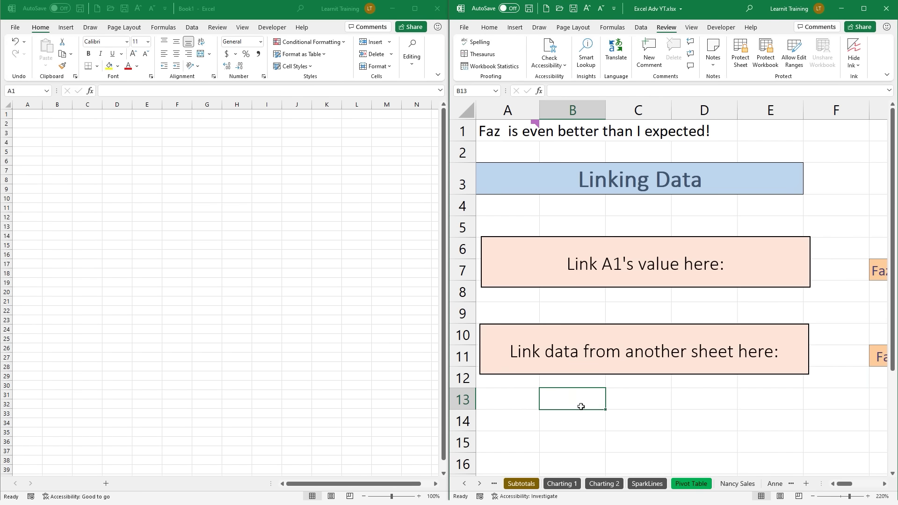
type("=")
left_click(21, 115)
left_click(587, 394)
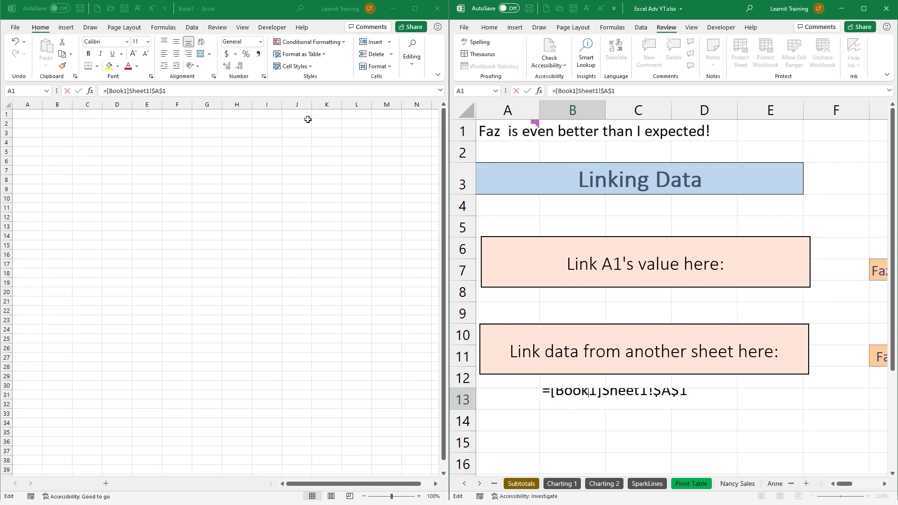
left_click(437, 8)
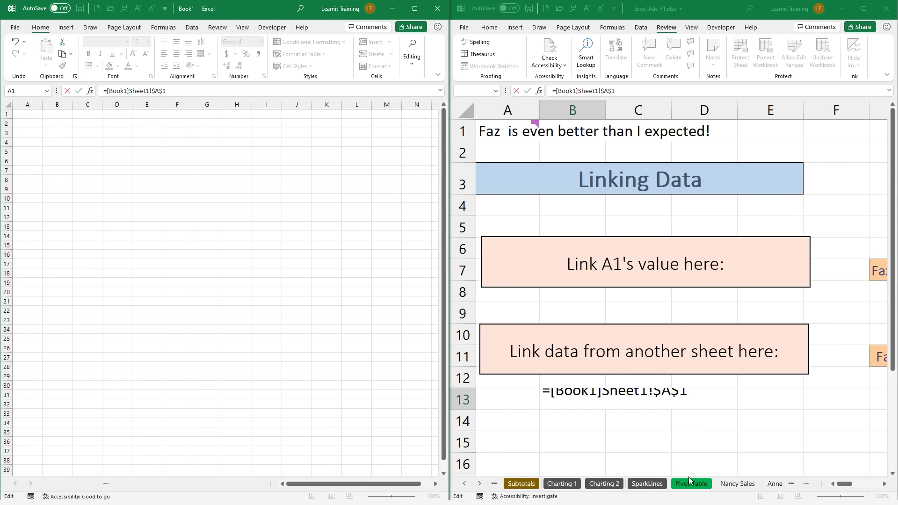
left_click(690, 483)
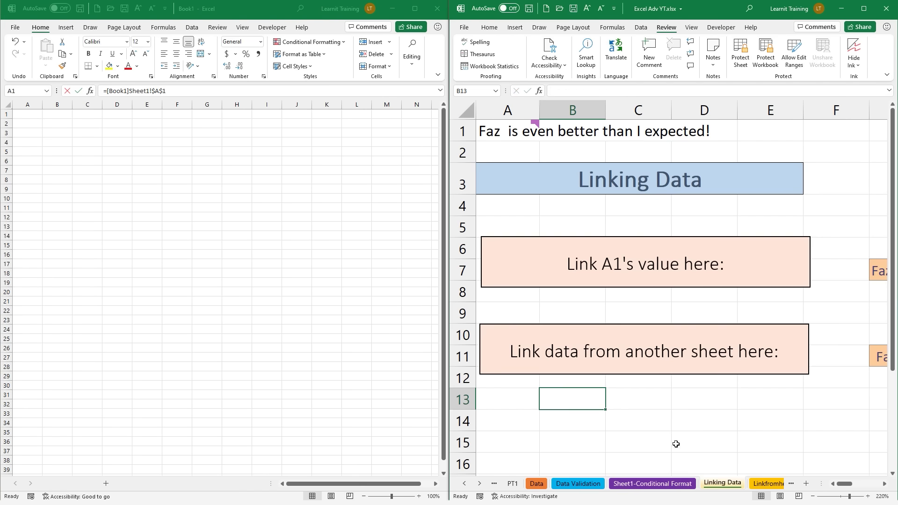
left_click(441, 11)
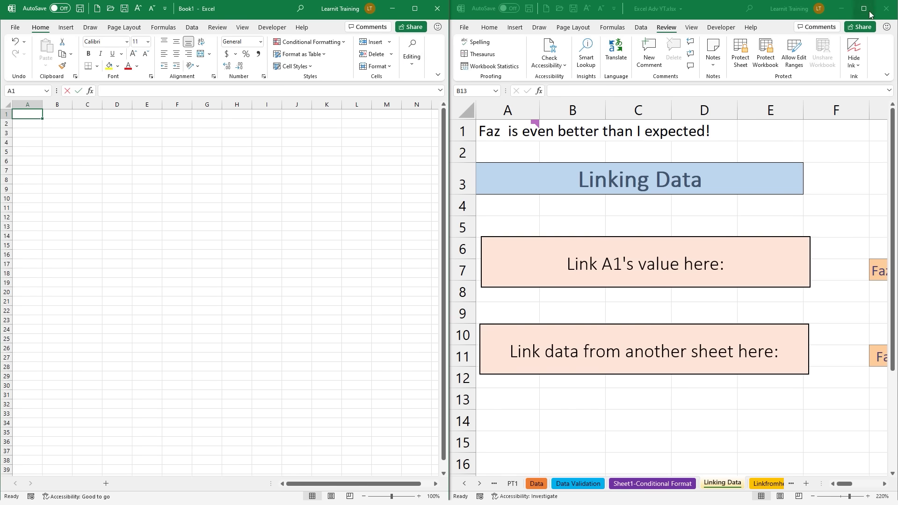
left_click(864, 8)
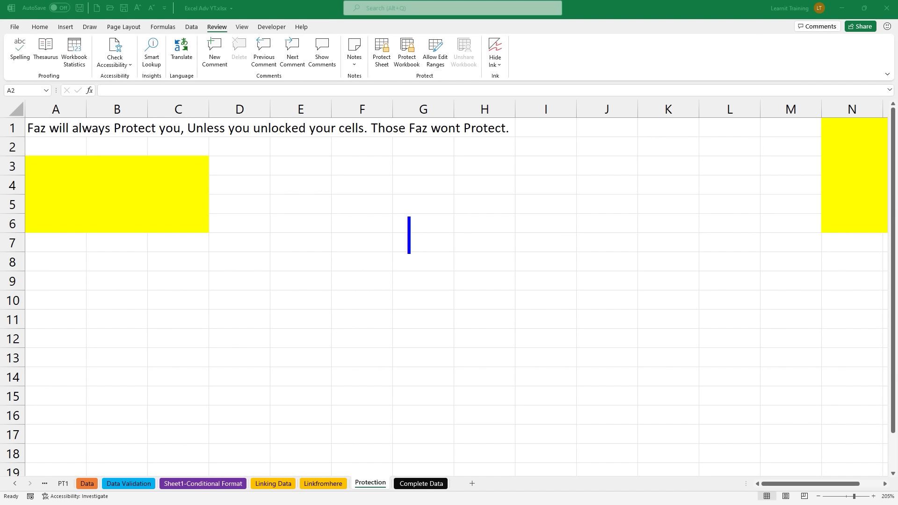
type(". u")
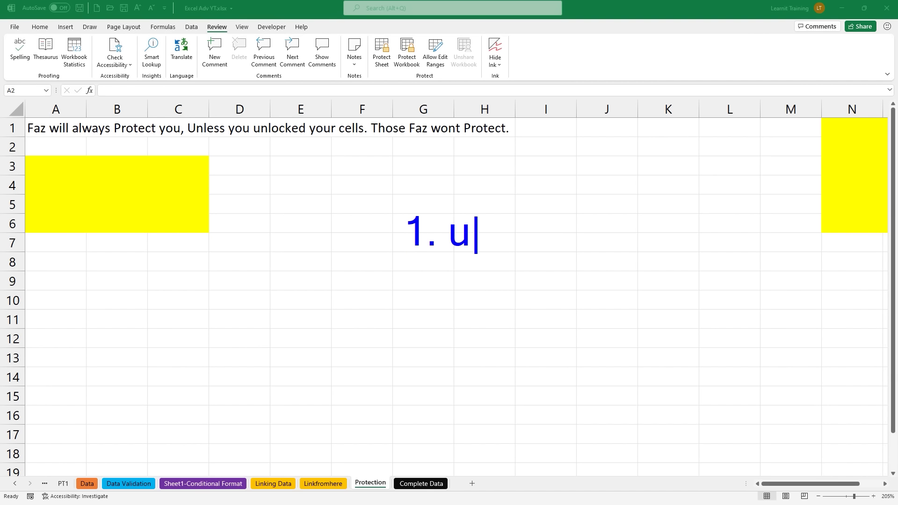
type("nlock cells")
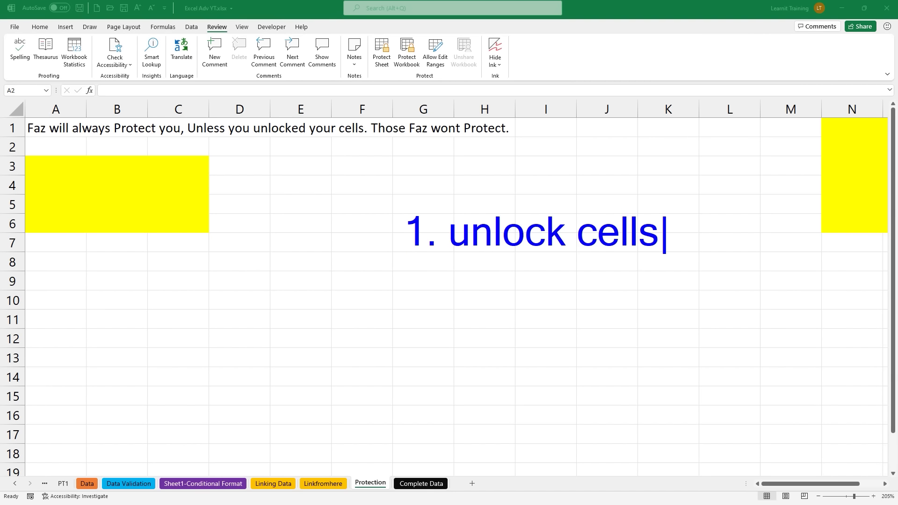
type(" you want")
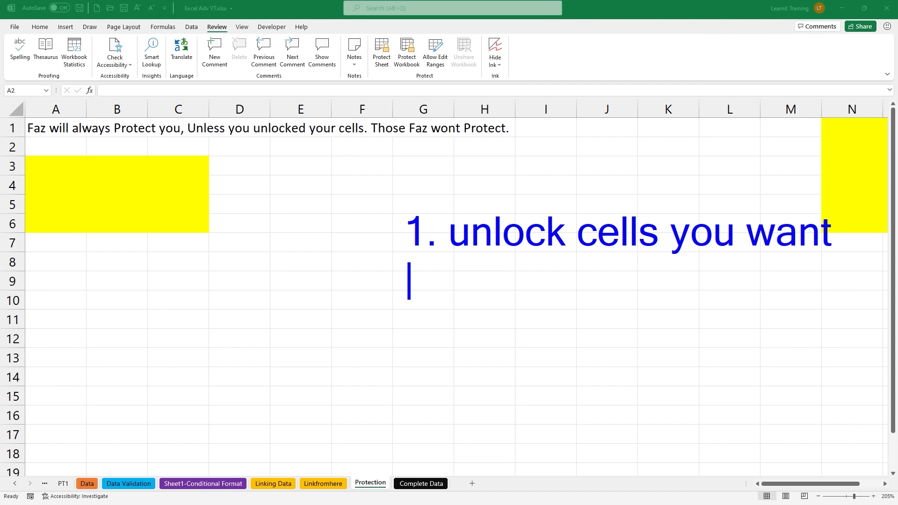
type(" users to ")
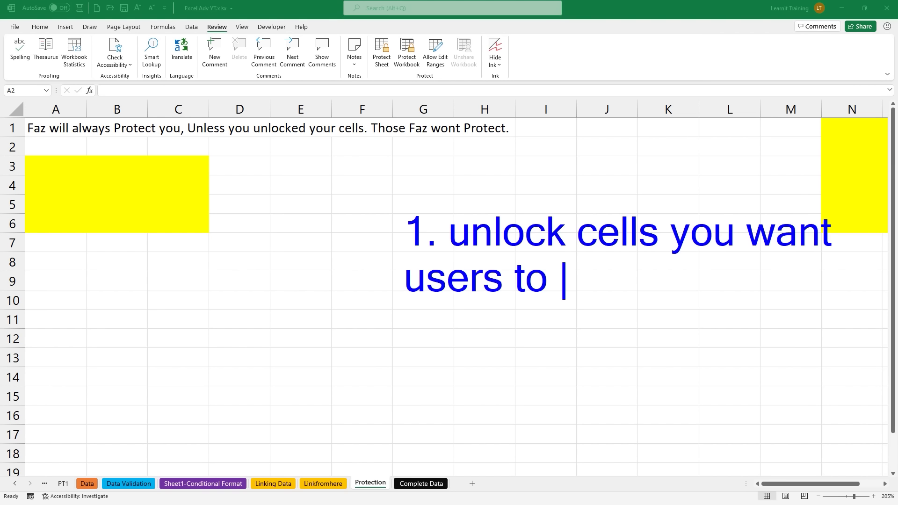
type("have access too.")
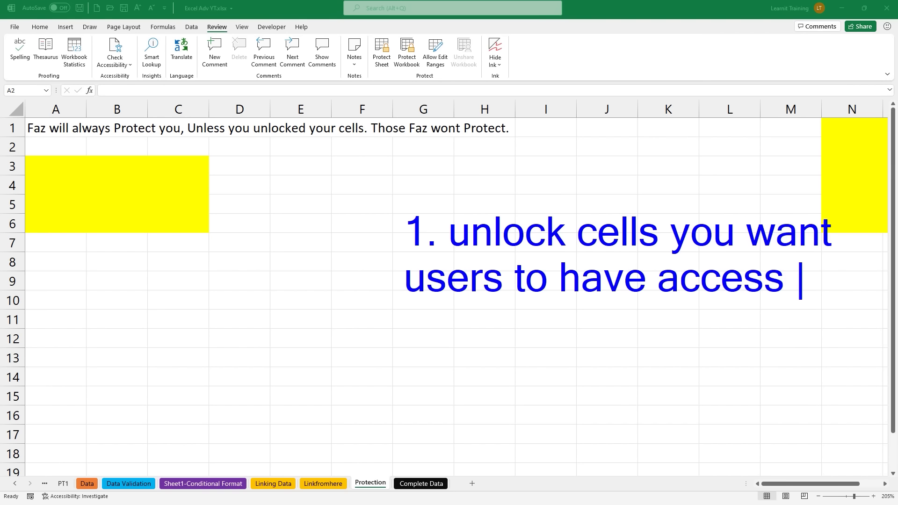
key("Return")
key("Return")
type("2")
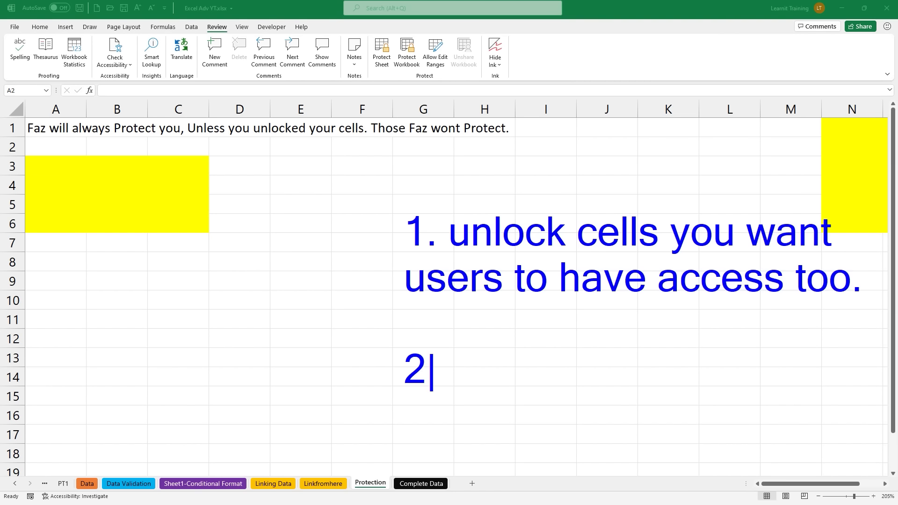
type(". protect")
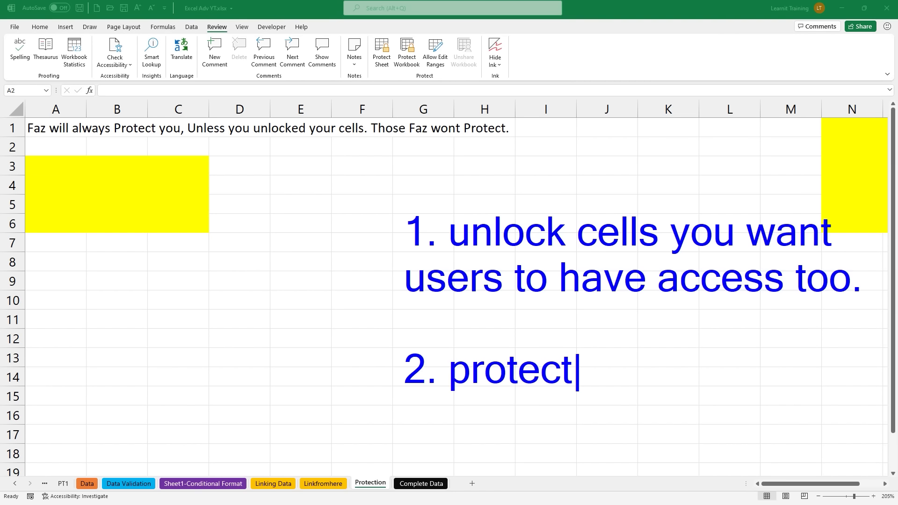
type(" the worksheet")
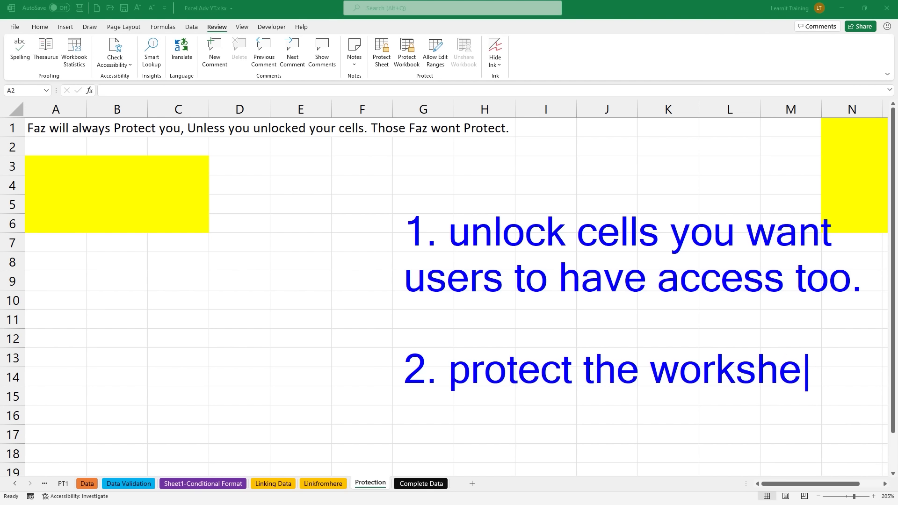
key("Return")
type("(ena")
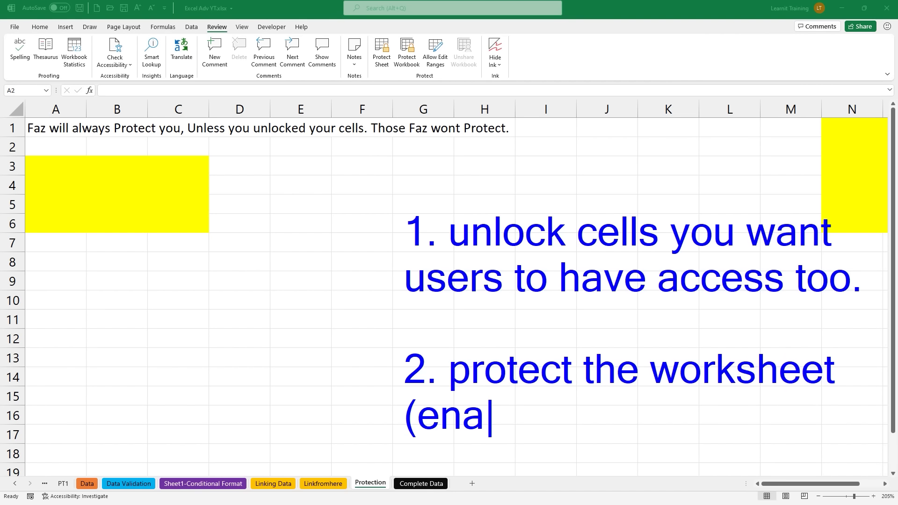
type("bles the prot")
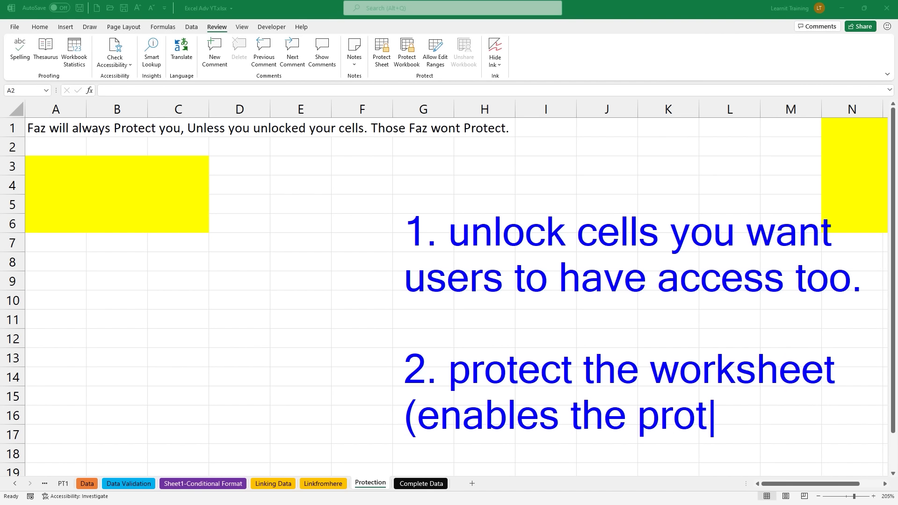
type("ecti")
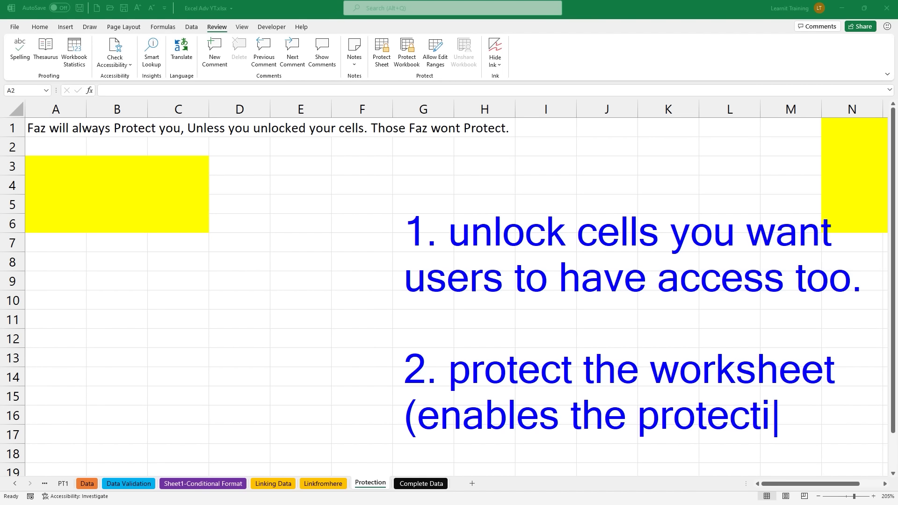
type("on)")
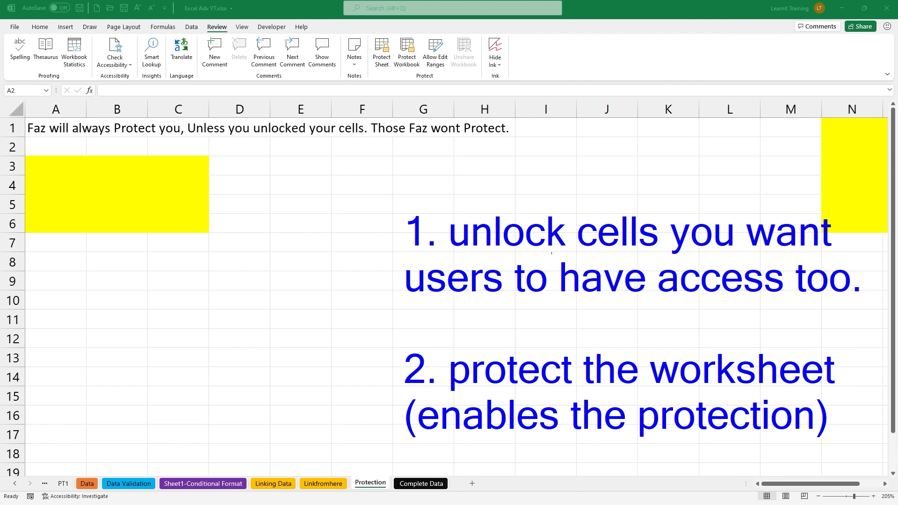
Step: Select A3:C6 plus N1:Q6 together and open the right-click menu on them
key("Escape")
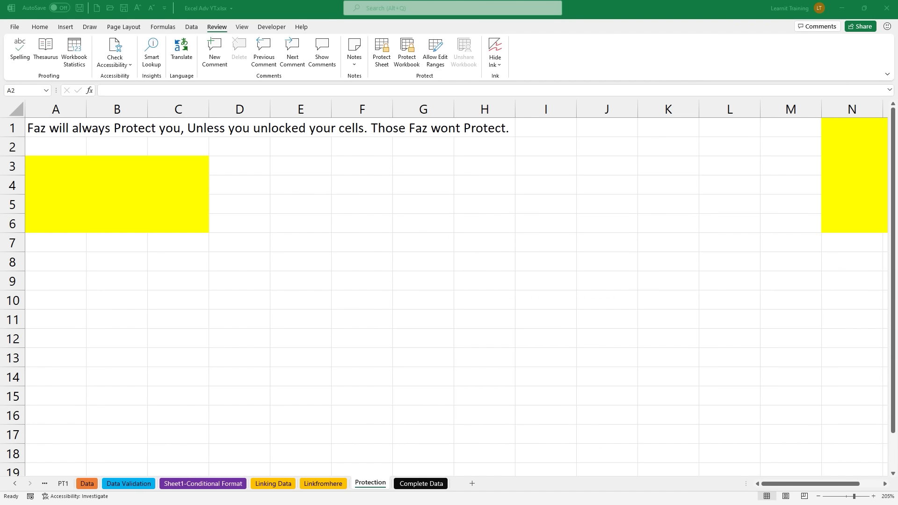
scroll(42, 190, "down", 3)
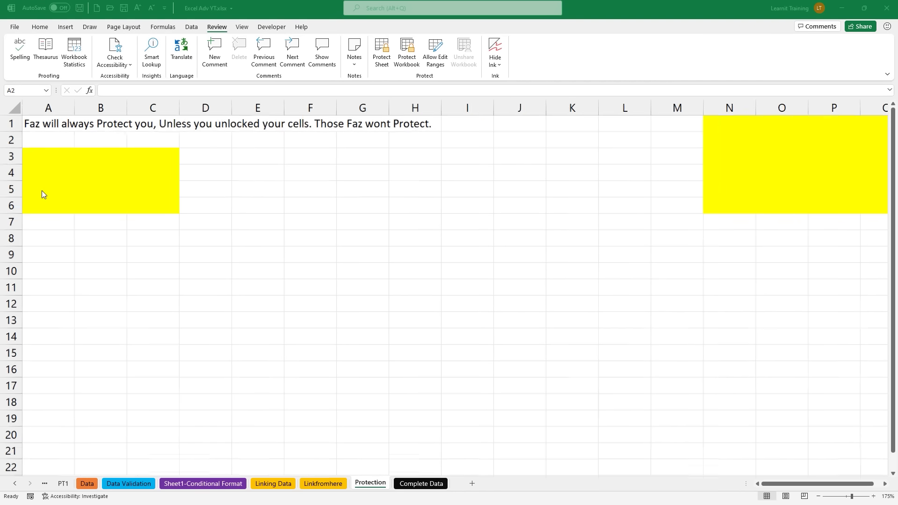
left_click_drag(22, 158, 122, 201)
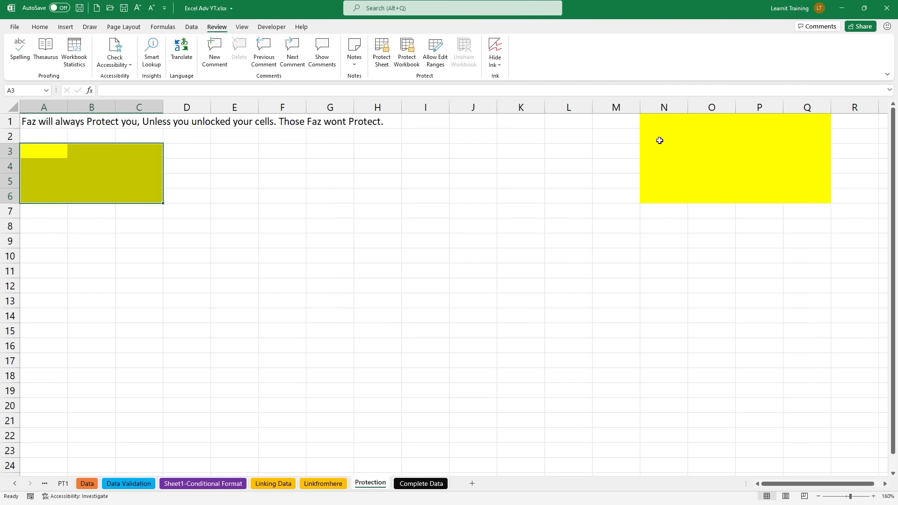
left_click_drag(645, 121, 795, 197)
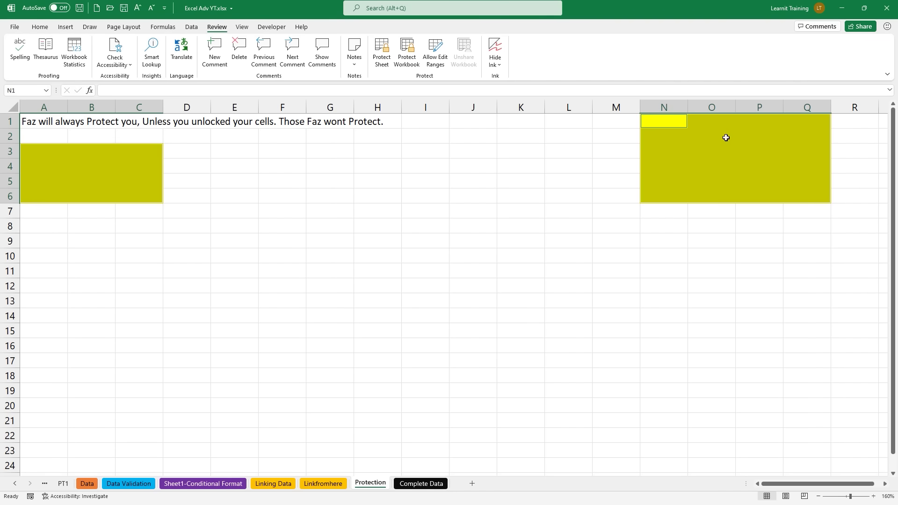
right_click(733, 182)
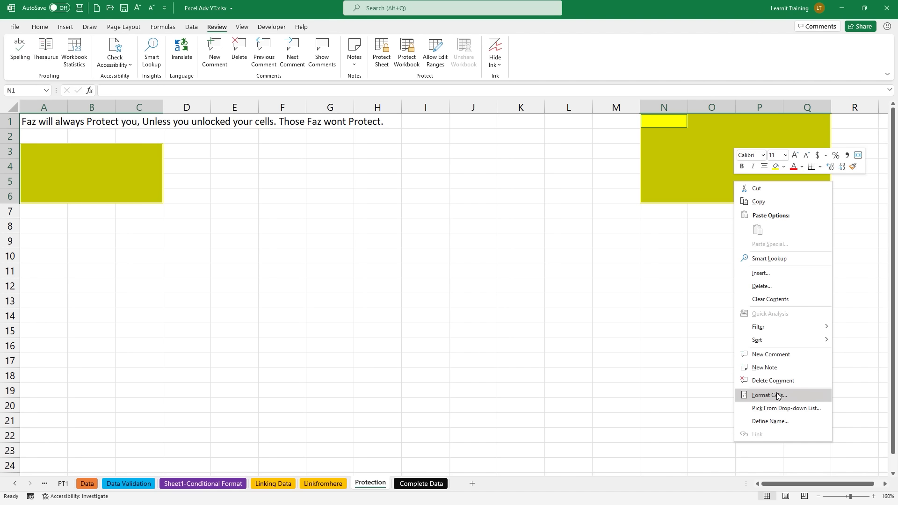
Step: Uncheck Locked on the Protection tab of Format Cells for both yellow ranges
left_click(776, 395)
left_click_drag(708, 285, 386, 173)
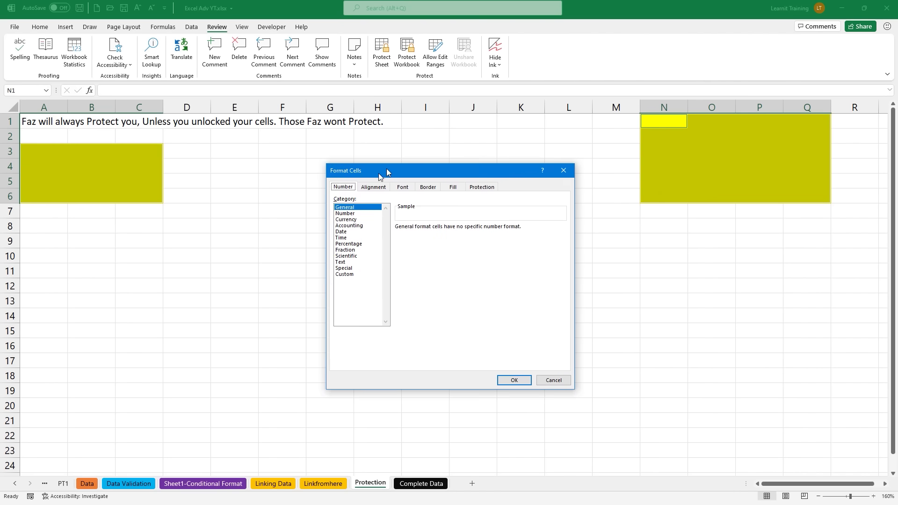
left_click(372, 188)
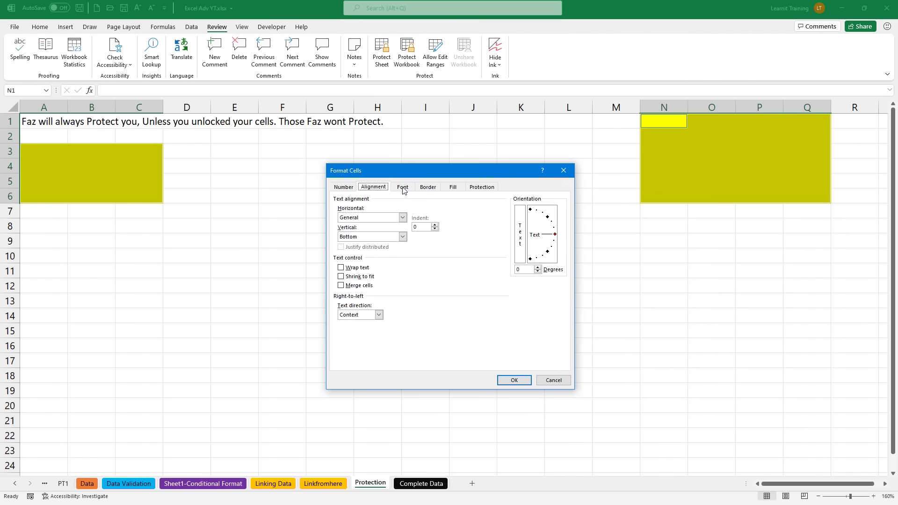
left_click(401, 188)
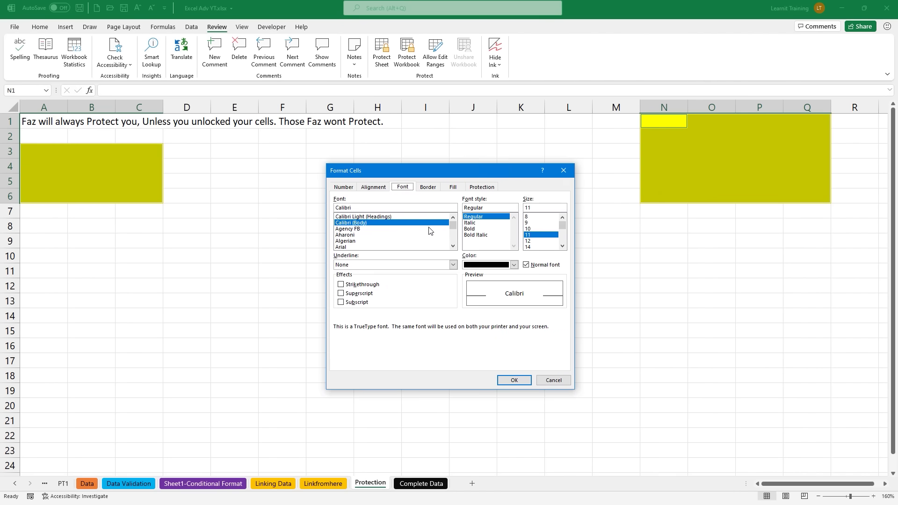
left_click(485, 187)
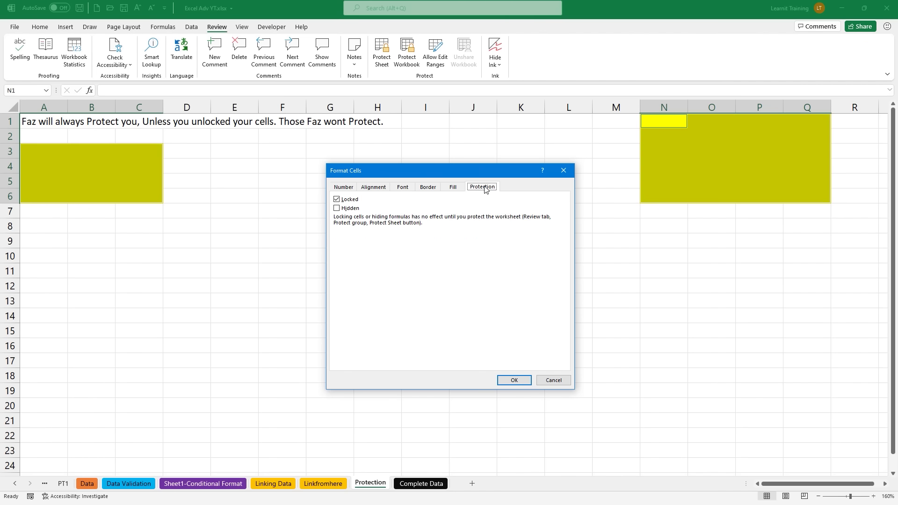
left_click(337, 200)
left_click(514, 380)
Step: Reselect the yellow blocks A3:C6 and N1:Q6, then deselect by clicking an empty cell
left_click_drag(21, 148, 138, 195)
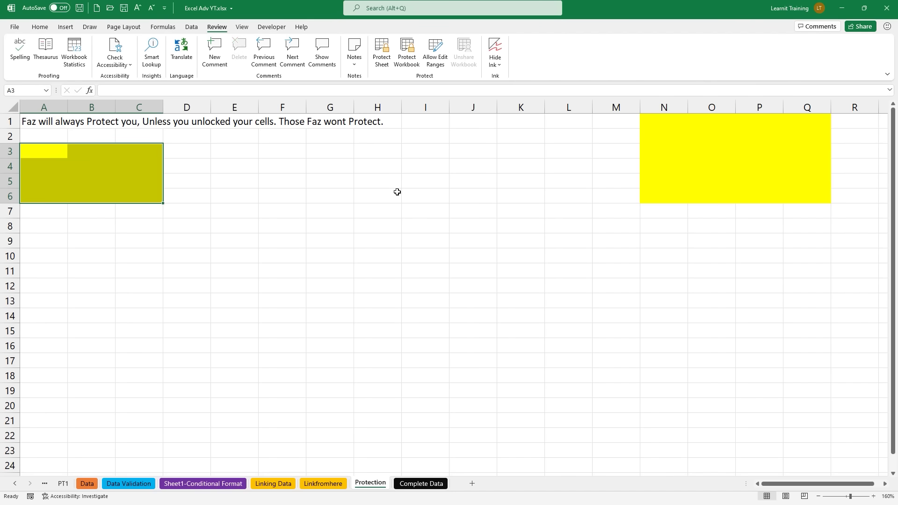
left_click(663, 125)
left_click_drag(664, 124, 792, 195)
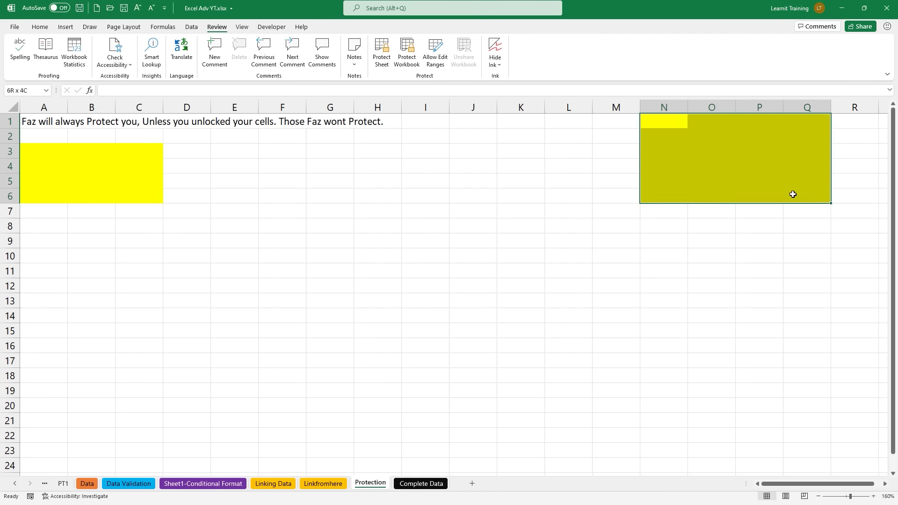
left_click(428, 324)
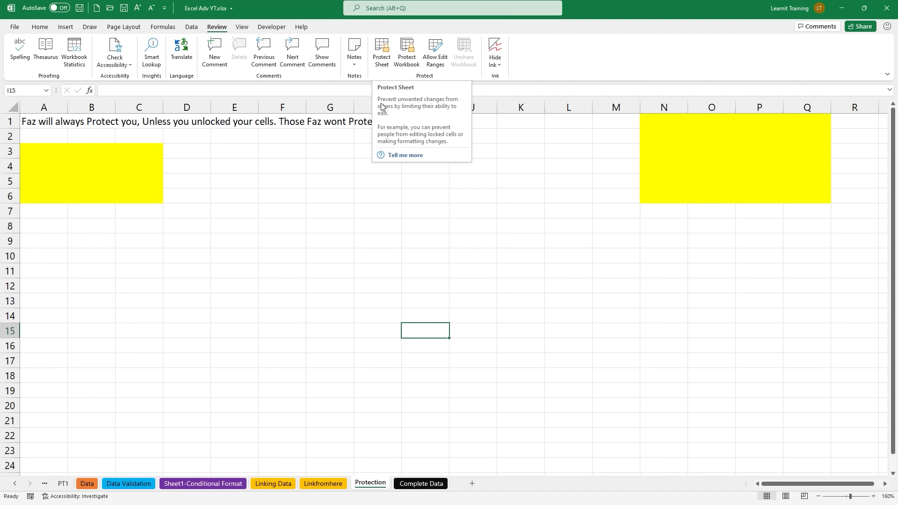
Step: Protect the Protection sheet without a password, with Select locked cells unchecked
right_click(366, 488)
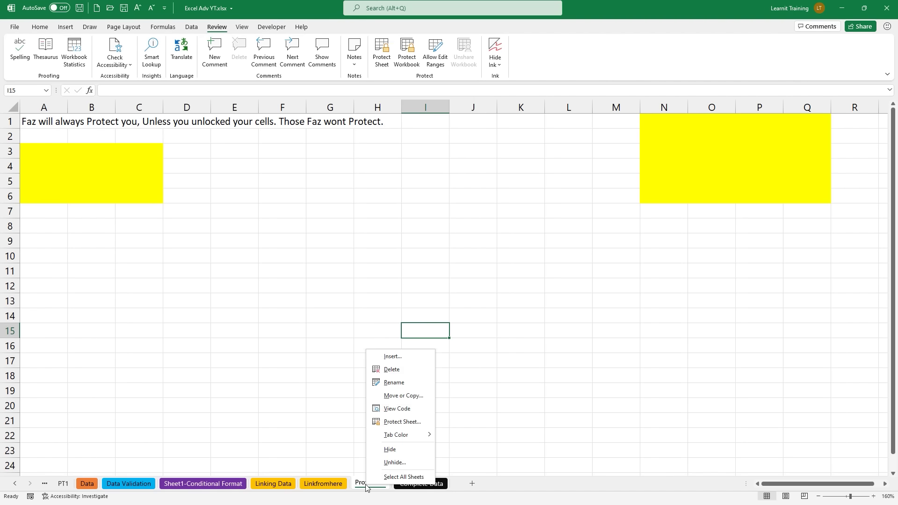
left_click(417, 423)
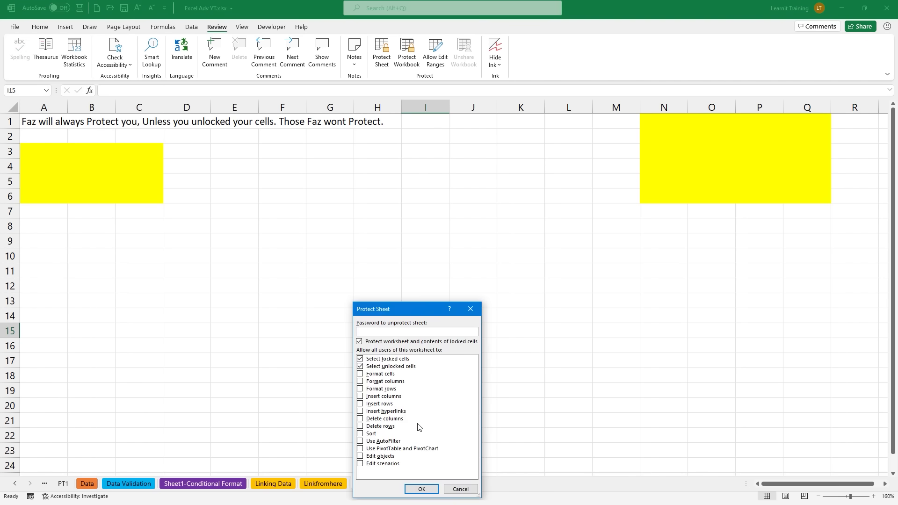
left_click_drag(411, 309, 479, 262)
left_click_drag(418, 284, 388, 291)
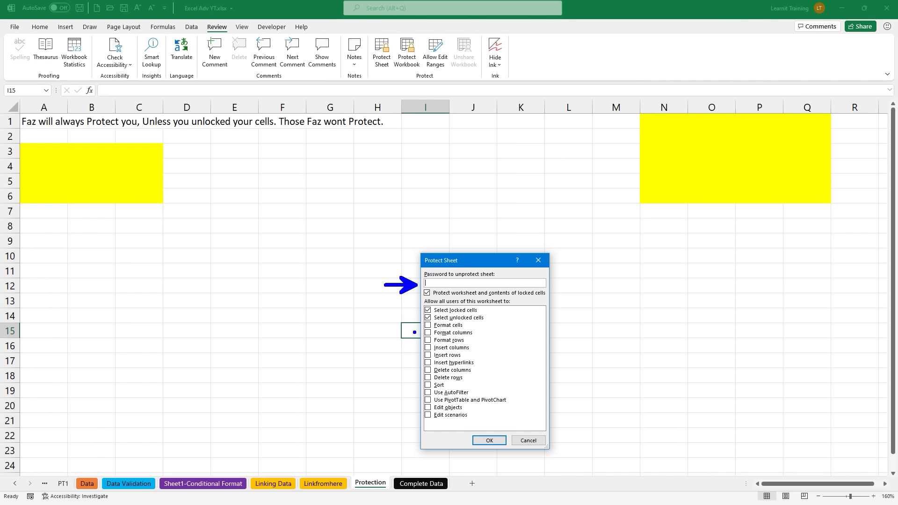
left_click_drag(421, 305, 398, 309)
left_click(428, 310)
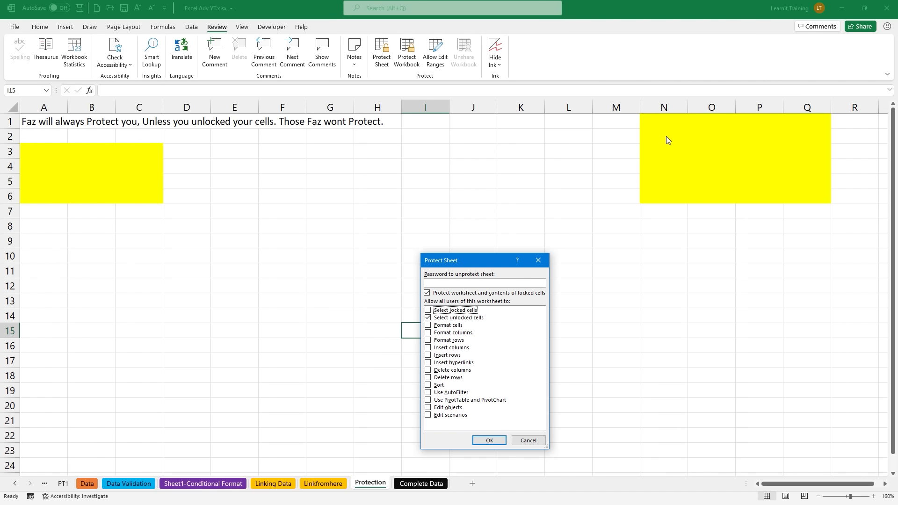
left_click_drag(640, 115, 825, 205)
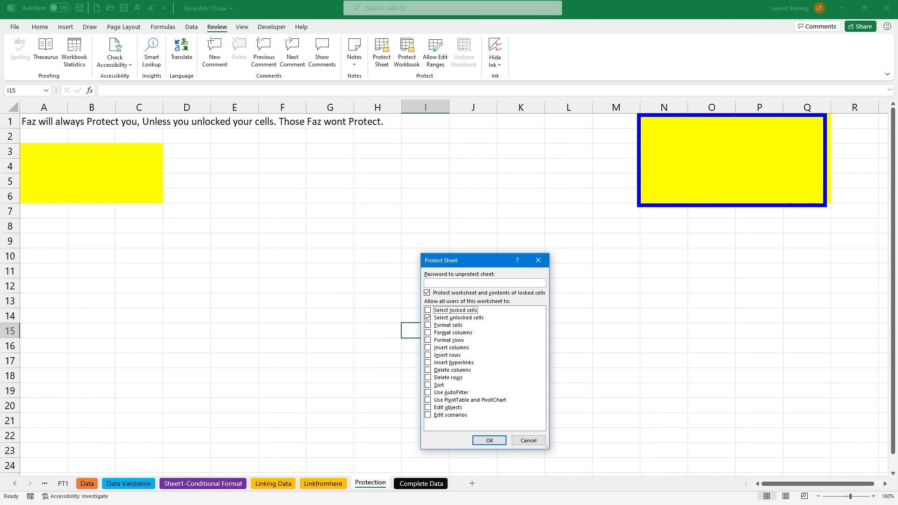
mouse_move(19, 140)
left_mouse_down()
mouse_move(110, 185)
mouse_move(185, 206)
mouse_move(166, 207)
left_mouse_up()
mouse_move(486, 430)
left_mouse_down()
mouse_move(473, 419)
mouse_move(486, 413)
left_mouse_up()
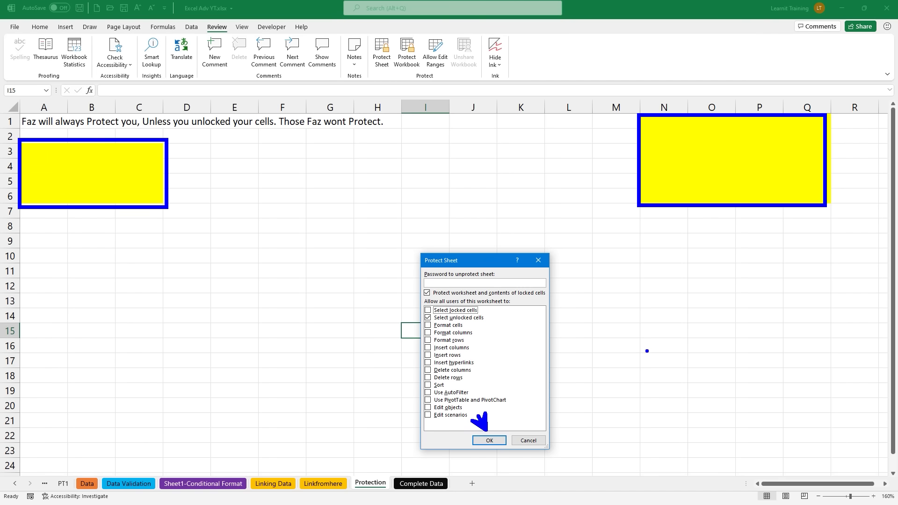
key("Escape")
left_click(489, 439)
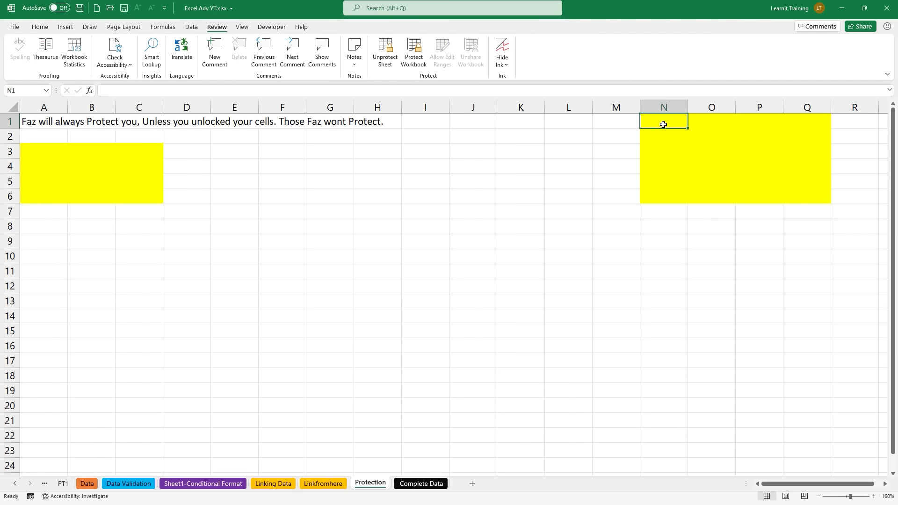
Step: Fill the unlocked yellow cells with test values 1, 2, 22 and 222, ending in Q6
key("Tab")
key("Tab")
key("Tab")
key("Tab")
key("Tab")
key("Tab")
key("Tab")
key("Tab")
key("Tab")
key("Tab")
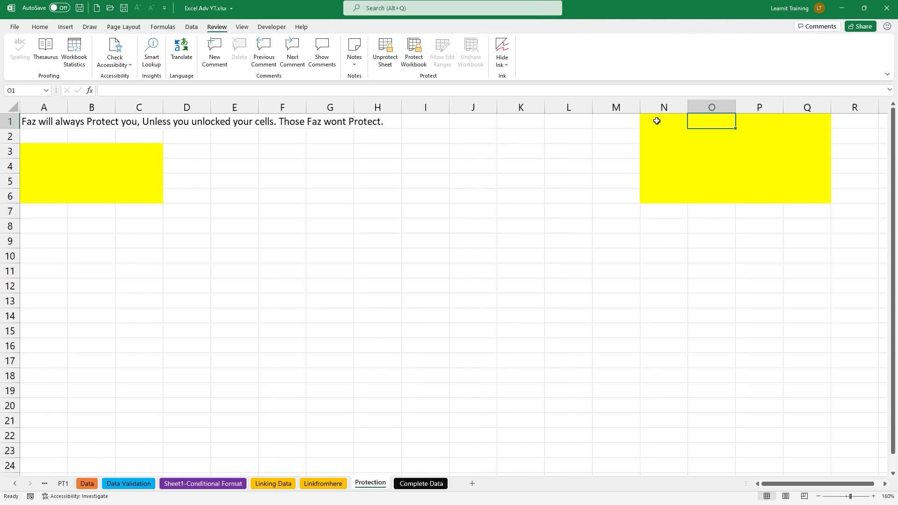
key("Tab")
key("Tab")
key("Tab")
key("Tab")
key("Tab")
key("Tab")
key("Tab")
key("Tab")
key("Tab")
key("Tab")
key("Tab")
key("Tab")
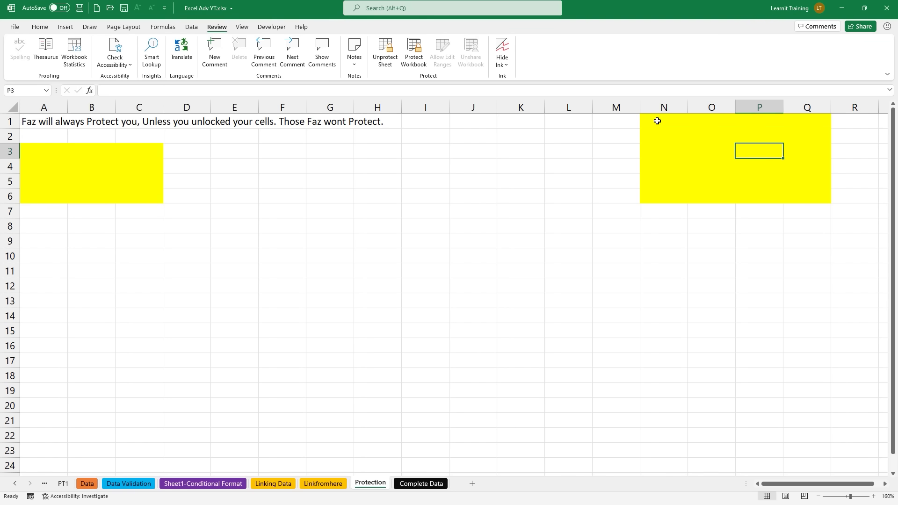
key("Tab")
key("Tab")
key("Tab")
key("Tab")
key("Tab")
key("Tab")
key("Tab")
key("Tab")
key("Tab")
key("Tab")
key("Tab")
key("Tab")
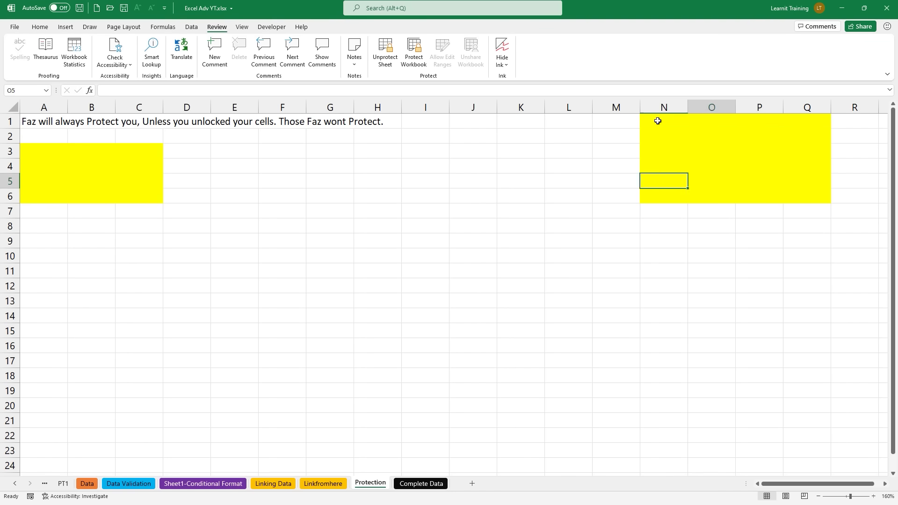
key("Tab")
key("Tab")
key("Tab")
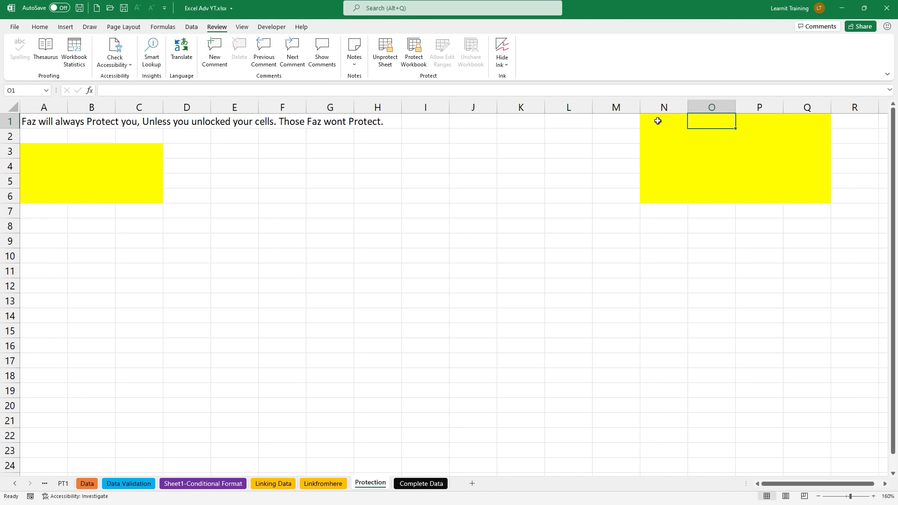
key("Tab")
type("1")
key("Tab")
key("Tab")
type("2\t2\t22\t2")
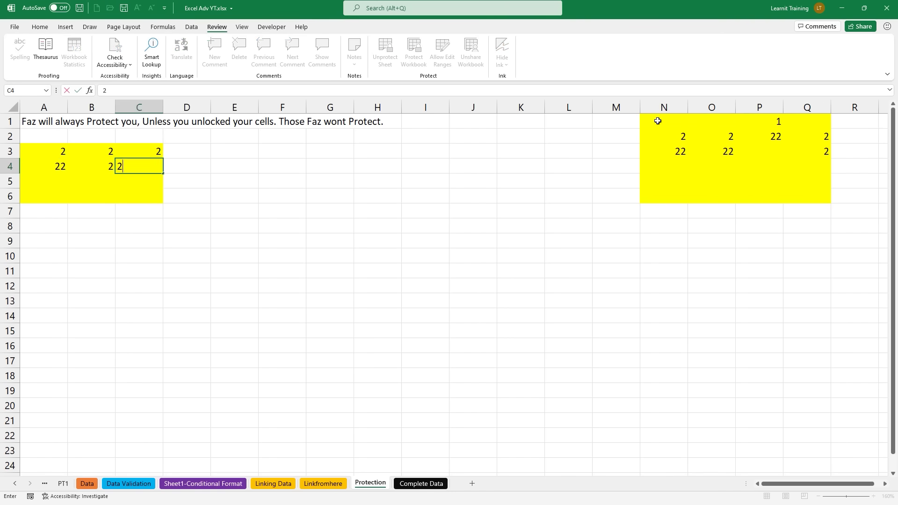
type("\t2\t2\t2\t22\t22\t\t2\t22\t2\t2\t2\t22\t2\t2\t22\t\t222\t2\t2\t2\t2\t22\t2\t2\t2\t2\t2")
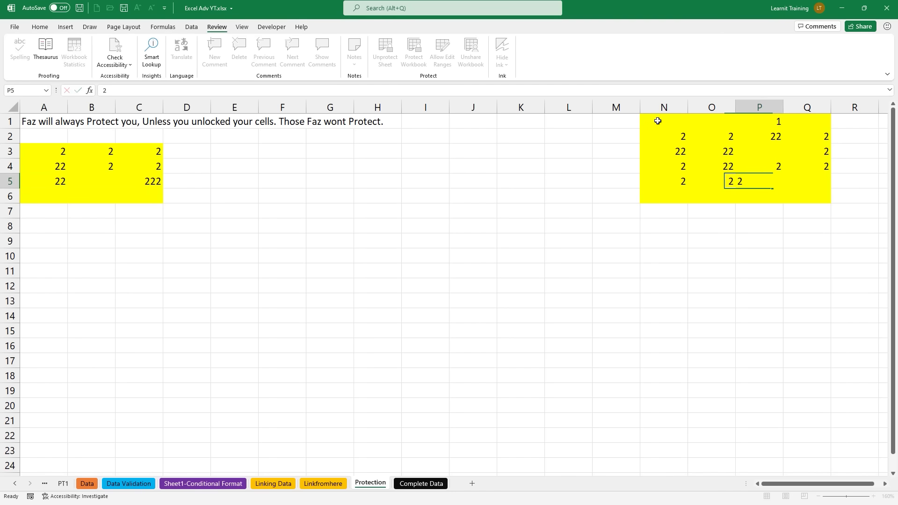
type("\t2")
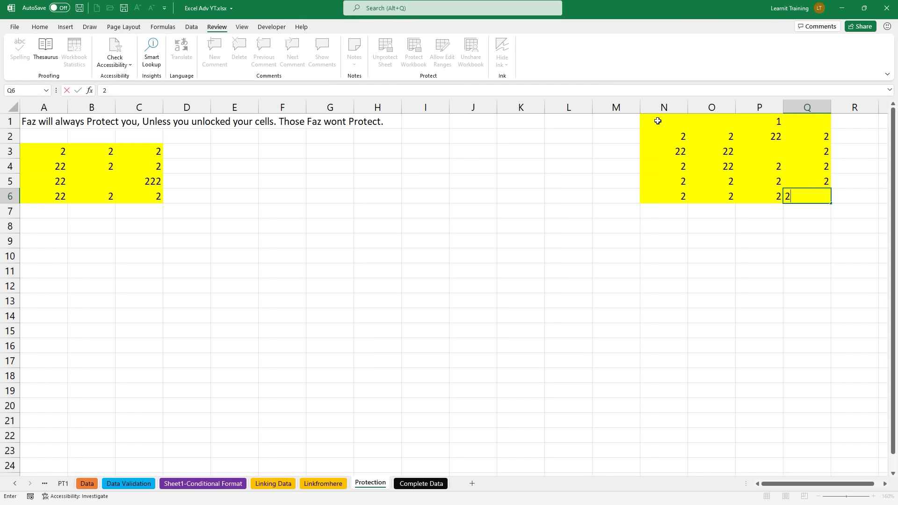
key("ctrl+Return")
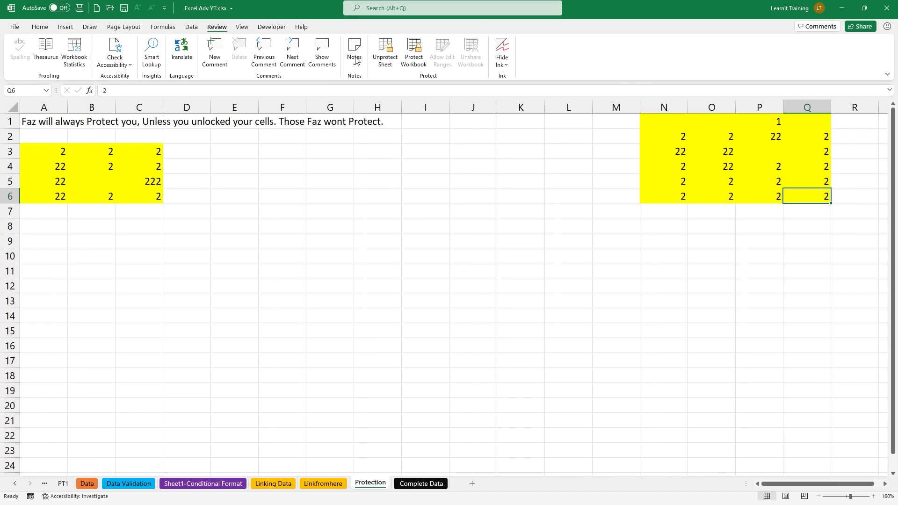
Step: Unprotect the Protection sheet, then select areas of it to review the test entries
left_click(390, 64)
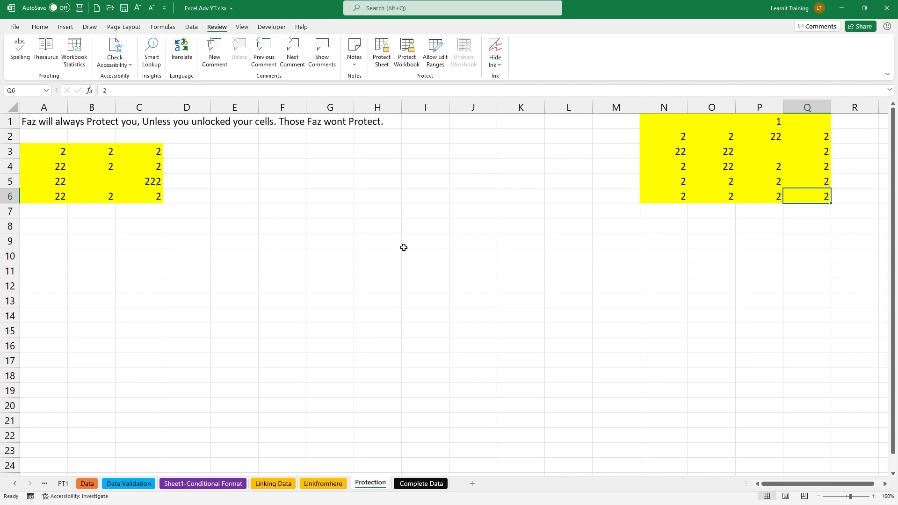
left_click_drag(5, 137, 174, 216)
left_click_drag(628, 99, 844, 227)
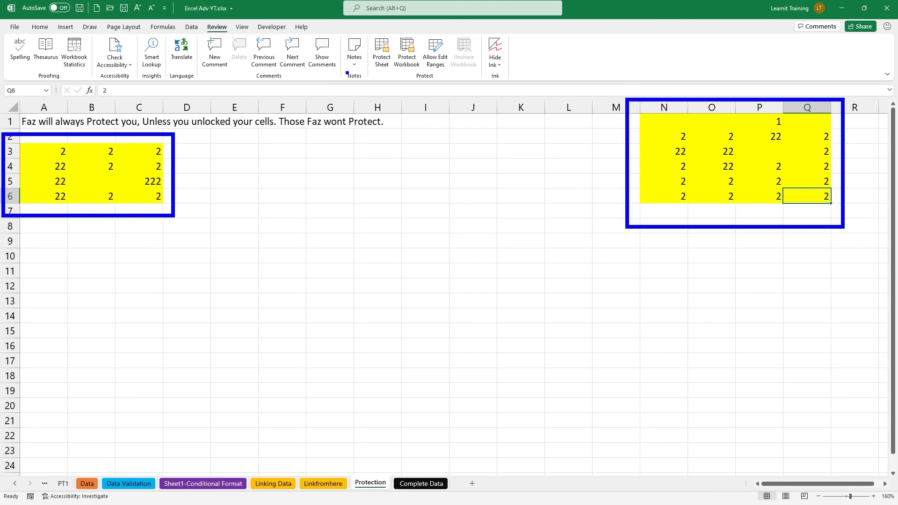
mouse_move(352, 23)
left_mouse_down()
mouse_move(410, 80)
mouse_move(391, 145)
left_mouse_up()
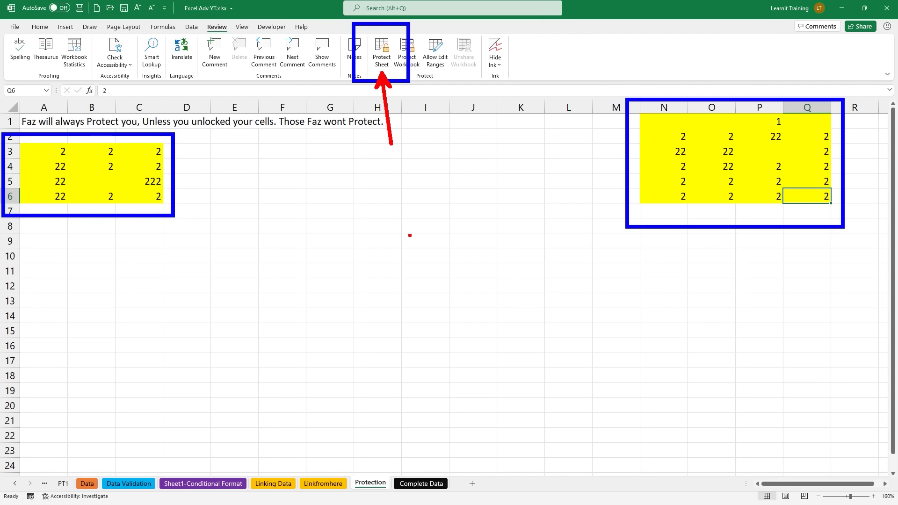
key("Escape")
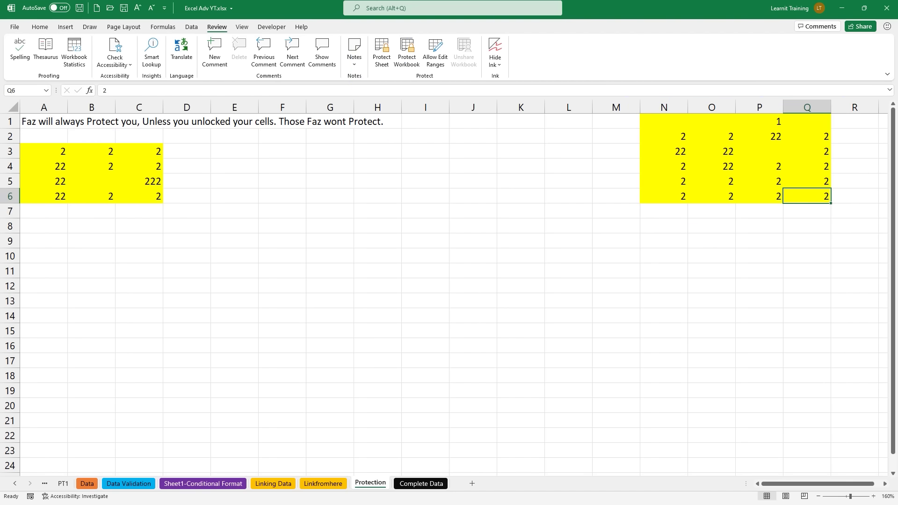
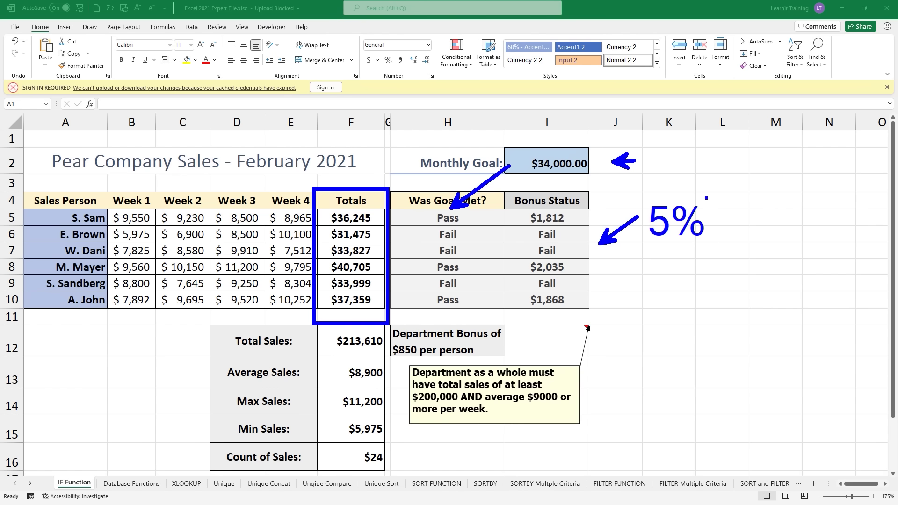
Step: Review the IF formula in H5 and commit it unchanged
left_click(456, 218)
double_click(456, 219)
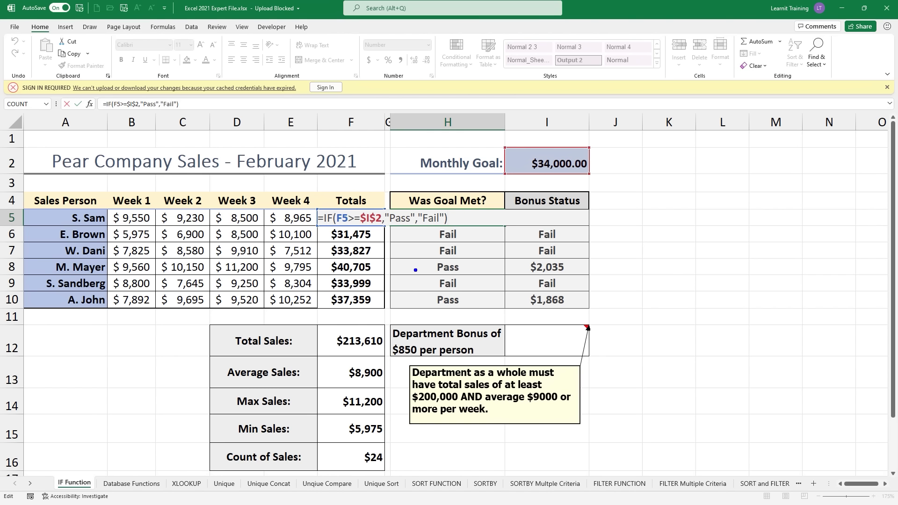
left_click_drag(335, 226, 379, 225)
key("t")
scroll(400, 240, "down", 10)
type("t")
key("Escape")
type("rtf")
key("Escape")
key("Return")
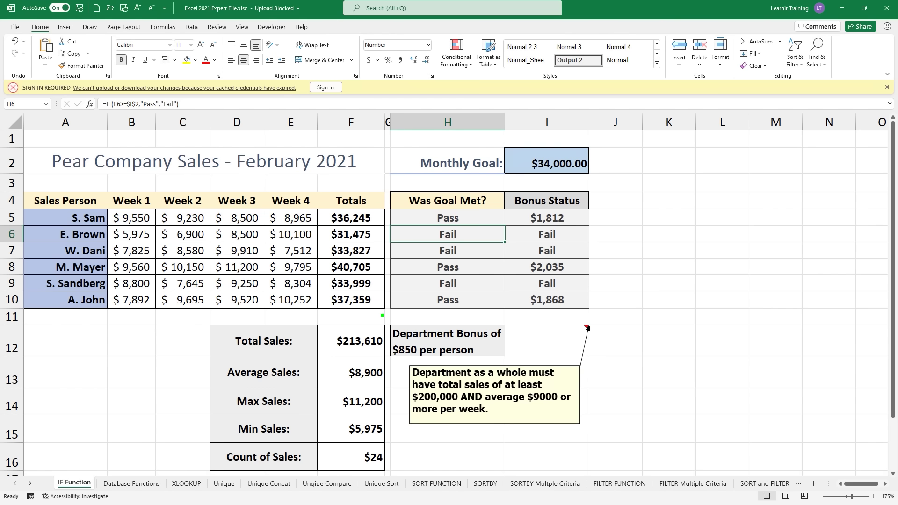
left_click_drag(382, 315, 620, 440)
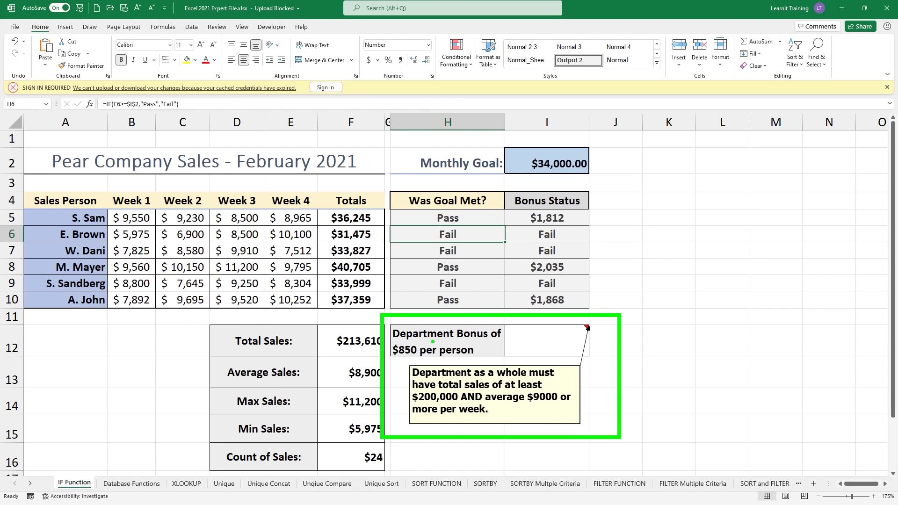
left_click_drag(397, 319, 357, 282)
left_click_drag(45, 215, 29, 197)
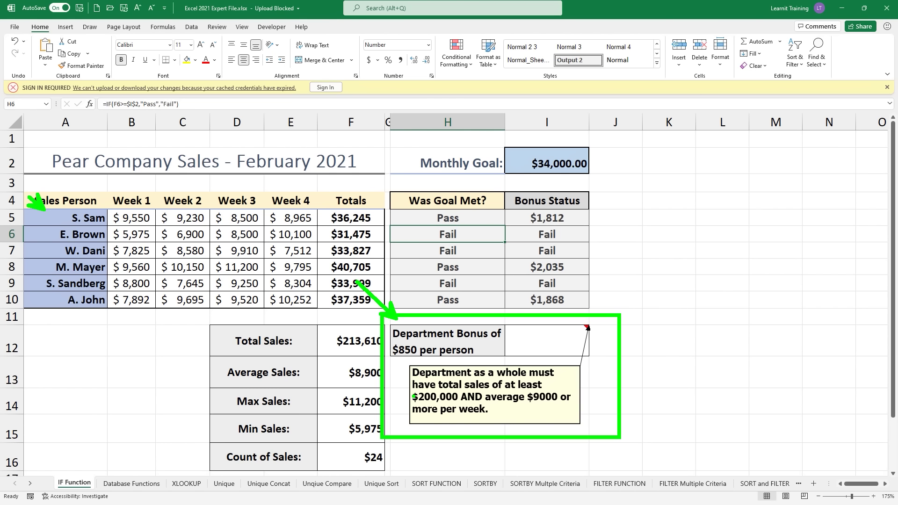
mouse_move(411, 401)
left_mouse_down()
mouse_move(463, 402)
mouse_move(485, 374)
mouse_move(472, 358)
left_mouse_up()
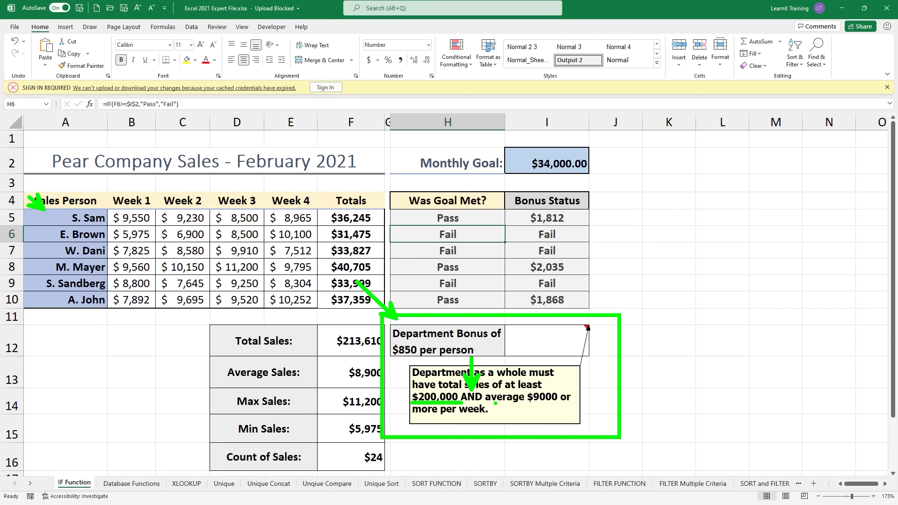
left_click_drag(495, 402, 561, 406)
Step: Type an IF formula in I12 testing F12>=200000 and F13>=9000 with "Pass"/"Fail" results
left_click(513, 331)
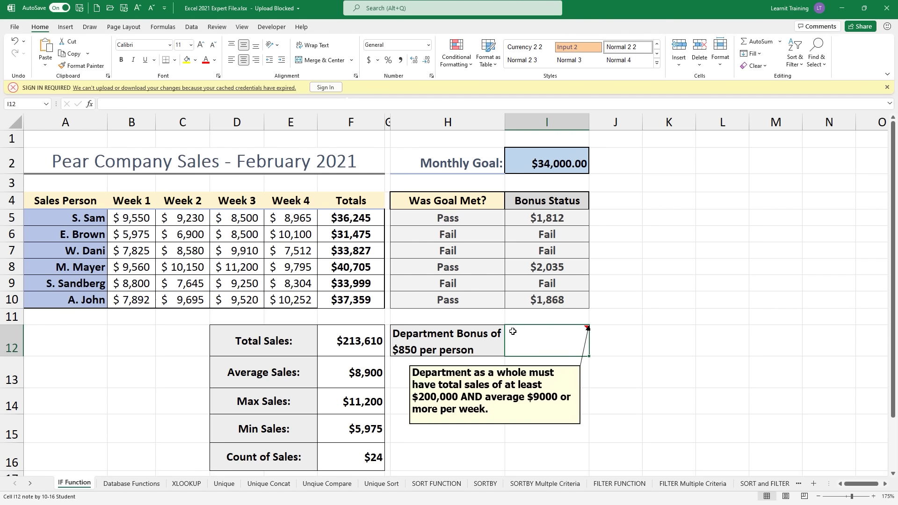
type("=")
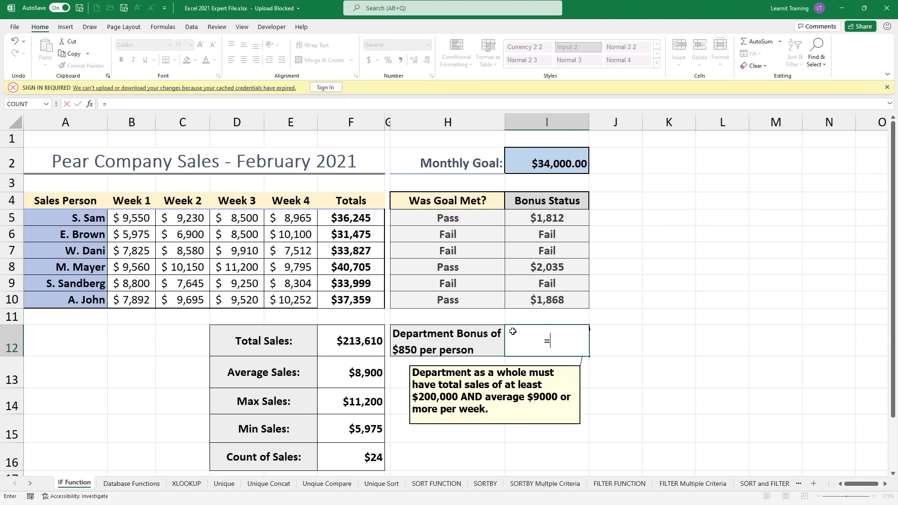
type("i")
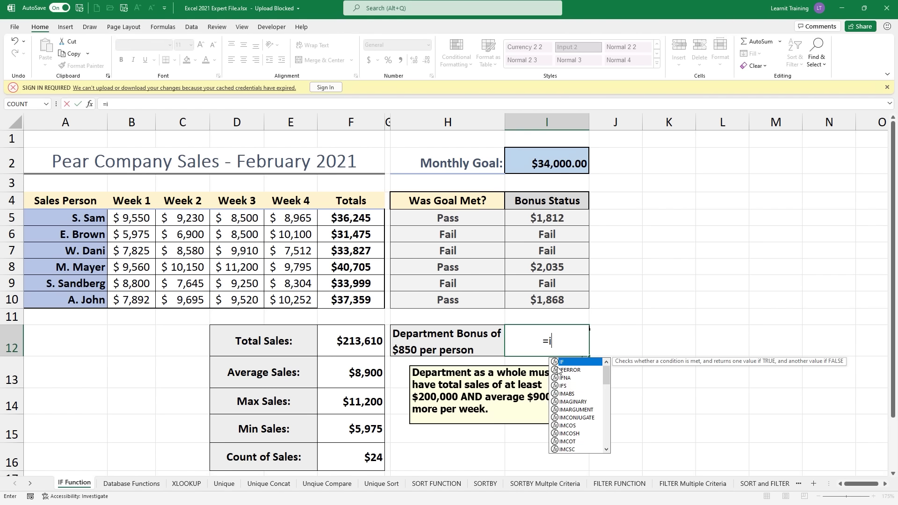
key("Tab")
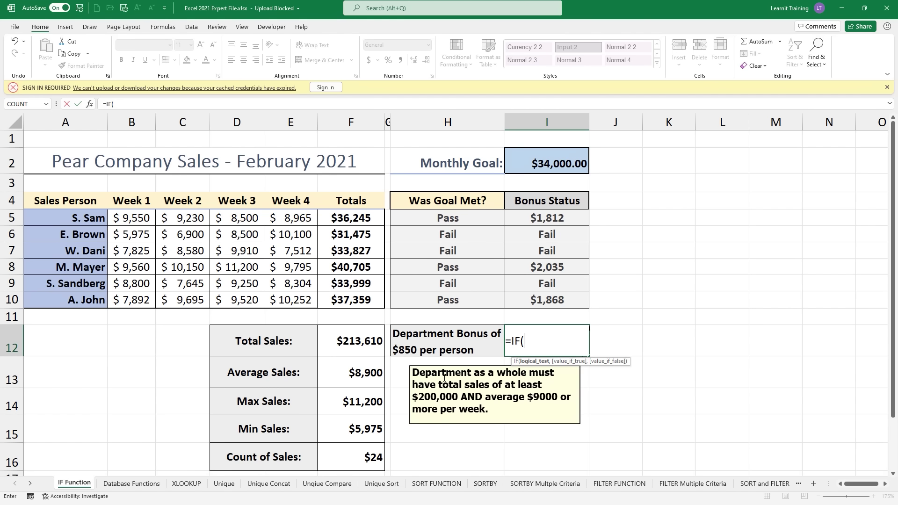
left_click(378, 344)
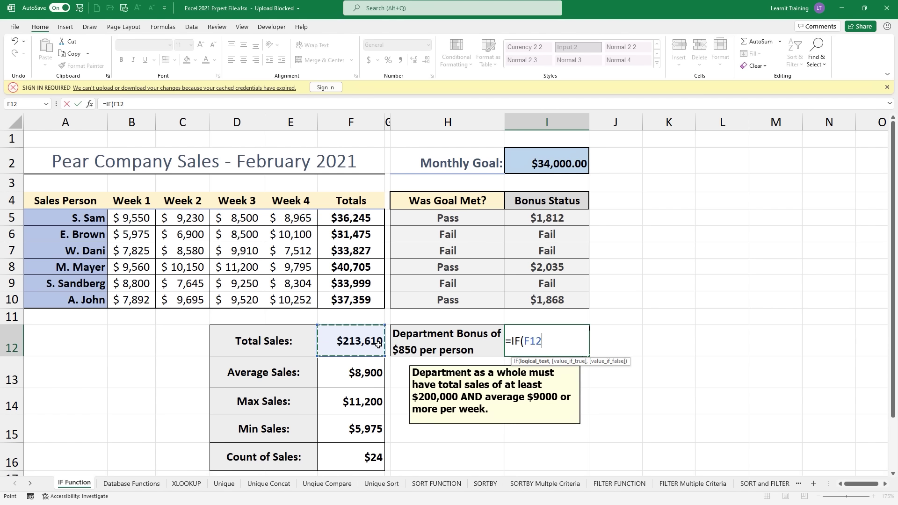
type(">=200000")
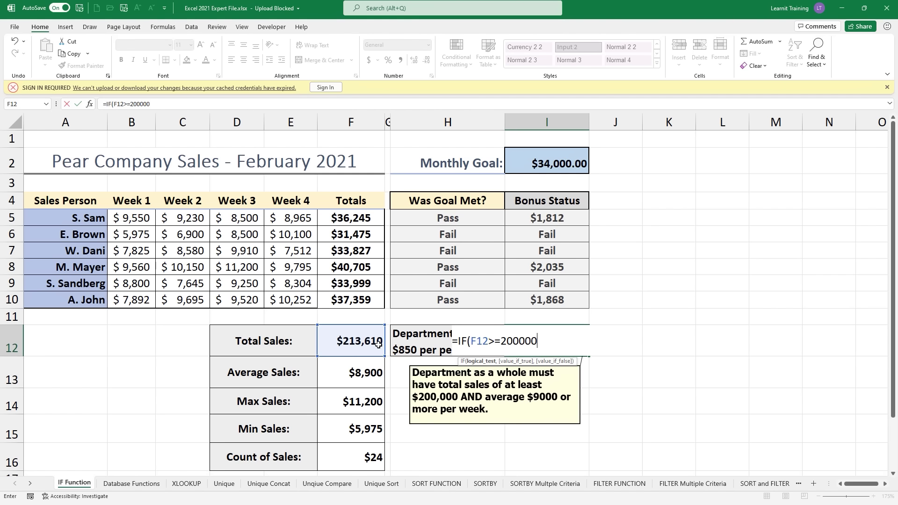
type(",")
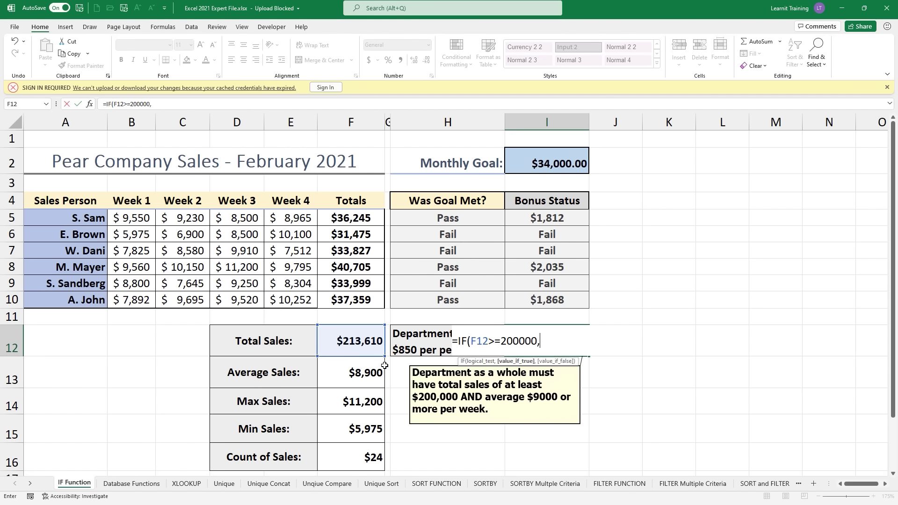
left_click(382, 370)
type(">=")
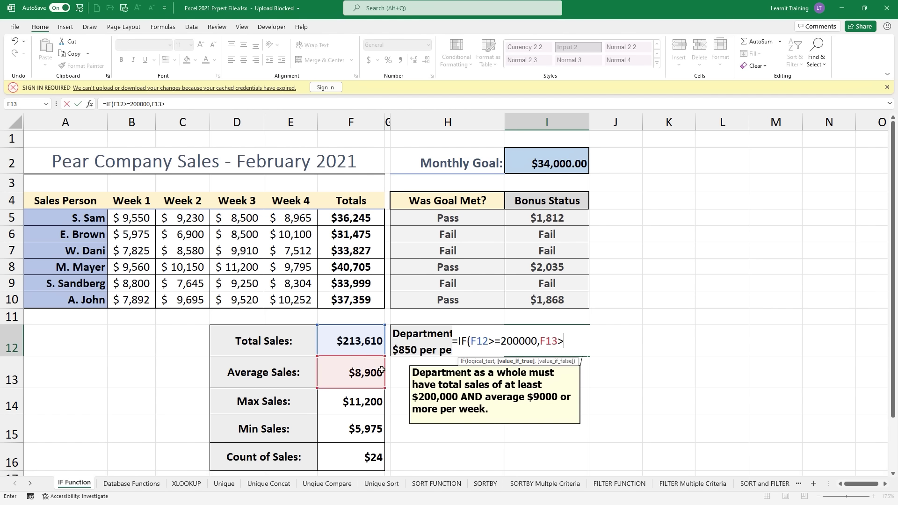
type("9000")
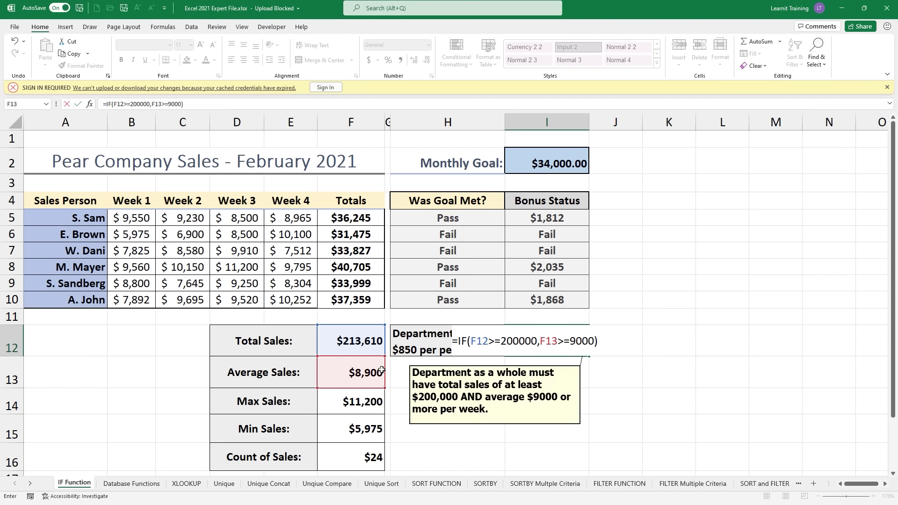
type(",\"Pass\",\"Fail\"")
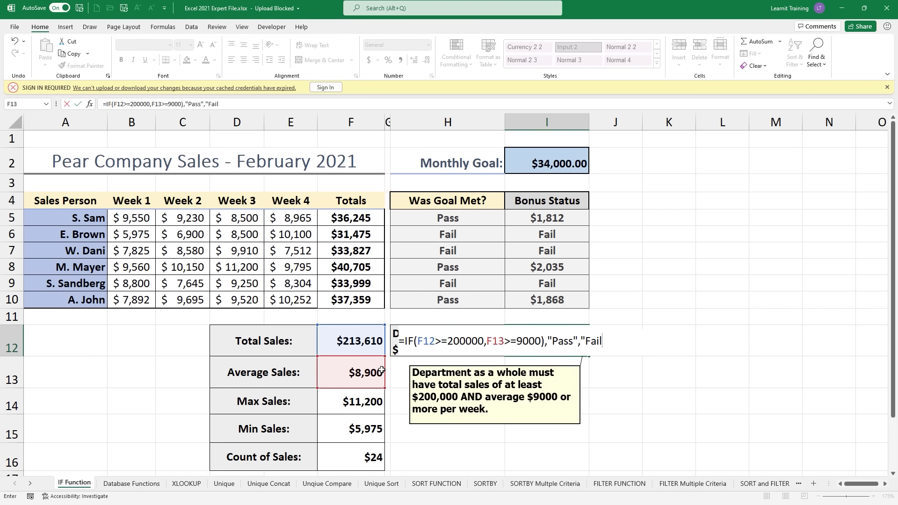
type(")")
Step: Dismiss the too-many-arguments error and erase I12's formula down to the equals sign
left_click(543, 341)
key("BackSpace")
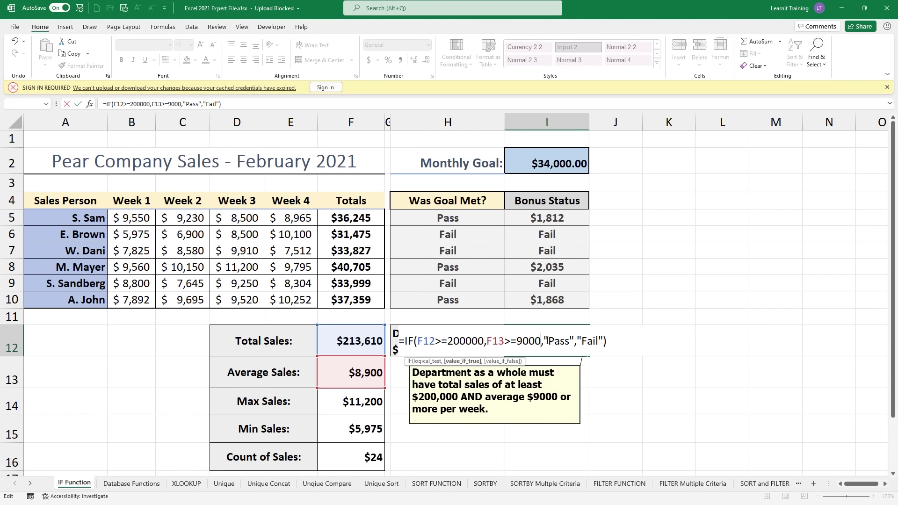
key("Return")
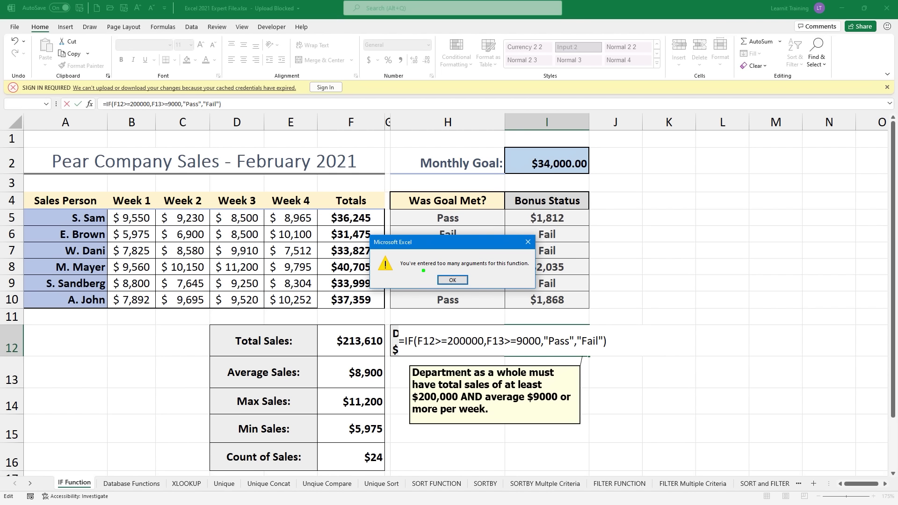
left_click_drag(423, 270, 487, 271)
left_click_drag(423, 348, 609, 345)
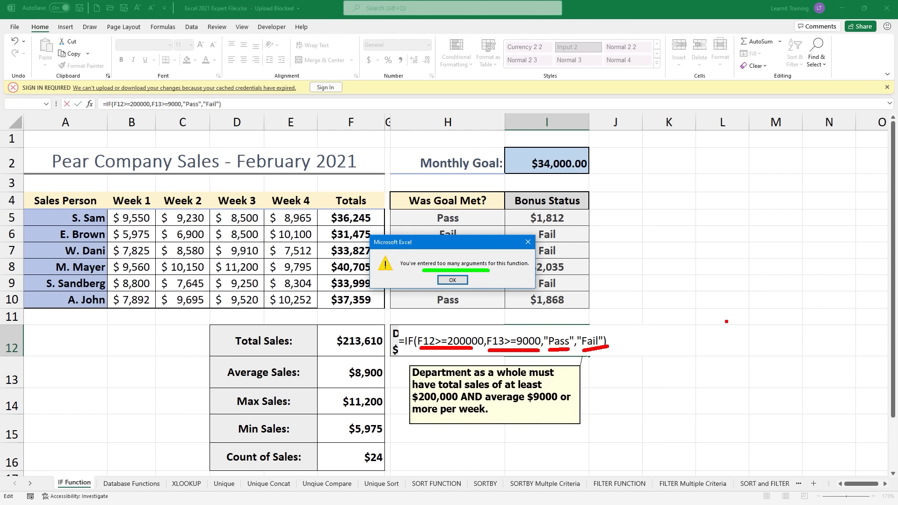
key("Escape")
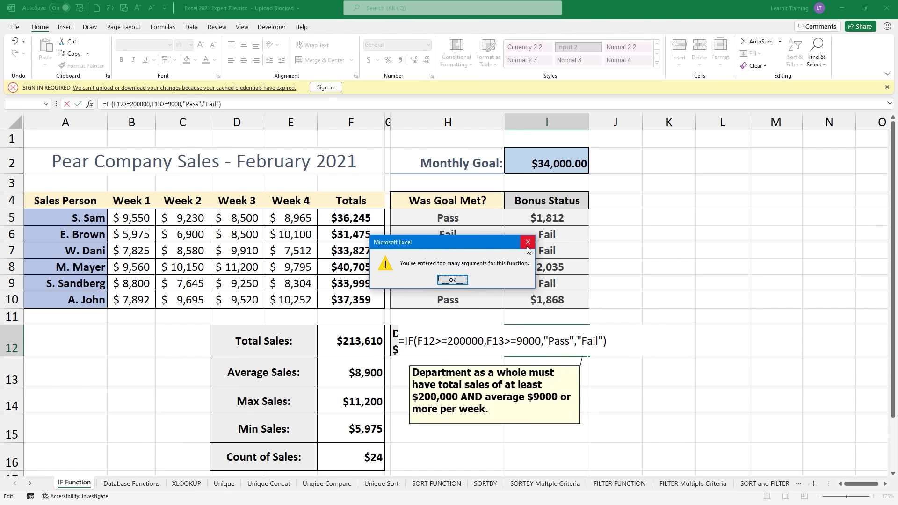
left_click(527, 246)
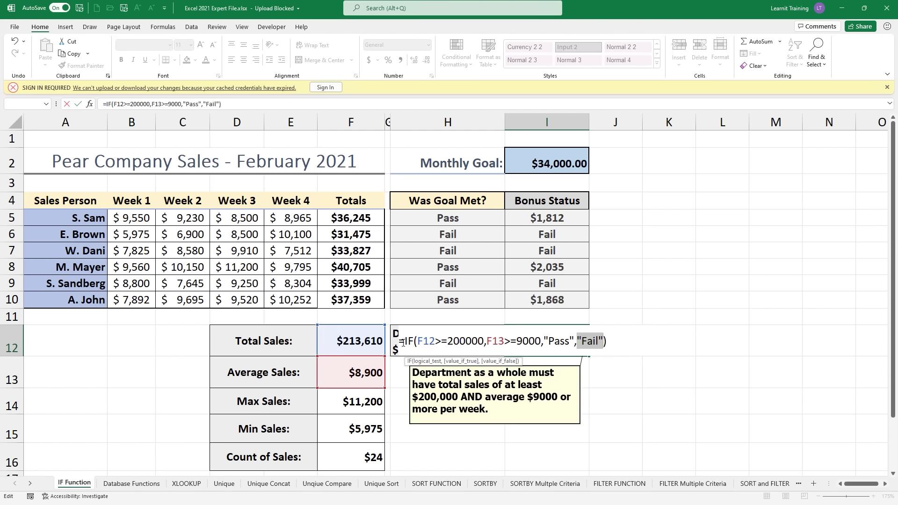
left_click_drag(403, 343, 621, 341)
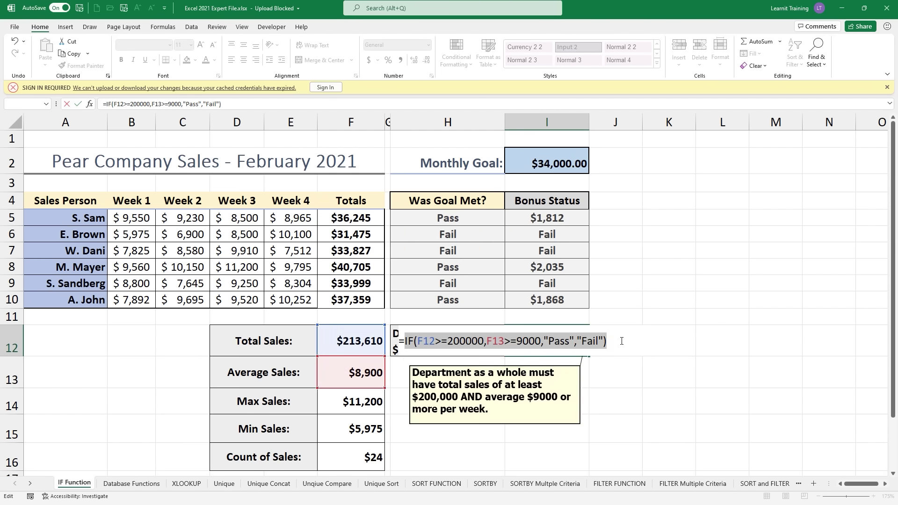
key("BackSpace")
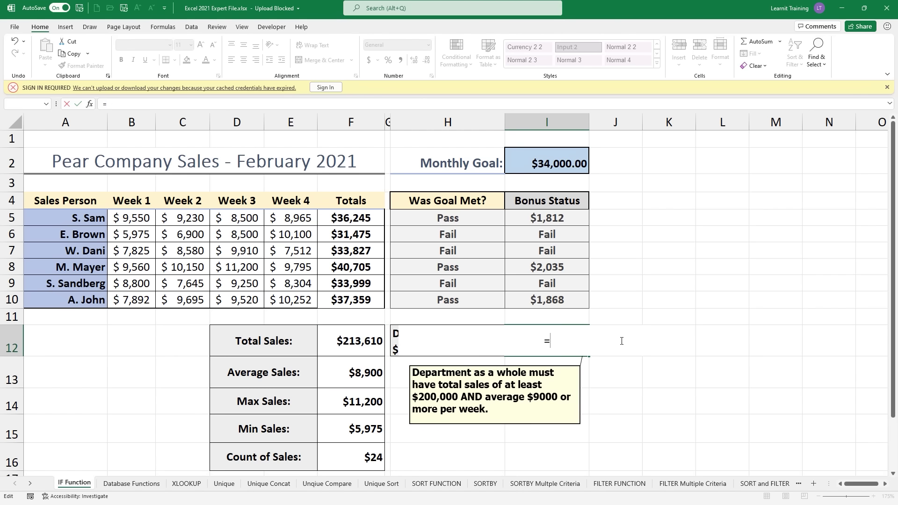
Step: Type =IF(AND(F12>=200000,F13>=9000),"Pass","Fail") into I12
type("IF(")
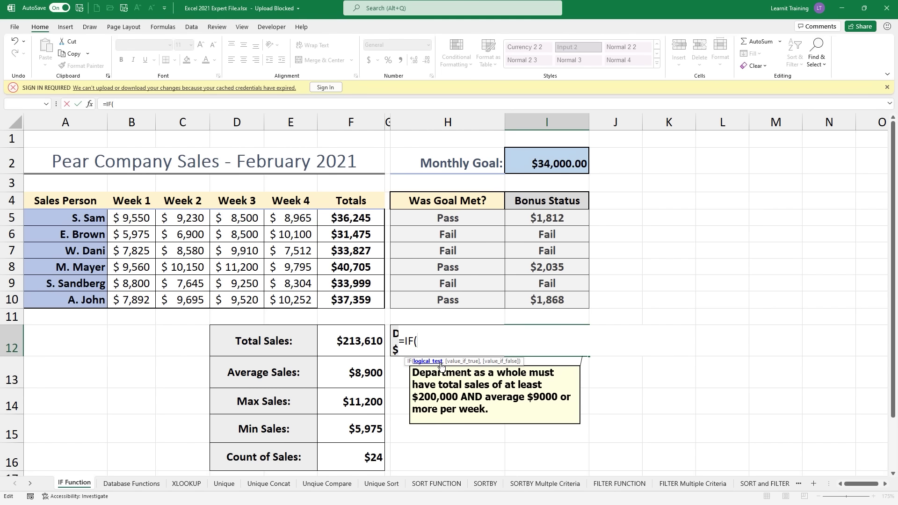
type("and")
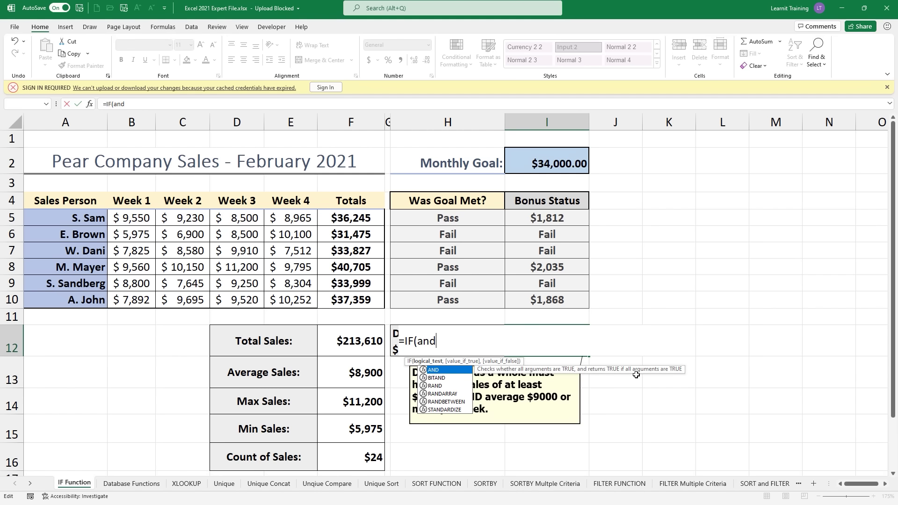
key("Tab")
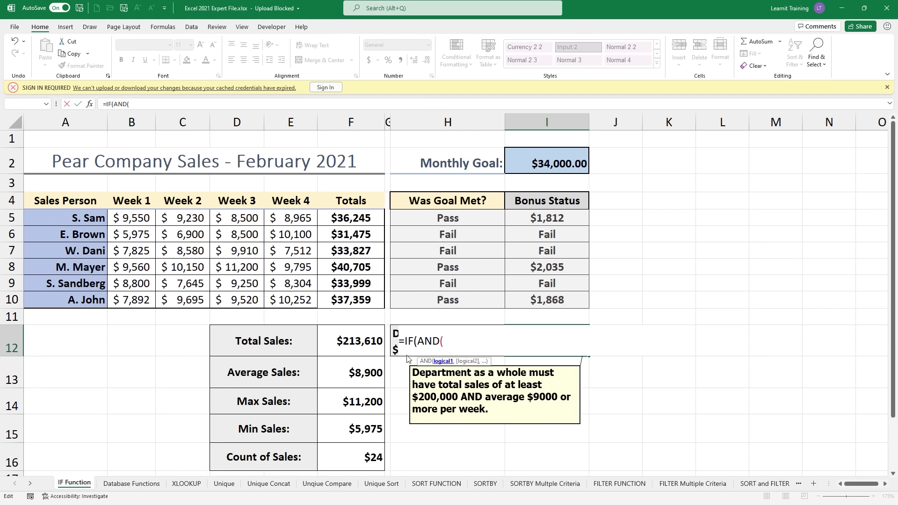
left_click(360, 346)
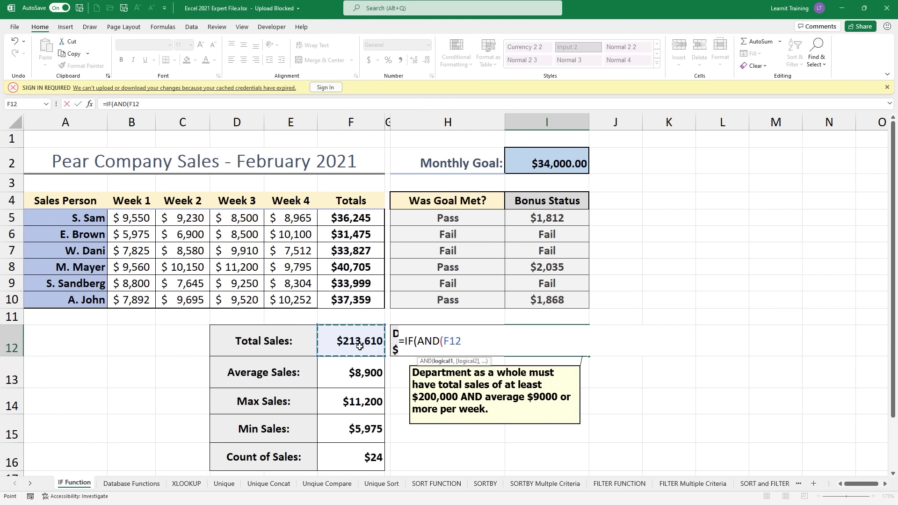
type(">=20000")
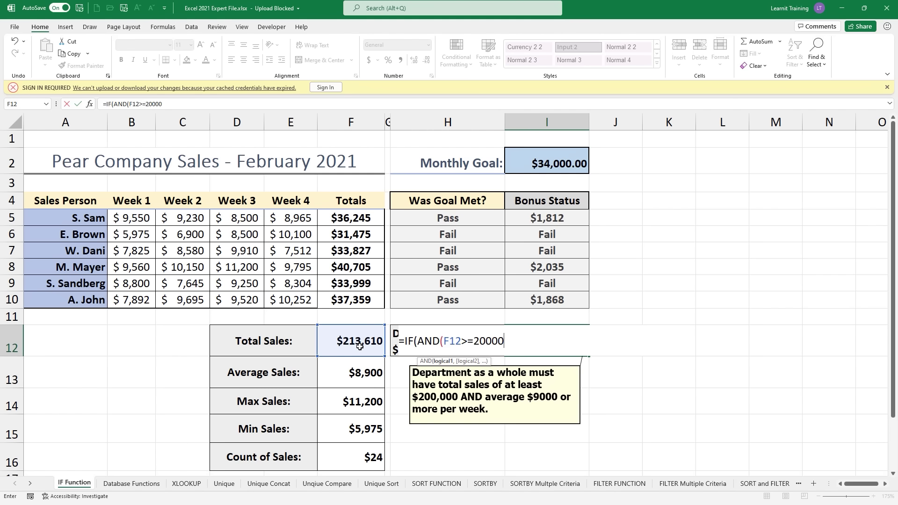
type("0,")
left_click(365, 376)
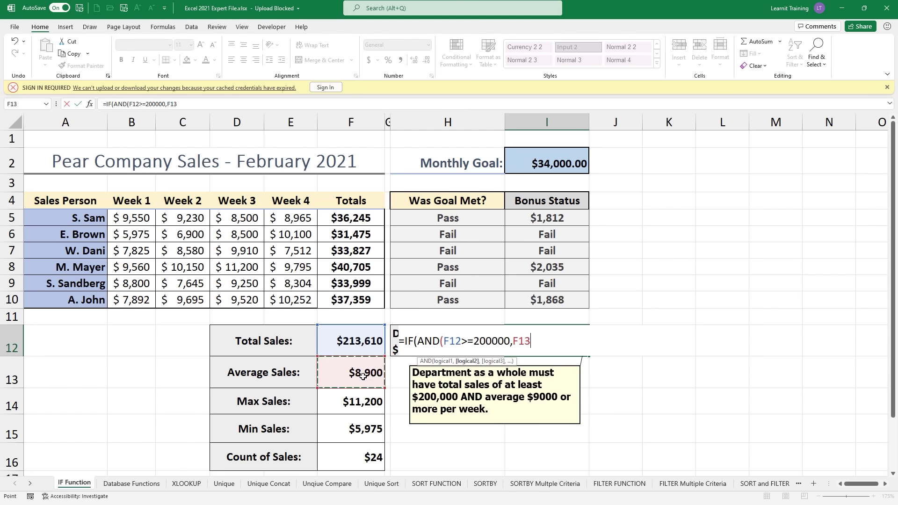
type(">=9000")
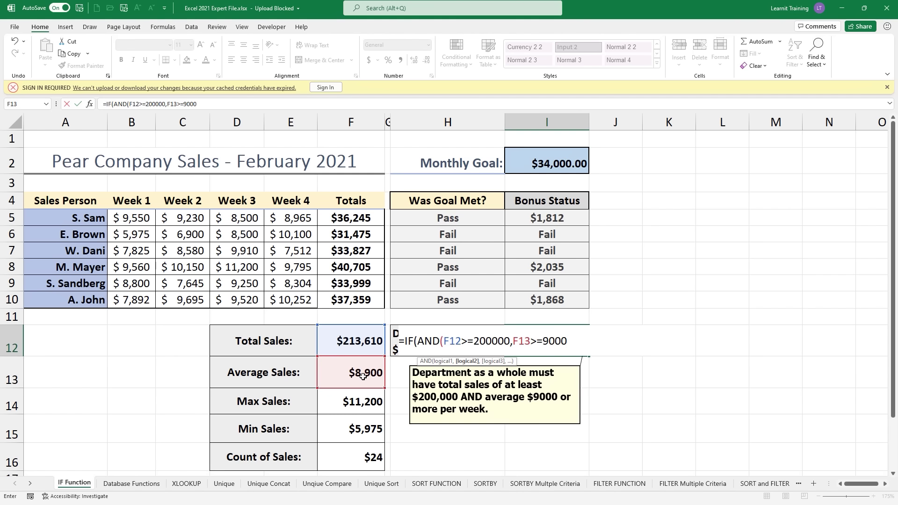
type(")")
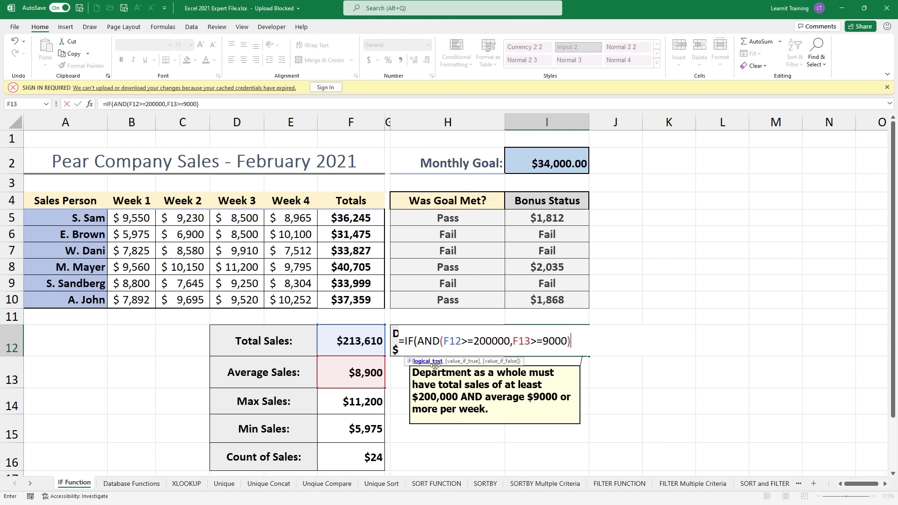
type(",")
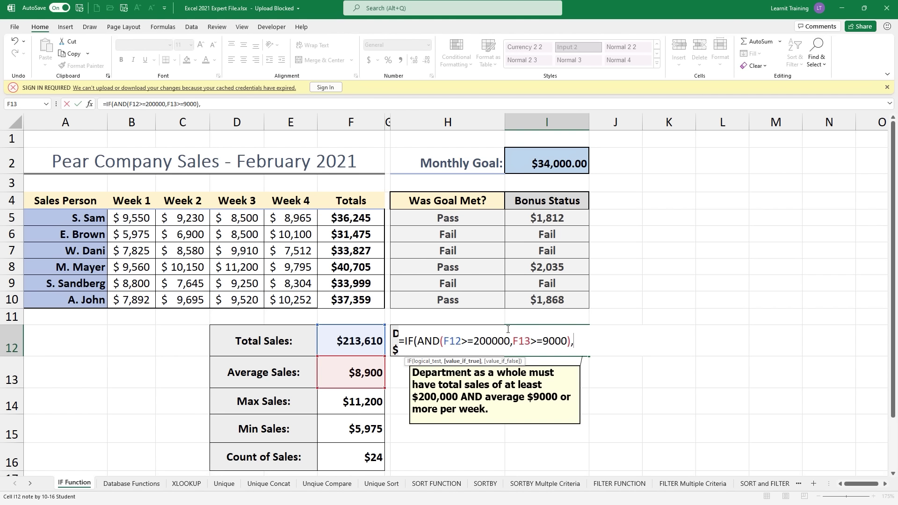
type("\"P")
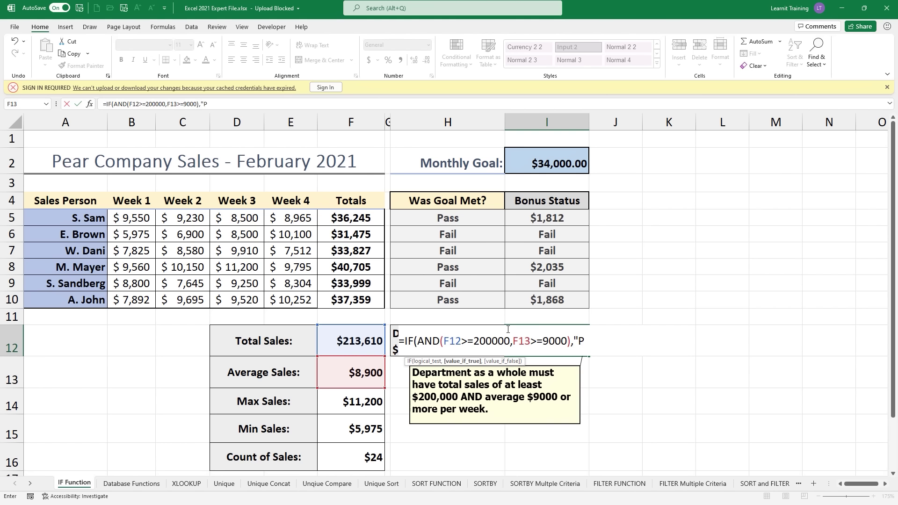
type("ass\",\"F")
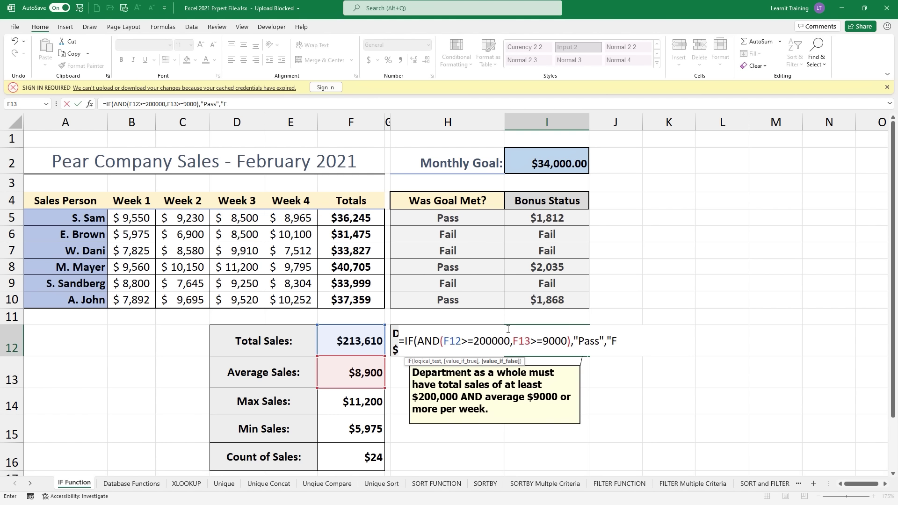
type("ail\")")
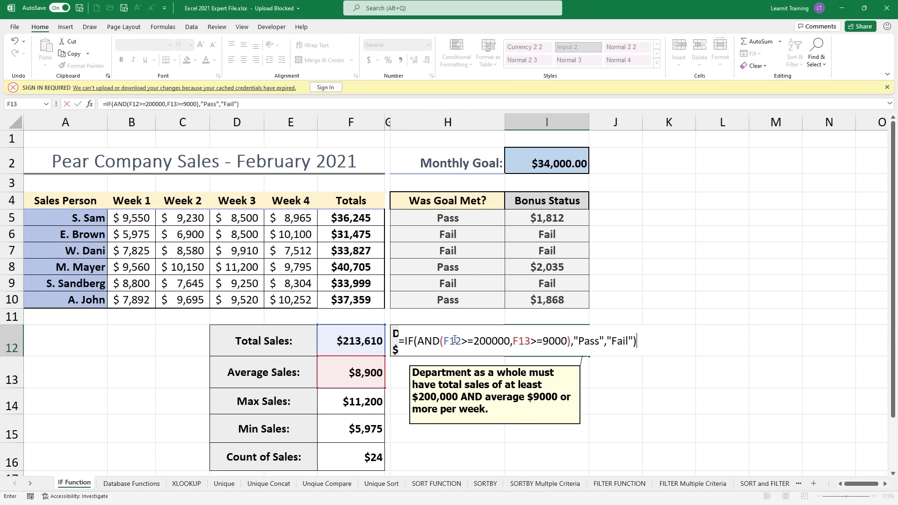
Step: Enter the AND-based bonus formula so I12 returns Fail
left_click_drag(423, 340, 567, 344)
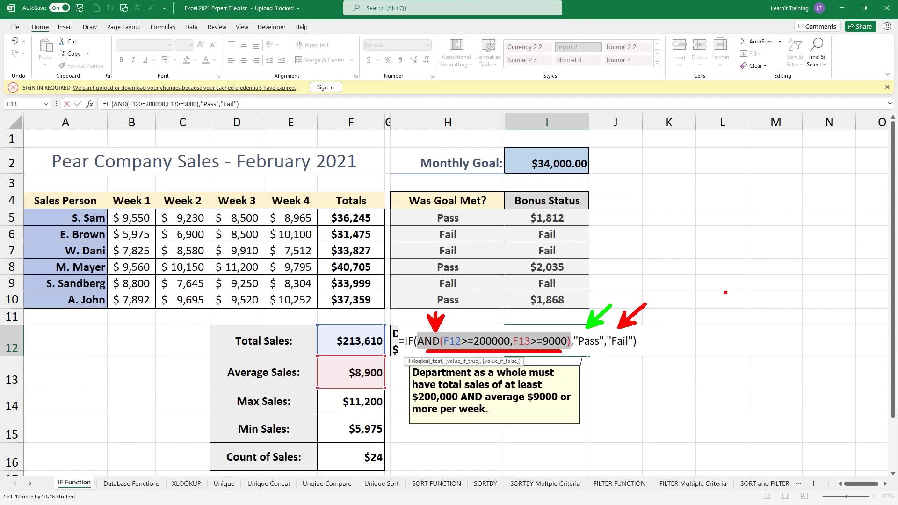
key("Escape")
key("Return")
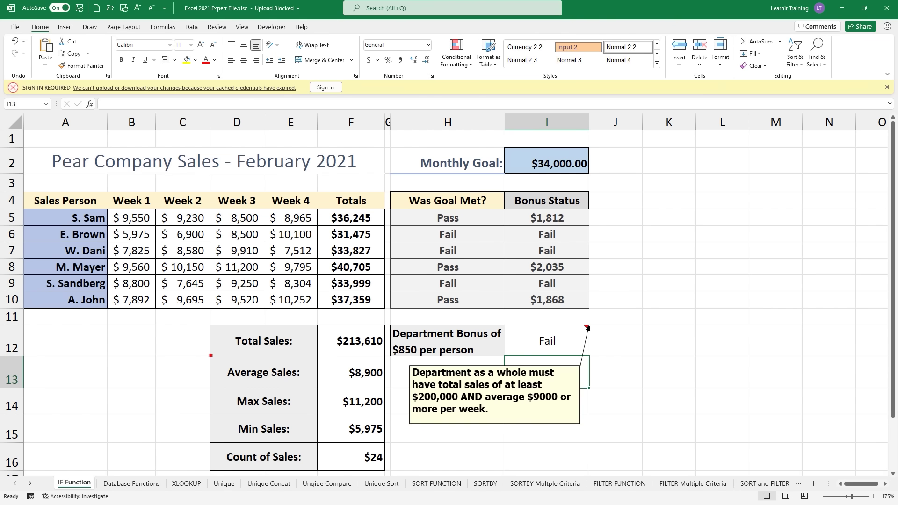
mouse_move(211, 355)
left_mouse_down()
mouse_move(380, 392)
mouse_move(526, 395)
left_mouse_up()
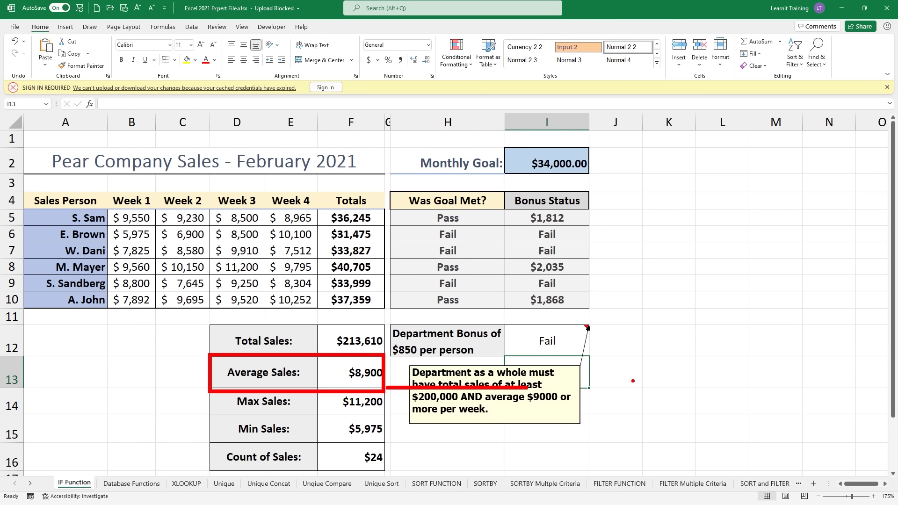
key("Escape")
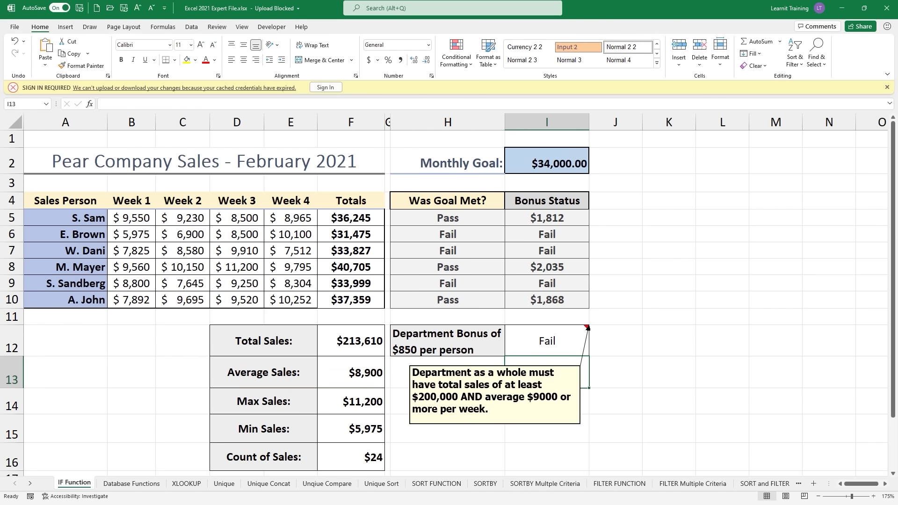
Step: Close the Sign In Required bar and edit I12's formula in the formula bar
left_click(571, 337)
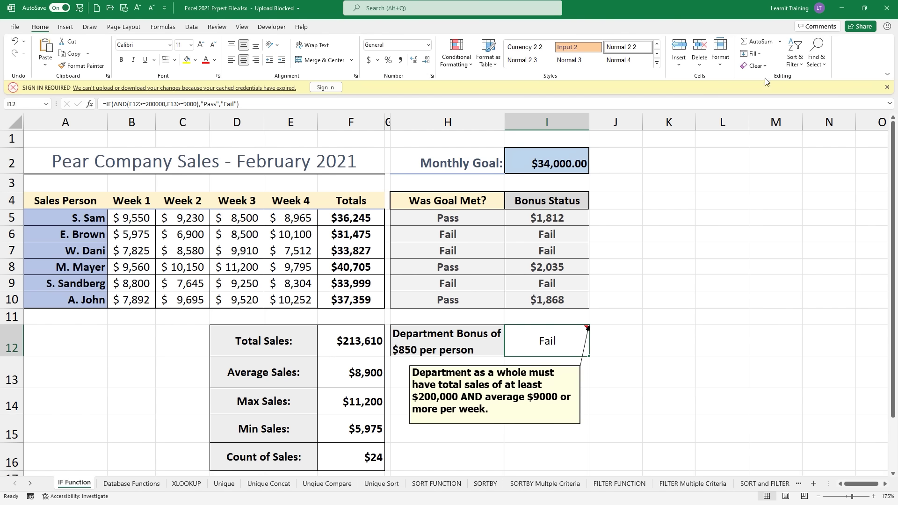
left_click(886, 87)
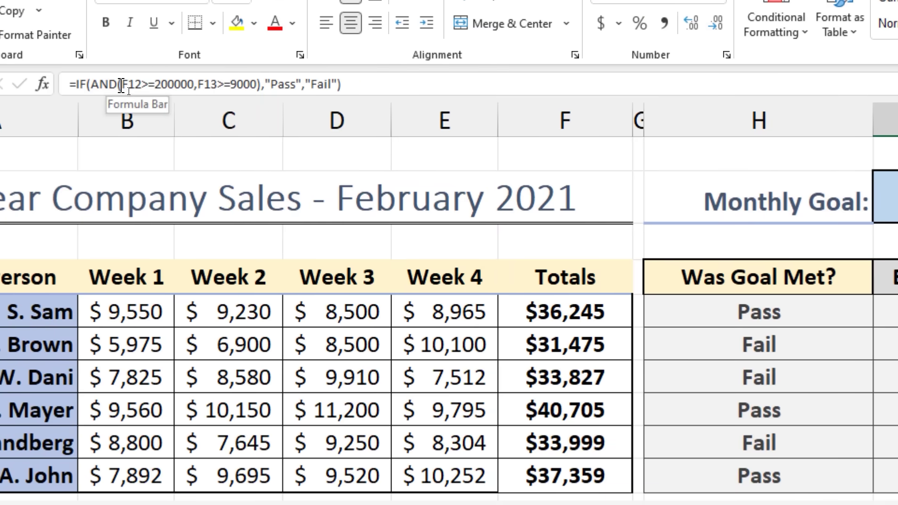
left_click(121, 86)
Step: Replace AND with OR in I12's formula so it returns Pass
key("BackSpace")
key("BackSpace")
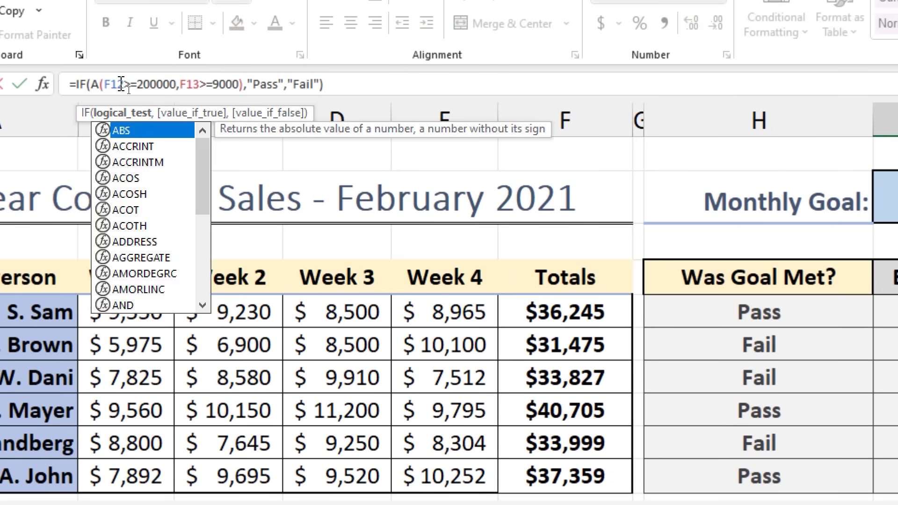
key("BackSpace")
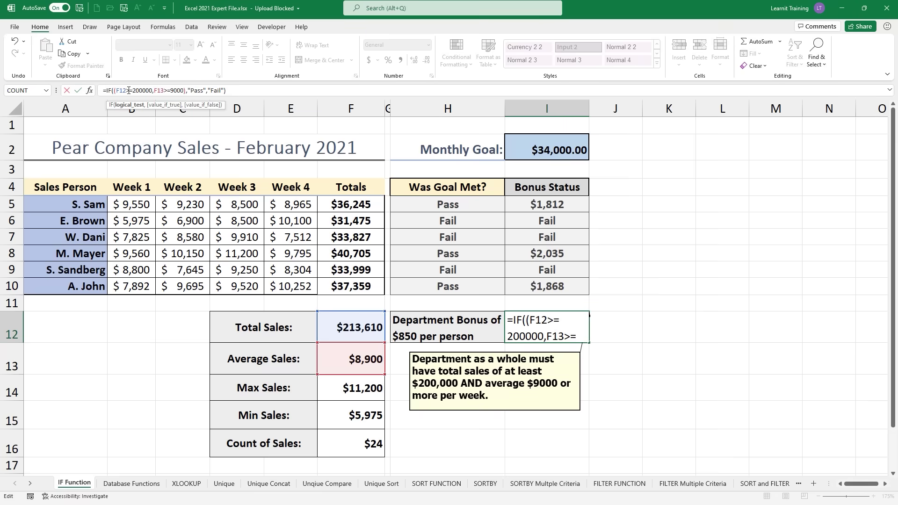
type("O")
type("R")
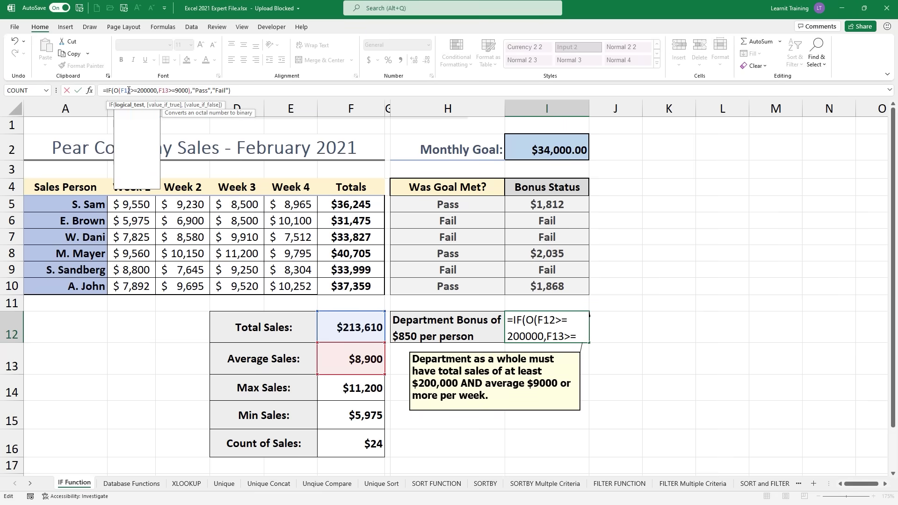
key("Return")
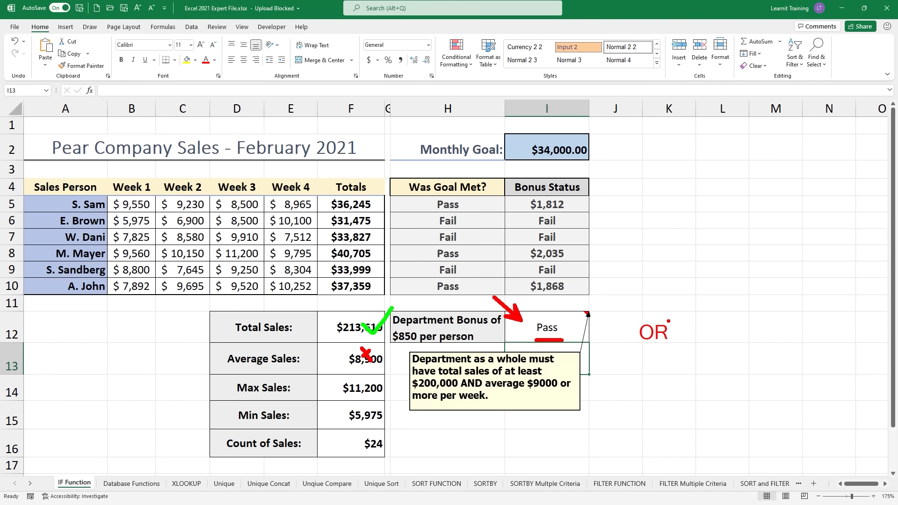
key("Escape")
Step: Change OR back to AND in I12 so it returns Fail again
double_click(549, 327)
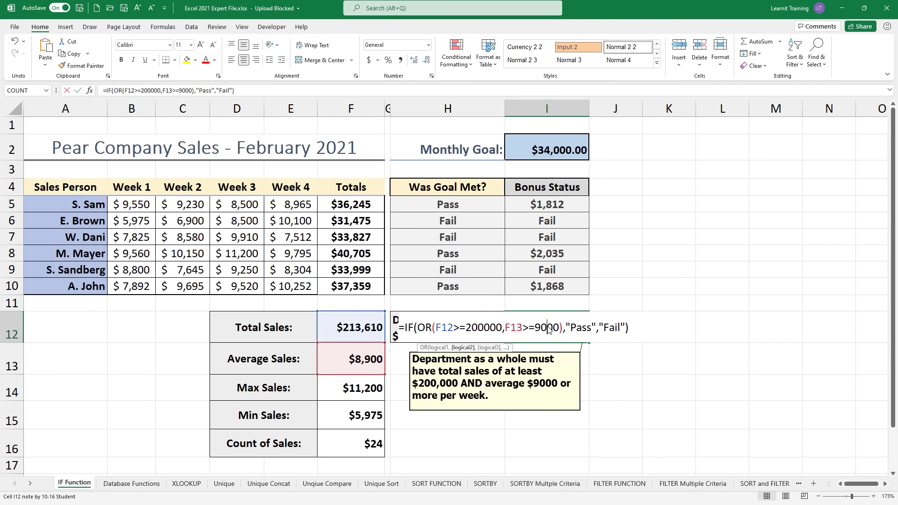
left_click(431, 330)
key("BackSpace")
key("BackSpace")
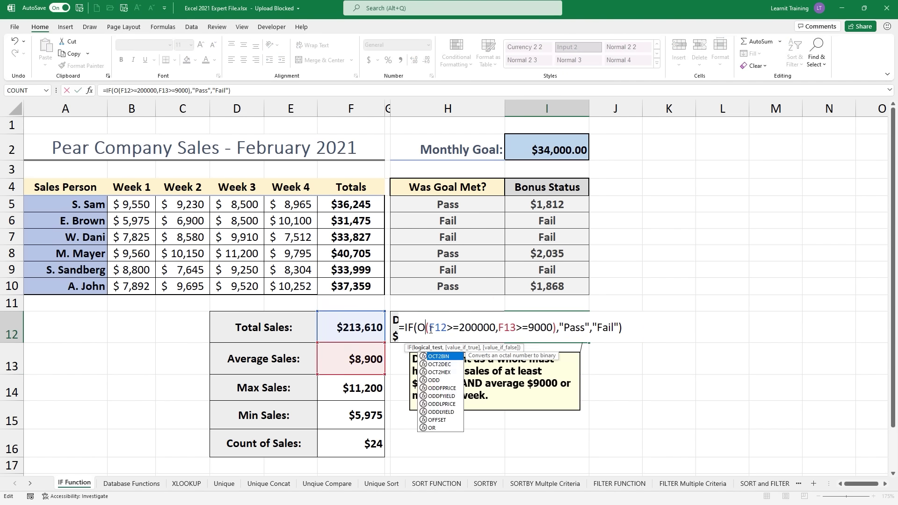
type("AND")
key("Return")
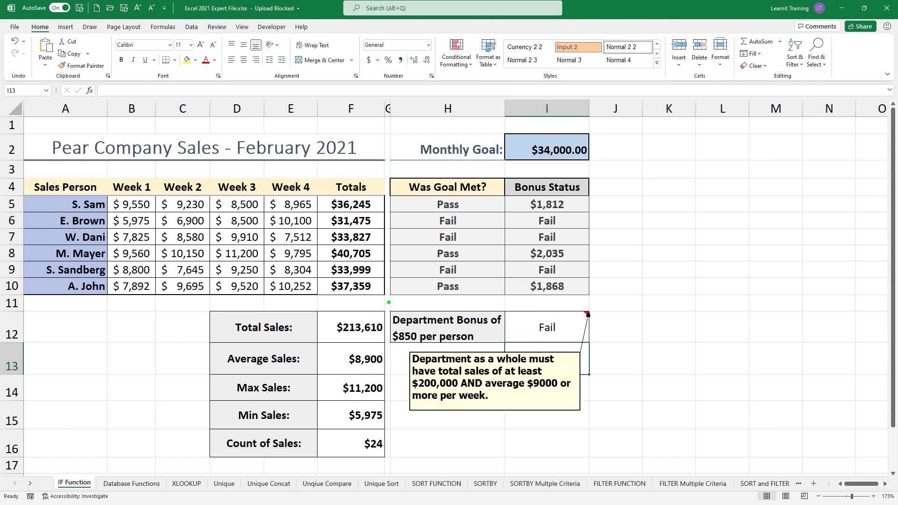
left_click_drag(374, 312, 398, 305)
left_click_drag(378, 348, 398, 336)
mouse_move(532, 335)
left_mouse_down()
mouse_move(562, 333)
mouse_move(533, 324)
mouse_move(548, 343)
left_mouse_up()
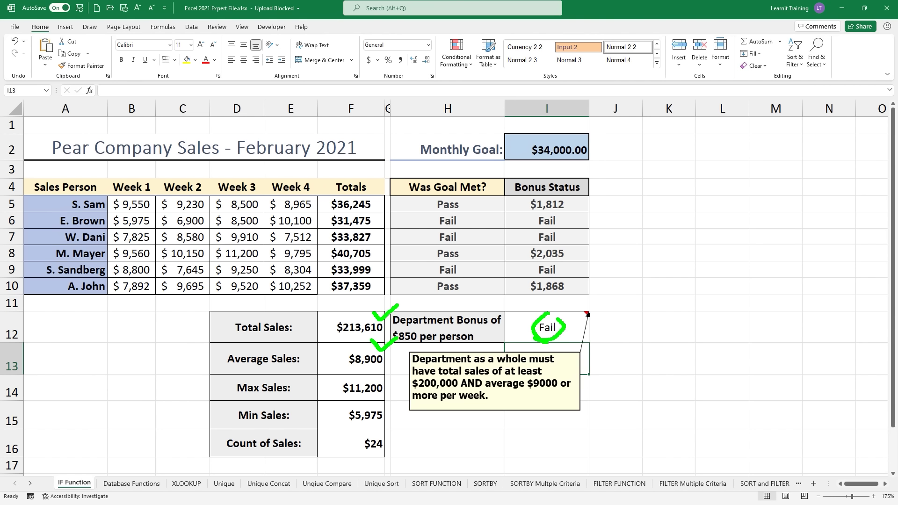
type("tAND`")
key("Escape")
key("Escape")
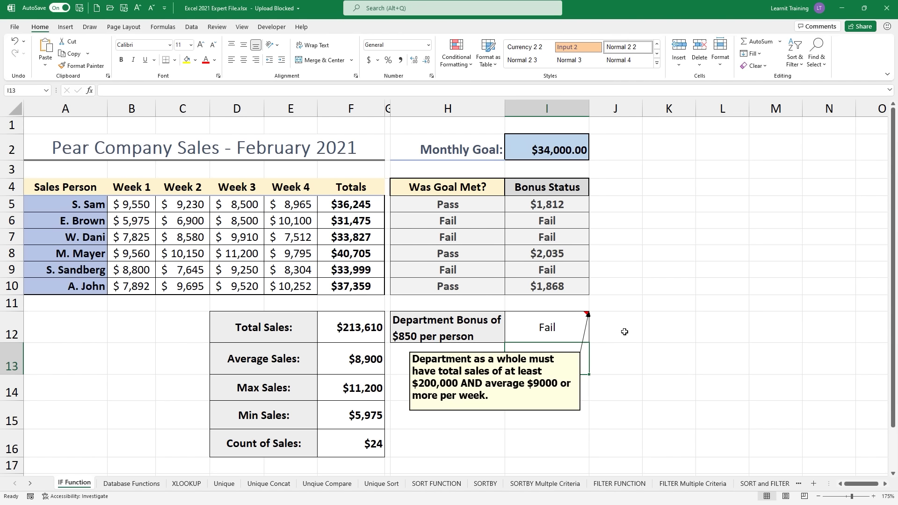
Step: Reopen I12's bonus formula for in-cell editing
double_click(585, 328)
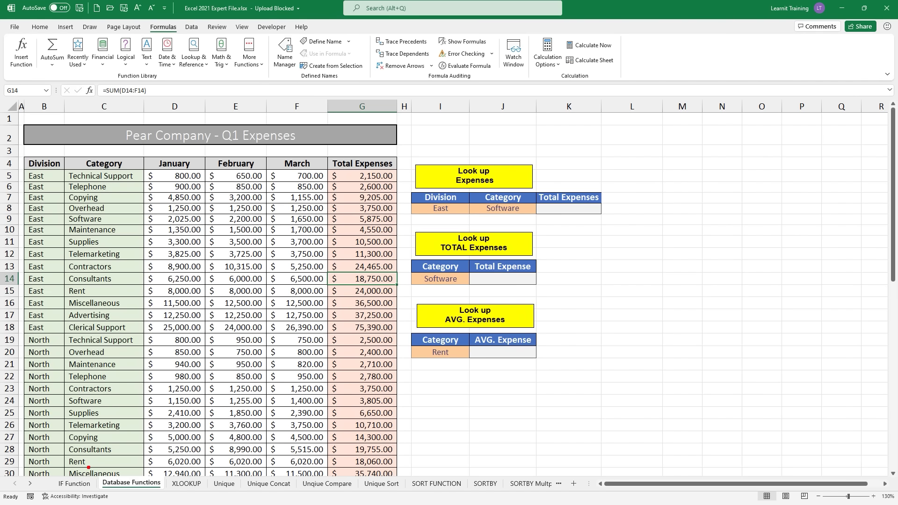
mouse_move(88, 467)
left_mouse_down()
mouse_move(131, 496)
mouse_move(167, 498)
left_mouse_up()
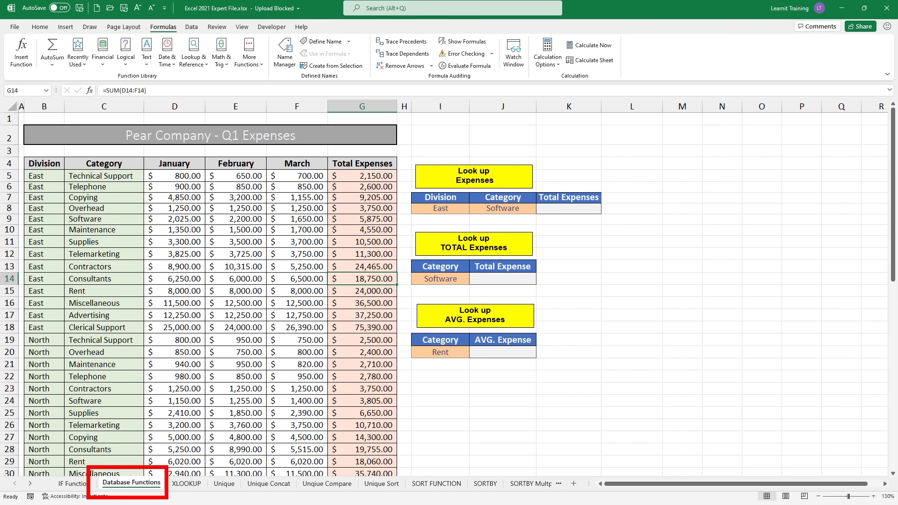
mouse_move(118, 154)
left_mouse_down()
mouse_move(325, 152)
mouse_move(327, 111)
mouse_move(349, 99)
left_mouse_up()
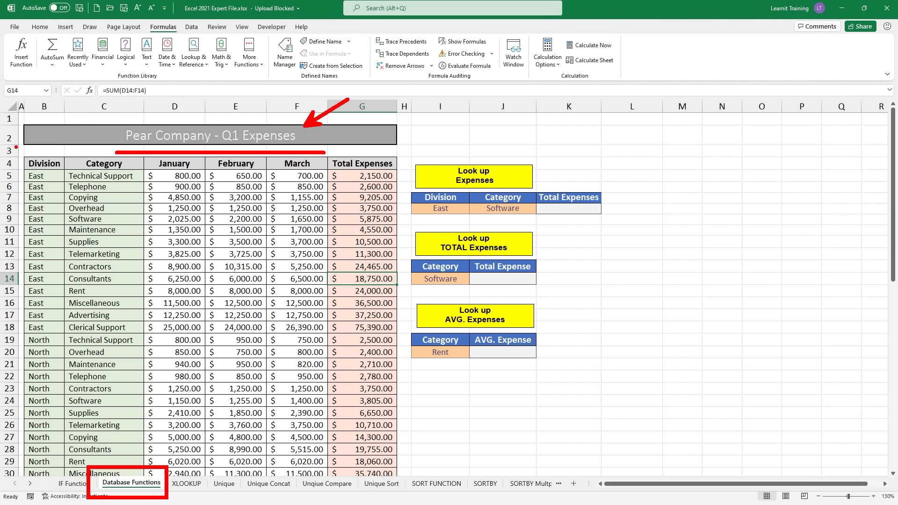
mouse_move(16, 147)
left_mouse_down()
mouse_move(34, 173)
mouse_move(63, 180)
left_mouse_up()
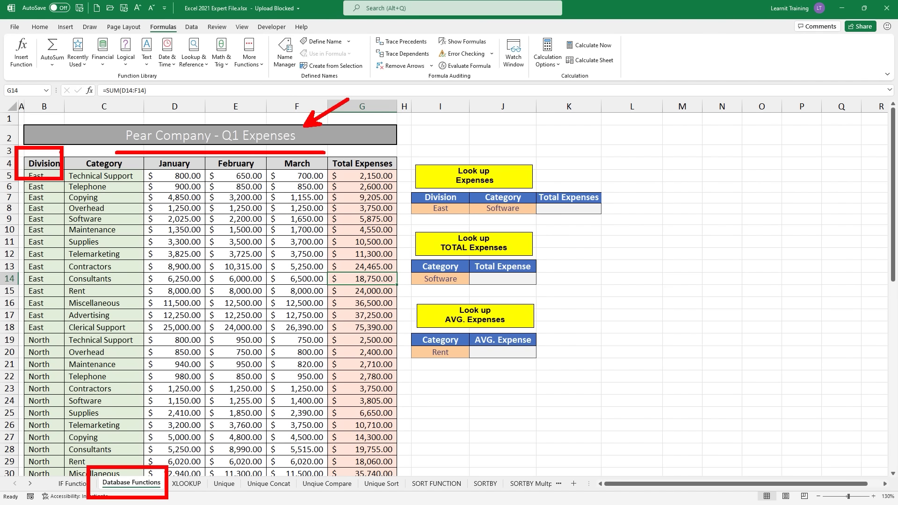
left_click_drag(59, 148, 145, 181)
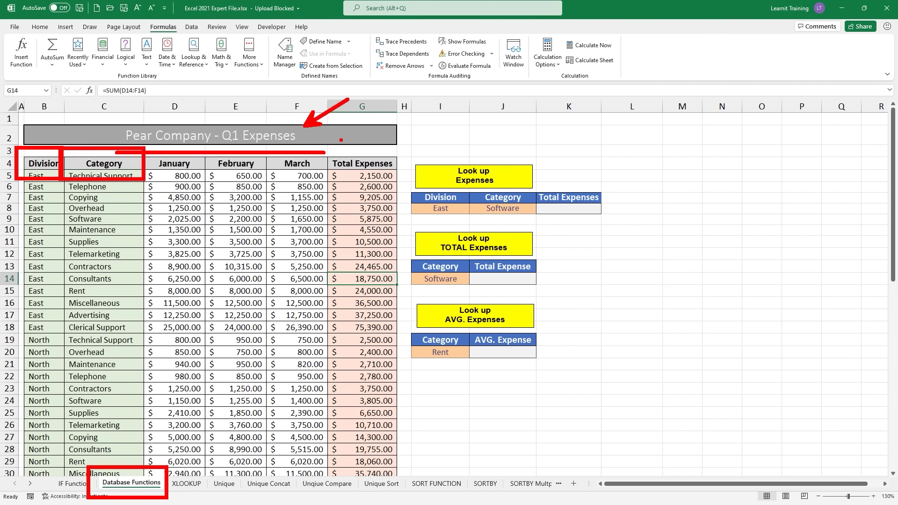
mouse_move(320, 146)
left_mouse_down()
mouse_move(371, 180)
mouse_move(402, 181)
left_mouse_up()
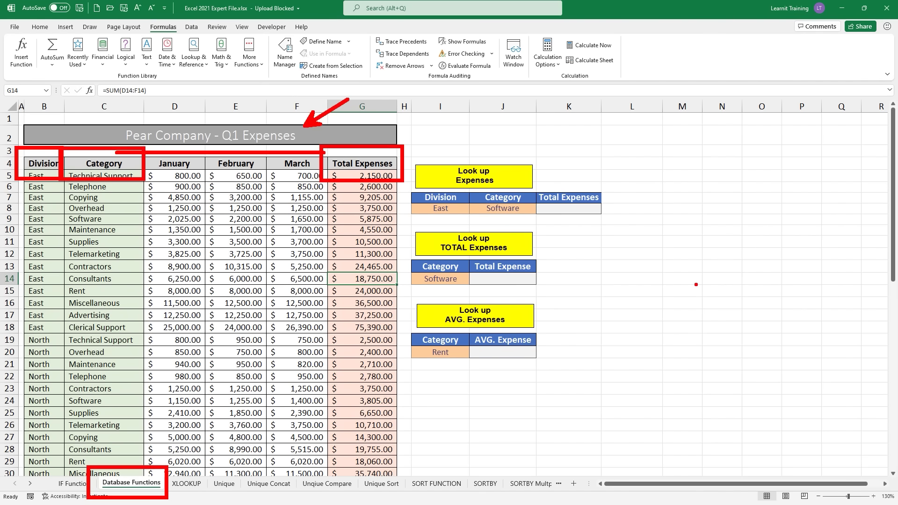
key("Escape")
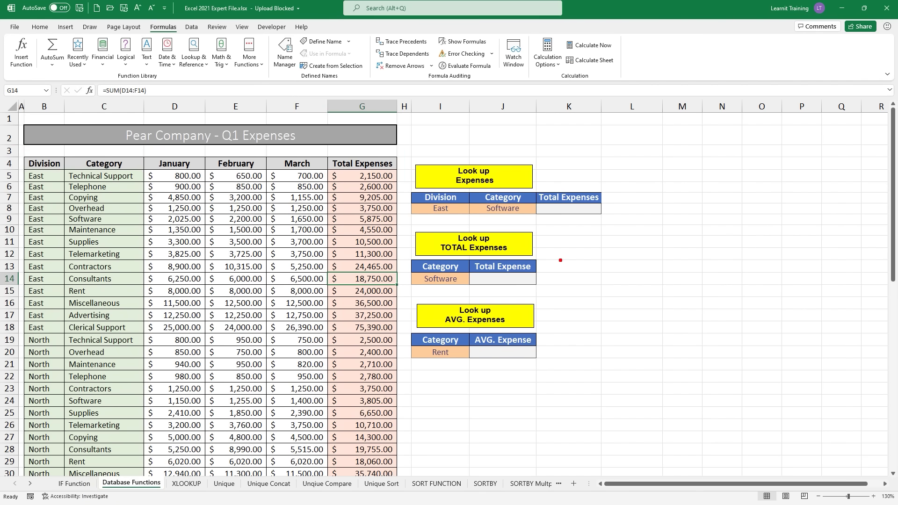
left_click_drag(545, 259, 583, 255)
mouse_move(405, 251)
left_mouse_down()
mouse_move(477, 307)
mouse_move(474, 295)
left_mouse_up()
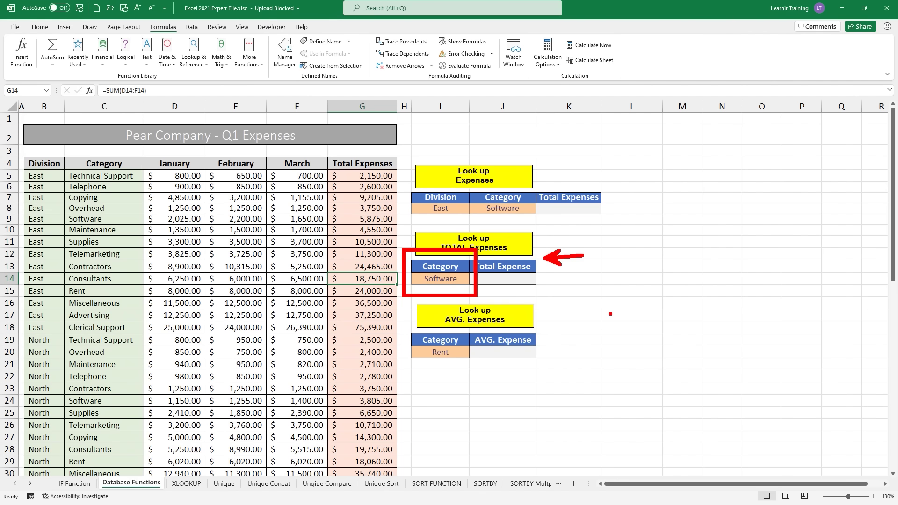
key("Escape")
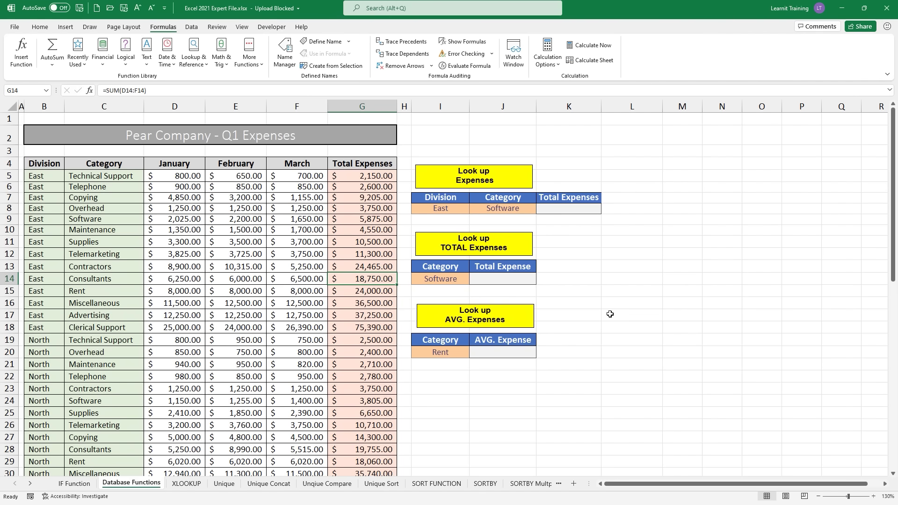
key("ctrl+2")
left_click_drag(333, 208, 404, 227)
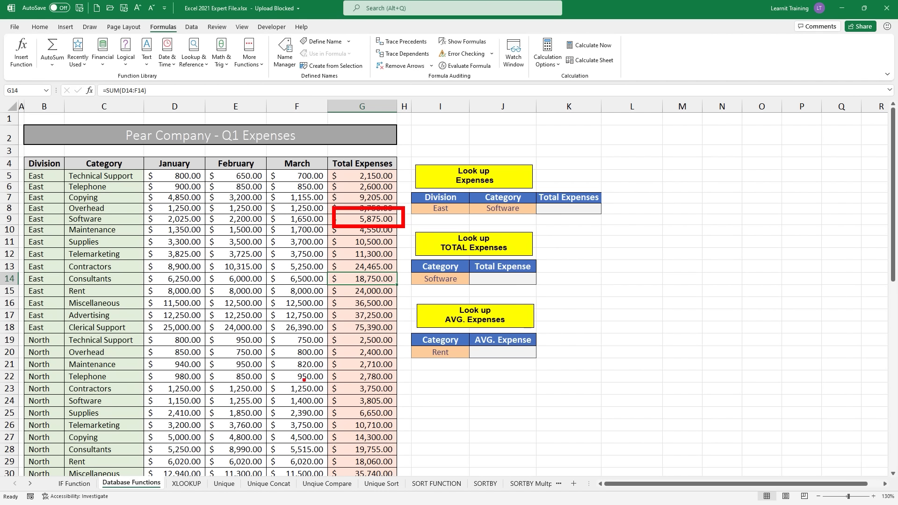
mouse_move(304, 380)
left_mouse_down()
mouse_move(328, 397)
mouse_move(407, 412)
left_mouse_up()
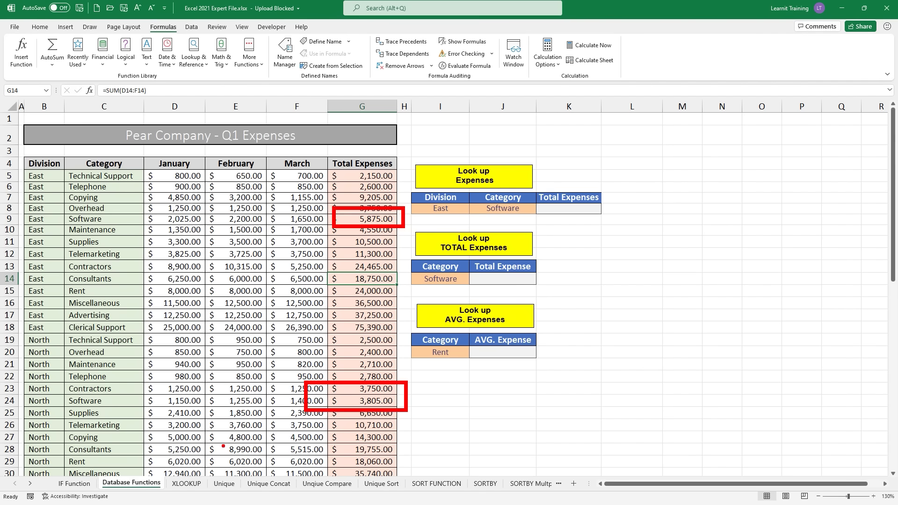
left_click_drag(223, 447, 221, 172)
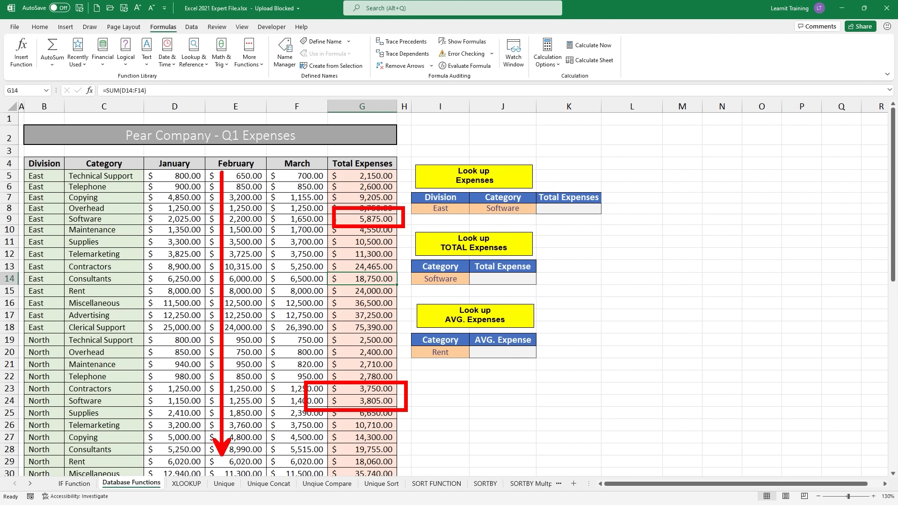
left_click_drag(75, 225, 103, 225)
key("Escape")
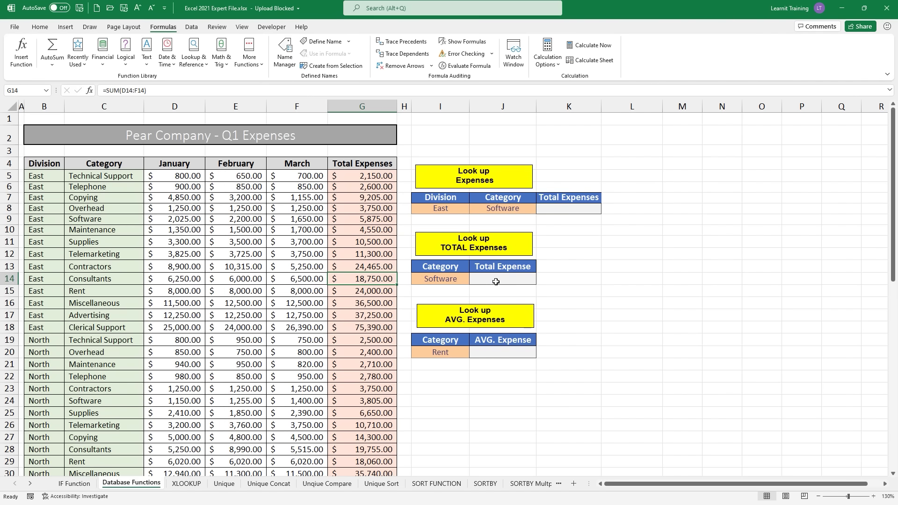
Step: Start =SUMIF( in J14 by choosing SUMIF from the autocomplete list
left_click(496, 282)
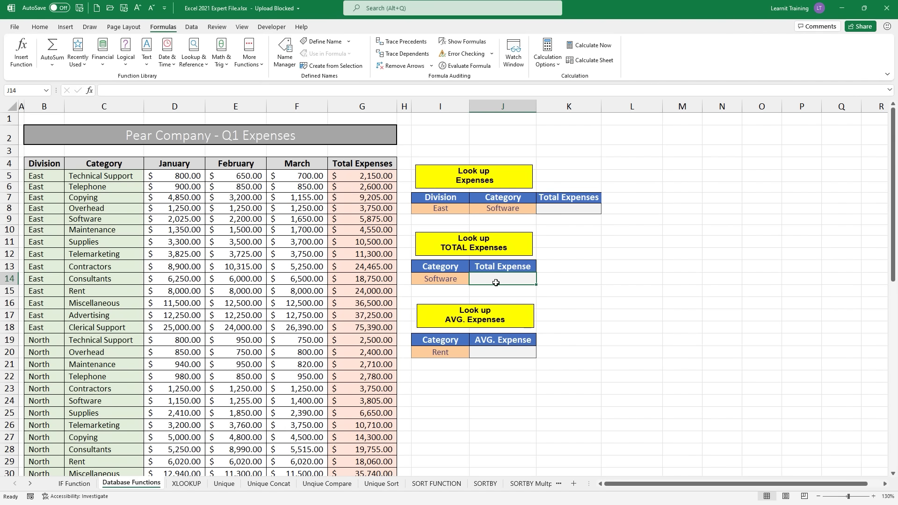
type("=")
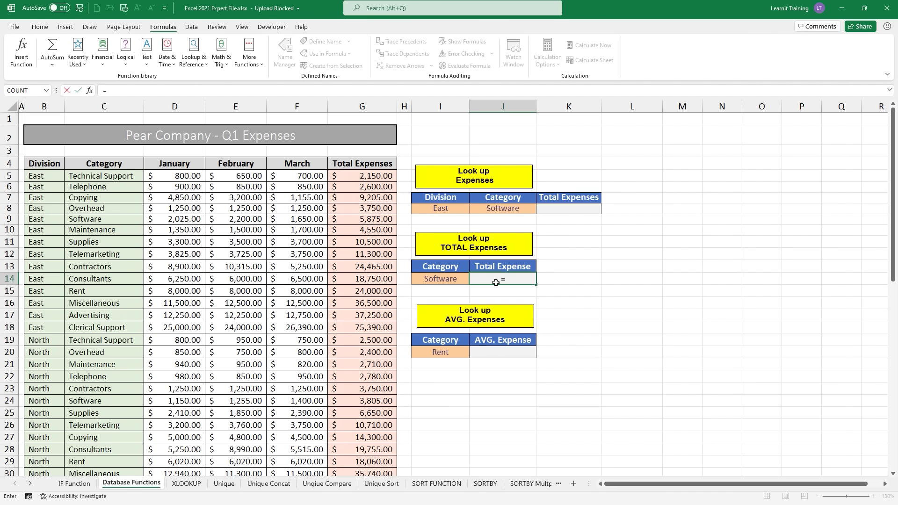
type("sum")
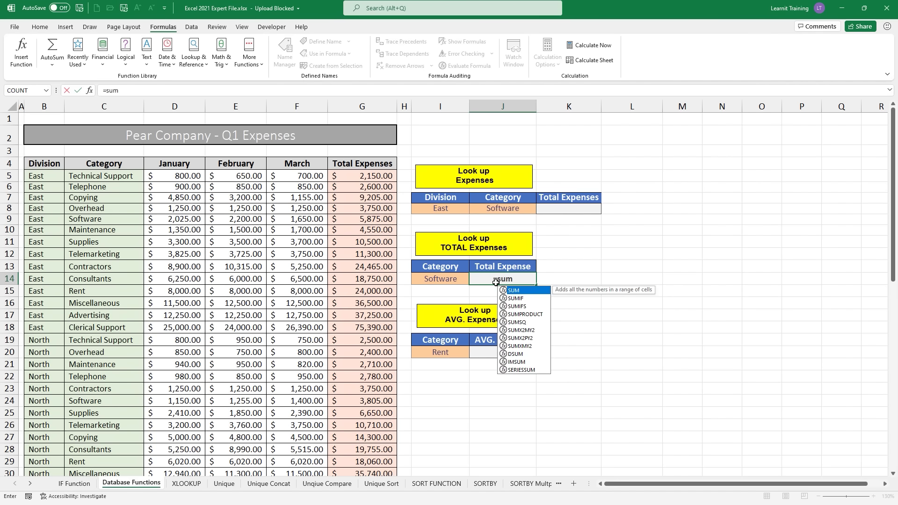
key("Down")
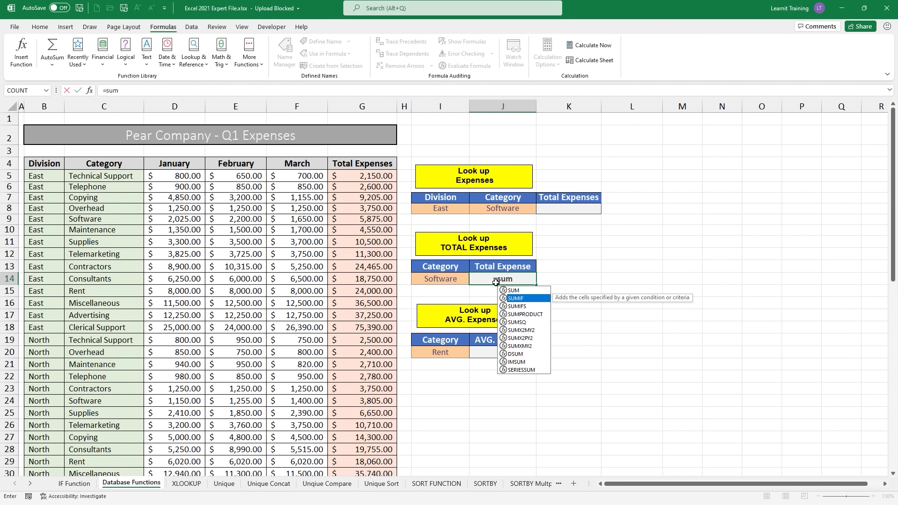
key("Tab")
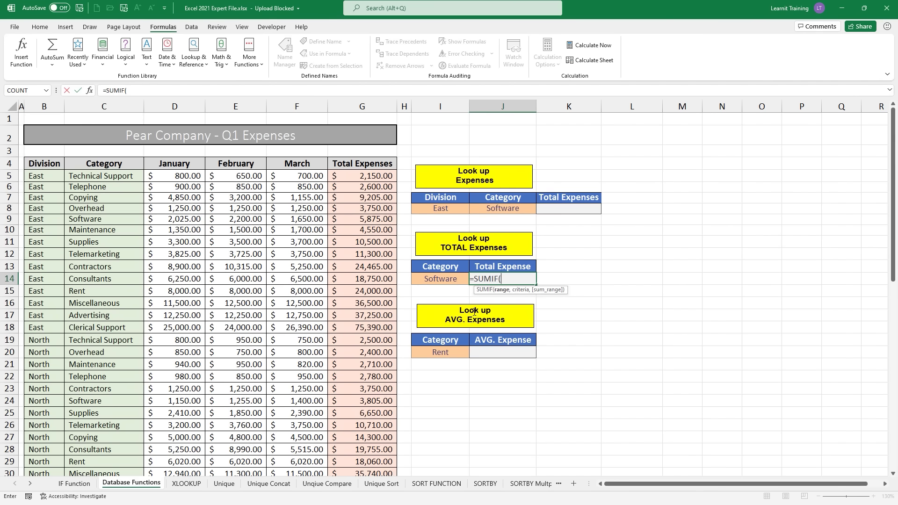
Step: Set the SUMIF range to C5:C62 using Ctrl+Shift+Down, then add a comma
left_click(97, 178)
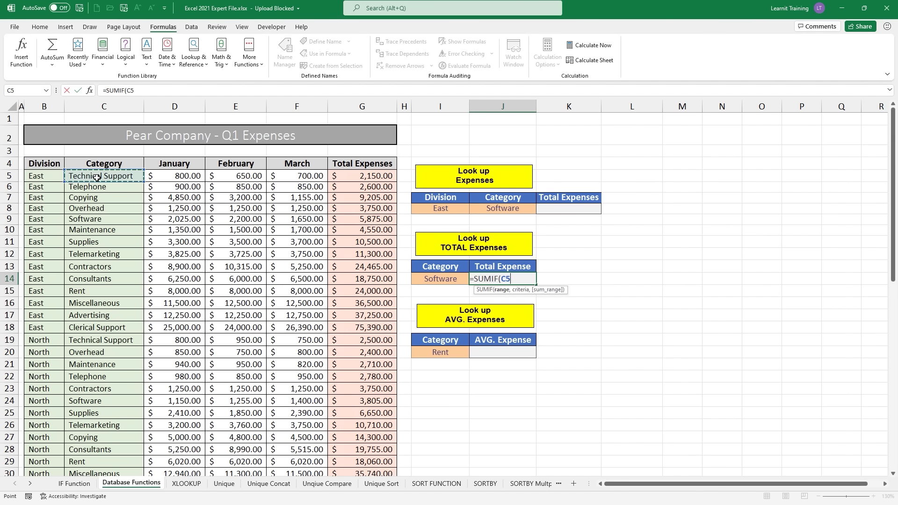
key("ctrl+2")
left_click_drag(109, 160, 150, 125)
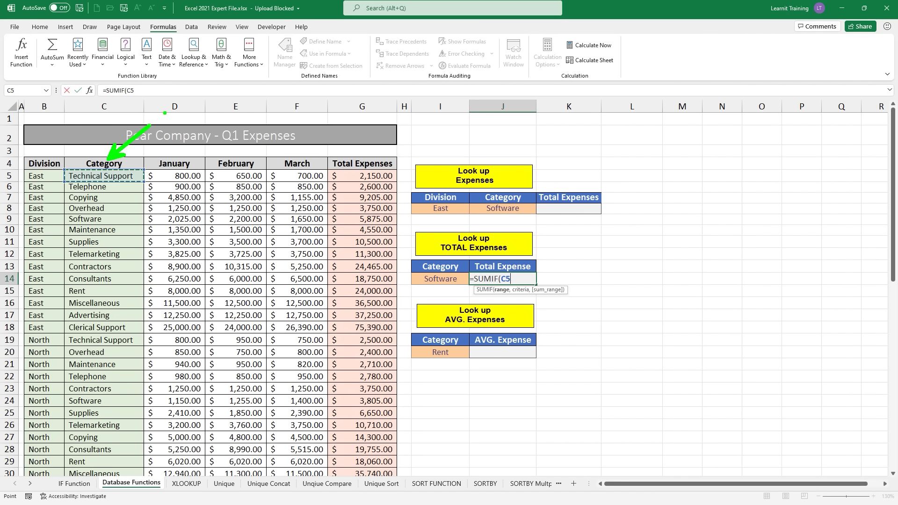
type("rt")
type("CTRL + ")
type("SHI")
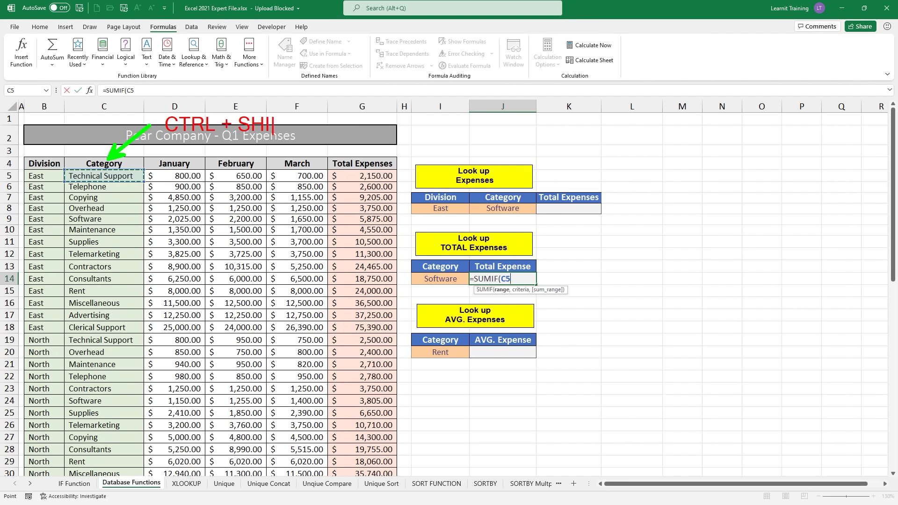
type("FT + down arrow")
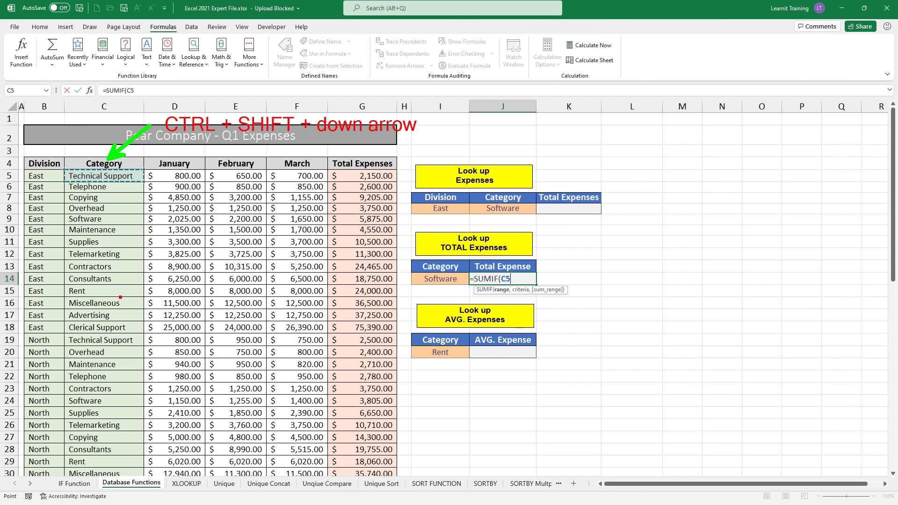
left_click_drag(147, 328, 148, 167)
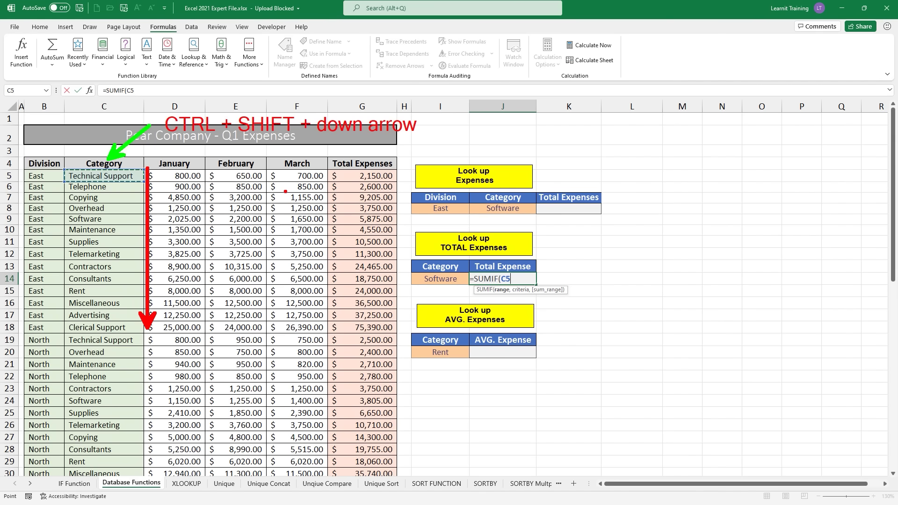
key("Escape")
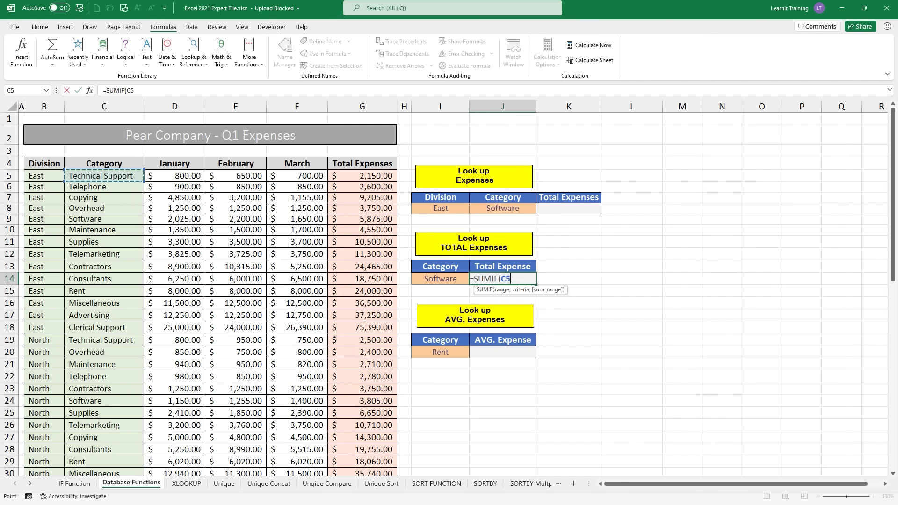
key("ctrl+shift+Down")
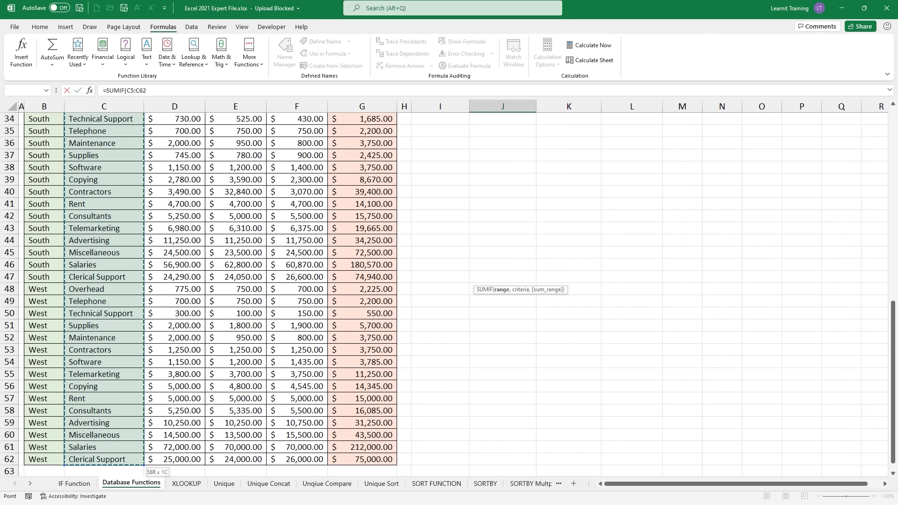
scroll(286, 192, "up", 3)
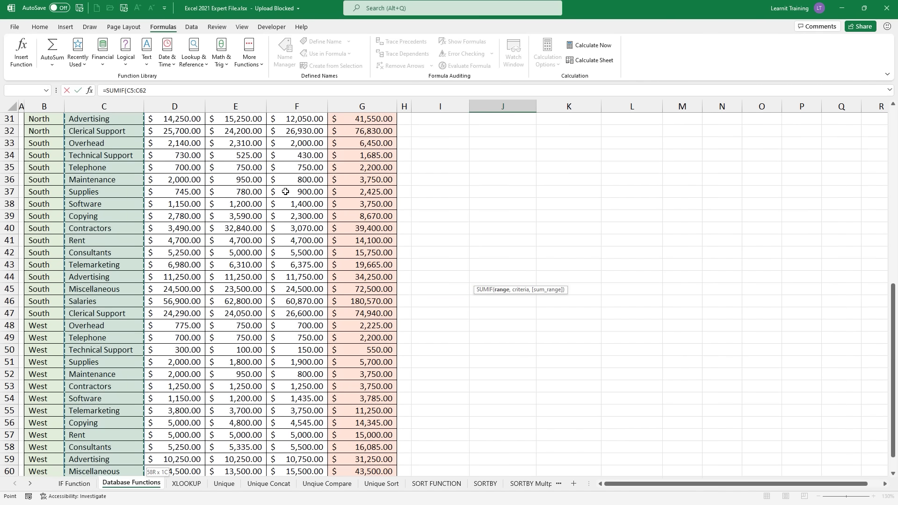
scroll(286, 191, "up", 4)
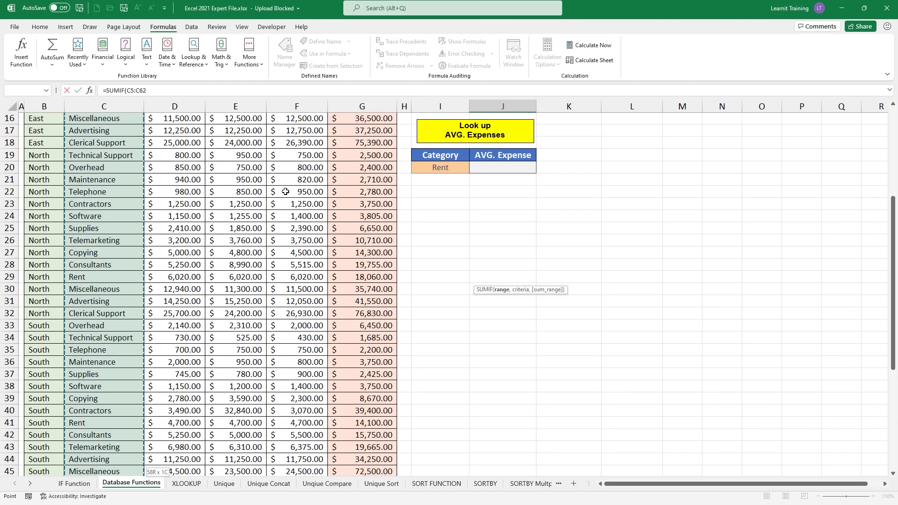
scroll(285, 192, "up", 4)
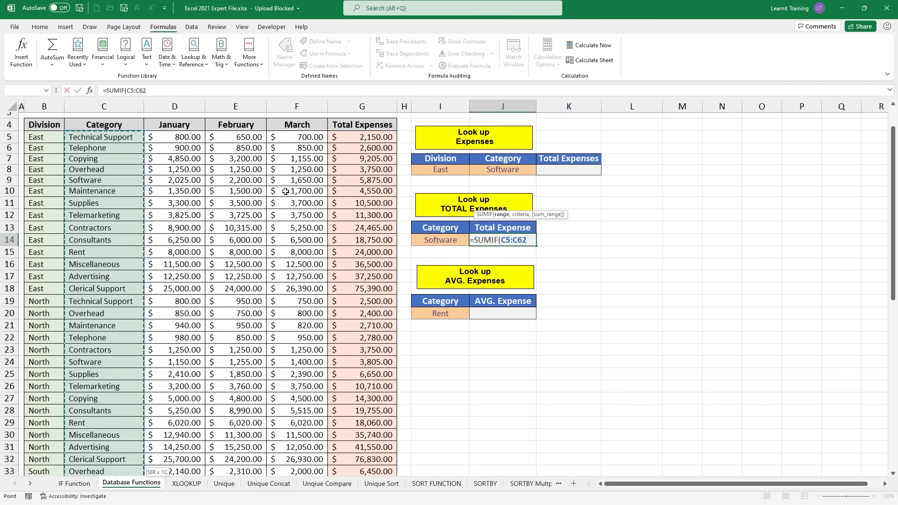
type(",")
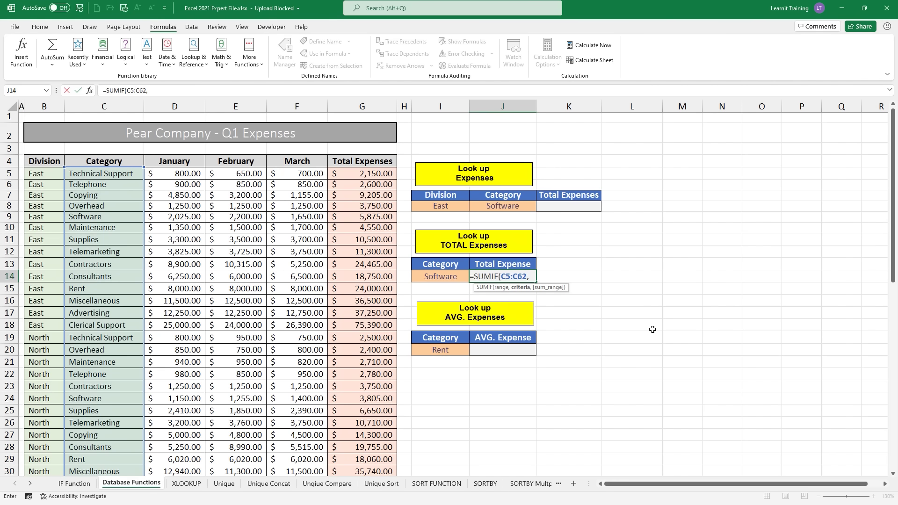
Step: Add I14 as the criteria and G5:G62 as the sum range, closing the SUMIF
left_click(441, 278)
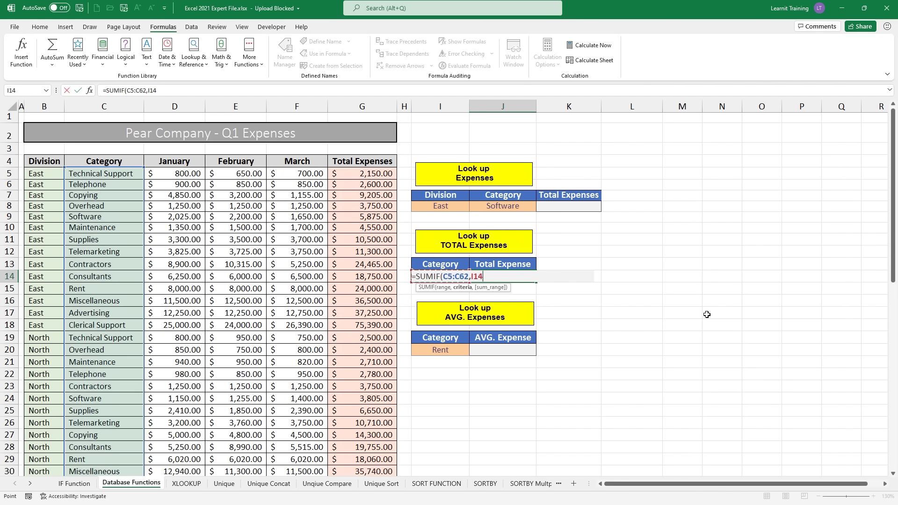
type(",")
left_click(379, 175)
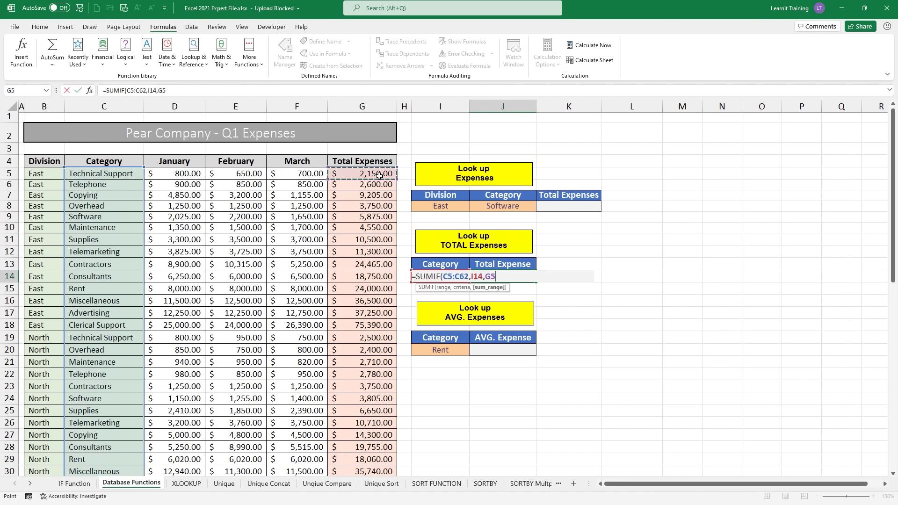
left_click_drag(396, 162, 435, 135)
type("tCTRL")
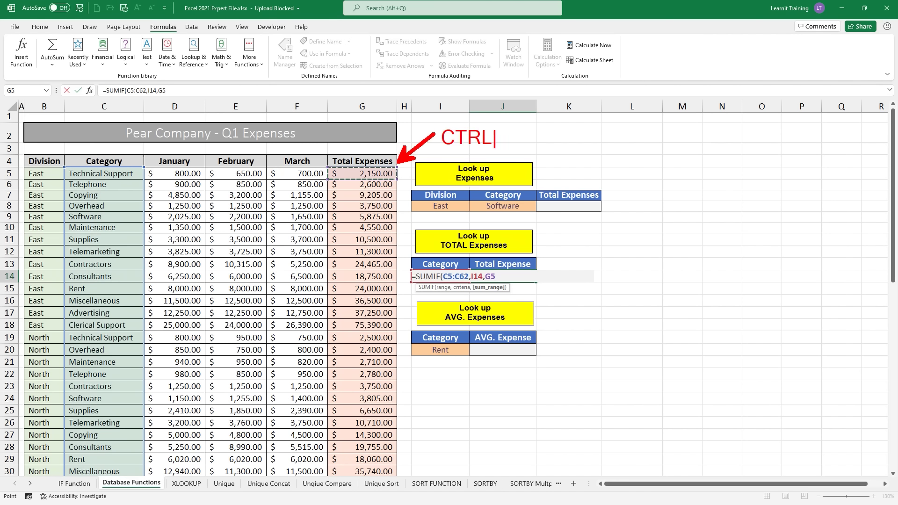
type(" + SHIFT ")
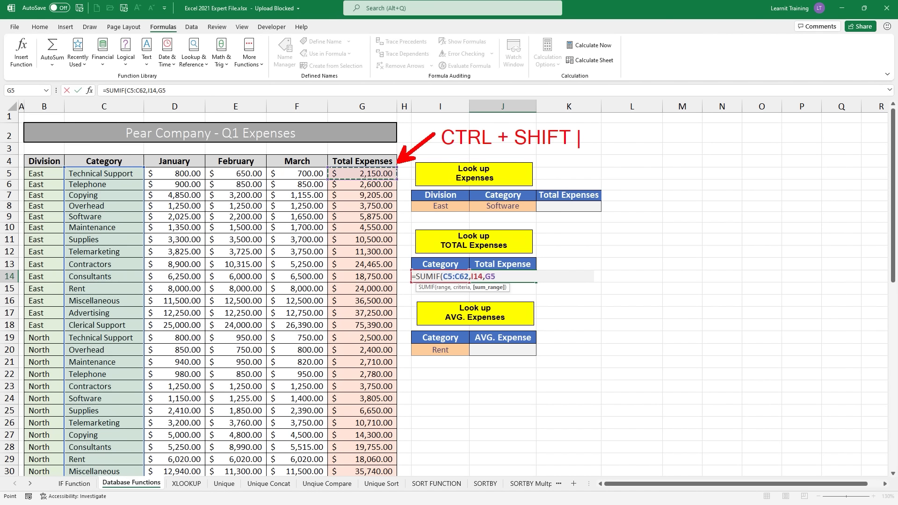
type("+ down arrow")
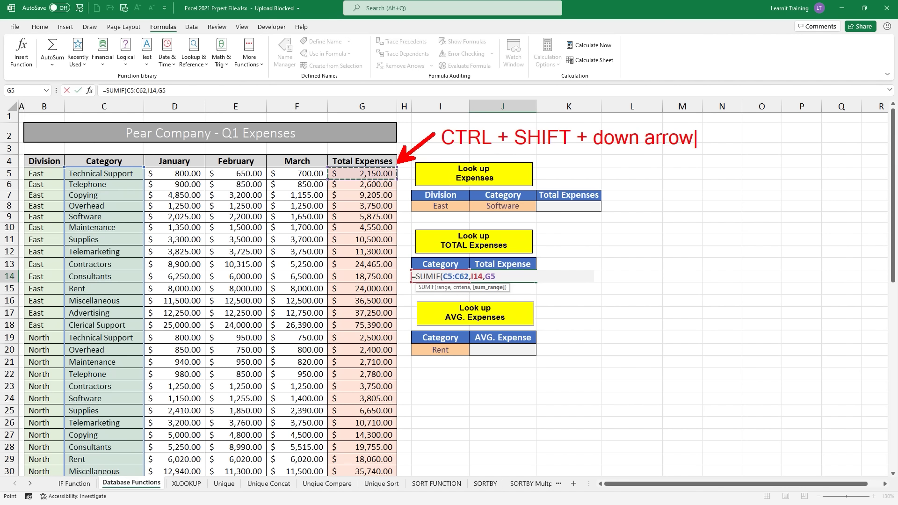
key("Escape")
key("Escape")
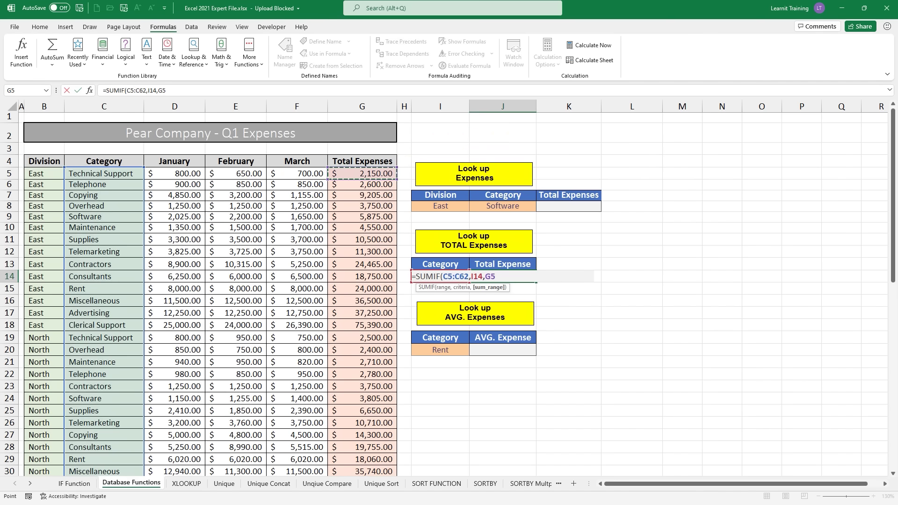
key("ctrl+shift+Down")
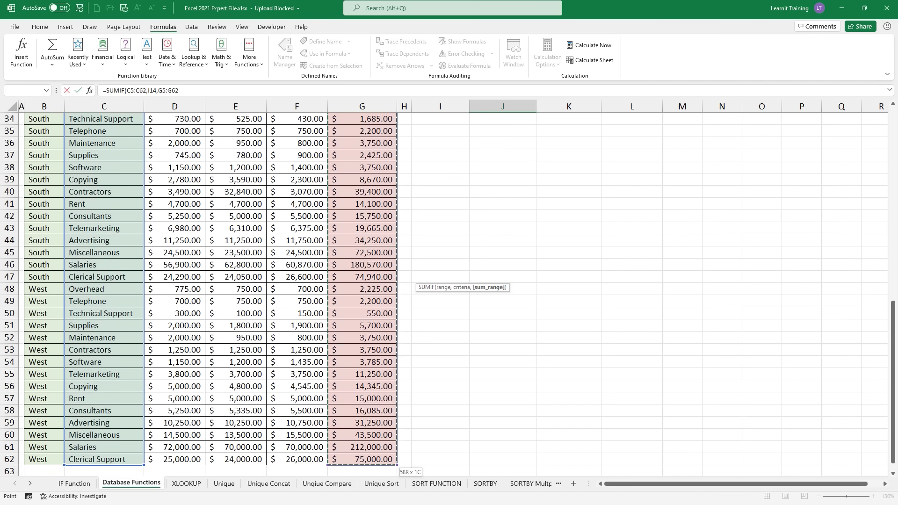
scroll(441, 126, "up", 2)
scroll(441, 125, "up", 9)
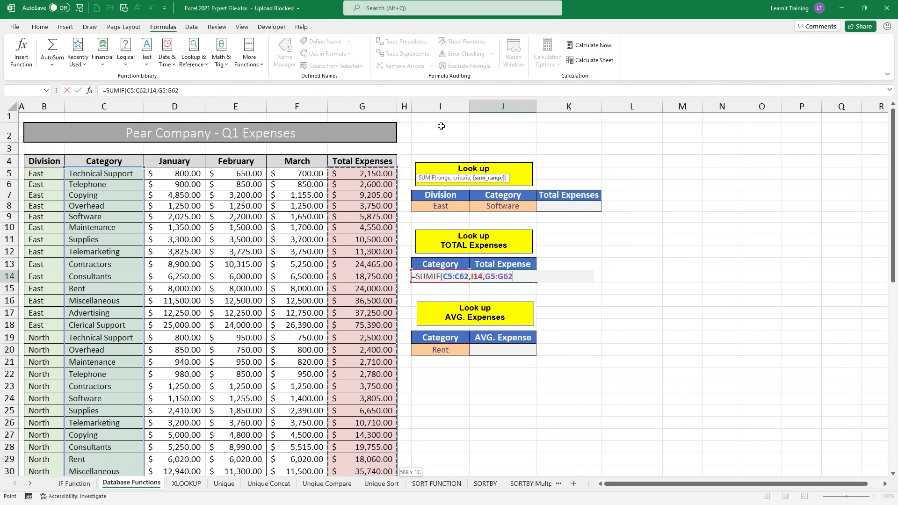
type(")")
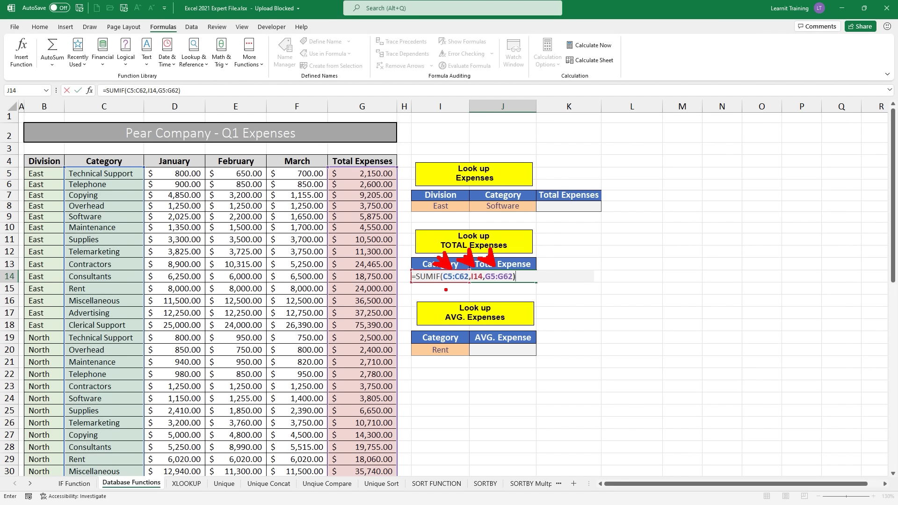
Step: Review the completed =SUMIF(C5:C62,I14,G5:G62) formula before entering it
mouse_move(446, 283)
left_mouse_down()
mouse_move(467, 283)
mouse_move(417, 304)
mouse_move(248, 314)
mouse_move(146, 283)
left_mouse_up()
key("Escape")
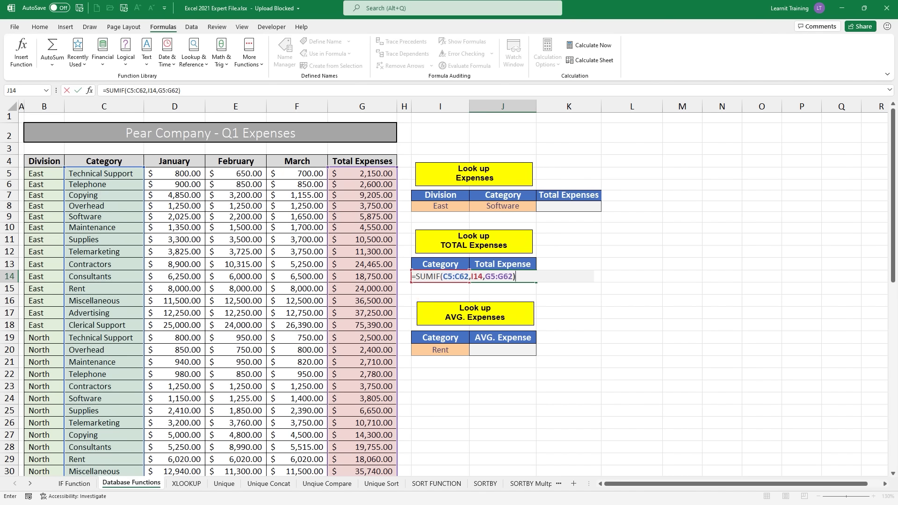
mouse_move(479, 275)
left_mouse_down()
mouse_move(470, 256)
mouse_move(439, 267)
mouse_move(445, 263)
left_mouse_up()
mouse_move(508, 271)
left_mouse_down()
mouse_move(532, 262)
mouse_move(487, 171)
mouse_move(397, 178)
mouse_move(402, 186)
left_mouse_up()
mouse_move(454, 275)
left_mouse_down()
mouse_move(371, 320)
mouse_move(226, 325)
mouse_move(157, 292)
left_mouse_up()
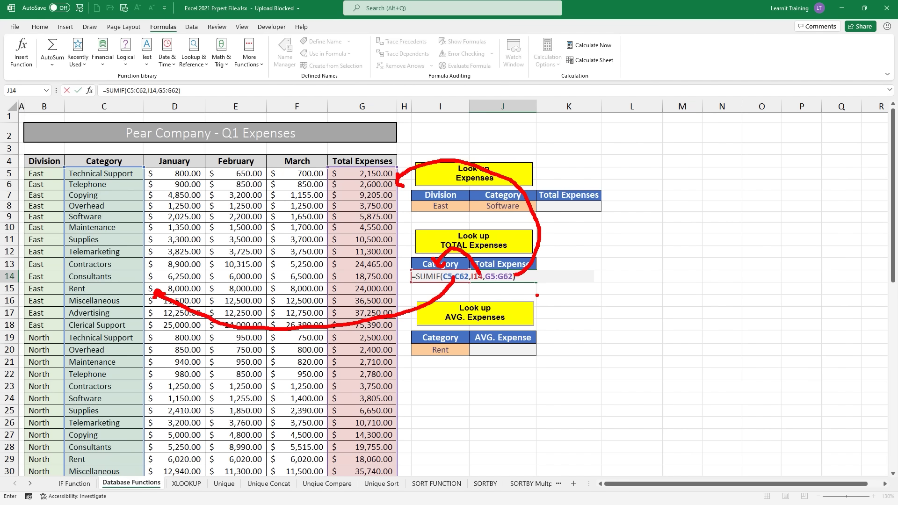
key("Escape")
Step: Enter the SUMIF so J14 shows 17215, then reselect J14
key("Return")
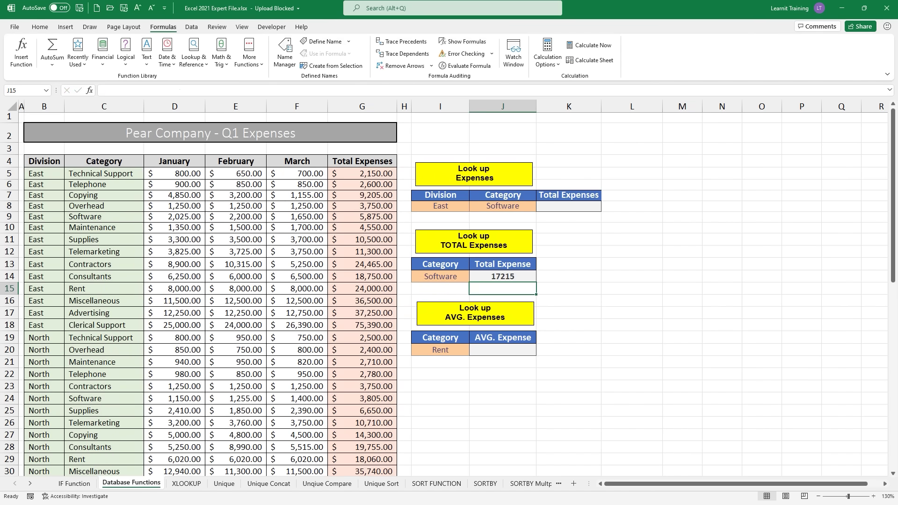
left_click_drag(531, 275, 602, 276)
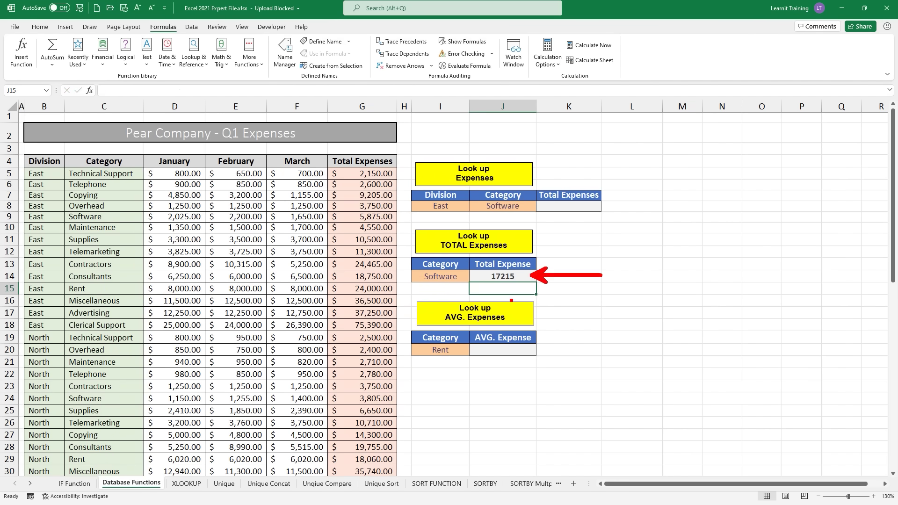
left_click_drag(489, 284, 529, 283)
left_click_drag(415, 289, 456, 289)
key("Escape")
left_click(529, 278)
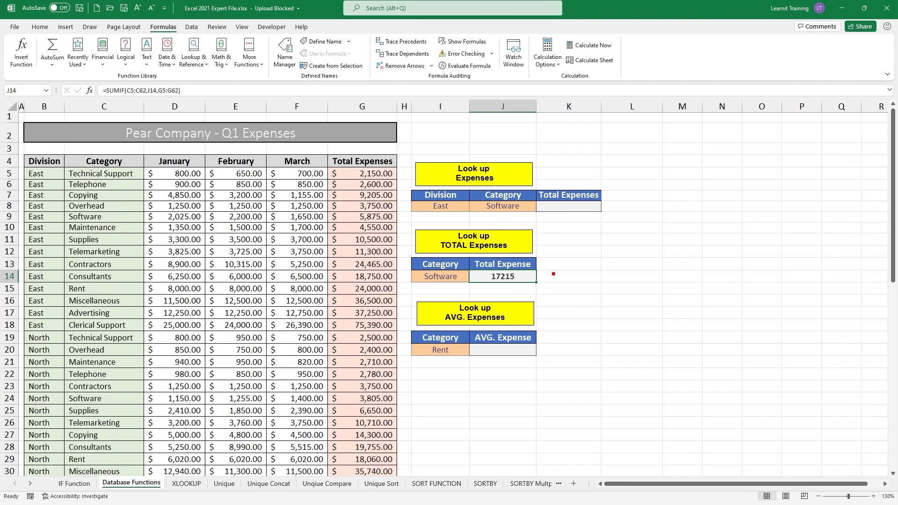
Step: Format J14 as Currency with Ctrl+Shift+4, displaying $17,215.00
left_click_drag(544, 276, 579, 257)
type("$ CTRL")
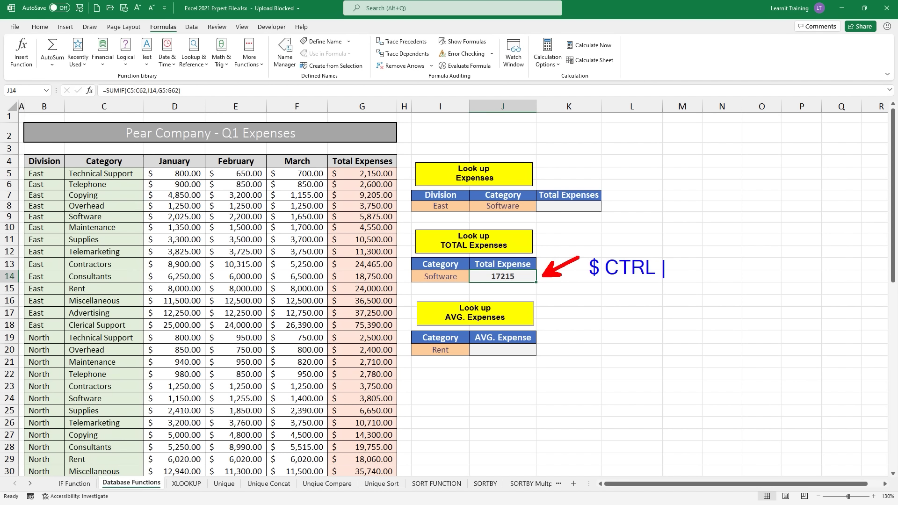
type(" + SHIFT ")
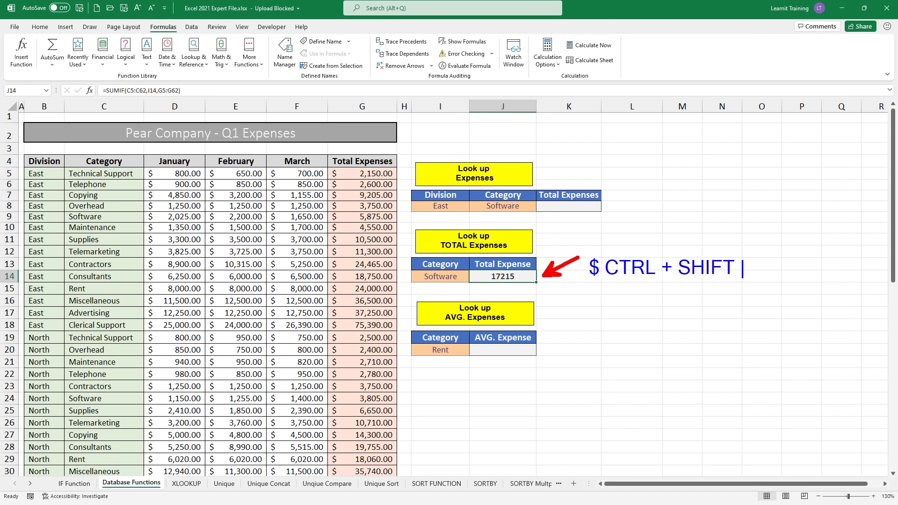
type("+ 4")
key("Escape")
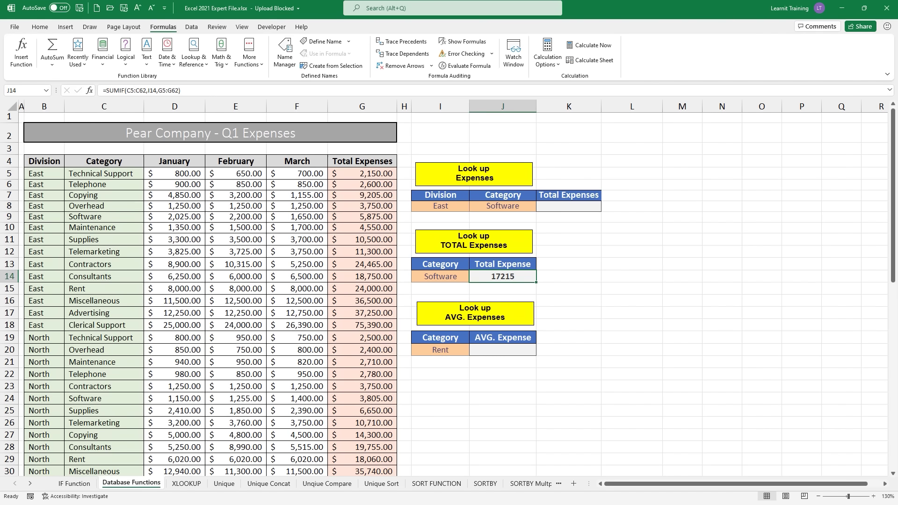
key("ctrl+shift+4")
left_click(41, 28)
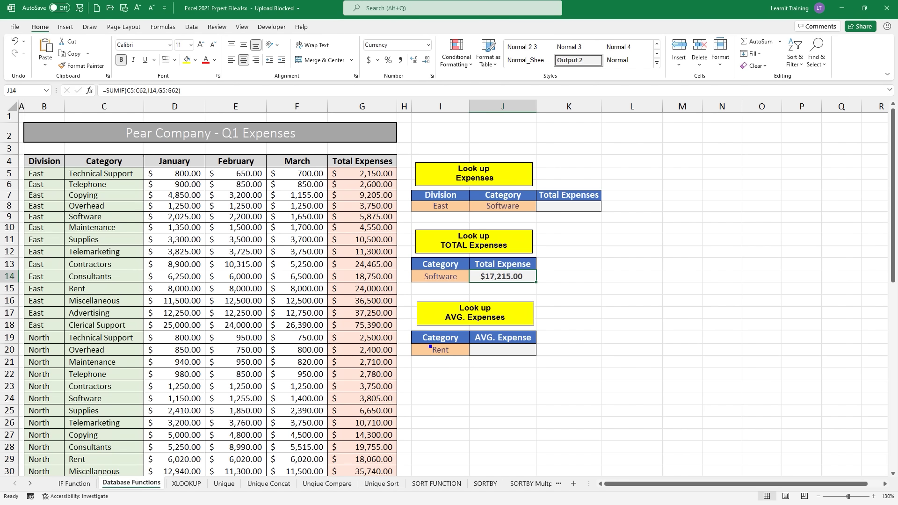
Step: In J20, begin an =AVERAGEIF( formula for the Rent category's average expense
mouse_move(404, 297)
left_mouse_down()
mouse_move(447, 326)
mouse_move(564, 374)
left_mouse_up()
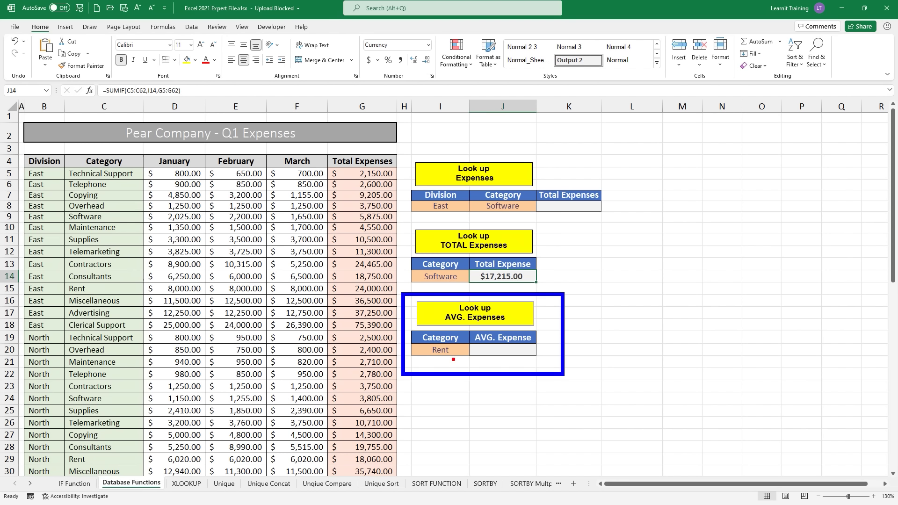
left_click_drag(453, 359, 485, 394)
left_click_drag(398, 153, 437, 127)
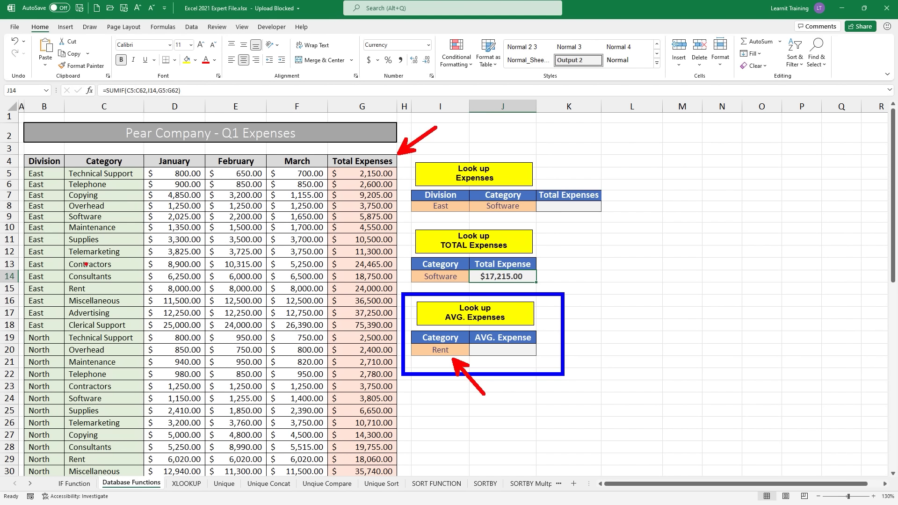
left_click_drag(60, 280, 91, 302)
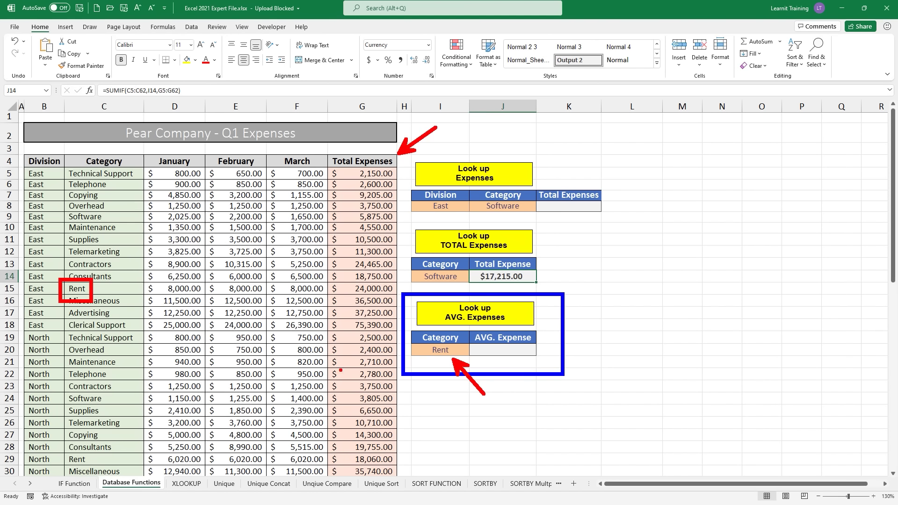
key("Escape")
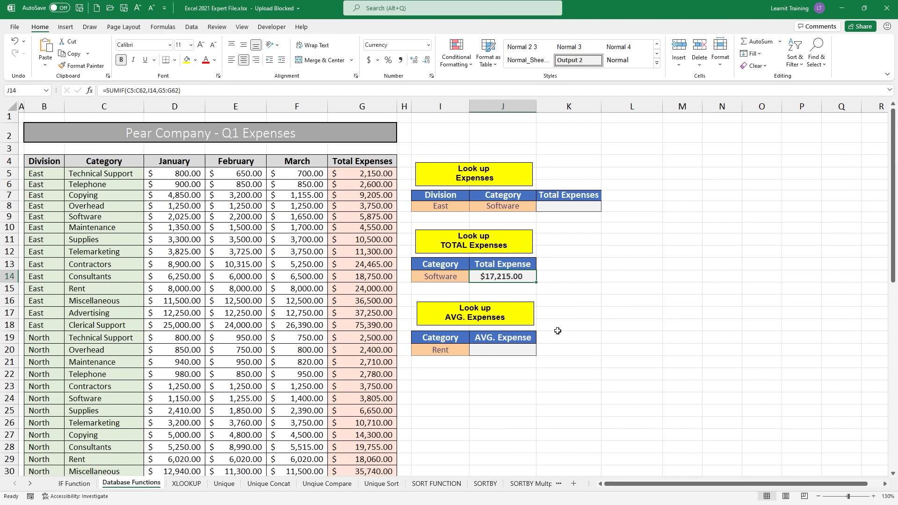
left_click(528, 349)
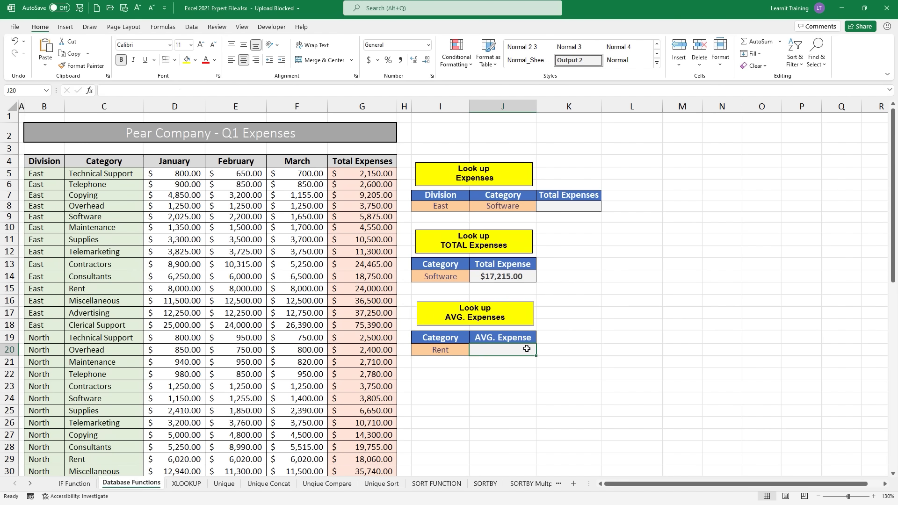
type("=av")
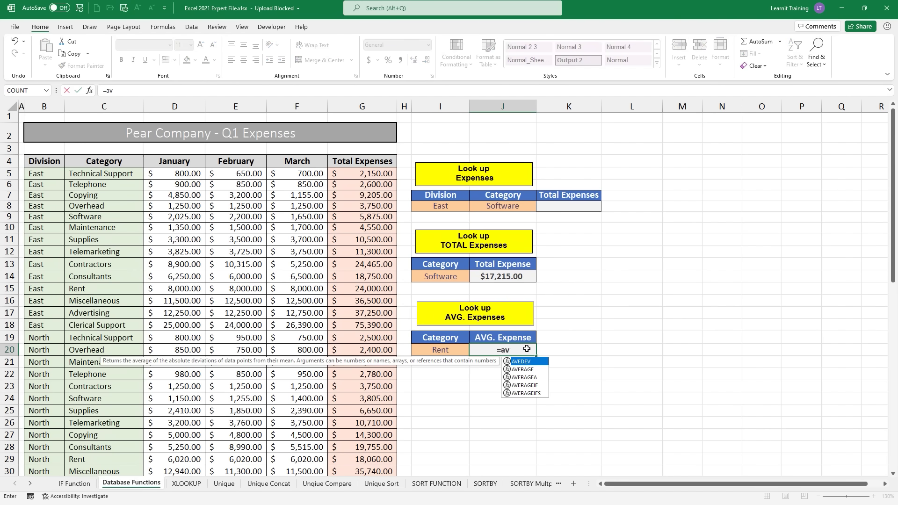
key("Down")
key("Down")
key("Down")
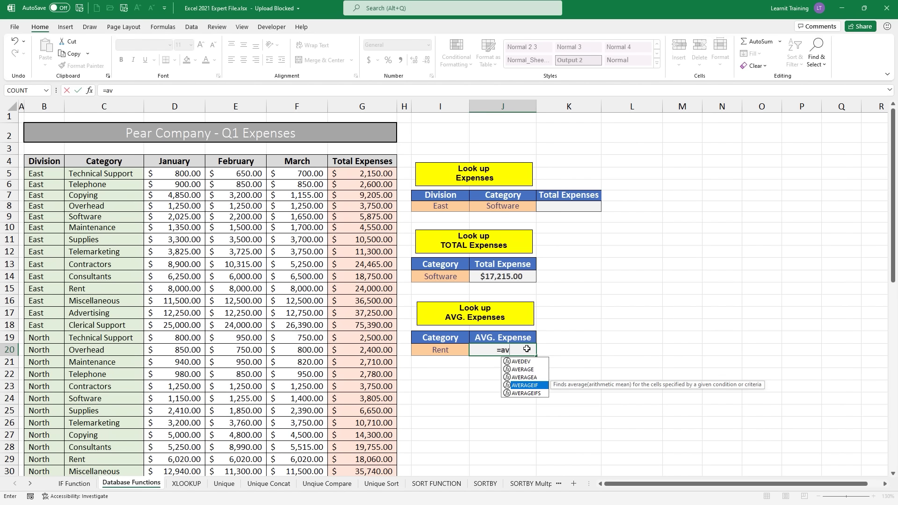
key("Tab")
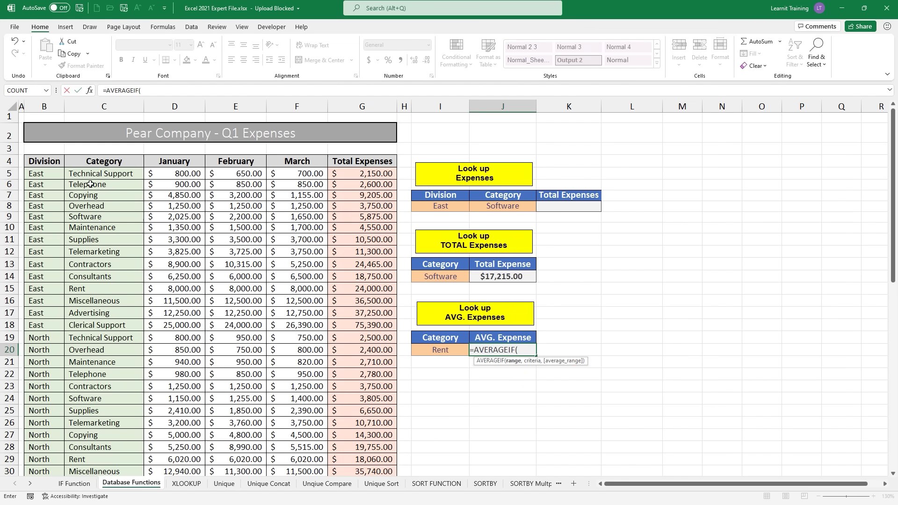
Step: Add the category range C5:C62 and the Rent criterion I20 to the AVERAGEIF
left_click(80, 174)
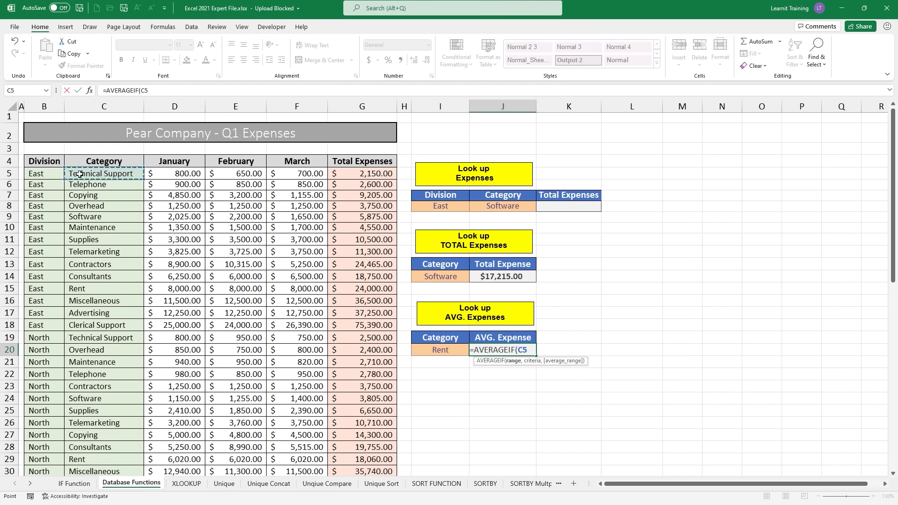
key("ctrl+shift+Down")
type(",")
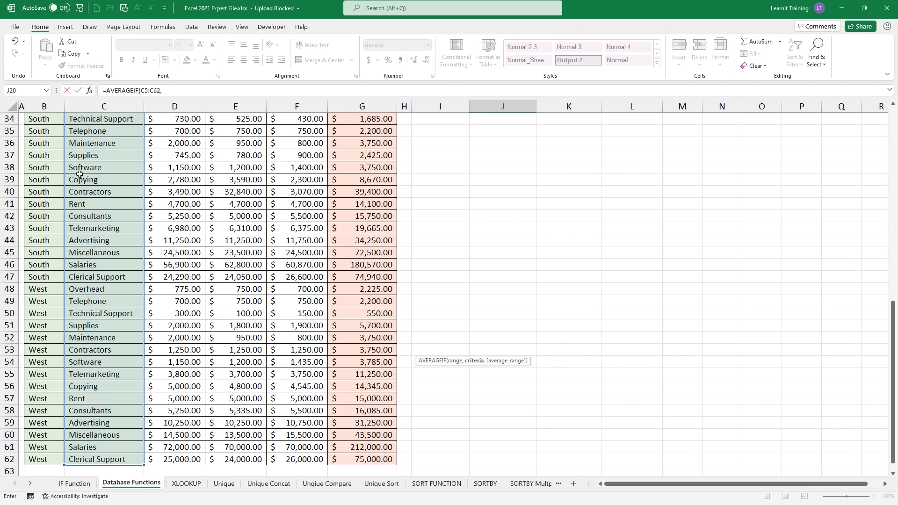
scroll(80, 174, "up", 8)
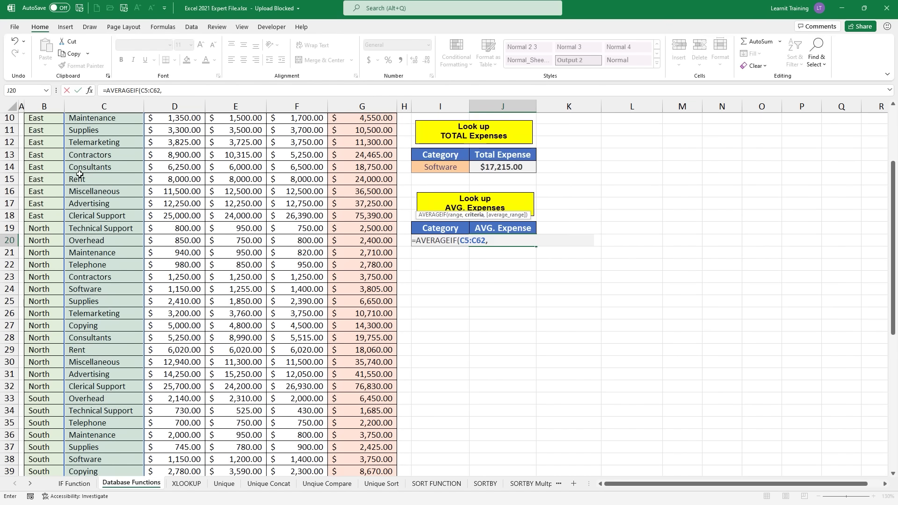
scroll(79, 174, "up", 1)
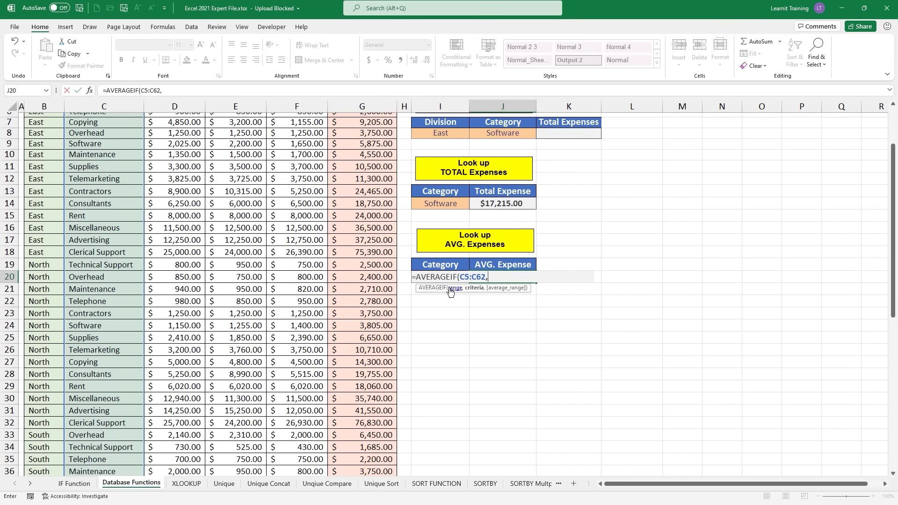
type("i20,")
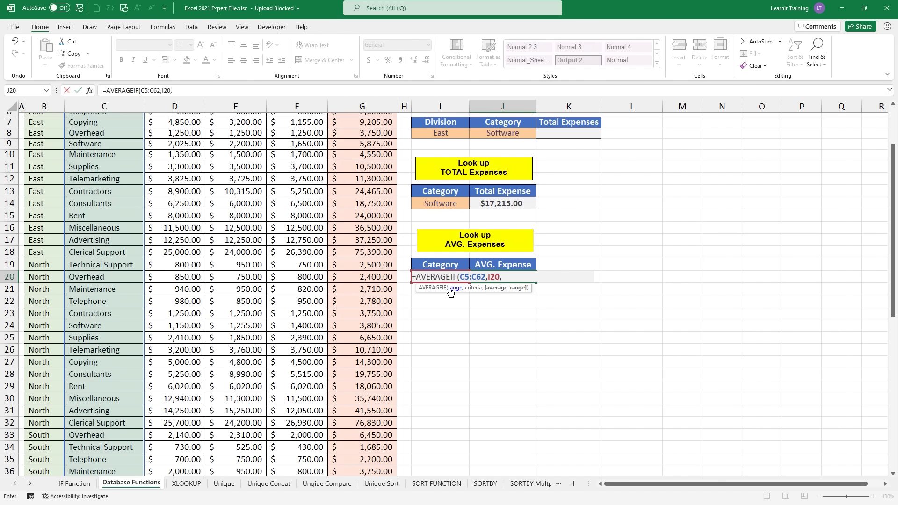
Step: Average over G5:G62 and commit the formula, so J20 shows 17790
scroll(372, 209, "up", 2)
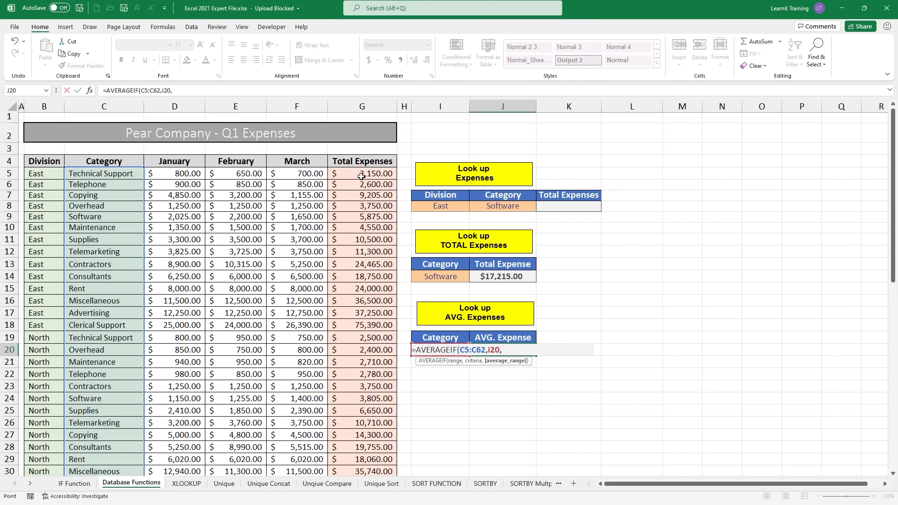
left_click(362, 176)
key("ctrl+shift+Down")
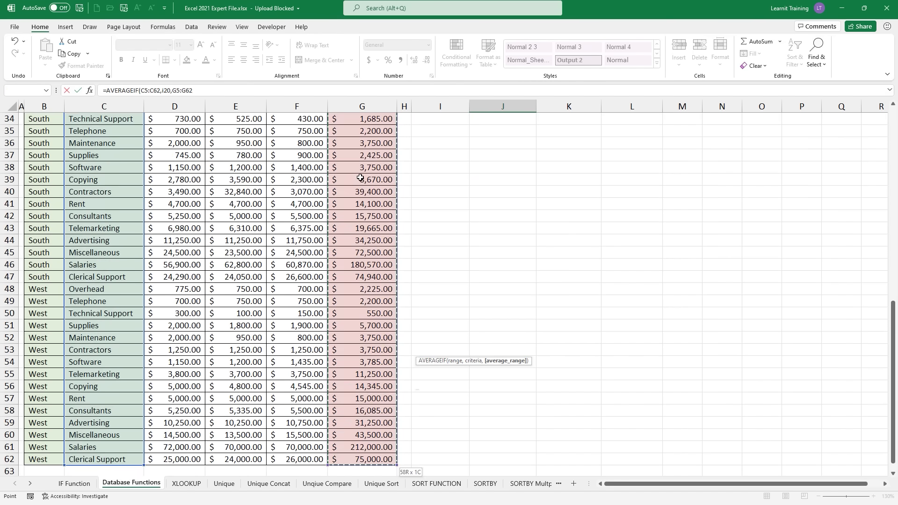
scroll(360, 178, "up", 5)
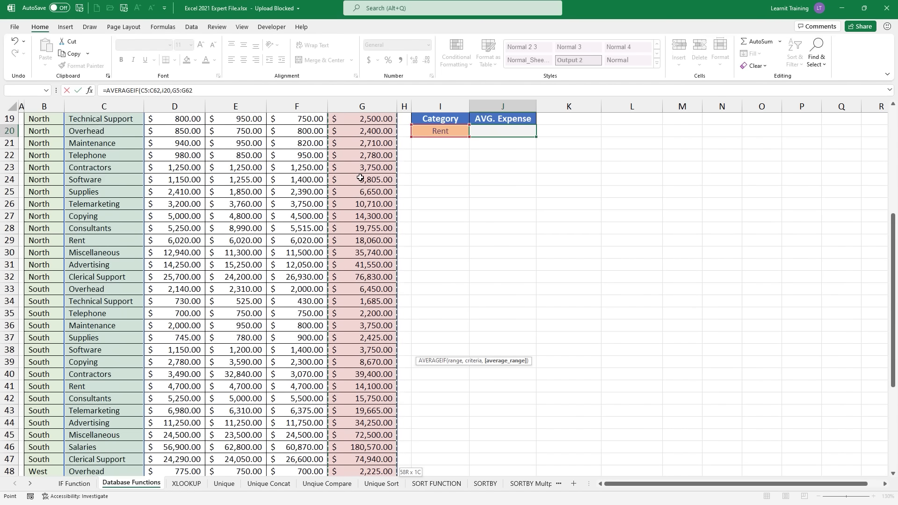
scroll(360, 178, "up", 3)
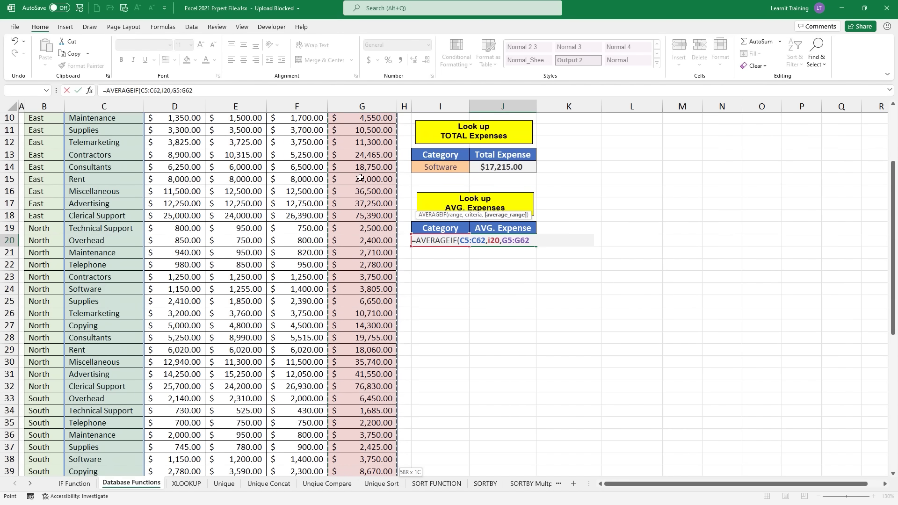
type(")")
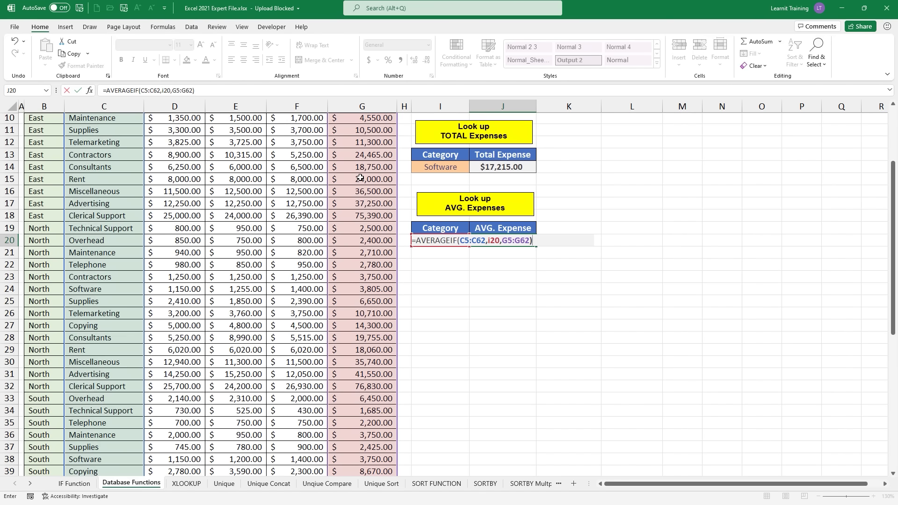
key("ctrl+Return")
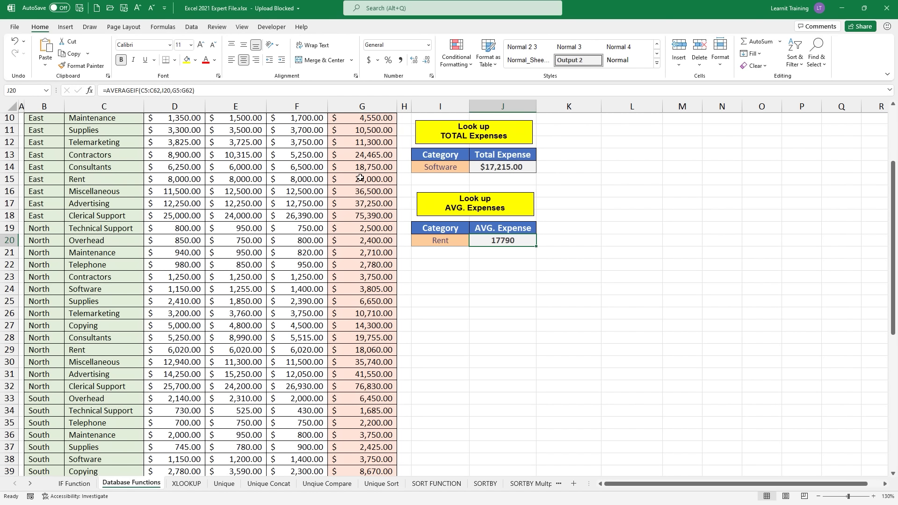
Step: Format the Rent average in J20 as currency, showing $17,790.00
key("ctrl+shift+4")
scroll(495, 260, "up", 3)
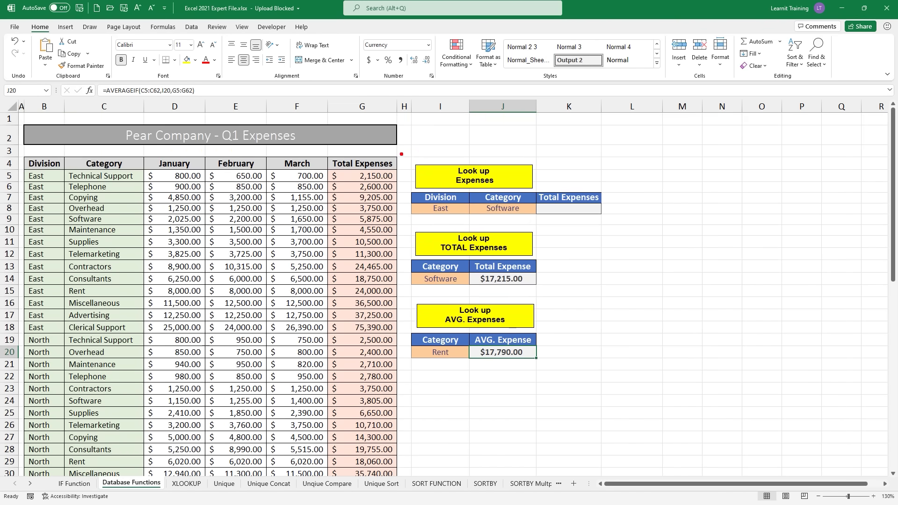
mouse_move(401, 154)
left_mouse_down()
mouse_move(526, 210)
mouse_move(632, 225)
left_mouse_up()
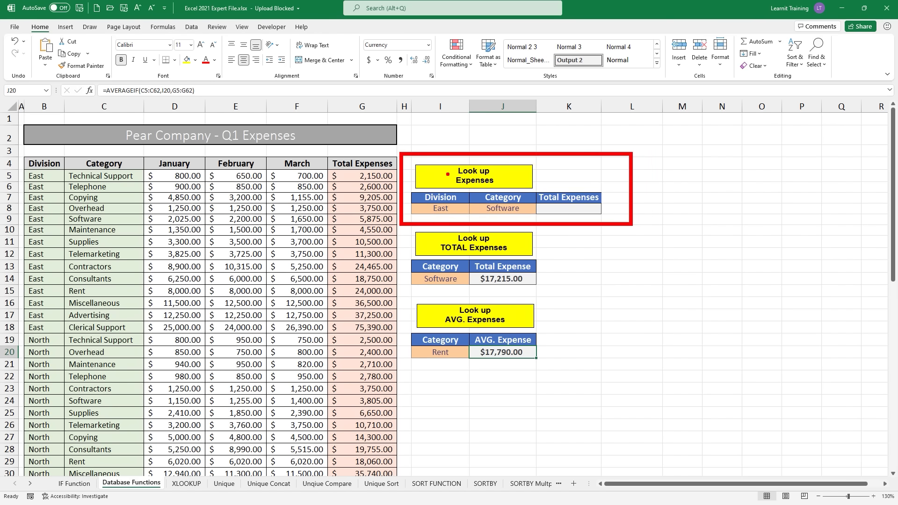
left_click_drag(450, 173, 419, 179)
left_click_drag(512, 190, 562, 144)
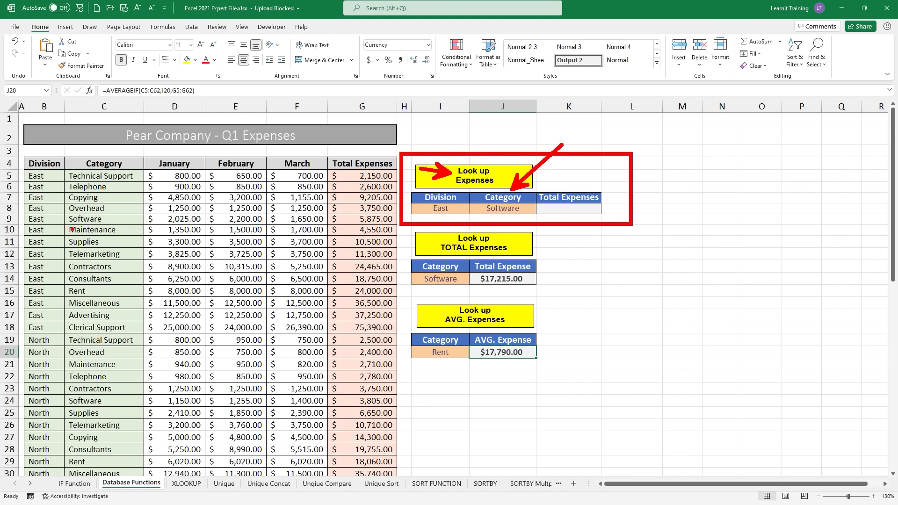
Step: Begin a =sumif formula in K8 for the East Software total
left_click_drag(20, 224, 403, 225)
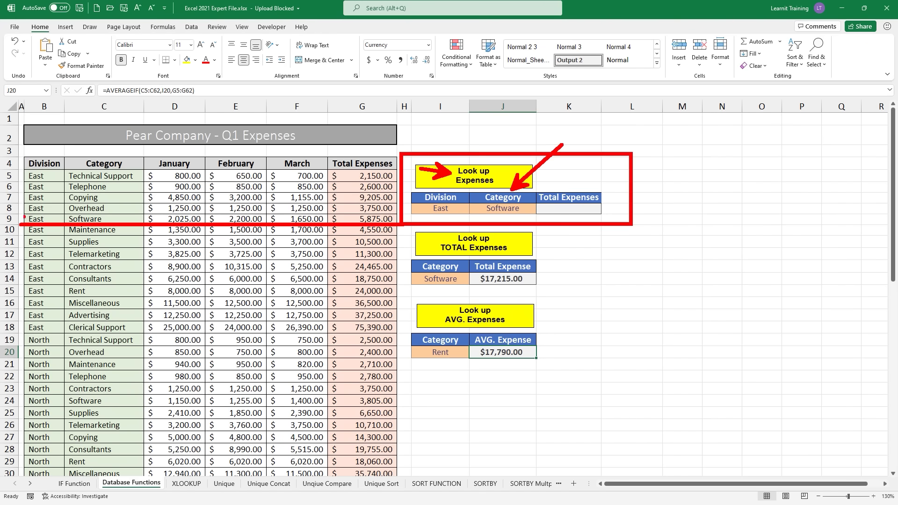
left_click_drag(15, 213, 410, 212)
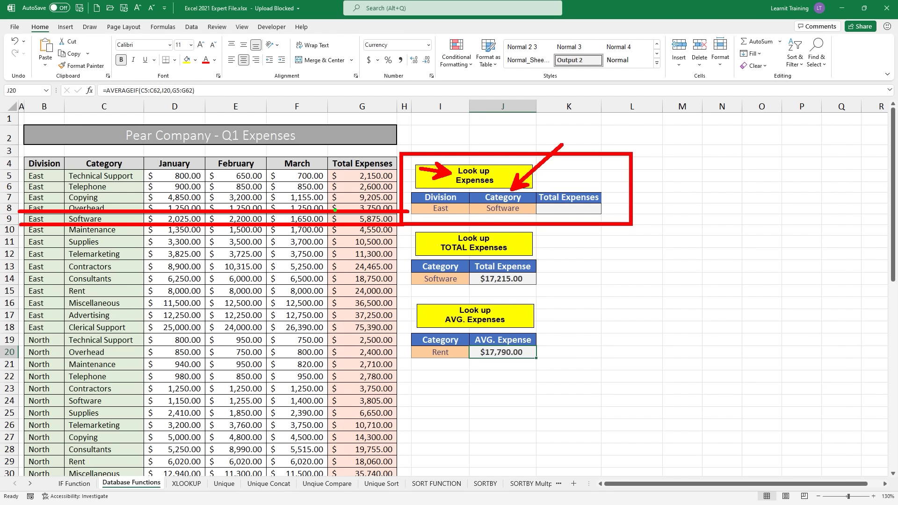
mouse_move(318, 210)
left_mouse_down()
mouse_move(374, 225)
mouse_move(528, 203)
mouse_move(539, 218)
left_mouse_up()
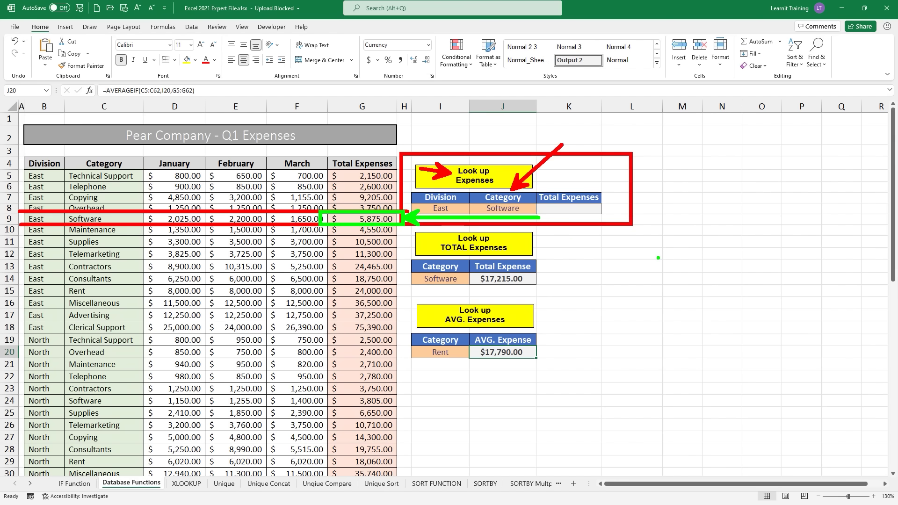
key("Escape")
left_click(579, 209)
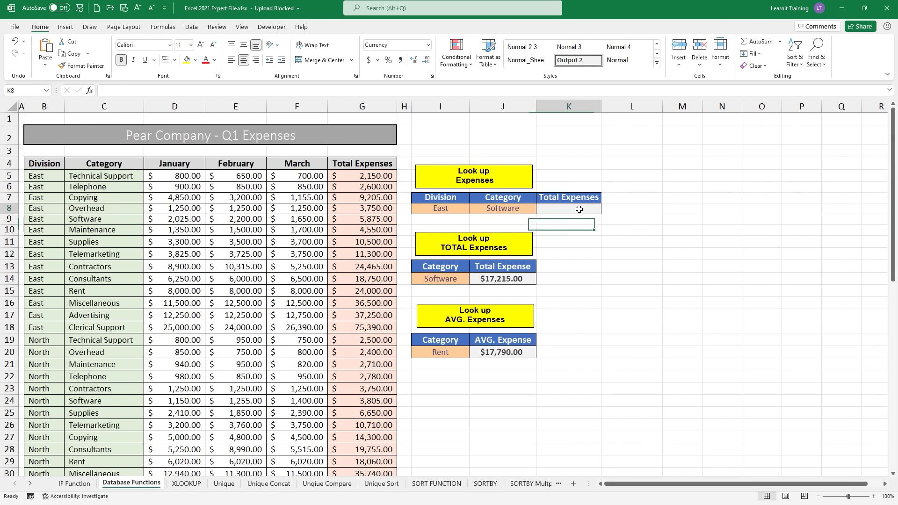
type("=")
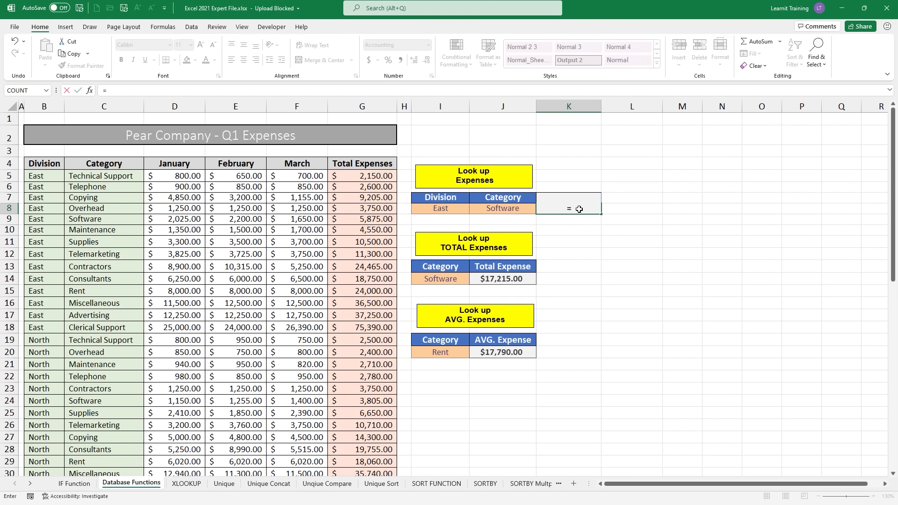
type("sumif")
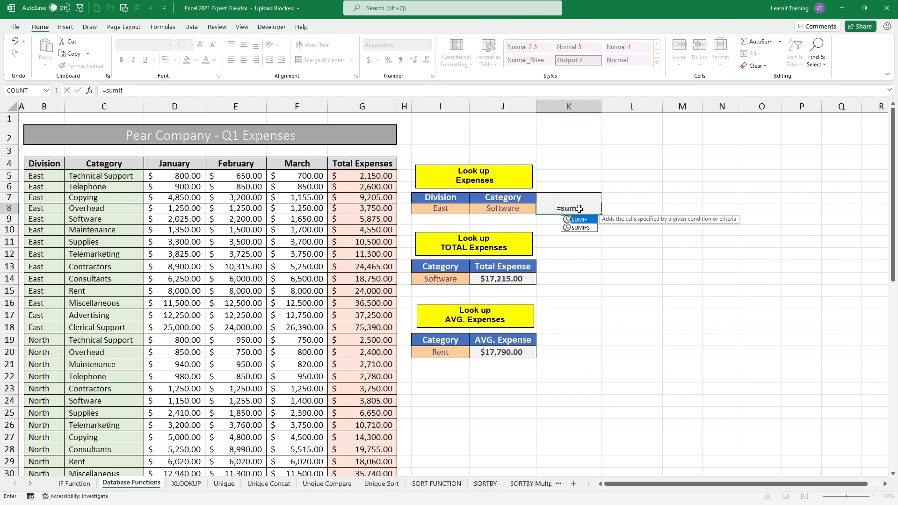
Step: Choose SUMIFS in K8 and set its sum range to G5:G62
left_click(582, 229)
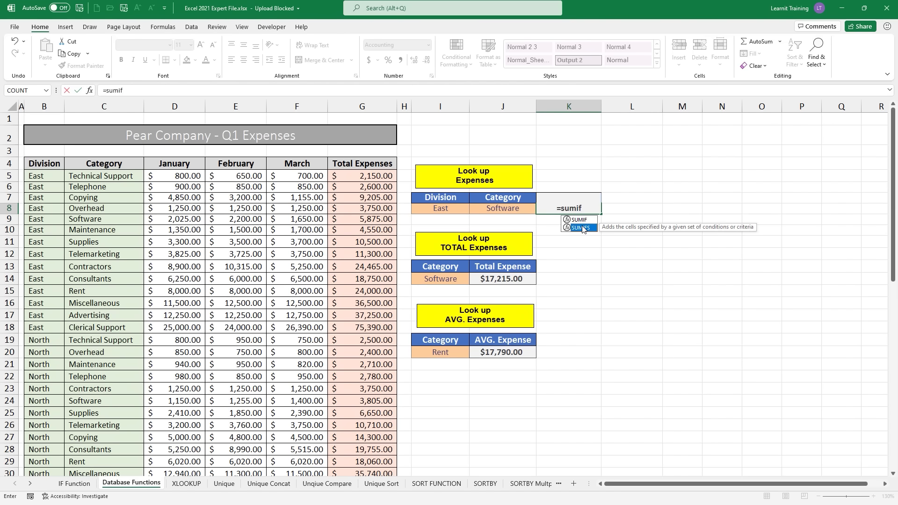
double_click(582, 228)
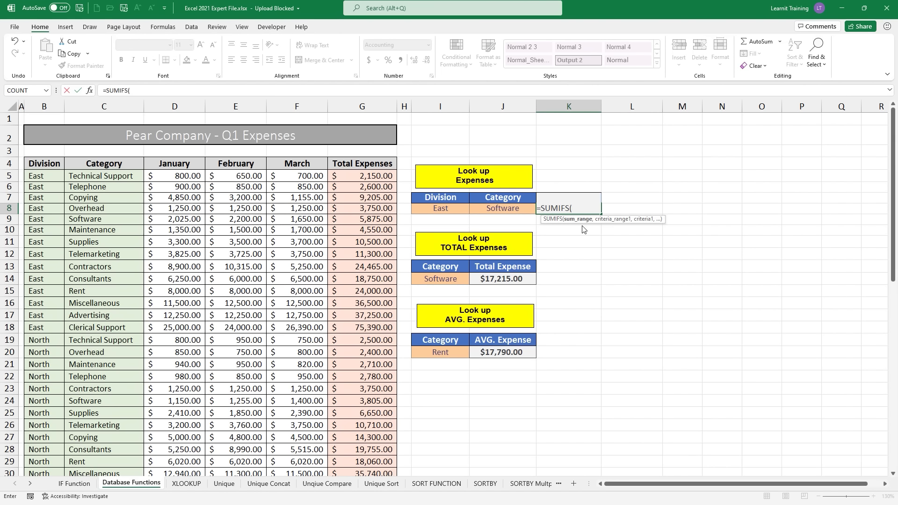
left_click(382, 176)
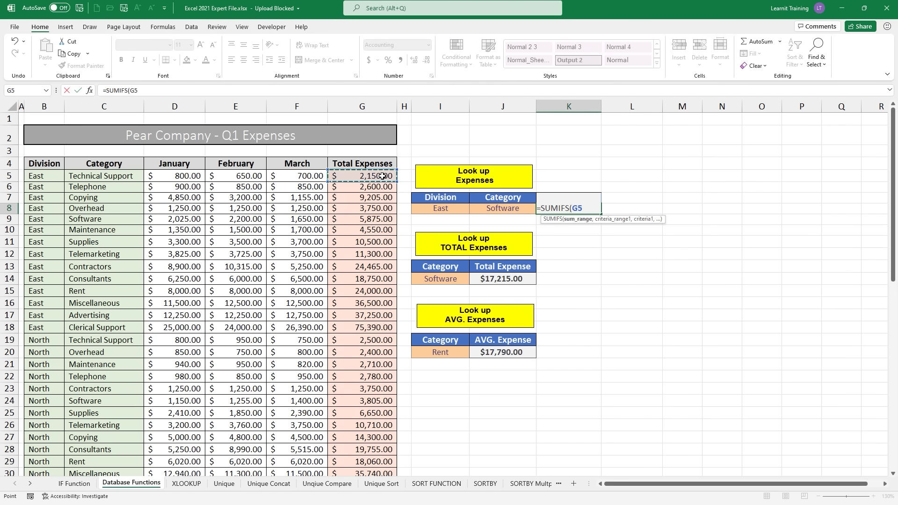
key("ctrl+shift+Down")
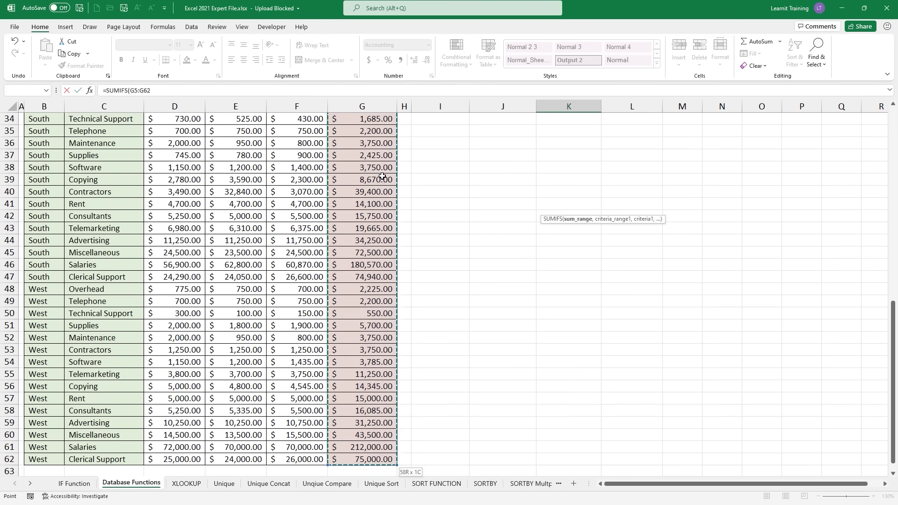
scroll(382, 176, "up", 7)
scroll(382, 176, "up", 4)
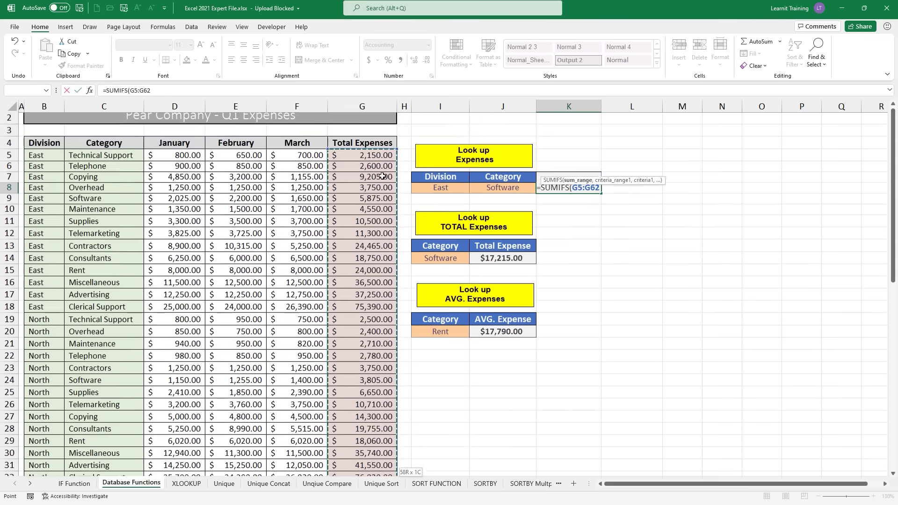
type(",")
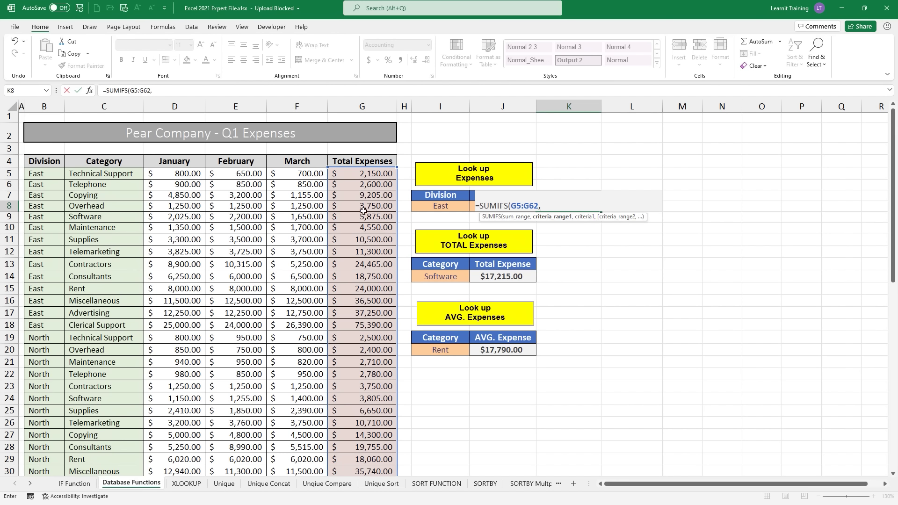
Step: Add the Division criteria range B5:B62 matched against East in I8
left_click(57, 170)
key("ctrl+shift+Down")
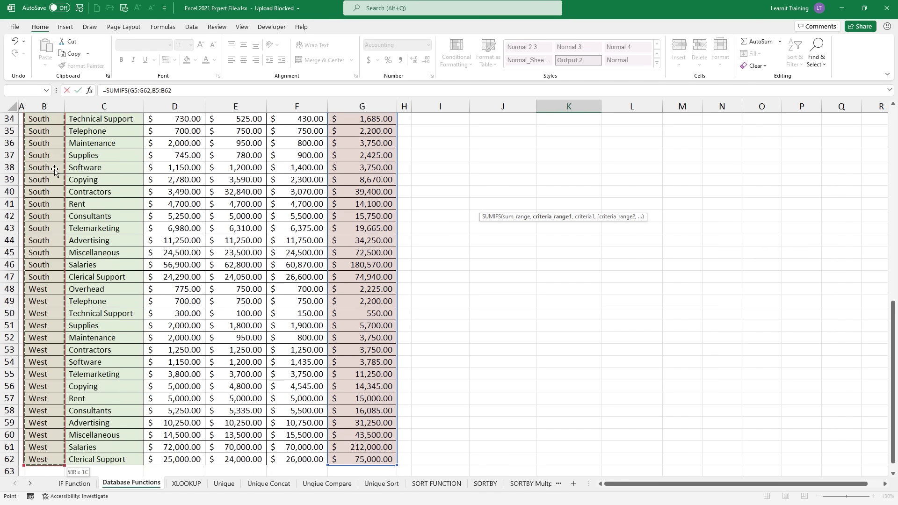
scroll(55, 170, "up", 10)
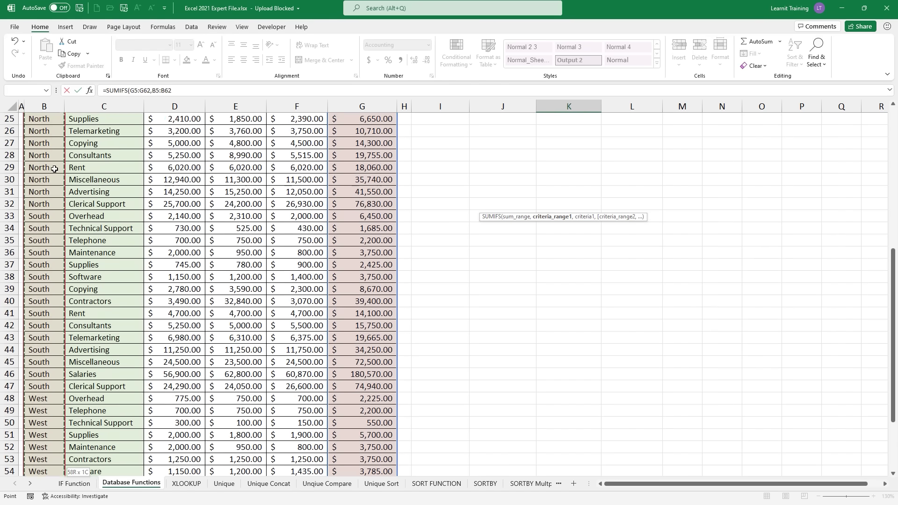
scroll(54, 169, "up", 1)
type(",")
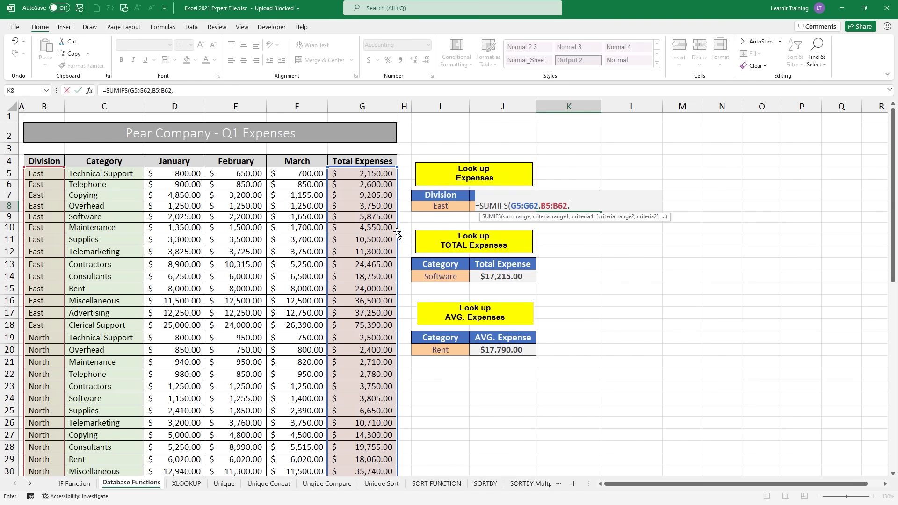
left_click(446, 209)
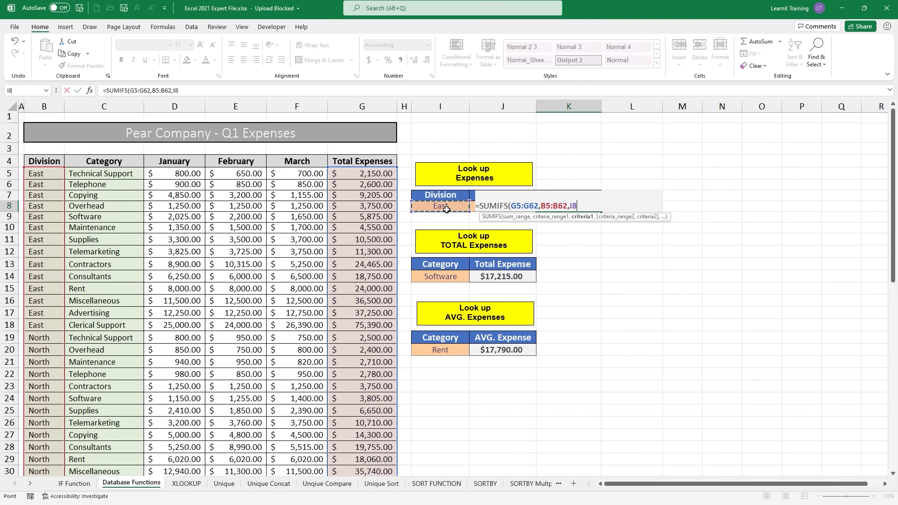
type(",")
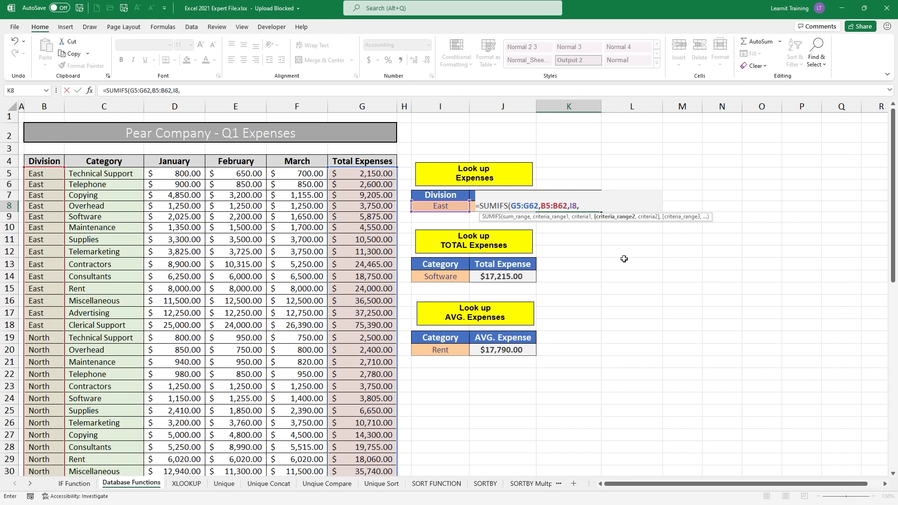
Step: Add the Category criteria range C5:C62 matched against J8 and close the formula
left_click(112, 172)
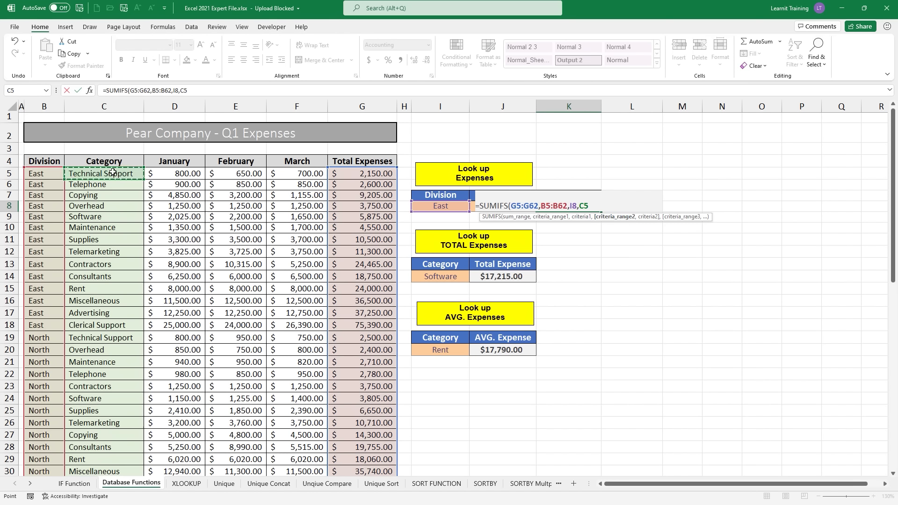
key("ctrl+shift+Down")
scroll(112, 172, "up", 6)
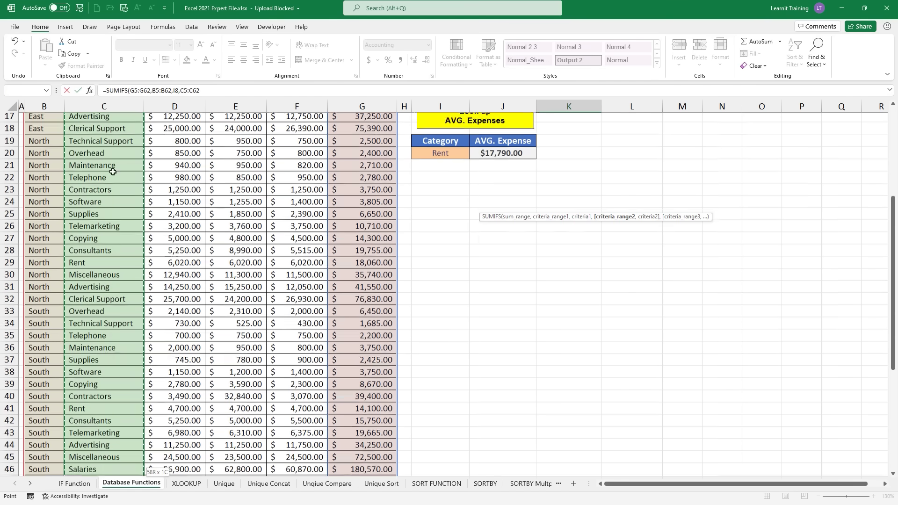
scroll(113, 172, "up", 5)
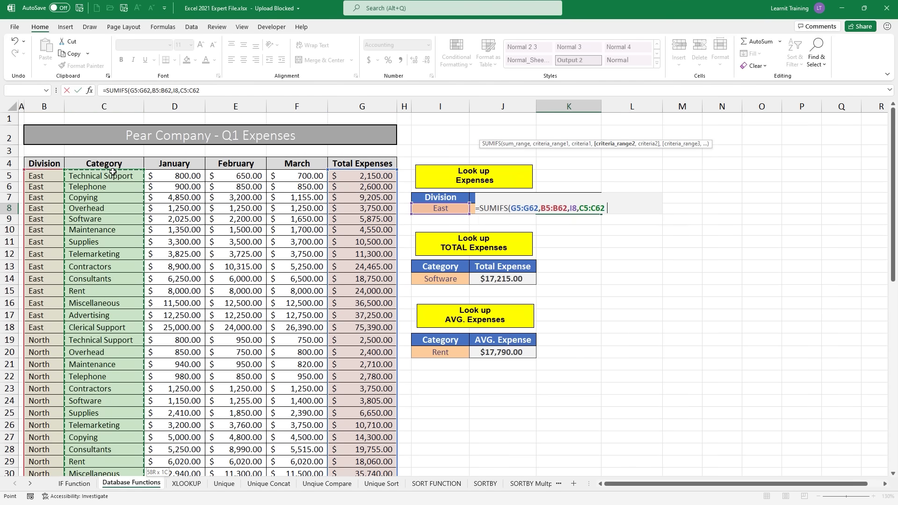
type(",")
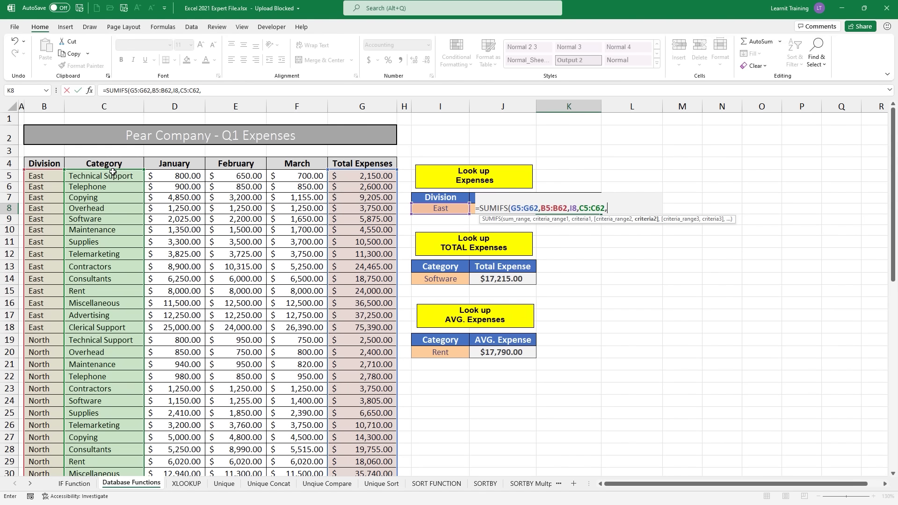
type("j8)")
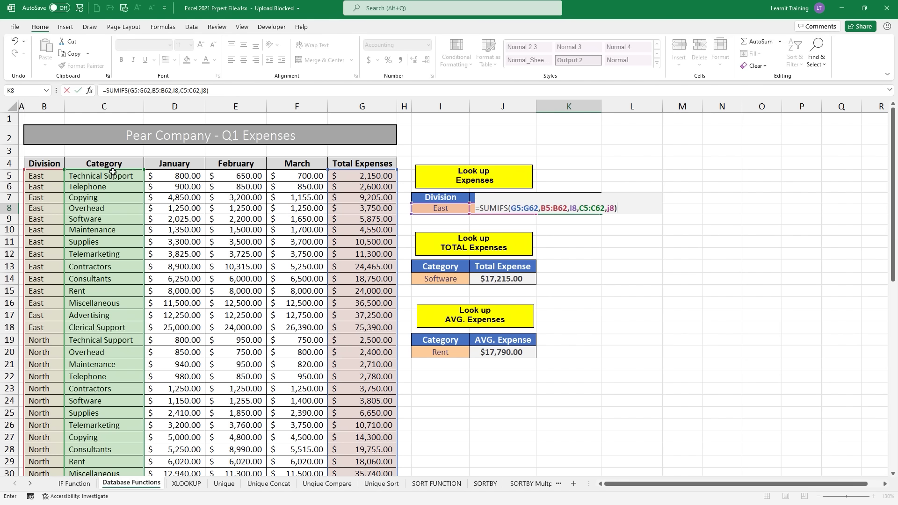
Step: Commit the SUMIFS formula so K8 shows $5,875.00 for East Software
key("Return")
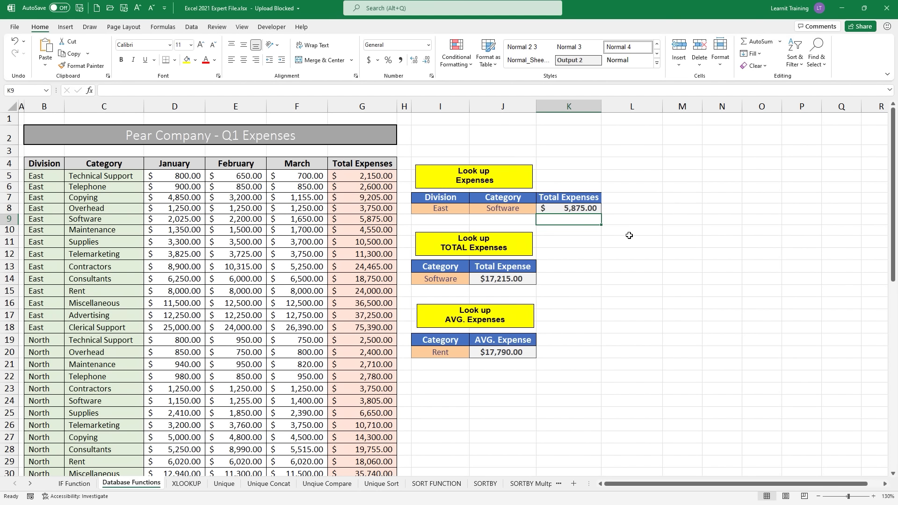
left_click_drag(607, 224, 637, 244)
left_click_drag(608, 204, 629, 204)
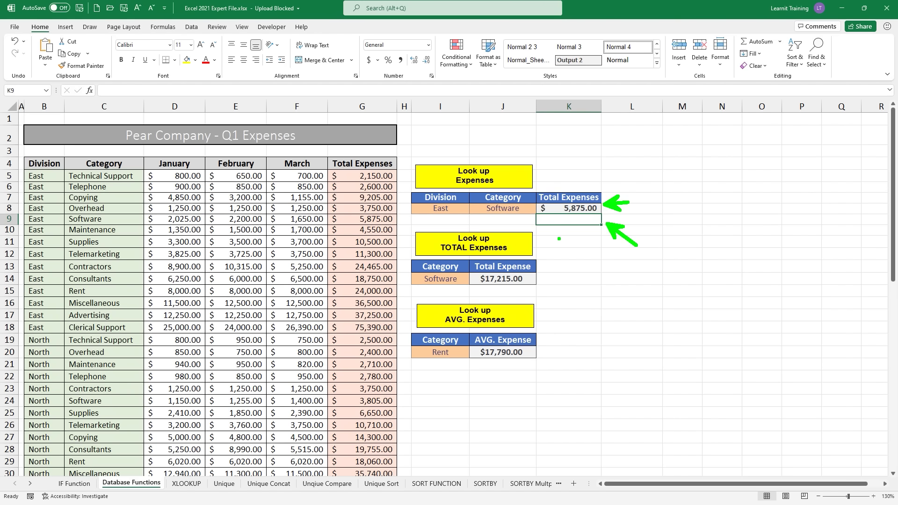
mouse_move(403, 222)
left_mouse_down()
mouse_move(531, 211)
mouse_move(531, 221)
mouse_move(603, 228)
left_mouse_up()
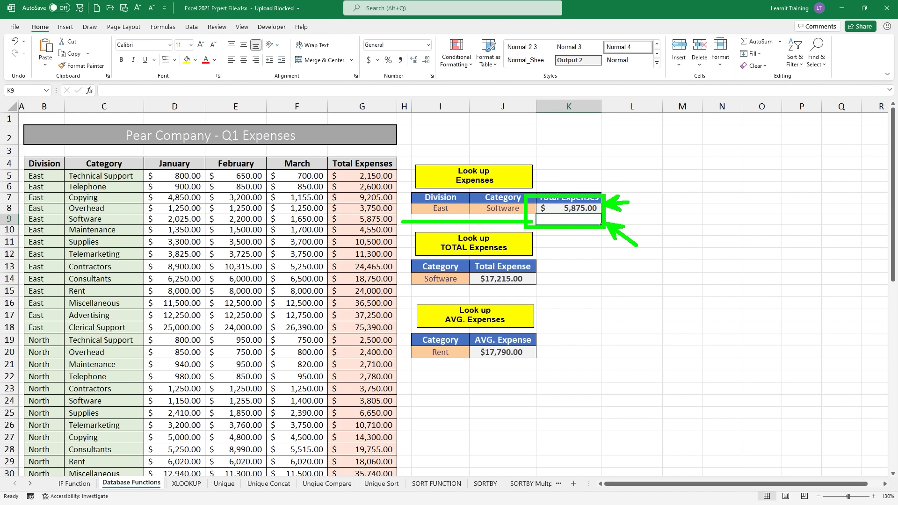
key("Escape")
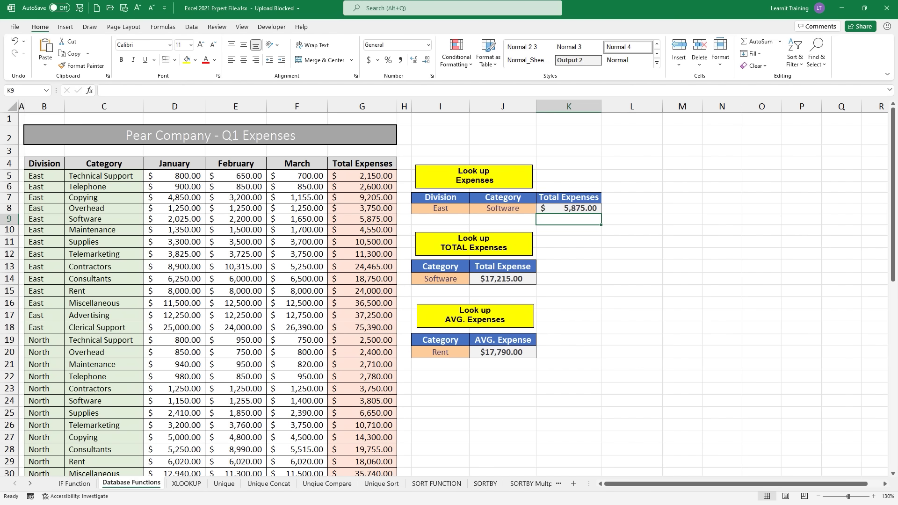
Step: Jot 'SumifAverageif' and 'sumif(s)' as on-screen notes, then dismiss them
left_click_drag(567, 265, 615, 265)
left_click_drag(556, 336, 606, 337)
left_click_drag(632, 208, 685, 210)
type("t")
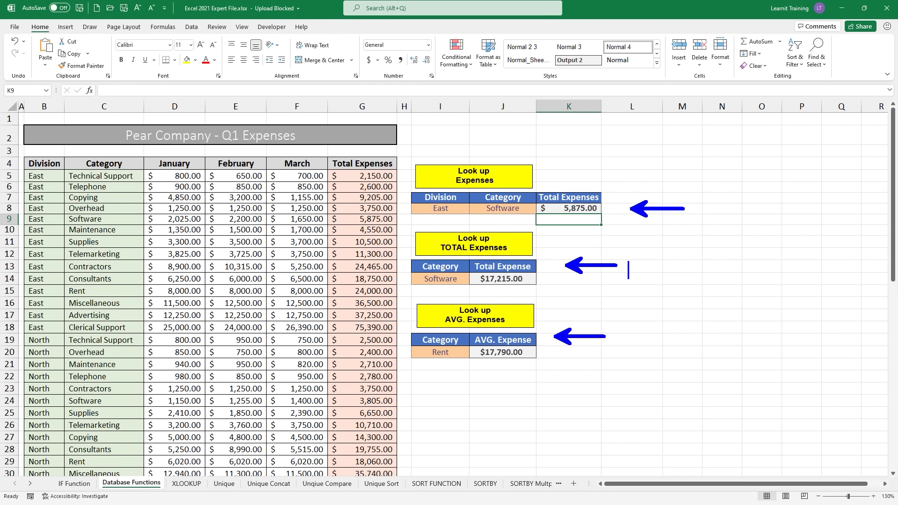
type("Sumif")
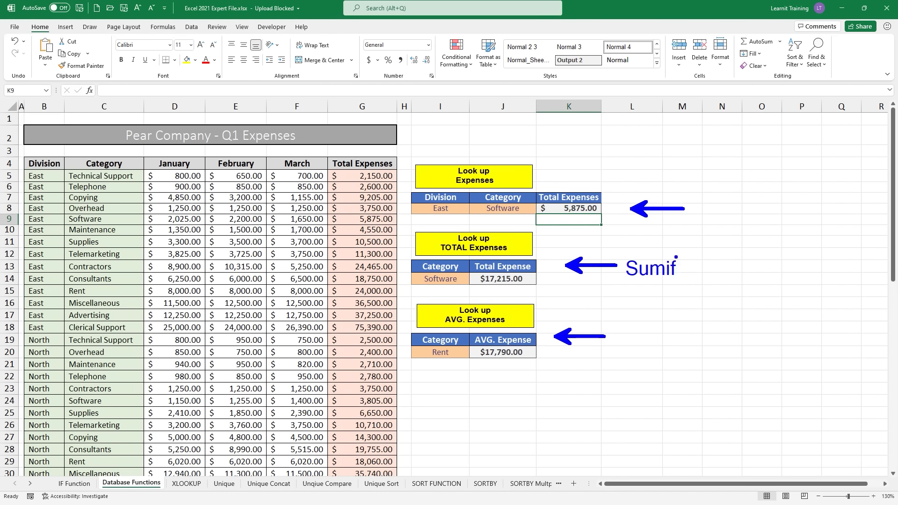
type("Averageif")
key("Escape")
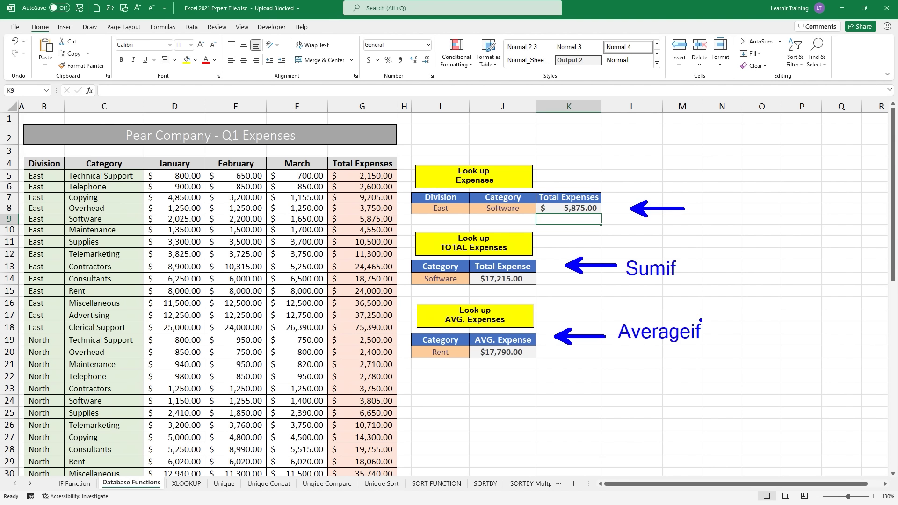
type("t")
type("sum")
type("if(s")
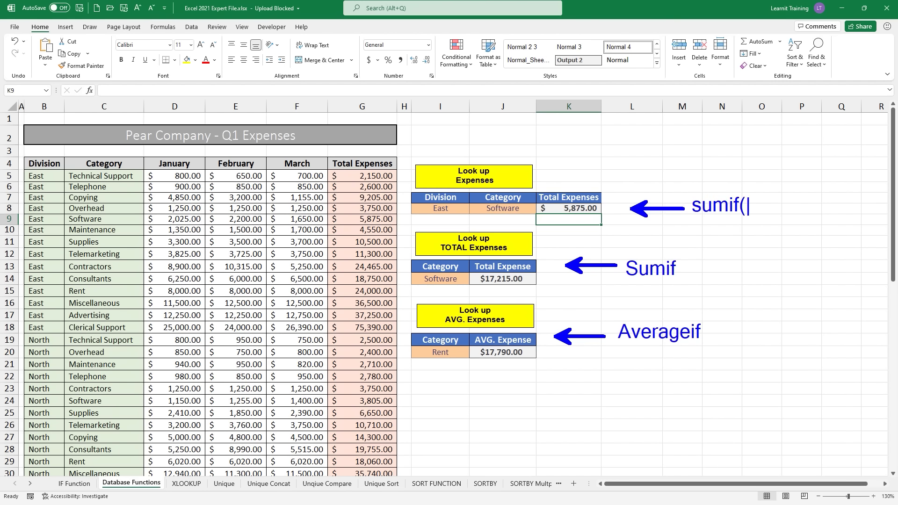
type(")")
key("Escape")
key("Escape")
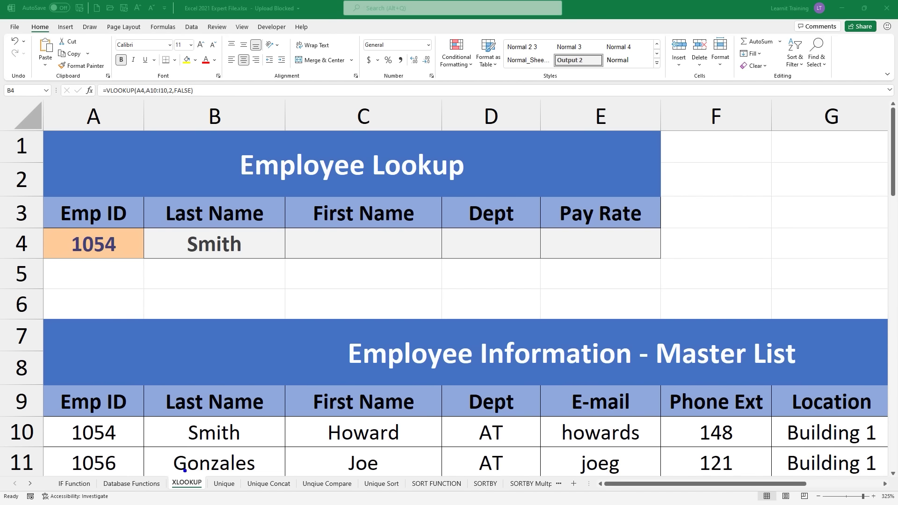
left_click_drag(185, 470, 232, 425)
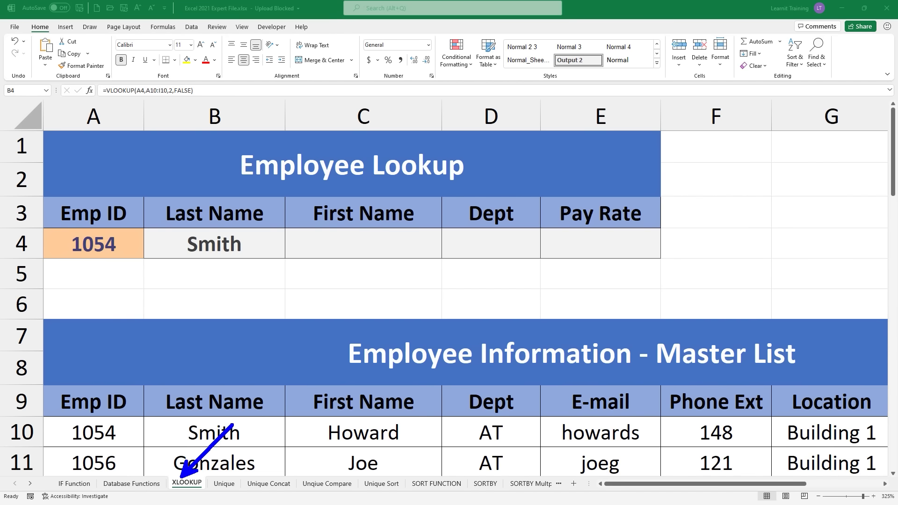
key("Escape")
scroll(232, 426, "down", 7, "ctrl")
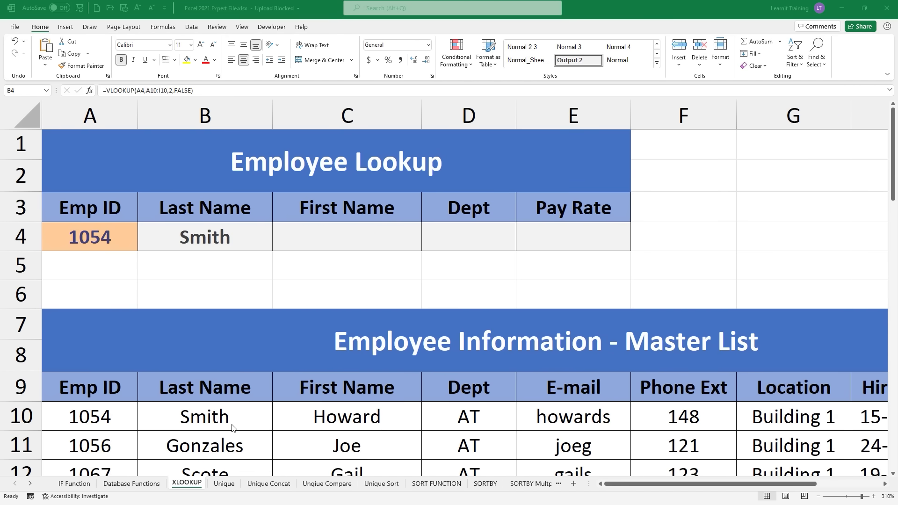
scroll(232, 427, "down", 1, "ctrl")
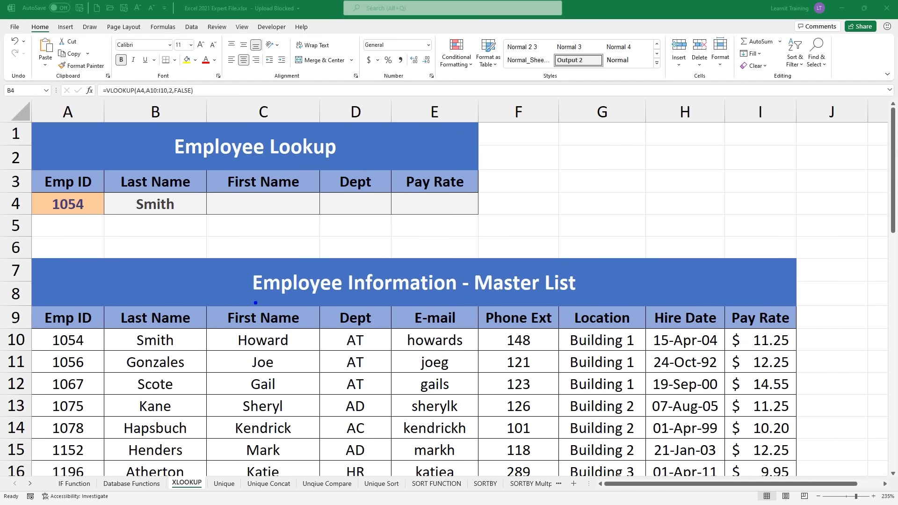
left_click_drag(256, 303, 561, 301)
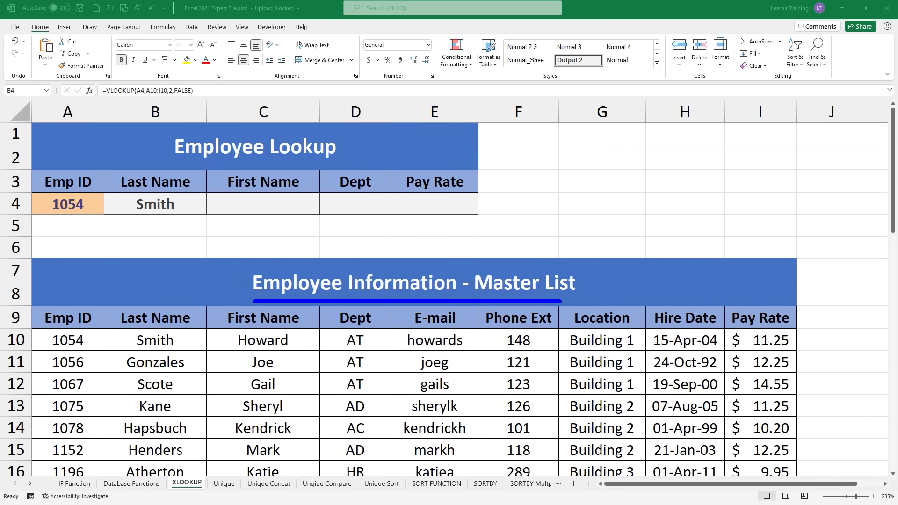
left_click_drag(388, 219, 326, 161)
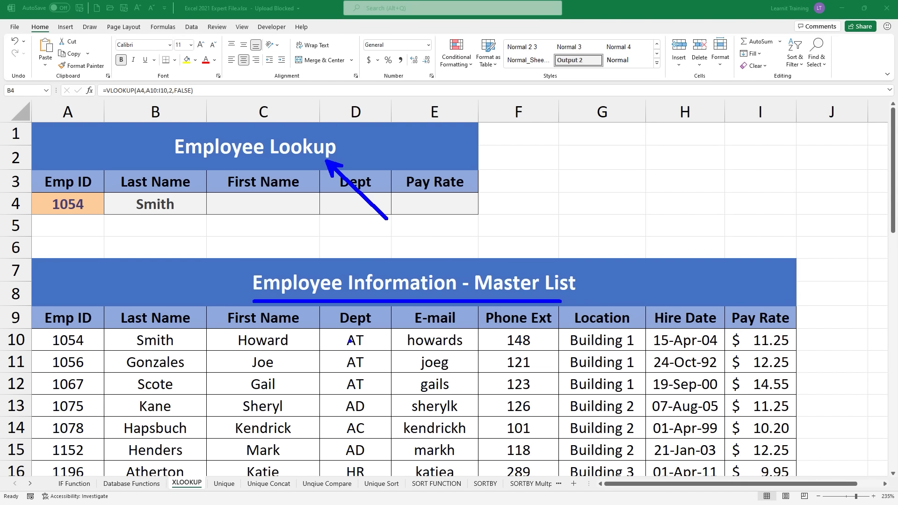
key("Escape")
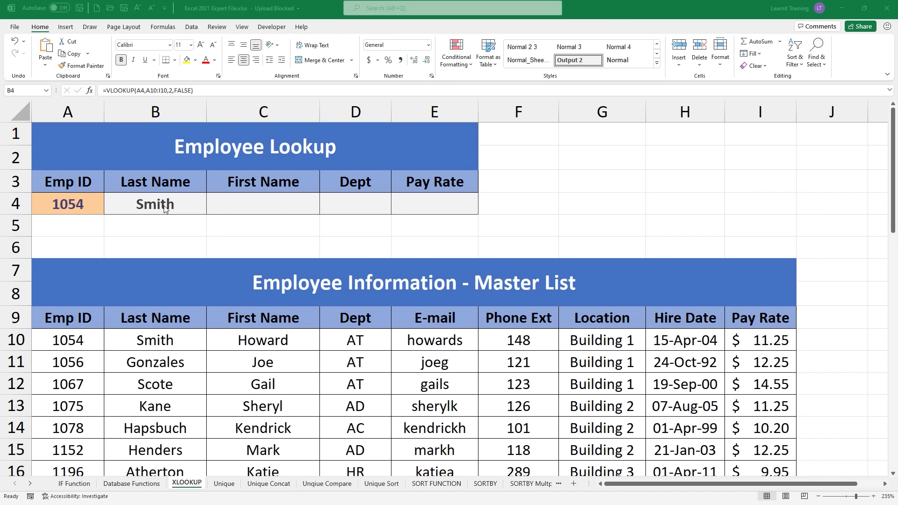
left_click_drag(65, 326, 58, 216)
mouse_move(99, 176)
left_mouse_down()
mouse_move(100, 188)
mouse_move(202, 218)
mouse_move(208, 171)
left_mouse_up()
left_click_drag(175, 333, 182, 317)
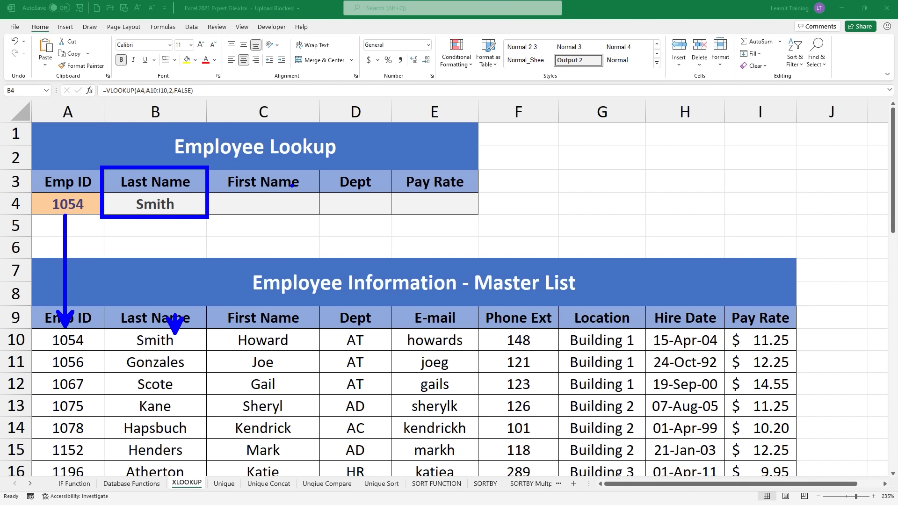
key("Escape")
double_click(164, 205)
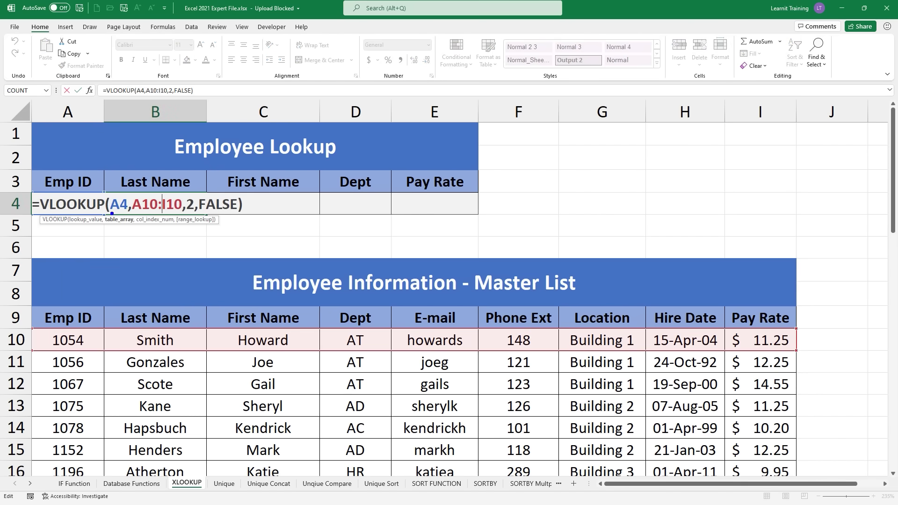
mouse_move(96, 185)
left_mouse_down()
mouse_move(95, 211)
mouse_move(135, 186)
mouse_move(90, 165)
mouse_move(68, 191)
mouse_move(77, 189)
left_mouse_up()
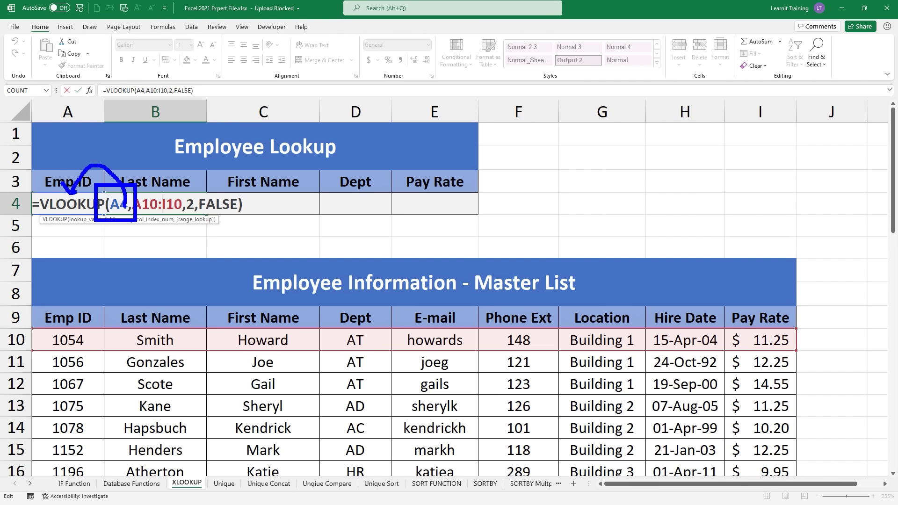
mouse_move(126, 214)
left_mouse_down()
mouse_move(186, 211)
mouse_move(165, 216)
left_mouse_up()
mouse_move(158, 226)
left_mouse_down()
mouse_move(171, 226)
mouse_move(166, 245)
left_mouse_up()
left_click_drag(157, 230, 174, 230)
left_click_drag(156, 285, 144, 294)
left_click_drag(155, 308, 181, 309)
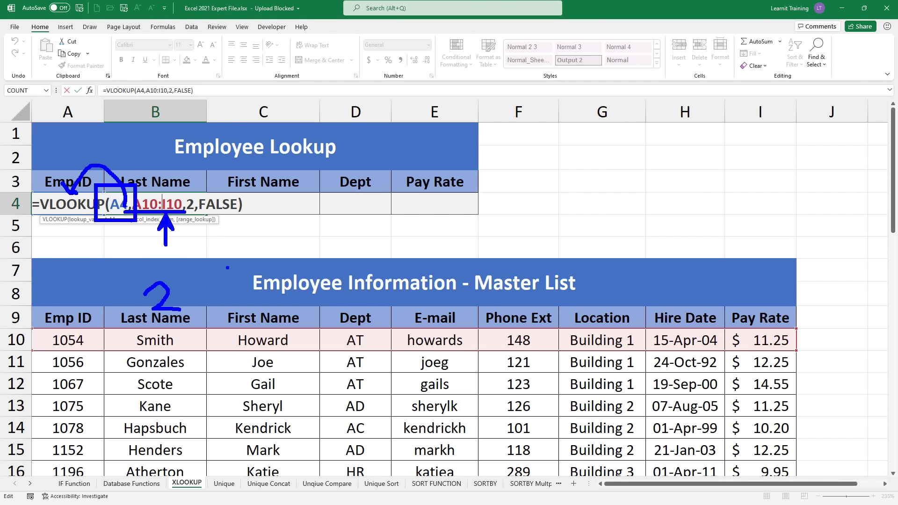
mouse_move(242, 215)
left_mouse_down()
mouse_move(255, 209)
mouse_move(267, 232)
left_mouse_up()
key("ctrl+Return")
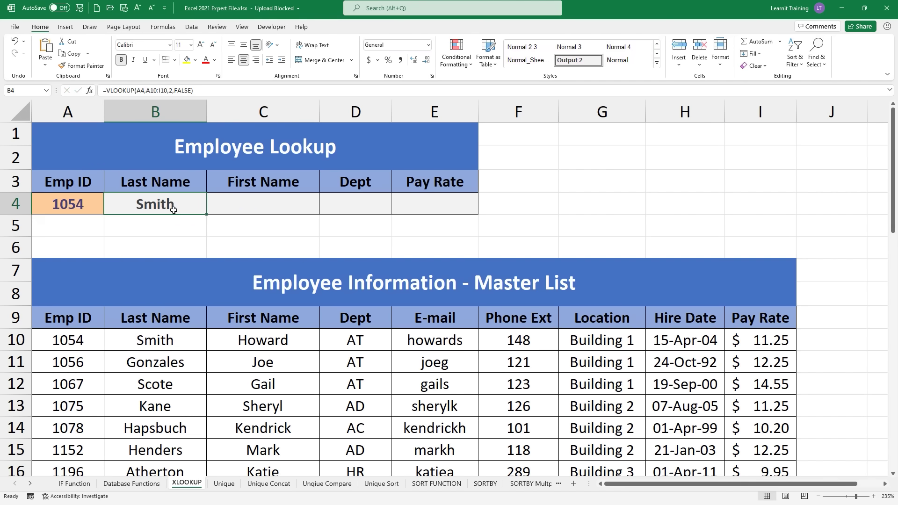
Step: Clear B4 and start =VLOOKUP( with the Emp ID in A4 as lookup value
key("Delete")
type("=vl")
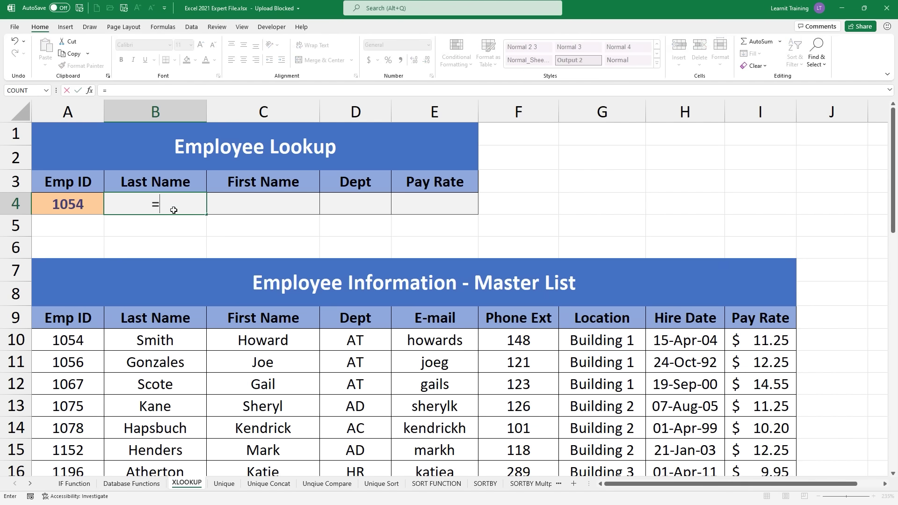
key("Tab")
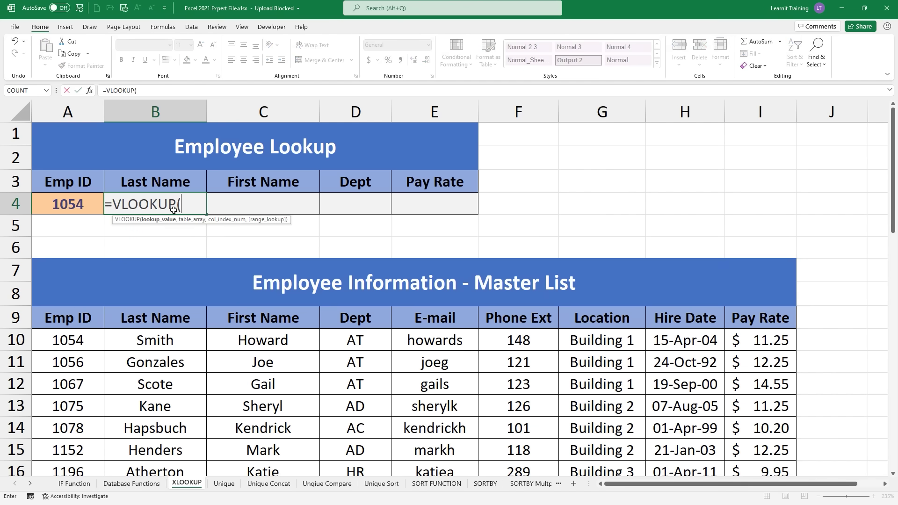
left_click(82, 212)
type(",")
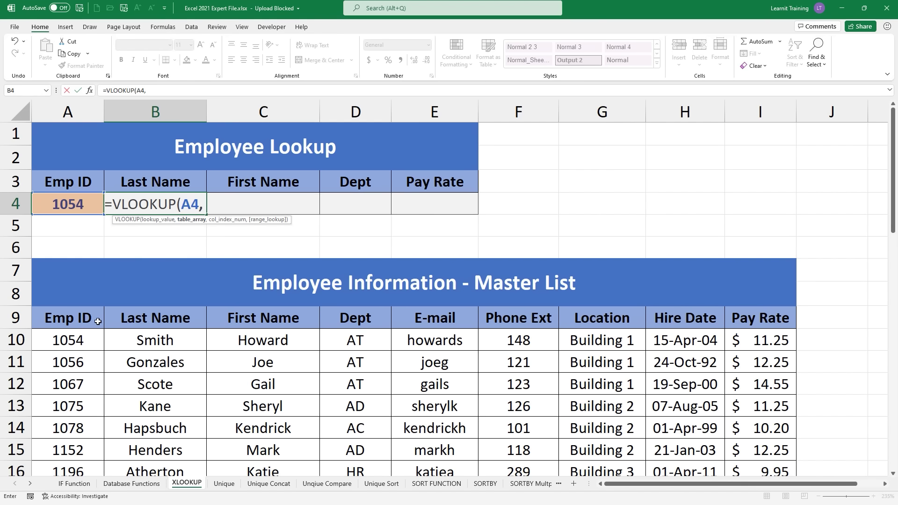
Step: Set the VLOOKUP table array to the whole master list A10:I46
left_click(81, 337)
key("ctrl+shift+Right")
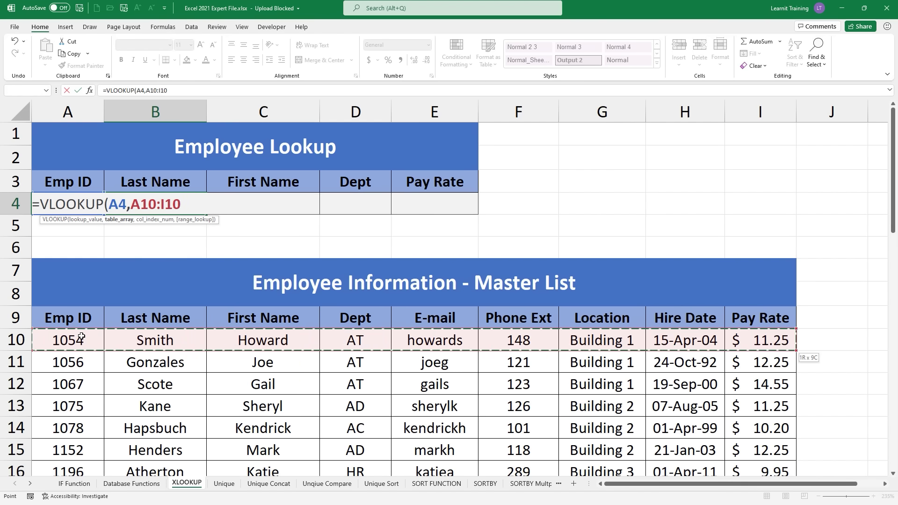
key("ctrl+shift+Down")
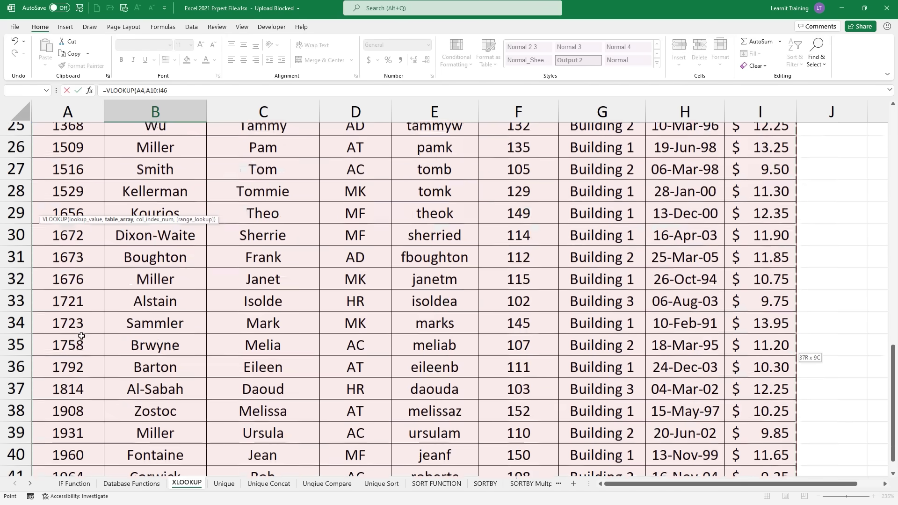
scroll(82, 336, "up", 10)
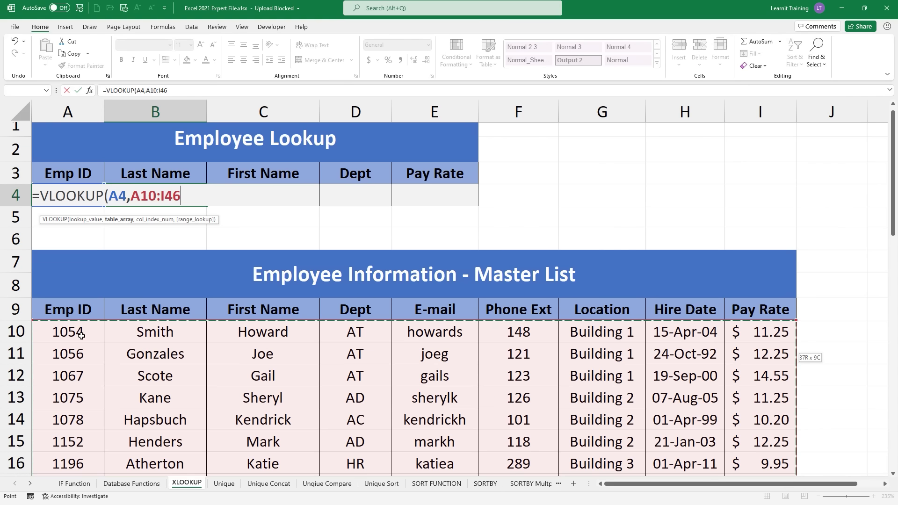
type(",")
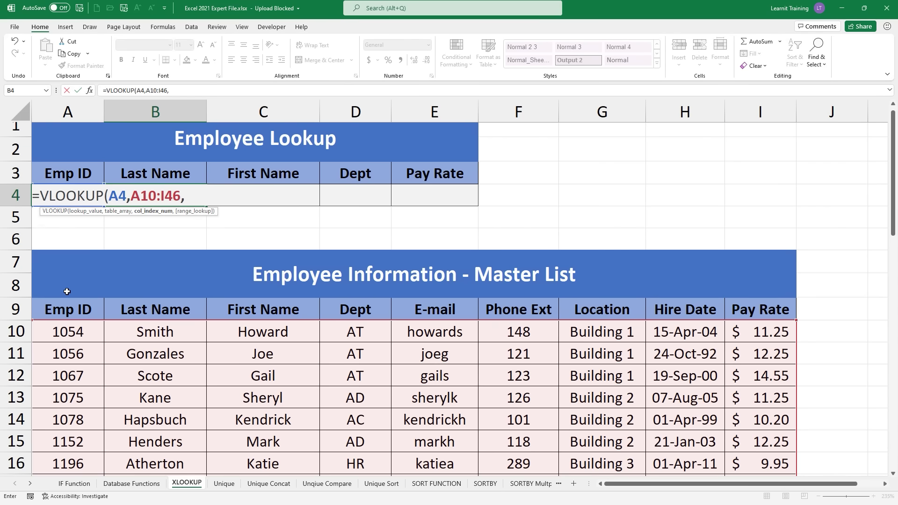
Step: Number the table's columns on screen and enter 2 to return Last Name
left_click_drag(59, 272, 61, 290)
left_click_drag(133, 275, 149, 286)
left_click_drag(241, 270, 247, 287)
left_click_drag(350, 270, 361, 271)
left_click_drag(358, 260, 358, 280)
mouse_move(119, 319)
left_mouse_down()
mouse_move(201, 309)
mouse_move(177, 268)
mouse_move(126, 257)
mouse_move(106, 293)
mouse_move(120, 318)
left_mouse_up()
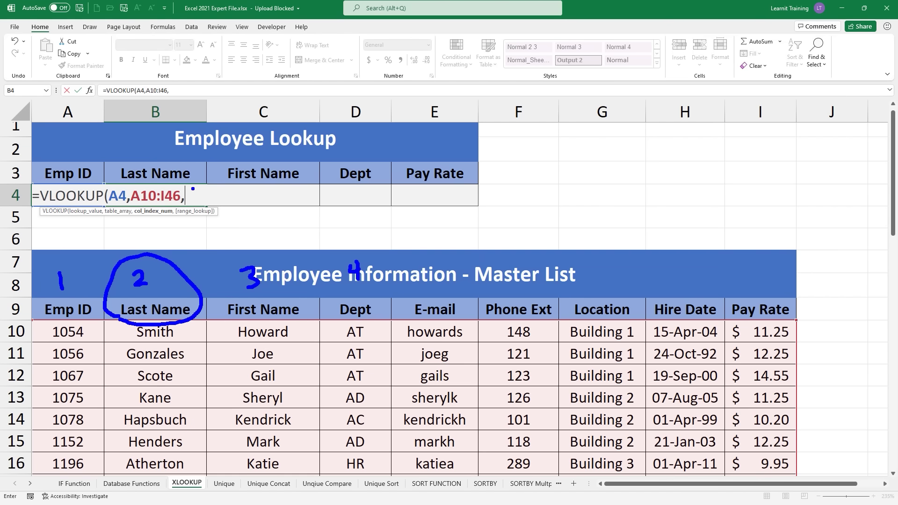
left_click_drag(187, 188, 201, 202)
key("Escape")
type("2")
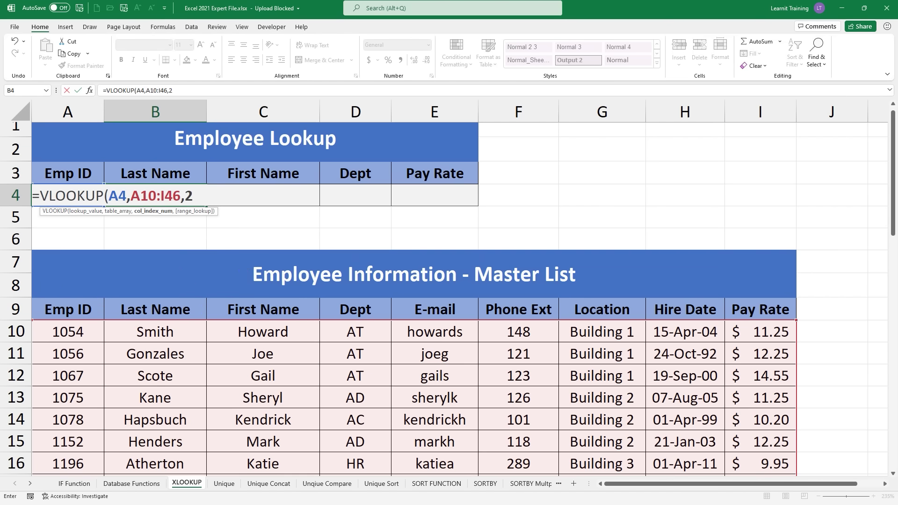
type(",")
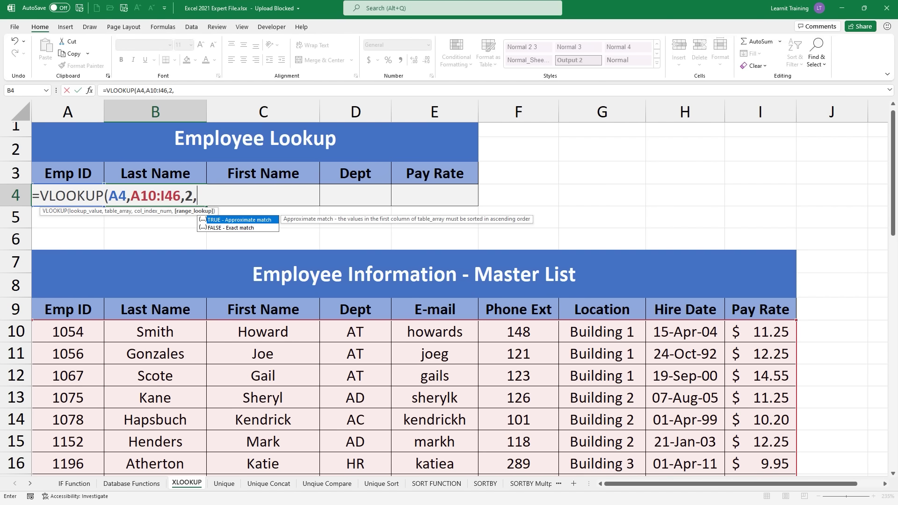
Step: Insert FALSE for an exact match, close and commit the VLOOKUP, then reselect B4
key("Down")
key("Tab")
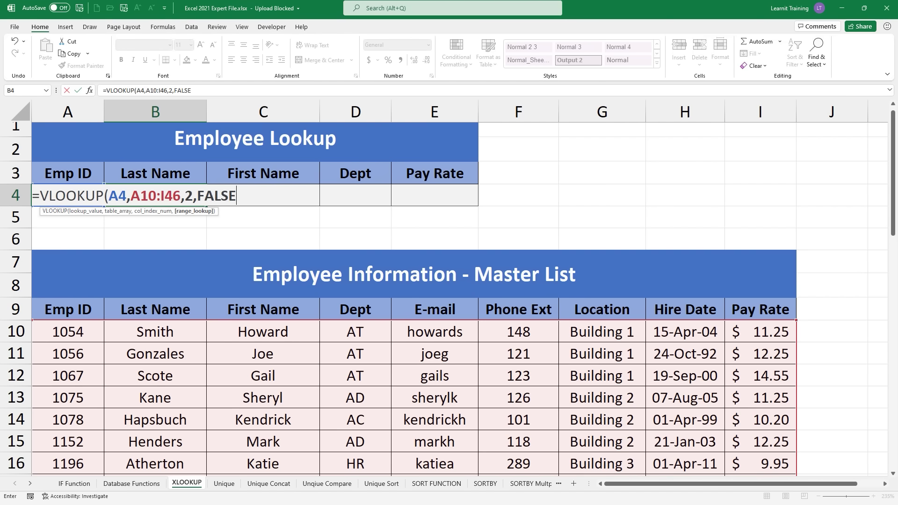
type(")")
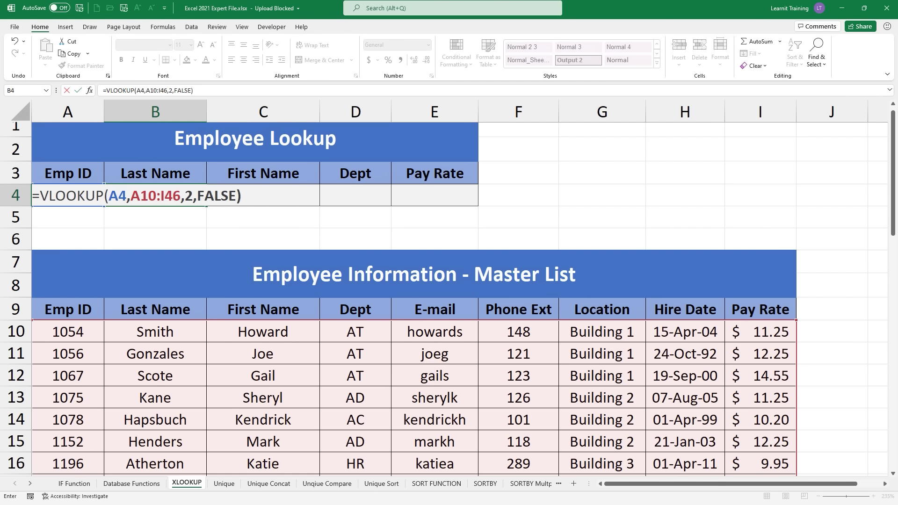
key("Return")
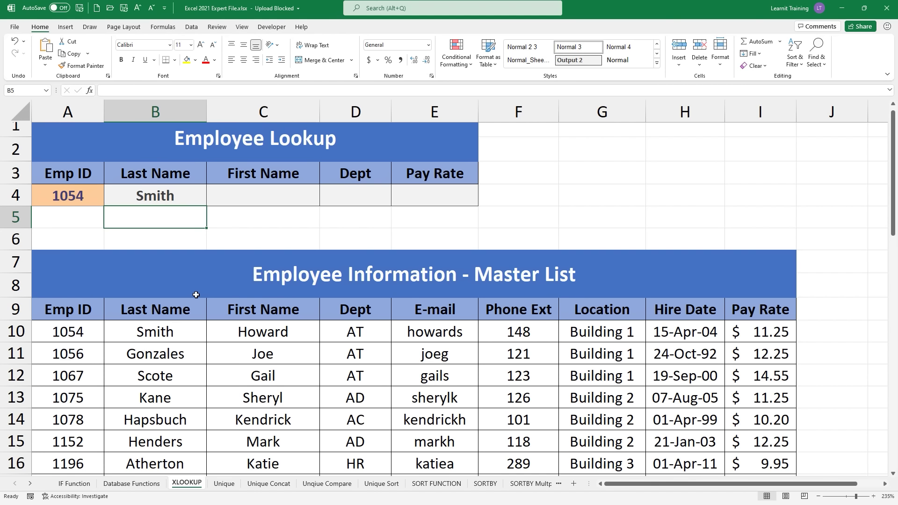
left_click(116, 198)
Step: Delete B4's VLOOKUP and start =XLOOKUP(A4, marking required versus optional arguments
key("Delete")
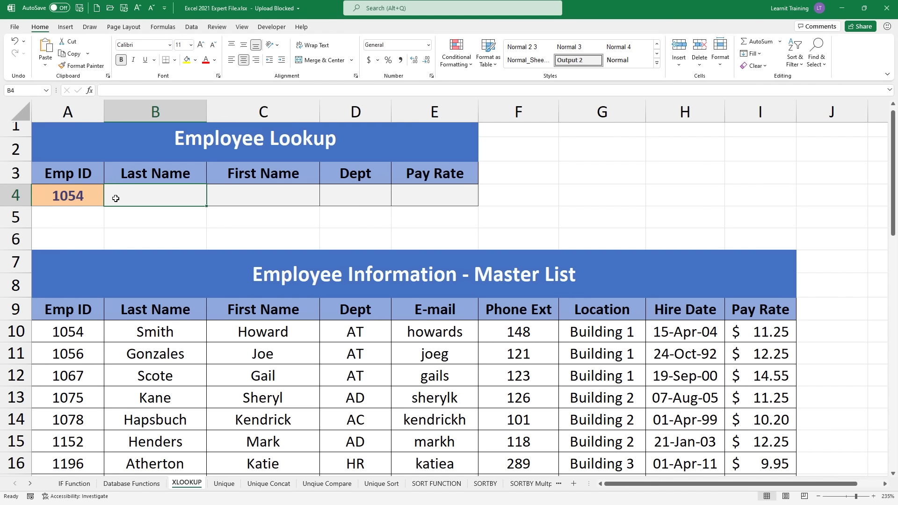
type("=")
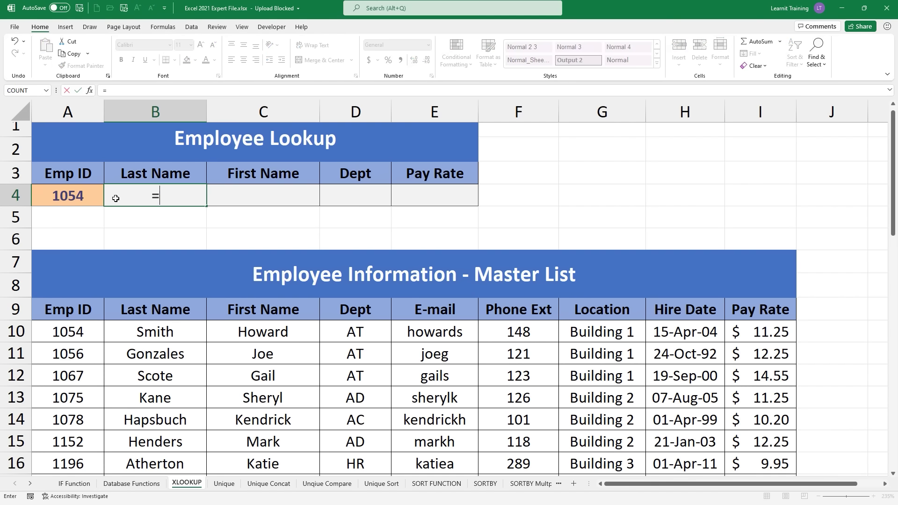
type("XL")
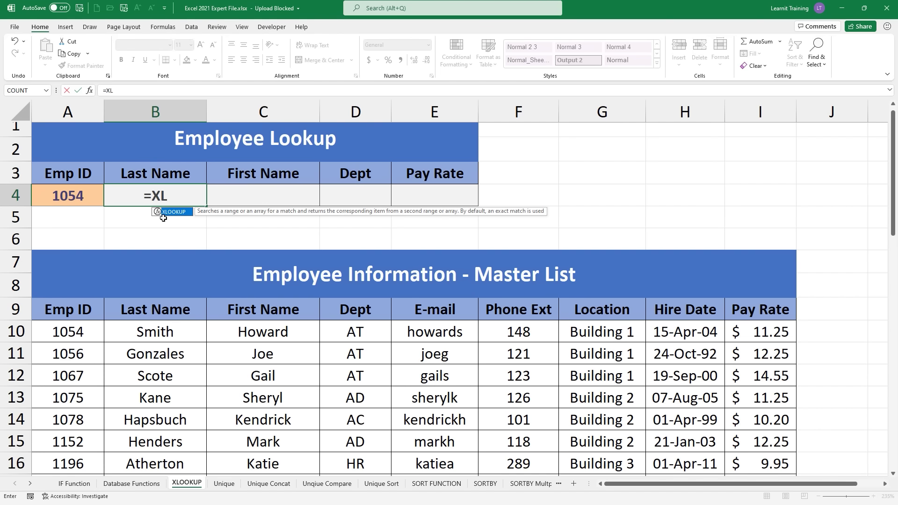
key("Tab")
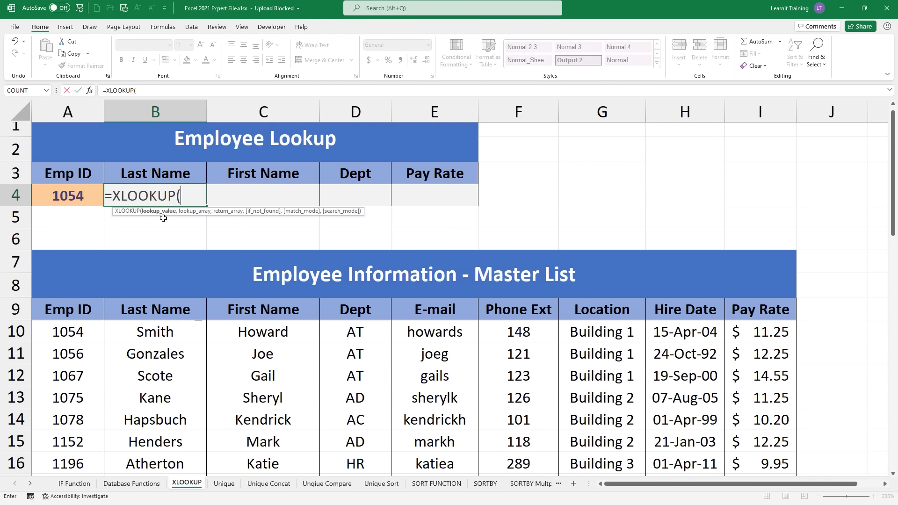
mouse_move(144, 218)
left_mouse_down()
mouse_move(240, 220)
mouse_move(244, 233)
mouse_move(270, 217)
mouse_move(256, 214)
mouse_move(298, 218)
mouse_move(285, 218)
left_mouse_up()
mouse_move(338, 204)
left_mouse_down()
mouse_move(348, 217)
mouse_move(337, 217)
left_mouse_up()
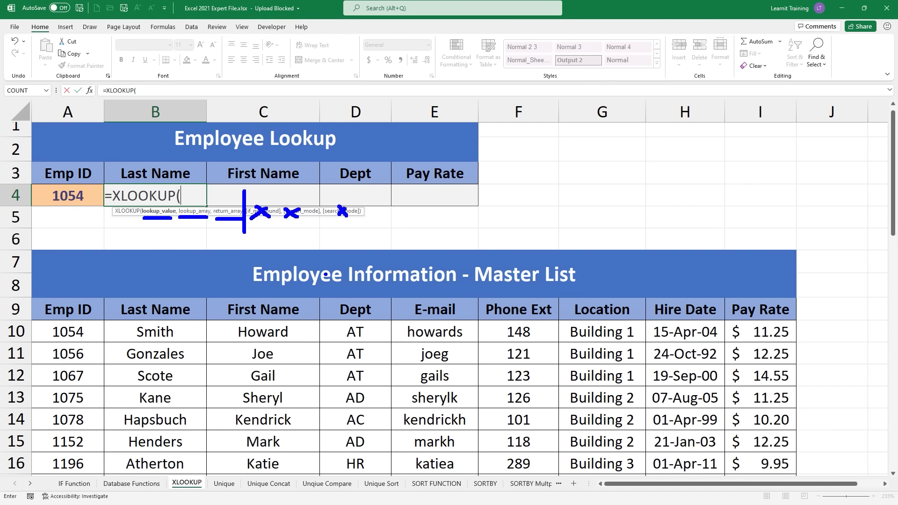
key("Escape")
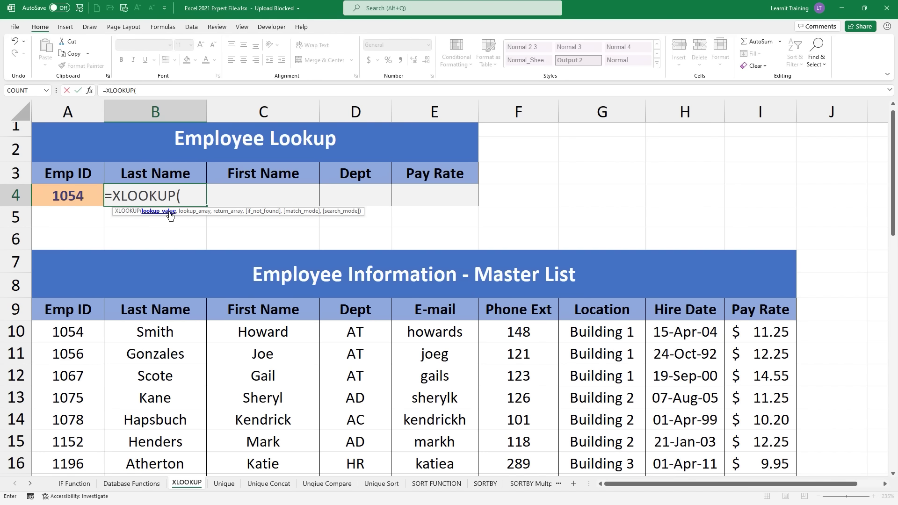
left_click(92, 193)
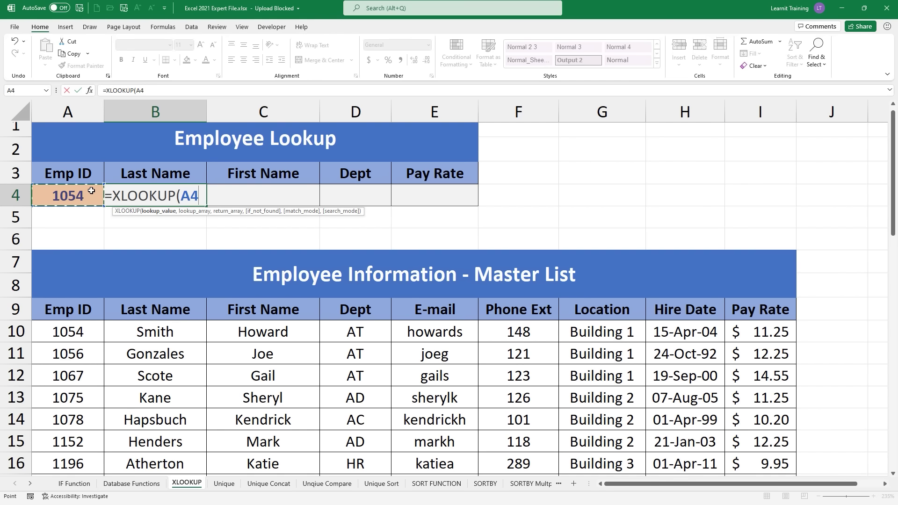
Step: Add A10:A46 as the XLOOKUP lookup array
type(",")
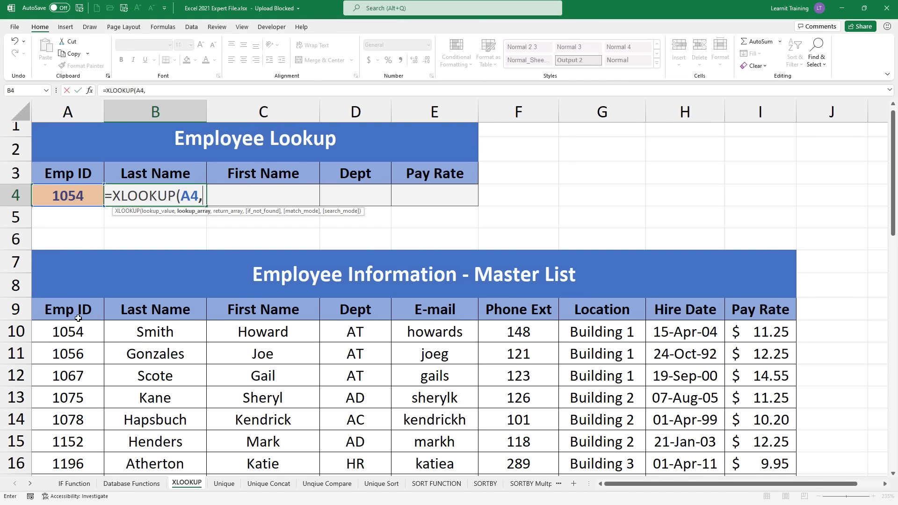
left_click(73, 331)
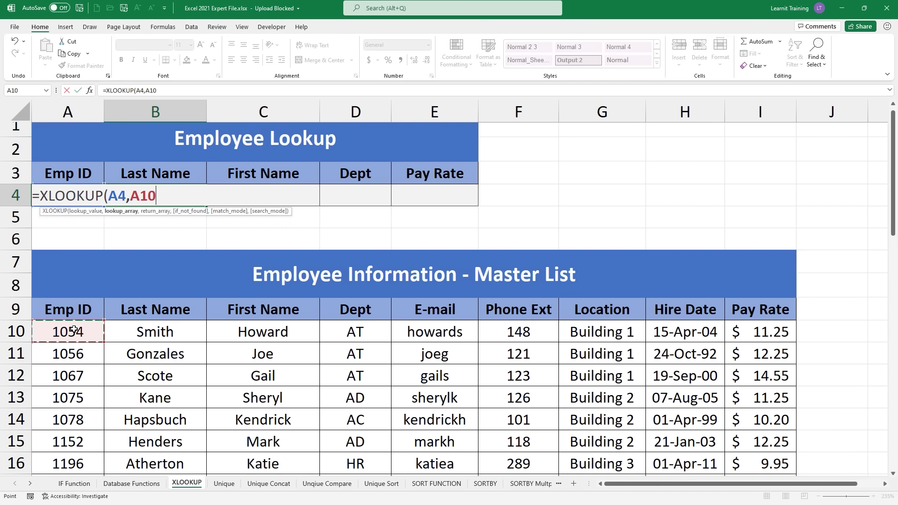
key("ctrl+shift+Down")
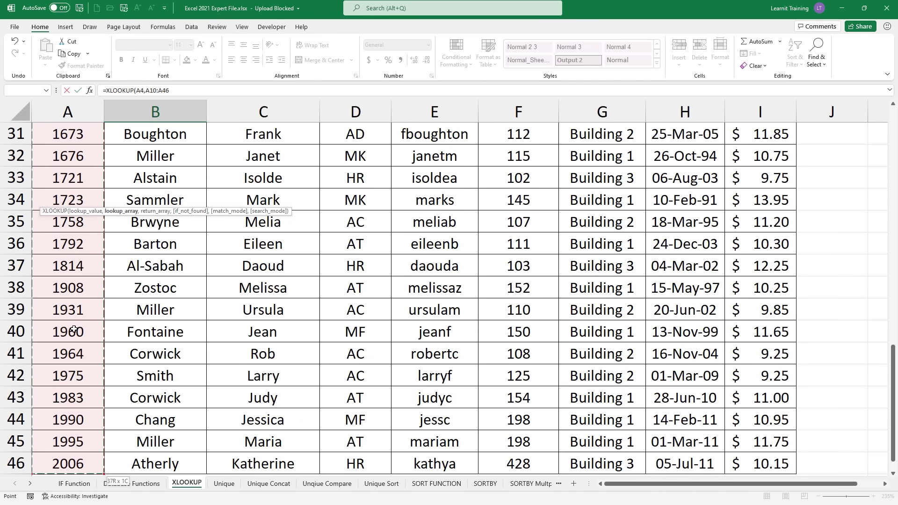
scroll(74, 330, "up", 10)
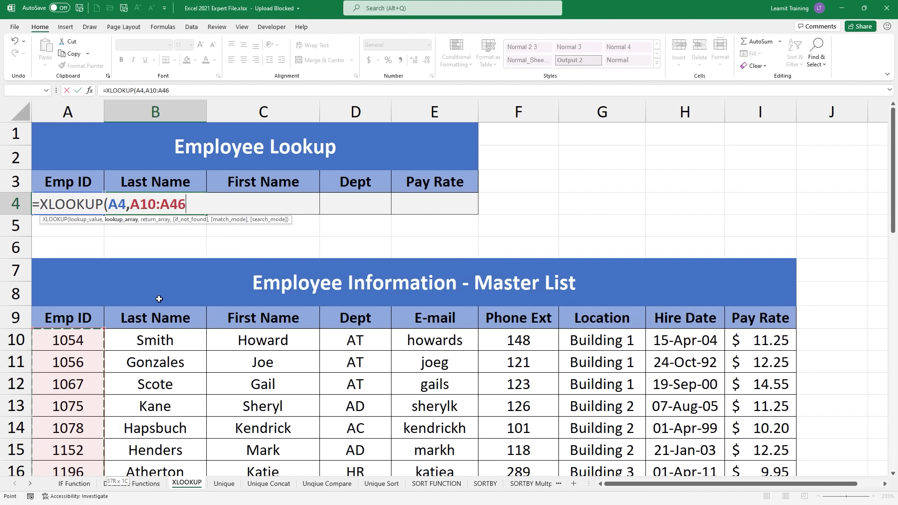
type(",")
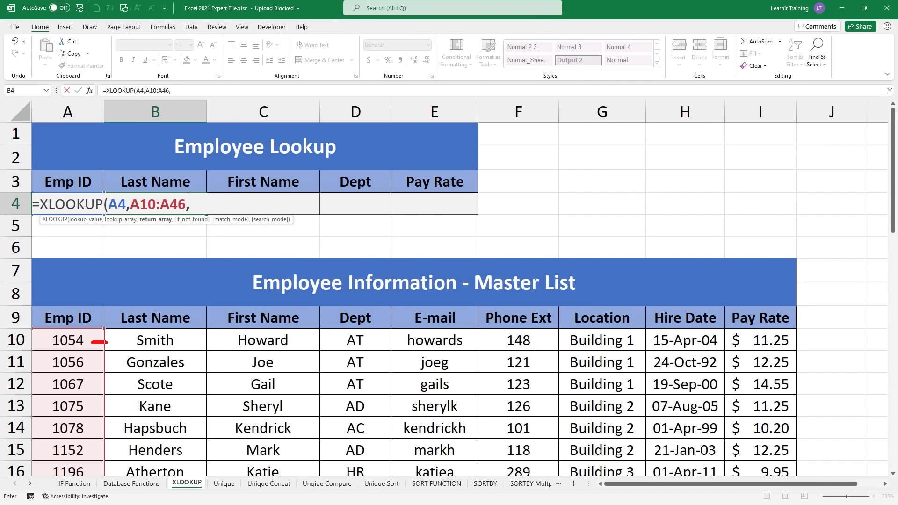
Step: Mark the Emp ID column on screen as the lookup array, then clear the marks
mouse_move(36, 329)
left_mouse_down()
mouse_move(41, 344)
mouse_move(61, 351)
mouse_move(177, 351)
mouse_move(209, 336)
mouse_move(105, 327)
left_mouse_up()
left_click_drag(207, 348, 209, 353)
left_click_drag(156, 292, 172, 302)
left_click_drag(167, 286, 172, 303)
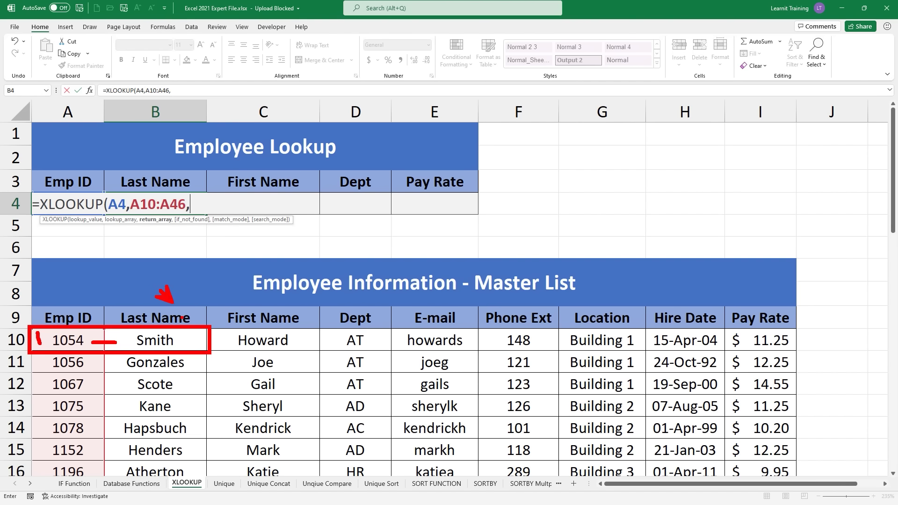
mouse_move(207, 329)
left_mouse_down()
mouse_move(261, 350)
mouse_move(213, 328)
left_mouse_up()
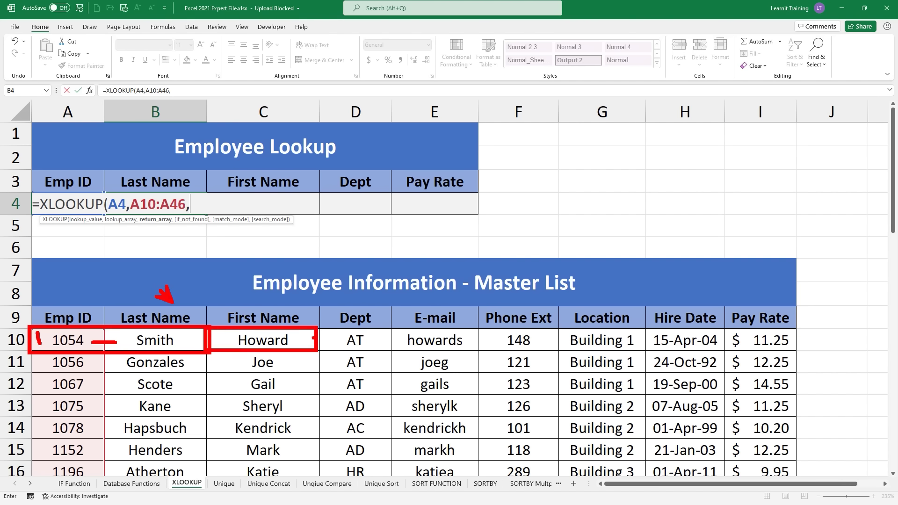
left_click_drag(311, 339, 399, 339)
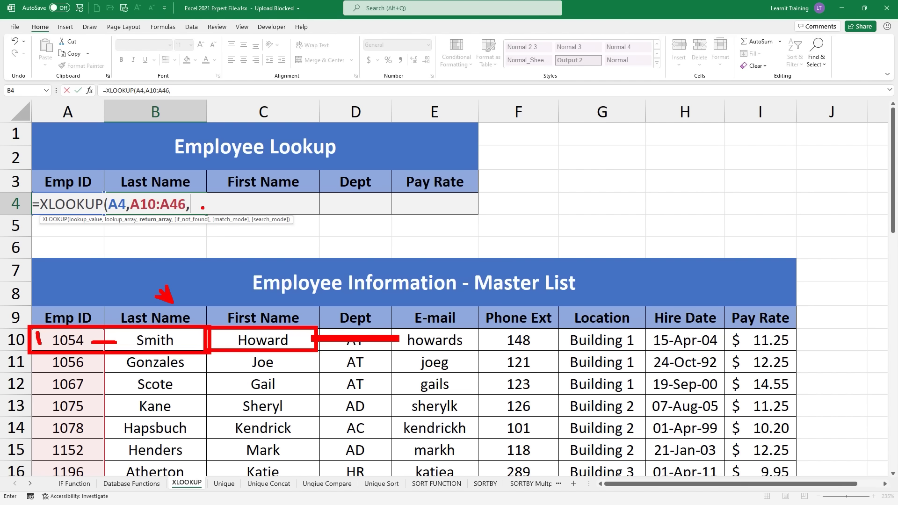
key("Escape")
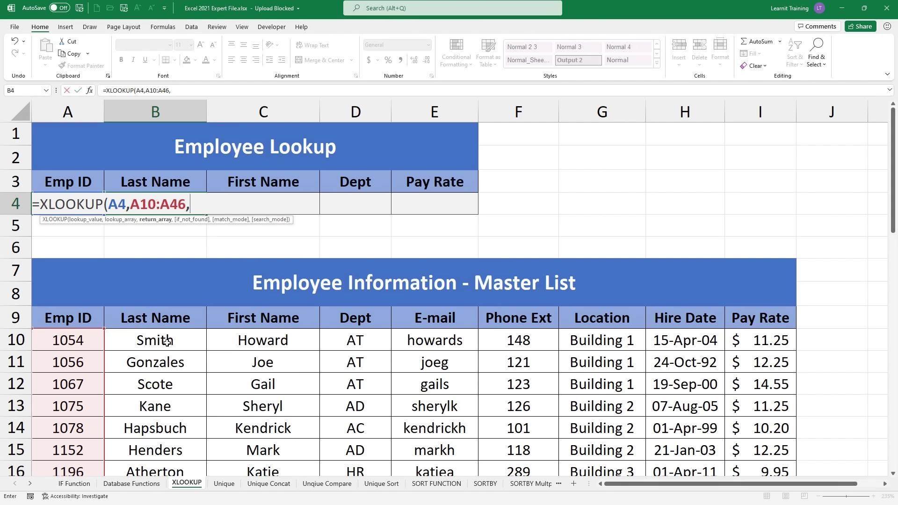
Step: Return last names from B10:B46 and commit the B4 XLOOKUP
left_click(163, 344)
key("ctrl+shift+Down")
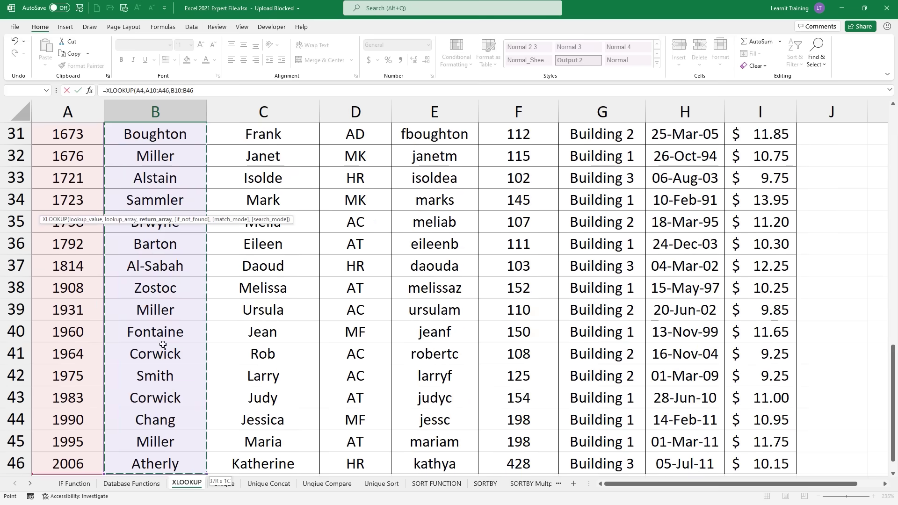
scroll(163, 344, "up", 10)
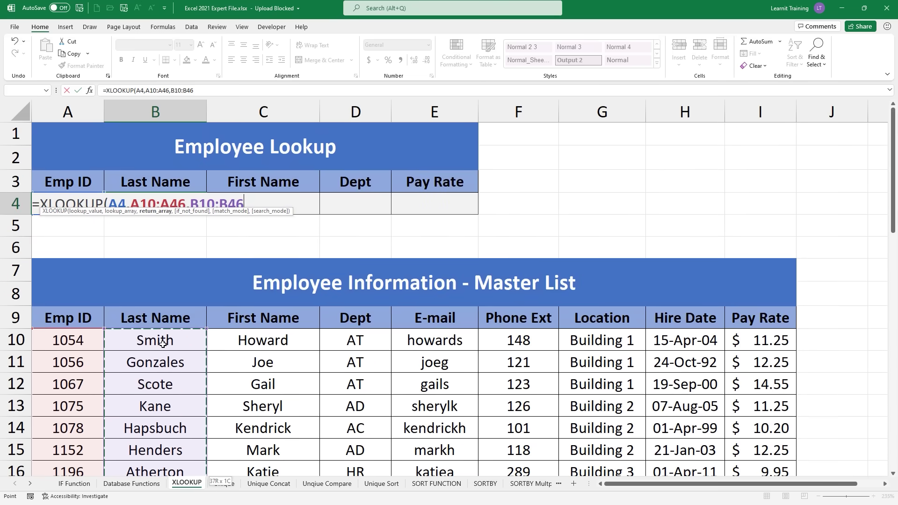
type(")")
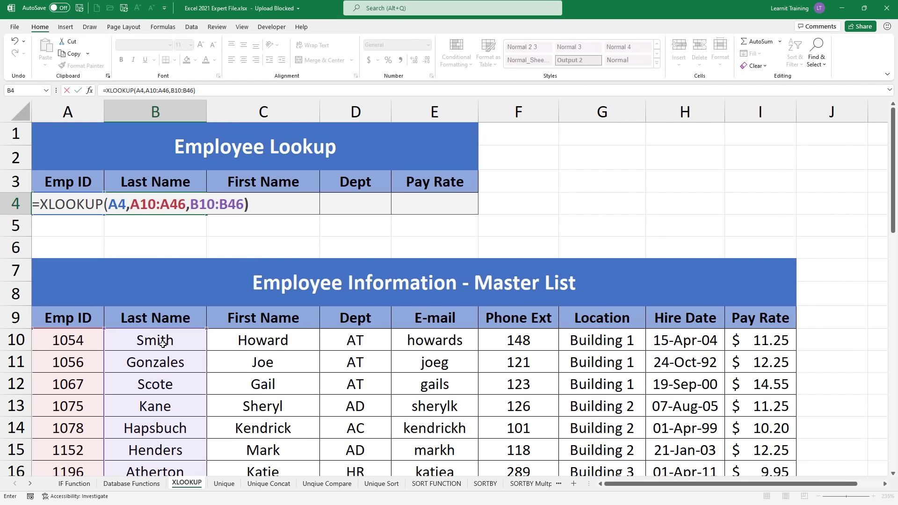
key("Return")
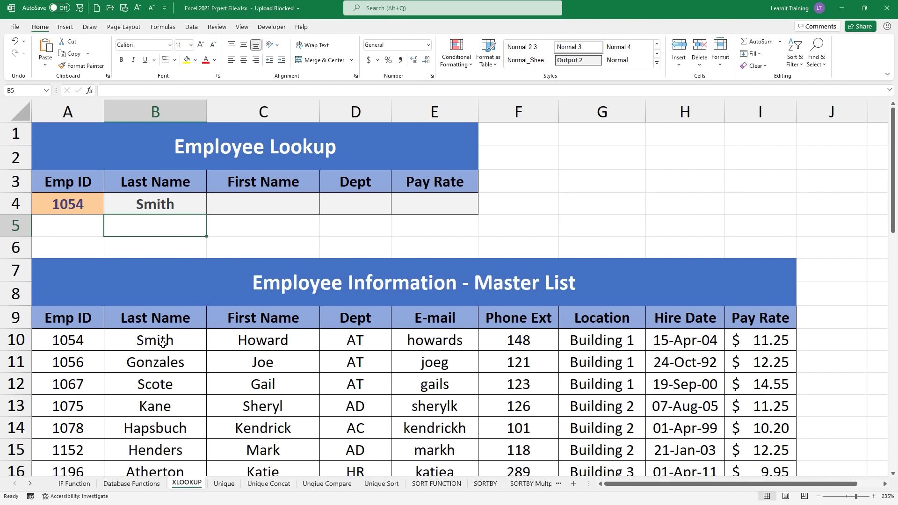
Step: Change the Emp ID in A4 from 1054 to 999 so B4 shows #N/A
left_click(283, 211)
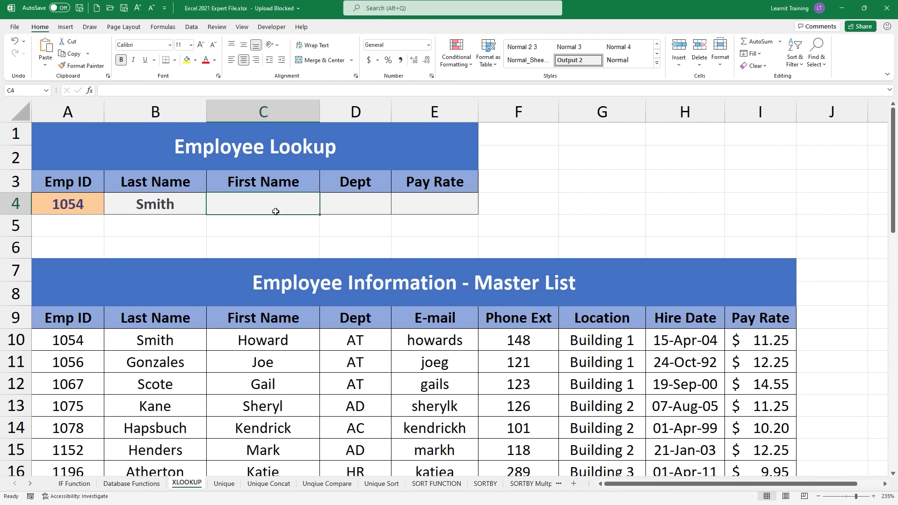
left_click(87, 205)
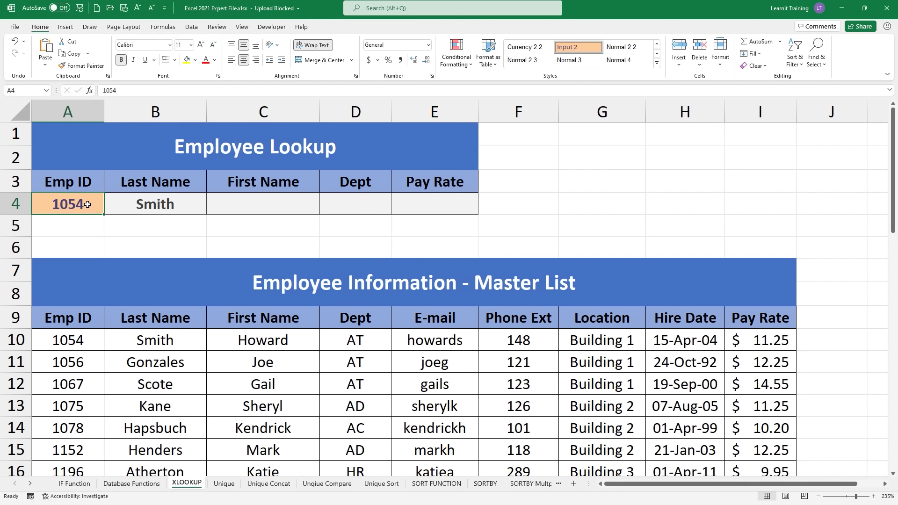
key("Delete")
type("999")
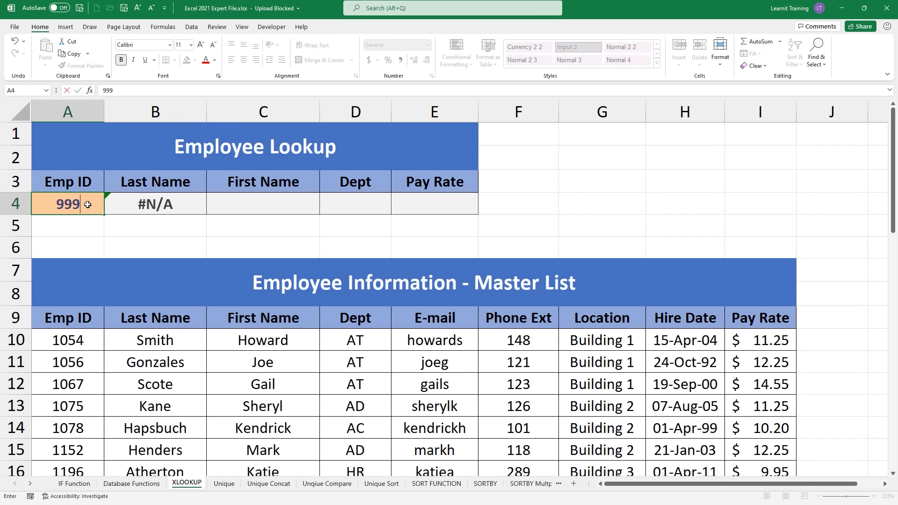
left_click(128, 211)
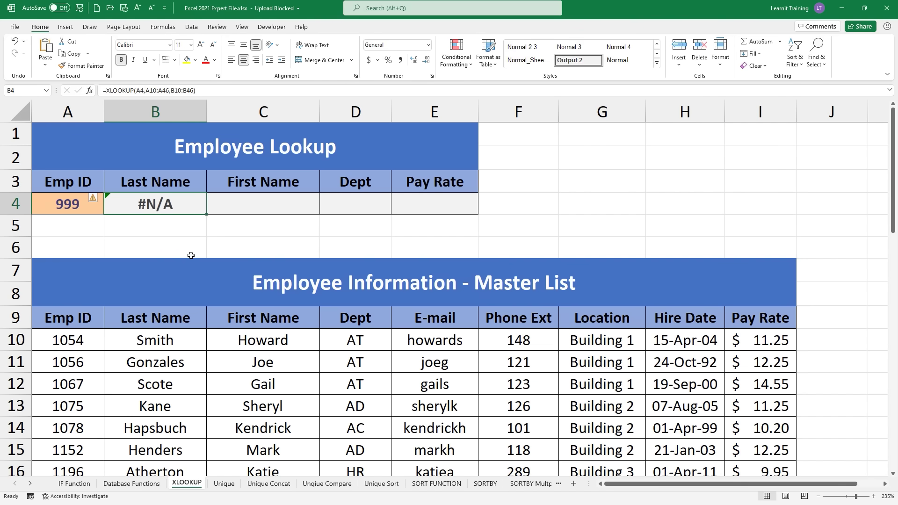
left_click(233, 209)
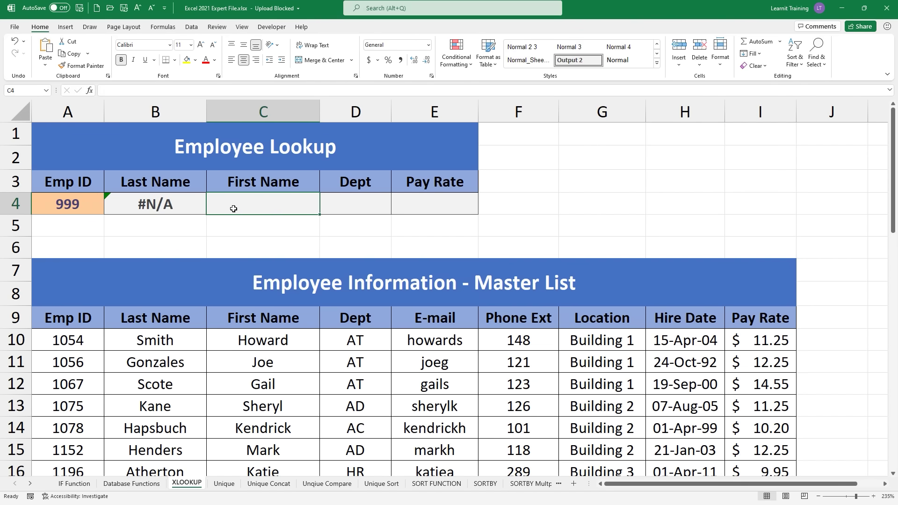
Step: Start =XLOOKUP in C4 with lookup value A4 and lookup array A10:A46
type("=")
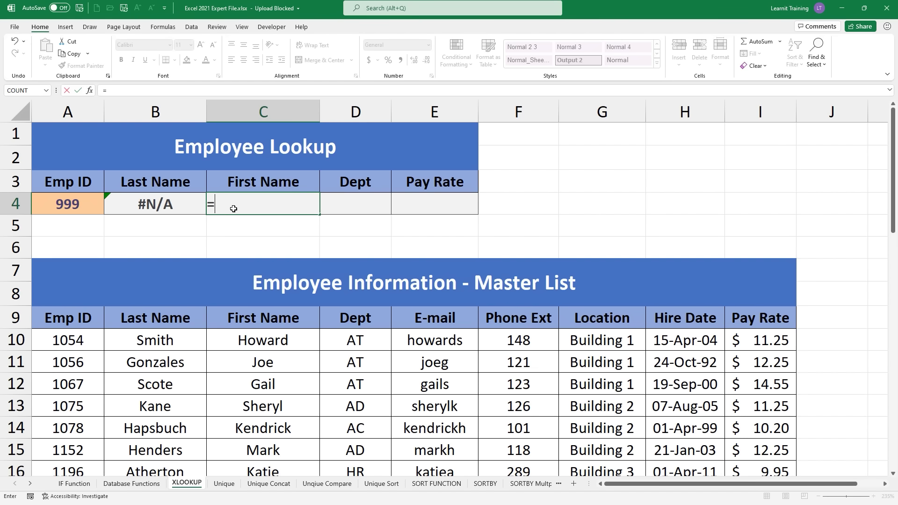
type("xl")
key("Tab")
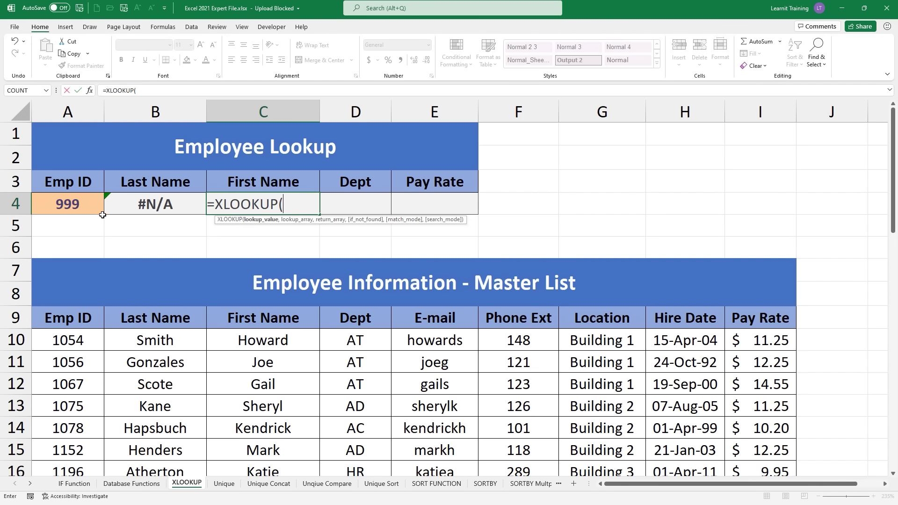
left_click(87, 210)
type(",")
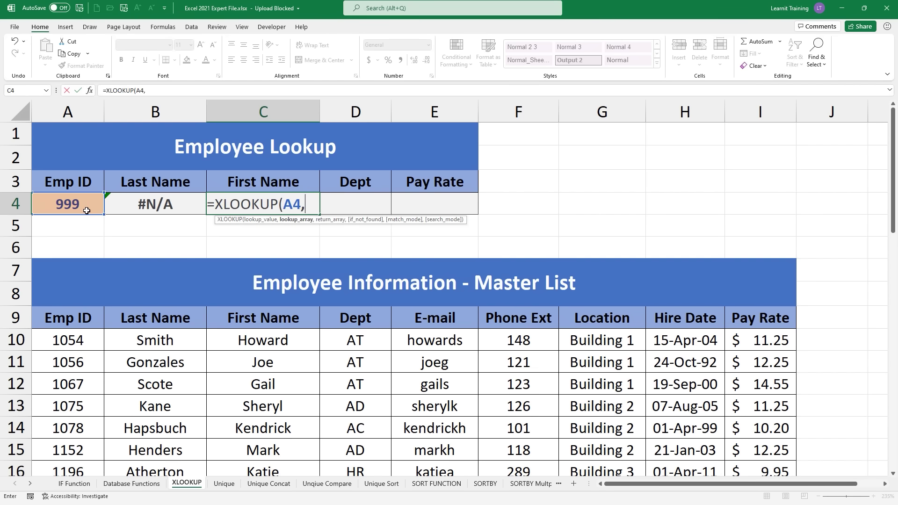
left_click(59, 341)
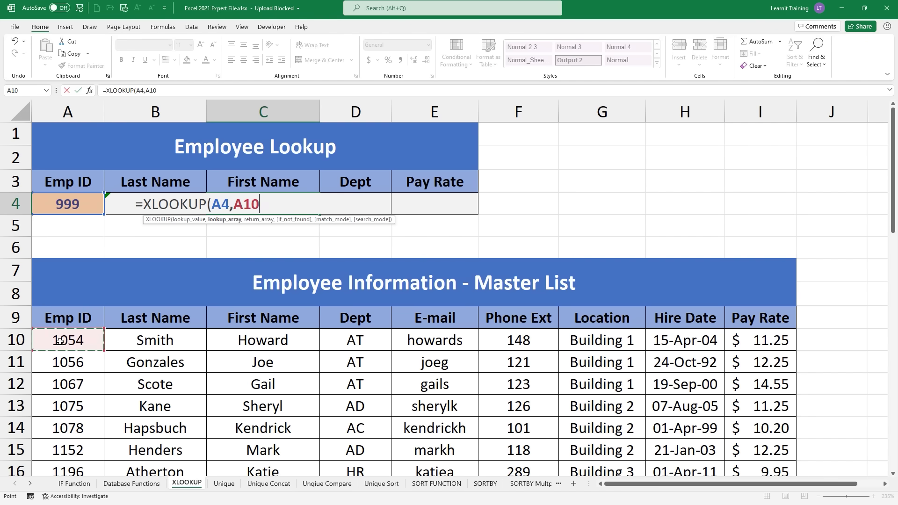
key("ctrl+shift+Down")
scroll(60, 342, "up", 8)
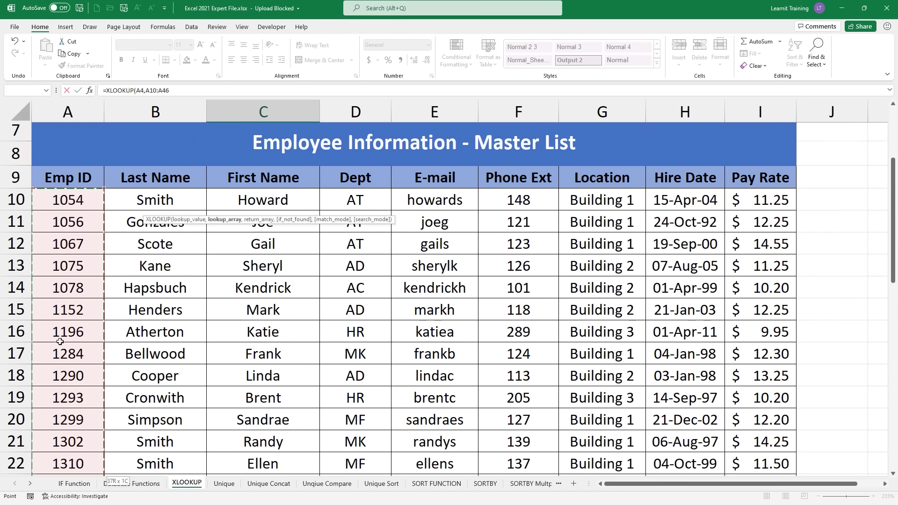
scroll(59, 341, "up", 2)
type(",")
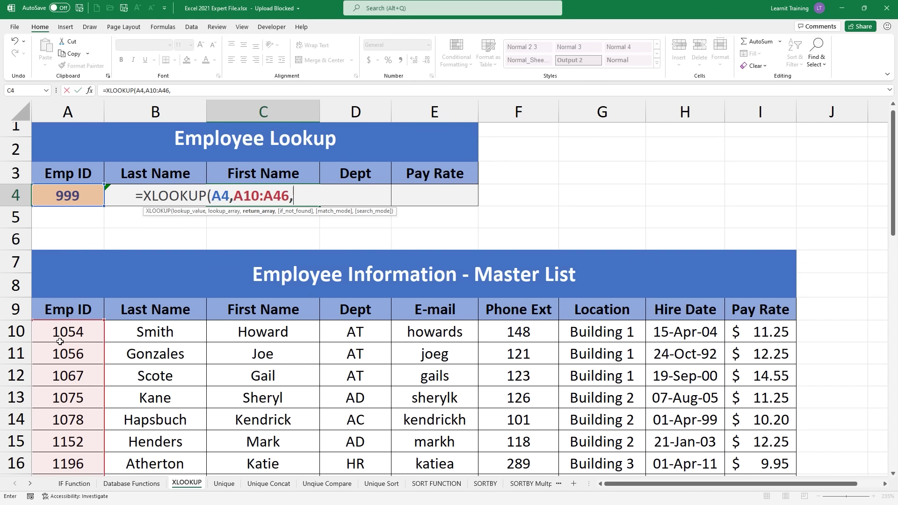
Step: Add first names C10:C46 as the return array and "Not in List" as the not-found message
left_click(279, 332)
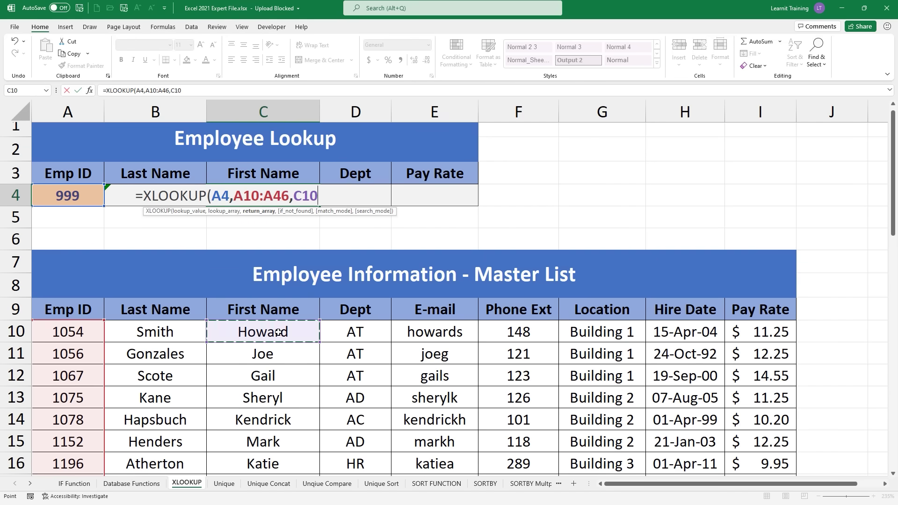
key("ctrl+shift+Down")
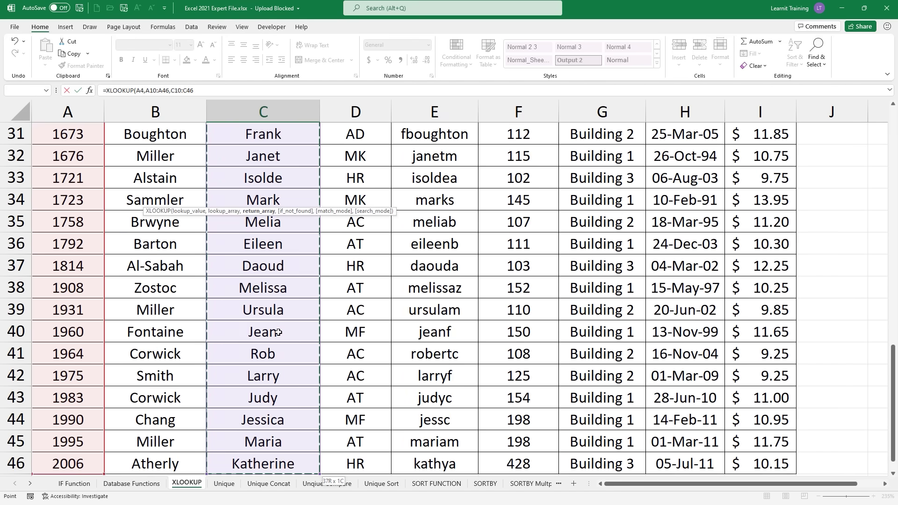
scroll(278, 332, "up", 10)
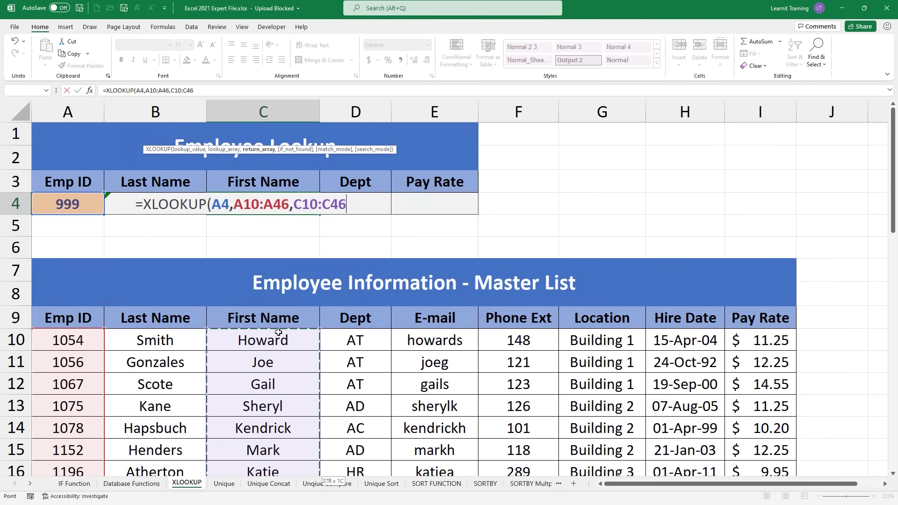
type(",")
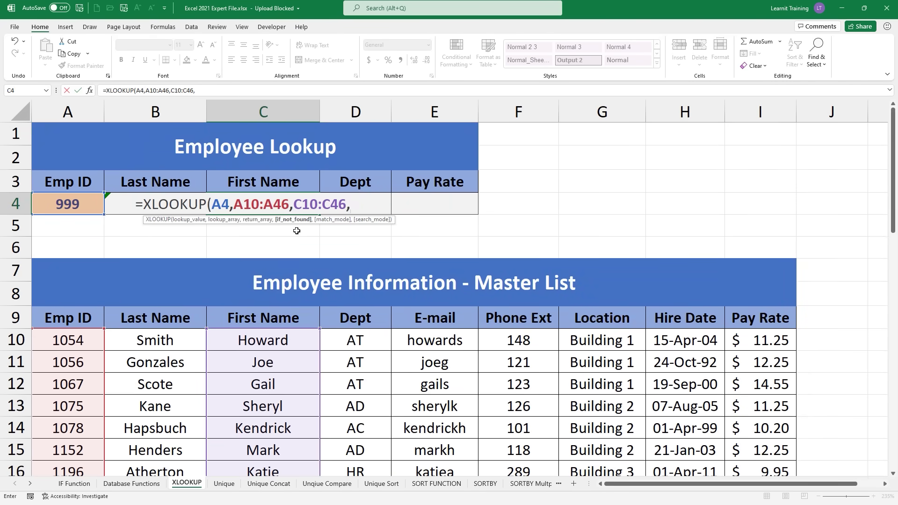
type("\"Not in")
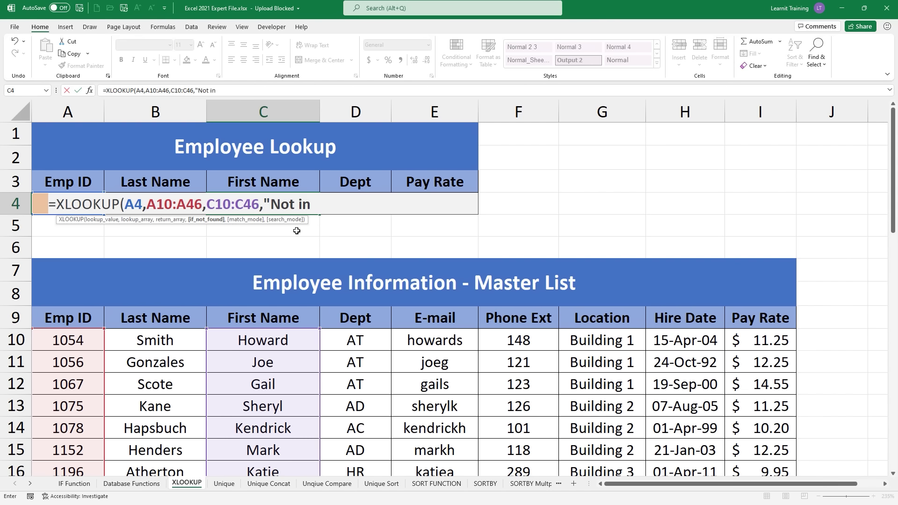
type(" List")
type("\",")
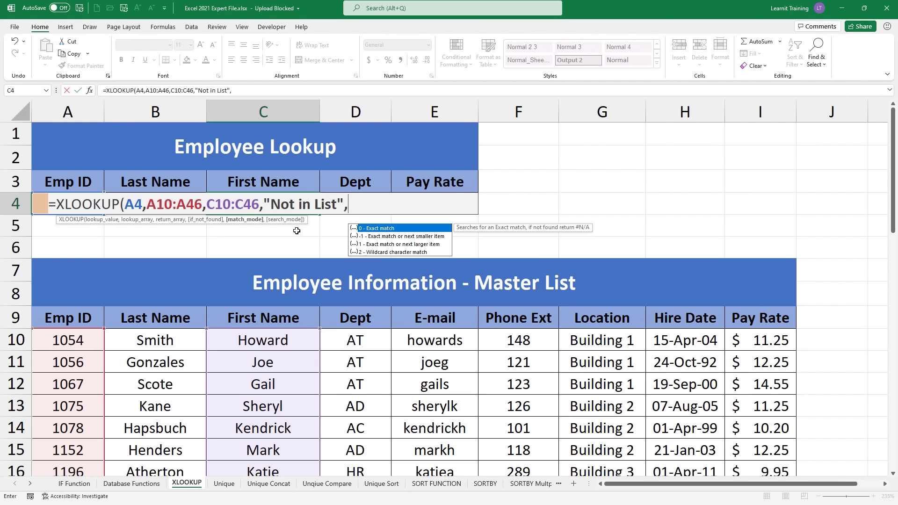
Step: Compare the match_mode options, then insert 0 – Exact match into C4's XLOOKUP
key("Down")
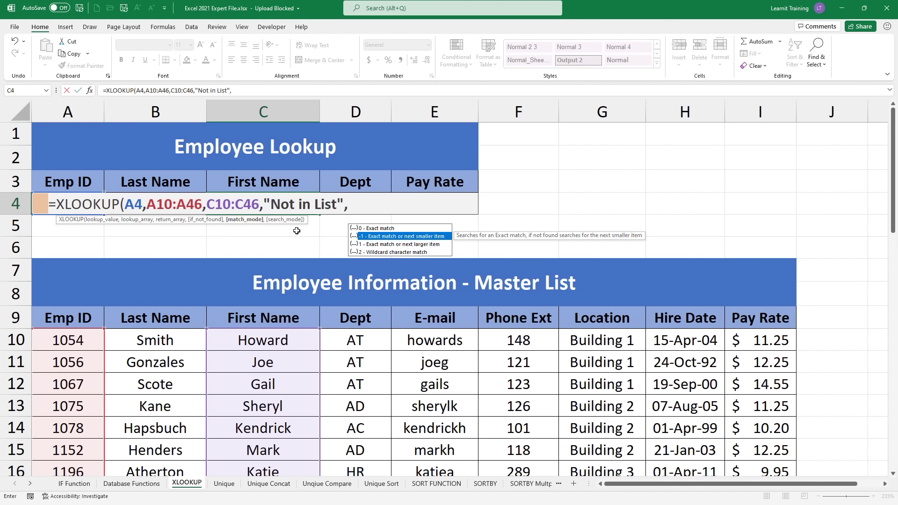
key("Down")
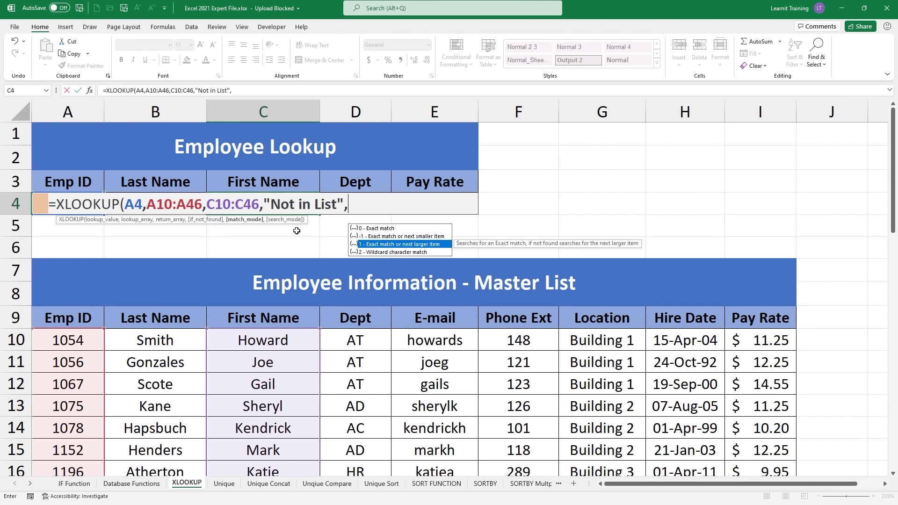
key("Down")
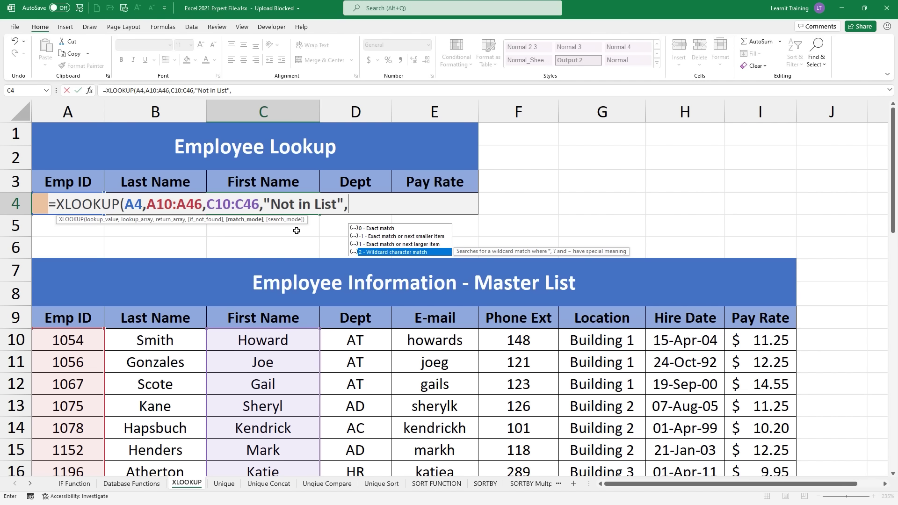
key("Up")
key("Up")
key("Up")
key("Tab")
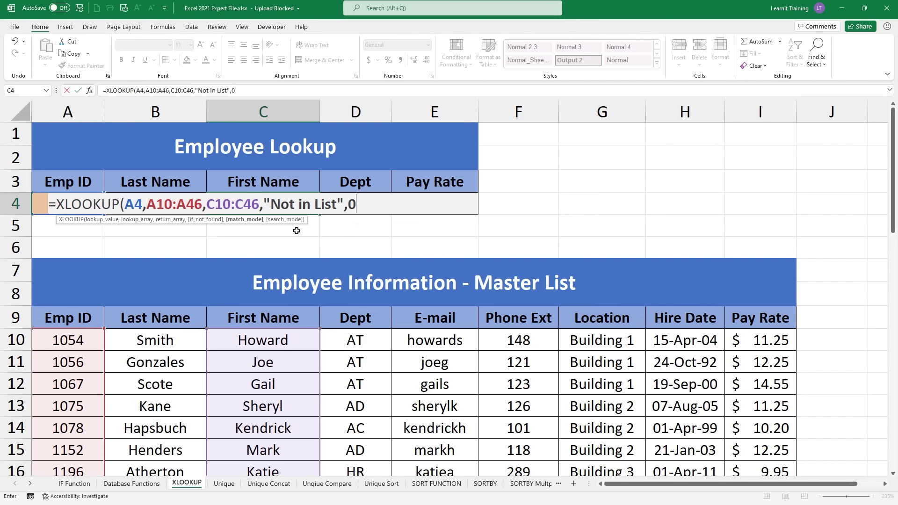
Step: Finish the C4 formula with search mode 1 (first-to-last) so ID 999 returns 'Not in List'
type(",")
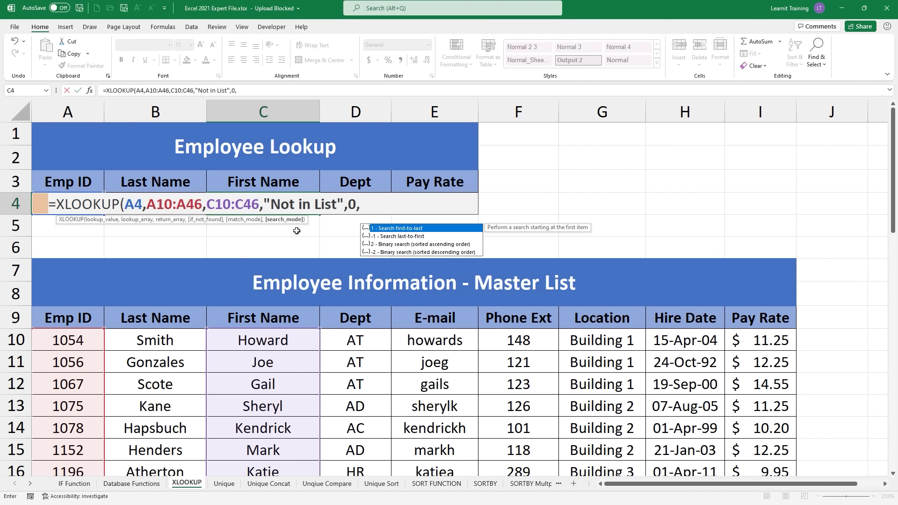
key("Down")
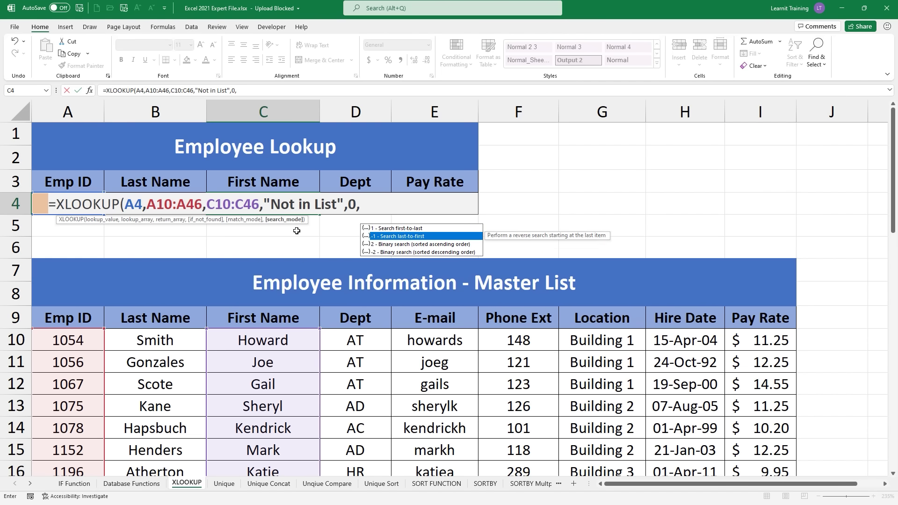
key("Down")
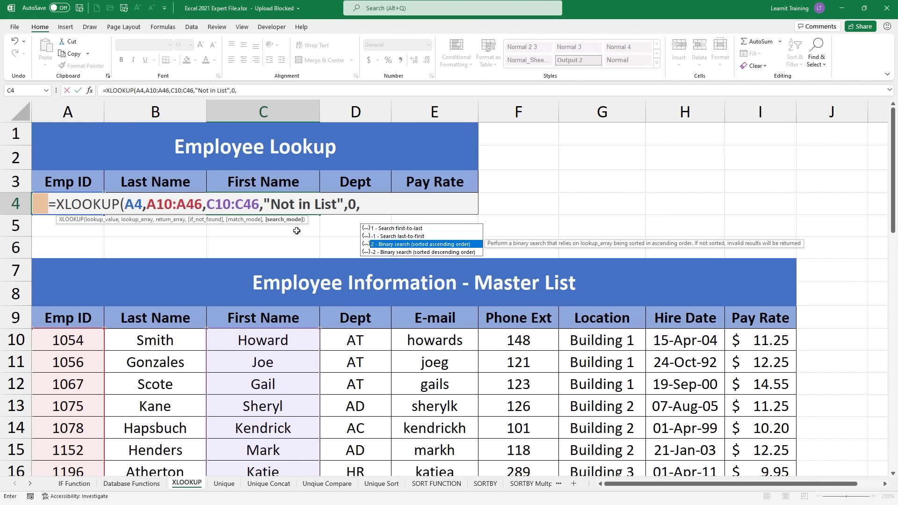
key("Up")
key("Up")
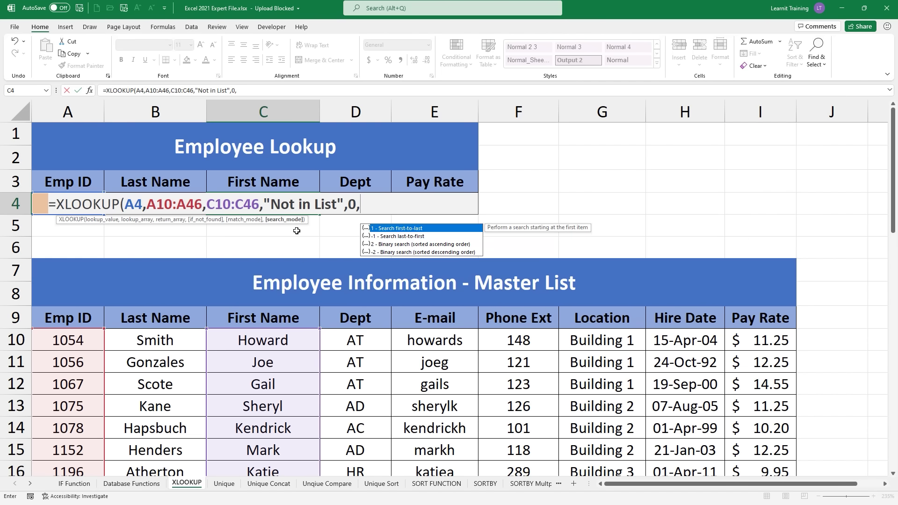
type("1")
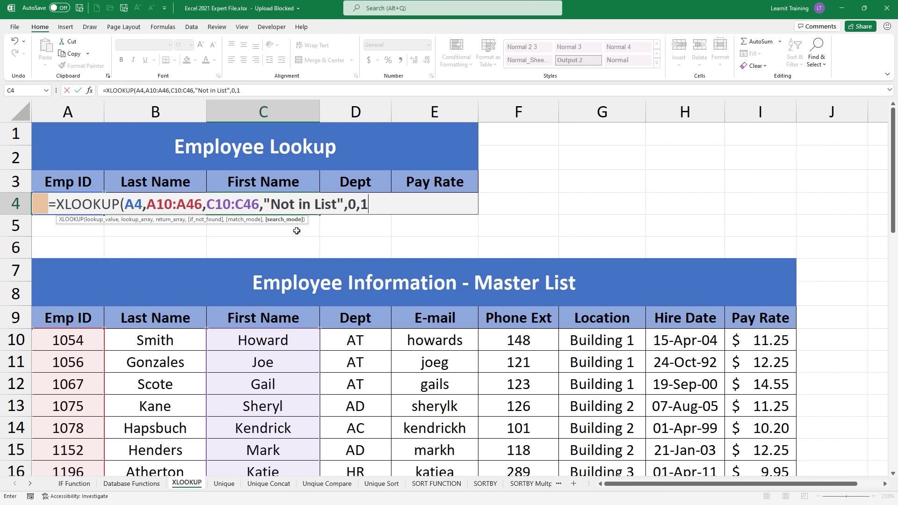
type(")")
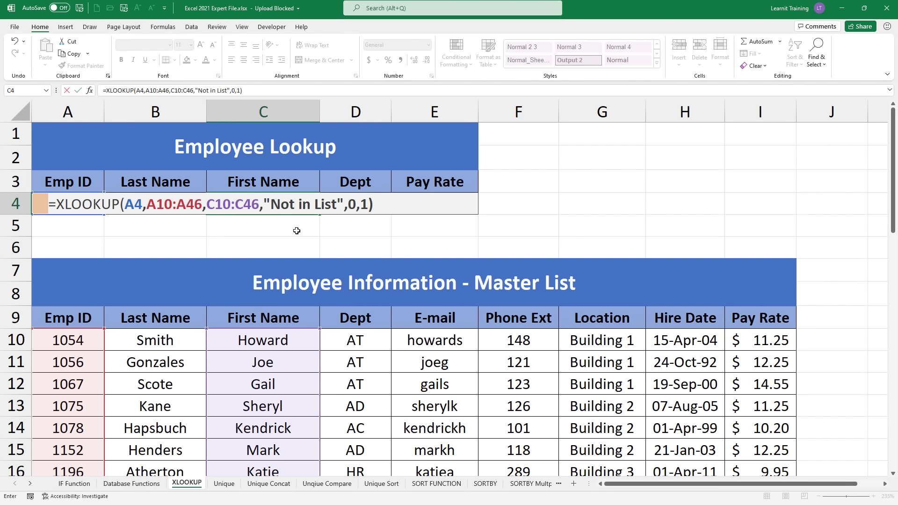
key("Return")
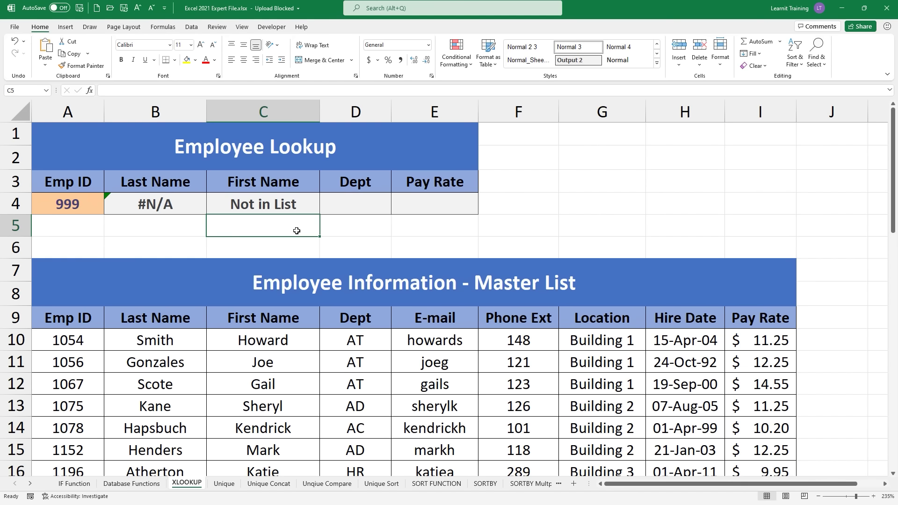
Step: Start an XLOOKUP in the Dept cell D4, then cancel the unfinished entry
left_click(338, 206)
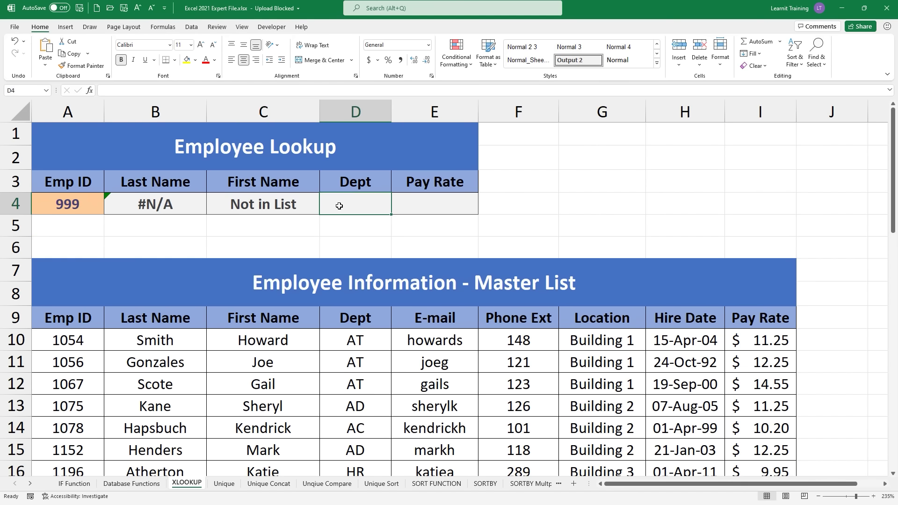
type("=xl")
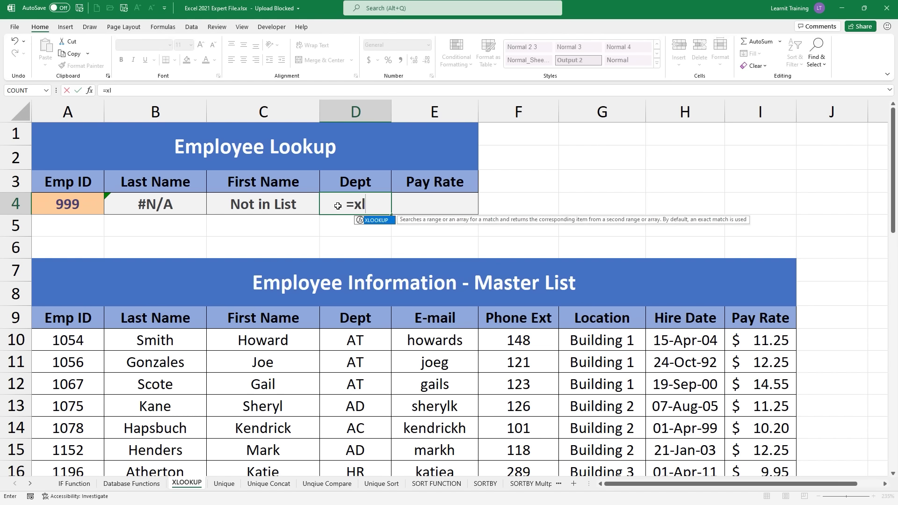
key("Tab")
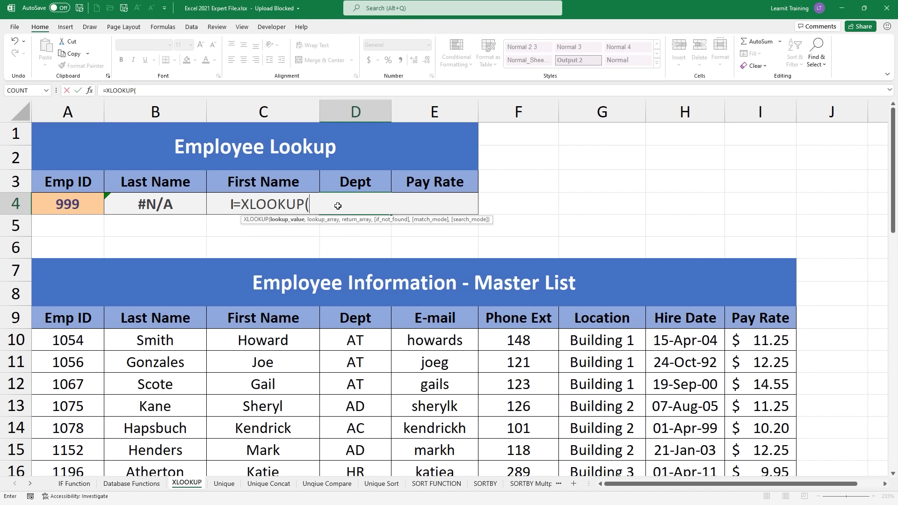
key("Escape")
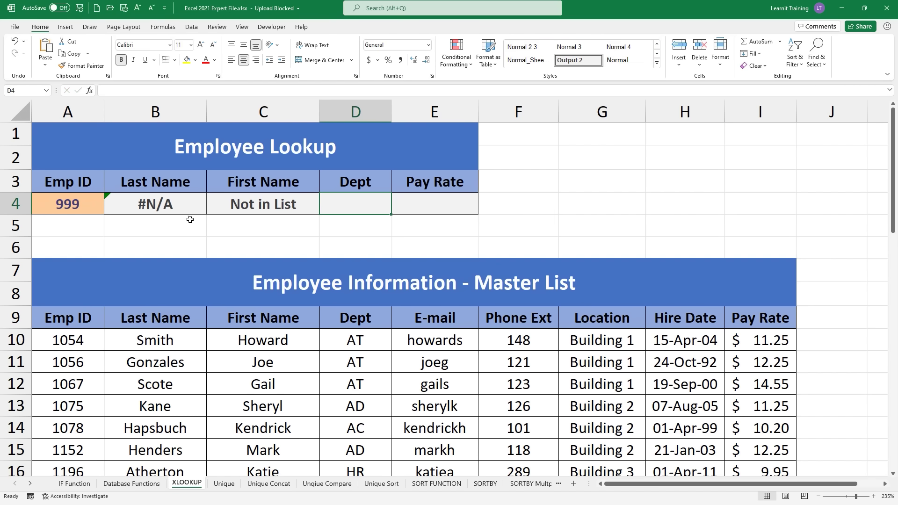
Step: Replace Emp ID 999 in A4 with 1054
left_click(48, 210)
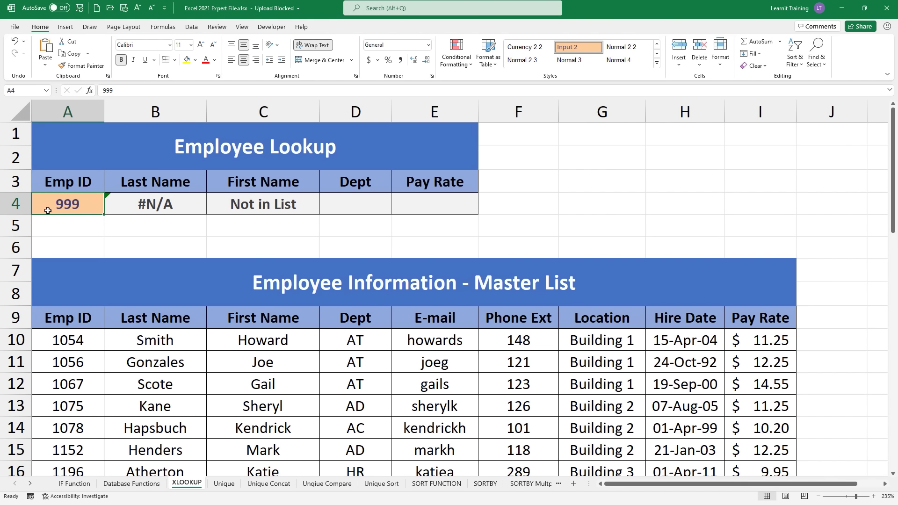
key("Delete")
type("1054")
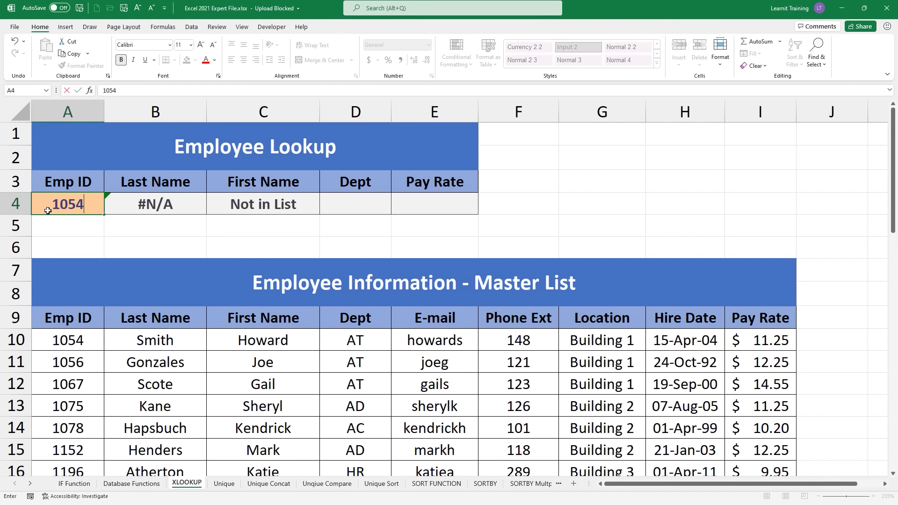
key("Return")
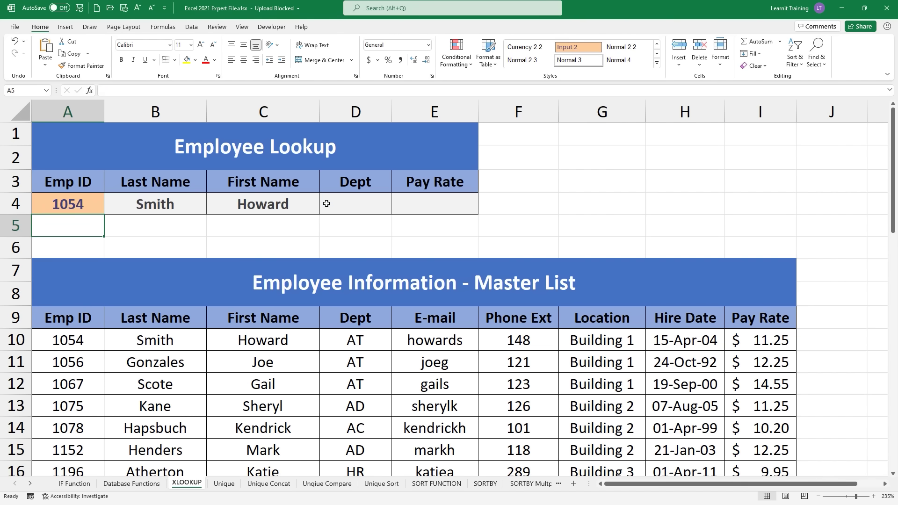
left_click(326, 204)
Step: Begin the D4 formula as =XLOOKUP(A4,A10:A46 using A4 as the lookup value
type("=xl")
key("Tab")
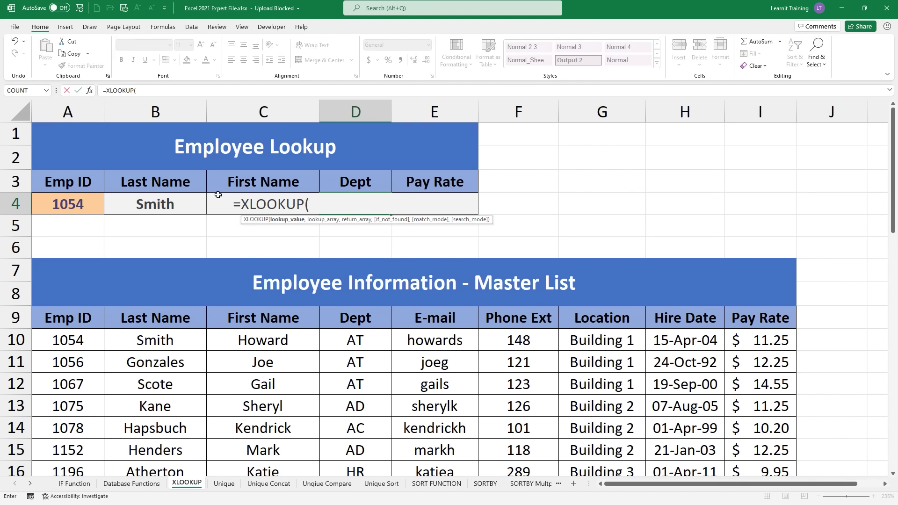
left_click(72, 200)
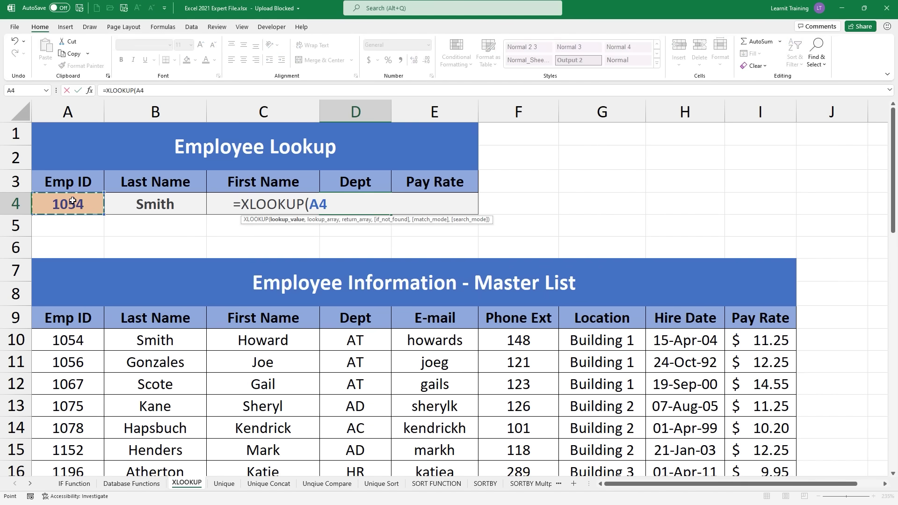
type(",")
left_click(83, 340)
key("ctrl+shift+Down")
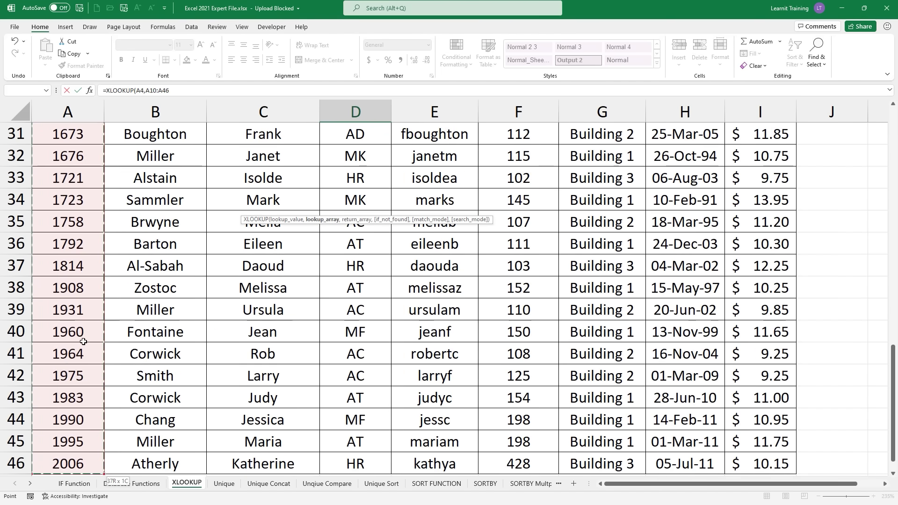
scroll(83, 342, "up", 5)
scroll(83, 341, "up", 5)
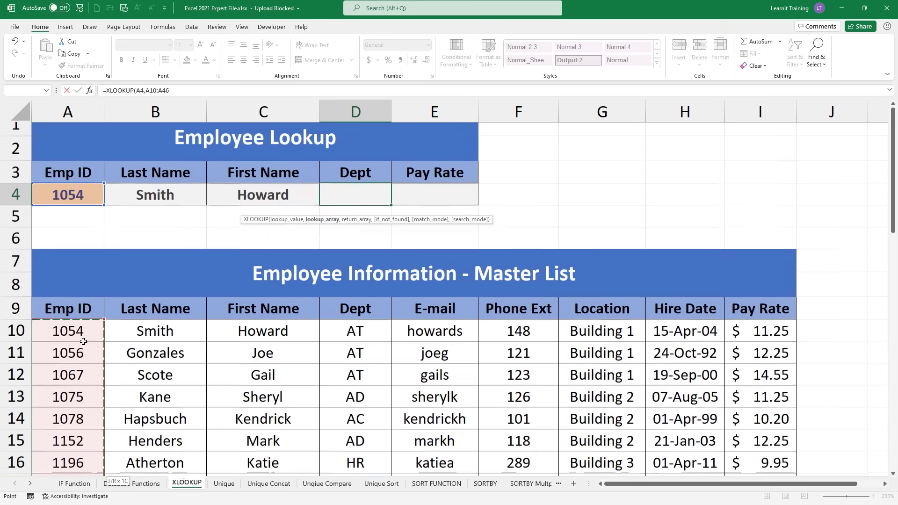
Step: Add return range D10:D46 and close the formula so D4 shows AT
type(",")
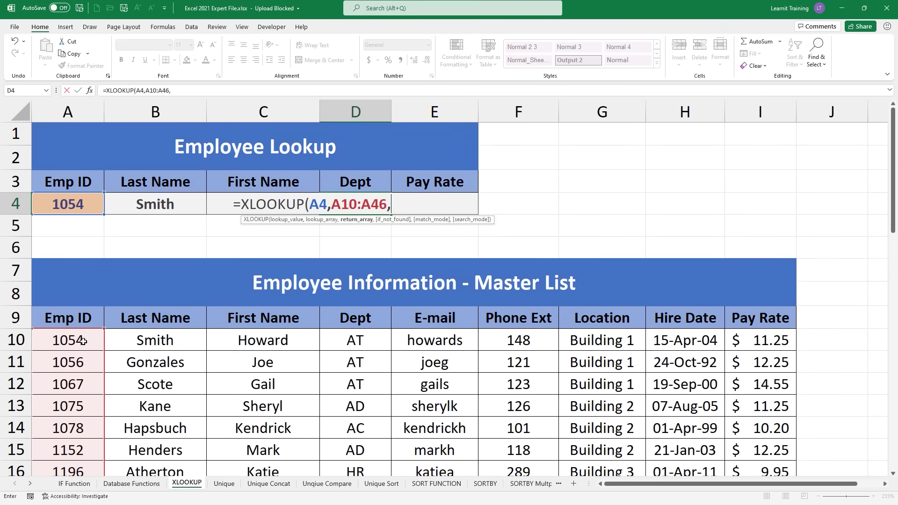
left_click(372, 338)
key("ctrl+shift+Down")
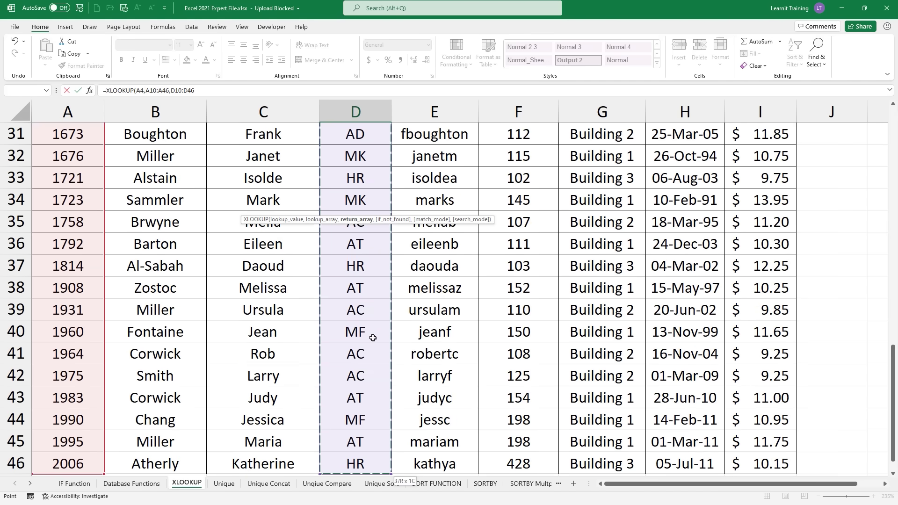
scroll(373, 338, "up", 7)
scroll(372, 338, "up", 3)
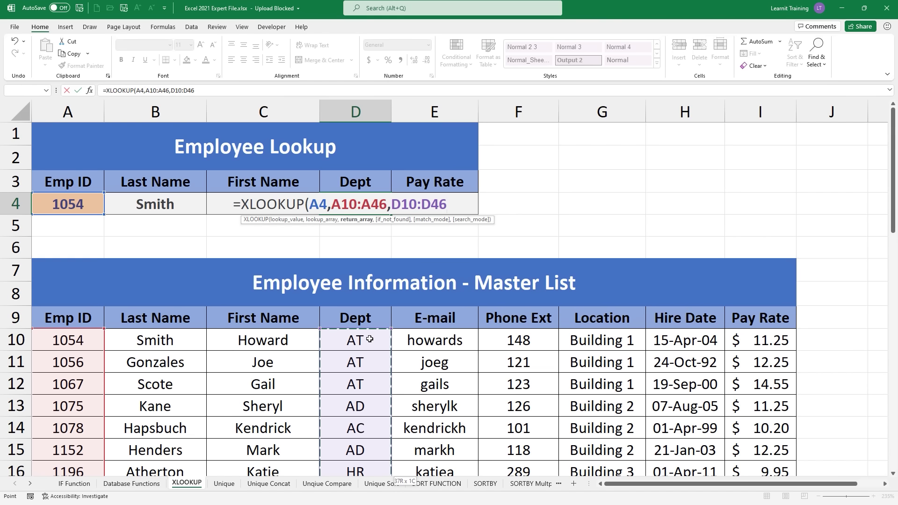
type(")")
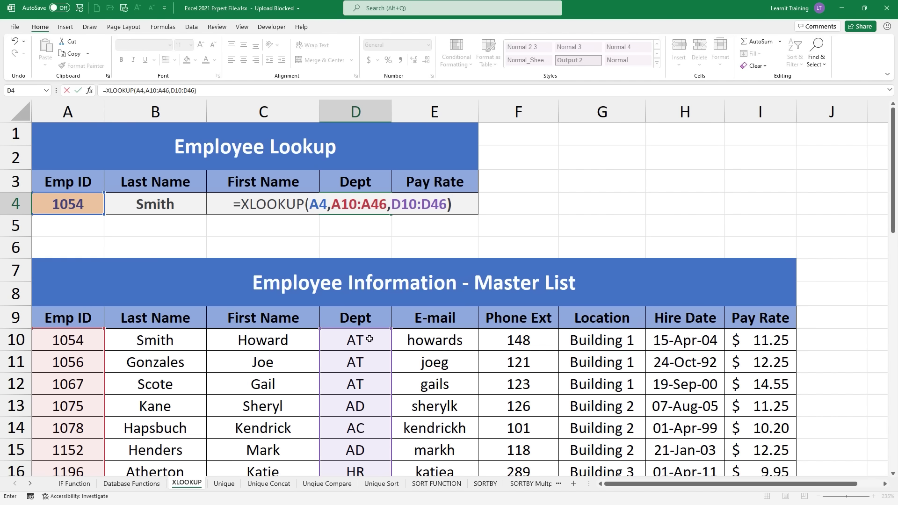
key("Return")
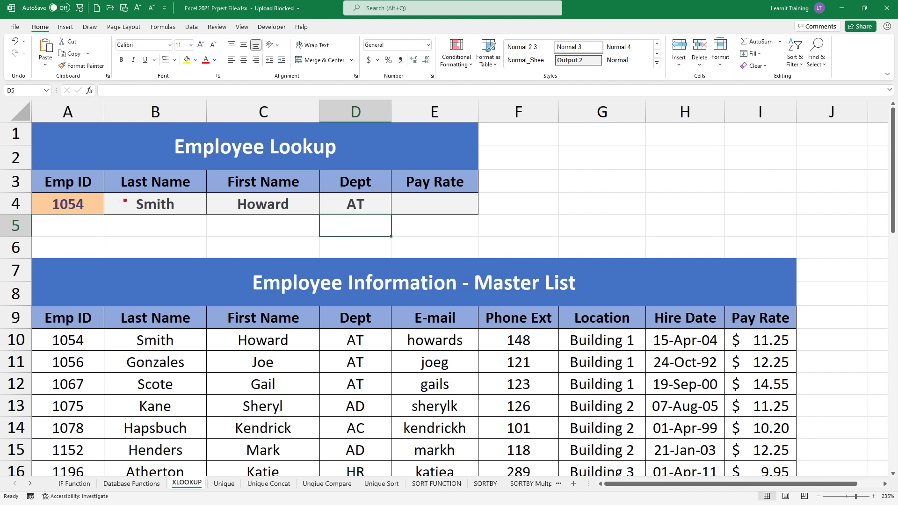
Step: Turn on Show Formulas and AutoFit all columns so the B4:D4 XLOOKUP formulas show fully
left_click(161, 27)
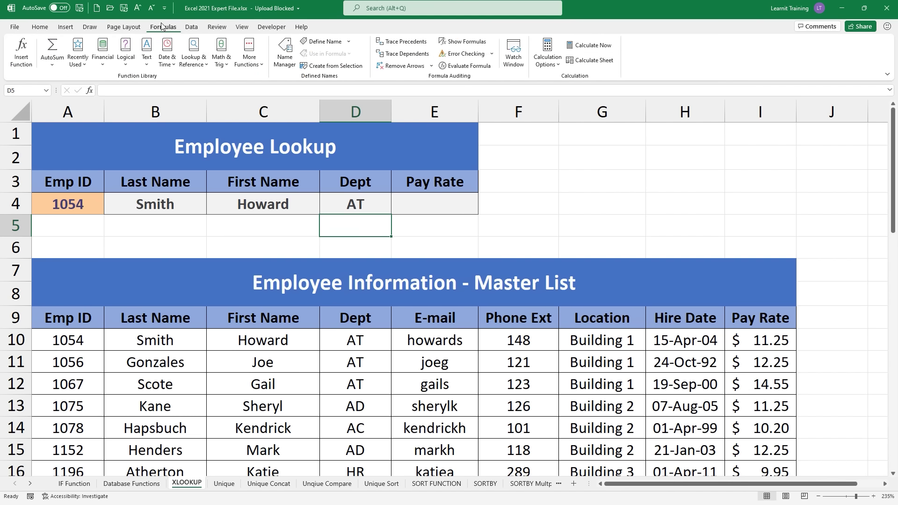
left_click(471, 43)
left_click(21, 108)
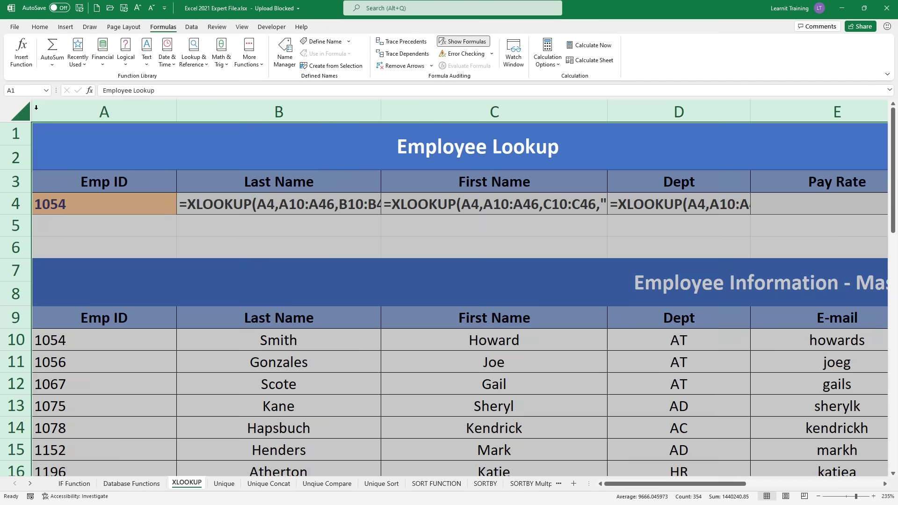
double_click(177, 108)
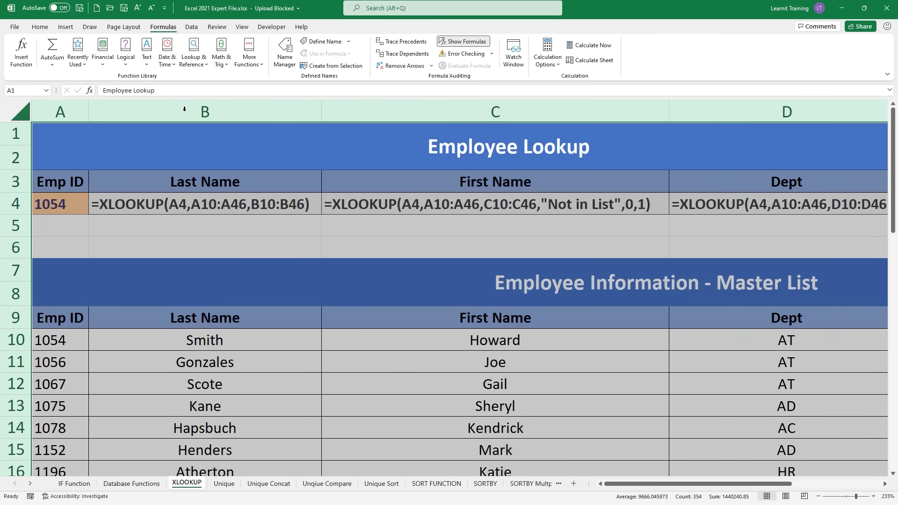
scroll(289, 169, "down", 2)
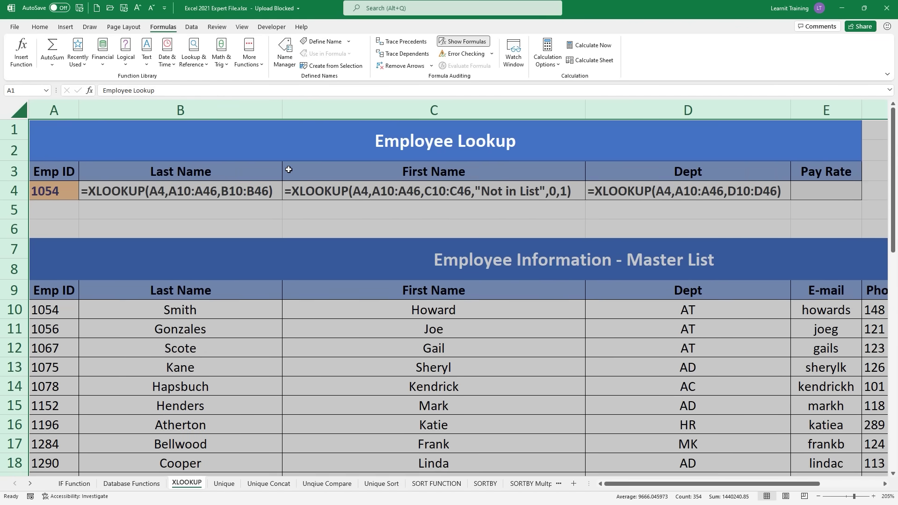
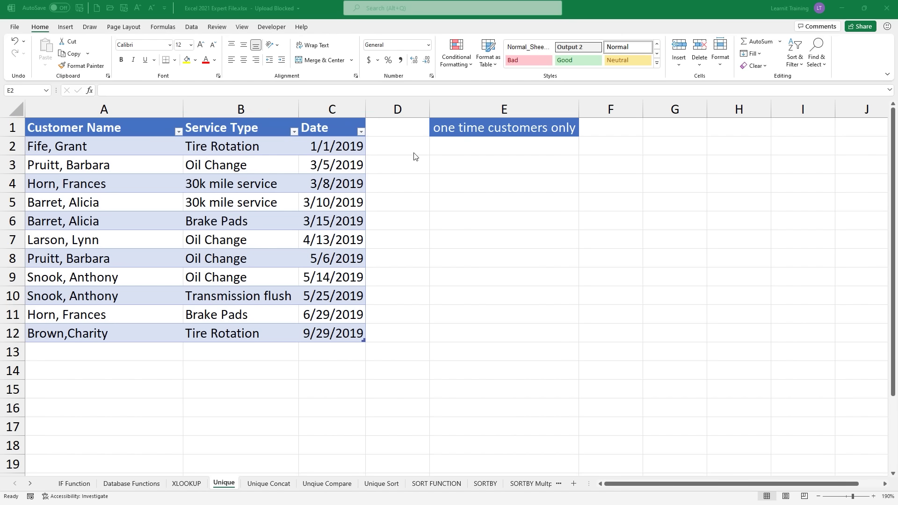
Step: Enter =UNIQUE(Table10[Customer Name],,TRUE) in E2 to list the three one-time customers
left_click(442, 148)
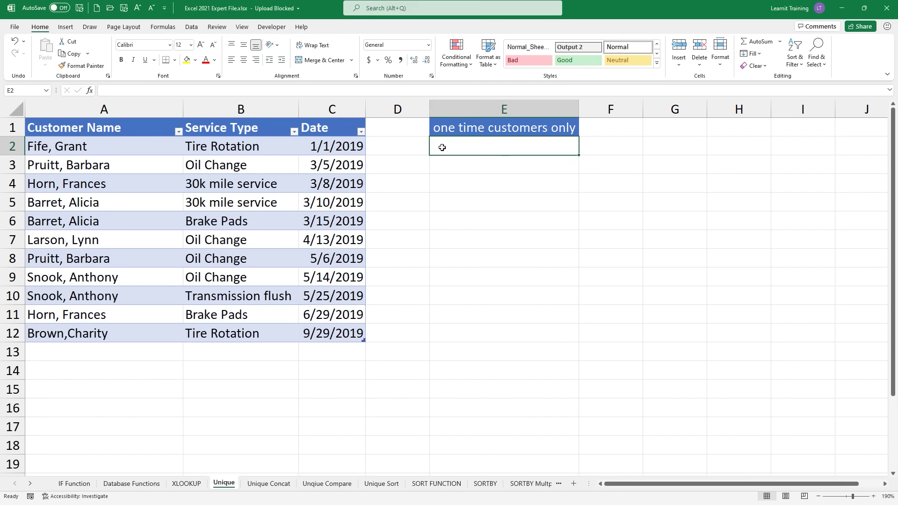
type("=un")
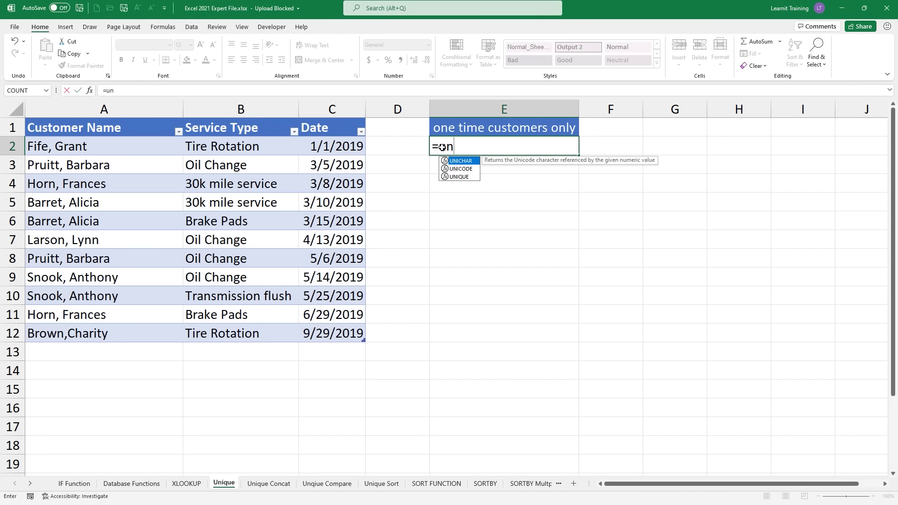
type("i")
key("Down")
key("Down")
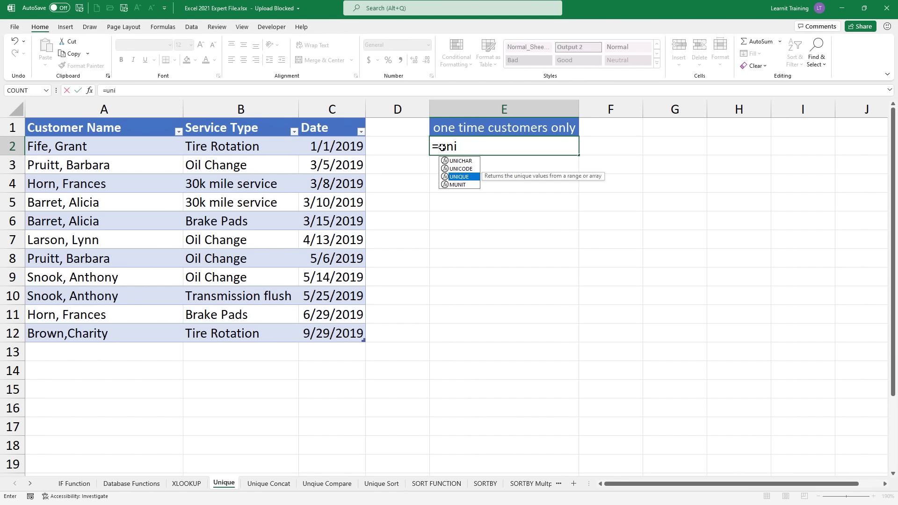
key("Tab")
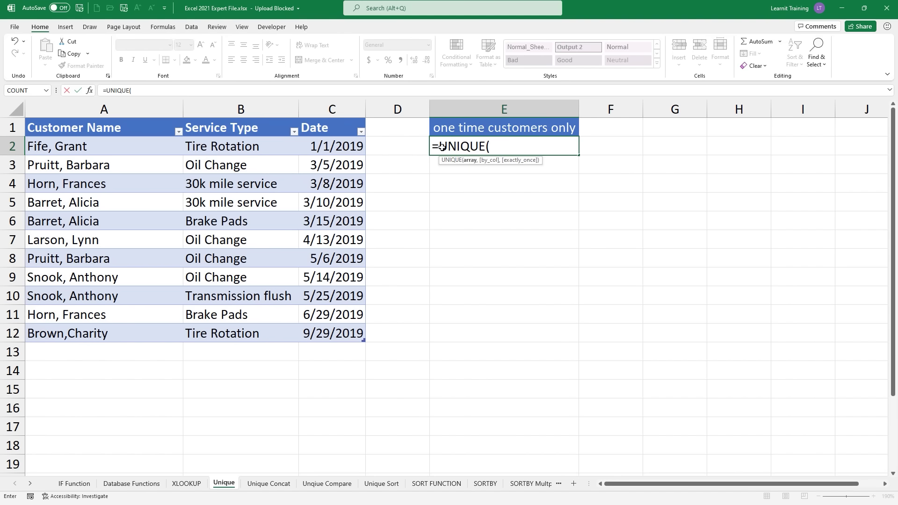
left_click_drag(94, 145, 146, 331)
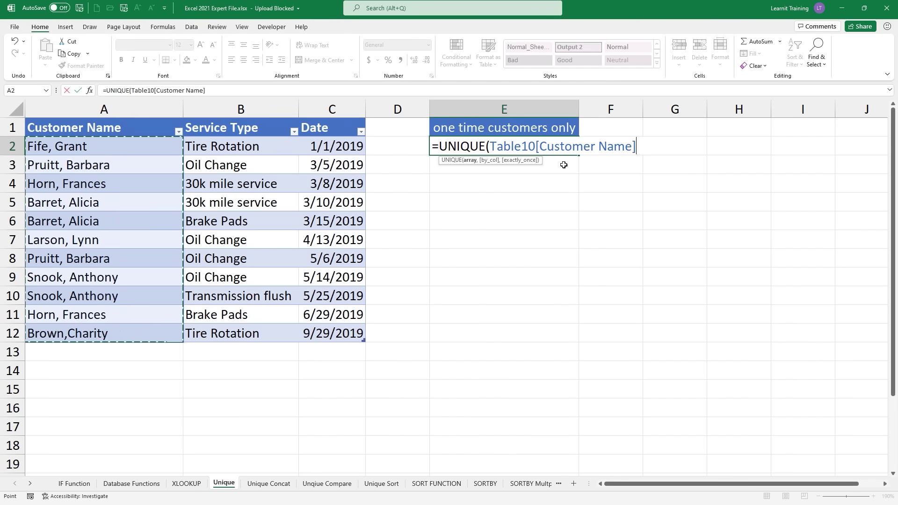
type(",")
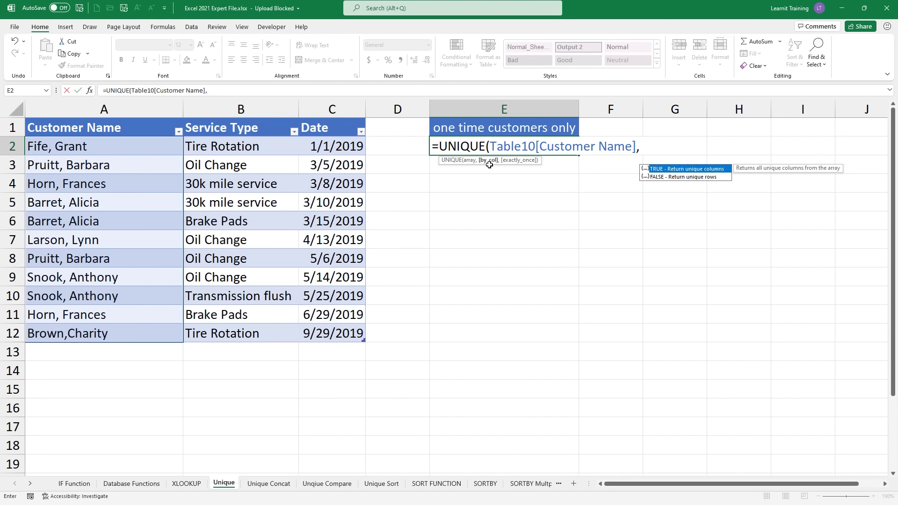
type(",")
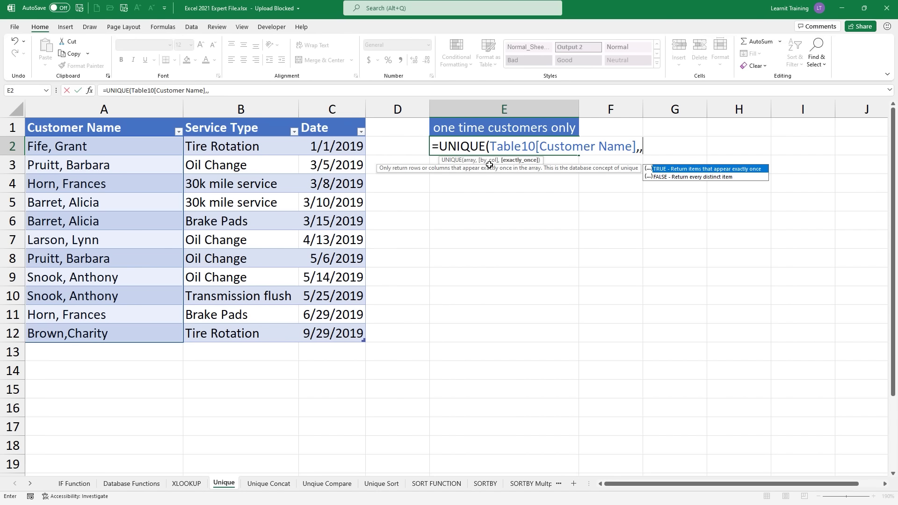
key("Tab")
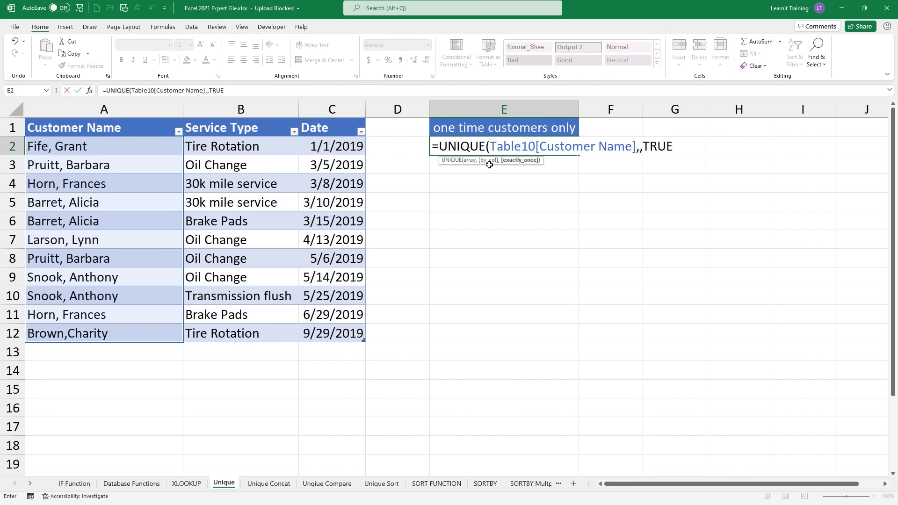
type(")")
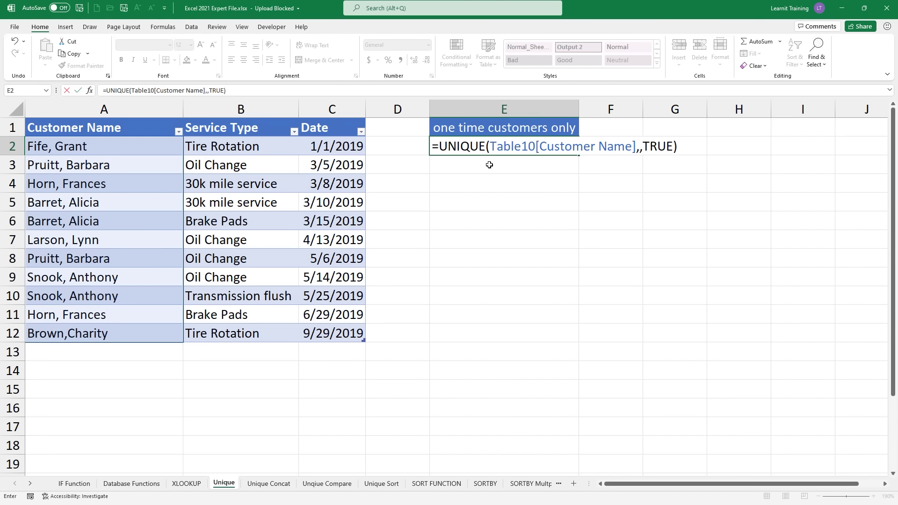
key("Return")
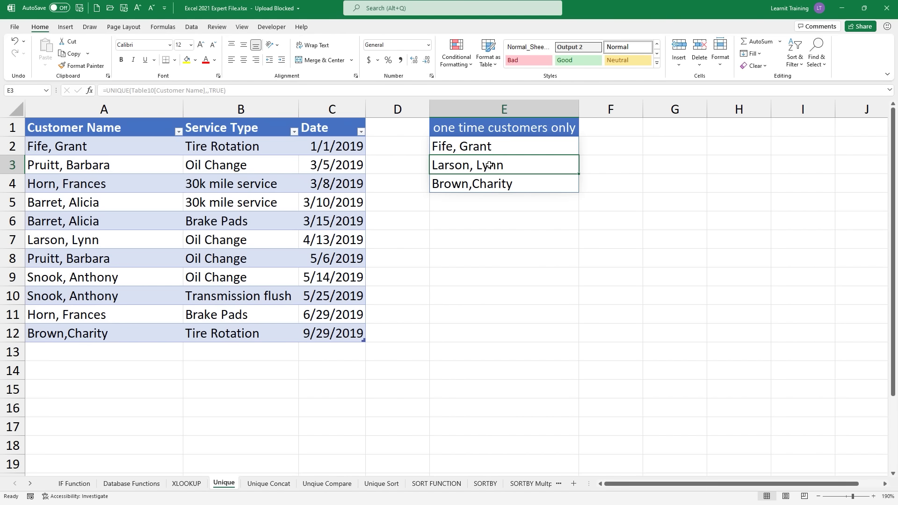
double_click(480, 149)
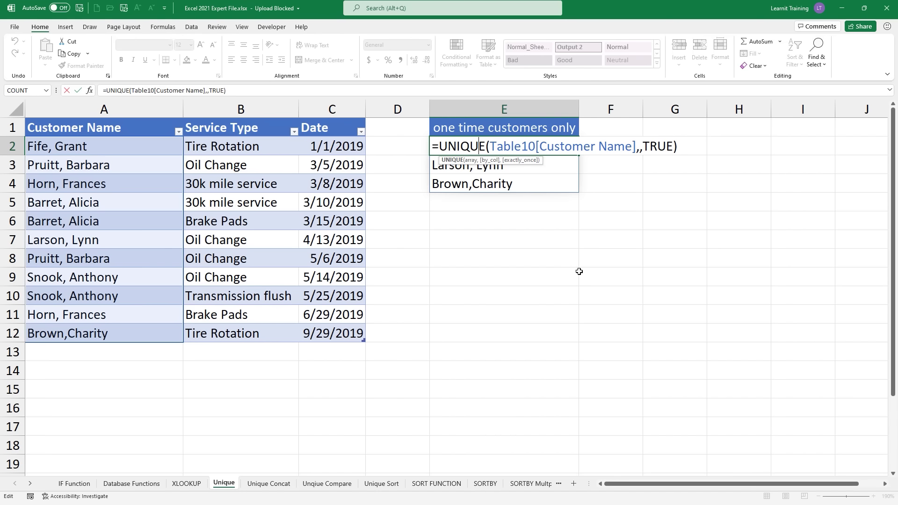
key("Return")
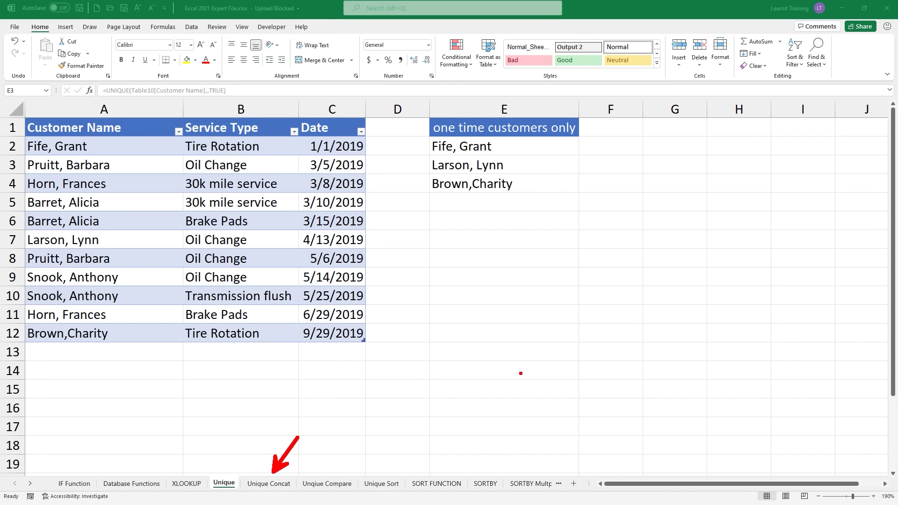
key("Escape")
Step: On Unique Concat, enter =UNIQUE(Table8[First Name]&" "&Table8[Last Name]) in D2 for seven full names
left_click(283, 484)
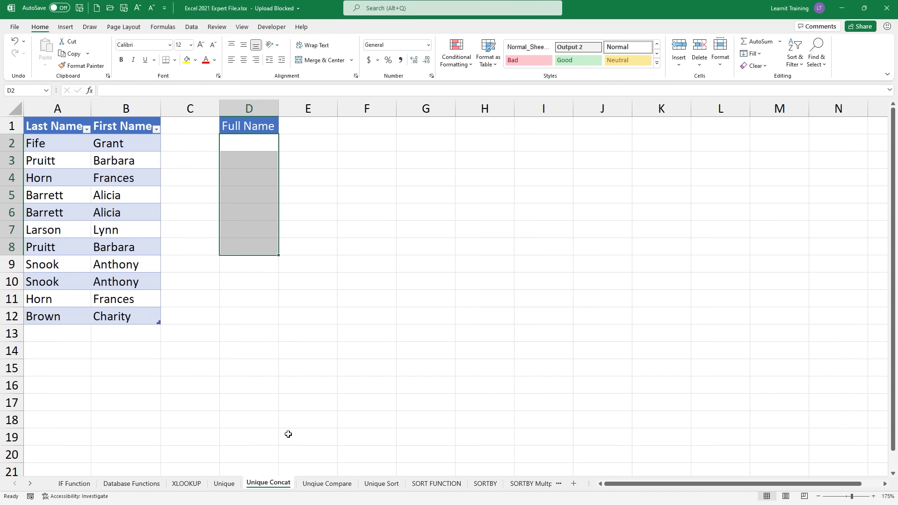
left_click(234, 143)
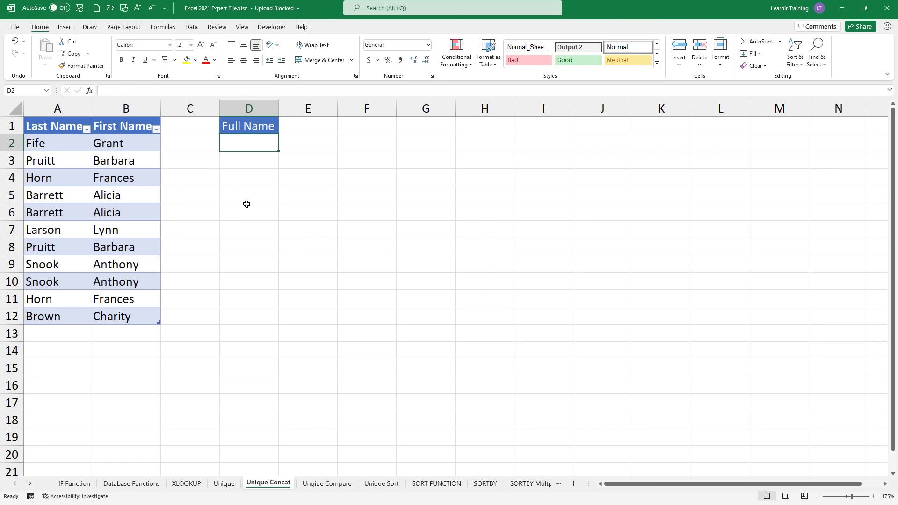
type("=u")
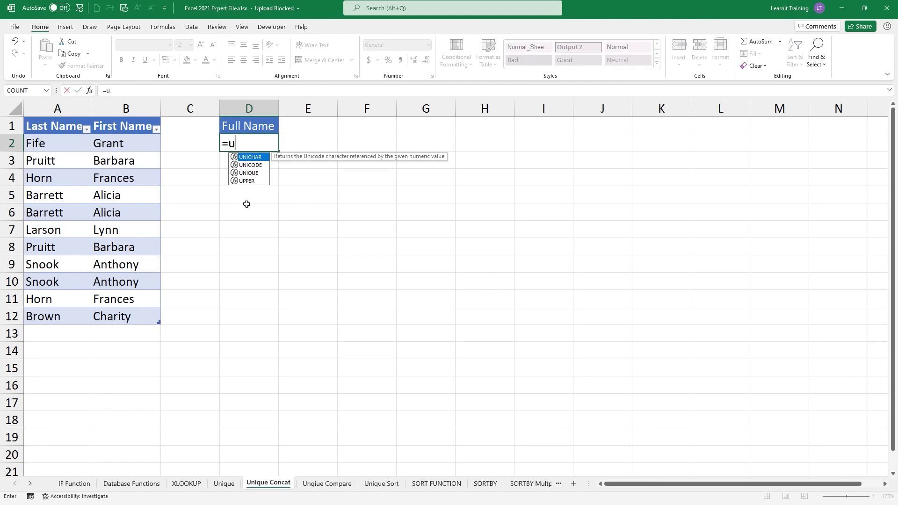
type("ni")
key("Down")
key("Down")
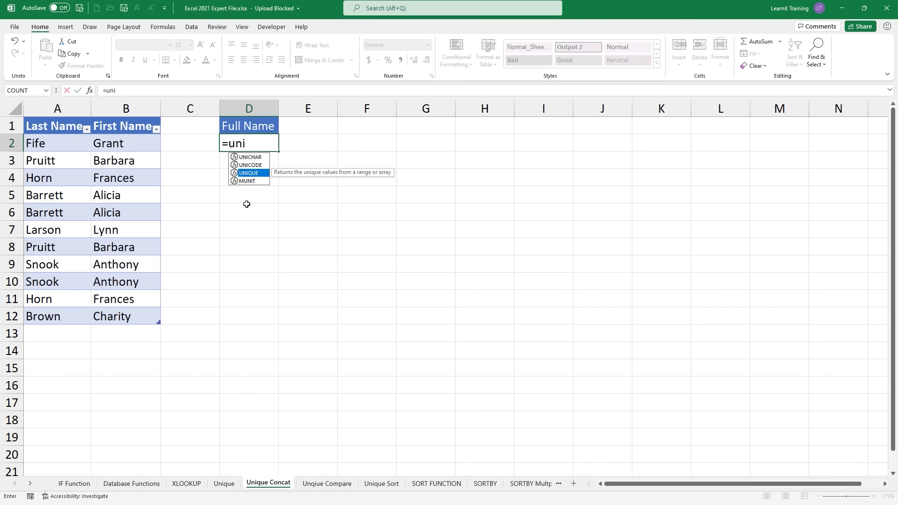
key("Tab")
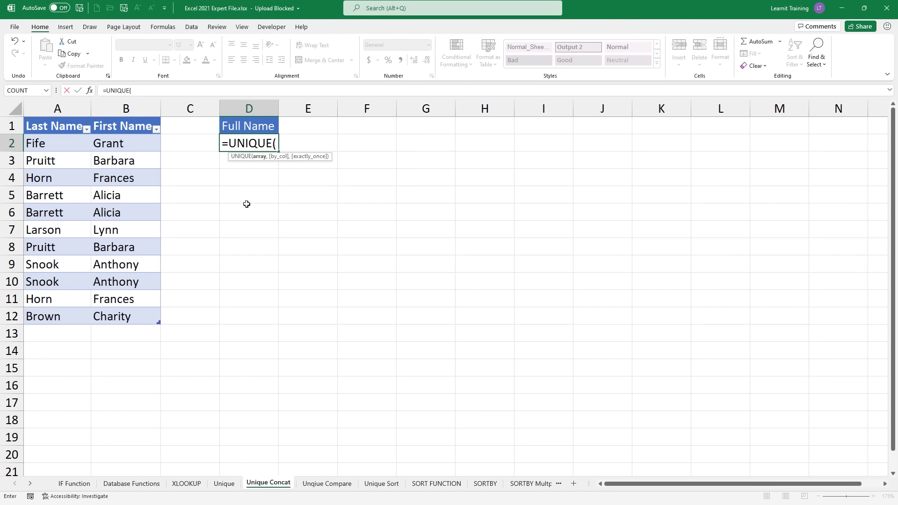
left_click_drag(120, 145, 137, 318)
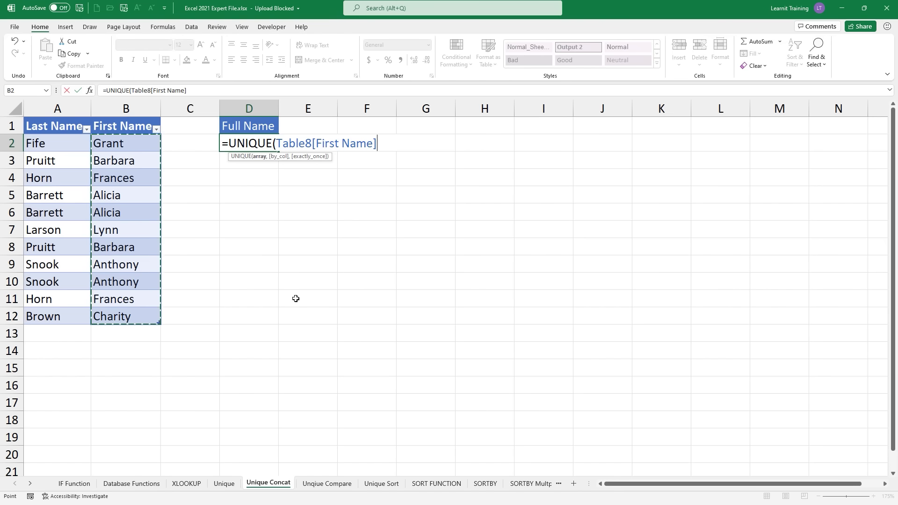
type("&")
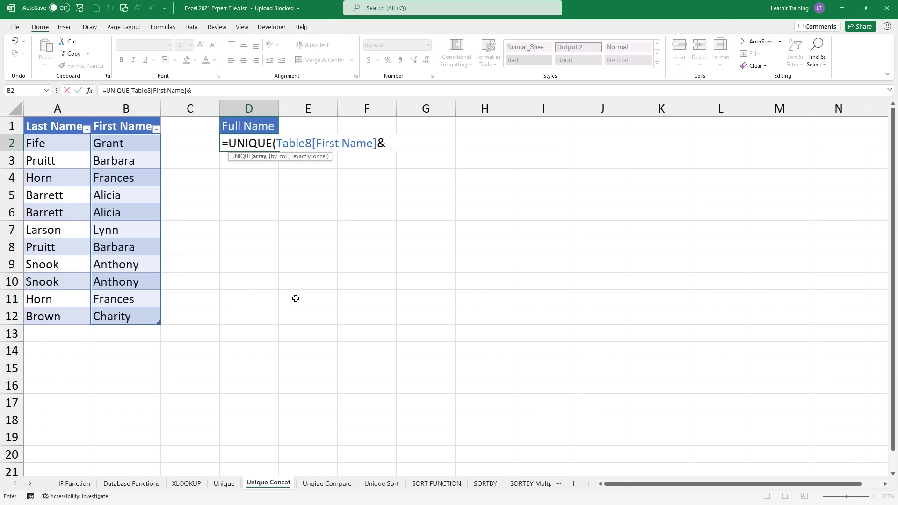
type("\" \"&")
left_click_drag(41, 142, 68, 312)
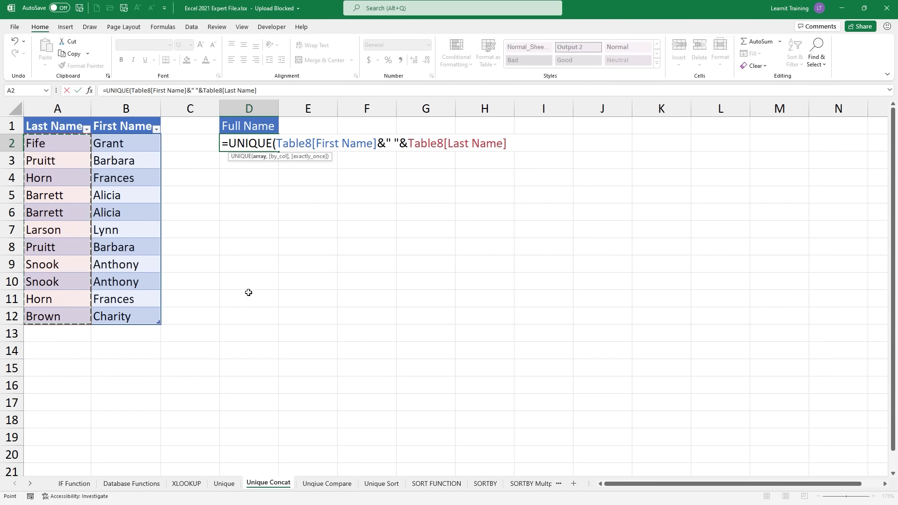
type(")")
key("Return")
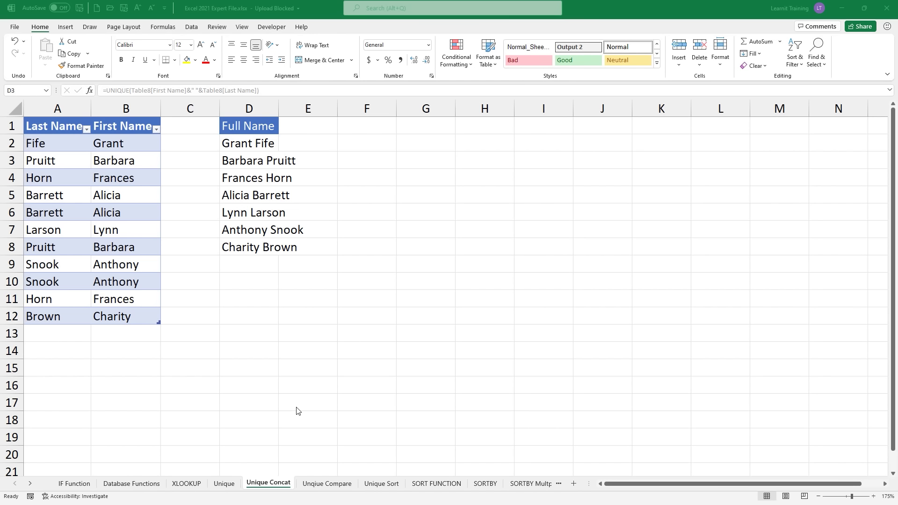
mouse_move(271, 476)
left_mouse_down()
mouse_move(296, 448)
mouse_move(316, 476)
mouse_move(327, 465)
left_mouse_up()
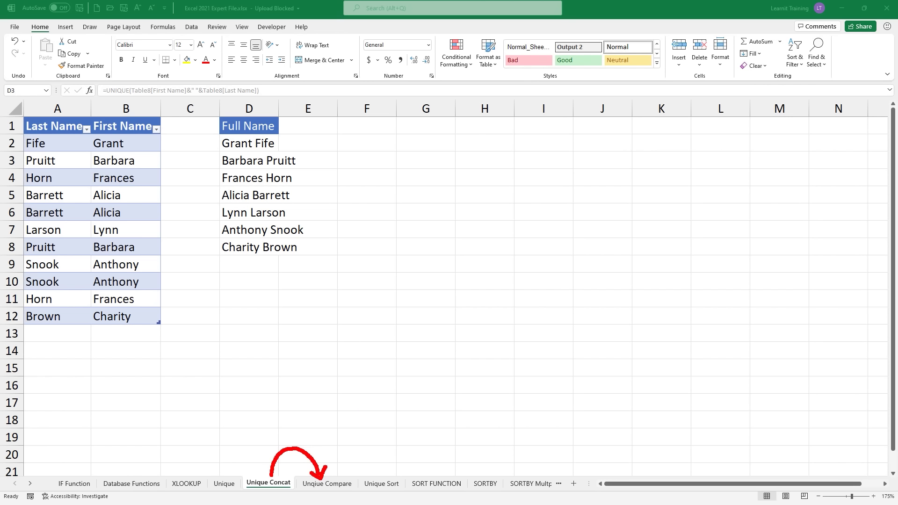
key("Escape")
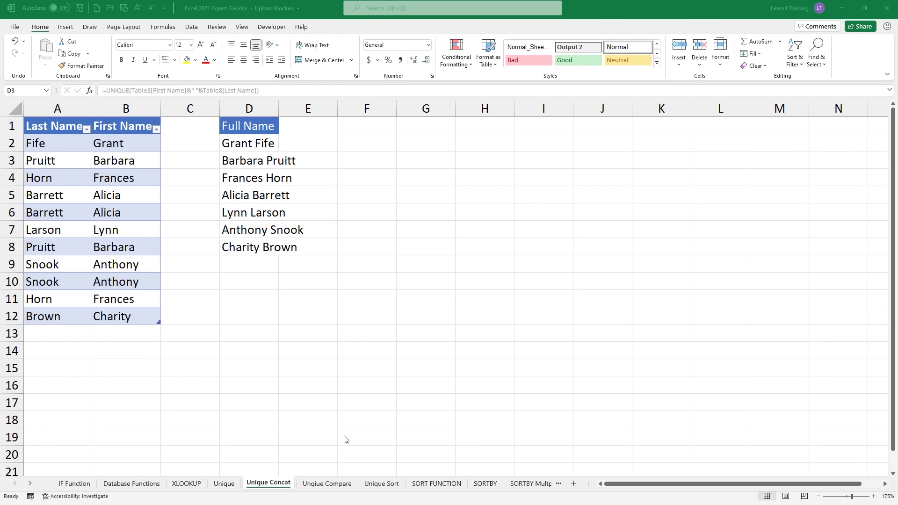
Step: On the Unique Compare sheet, enter a UNIQUE formula over the Region and SalesPerson columns in H2
key("ctrl+Page_Down")
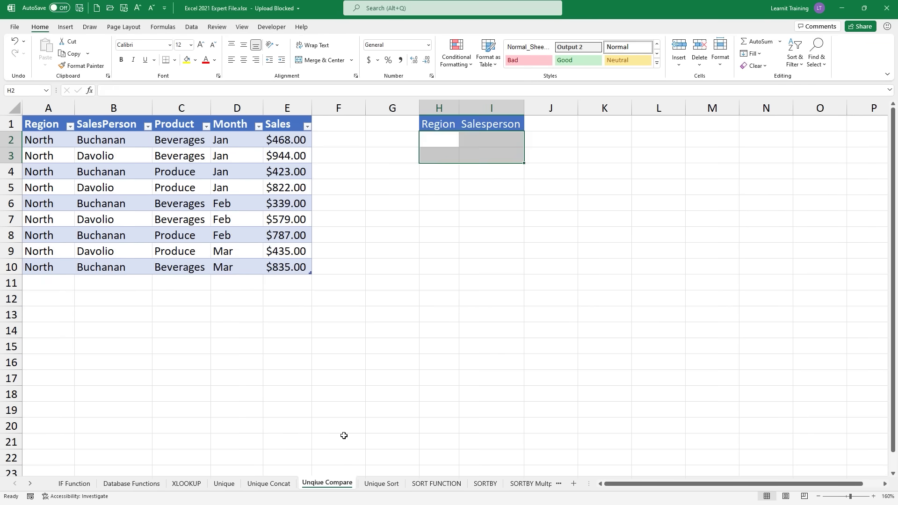
left_click(447, 140)
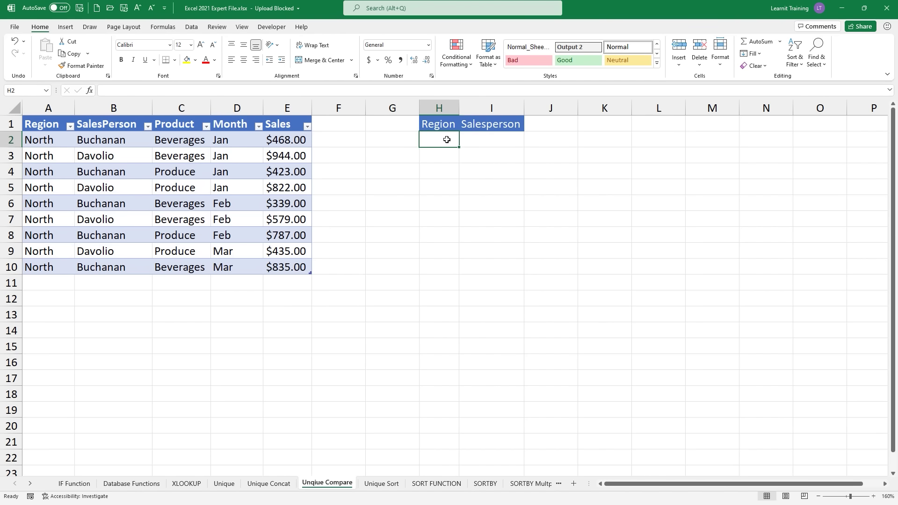
type("=uni")
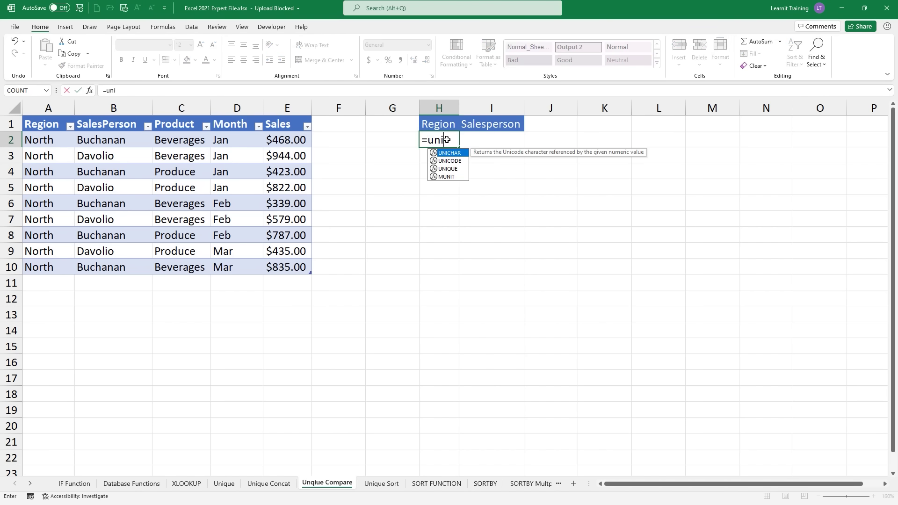
key("Down")
key("Down")
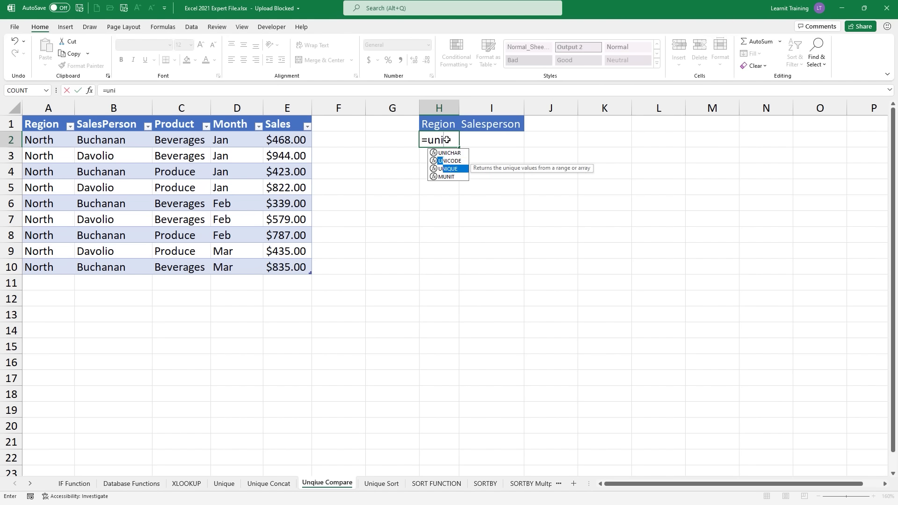
key("Tab")
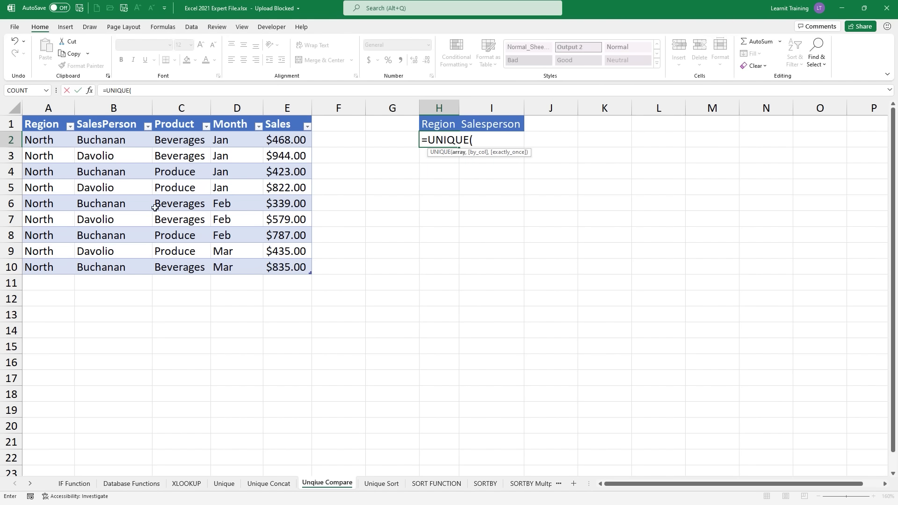
left_click(34, 141)
left_click_drag(34, 141, 146, 271)
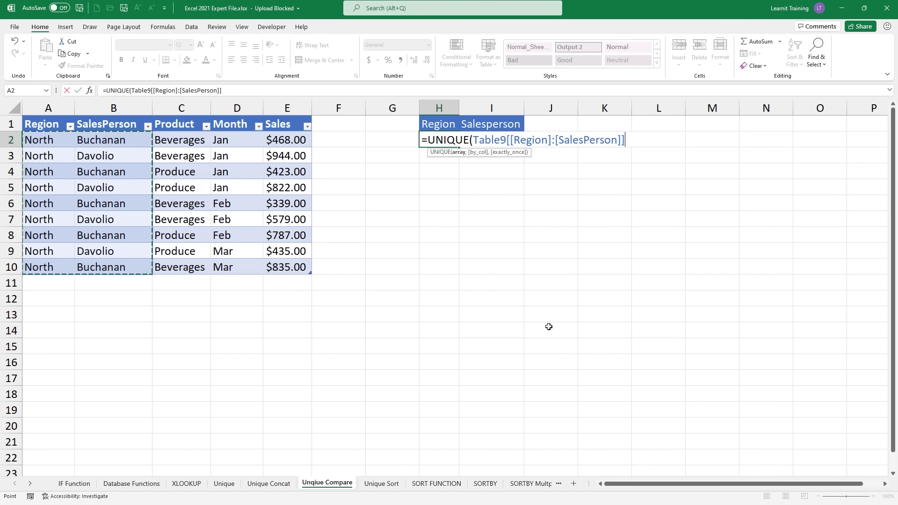
type(")")
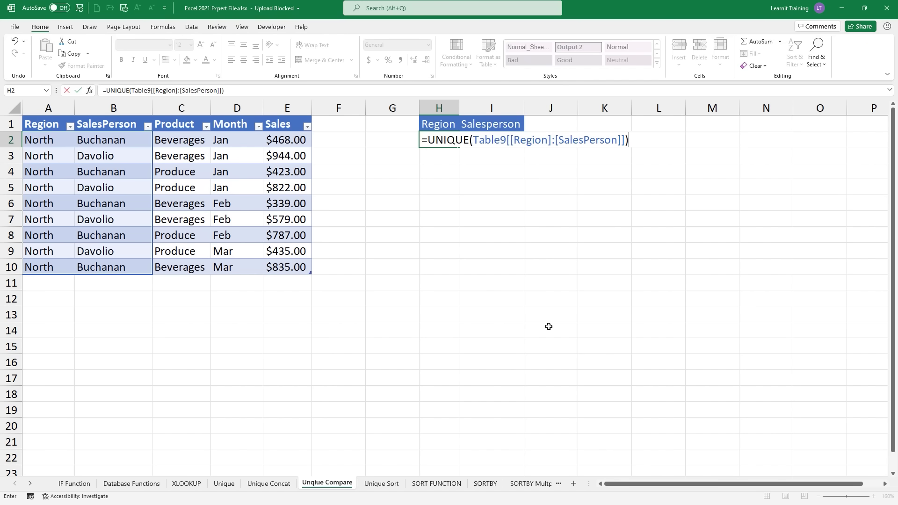
key("Return")
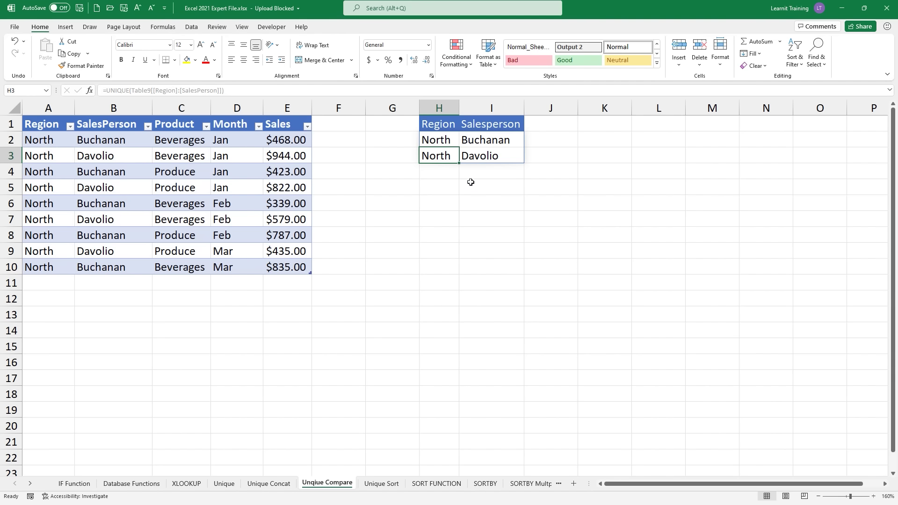
Step: Re-commit the H2 formula with Ctrl+Enter, then move to the Unique Sort sheet
double_click(436, 141)
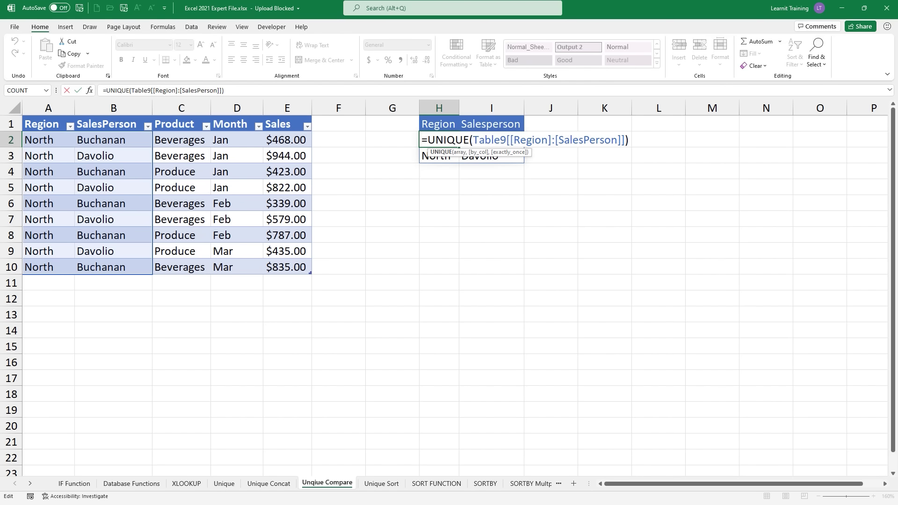
key("ctrl+Return")
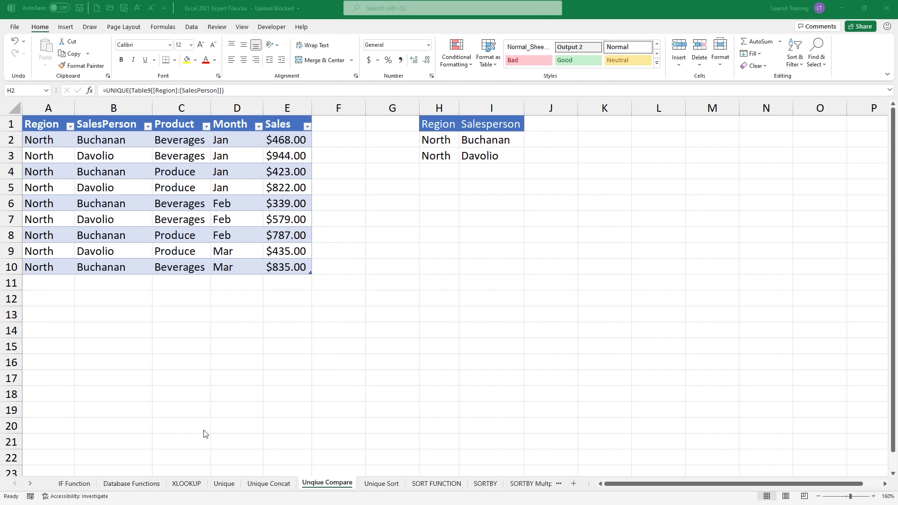
left_click(394, 485)
Step: Replace the formula in C2 with =SORT(UNIQUE(Table6[SalesRep]))
left_click(394, 486)
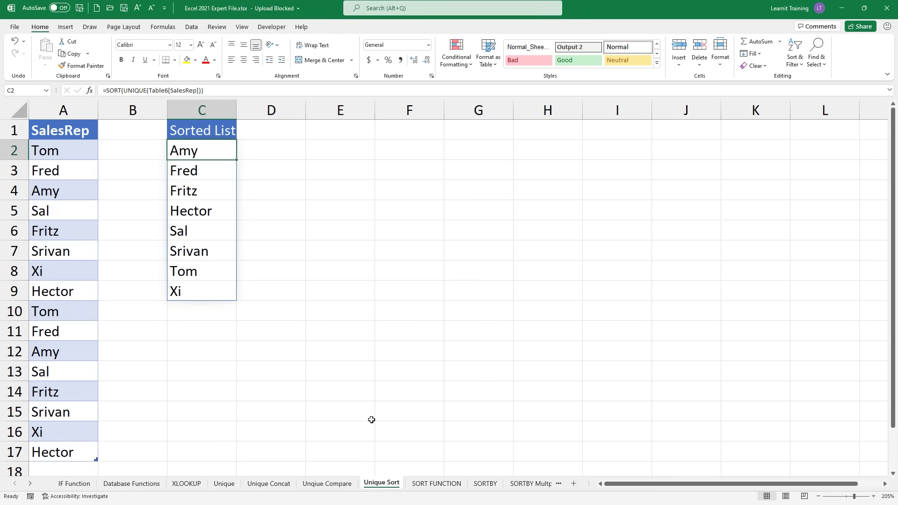
left_click_drag(216, 157, 195, 156)
key("Delete")
type("=sor")
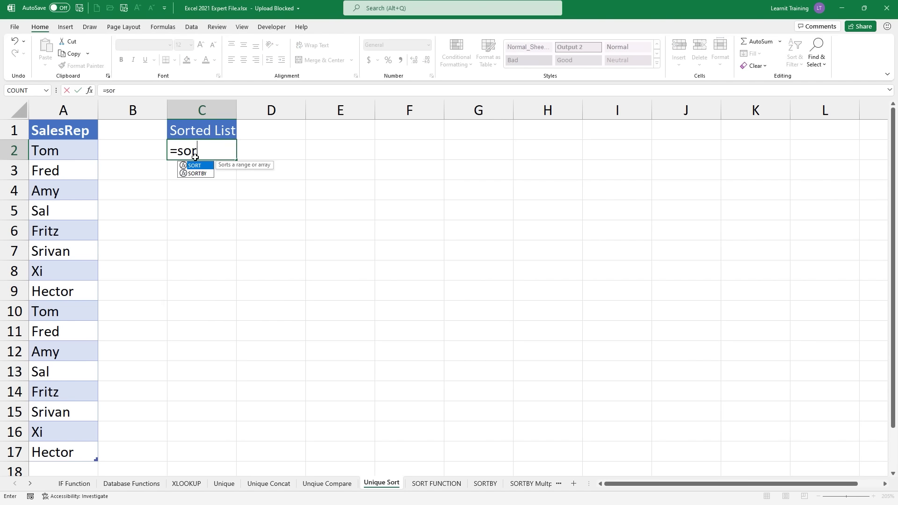
key("Tab")
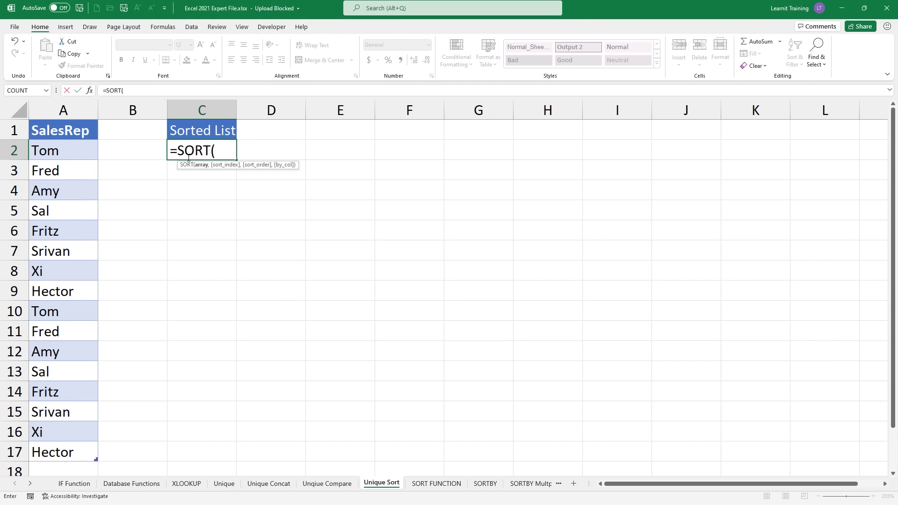
type("u")
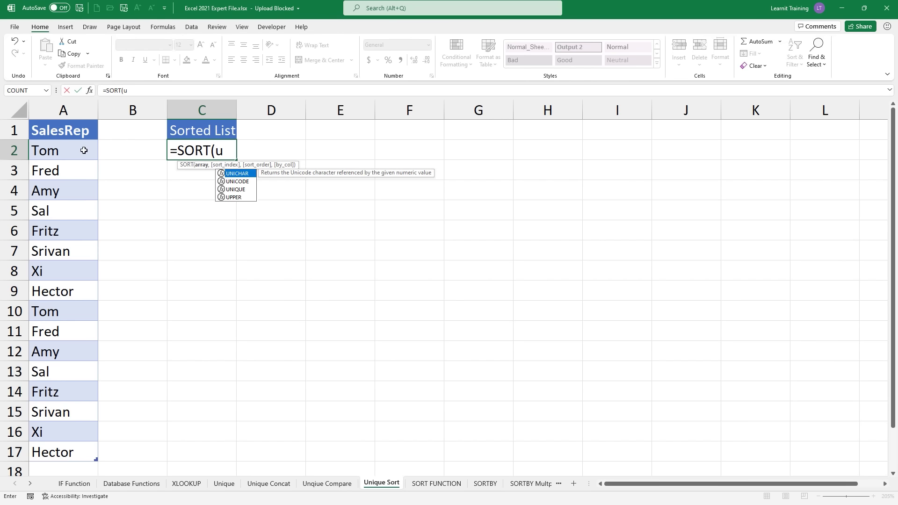
type("n")
key("Down")
key("Down")
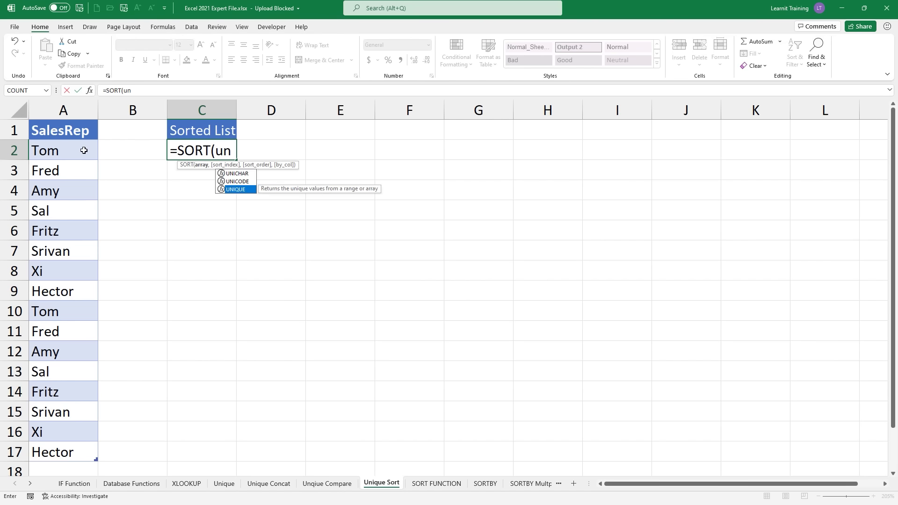
key("Tab")
left_click_drag(80, 150, 65, 444)
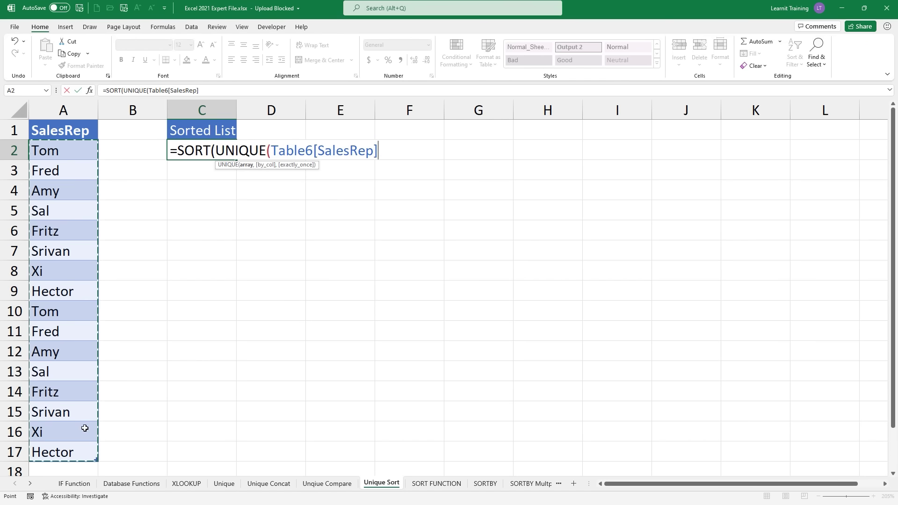
type("))")
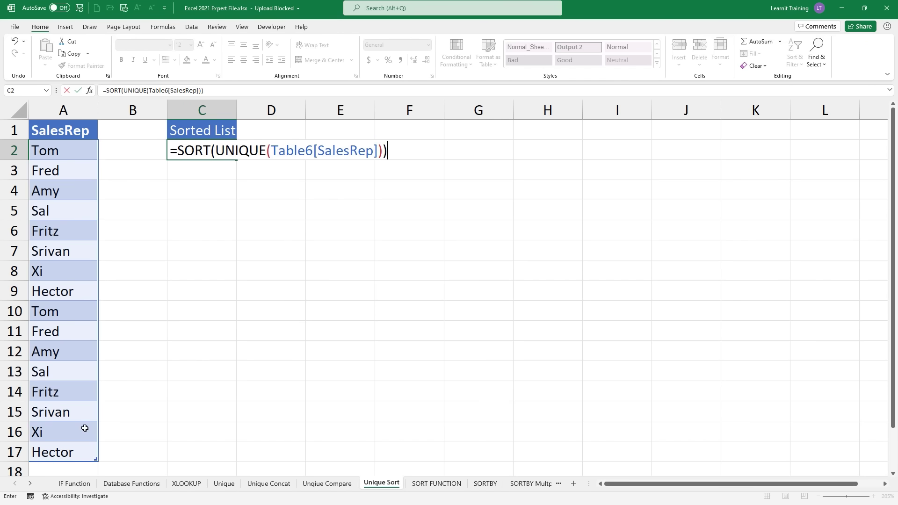
key("Return")
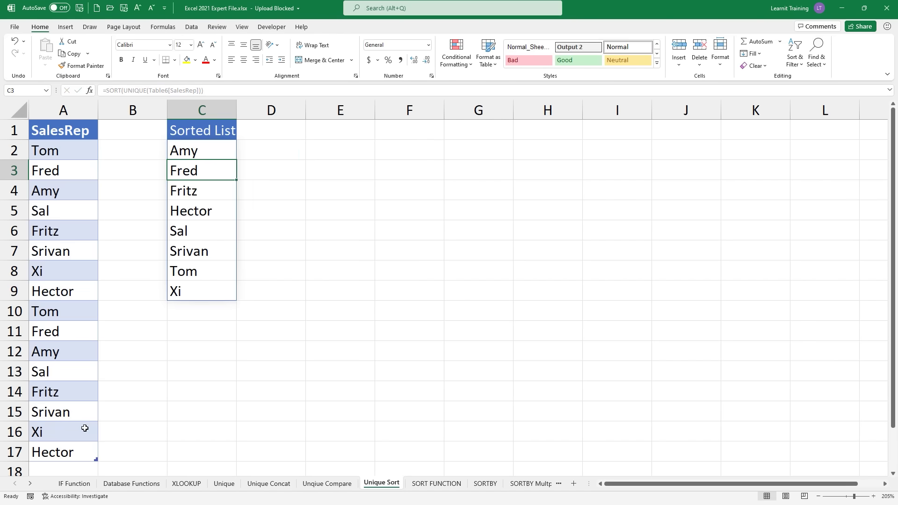
Step: Add sort order -1 to the C2 formula so names run descending from Xi to Amy
left_click(209, 92)
double_click(215, 149)
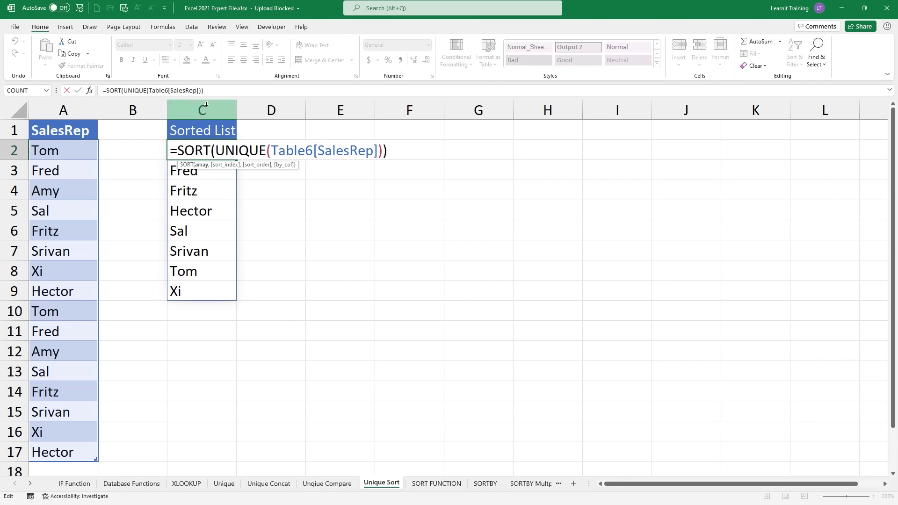
left_click(210, 90)
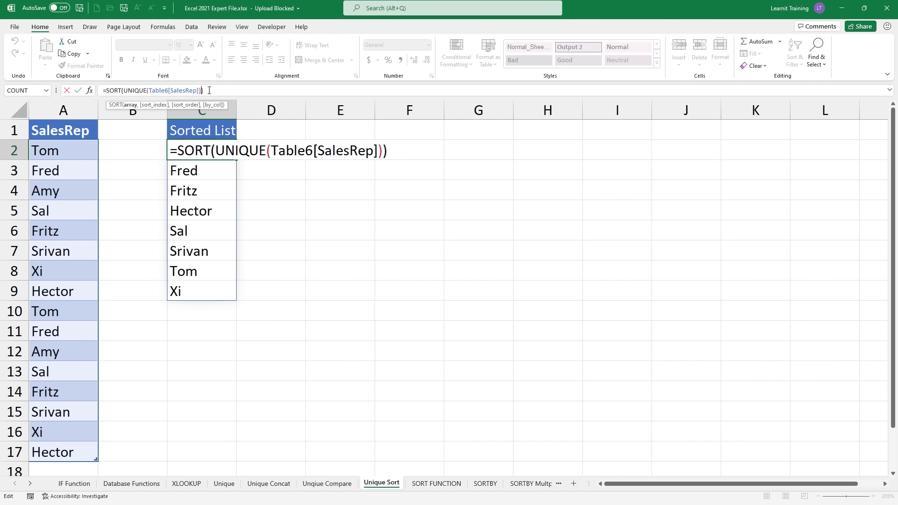
type(",,")
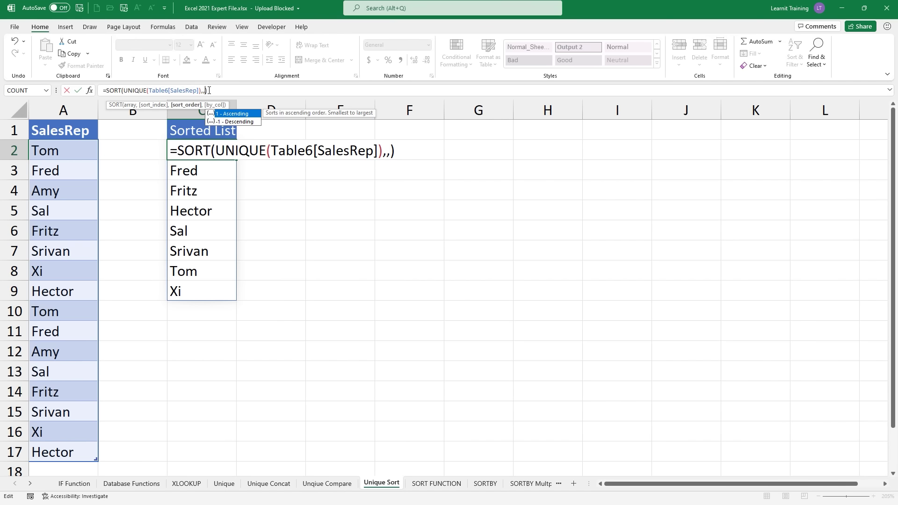
key("Down")
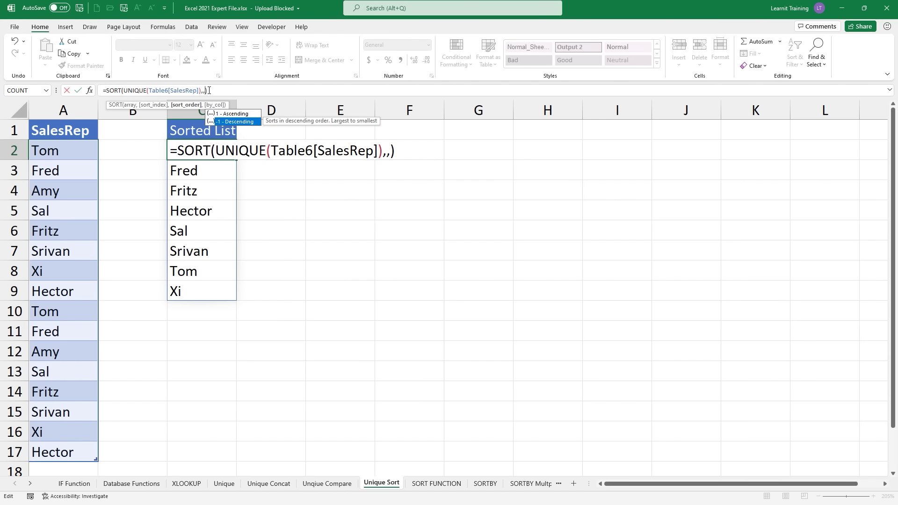
key("Tab")
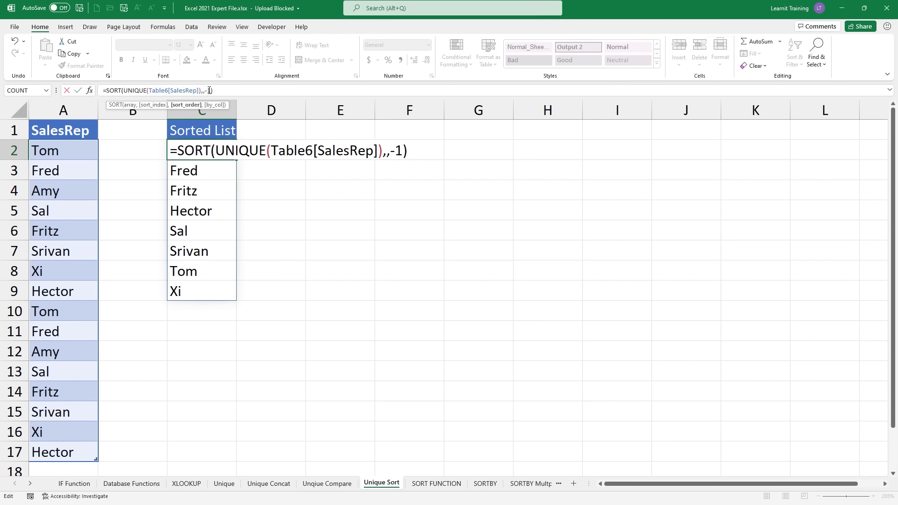
key("Return")
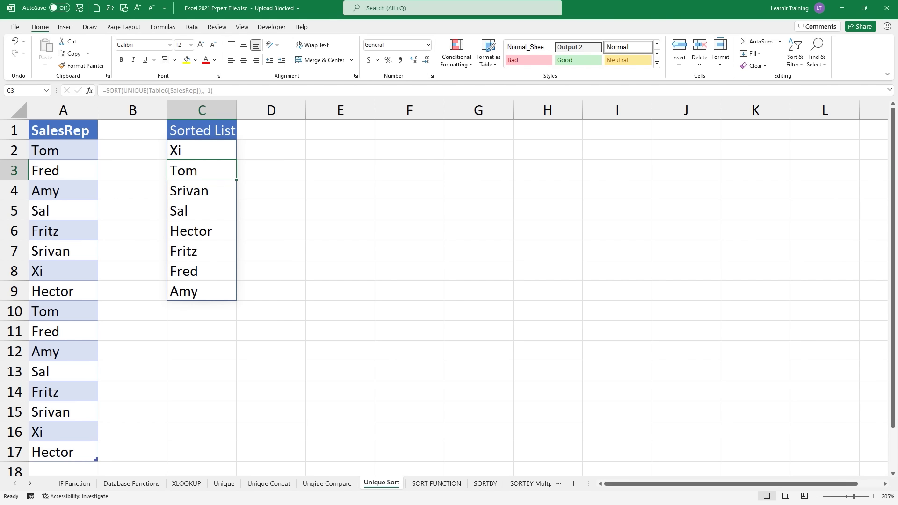
left_click_drag(200, 464, 414, 499)
left_click_drag(224, 477, 196, 417)
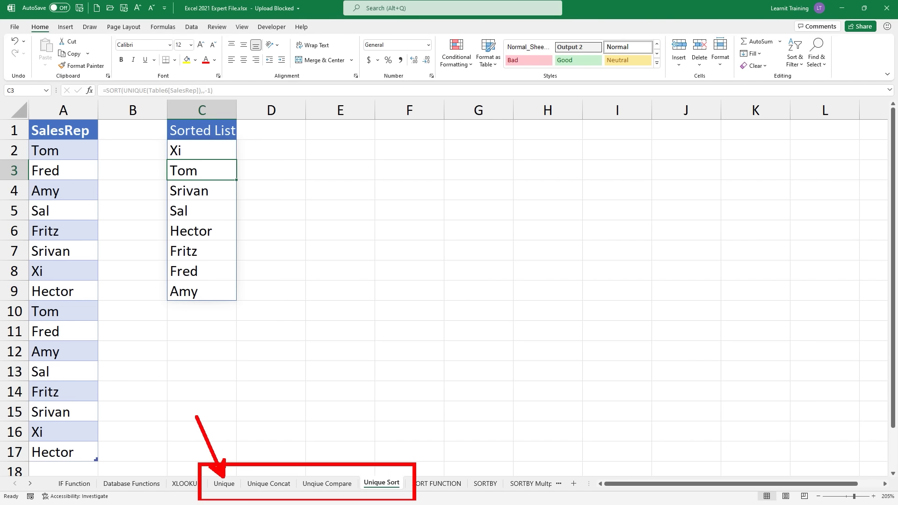
left_click_drag(274, 476, 237, 412)
left_click_drag(314, 474, 275, 399)
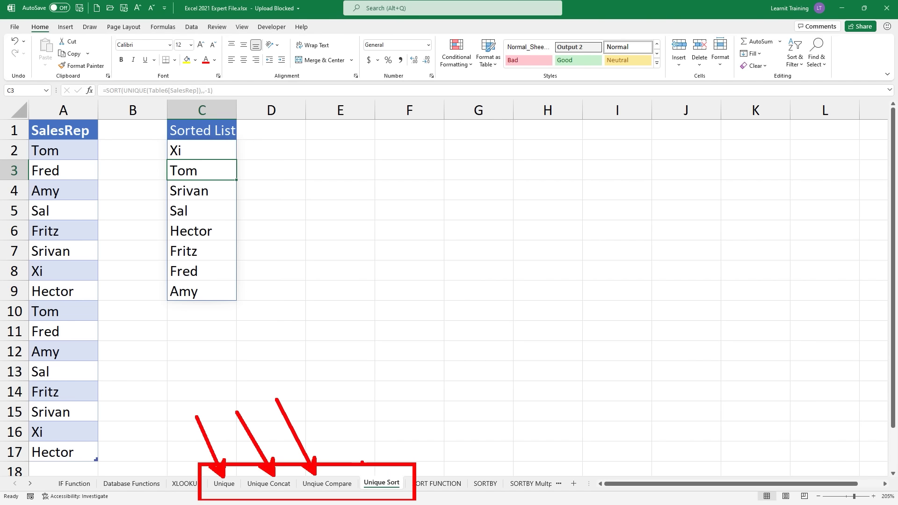
left_click_drag(381, 480, 347, 422)
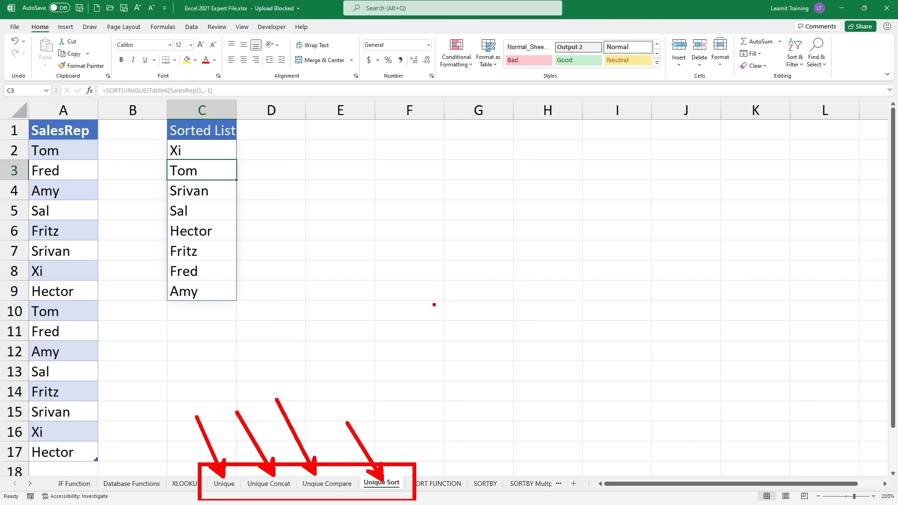
key("Escape")
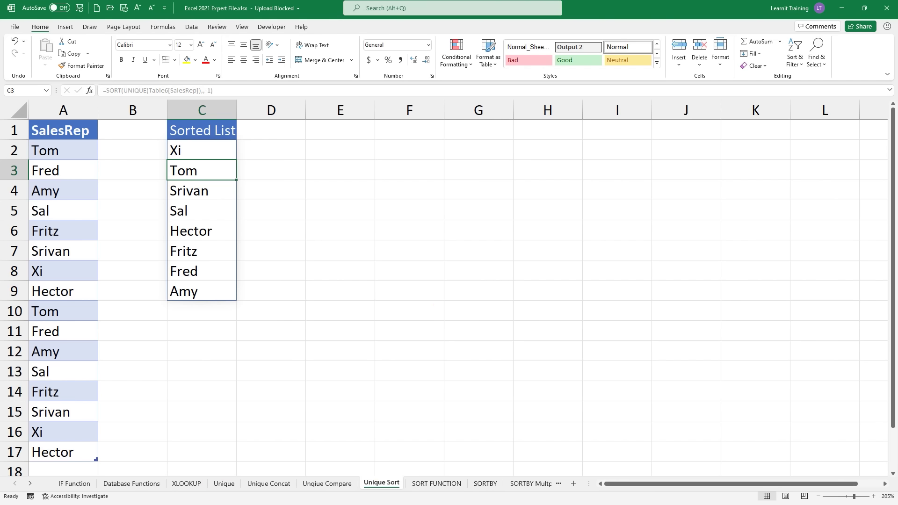
left_click_drag(112, 97, 97, 123)
left_click_drag(415, 472, 432, 451)
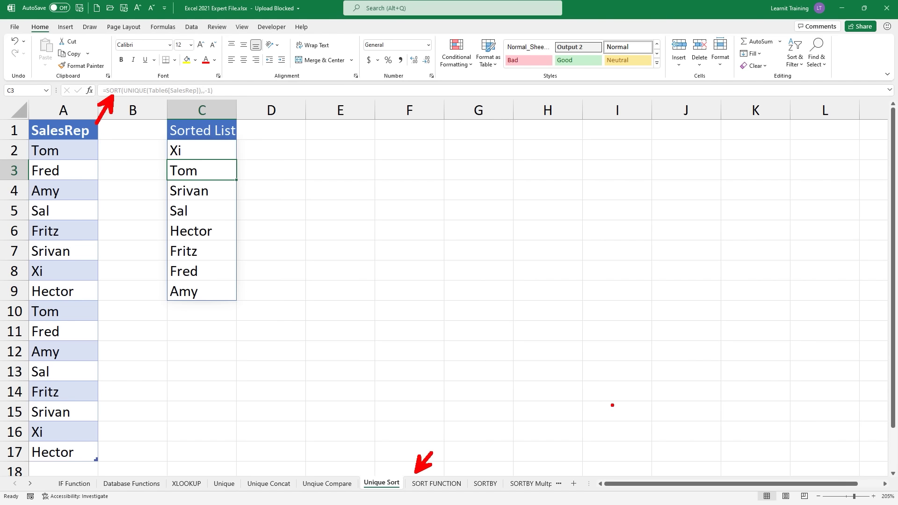
key("e")
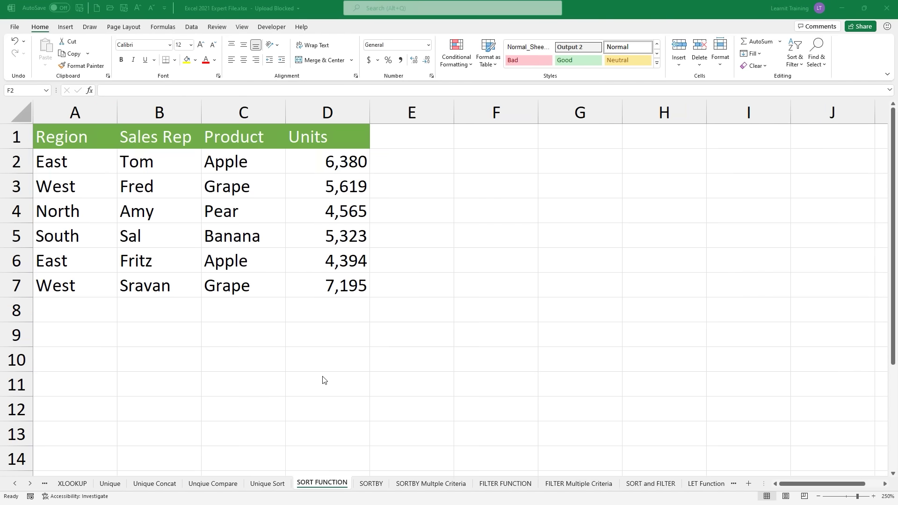
Step: Annotate the SORT FUNCTION, SORTBY and SORTBY Multiple Criteria sheet tabs with pen outlines and arrows
key("ctrl+2")
left_click_drag(286, 470, 480, 494)
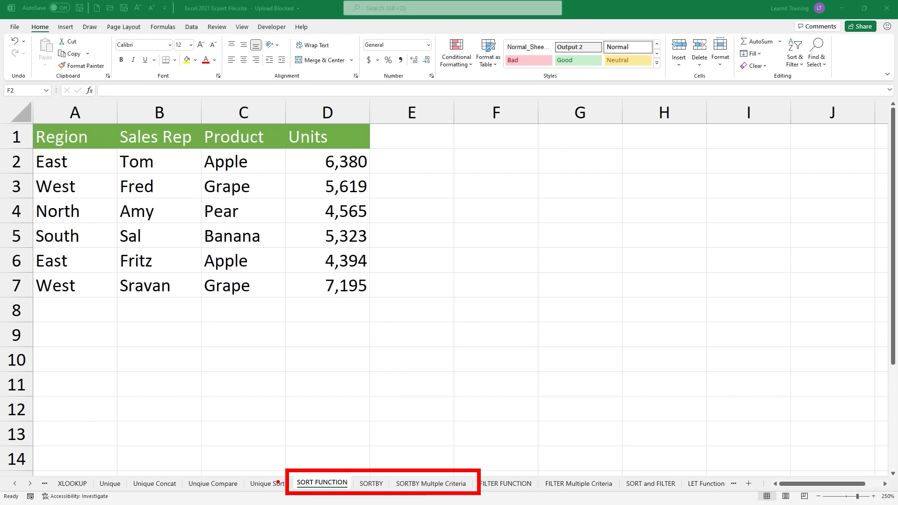
left_click_drag(327, 465, 324, 428)
left_click_drag(377, 467, 377, 432)
left_click_drag(425, 469, 426, 423)
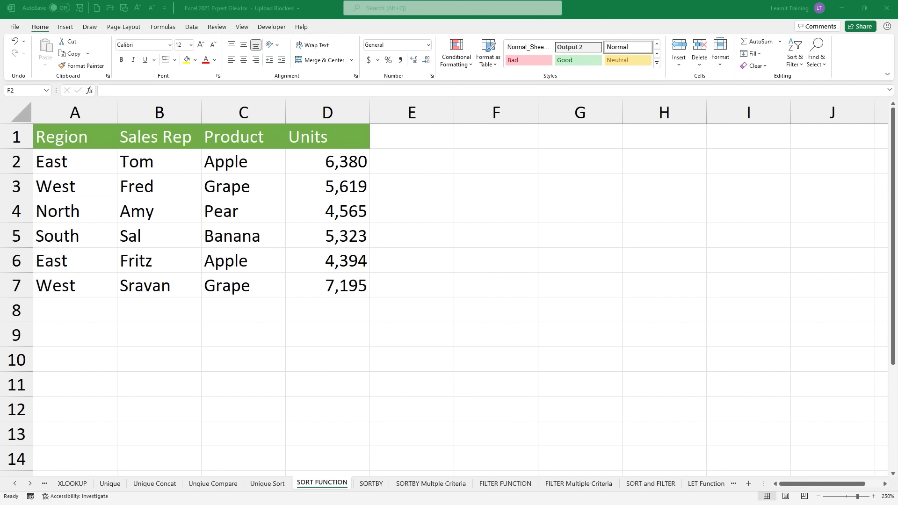
Step: Enter =SORT(A2:D7,4,-1) in F2 to spill the table sorted by Units descending
left_click(453, 162)
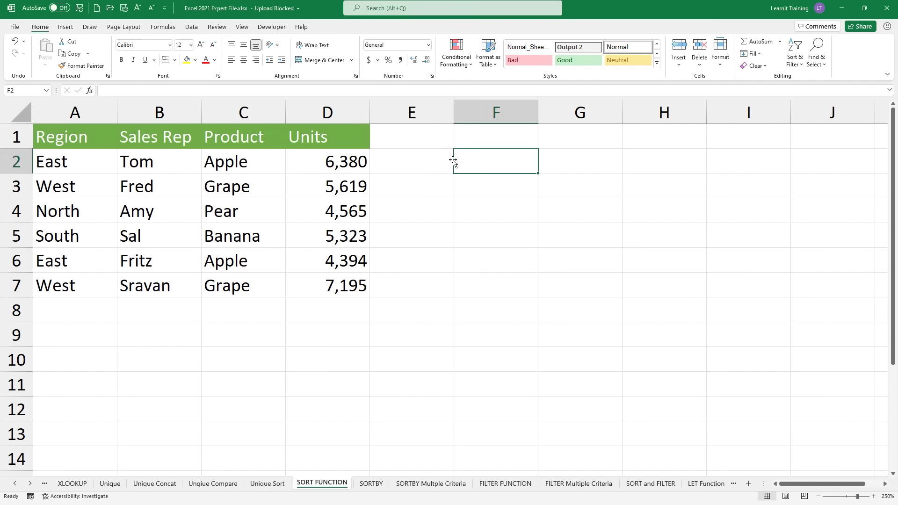
left_click(433, 164)
left_click(506, 160)
type("=sort")
key("Tab")
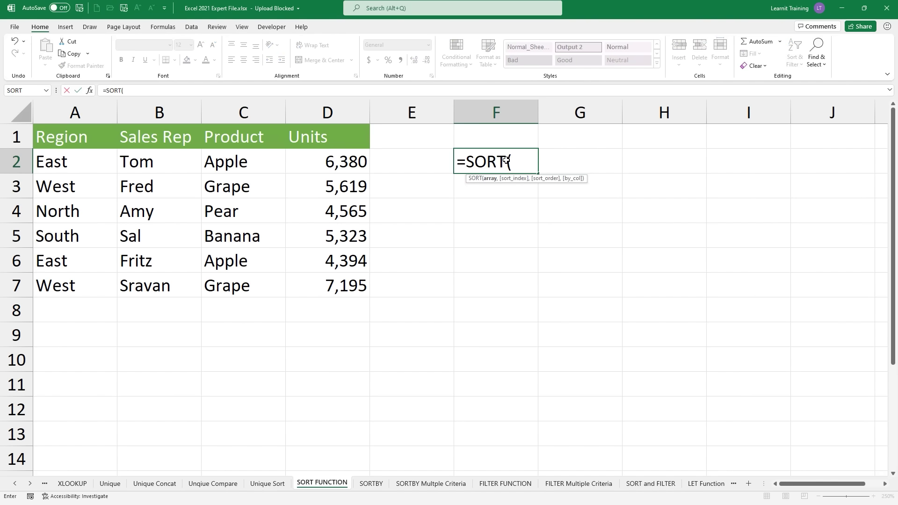
left_click_drag(47, 162, 317, 292)
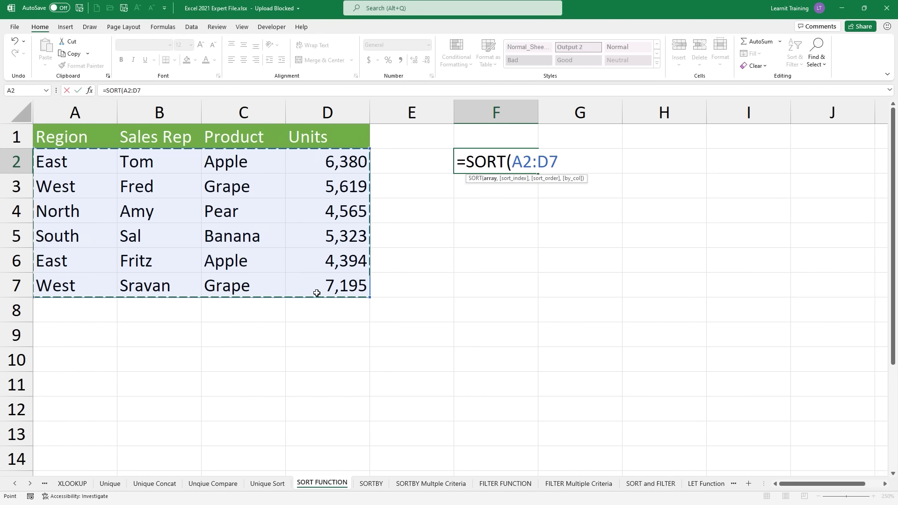
type(",")
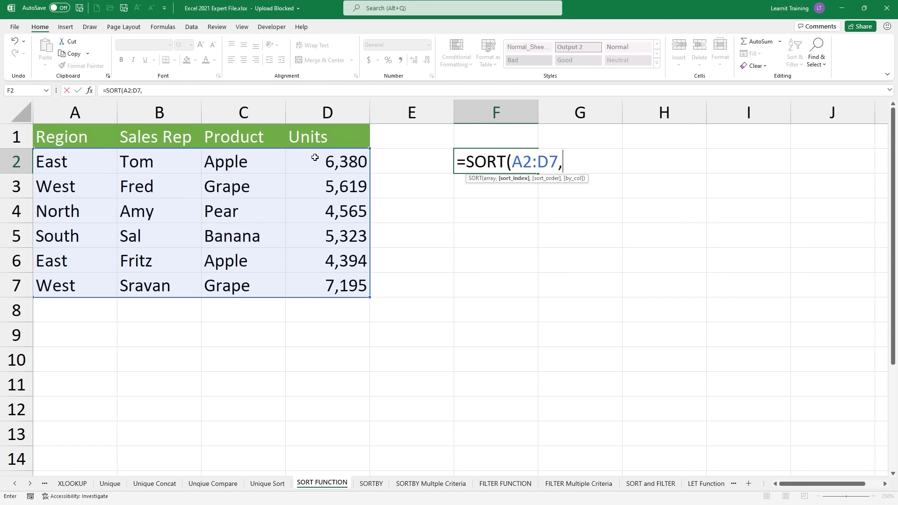
type("4,")
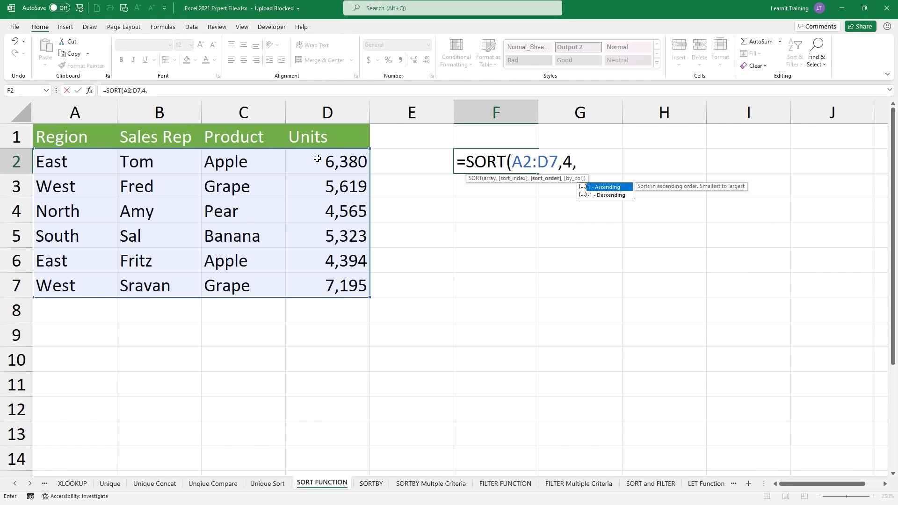
key("Down")
key("Tab")
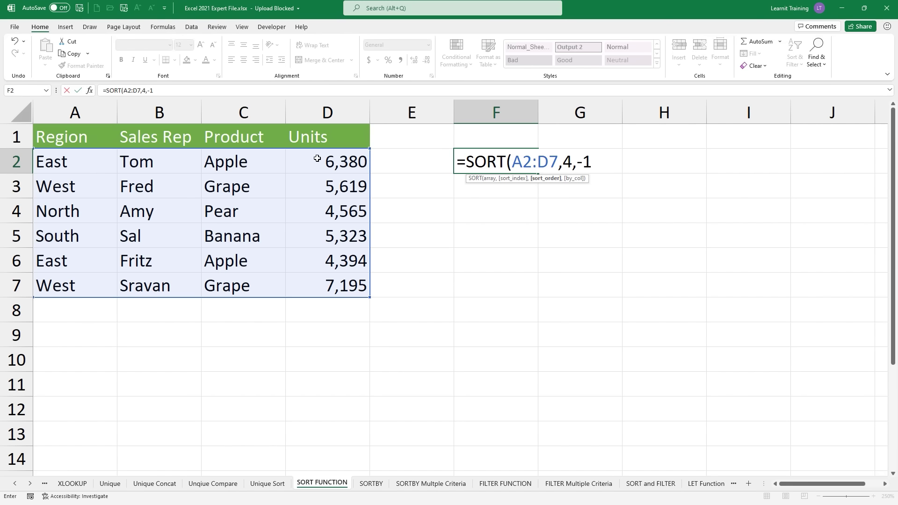
type(")")
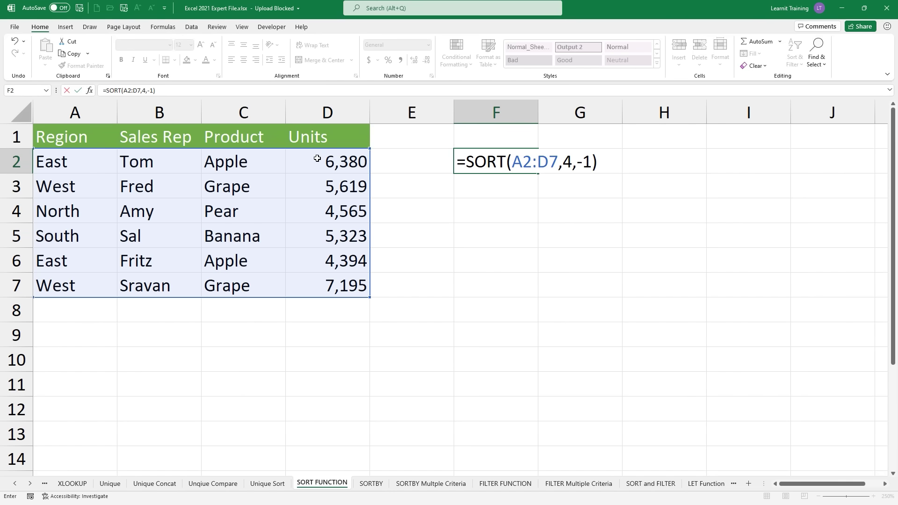
key("Return")
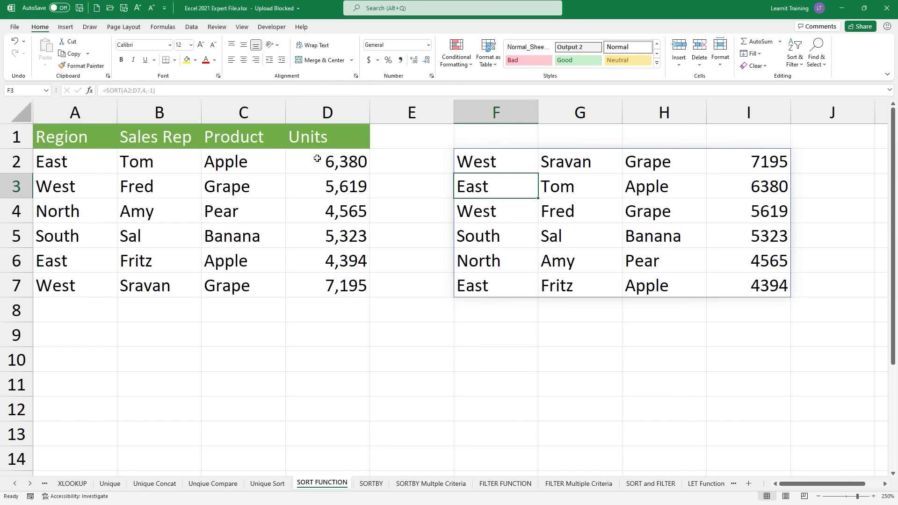
Step: Mark up the spilled sorted results F2:I7 with on-screen annotations
mouse_move(357, 196)
left_mouse_down()
mouse_move(486, 191)
mouse_move(453, 197)
left_mouse_up()
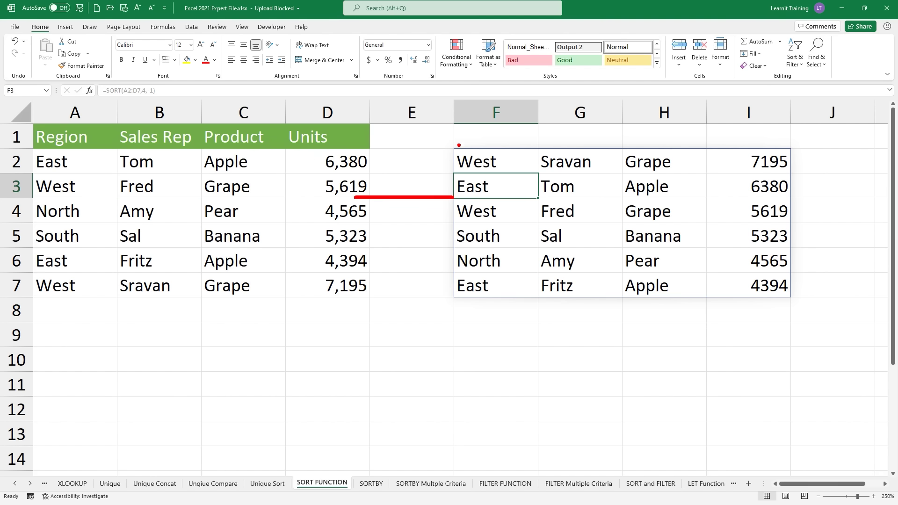
mouse_move(454, 148)
left_mouse_down()
mouse_move(782, 271)
mouse_move(792, 300)
left_mouse_up()
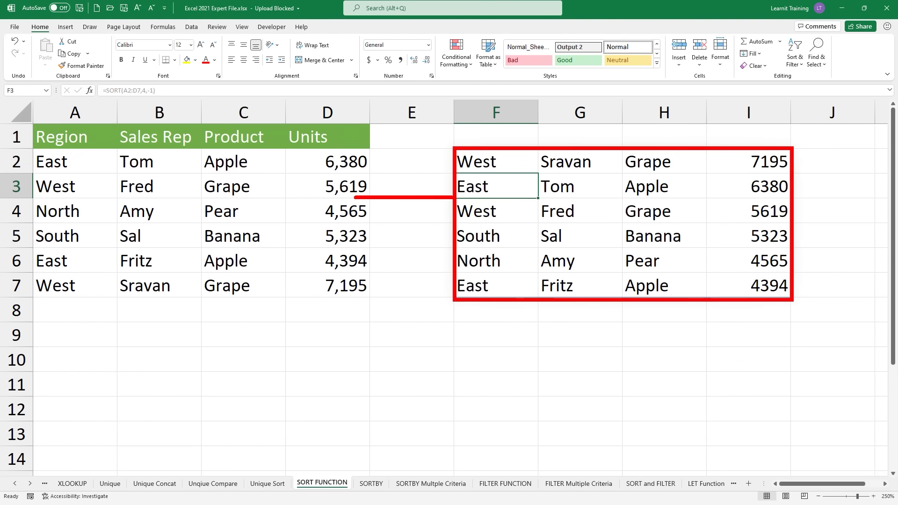
left_click_drag(799, 149, 876, 113)
key("Escape")
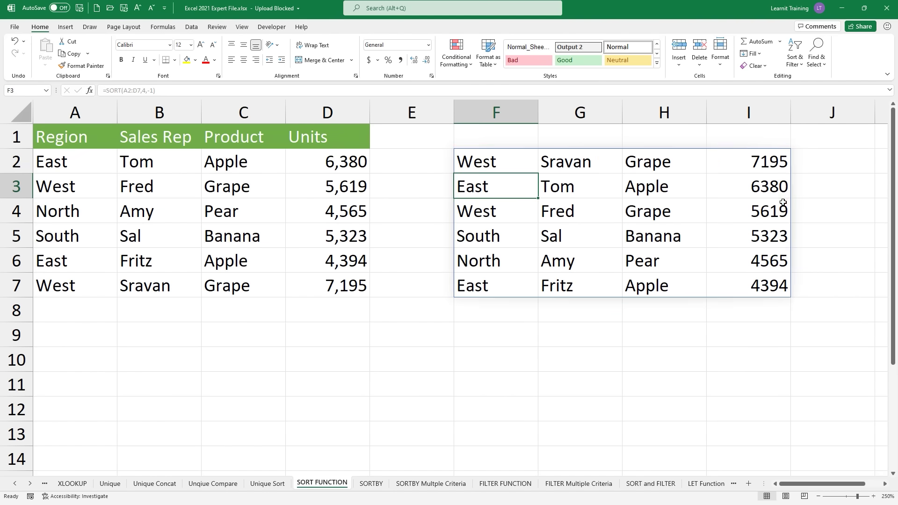
Step: Enter Units in I1 and copy the green A1:D1 header row onto F1:I1
left_click(760, 142)
type("Units")
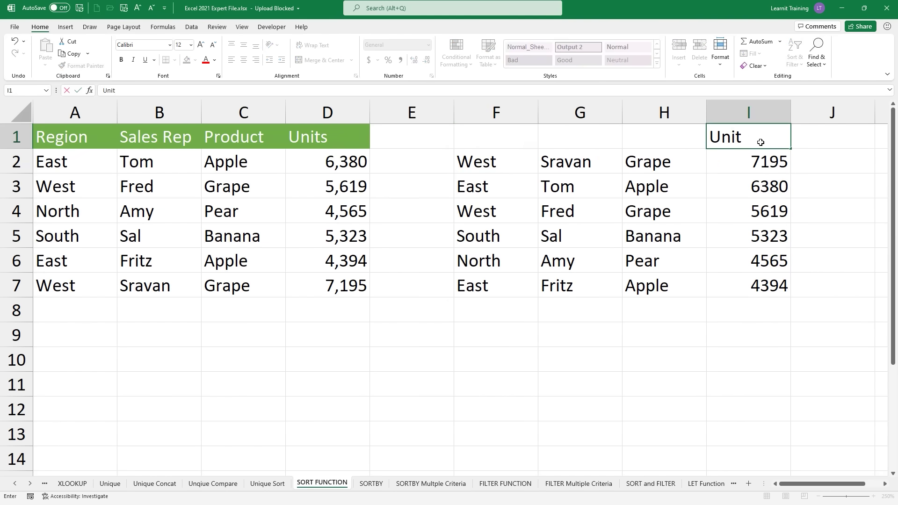
key("Return")
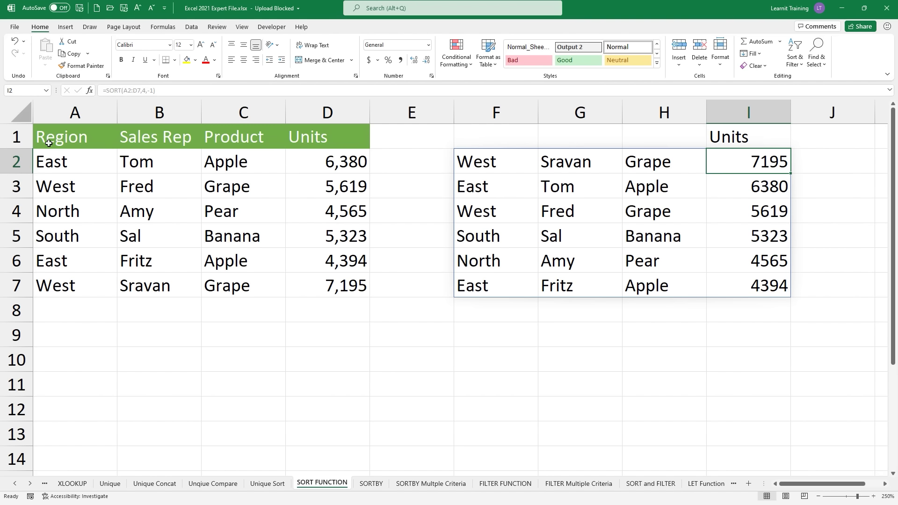
left_click_drag(49, 143, 325, 146)
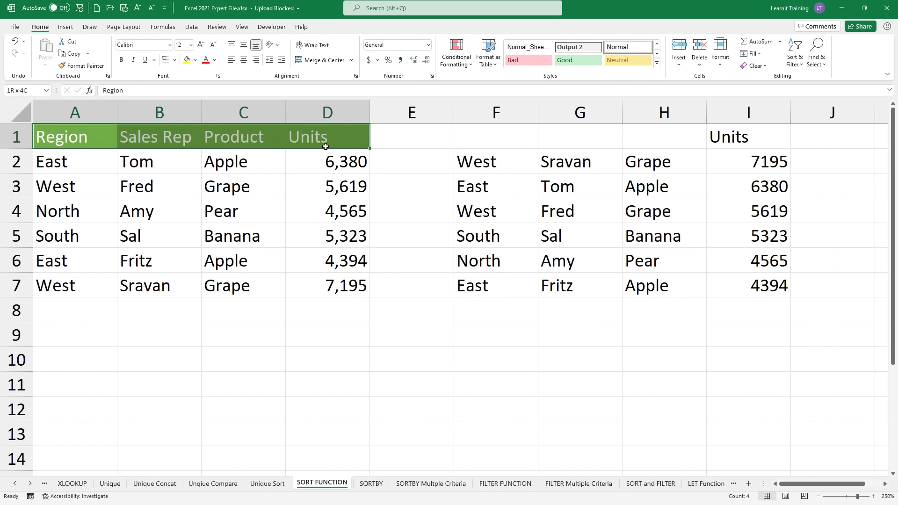
left_click(71, 53)
left_click(492, 140)
left_click_drag(492, 140, 715, 136)
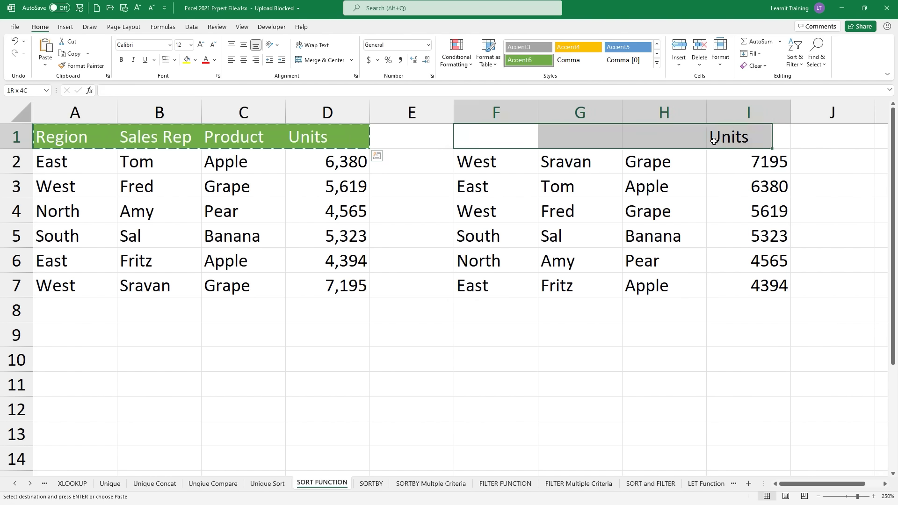
left_click(50, 48)
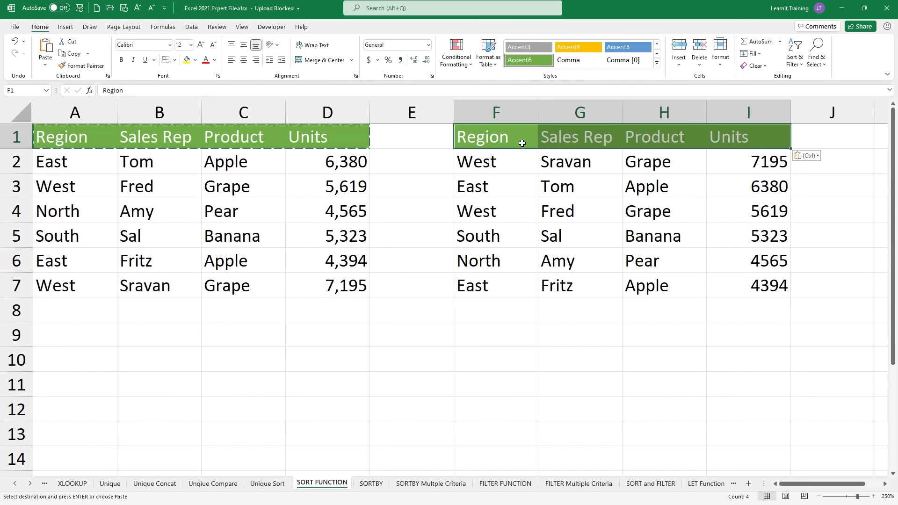
left_click(66, 28)
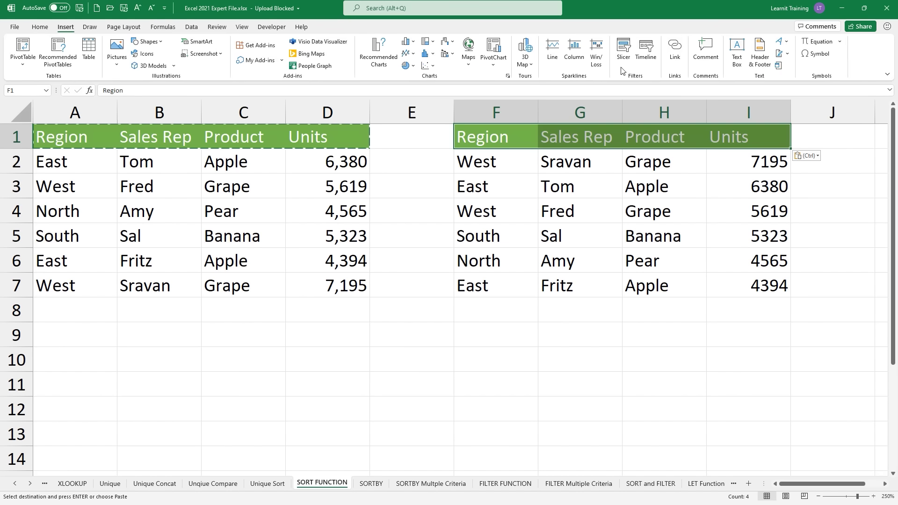
Step: Add a centred text box reading 'A sorted range by units' over F8:I11
left_click(737, 51)
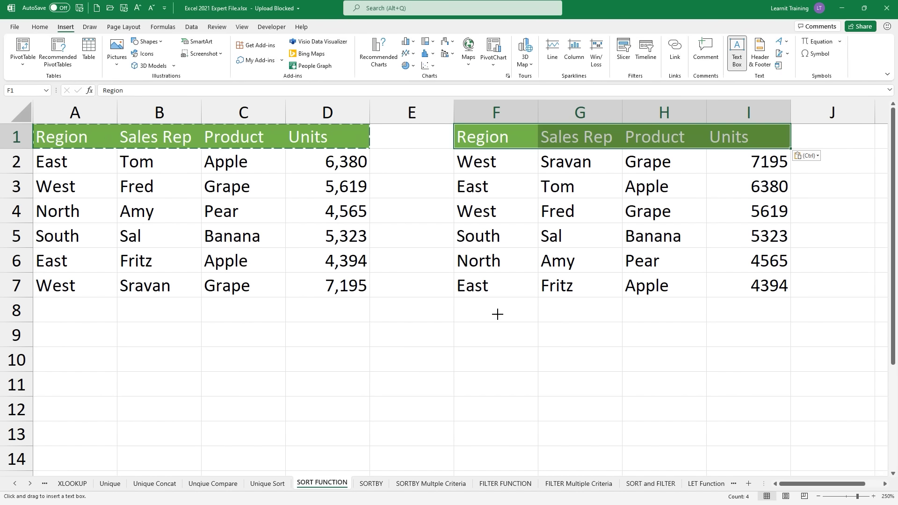
left_click_drag(497, 314, 724, 380)
type("A")
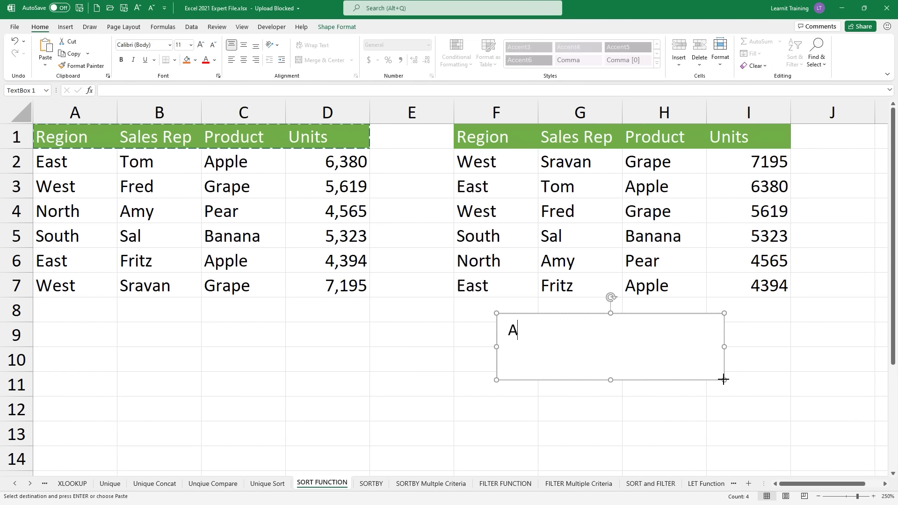
type(" sorted range")
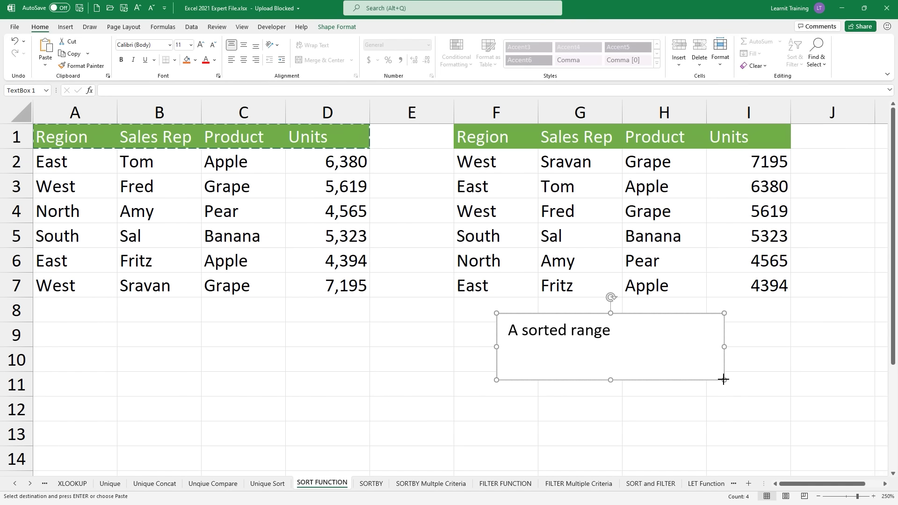
type(" by units")
key("ctrl+e")
left_click(611, 445)
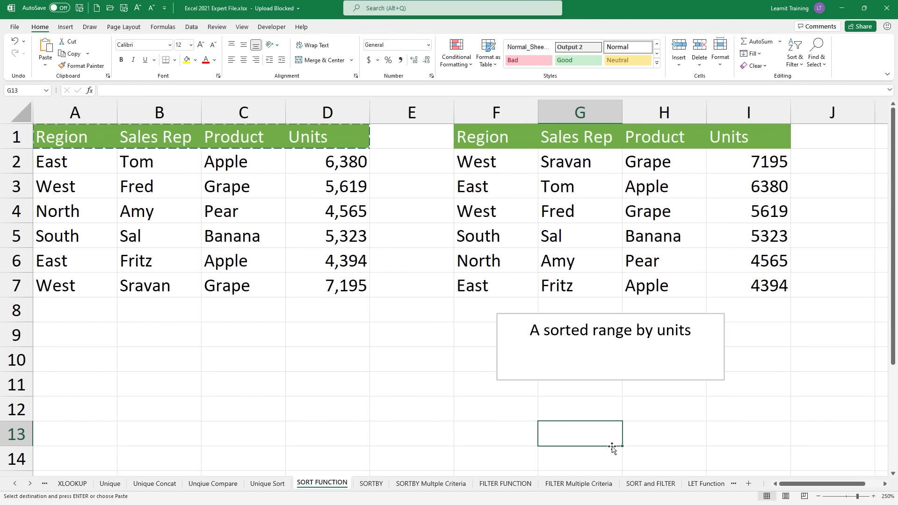
key("Escape")
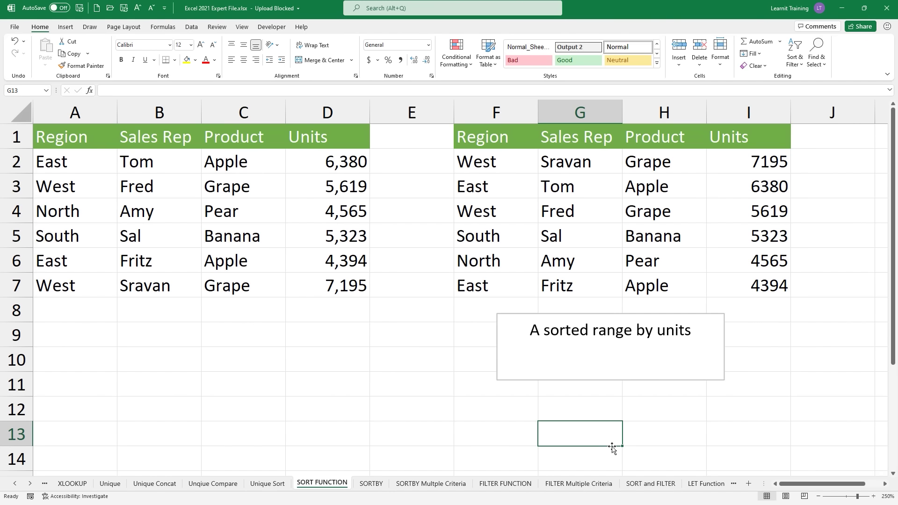
Step: Inspect the unchanged F2 SORT formula, then switch to the SORTBY sheet with Ctrl+Page Down
left_click(481, 159)
double_click(486, 161)
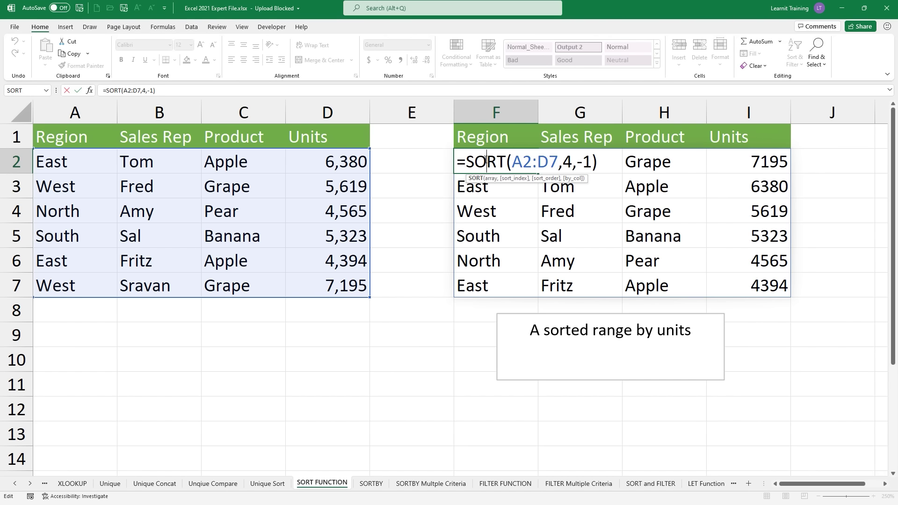
key("Return")
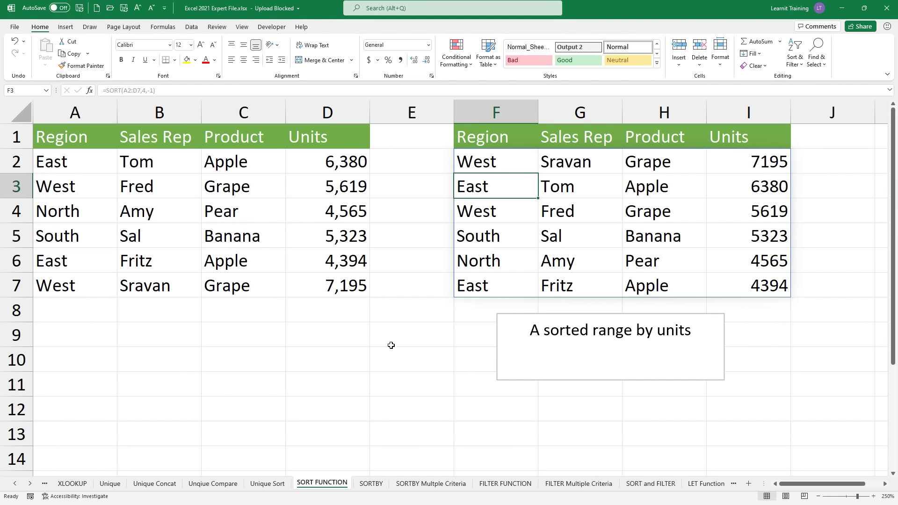
mouse_move(325, 470)
left_mouse_down()
mouse_move(325, 455)
mouse_move(350, 452)
mouse_move(363, 471)
mouse_move(369, 463)
left_mouse_up()
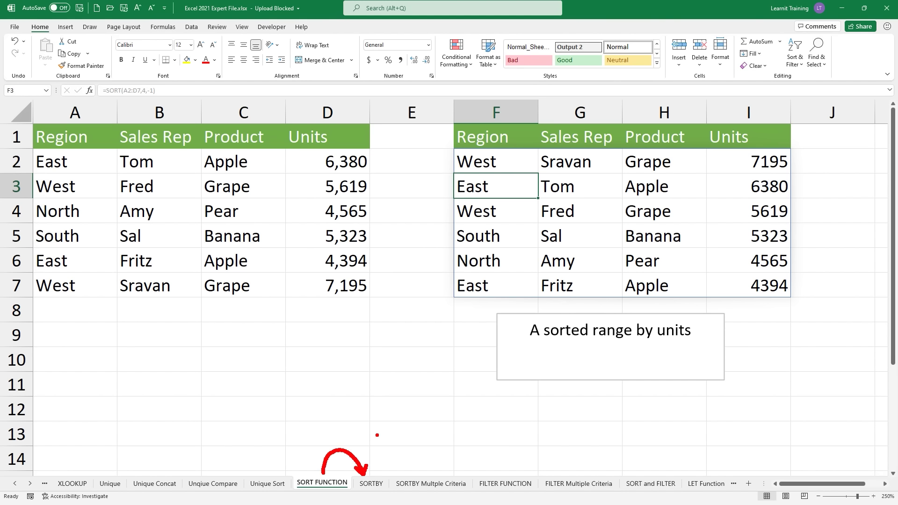
type("tCTRL + Page down")
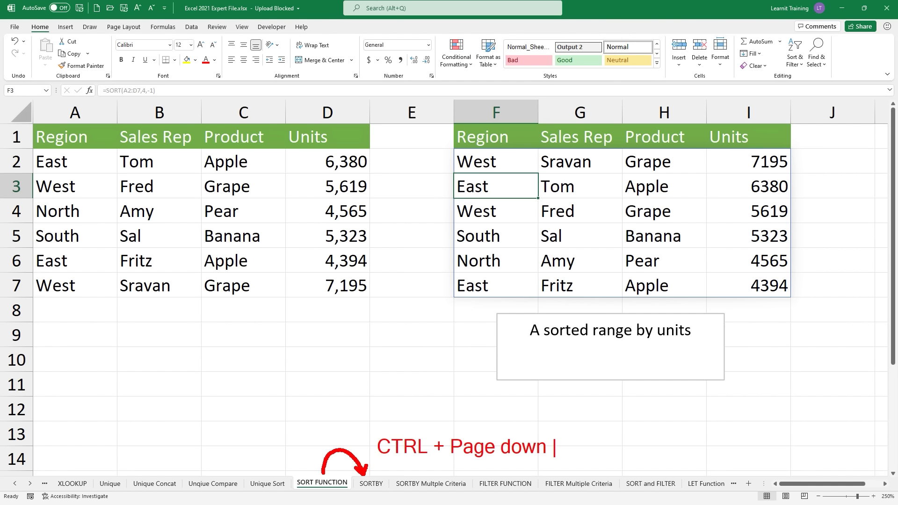
key("Escape")
key("Escape")
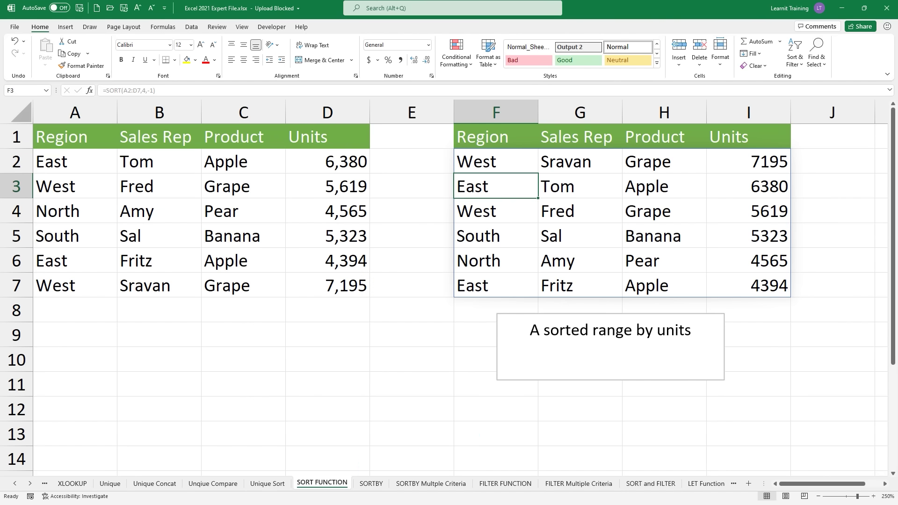
key("ctrl+Page_Down")
left_click(497, 395)
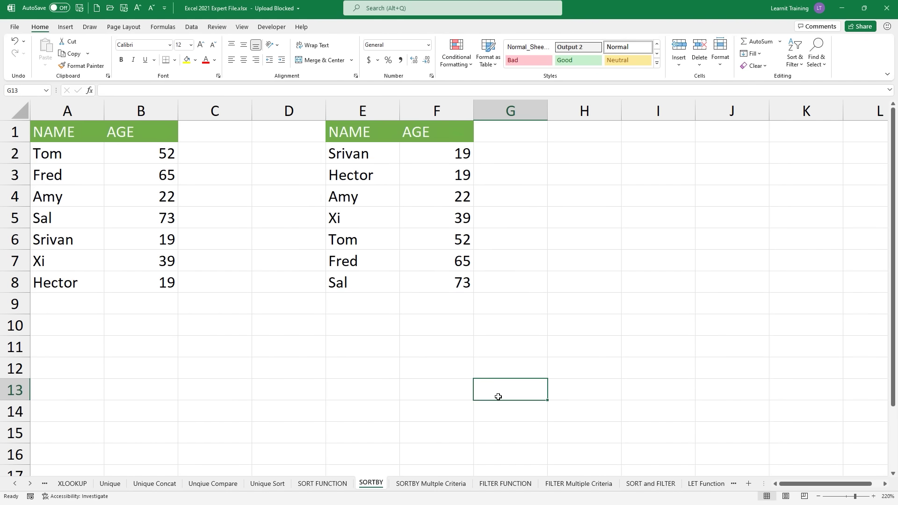
key("ctrl+2")
mouse_move(341, 129)
left_mouse_down()
mouse_move(434, 208)
mouse_move(471, 272)
mouse_move(538, 287)
left_mouse_up()
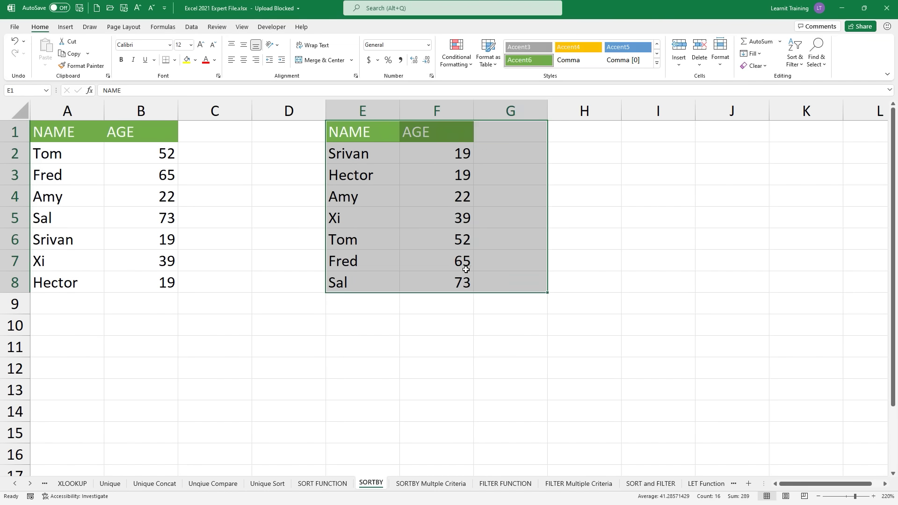
left_click(272, 133)
left_click(276, 114)
right_click(276, 114)
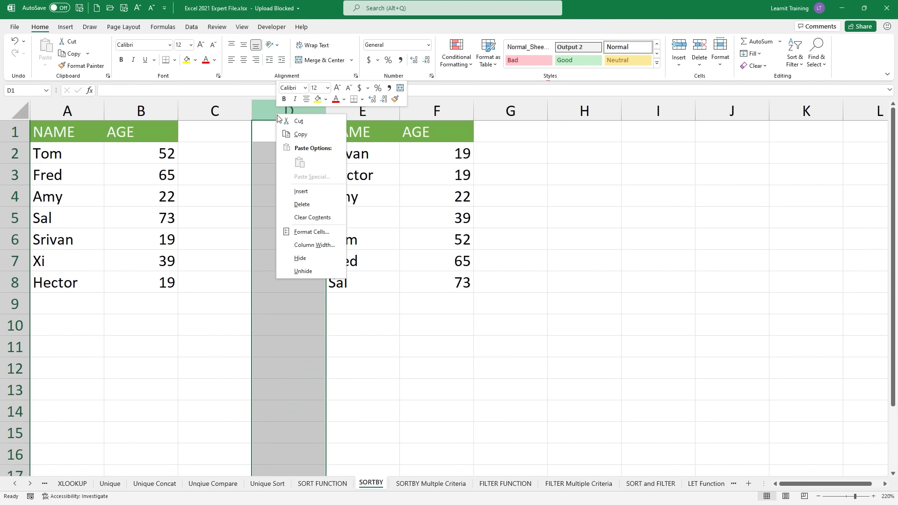
left_click(315, 189)
left_click(300, 140)
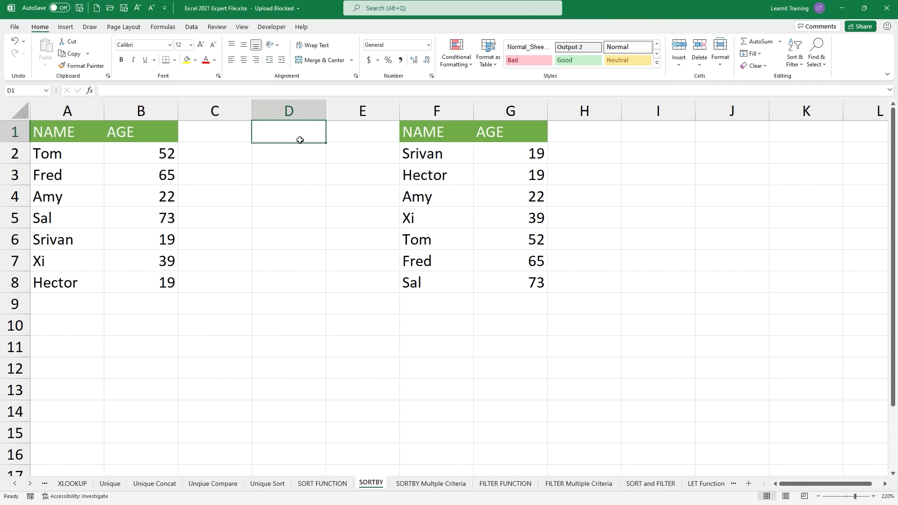
key("F4")
key("F4")
key("F4")
key("F4")
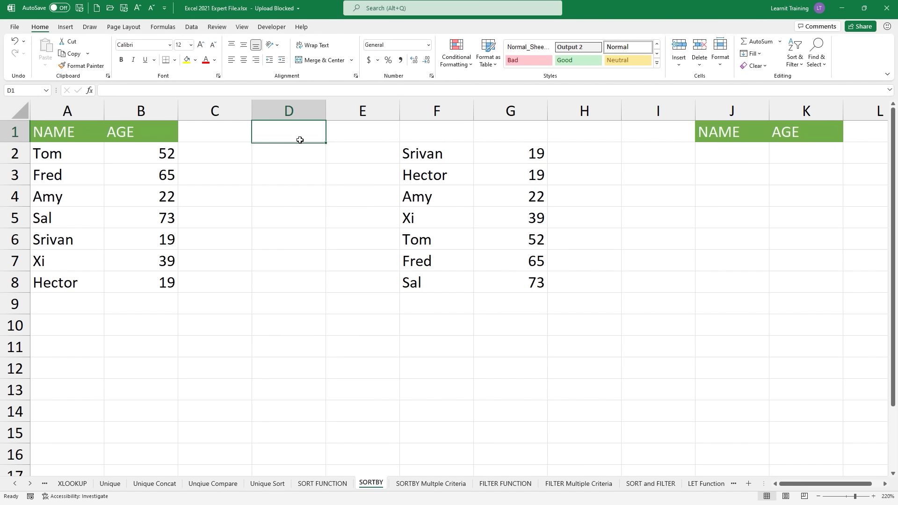
left_click(297, 113)
key("F4")
key("F4")
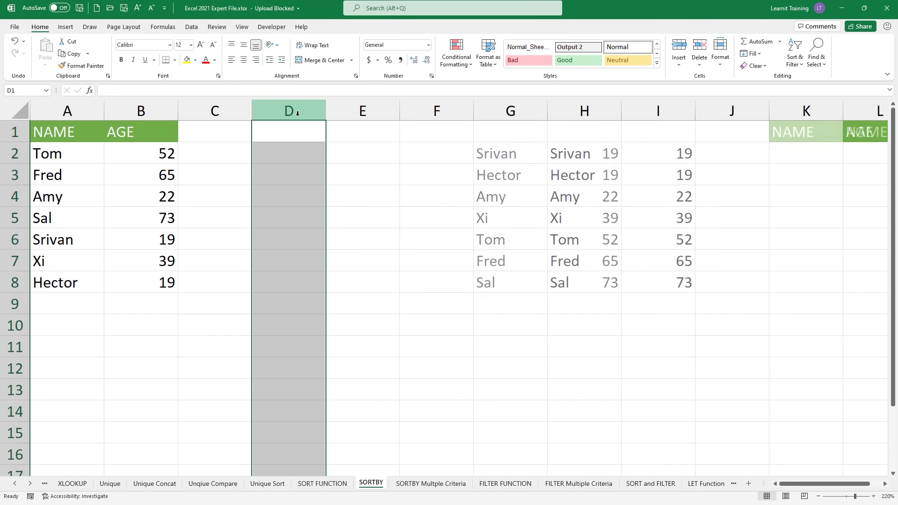
key("F4")
key("F4")
key("F4")
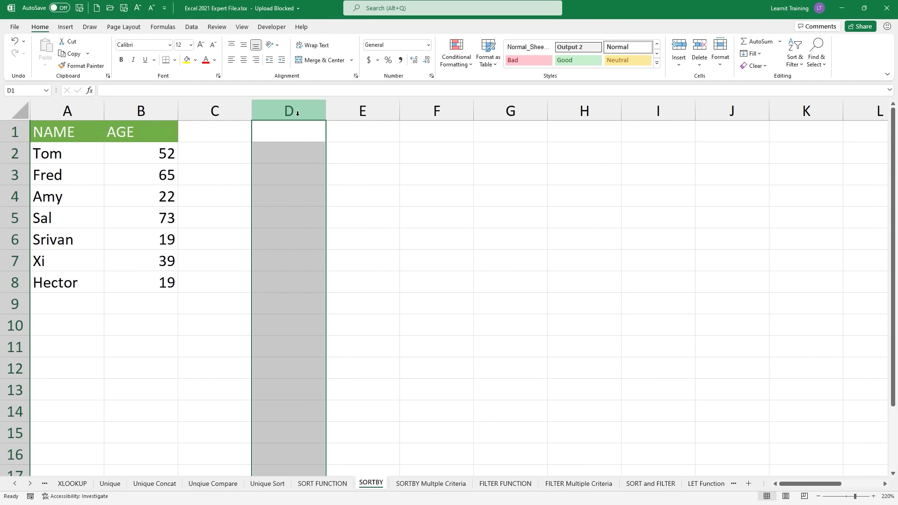
left_click(276, 160)
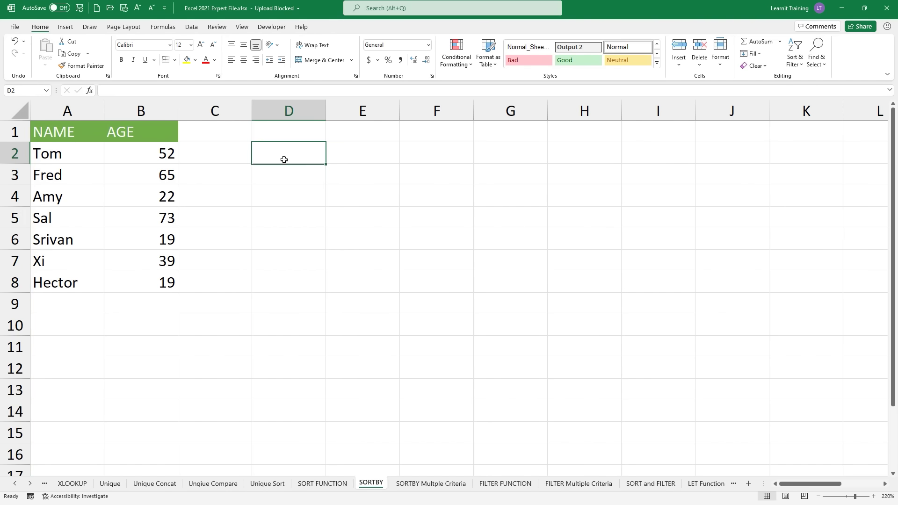
Step: Enter =SORTBY(A2:B8,B2:B8,-1) in D2 to sort names by age, oldest first
left_click(310, 147)
type("=sortb")
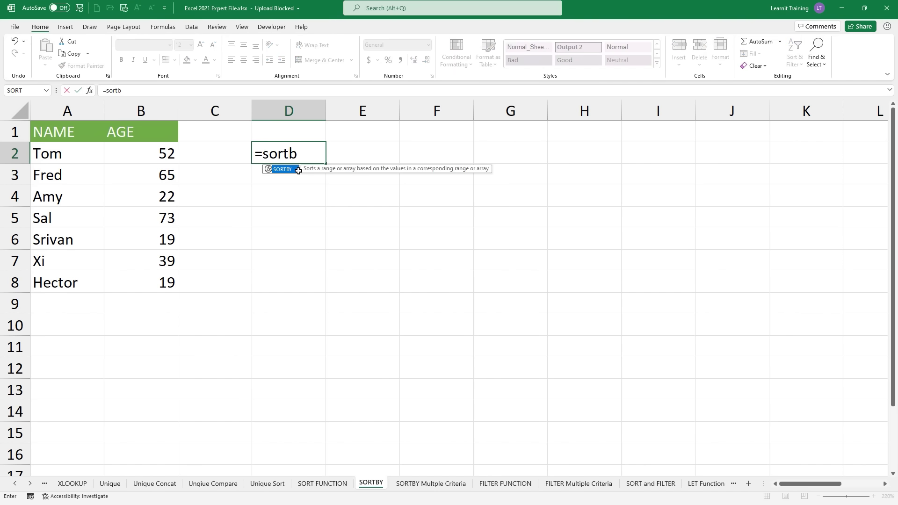
key("Tab")
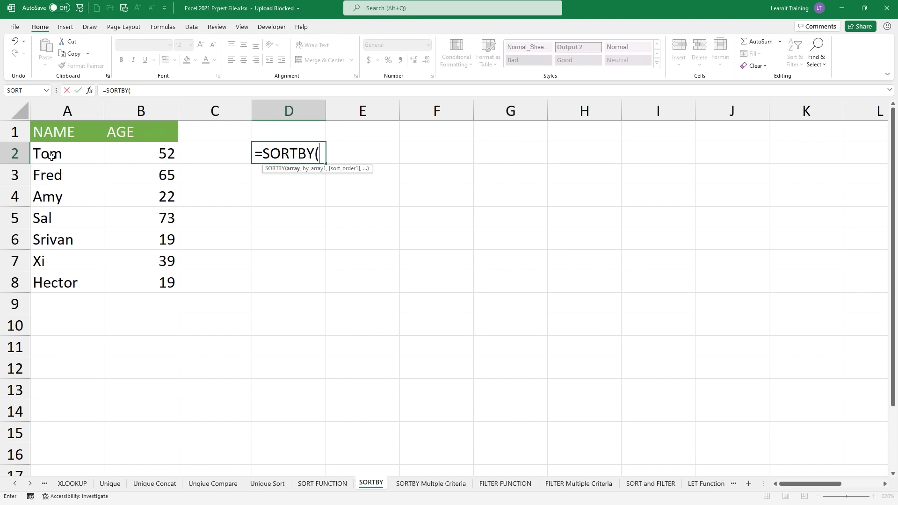
left_click_drag(52, 157, 171, 283)
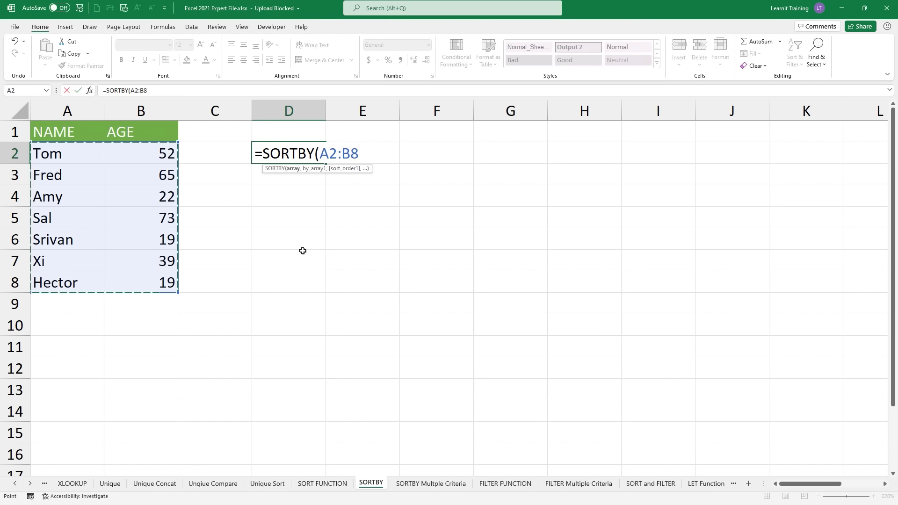
type(",")
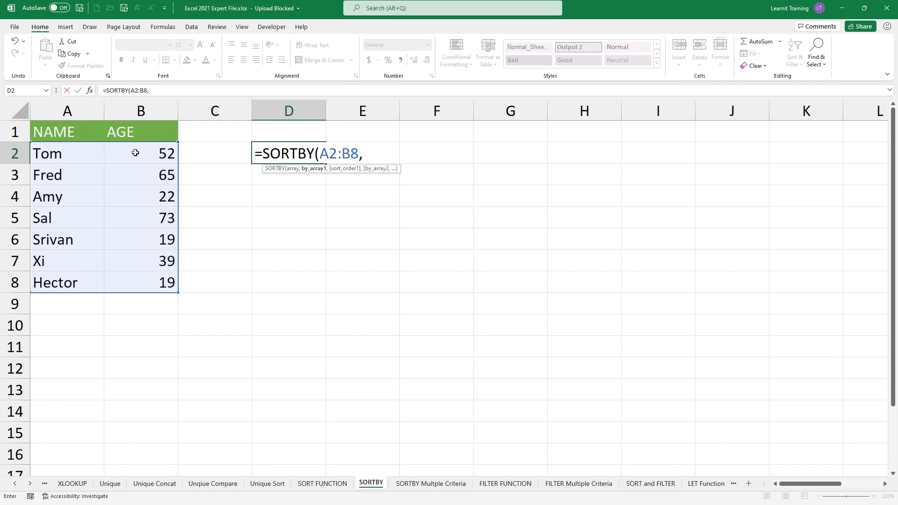
left_click_drag(135, 152, 181, 279)
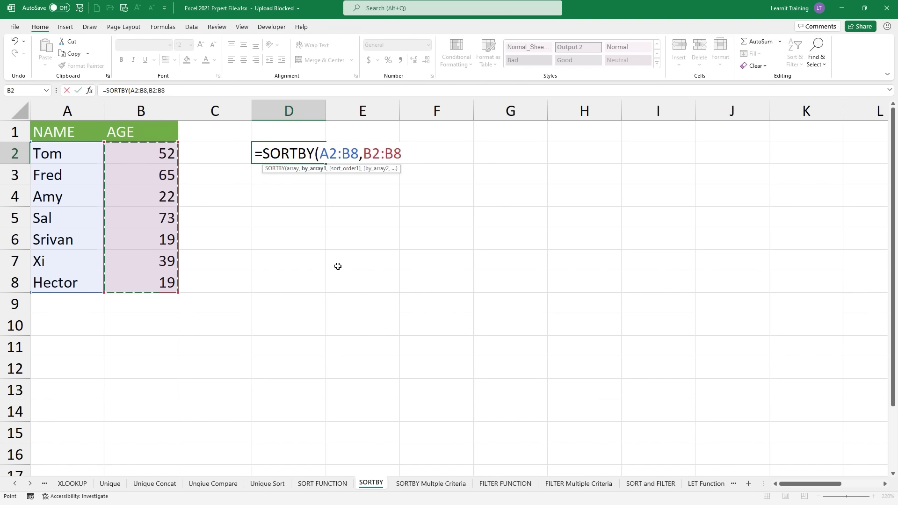
type(",")
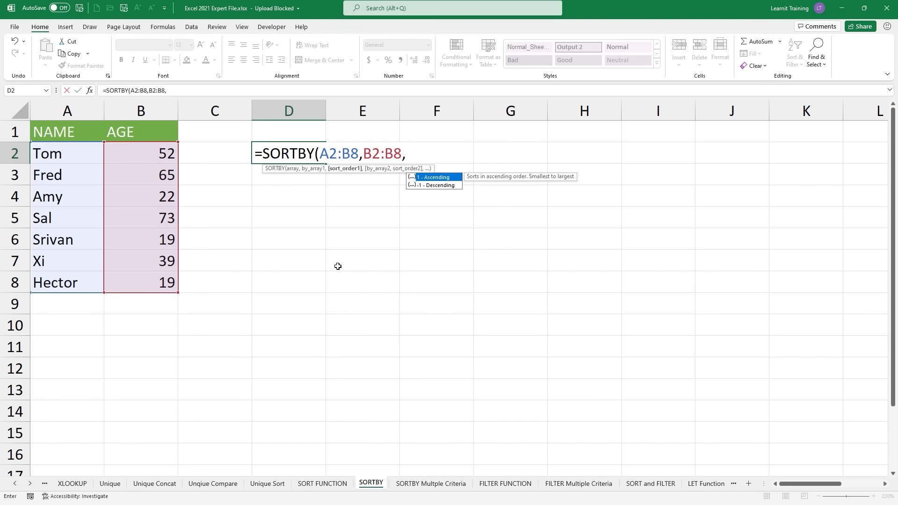
key("Down")
key("Tab")
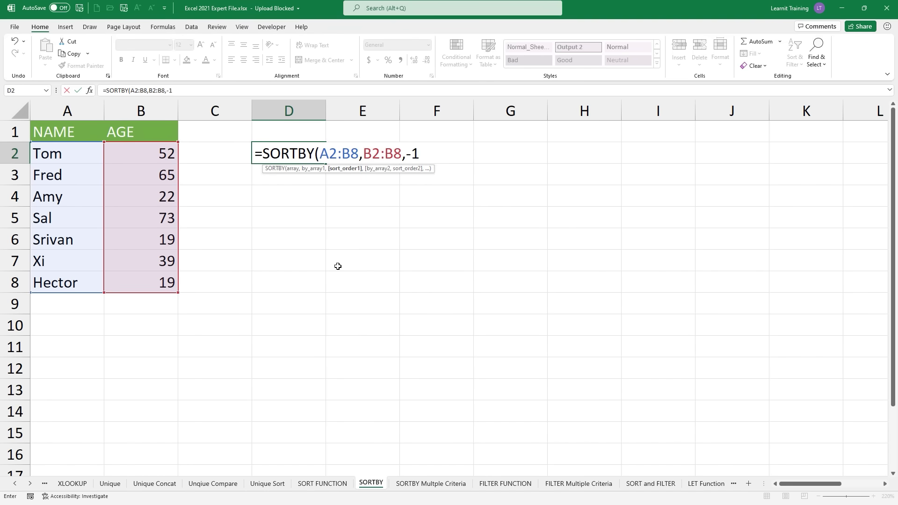
type(")")
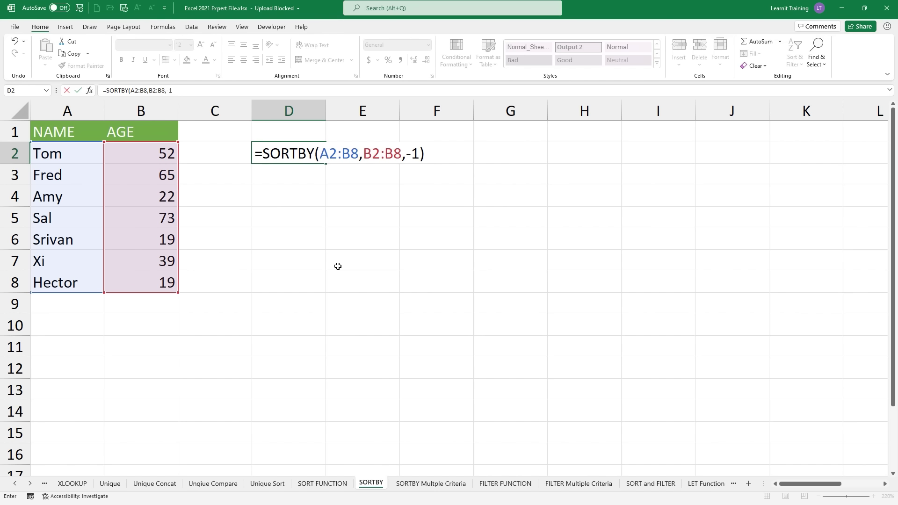
key("Return")
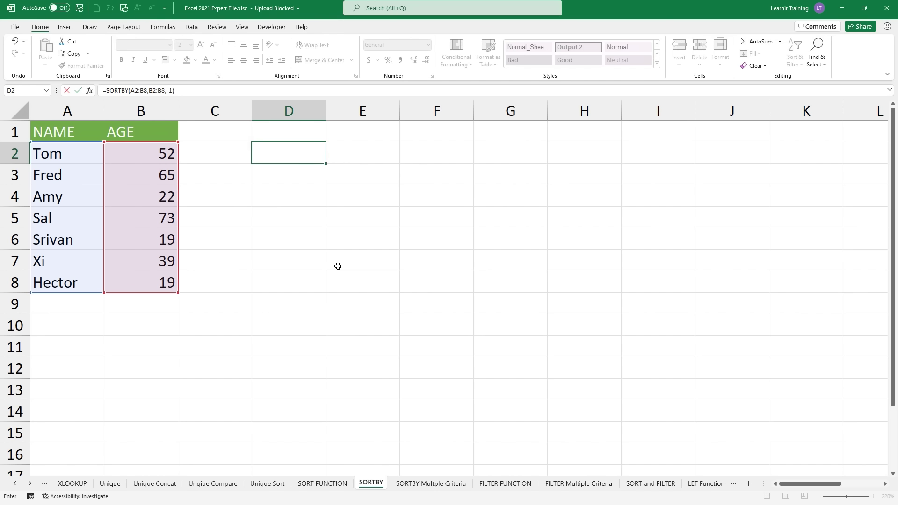
Step: Copy the NAME and AGE headers from A1:B1 into D1:E1 above the sorted list
left_click_drag(48, 137, 157, 138)
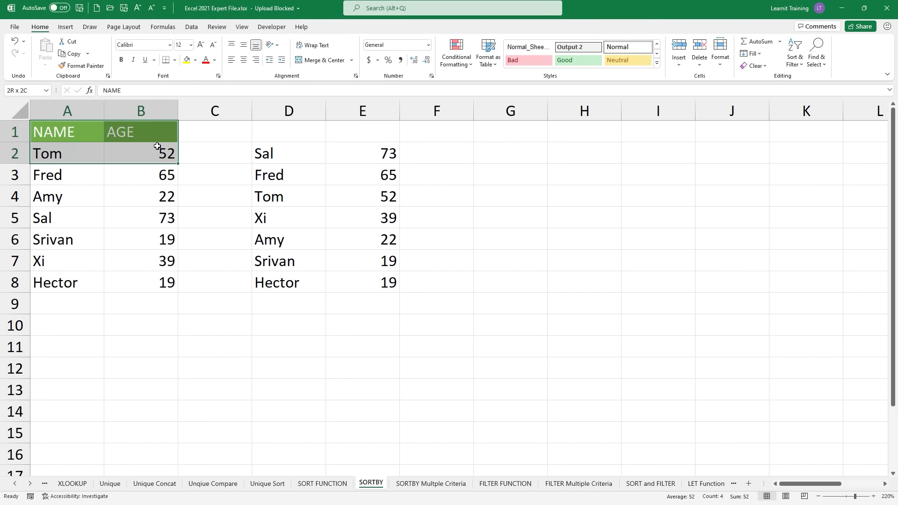
left_click(67, 55)
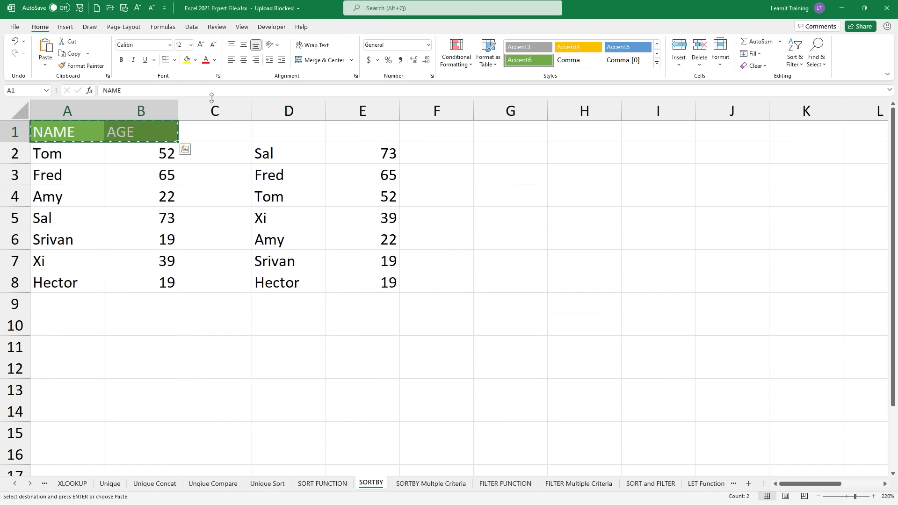
left_click_drag(270, 126, 345, 131)
left_click(51, 55)
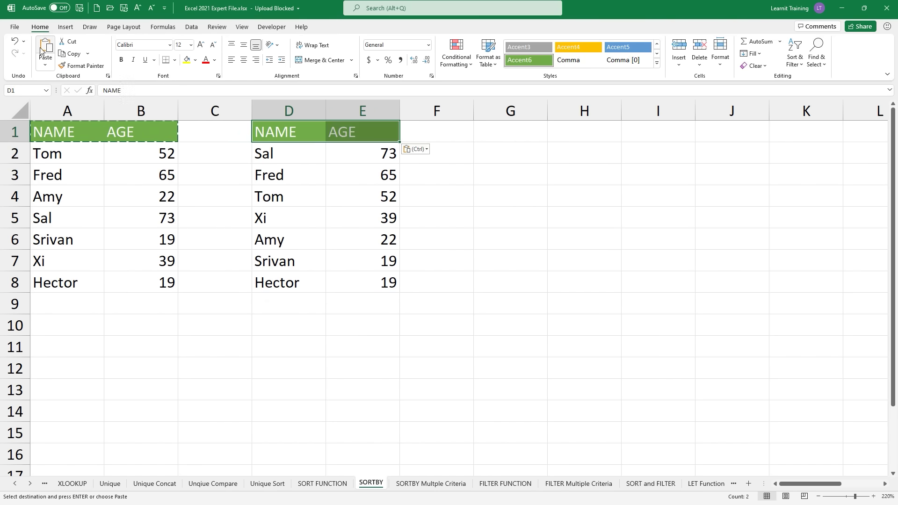
Step: Add a text box below the sorted list with the centred caption 'sorted Listed'
left_click(66, 27)
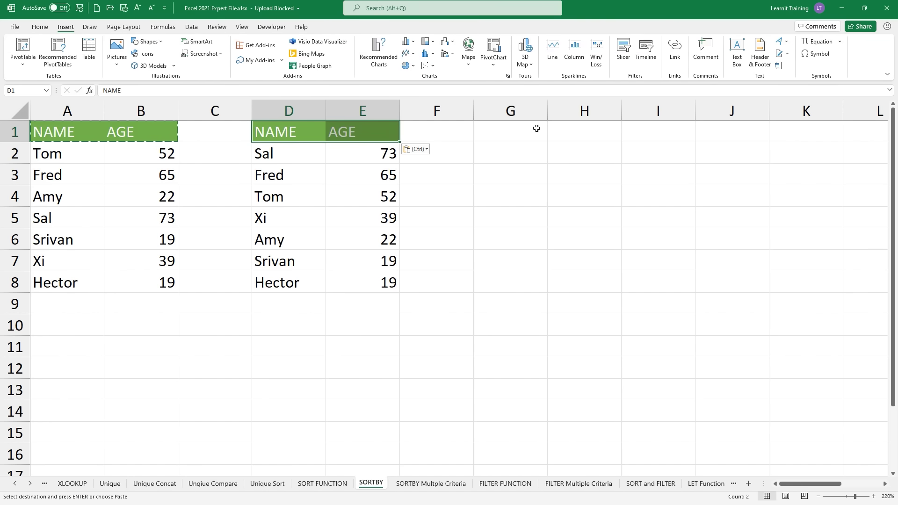
left_click(736, 52)
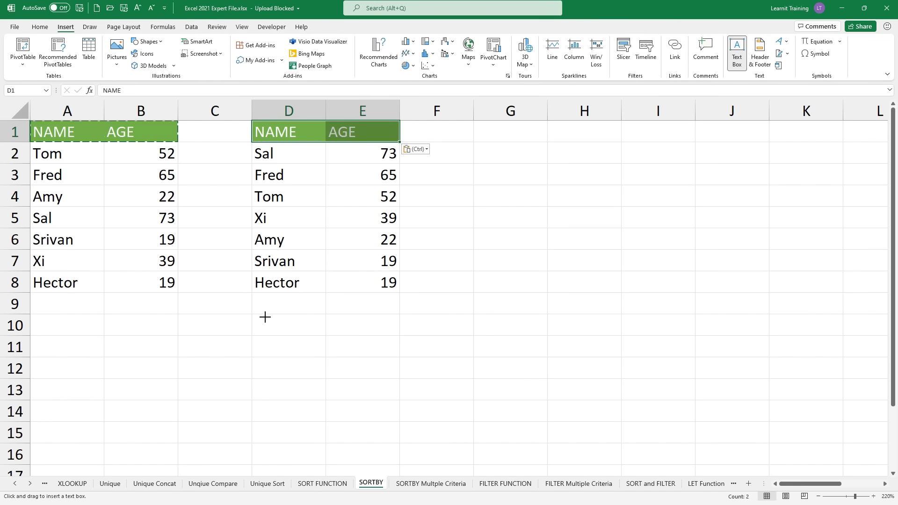
left_click_drag(254, 305, 394, 347)
type("so")
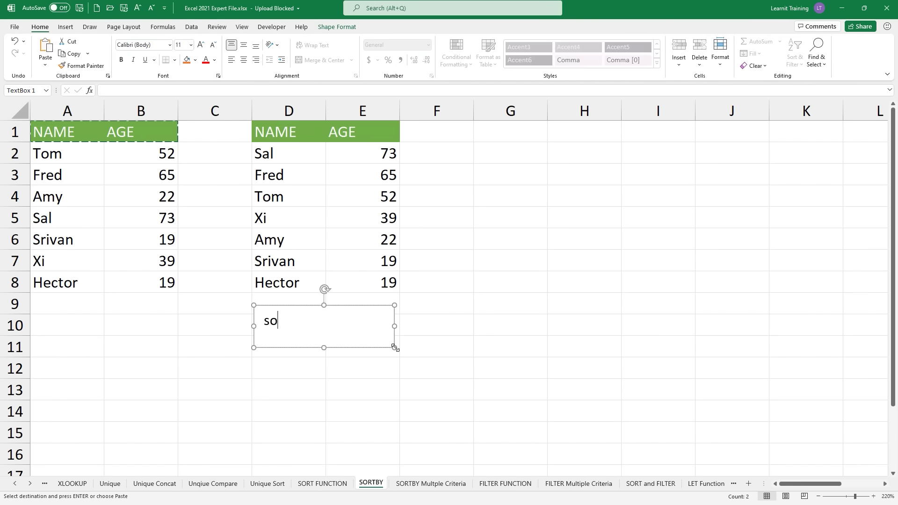
type("rted Listed")
key("ctrl+e")
left_click(532, 378)
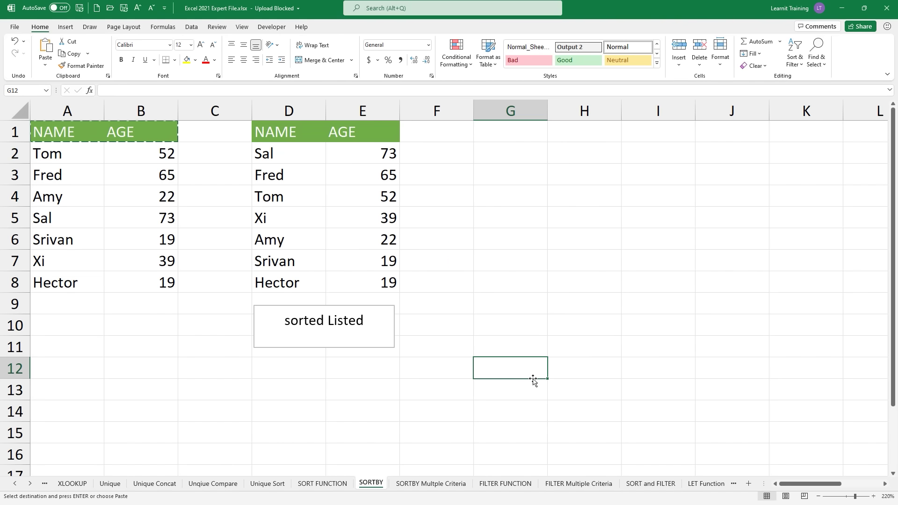
Step: Cancel the pending copy and review the D2 formula without changing it
key("Escape")
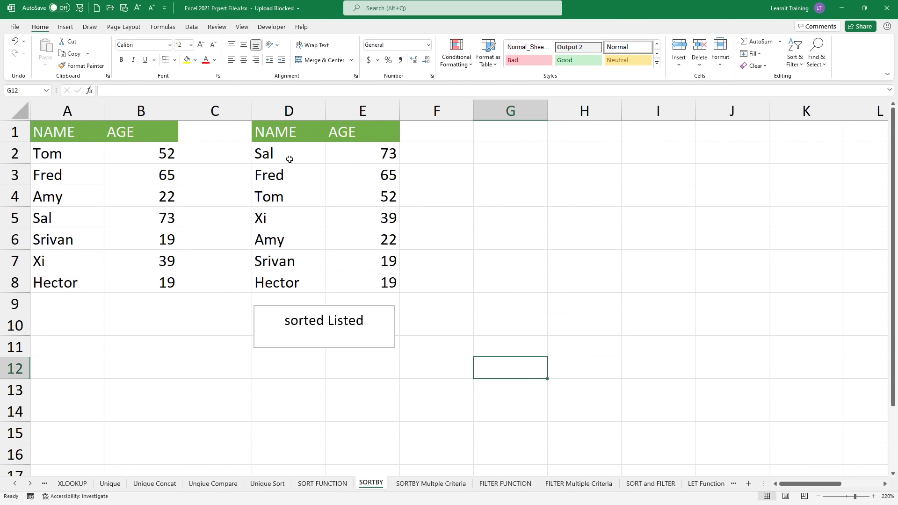
double_click(289, 158)
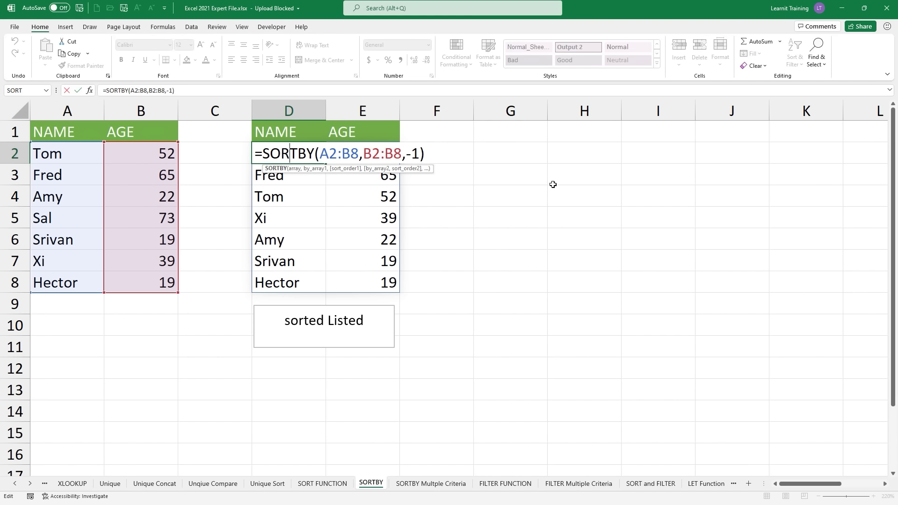
key("Escape")
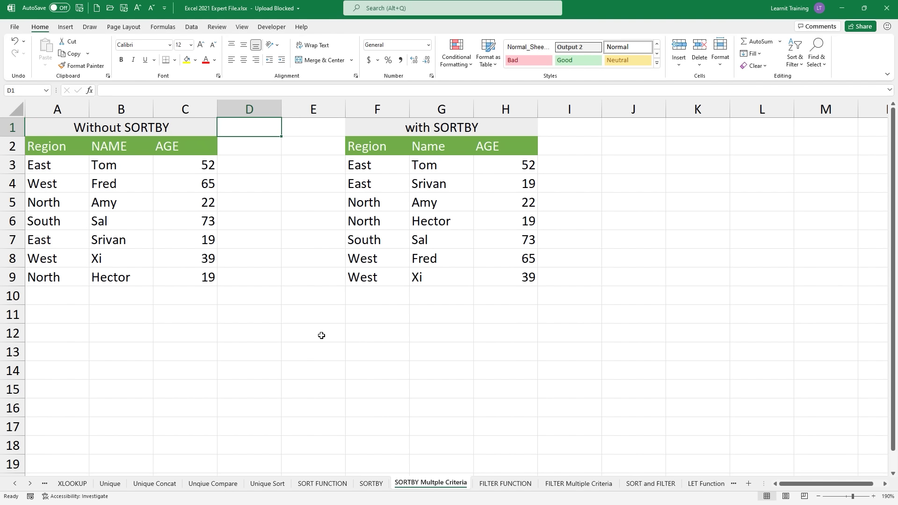
Step: Insert three blank columns at column E, then select cell E3
left_click(304, 110)
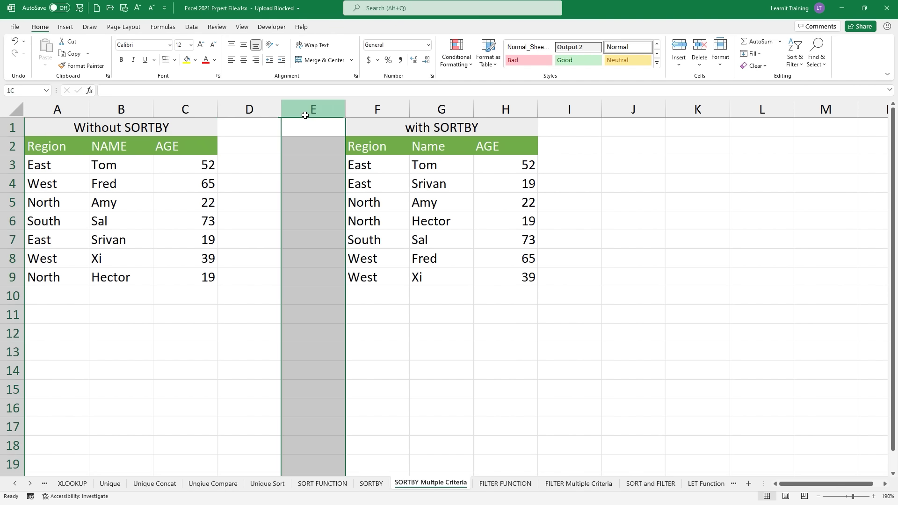
right_click(304, 112)
left_click(333, 192)
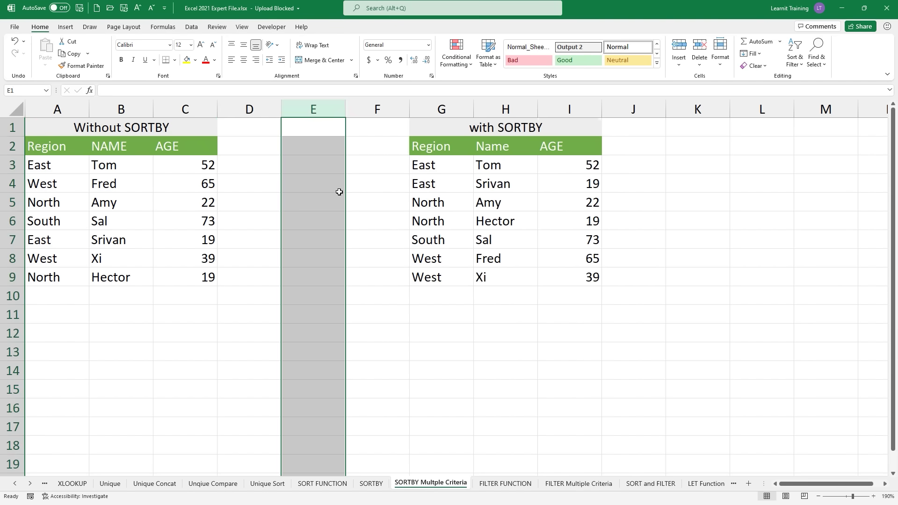
key("F4")
key("F4")
key("F4")
key("F4")
key("F4")
key("F4")
key("F4")
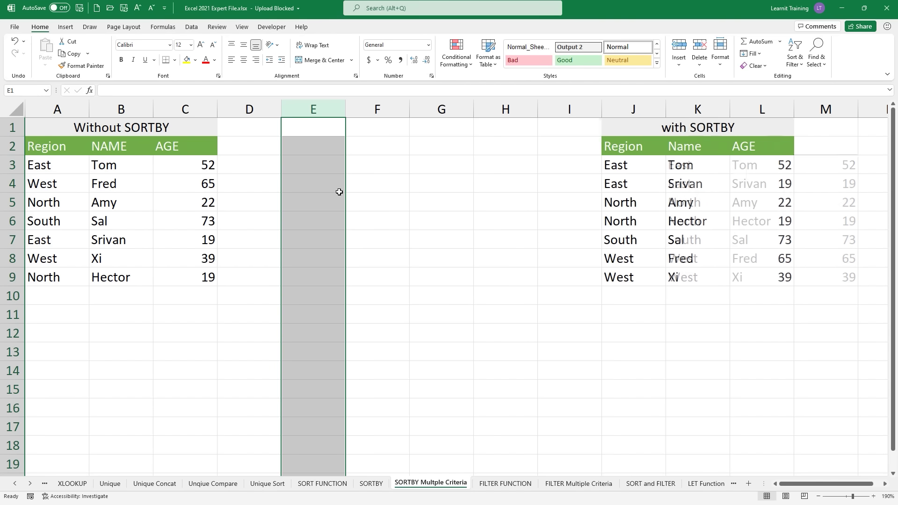
key("F4")
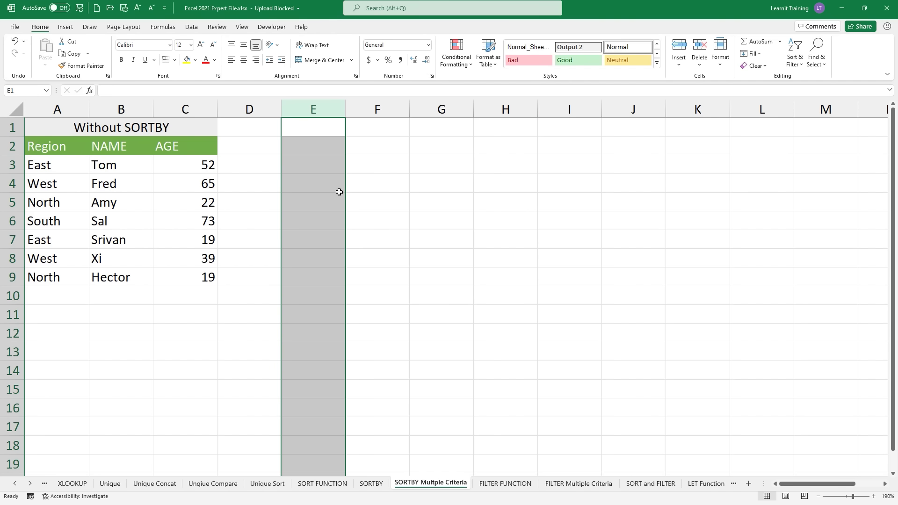
left_click(305, 158)
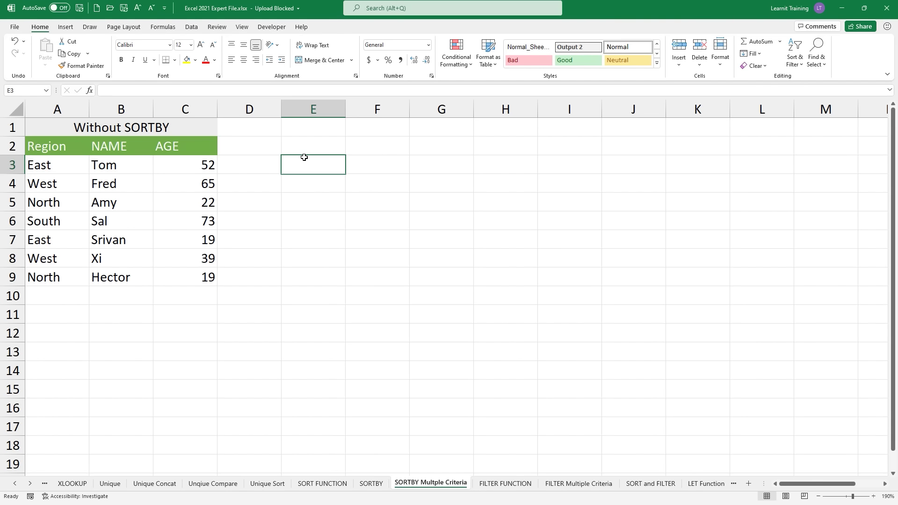
Step: Start =SORTBY in E3 sorting A3:C9 by AGE C3:C9 in descending order (-1)
type("=sortby")
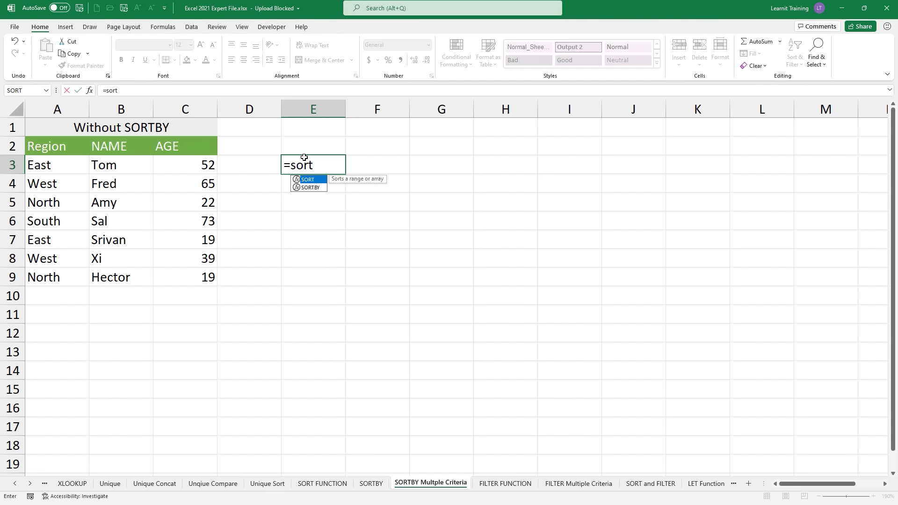
key("Tab")
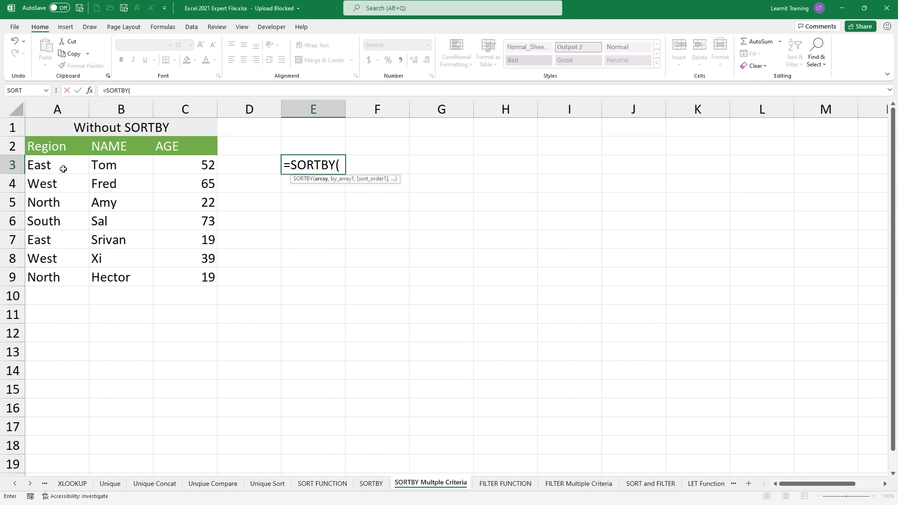
left_click_drag(44, 163, 198, 280)
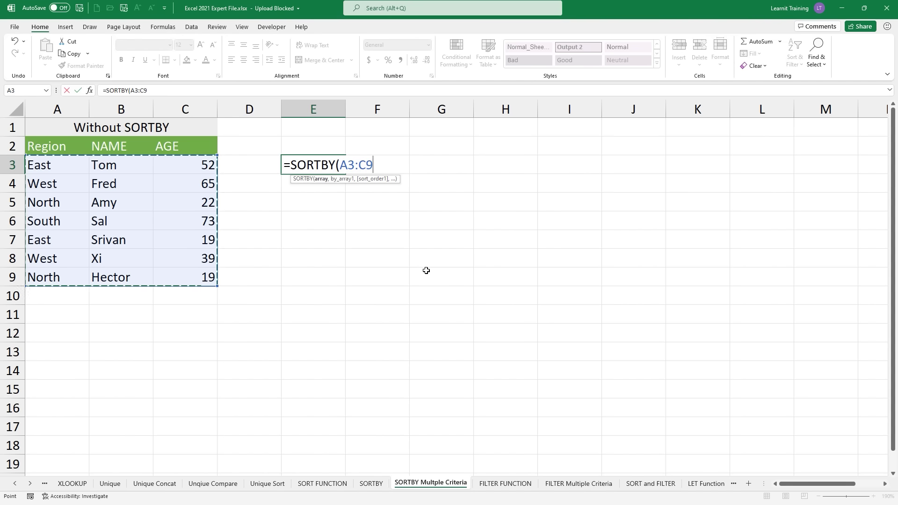
type(",")
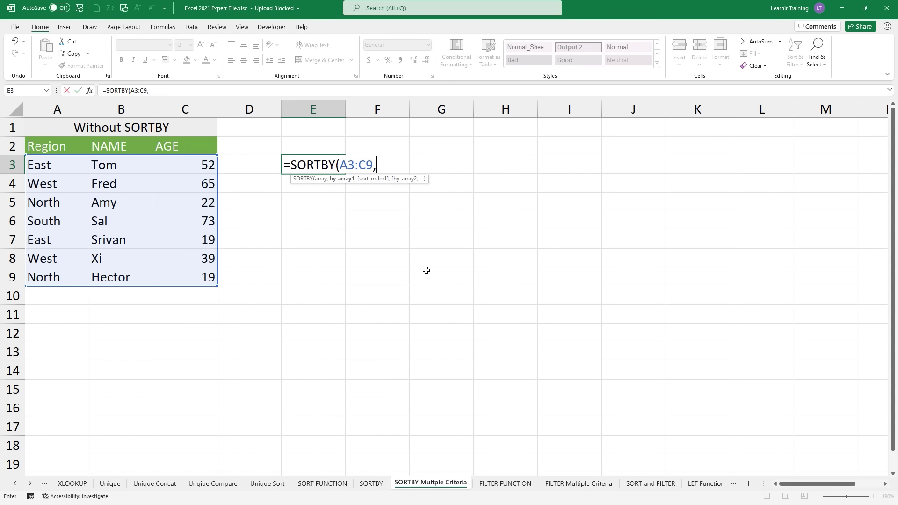
left_click(167, 166)
left_click_drag(171, 177, 183, 276)
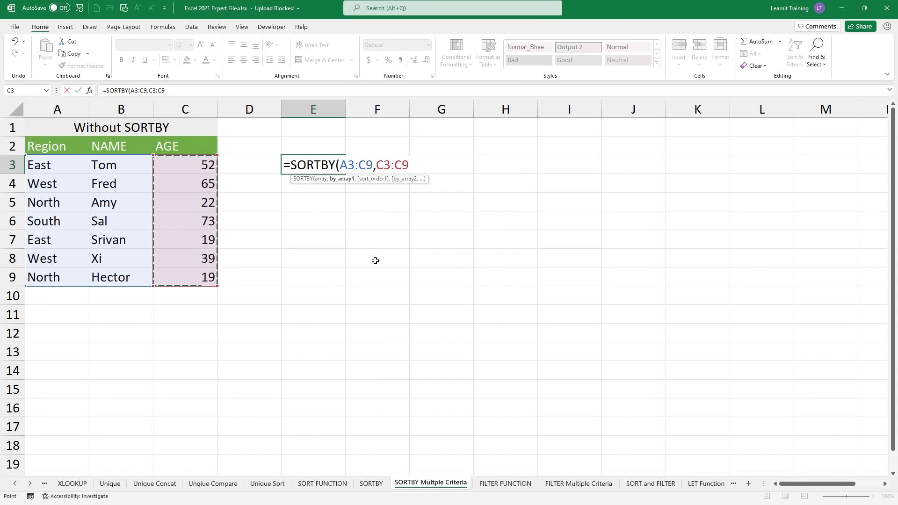
type(",")
key("Down")
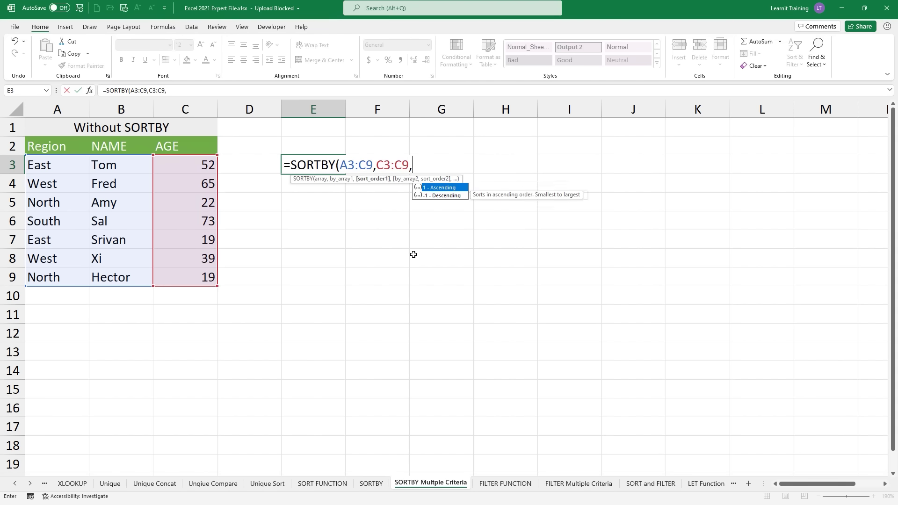
key("Tab")
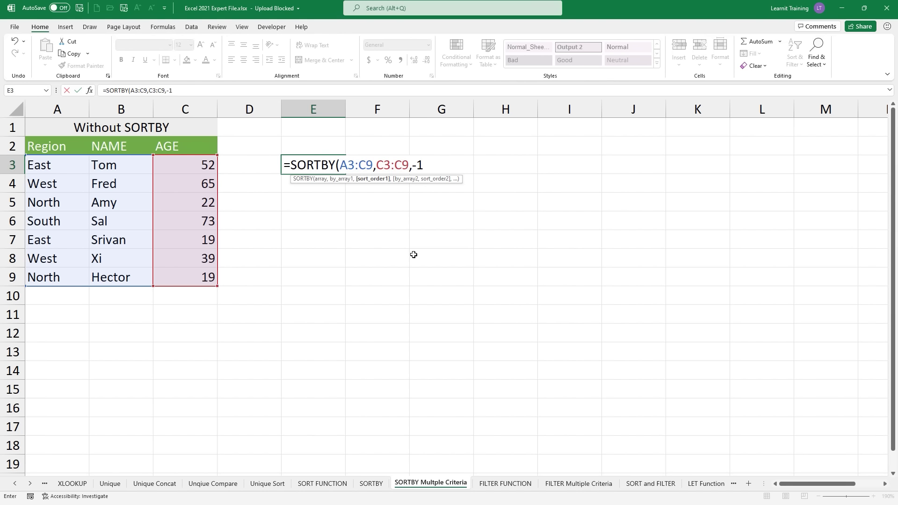
Step: Add Region A3:A9 ascending as the second sort key and commit the formula
type(",")
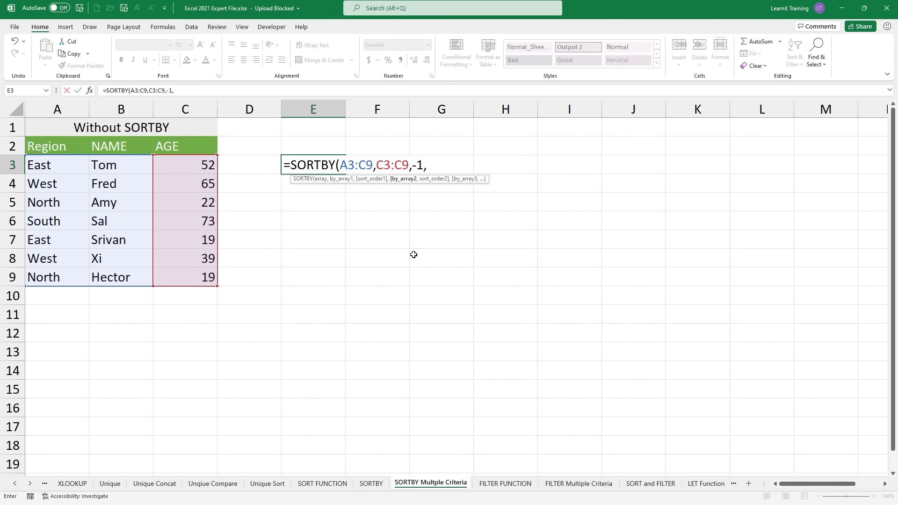
left_click(46, 166)
left_click_drag(46, 165, 63, 275)
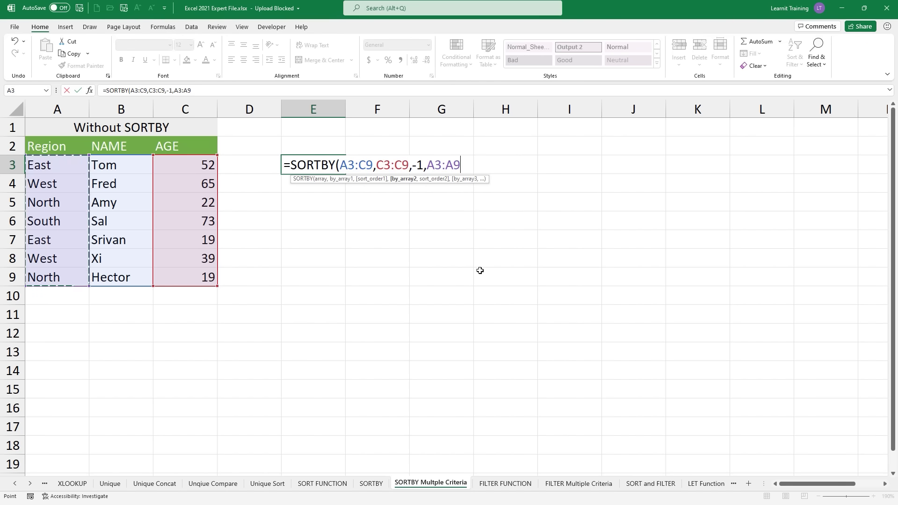
type(",")
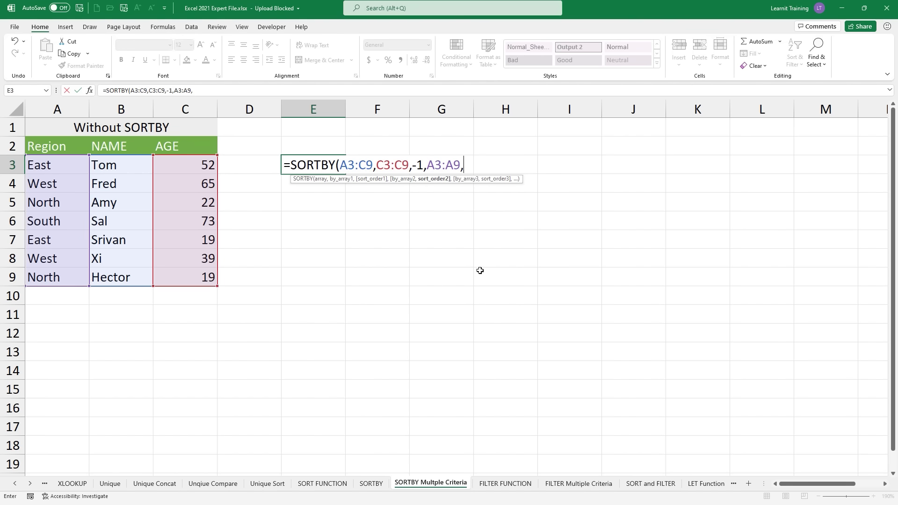
type("1)")
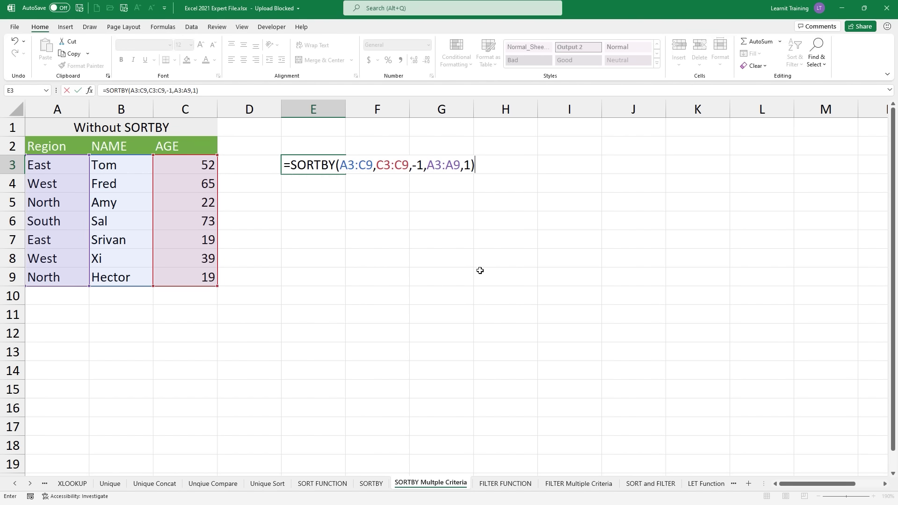
key("Return")
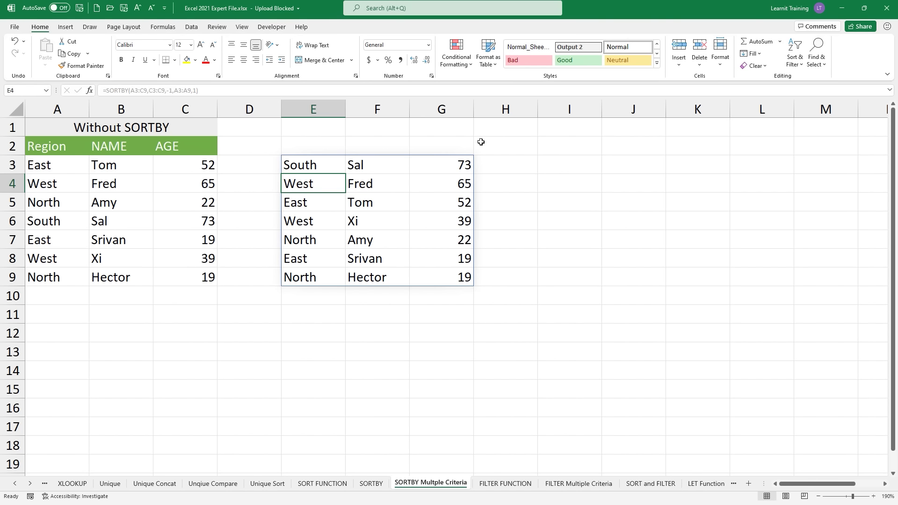
Step: Copy the Region, NAME, AGE headers into E2:G2 above the sorted result
left_click(283, 148)
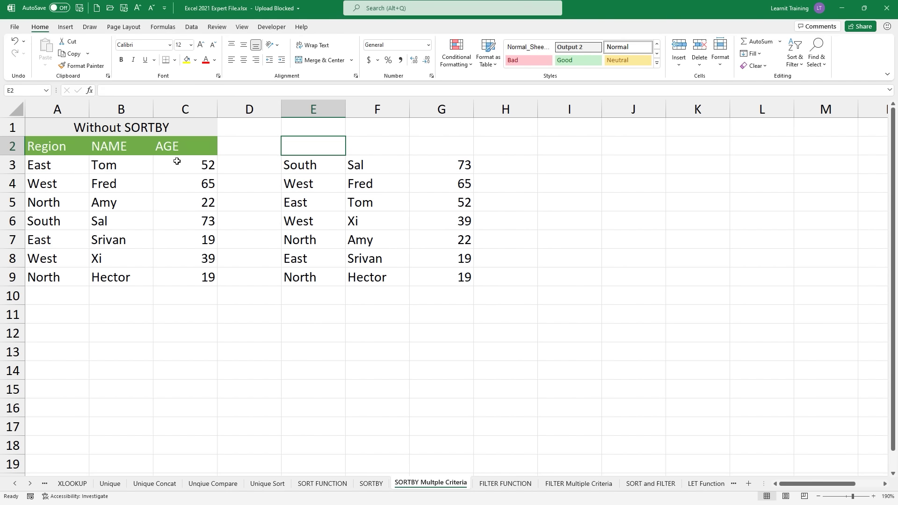
left_click_drag(39, 144, 183, 146)
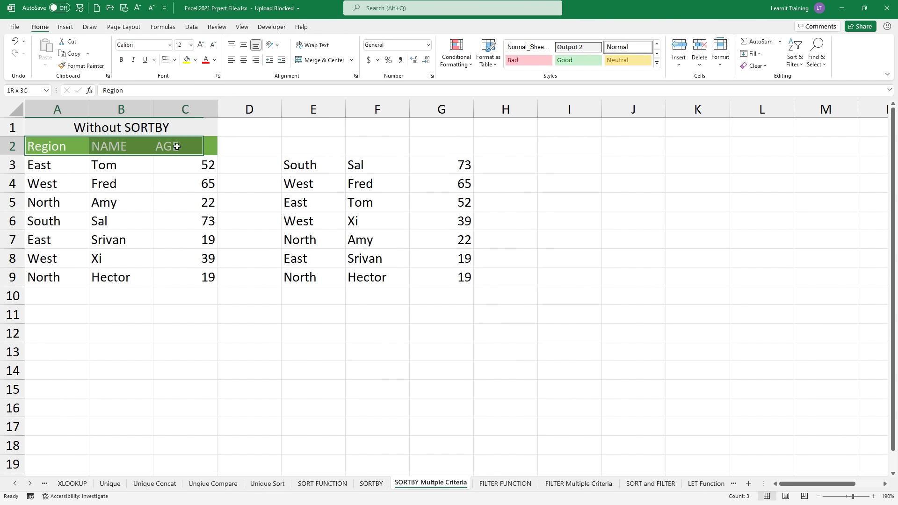
left_click(70, 55)
left_click_drag(297, 140, 444, 147)
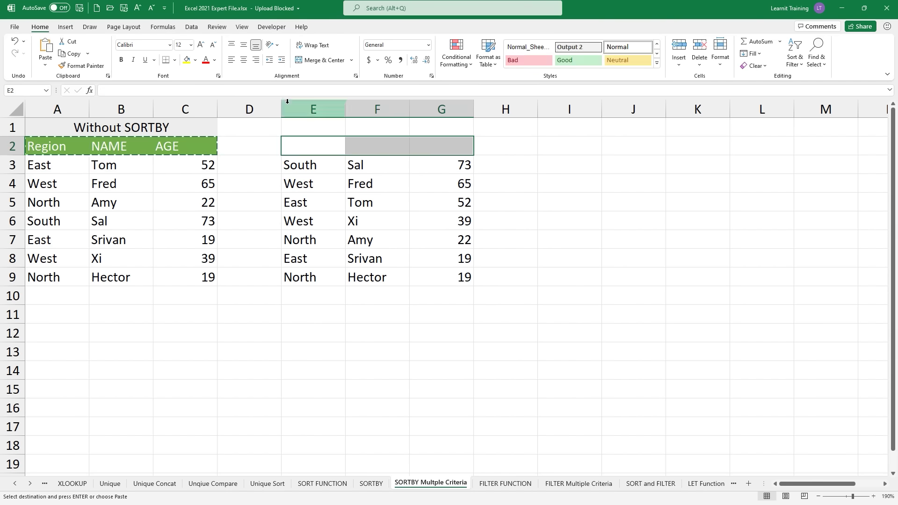
left_click(45, 47)
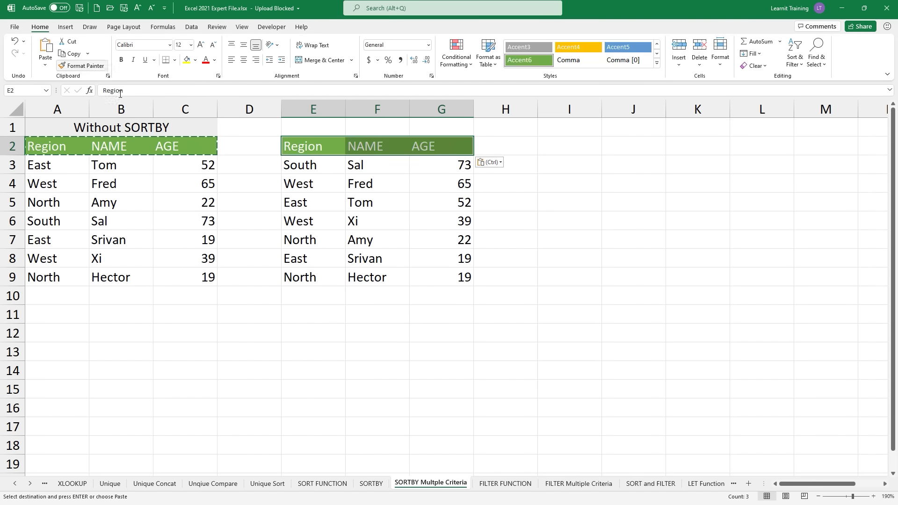
Step: Title E1 'with SORTBY', merge and centre it across E1:G1, and apply the Accent3 style
left_click(312, 125)
type("with")
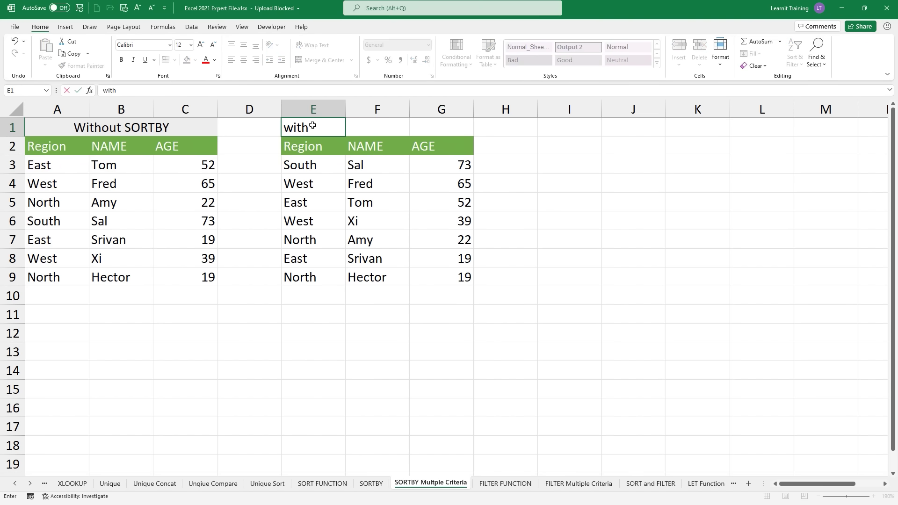
type(" SORTBY")
left_click_drag(459, 130, 293, 123)
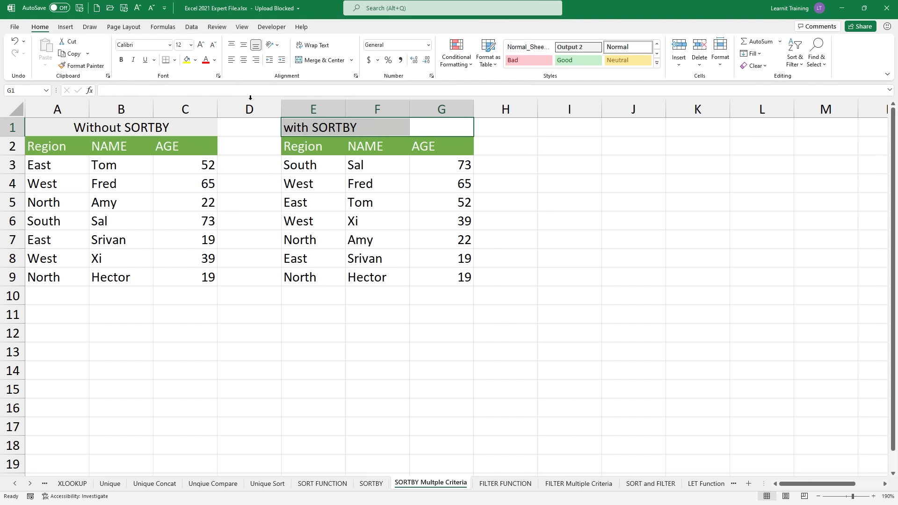
left_click(321, 60)
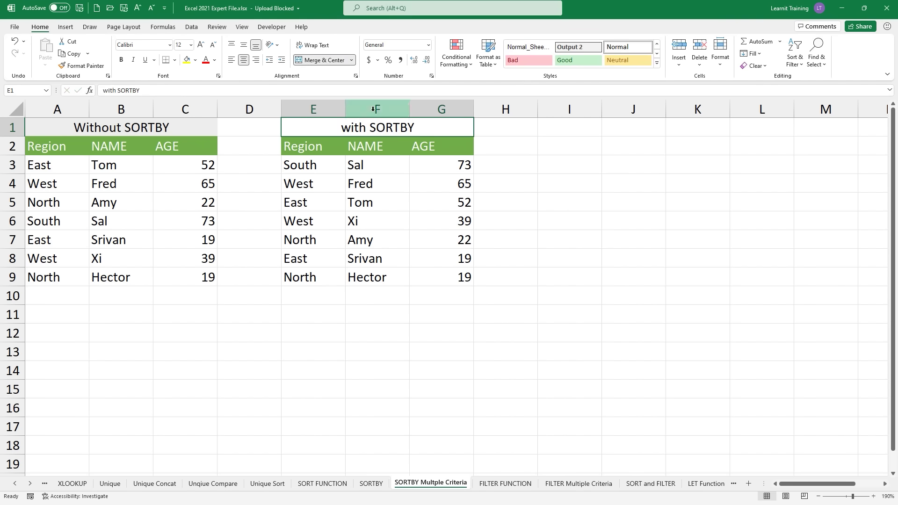
left_click(658, 64)
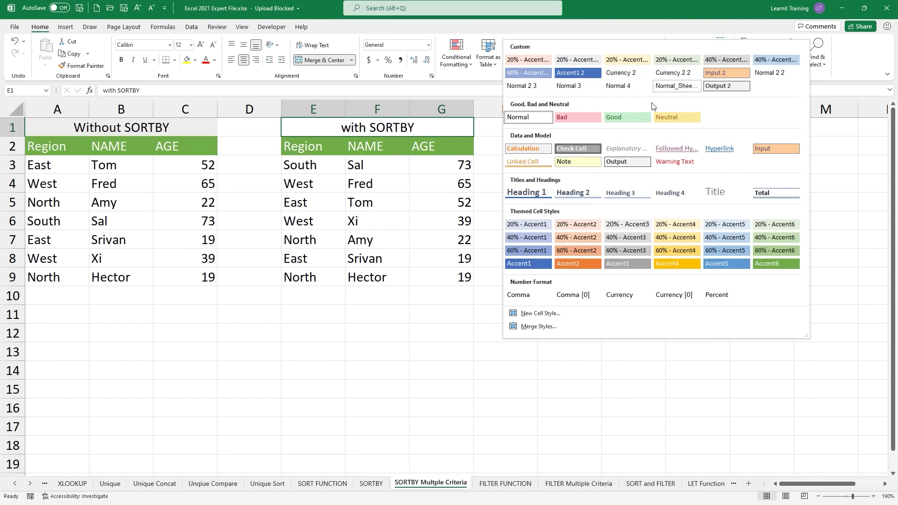
left_click(616, 264)
left_click(607, 241)
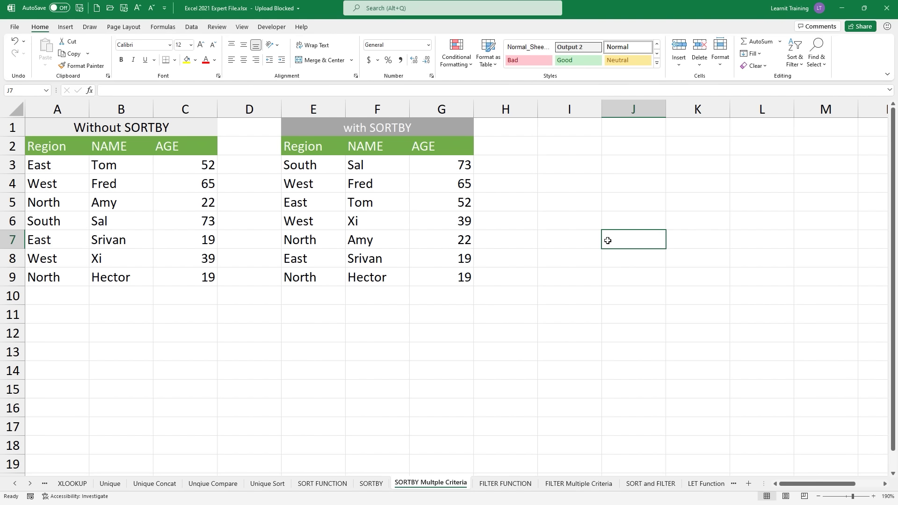
Step: Review the SORT formula in F2 and the SORTBY formula in E3, moving between those sheets
left_click(369, 484)
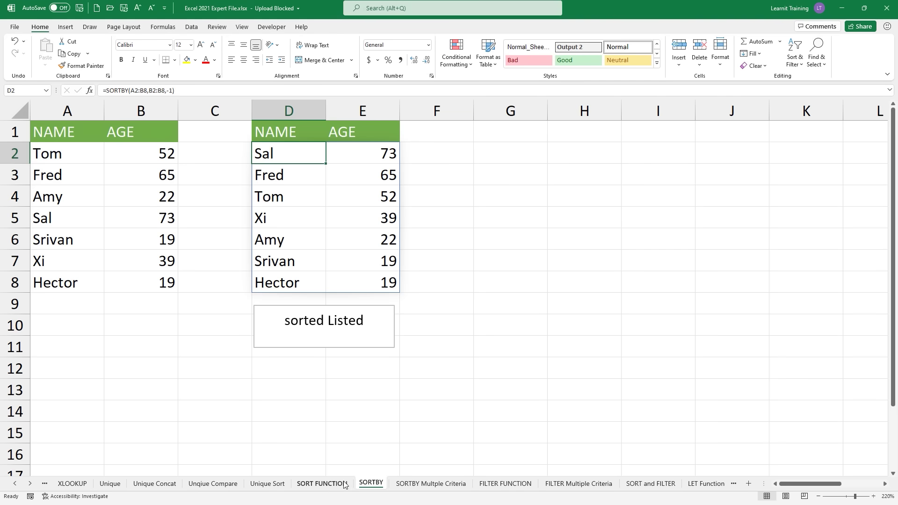
left_click(346, 484)
double_click(496, 169)
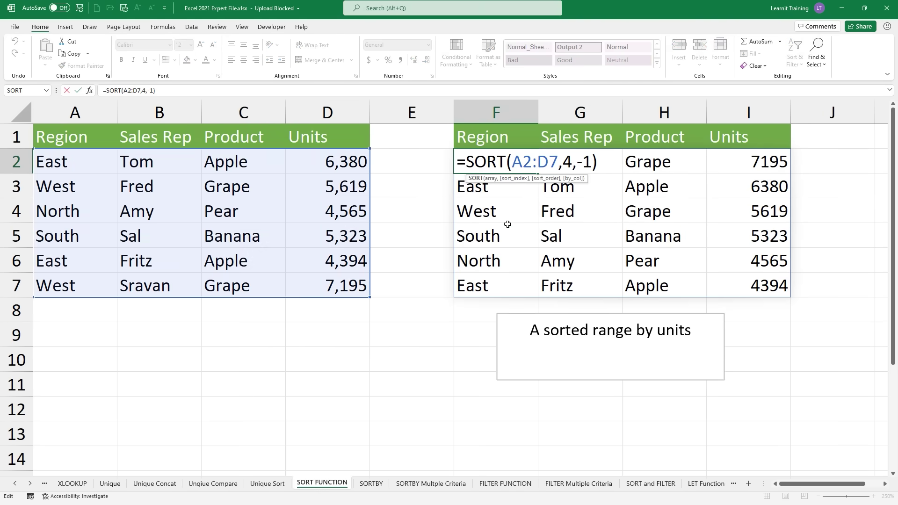
key("Escape")
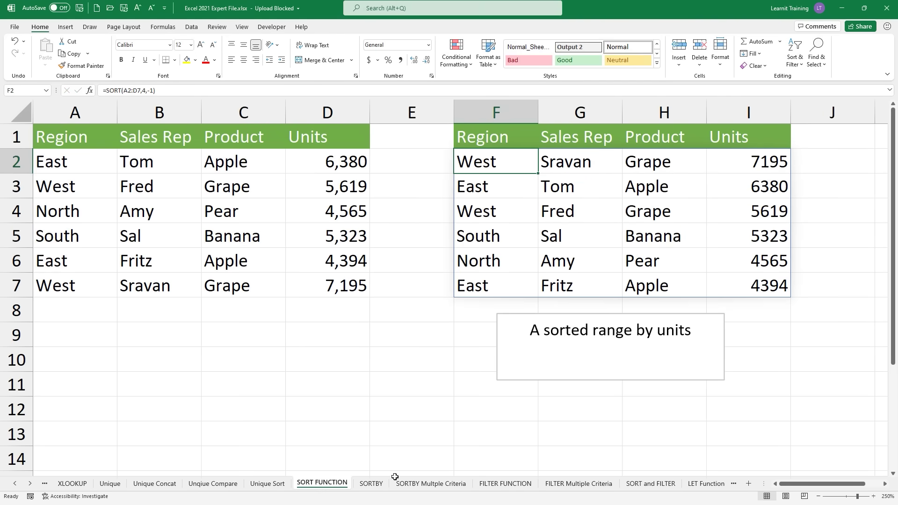
left_click(379, 480)
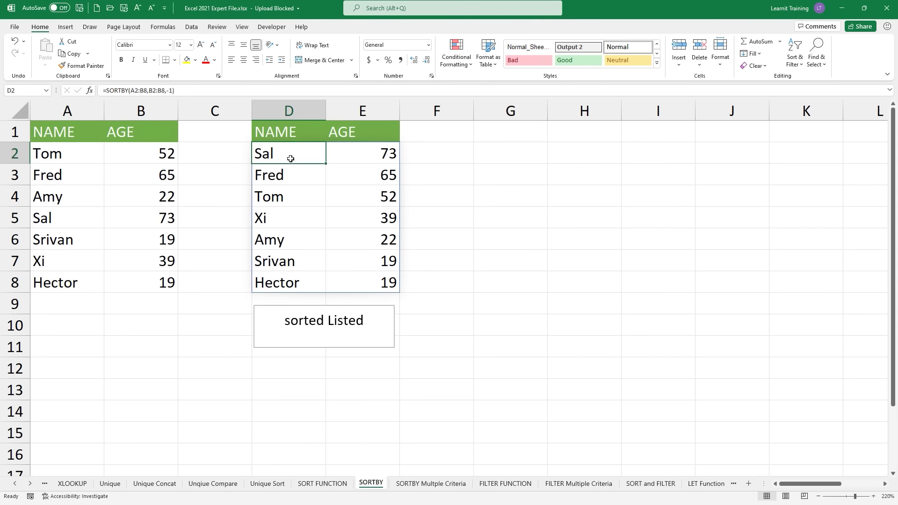
left_click(414, 484)
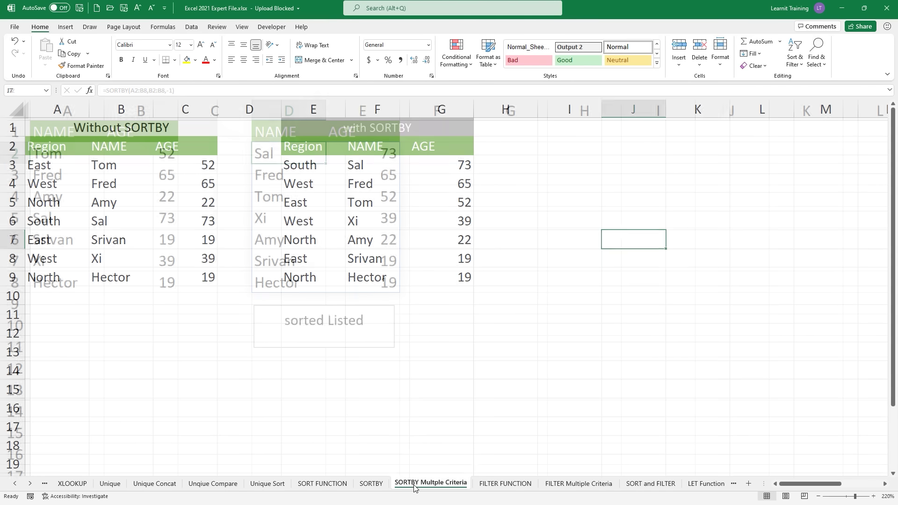
double_click(296, 165)
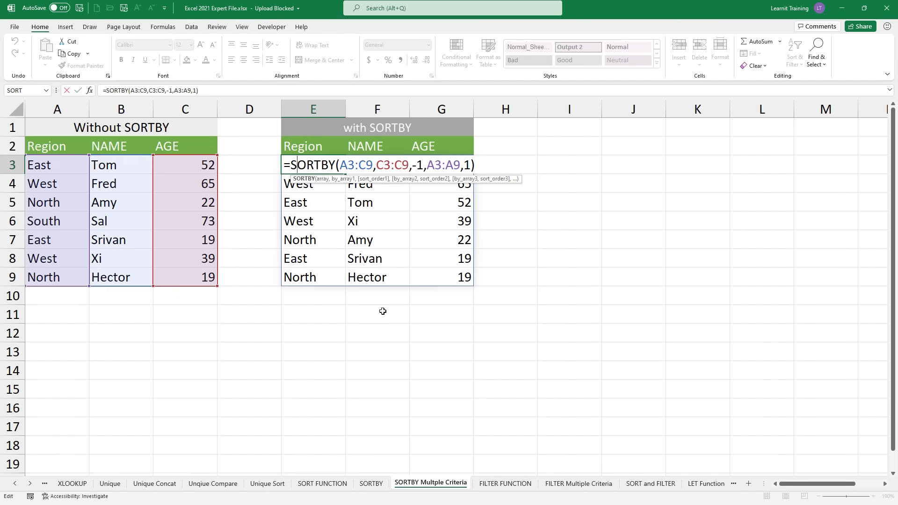
key("Escape")
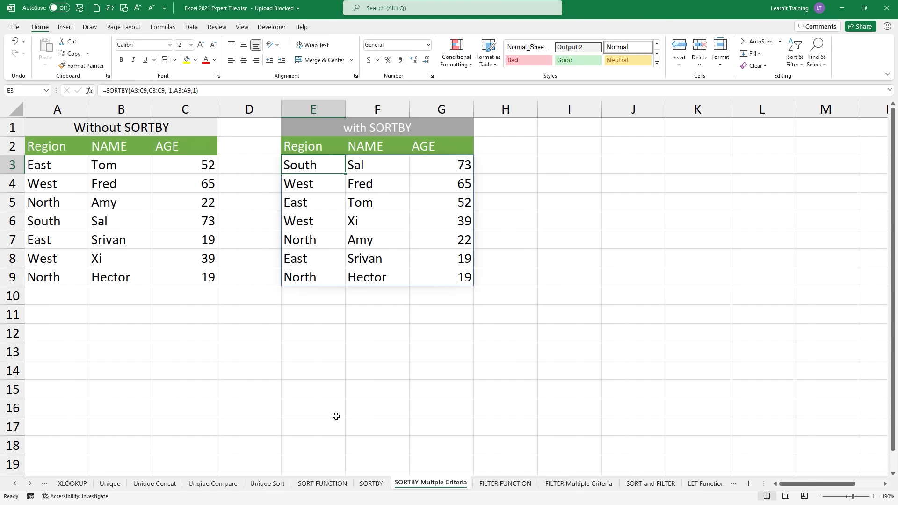
left_click(316, 485)
left_click(371, 483)
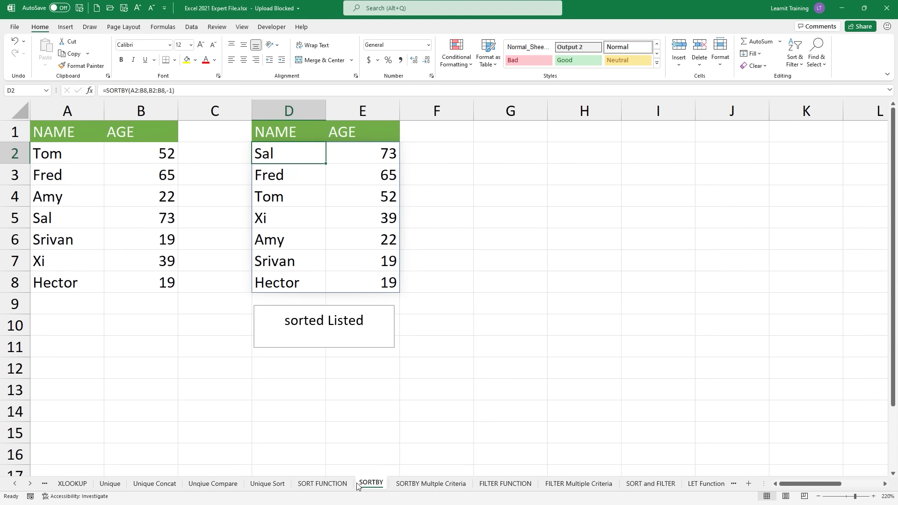
left_click(406, 485)
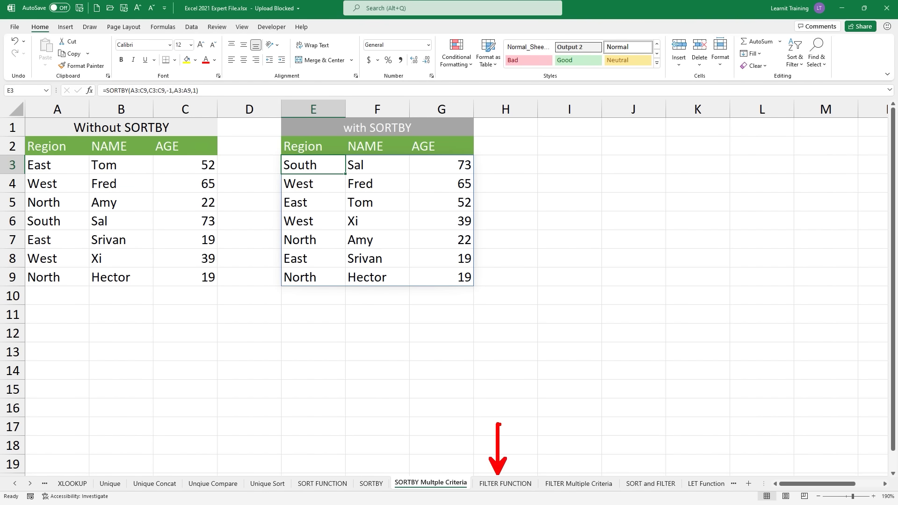
Step: Look over the Unique Compare sheet's Region filter, then go to the FILTER FUNCTION sheet
left_click(334, 484)
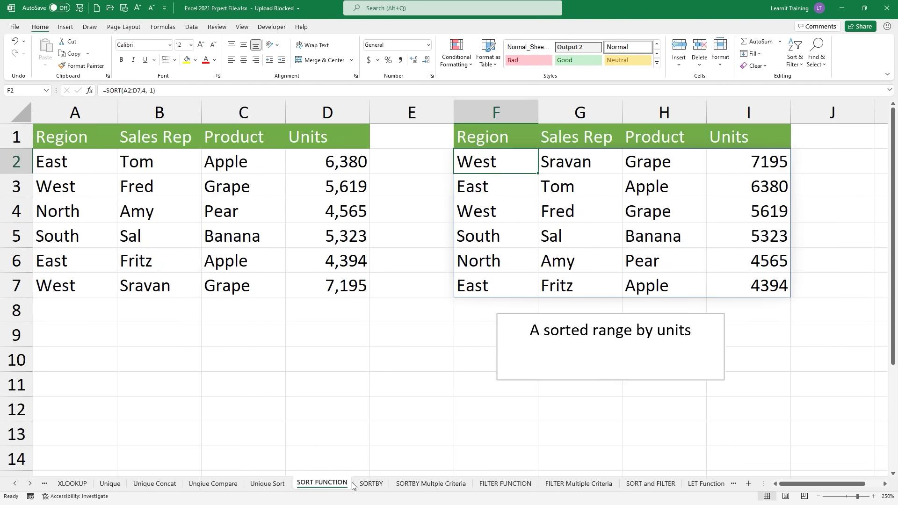
left_click(213, 484)
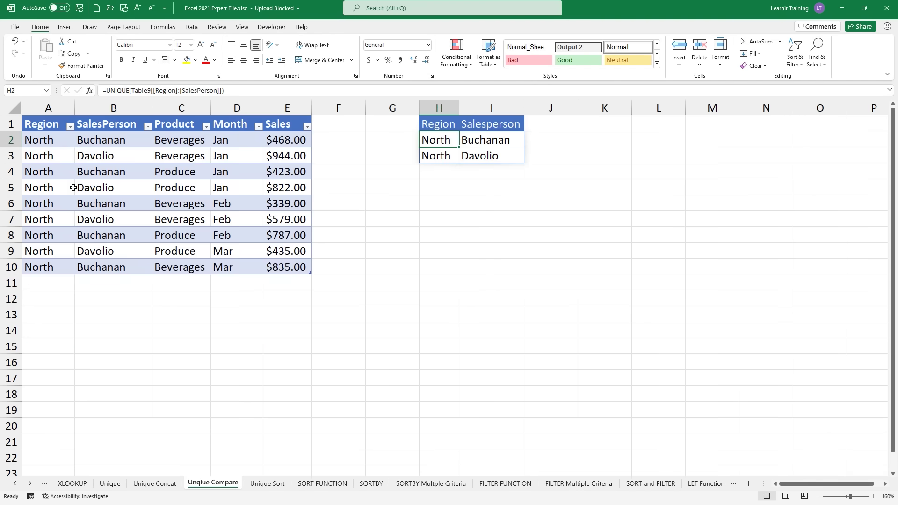
left_click(71, 127)
left_click(72, 129)
left_click_drag(509, 470, 514, 412)
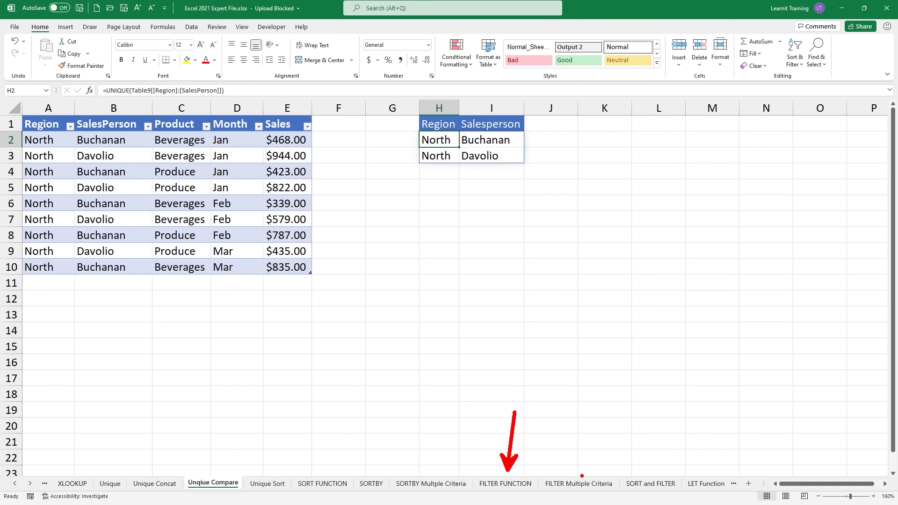
left_click_drag(582, 476, 571, 421)
left_click_drag(664, 471, 642, 448)
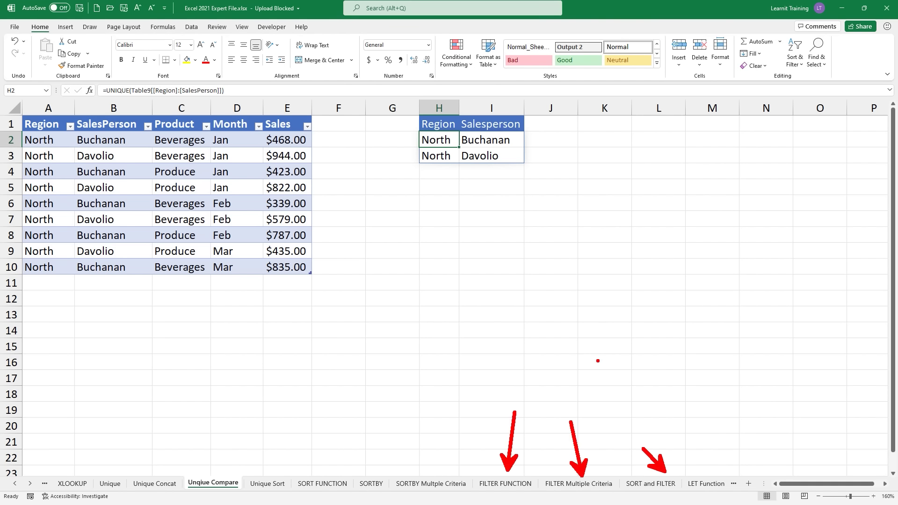
key("Escape")
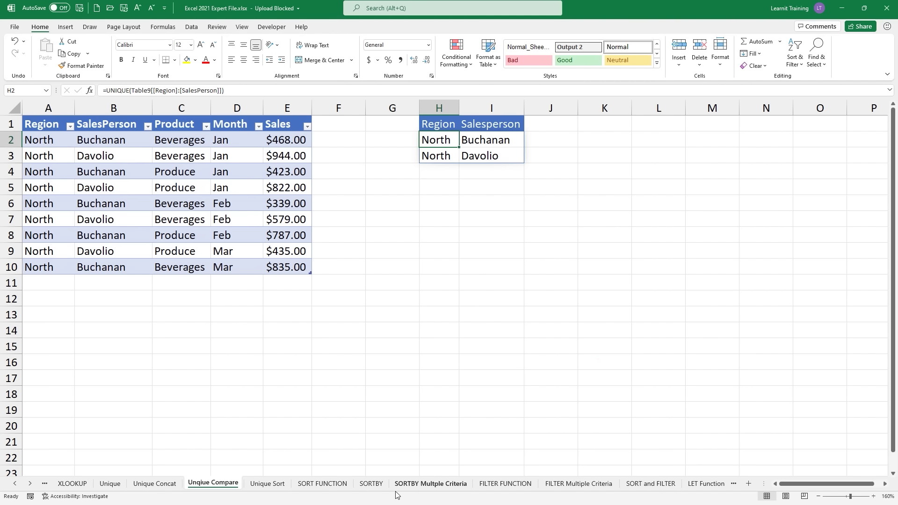
left_click(346, 490)
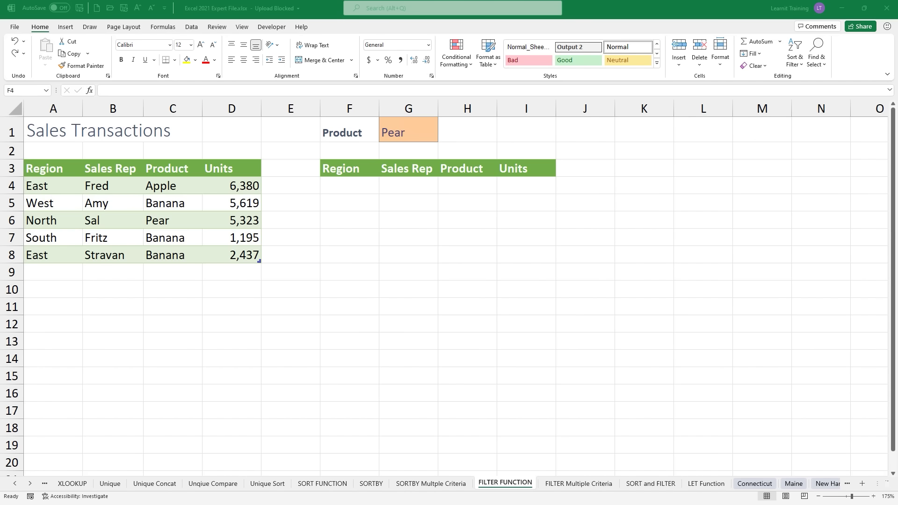
scroll(218, 187, "up", 4, "ctrl")
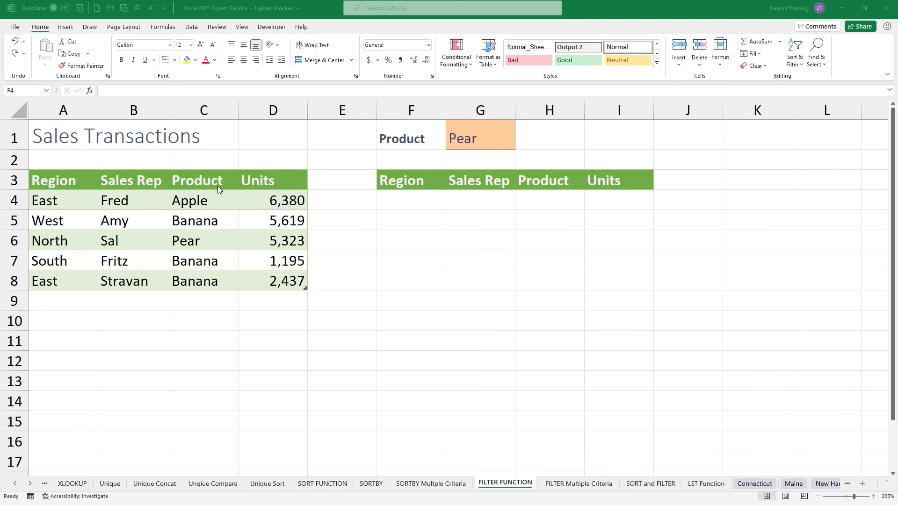
scroll(218, 188, "up", 2, "ctrl")
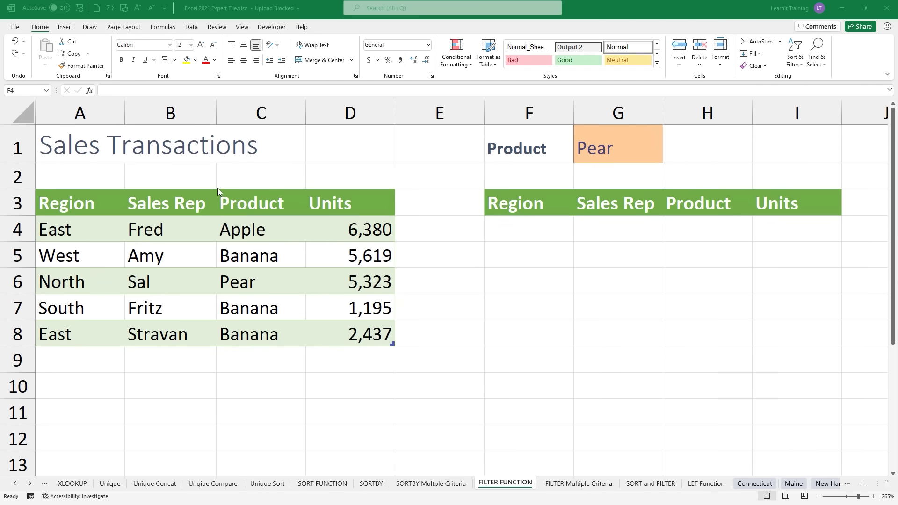
left_click_drag(66, 197, 55, 141)
left_click_drag(138, 188, 122, 155)
left_click_drag(236, 195, 210, 161)
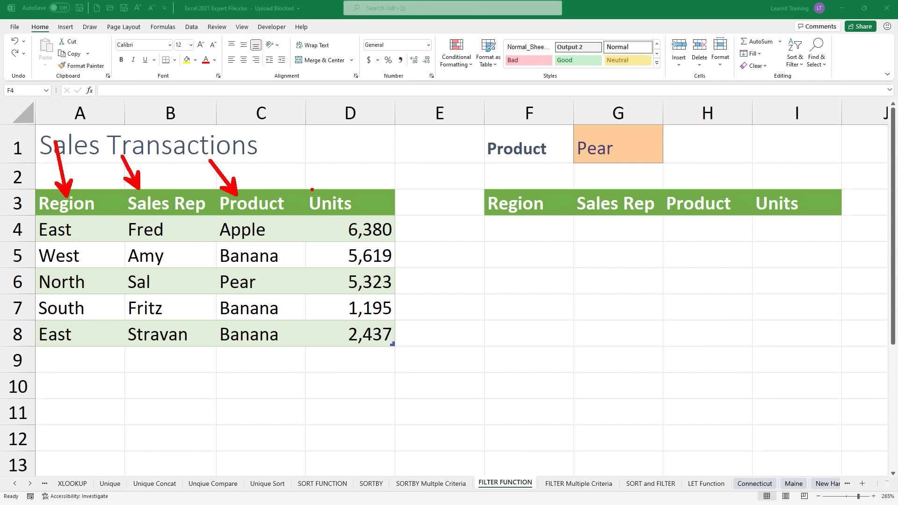
left_click_drag(311, 189, 280, 144)
mouse_move(479, 111)
left_mouse_down()
mouse_move(495, 124)
mouse_move(674, 169)
mouse_move(693, 147)
mouse_move(717, 149)
left_mouse_up()
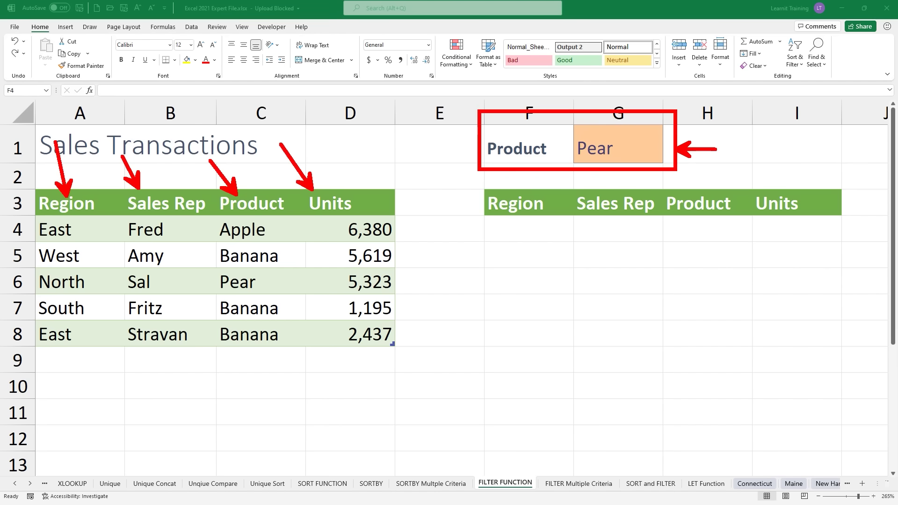
left_click_drag(398, 266, 418, 245)
mouse_move(488, 185)
left_mouse_down()
mouse_move(659, 322)
mouse_move(846, 388)
left_mouse_up()
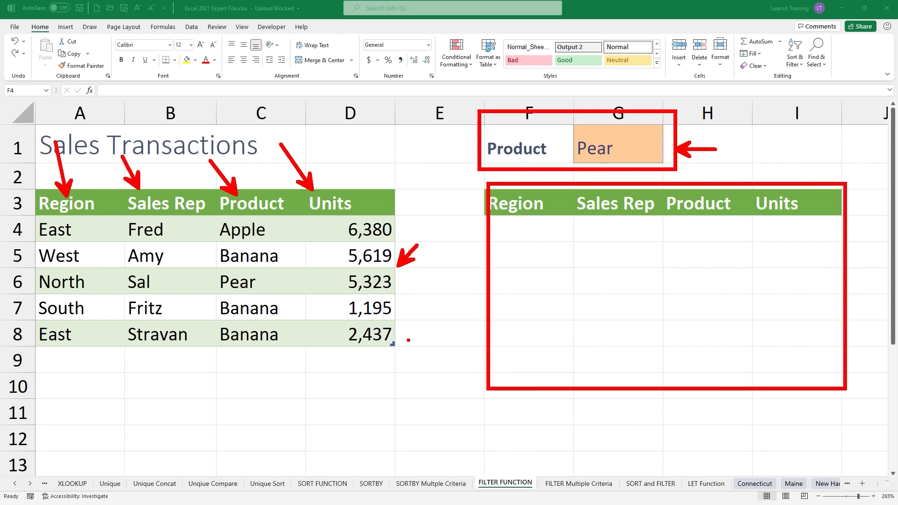
key("Escape")
Step: Enter =FILTER(Table3,Table3[Product]=G1,"") in F4 to list the Pear sales rows
left_click(512, 234)
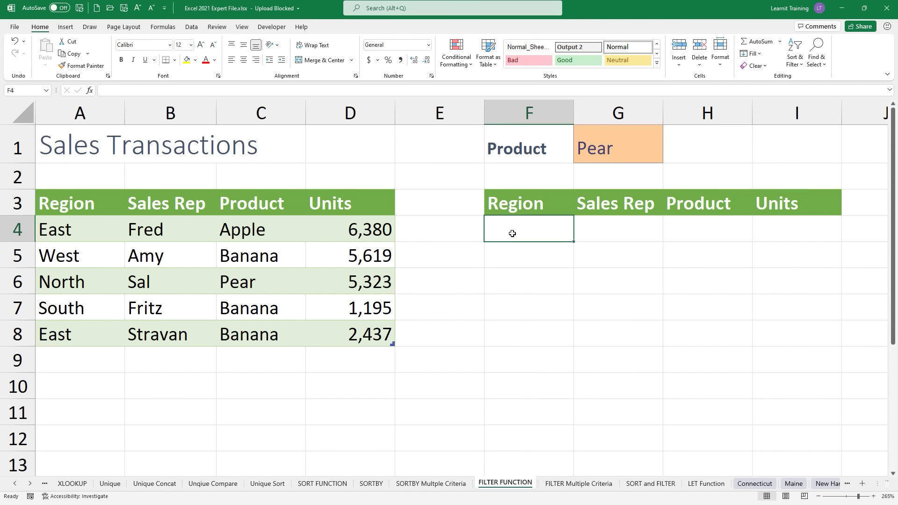
type("=fil")
key("Tab")
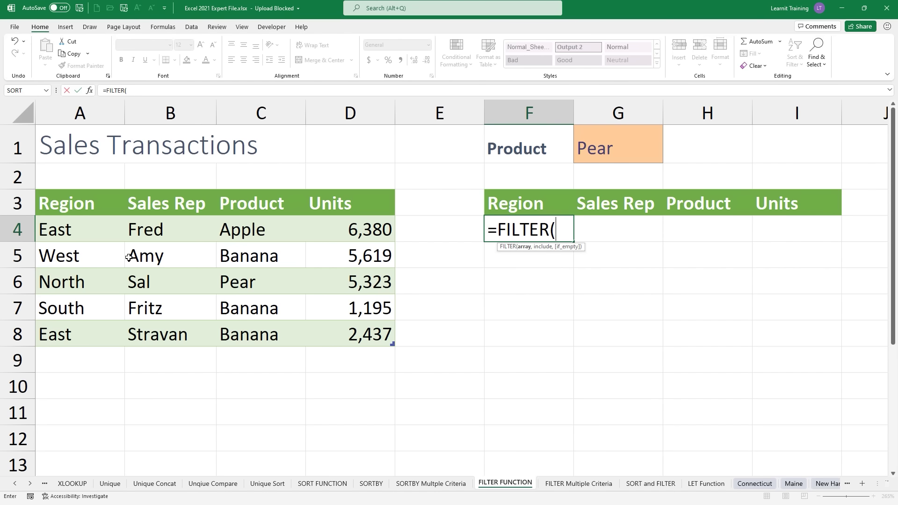
left_click(53, 224)
left_click_drag(54, 224, 369, 344)
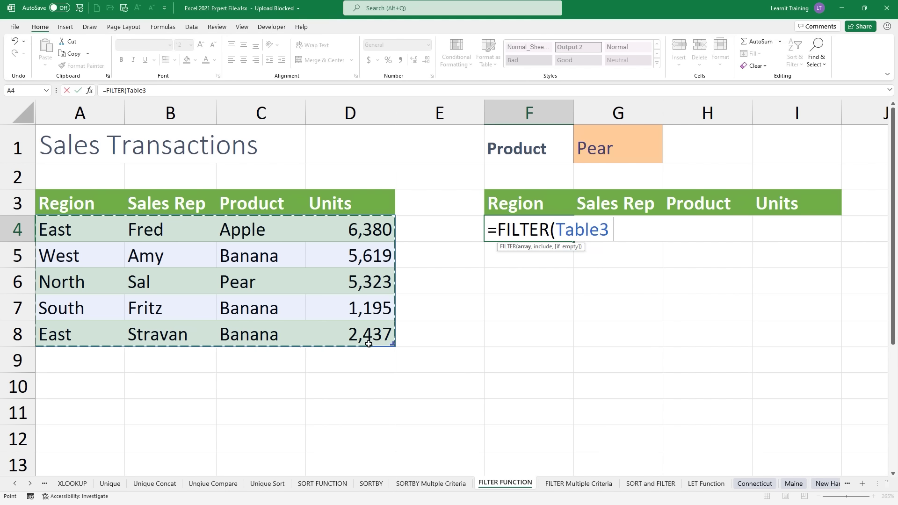
type(",")
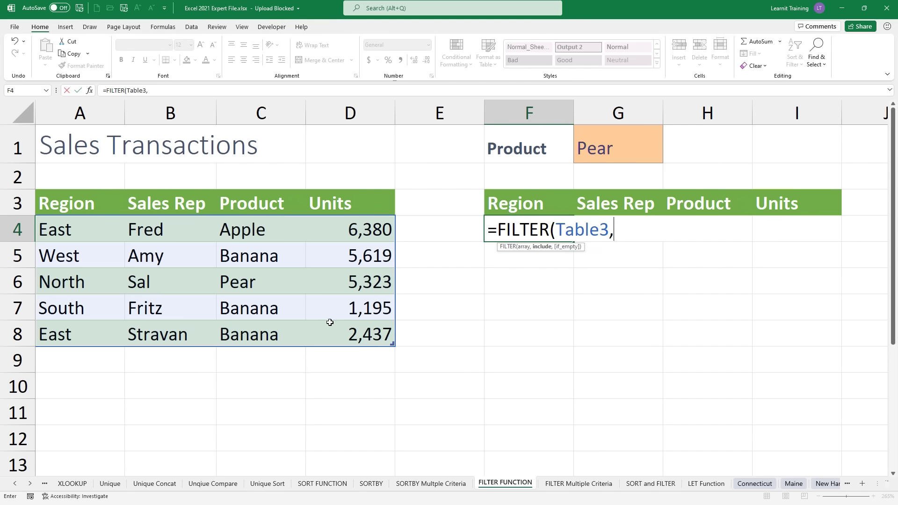
left_click_drag(259, 228, 258, 335)
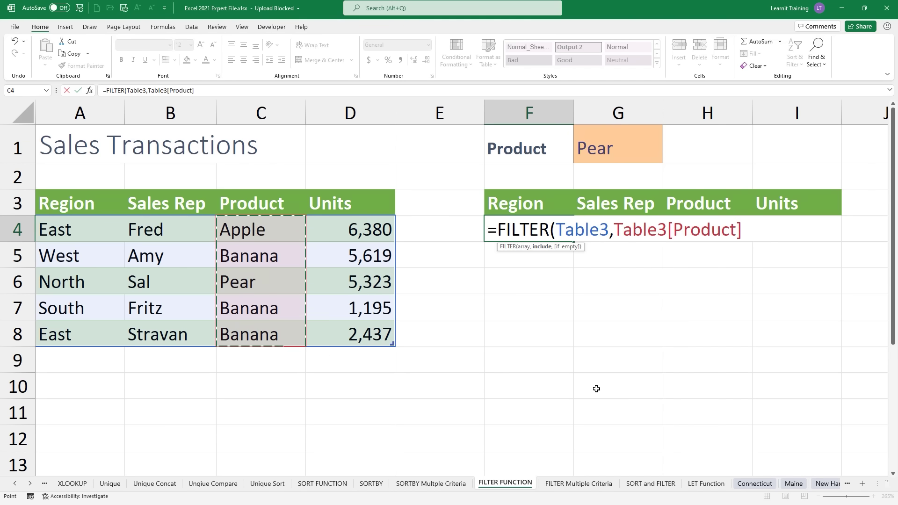
type("=")
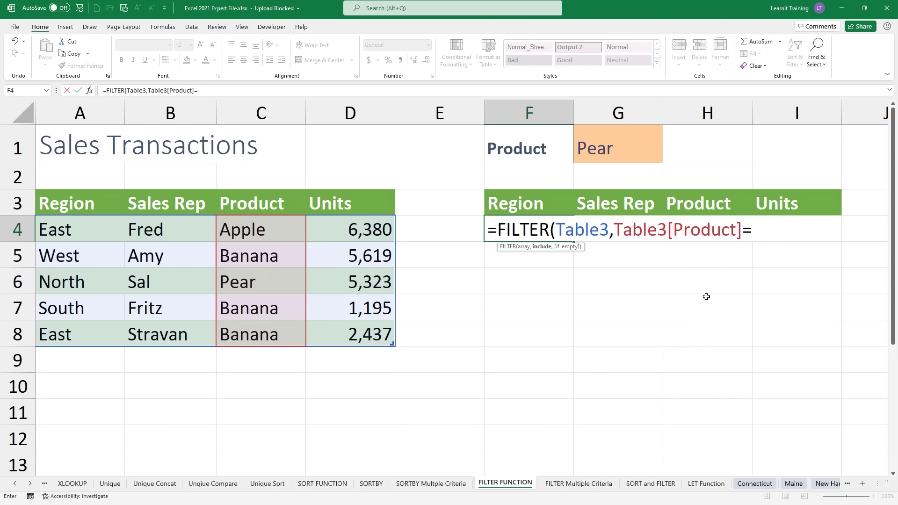
left_click(596, 139)
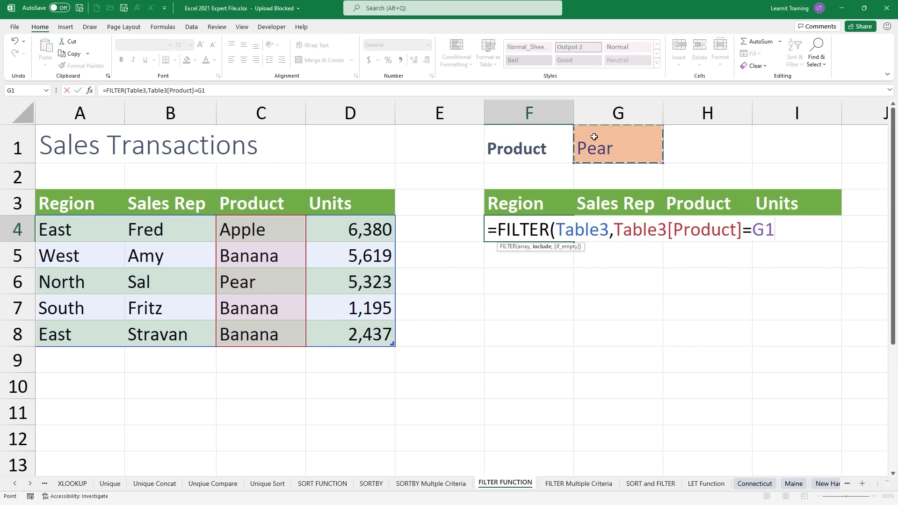
type(",\"\")")
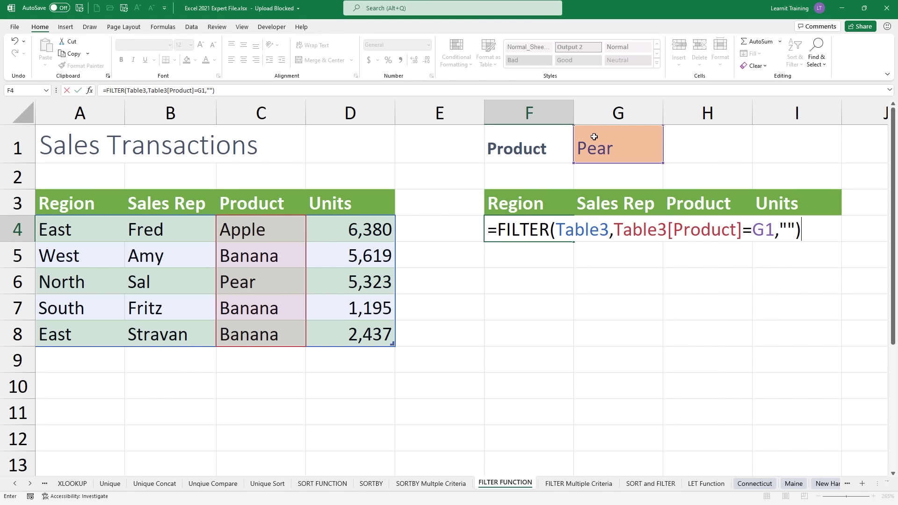
key("Return")
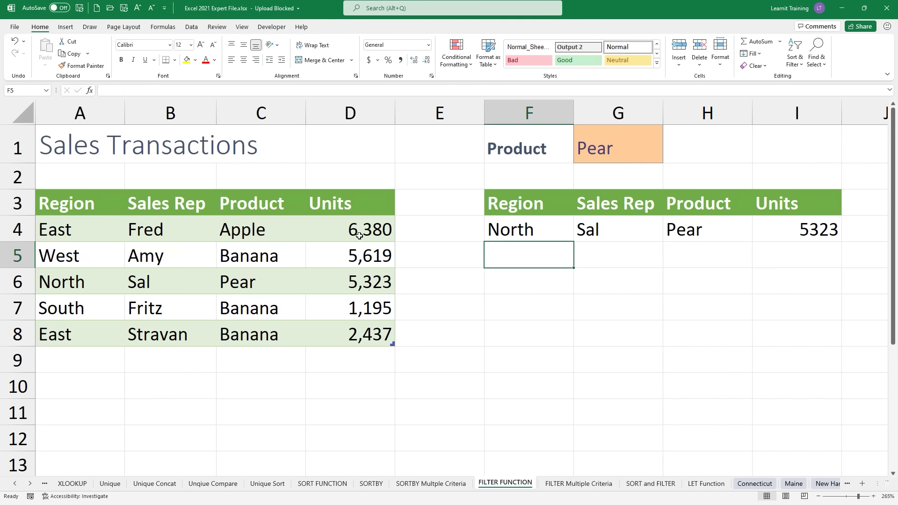
Step: Replace Apple with Pear in C4 so a second Pear row spills
left_click(267, 235)
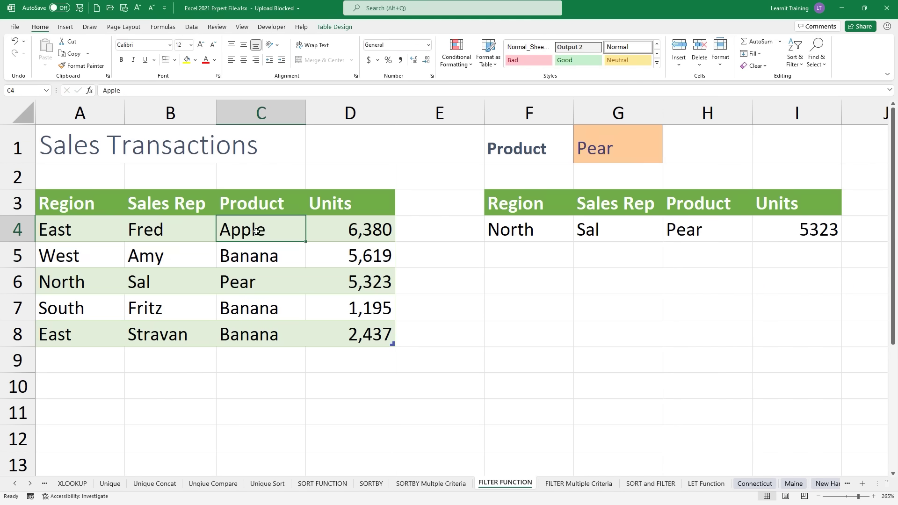
key("Delete")
type("Pear")
key("Return")
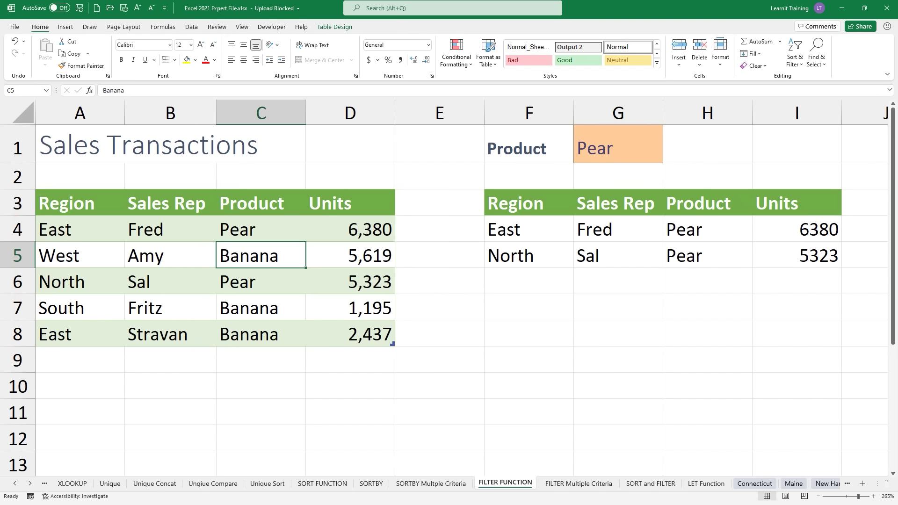
Step: Review the FILTER formula in F4 unchanged, then go to the FILTER Multiple Criteria sheet
left_click(526, 236)
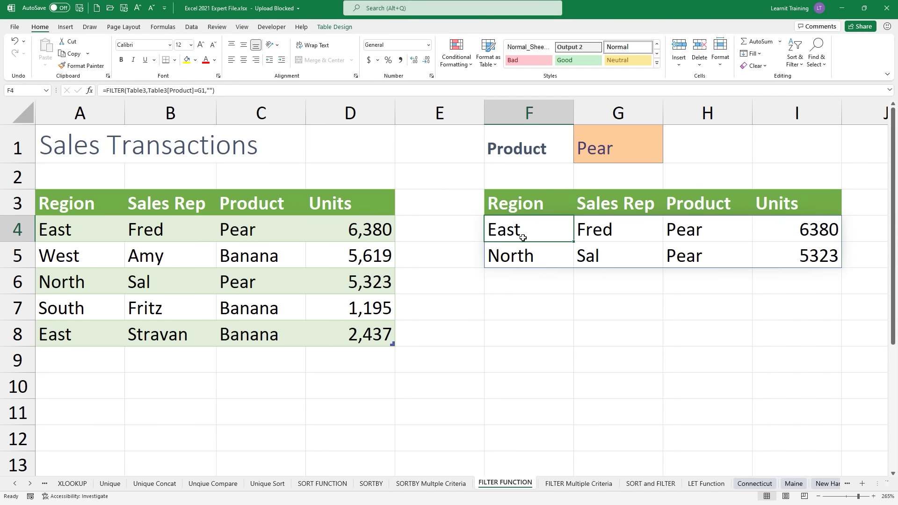
double_click(526, 236)
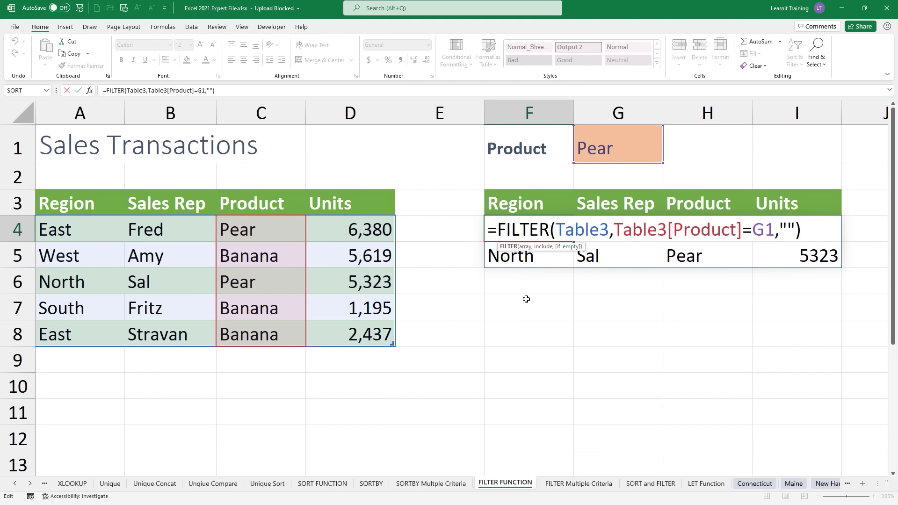
key("Escape")
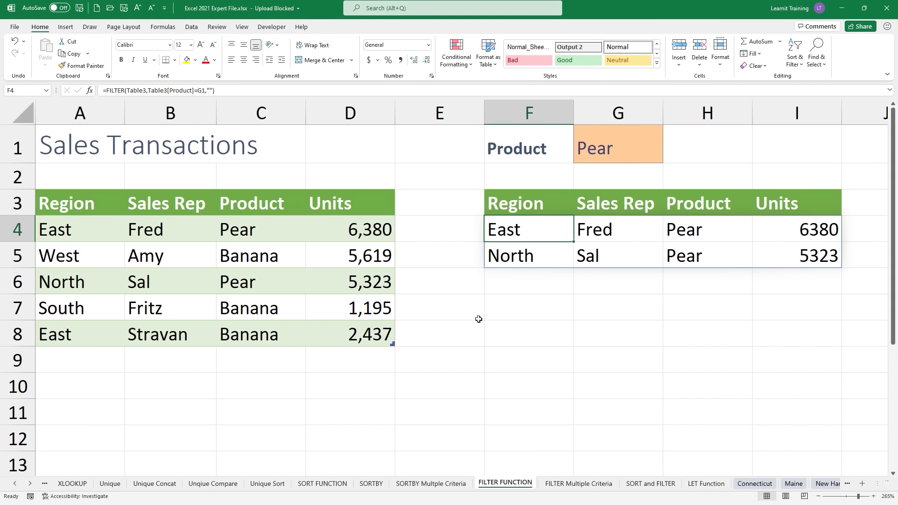
left_click(578, 484)
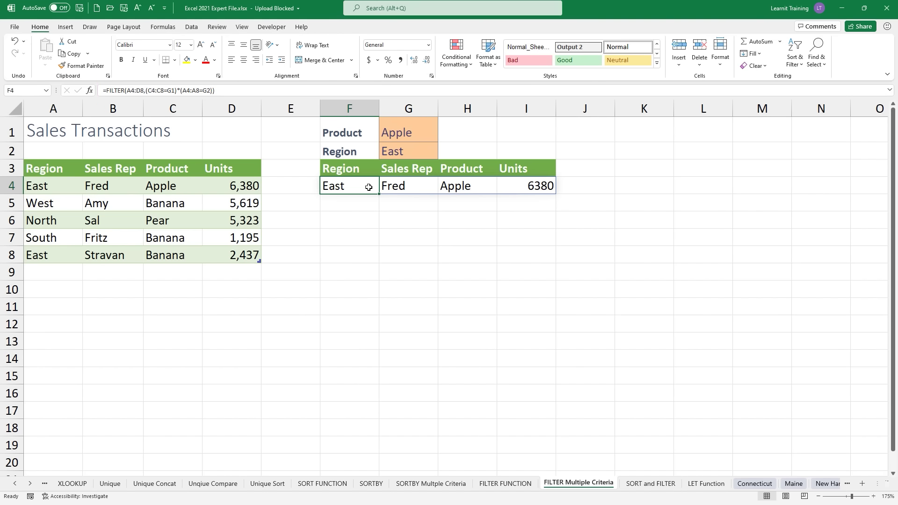
Step: Rebuild F4 as =FILTER(Table35,(Table35[Product]=G1)* with the product condition
key("Delete")
type("=FIL")
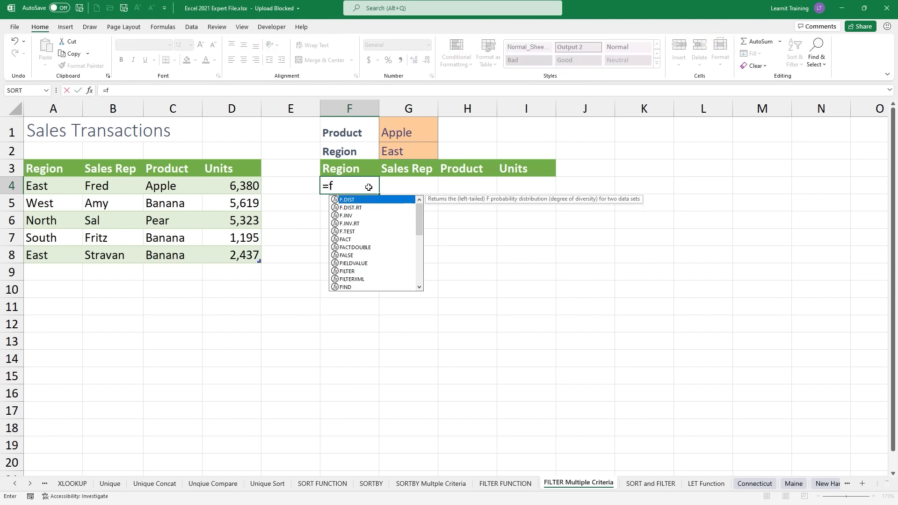
key("Tab")
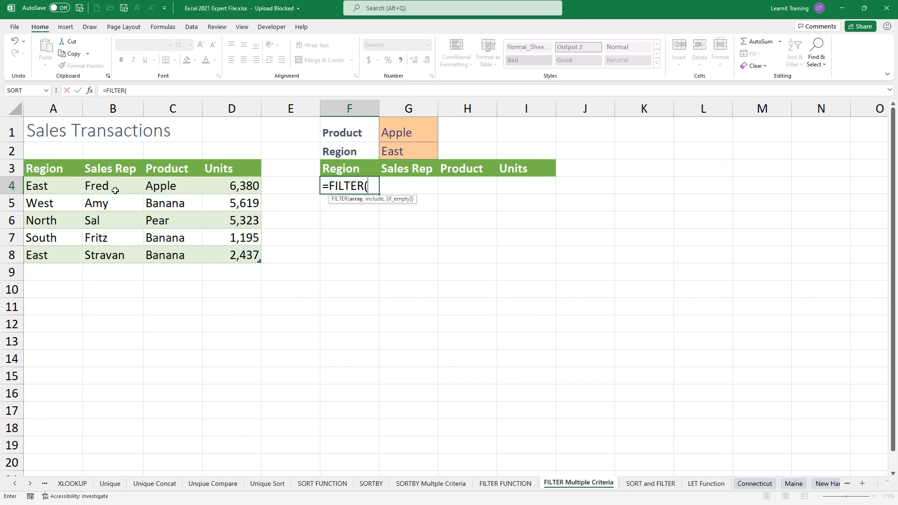
left_click_drag(26, 187, 241, 260)
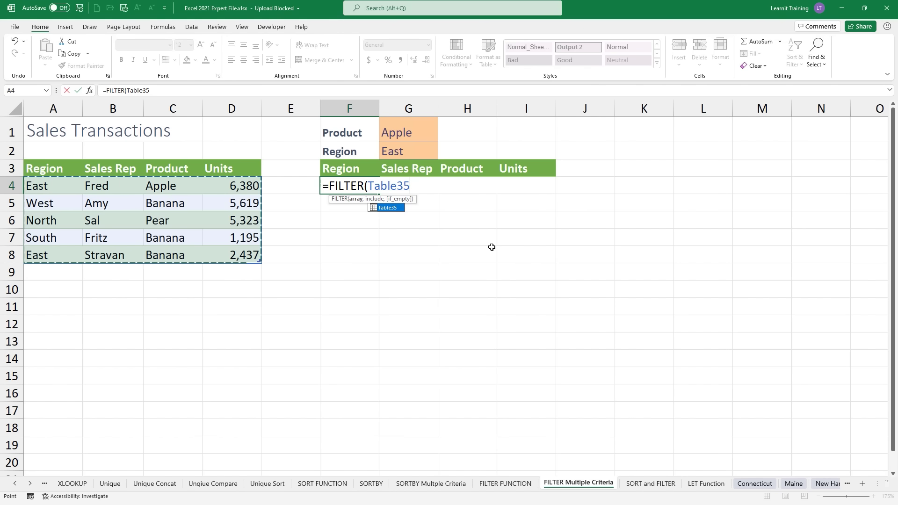
type(",")
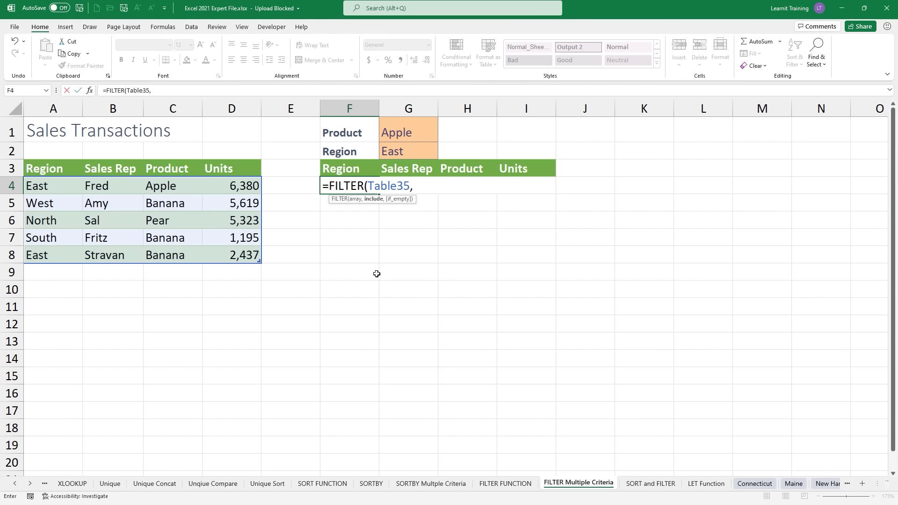
left_click_drag(157, 185, 175, 248)
type("=")
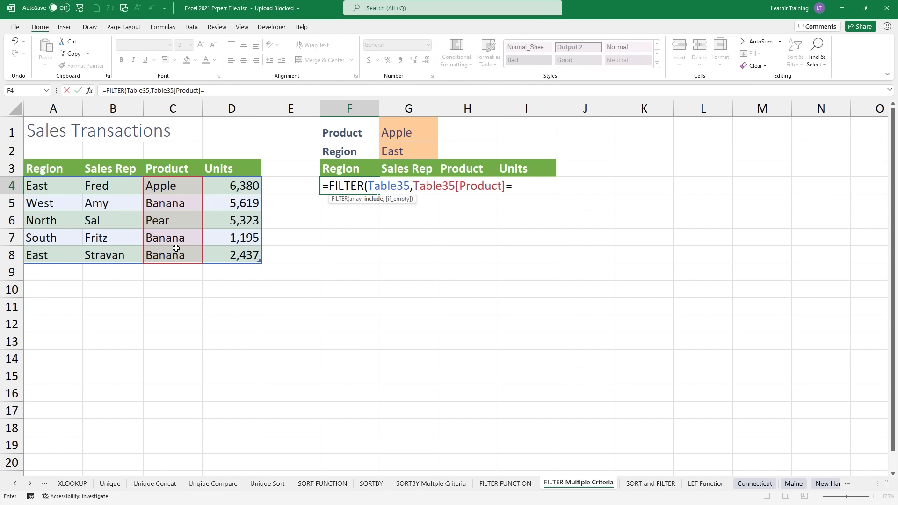
left_click(432, 136)
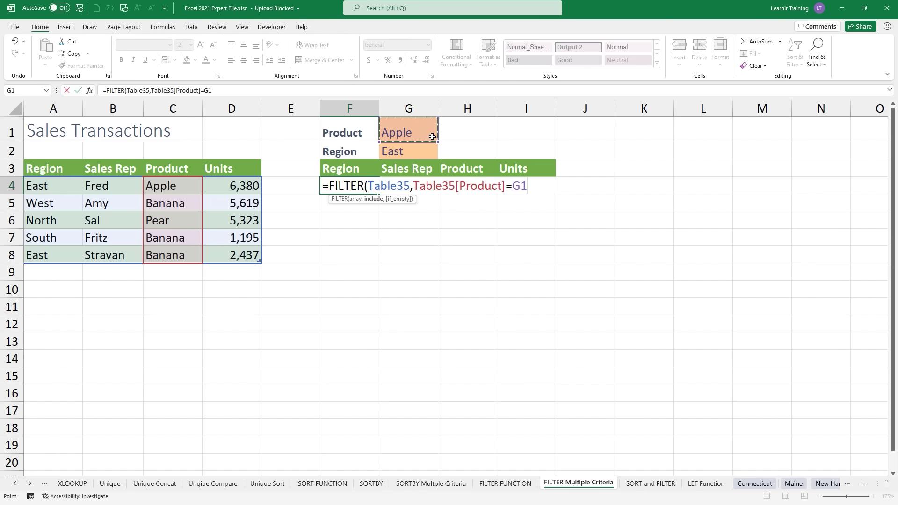
type(")")
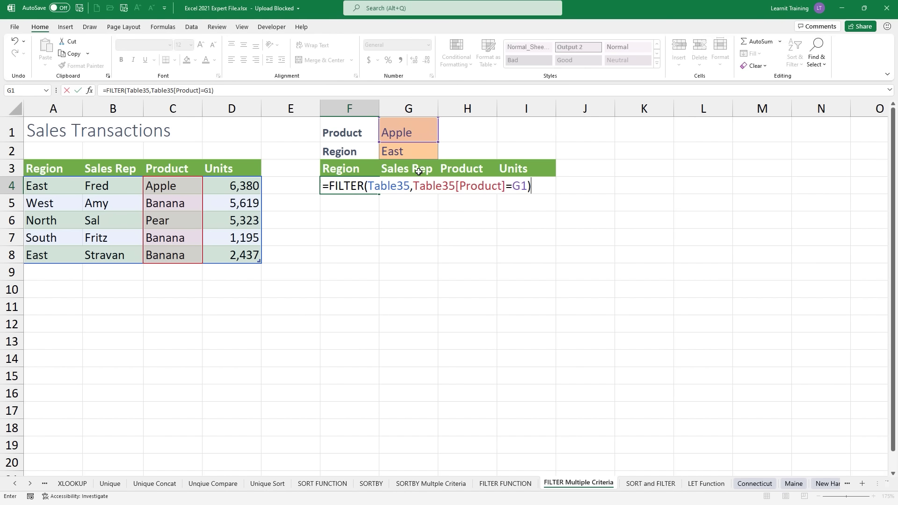
left_click(415, 189)
type("(")
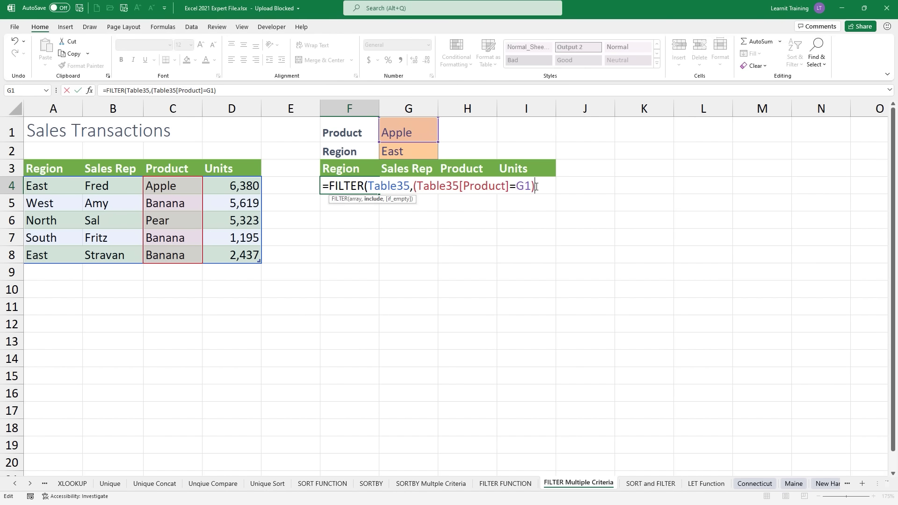
type("*")
Step: Add the (Table35[Region]=G2) condition, fix the missing parenthesis and commit the formula
left_click(42, 186)
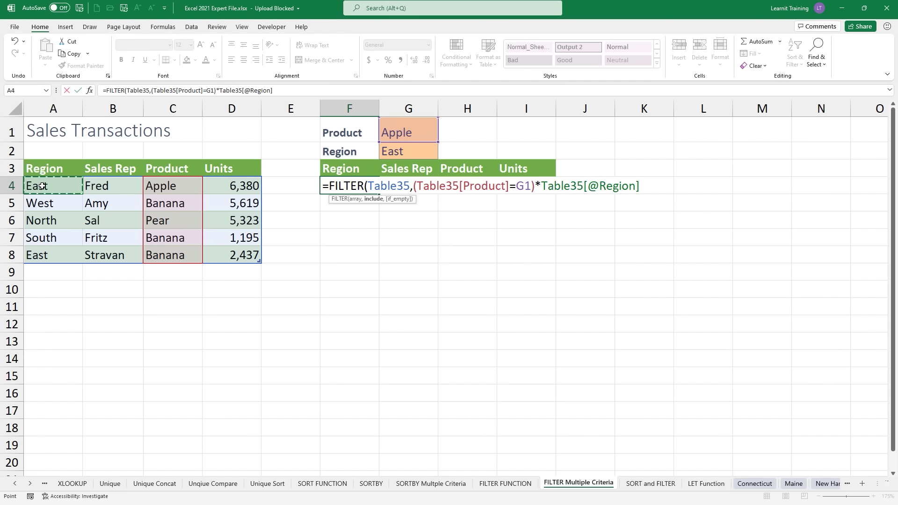
left_click_drag(42, 186, 58, 255)
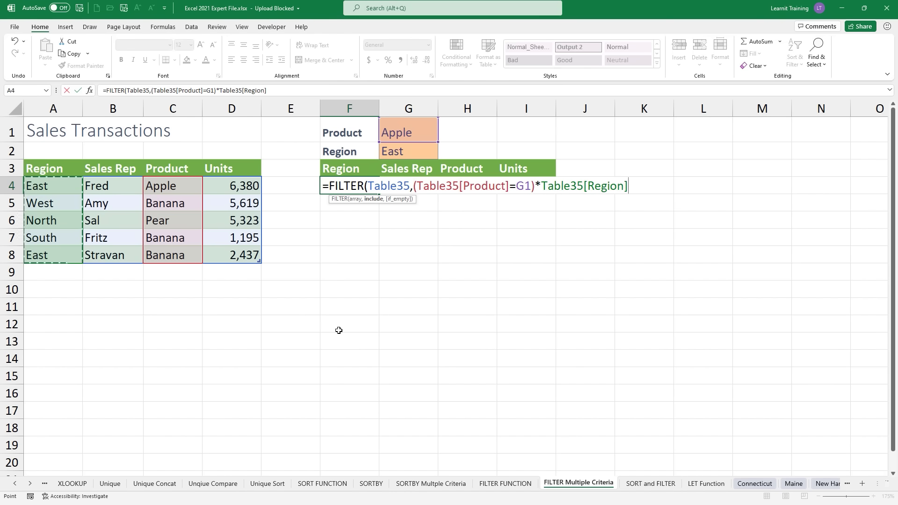
type("=")
left_click(418, 151)
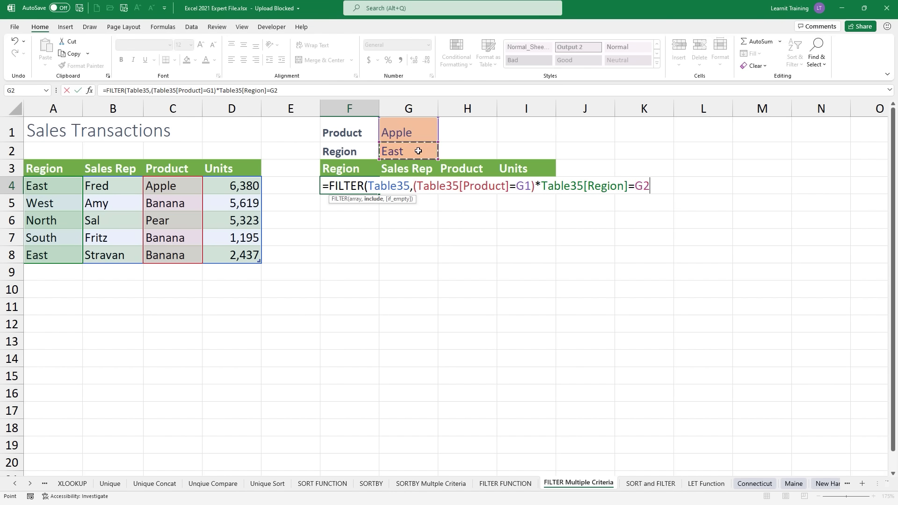
type(")")
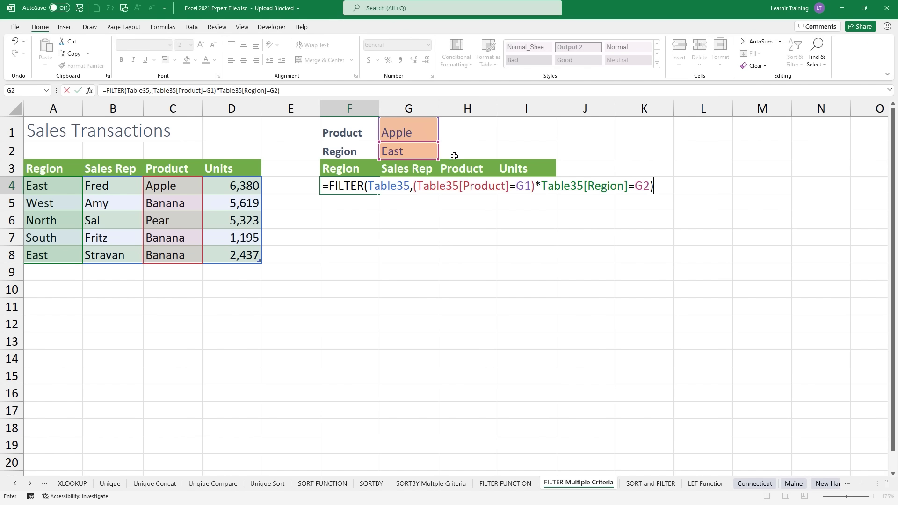
left_click(541, 183)
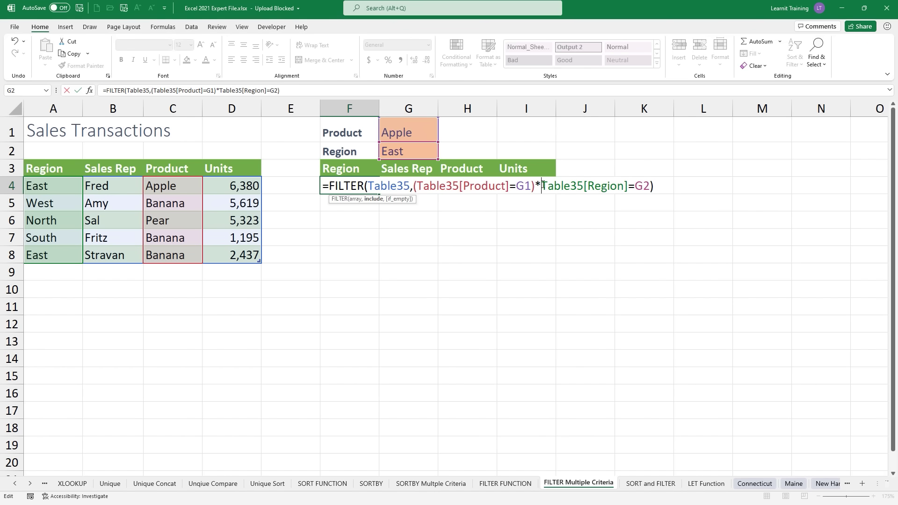
type("(")
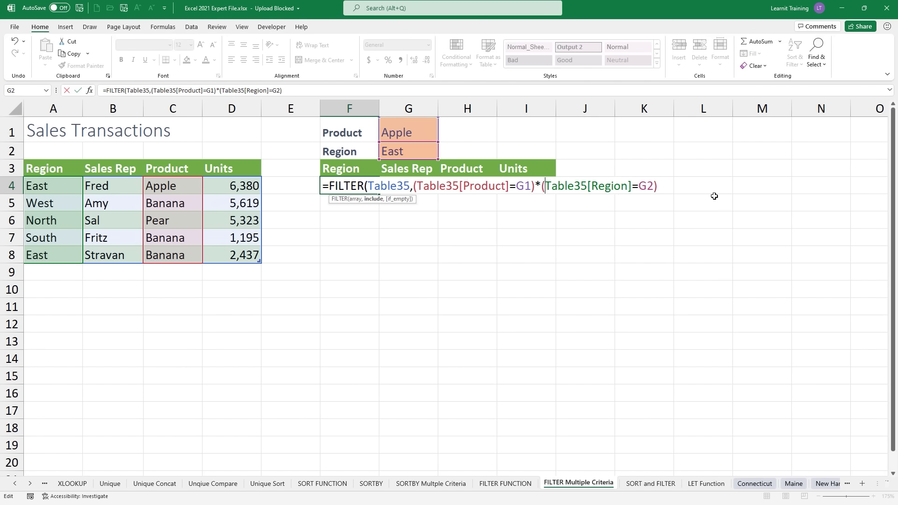
key("Return")
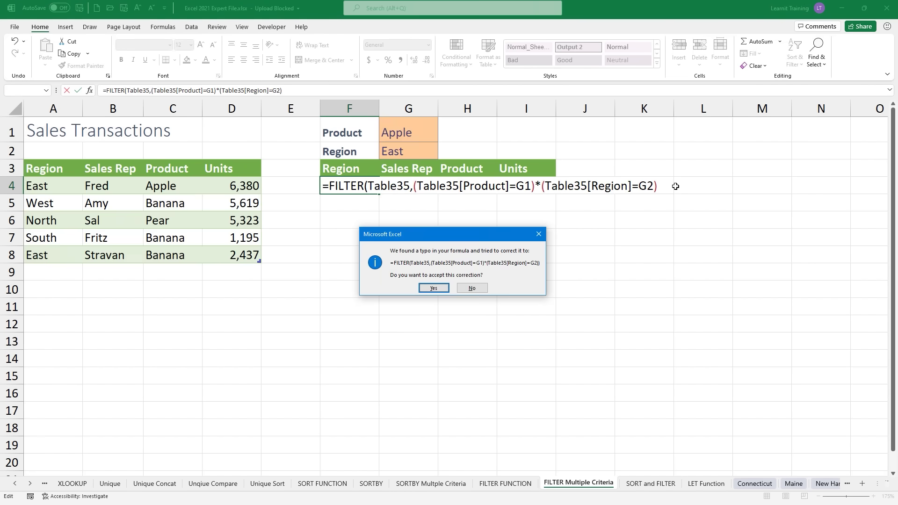
left_click(472, 288)
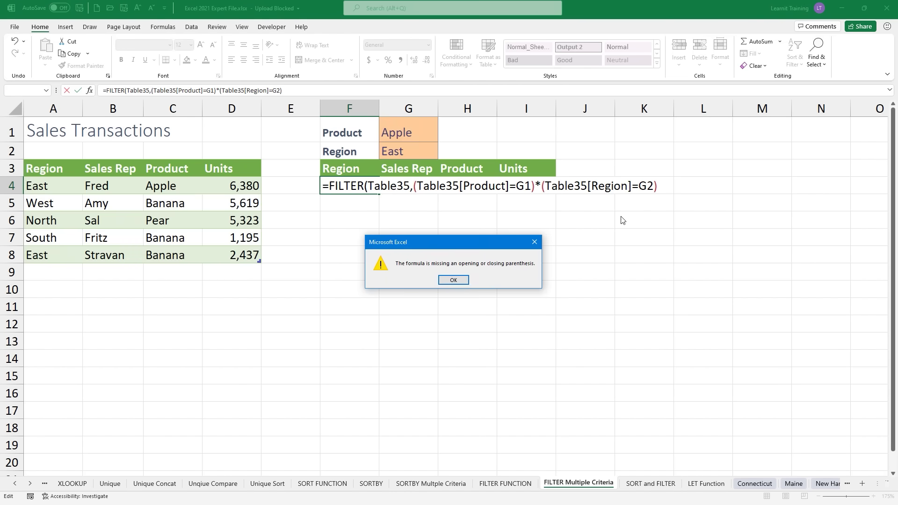
left_click(453, 281)
left_click(665, 186)
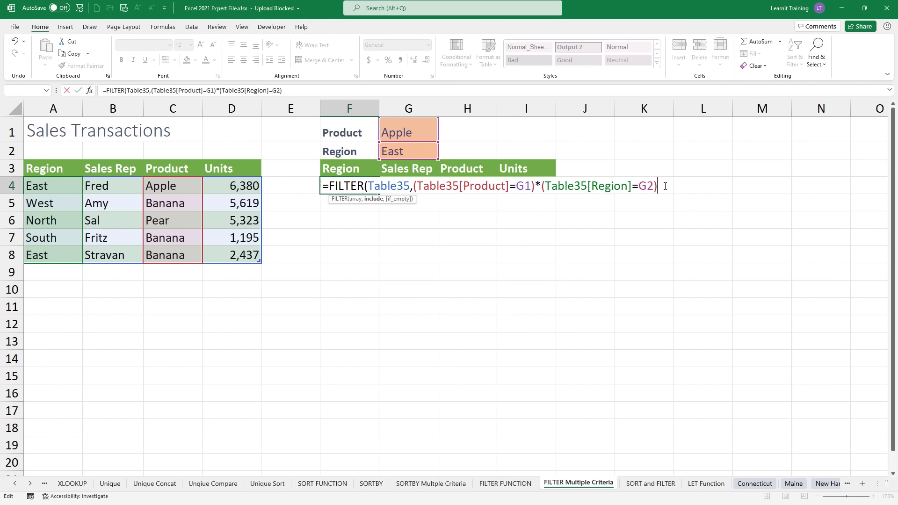
type(")")
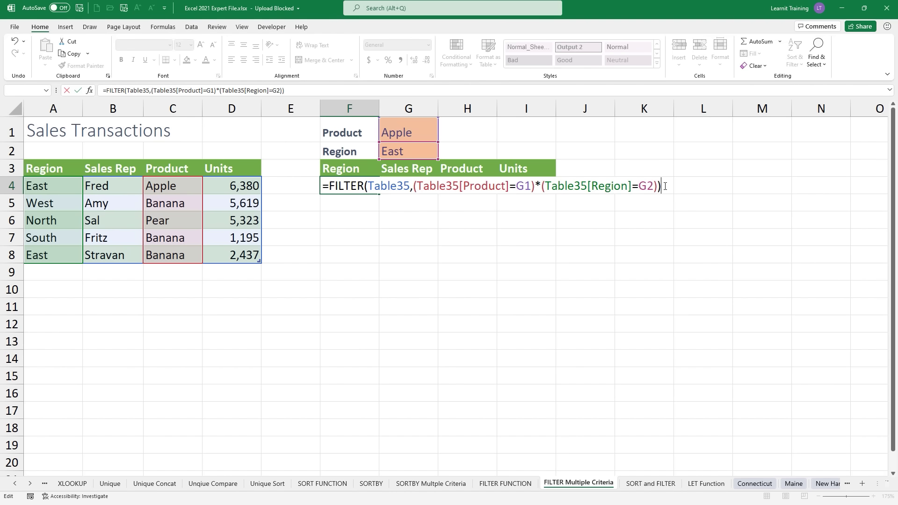
key("Return")
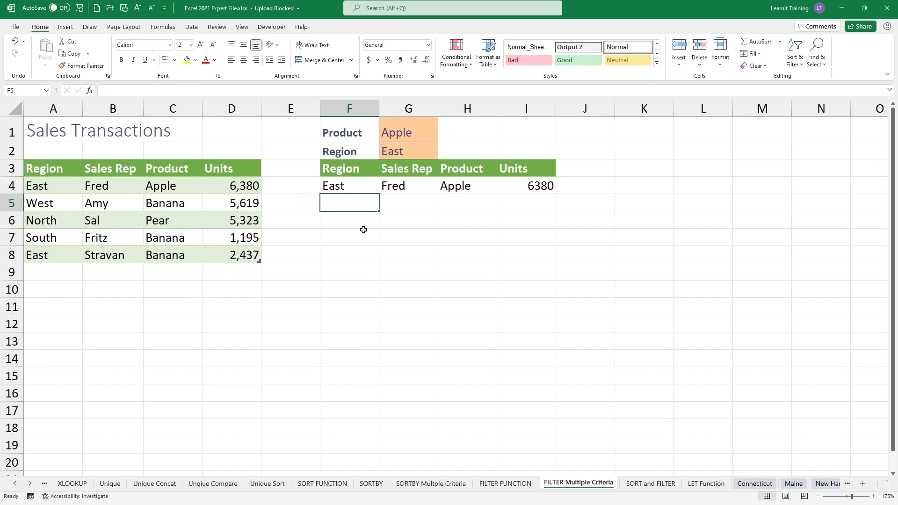
Step: Change Fritz's sale to apple in C7 and East in A7
left_click(166, 232)
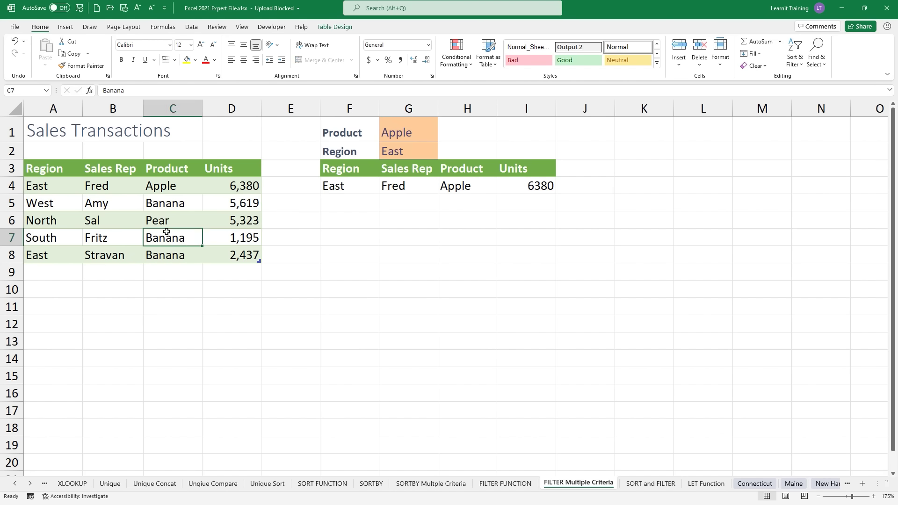
type("apple")
key("Return")
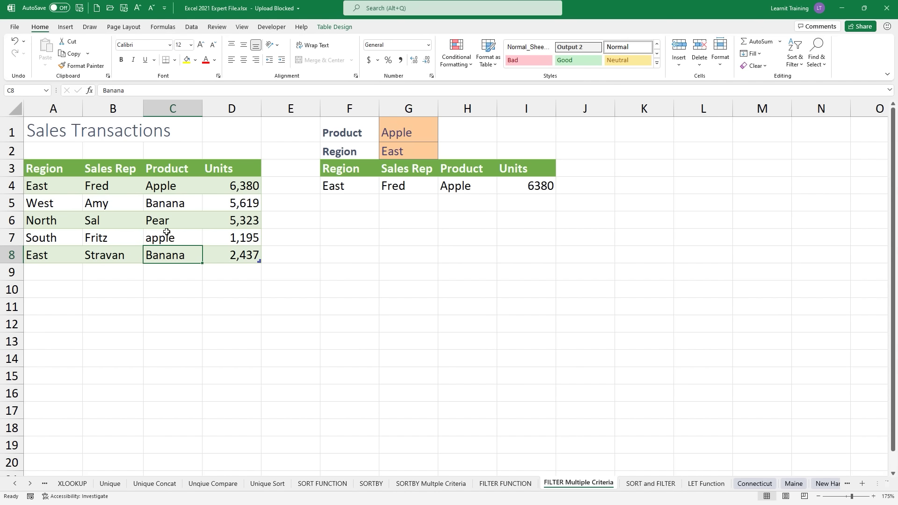
left_click(59, 238)
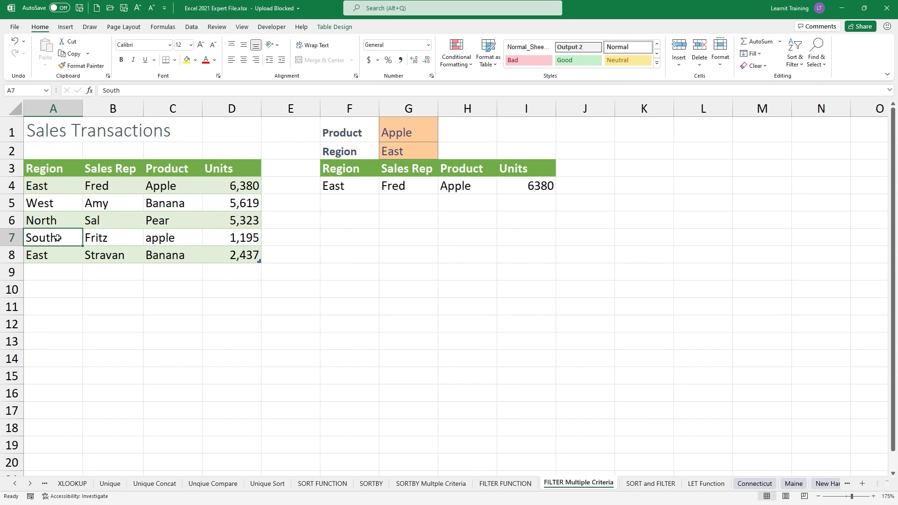
type("East")
key("Return")
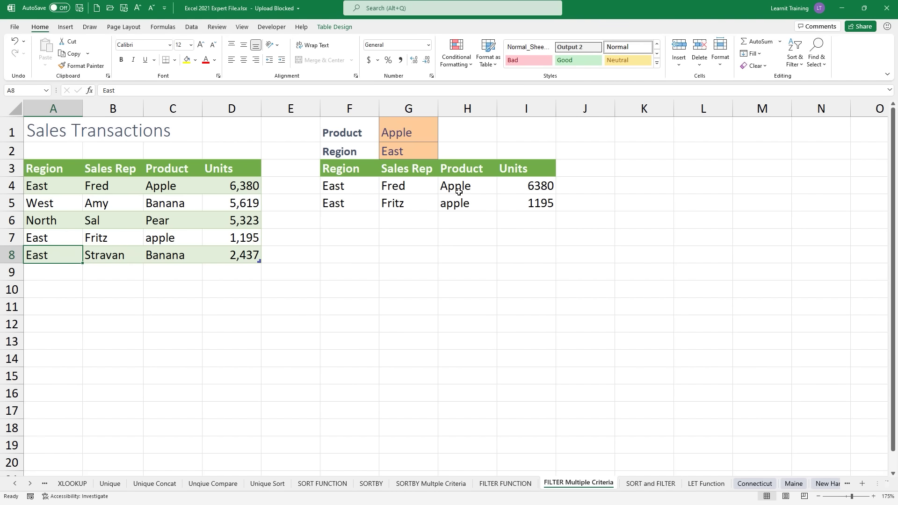
Step: Swap the F4 criteria joiner from * to + to test either-criterion matching
double_click(336, 186)
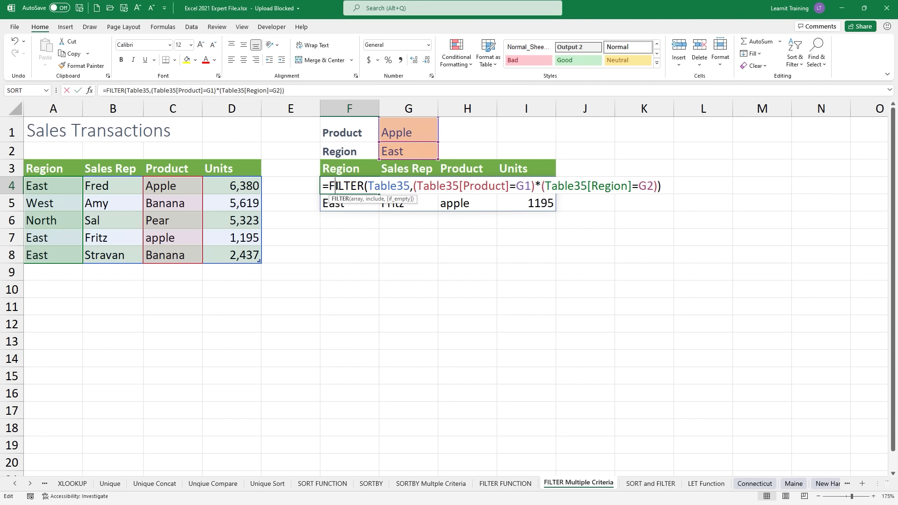
left_click(541, 186)
key("BackSpace")
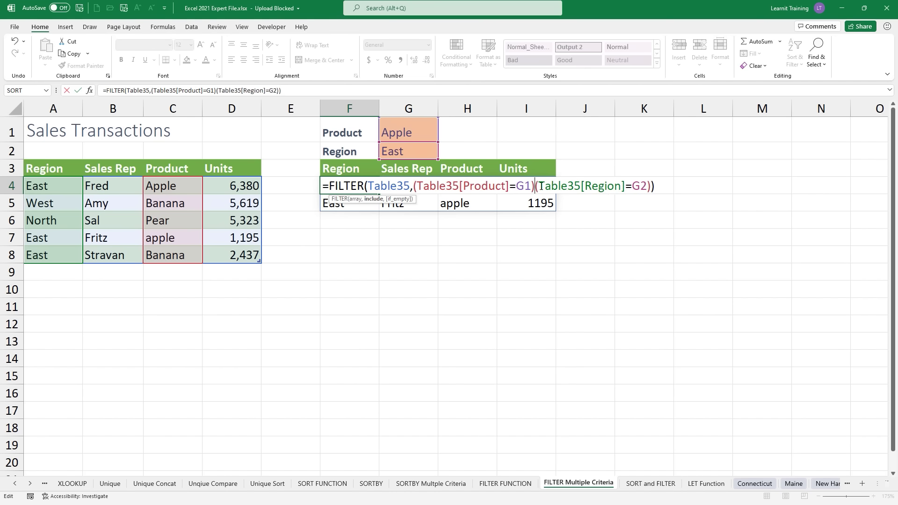
type("+")
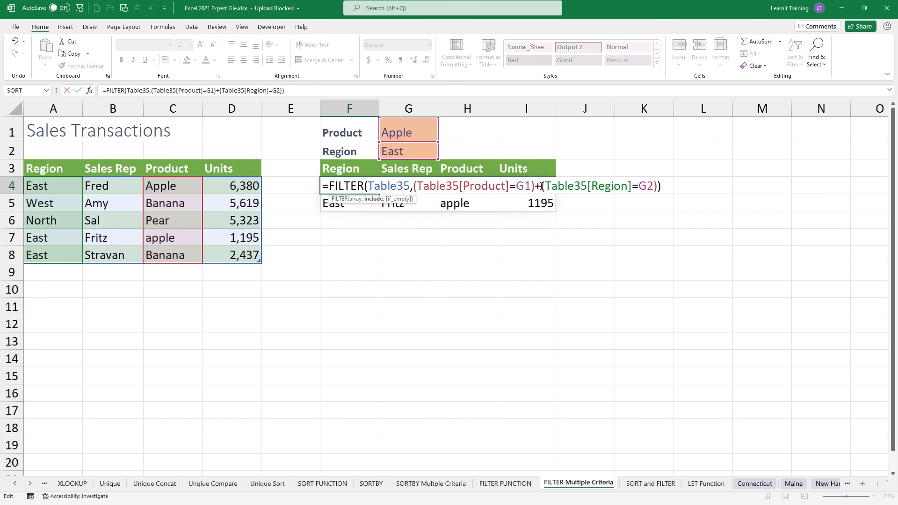
key("Return")
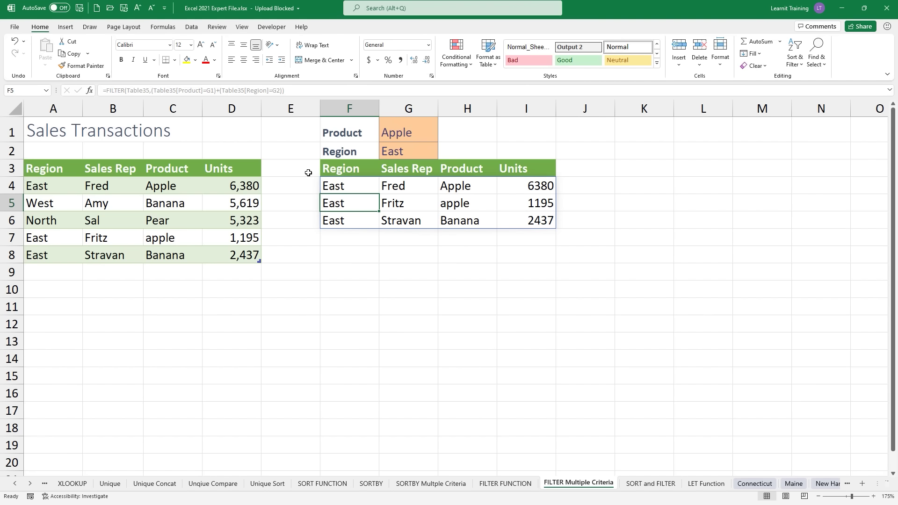
Step: Try *, AND, OR and + as the joiner, finally restoring * so both criteria must match
left_click(340, 186)
double_click(340, 187)
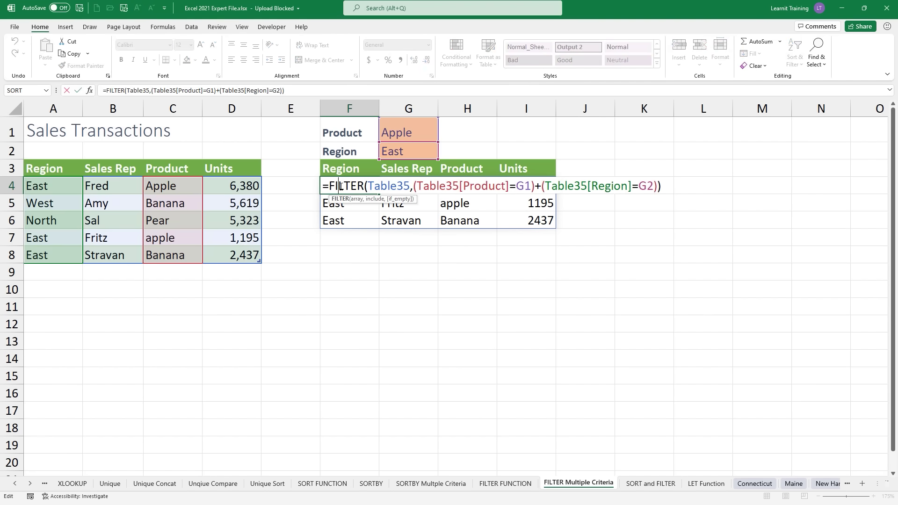
left_click(541, 187)
key("BackSpace")
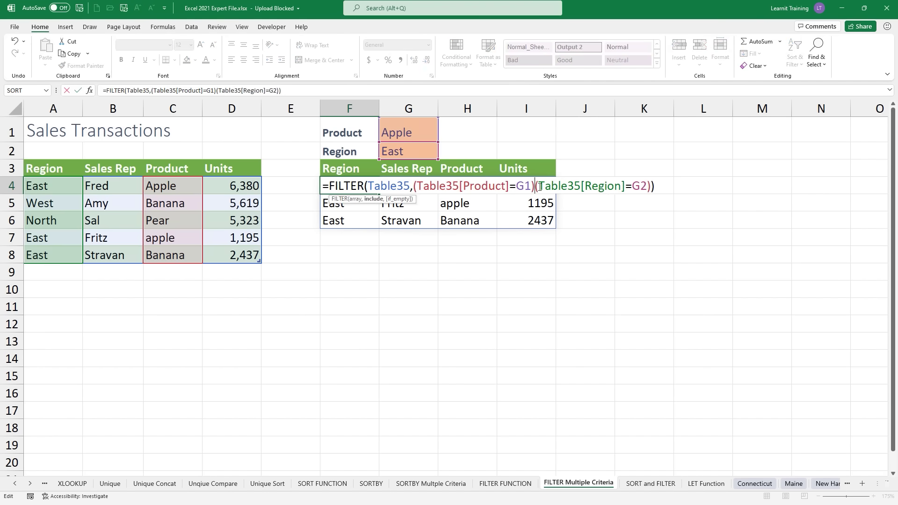
type("*")
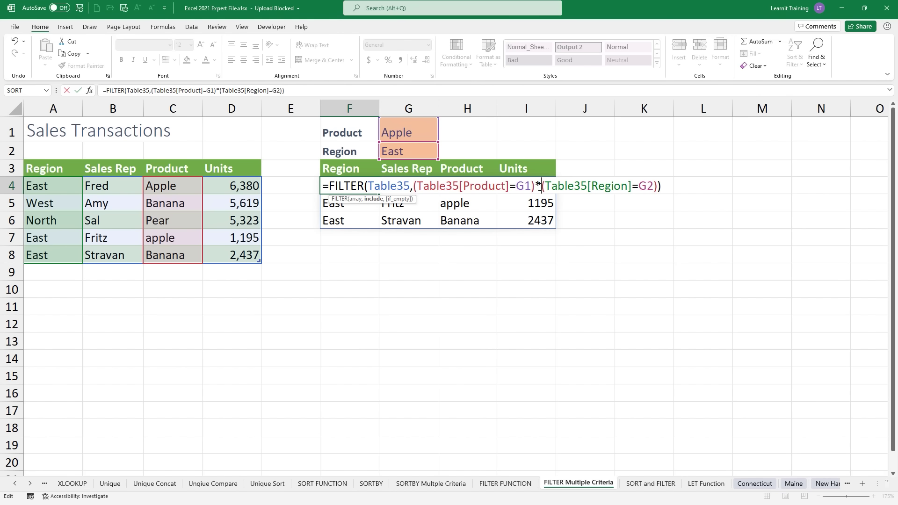
key("BackSpace")
type("AND")
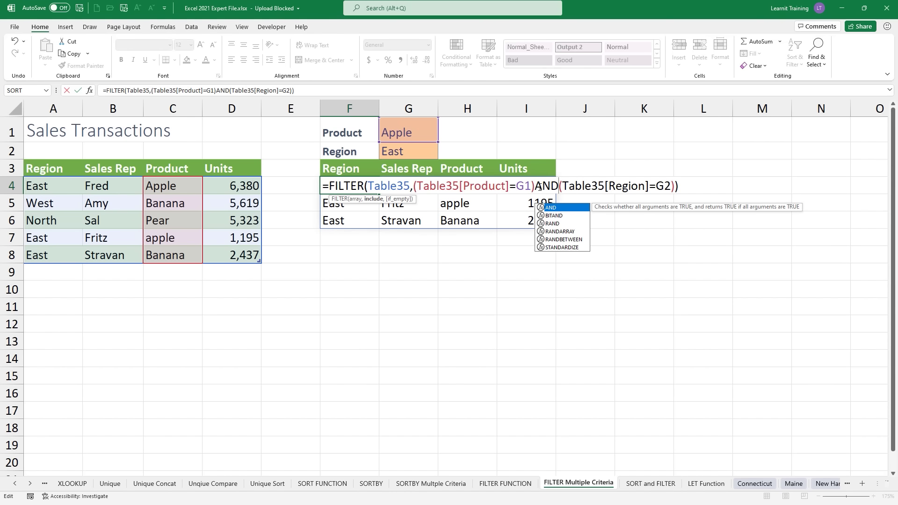
key("BackSpace")
key("BackSpace")
key("BackSpace")
type("*")
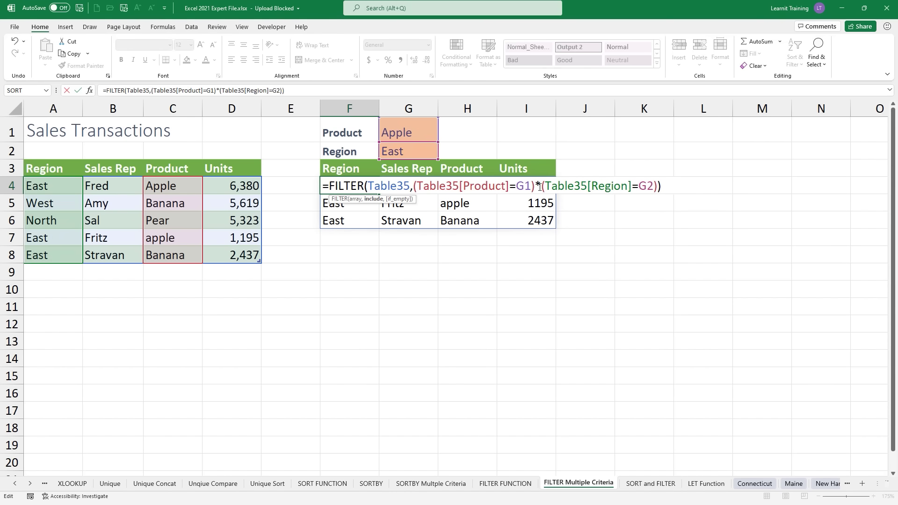
key("BackSpace")
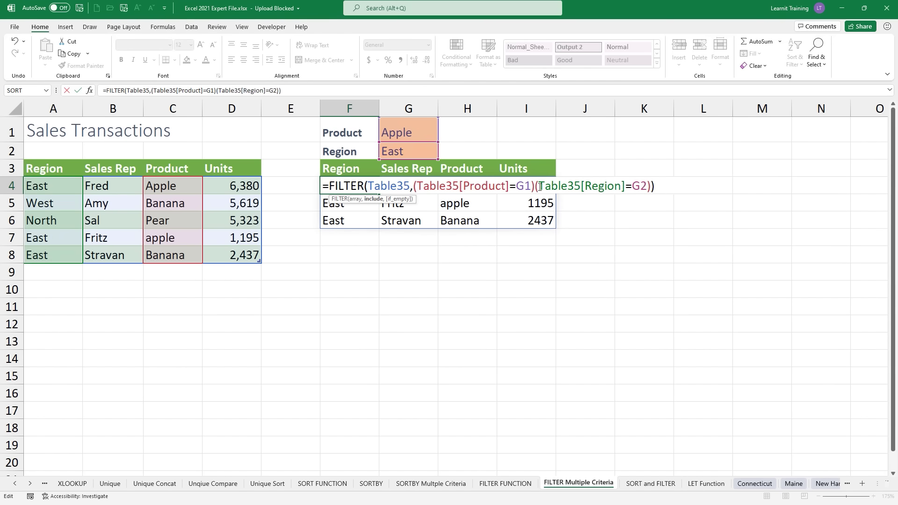
type("OR")
key("BackSpace")
key("BackSpace")
type("+")
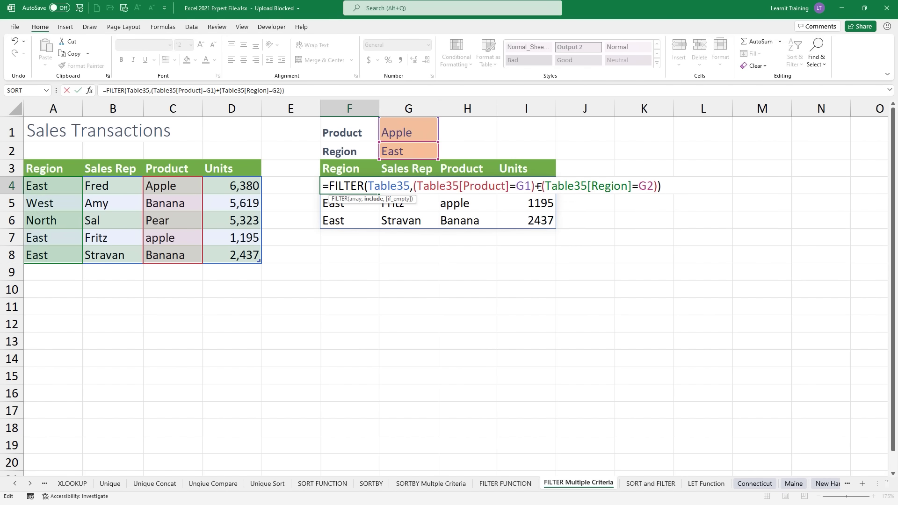
key("BackSpace")
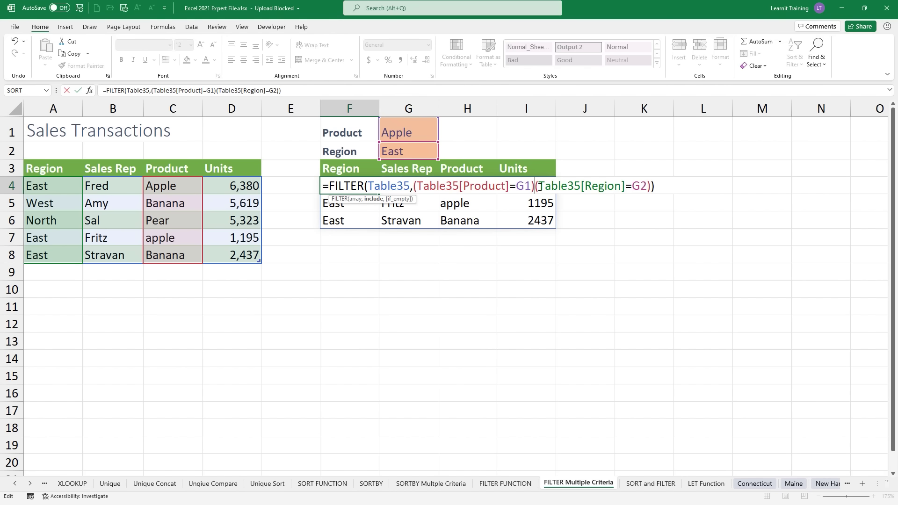
type("*")
key("Return")
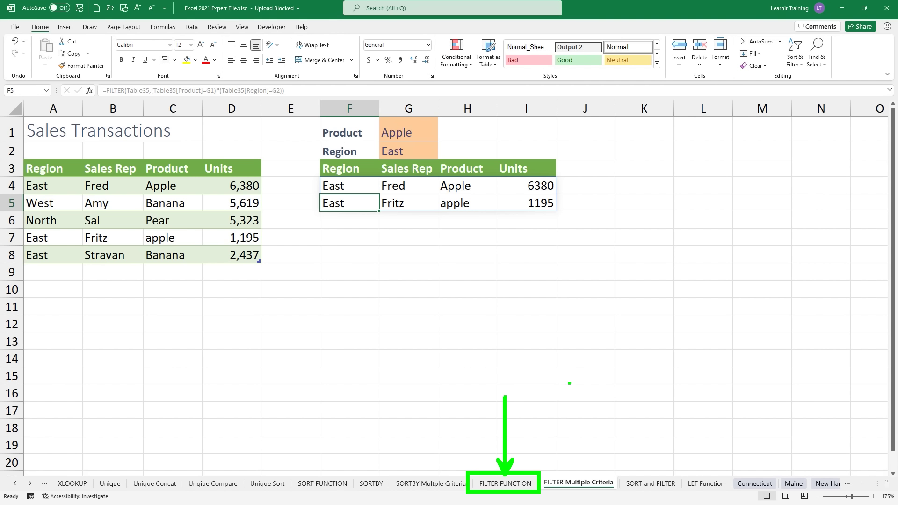
Step: Switch to the SORT and FILTER sheet
left_click_drag(544, 471, 618, 498)
left_click_drag(548, 416, 593, 468)
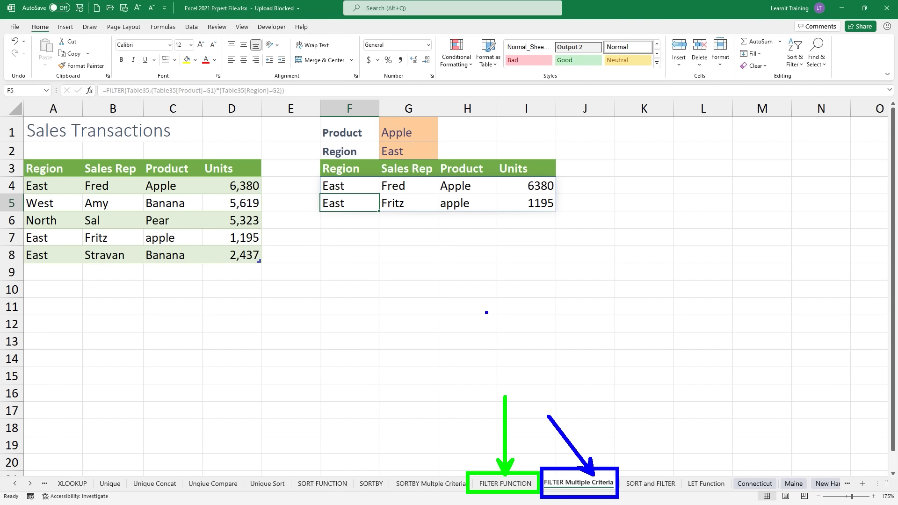
key("Escape")
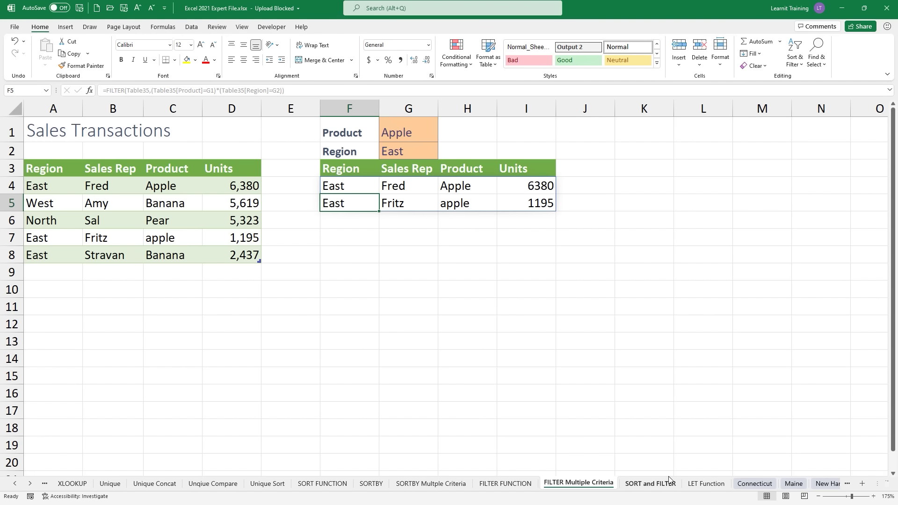
left_click(668, 482)
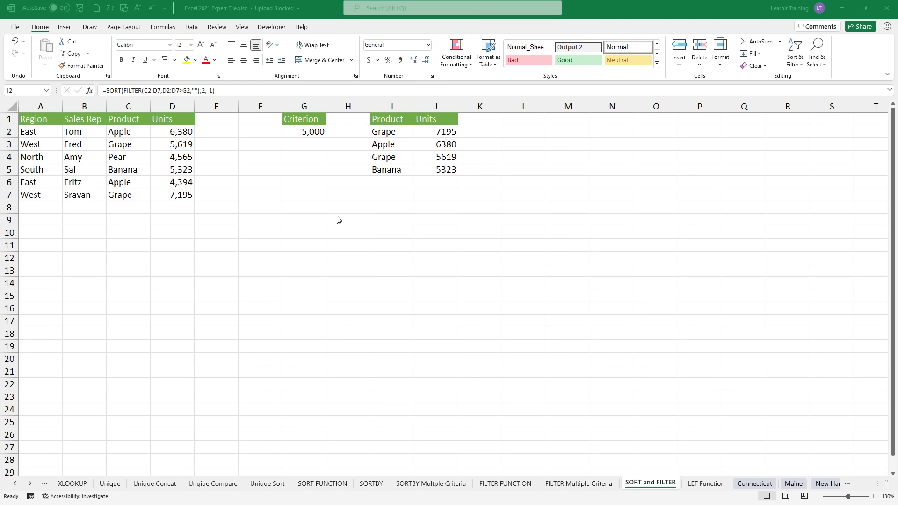
Step: Insert three blank columns at column H to push the old Product/Units result right
scroll(339, 220, "up", 2)
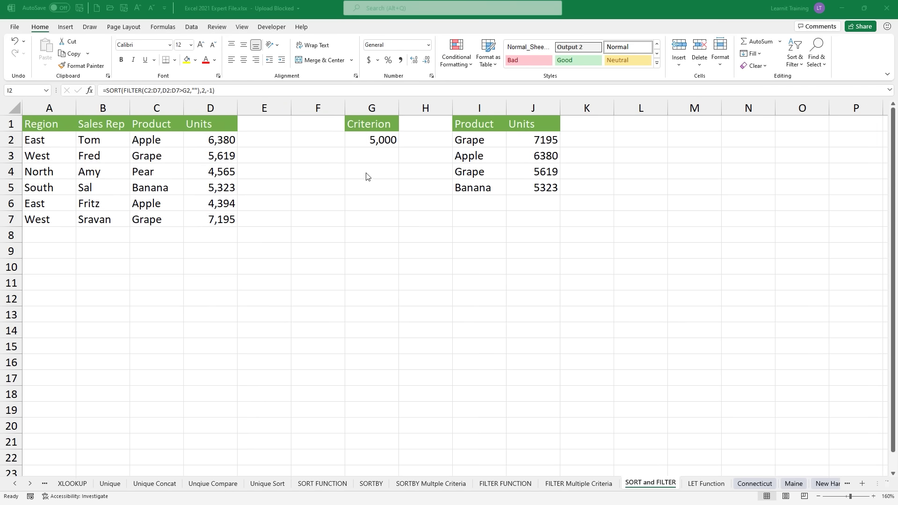
left_click(437, 108)
right_click(437, 109)
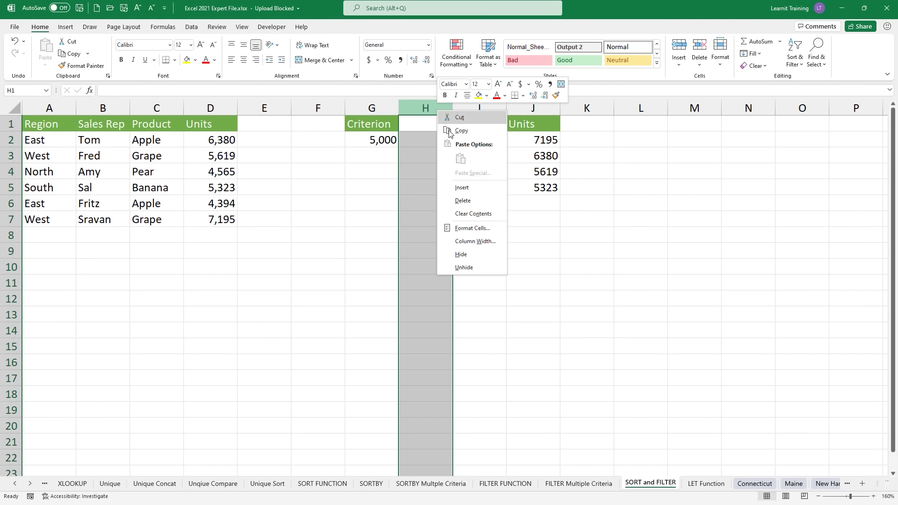
left_click(477, 187)
key("F4")
key("F4")
key("F4")
key("F4")
key("F4")
key("F4")
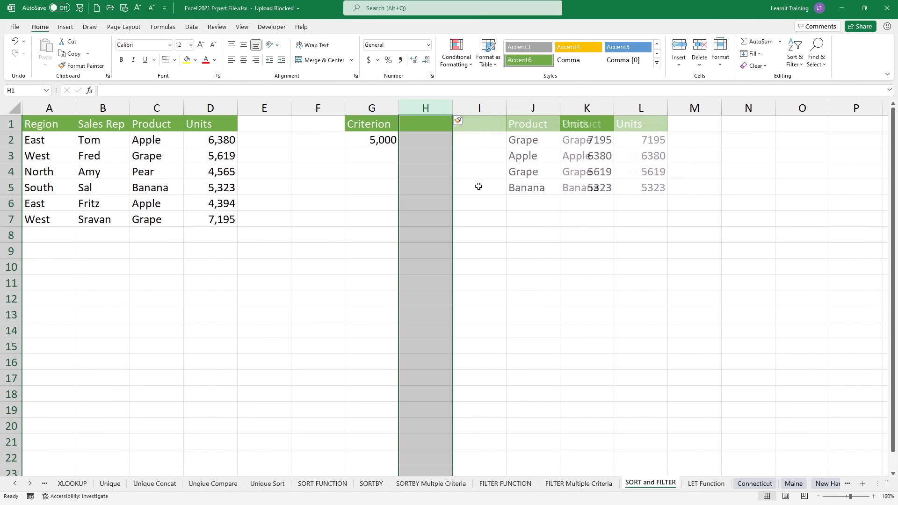
key("F4")
Step: Reset header cells H1:O1 to the Normal cell style, removing the green fill
left_click_drag(420, 129, 804, 124)
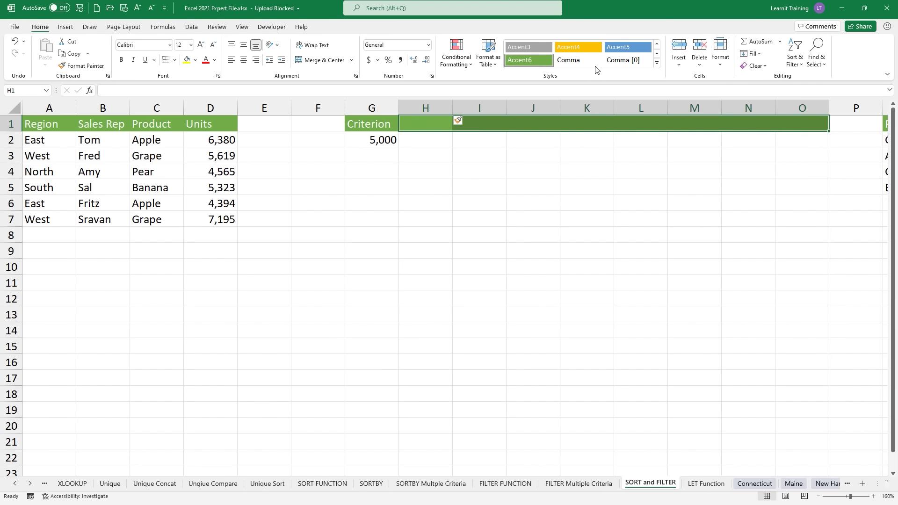
left_click(657, 65)
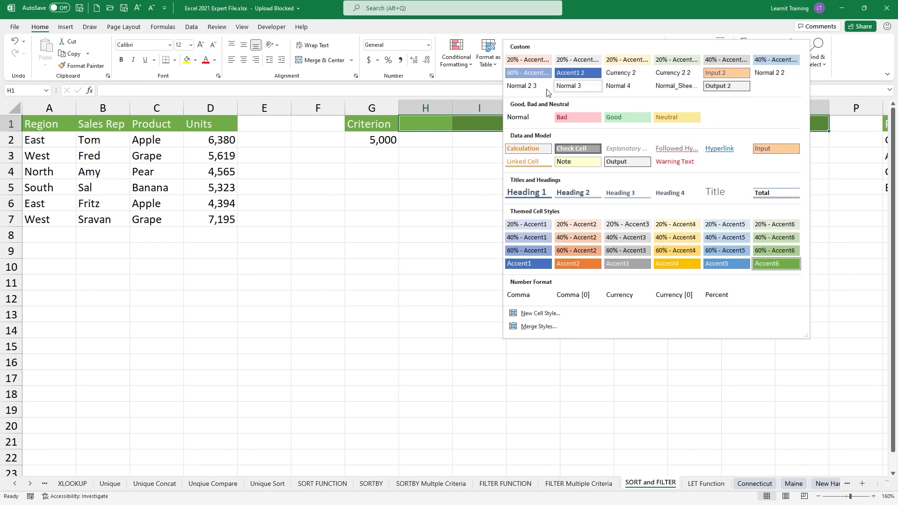
left_click(519, 118)
left_click(441, 207)
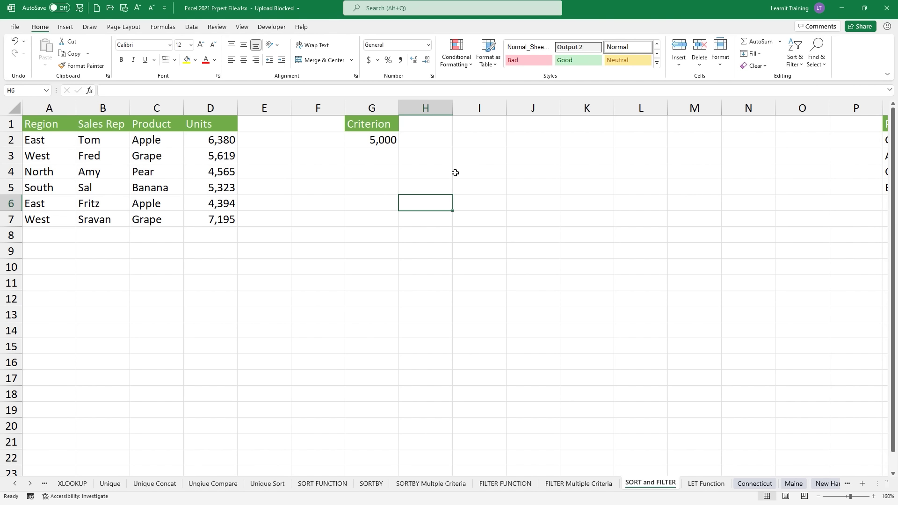
left_click(464, 137)
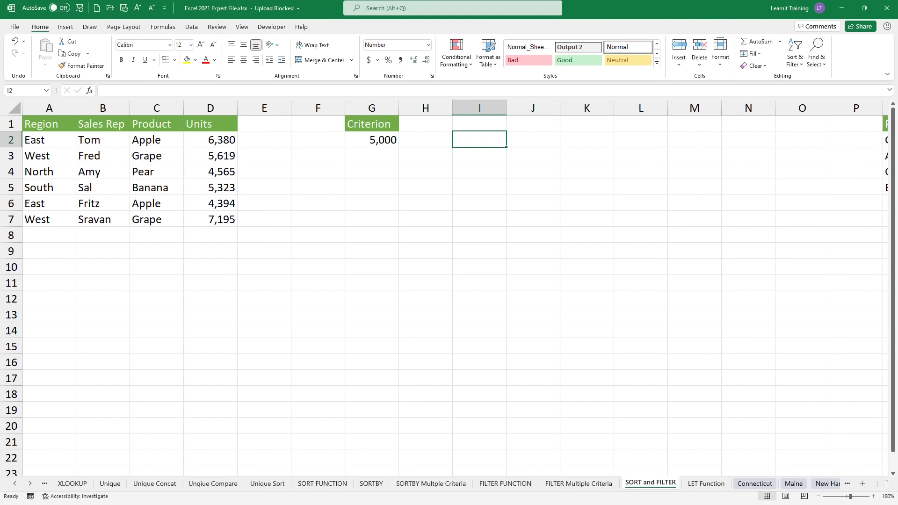
Step: Enter =SORT(FILTER(A2:D7,D2:D7>G2),4,-1) in I2 to list rows above 5,000 sorted descending by Units
type("=")
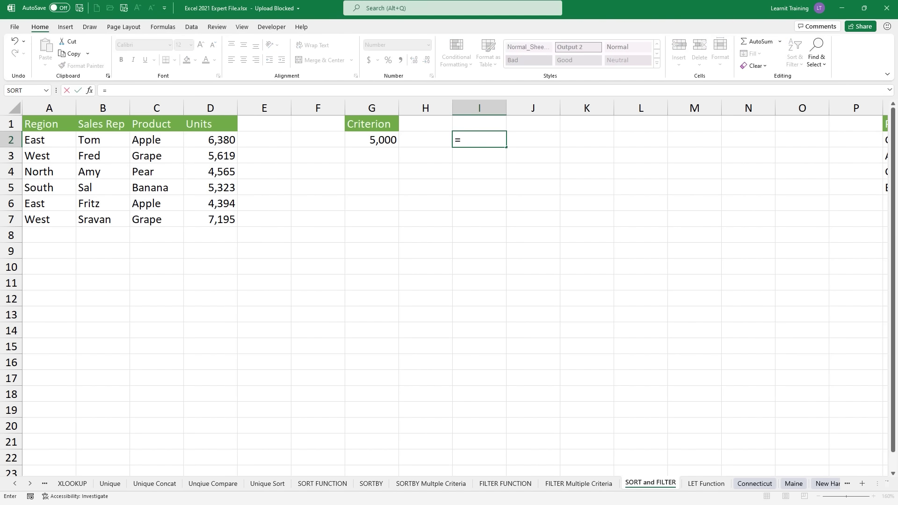
type("sort")
key("Tab")
type("fi")
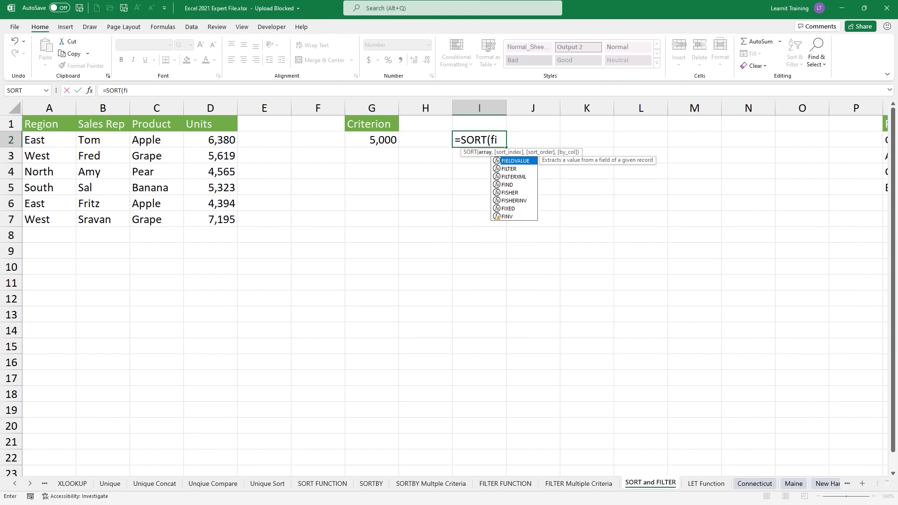
type("lt")
key("Tab")
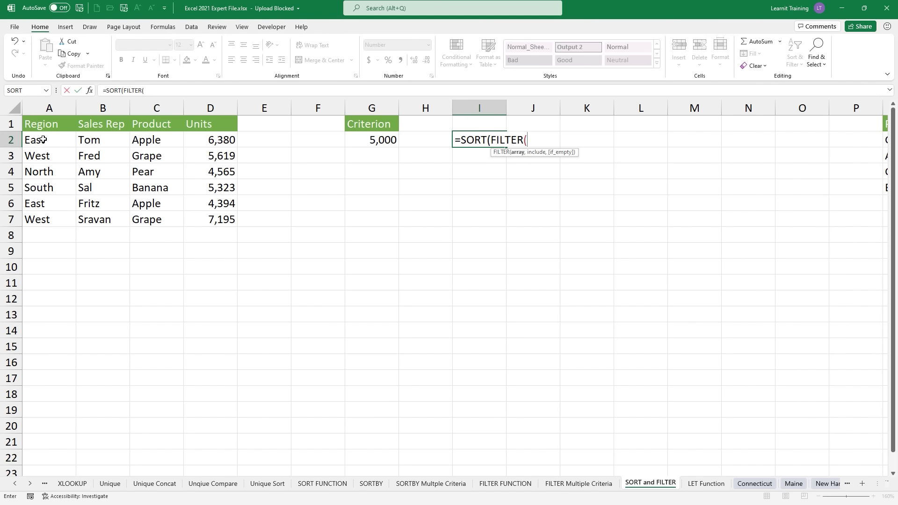
left_click_drag(43, 140, 206, 219)
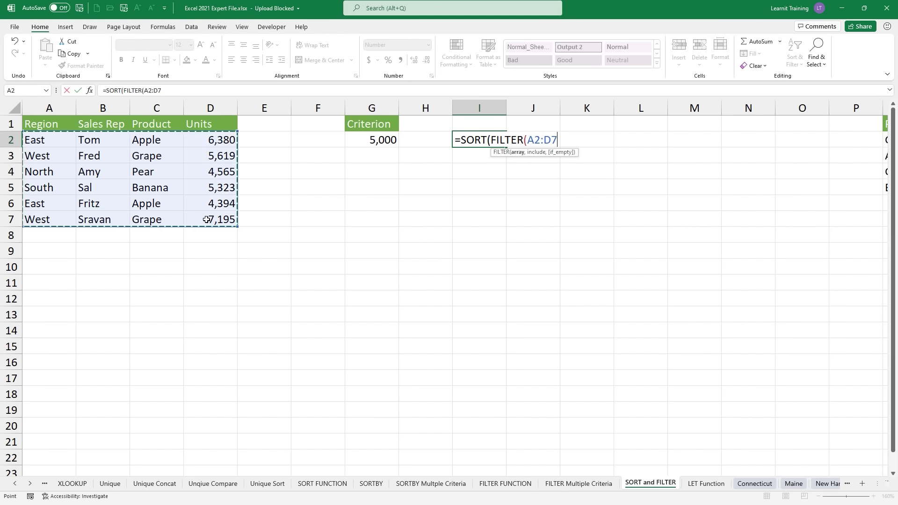
type(",")
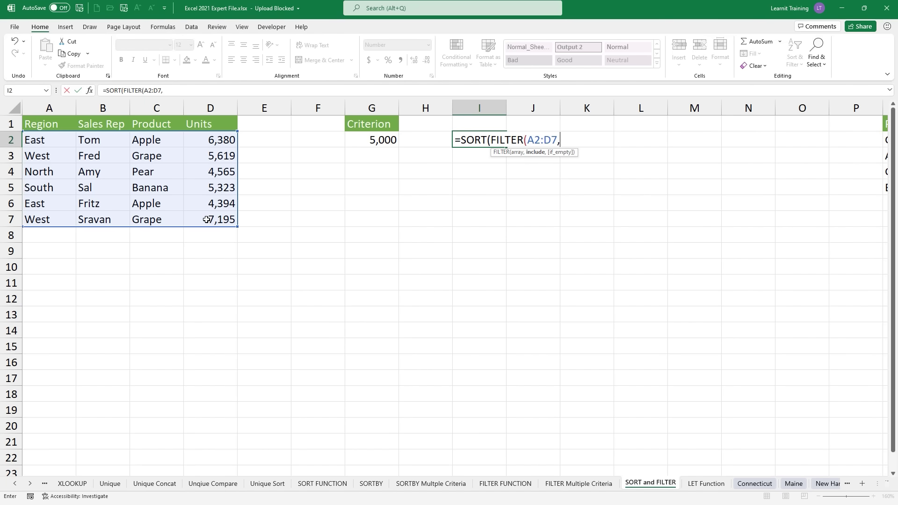
left_click_drag(215, 140, 229, 223)
type(">")
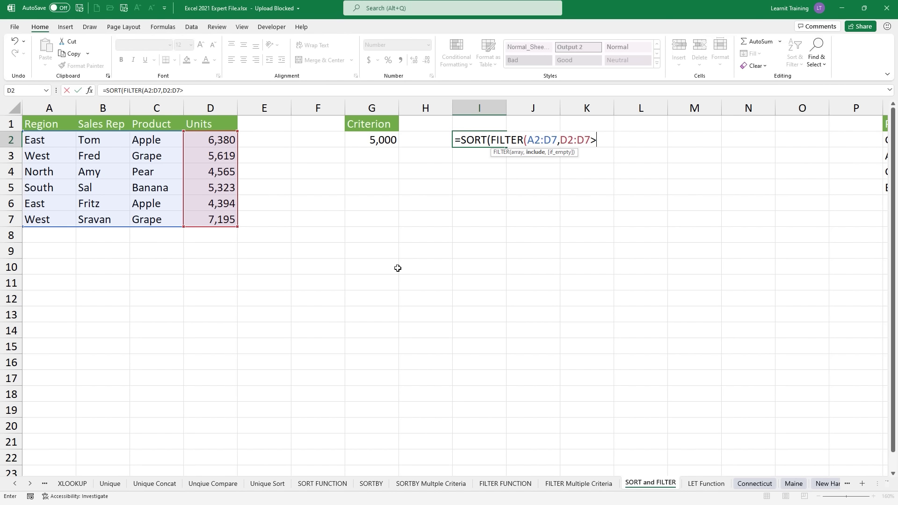
left_click(391, 138)
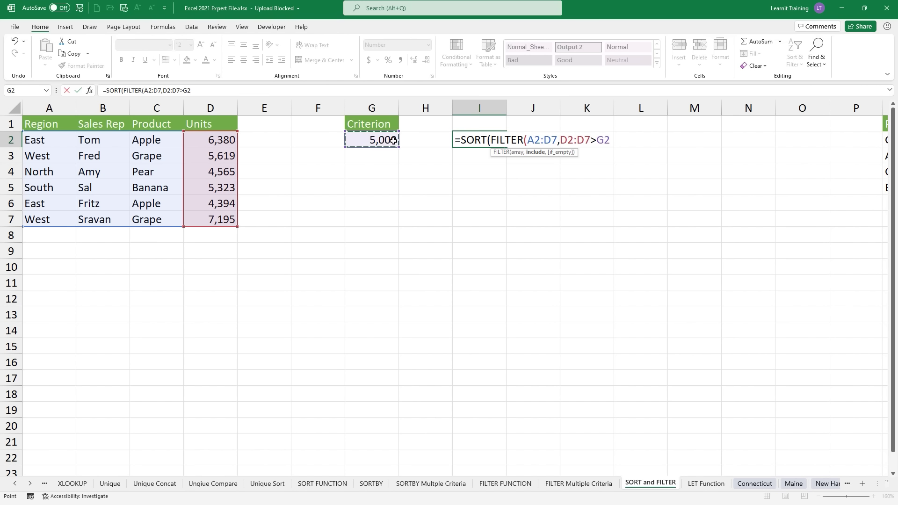
type(")")
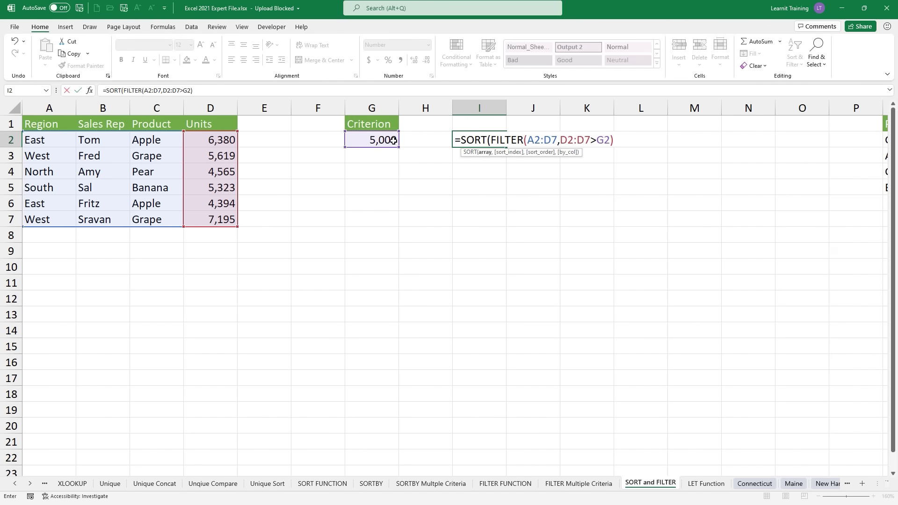
type(",4")
type(",")
key("Down")
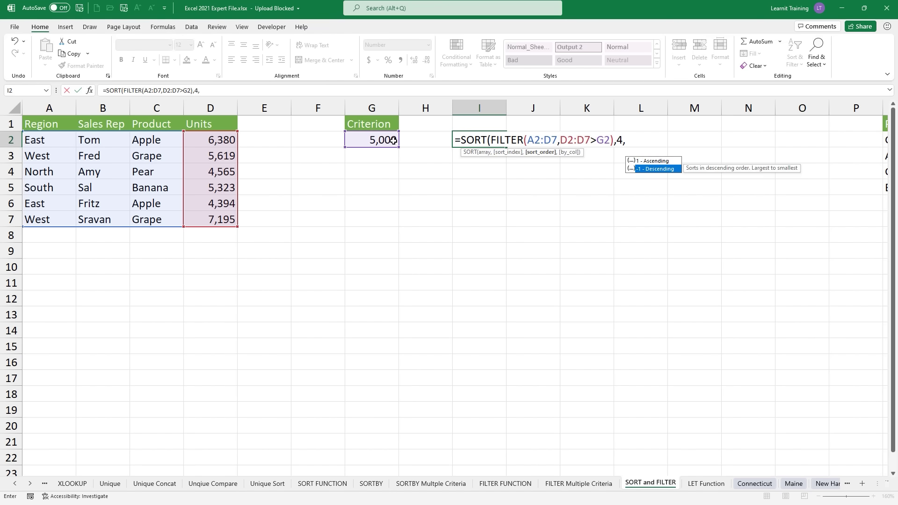
key("Tab")
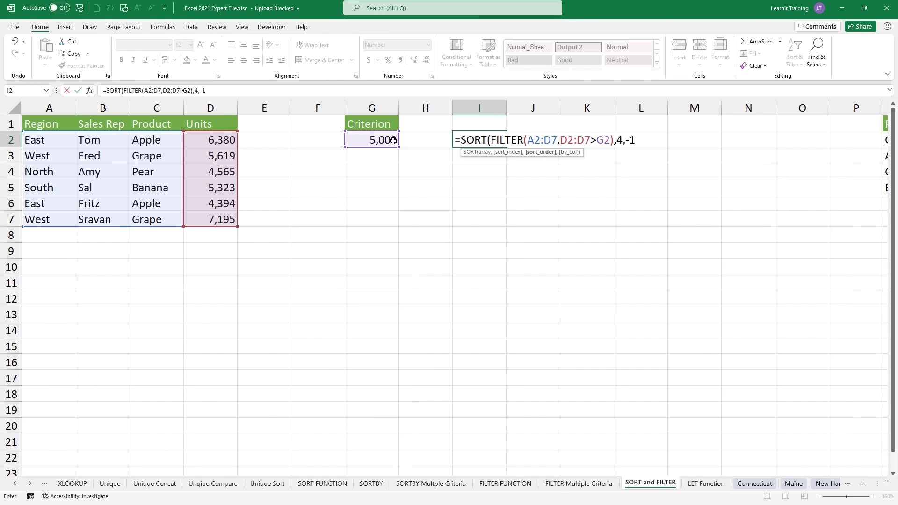
type(")")
key("Return")
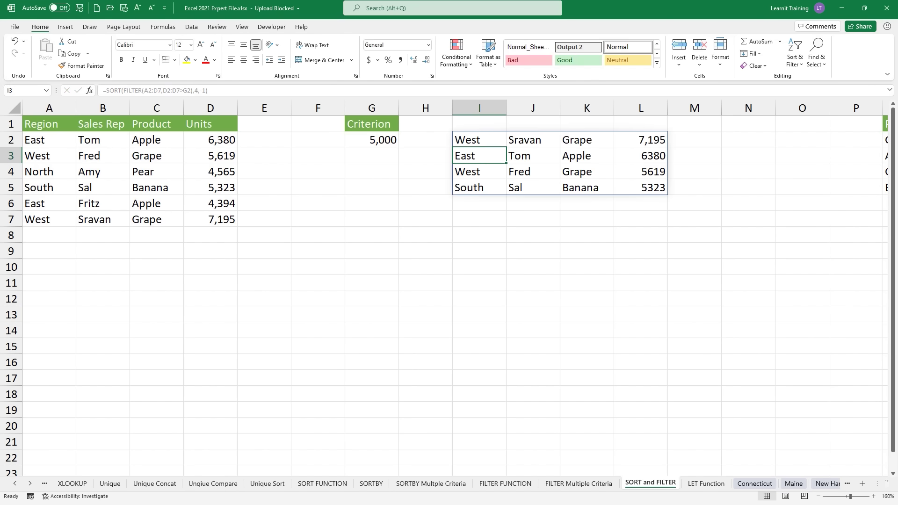
Step: Open the I2 formula to review the SORT and FILTER arguments
left_click_drag(440, 157, 392, 153)
left_click_drag(625, 132, 621, 123)
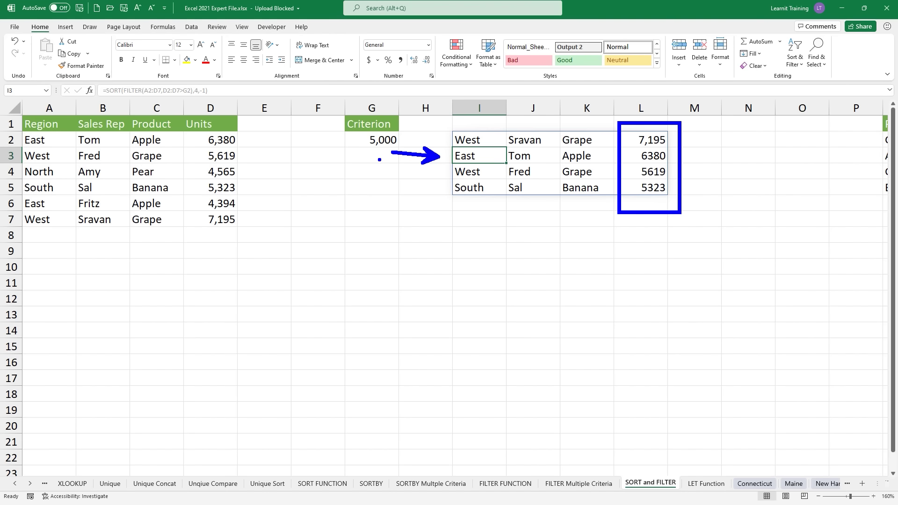
key("Escape")
left_click(475, 141)
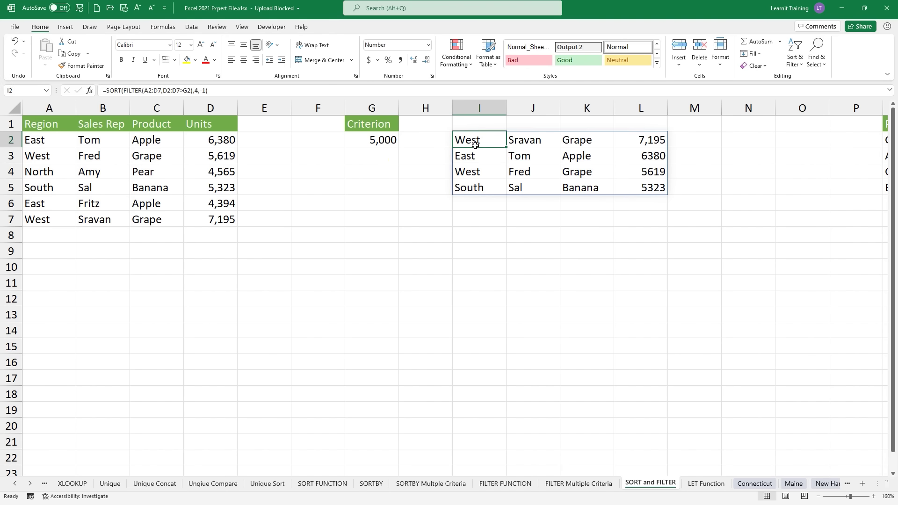
double_click(476, 140)
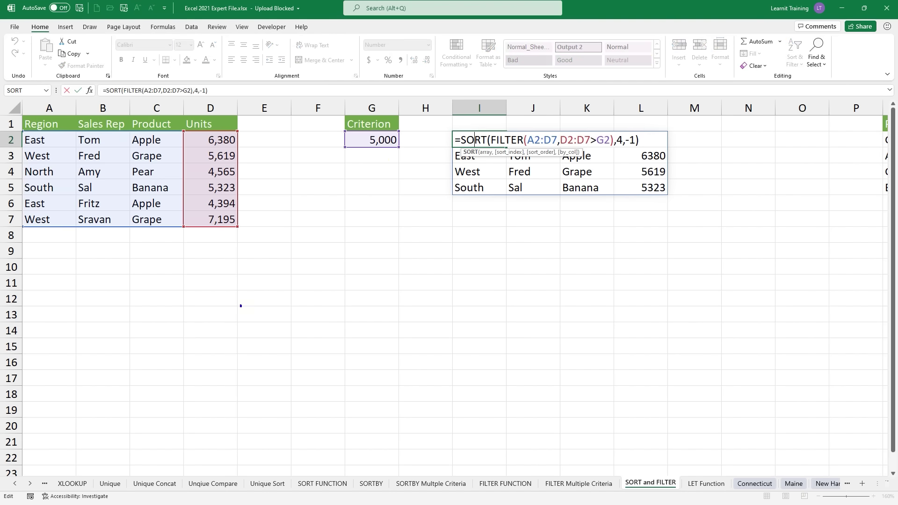
mouse_move(436, 105)
left_mouse_down()
mouse_move(454, 129)
mouse_move(668, 206)
mouse_move(692, 227)
left_mouse_up()
left_click_drag(674, 154, 753, 209)
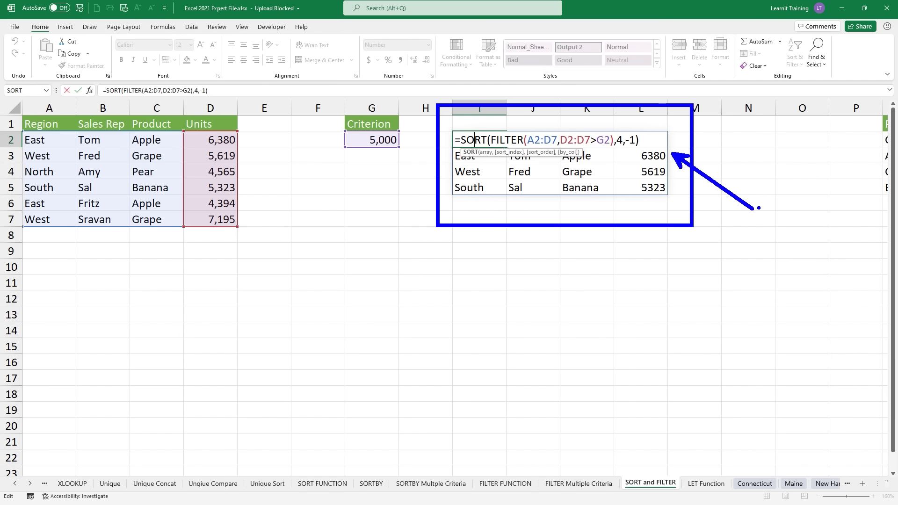
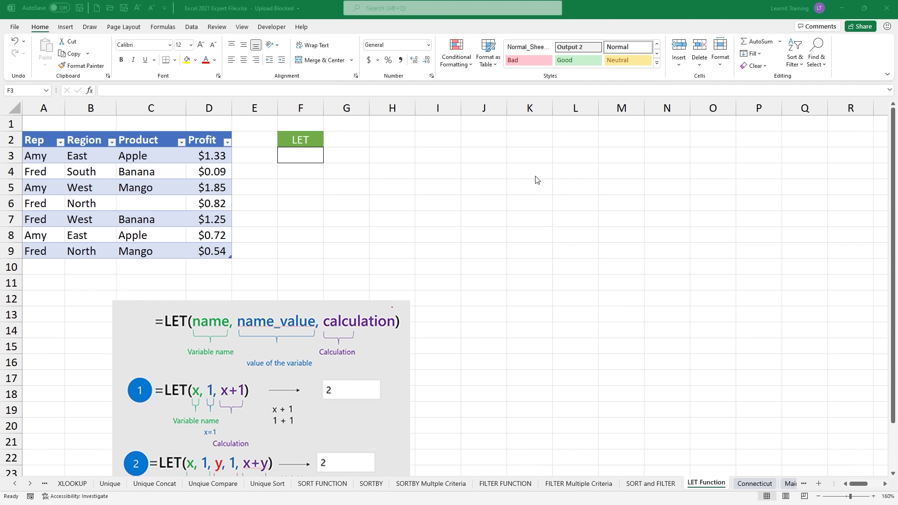
Step: Enter =LET(X,5,SUM(X,1)) in F3 to return 6, then select the sales table to check status-bar totals
left_click(296, 159)
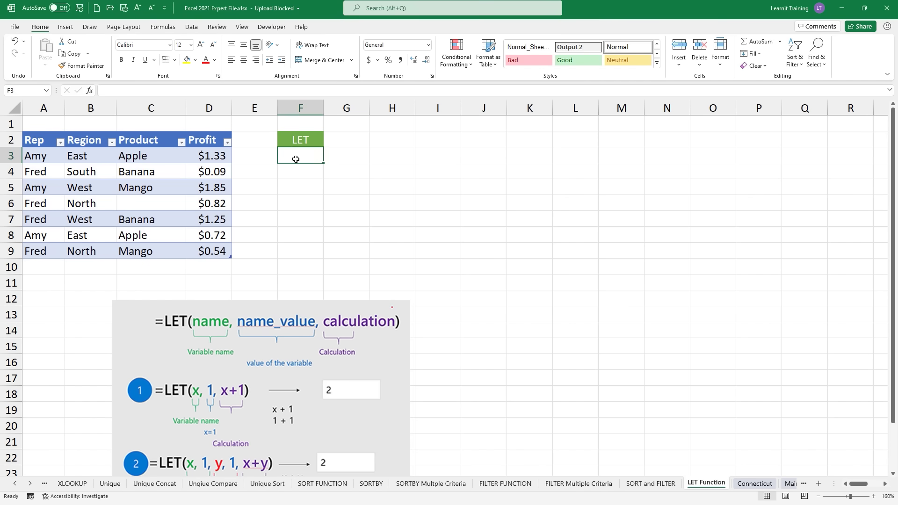
type("=let")
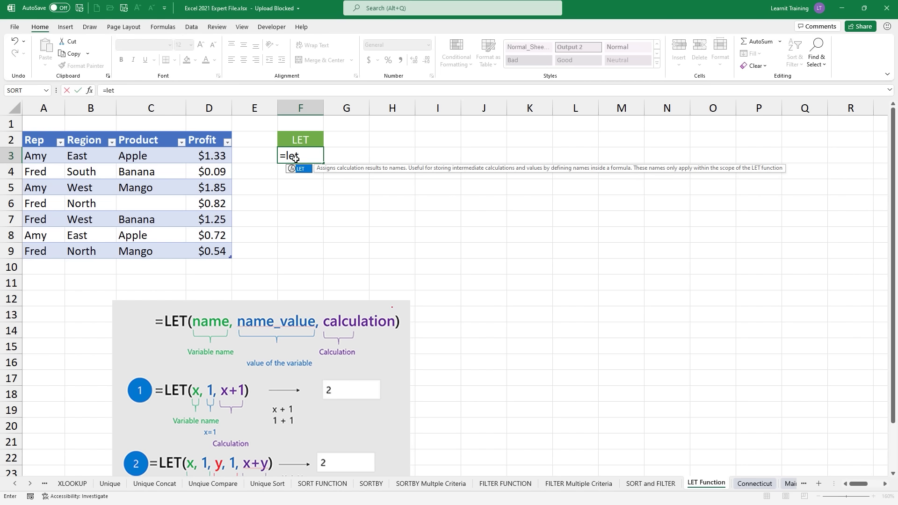
key("Tab")
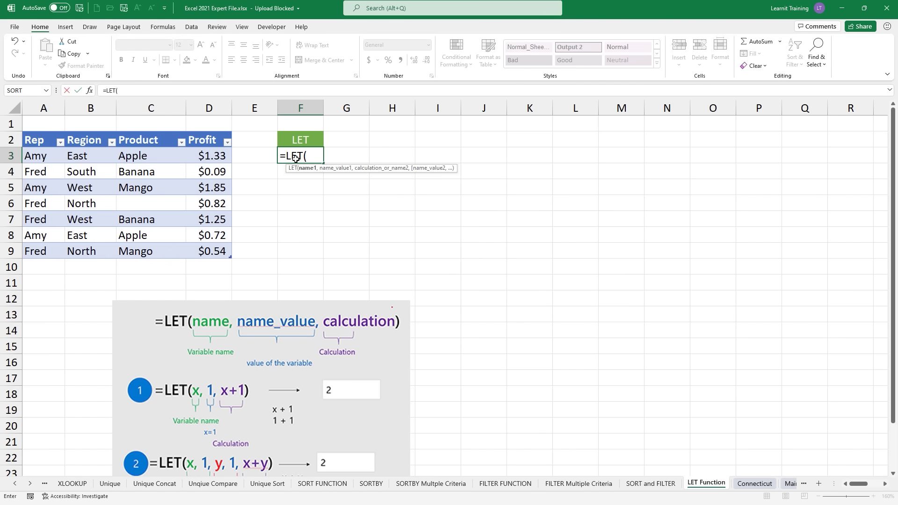
type("X,")
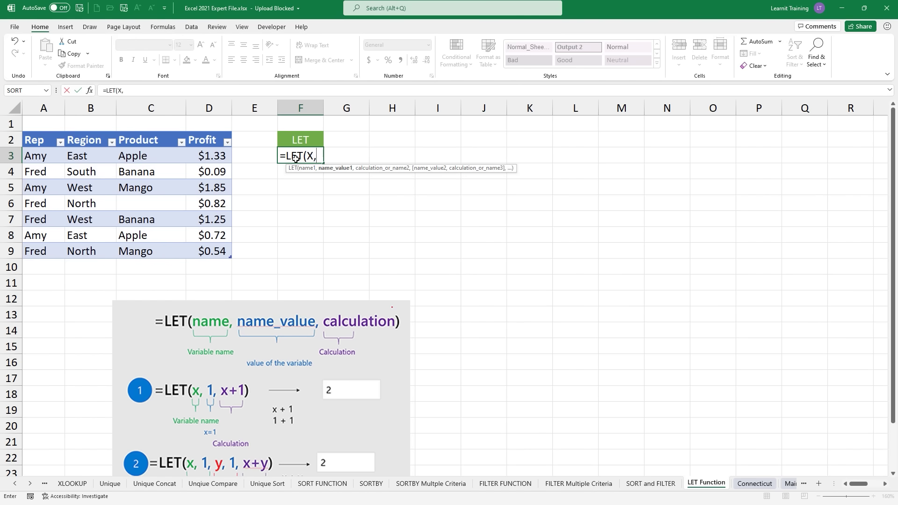
type("5,sum")
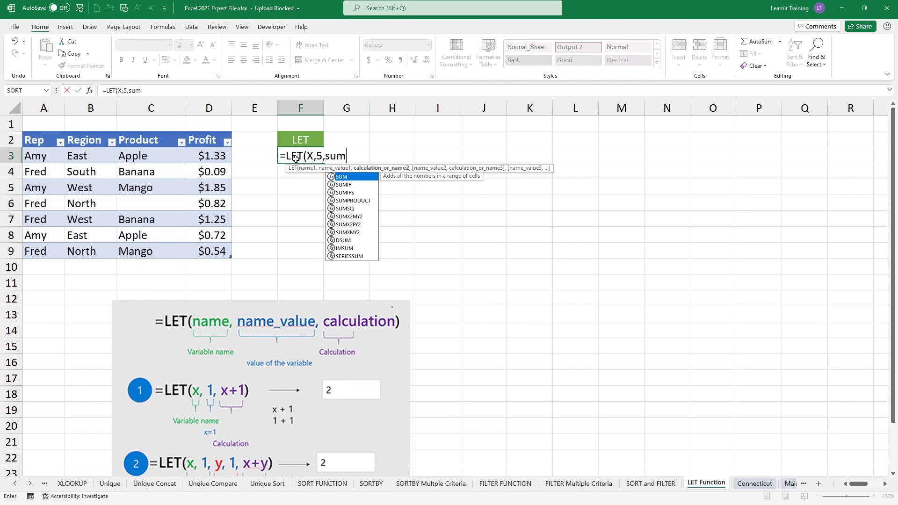
type("(")
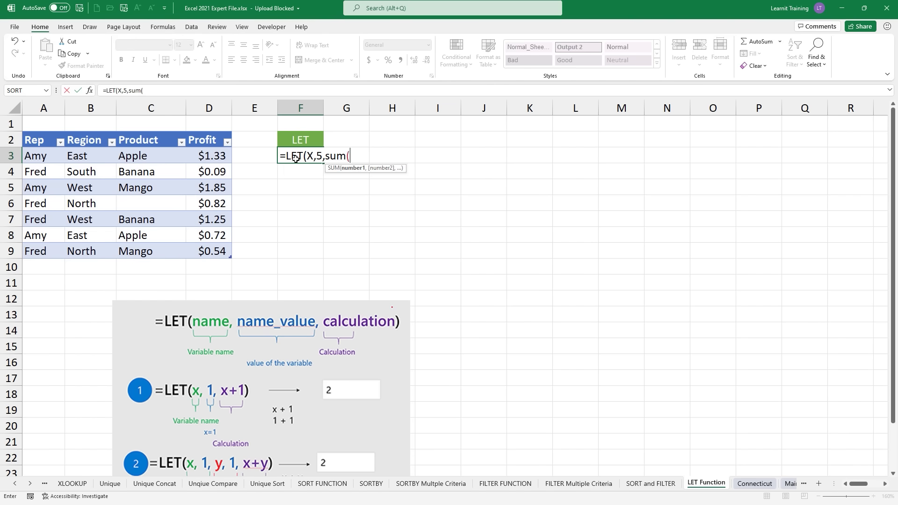
type("x,1")
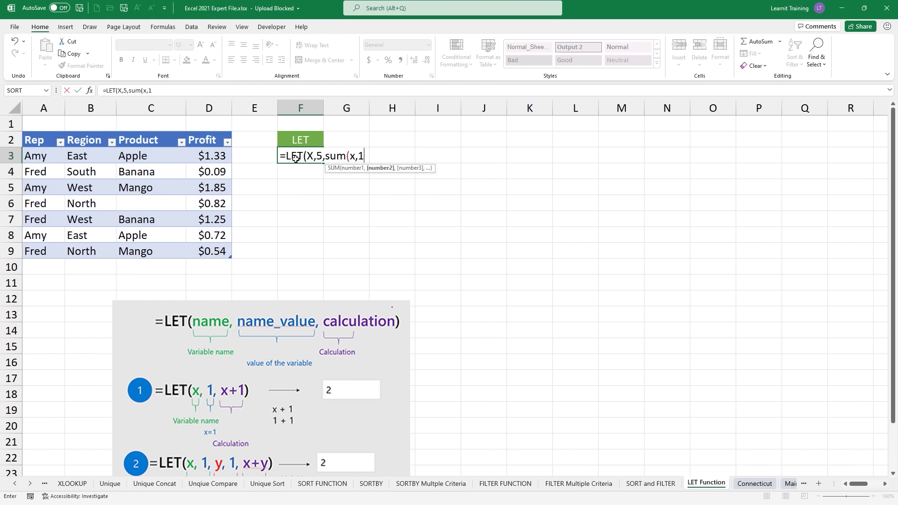
type(")")
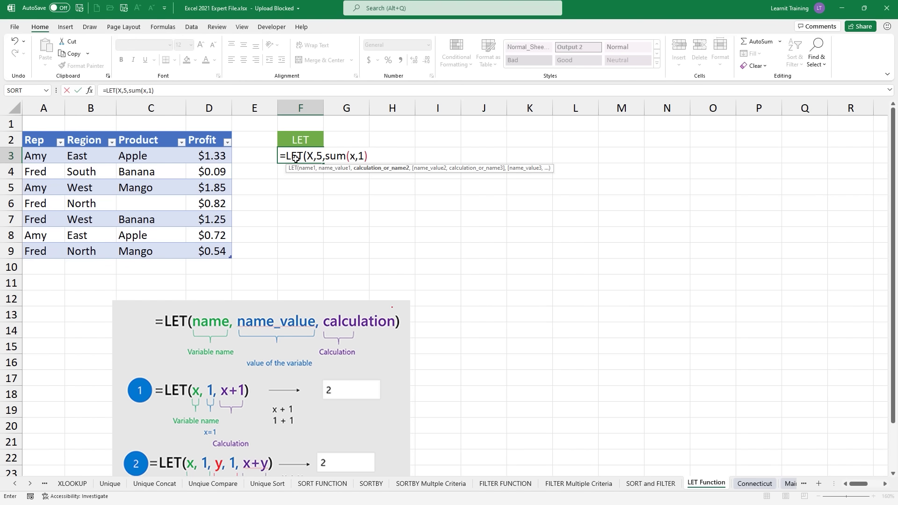
type(")")
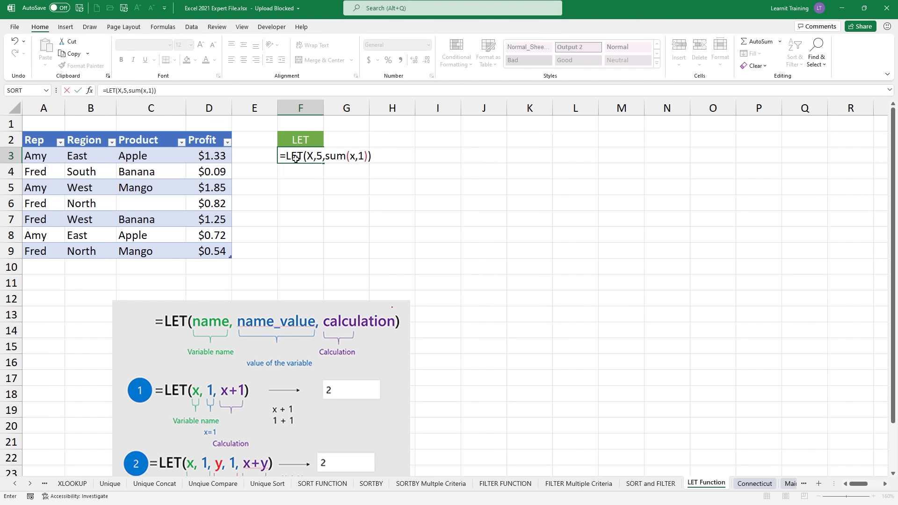
key("Return")
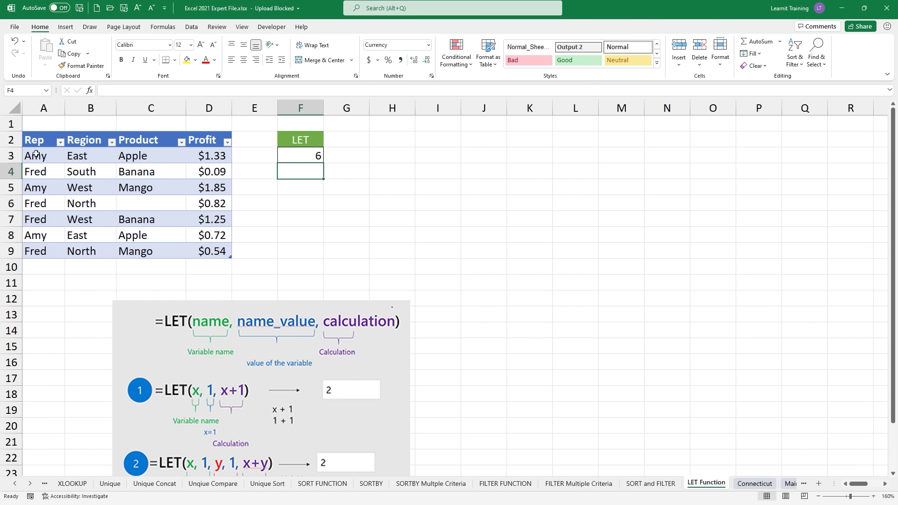
left_click_drag(34, 156, 219, 251)
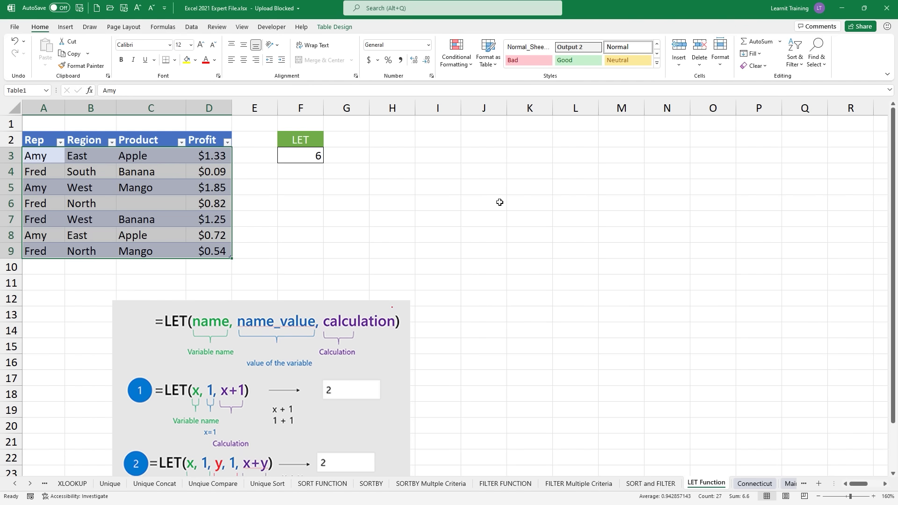
Step: Label cell H2 'without let'
left_click(408, 143)
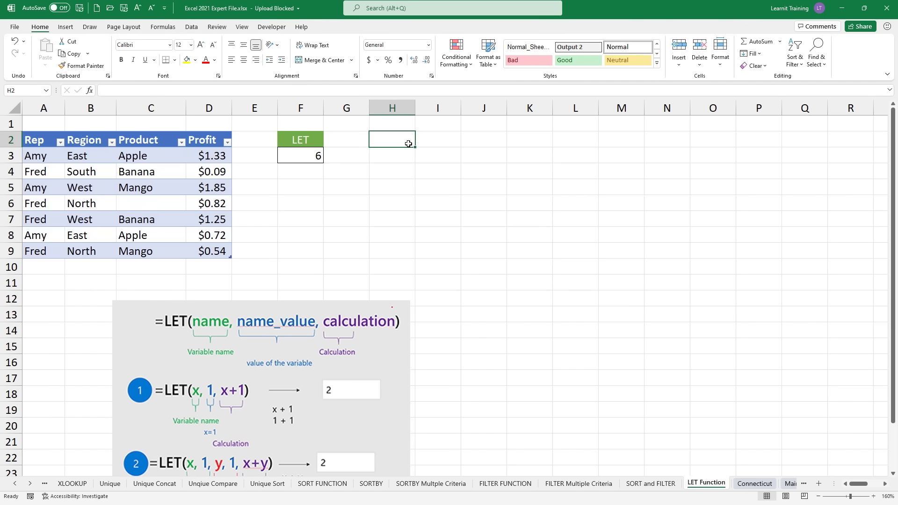
type("without let")
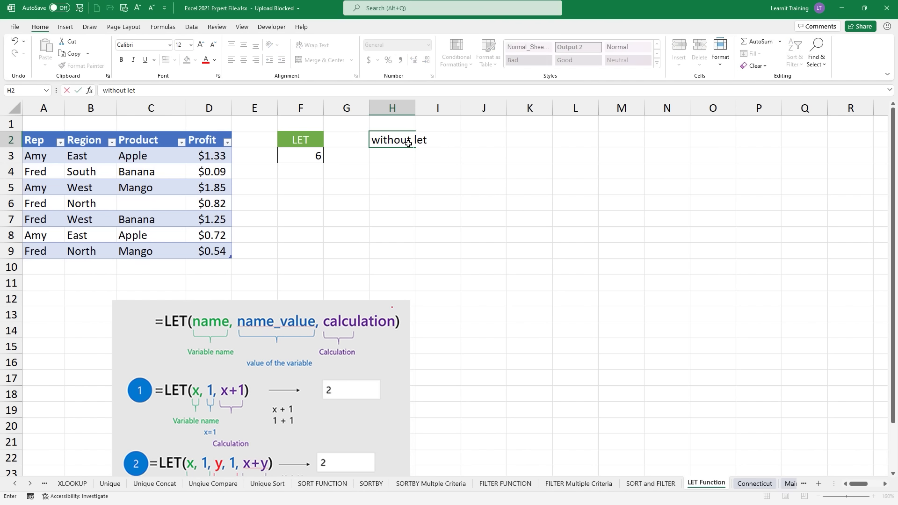
key("Return")
Step: Enter =IF(ISBLANK(FILTER(Table1,Table1[Rep]="fred")),"-",FILTER(Table1,Table1[Rep]="fred")) in H3 to spill Fred's rows
type("=")
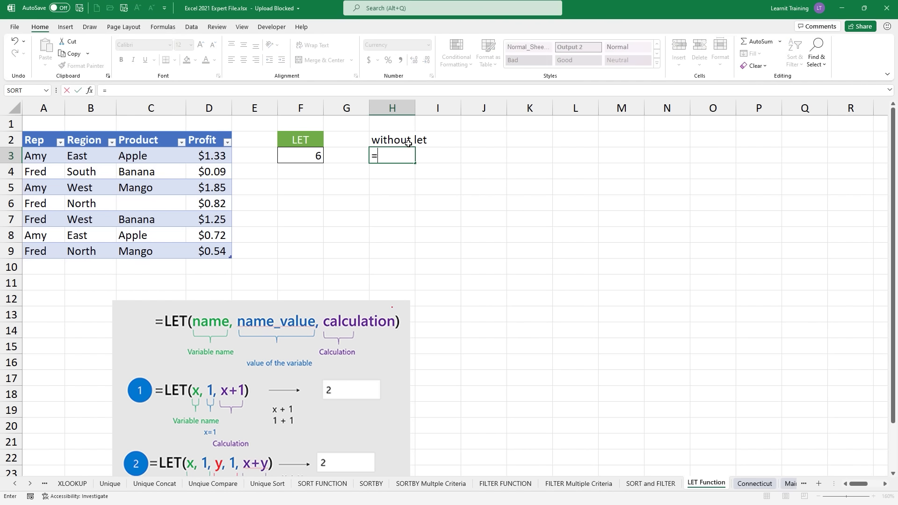
type("IF(")
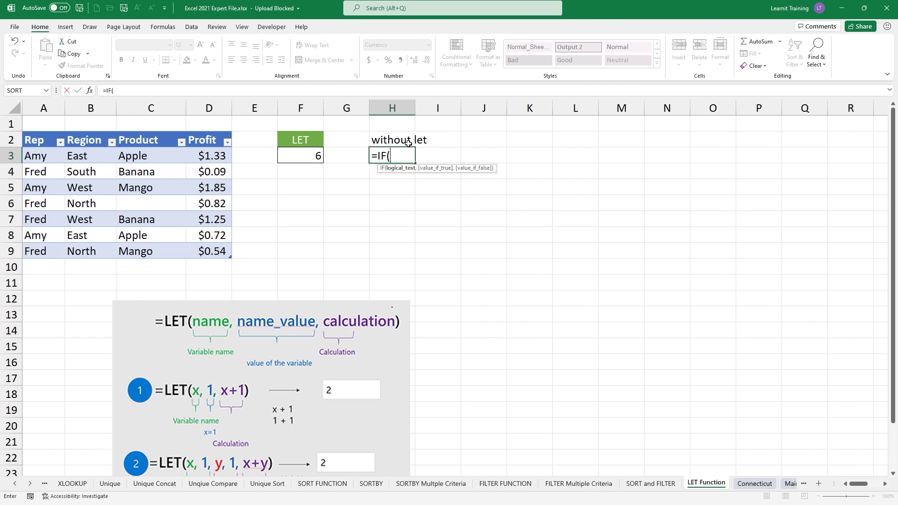
type("ISBLANK(")
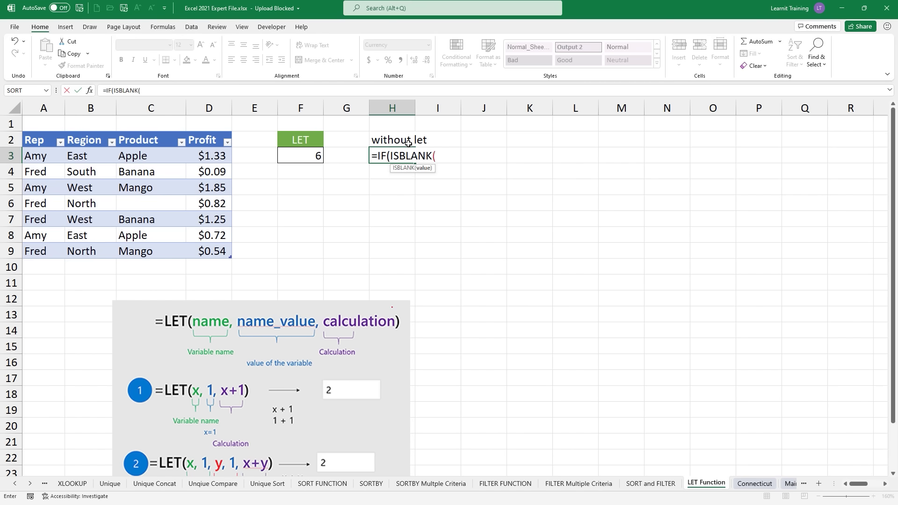
type("filt")
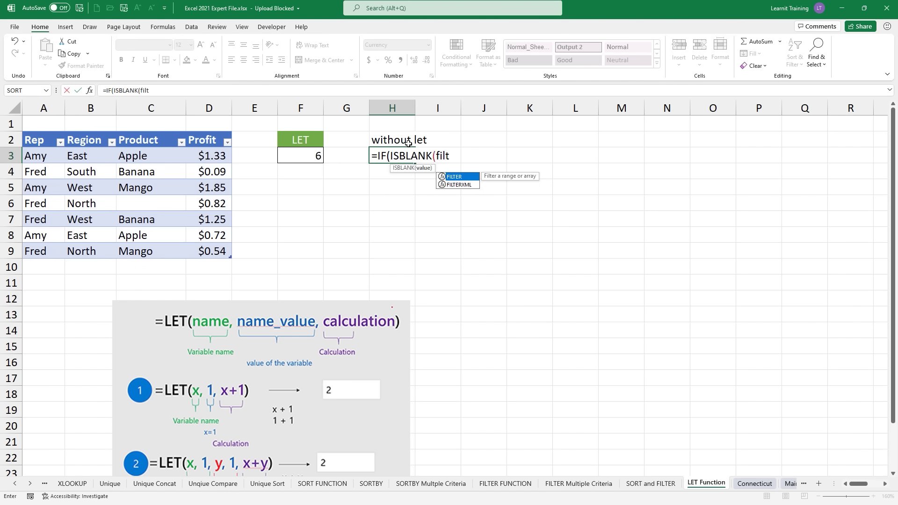
key("Tab")
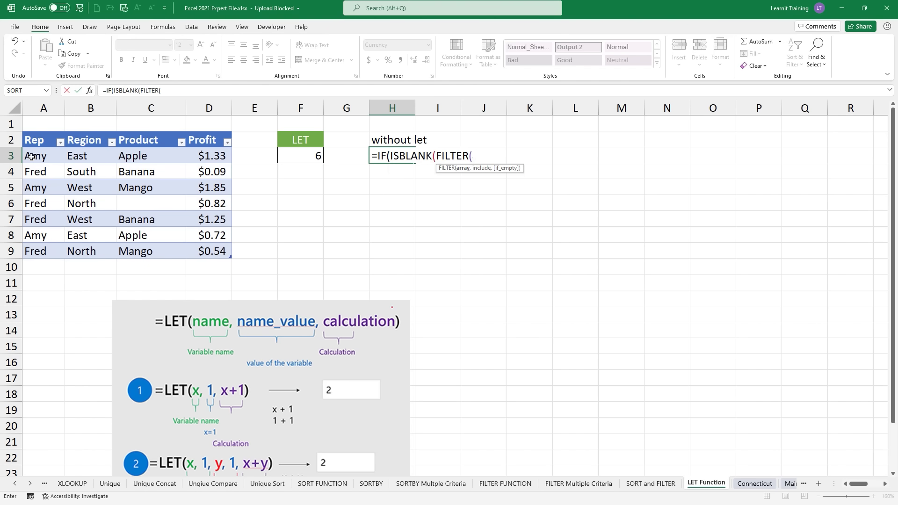
left_click_drag(30, 157, 209, 253)
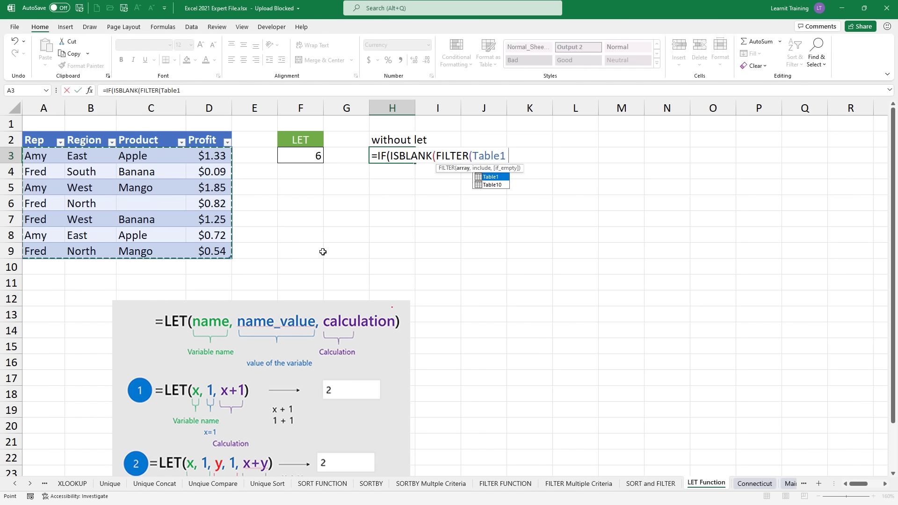
type(",")
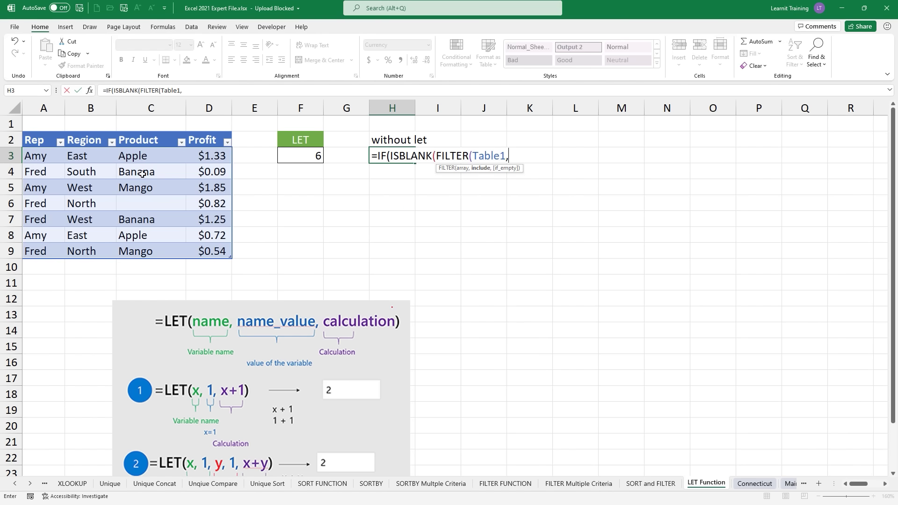
left_click_drag(47, 154, 44, 251)
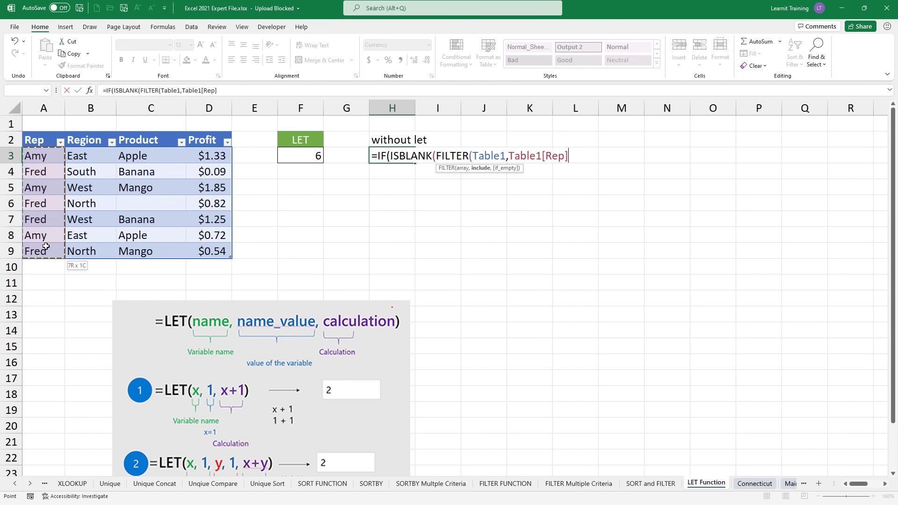
type("=\"fred\"")
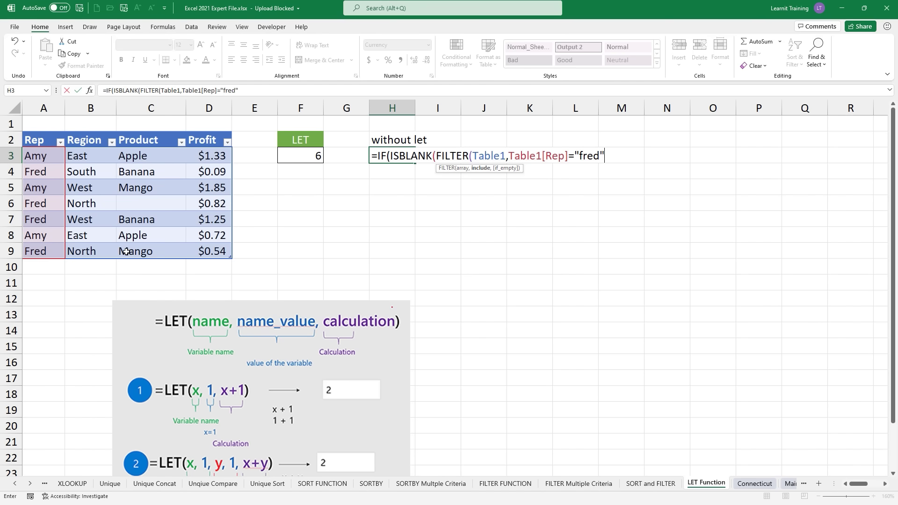
type(")")
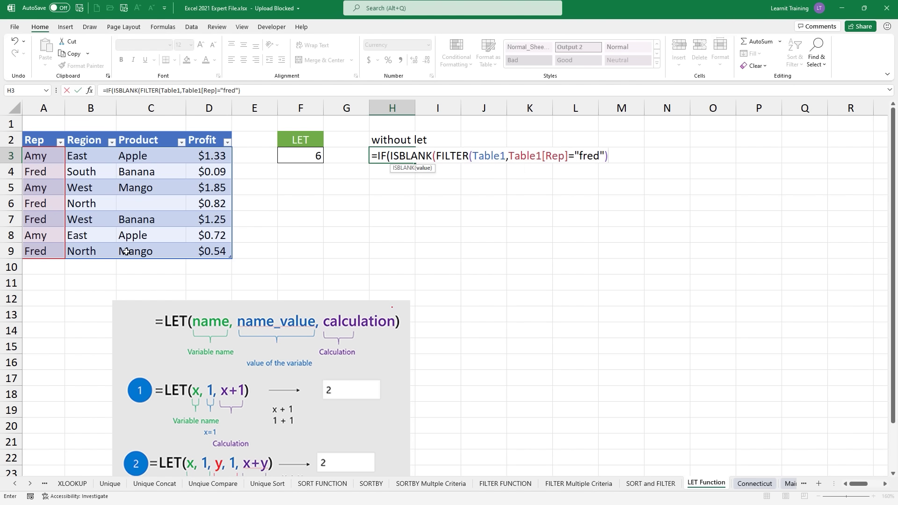
type(")")
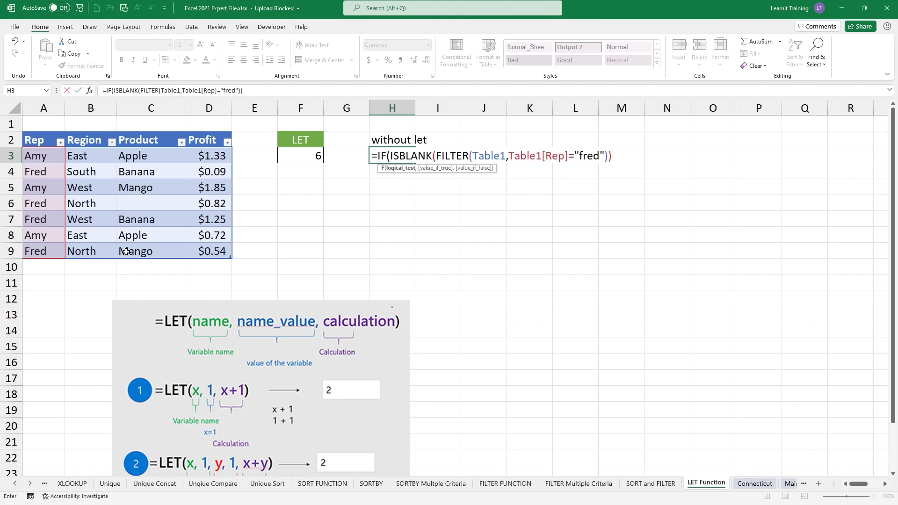
type(",\"-\",filte")
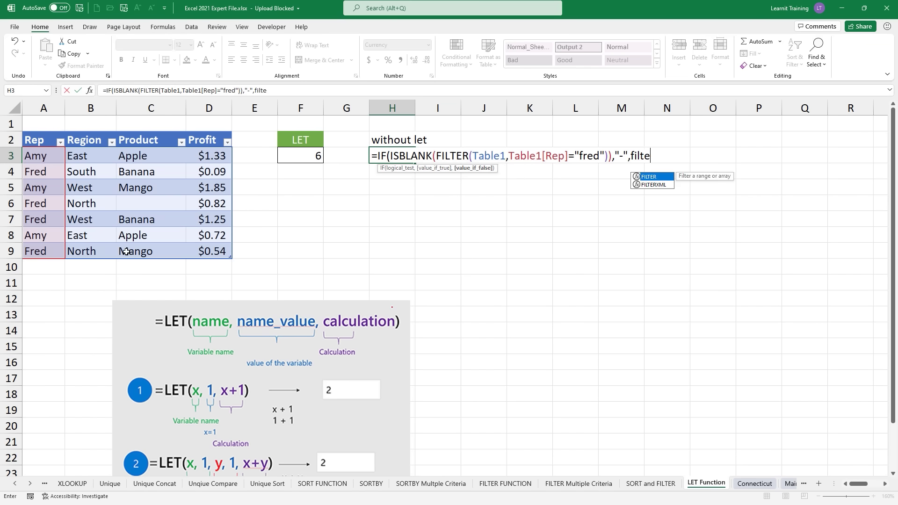
key("Tab")
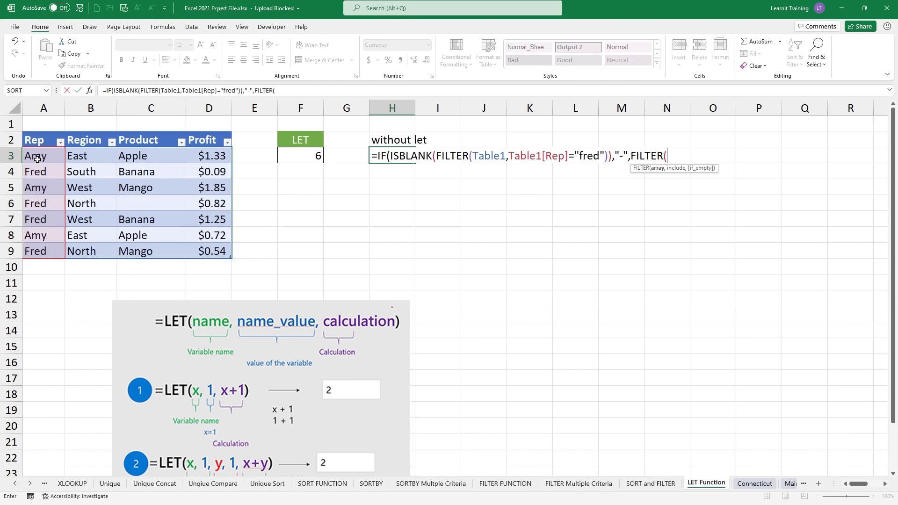
left_click_drag(37, 158, 211, 253)
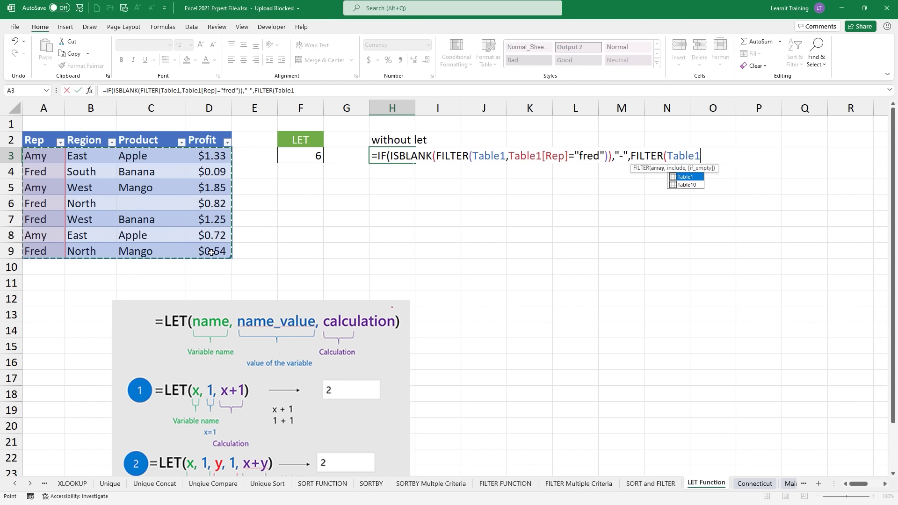
type(",")
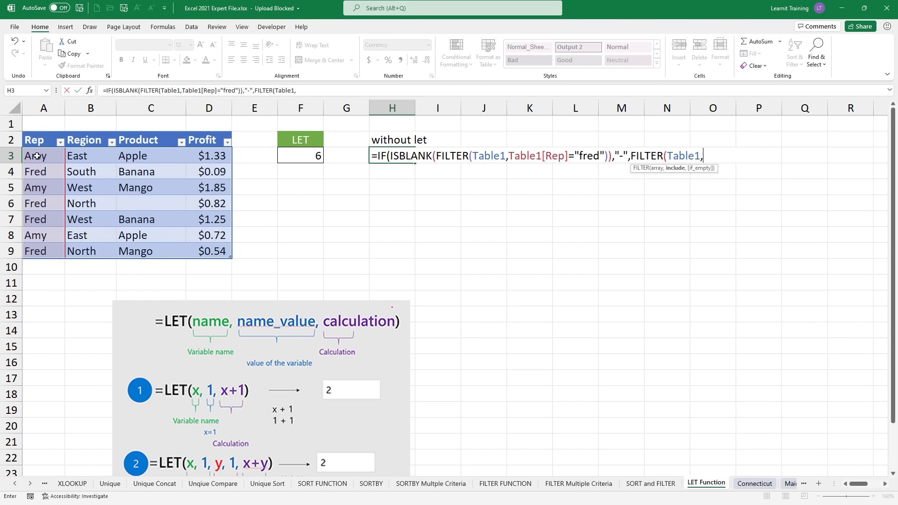
left_click_drag(36, 156, 51, 251)
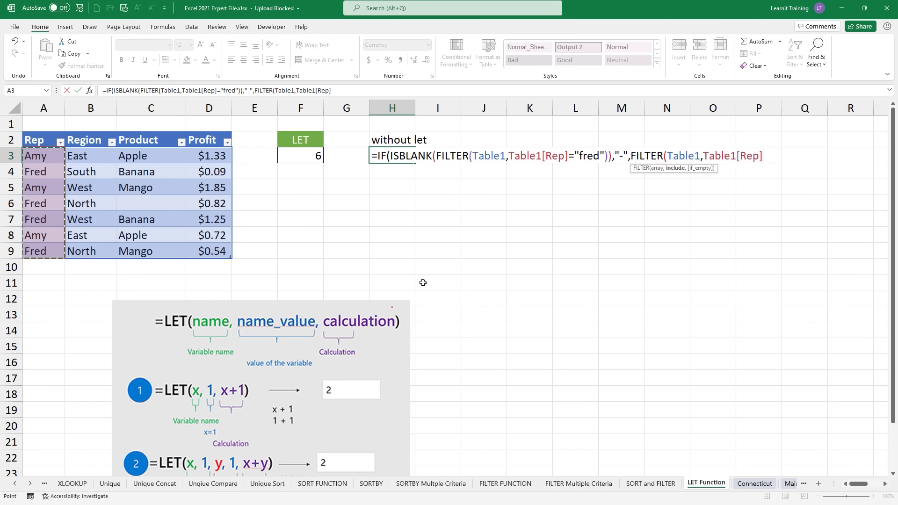
type("=\"fred\"")
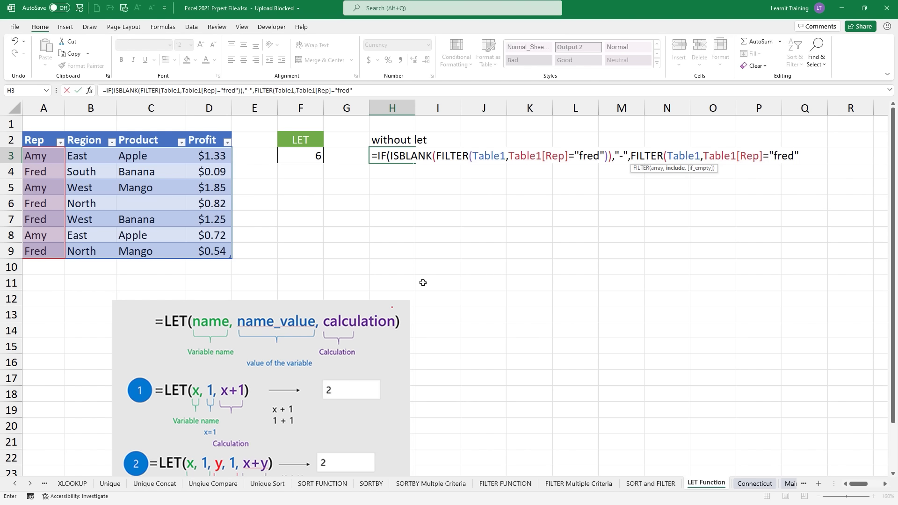
type("))")
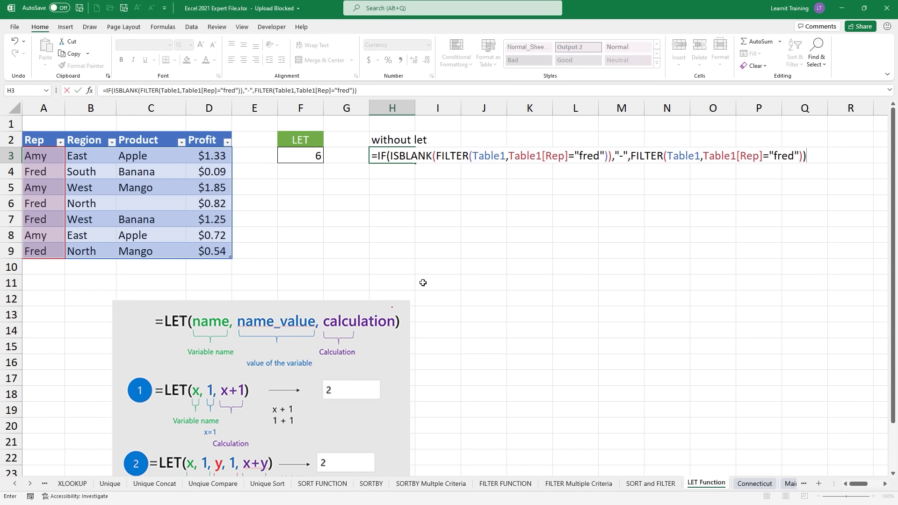
key("Return")
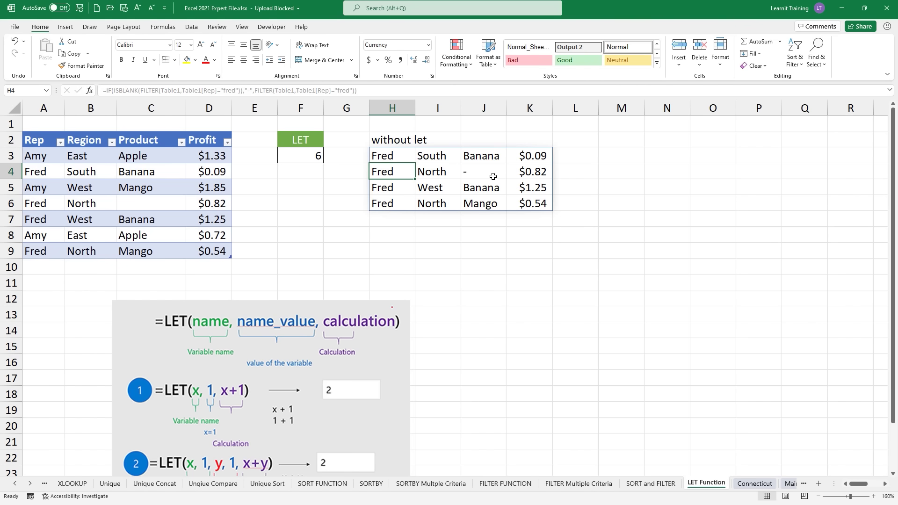
Step: Label cell H8 'with Let'
left_click(393, 238)
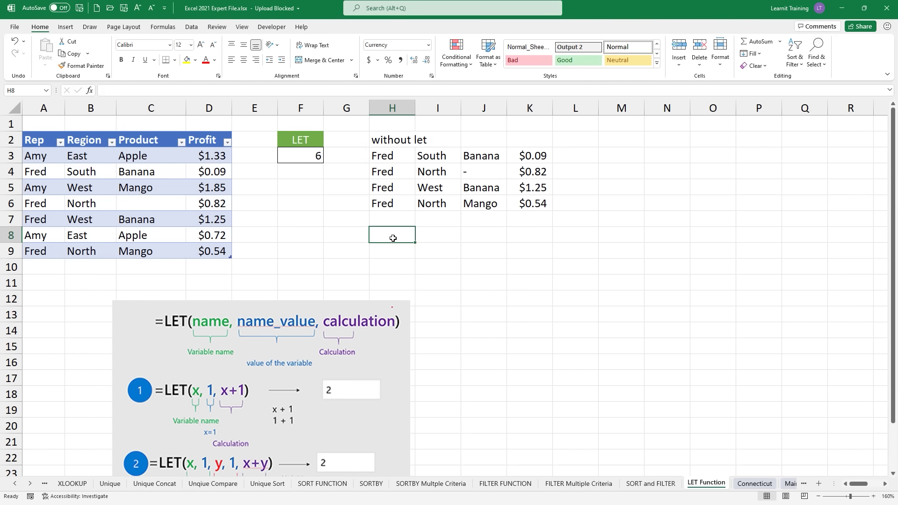
type("with Let")
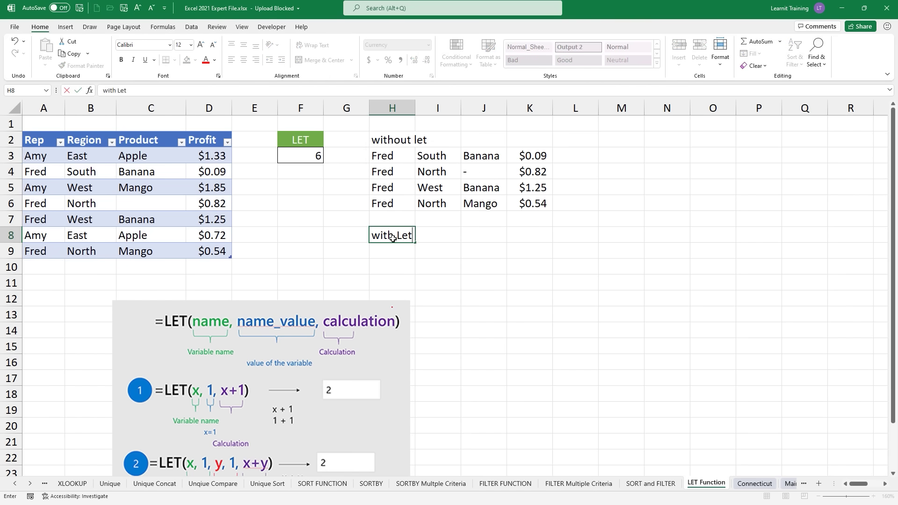
key("Return")
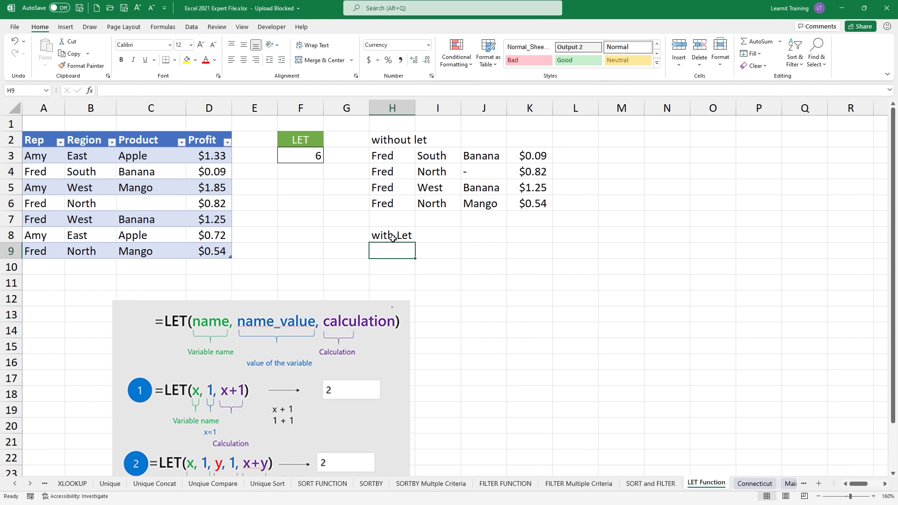
Step: Start a LET in H9 defining filterCriteria as "Fred" and filterRange as FILTER(Table1,Table1[Rep]=filterCriteria)
type("=let")
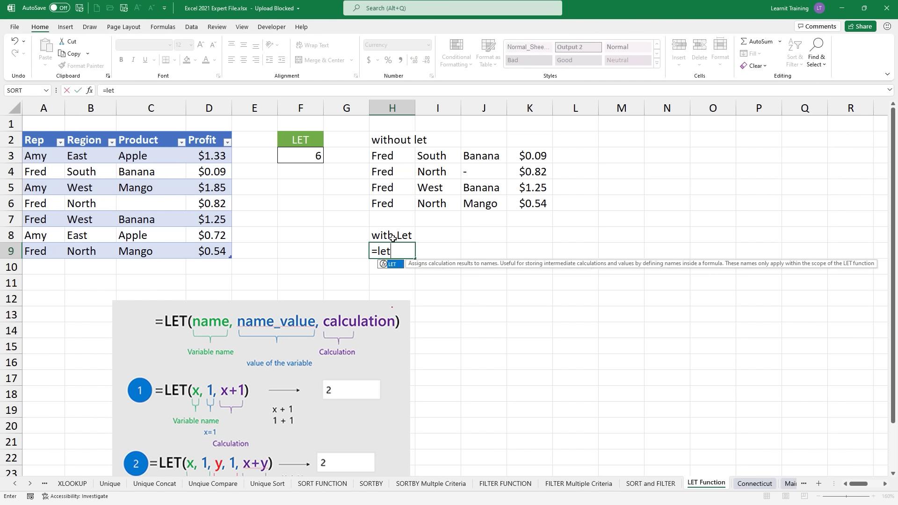
key("Tab")
type("filterCr")
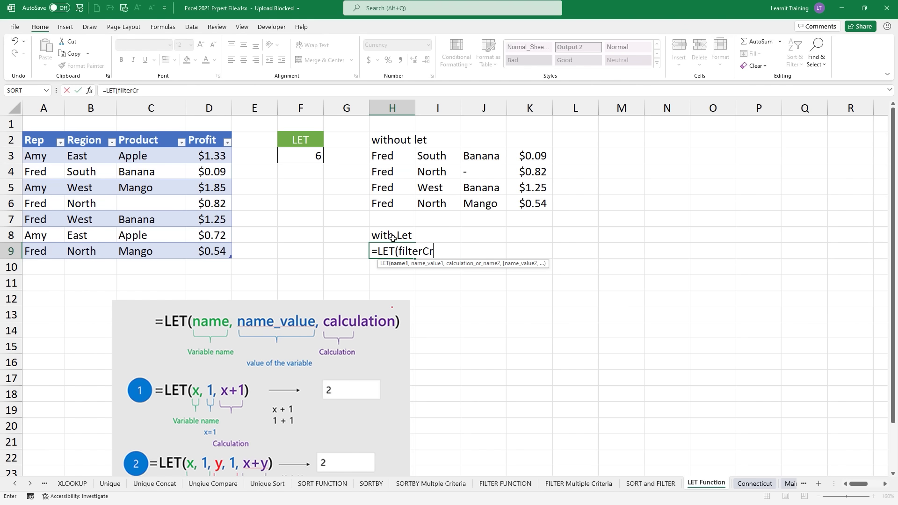
type("iteria,")
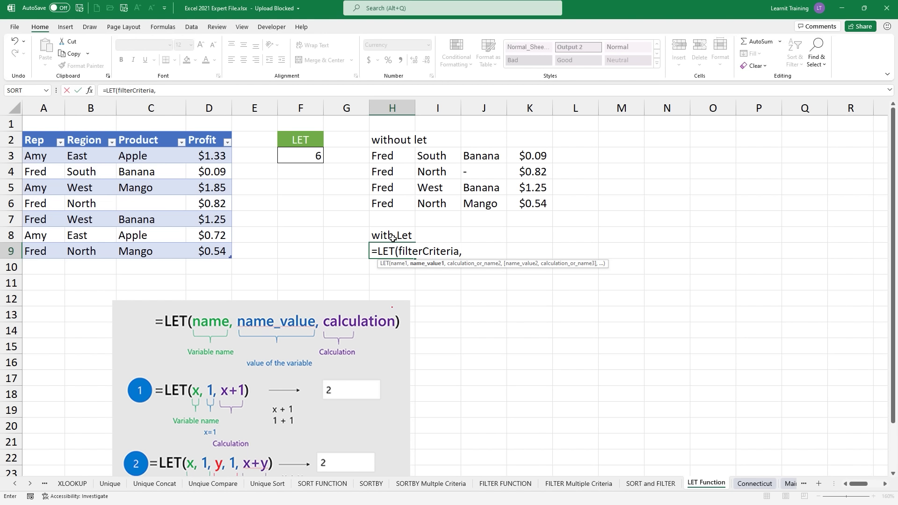
type("\"Fred\",")
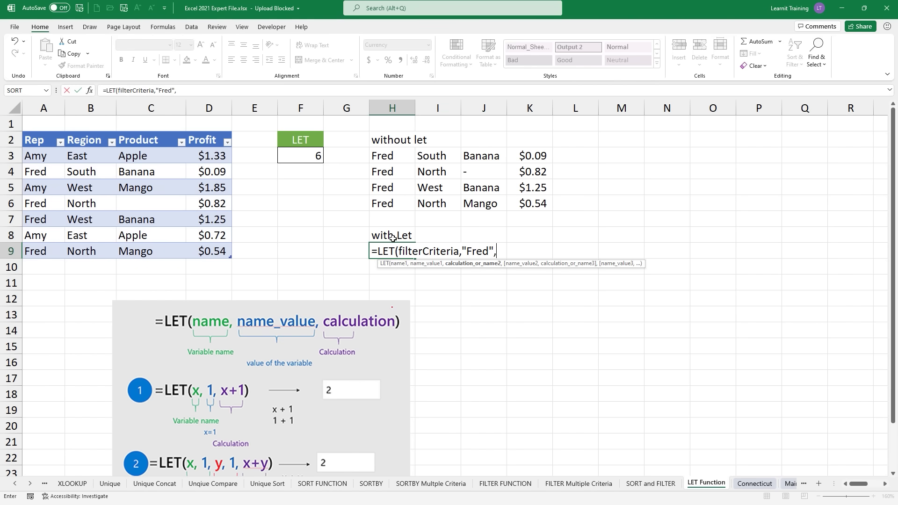
type("filter")
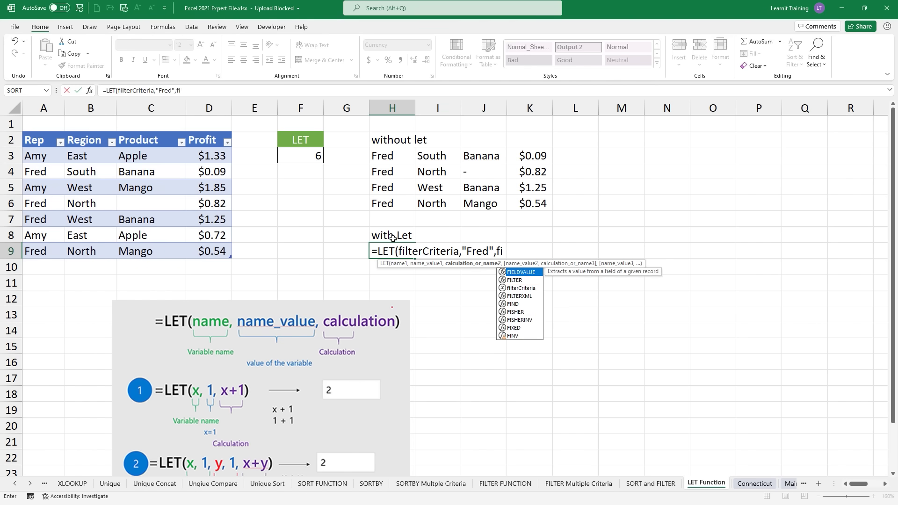
type("Ra")
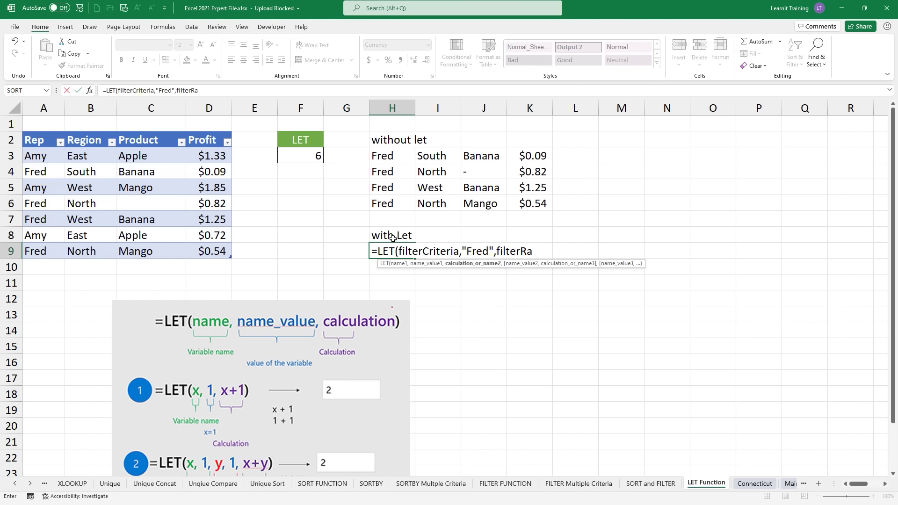
type("nge,")
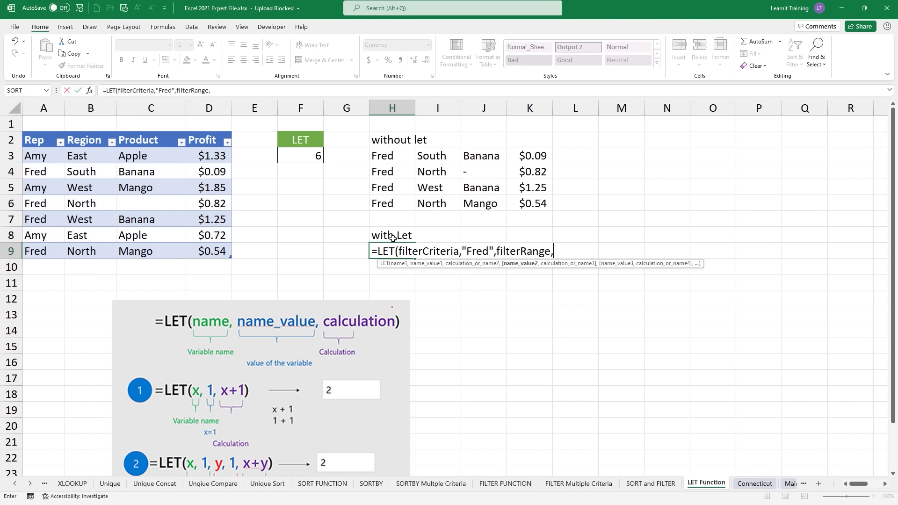
type("filter")
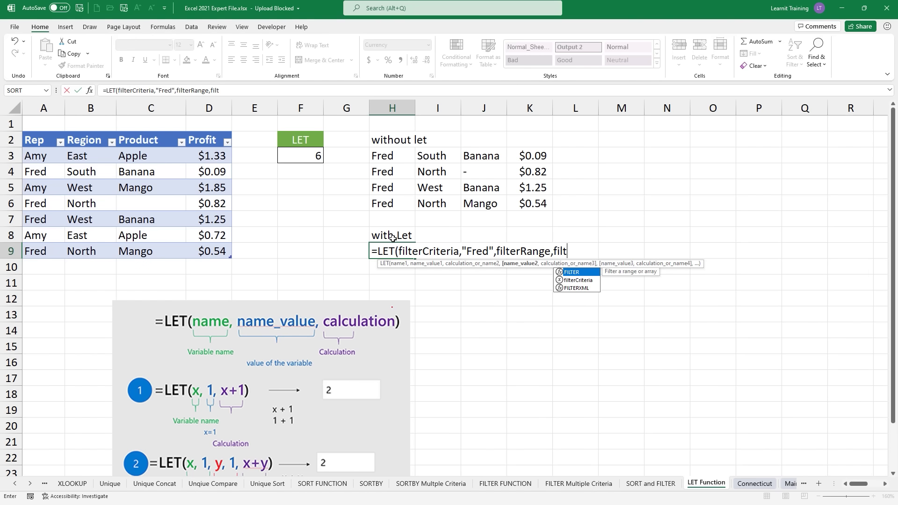
key("Tab")
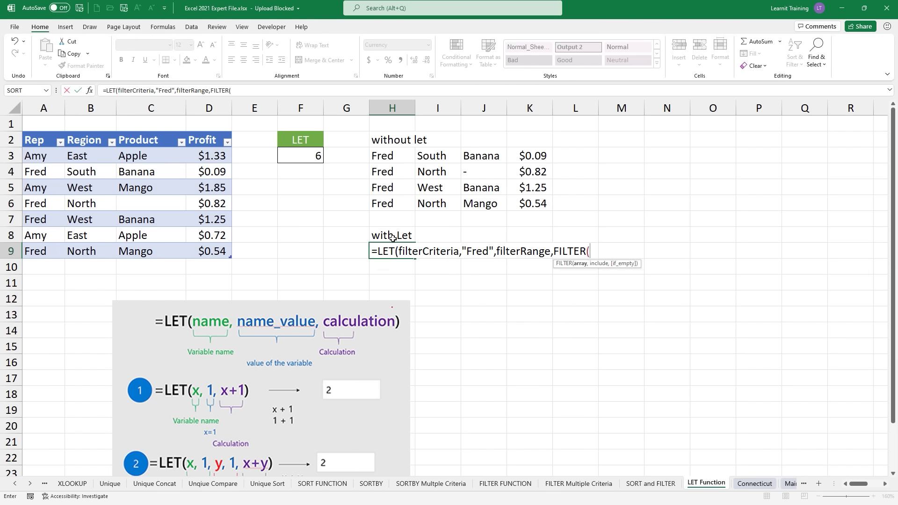
left_click_drag(33, 158, 218, 253)
type(",")
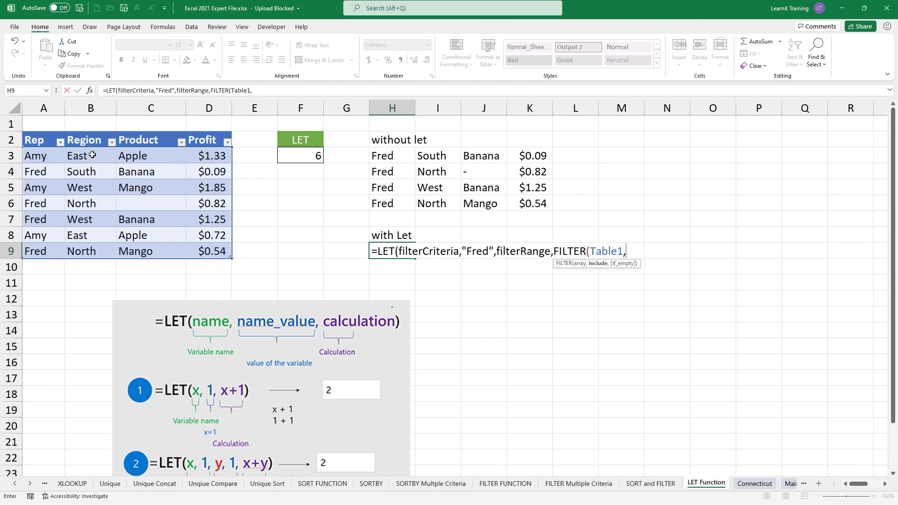
left_click_drag(59, 156, 60, 256)
type("=")
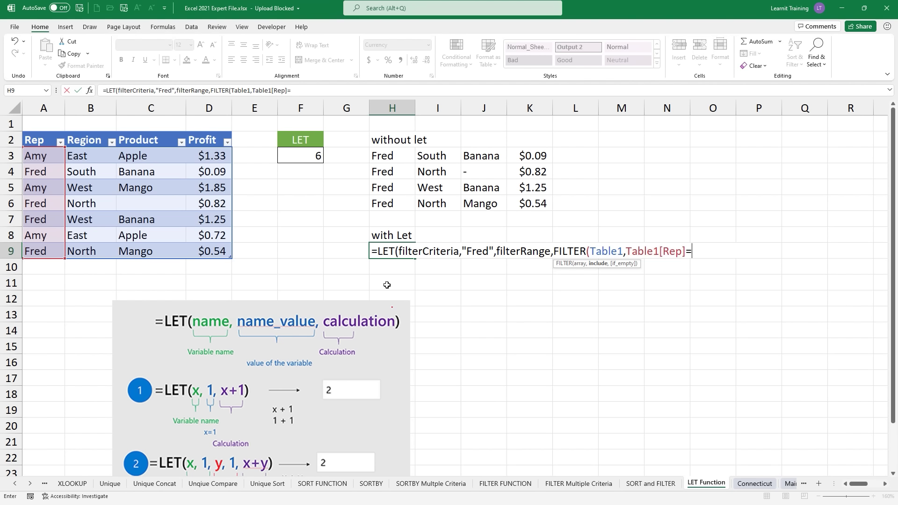
type("fil")
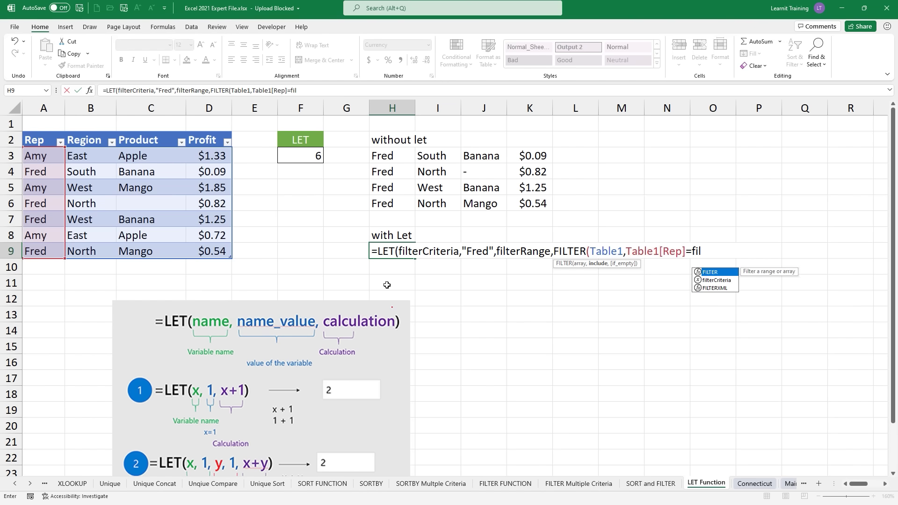
key("Down")
key("Tab")
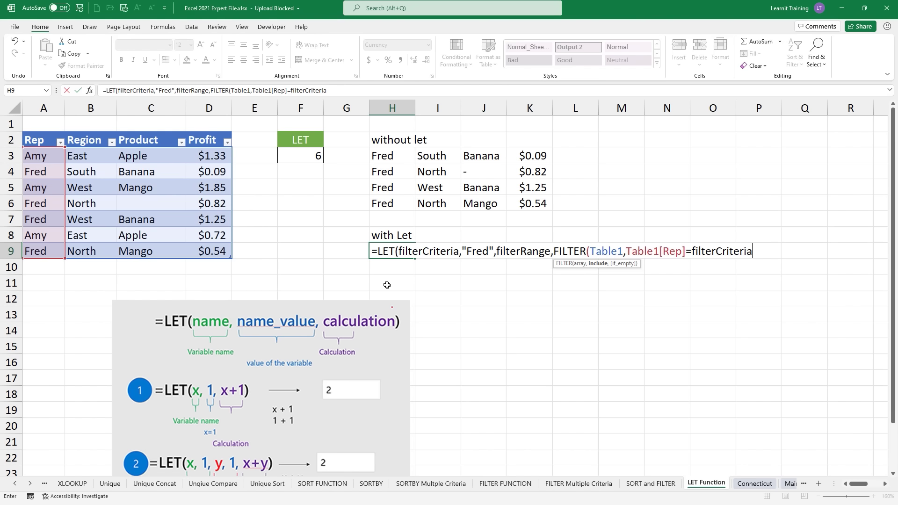
Step: Add the calculation IF(ISBLANK(filterRange),"-",filterRange) to finish the LET formula
type(")")
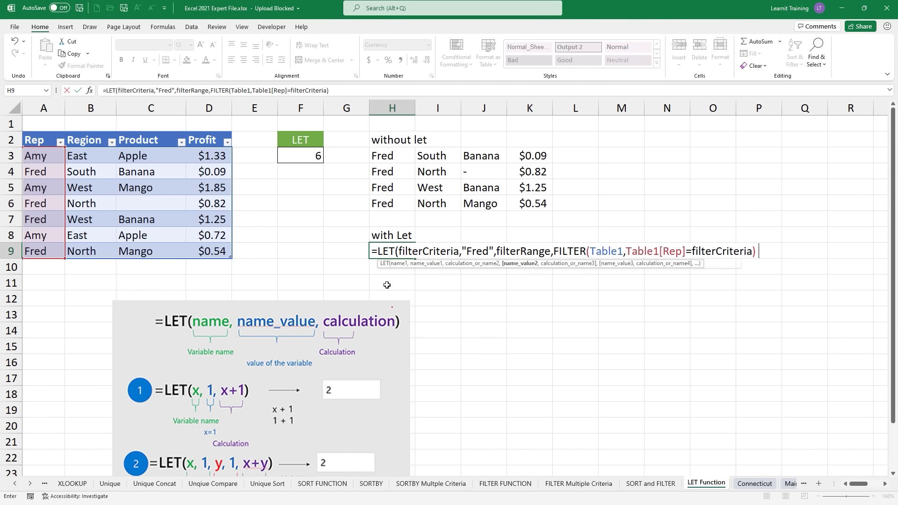
type(",IF(")
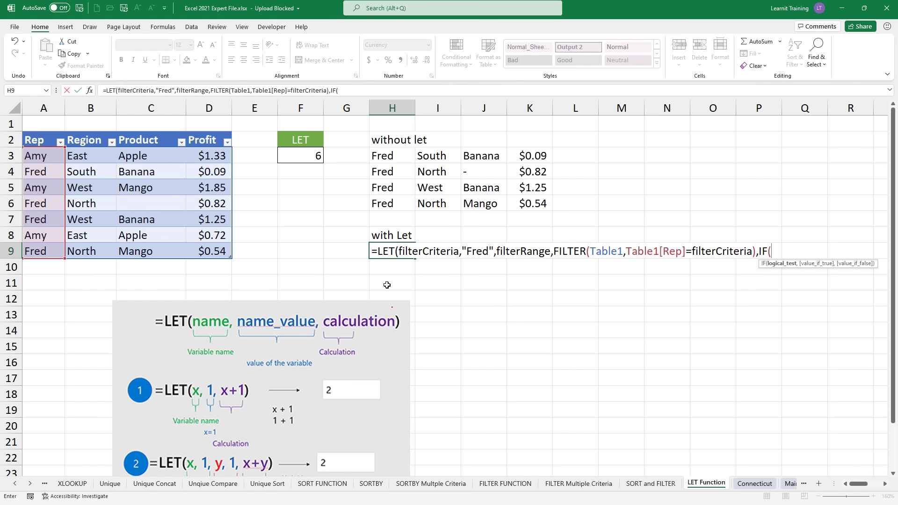
type("is")
key("Tab")
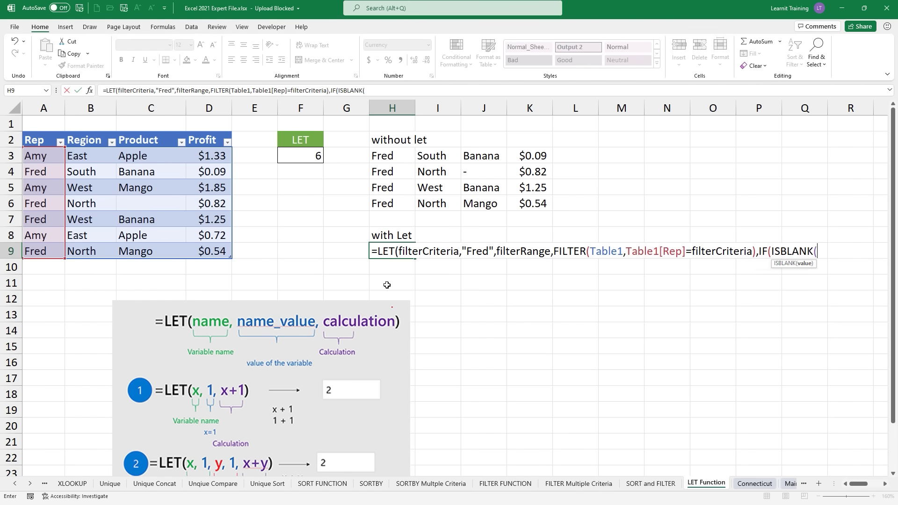
type("(fi")
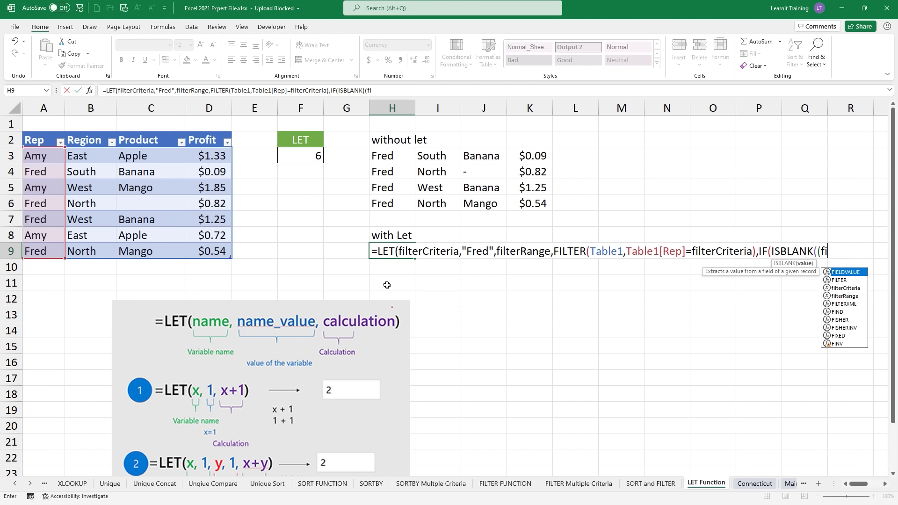
key("Down")
key("Down")
key("Down")
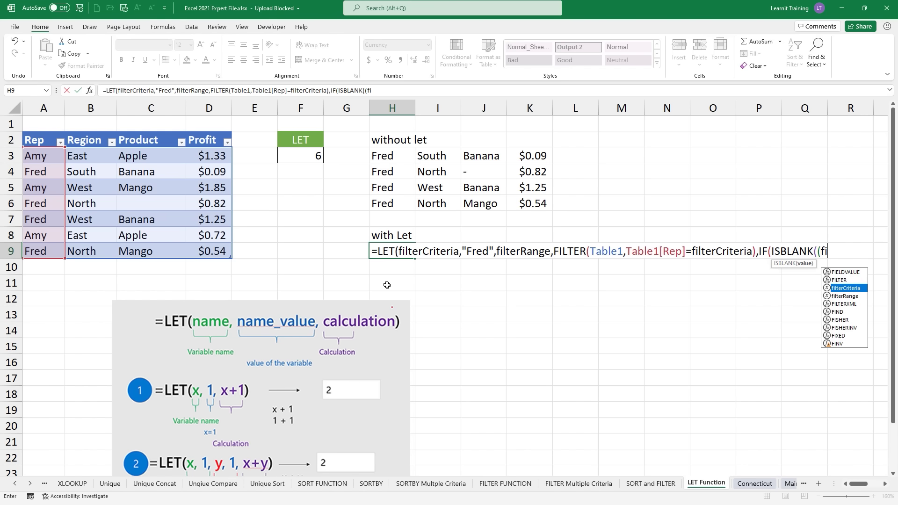
key("Tab")
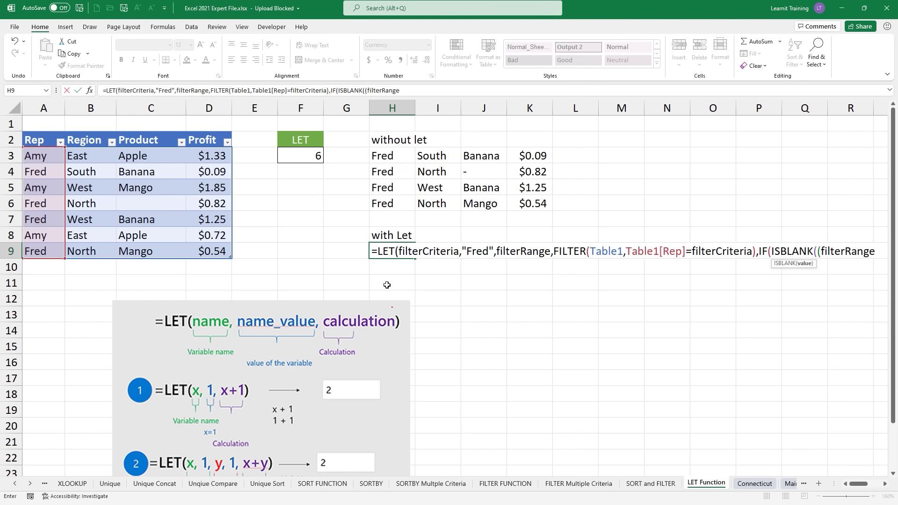
type("),\"-\"")
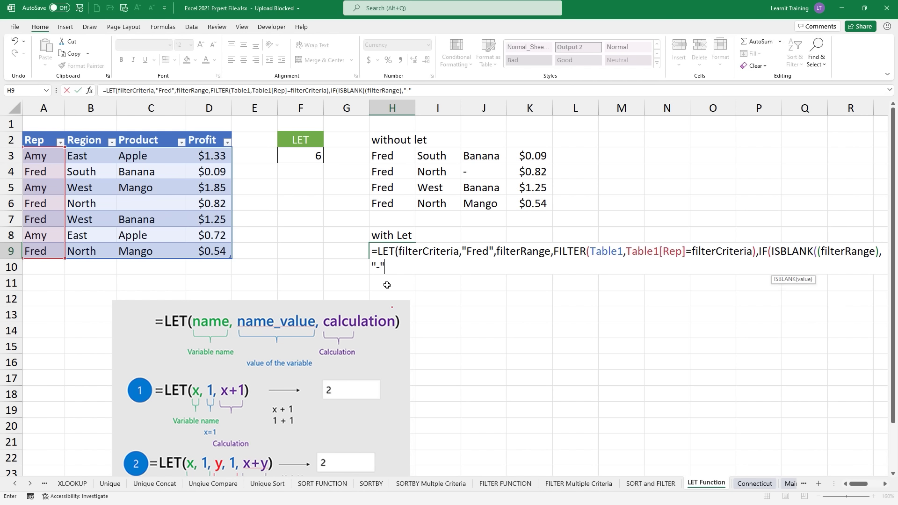
type(",filt")
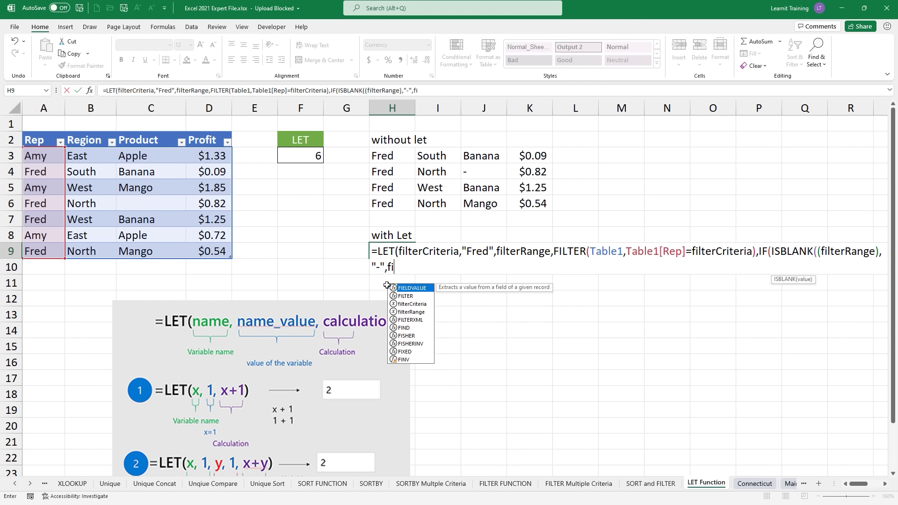
key("Down")
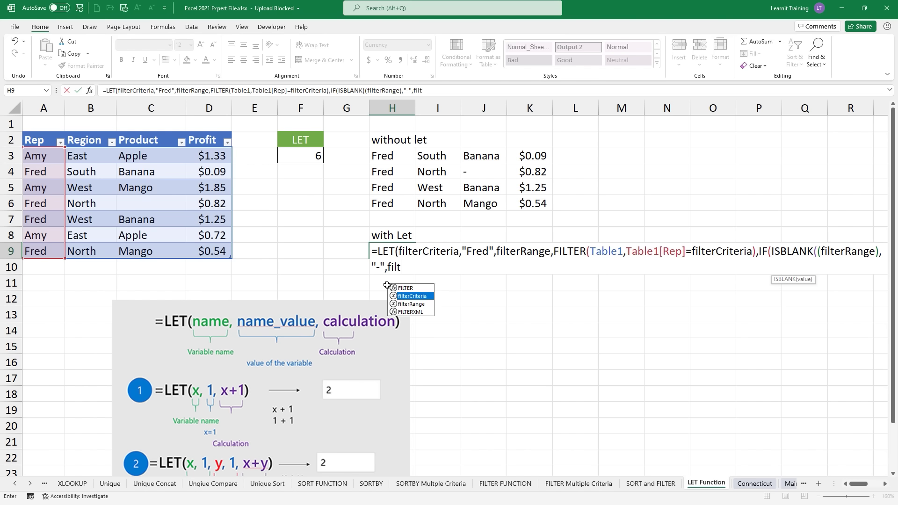
key("Down")
key("Tab")
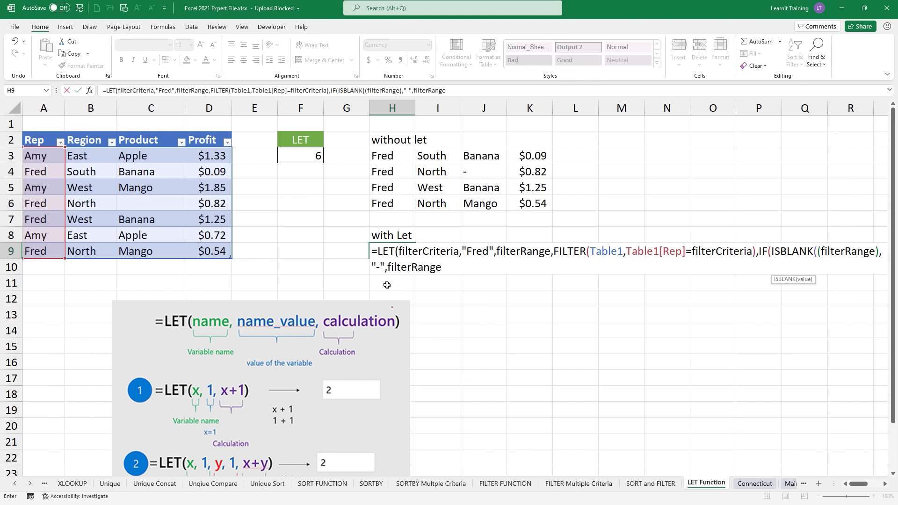
type(")")
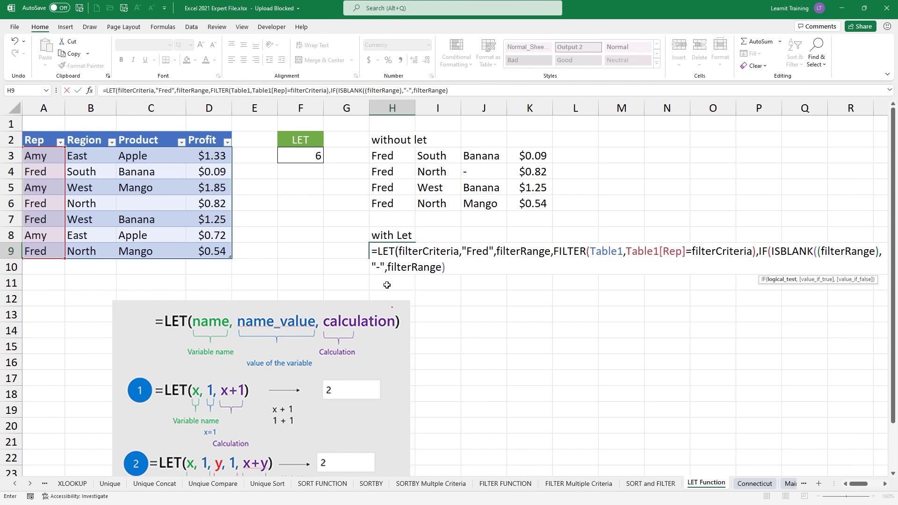
type(")")
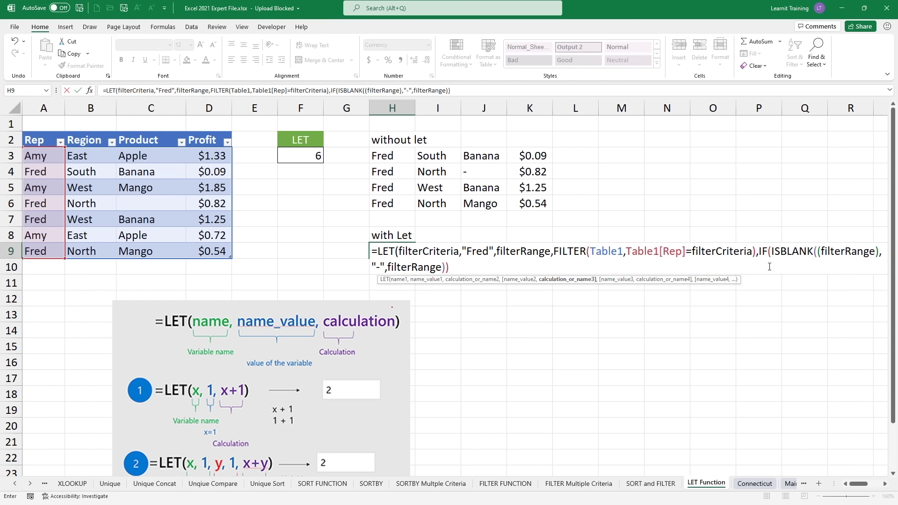
left_click(822, 254)
Step: Remove the extra parenthesis and commit the H9 LET formula, spilling Fred's four rows with '-' for blanks
key("BackSpace")
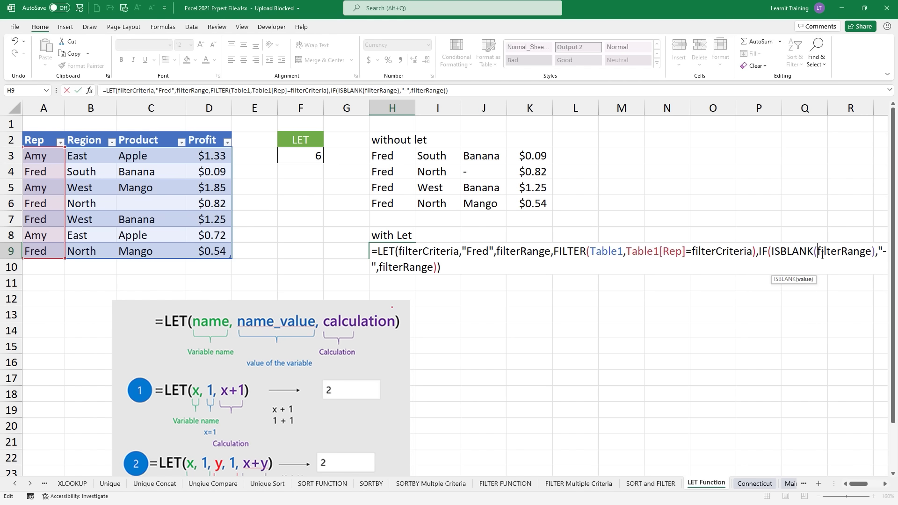
left_click(476, 262)
left_click_drag(402, 258, 453, 257)
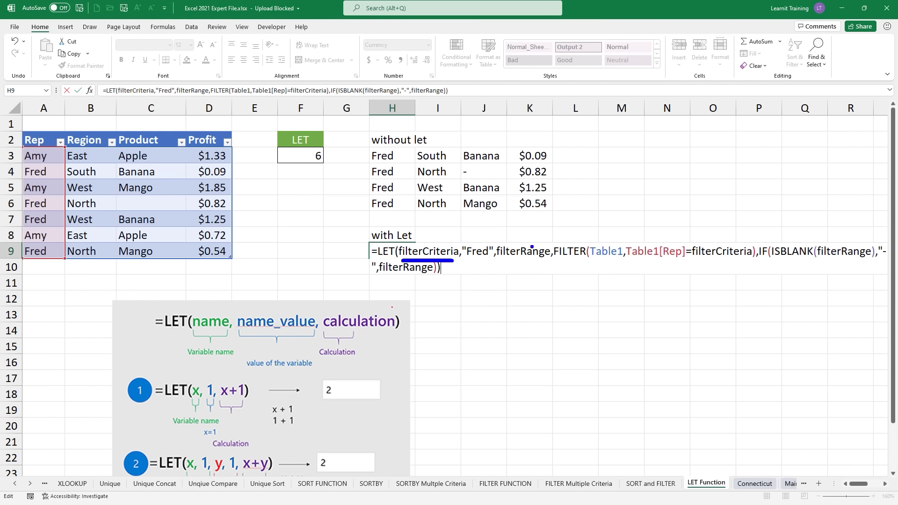
mouse_move(508, 261)
left_mouse_down()
mouse_move(551, 261)
mouse_move(564, 223)
mouse_move(694, 229)
left_mouse_up()
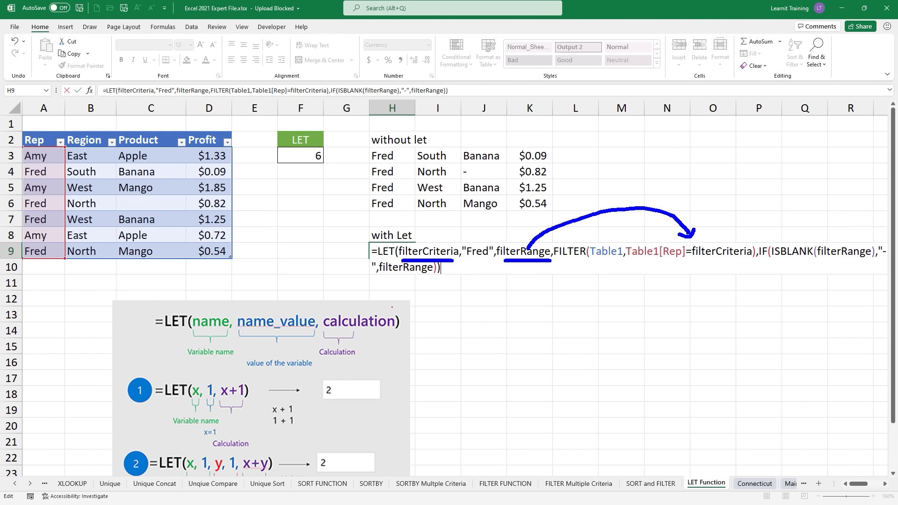
left_click_drag(468, 245, 479, 246)
left_click_drag(695, 262, 751, 262)
left_click_drag(814, 250, 867, 256)
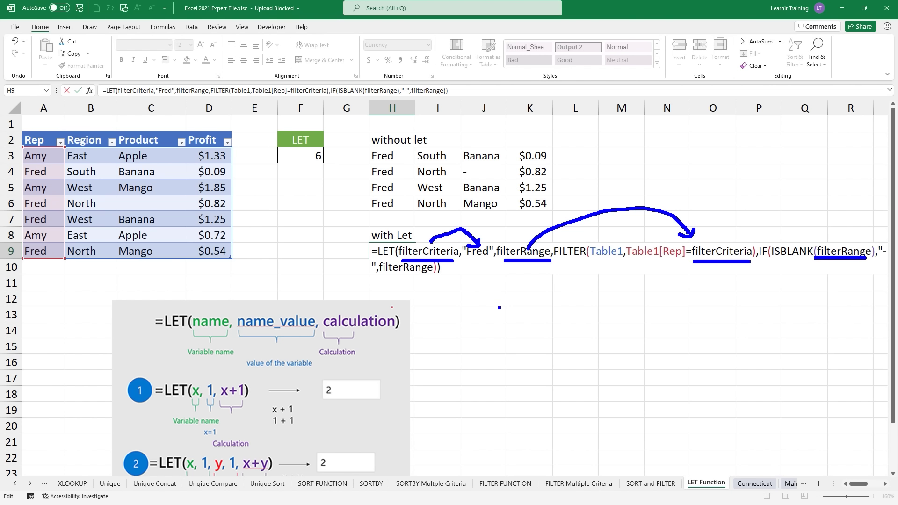
key("Escape")
key("Return")
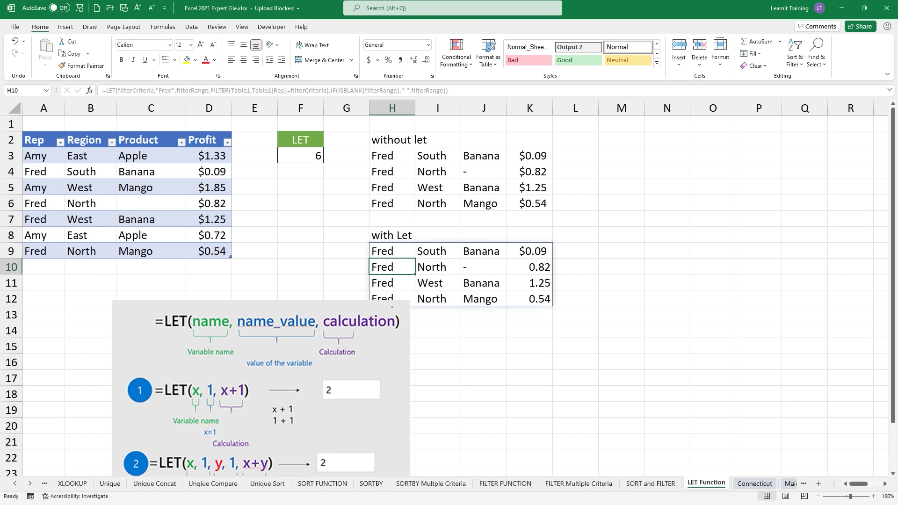
left_click_drag(390, 340, 457, 402)
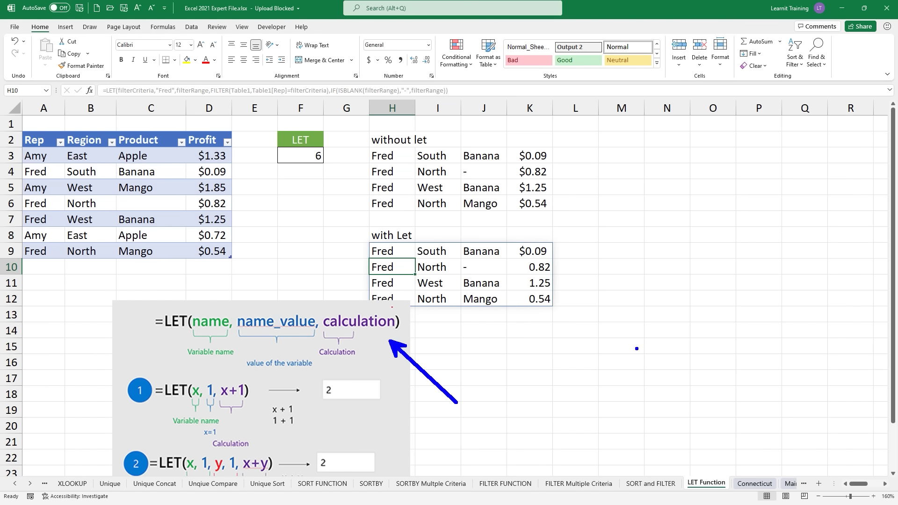
key("Escape")
scroll(531, 363, "down", 1)
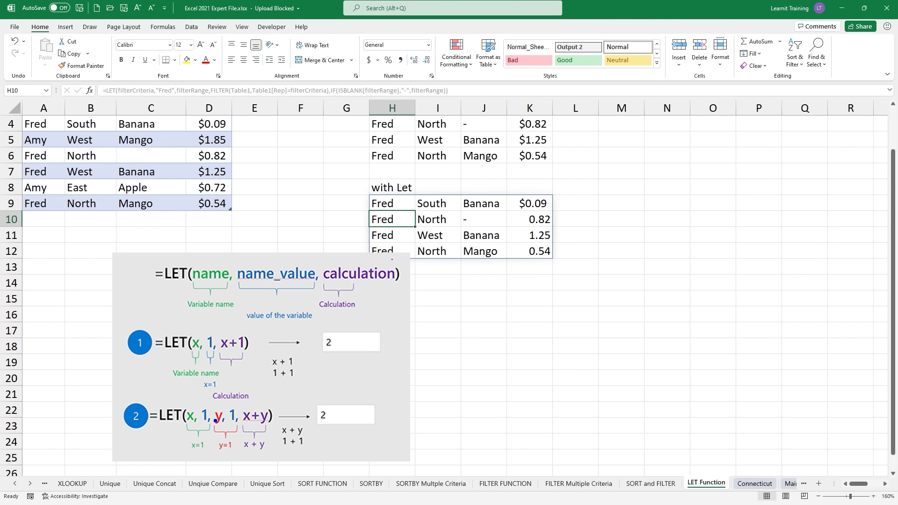
left_click_drag(183, 431, 274, 428)
key("Escape")
Step: Review the H9 LET formula, then inspect Connecticut's item labels, figures B4:E7 and B9's SUM formula
double_click(391, 206)
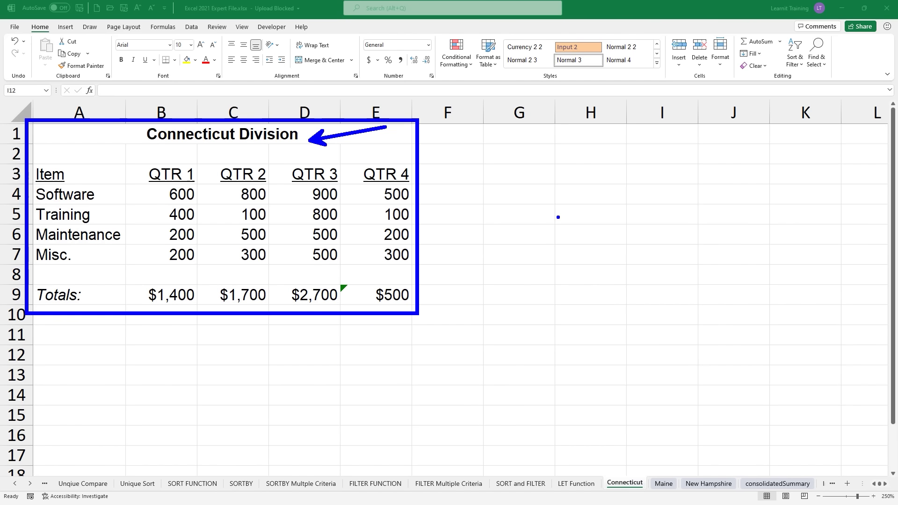
left_click(66, 195)
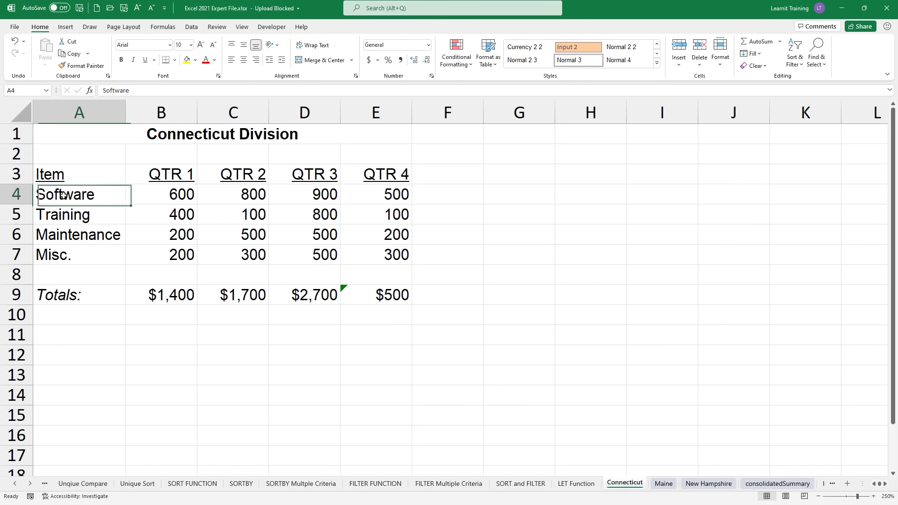
left_click(73, 213)
left_click(93, 236)
left_click(95, 258)
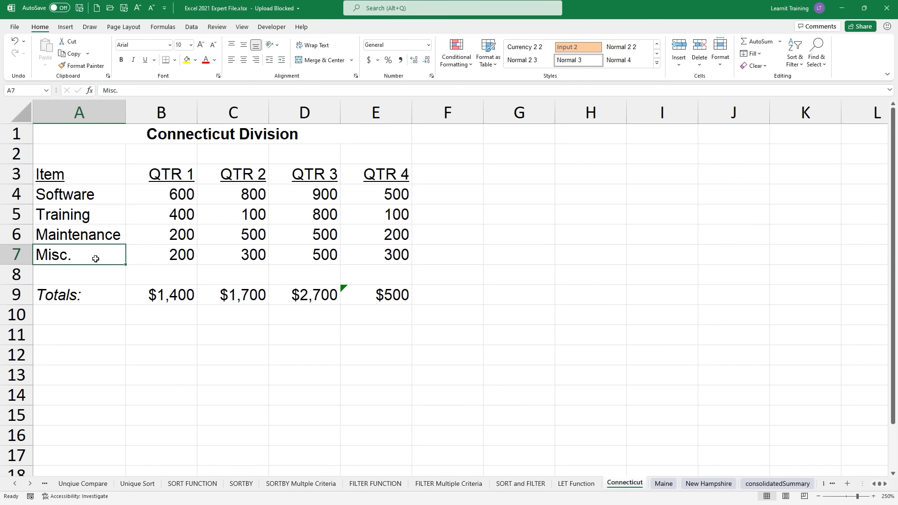
left_click_drag(141, 193, 403, 255)
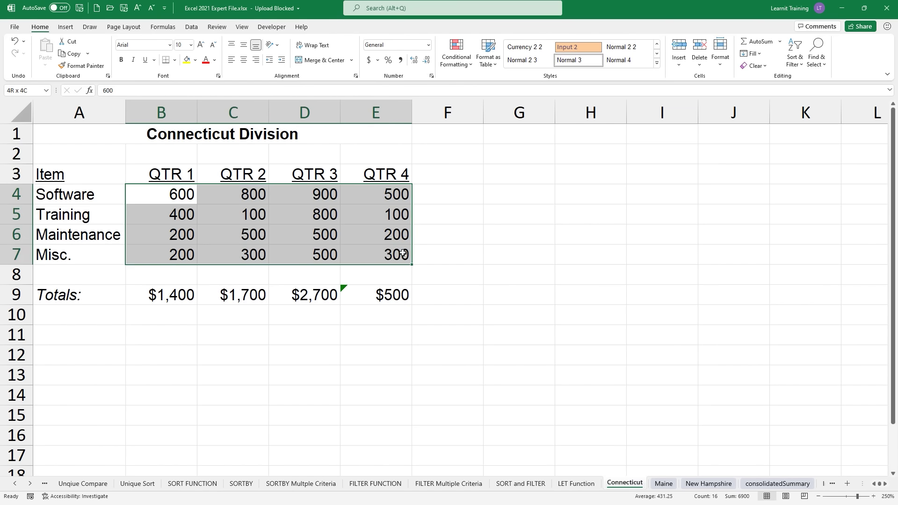
left_click(165, 298)
key("F2")
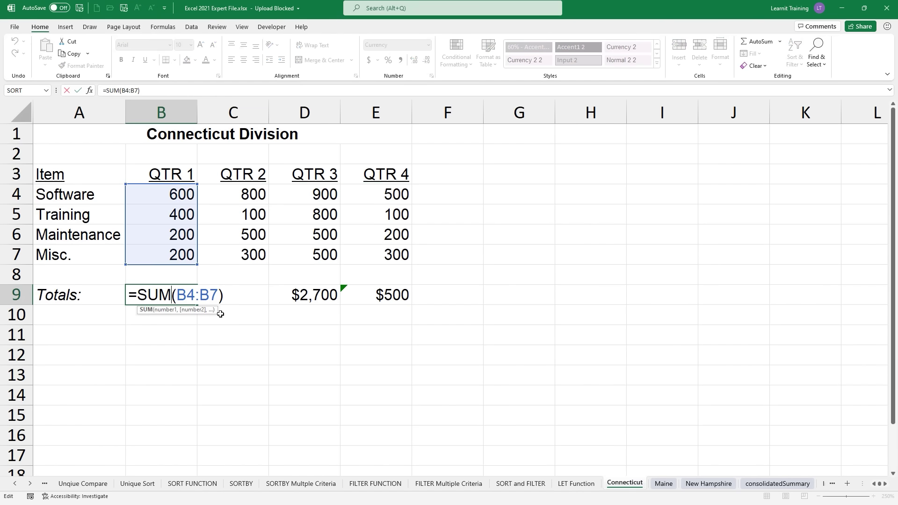
key("Escape")
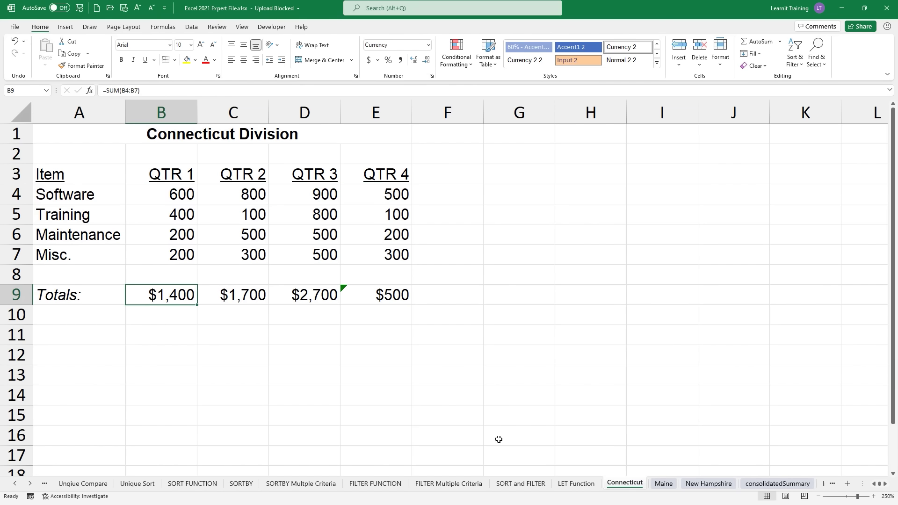
Step: Check the Maine data block A4:E7, then go to the New Hampshire Division sheet
left_click(663, 486)
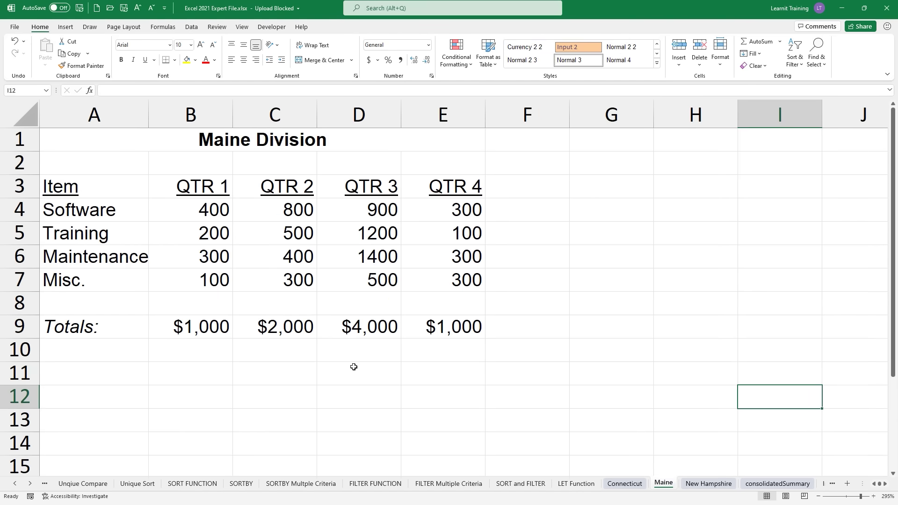
left_click(73, 211)
left_click_drag(73, 212, 470, 282)
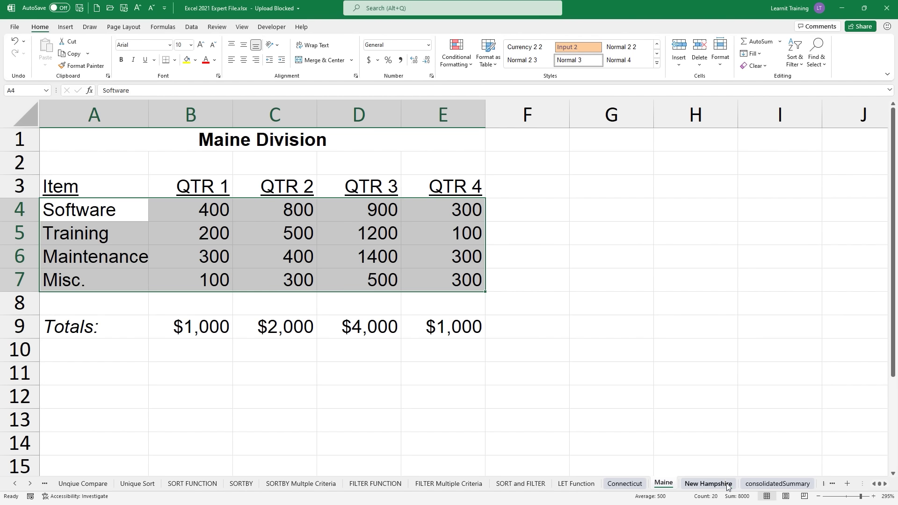
left_click(708, 483)
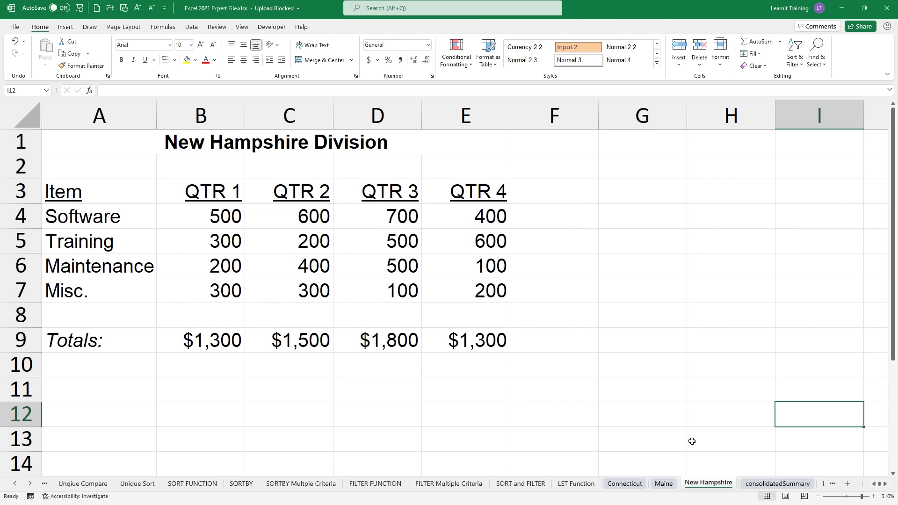
Step: Open the consolidatedSummary sheet and highlight the three division sheet tabs as sources
left_click(793, 489)
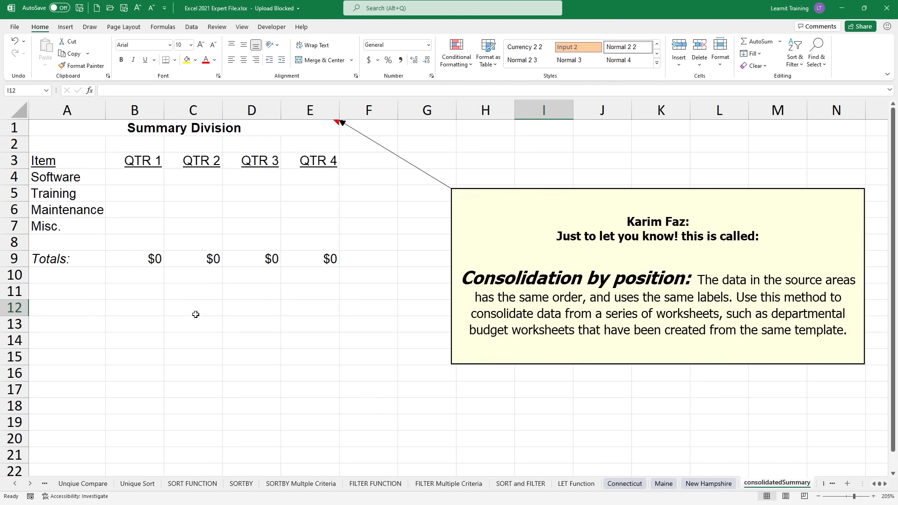
scroll(196, 315, "up", 5)
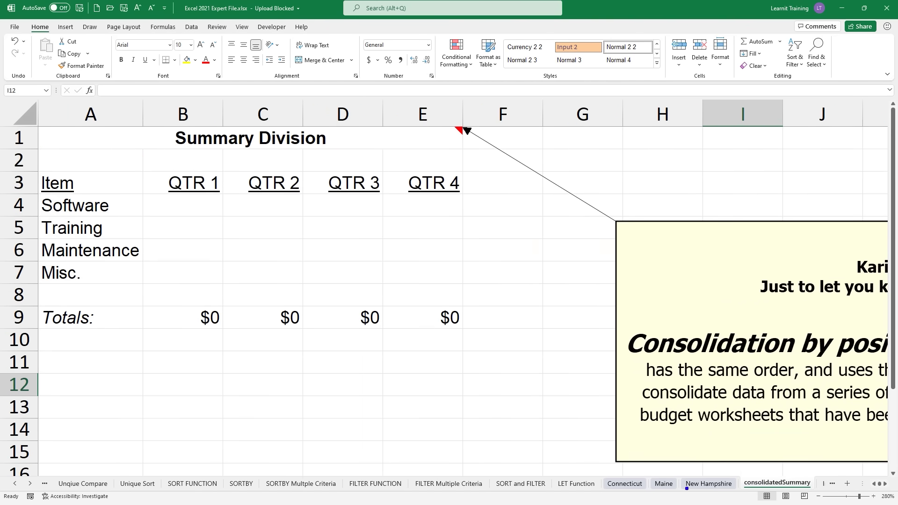
mouse_move(634, 474)
left_mouse_down()
mouse_move(594, 458)
mouse_move(623, 453)
left_mouse_up()
left_click_drag(697, 470, 679, 453)
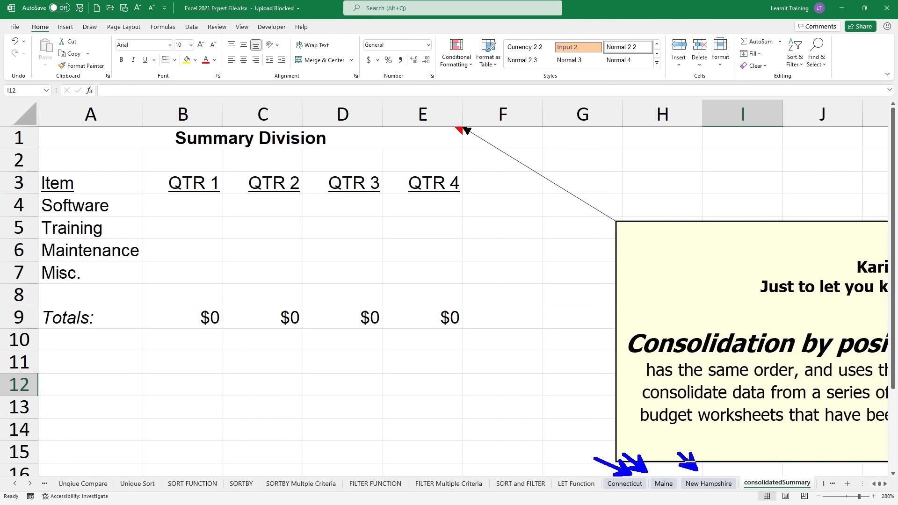
mouse_move(733, 465)
left_mouse_down()
mouse_move(827, 466)
mouse_move(731, 462)
left_mouse_up()
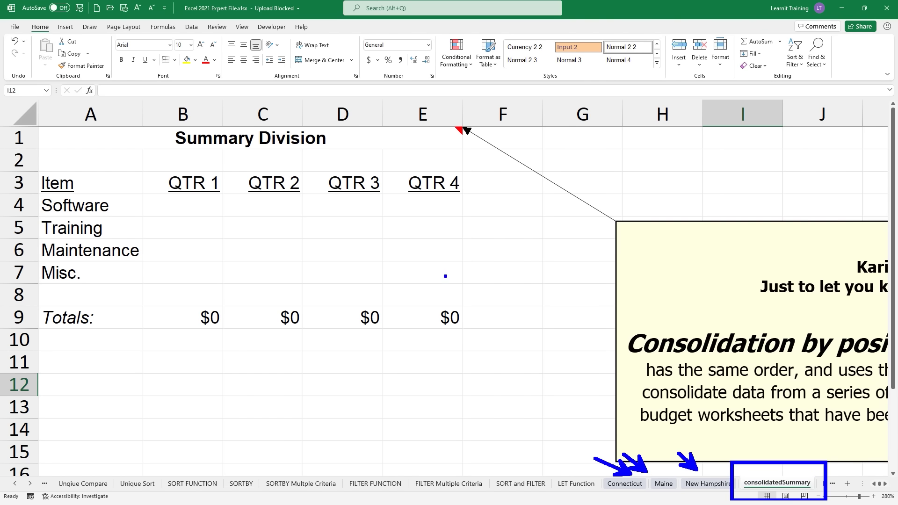
key("Escape")
scroll(445, 275, "down", 3)
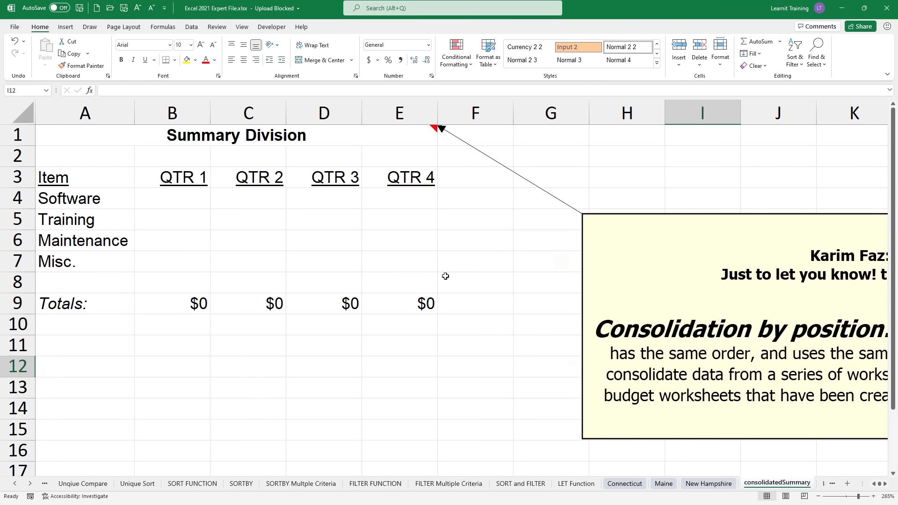
scroll(446, 276, "down", 1)
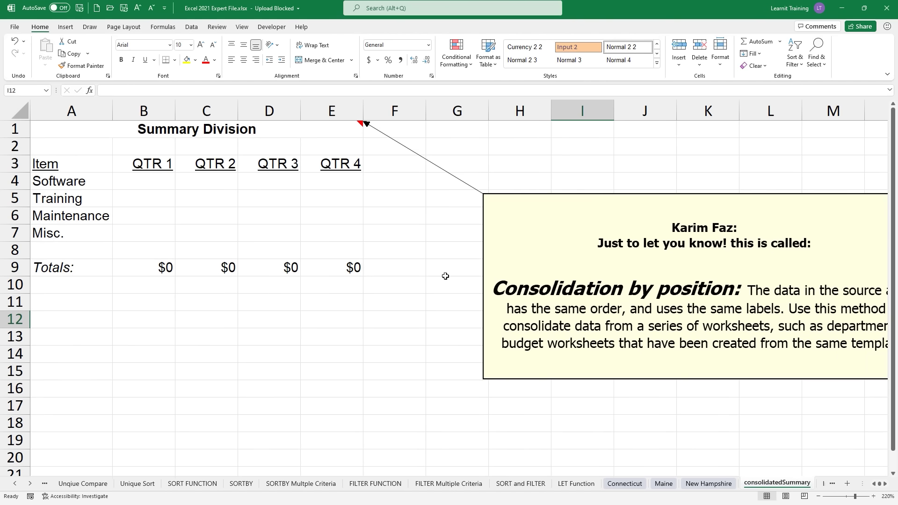
scroll(445, 276, "down", 1)
Step: Highlight the consolidation note's same-order labels requirement, then select A3:E7 as the destination
key("ctrl+2")
left_click_drag(451, 287, 596, 287)
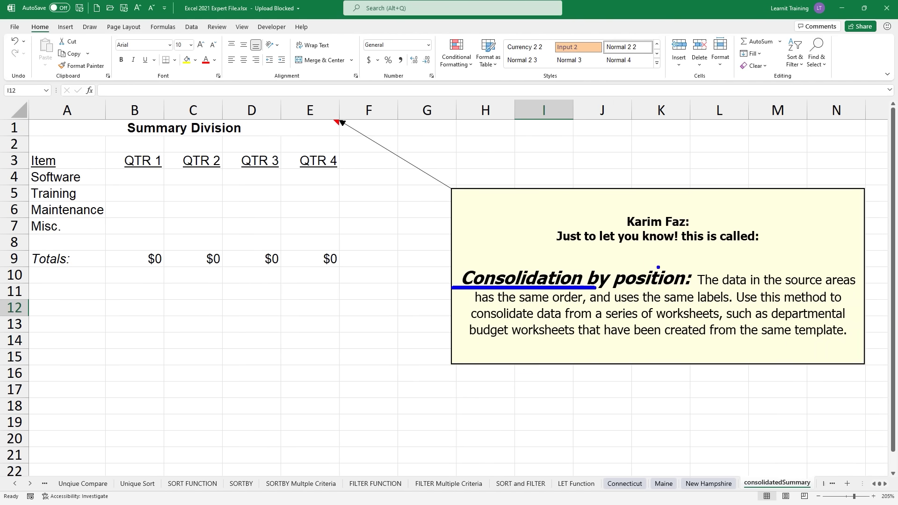
left_click_drag(658, 268, 658, 234)
mouse_move(604, 464)
left_mouse_down()
mouse_move(678, 498)
mouse_move(738, 498)
left_mouse_up()
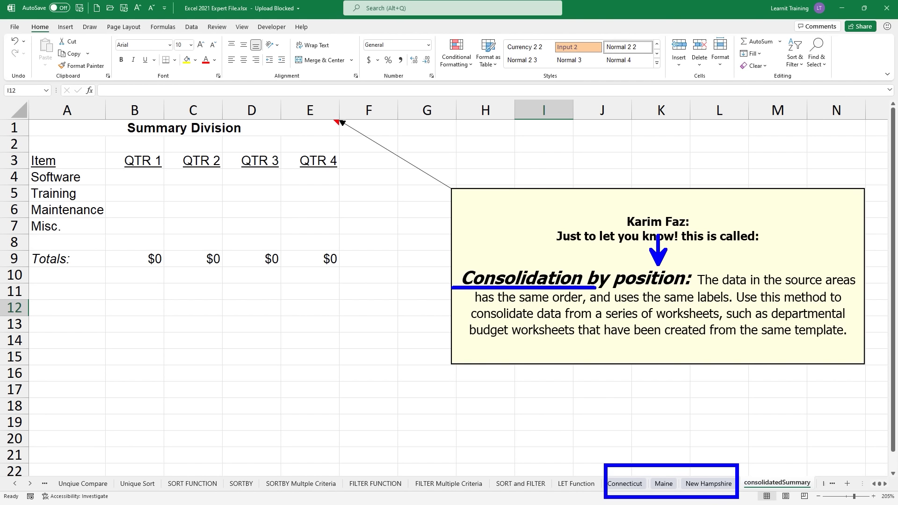
left_click_drag(528, 310, 587, 309)
left_click_drag(649, 305, 736, 304)
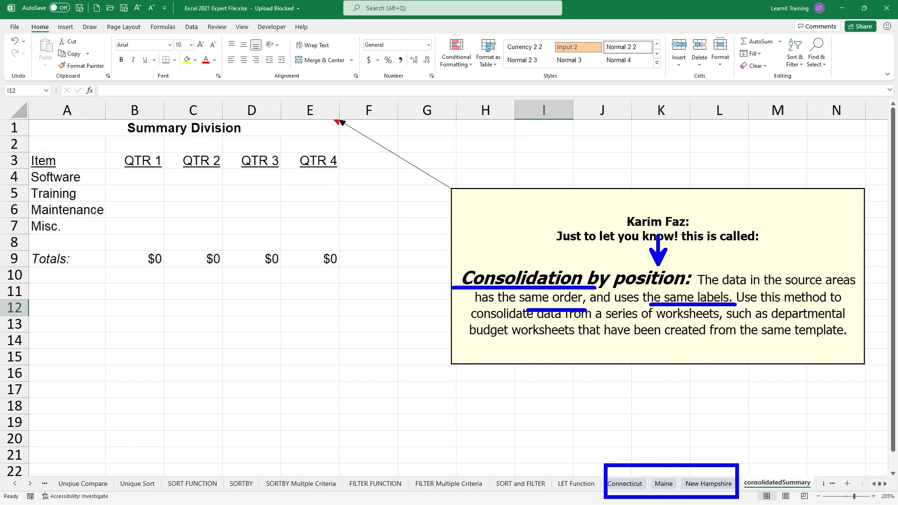
mouse_move(10, 178)
left_mouse_down()
mouse_move(1, 195)
mouse_move(8, 189)
left_mouse_up()
left_click_drag(22, 156, 101, 240)
mouse_move(22, 147)
left_mouse_down()
mouse_move(328, 192)
mouse_move(363, 169)
left_mouse_up()
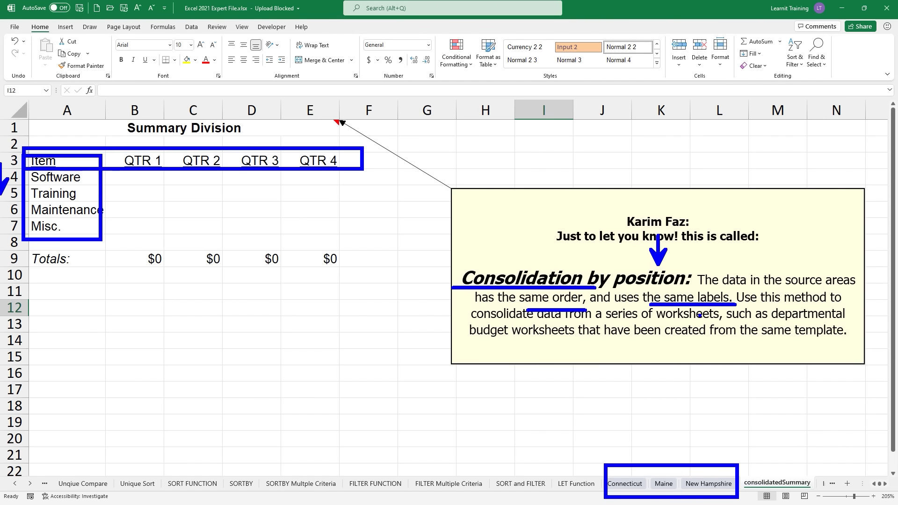
key("Escape")
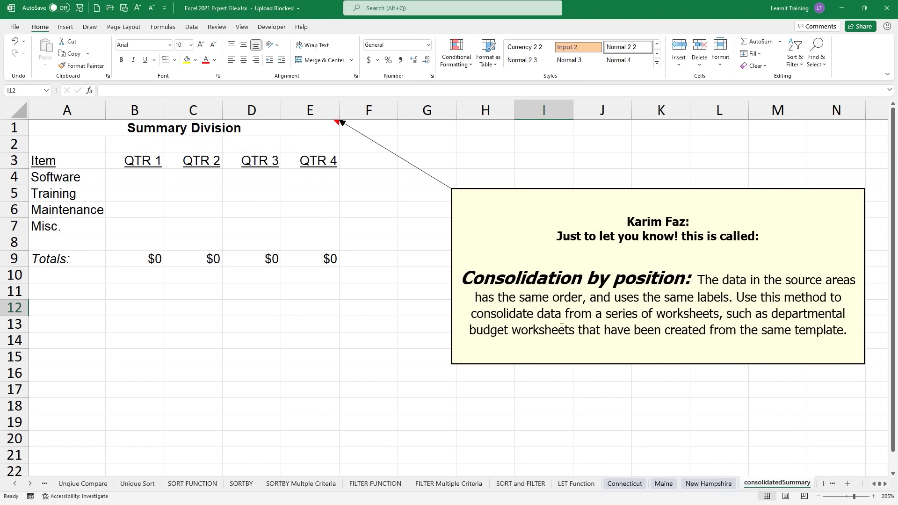
left_click_drag(609, 328, 730, 326)
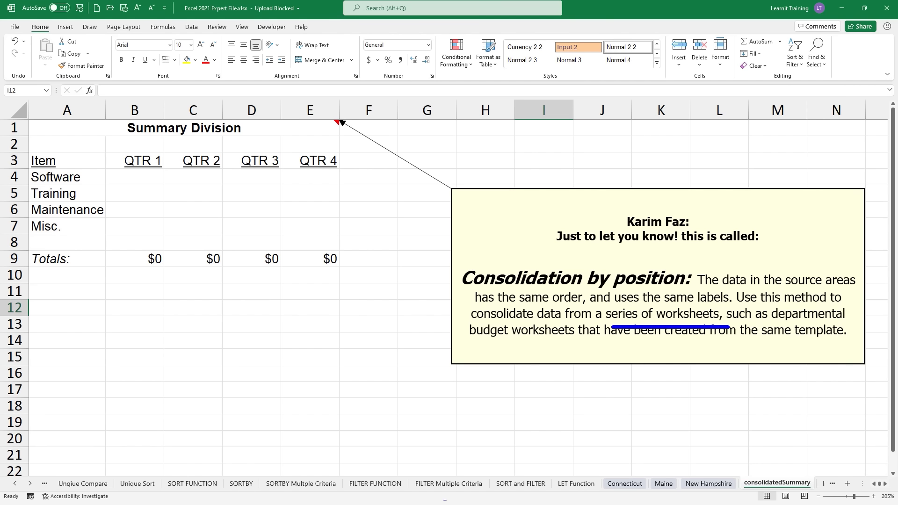
key("Escape")
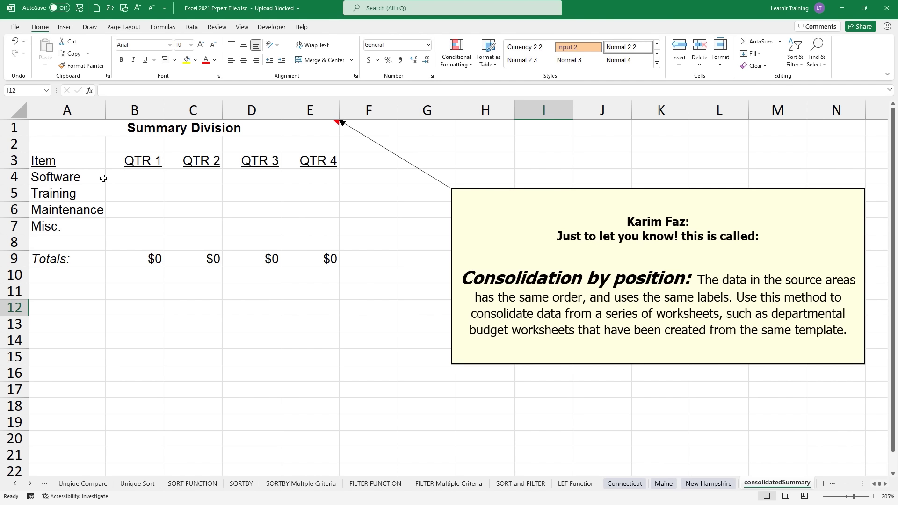
left_click_drag(70, 160, 331, 229)
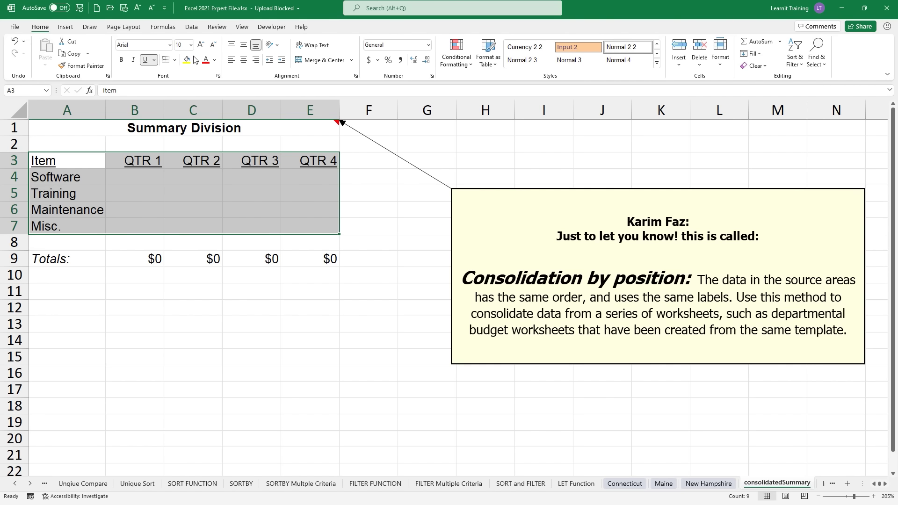
Step: Open Consolidate from the Data tab's Data Tools group
left_click(188, 27)
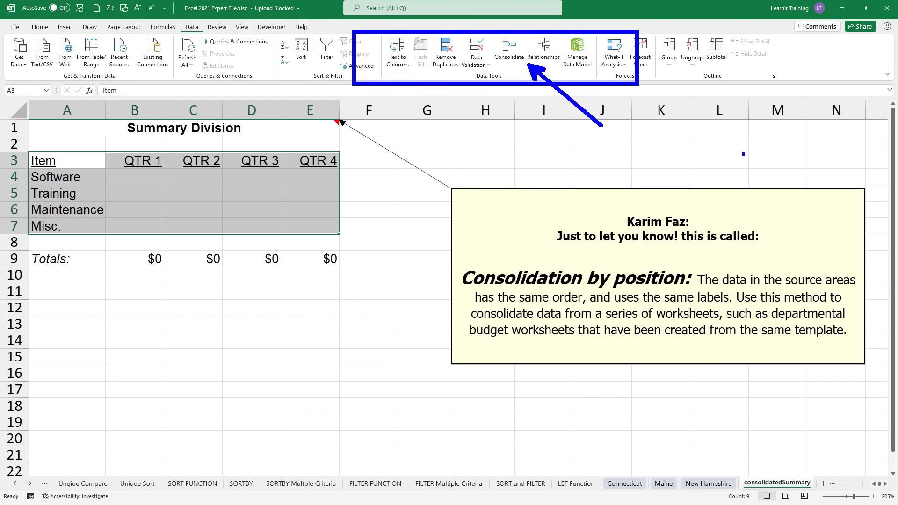
left_click(521, 51)
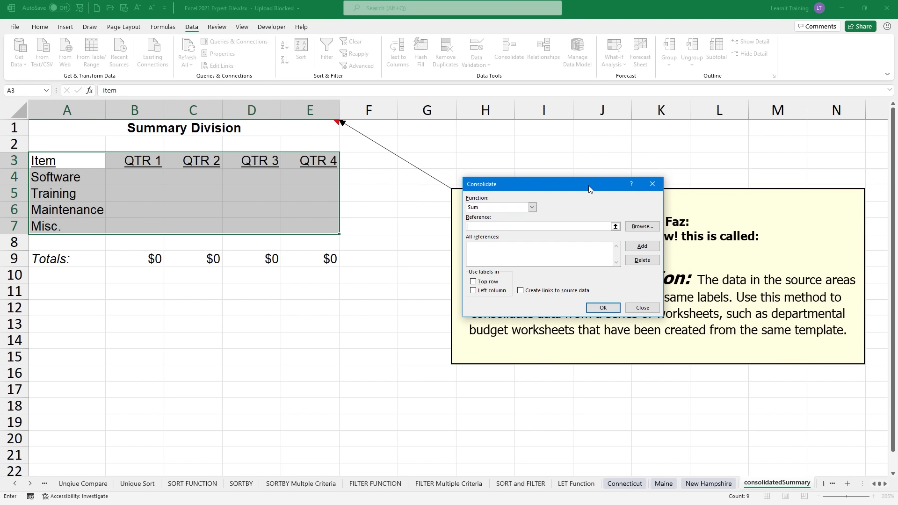
Step: Add Connecticut!A3:E7 as the first consolidation reference
left_click(511, 258)
left_click(491, 227)
left_click(624, 483)
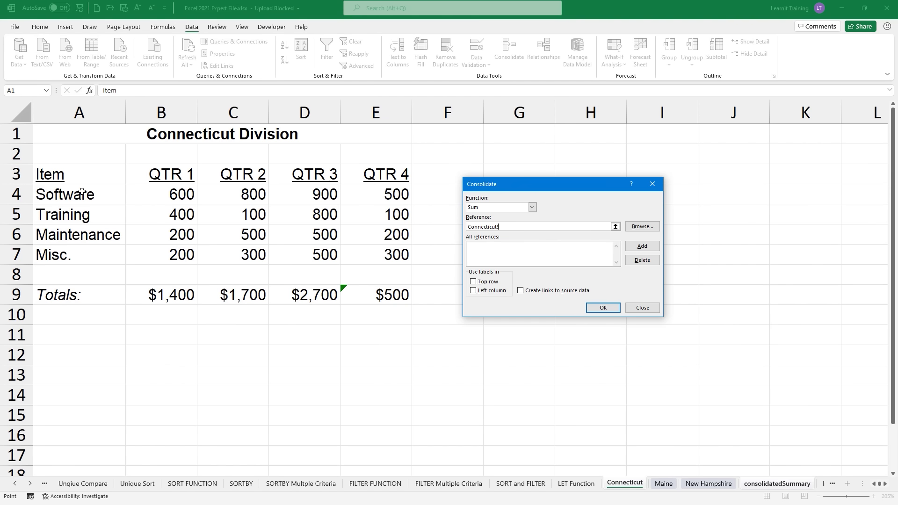
left_click_drag(70, 174, 370, 256)
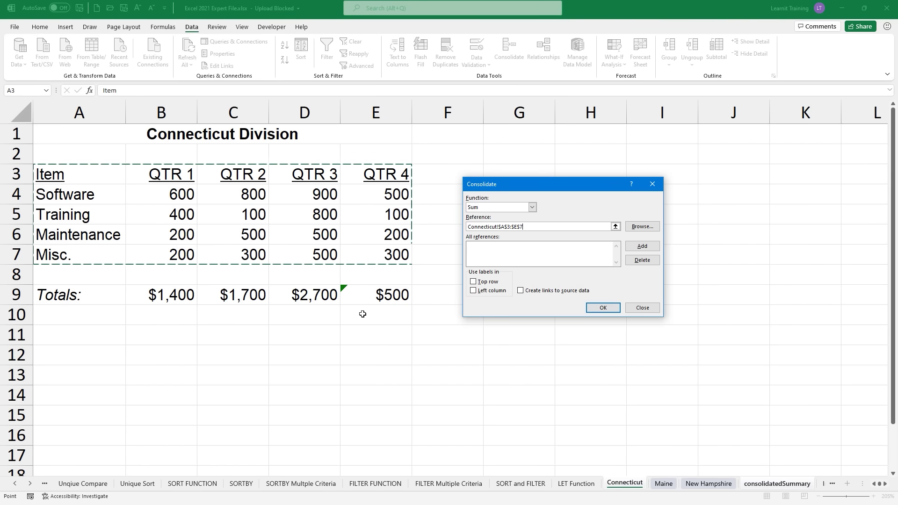
left_click(642, 246)
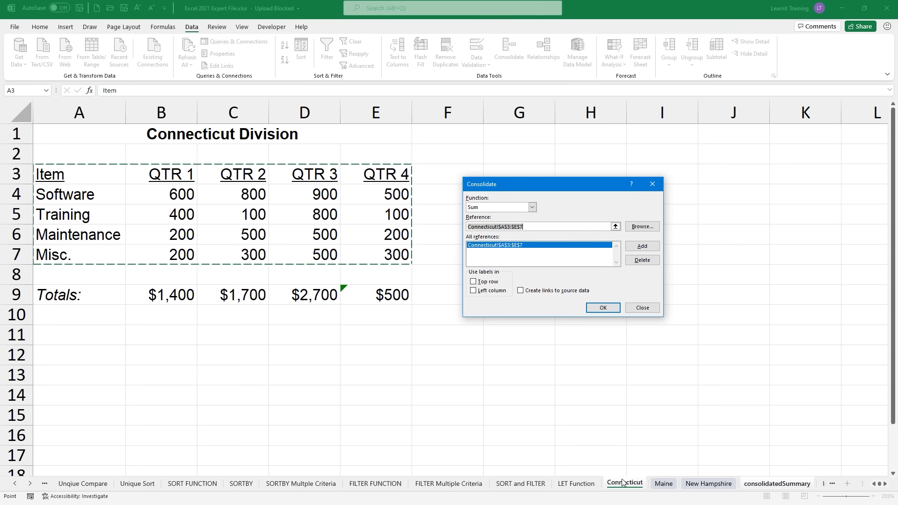
Step: Add the Maine and New Hampshire A3:E7 ranges and turn on Top row labels
left_click(663, 484)
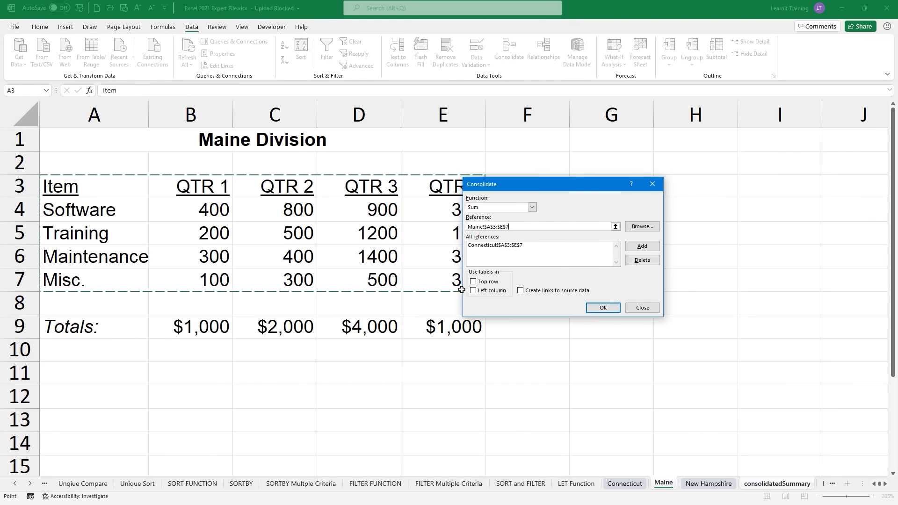
left_click(652, 247)
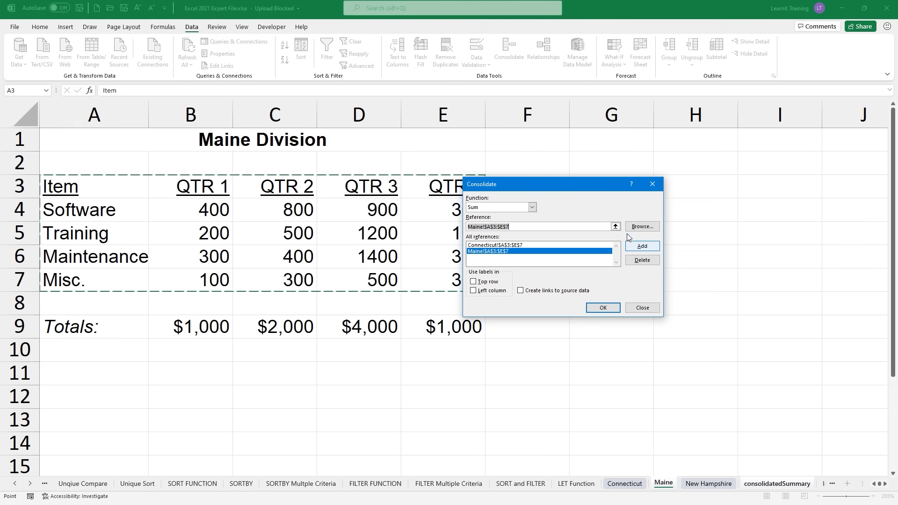
left_click_drag(558, 185, 679, 183)
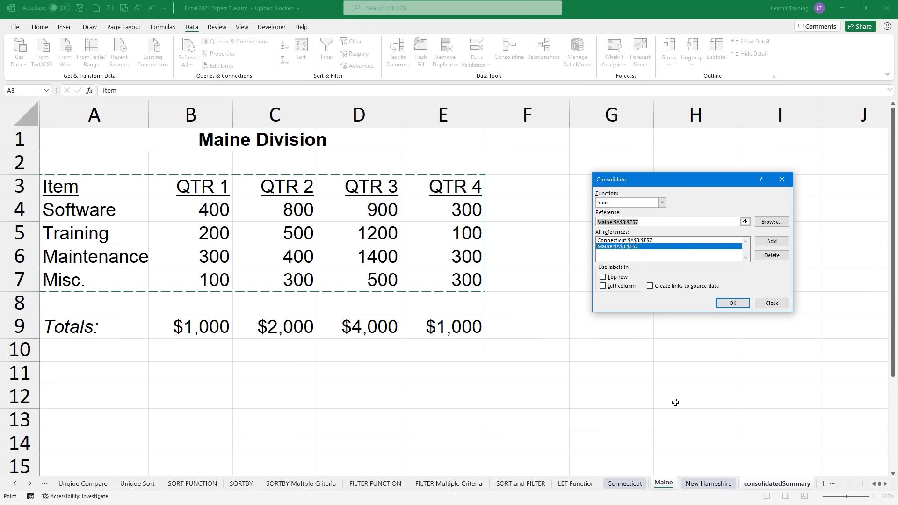
left_click(706, 484)
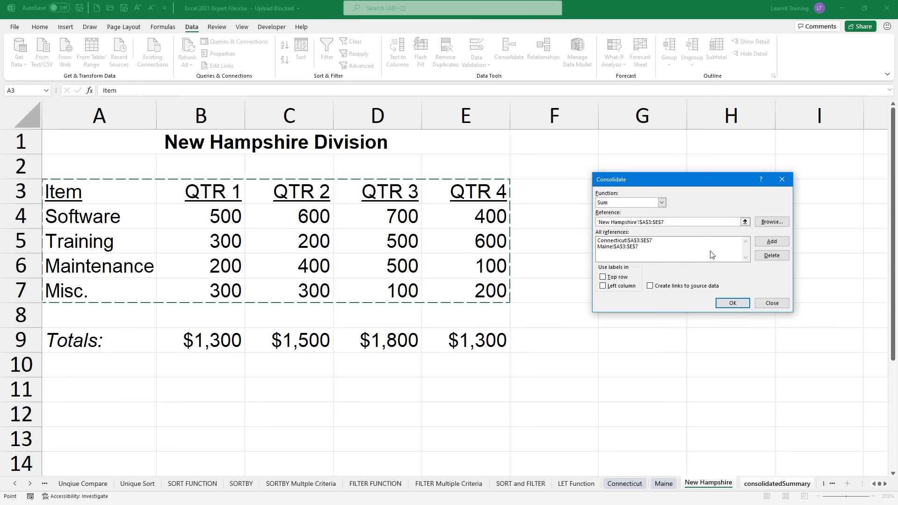
left_click(767, 240)
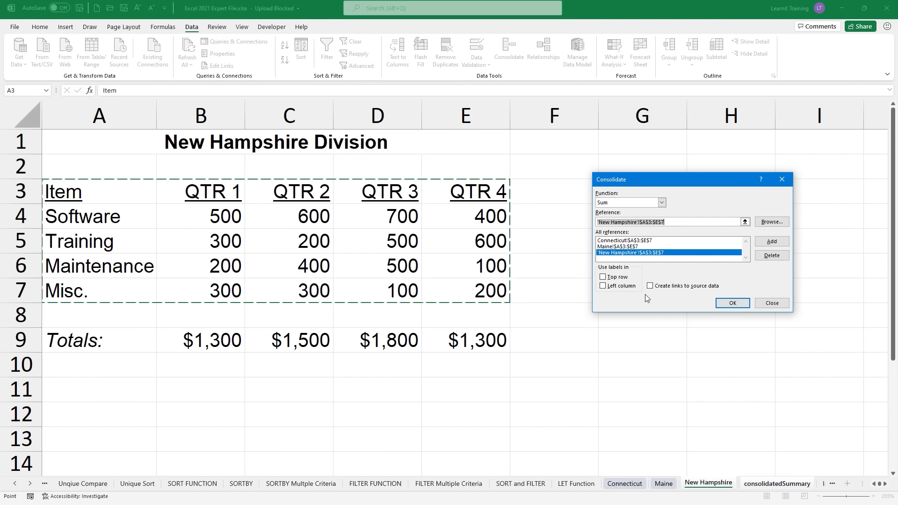
left_click(604, 276)
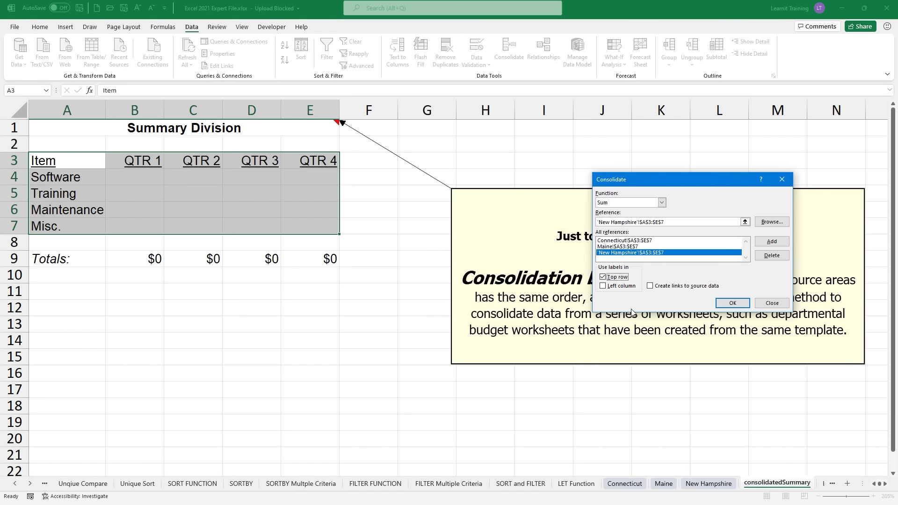
Step: Tick Left column and Create links to source data, then run the Sum consolidation into A3:E7
left_click(604, 286)
mouse_move(629, 451)
left_mouse_down()
mouse_move(645, 461)
mouse_move(713, 462)
left_mouse_up()
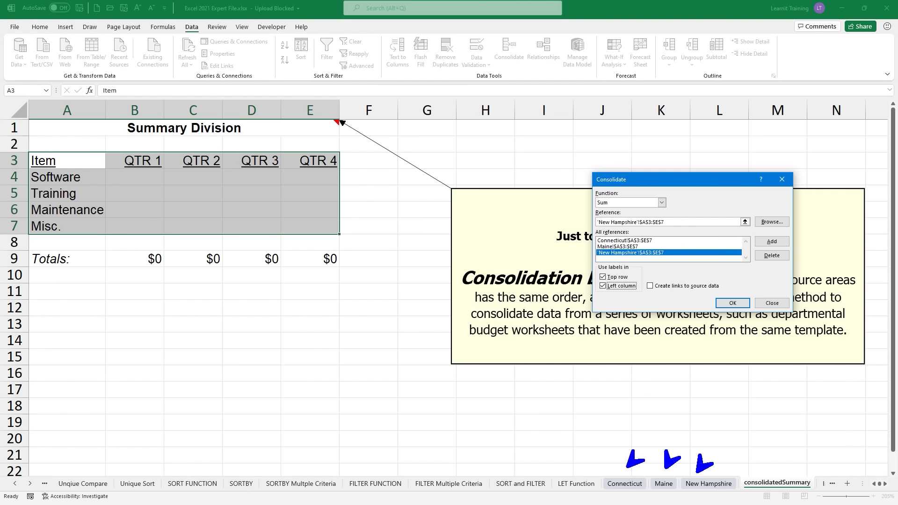
left_click_drag(644, 298, 731, 298)
mouse_move(689, 441)
left_mouse_down()
mouse_move(720, 405)
mouse_move(757, 448)
mouse_move(770, 448)
left_mouse_up()
mouse_move(623, 446)
left_mouse_down()
mouse_move(673, 439)
mouse_move(713, 458)
left_mouse_up()
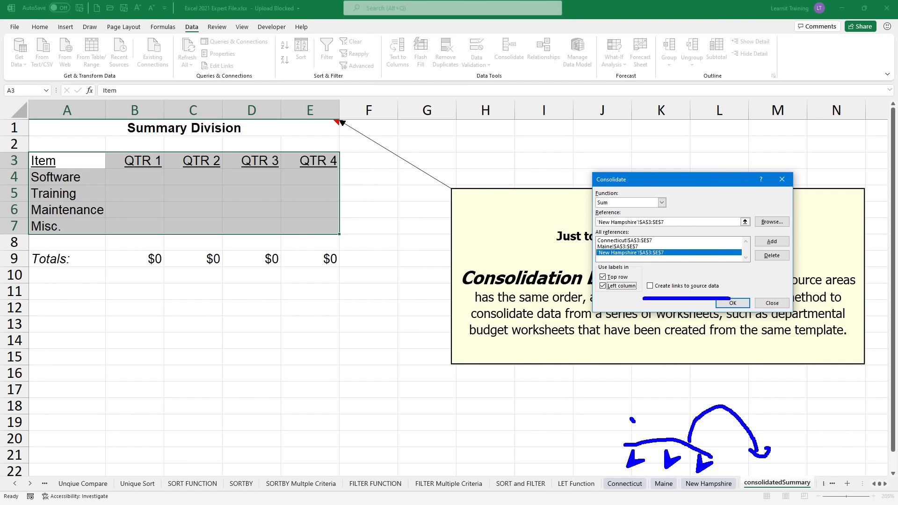
left_click_drag(632, 421, 637, 433)
left_click_drag(757, 424, 759, 432)
key("Escape")
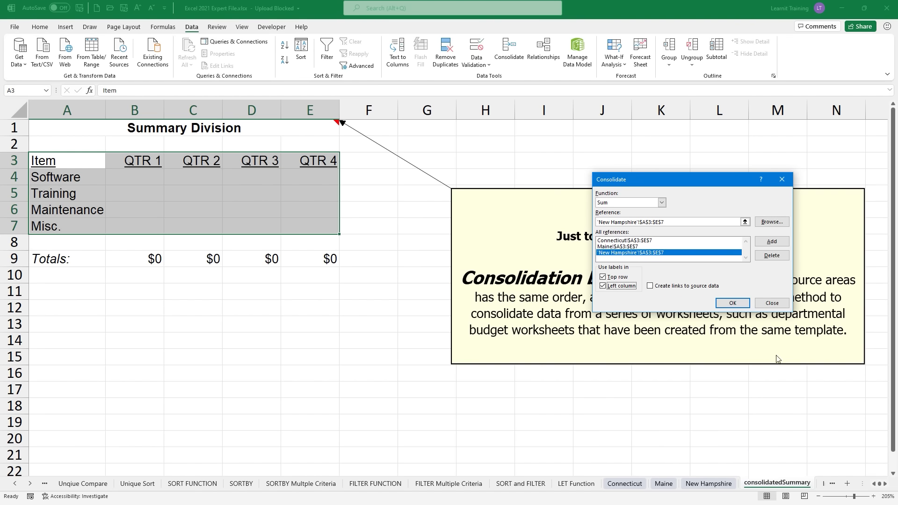
left_click(650, 286)
left_click(732, 303)
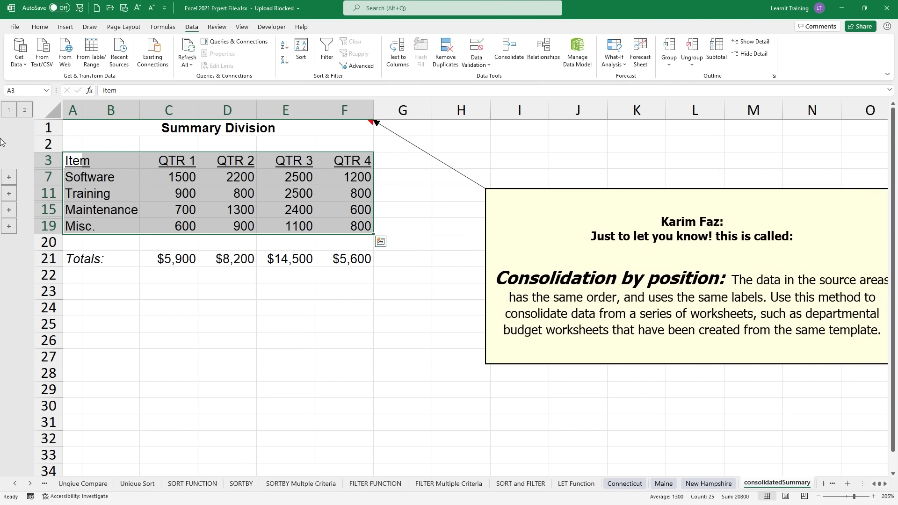
left_click(25, 110)
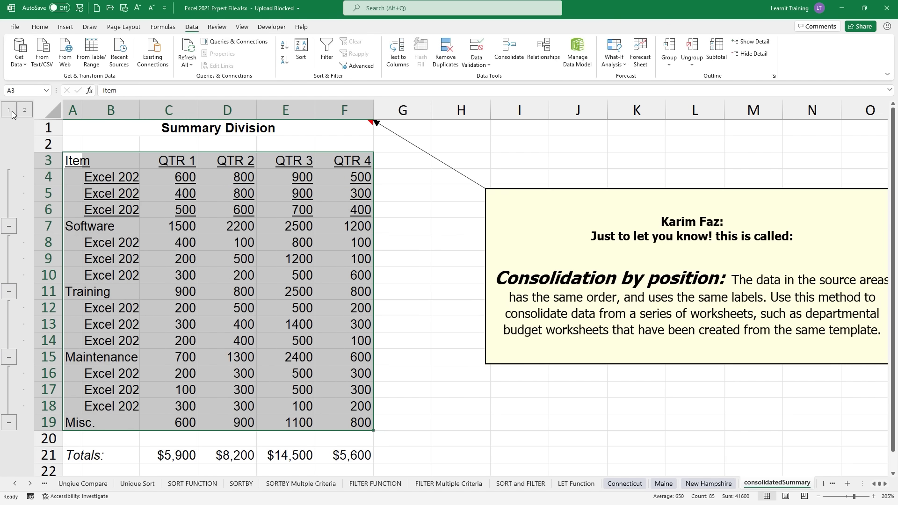
left_click(15, 113)
left_click(28, 112)
left_click(14, 113)
left_click(25, 111)
left_click(15, 113)
left_click(24, 110)
left_click(154, 181)
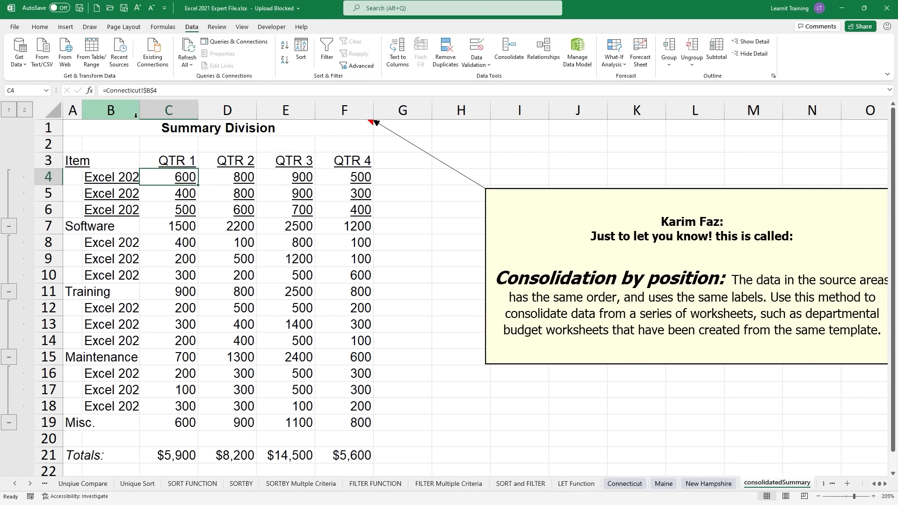
left_click(183, 193)
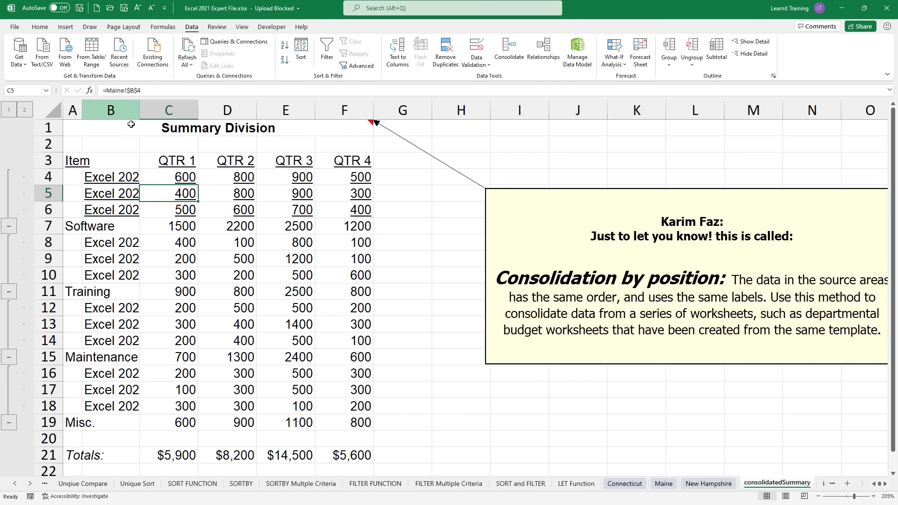
left_click(171, 215)
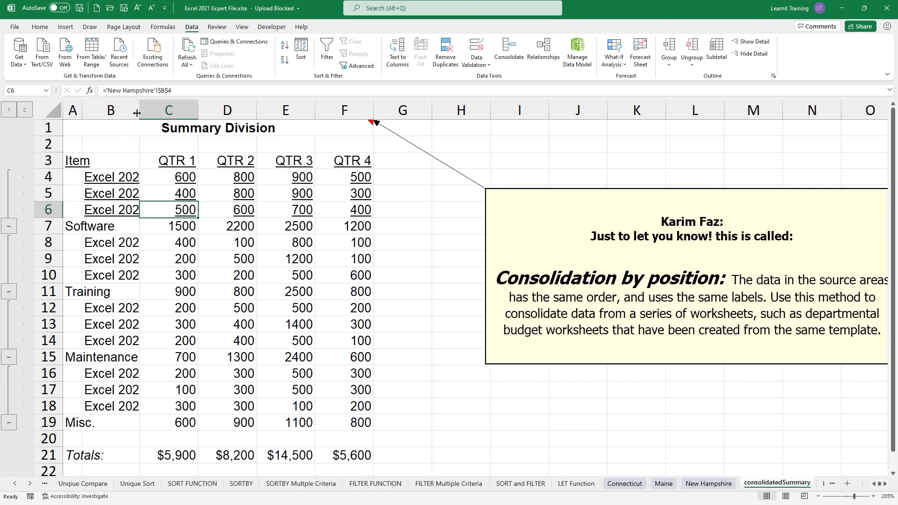
left_click_drag(137, 216, 220, 216)
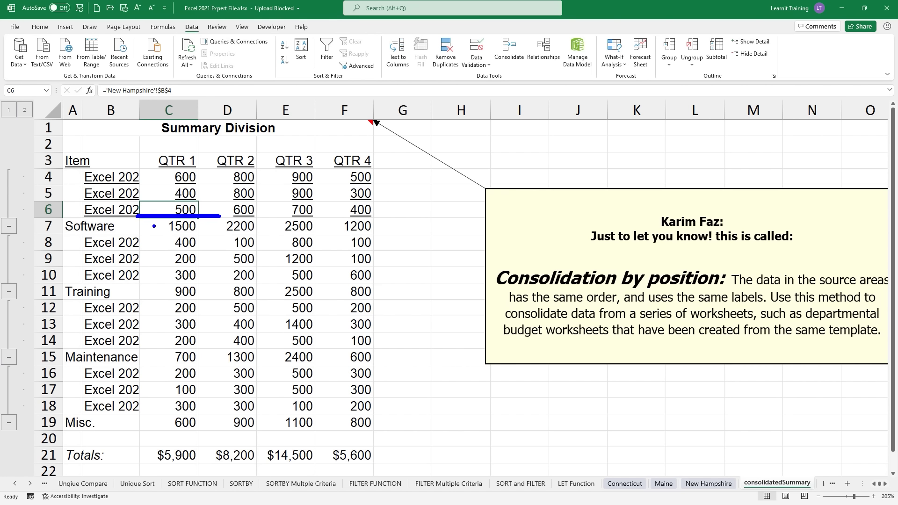
left_click_drag(153, 226, 134, 225)
left_click_drag(213, 218, 448, 226)
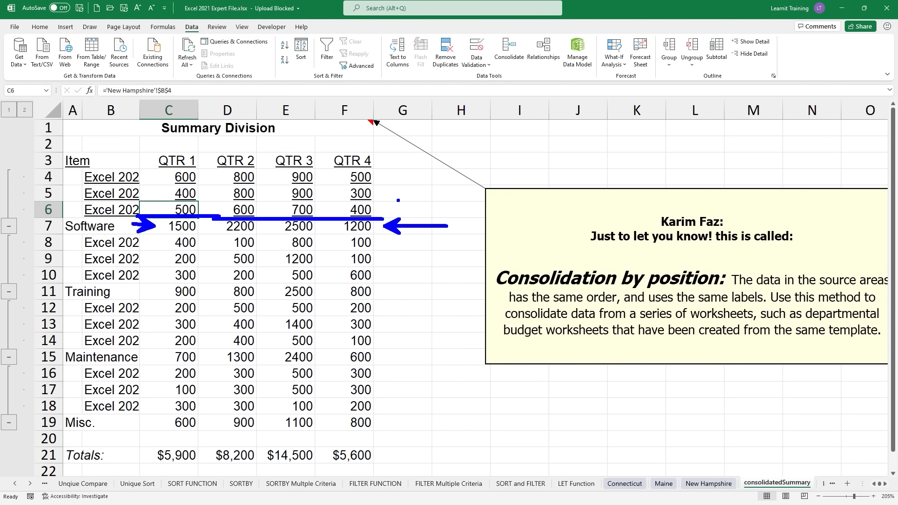
left_click_drag(379, 173, 379, 194)
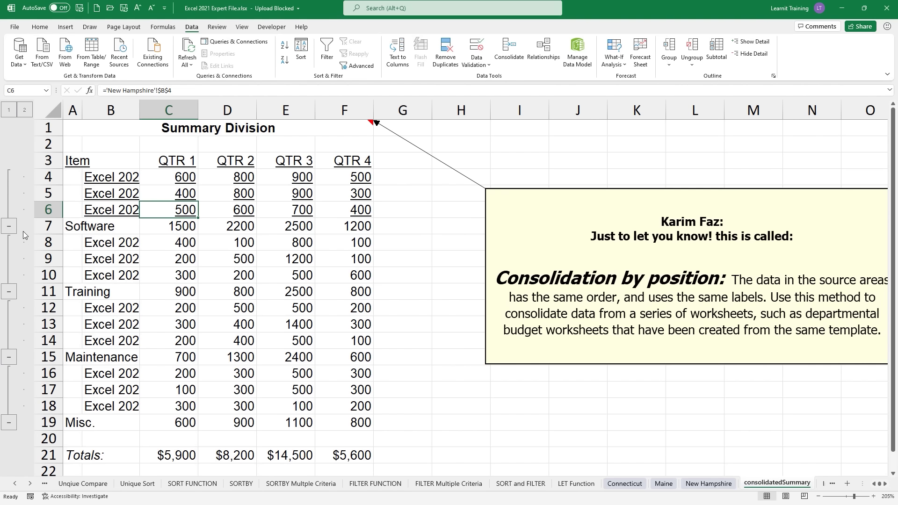
left_click(9, 226)
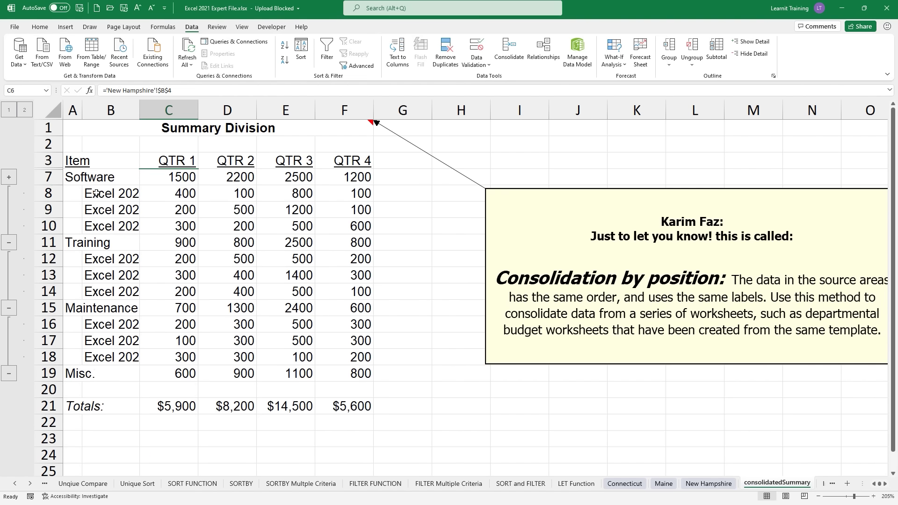
left_click_drag(97, 192, 356, 222)
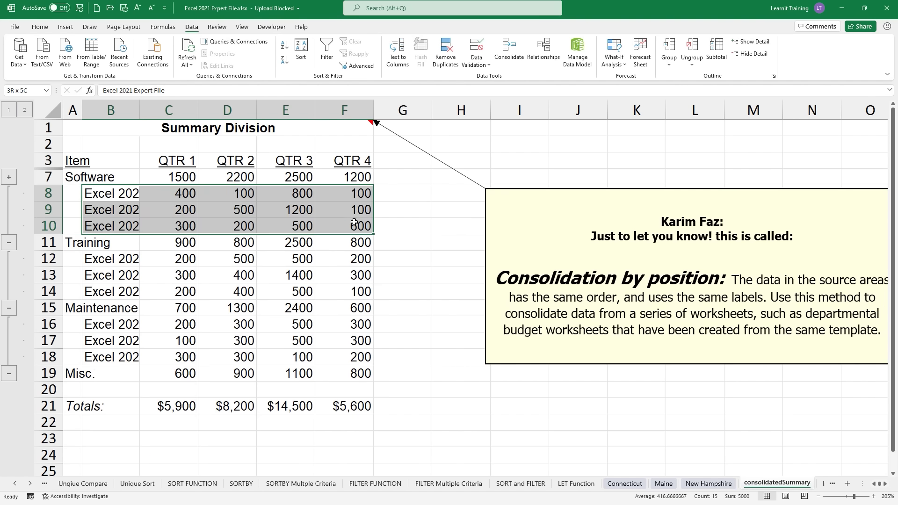
left_click(195, 247)
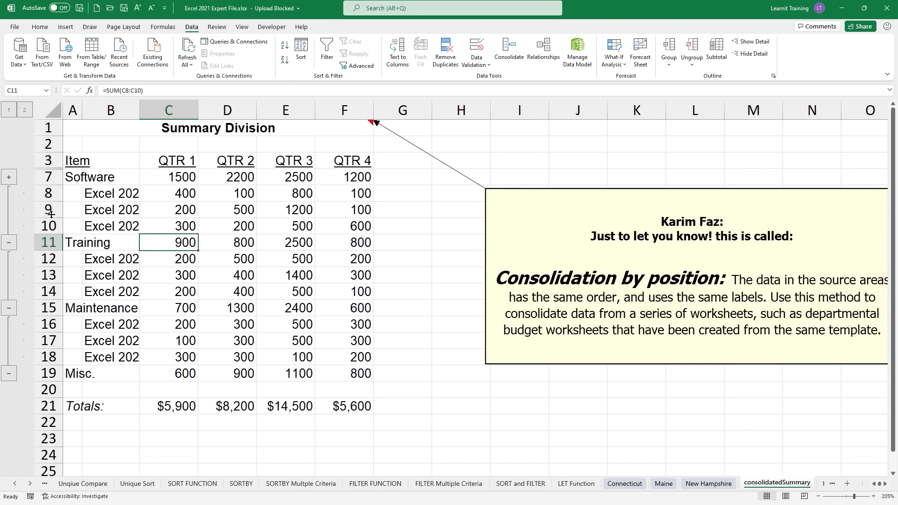
left_click(9, 177)
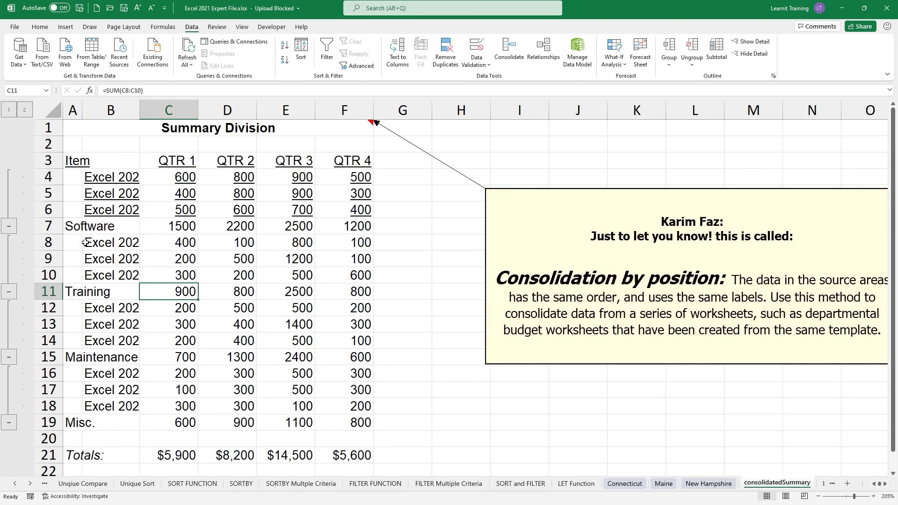
left_click(8, 226)
left_click(9, 243)
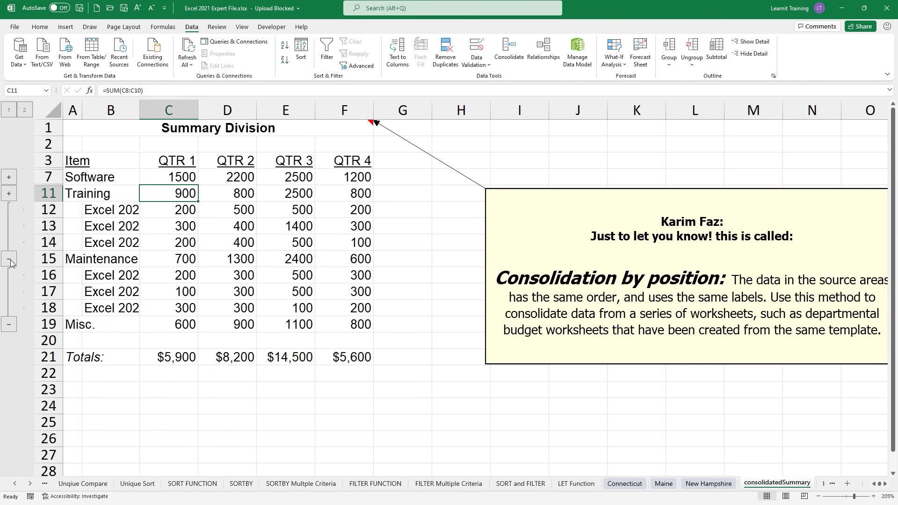
left_click_drag(164, 210, 193, 242)
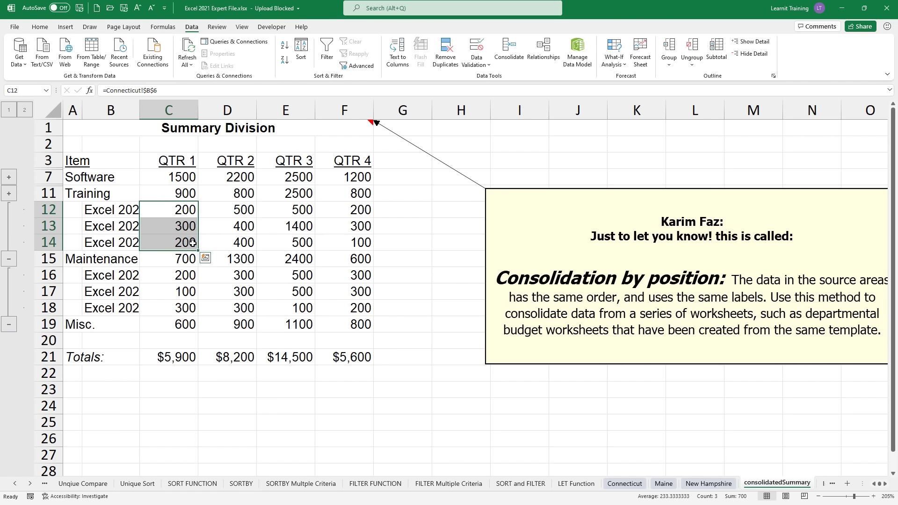
left_click(9, 259)
left_click_drag(84, 223, 125, 258)
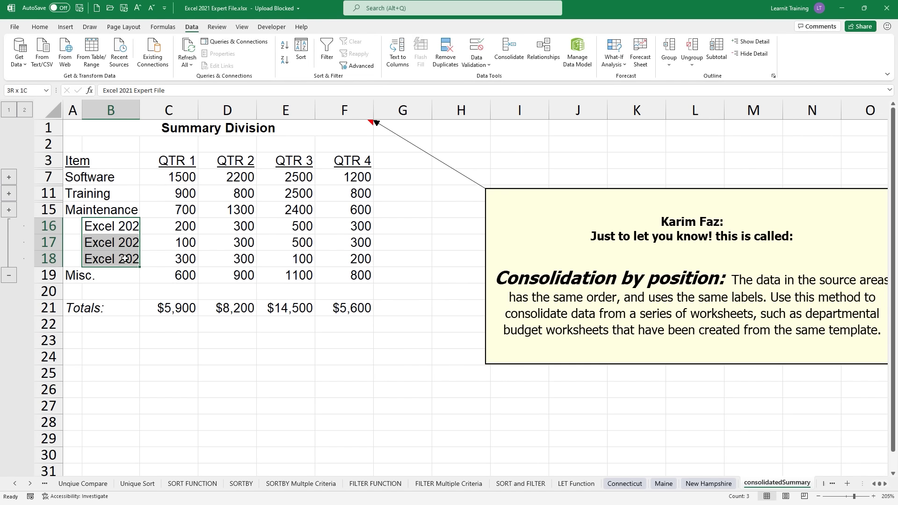
left_click(9, 275)
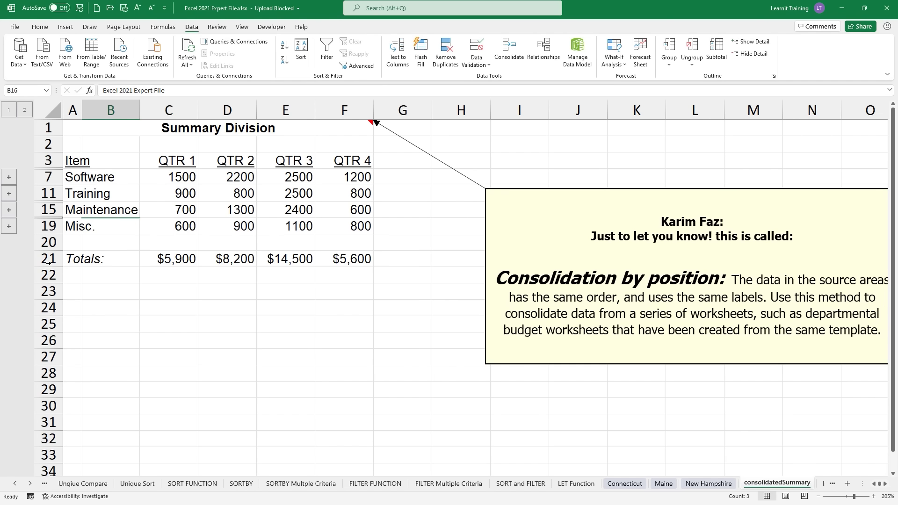
left_click(158, 260)
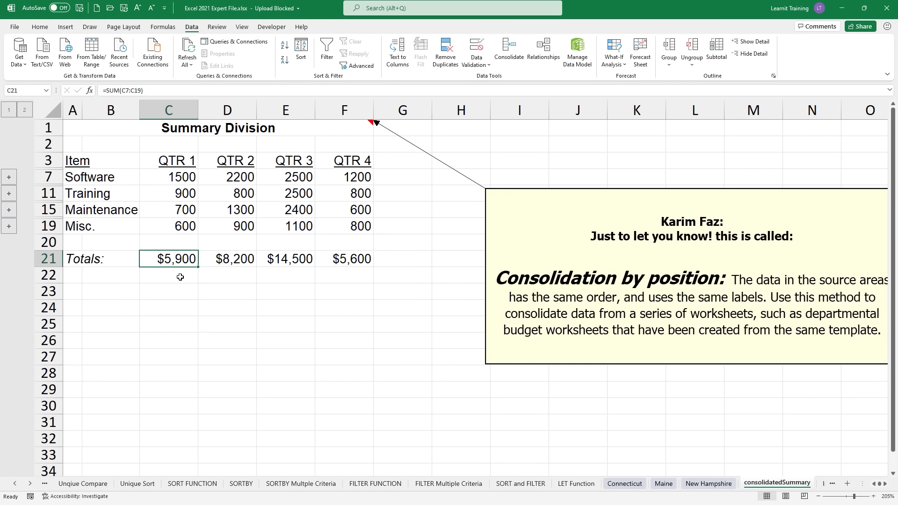
left_click(234, 266)
left_click(295, 258)
Step: Inspect the QTR 4 total formula on the summary sheet
left_click(355, 259)
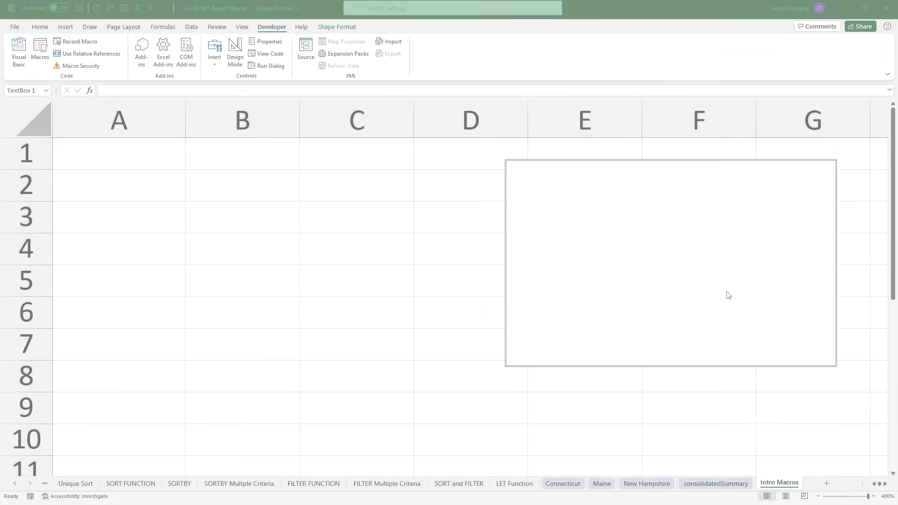
Step: Type 'Macros - small set of computer instructions.' into the text box and widen it leftward
left_click(612, 215)
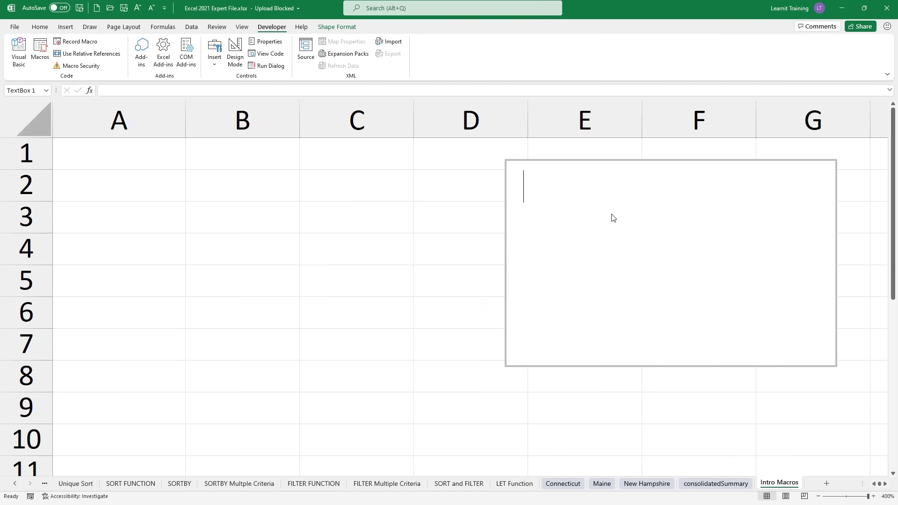
type("Macros")
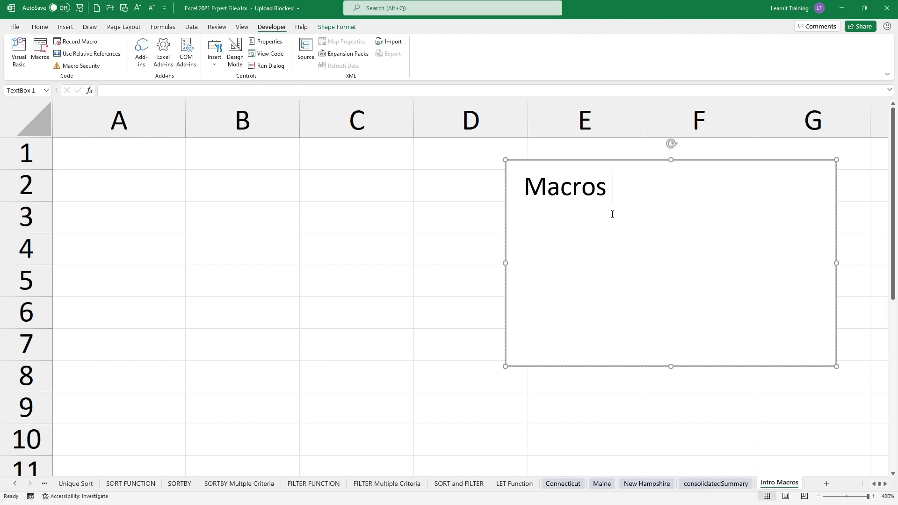
type(" - small")
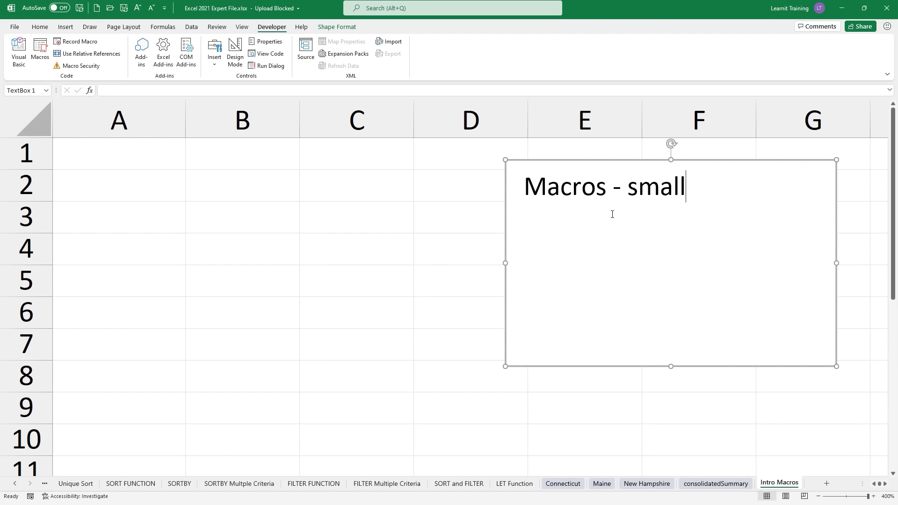
type(" set of comp")
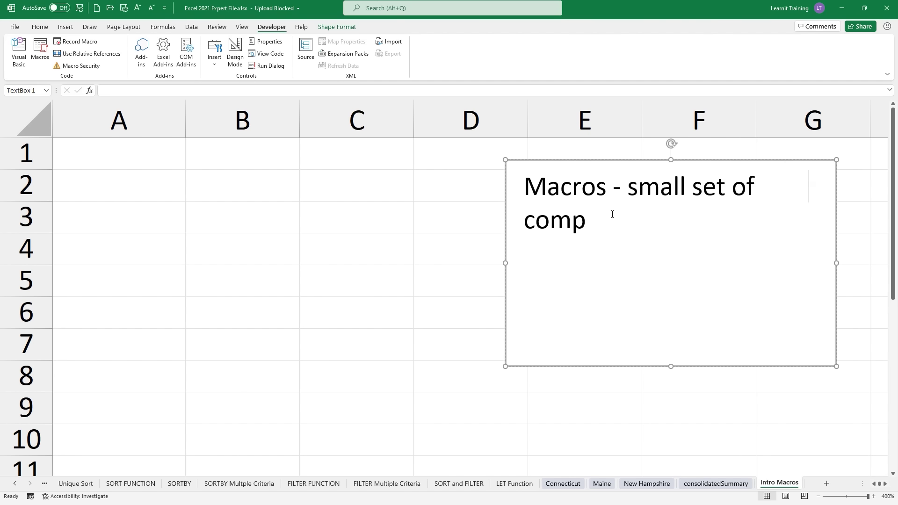
type("uter instr")
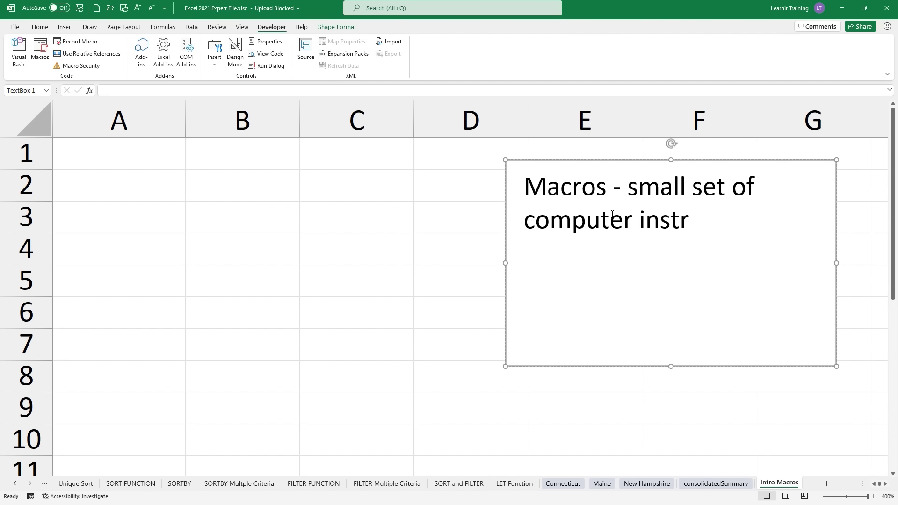
type("uctions.")
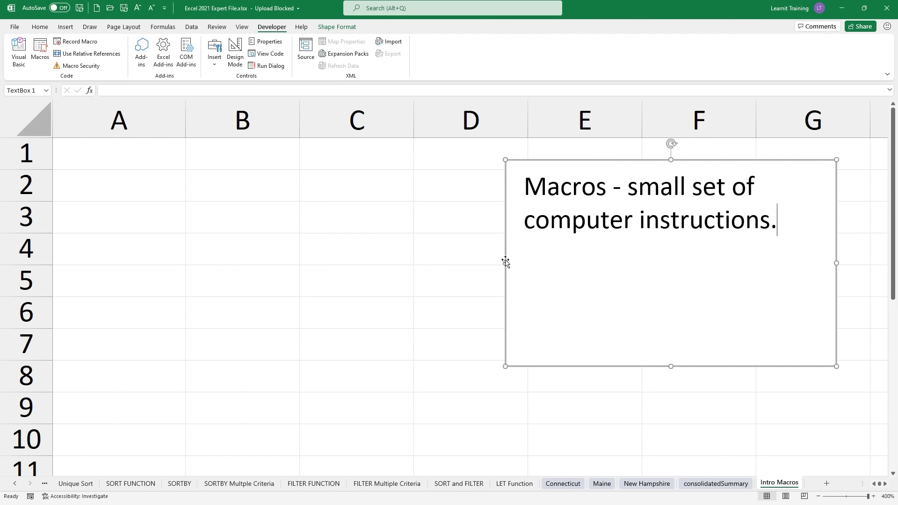
left_click_drag(505, 261, 292, 261)
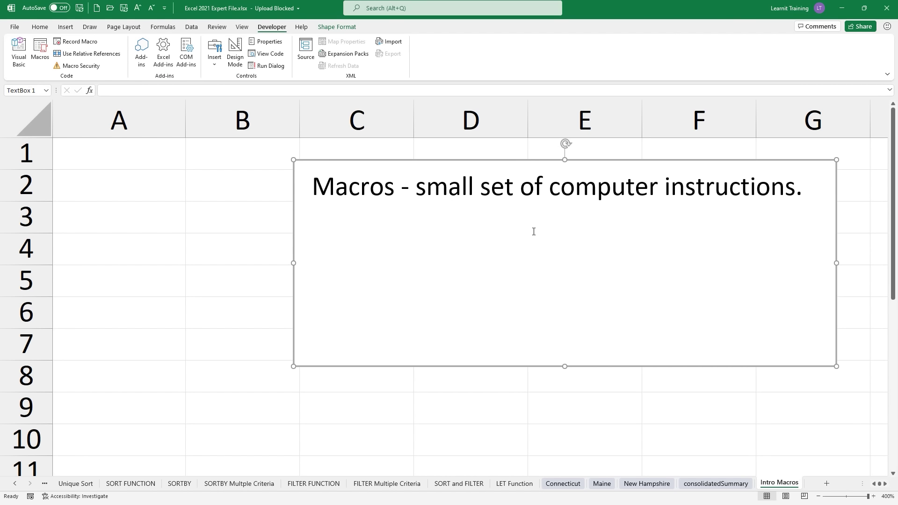
Step: Add note lines 'Macro Record to Record lines of VBA.', 'VBA - visual basic for application.' and 'Developer tab in excel to record macros.'
key("Return")
key("BackSpace")
key("Return")
key("Return")
type("Macro Re")
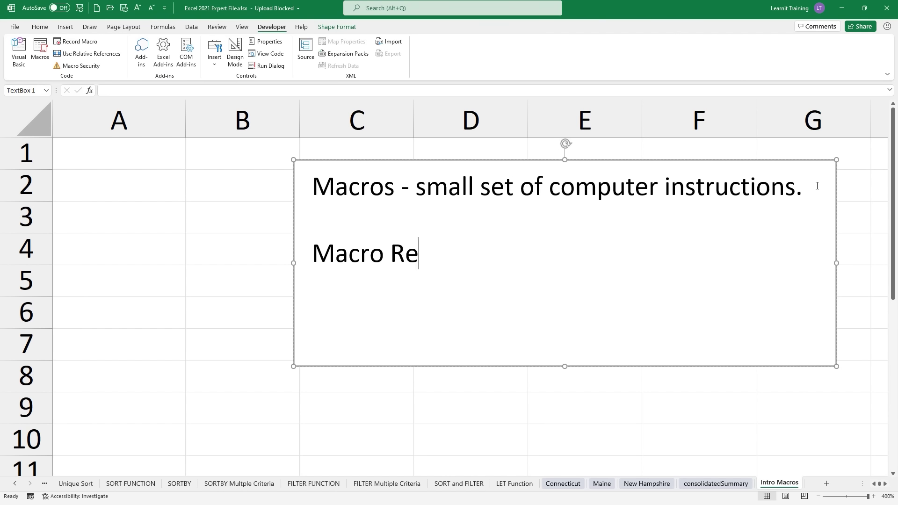
type("cord to Record")
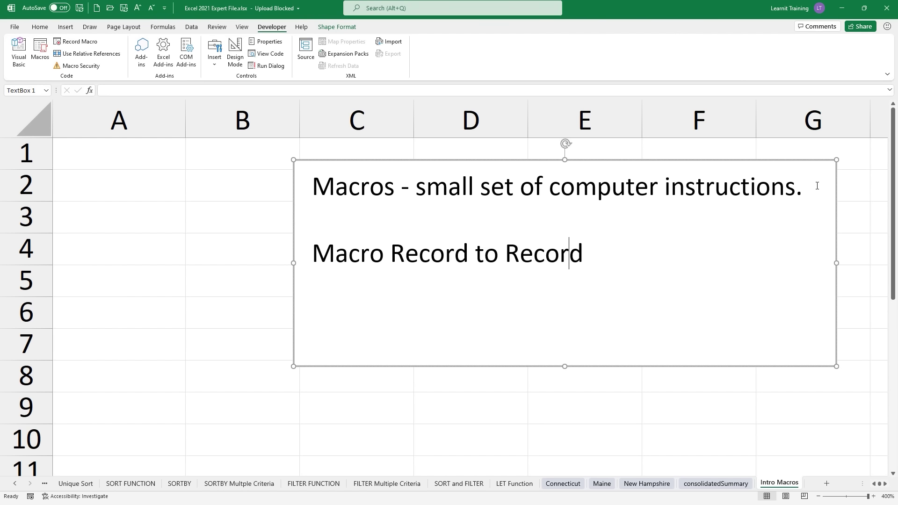
type(" lines of VBA.")
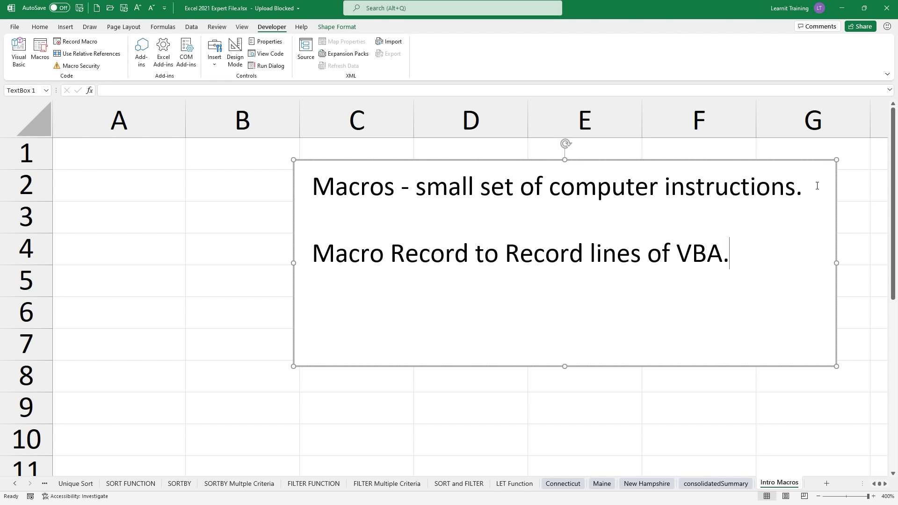
key("Return")
key("Return")
type("VBA ")
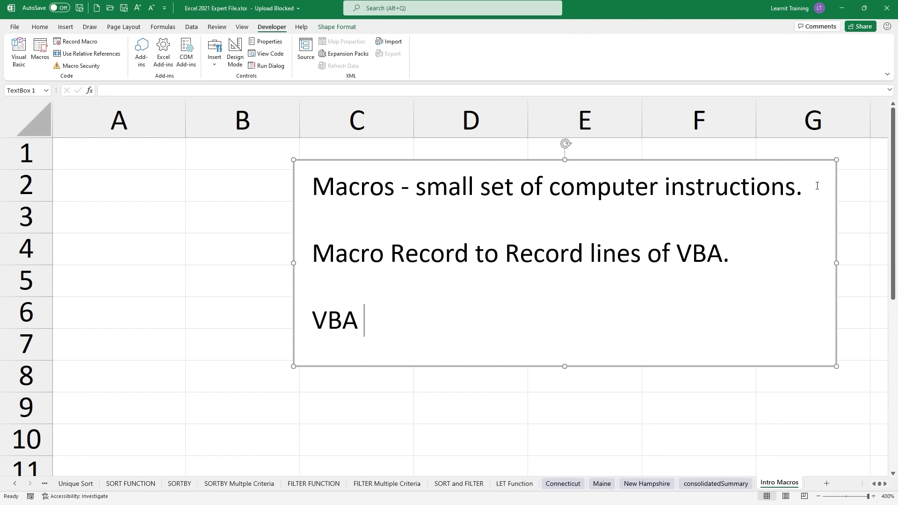
type("- visual ")
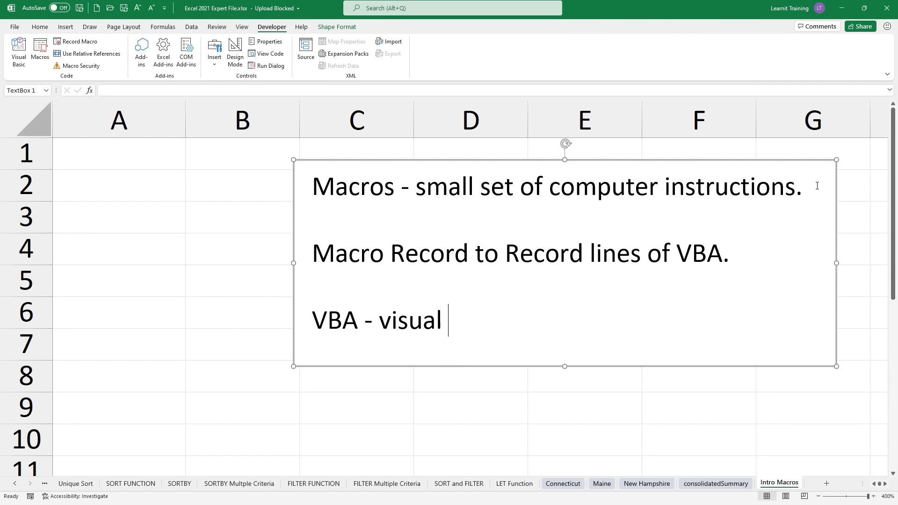
type("basic for appli")
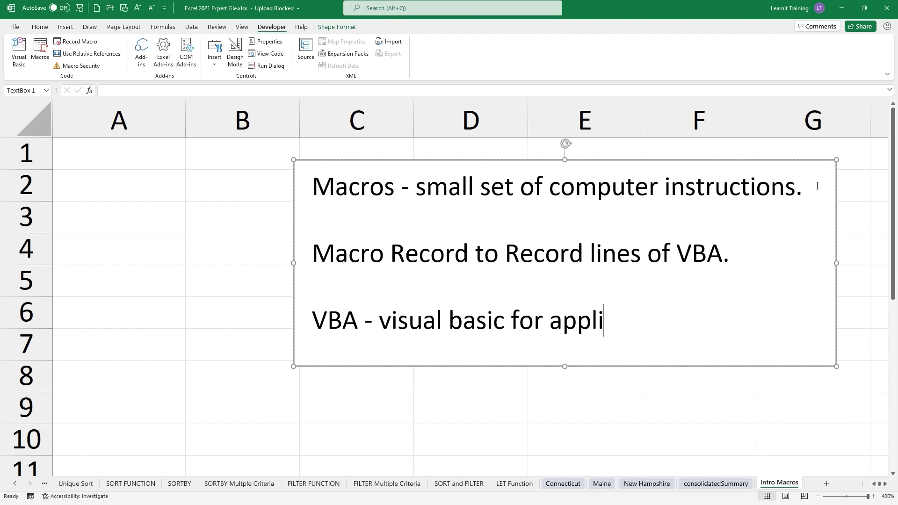
type("cation.")
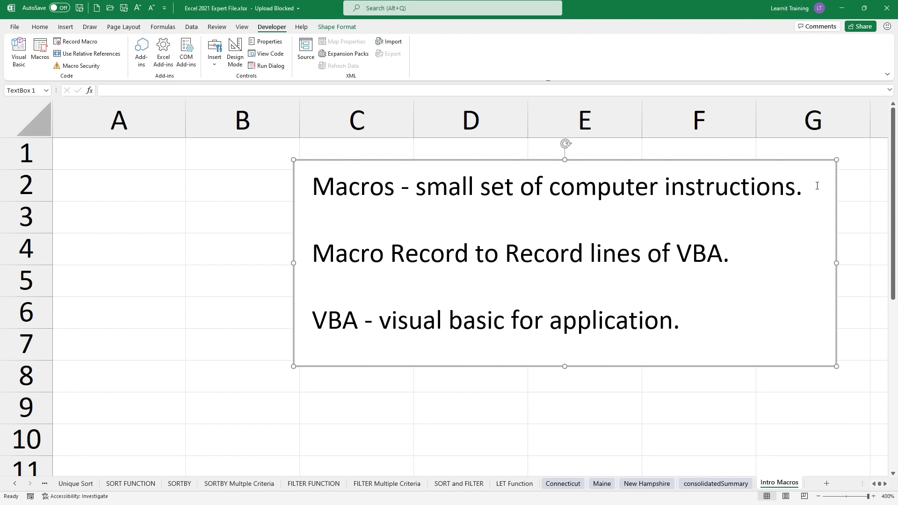
key("Return")
key("Return")
type("Develope")
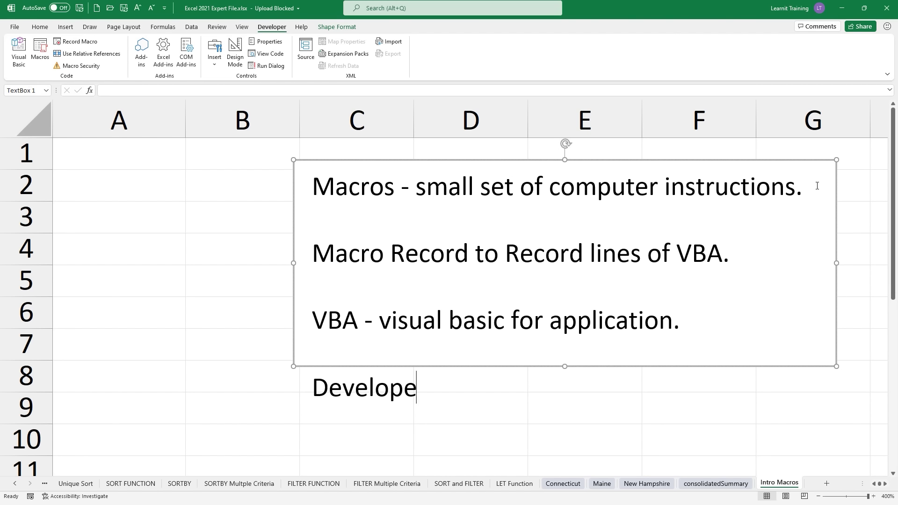
type("r tab in excel t")
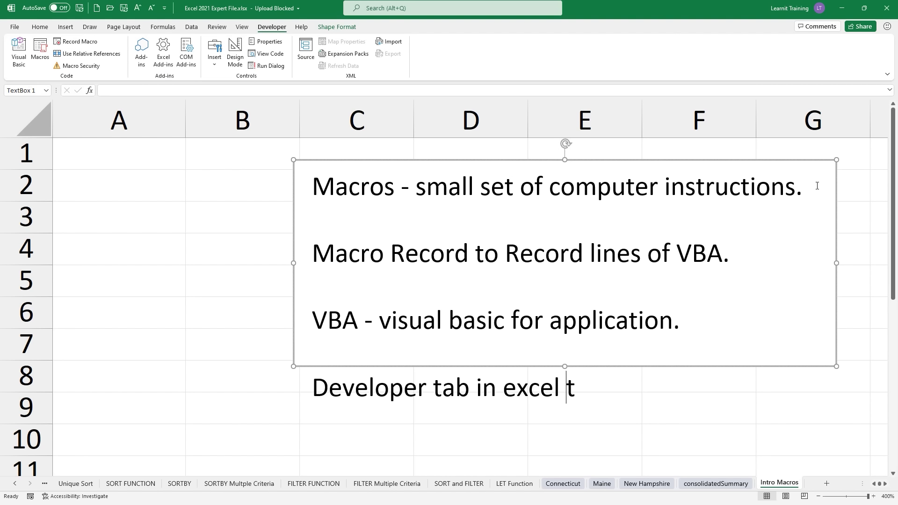
type("o record macros.")
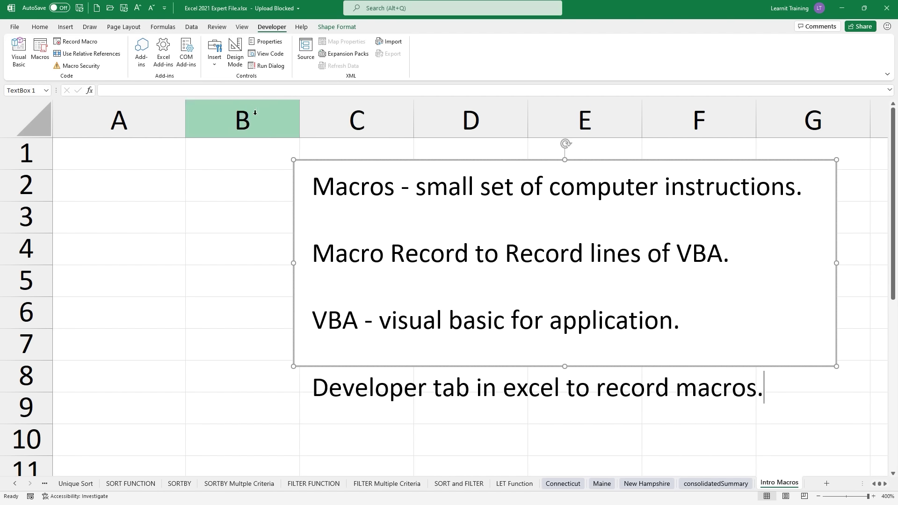
left_click(39, 27)
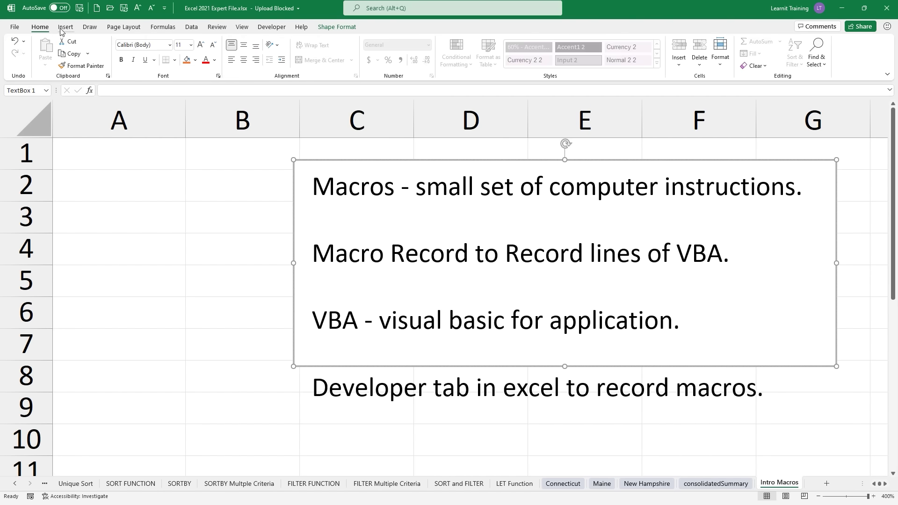
left_click(66, 27)
left_click(84, 28)
left_click(109, 29)
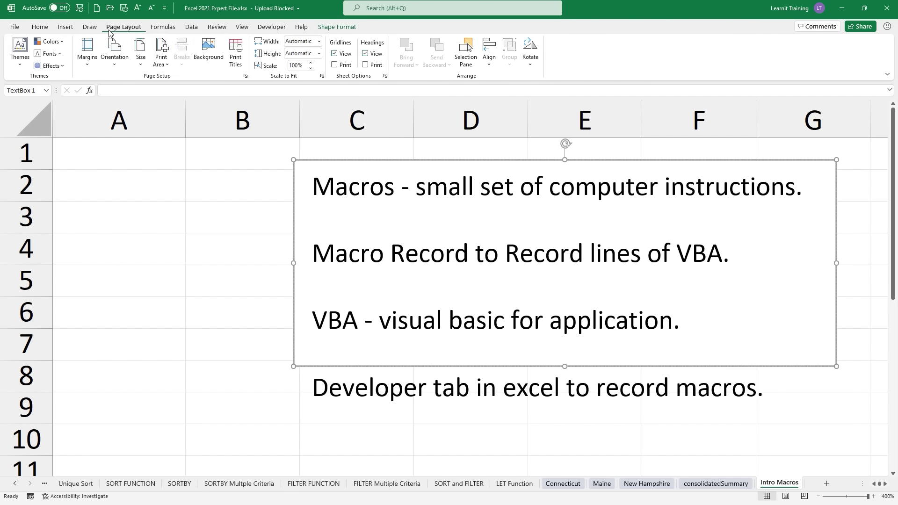
right_click(109, 30)
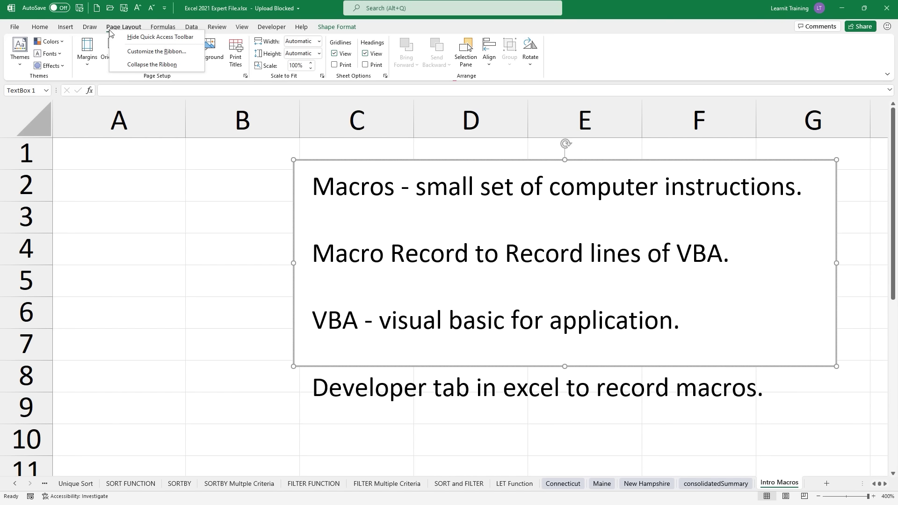
left_click(139, 52)
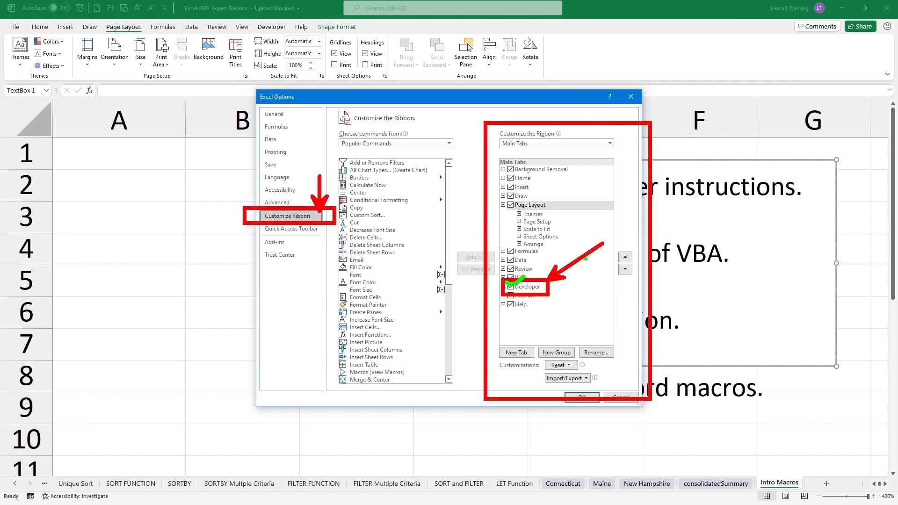
left_click(580, 398)
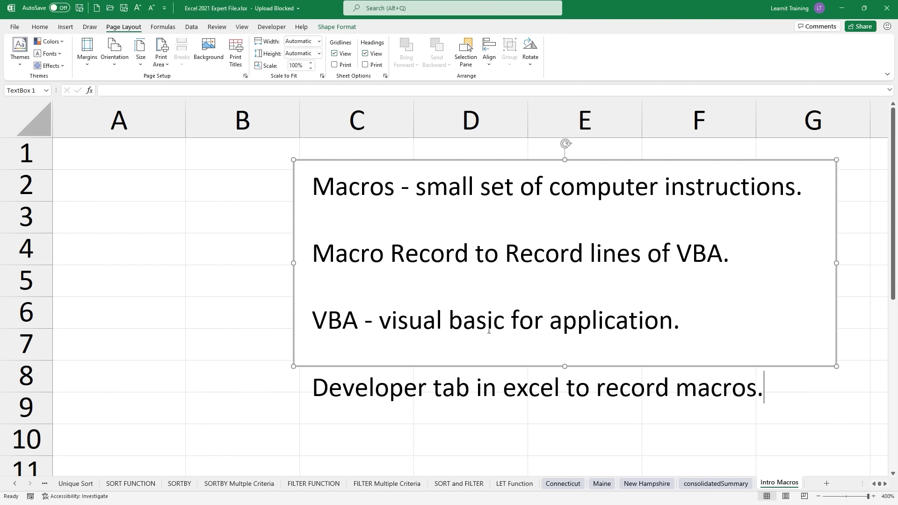
Step: Switch to the Developer ribbon so its Code and Controls groups are visible
left_click(279, 28)
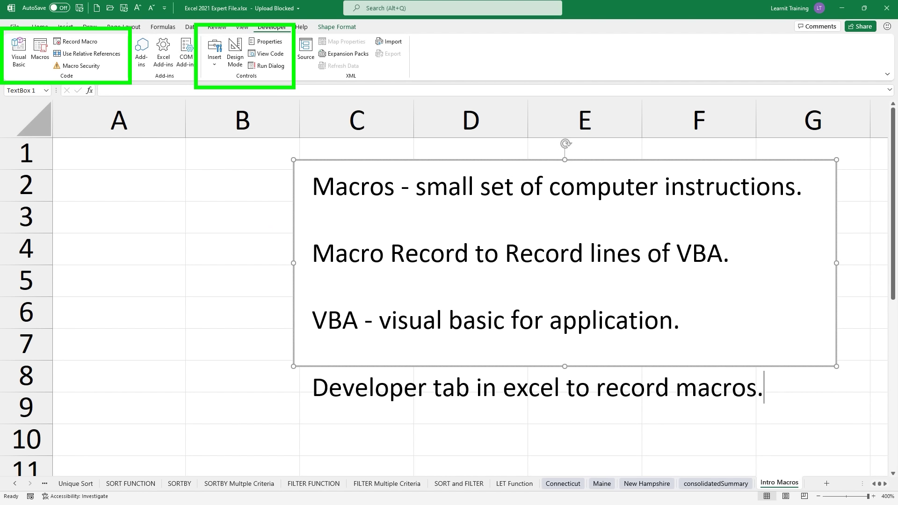
left_click_drag(100, 44, 151, 77)
key("Escape")
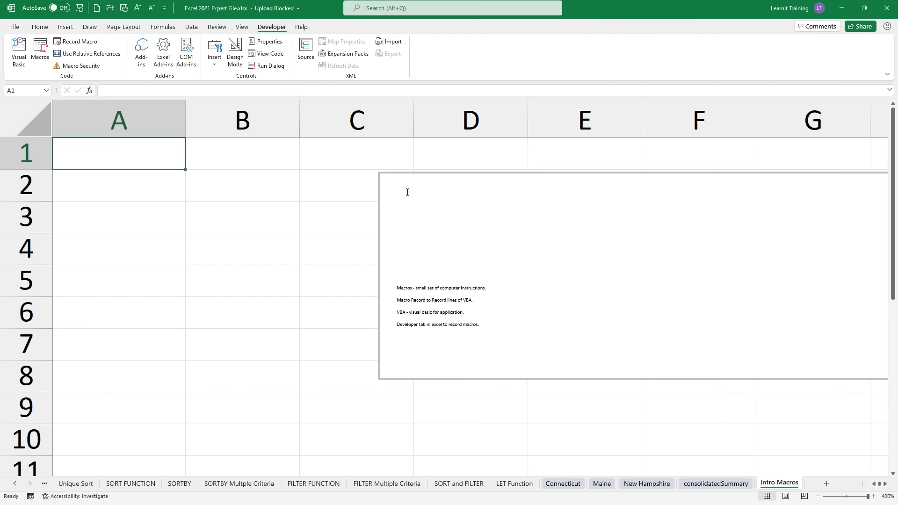
Step: Insert a large-font 'myfirstmacro-' line at the top of the notes text box
left_click(408, 192)
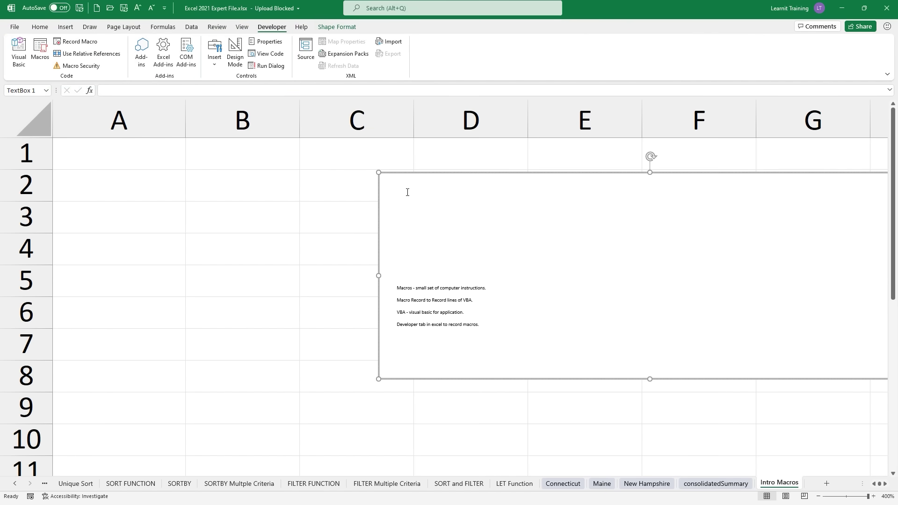
key("Delete")
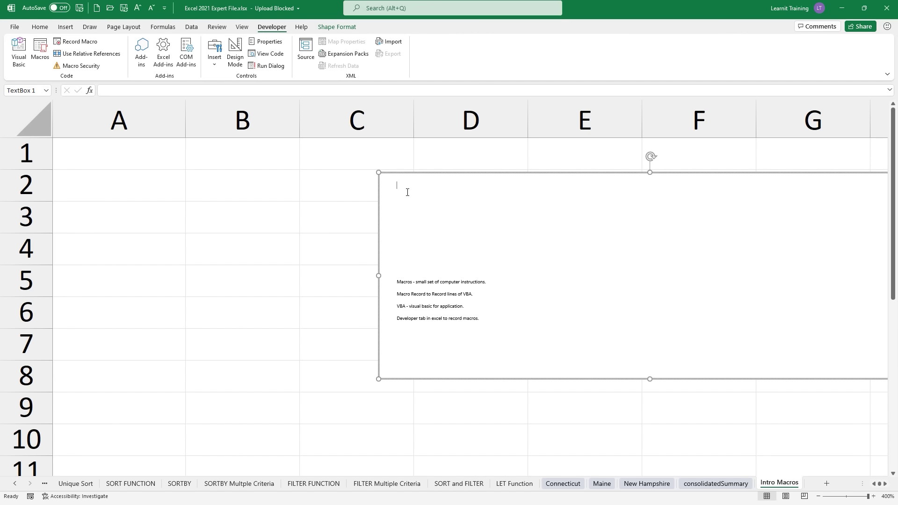
key("ctrl+shift+greater")
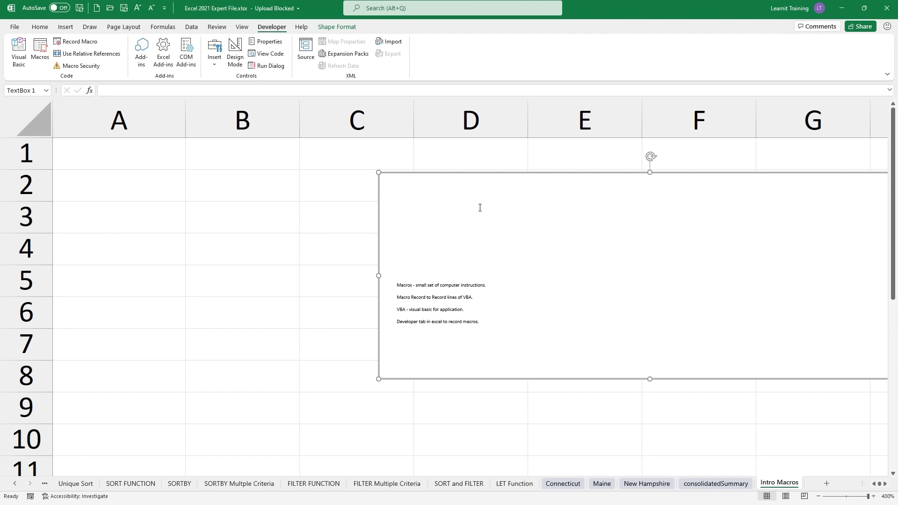
type("myfirstmacro")
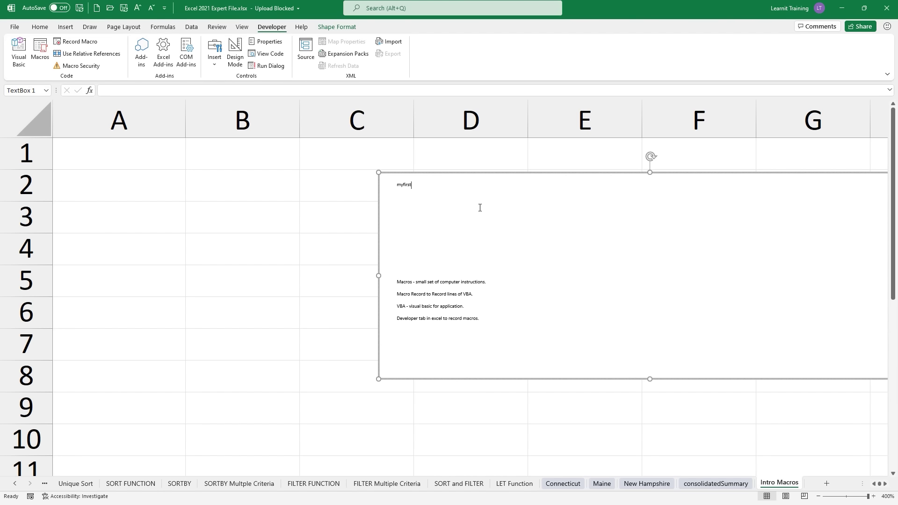
left_click_drag(474, 193, 335, 182)
key("ctrl+shift+period")
key("ctrl+shift+period")
key("ctrl+shift+period")
key("ctrl+shift+period")
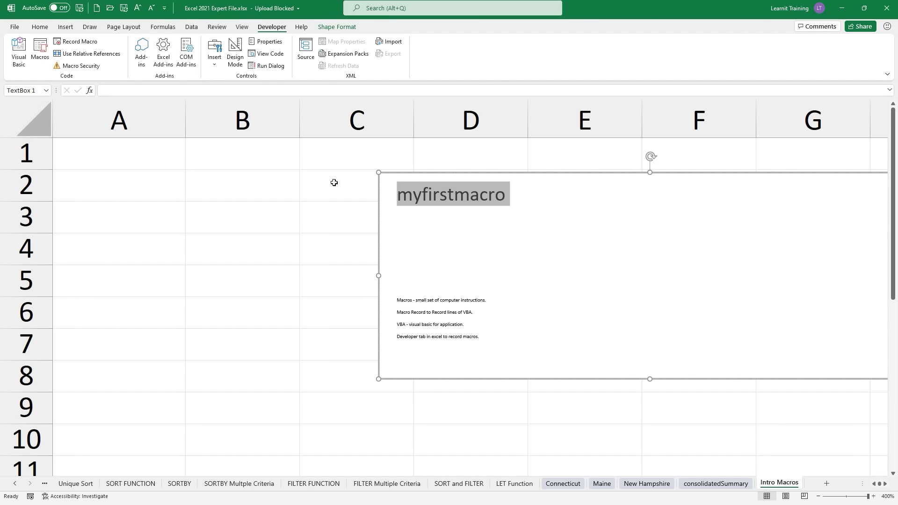
left_click(526, 197)
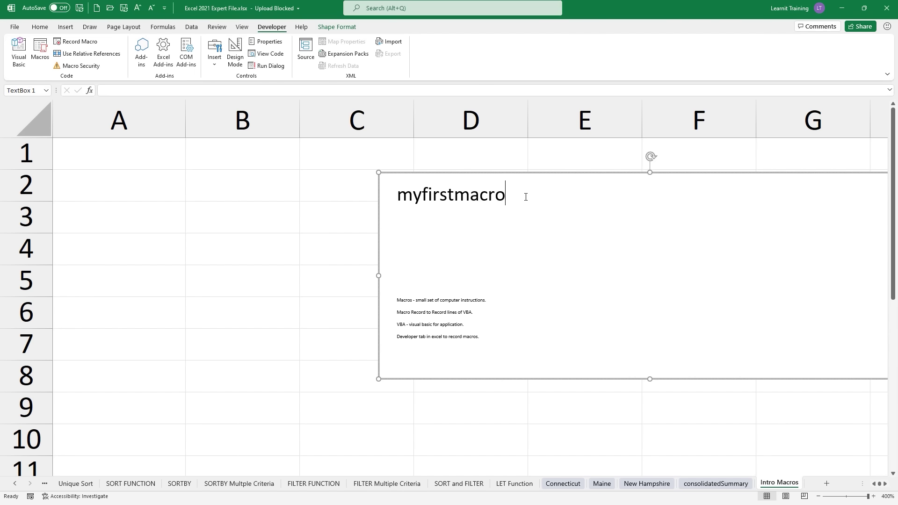
type("-")
Step: Add the lines 'first last', 'company' and 'date' beneath it
key("Return")
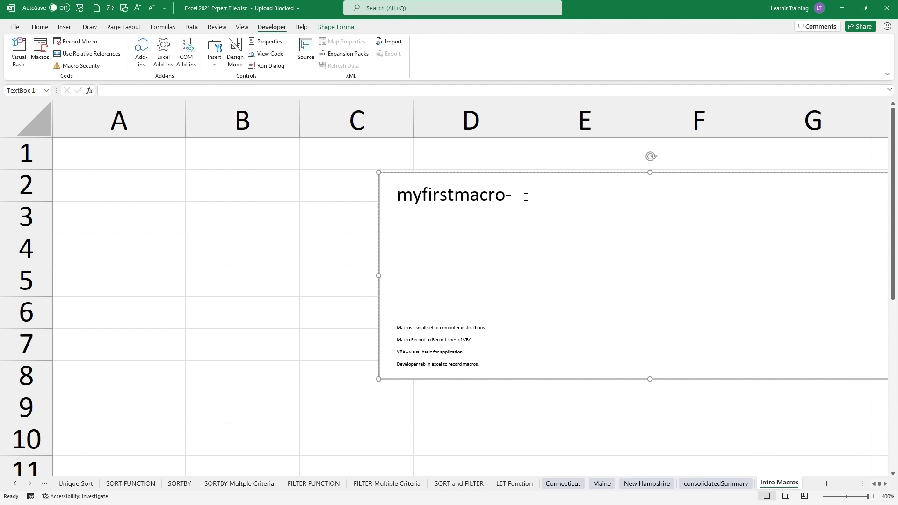
type("firs")
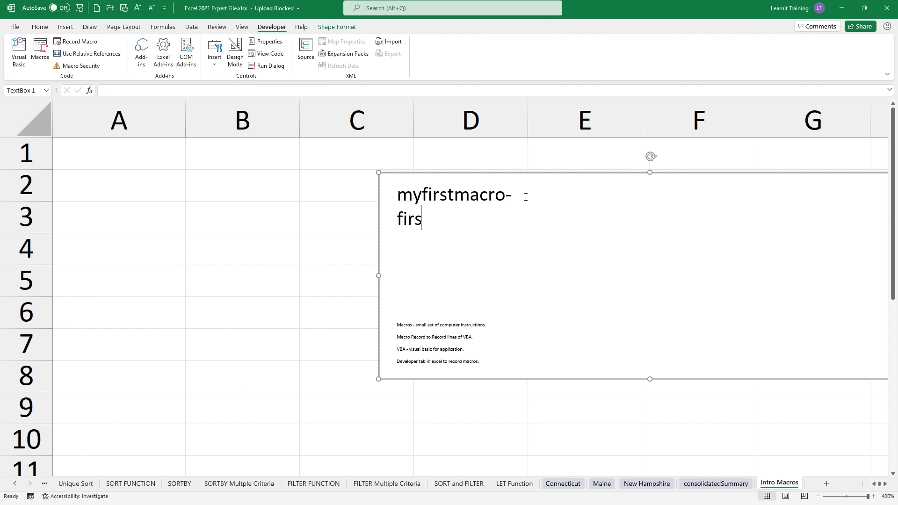
type("t last")
key("Return")
type("compa")
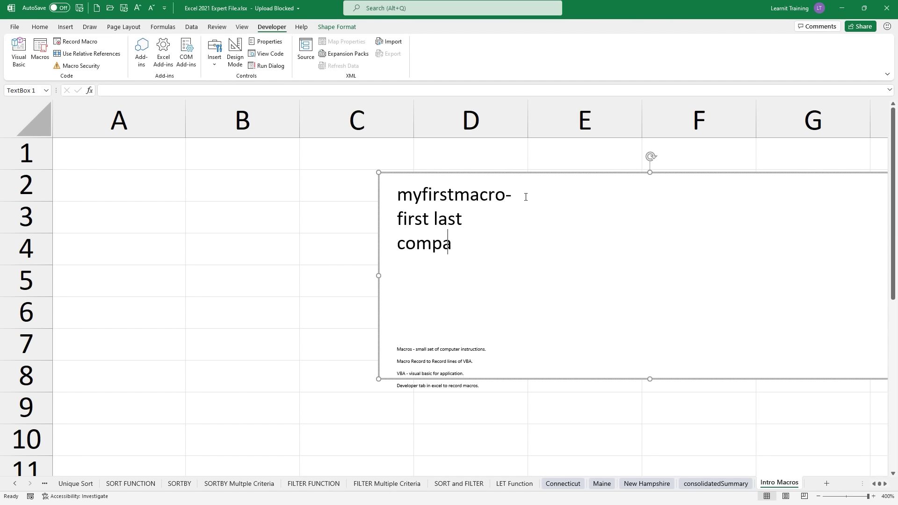
type("ny")
key("Return")
type("d")
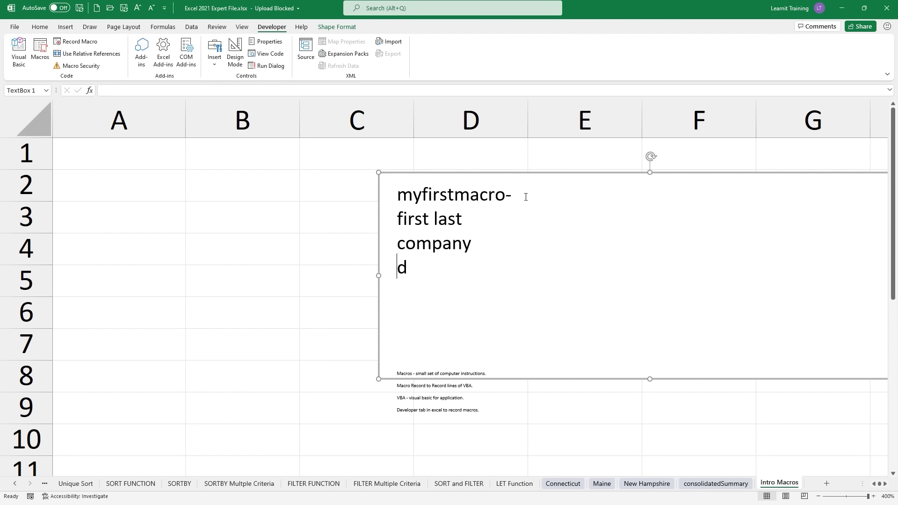
type("ate")
mouse_move(394, 238)
left_mouse_down()
mouse_move(277, 205)
mouse_move(189, 162)
left_mouse_up()
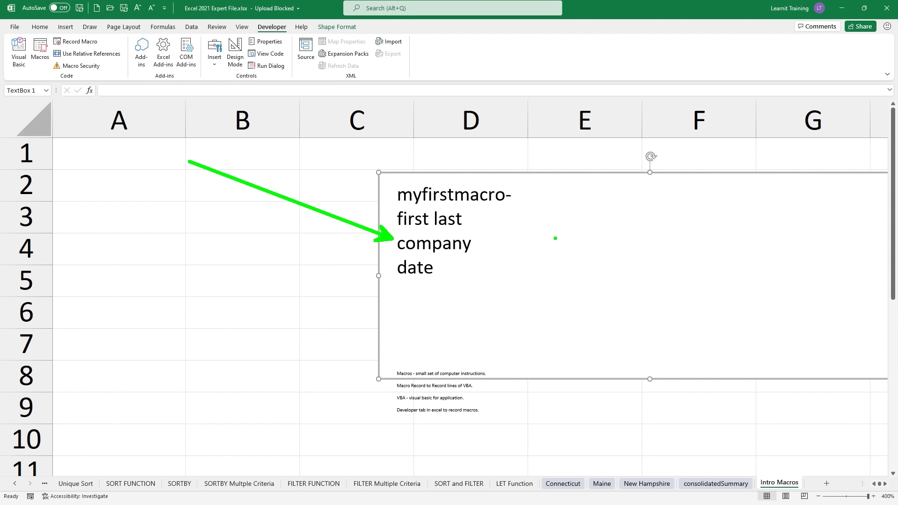
key("Escape")
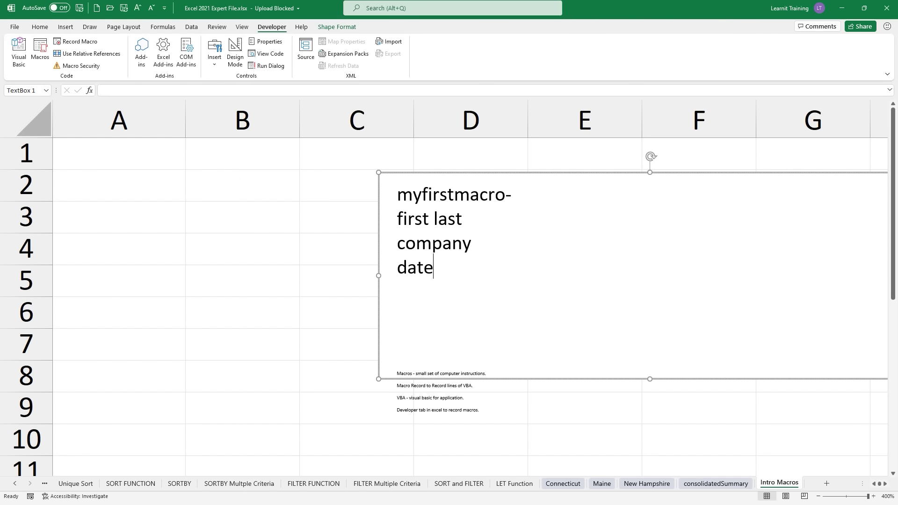
Step: Record macro MyFirstMacros with shortcut Ctrl+Shift+M, stored in This Workbook, description 'a header.'
left_click(142, 149)
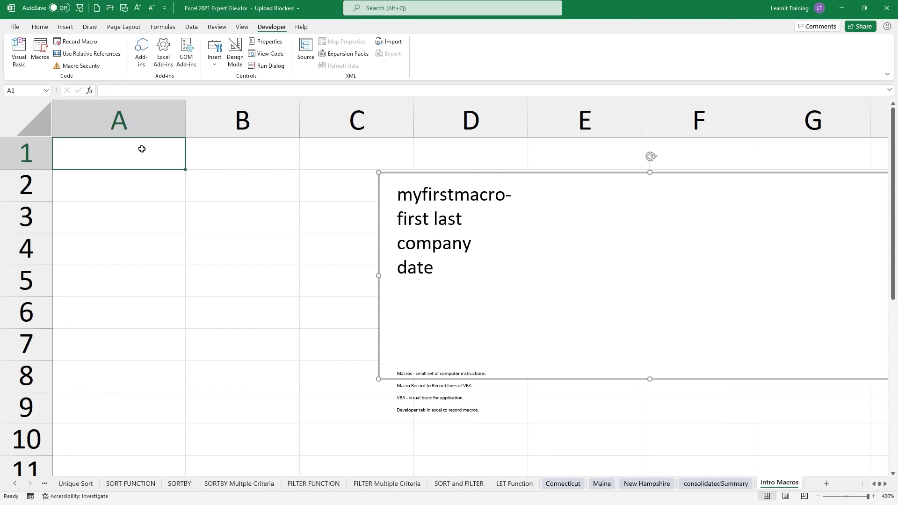
left_click(80, 45)
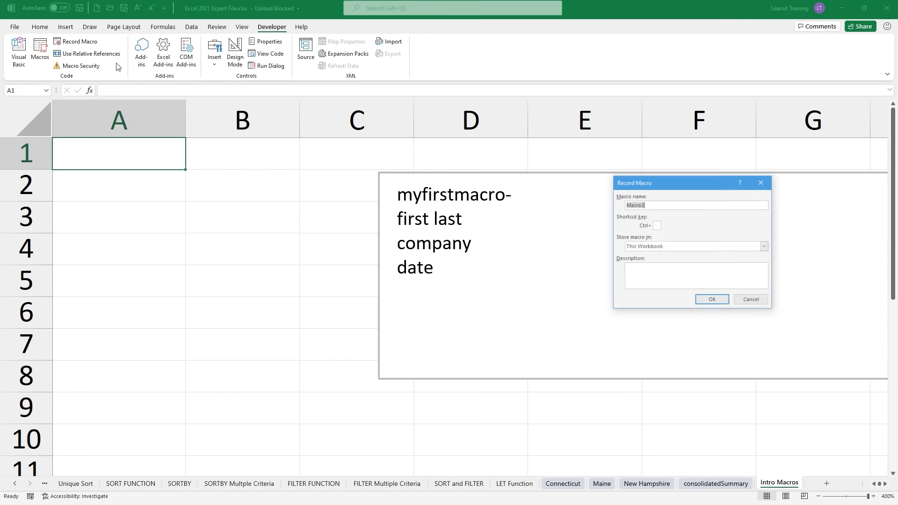
key("BackSpace")
type("M")
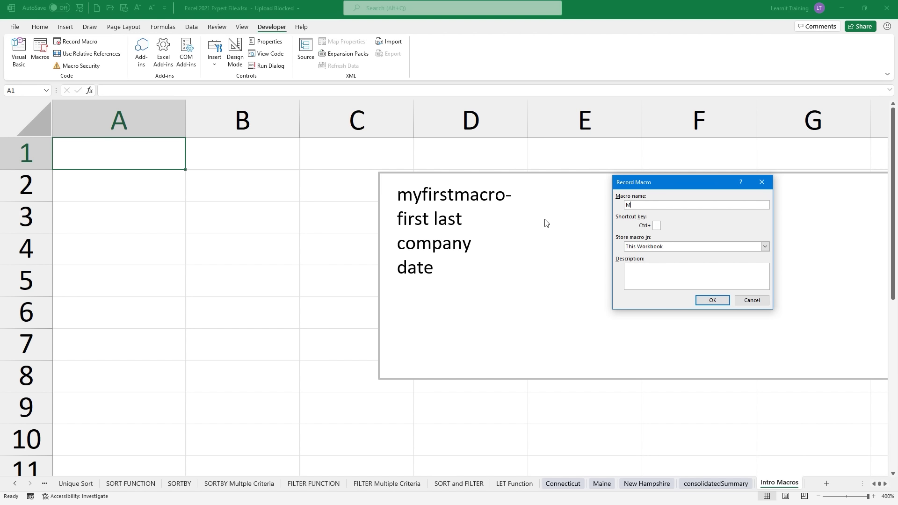
type("yFirstMacros")
left_click(657, 227)
type("M")
left_click(657, 247)
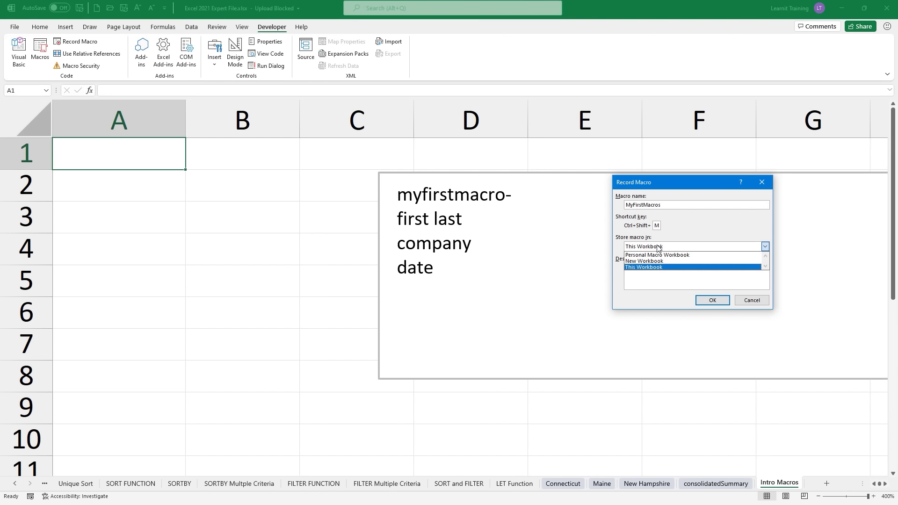
left_click(653, 279)
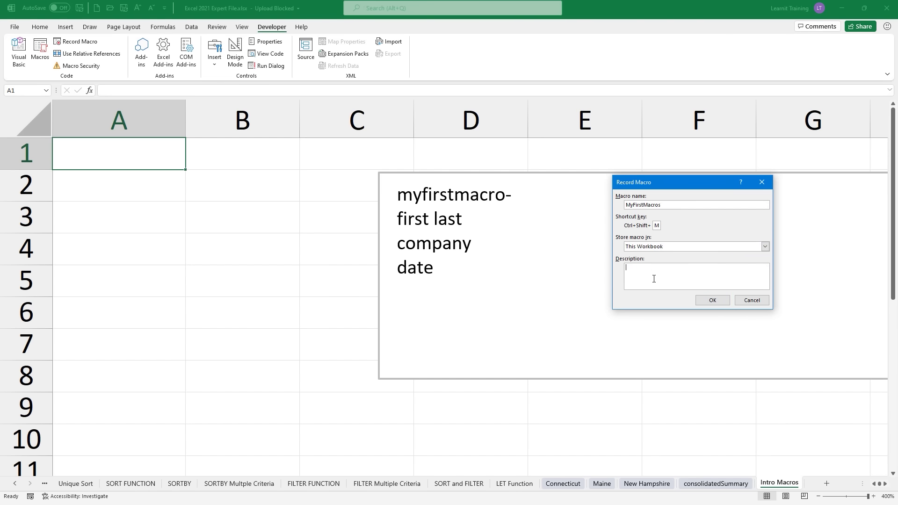
type("a header.")
left_click(653, 247)
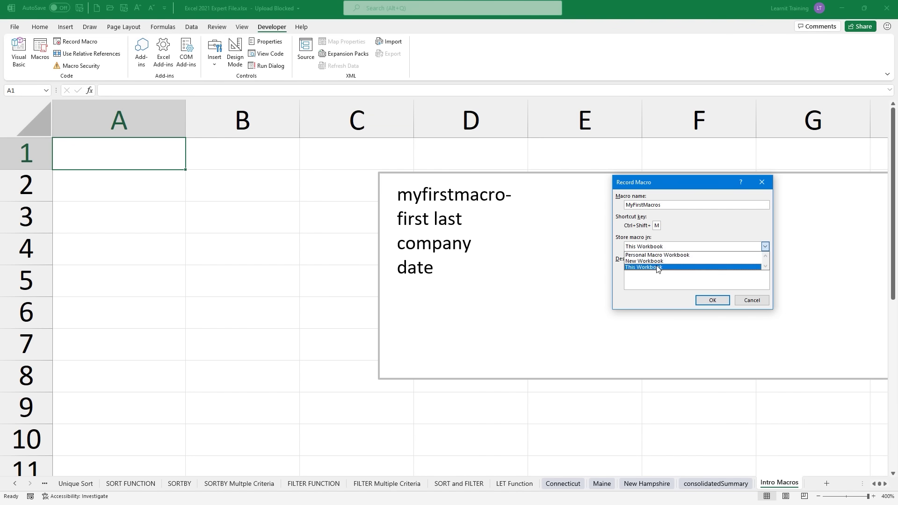
left_click(657, 267)
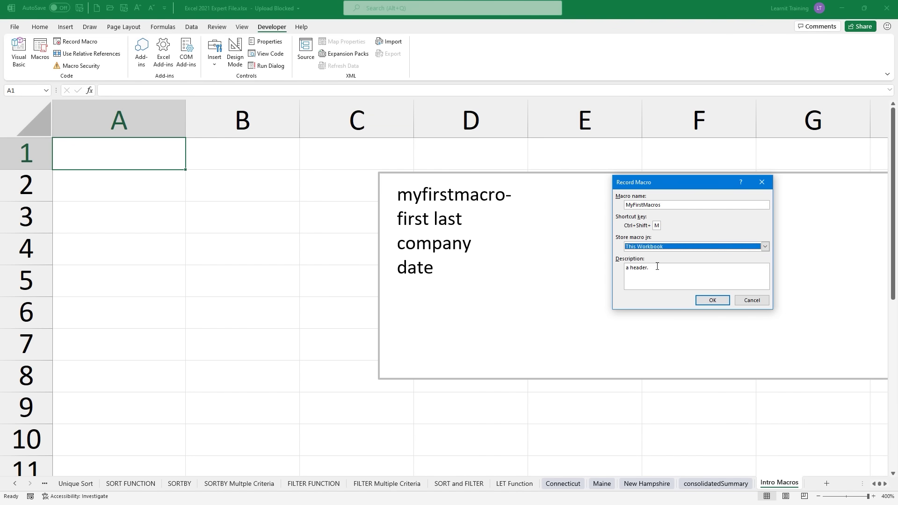
left_click(702, 302)
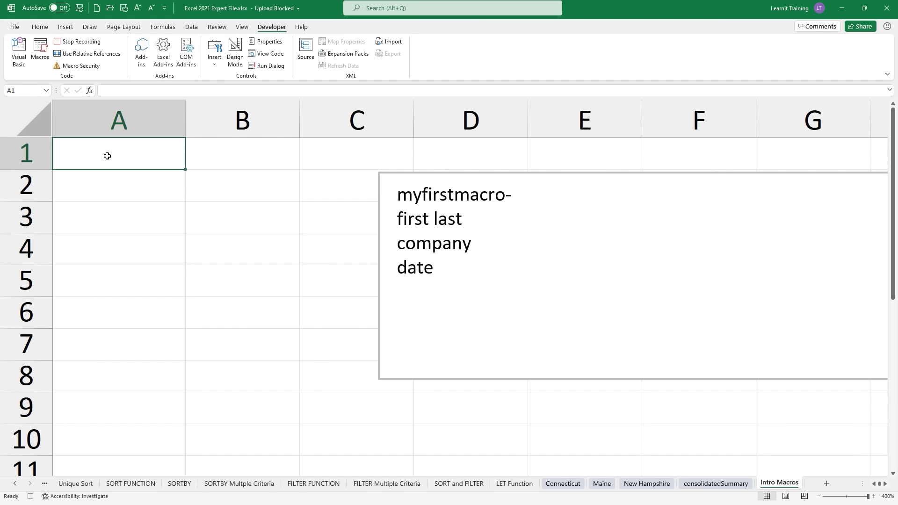
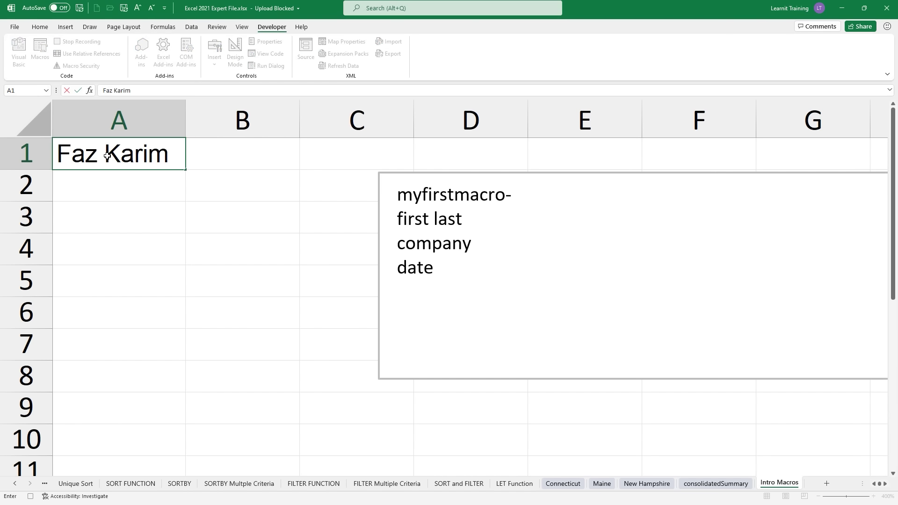
Step: Record entering a person's name, Learnit and =today() into A1:A3, then stop recording
key("Return")
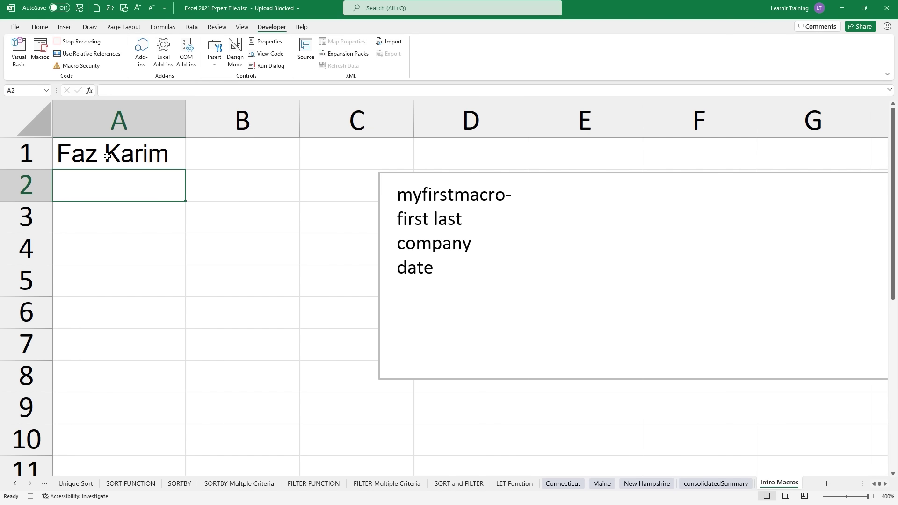
type("Learnit")
key("Return")
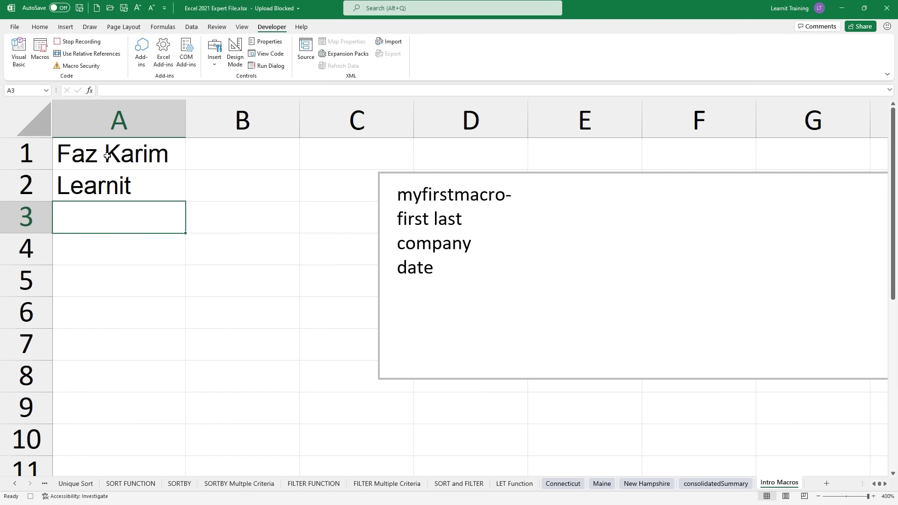
type("=today()")
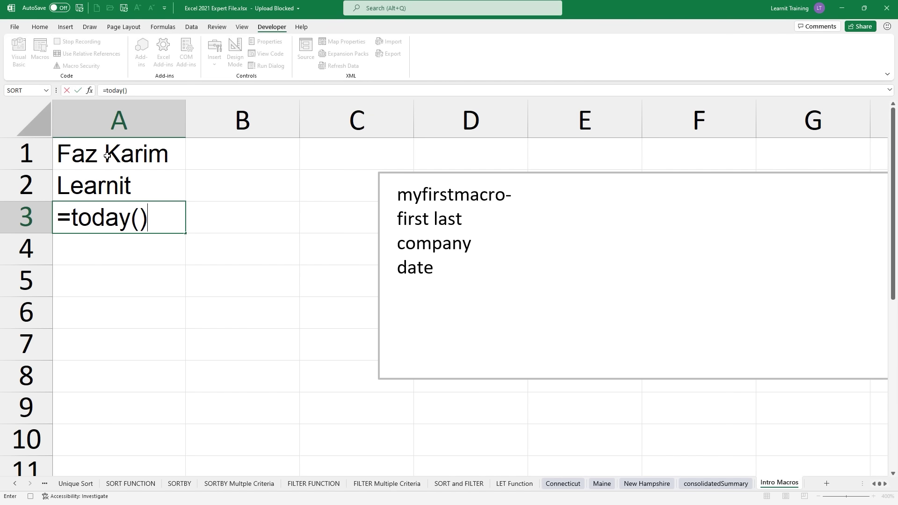
key("Return")
left_click(107, 156)
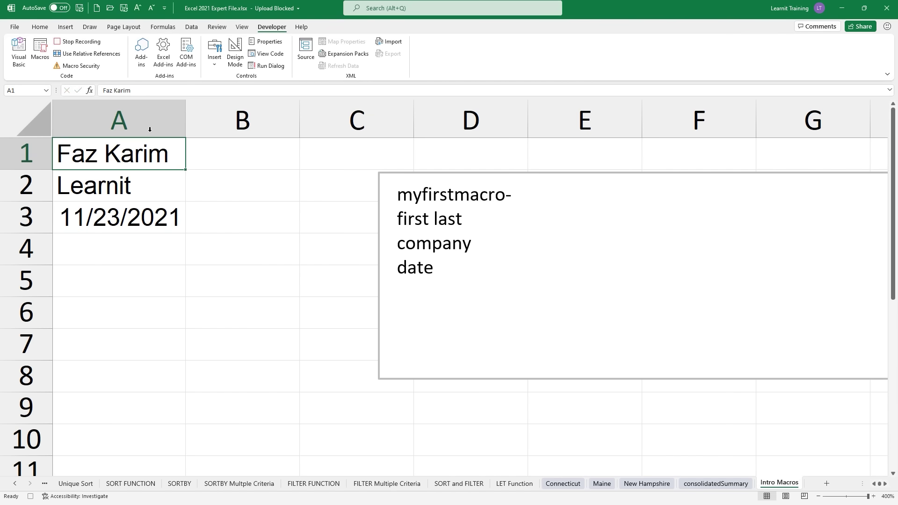
left_click(81, 46)
Step: Clear A1:A3, test the macro with Ctrl+Shift+M from B5, then clear its output
left_click_drag(162, 157, 170, 214)
key("Delete")
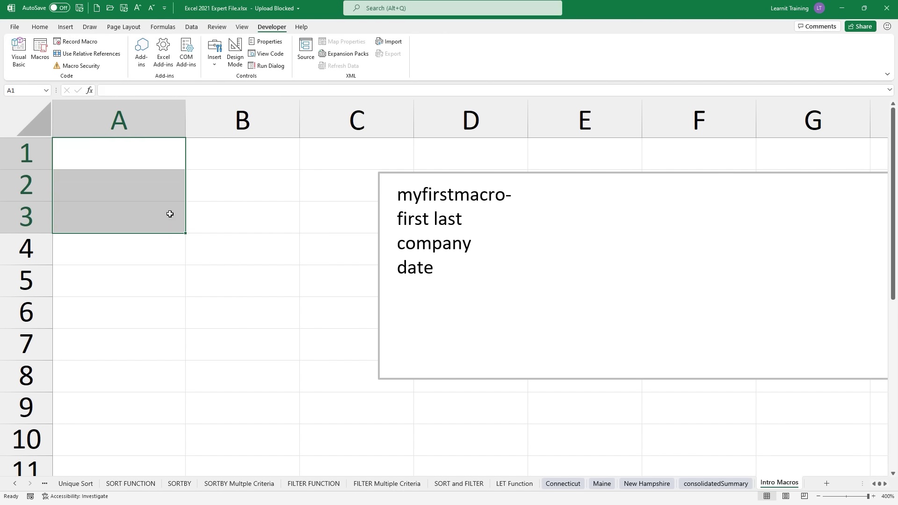
left_click(238, 291)
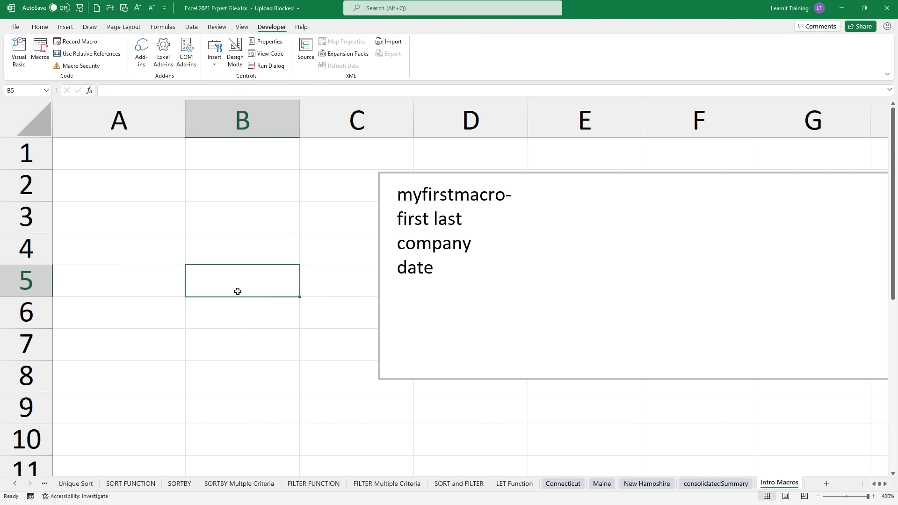
key("ctrl+shift+m")
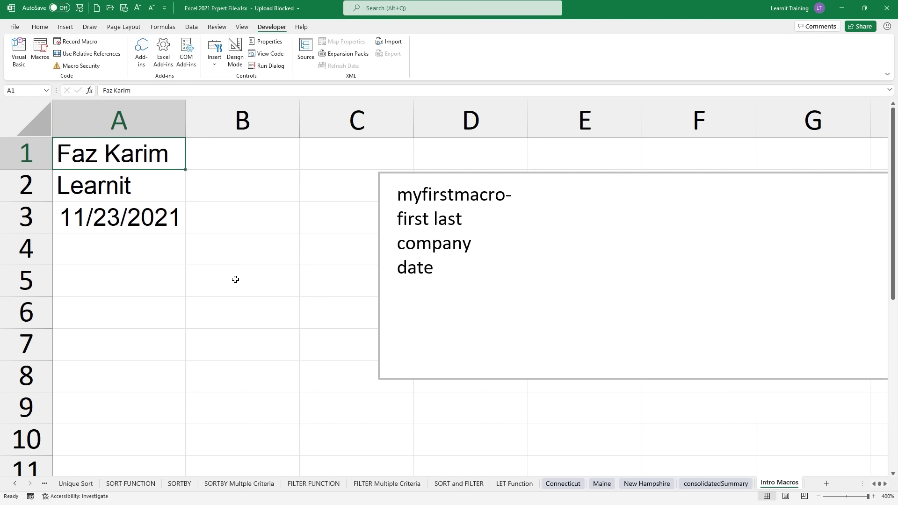
left_click_drag(153, 158, 173, 223)
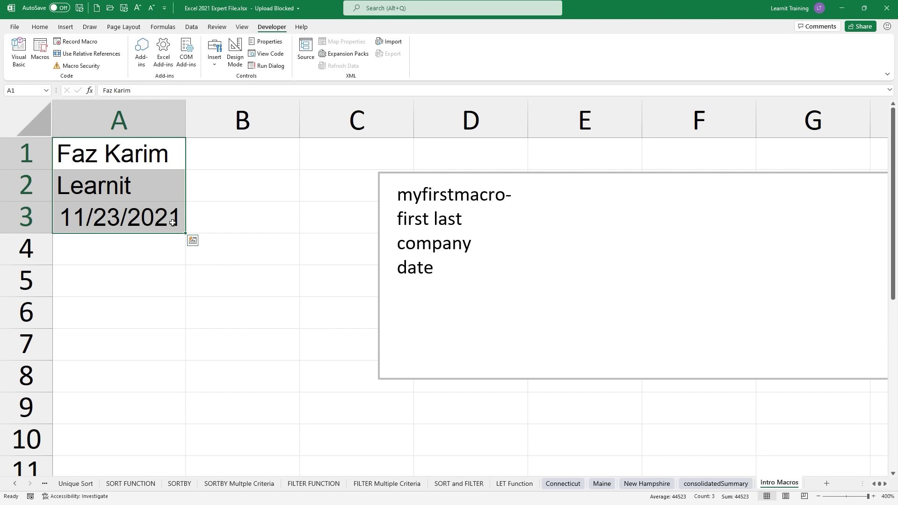
key("Delete")
left_click(255, 318)
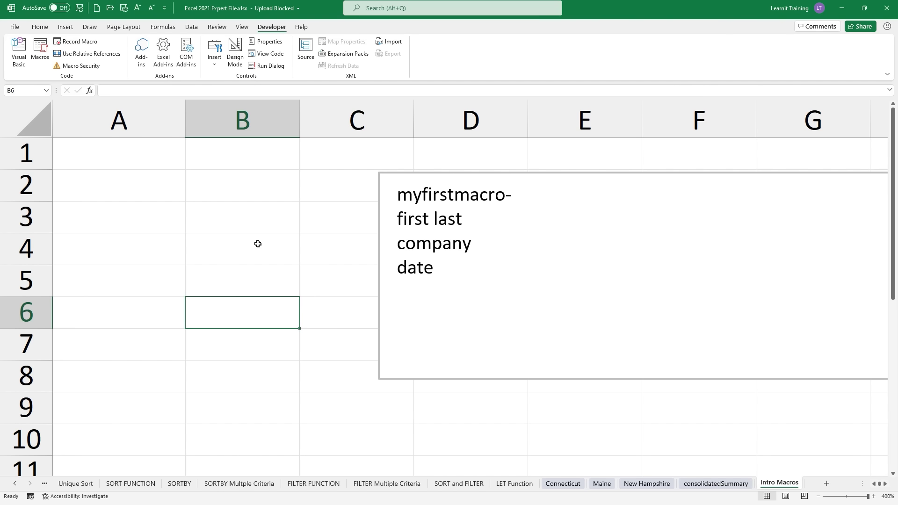
left_click(123, 156)
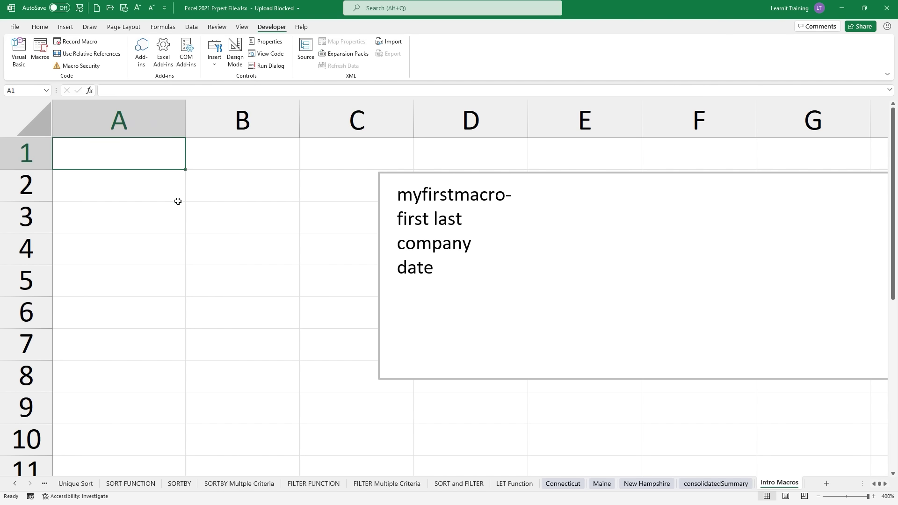
left_click(145, 187)
left_click(179, 223)
left_click(334, 350)
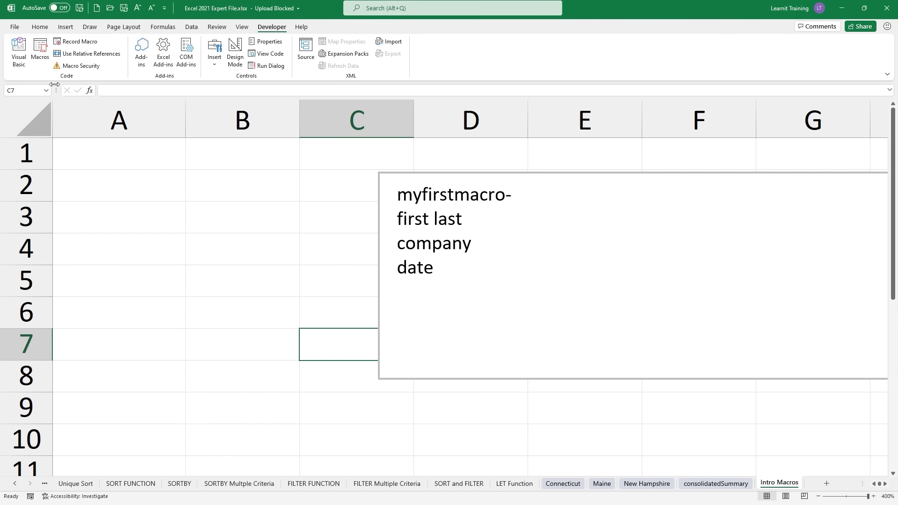
left_click(44, 50)
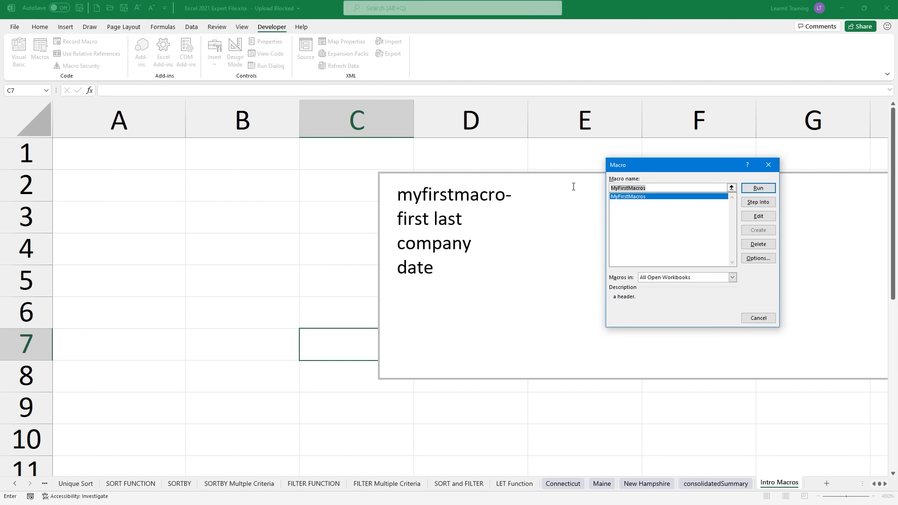
left_click(758, 188)
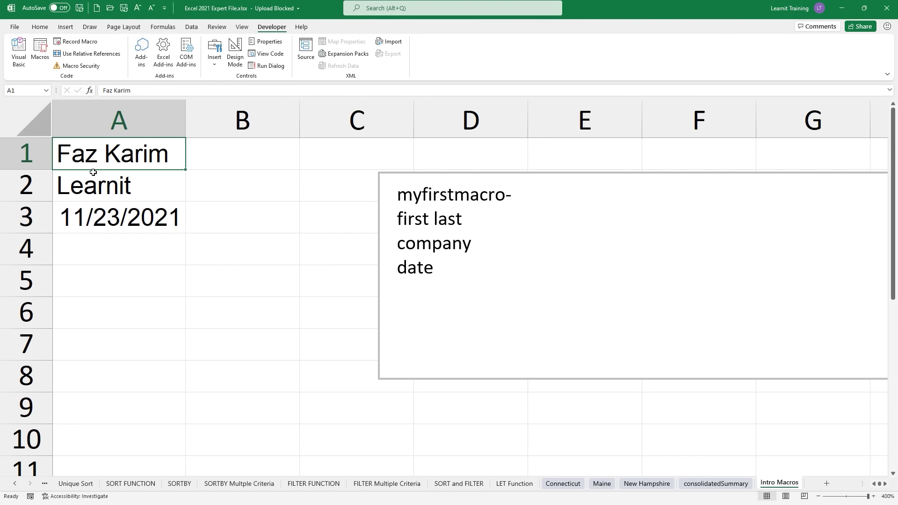
left_click_drag(95, 169, 96, 189)
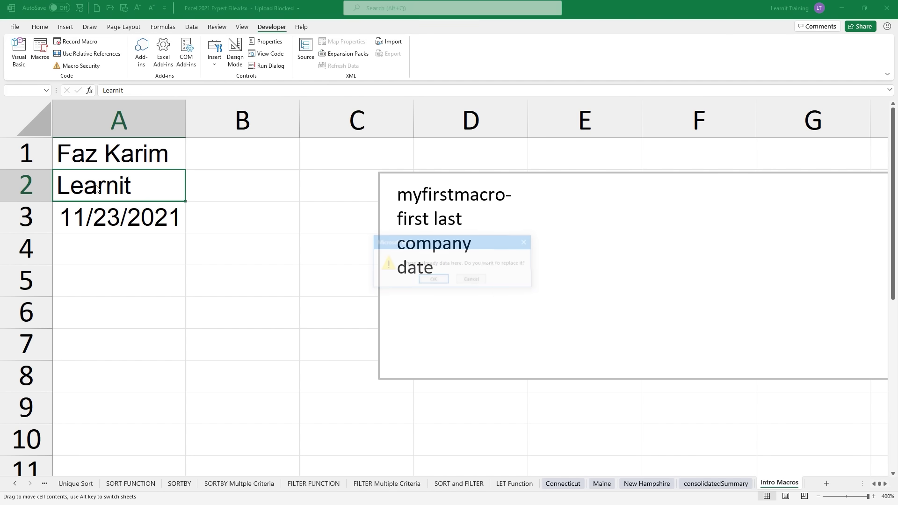
left_click(472, 280)
left_click_drag(140, 155, 145, 210)
key("Delete")
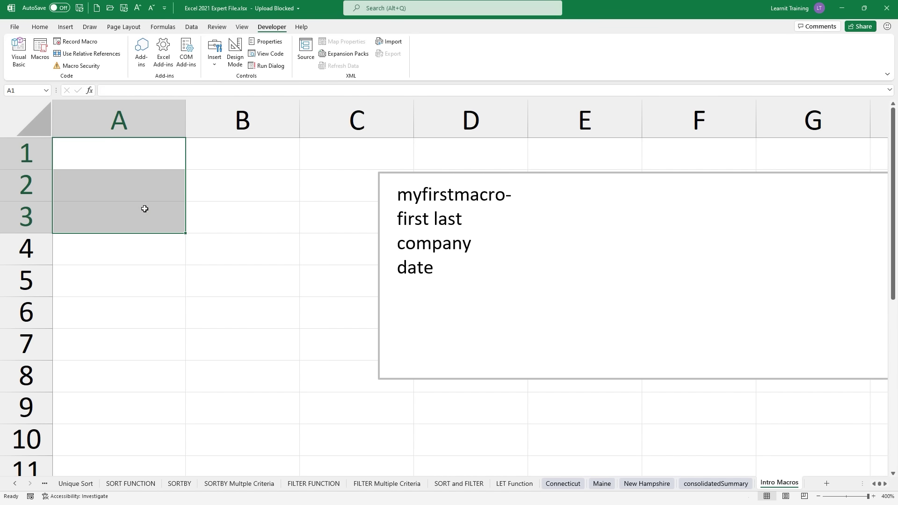
Step: Turn on Use Relative References and start recording the second macro from A1
left_click(107, 54)
left_click(169, 168)
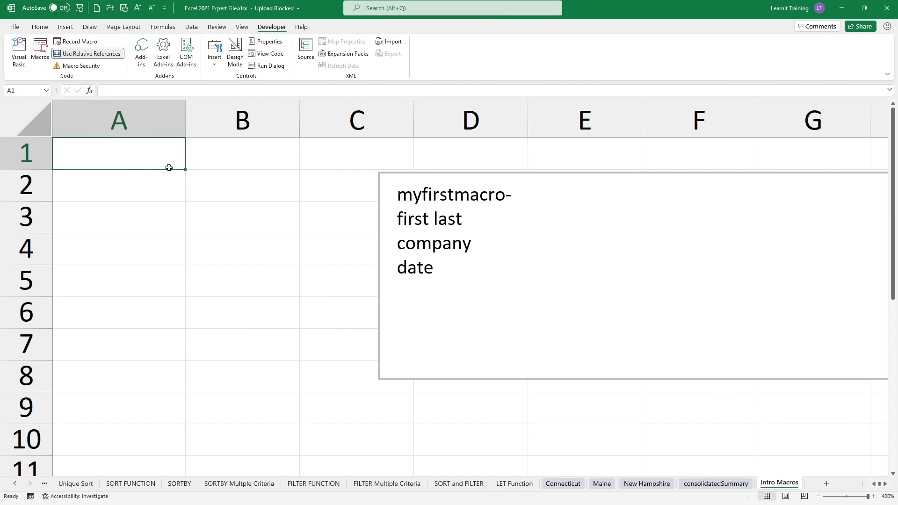
left_click(66, 44)
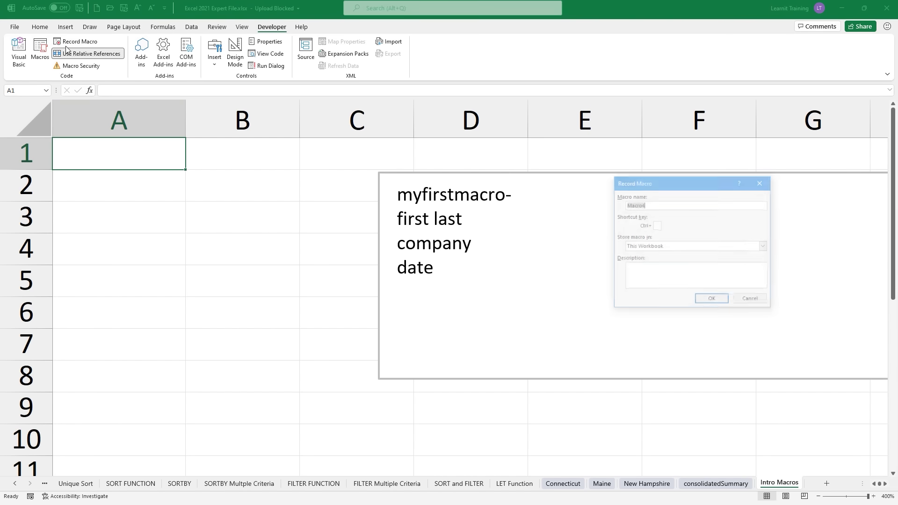
type("mySecond")
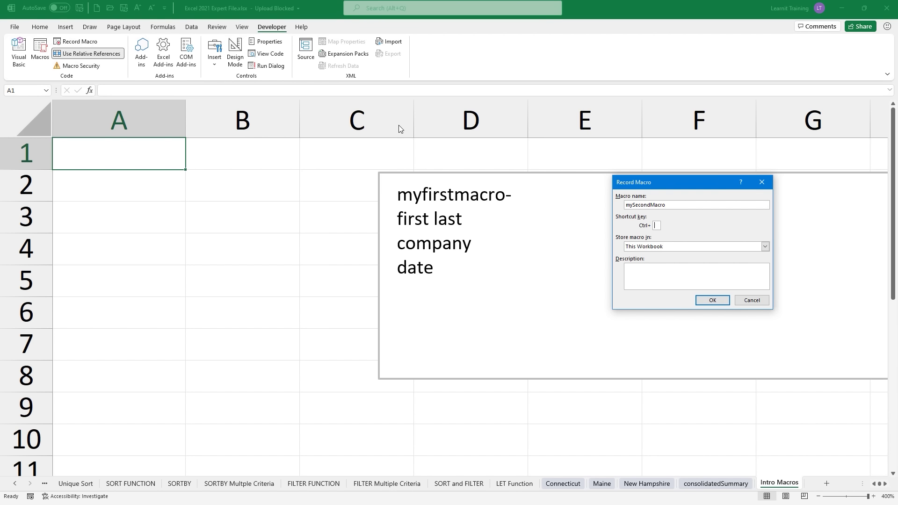
type("S")
left_click(673, 277)
left_click(712, 301)
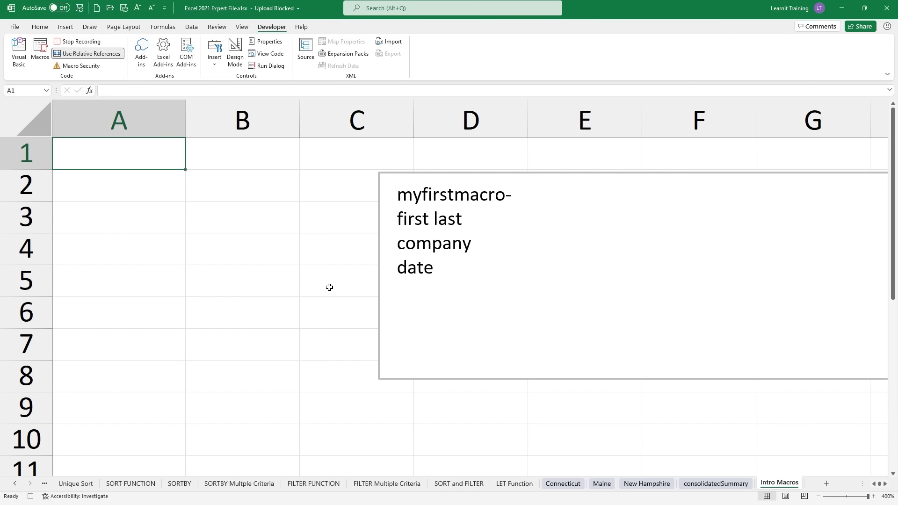
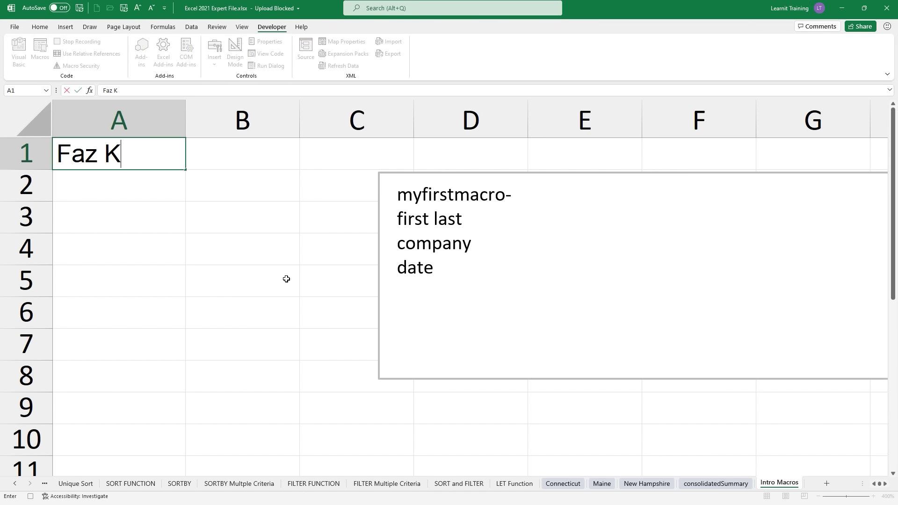
Step: Record a person's name, Learnit and =today() down from A1, stop recording, and clear A1:A3
key("Return")
type("Lea")
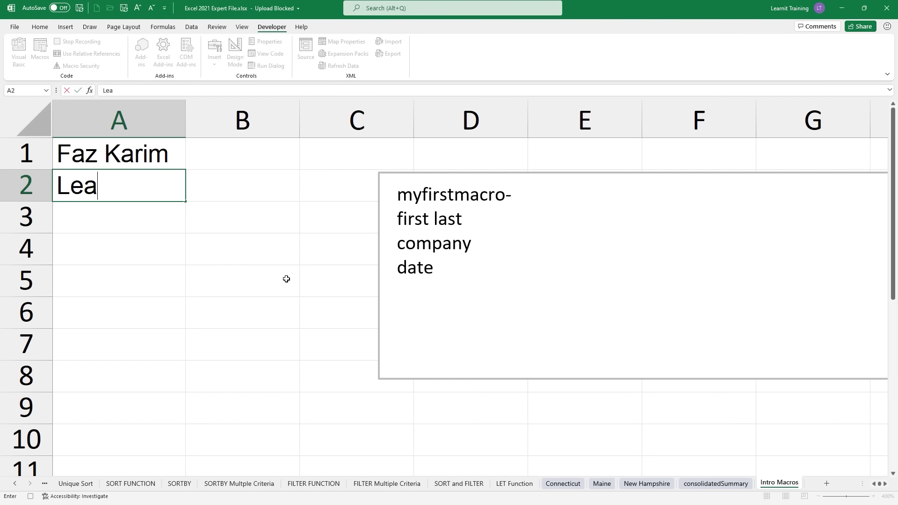
type("rnit")
key("Return")
type("=today")
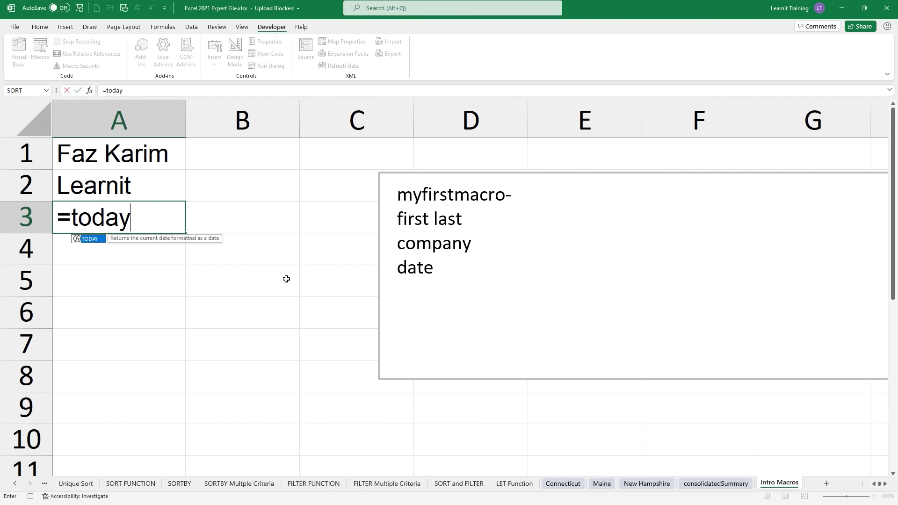
type("()")
key("Return")
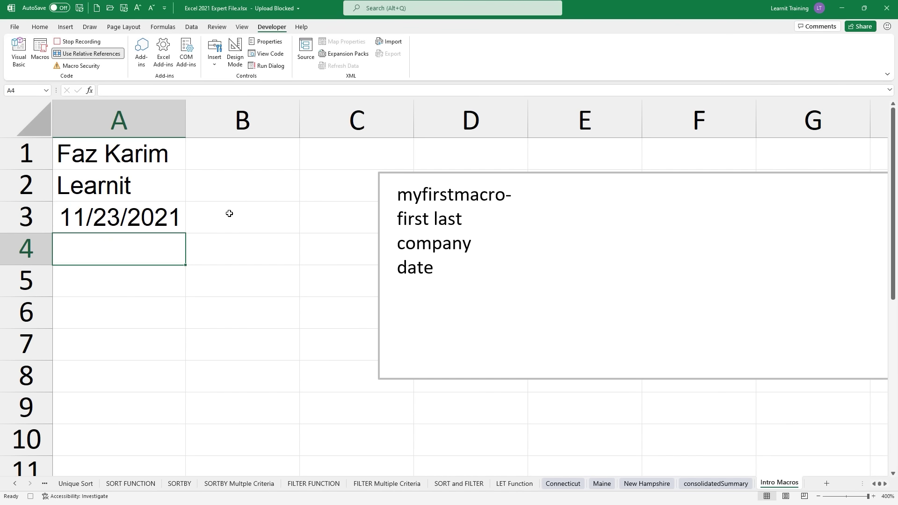
left_click(176, 168)
left_click(125, 124)
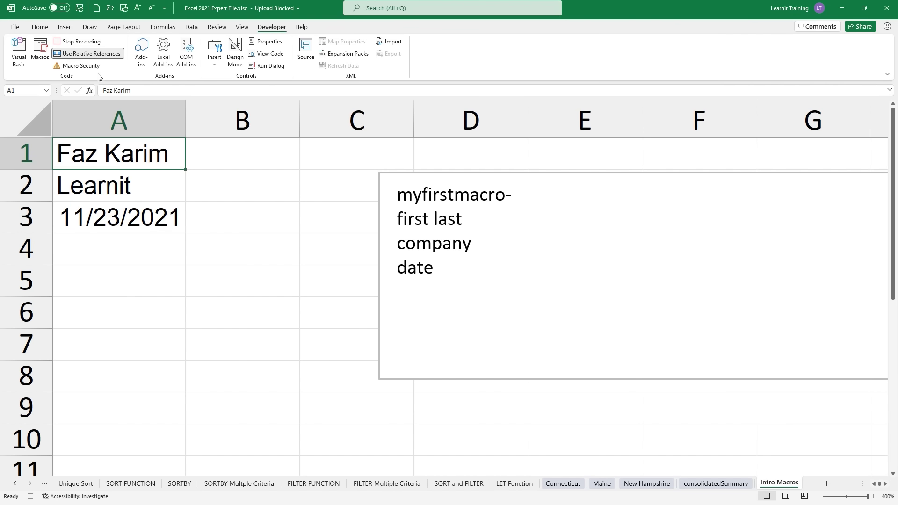
left_click(100, 45)
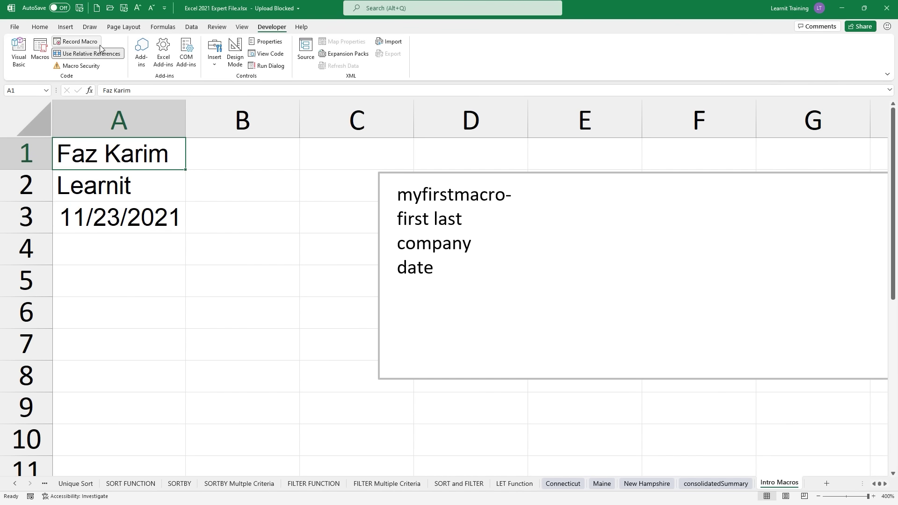
left_click_drag(171, 152, 164, 219)
key("Delete")
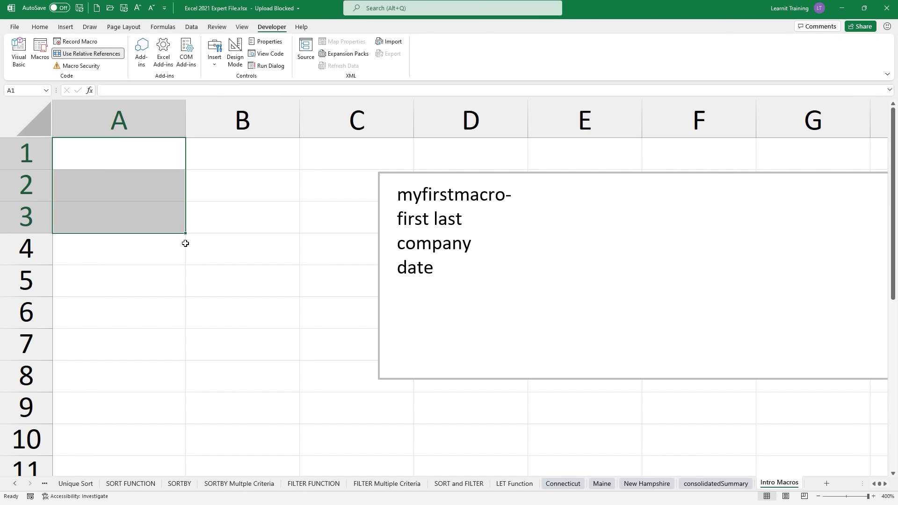
Step: Run mySecondMacro from B6 to fill B6:B8, then autofit column B
left_click(287, 323)
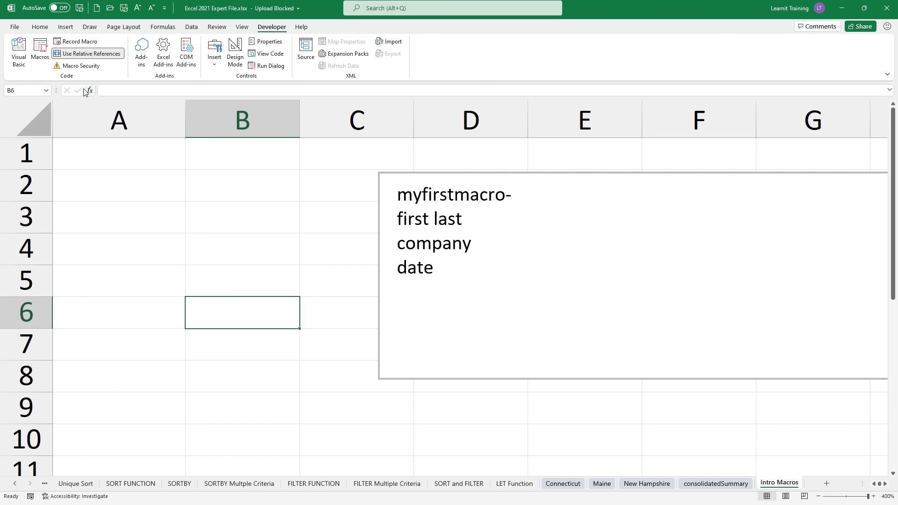
left_click(43, 55)
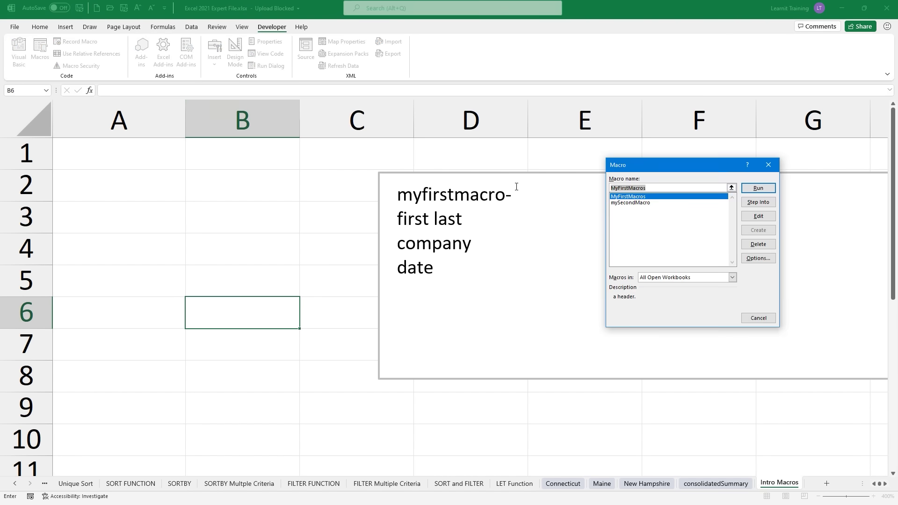
left_click(647, 203)
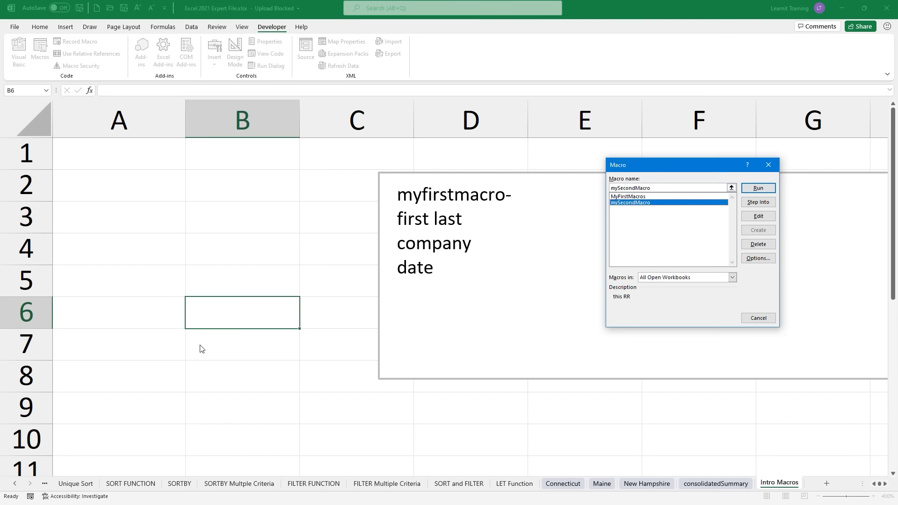
left_click(757, 189)
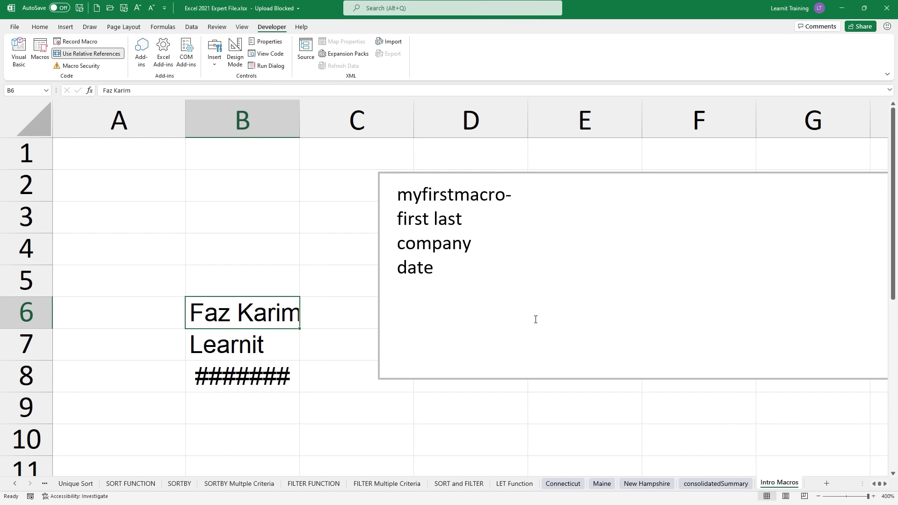
double_click(299, 120)
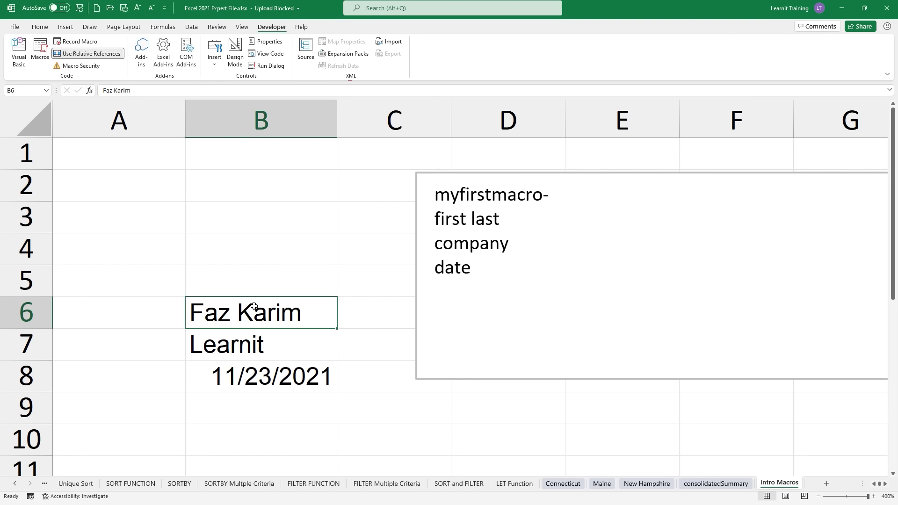
Step: Run MyFirstMacros from the Macros list to refill A1:A3
left_click(39, 51)
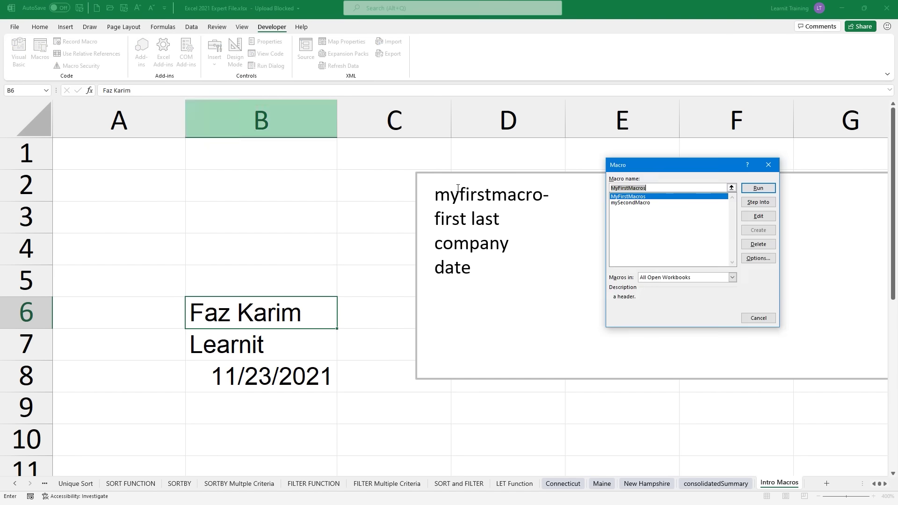
left_click(637, 203)
left_click(637, 196)
left_click(758, 188)
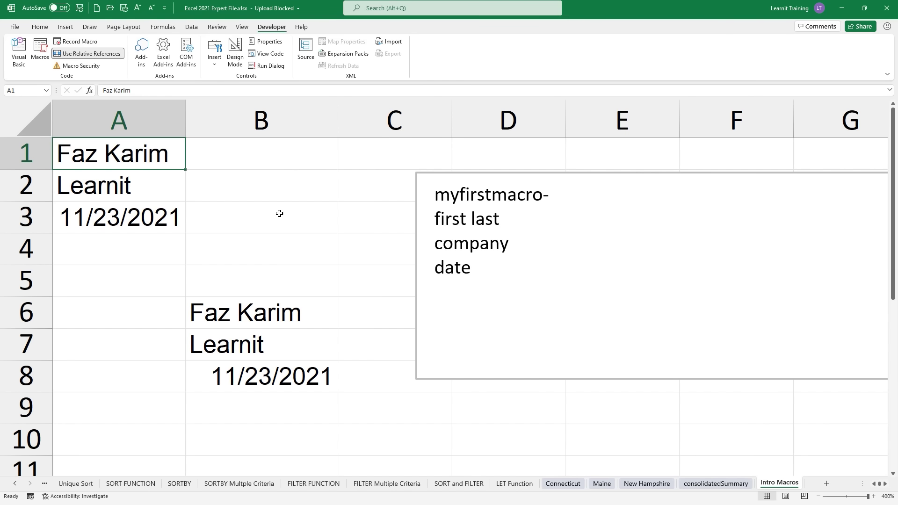
Step: Draw a Form Control button over B2:B4 and assign it mySecondMacro
left_click(214, 65)
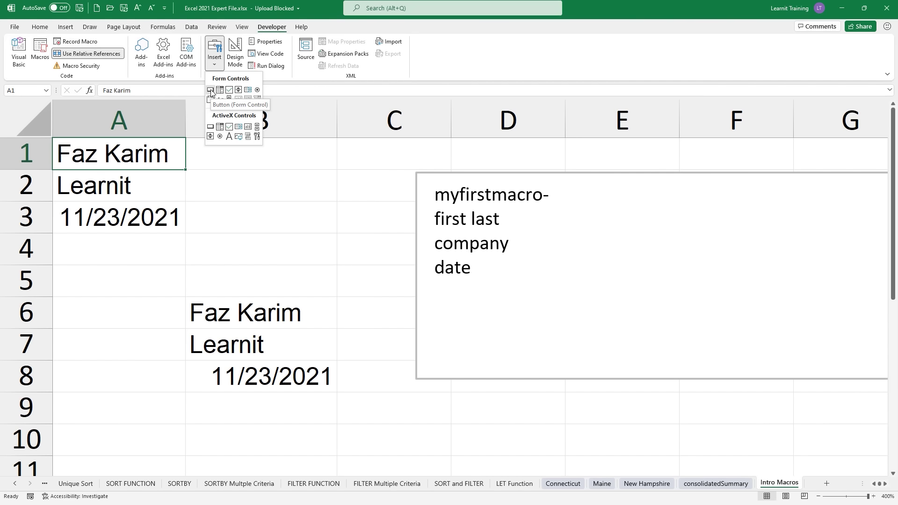
left_click(211, 91)
left_click_drag(224, 189, 368, 266)
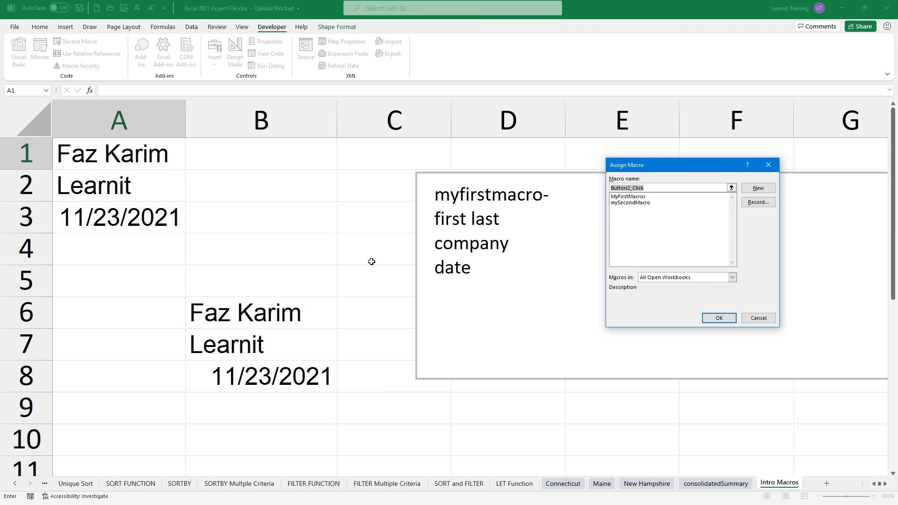
left_click(643, 202)
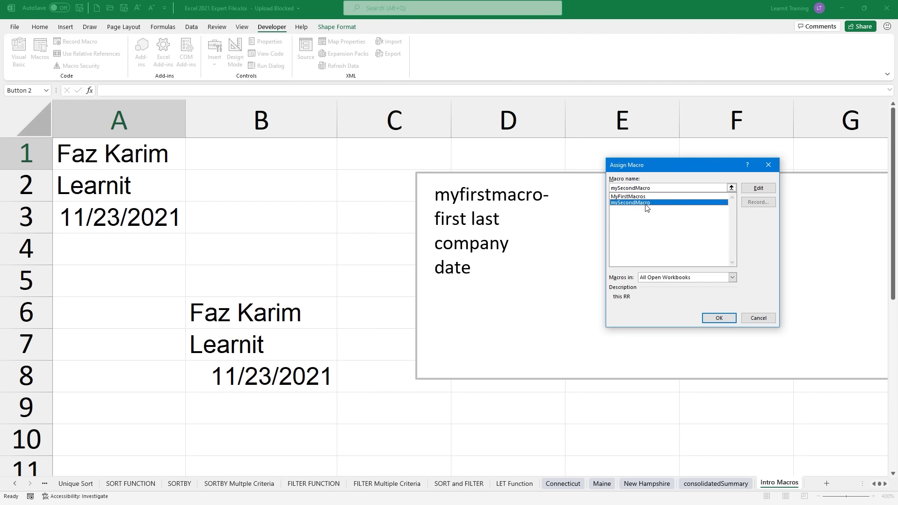
left_click(727, 323)
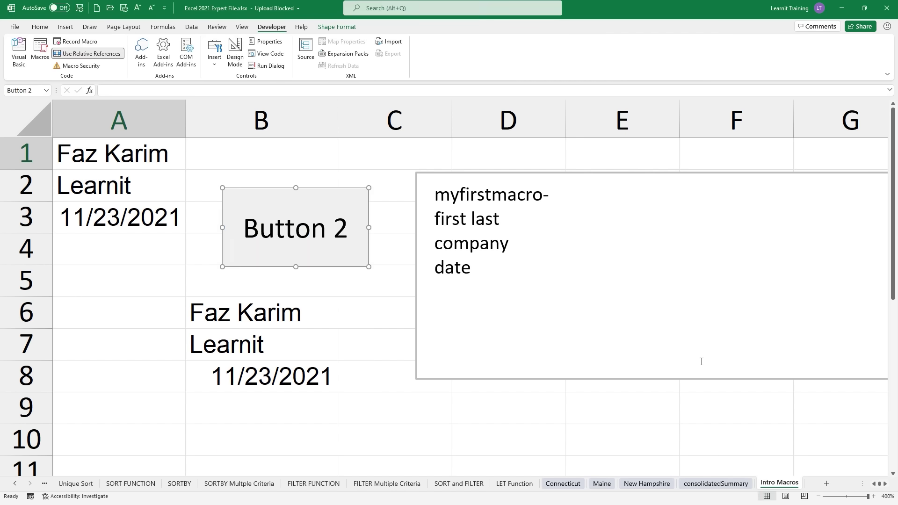
Step: Use Button 2 to fill entries starting at D10, E12 and A5
left_click(530, 440)
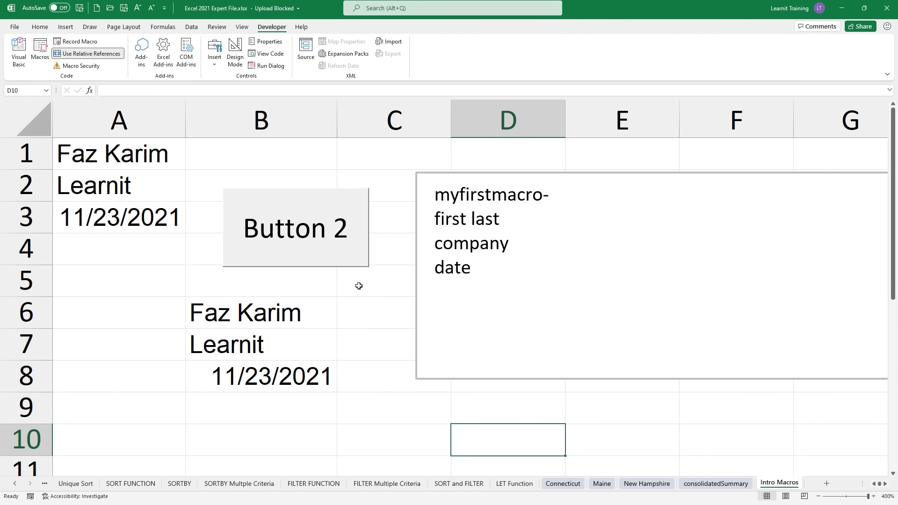
left_click(327, 257)
scroll(677, 361, "up", 2)
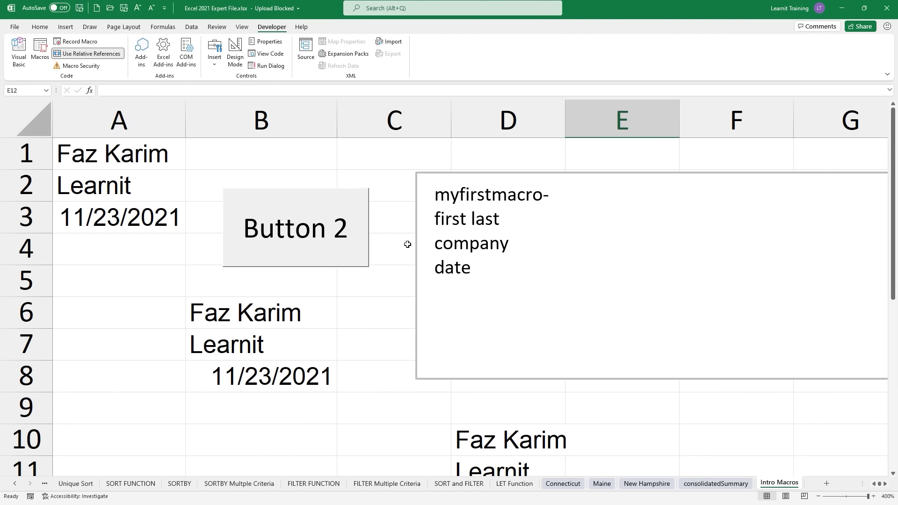
left_click(321, 225)
scroll(346, 299, "up", 3)
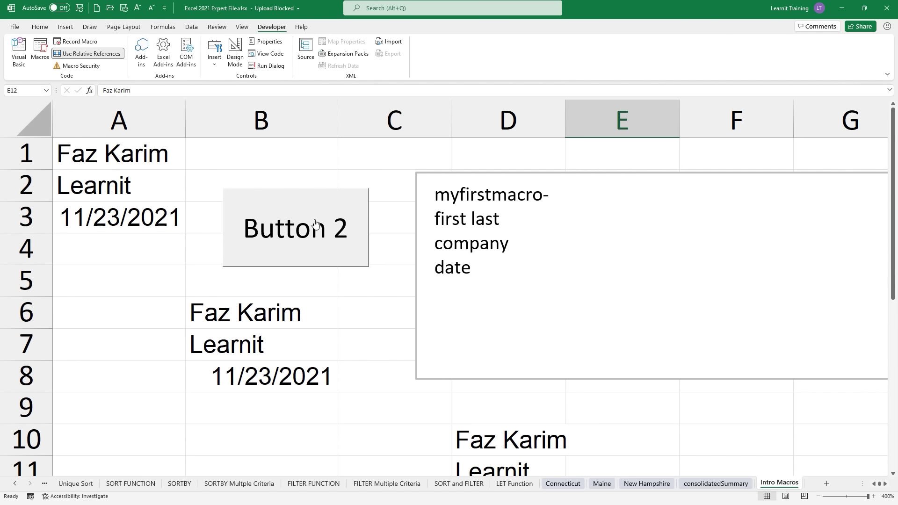
left_click(167, 278)
left_click(289, 239)
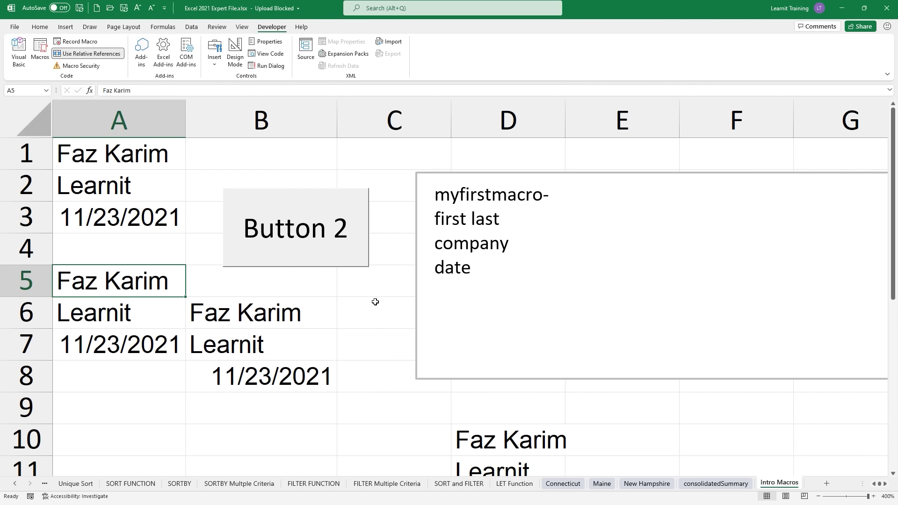
Step: Save the workbook as Excel 2021 Expert File.xlsm in Excel Macro-Enabled Workbook format
left_click(15, 27)
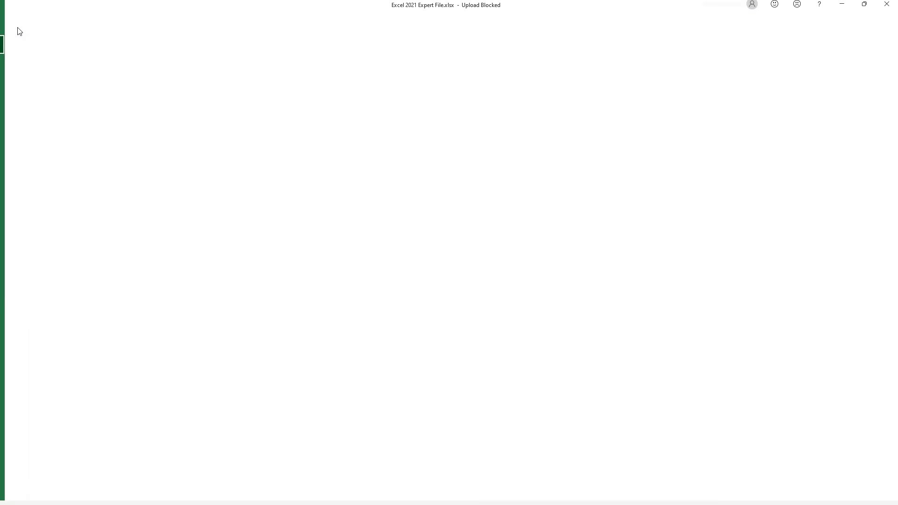
left_click(10, 150)
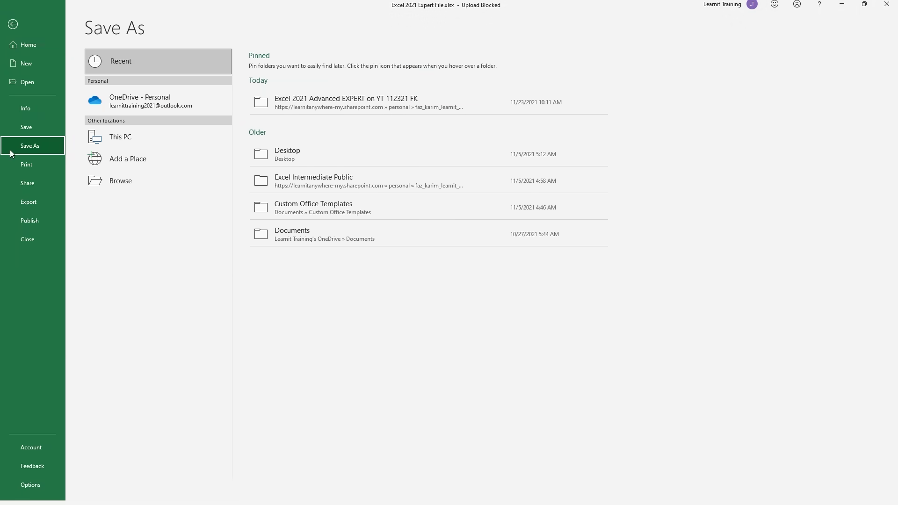
left_click(117, 178)
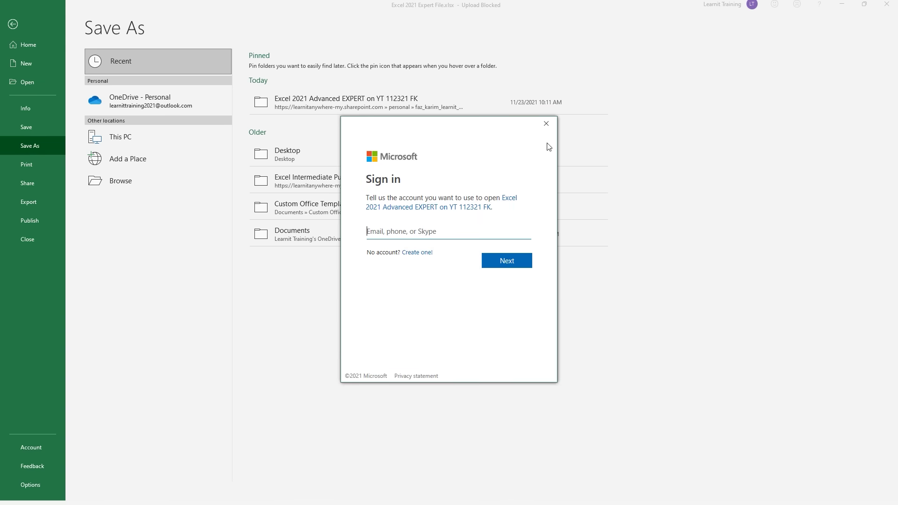
left_click(553, 127)
left_click(443, 276)
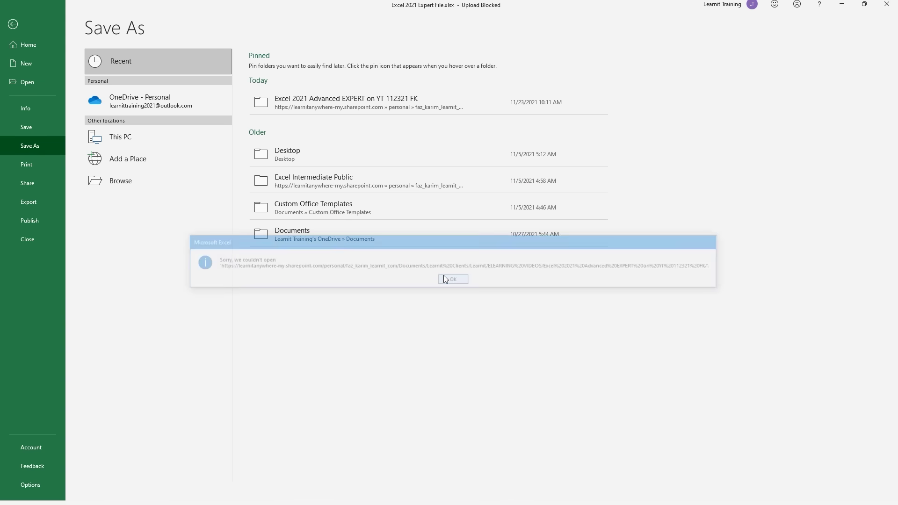
left_click(344, 230)
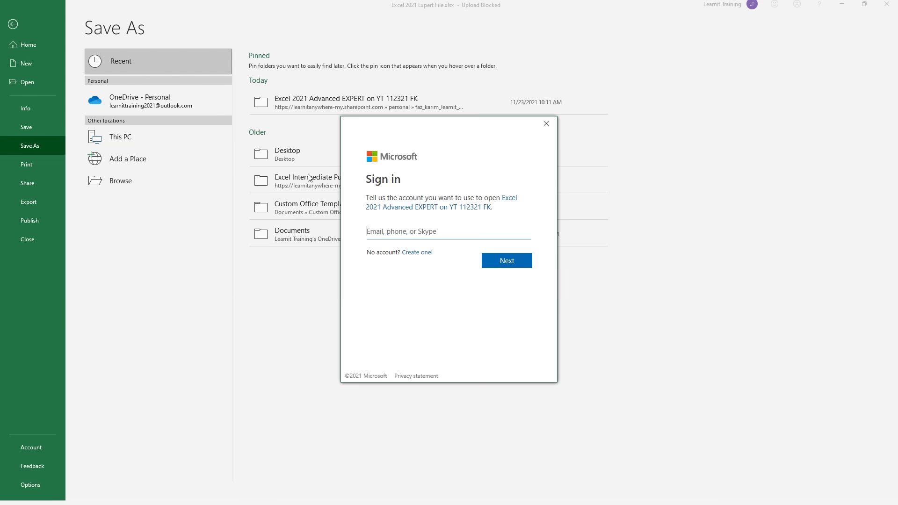
left_click(545, 124)
left_click(184, 195)
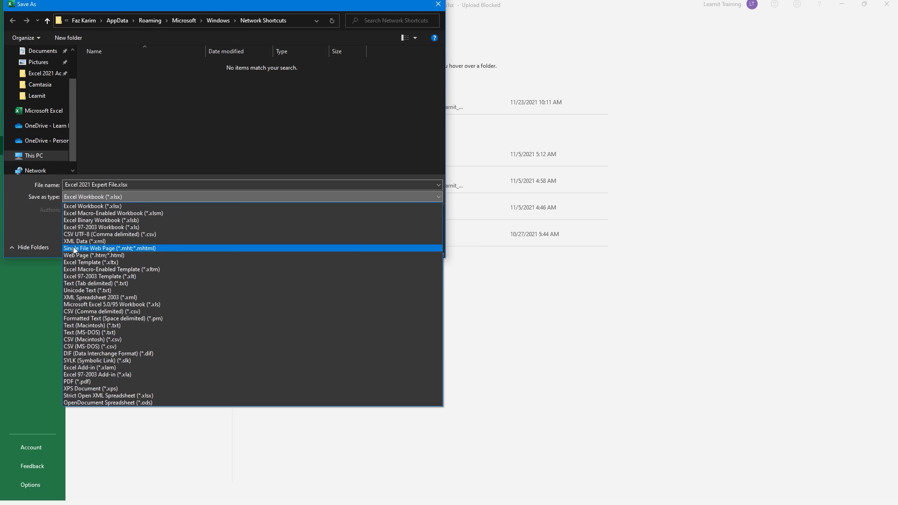
left_click(94, 213)
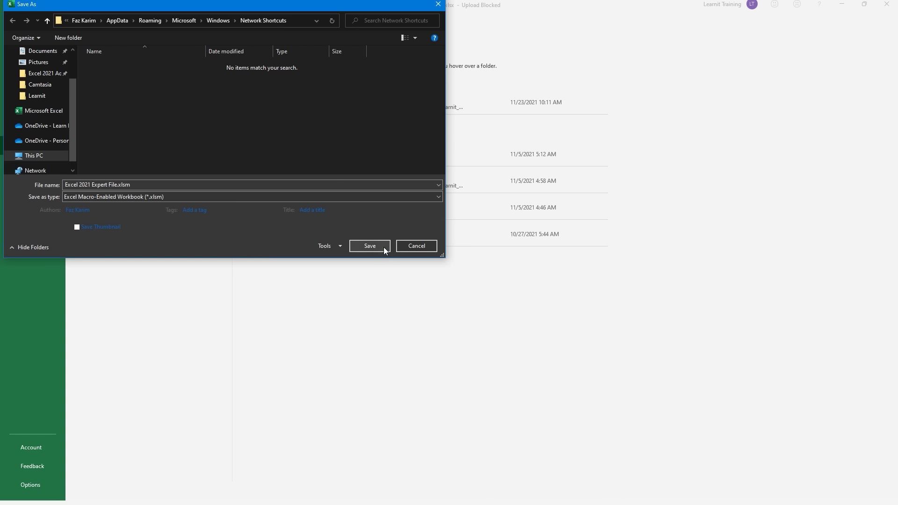
left_click(370, 246)
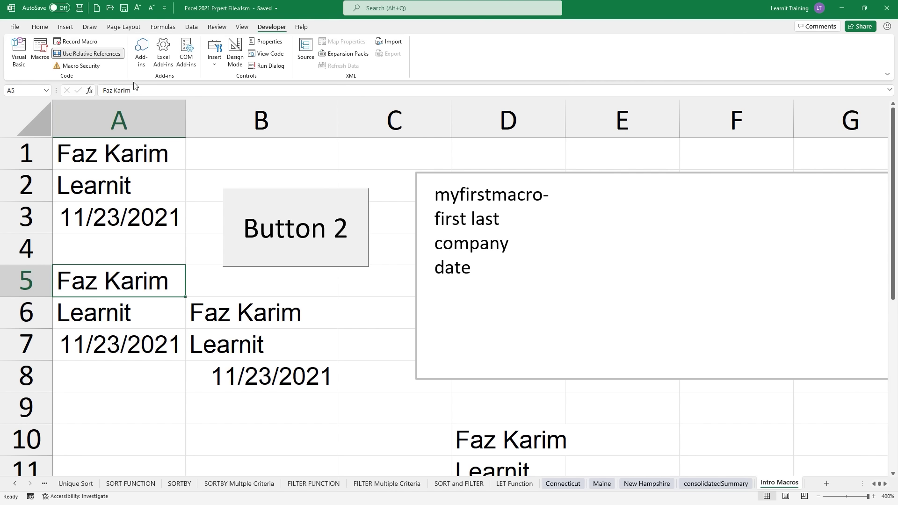
Step: Toggle Use Relative References off and on, then show the Insert controls gallery
left_click(96, 56)
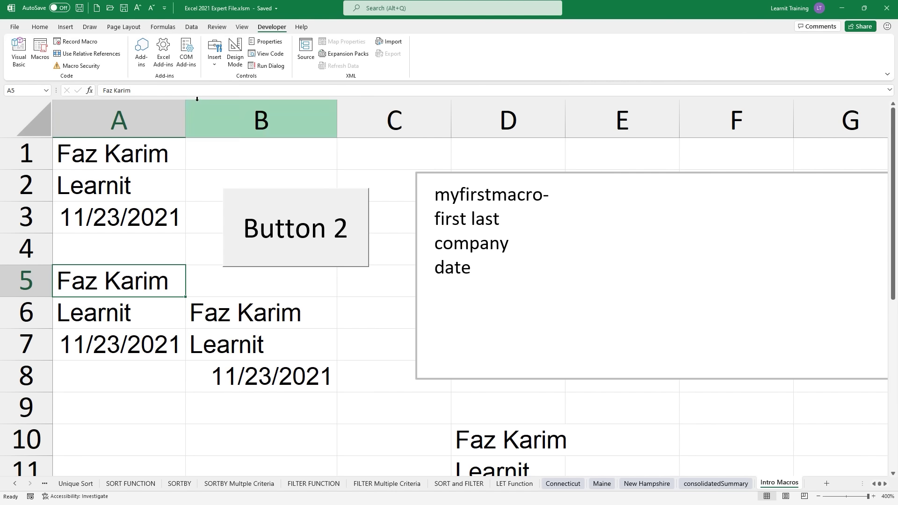
left_click(114, 56)
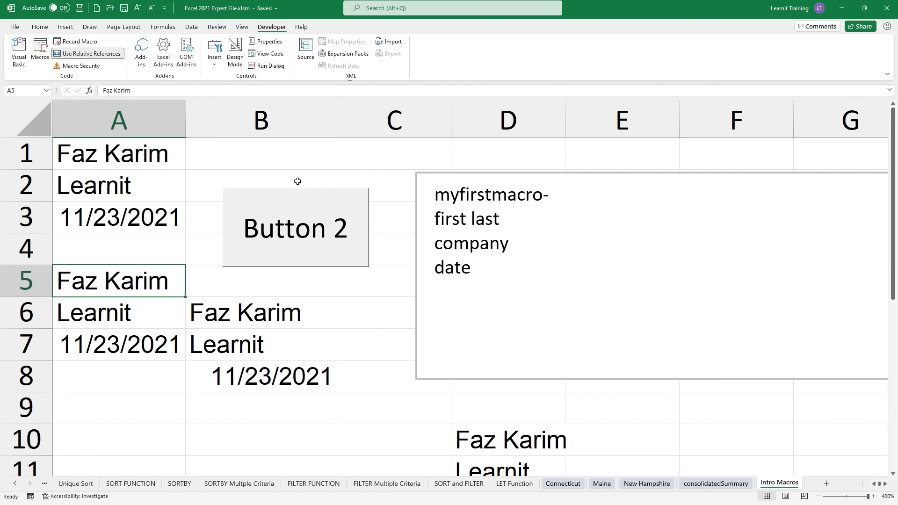
left_click(214, 53)
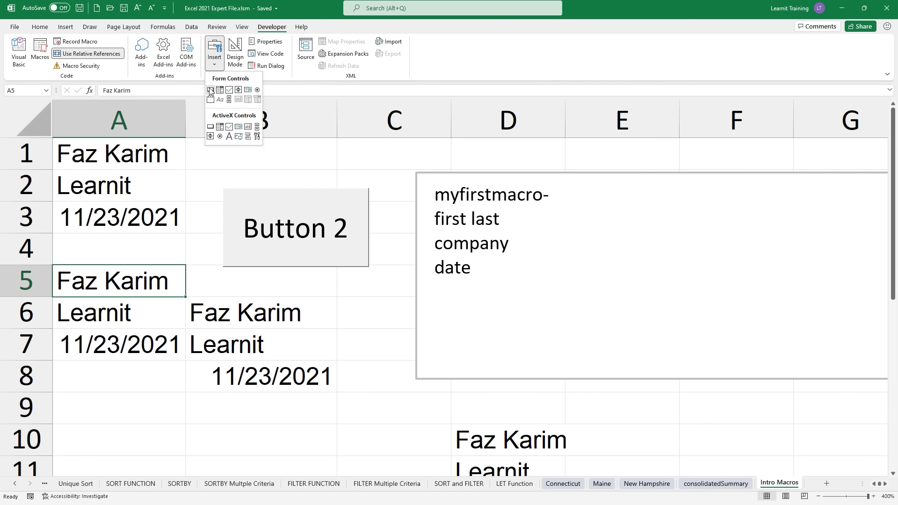